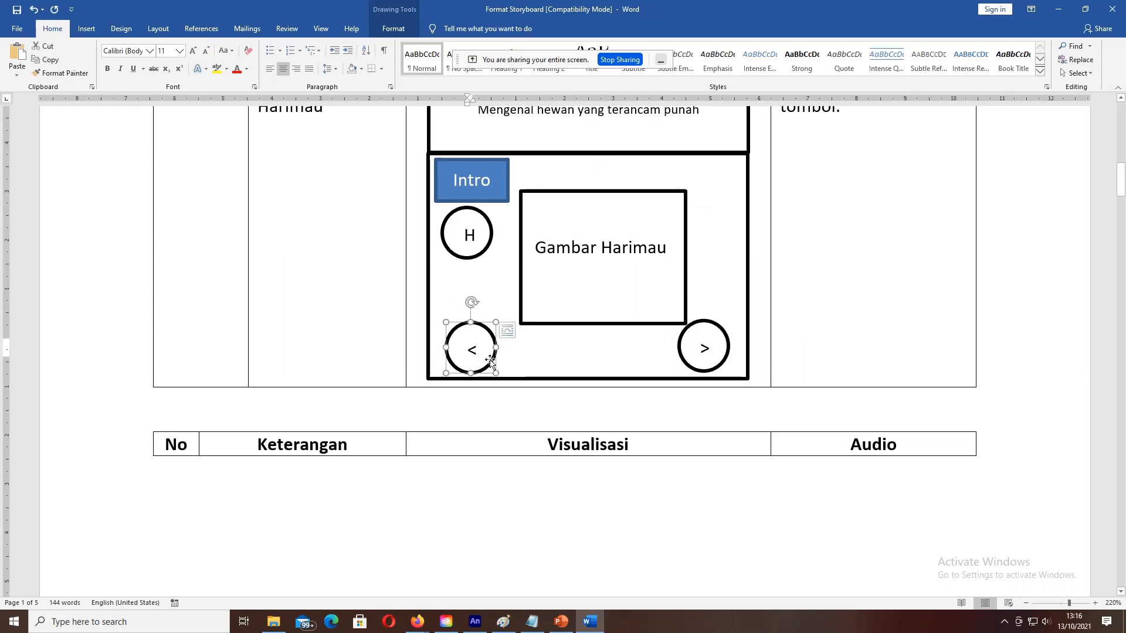
{"action": "left_click", "coordinate": [709, 333]}
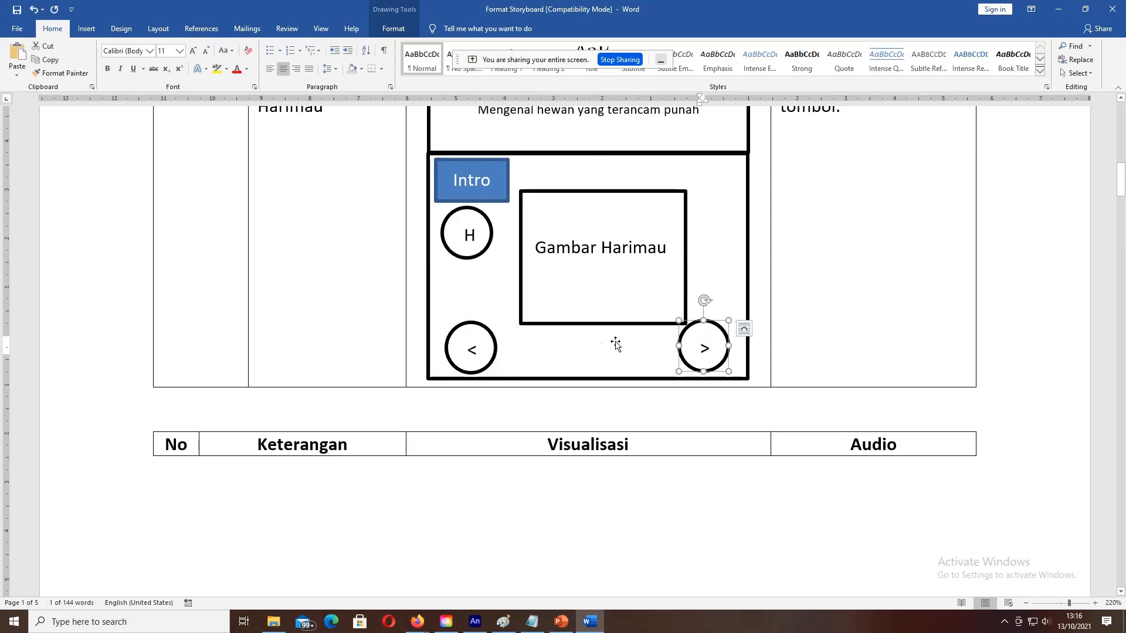
{"action": "scroll", "coordinate": [522, 337], "scroll_direction": "down", "scroll_amount": 8}
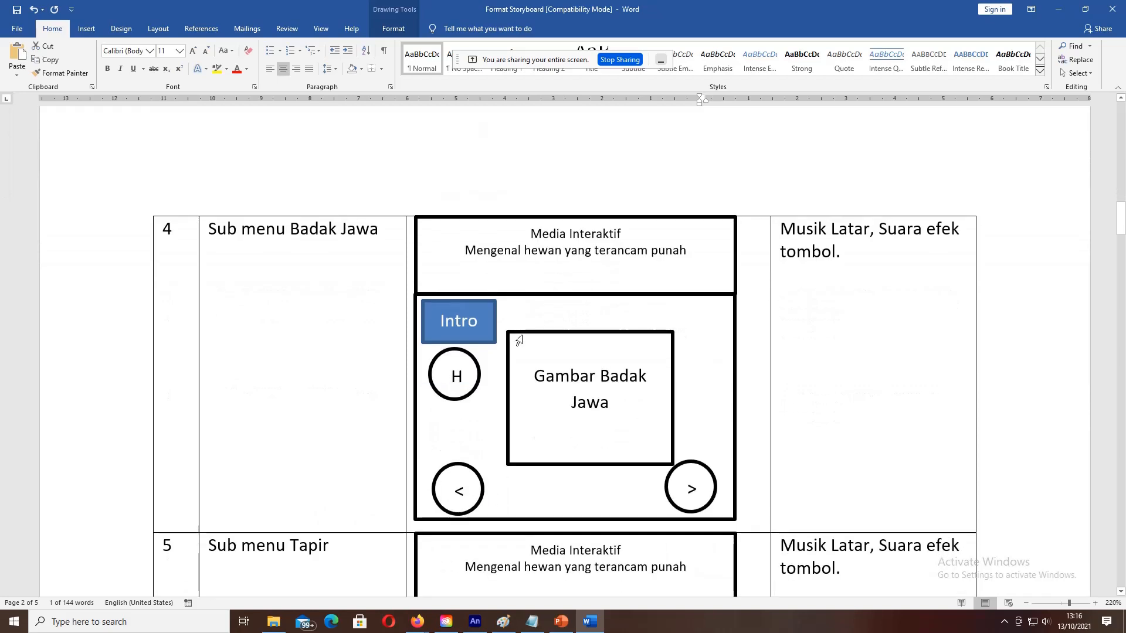
{"action": "scroll", "coordinate": [519, 340], "scroll_direction": "up", "scroll_amount": 15}
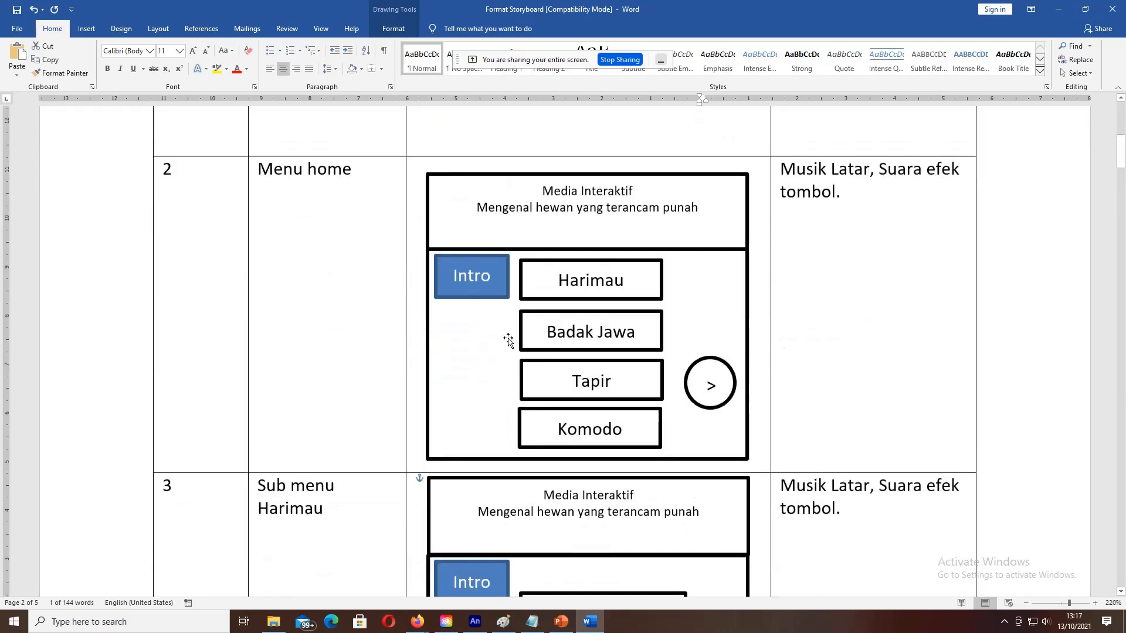
{"action": "scroll", "coordinate": [508, 340], "scroll_direction": "down", "scroll_amount": 1}
{"action": "scroll", "coordinate": [573, 310], "scroll_direction": "down", "scroll_amount": 15}
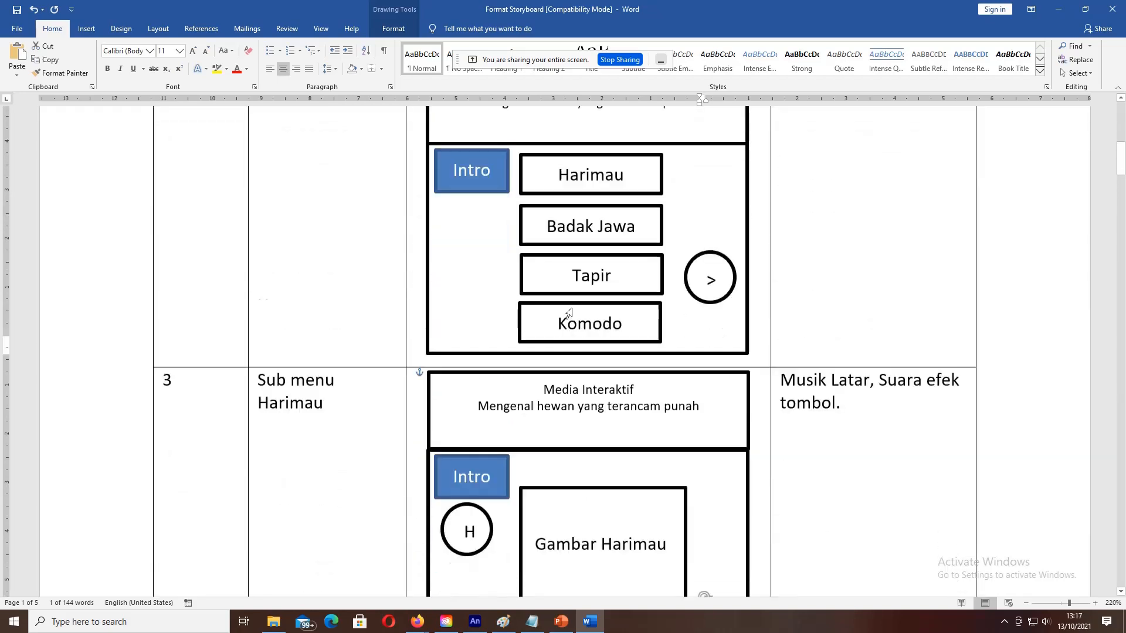
{"action": "scroll", "coordinate": [573, 309], "scroll_direction": "up", "scroll_amount": 3}
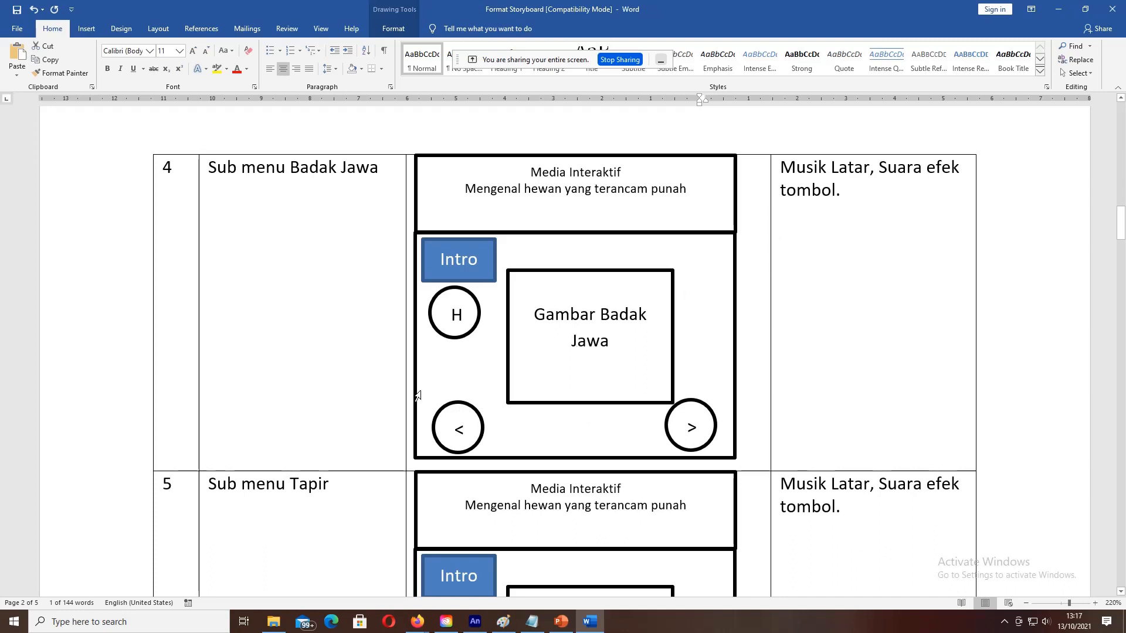
{"action": "scroll", "coordinate": [354, 409], "scroll_direction": "down", "scroll_amount": 3}
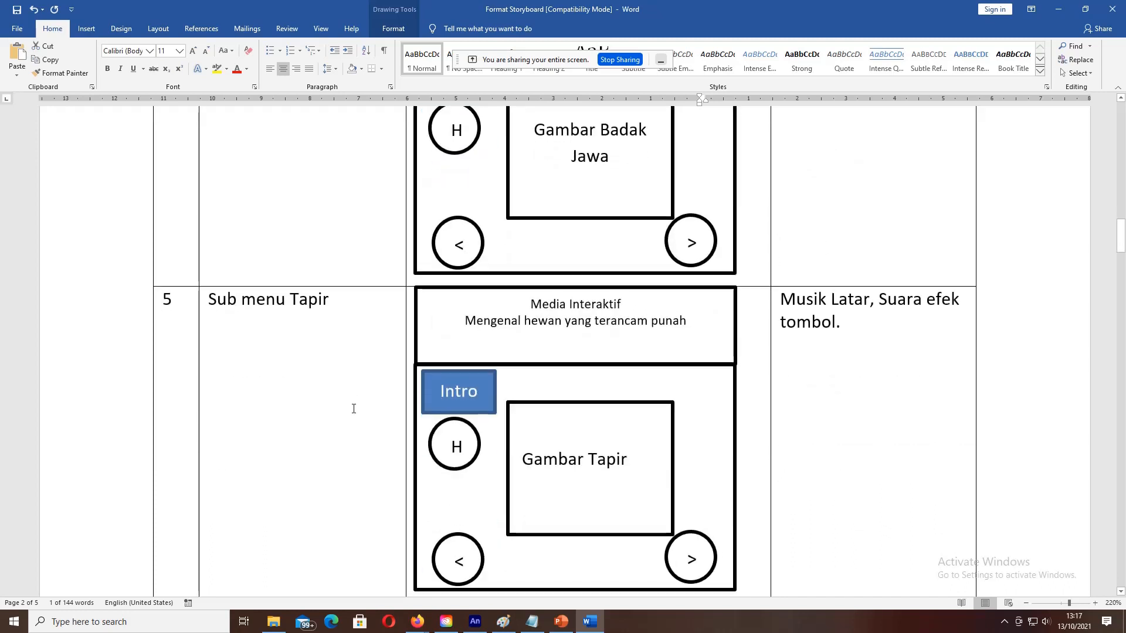
{"action": "scroll", "coordinate": [439, 359], "scroll_direction": "up", "scroll_amount": 12}
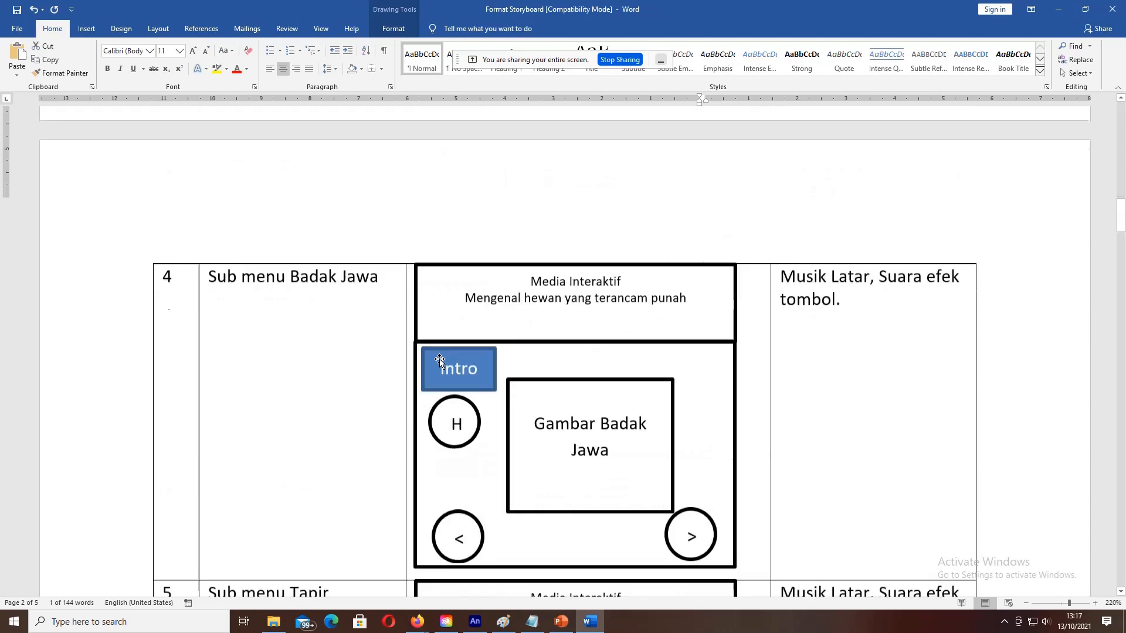
{"action": "scroll", "coordinate": [439, 359], "scroll_direction": "down", "scroll_amount": 10}
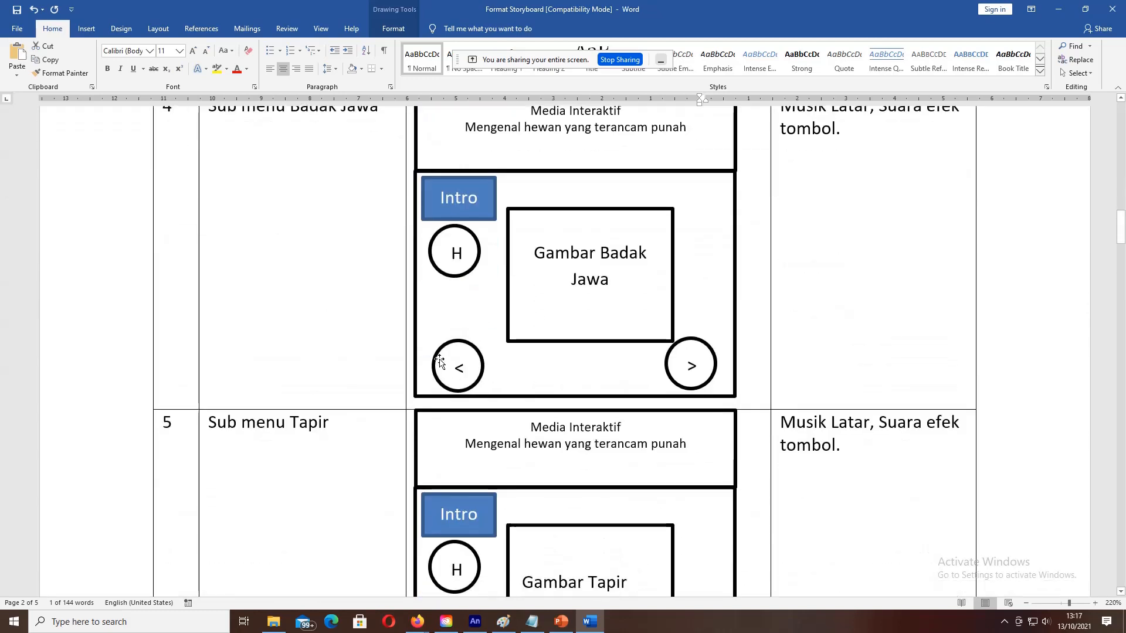
{"action": "scroll", "coordinate": [582, 297], "scroll_direction": "up", "scroll_amount": 1}
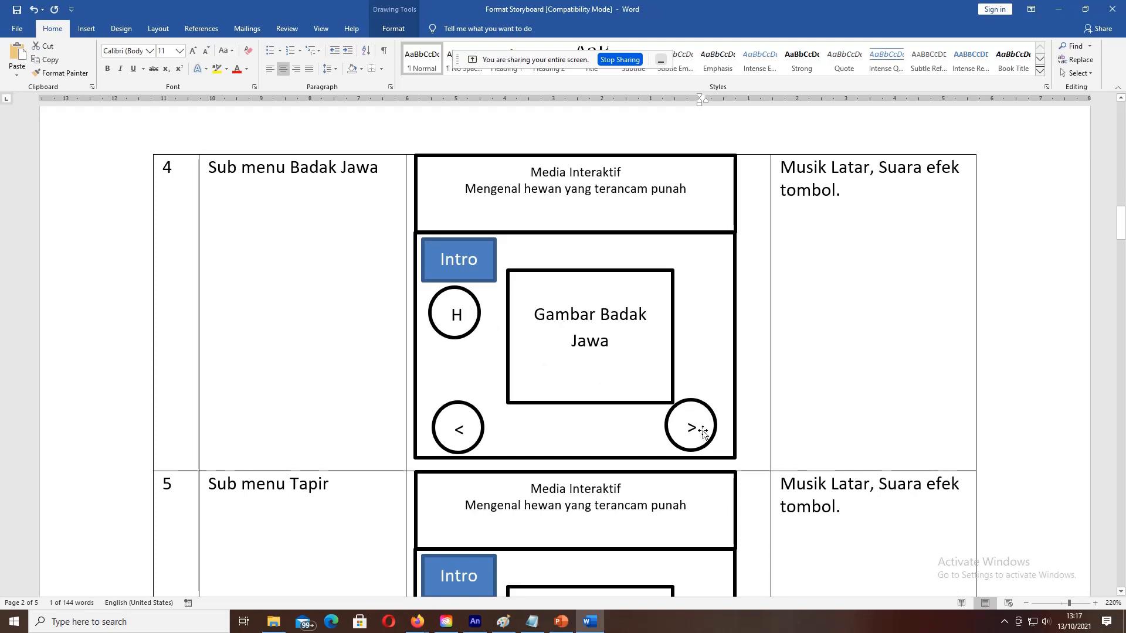
{"action": "scroll", "coordinate": [463, 367], "scroll_direction": "down", "scroll_amount": 3}
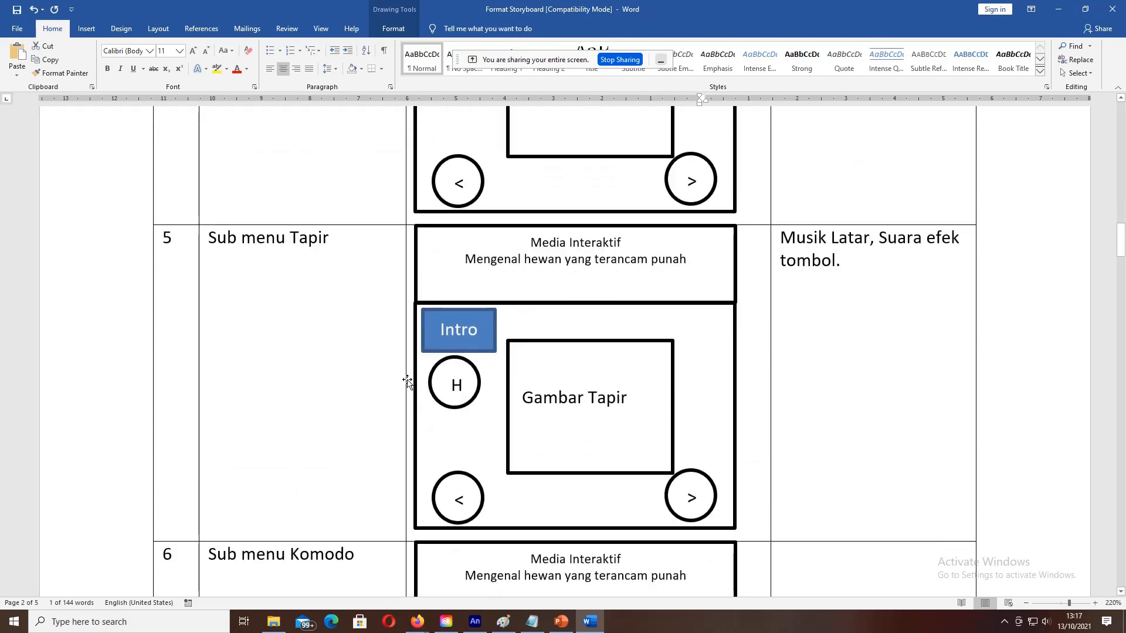
{"action": "scroll", "coordinate": [407, 381], "scroll_direction": "up", "scroll_amount": 10}
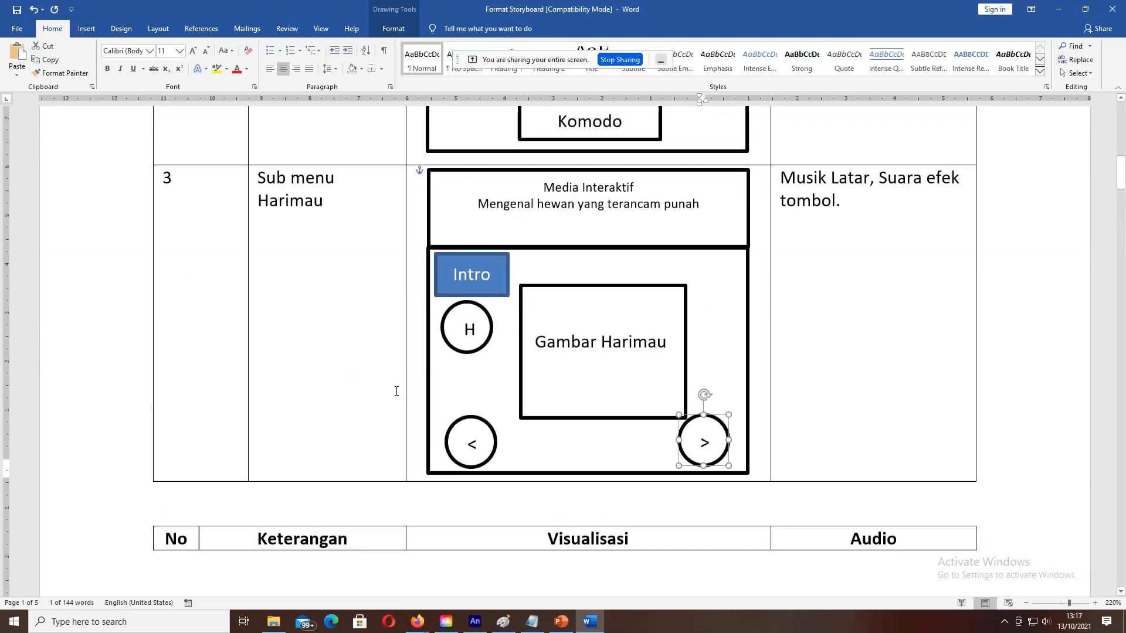
{"action": "scroll", "coordinate": [396, 391], "scroll_direction": "up", "scroll_amount": 2}
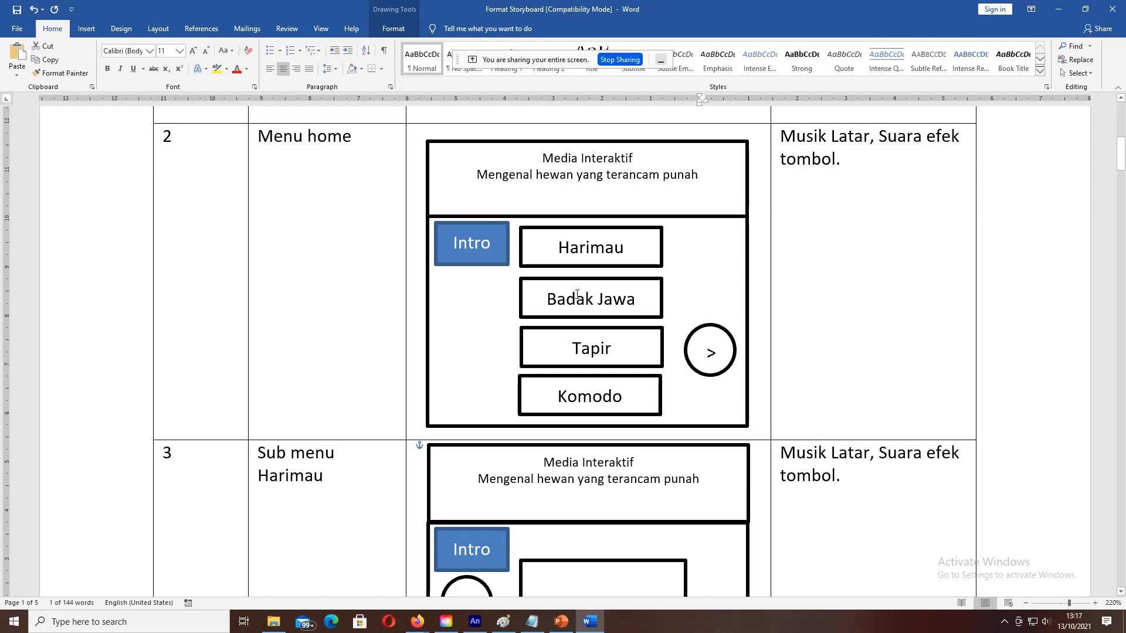
{"action": "scroll", "coordinate": [358, 458], "scroll_direction": "down", "scroll_amount": 14}
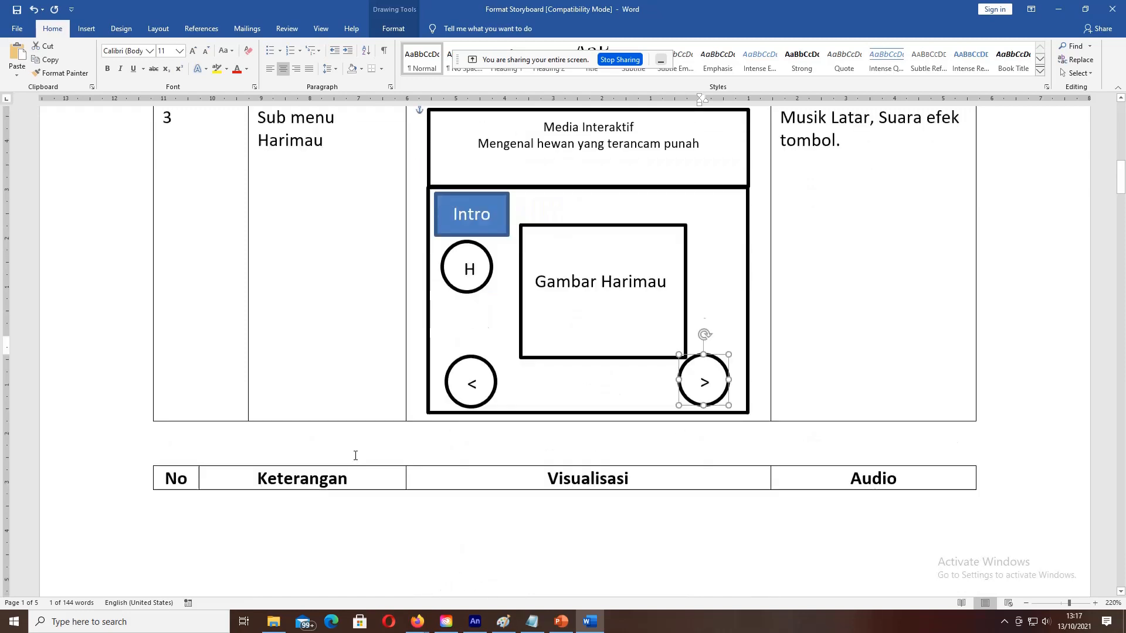
{"action": "scroll", "coordinate": [330, 400], "scroll_direction": "down", "scroll_amount": 2}
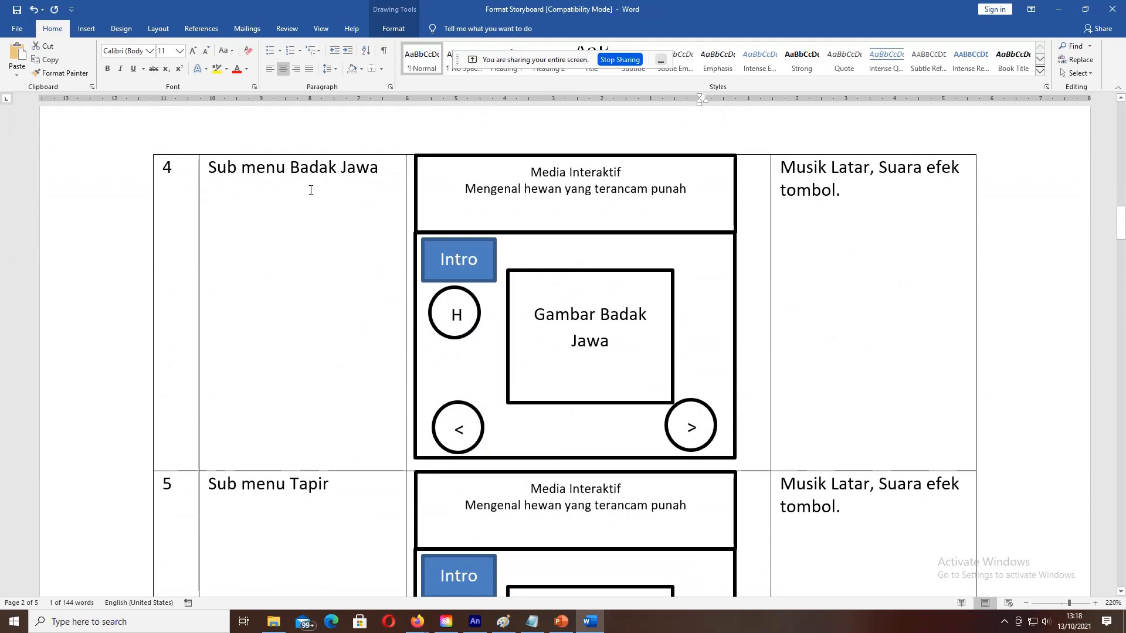
{"action": "scroll", "coordinate": [418, 226], "scroll_direction": "down", "scroll_amount": 5}
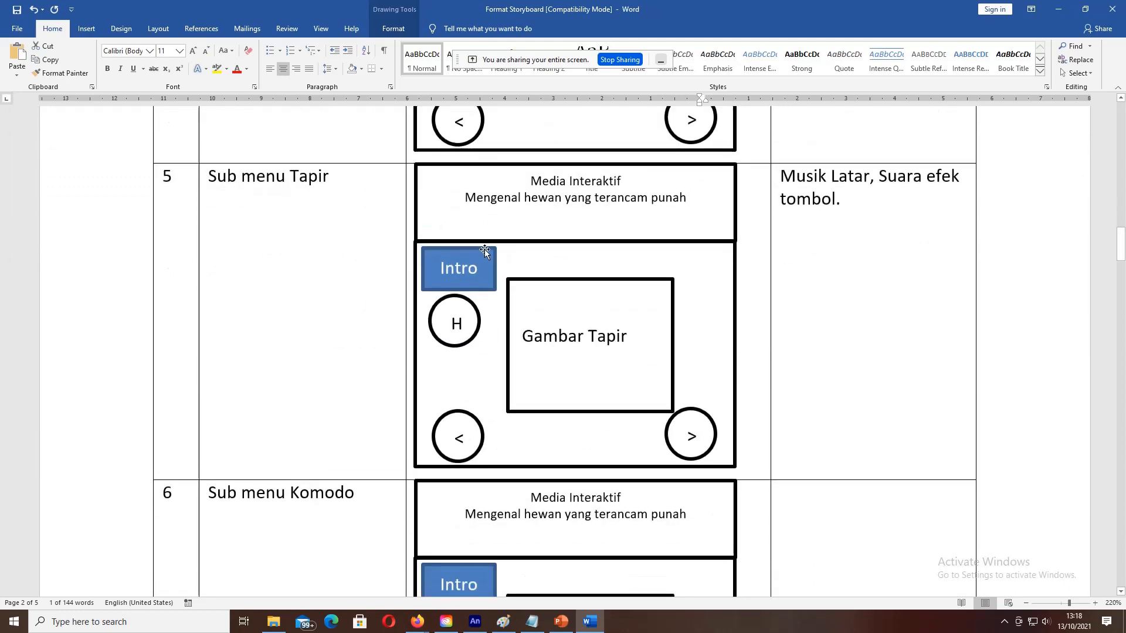
{"action": "left_click", "coordinate": [523, 336]}
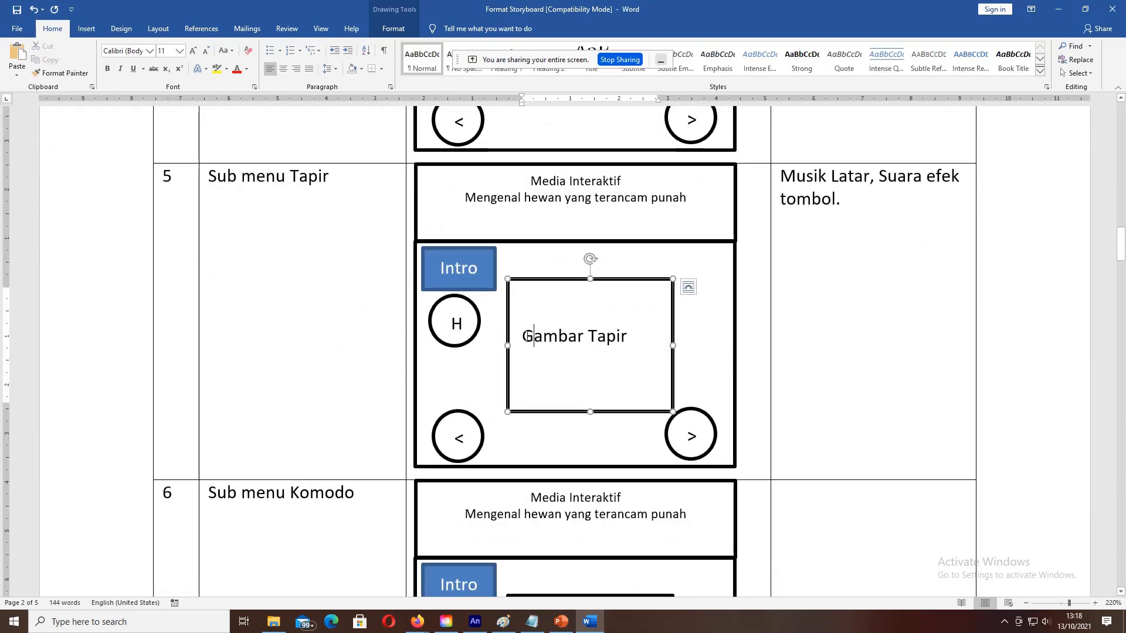
{"action": "left_click_drag", "start_coordinate": [556, 336], "coordinate": [658, 335]}
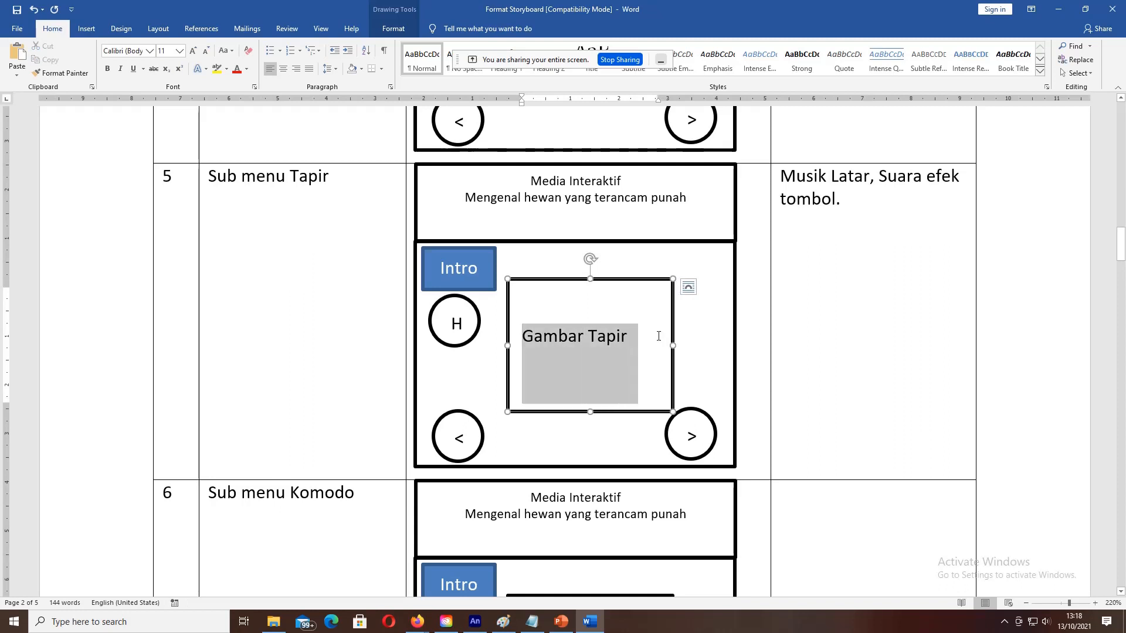
{"action": "left_click", "coordinate": [483, 288]}
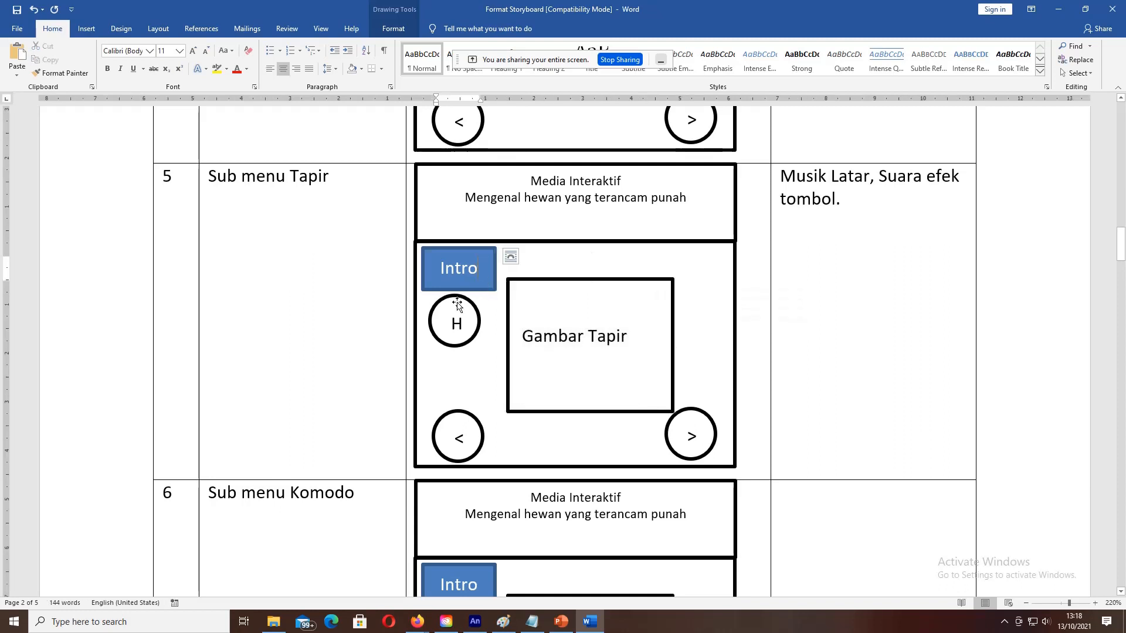
{"action": "left_click", "coordinate": [456, 306]}
{"action": "left_click", "coordinate": [457, 428]}
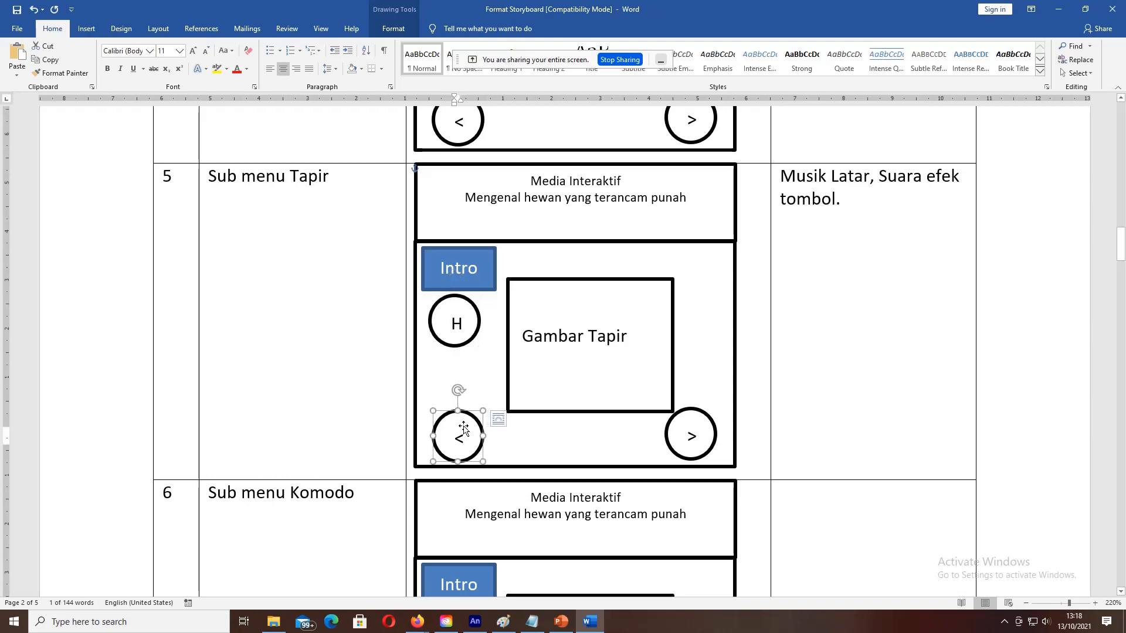
{"action": "left_click", "coordinate": [674, 427]}
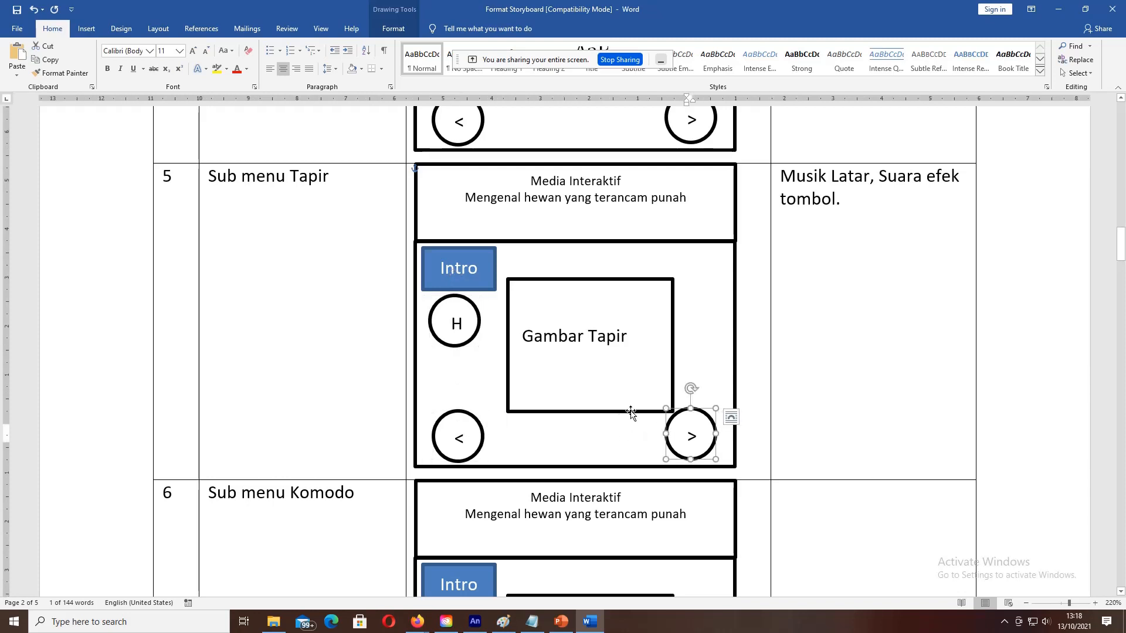
{"action": "left_click", "coordinate": [479, 323]}
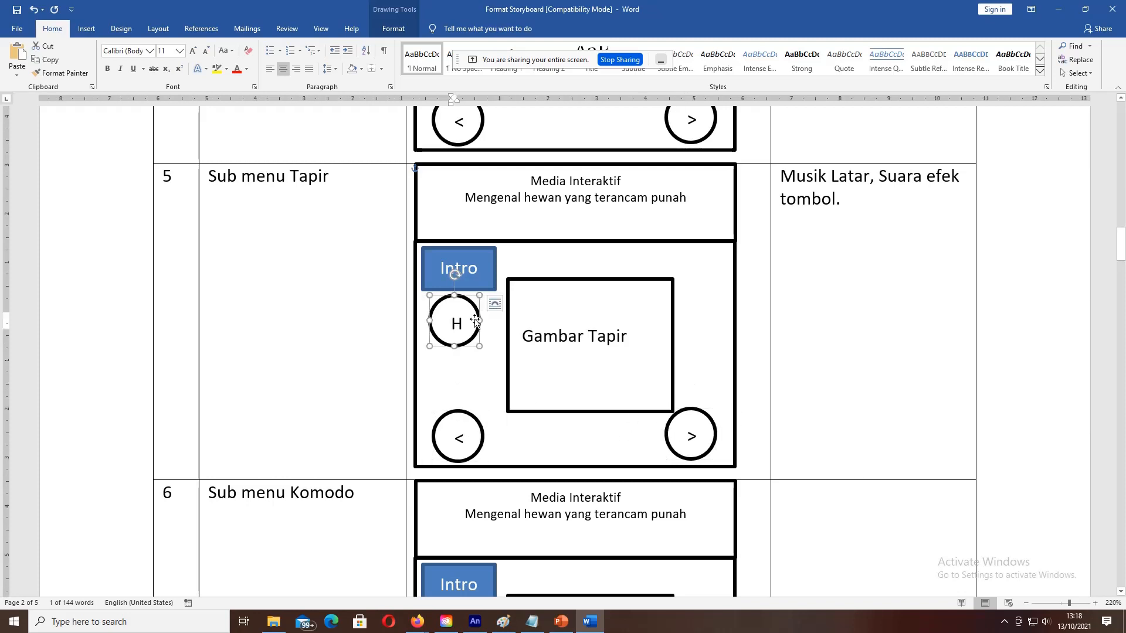
{"action": "left_click", "coordinate": [680, 437]}
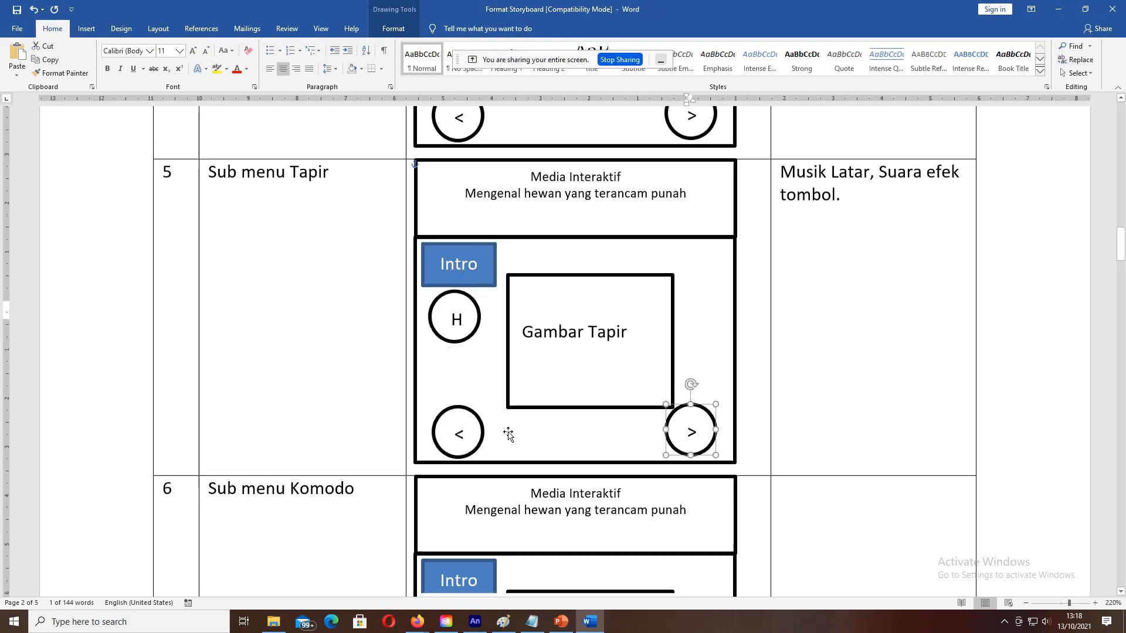
{"action": "scroll", "coordinate": [507, 432], "scroll_direction": "down", "scroll_amount": 3}
{"action": "scroll", "coordinate": [506, 431], "scroll_direction": "up", "scroll_amount": 2}
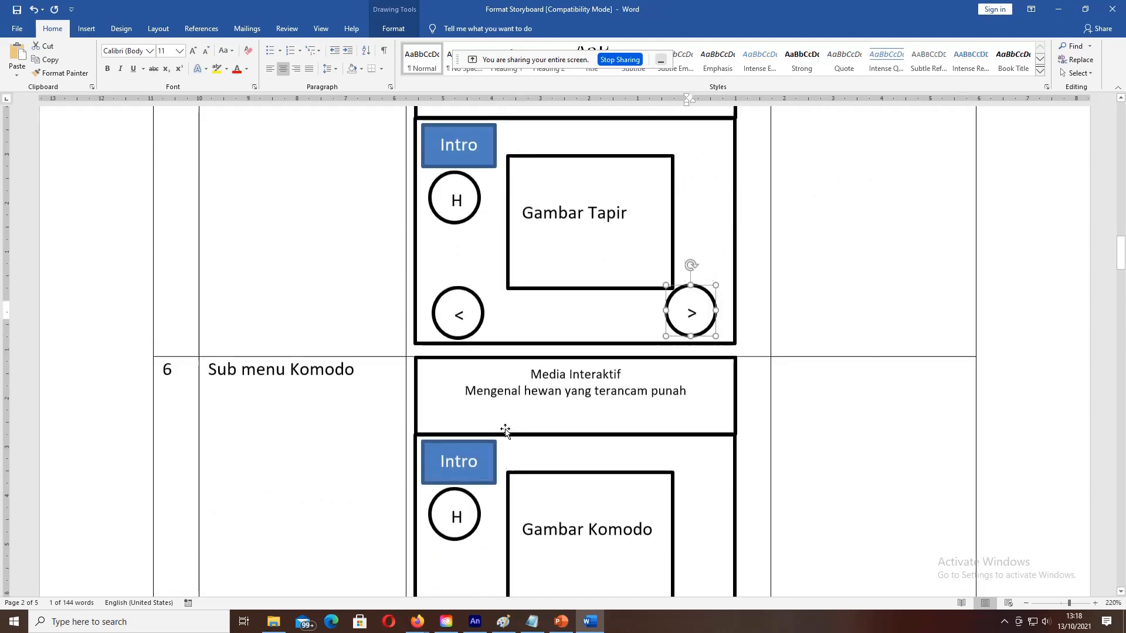
{"action": "left_click", "coordinate": [444, 320]}
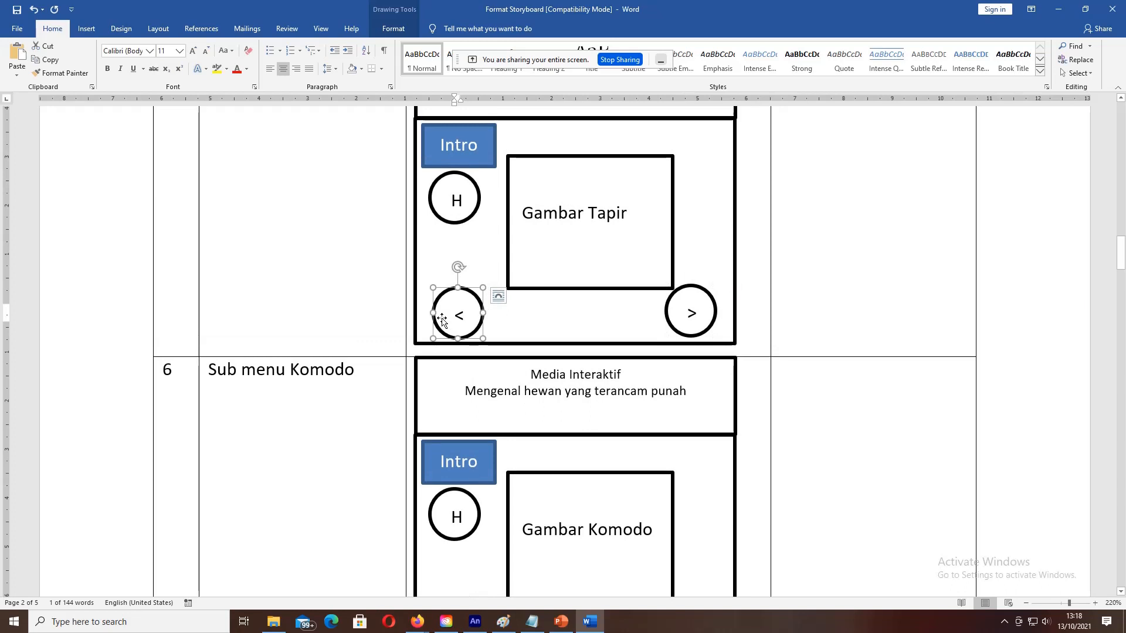
{"action": "left_click", "coordinate": [702, 332]}
{"action": "scroll", "coordinate": [499, 443], "scroll_direction": "down", "scroll_amount": 3}
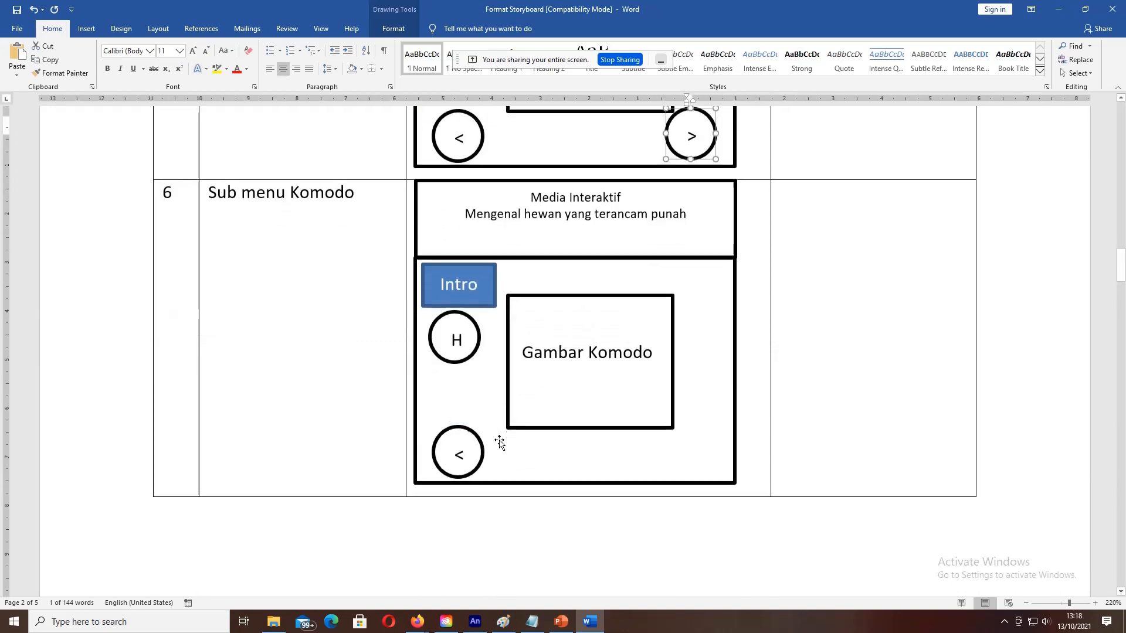
{"action": "scroll", "coordinate": [498, 434], "scroll_direction": "up", "scroll_amount": 1}
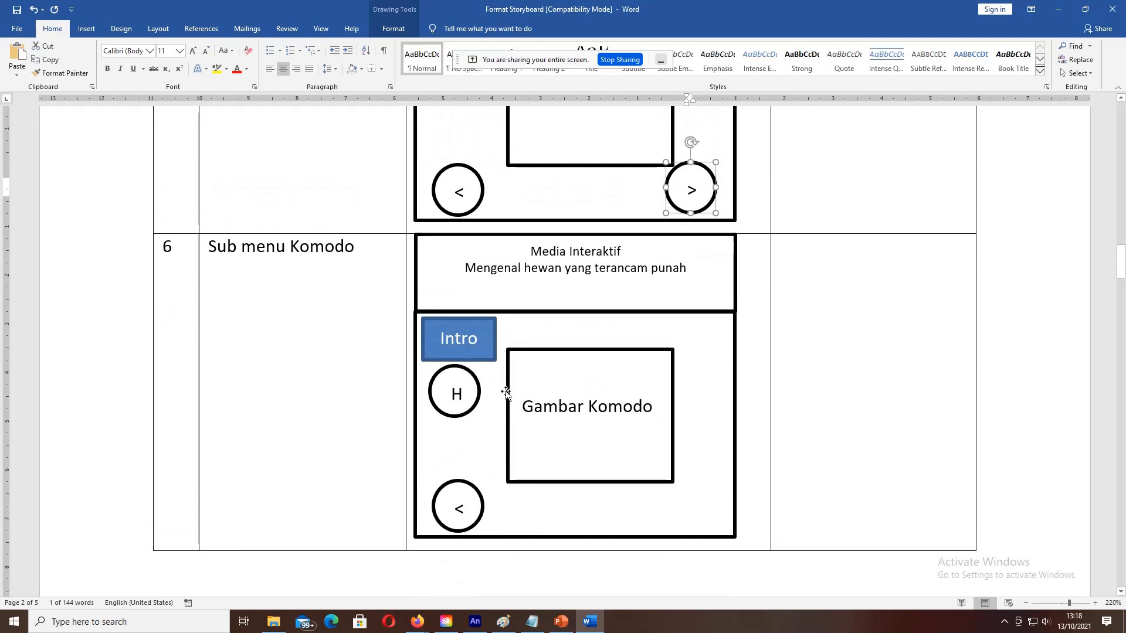
{"action": "left_click", "coordinate": [534, 406]}
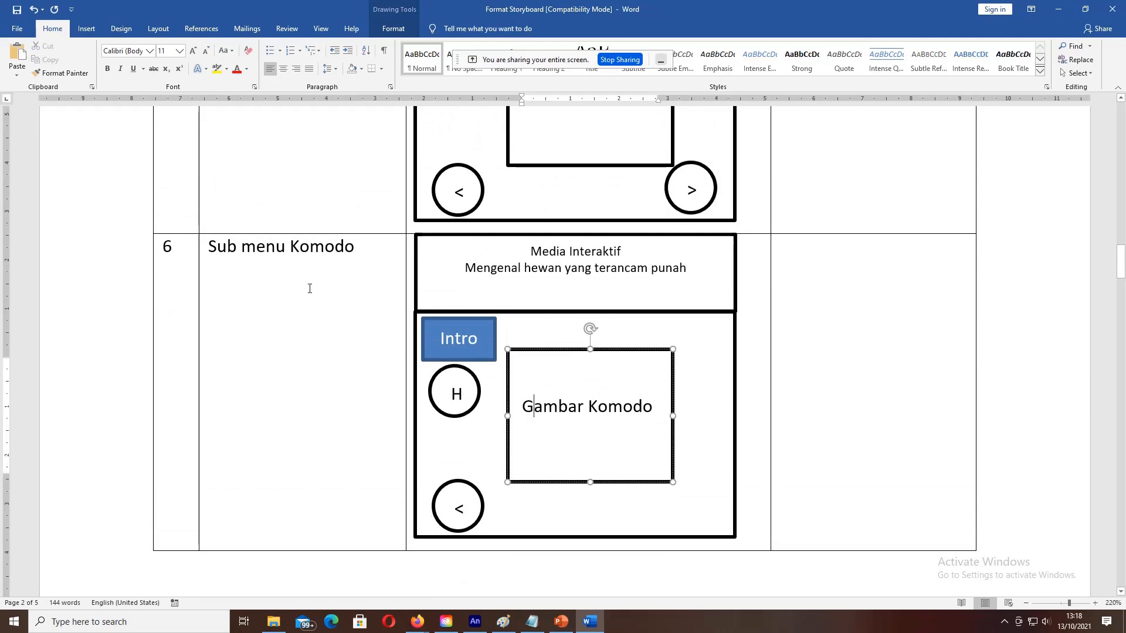
{"action": "scroll", "coordinate": [310, 288], "scroll_direction": "up", "scroll_amount": 3}
{"action": "scroll", "coordinate": [309, 287], "scroll_direction": "down", "scroll_amount": 4}
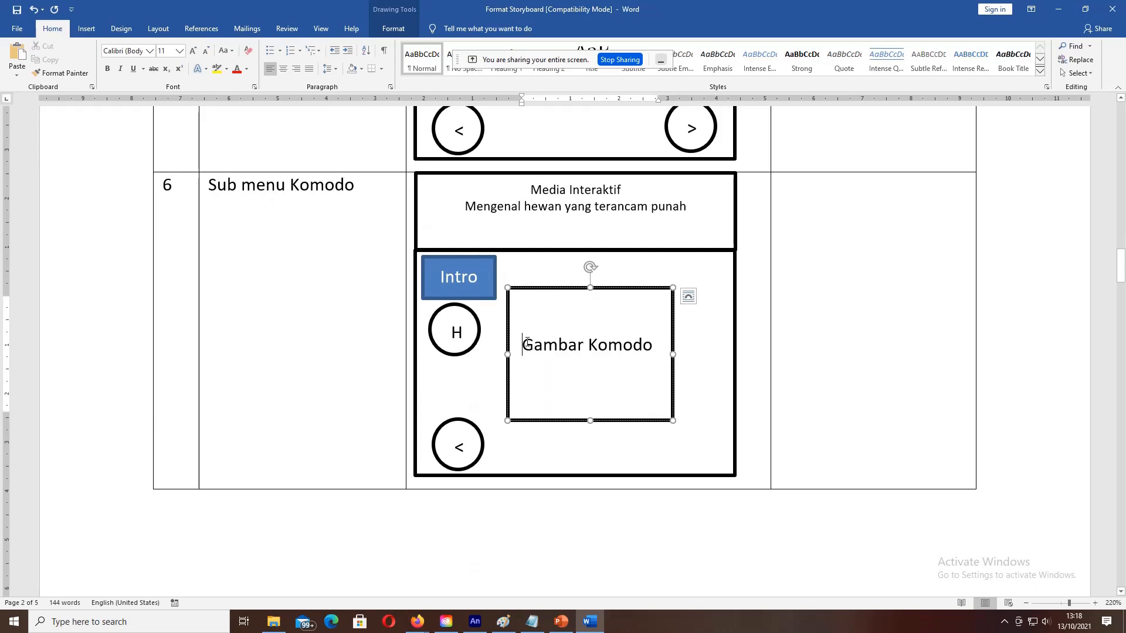
{"action": "left_click_drag", "start_coordinate": [587, 344], "coordinate": [662, 411]}
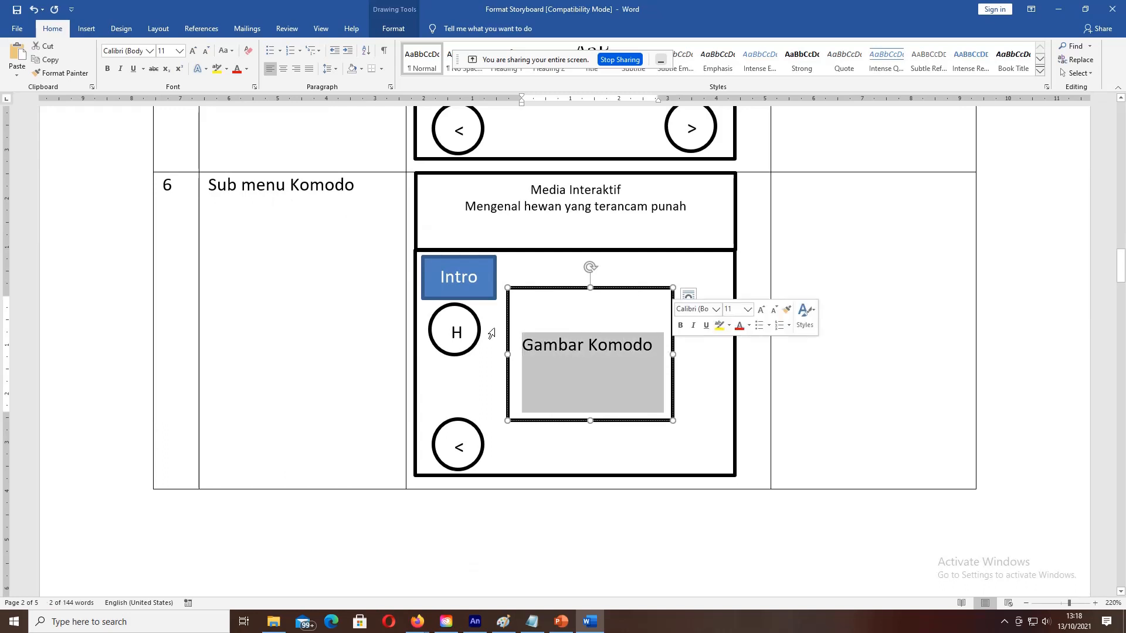
{"action": "left_click", "coordinate": [470, 294]}
{"action": "left_click", "coordinate": [462, 333]}
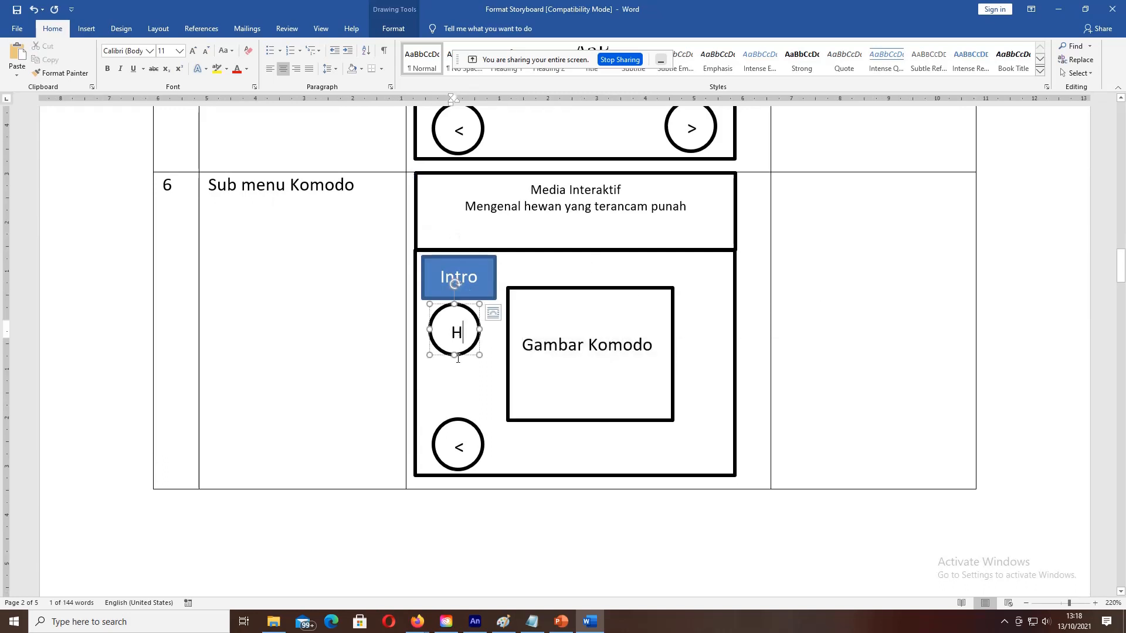
{"action": "left_click", "coordinate": [463, 435]}
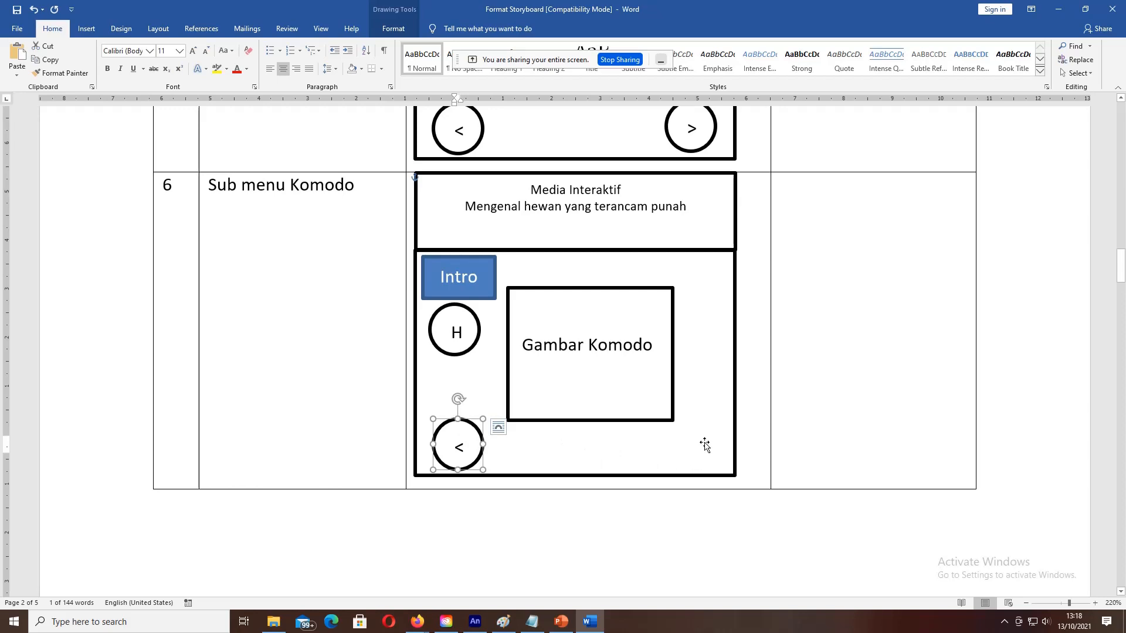
{"action": "scroll", "coordinate": [705, 446], "scroll_direction": "up", "scroll_amount": 20}
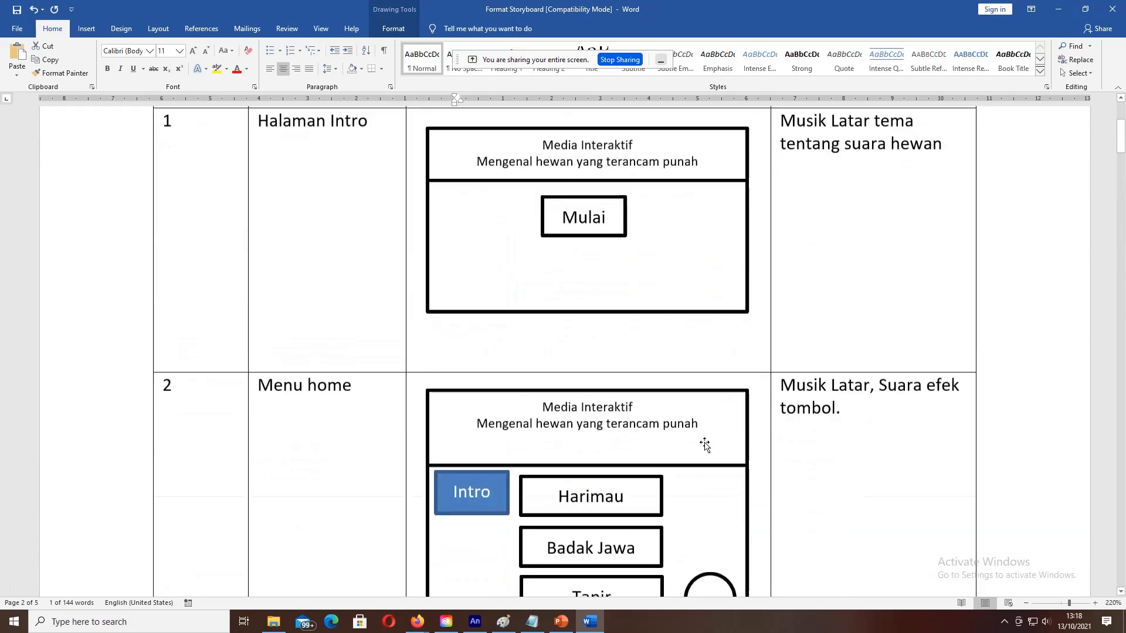
{"action": "scroll", "coordinate": [704, 446], "scroll_direction": "down", "scroll_amount": 4}
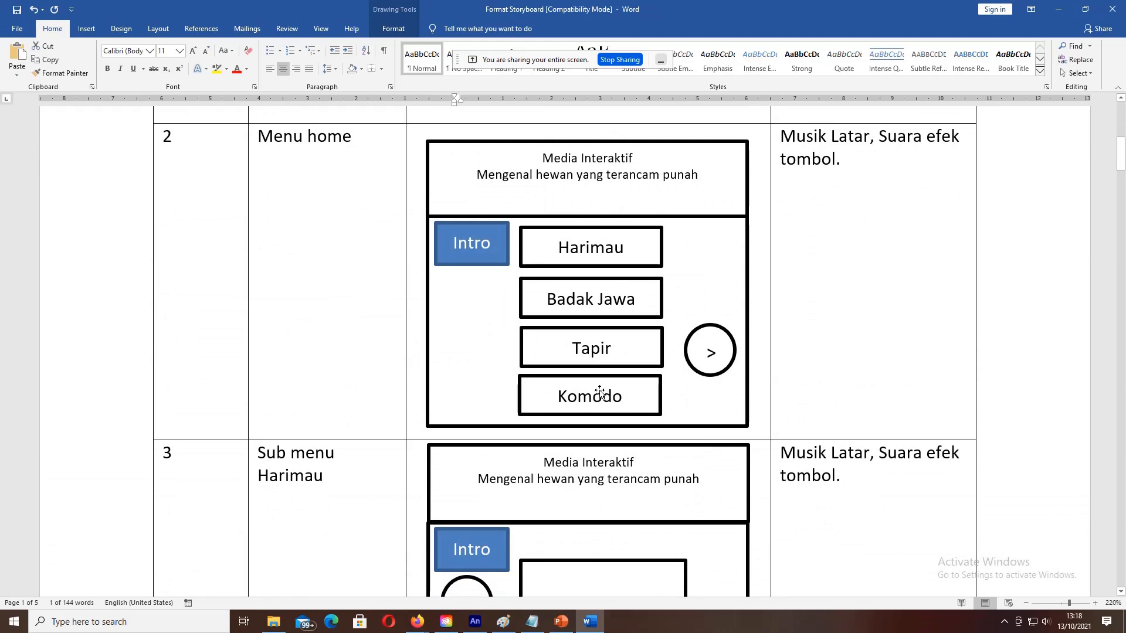
{"action": "scroll", "coordinate": [600, 392], "scroll_direction": "up", "scroll_amount": 8}
{"action": "scroll", "coordinate": [600, 392], "scroll_direction": "down", "scroll_amount": 6}
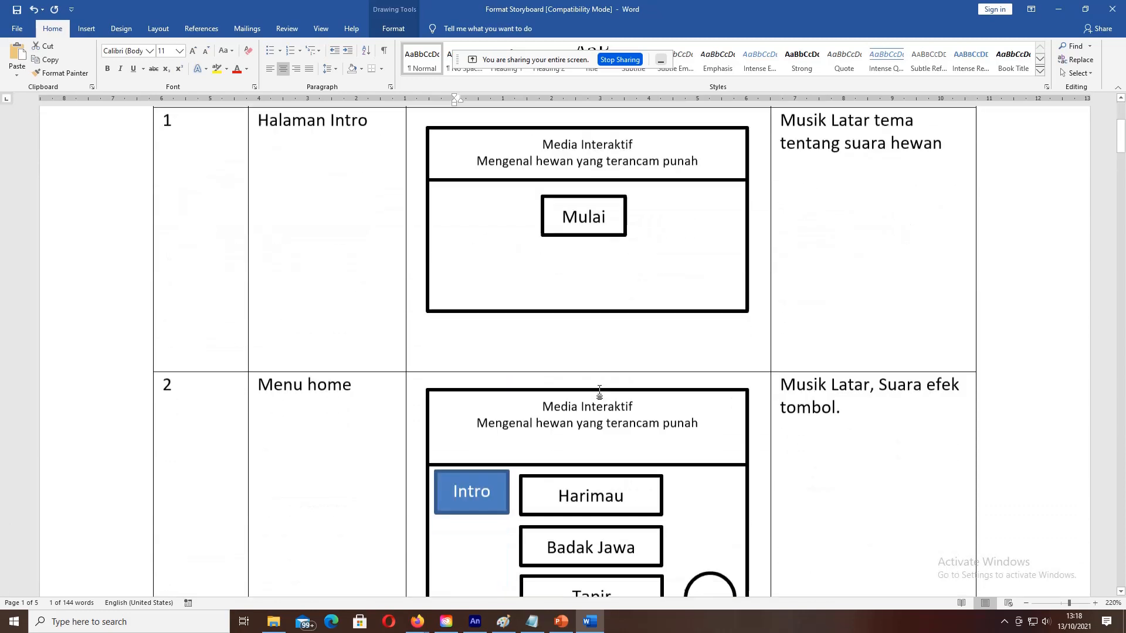
{"action": "scroll", "coordinate": [601, 391], "scroll_direction": "down", "scroll_amount": 2}
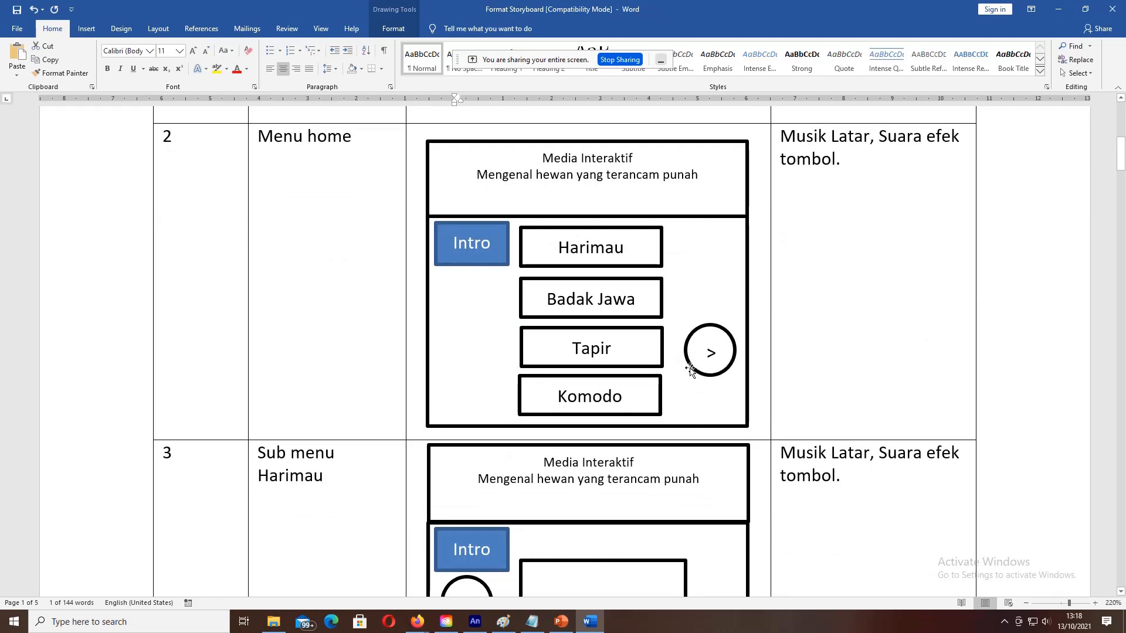
{"action": "scroll", "coordinate": [690, 369], "scroll_direction": "down", "scroll_amount": 14}
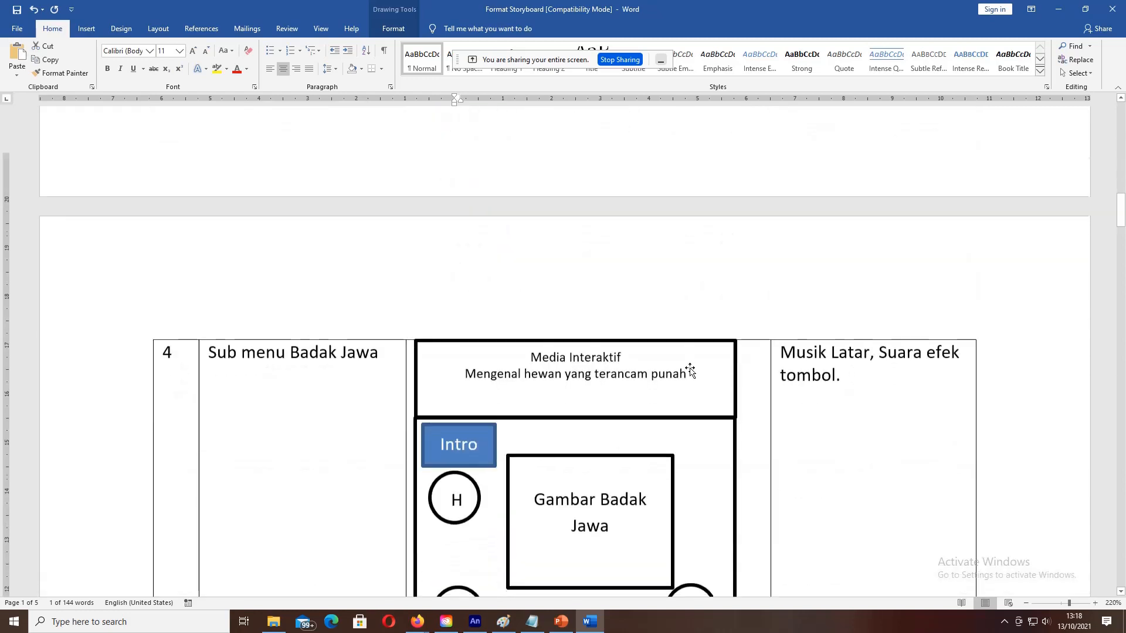
{"action": "scroll", "coordinate": [690, 369], "scroll_direction": "down", "scroll_amount": 11}
{"action": "scroll", "coordinate": [690, 369], "scroll_direction": "up", "scroll_amount": 7}
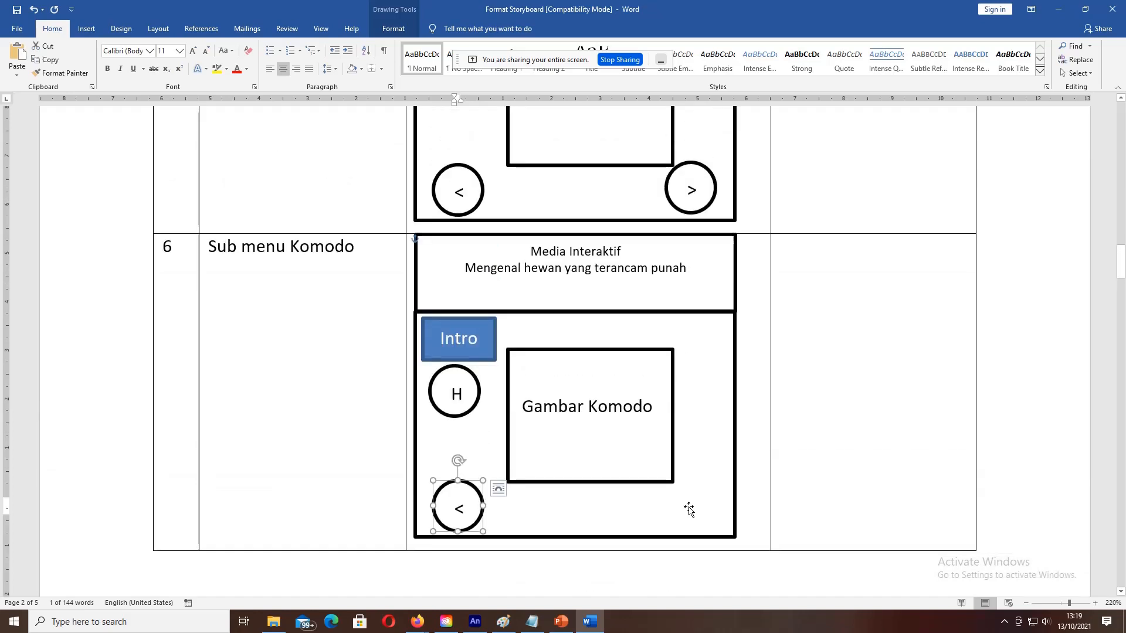
Step: Select the H home circle, return to the Sub menu Komodo cell, then scroll down to page 3
{"action": "left_click", "coordinate": [462, 405]}
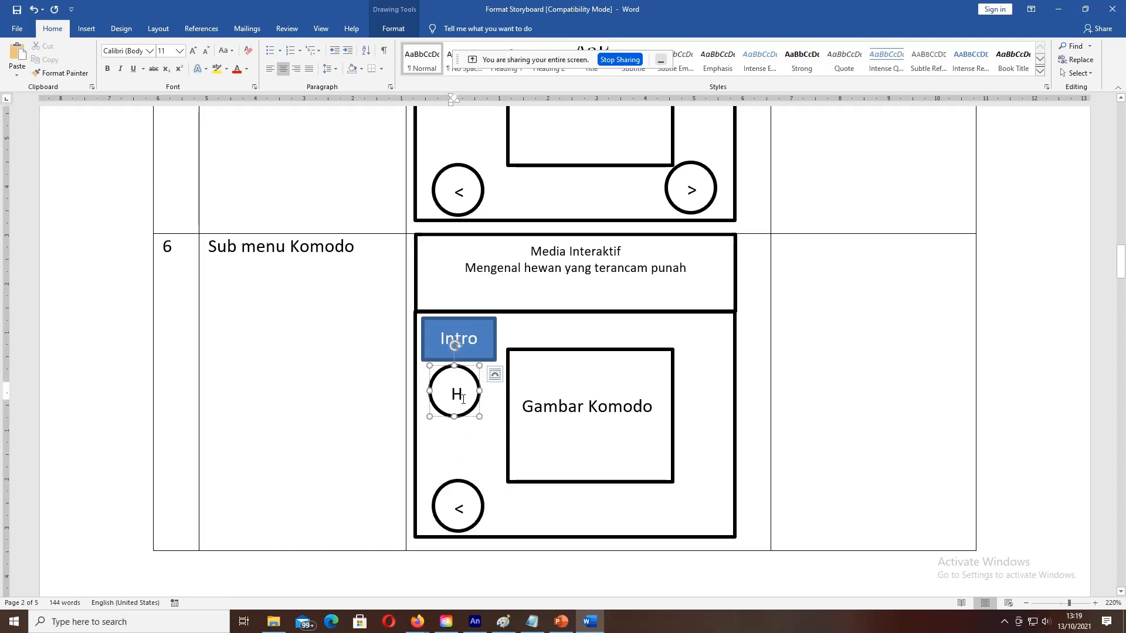
{"action": "left_click", "coordinate": [355, 256]}
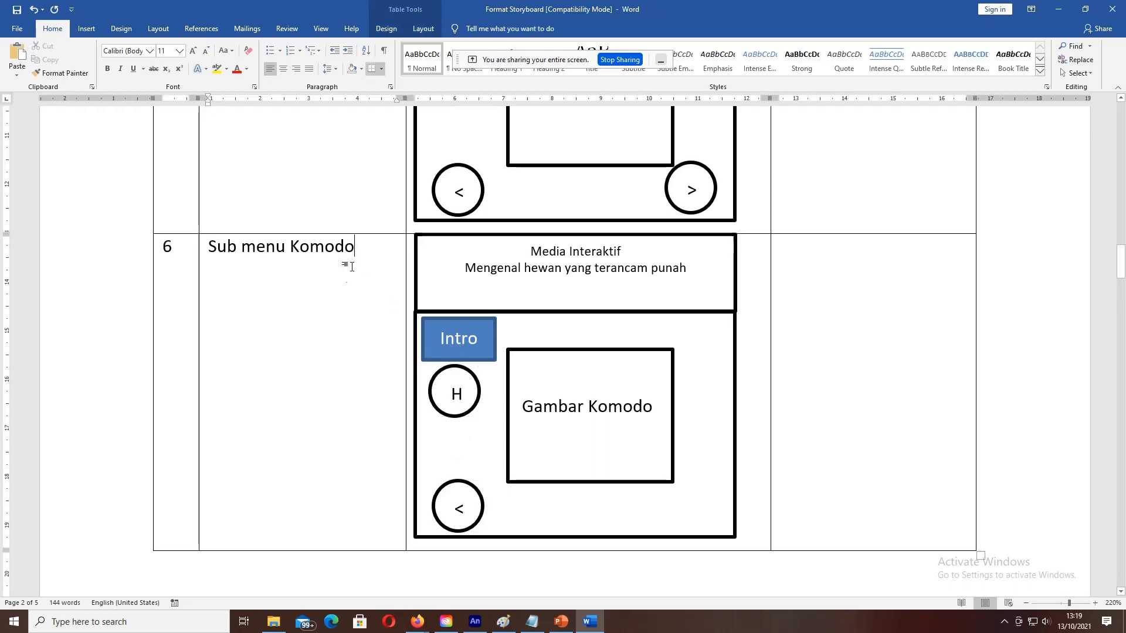
{"action": "scroll", "coordinate": [354, 294], "scroll_direction": "down", "scroll_amount": 10}
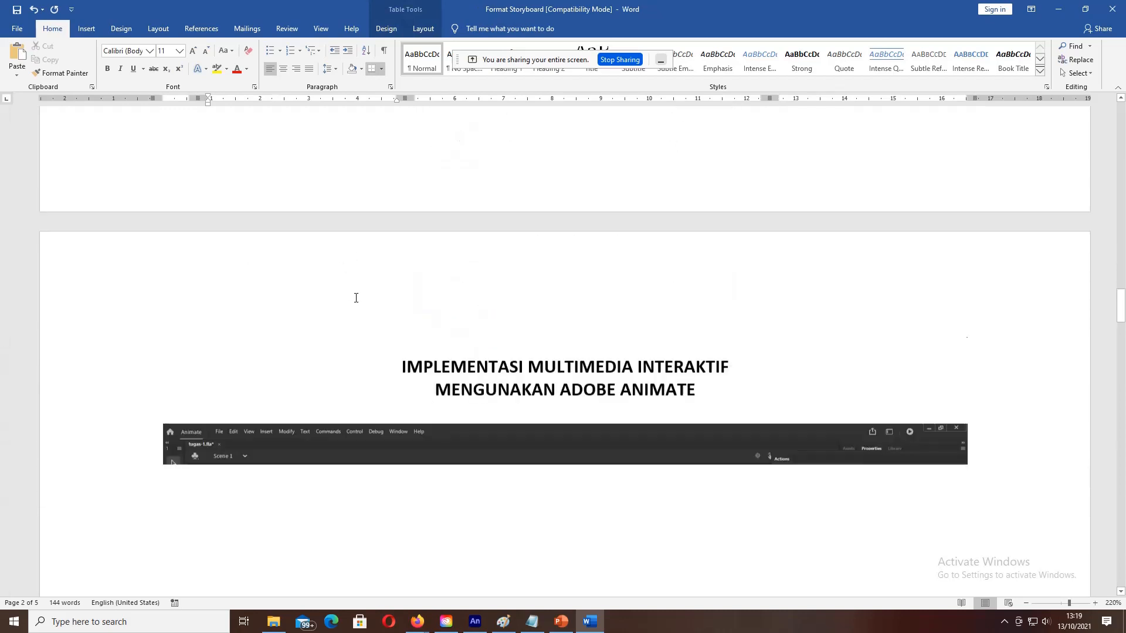
Step: Scroll past the intro screenshot to the Animate menu page with Harimau, Badak Jawa, Tapir and Komodo buttons
{"action": "scroll", "coordinate": [355, 298], "scroll_direction": "down", "scroll_amount": 3}
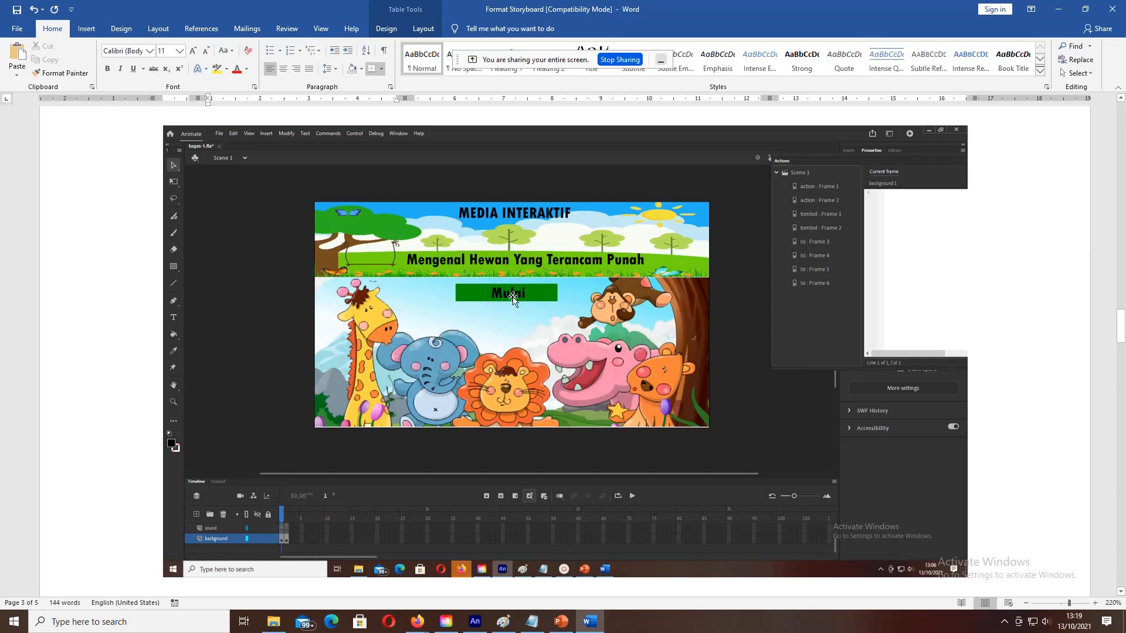
{"action": "scroll", "coordinate": [512, 298], "scroll_direction": "down", "scroll_amount": 5}
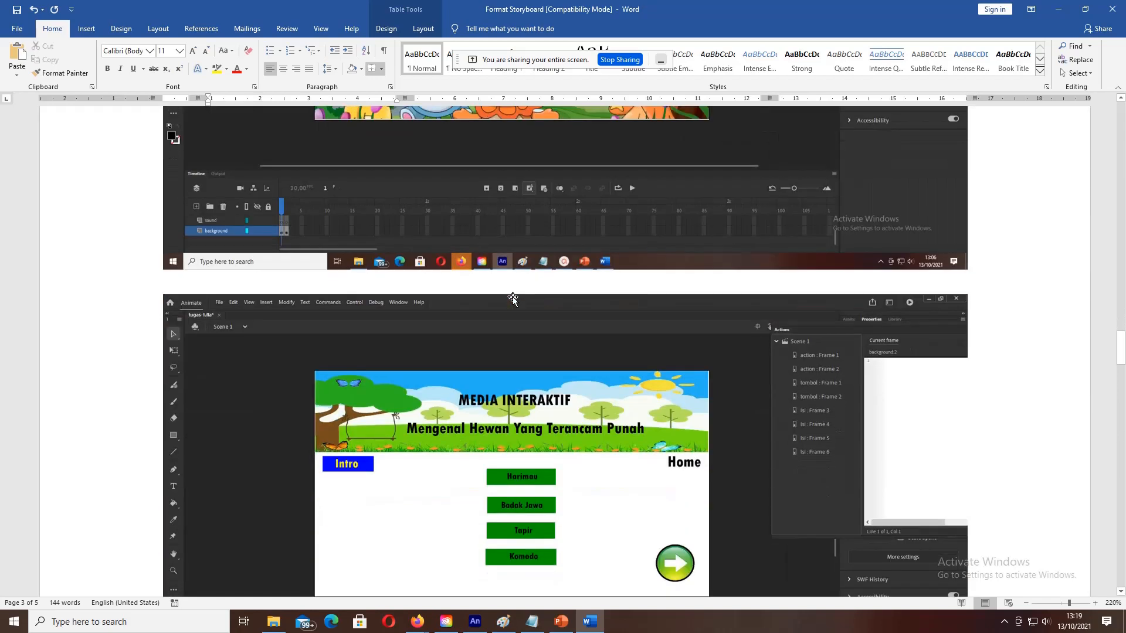
{"action": "scroll", "coordinate": [512, 298], "scroll_direction": "down", "scroll_amount": 3}
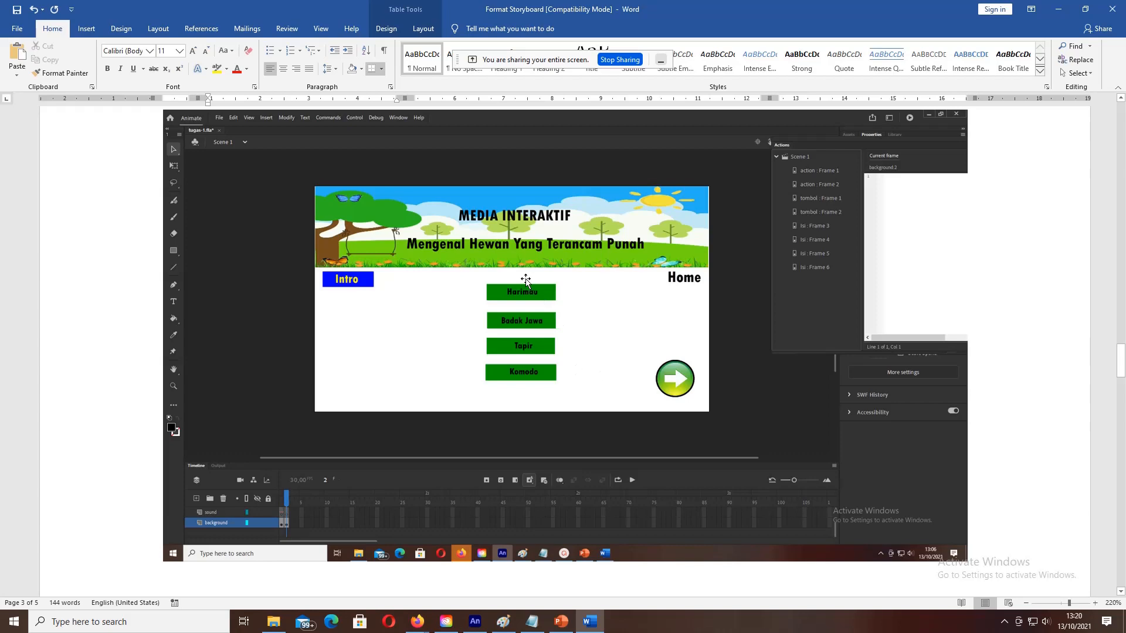
Step: Scroll past the page break to page 4's Animate screenshot of the tiger sub-menu page
{"action": "scroll", "coordinate": [526, 280], "scroll_direction": "down", "scroll_amount": 10}
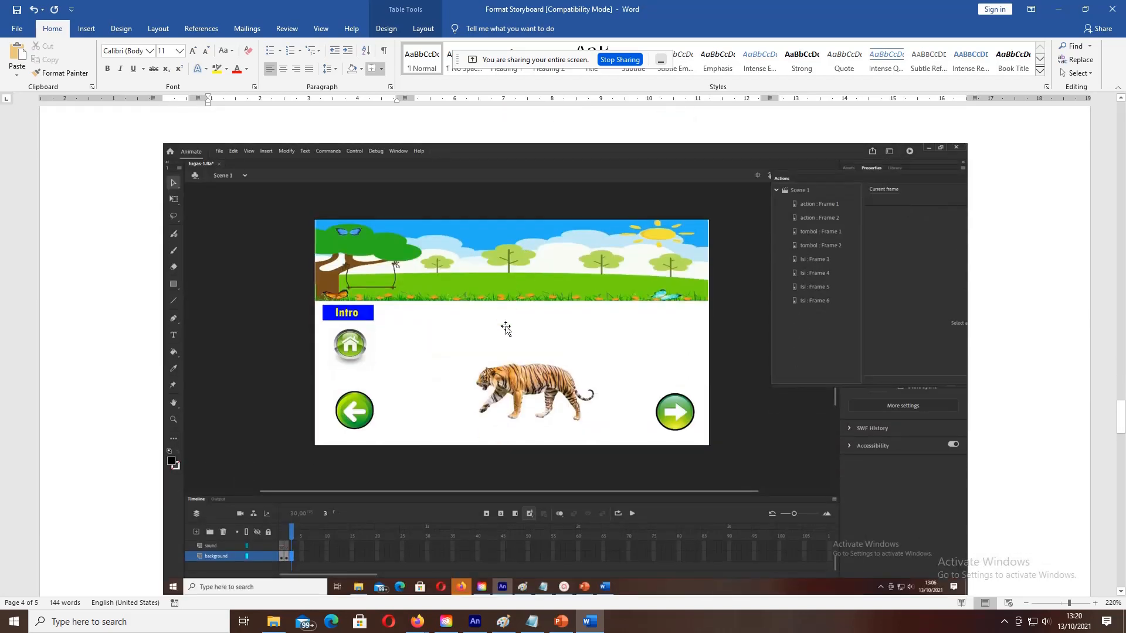
{"action": "scroll", "coordinate": [506, 326], "scroll_direction": "down", "scroll_amount": 1}
{"action": "scroll", "coordinate": [506, 326], "scroll_direction": "down", "scroll_amount": 1}
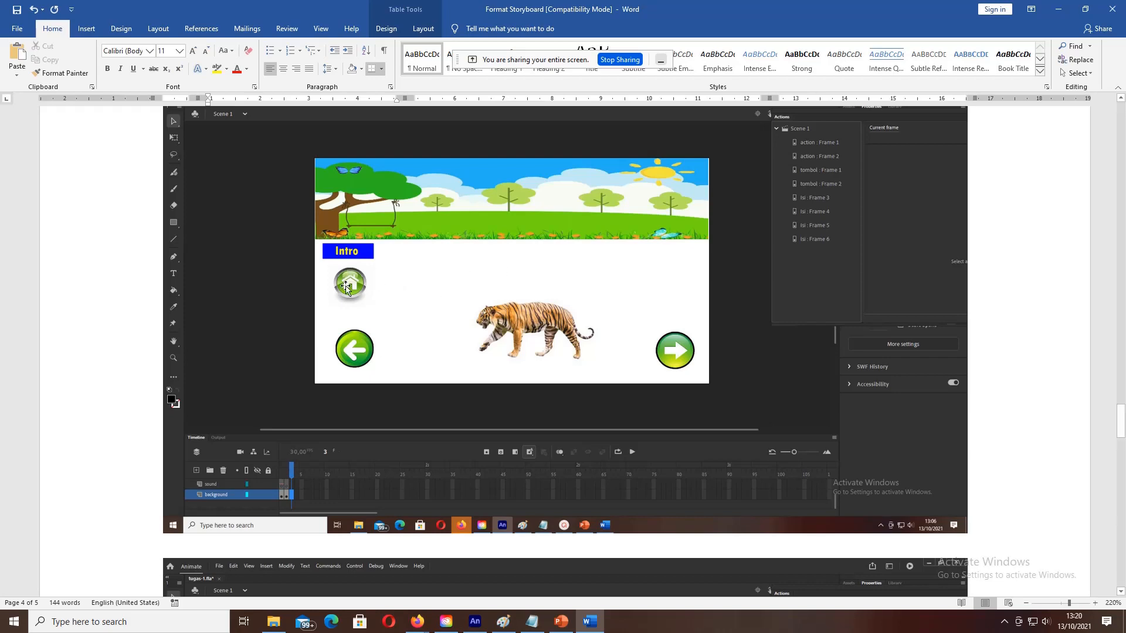
Step: Scroll through the rhino, tapir and Komodo sub-menu screenshots to page 5
{"action": "scroll", "coordinate": [346, 286], "scroll_direction": "down", "scroll_amount": 5}
{"action": "scroll", "coordinate": [346, 286], "scroll_direction": "up", "scroll_amount": 14}
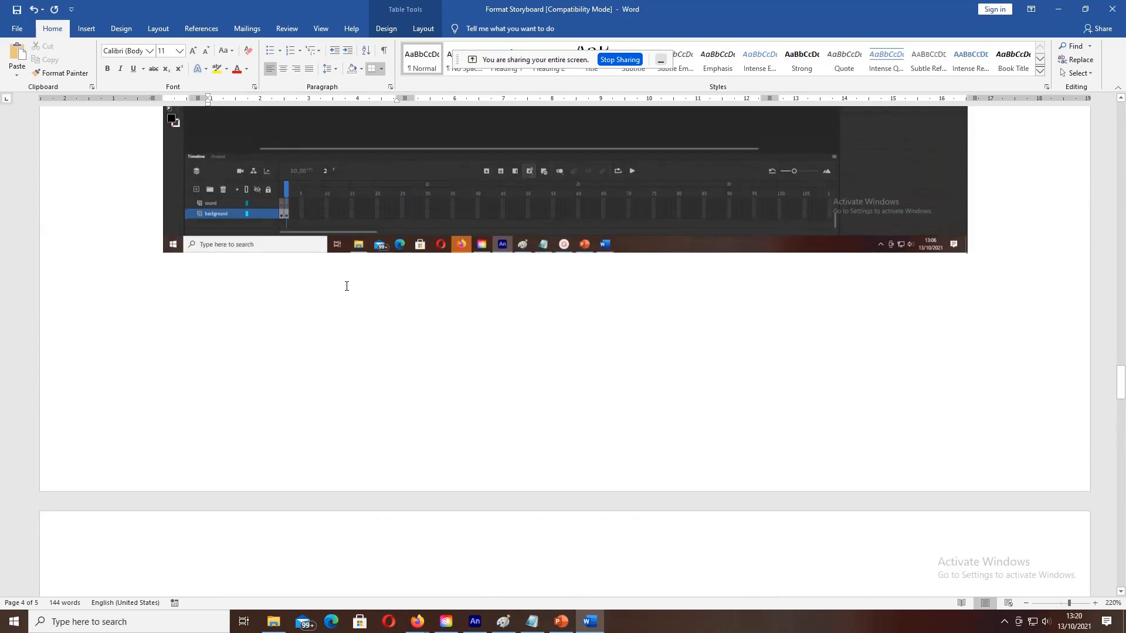
{"action": "scroll", "coordinate": [347, 286], "scroll_direction": "down", "scroll_amount": 11}
{"action": "scroll", "coordinate": [346, 286], "scroll_direction": "down", "scroll_amount": 4}
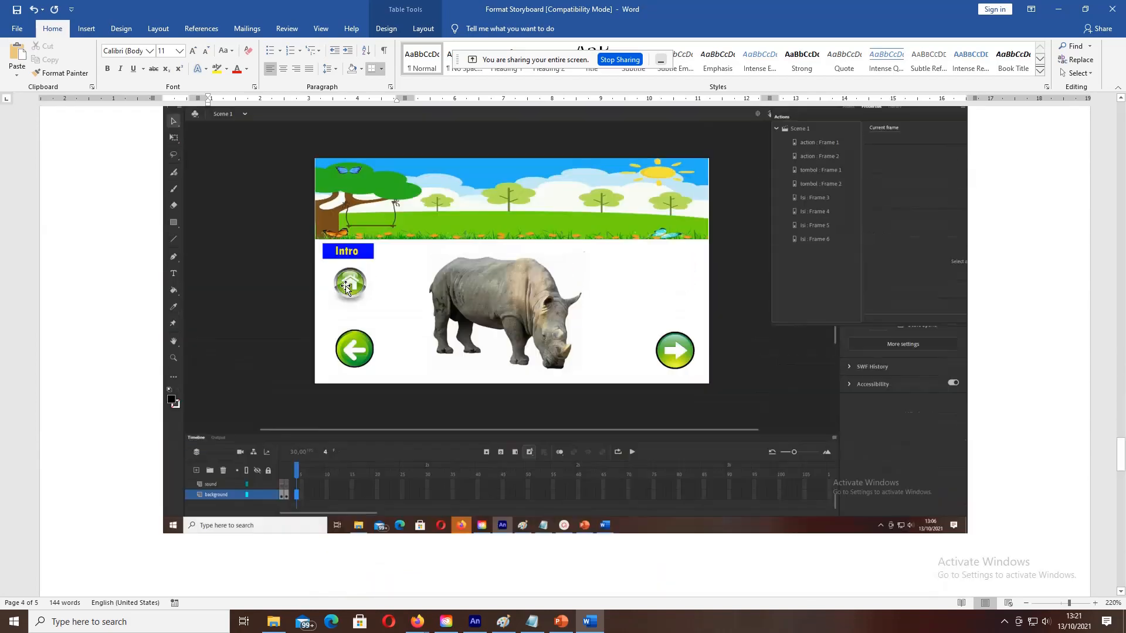
{"action": "scroll", "coordinate": [346, 286], "scroll_direction": "up", "scroll_amount": 1}
{"action": "scroll", "coordinate": [346, 286], "scroll_direction": "down", "scroll_amount": 13}
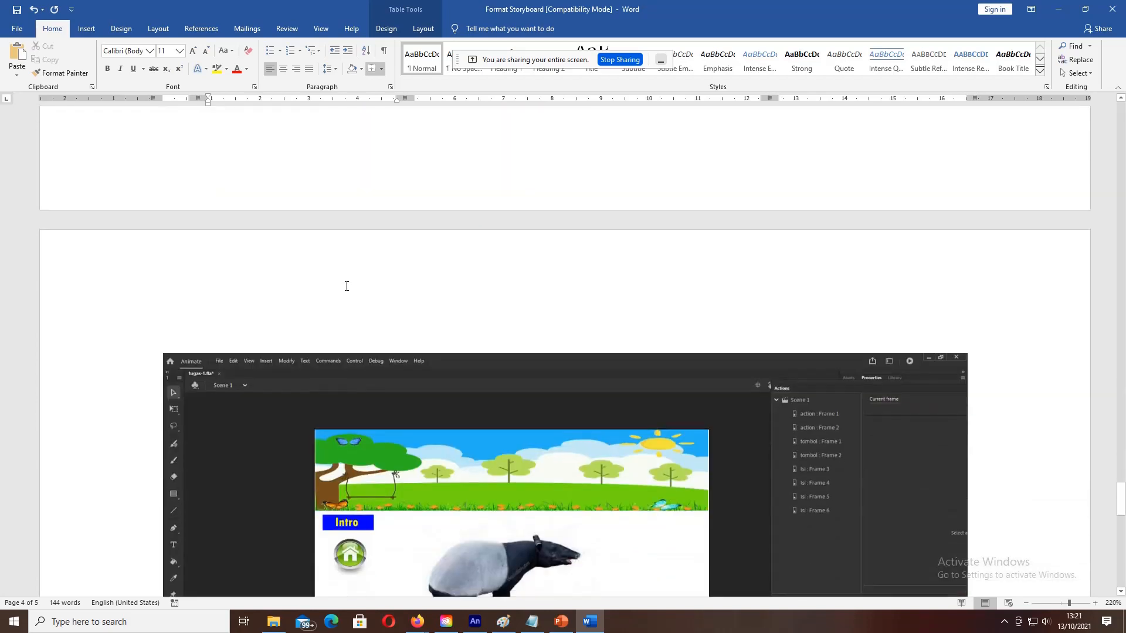
{"action": "scroll", "coordinate": [346, 287], "scroll_direction": "down", "scroll_amount": 13}
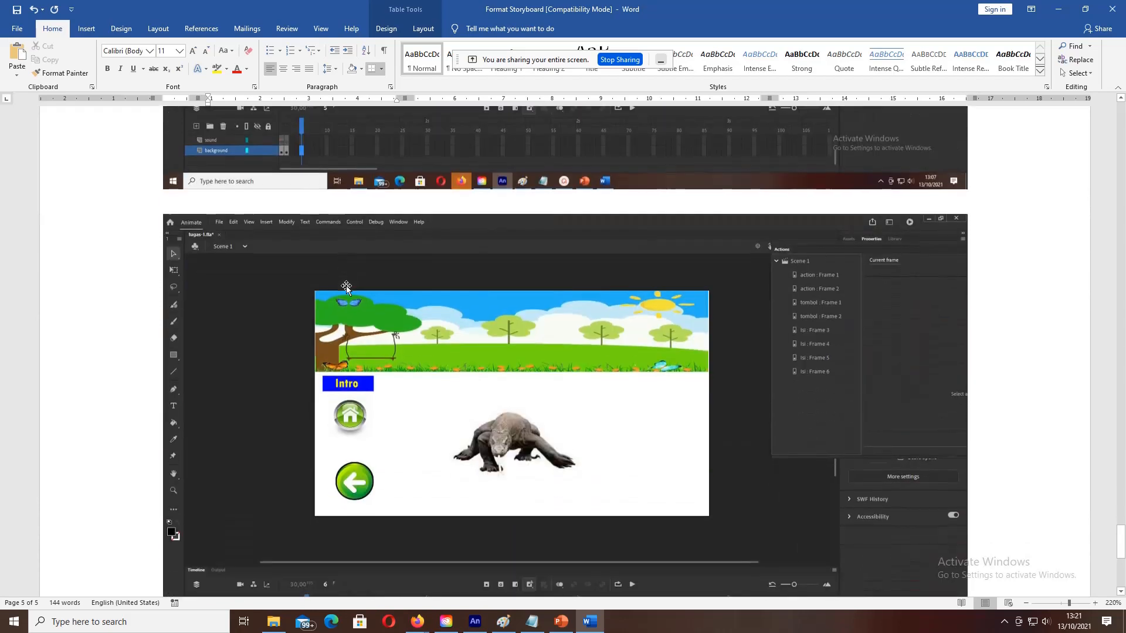
{"action": "scroll", "coordinate": [346, 286], "scroll_direction": "down", "scroll_amount": 5}
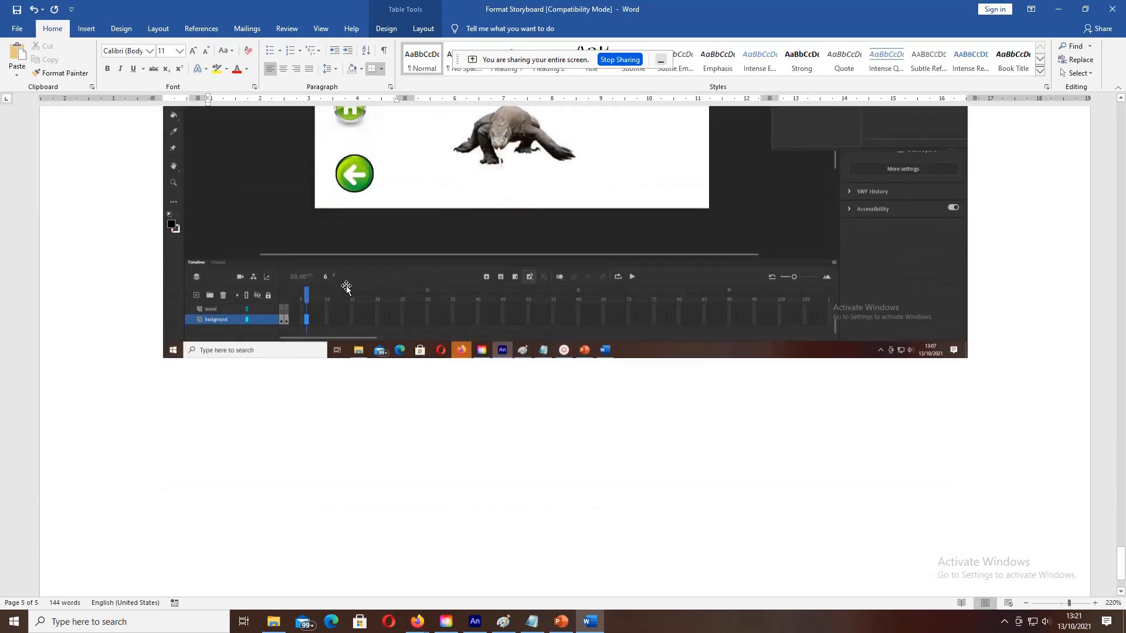
Step: Save the storyboard document from the Quick Access Toolbar
{"action": "scroll", "coordinate": [346, 286], "scroll_direction": "up", "scroll_amount": 7}
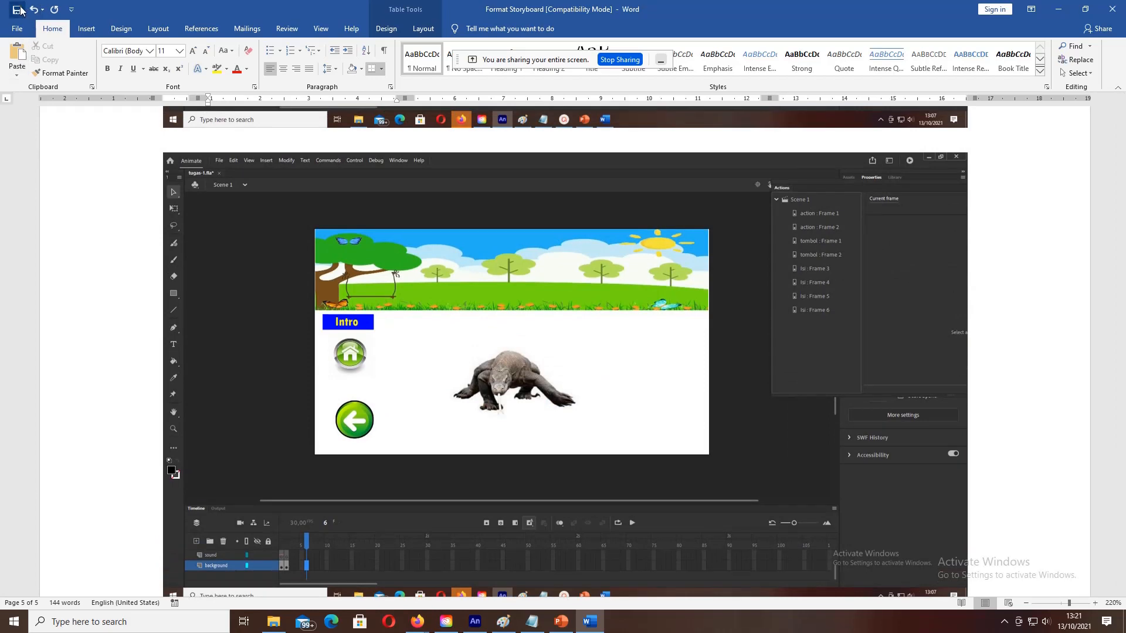
{"action": "left_click", "coordinate": [17, 9]}
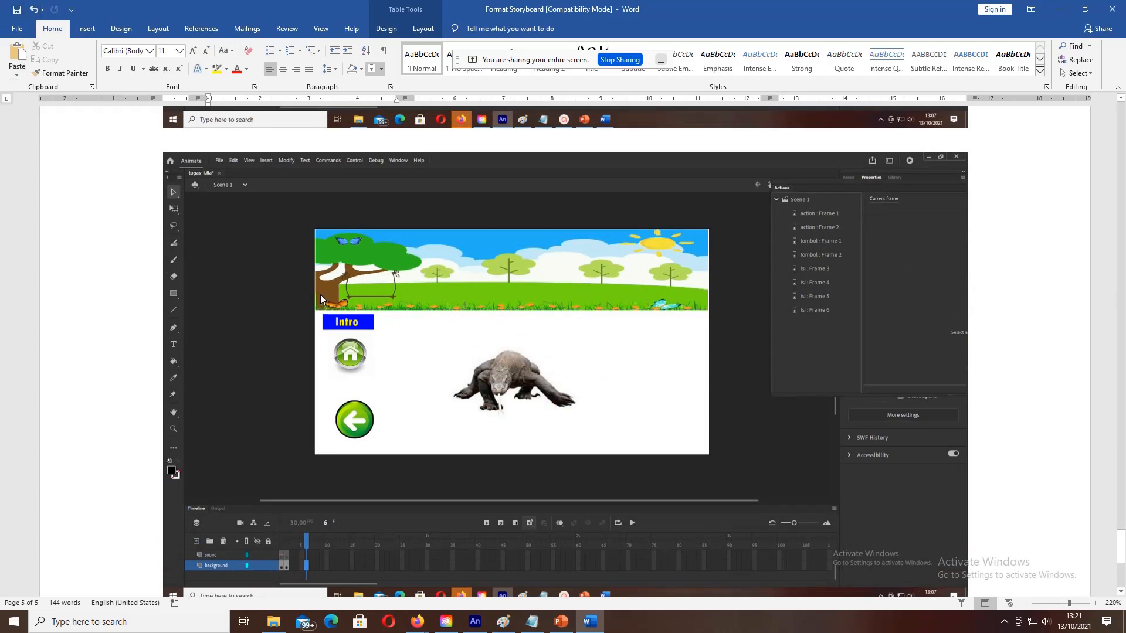
{"action": "scroll", "coordinate": [415, 294], "scroll_direction": "down", "scroll_amount": 5}
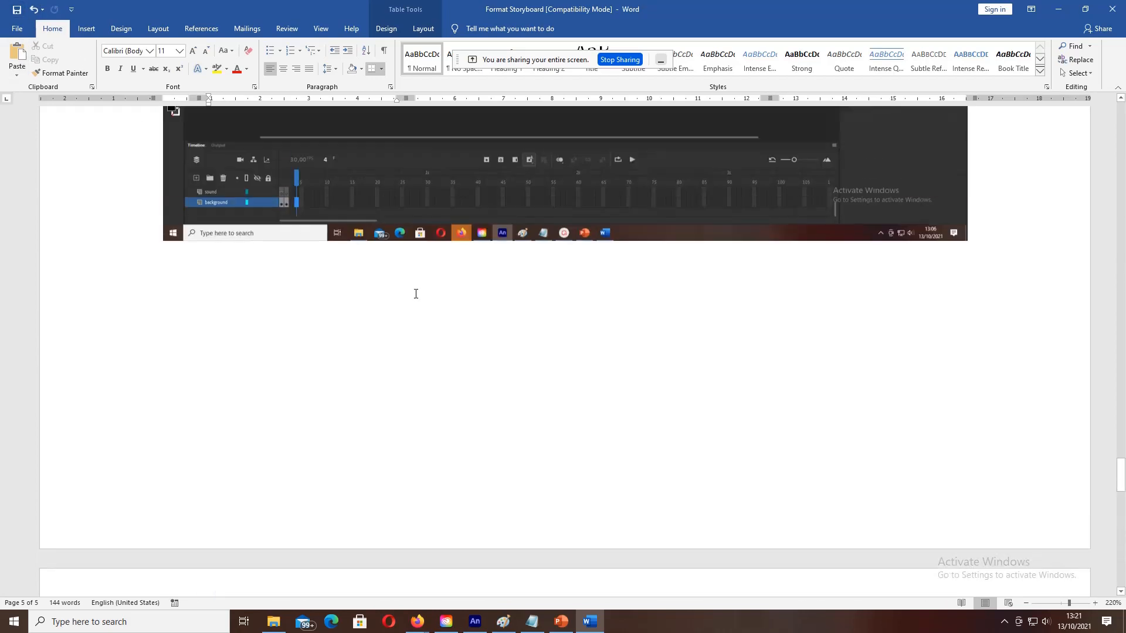
Step: Scroll back to page 1, showing the storyboard's Halaman Intro and Menu home rows
{"action": "scroll", "coordinate": [414, 293], "scroll_direction": "up", "scroll_amount": 9}
{"action": "scroll", "coordinate": [414, 294], "scroll_direction": "down", "scroll_amount": 15}
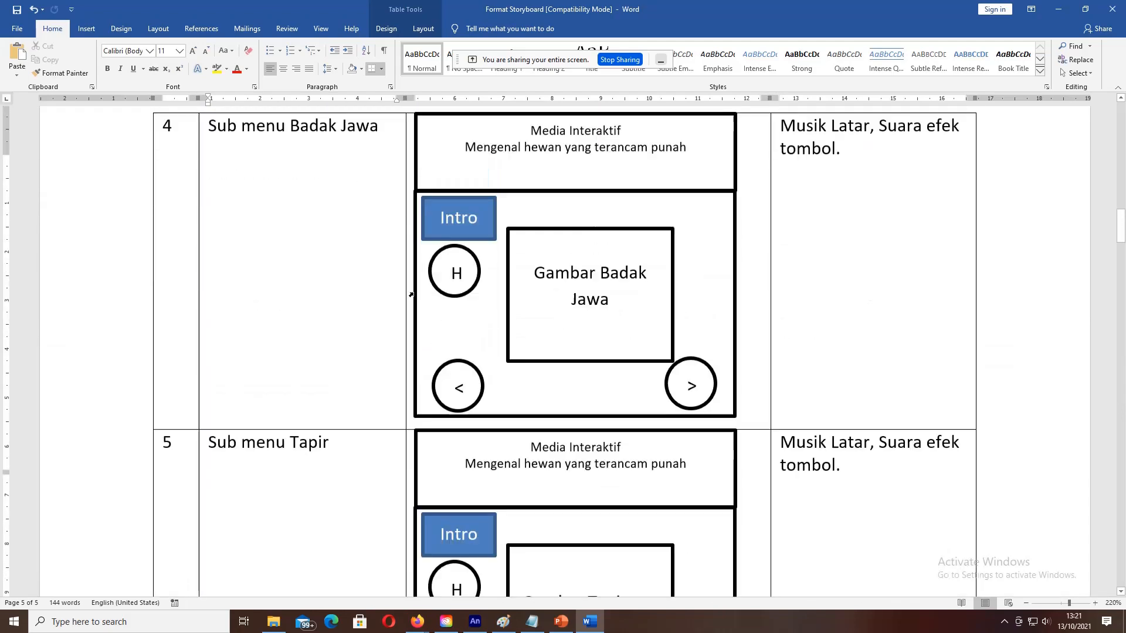
{"action": "scroll", "coordinate": [412, 295], "scroll_direction": "up", "scroll_amount": 20}
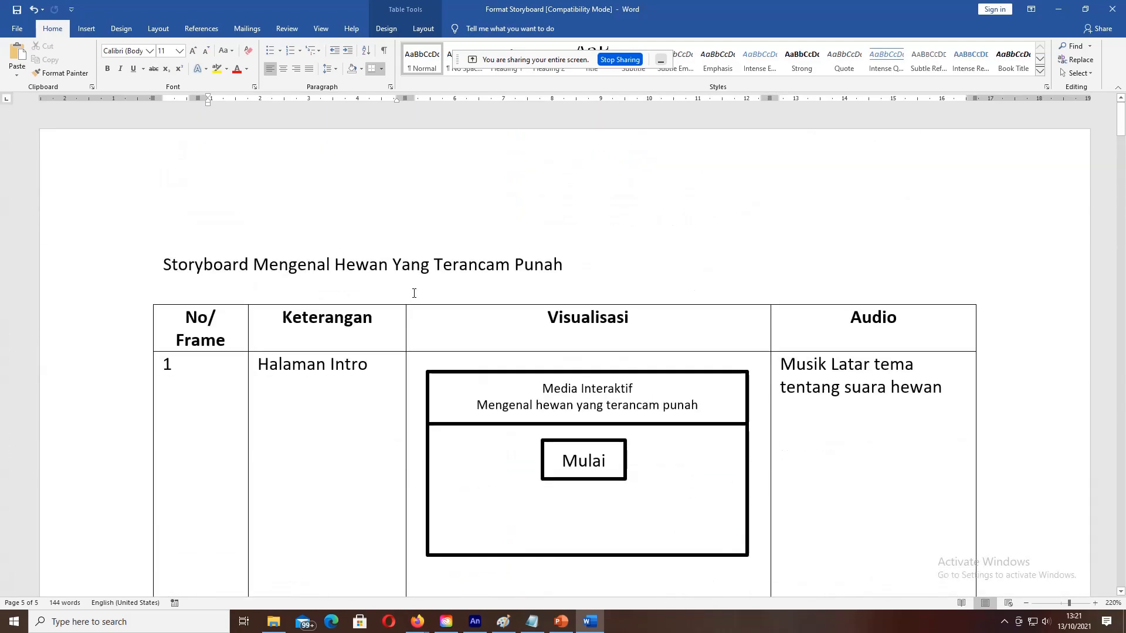
{"action": "scroll", "coordinate": [411, 295], "scroll_direction": "down", "scroll_amount": 1}
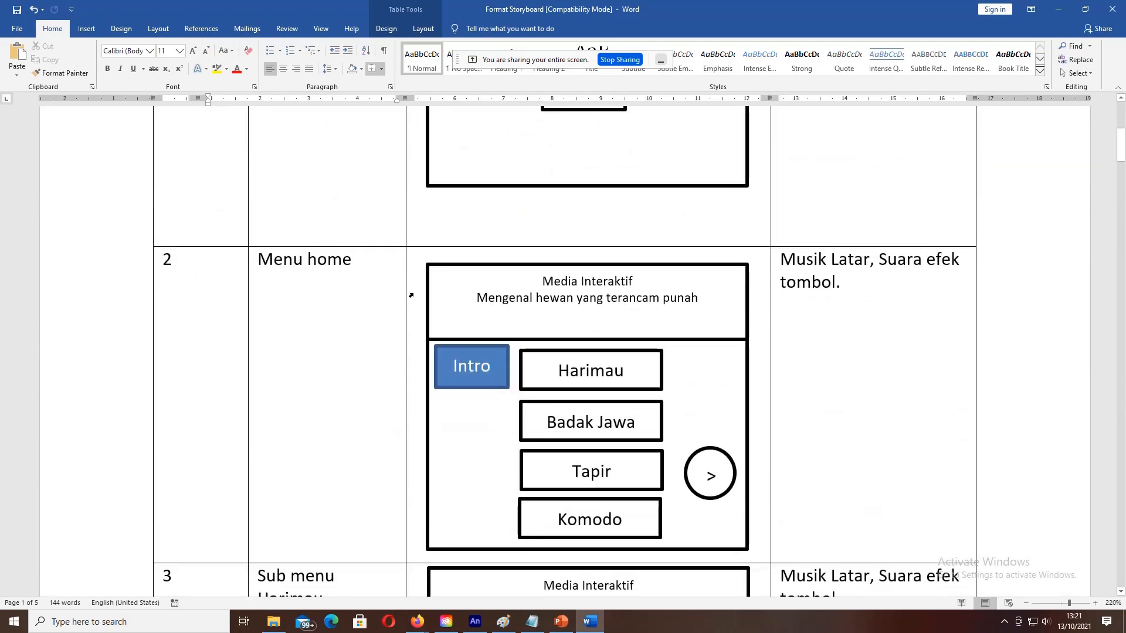
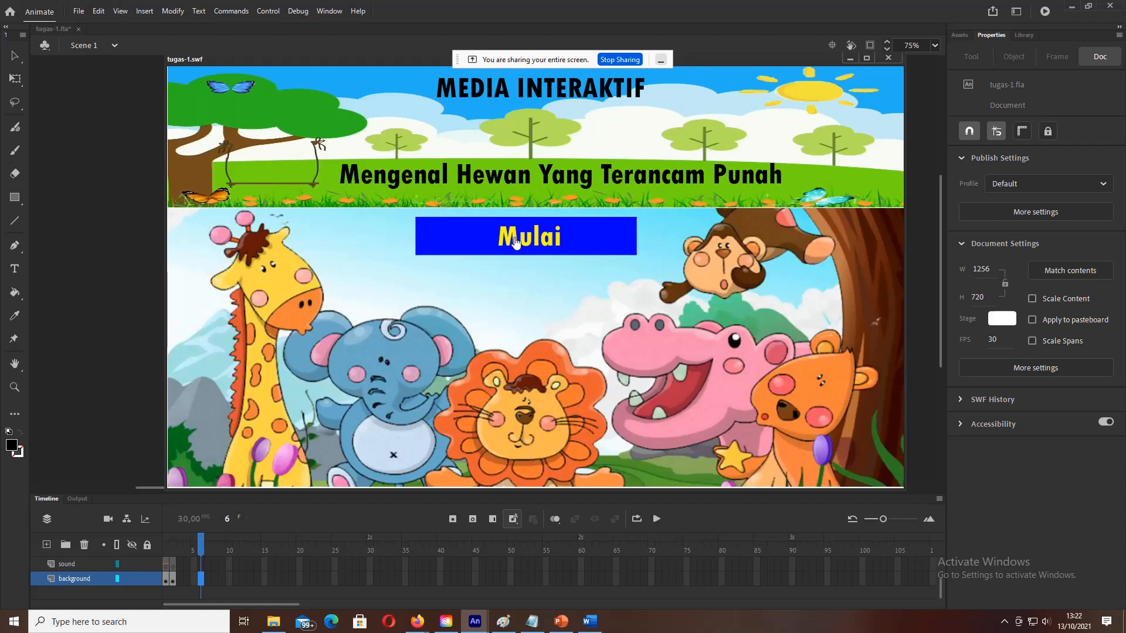
Step: In the test movie, go from the intro to the menu, then view the Harimau page and return
{"action": "left_click", "coordinate": [523, 241]}
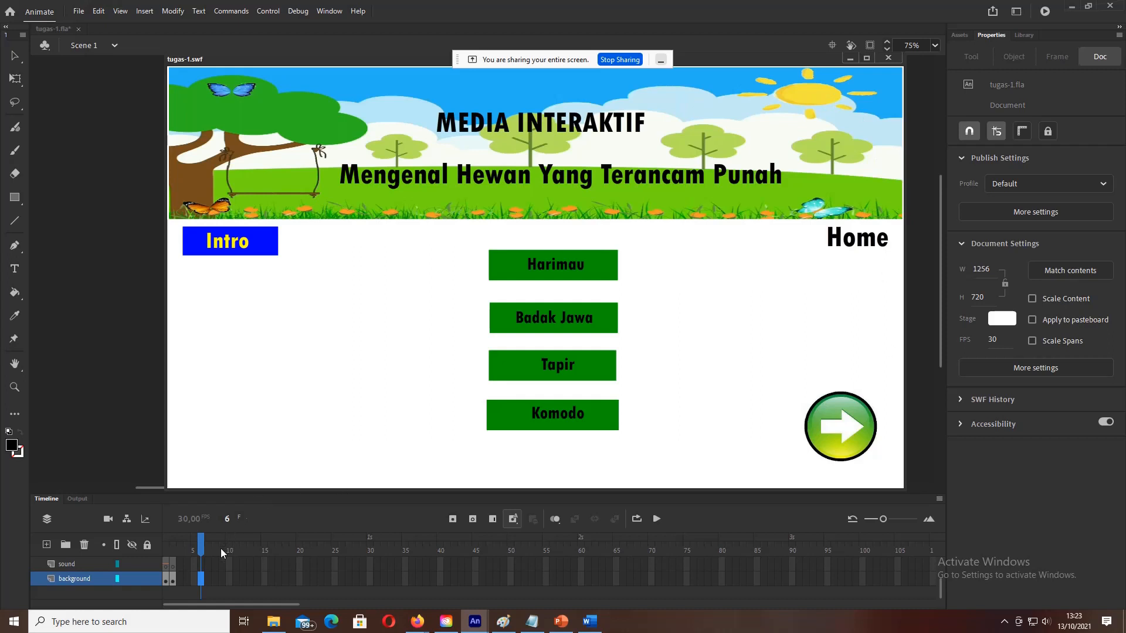
{"action": "scroll", "coordinate": [229, 584], "scroll_direction": "up", "scroll_amount": 3}
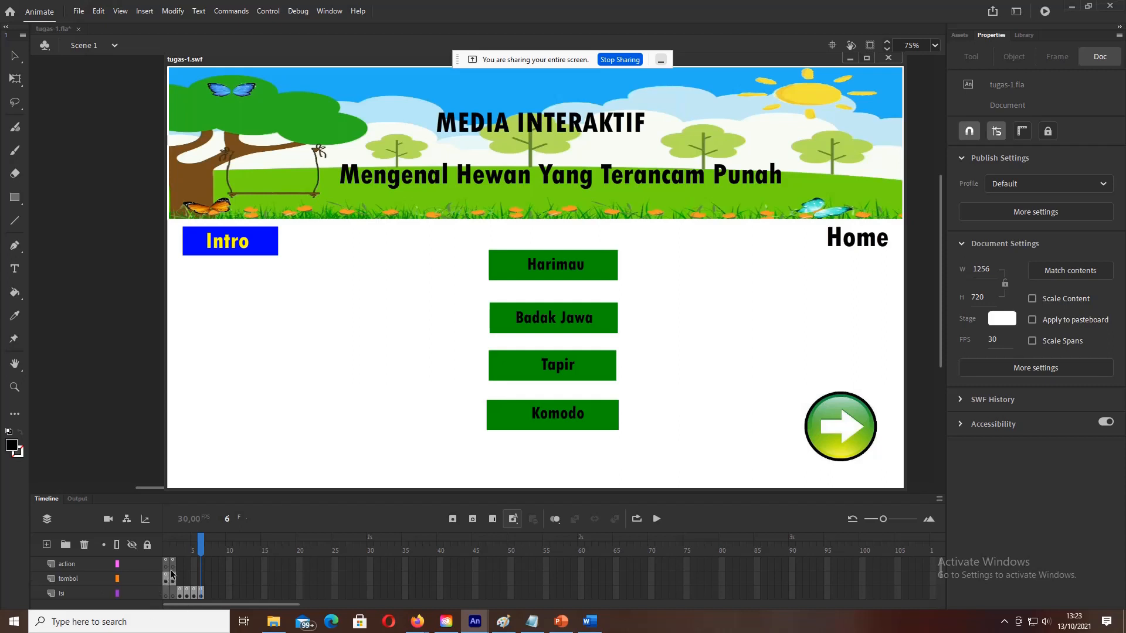
{"action": "scroll", "coordinate": [172, 574], "scroll_direction": "down", "scroll_amount": 2}
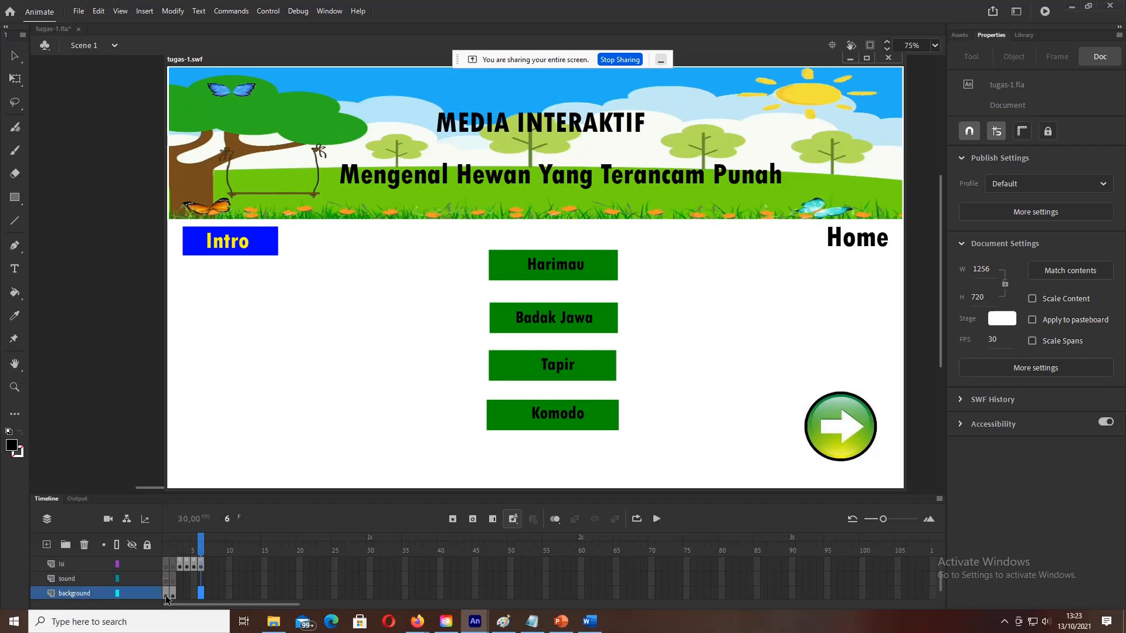
{"action": "left_click", "coordinate": [565, 271]}
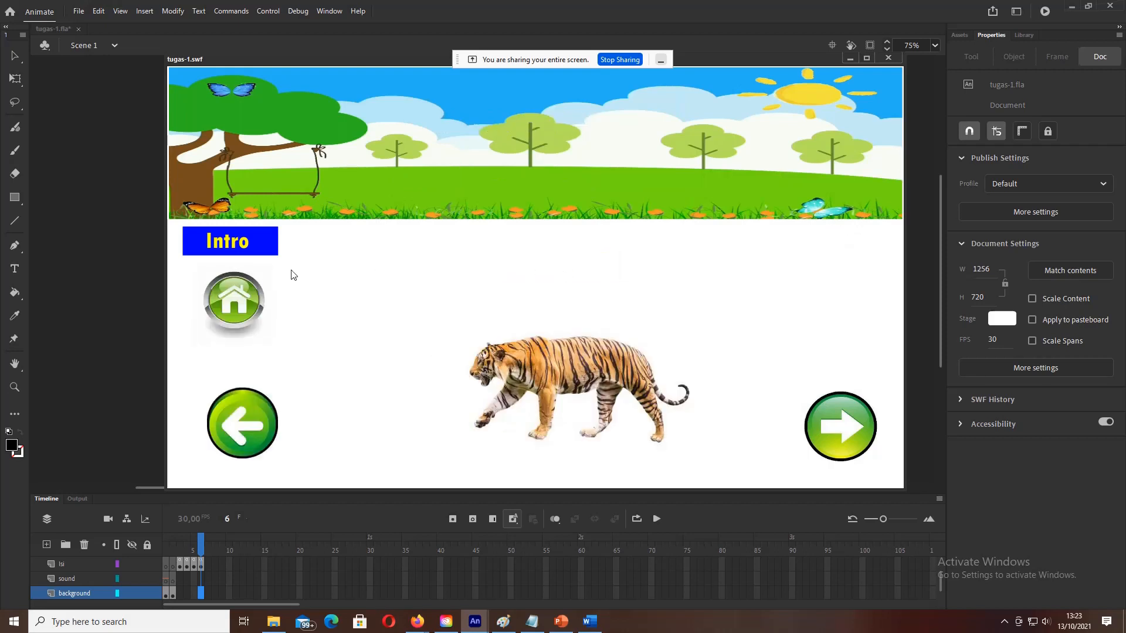
{"action": "left_click", "coordinate": [245, 304]}
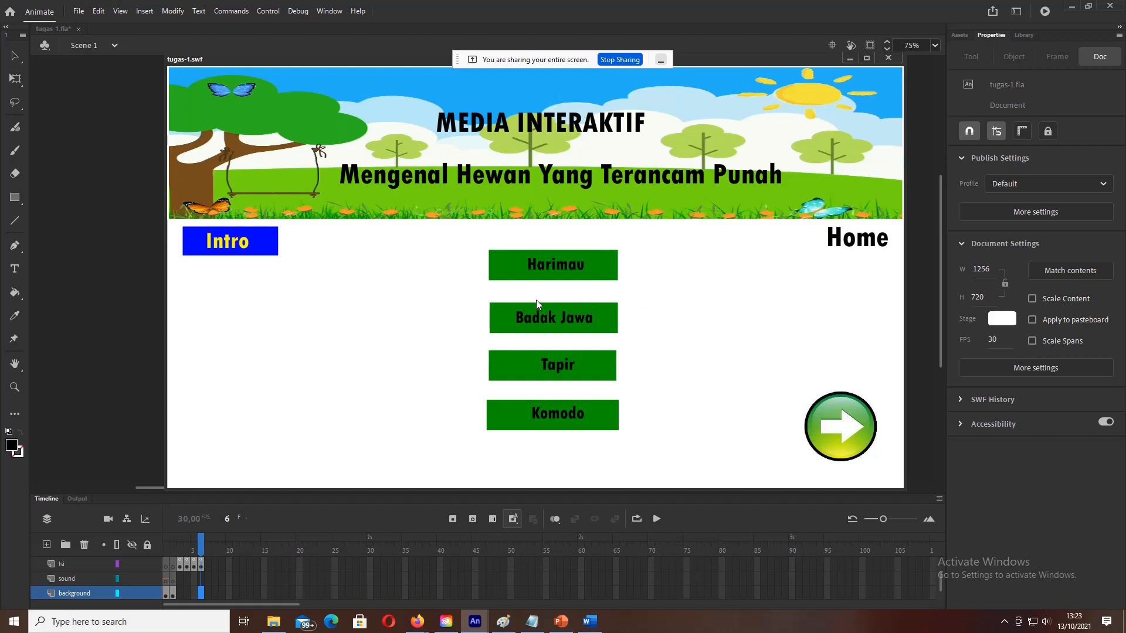
Step: Step through the Badak Jawa, tapir and komodo pages, then page back to the Home menu
{"action": "left_click", "coordinate": [538, 321]}
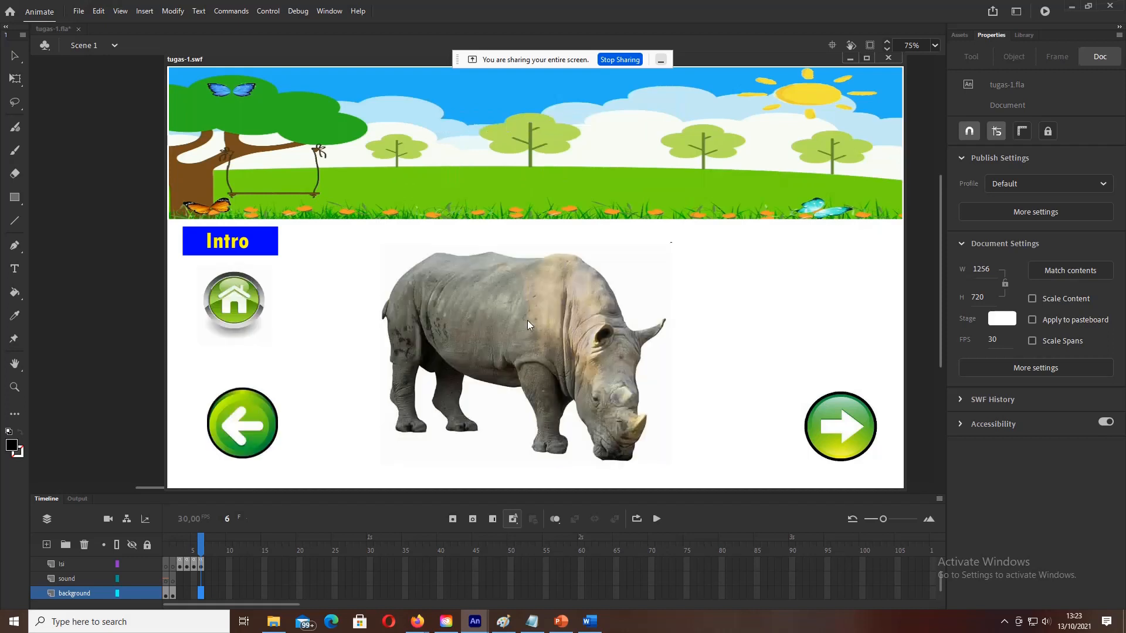
{"action": "left_click", "coordinate": [855, 427]}
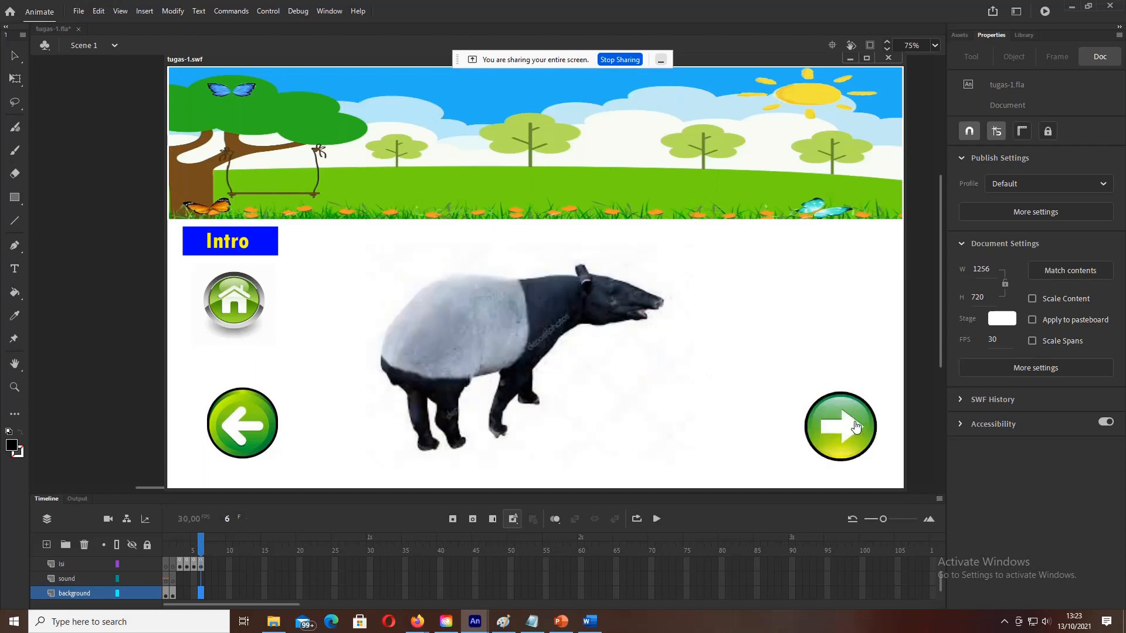
{"action": "left_click", "coordinate": [856, 427]}
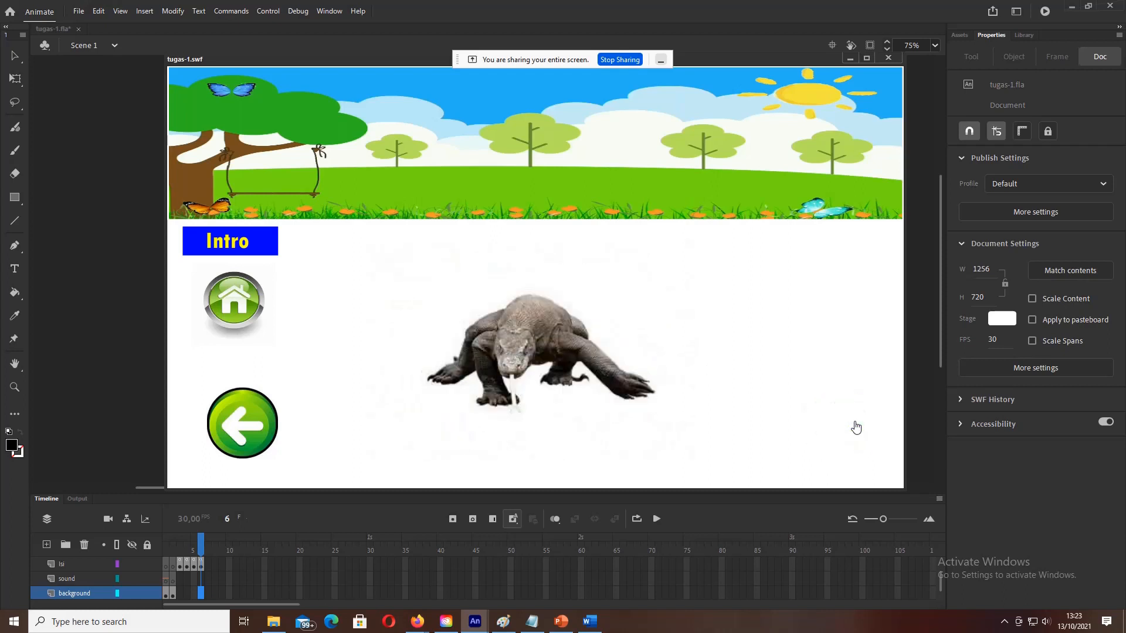
{"action": "left_click", "coordinate": [218, 421]}
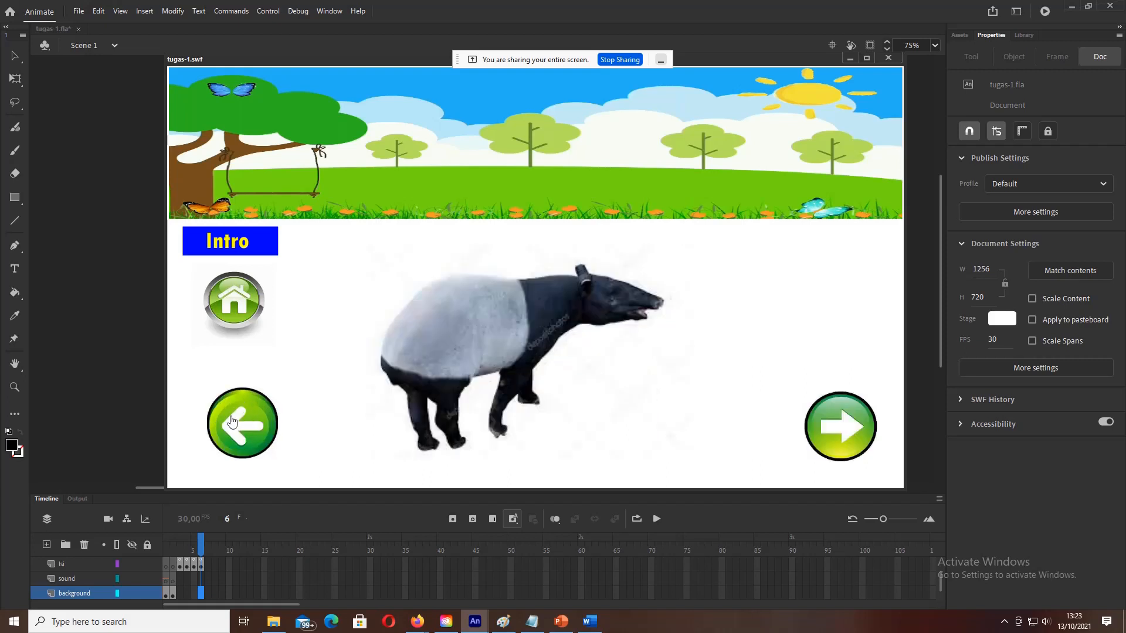
{"action": "left_click", "coordinate": [231, 421]}
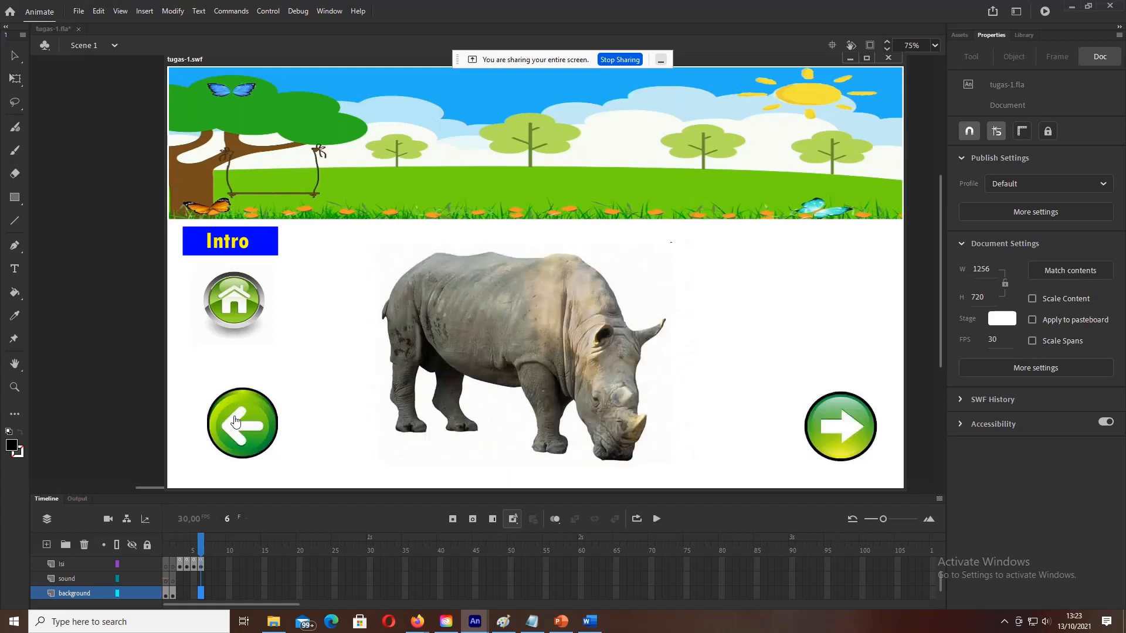
{"action": "left_click", "coordinate": [236, 421]}
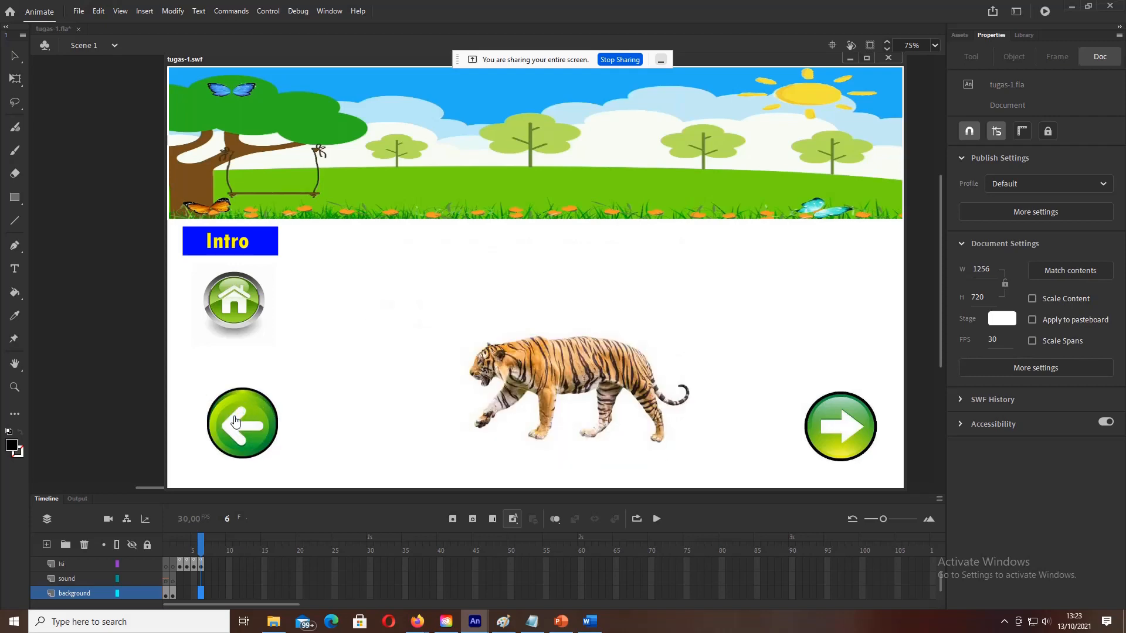
{"action": "left_click", "coordinate": [235, 422]}
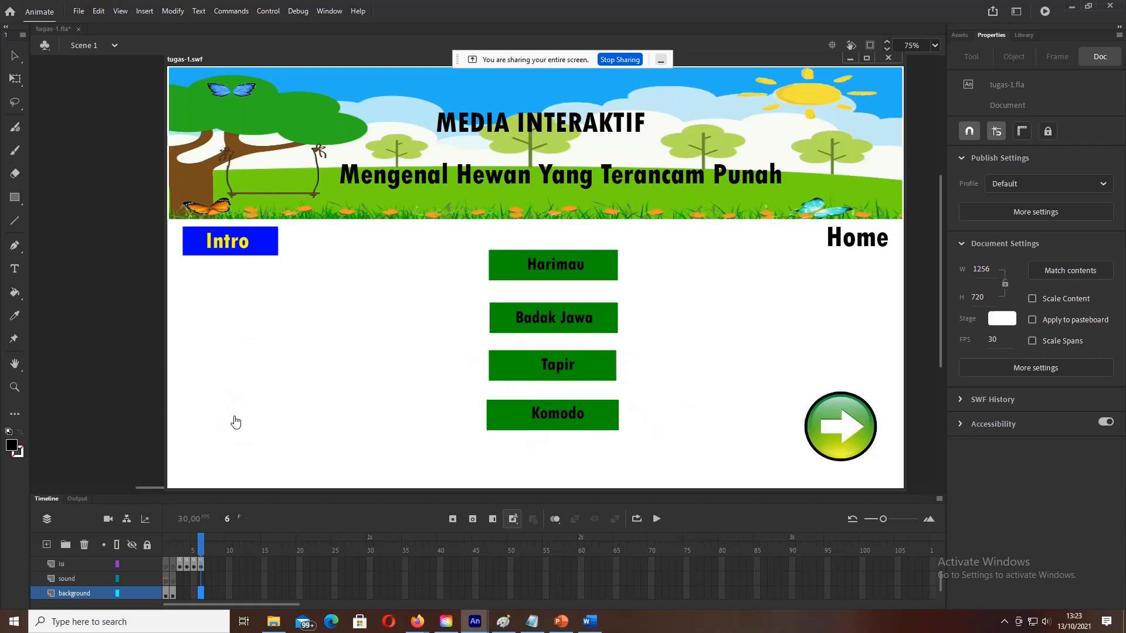
Step: Go back to the Mulai intro page, restart to the menu, and bring up the File menu
{"action": "left_click", "coordinate": [266, 251]}
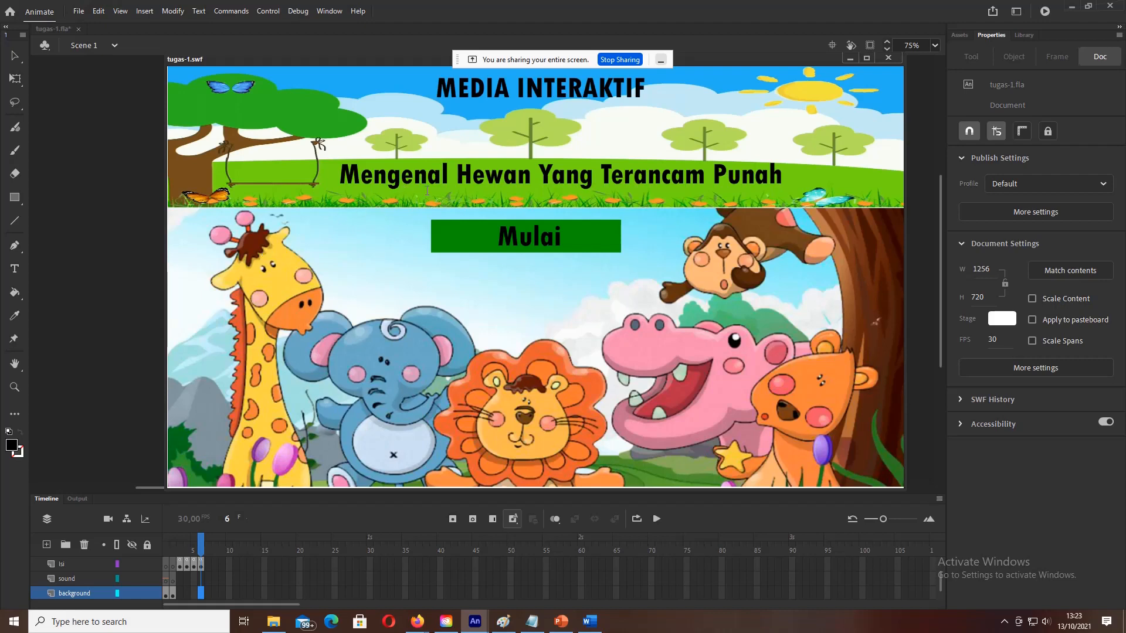
{"action": "left_click", "coordinate": [525, 234]}
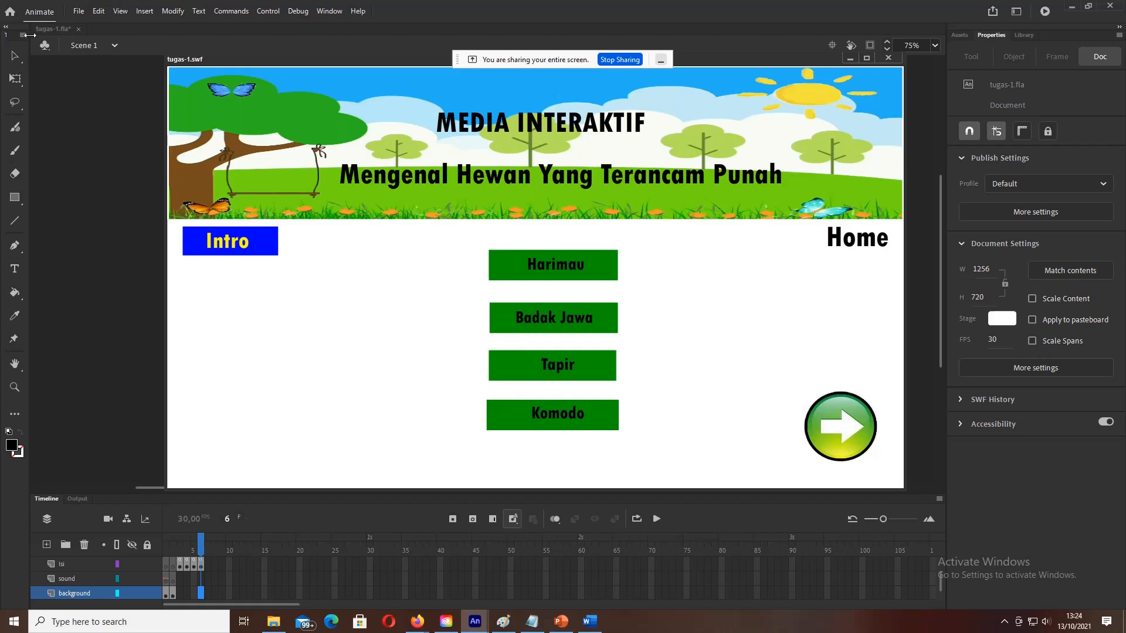
{"action": "left_click", "coordinate": [78, 11]}
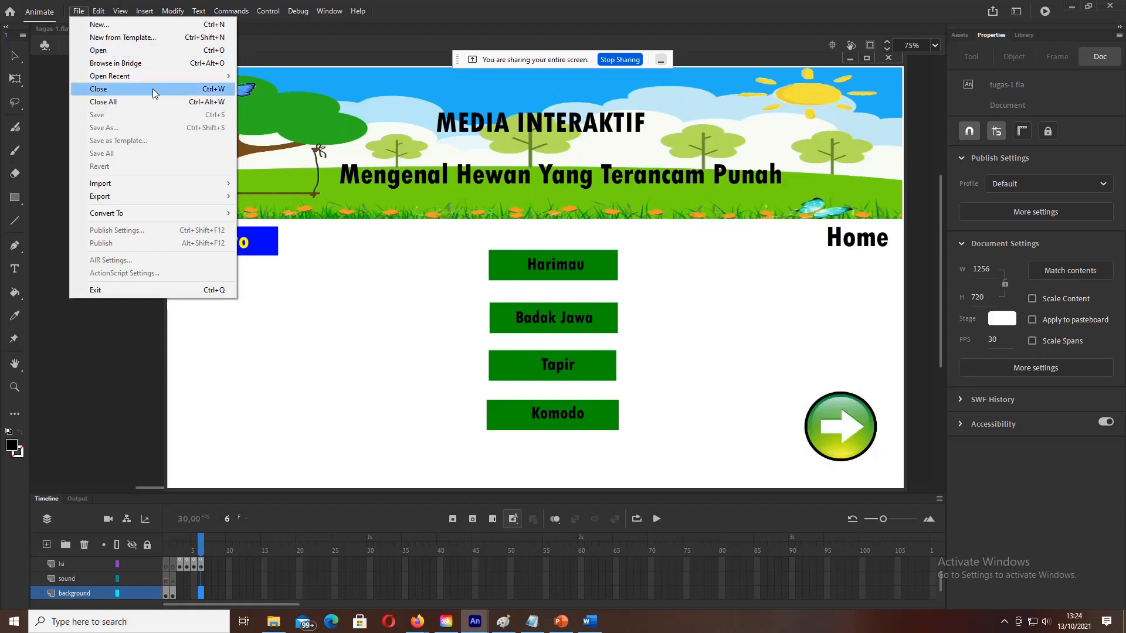
Step: Start a new document via File > New, then bring the Google Meet call to the front
{"action": "left_click", "coordinate": [99, 27]}
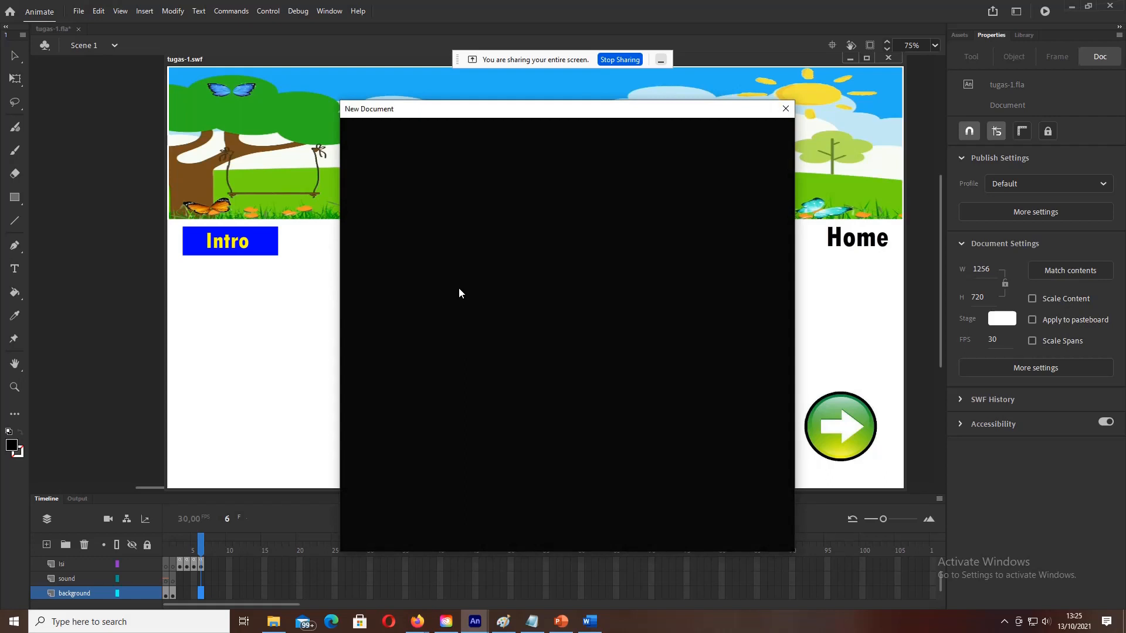
{"action": "mouse_move", "coordinate": [425, 627]}
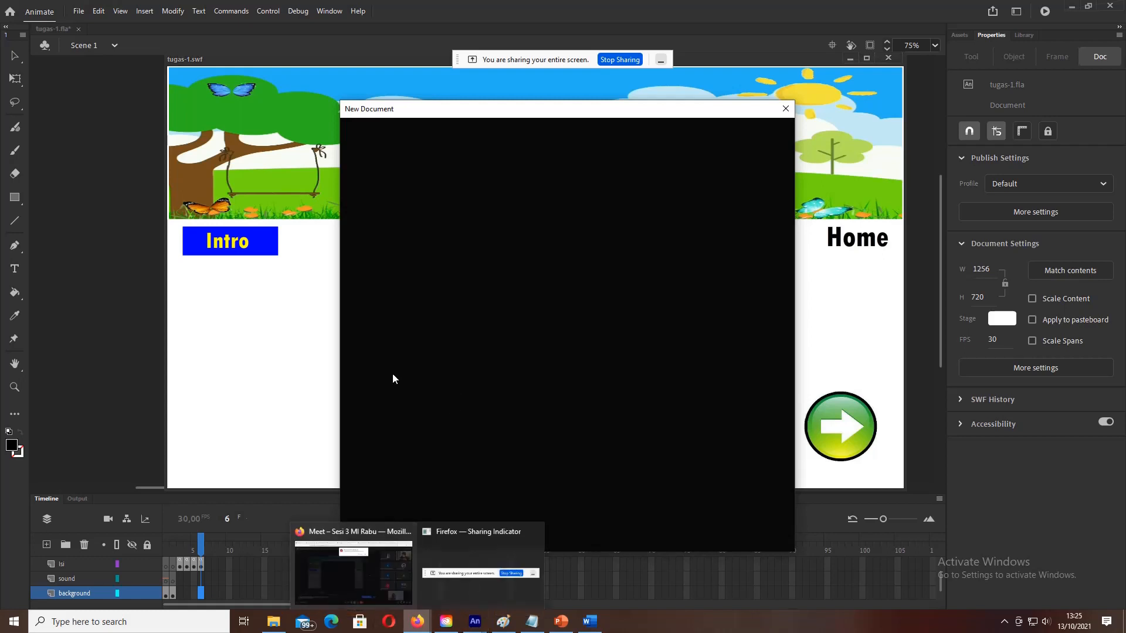
{"action": "left_click", "coordinate": [357, 572]}
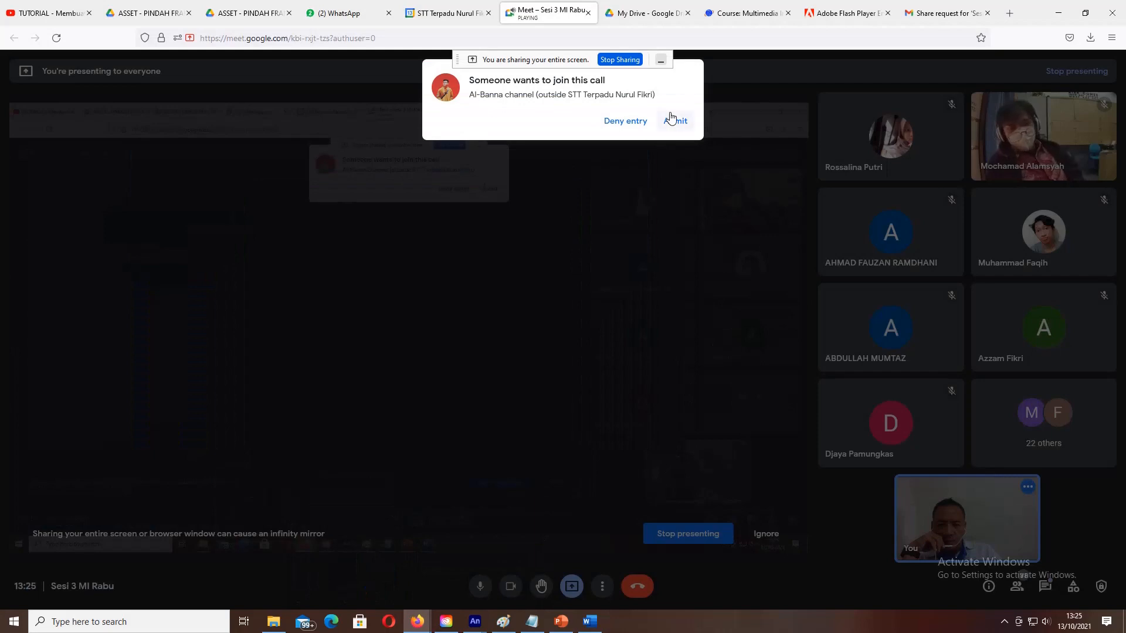
Step: Admit the waiting participant to the Meet call and return to Animate's New Document window
{"action": "left_click", "coordinate": [671, 122]}
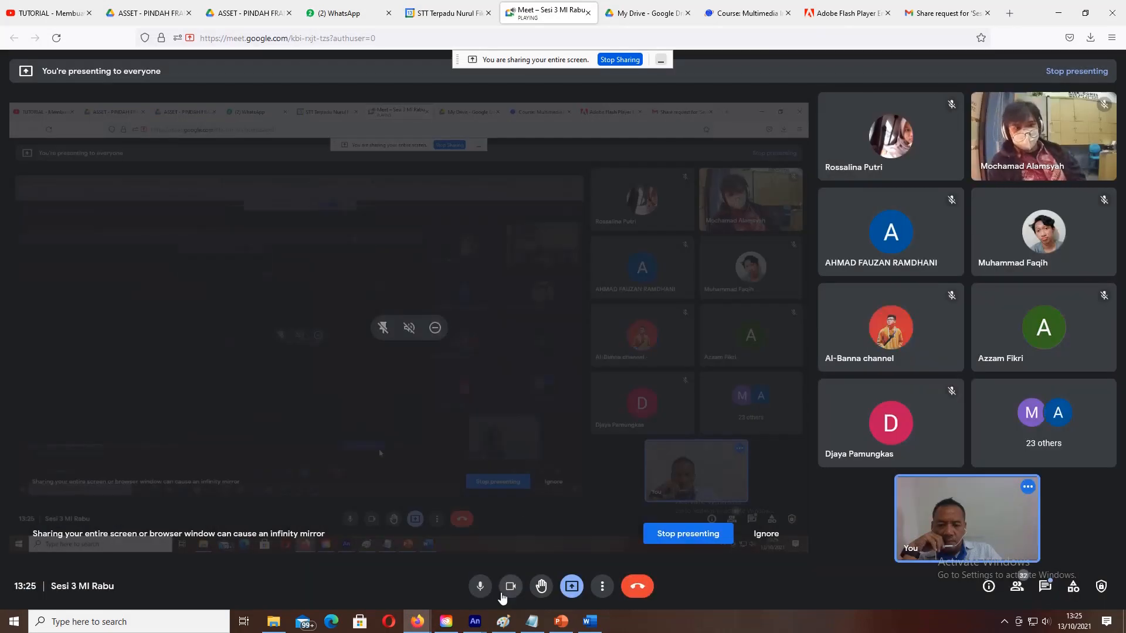
{"action": "mouse_move", "coordinate": [477, 627]}
{"action": "left_click", "coordinate": [410, 569]}
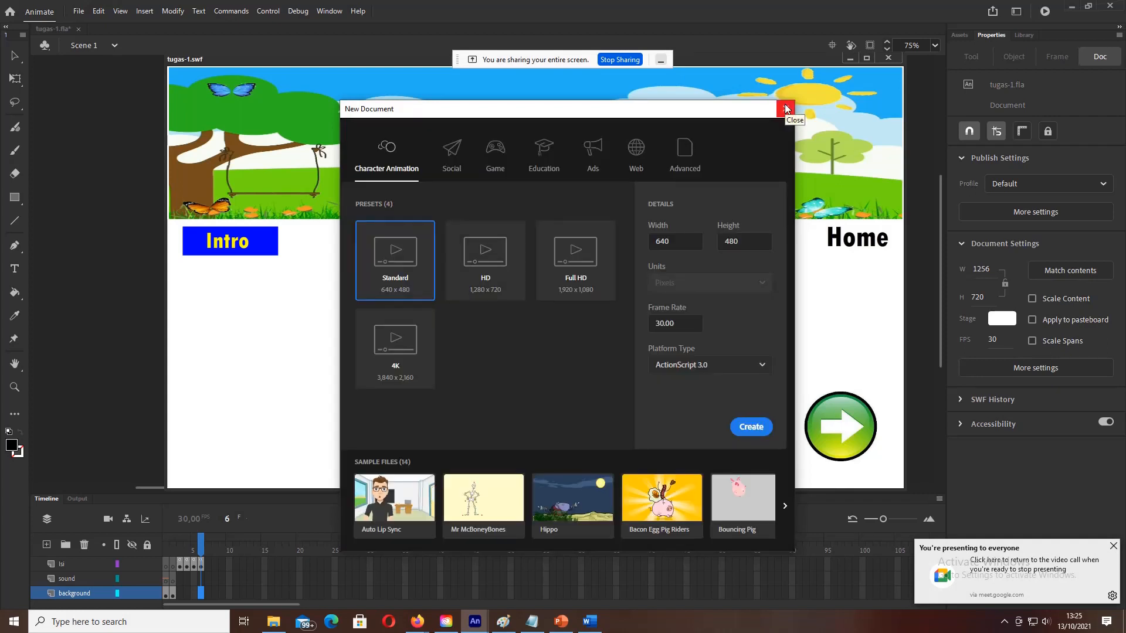
Step: Dismiss the New Document dialog and test preview, save tugas-1.fla, and close it
{"action": "left_click", "coordinate": [786, 108]}
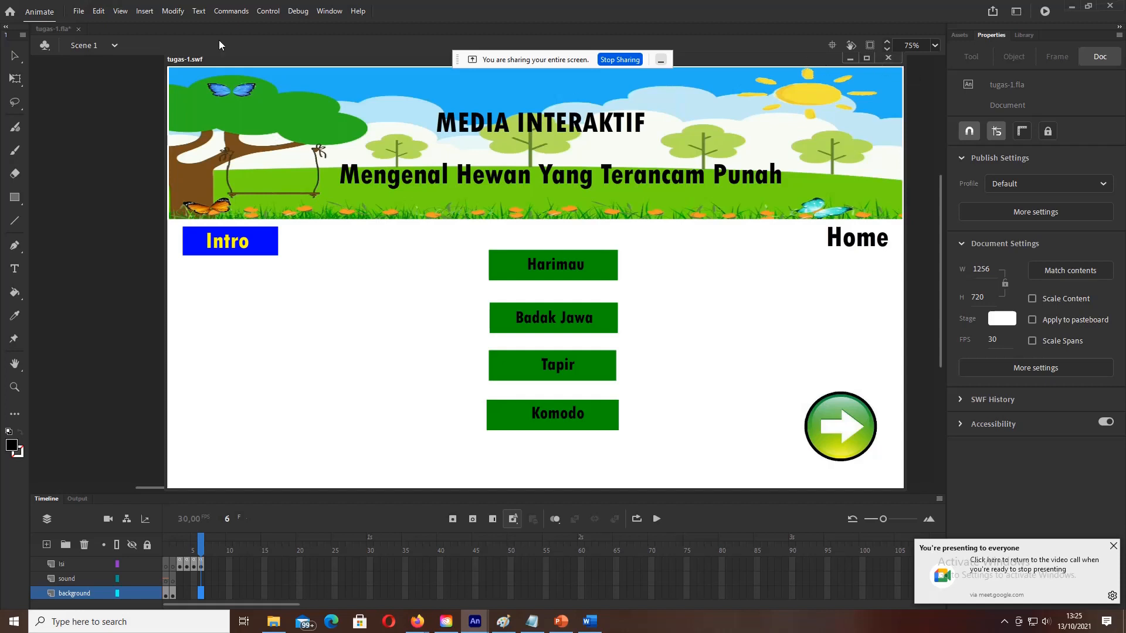
{"action": "left_click", "coordinate": [887, 61]}
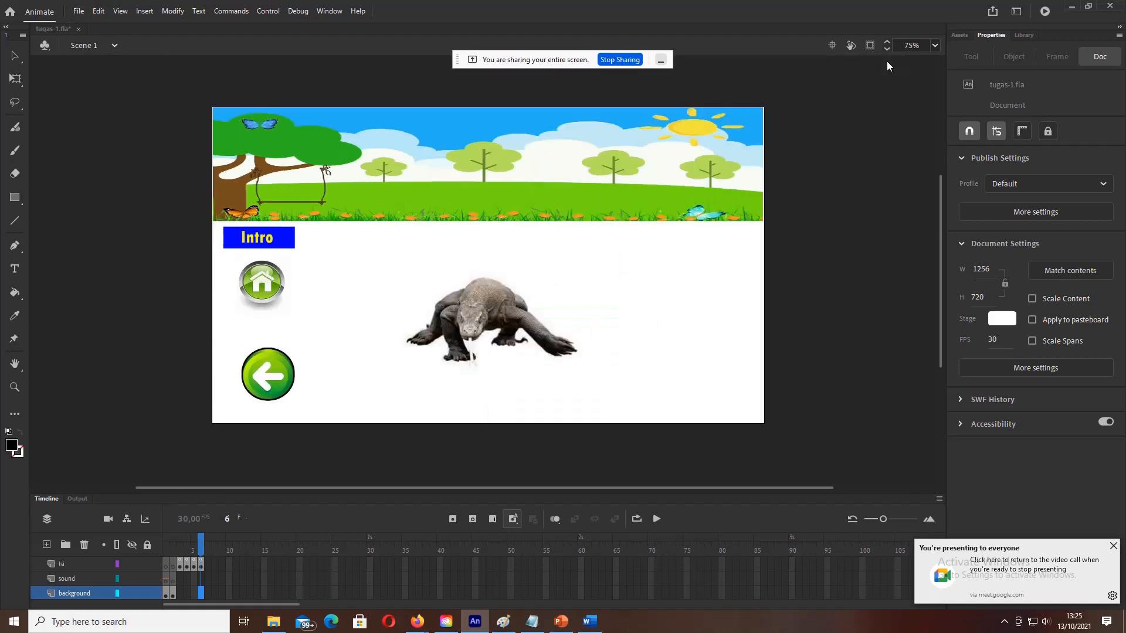
{"action": "left_click", "coordinate": [79, 11]}
{"action": "left_click", "coordinate": [109, 116]}
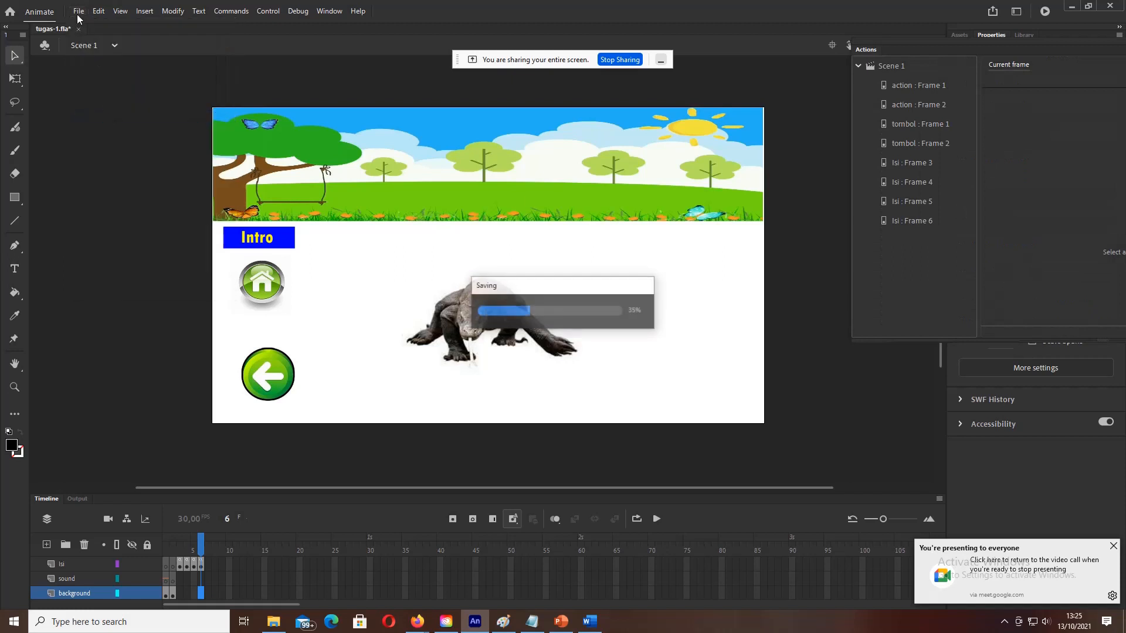
{"action": "left_click", "coordinate": [79, 11]}
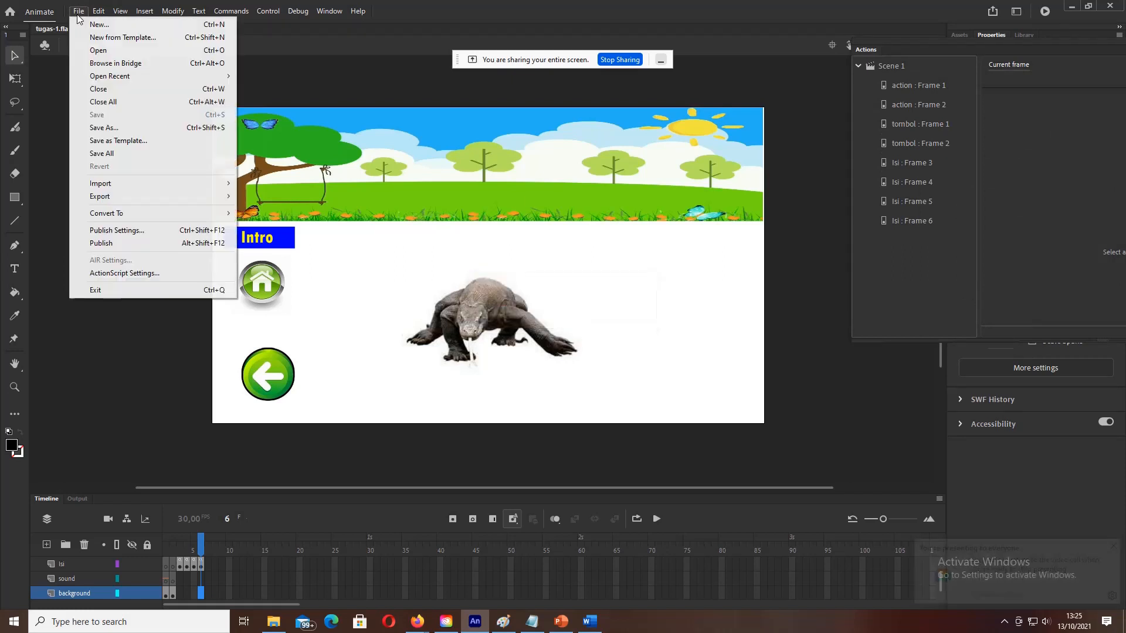
{"action": "left_click", "coordinate": [111, 91]}
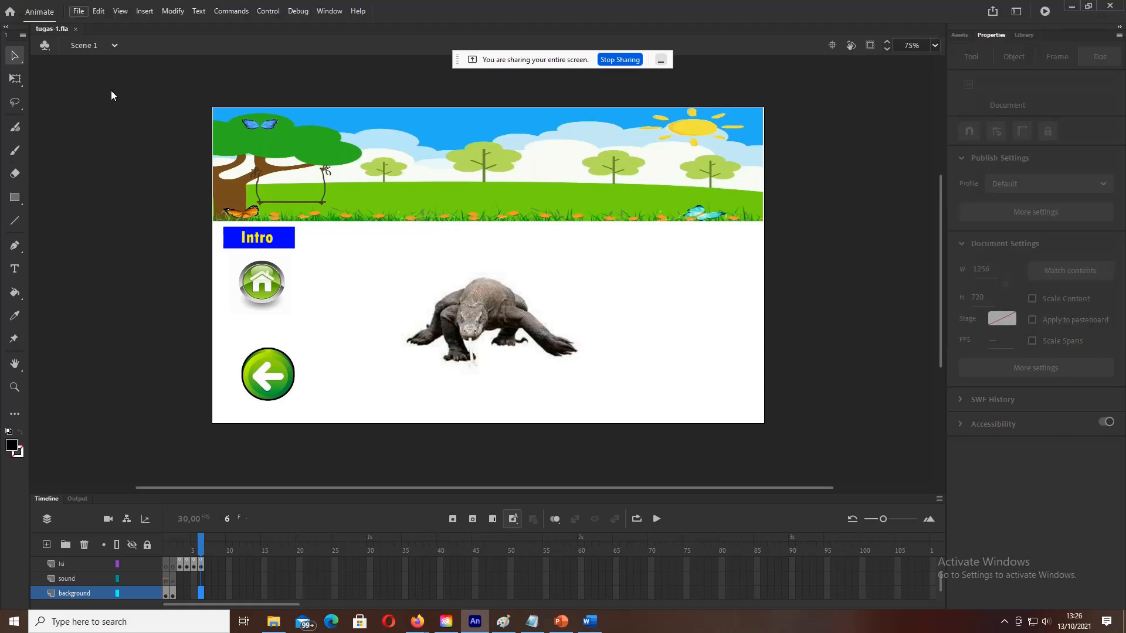
Step: Confirm closing tugas-1.fla and start a new file from the Welcome screen
{"action": "key", "text": "ctrl+w"}
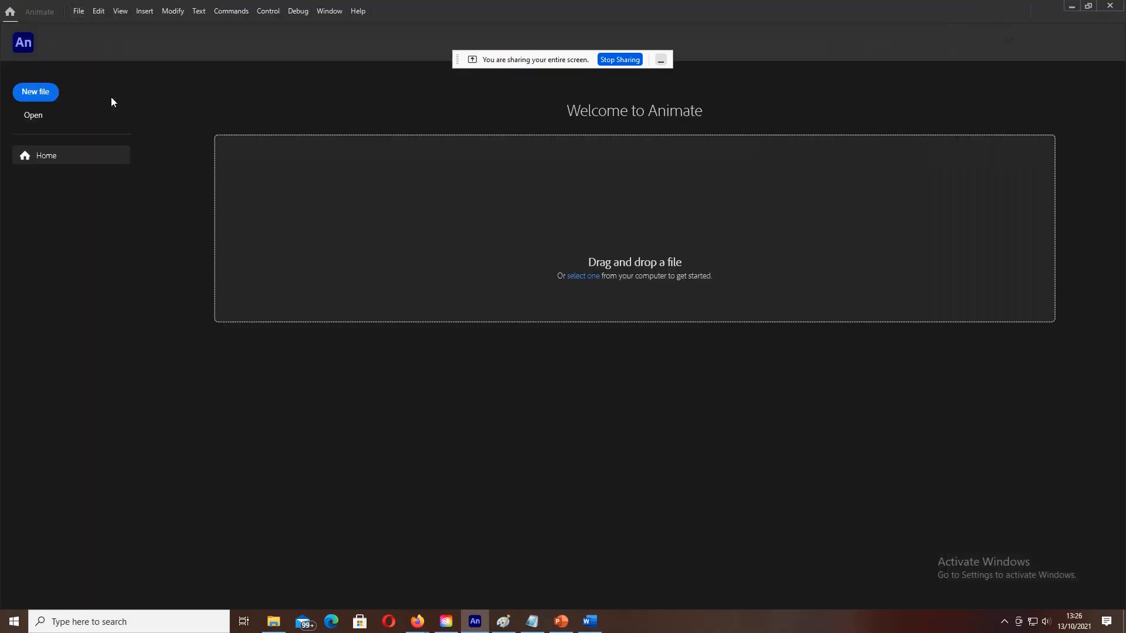
{"action": "left_click", "coordinate": [37, 98]}
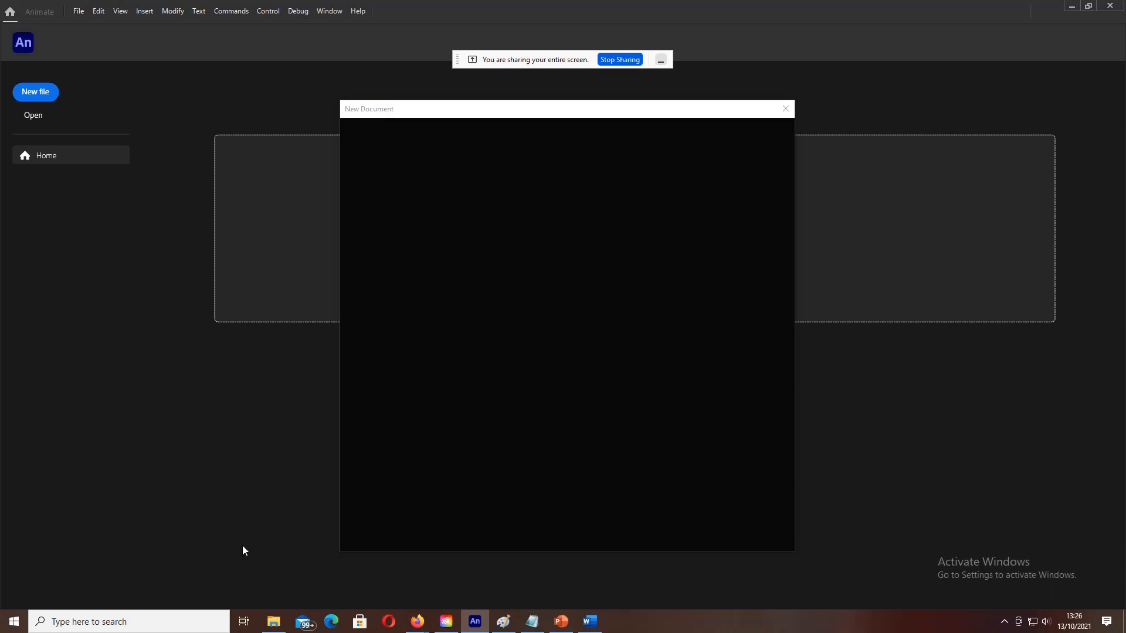
{"action": "mouse_move", "coordinate": [412, 626]}
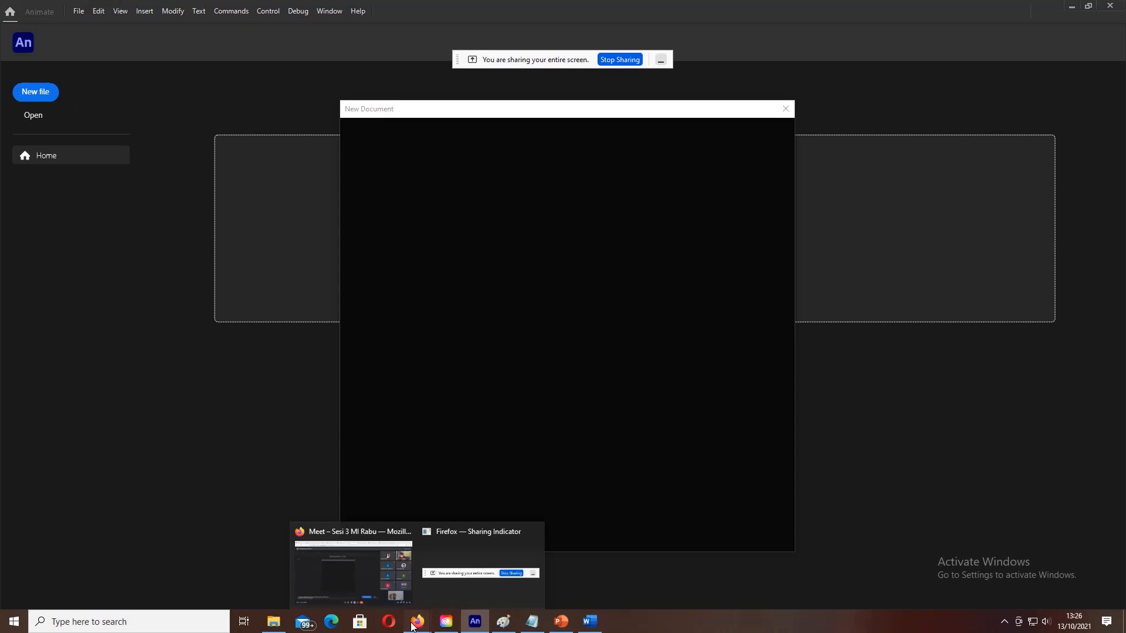
{"action": "left_click", "coordinate": [379, 561]}
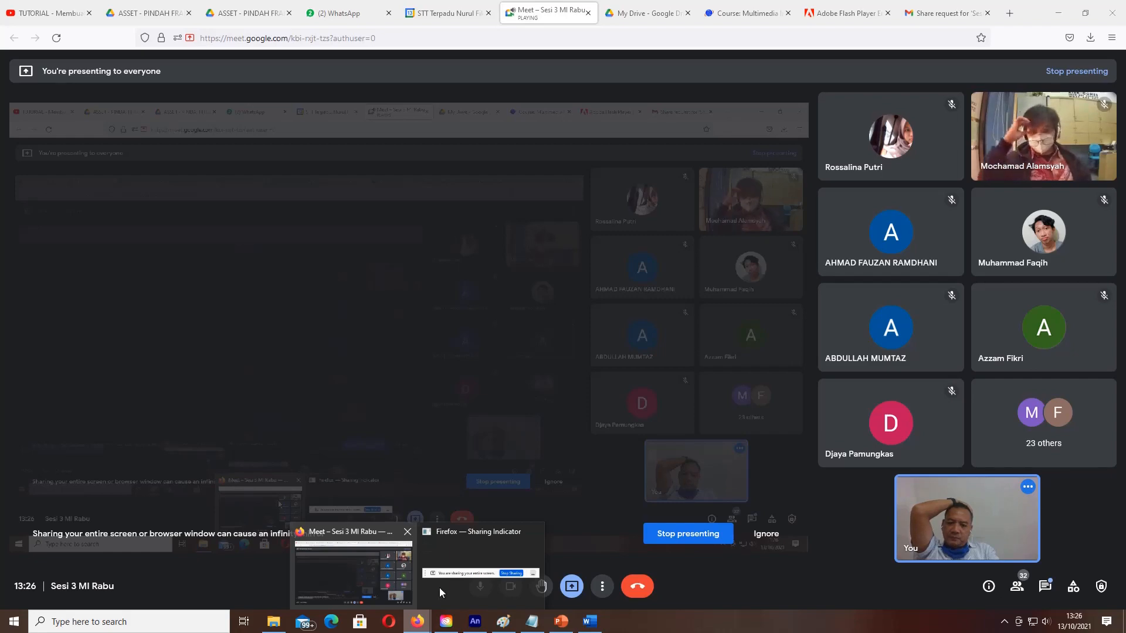
{"action": "left_click", "coordinate": [476, 622]}
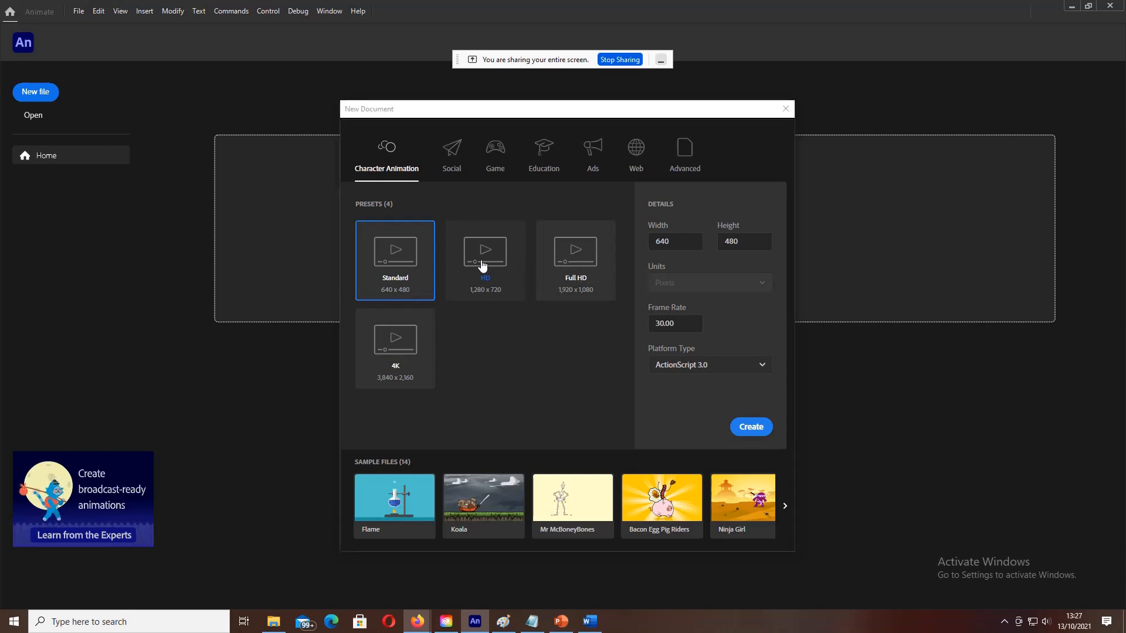
Step: Create a new blank HD 1280×720 ActionScript 3.0 document
{"action": "left_click", "coordinate": [486, 261]}
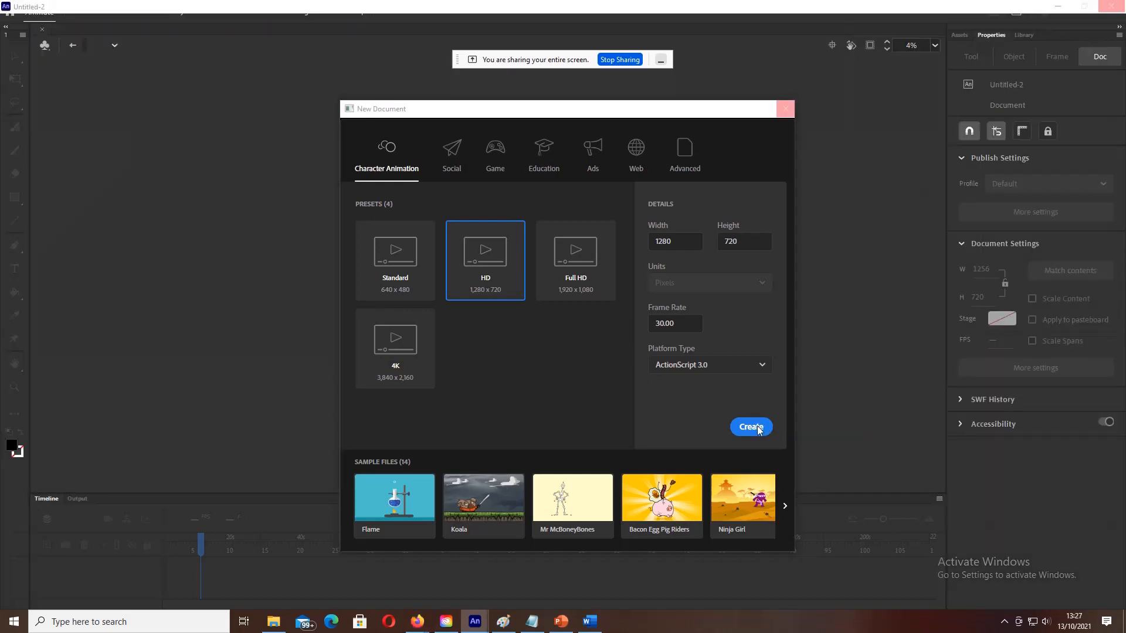
{"action": "left_click", "coordinate": [757, 428]}
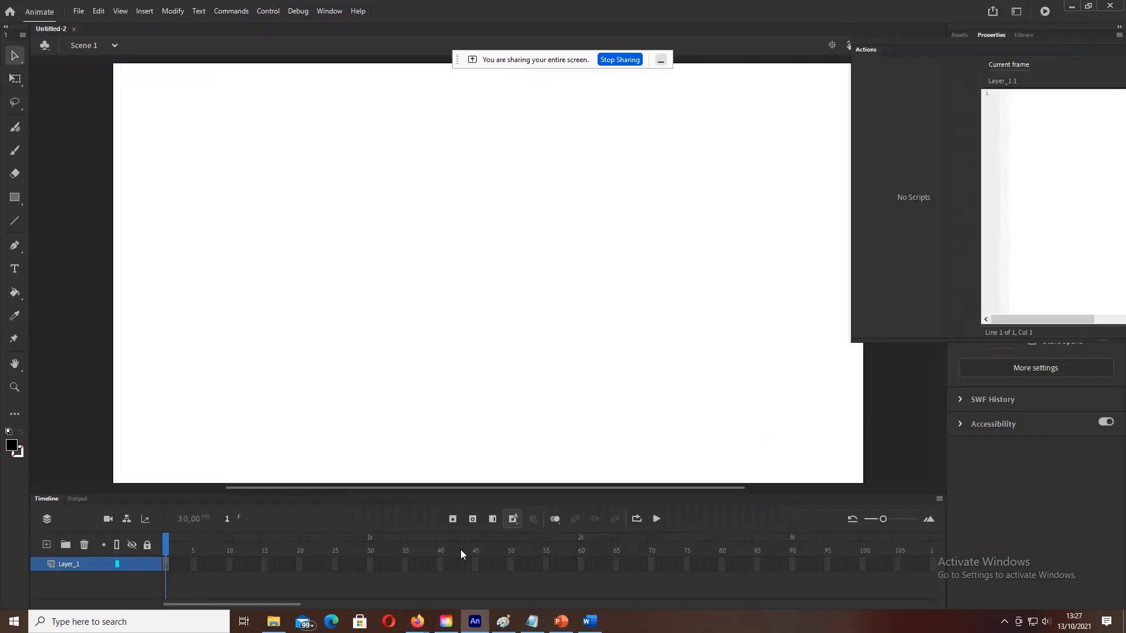
Step: Admit the next waiting guest to the Meet call, then return to the Untitled-2 document
{"action": "mouse_move", "coordinate": [417, 622]}
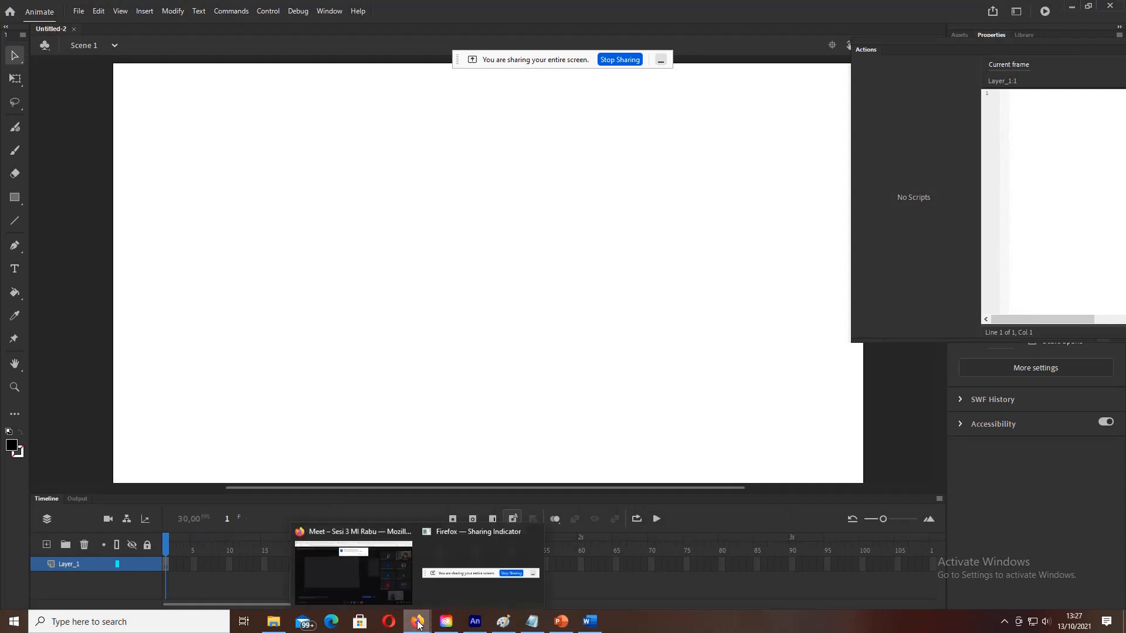
{"action": "left_click", "coordinate": [374, 588]}
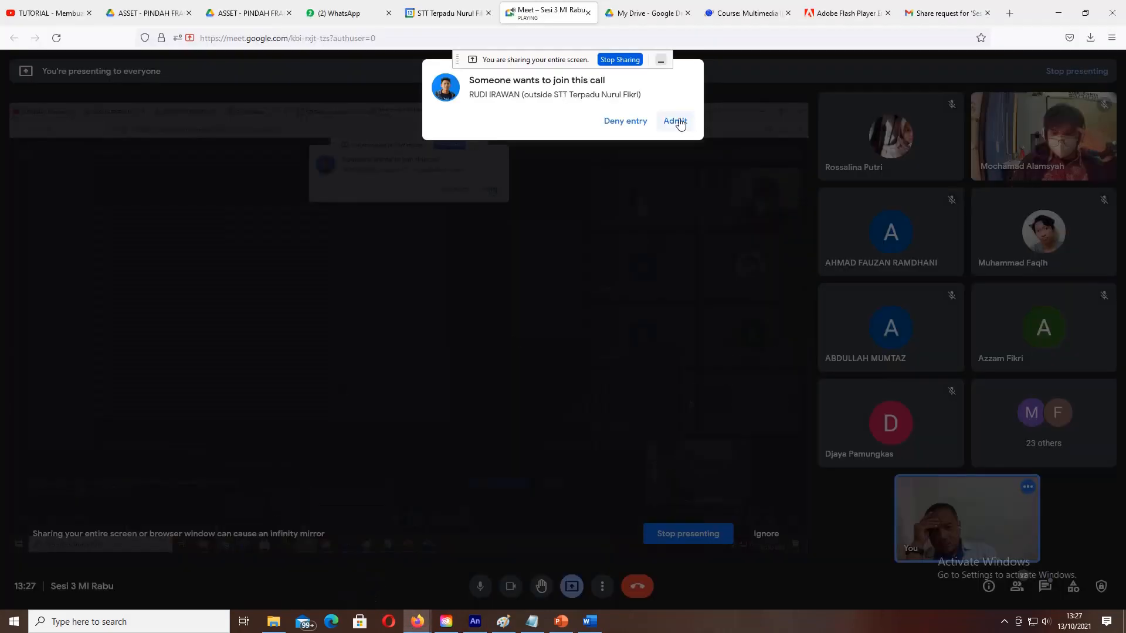
{"action": "left_click", "coordinate": [679, 120]}
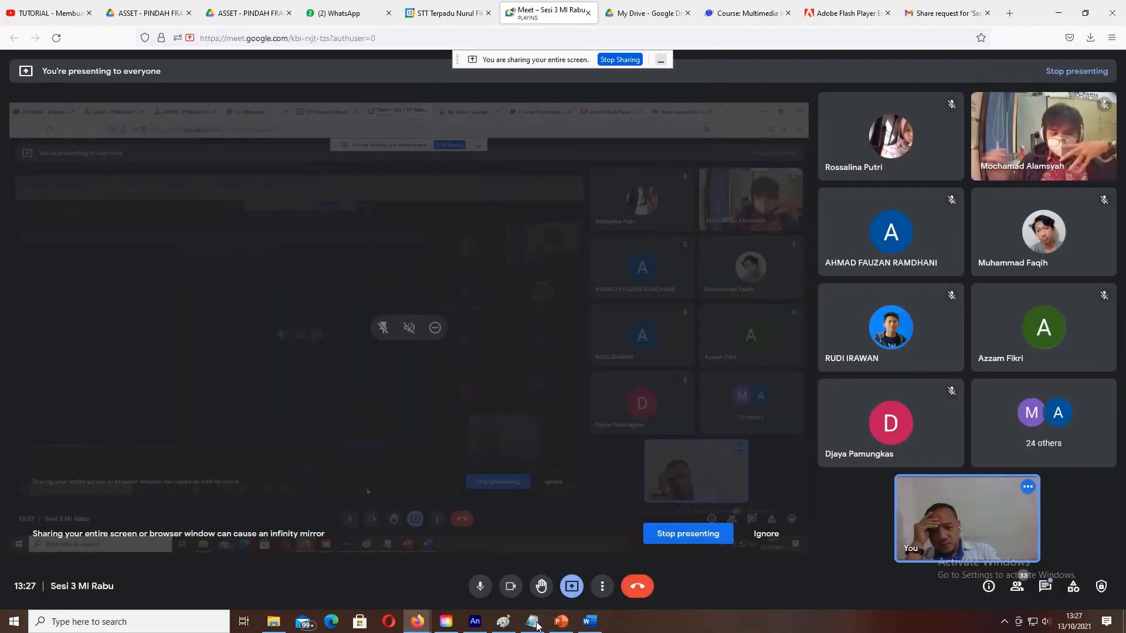
{"action": "left_click", "coordinate": [476, 621]}
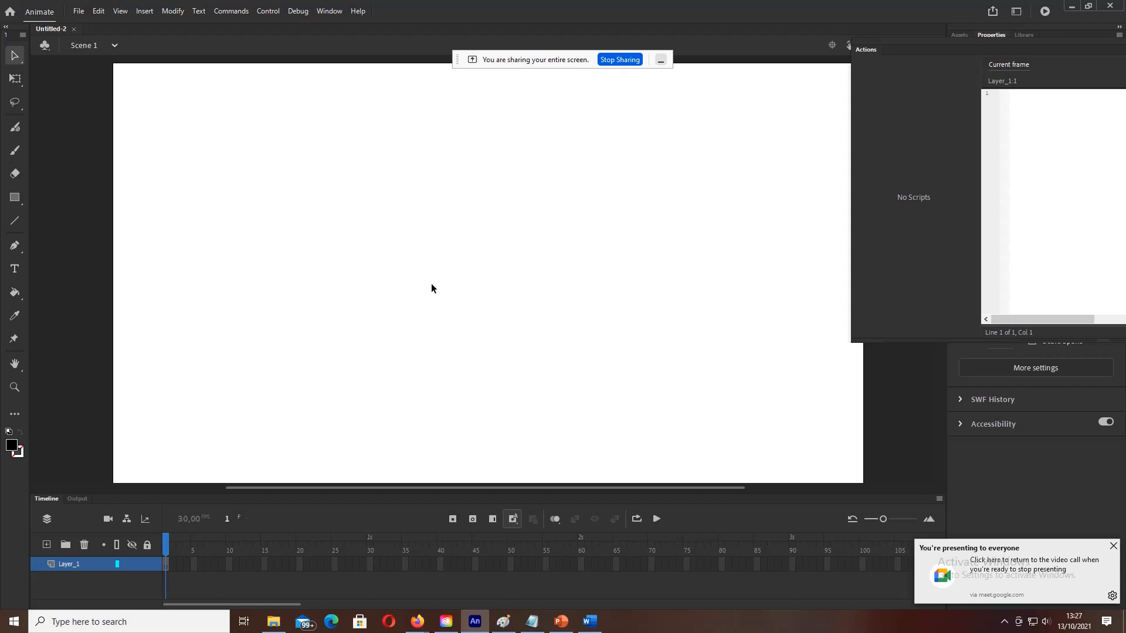
Step: Narrow the Actions panel so the whole white stage is visible
{"action": "scroll", "coordinate": [528, 280], "scroll_direction": "up", "scroll_amount": 4}
{"action": "scroll", "coordinate": [529, 279], "scroll_direction": "down", "scroll_amount": 5}
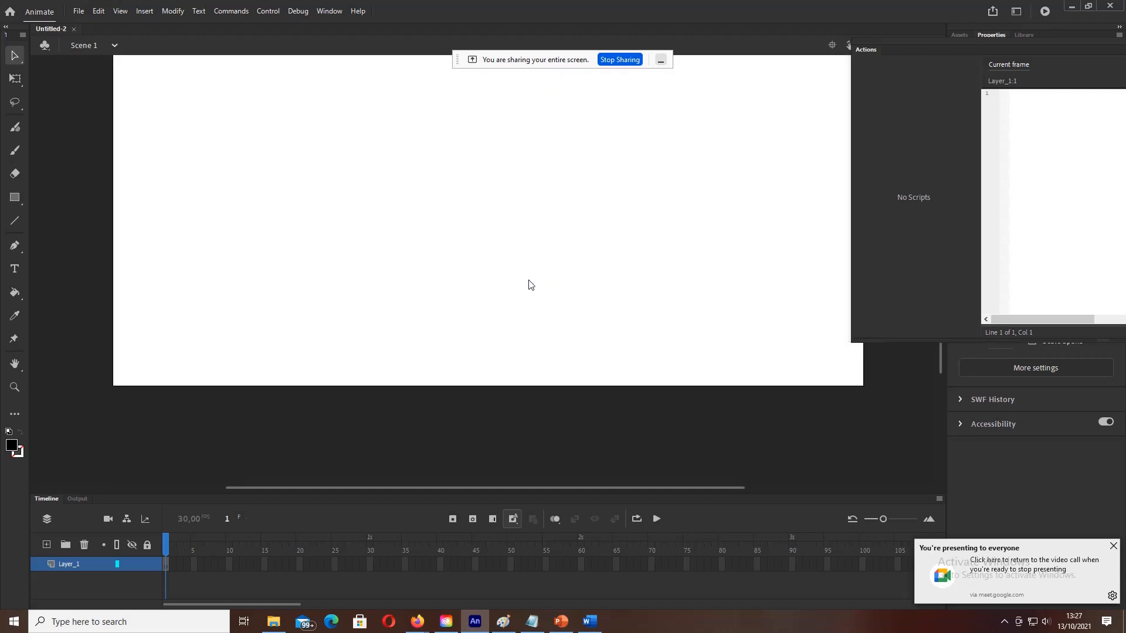
{"action": "scroll", "coordinate": [769, 340], "scroll_direction": "up", "scroll_amount": 3}
{"action": "left_click_drag", "start_coordinate": [878, 193], "coordinate": [920, 201]}
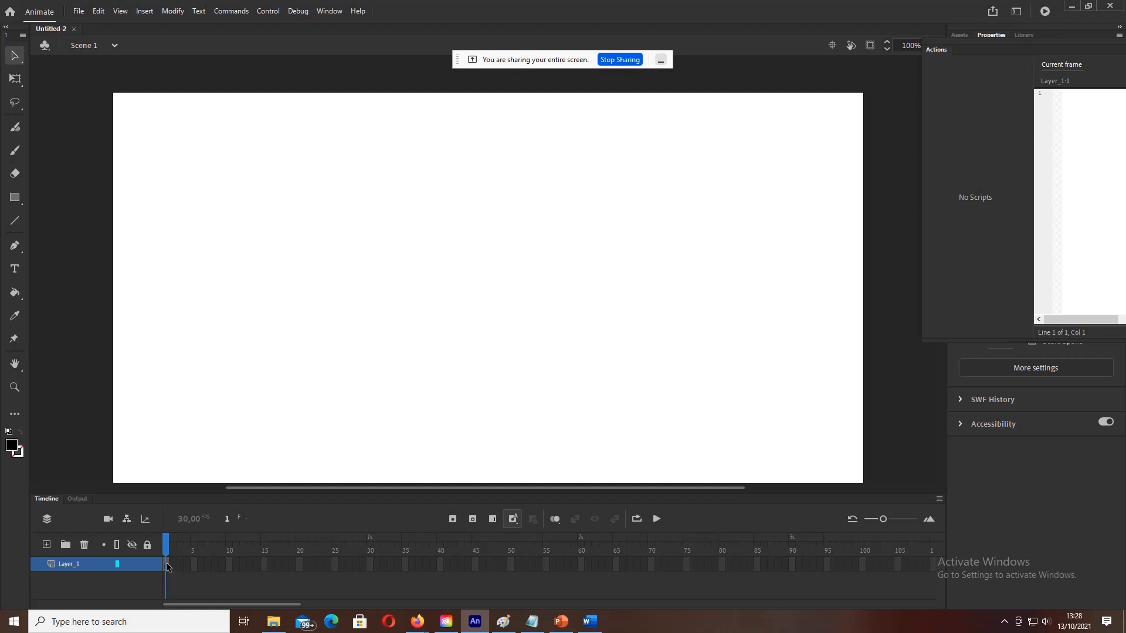
Step: Select Layer_1 frames 5, then 1 through 5 in turn on the timeline
{"action": "left_click", "coordinate": [194, 564]}
{"action": "left_click", "coordinate": [166, 564]}
{"action": "left_click", "coordinate": [173, 565]}
{"action": "left_click", "coordinate": [181, 565]}
{"action": "left_click", "coordinate": [186, 569]}
{"action": "left_click", "coordinate": [195, 572]}
{"action": "left_click", "coordinate": [962, 36]}
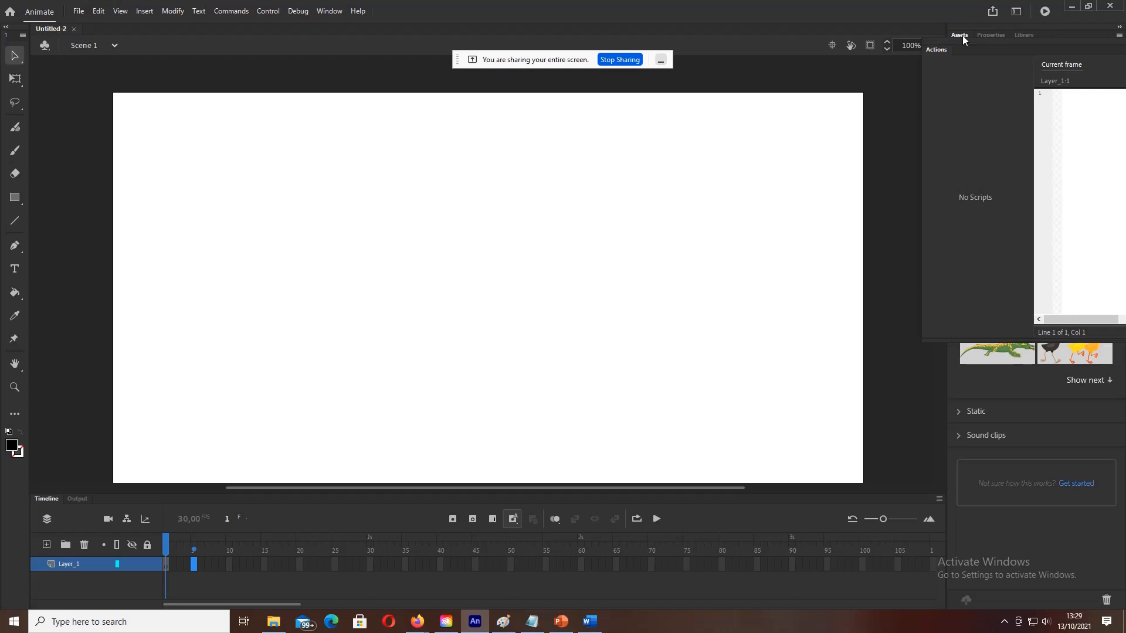
{"action": "left_click", "coordinate": [1025, 34]}
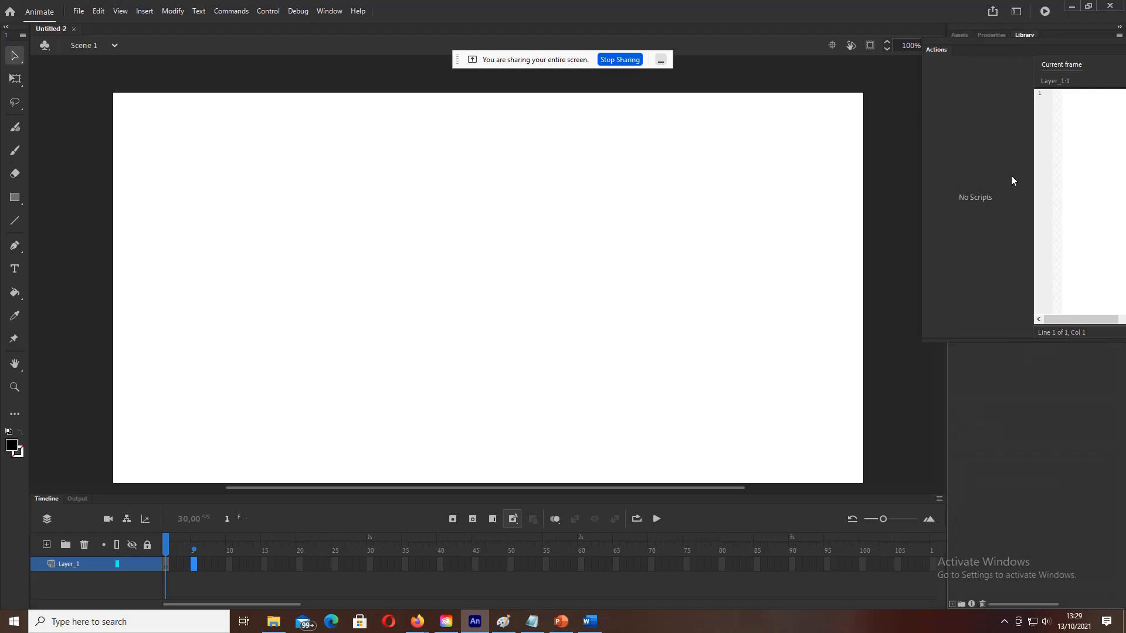
{"action": "left_click", "coordinate": [1001, 35]}
{"action": "left_click", "coordinate": [960, 35]}
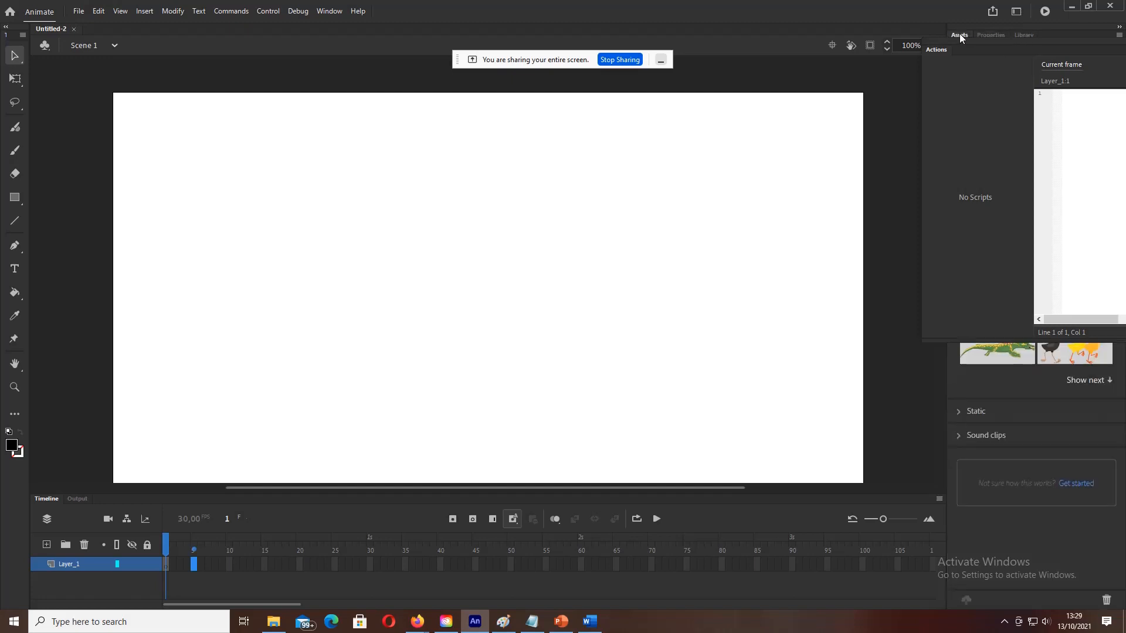
{"action": "left_click", "coordinate": [991, 35]}
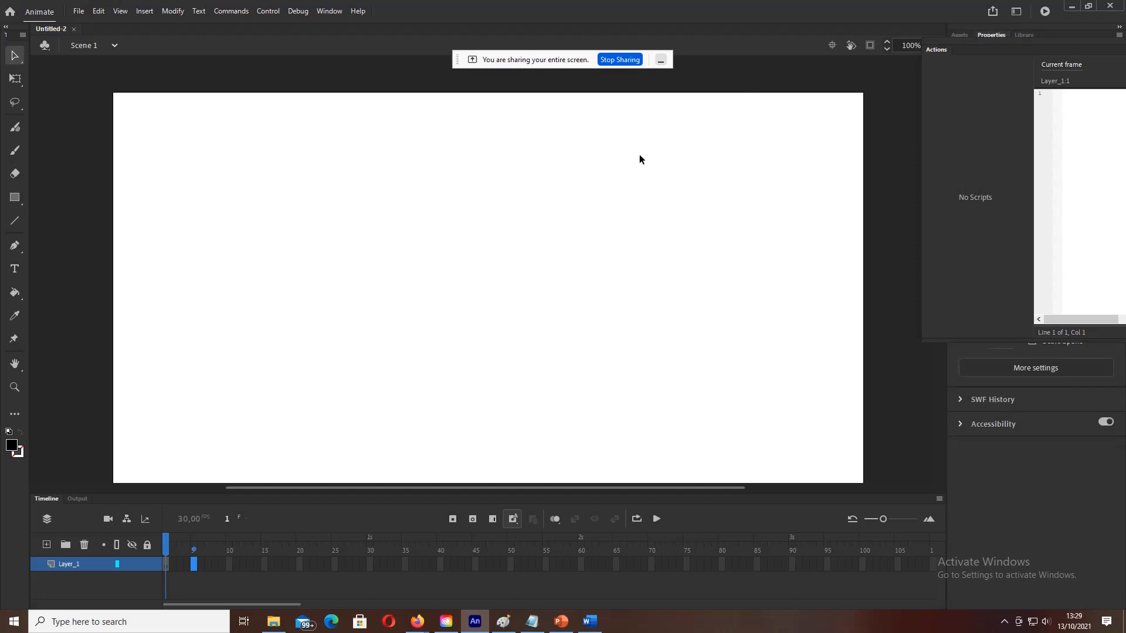
Step: Rename Layer_1 to background and add a layer named menu above it
{"action": "double_click", "coordinate": [79, 565]}
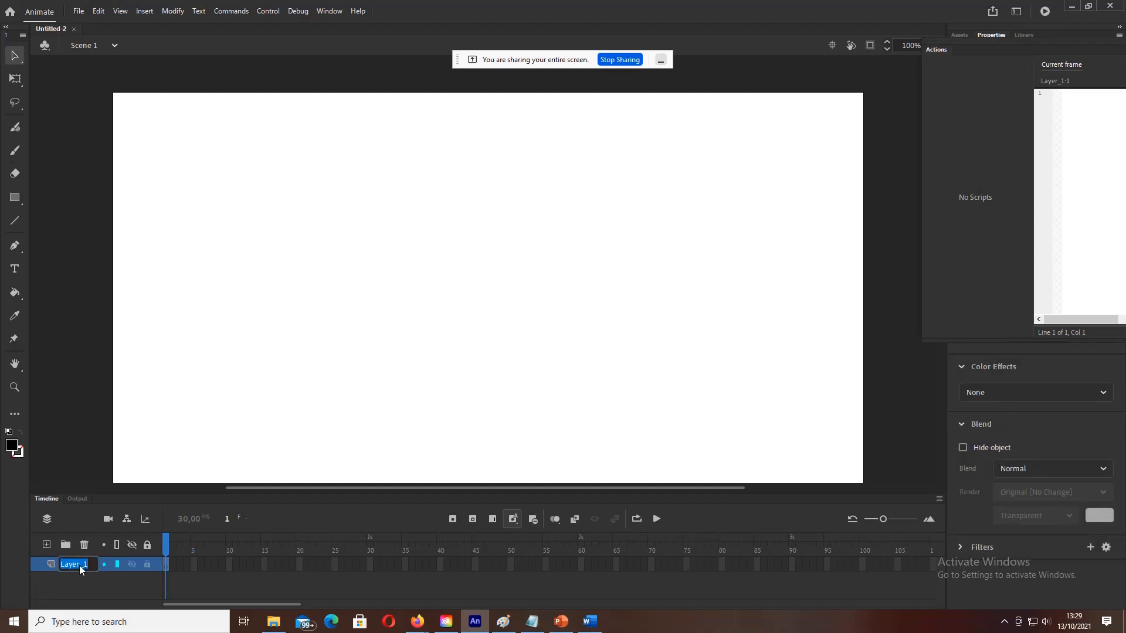
{"action": "type", "text": "background"}
{"action": "left_click", "coordinate": [47, 546]}
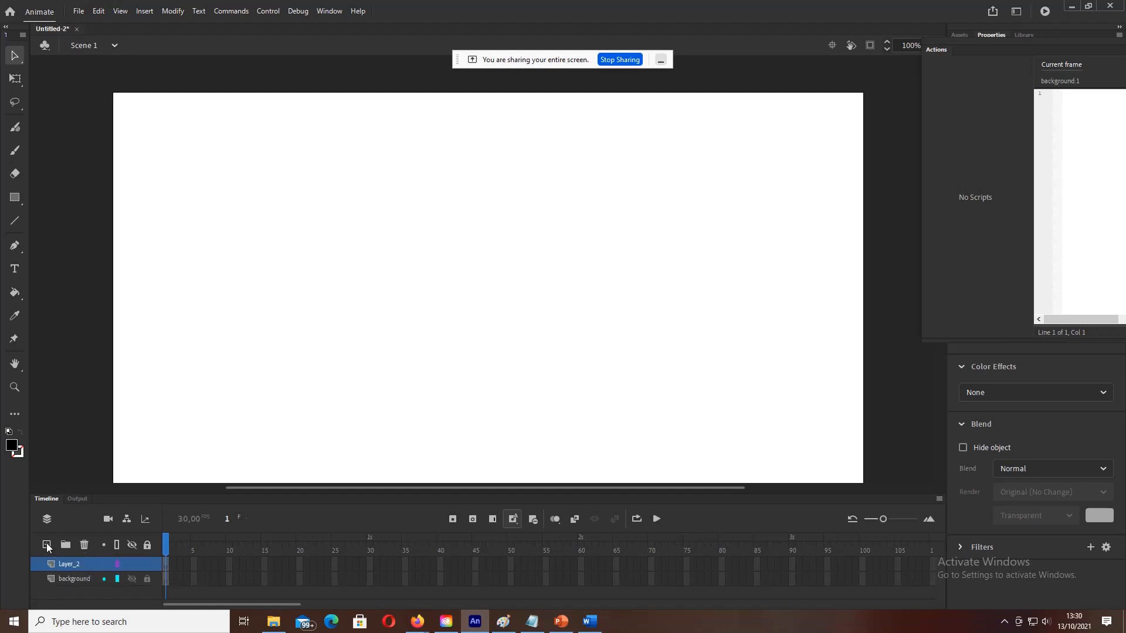
{"action": "double_click", "coordinate": [75, 563]}
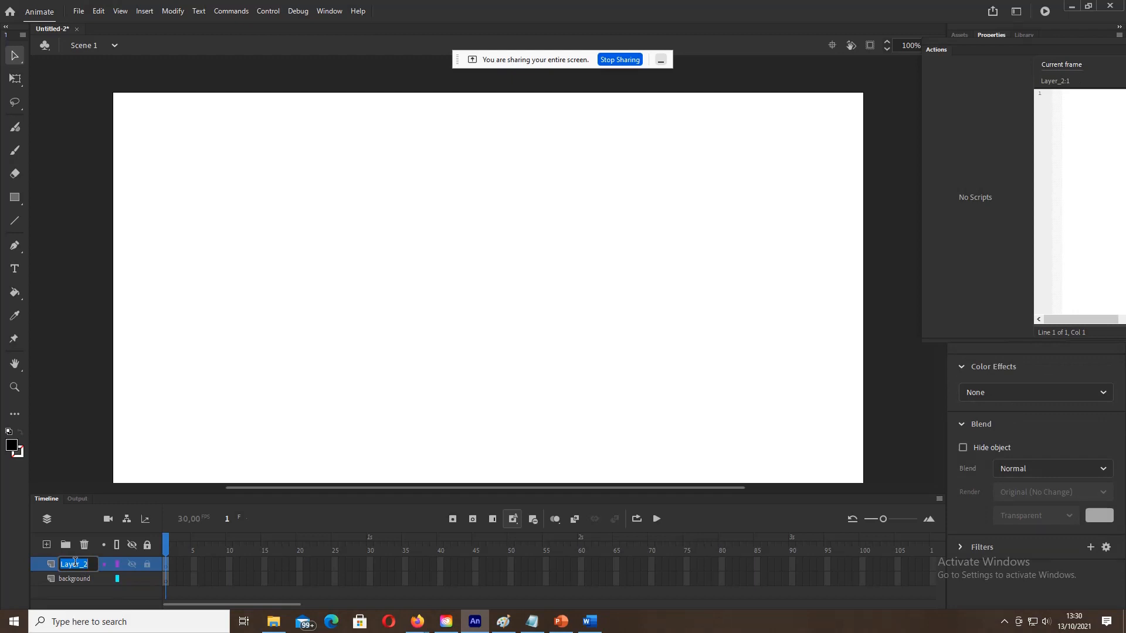
{"action": "type", "text": "menu"}
Step: Add two more layers above menu, naming them tema and script
{"action": "left_click", "coordinate": [47, 544]}
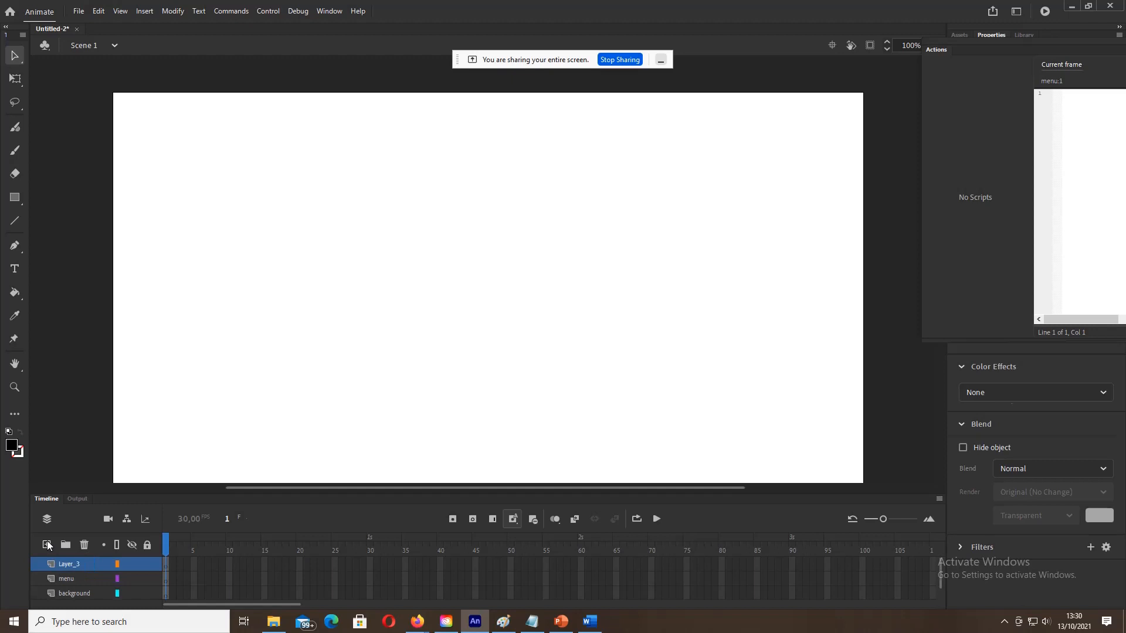
{"action": "left_click", "coordinate": [66, 565]}
{"action": "double_click", "coordinate": [66, 565]}
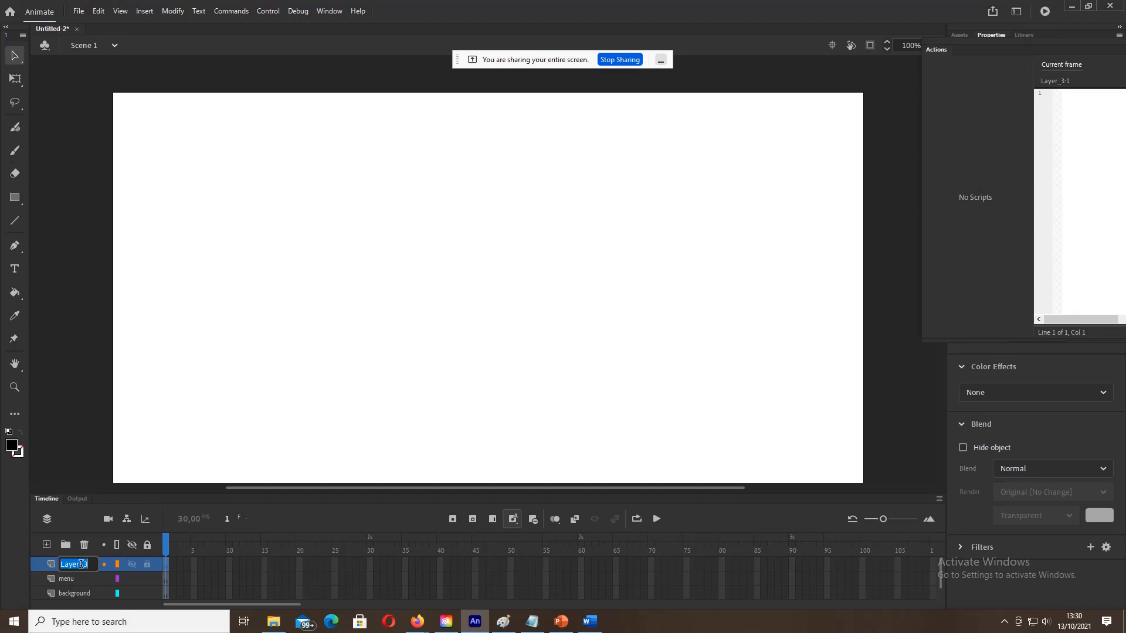
{"action": "type", "text": "tema"}
{"action": "left_click", "coordinate": [47, 545]}
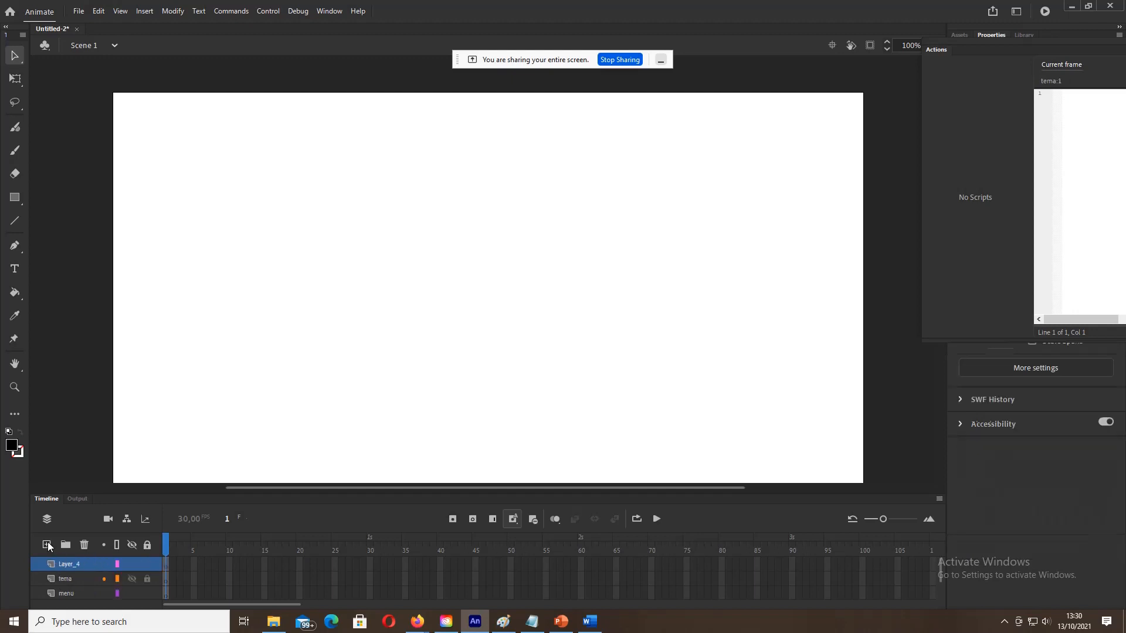
{"action": "double_click", "coordinate": [84, 564]}
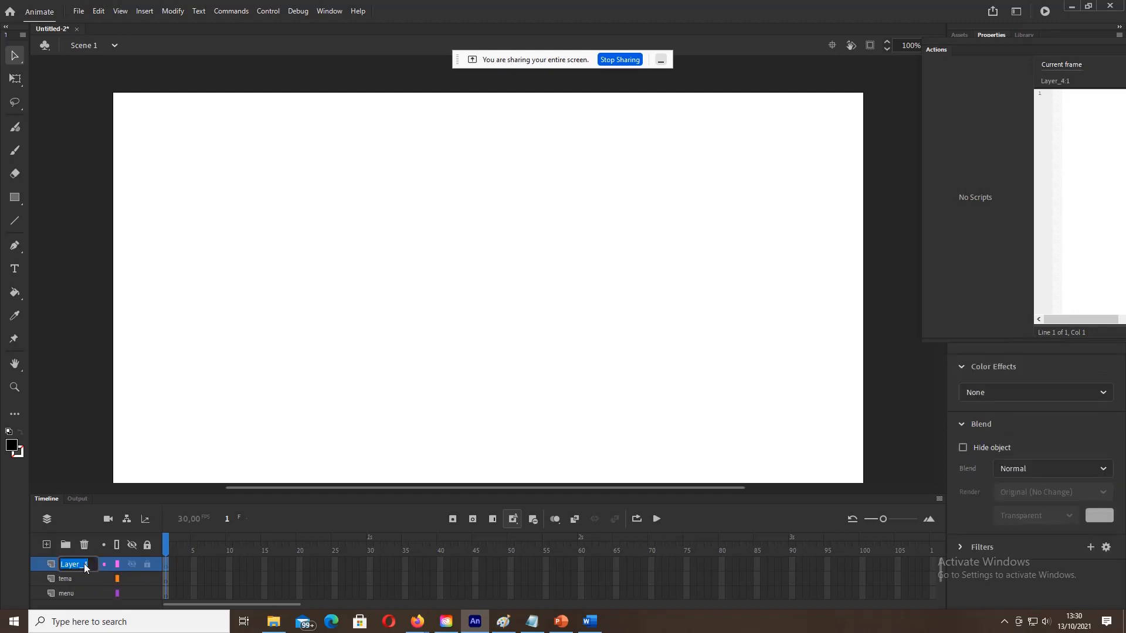
{"action": "type", "text": "script"}
Step: Confirm the script name, then add a layer named sound directly above background
{"action": "key", "text": "Return"}
{"action": "scroll", "coordinate": [68, 578], "scroll_direction": "down", "scroll_amount": 1}
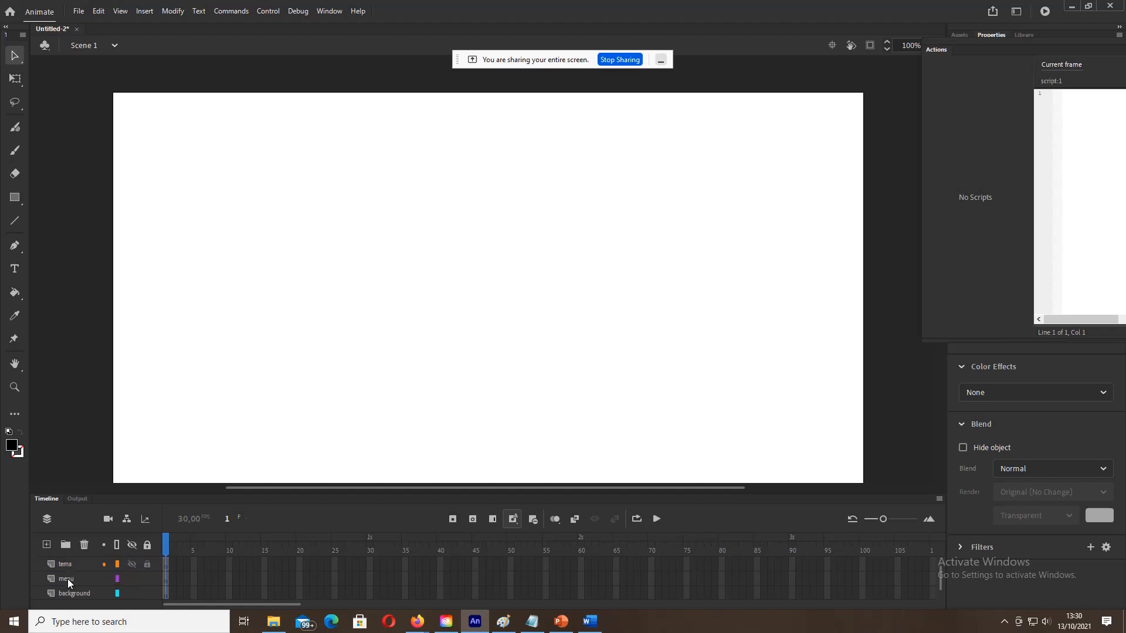
{"action": "scroll", "coordinate": [68, 579], "scroll_direction": "down", "scroll_amount": 1}
{"action": "left_click", "coordinate": [68, 579]}
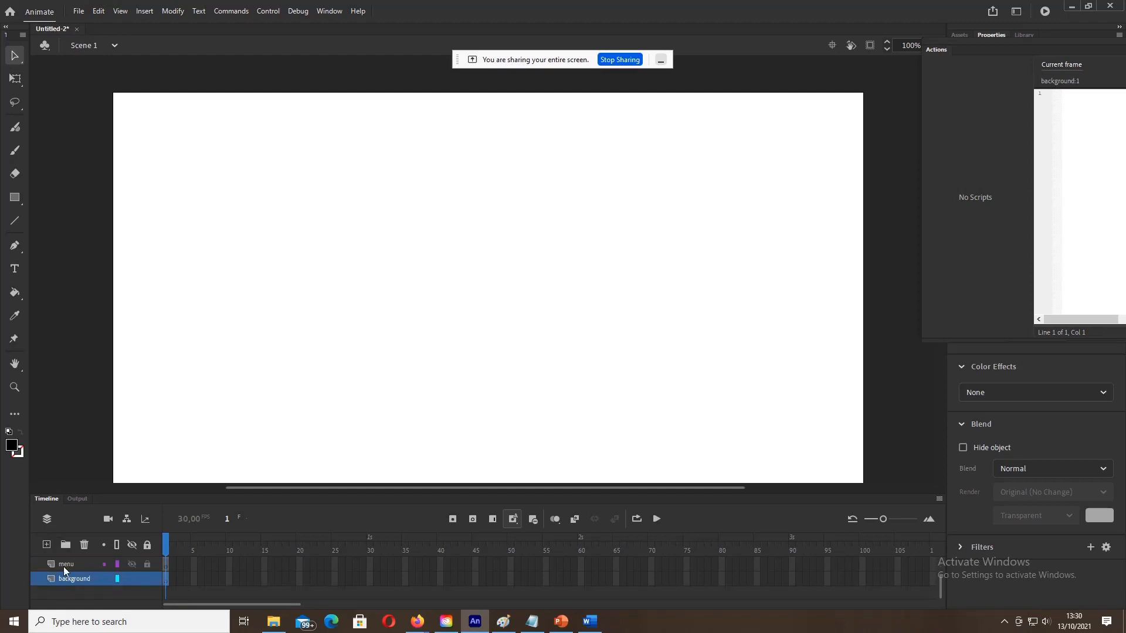
{"action": "left_click", "coordinate": [51, 546]}
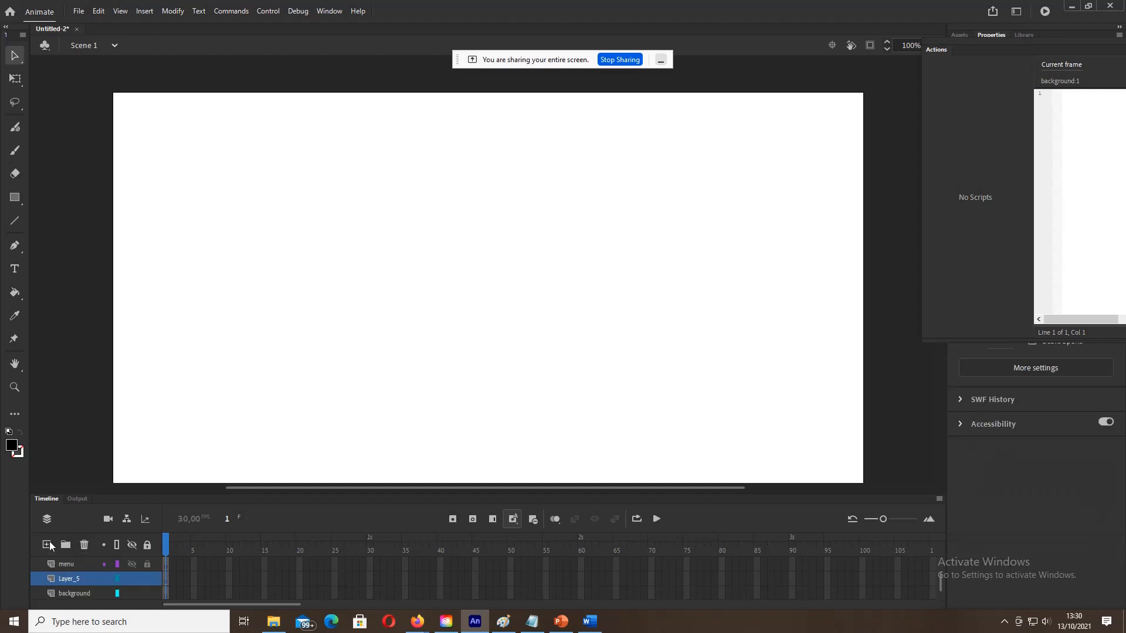
{"action": "double_click", "coordinate": [67, 578]}
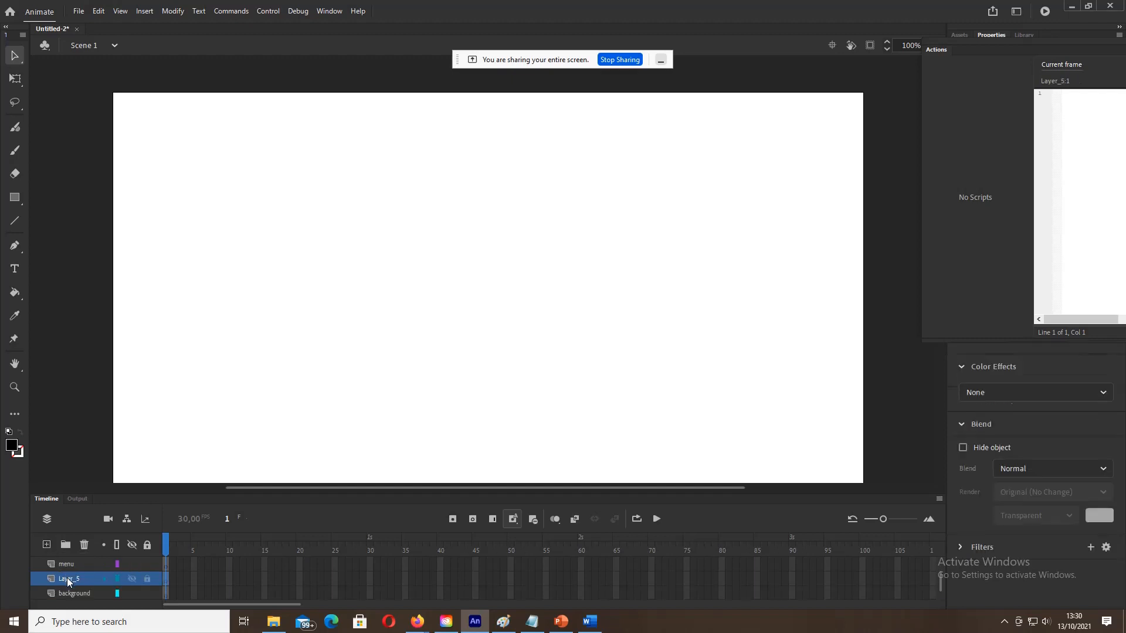
{"action": "type", "text": "sound"}
{"action": "left_click", "coordinate": [159, 581]}
Step: Glance at the empty Library, then bring up File > Import with Import to Library highlighted
{"action": "left_click", "coordinate": [76, 11]}
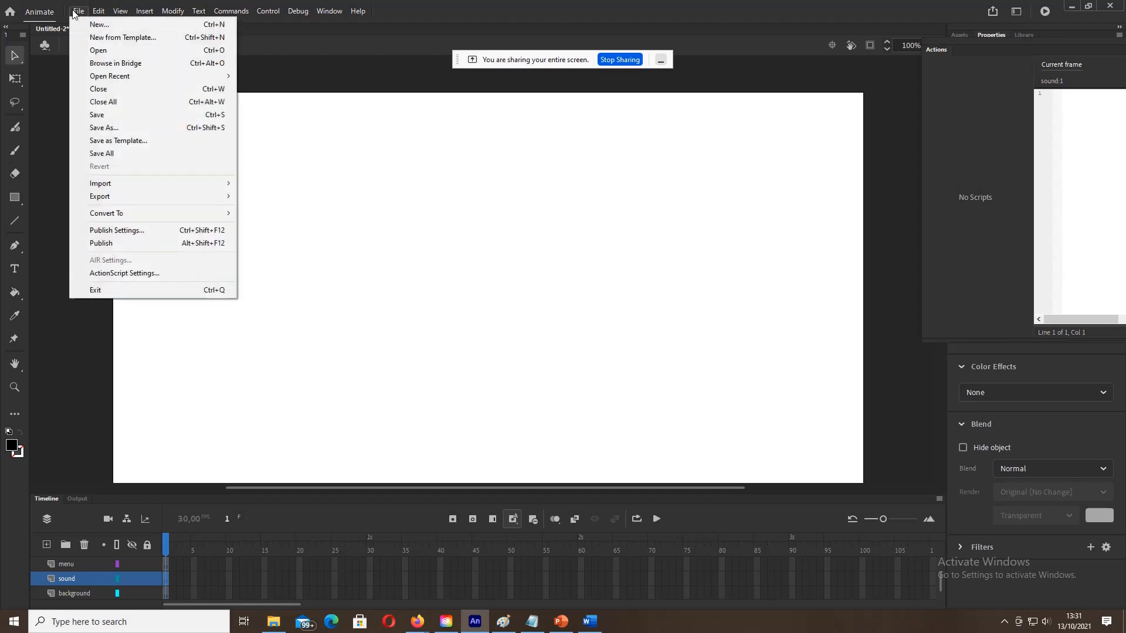
{"action": "mouse_move", "coordinate": [211, 184]}
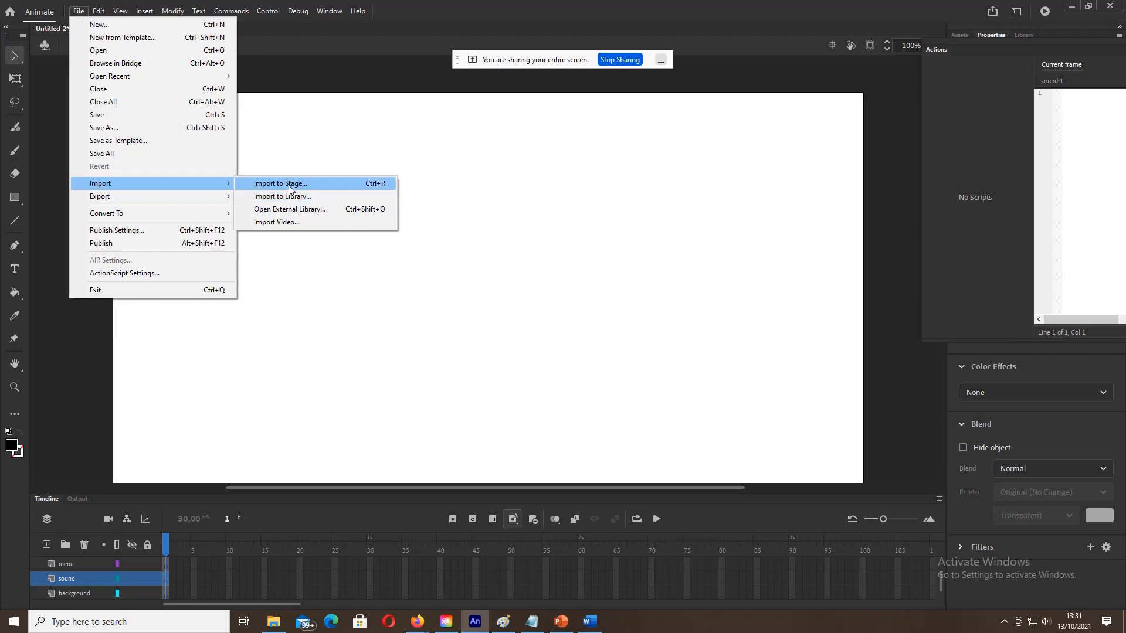
{"action": "left_click", "coordinate": [593, 207]}
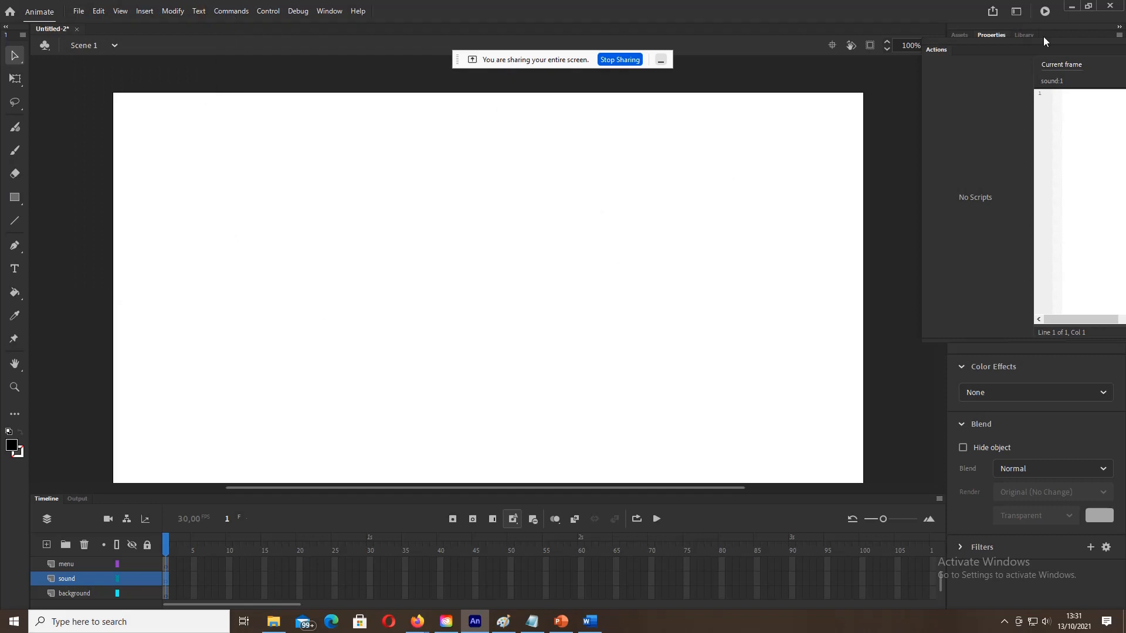
{"action": "left_click", "coordinate": [1023, 36]}
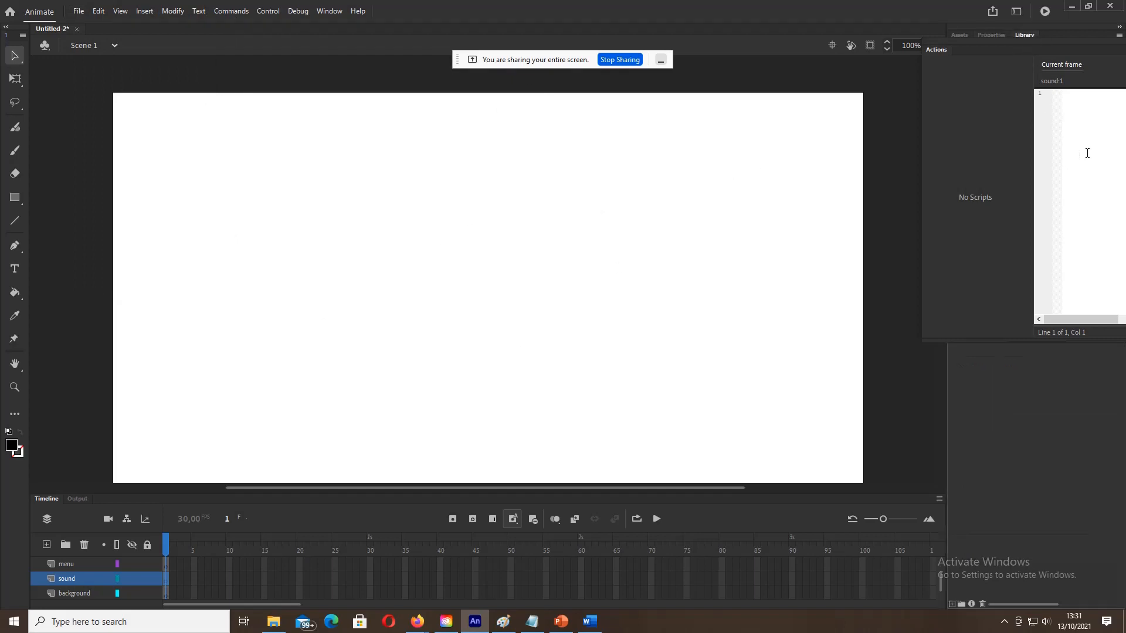
{"action": "left_click", "coordinate": [1000, 35]}
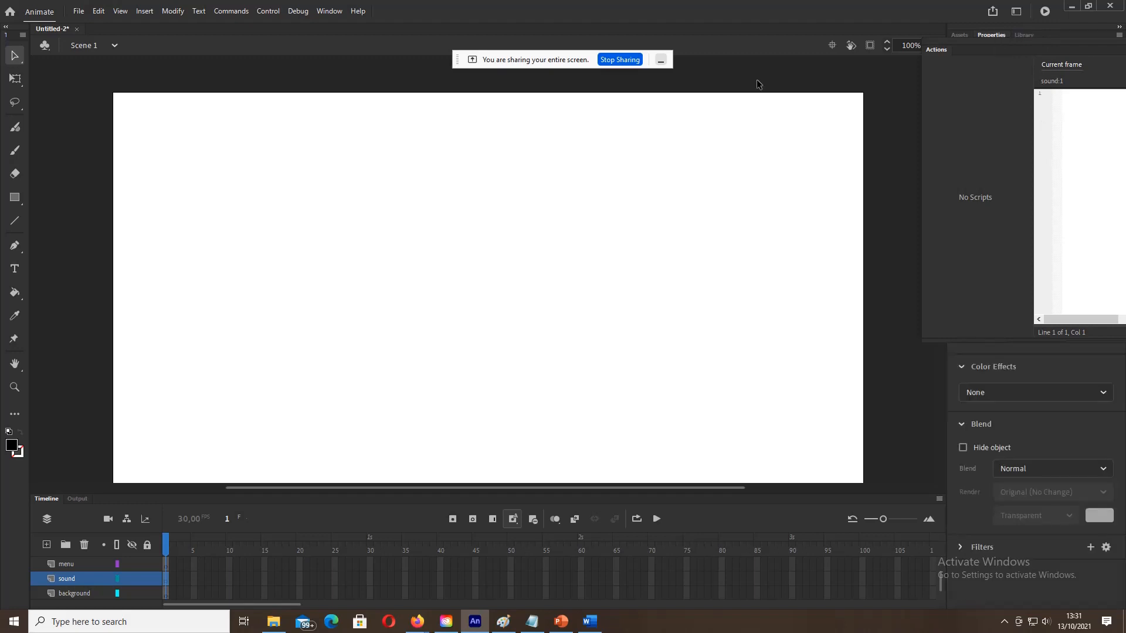
{"action": "left_click", "coordinate": [78, 11]}
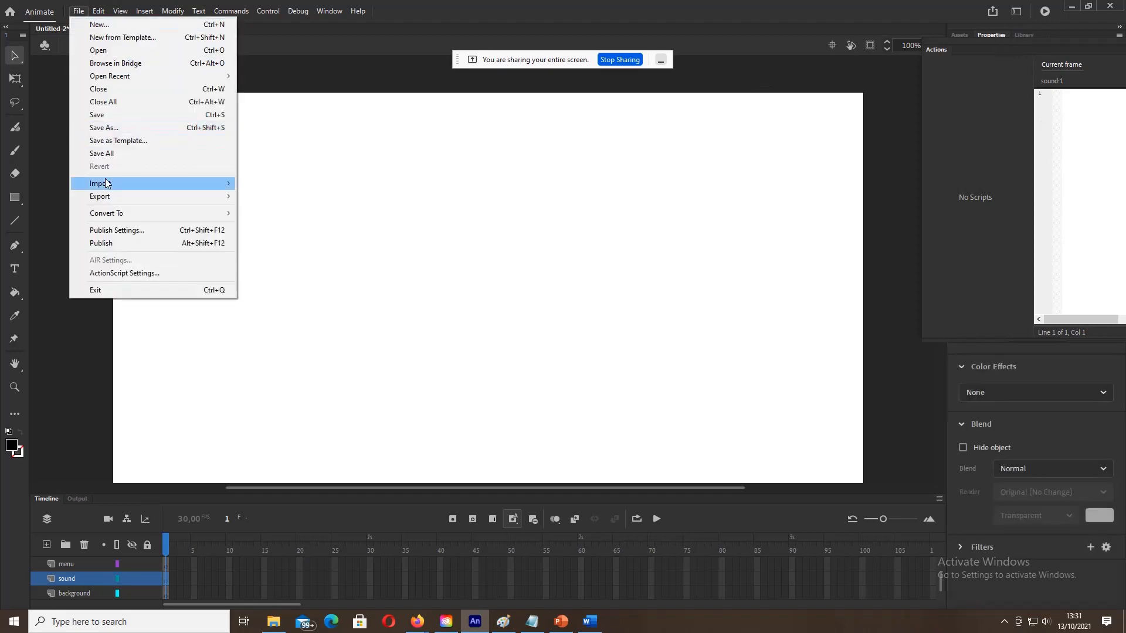
{"action": "mouse_move", "coordinate": [111, 183]}
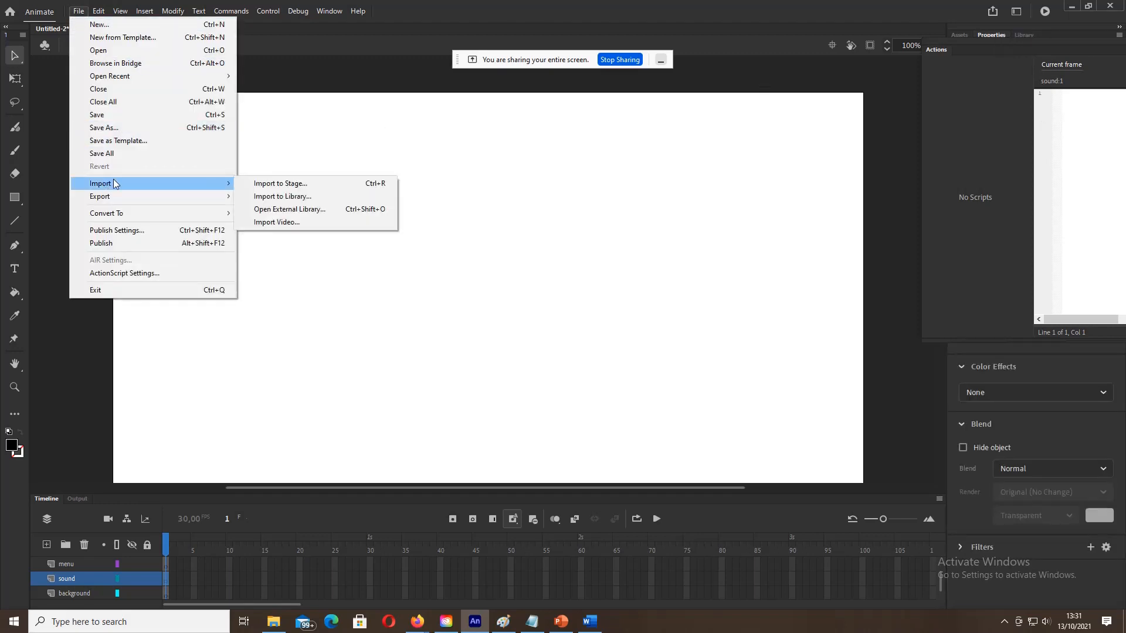
Step: In Import to Library, start selecting background, badak-jawa, binatang langka and harimau
{"action": "left_click", "coordinate": [279, 197]}
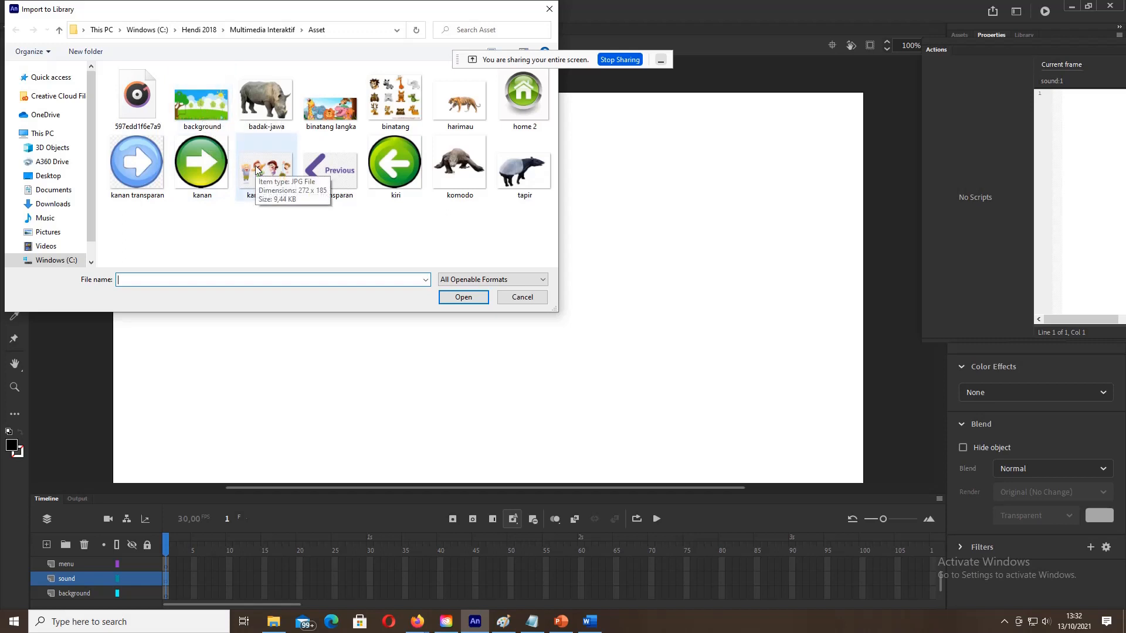
{"action": "left_click", "coordinate": [212, 108]}
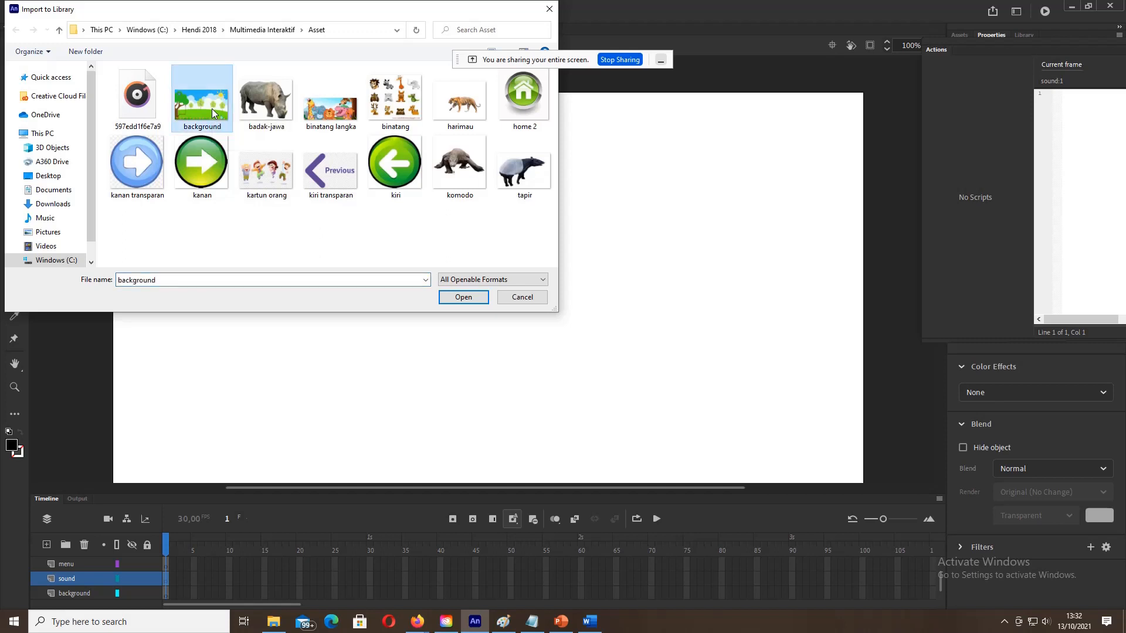
{"action": "left_click", "coordinate": [262, 113], "text": "ctrl"}
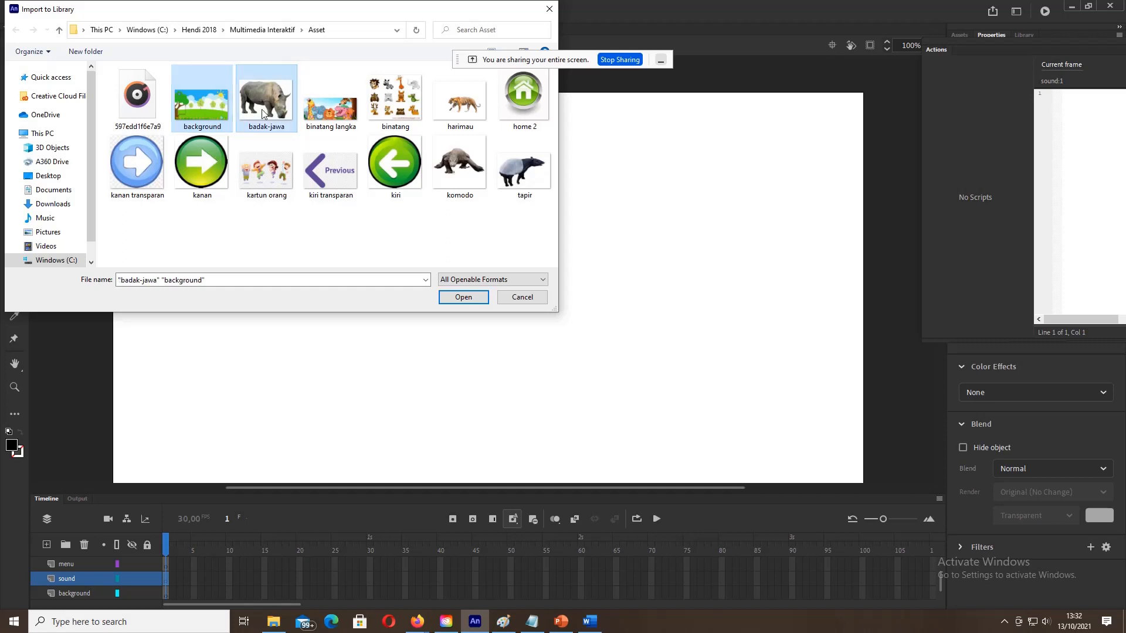
{"action": "left_click", "coordinate": [320, 111], "text": "ctrl"}
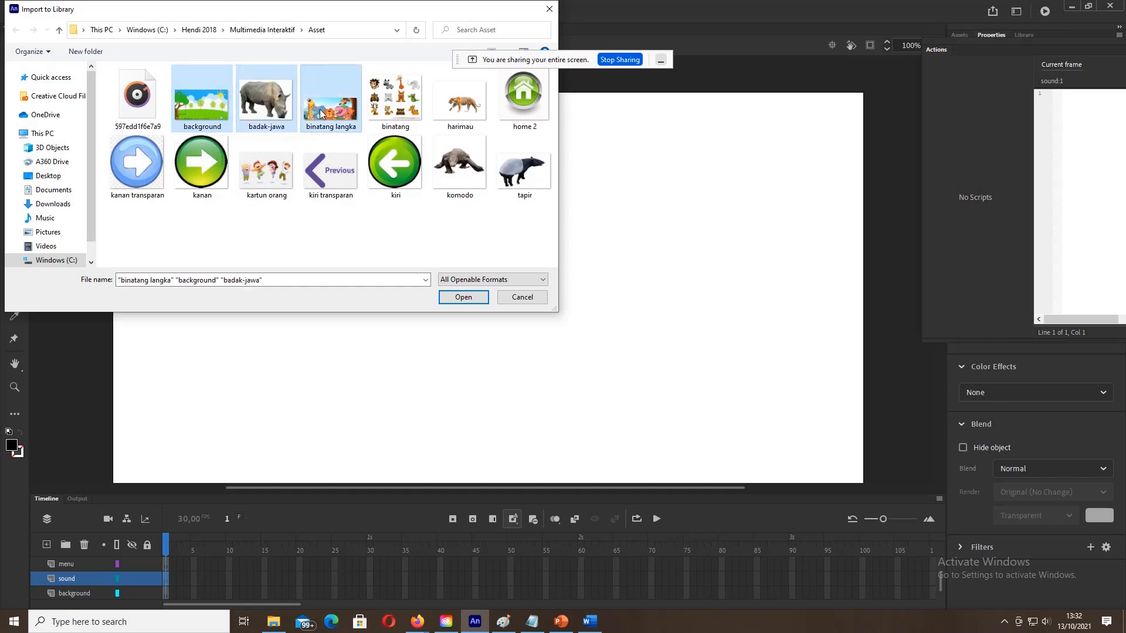
{"action": "left_click", "coordinate": [395, 106], "text": "ctrl"}
{"action": "left_click", "coordinate": [465, 104], "text": "ctrl"}
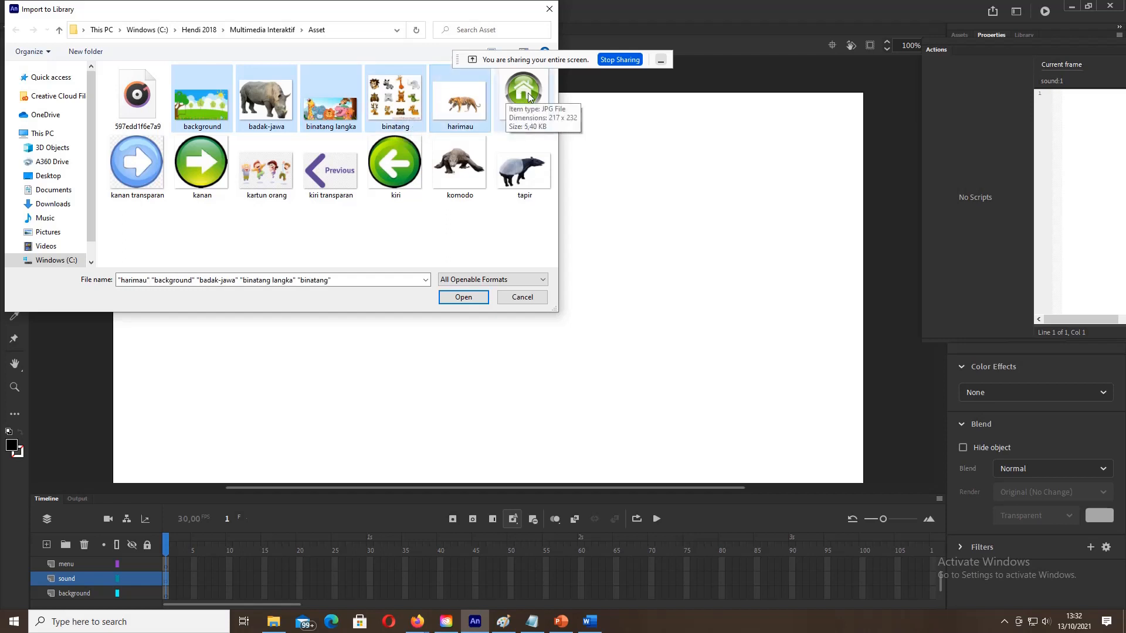
{"action": "left_click", "coordinate": [198, 101]}
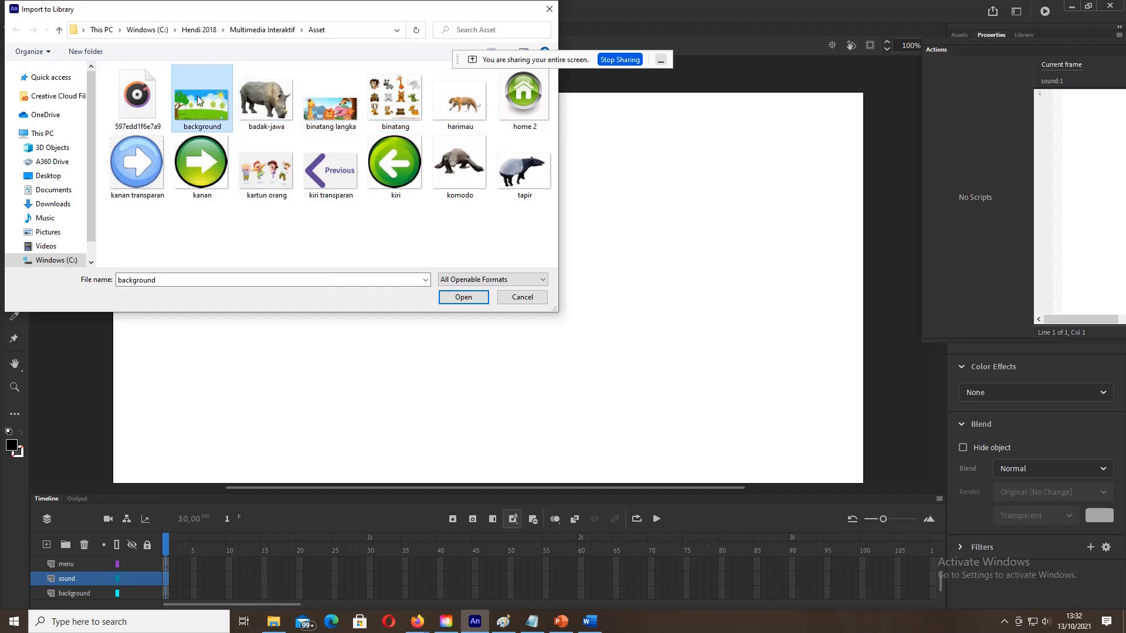
Step: Select background through tapir, all nine Asset images, and import them into the library
{"action": "left_click", "coordinate": [264, 110], "text": "ctrl"}
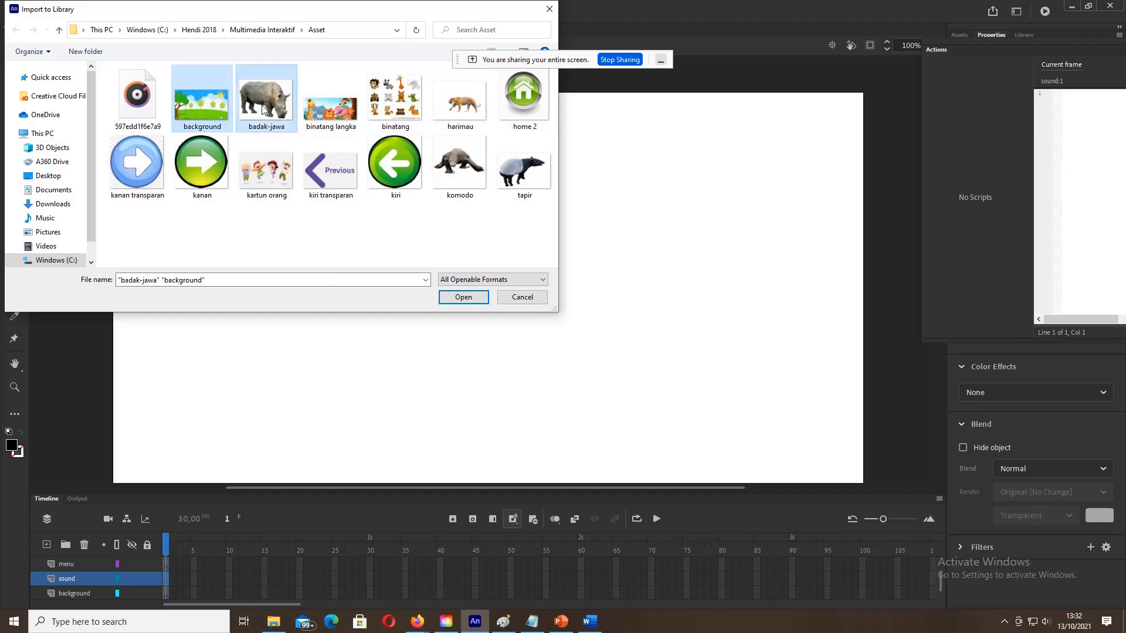
{"action": "left_click", "coordinate": [343, 101], "text": "ctrl"}
{"action": "left_click", "coordinate": [455, 104], "text": "ctrl"}
{"action": "left_click", "coordinate": [514, 94], "text": "ctrl"}
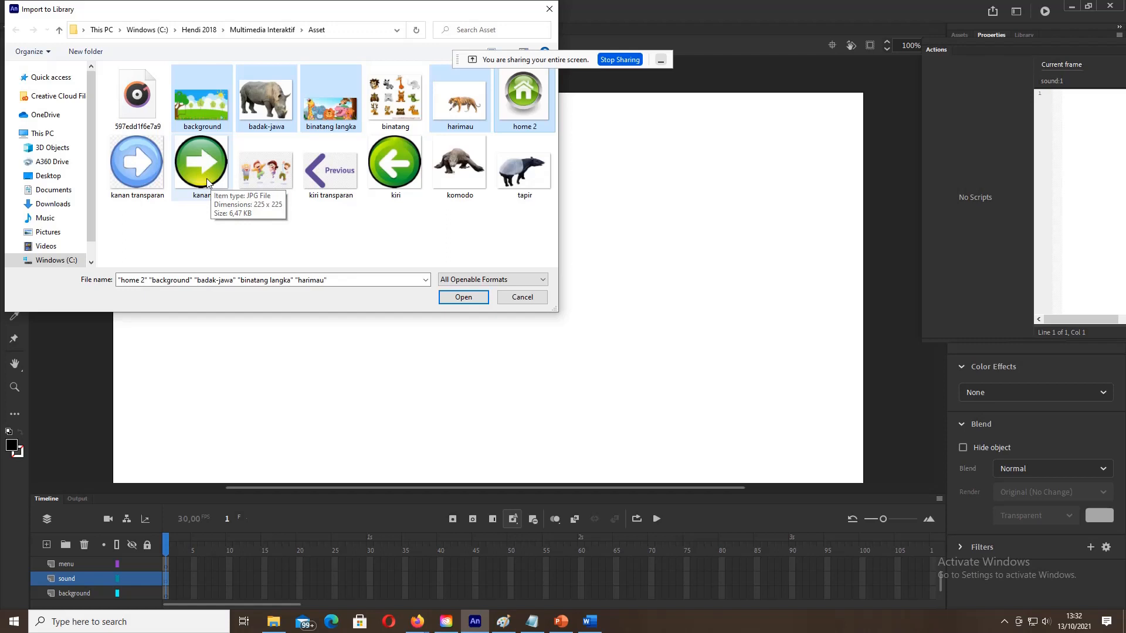
{"action": "left_click", "coordinate": [520, 165], "text": "ctrl"}
{"action": "left_click", "coordinate": [463, 167], "text": "ctrl"}
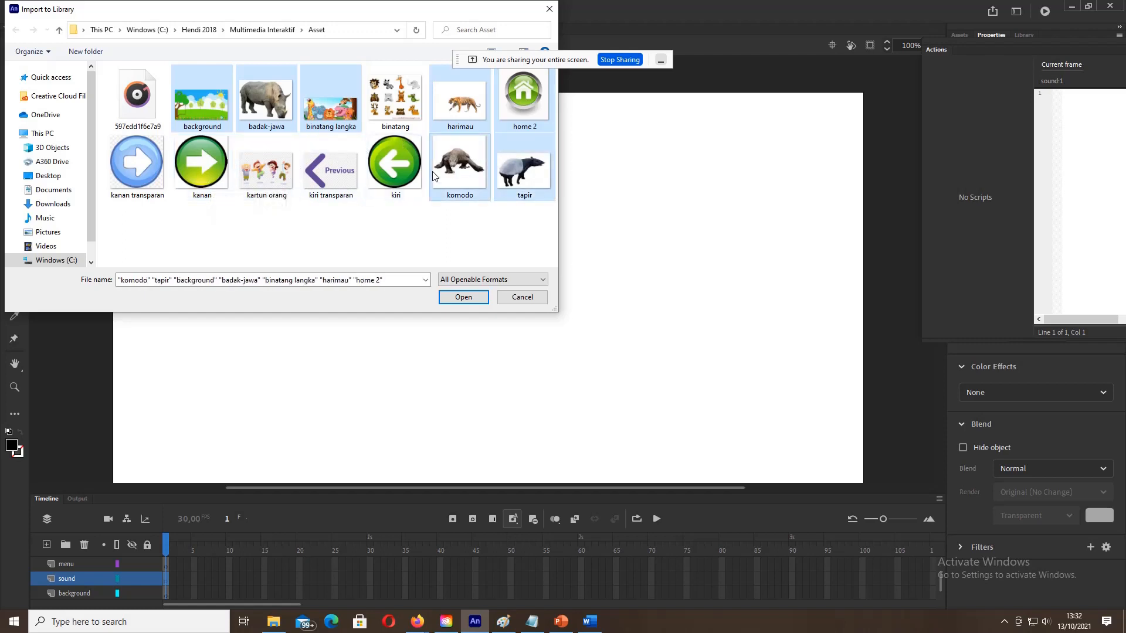
{"action": "left_click", "coordinate": [393, 179], "text": "ctrl"}
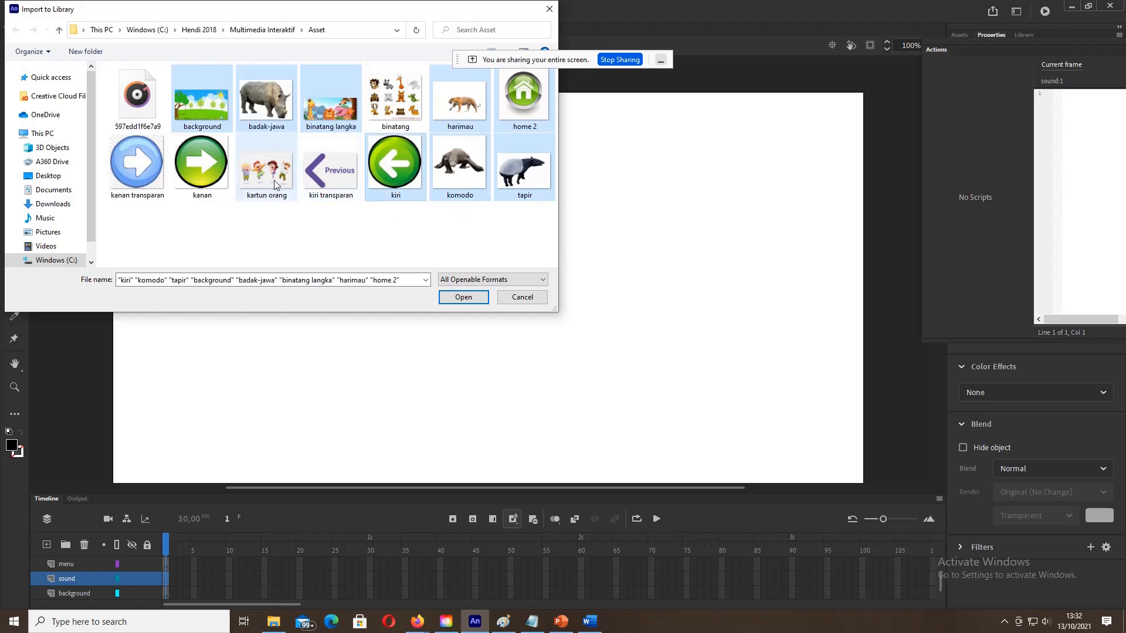
{"action": "left_click", "coordinate": [200, 164], "text": "ctrl"}
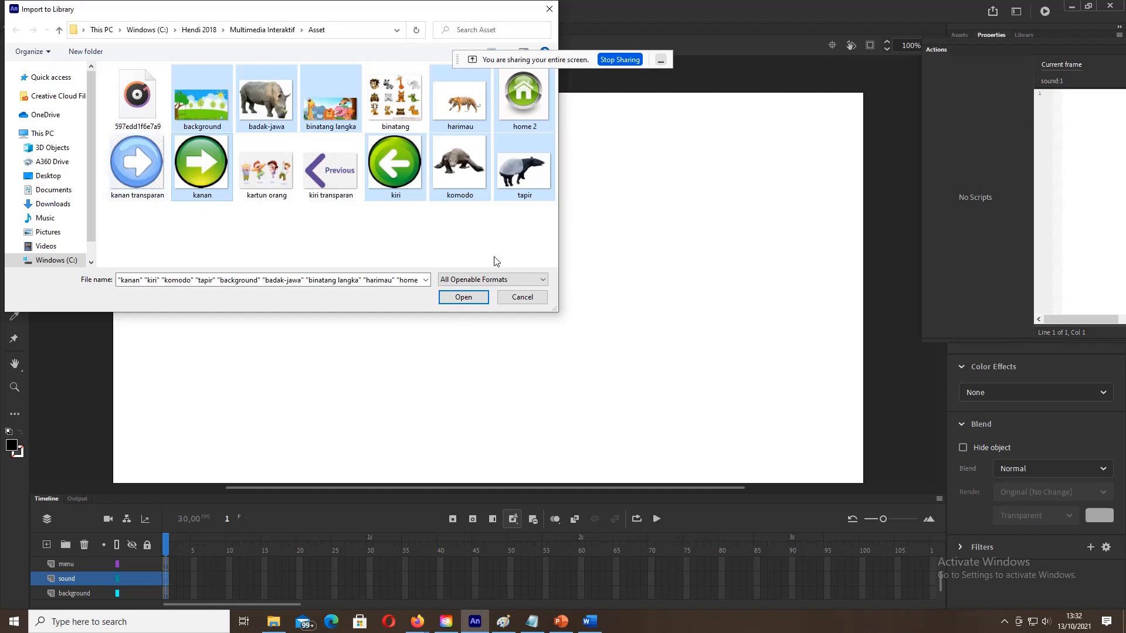
{"action": "left_click", "coordinate": [463, 298]}
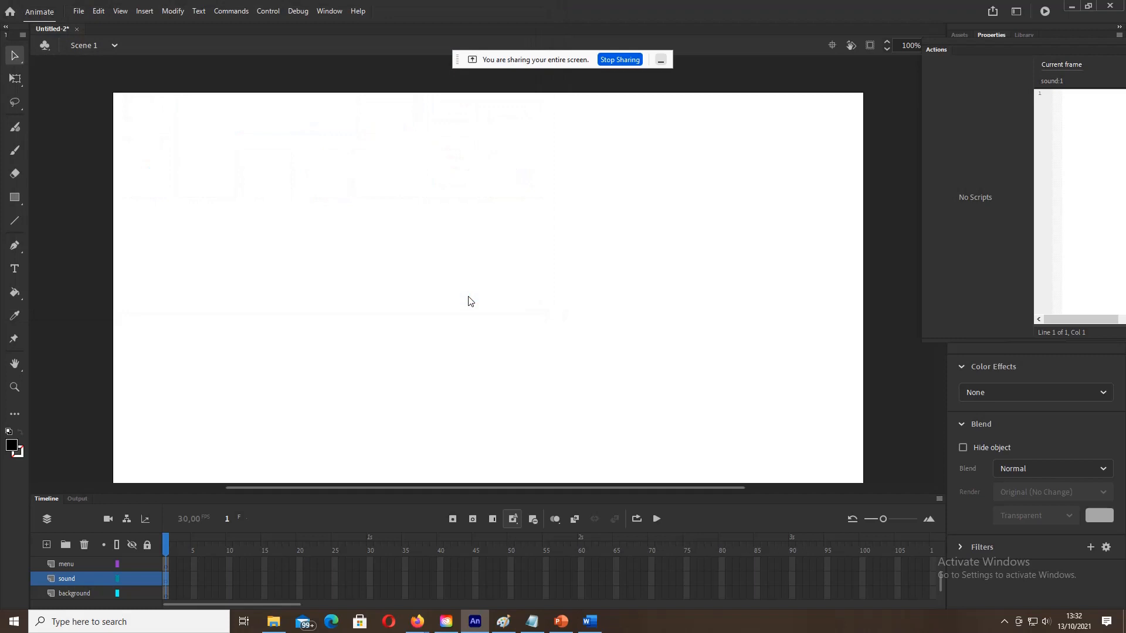
Step: View the Library, then re-import background.jpg and cancel the duplicate-item conflict
{"action": "left_click", "coordinate": [1024, 35]}
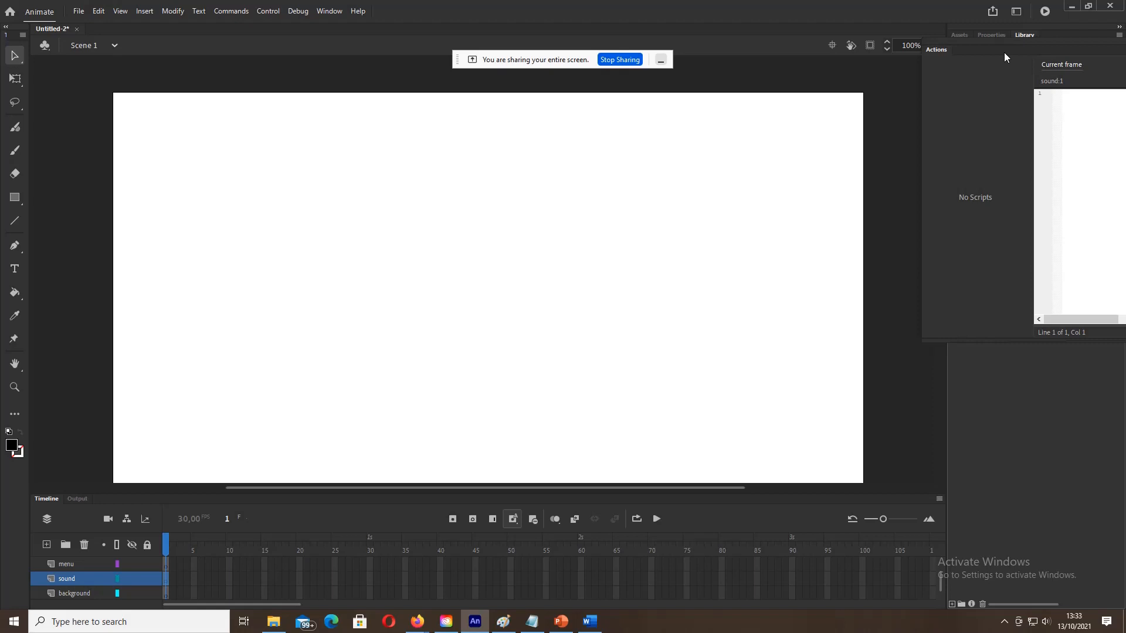
{"action": "left_click", "coordinate": [1078, 139]}
{"action": "left_click", "coordinate": [78, 11]}
{"action": "mouse_move", "coordinate": [127, 184]}
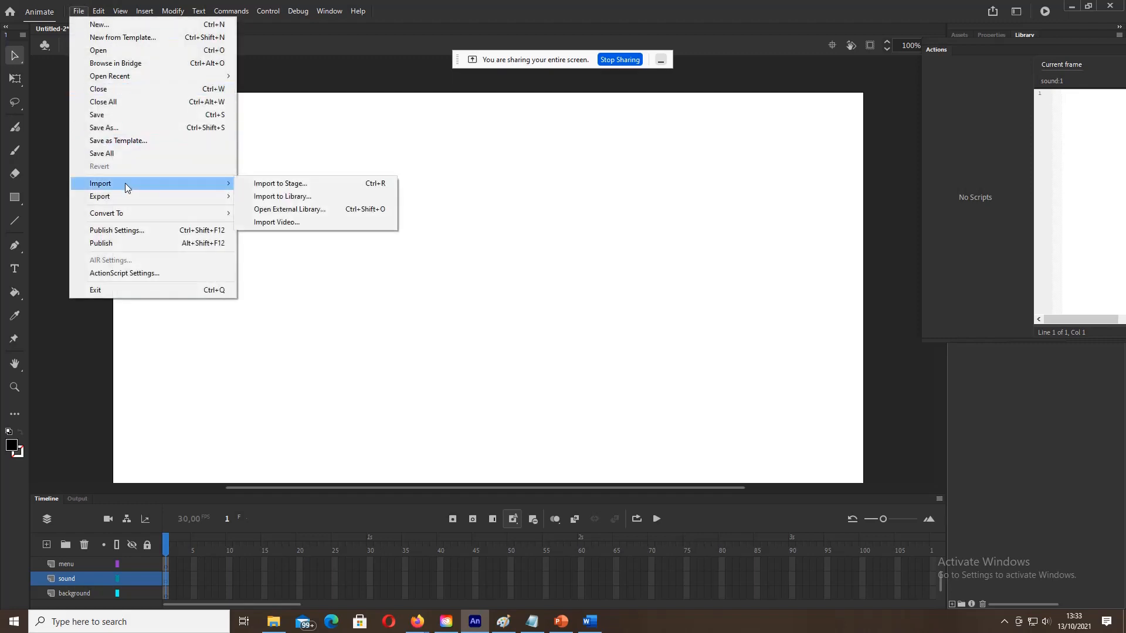
{"action": "left_click", "coordinate": [282, 196]}
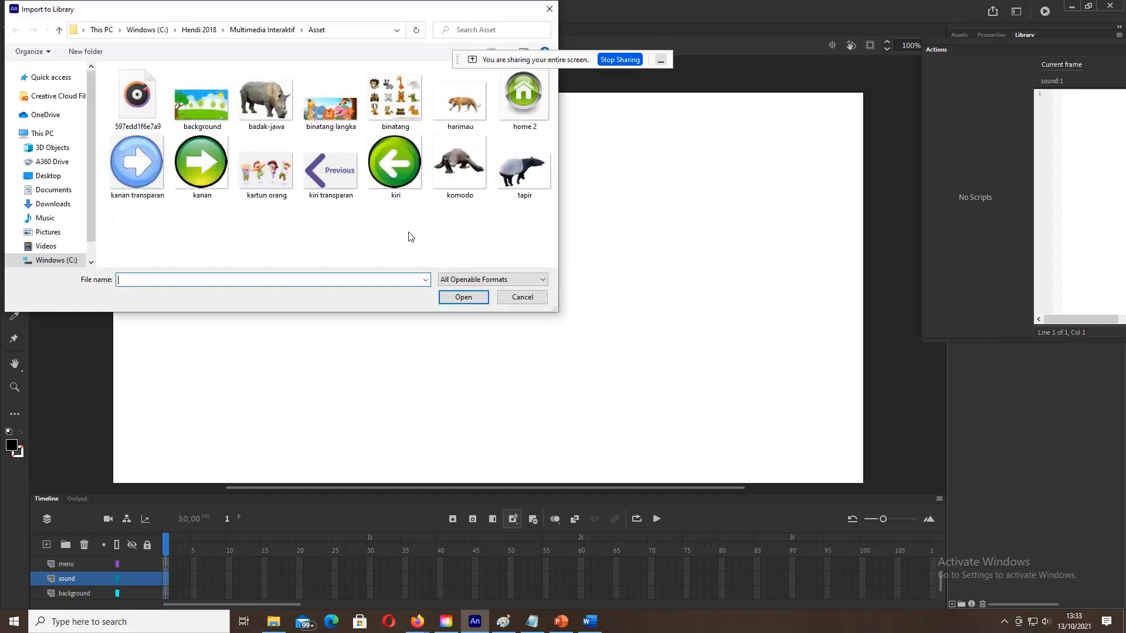
{"action": "left_click", "coordinate": [219, 100]}
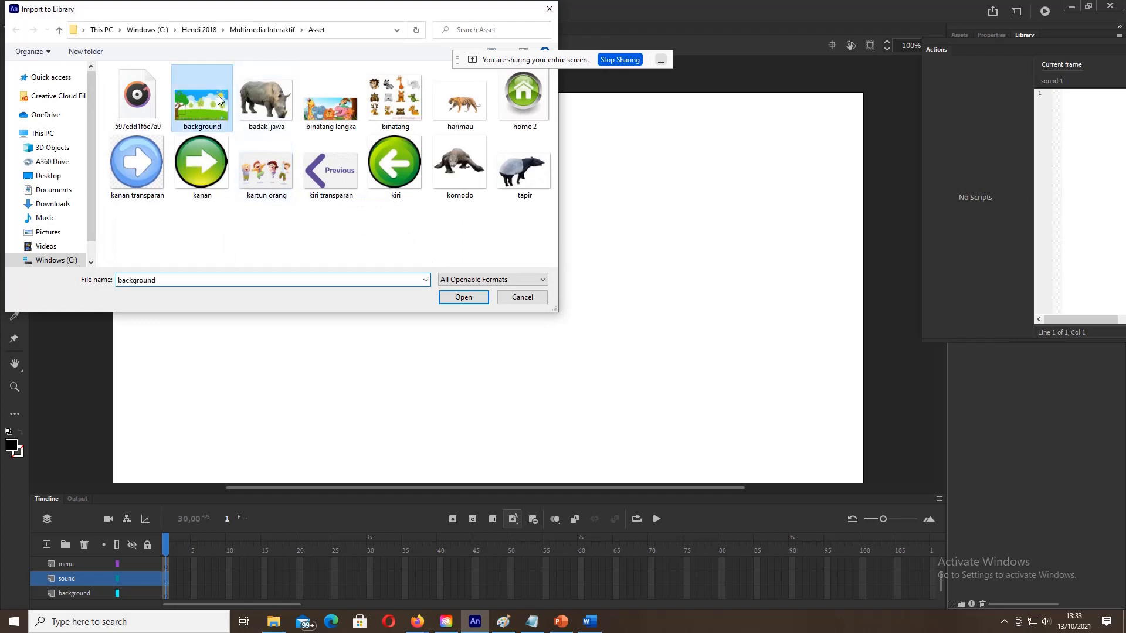
{"action": "left_click", "coordinate": [471, 298]}
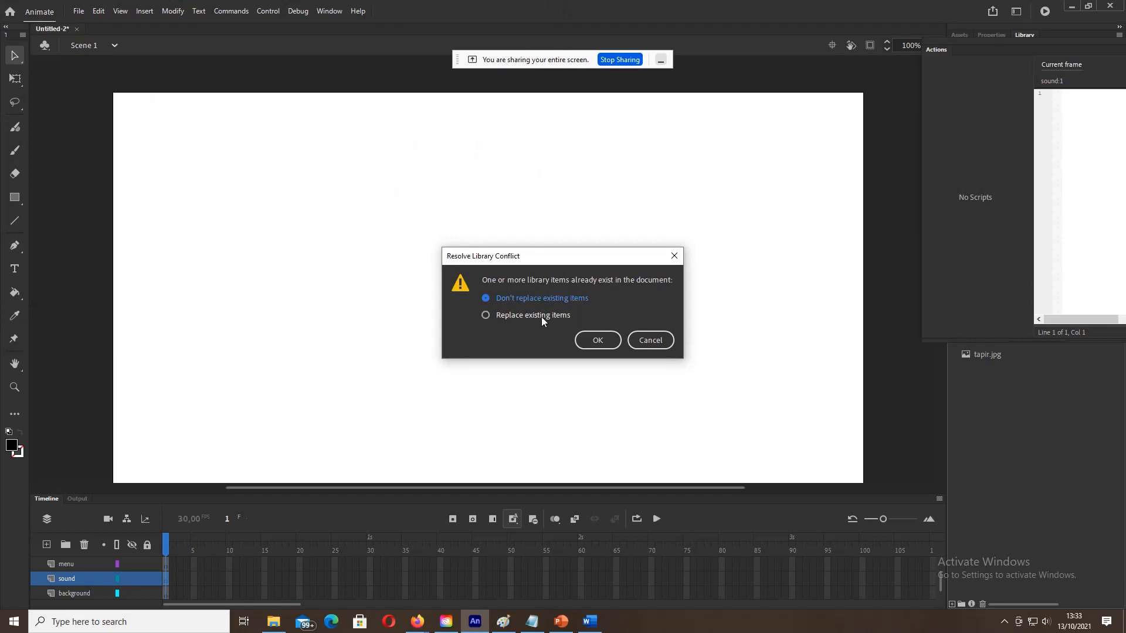
{"action": "left_click", "coordinate": [641, 339]}
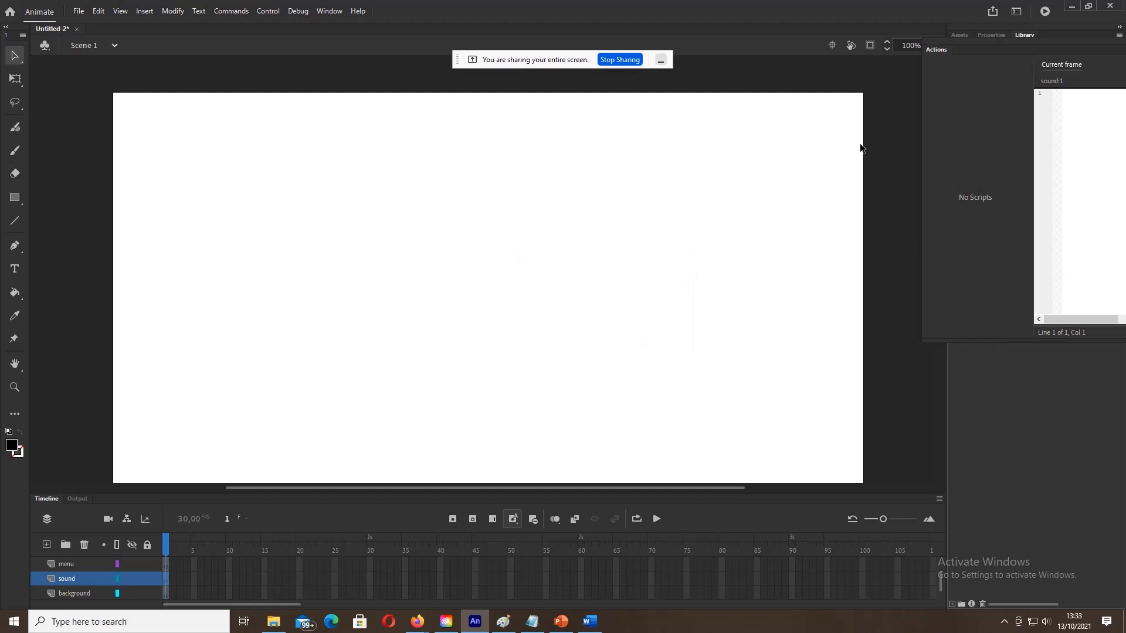
Step: Switch between the Properties and Library panels and resize the Actions panel
{"action": "left_click", "coordinate": [984, 34]}
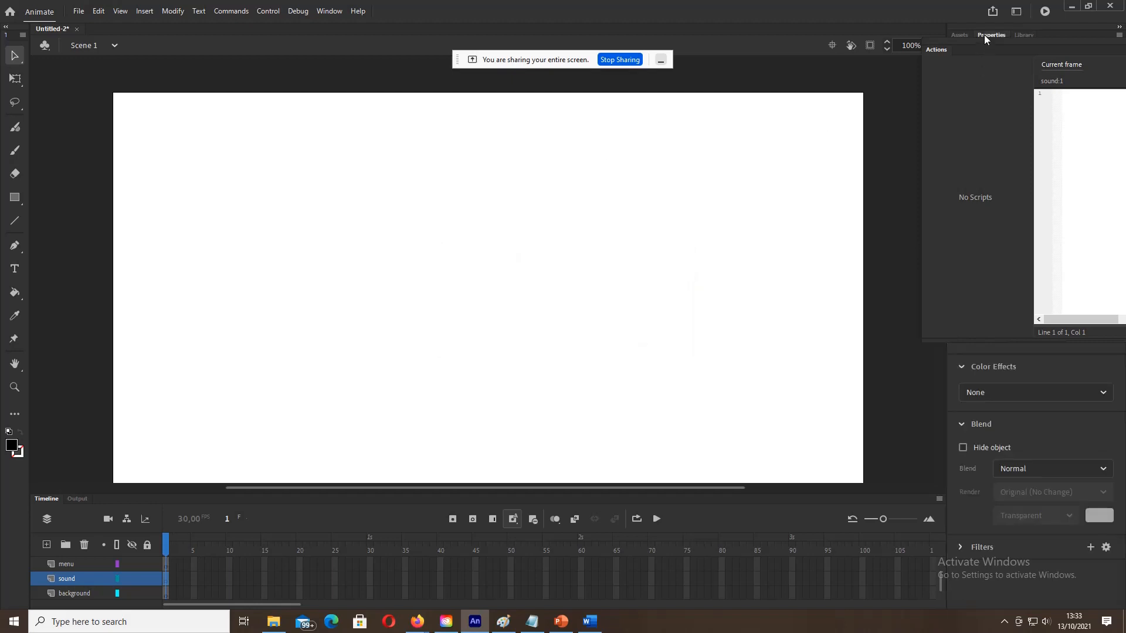
{"action": "left_click", "coordinate": [1028, 34]}
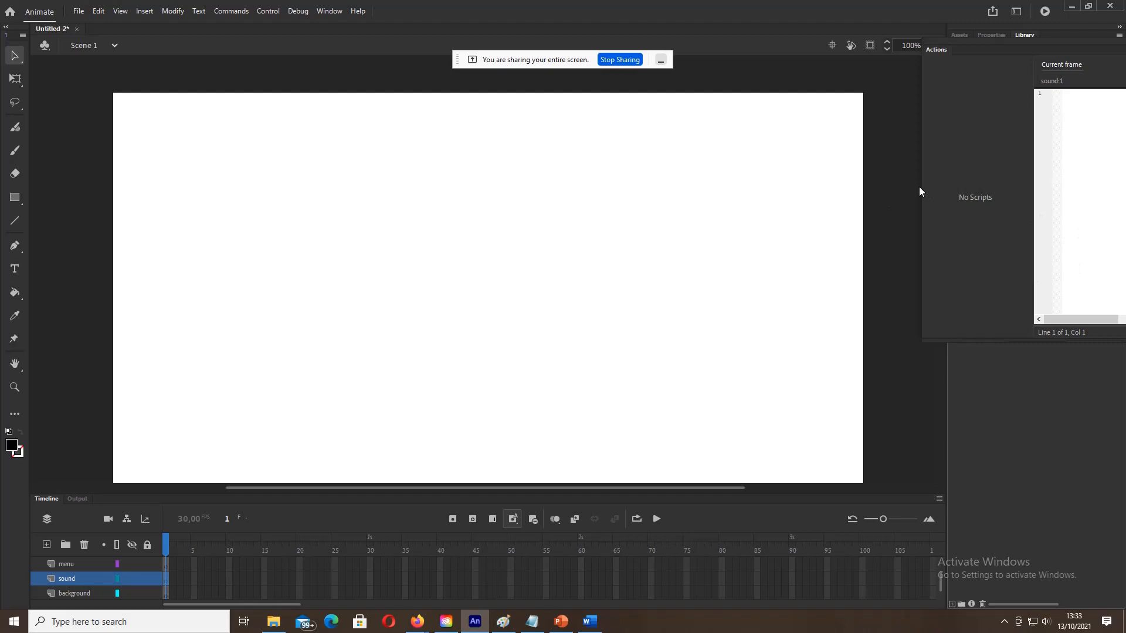
{"action": "left_click_drag", "start_coordinate": [922, 193], "coordinate": [804, 193]}
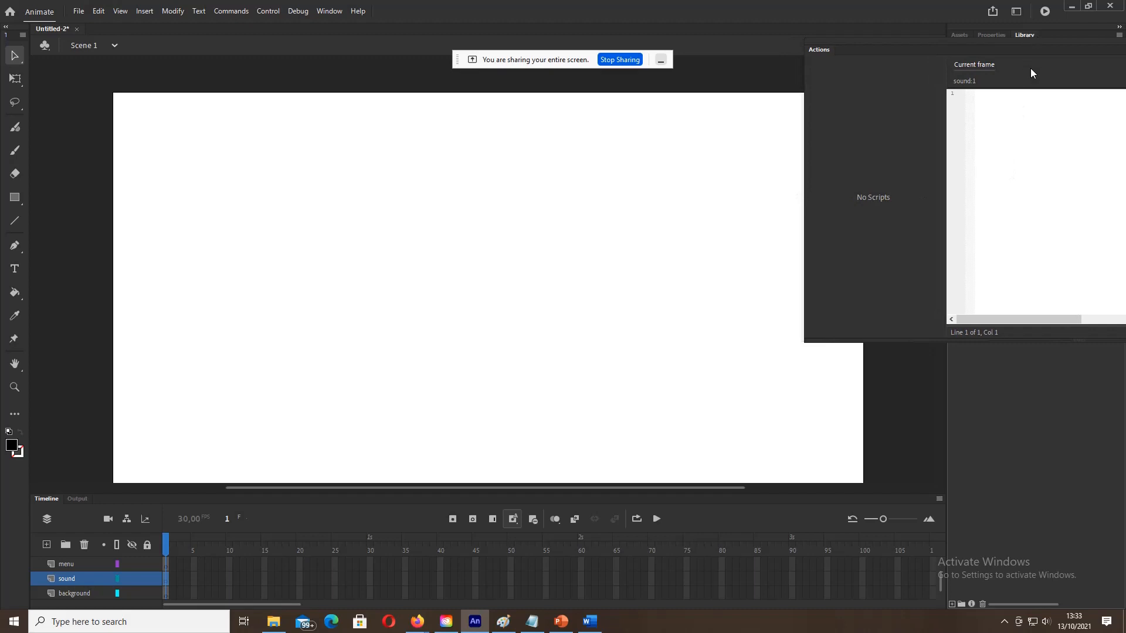
{"action": "left_click", "coordinate": [1099, 319]}
{"action": "left_click_drag", "start_coordinate": [1099, 313], "coordinate": [1027, 313]}
{"action": "left_click", "coordinate": [987, 35]}
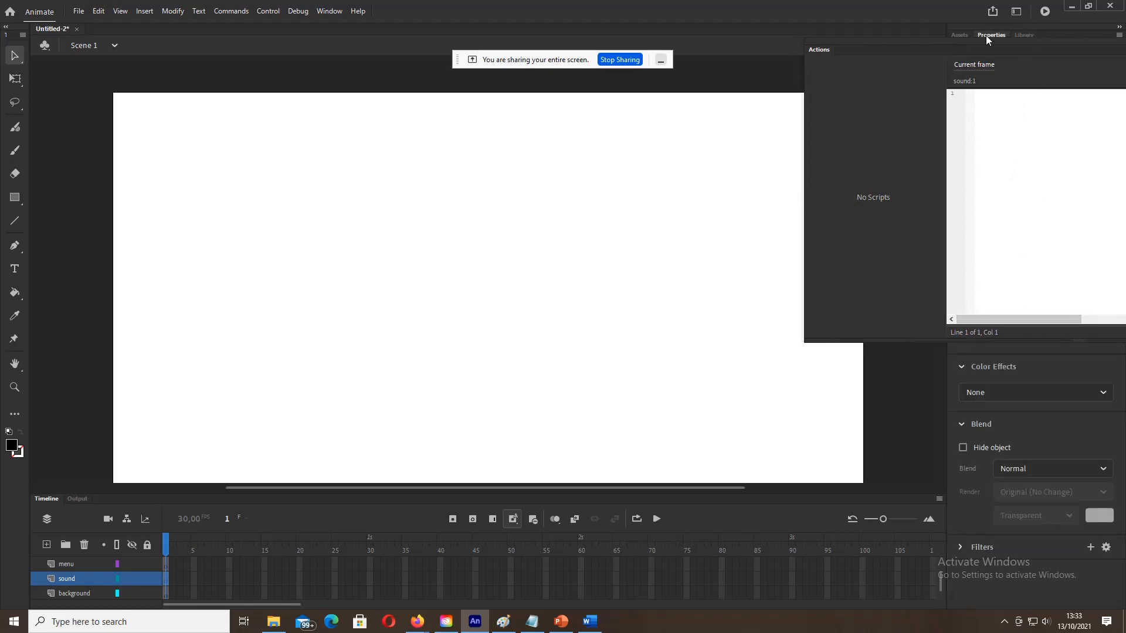
Step: From the Window menu, show the Library and close the Actions panel
{"action": "left_click", "coordinate": [334, 12]}
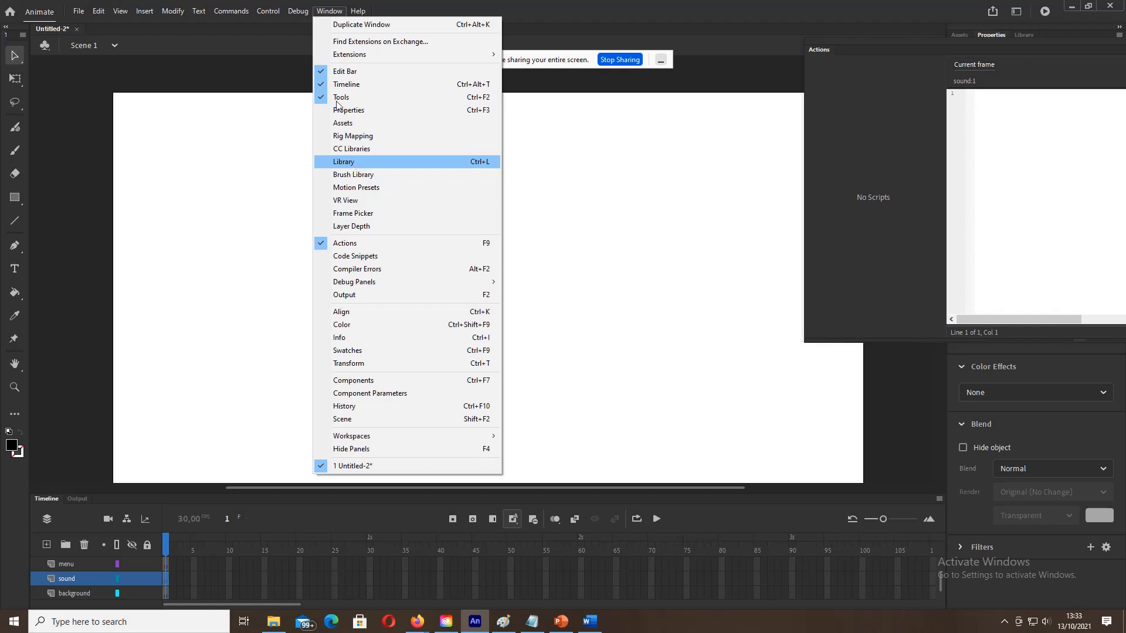
{"action": "left_click", "coordinate": [343, 13]}
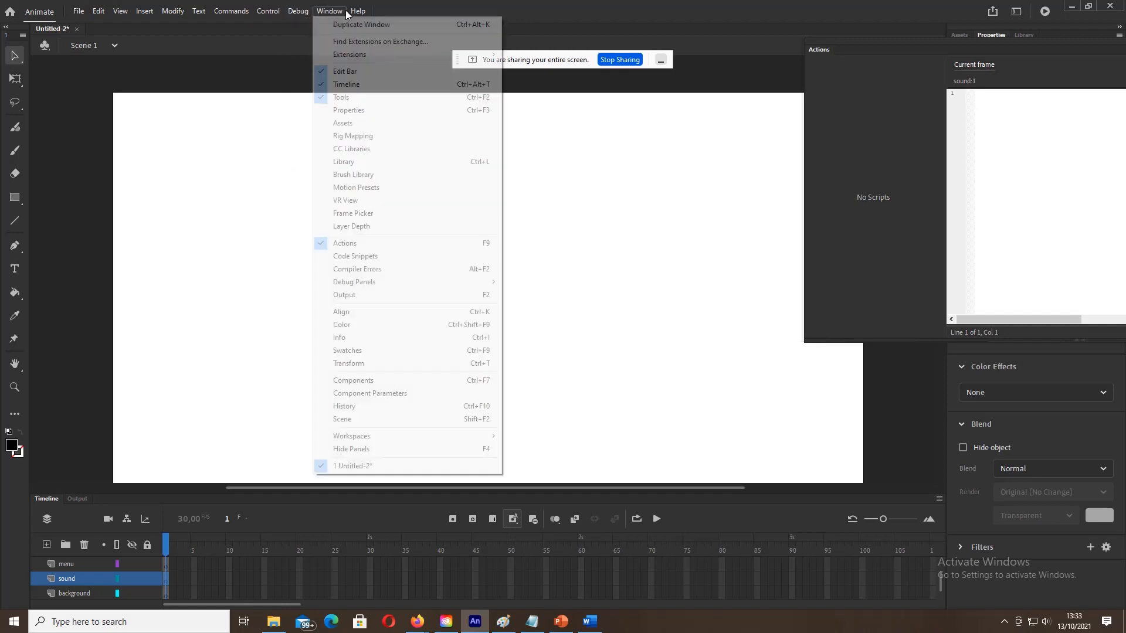
{"action": "left_click", "coordinate": [357, 161]}
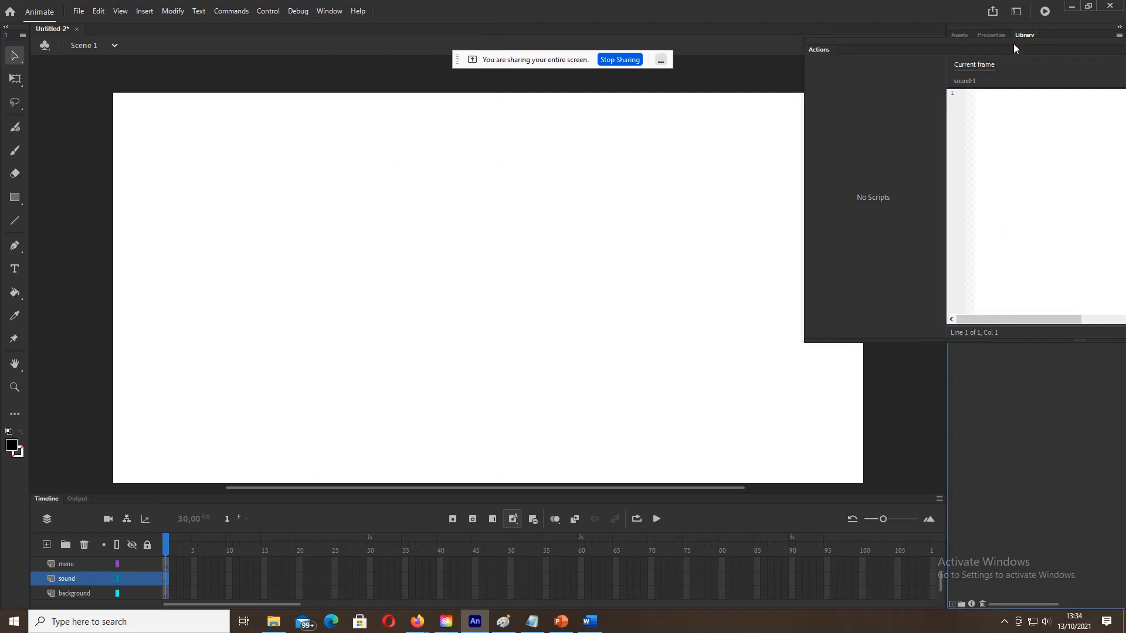
{"action": "left_click", "coordinate": [327, 11]}
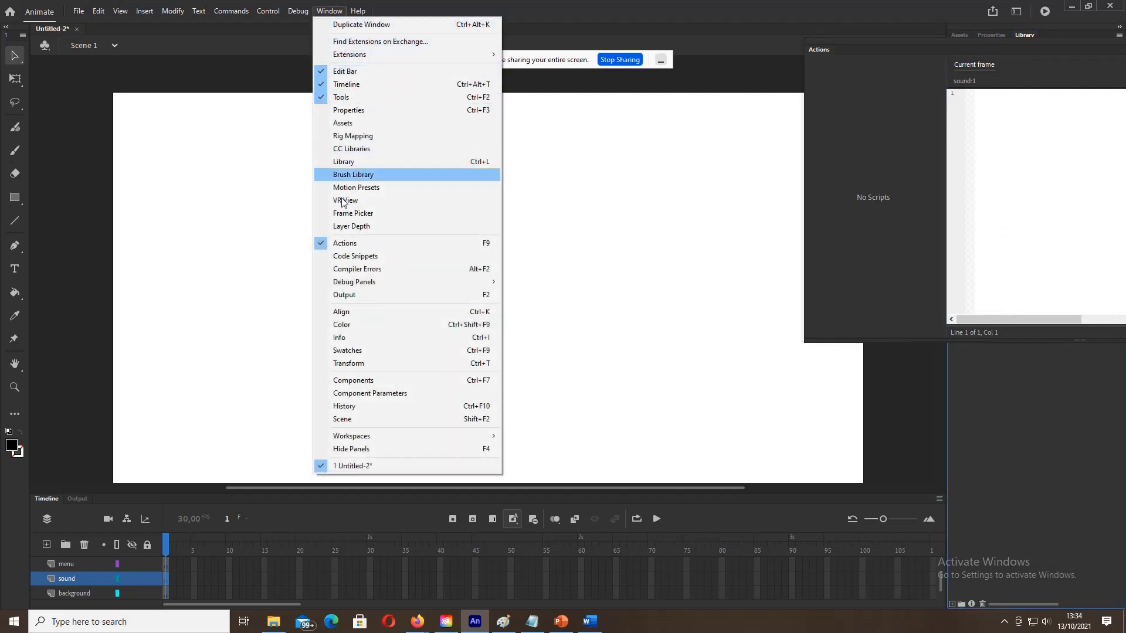
{"action": "left_click", "coordinate": [352, 243]}
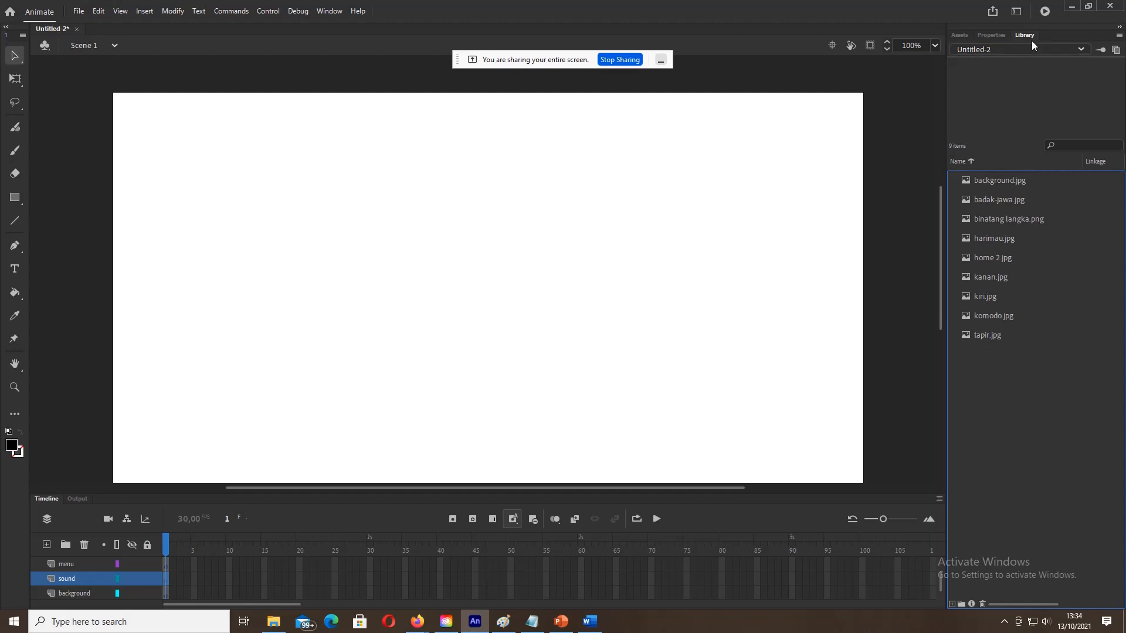
Step: Preview all nine library images, then select frame 1 of the background layer
{"action": "left_click", "coordinate": [994, 182]}
{"action": "left_click", "coordinate": [994, 197]}
{"action": "left_click", "coordinate": [994, 218]}
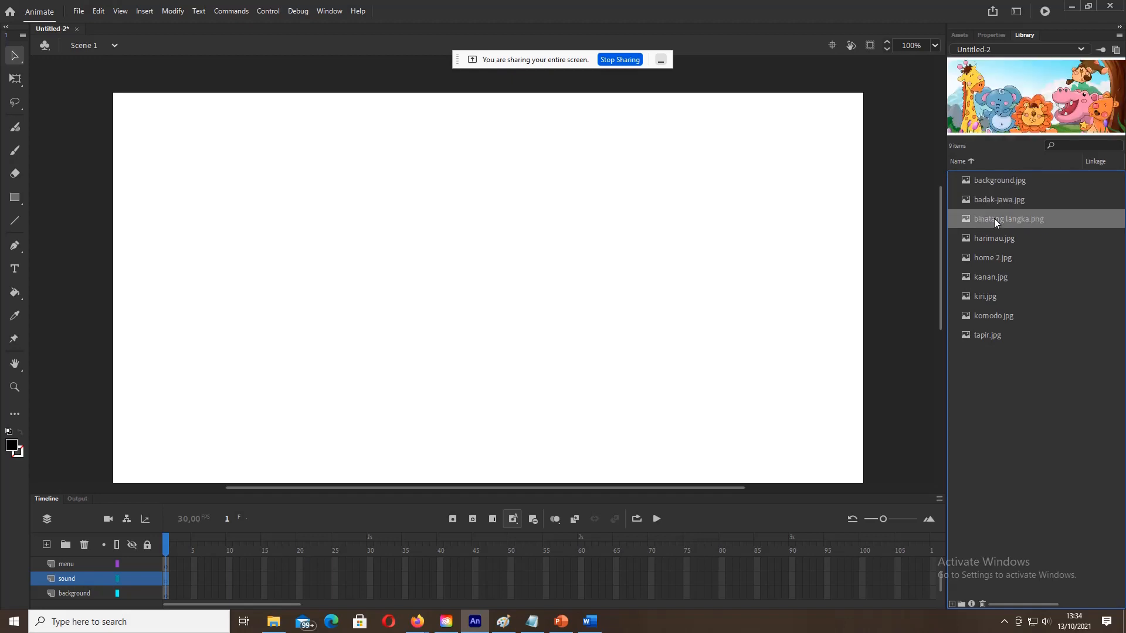
{"action": "left_click", "coordinate": [992, 238]}
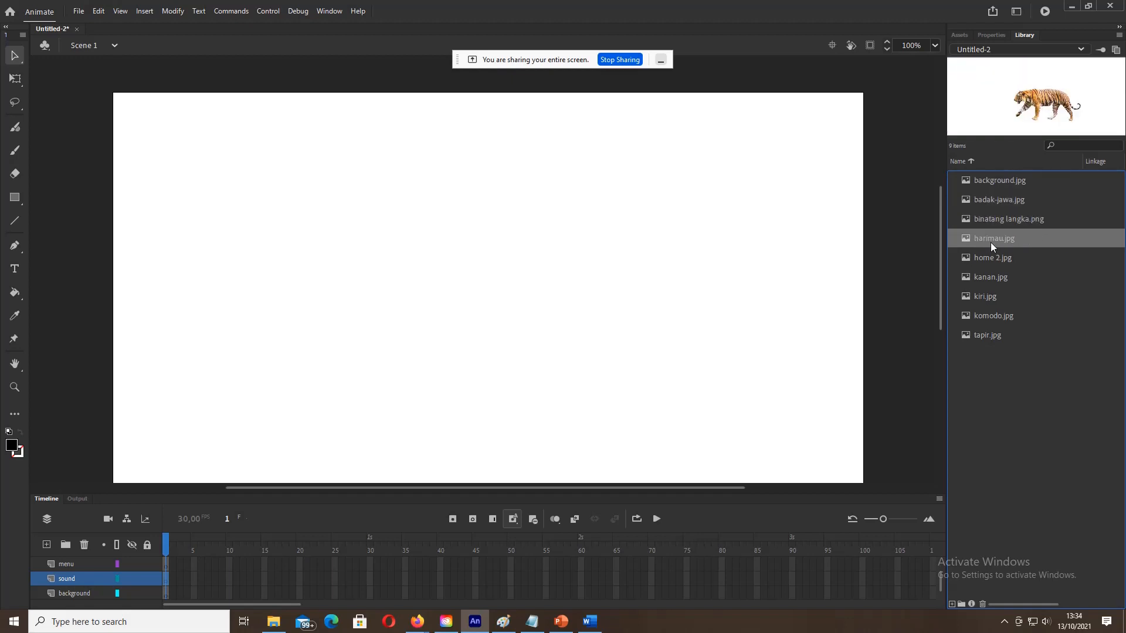
{"action": "left_click", "coordinate": [991, 257]}
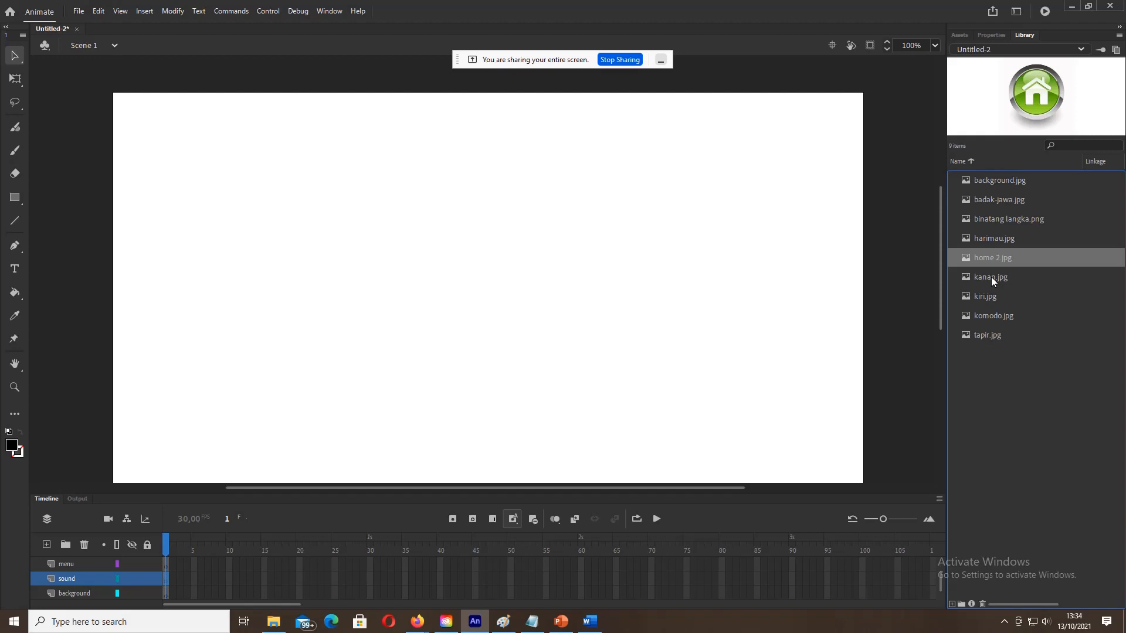
{"action": "left_click", "coordinate": [991, 277]}
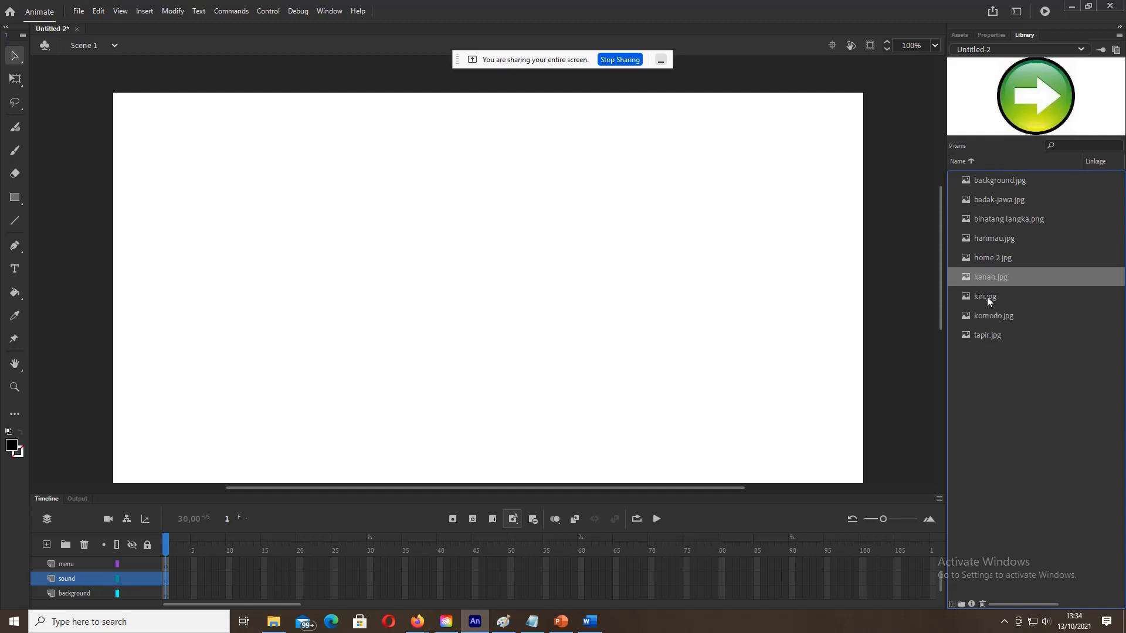
{"action": "left_click", "coordinate": [987, 296]}
{"action": "left_click", "coordinate": [988, 316]}
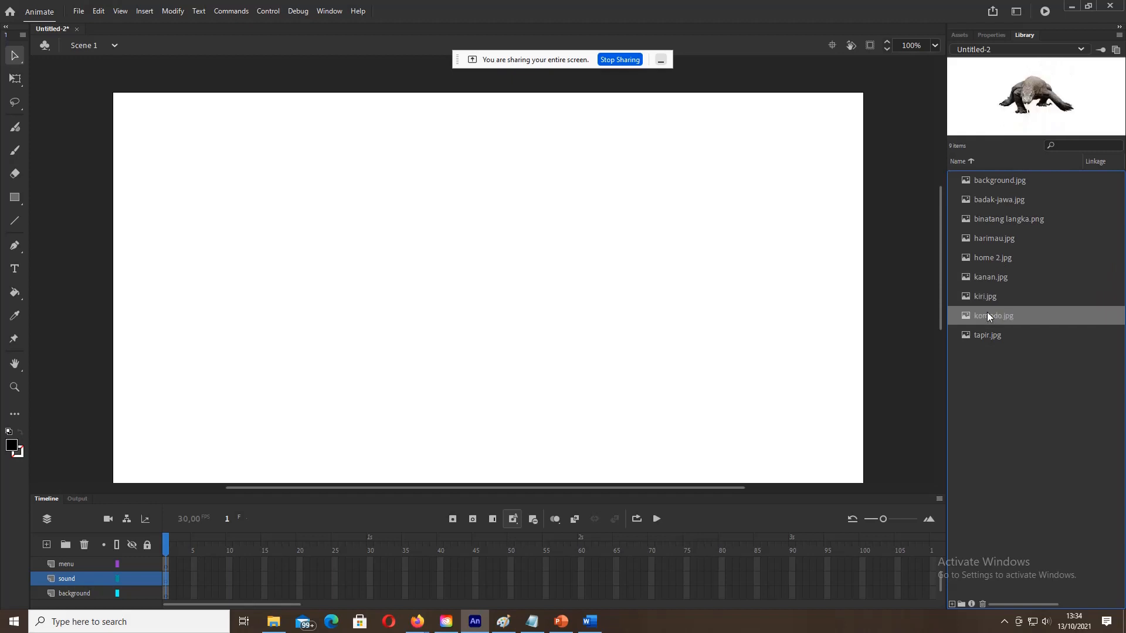
{"action": "left_click", "coordinate": [987, 334]}
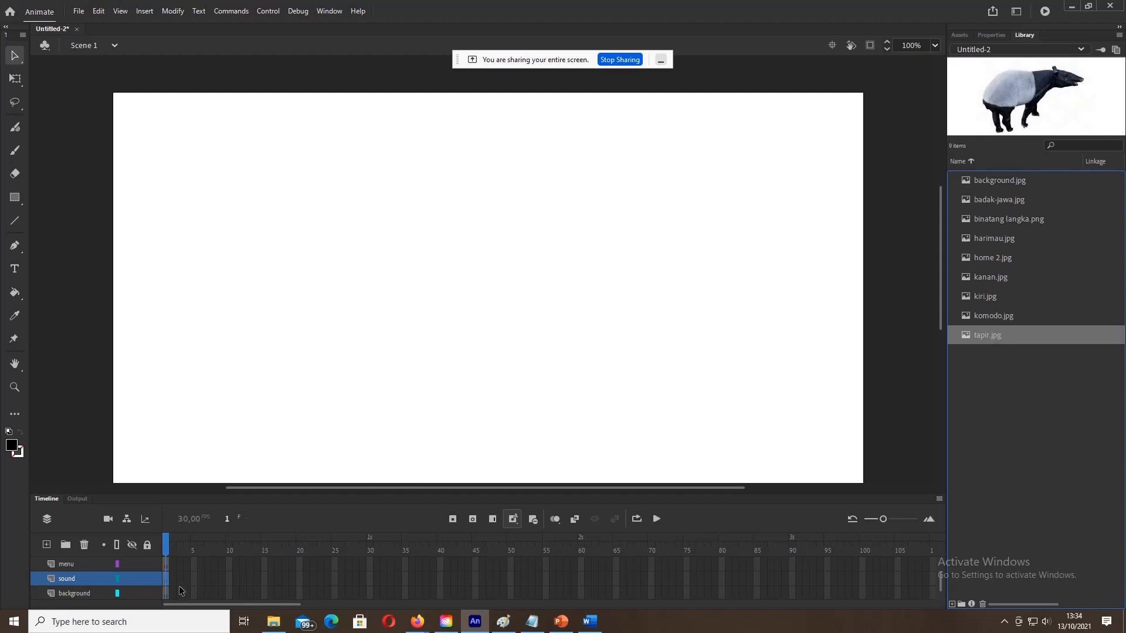
{"action": "left_click", "coordinate": [166, 594]}
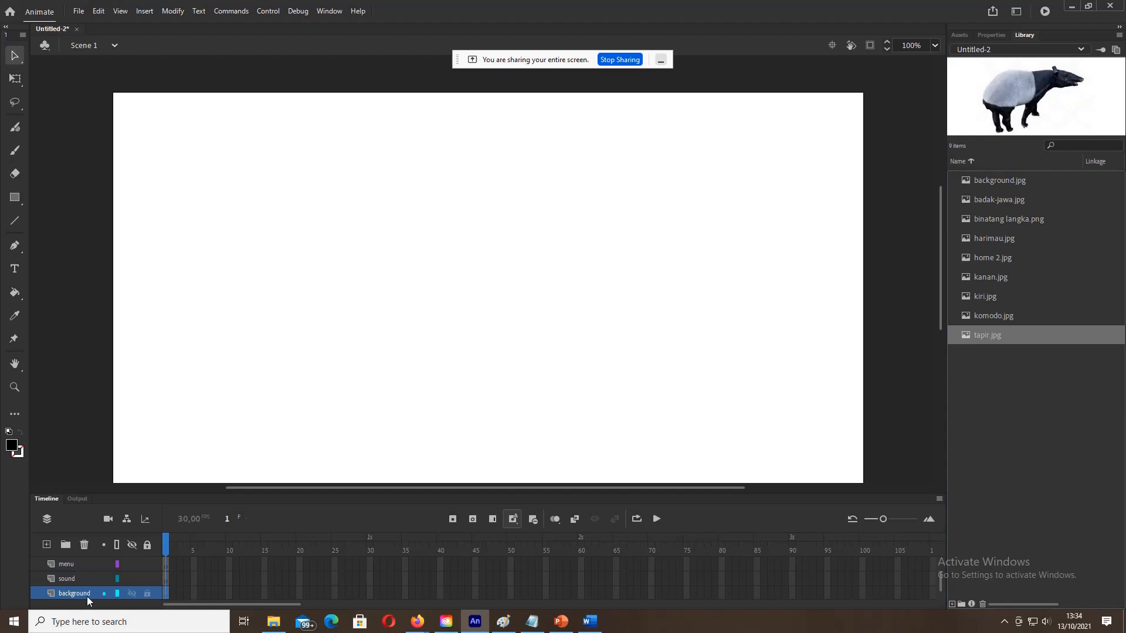
Step: Place background.jpg on frame 1 of the background layer and choose Transform > Scale
{"action": "left_click", "coordinate": [169, 594]}
{"action": "left_click", "coordinate": [167, 596]}
{"action": "left_click", "coordinate": [990, 179]}
{"action": "left_click_drag", "start_coordinate": [997, 179], "coordinate": [476, 275]}
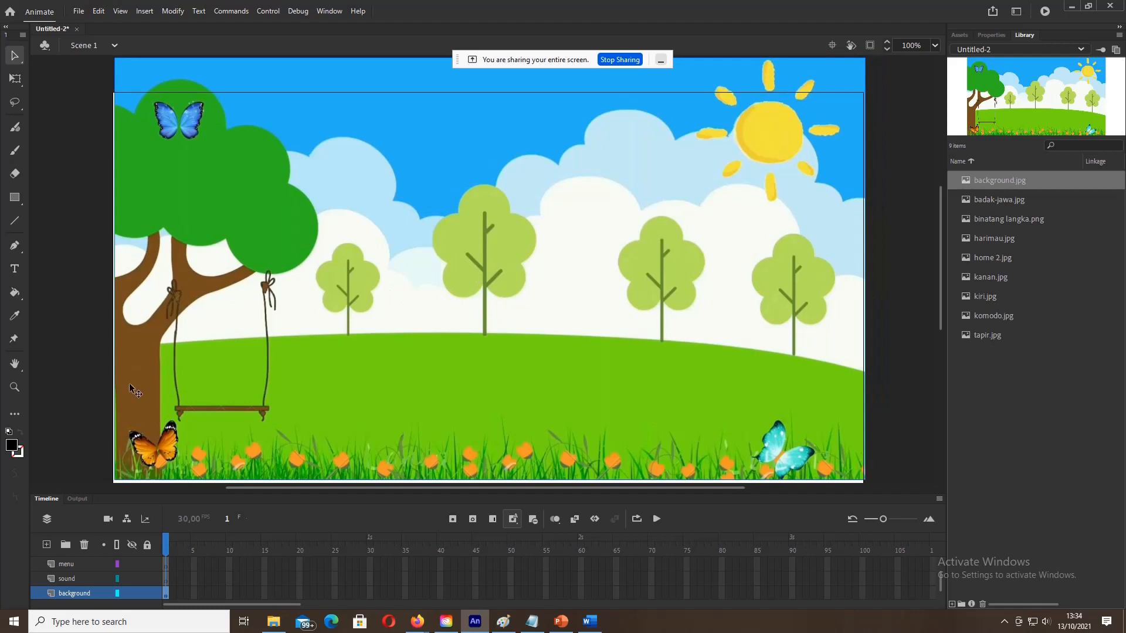
{"action": "right_click", "coordinate": [170, 312]}
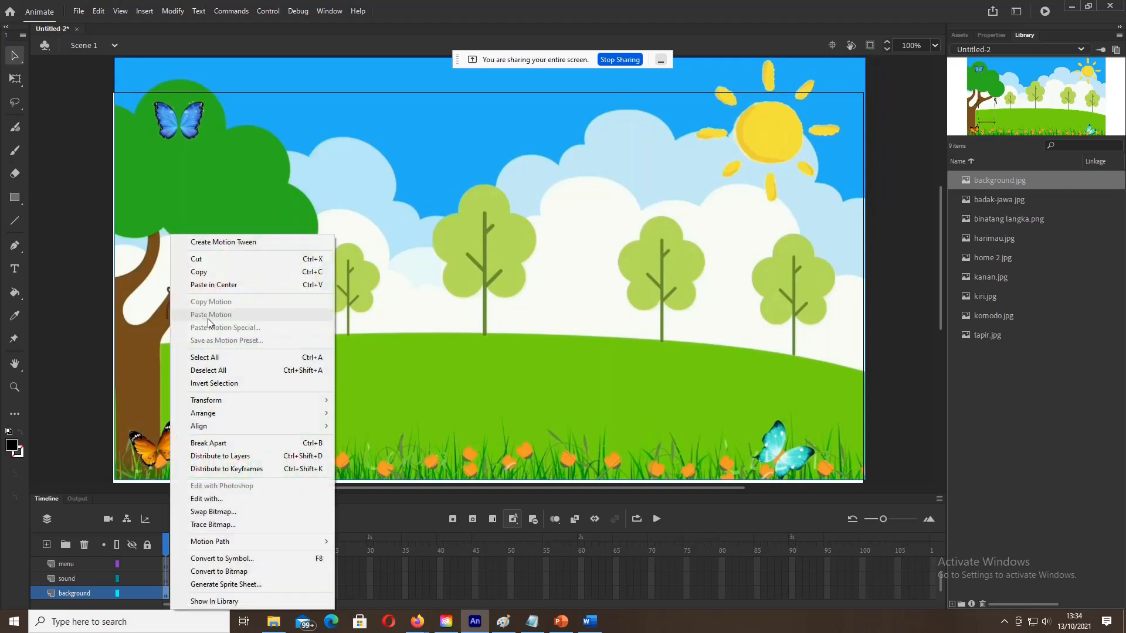
{"action": "mouse_move", "coordinate": [244, 410]}
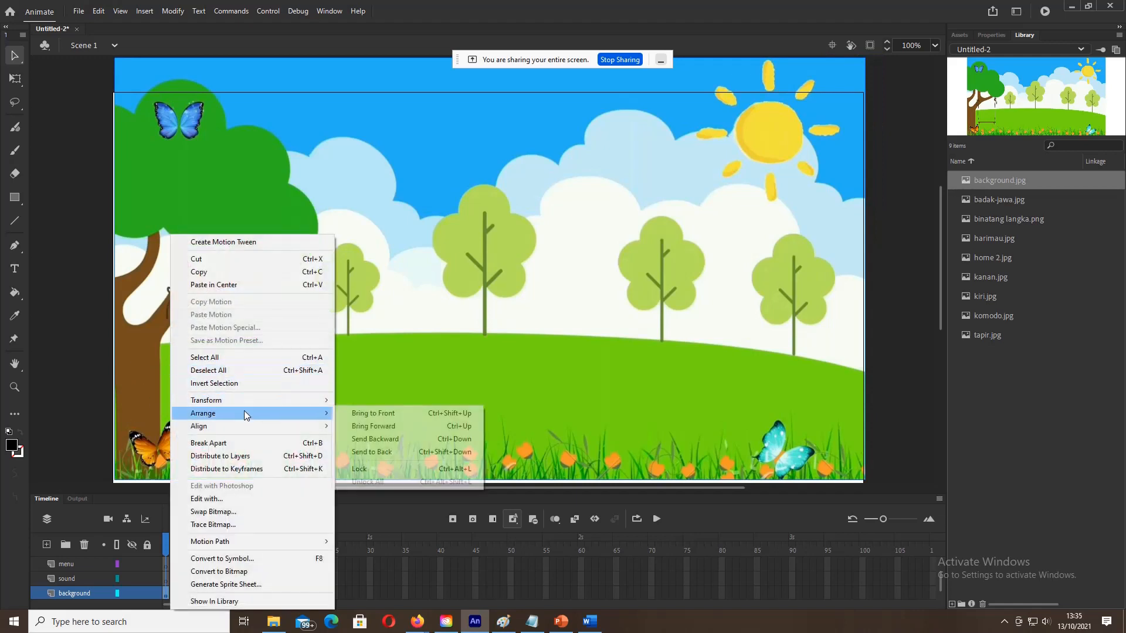
{"action": "mouse_move", "coordinate": [283, 400]}
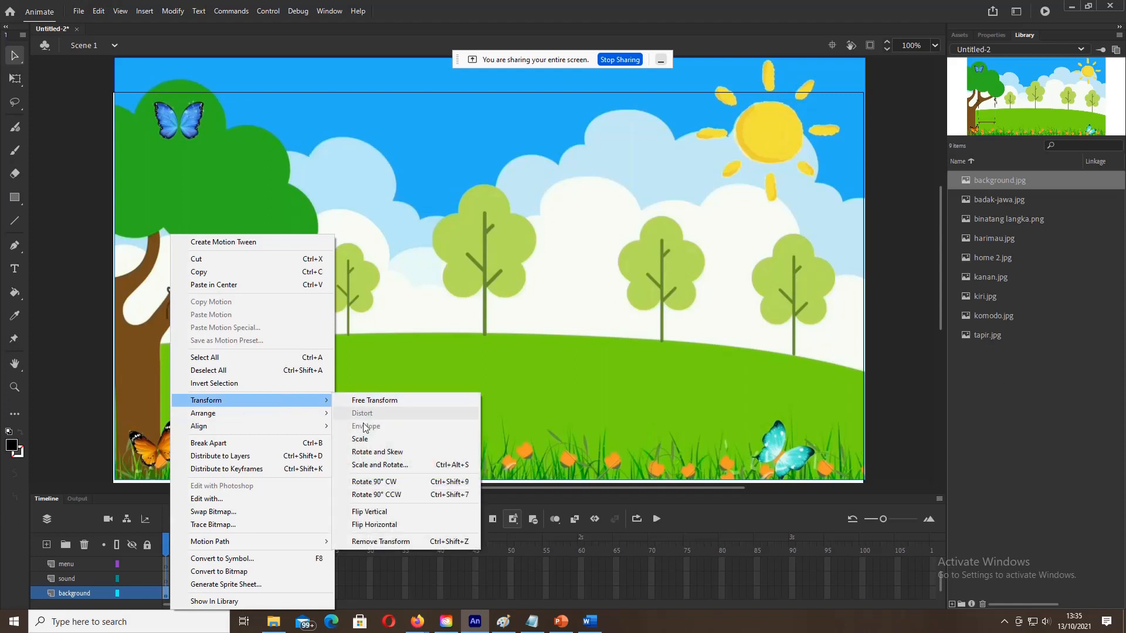
{"action": "left_click", "coordinate": [374, 442]}
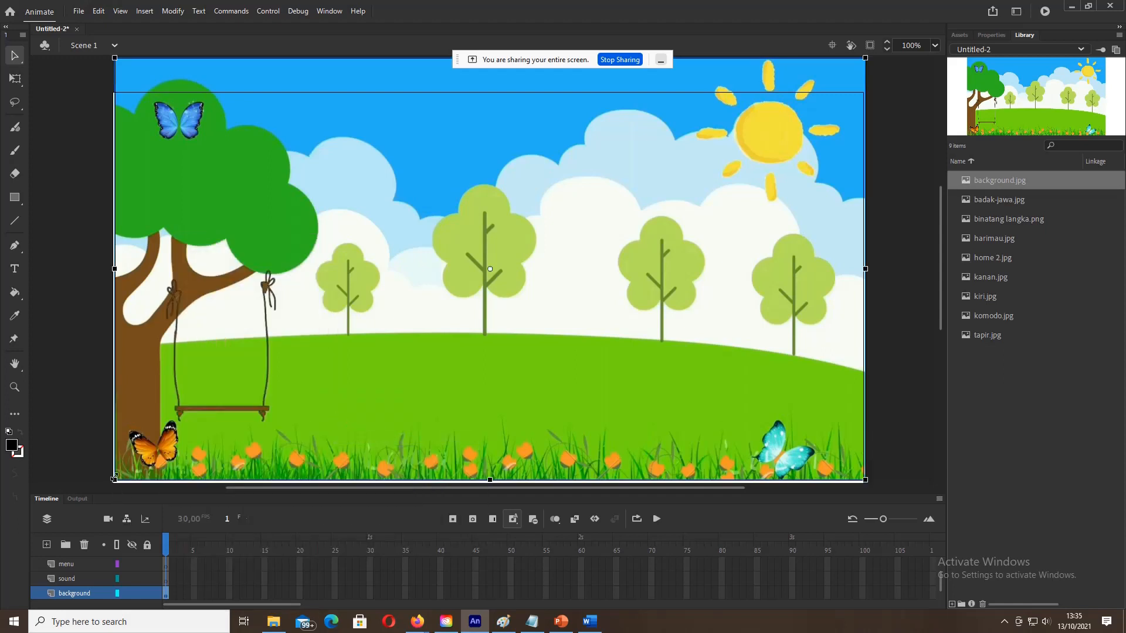
Step: Scale the background image so it covers the stage out to the right edge
{"action": "left_click_drag", "start_coordinate": [114, 480], "coordinate": [216, 417]}
{"action": "left_click_drag", "start_coordinate": [250, 294], "coordinate": [148, 270]}
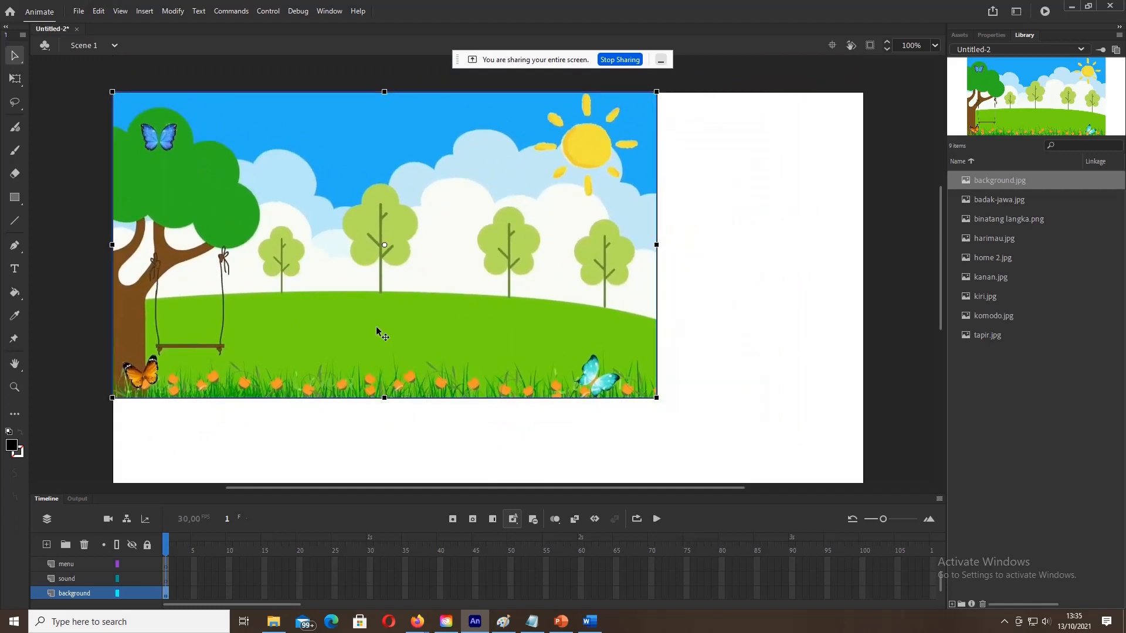
{"action": "left_click_drag", "start_coordinate": [658, 399], "coordinate": [743, 420]}
{"action": "left_click_drag", "start_coordinate": [485, 259], "coordinate": [527, 283]}
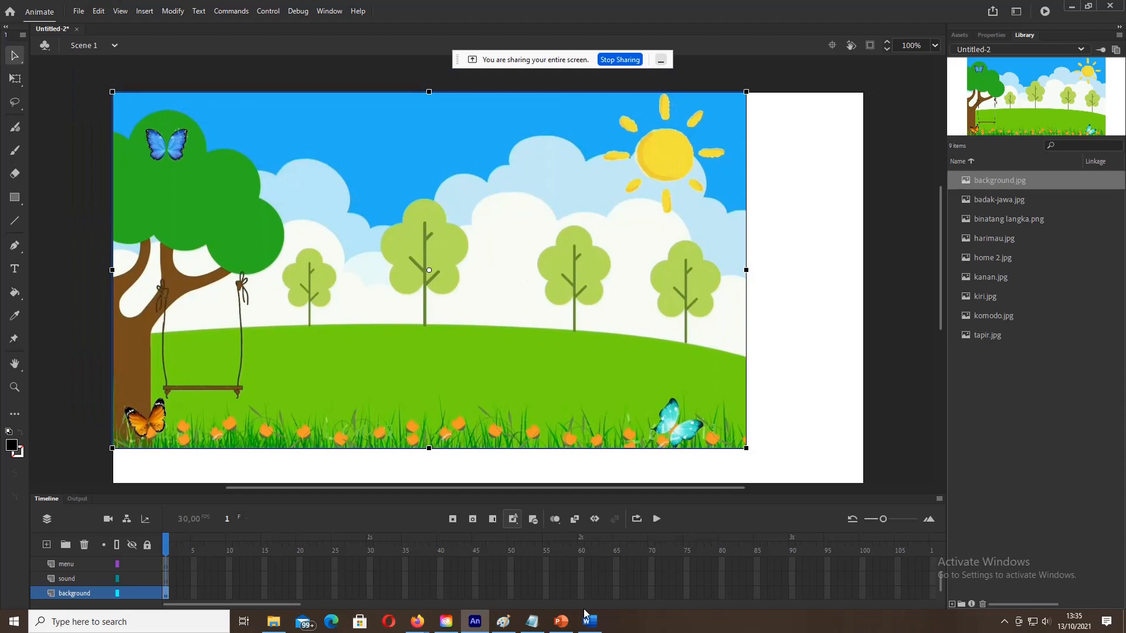
{"action": "mouse_move", "coordinate": [568, 626]}
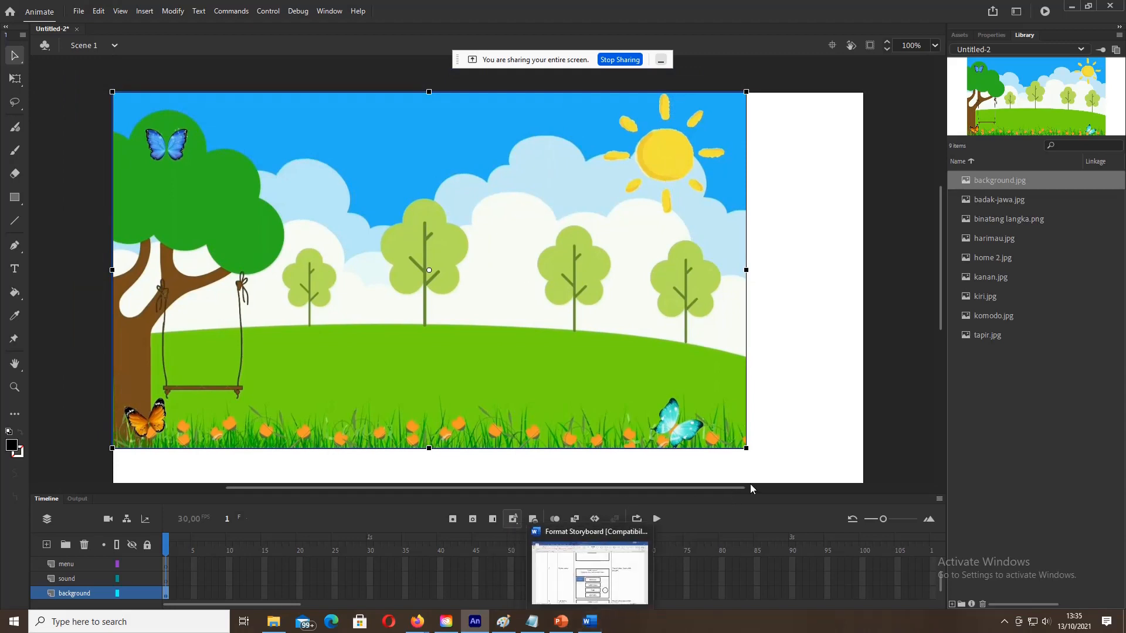
{"action": "left_click_drag", "start_coordinate": [746, 448], "coordinate": [774, 465]}
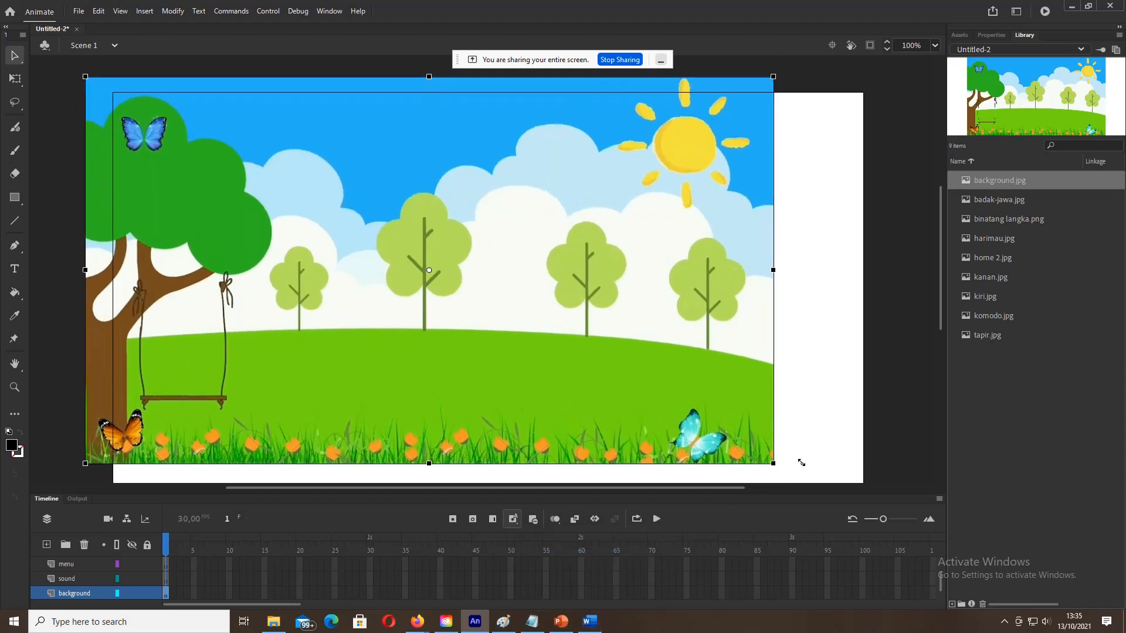
{"action": "left_click_drag", "start_coordinate": [557, 315], "coordinate": [586, 334]}
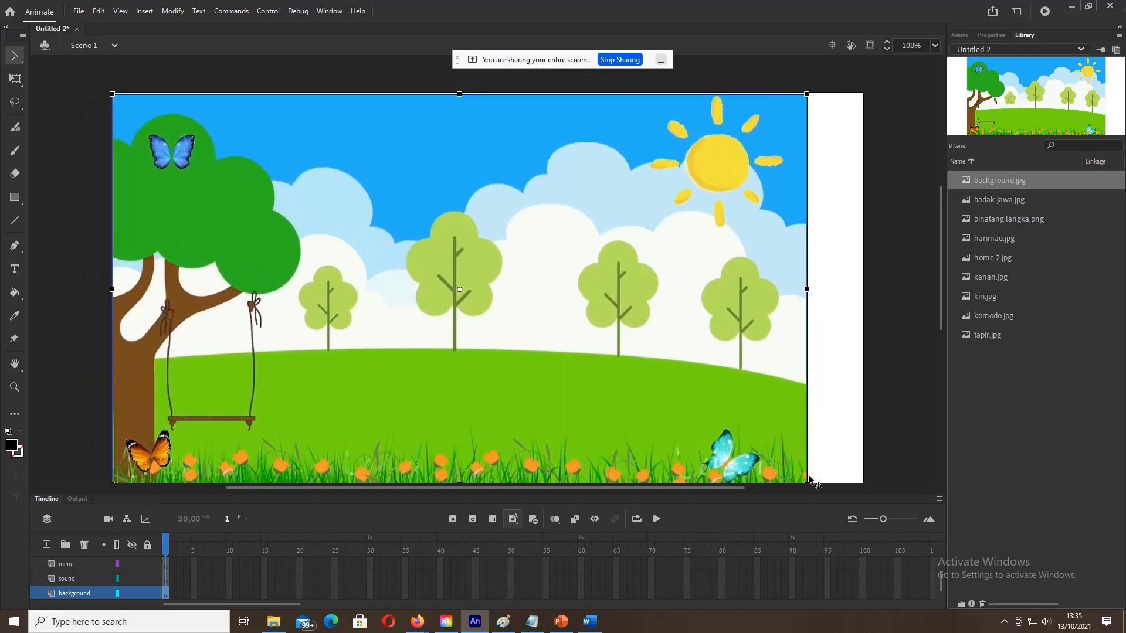
{"action": "left_click_drag", "start_coordinate": [806, 288], "coordinate": [837, 290]}
{"action": "left_click_drag", "start_coordinate": [743, 302], "coordinate": [765, 298]}
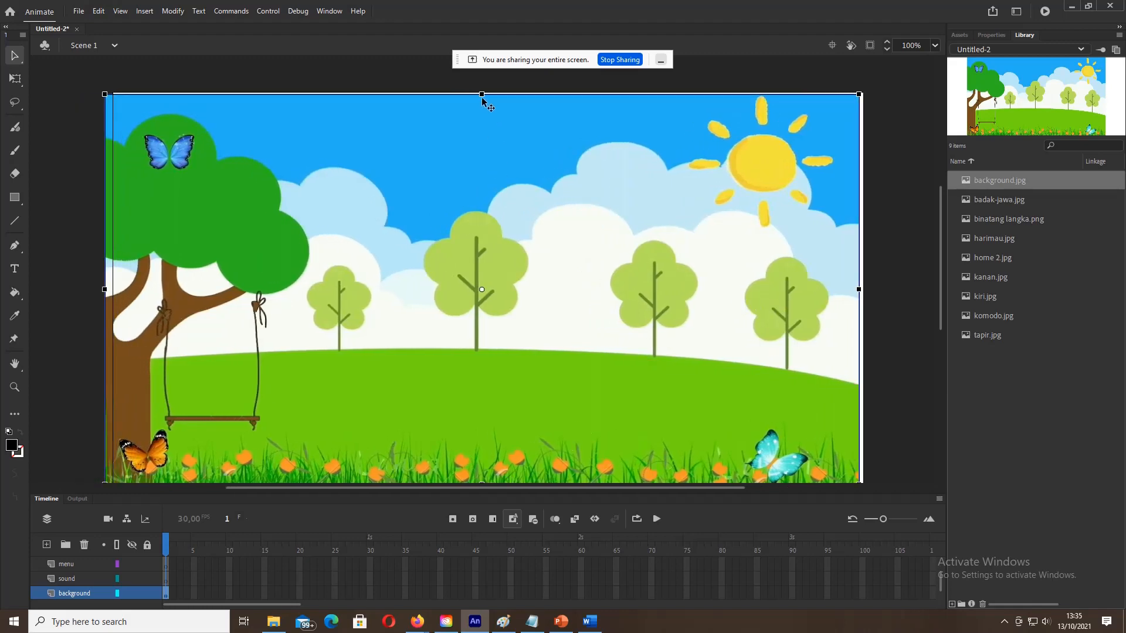
Step: Squash the background into a banner across the top of the stage, then deselect it
{"action": "left_click_drag", "start_coordinate": [482, 94], "coordinate": [482, 201]}
{"action": "left_click_drag", "start_coordinate": [518, 284], "coordinate": [522, 165]}
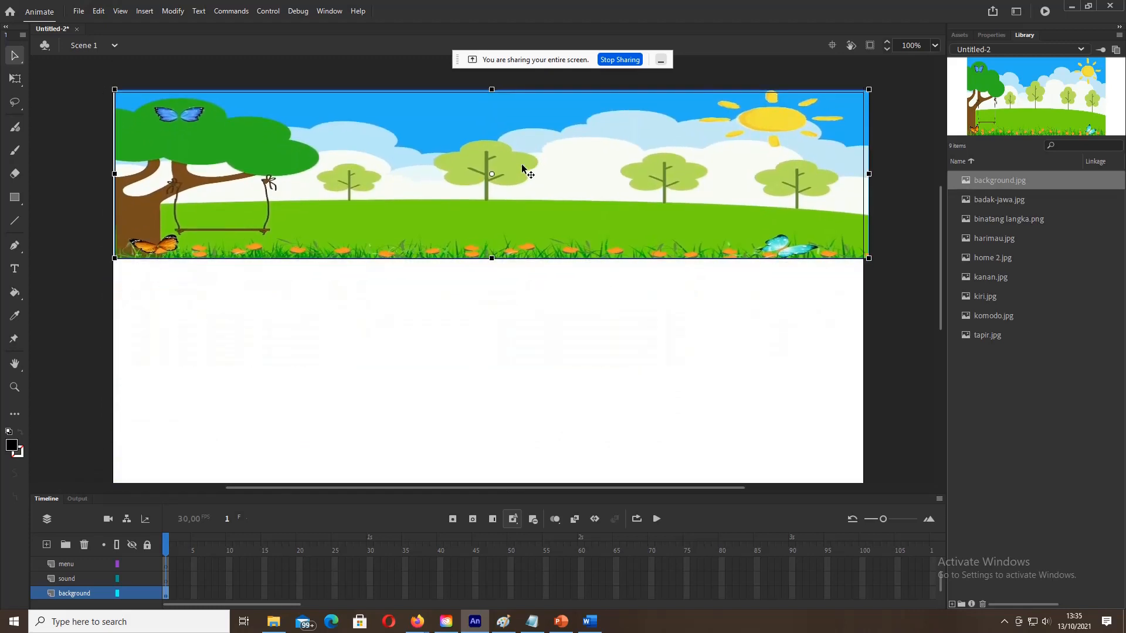
{"action": "key", "text": "Left"}
{"action": "key", "text": "Left"}
{"action": "key", "text": "Left"}
{"action": "key", "text": "Left"}
{"action": "key", "text": "Left"}
{"action": "key", "text": "Left"}
{"action": "key", "text": "Left"}
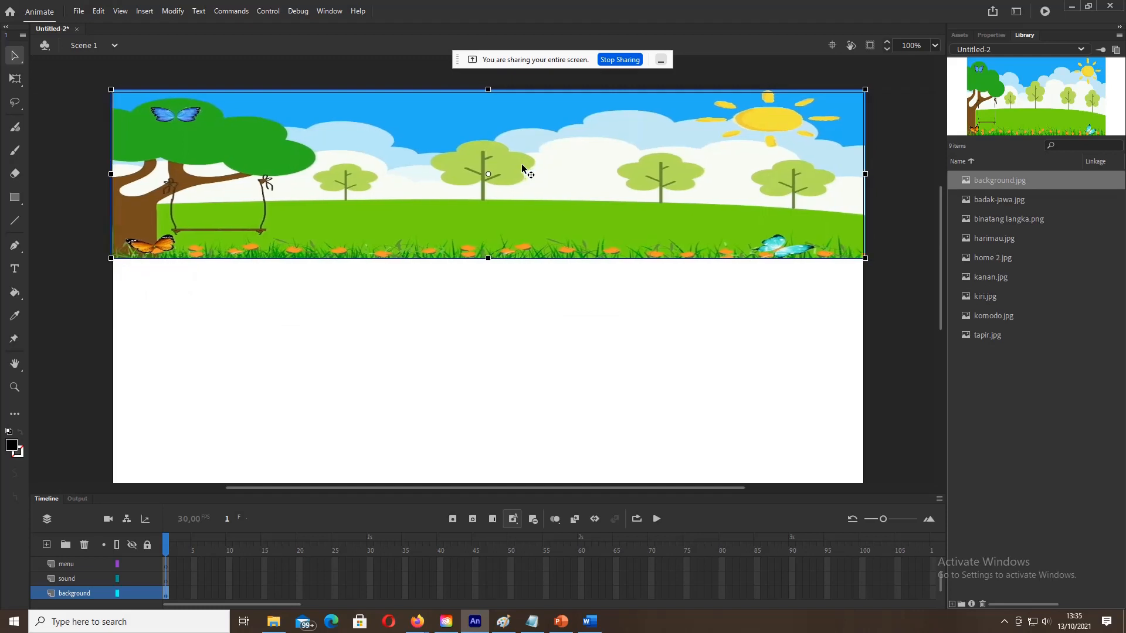
{"action": "left_click_drag", "start_coordinate": [488, 259], "coordinate": [484, 208]}
{"action": "left_click_drag", "start_coordinate": [483, 209], "coordinate": [482, 253]}
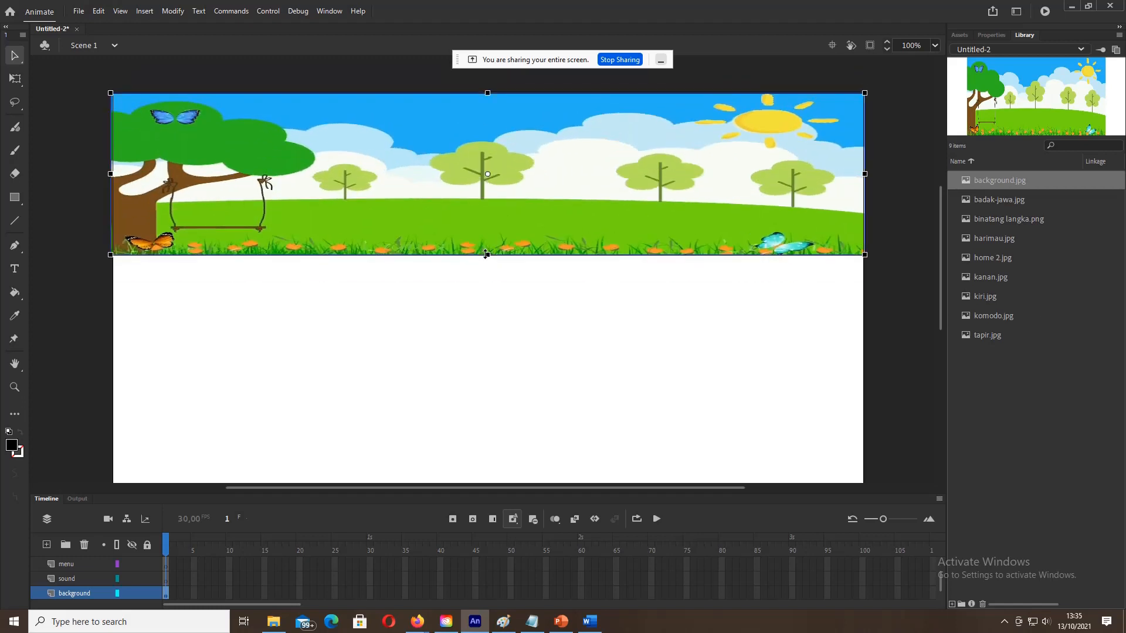
{"action": "left_click", "coordinate": [862, 285]}
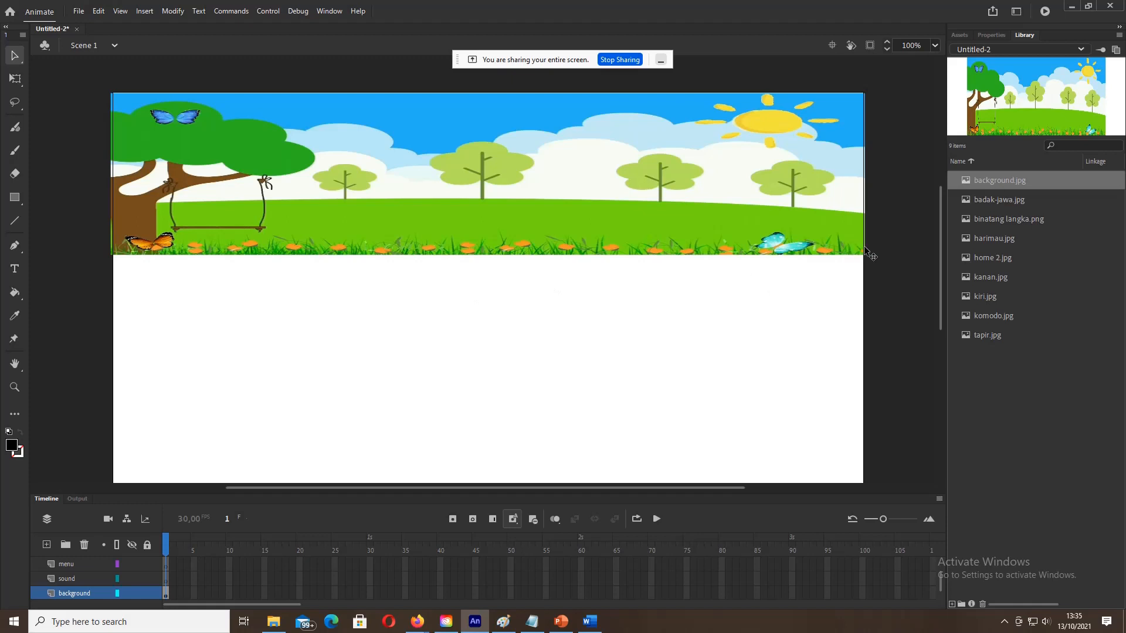
{"action": "left_click", "coordinate": [993, 203]}
Step: Place binatang langka.png below the landscape strip and stretch it to the full stage width
{"action": "left_click", "coordinate": [991, 223]}
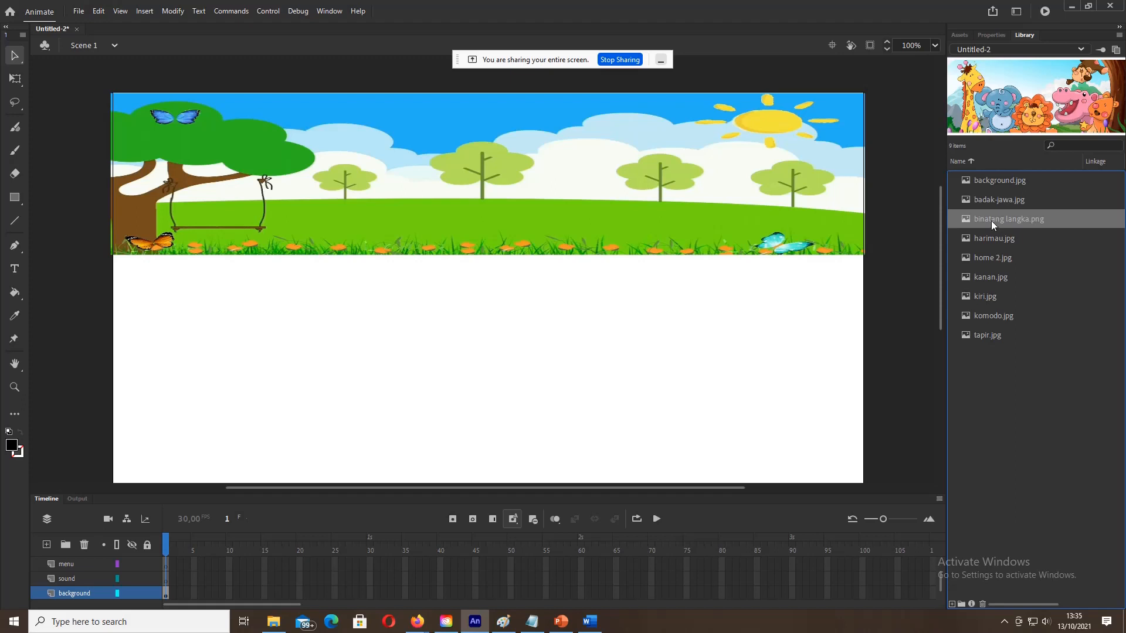
{"action": "left_click_drag", "start_coordinate": [992, 220], "coordinate": [398, 303]}
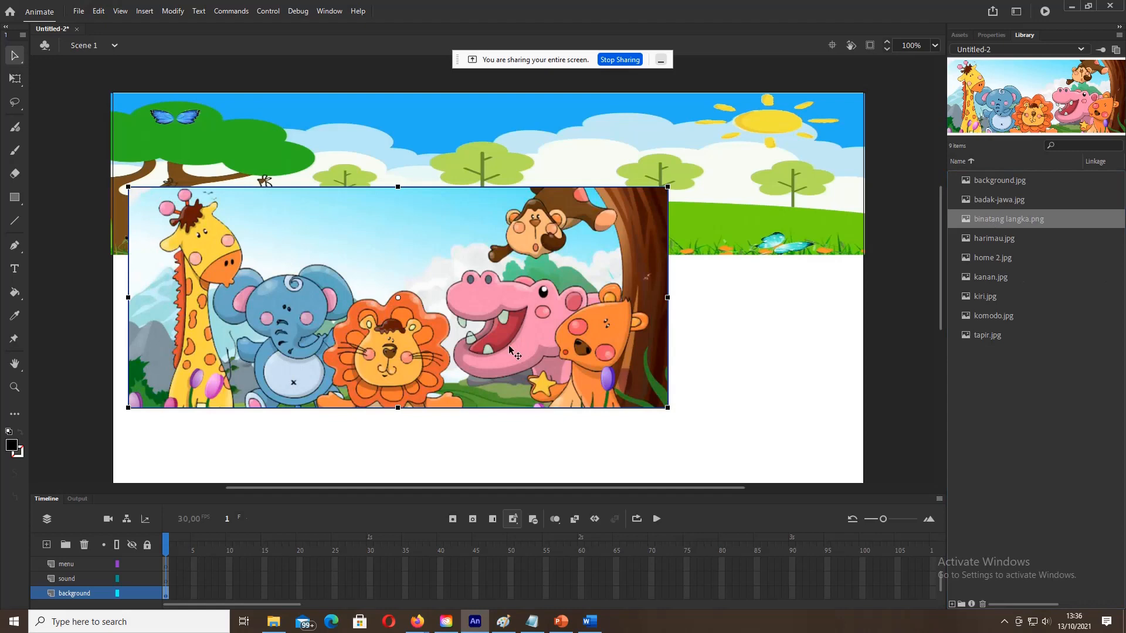
{"action": "left_click_drag", "start_coordinate": [490, 344], "coordinate": [471, 410]}
{"action": "left_click_drag", "start_coordinate": [652, 368], "coordinate": [761, 366]}
{"action": "left_click_drag", "start_coordinate": [628, 390], "coordinate": [636, 390]}
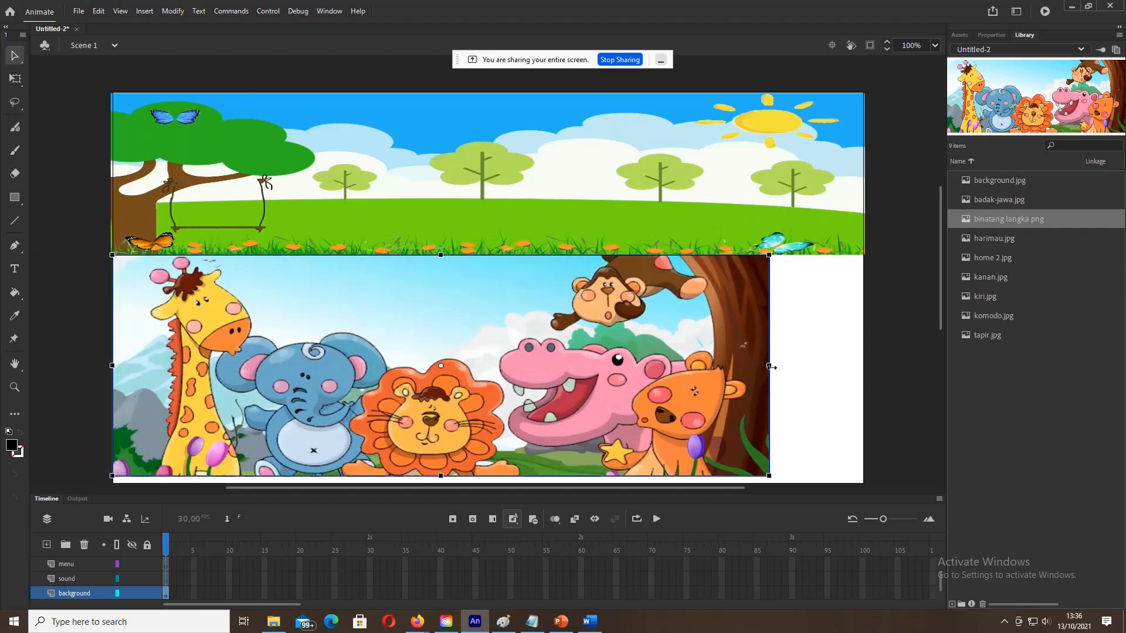
{"action": "left_click_drag", "start_coordinate": [772, 368], "coordinate": [792, 367]}
{"action": "left_click_drag", "start_coordinate": [668, 372], "coordinate": [690, 372]}
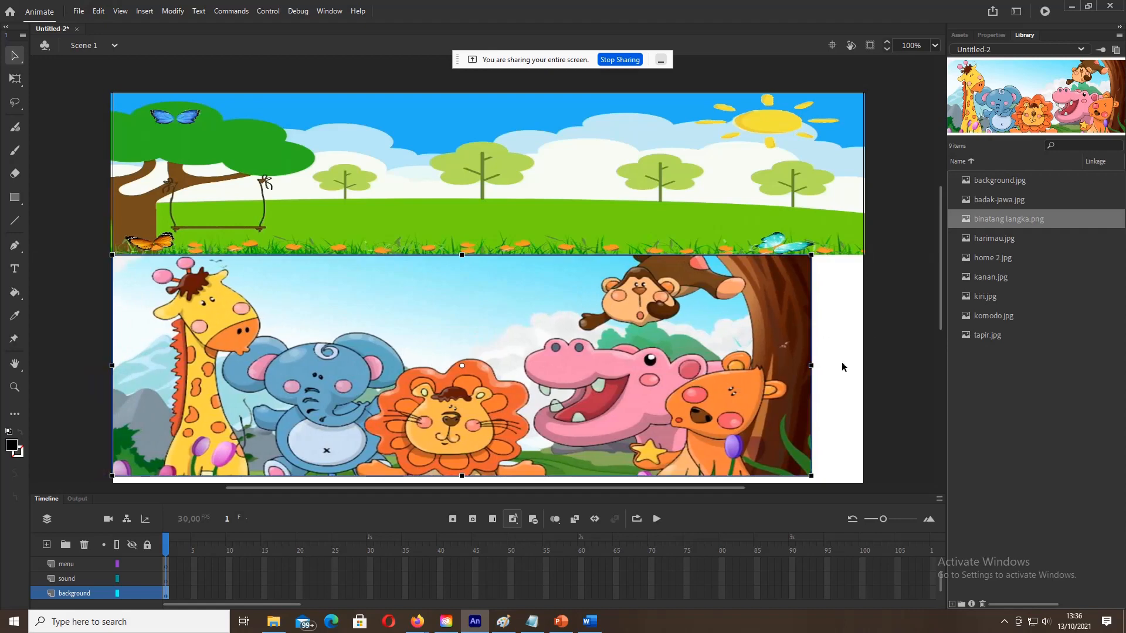
{"action": "left_click_drag", "start_coordinate": [811, 366], "coordinate": [840, 376]}
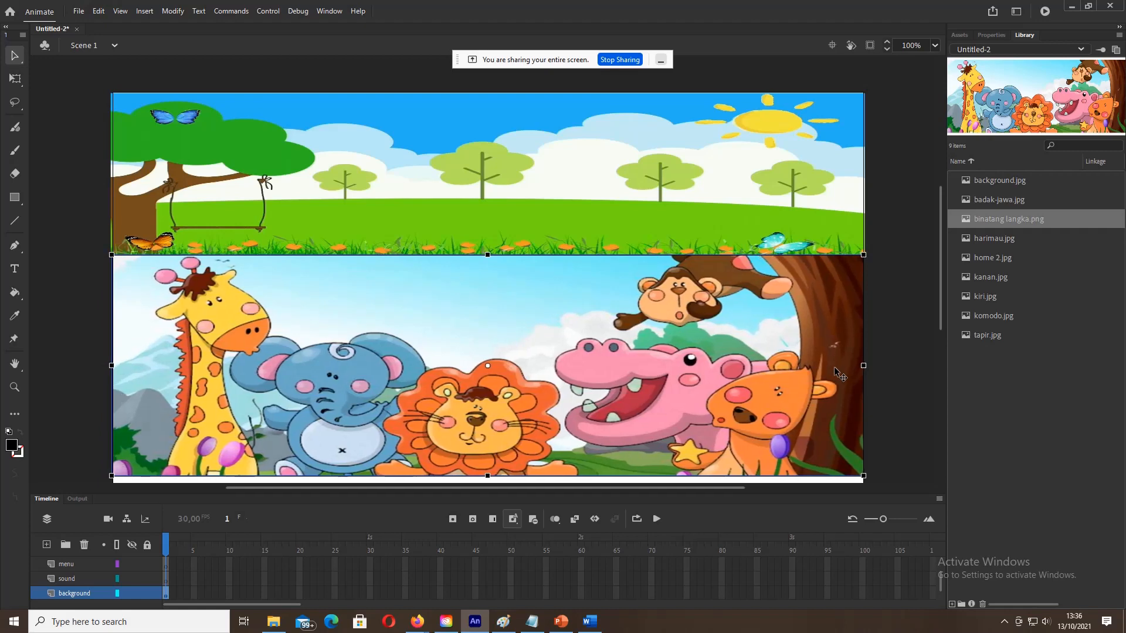
{"action": "left_click", "coordinate": [81, 283]}
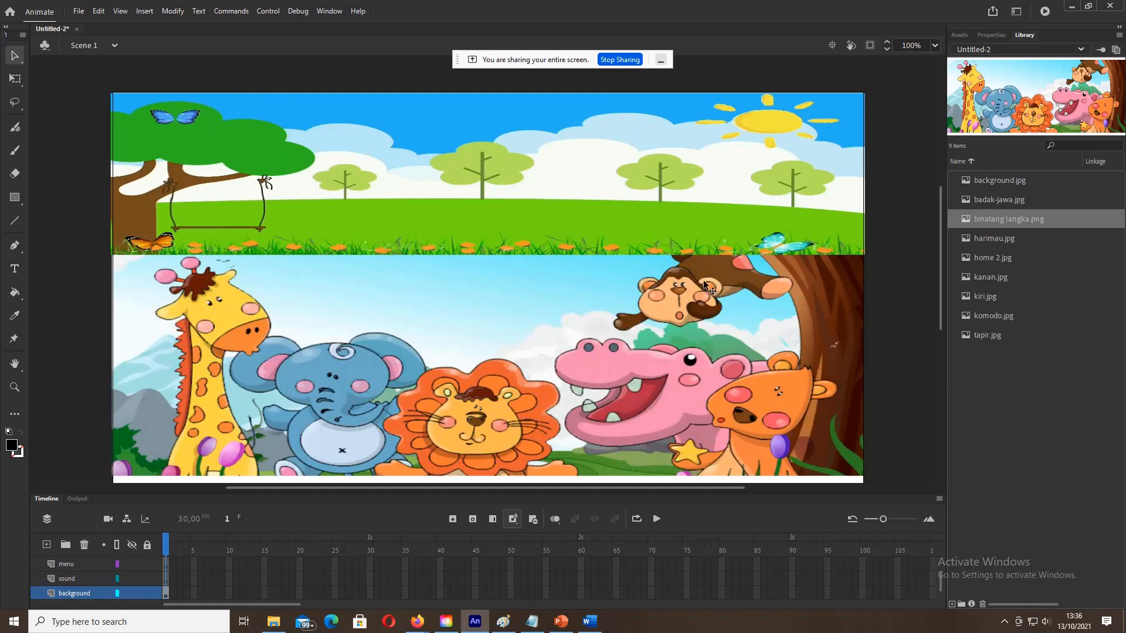
Step: Preview the library images from harimau.jpg to komodo.jpg and back up to badak-jawa.jpg
{"action": "left_click", "coordinate": [990, 238]}
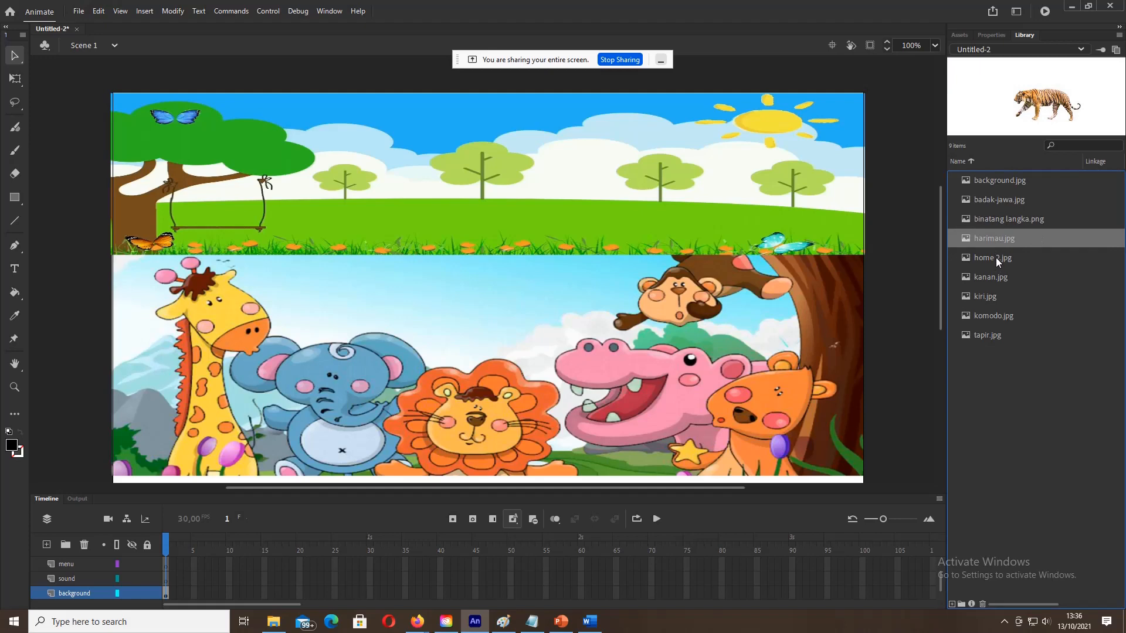
{"action": "left_click", "coordinate": [995, 257]}
{"action": "left_click", "coordinate": [988, 278]}
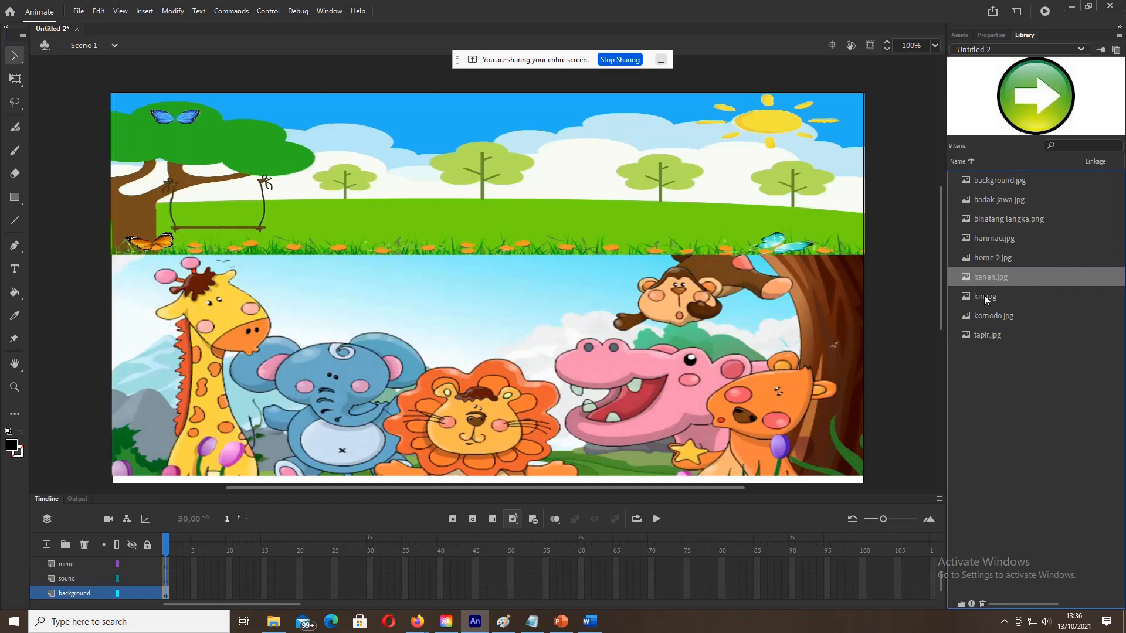
{"action": "left_click", "coordinate": [984, 298]}
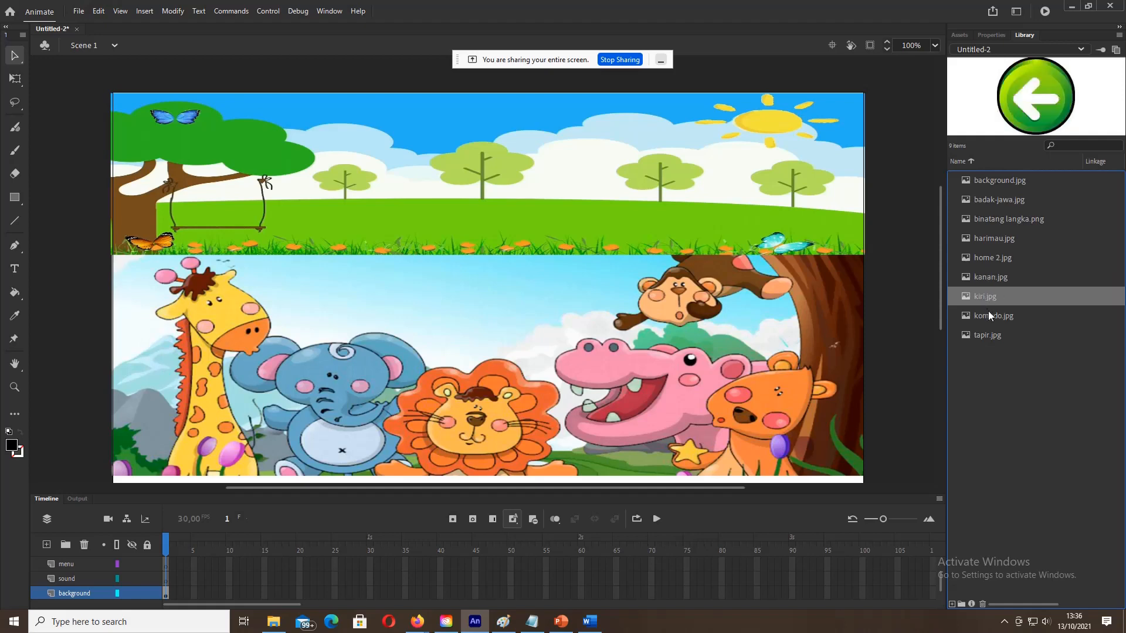
{"action": "left_click", "coordinate": [992, 318]}
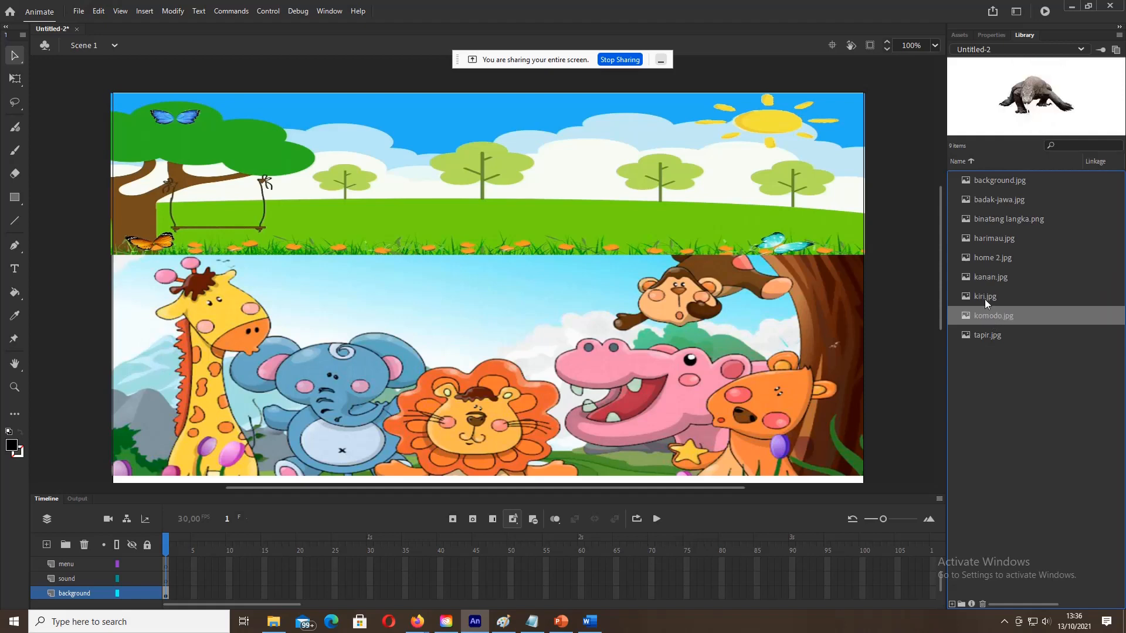
{"action": "left_click", "coordinate": [984, 298]}
{"action": "left_click", "coordinate": [986, 274]}
{"action": "left_click", "coordinate": [987, 258]}
{"action": "left_click", "coordinate": [987, 240]}
{"action": "left_click", "coordinate": [990, 220]}
{"action": "left_click", "coordinate": [985, 200]}
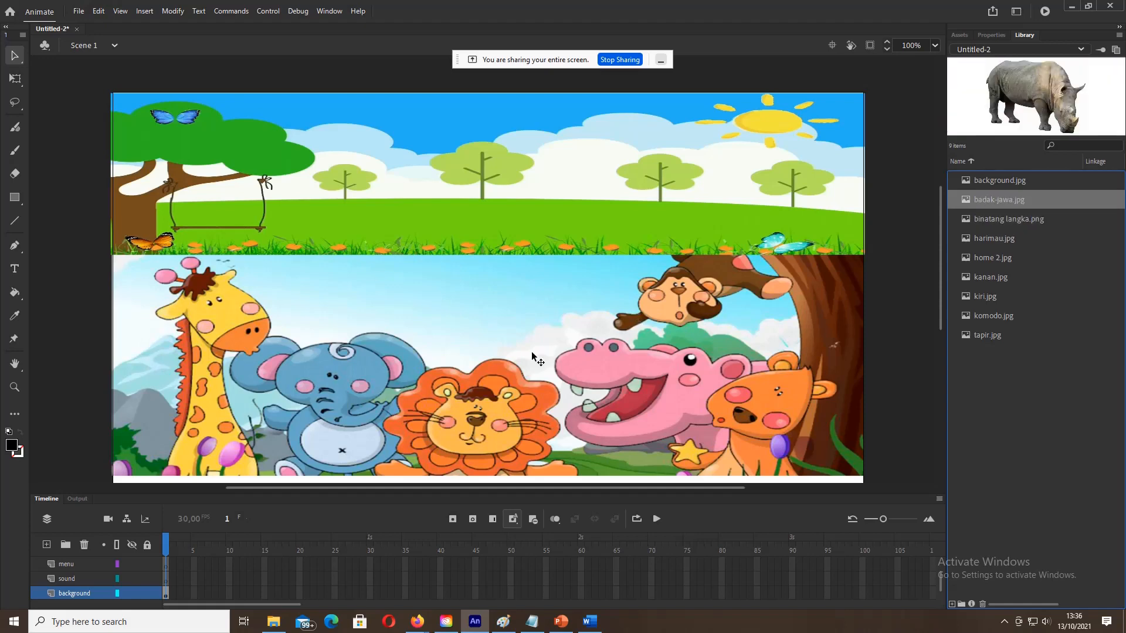
Step: Stretch the animals picture down to the stage bottom and nudge it one pixel lower
{"action": "left_click", "coordinate": [443, 436]}
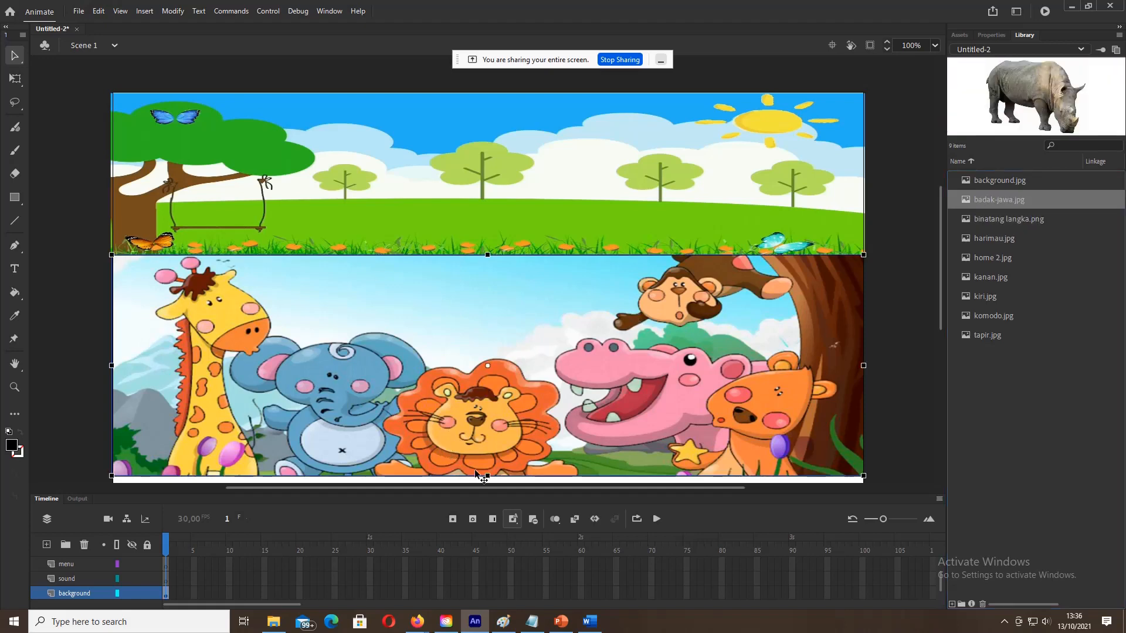
{"action": "left_click_drag", "start_coordinate": [489, 477], "coordinate": [492, 475]}
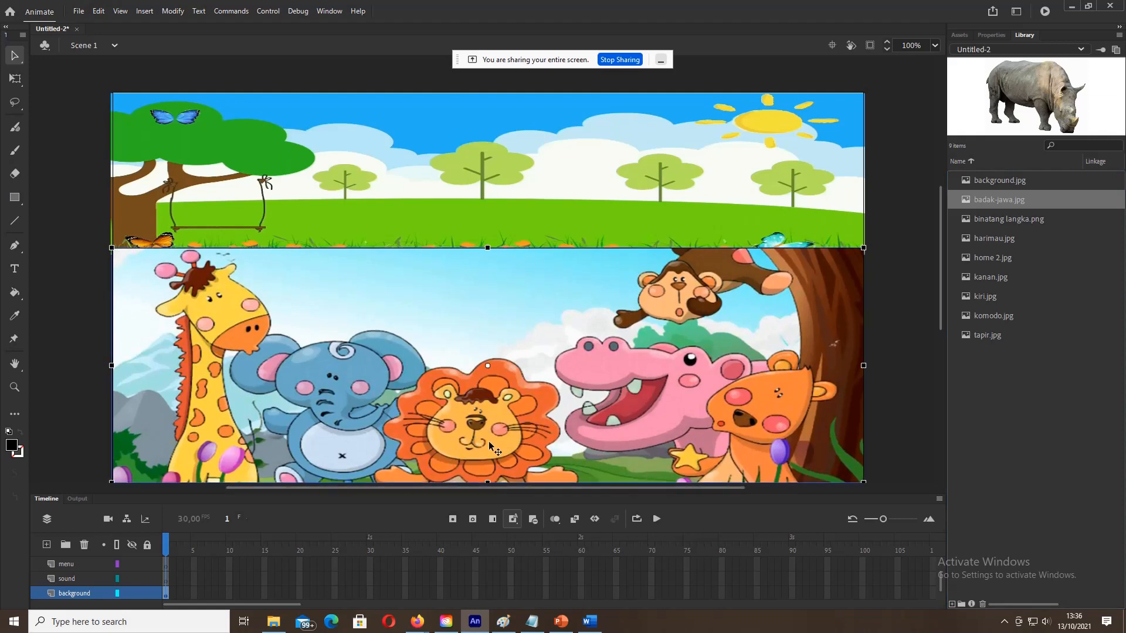
{"action": "key", "text": "Down"}
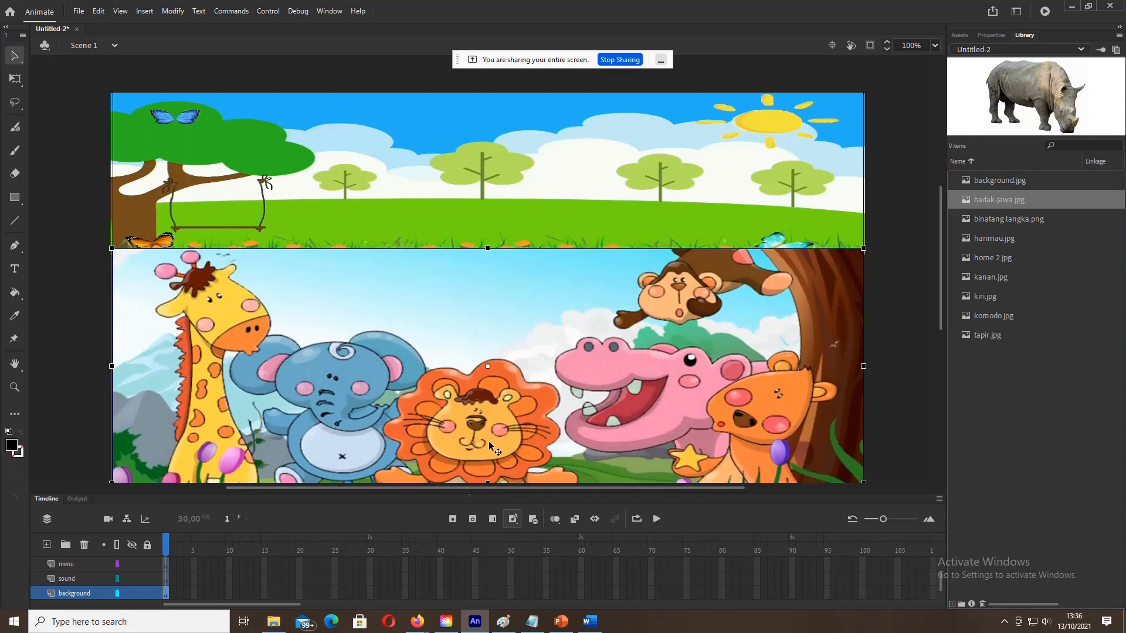
Step: Rename the middle 'menu' layer to 'tombol'
{"action": "left_click", "coordinate": [165, 580]}
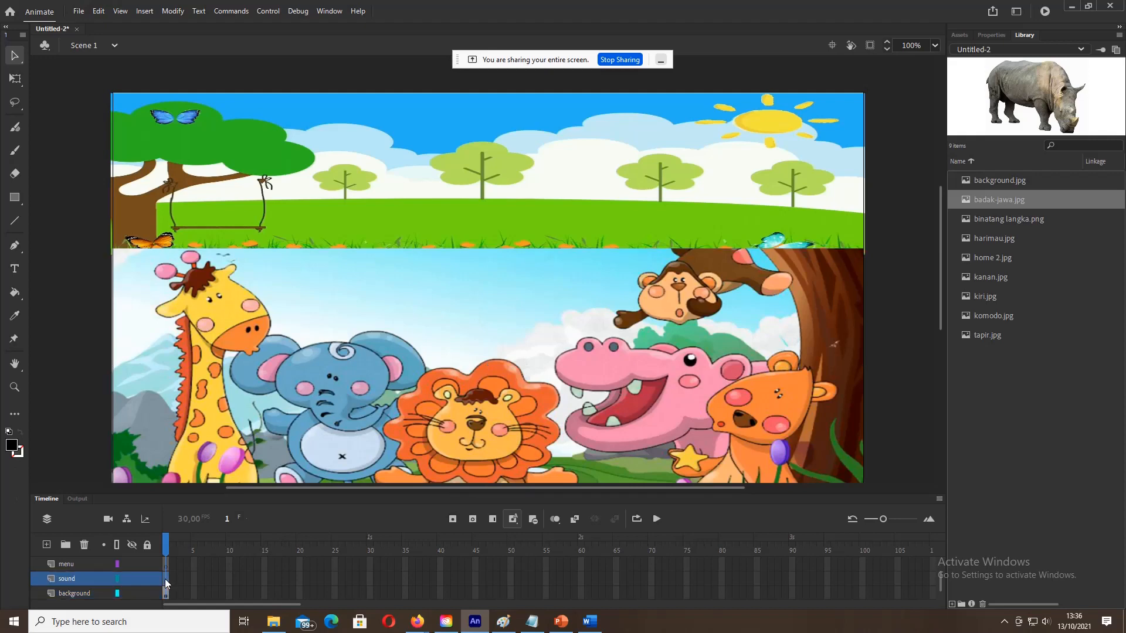
{"action": "left_click", "coordinate": [164, 566]}
{"action": "scroll", "coordinate": [164, 565], "scroll_direction": "up", "scroll_amount": 1}
{"action": "type", "text": "mbol"}
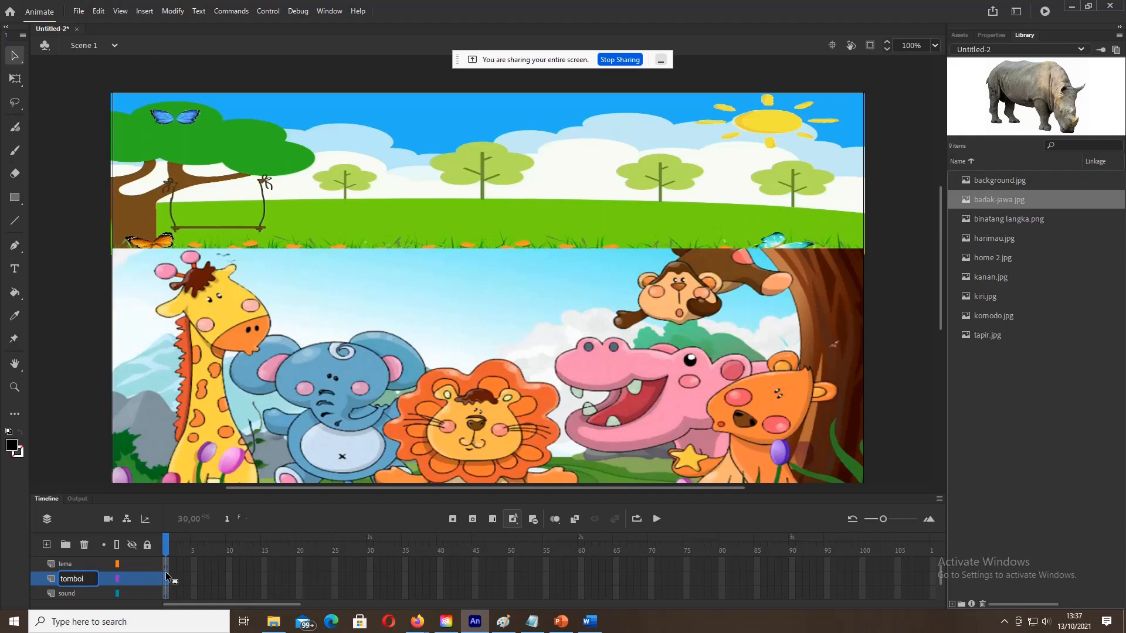
{"action": "key", "text": "Return"}
Step: Draw a rectangle on the tombol layer above the animals near the picture's top
{"action": "left_click", "coordinate": [16, 199]}
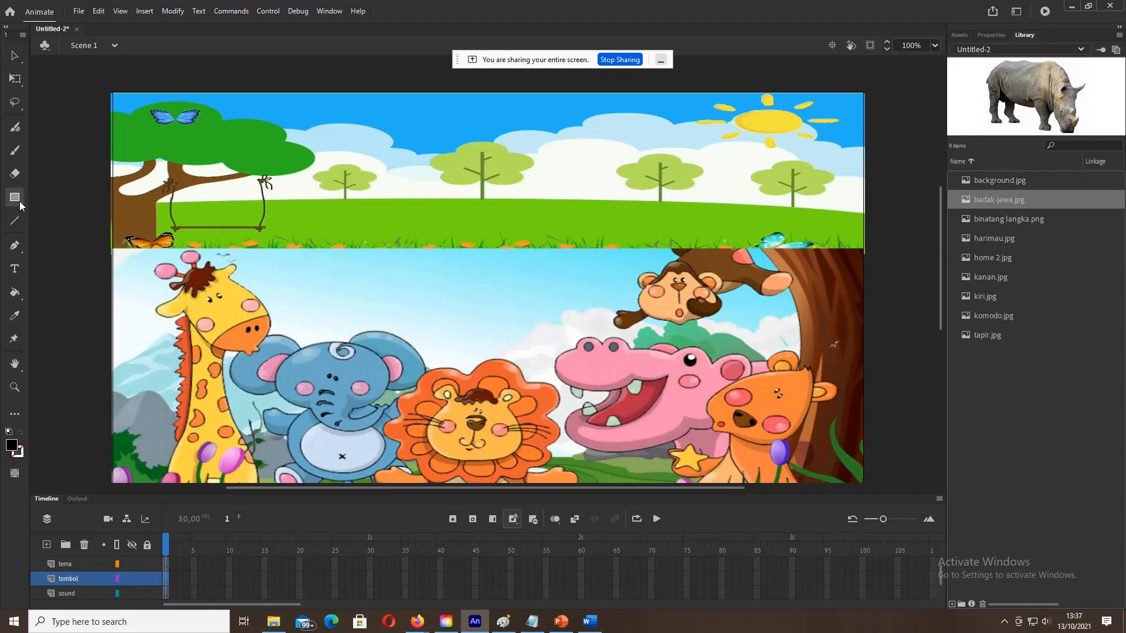
{"action": "left_click", "coordinate": [20, 201]}
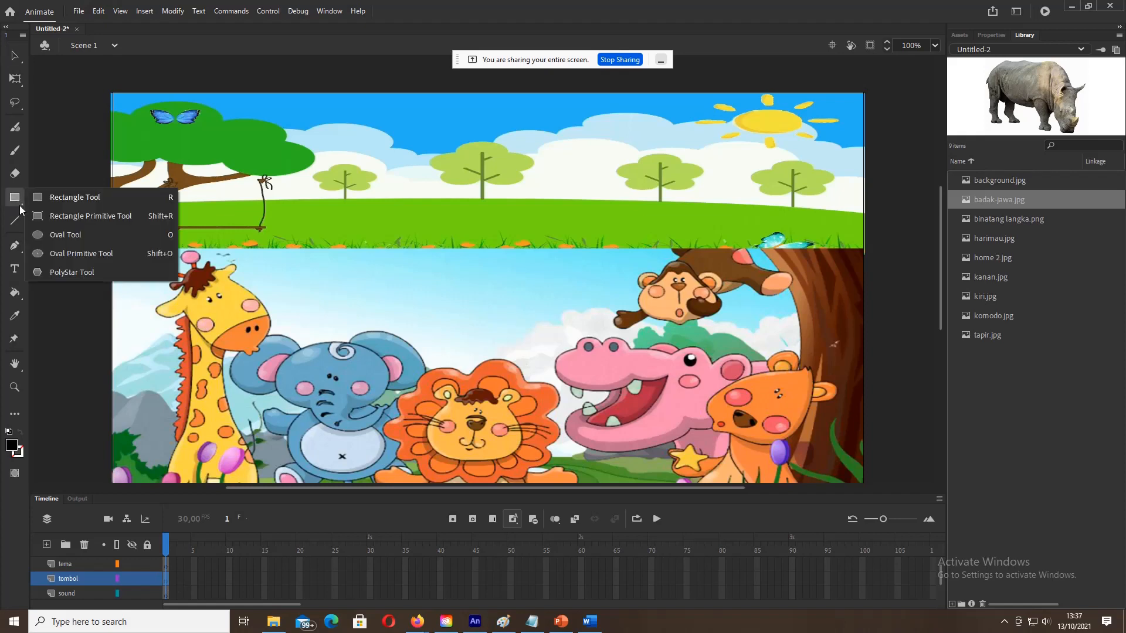
{"action": "left_click", "coordinate": [84, 199]}
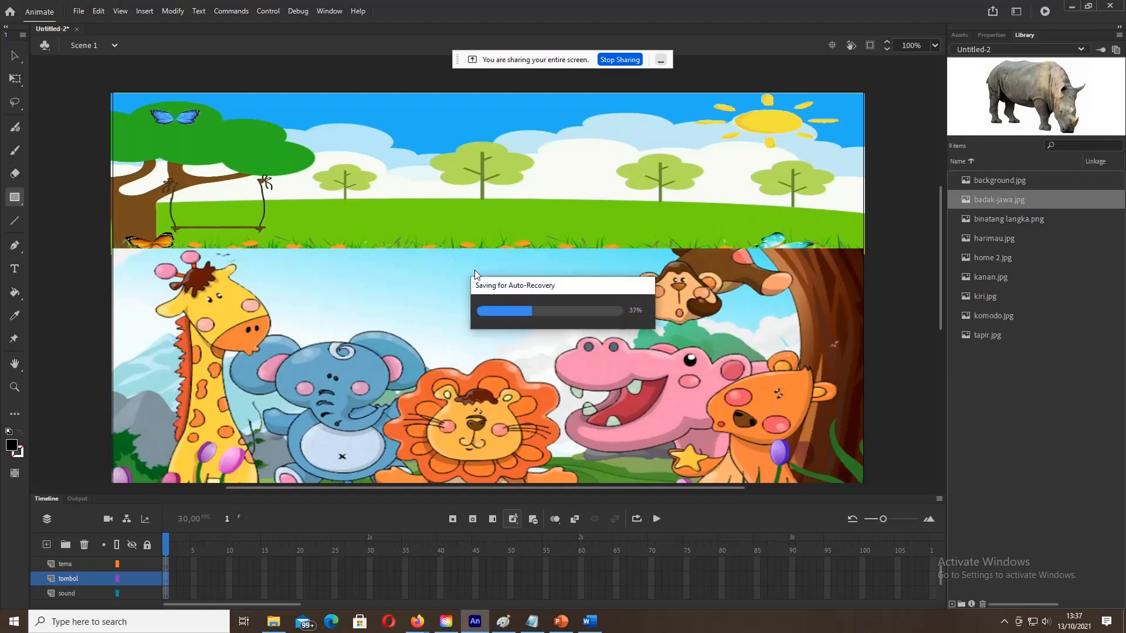
{"action": "left_click_drag", "start_coordinate": [434, 256], "coordinate": [543, 284]}
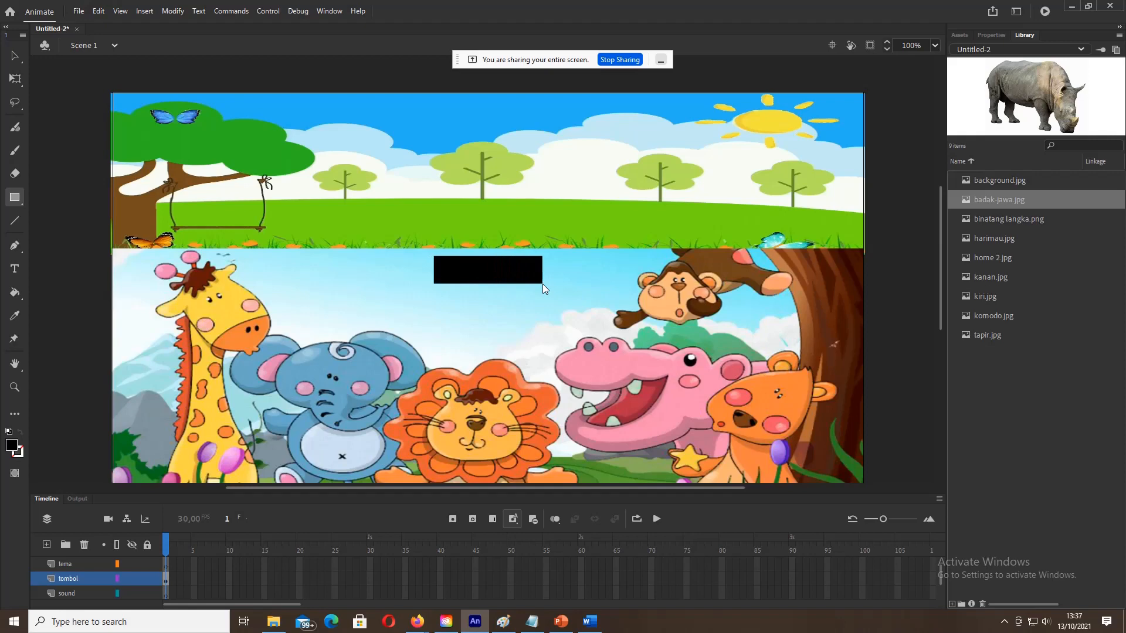
Step: Give the rectangle a dark green #006600 fill
{"action": "left_click", "coordinate": [14, 55]}
{"action": "left_click", "coordinate": [482, 279]}
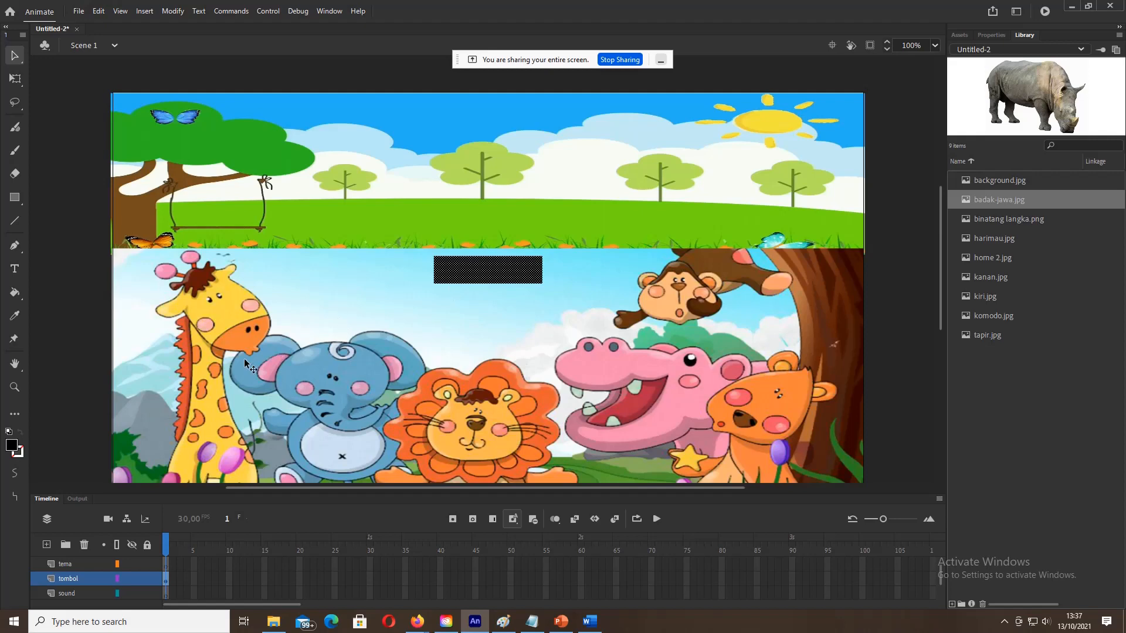
{"action": "left_click", "coordinate": [12, 448]}
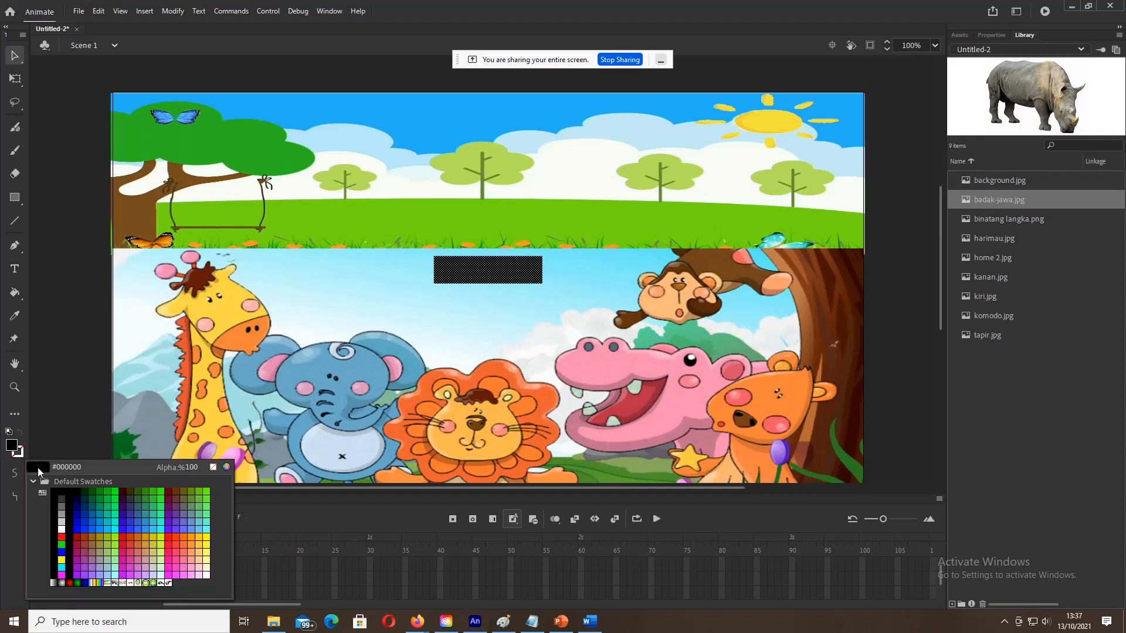
{"action": "left_click", "coordinate": [61, 544]}
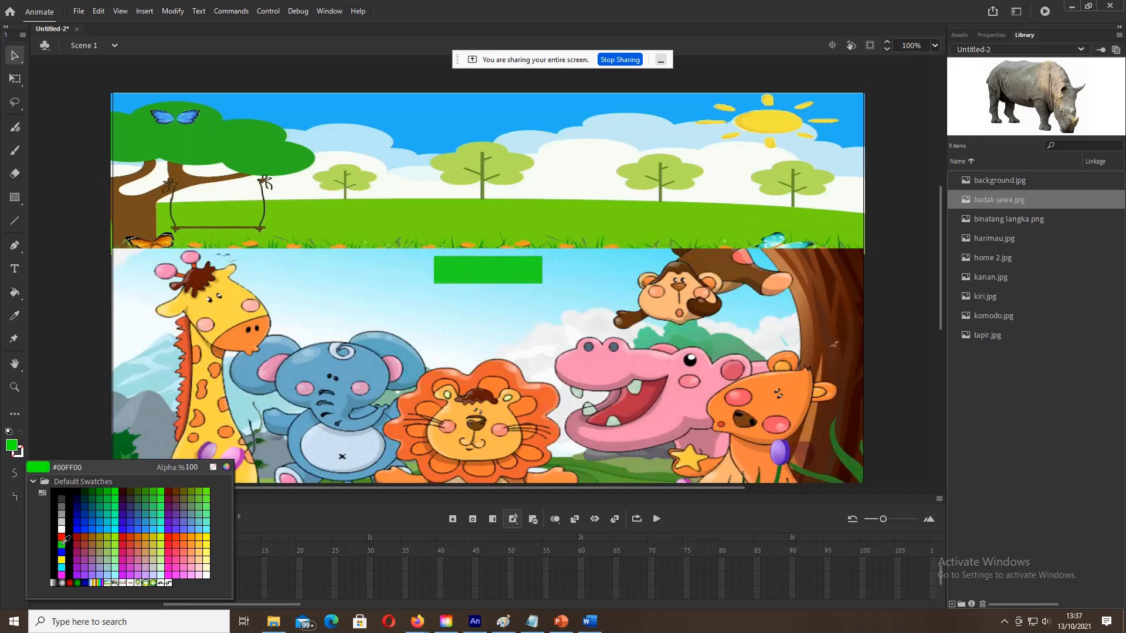
{"action": "left_click", "coordinate": [92, 490]}
{"action": "left_click", "coordinate": [506, 298]}
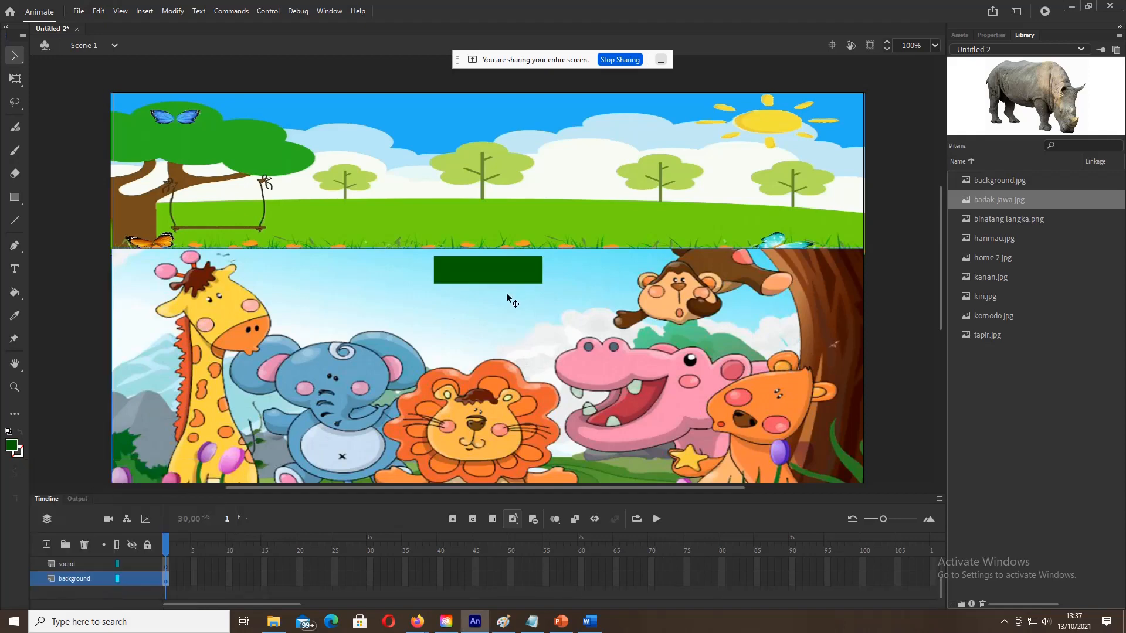
{"action": "left_click", "coordinate": [494, 269]}
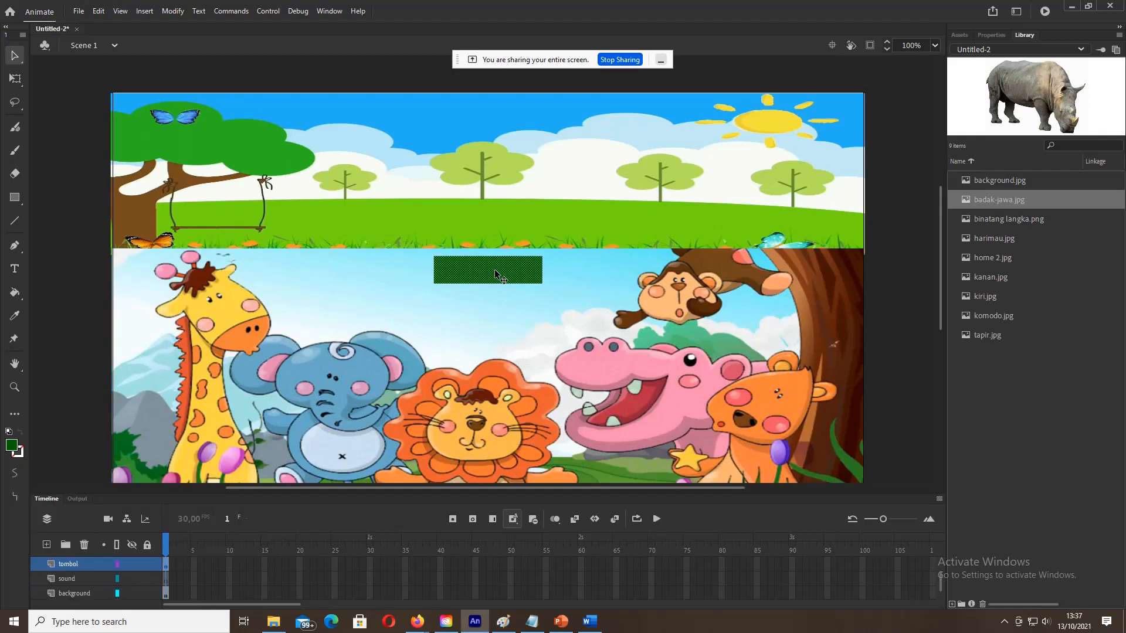
Step: Type the word 'Mulai' on the green rectangle and colour it white
{"action": "left_click", "coordinate": [15, 269]}
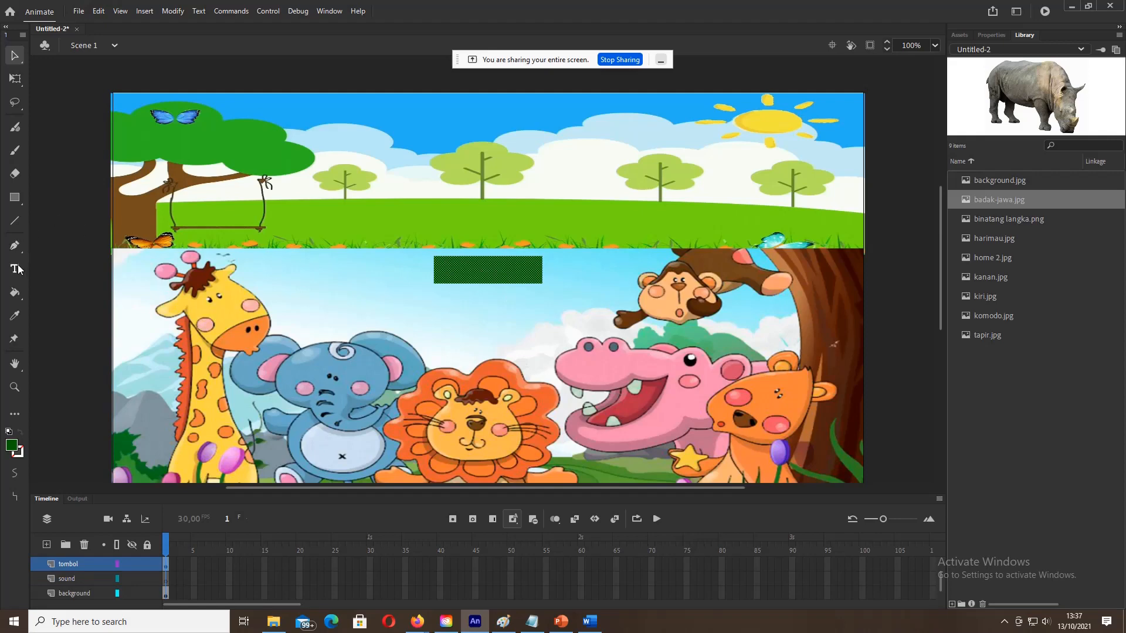
{"action": "left_click", "coordinate": [472, 267]}
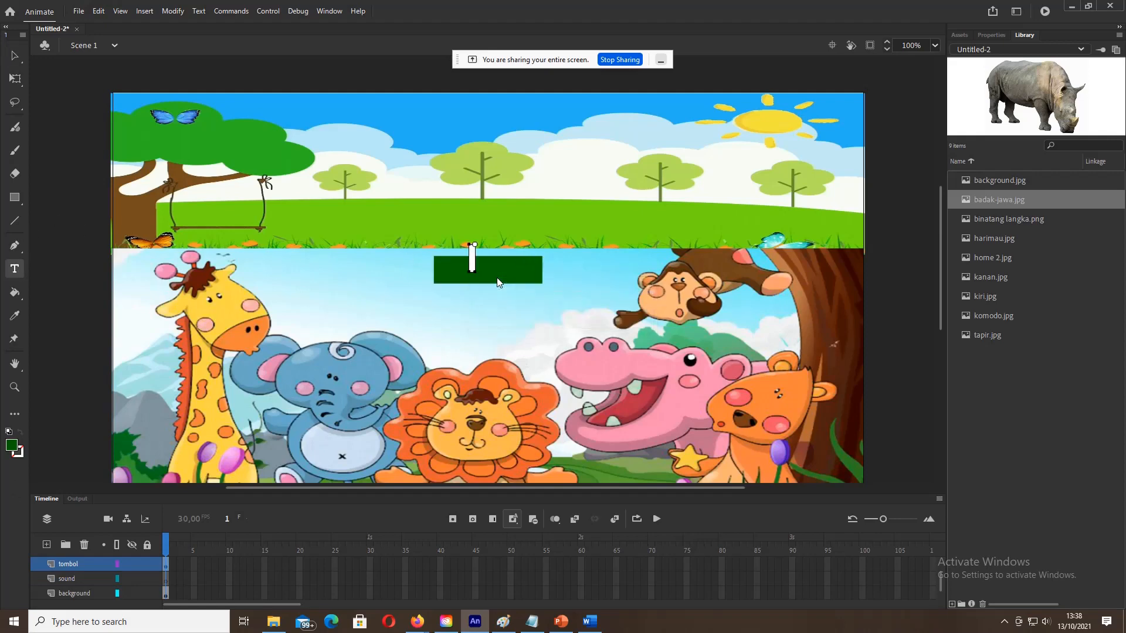
{"action": "type", "text": "Mulai"}
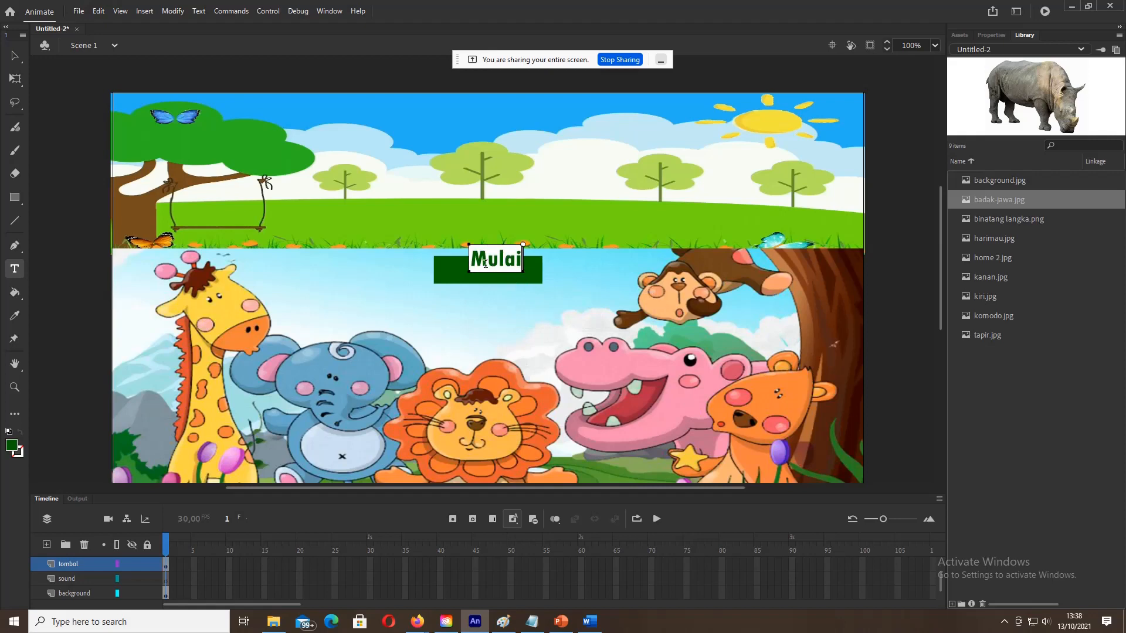
{"action": "left_click_drag", "start_coordinate": [472, 262], "coordinate": [523, 263]}
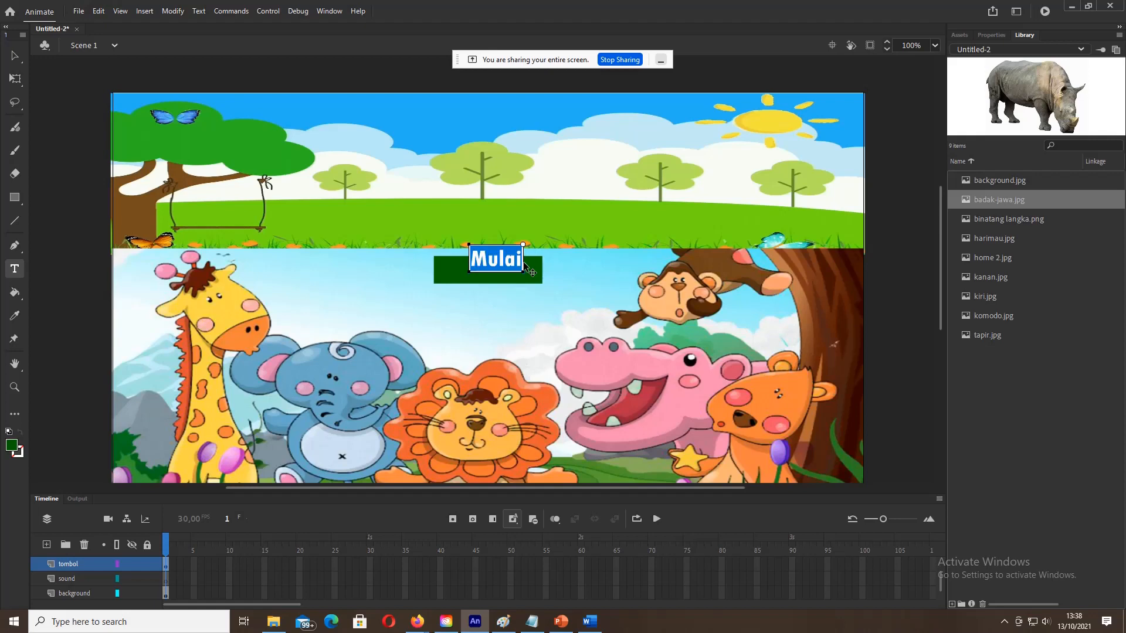
{"action": "left_click", "coordinate": [10, 449]}
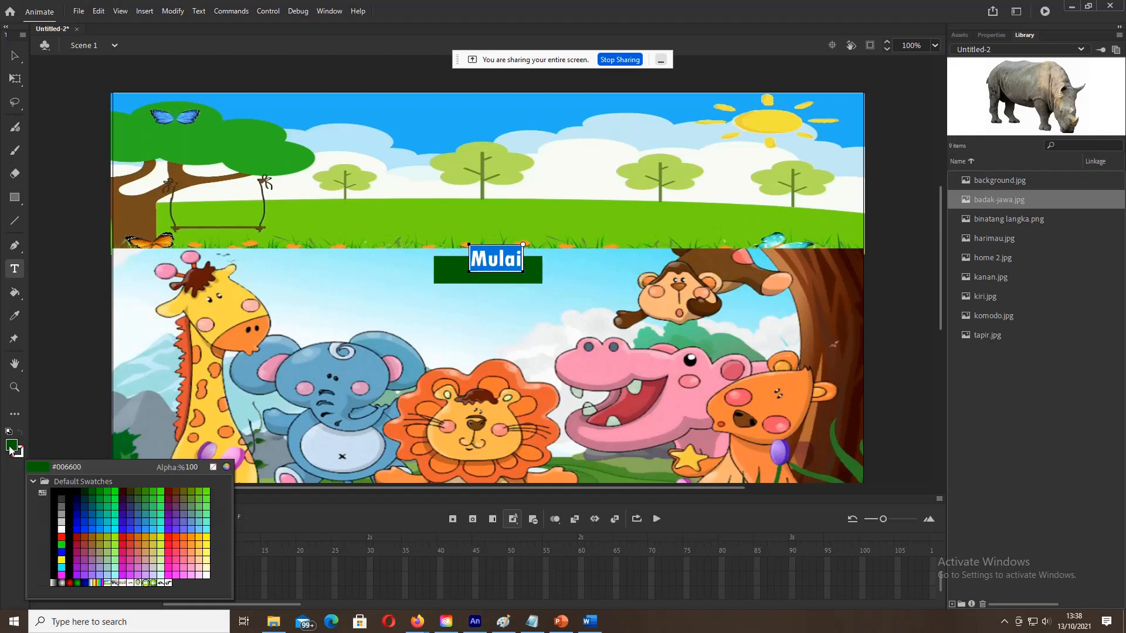
{"action": "left_click", "coordinate": [62, 527]}
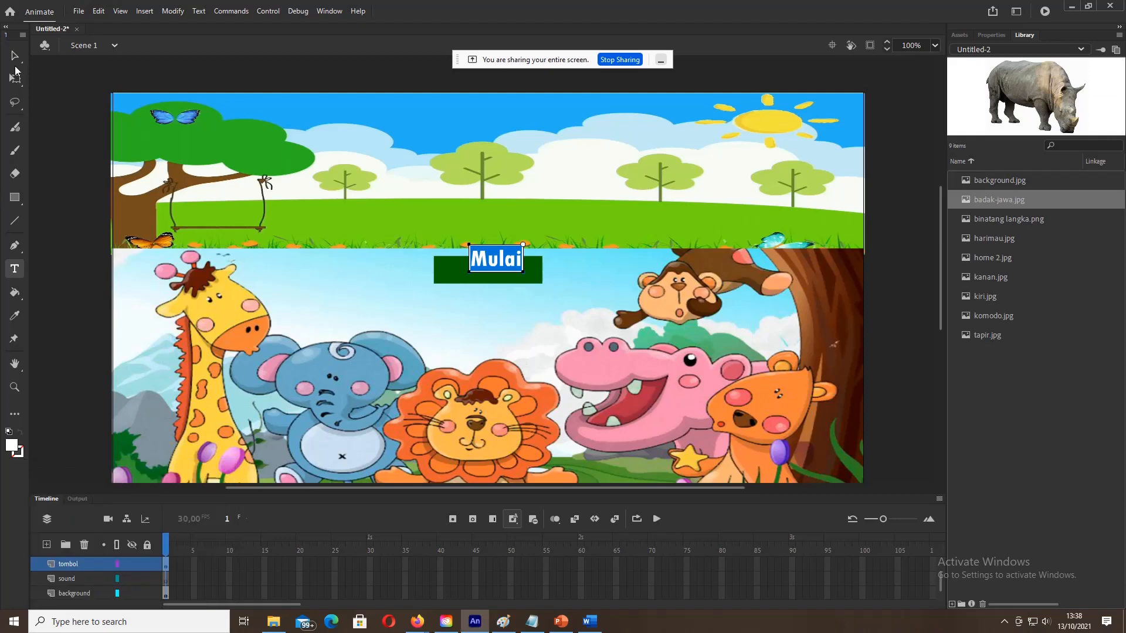
Step: Move the white Mulai text onto the rectangle and nudge it to centre
{"action": "left_click", "coordinate": [13, 56]}
{"action": "left_click_drag", "start_coordinate": [499, 258], "coordinate": [496, 269]}
{"action": "key", "text": "Left"}
{"action": "key", "text": "Left"}
{"action": "key", "text": "Left"}
{"action": "key", "text": "Left"}
{"action": "key", "text": "Left"}
{"action": "key", "text": "Left"}
{"action": "key", "text": "Left"}
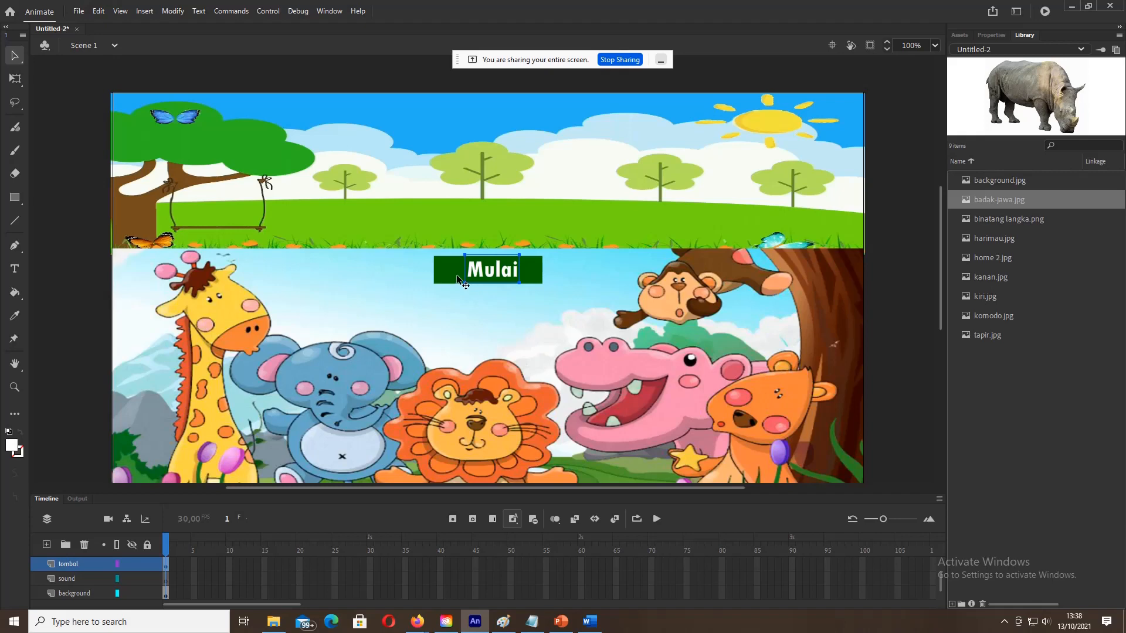
{"action": "left_click", "coordinate": [458, 277]}
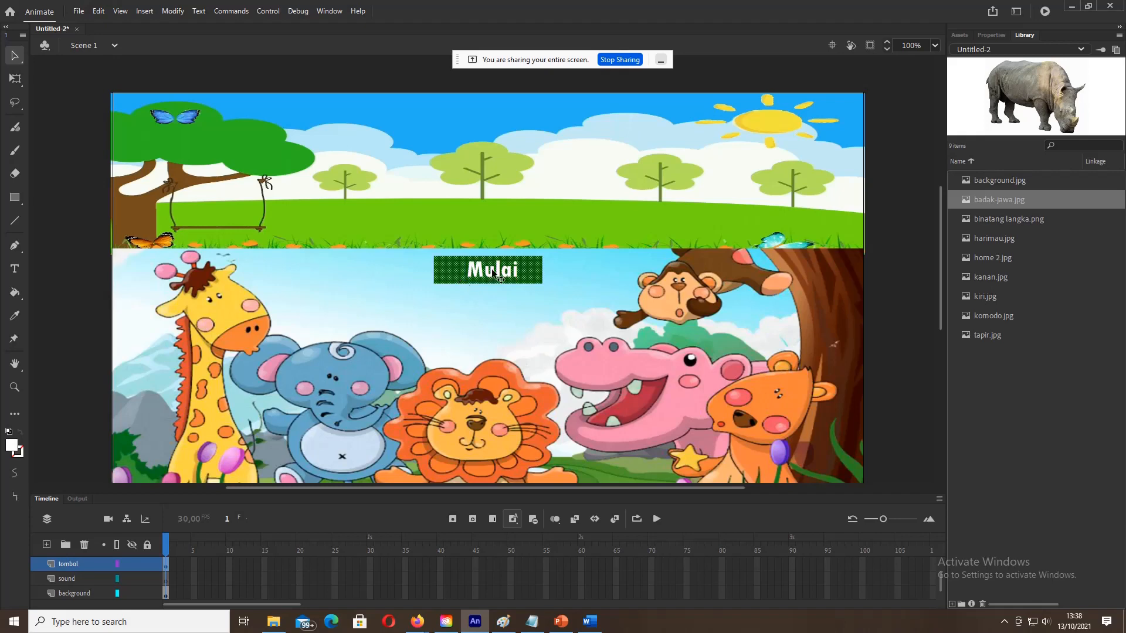
{"action": "left_click", "coordinate": [417, 75]}
{"action": "left_click", "coordinate": [451, 278]}
{"action": "left_click", "coordinate": [473, 269]}
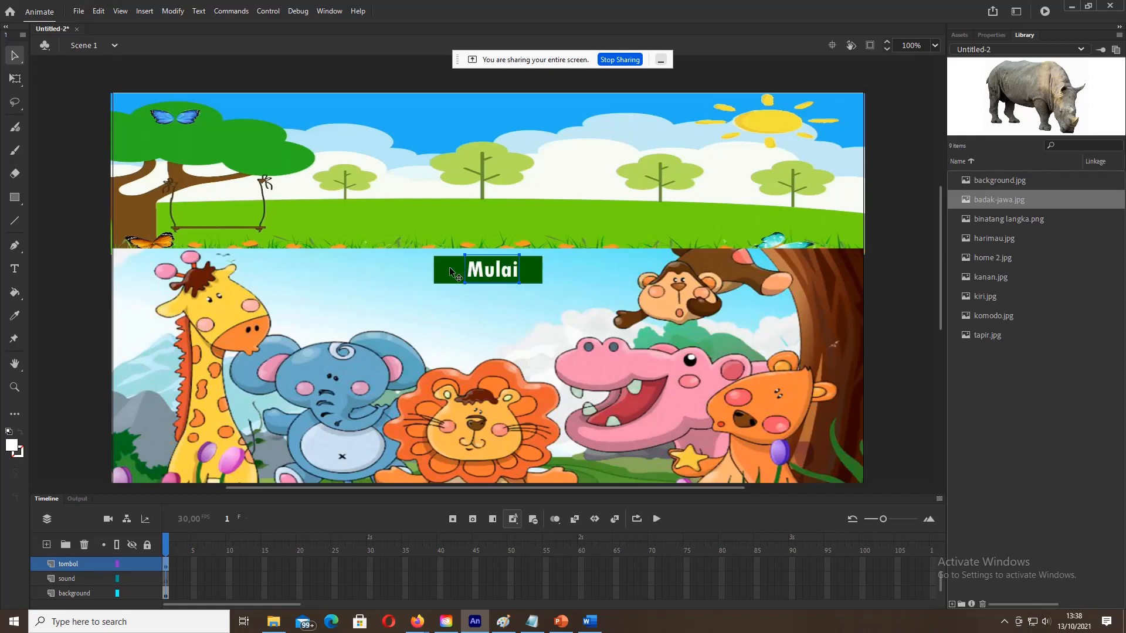
{"action": "left_click", "coordinate": [449, 268]}
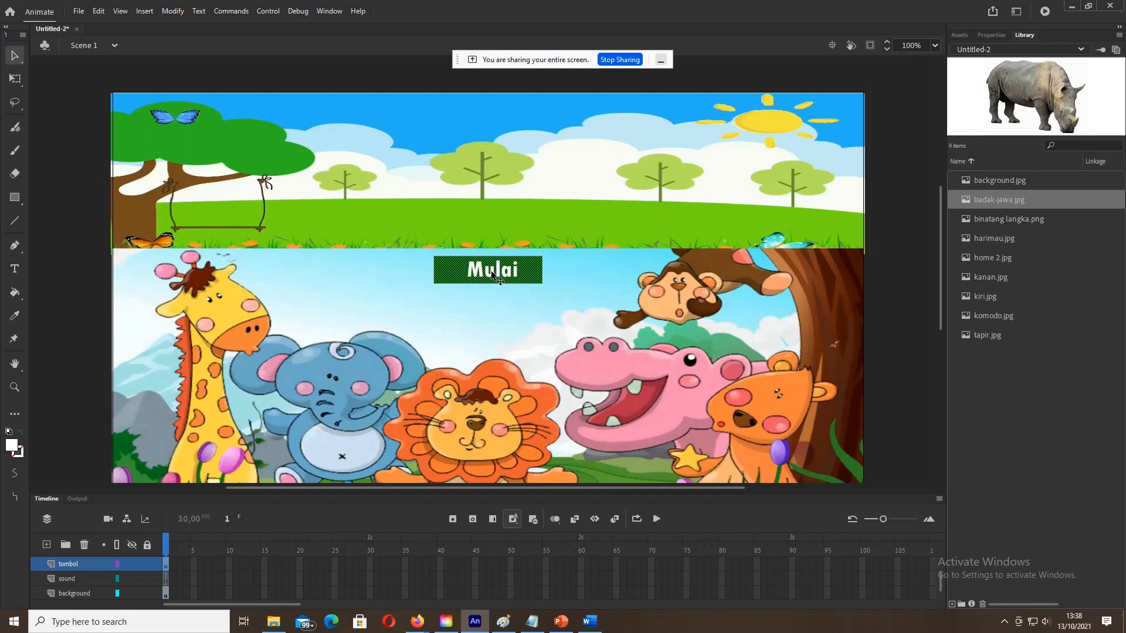
{"action": "left_click_drag", "start_coordinate": [452, 271], "coordinate": [418, 277]}
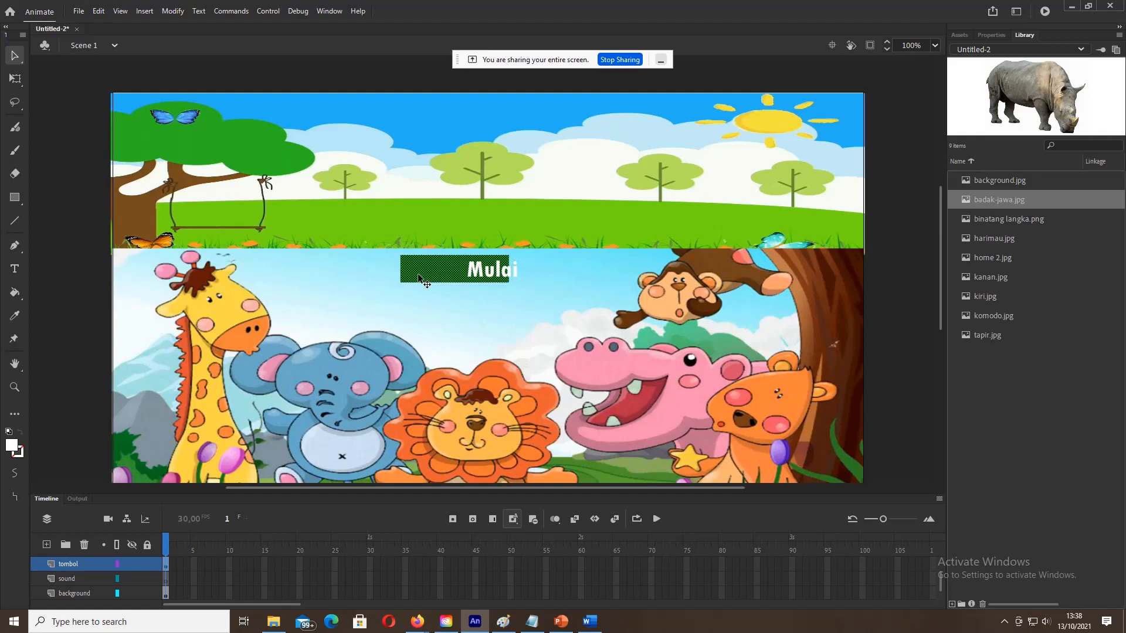
{"action": "key", "text": "ctrl+z"}
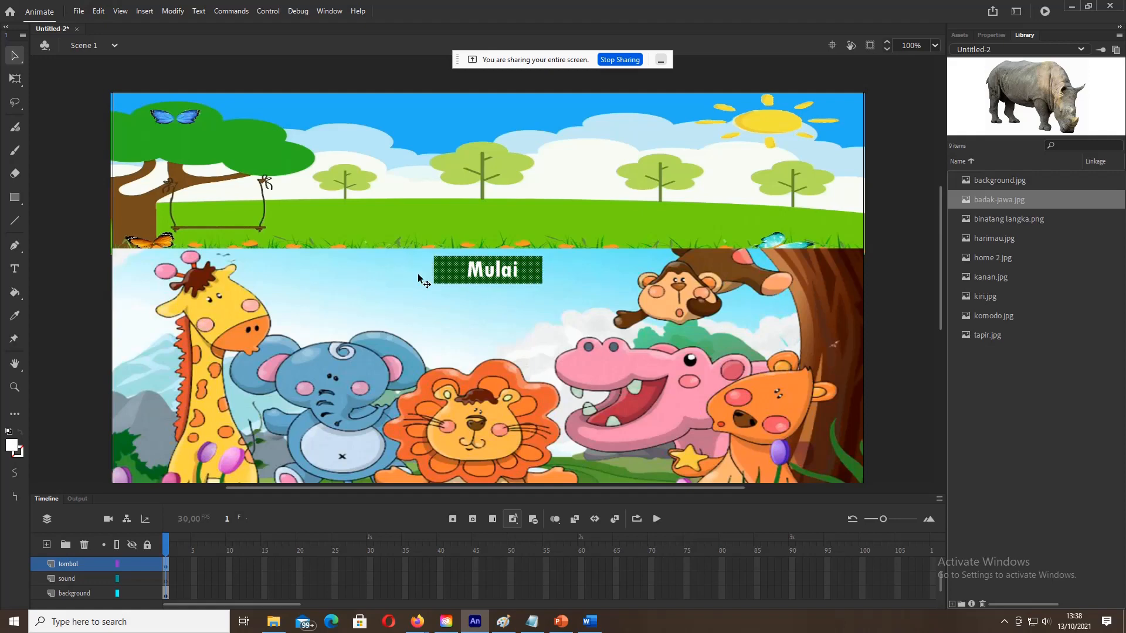
{"action": "left_click", "coordinate": [91, 285]}
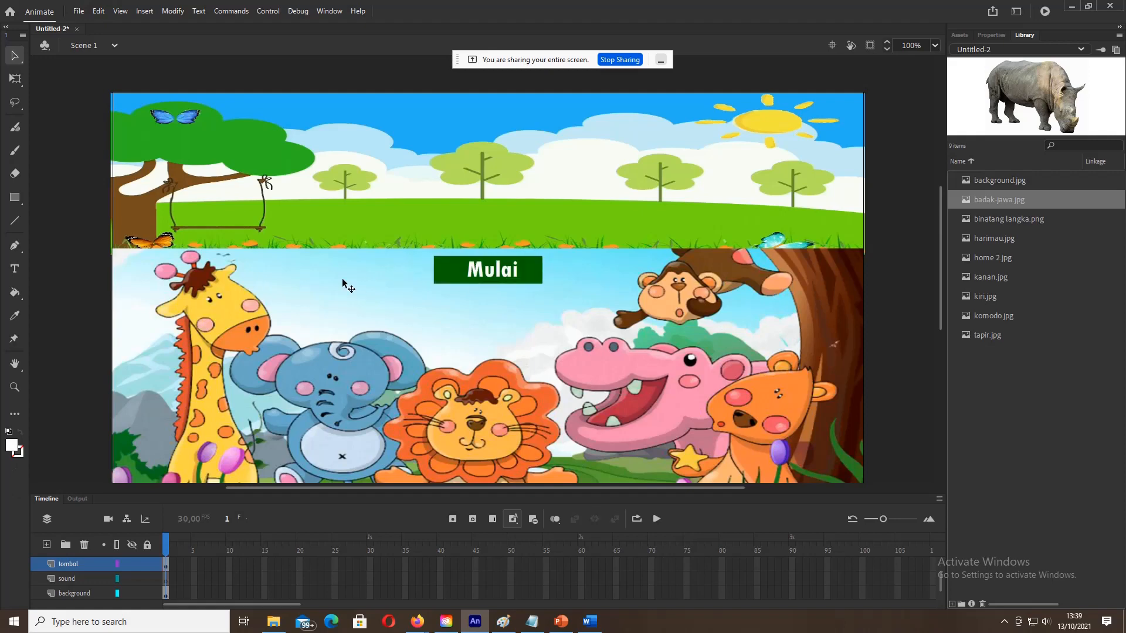
{"action": "left_click", "coordinate": [536, 268]}
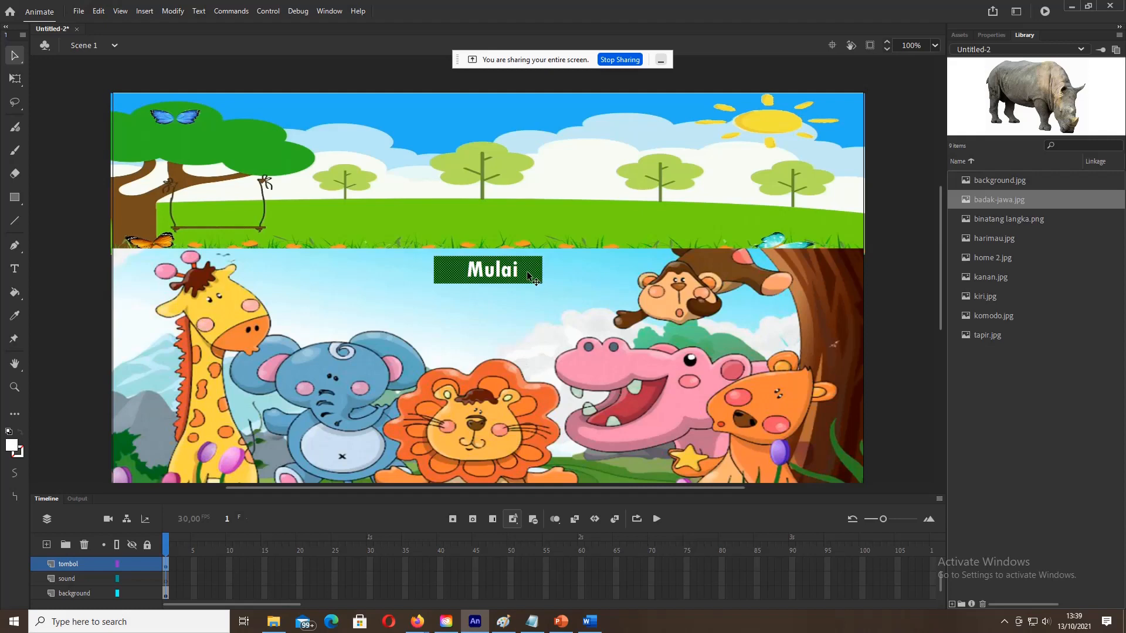
Step: Shift the Mulai button slightly left and try selecting its text and rectangle
{"action": "left_click", "coordinate": [477, 275]}
{"action": "left_click_drag", "start_coordinate": [463, 271], "coordinate": [465, 274]}
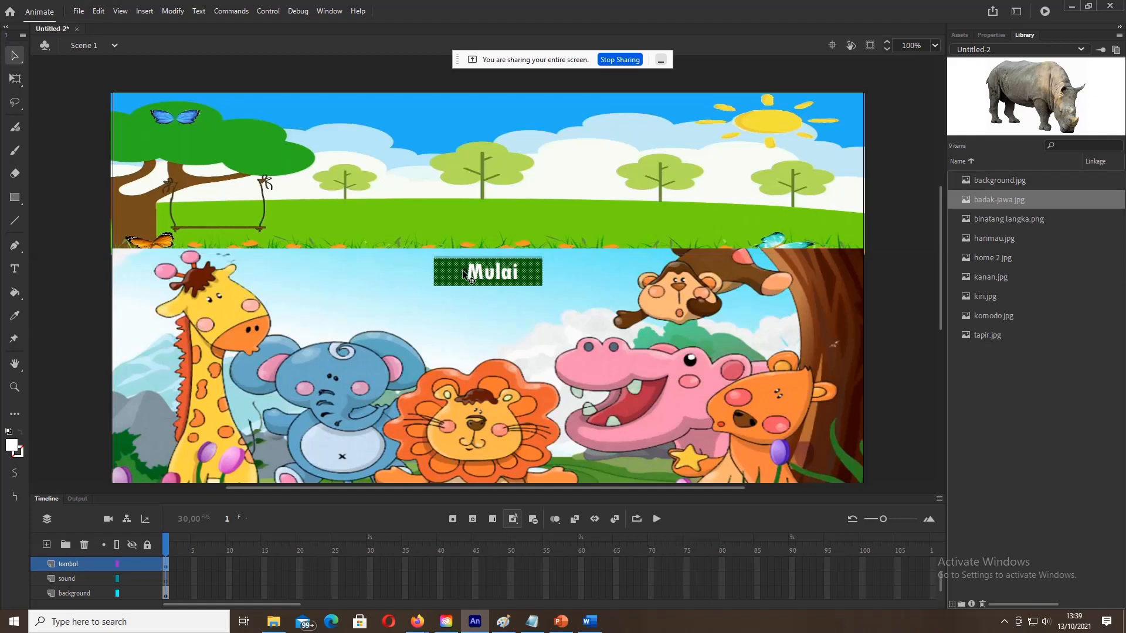
{"action": "left_click", "coordinate": [463, 271]}
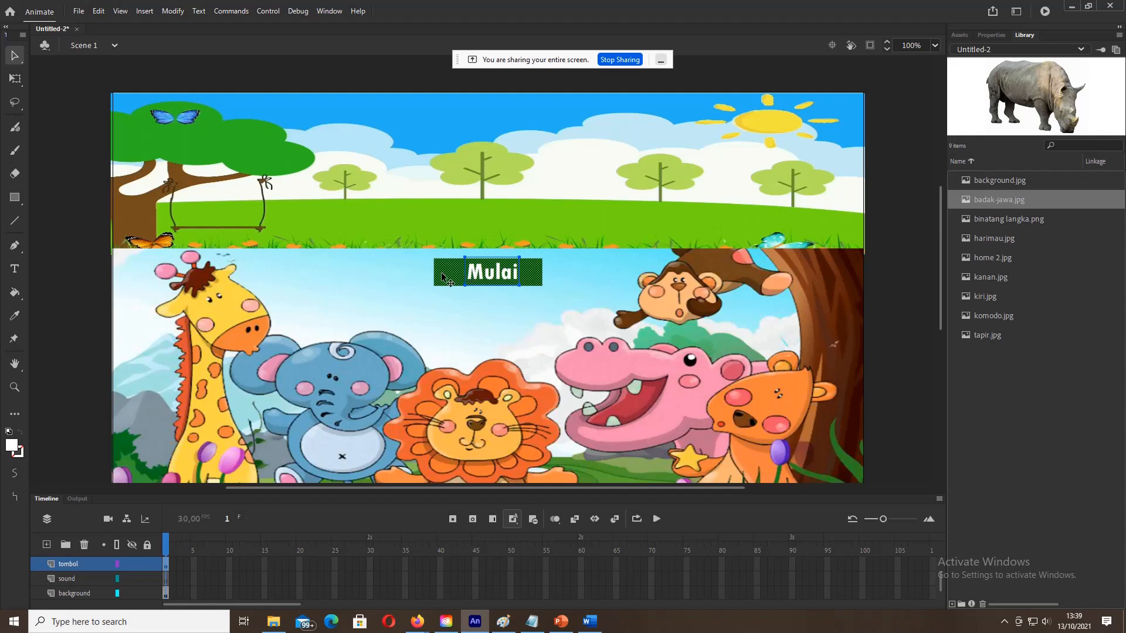
{"action": "left_click", "coordinate": [411, 279]}
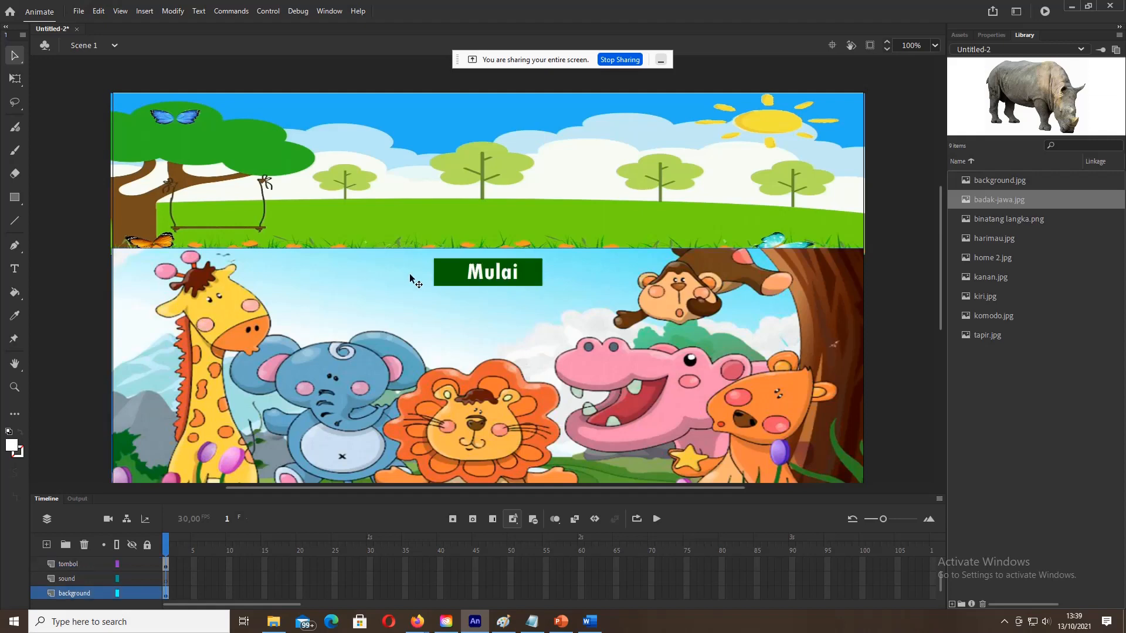
{"action": "left_click", "coordinate": [454, 273]}
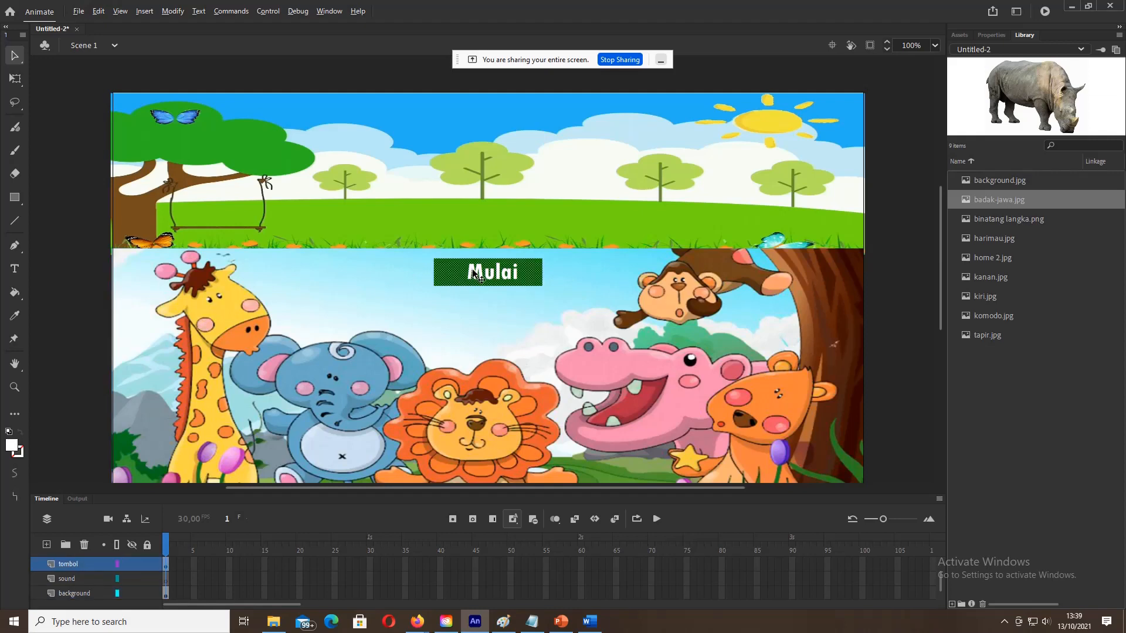
{"action": "left_click", "coordinate": [474, 274]}
{"action": "left_click", "coordinate": [449, 272]}
{"action": "left_click", "coordinate": [476, 271]}
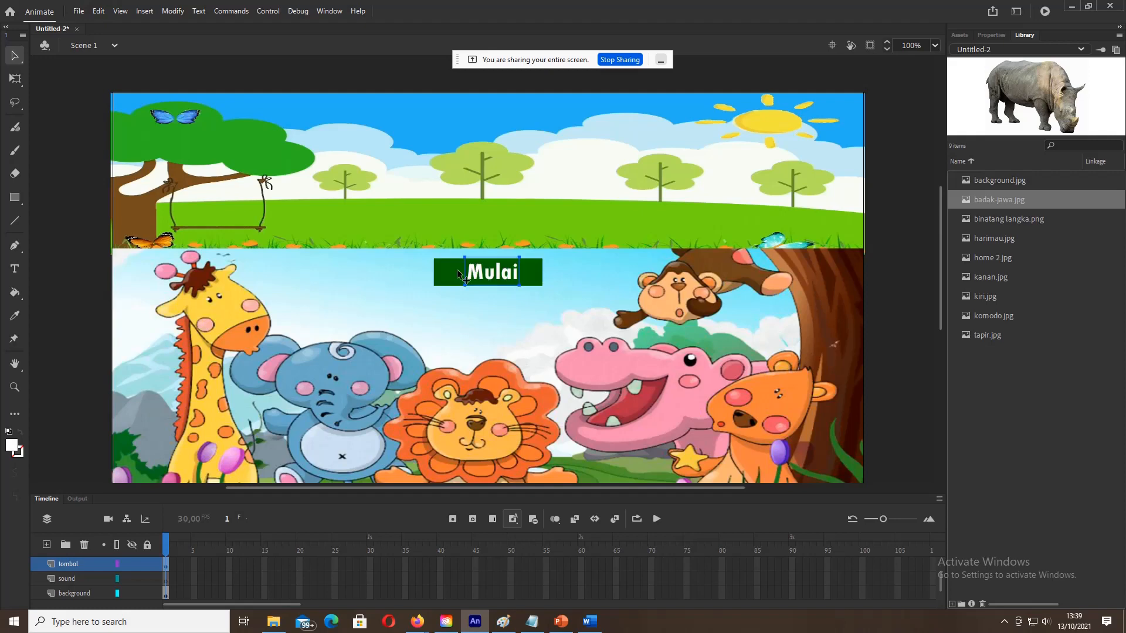
{"action": "left_click", "coordinate": [451, 271]}
Step: Select the green rectangle and the Mulai text together
{"action": "key", "text": "alt"}
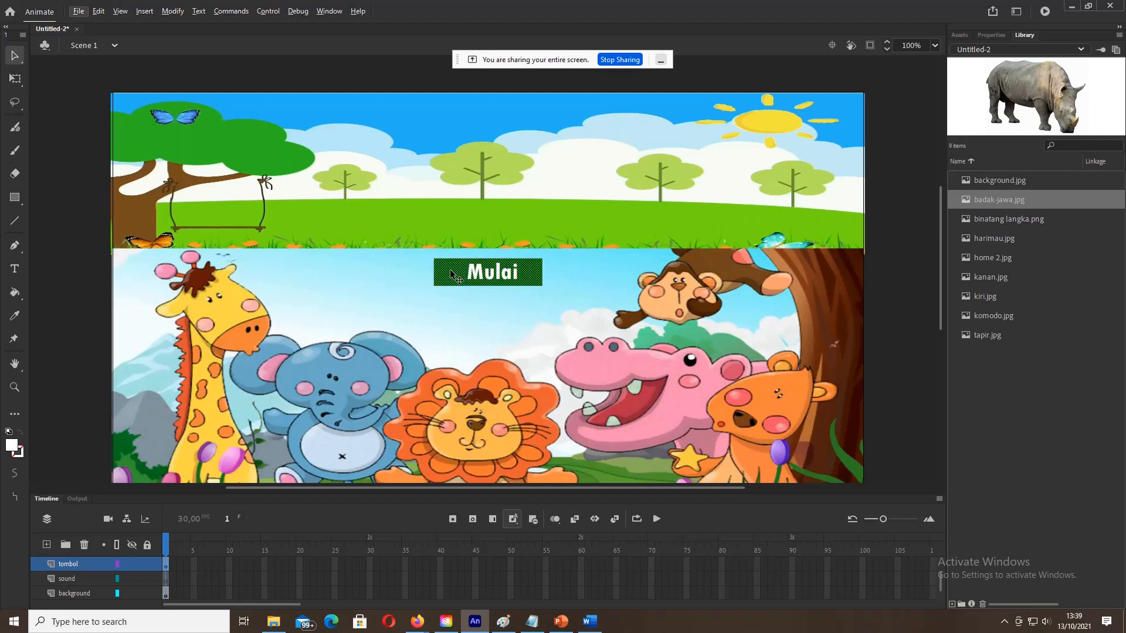
{"action": "left_click", "coordinate": [480, 273]}
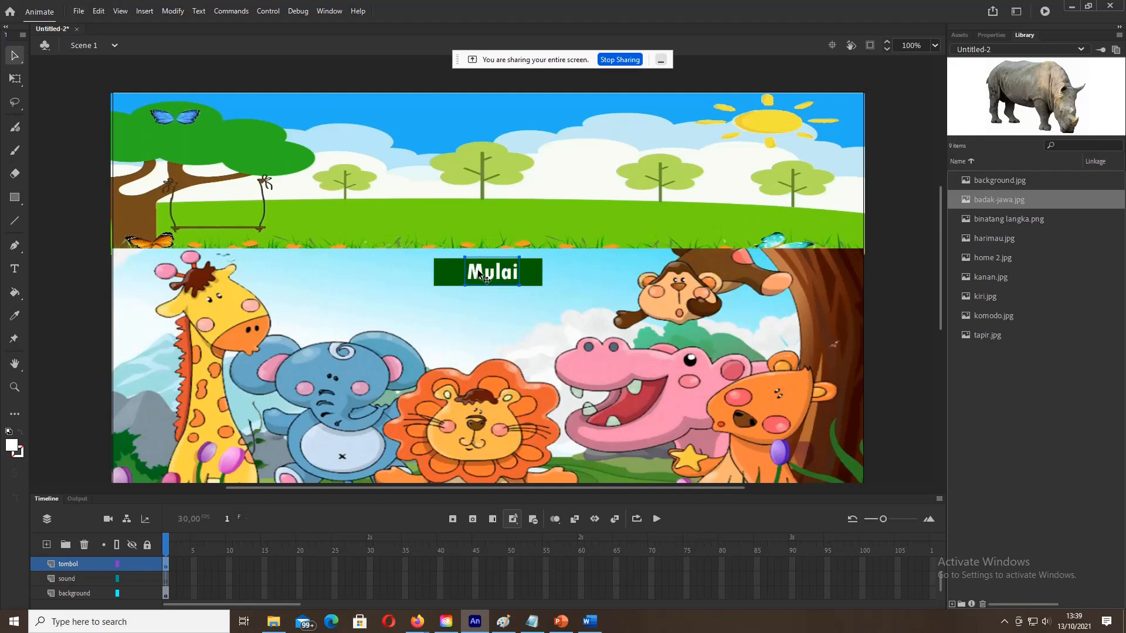
{"action": "left_click", "coordinate": [529, 269]}
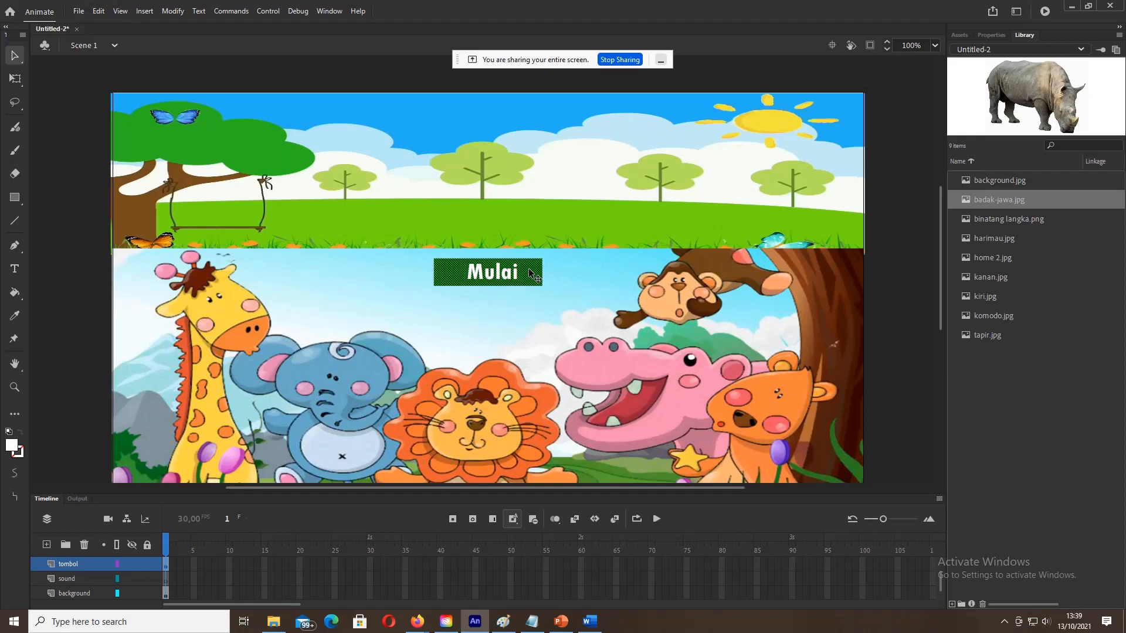
{"action": "left_click", "coordinate": [517, 273]}
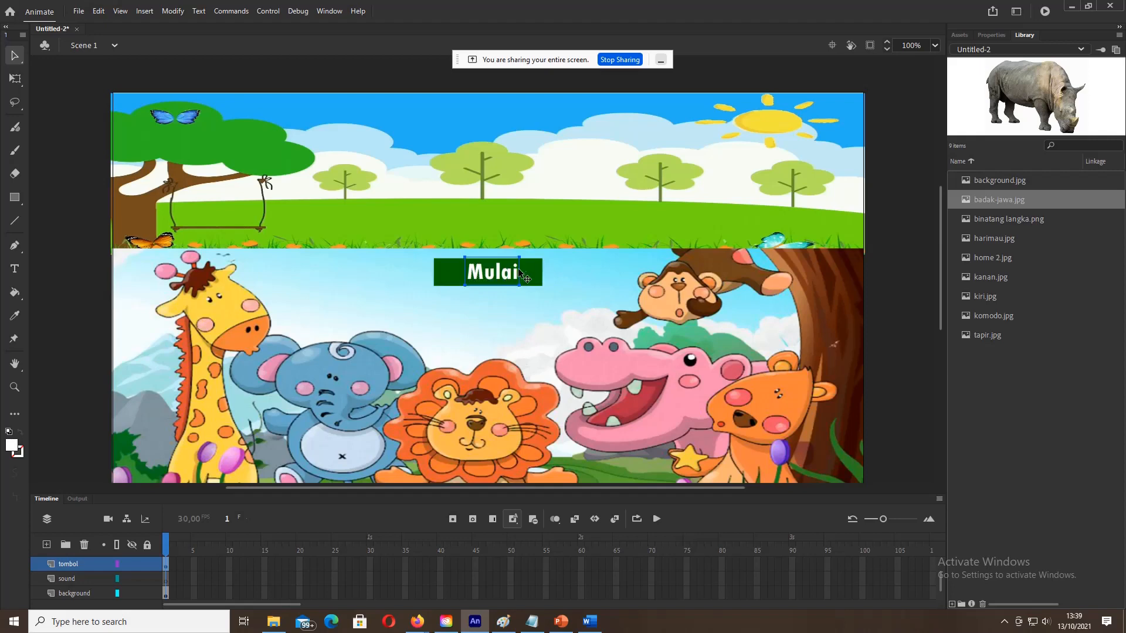
{"action": "left_click", "coordinate": [535, 271], "text": "shift"}
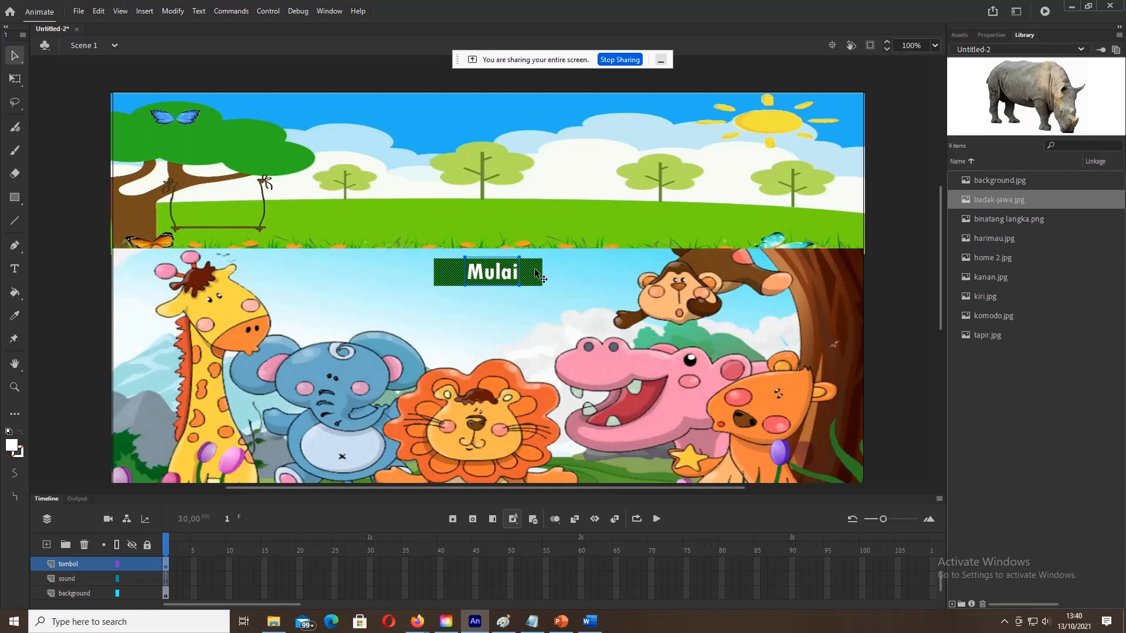
{"action": "left_click", "coordinate": [552, 273]}
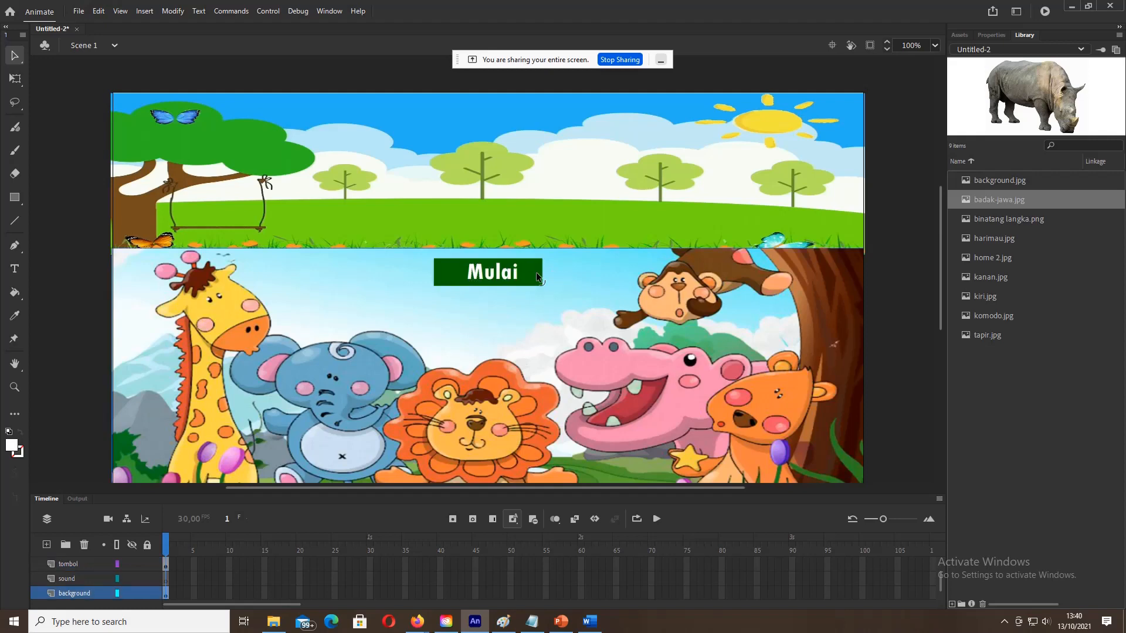
{"action": "left_click", "coordinate": [530, 272]}
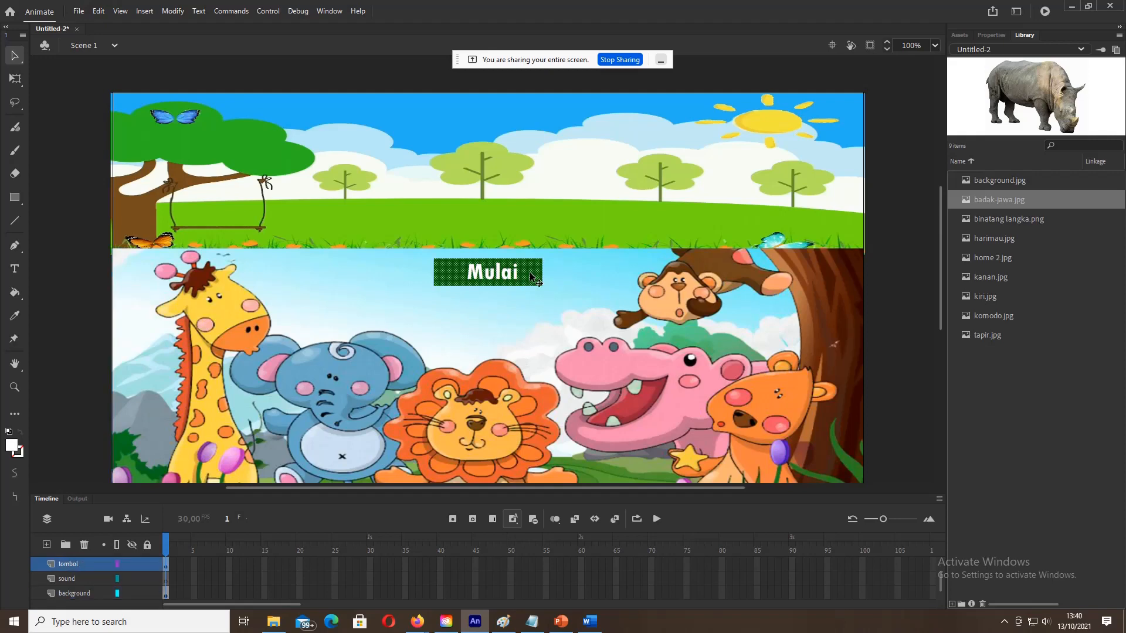
{"action": "left_click", "coordinate": [516, 276], "text": "shift"}
Step: Convert the selected rectangle and text into a Button symbol named 'mulai'
{"action": "right_click", "coordinate": [523, 273]}
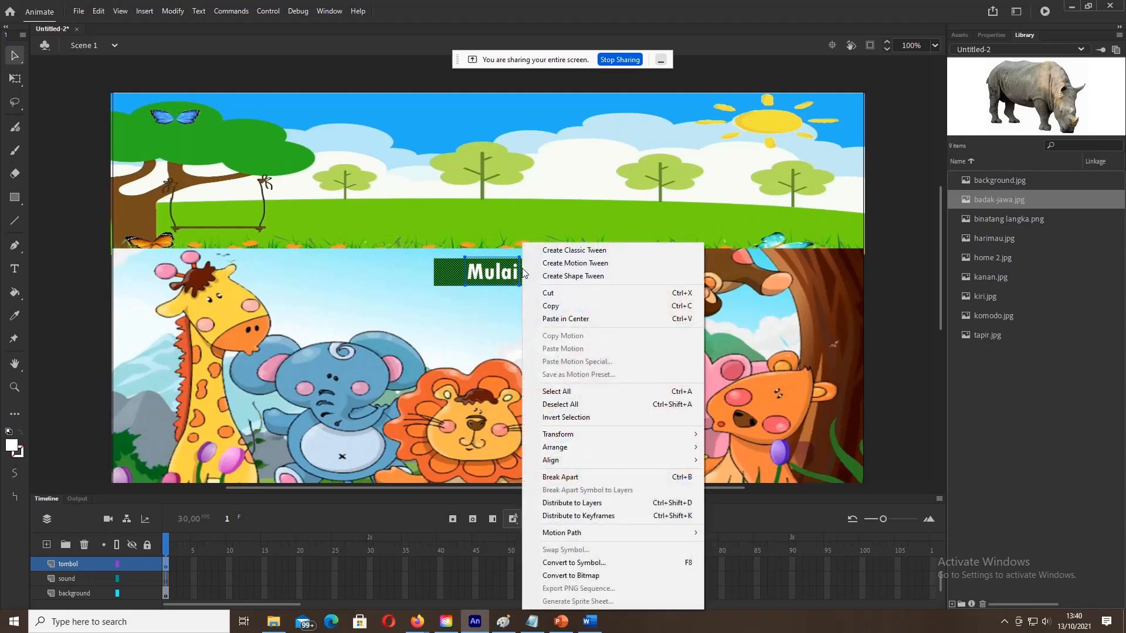
{"action": "left_click", "coordinate": [574, 564]}
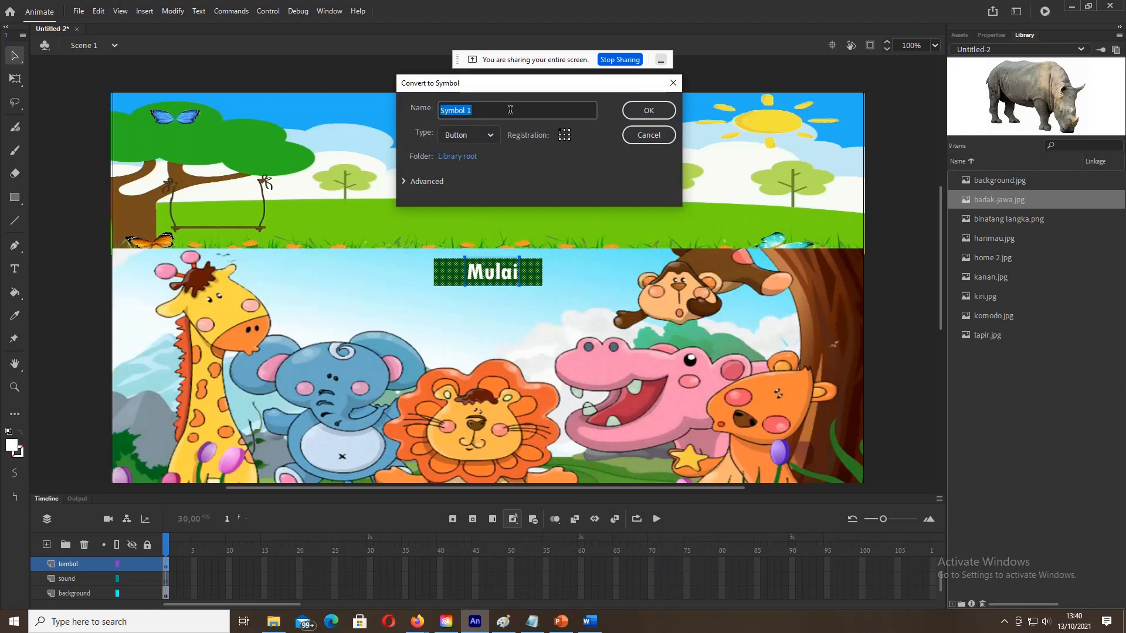
{"action": "type", "text": "mulai"}
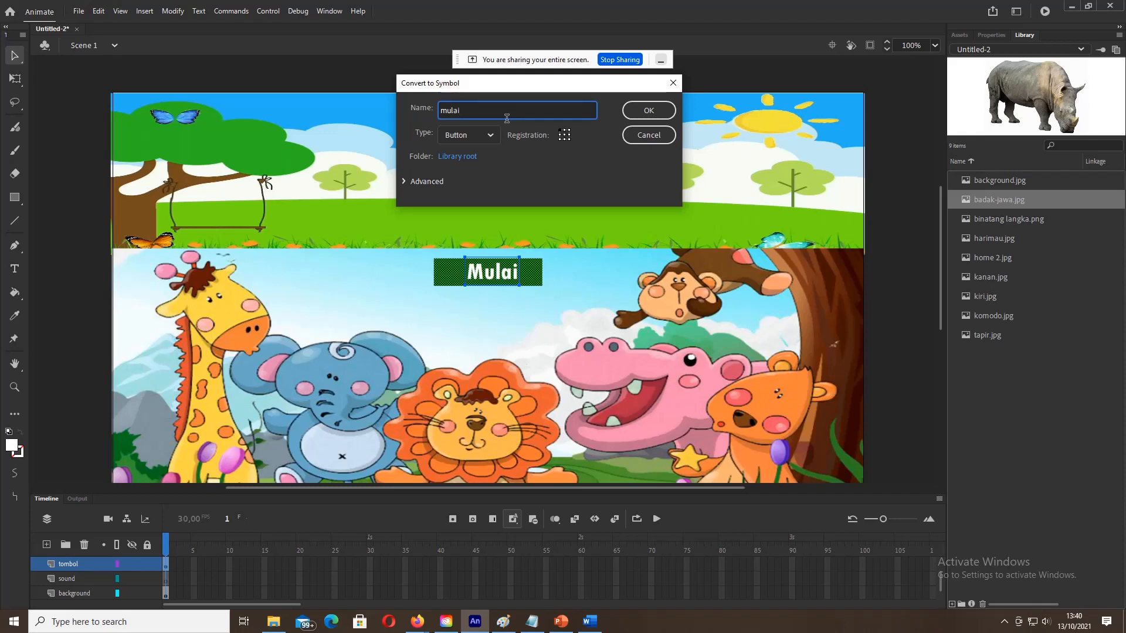
{"action": "left_click", "coordinate": [497, 137]}
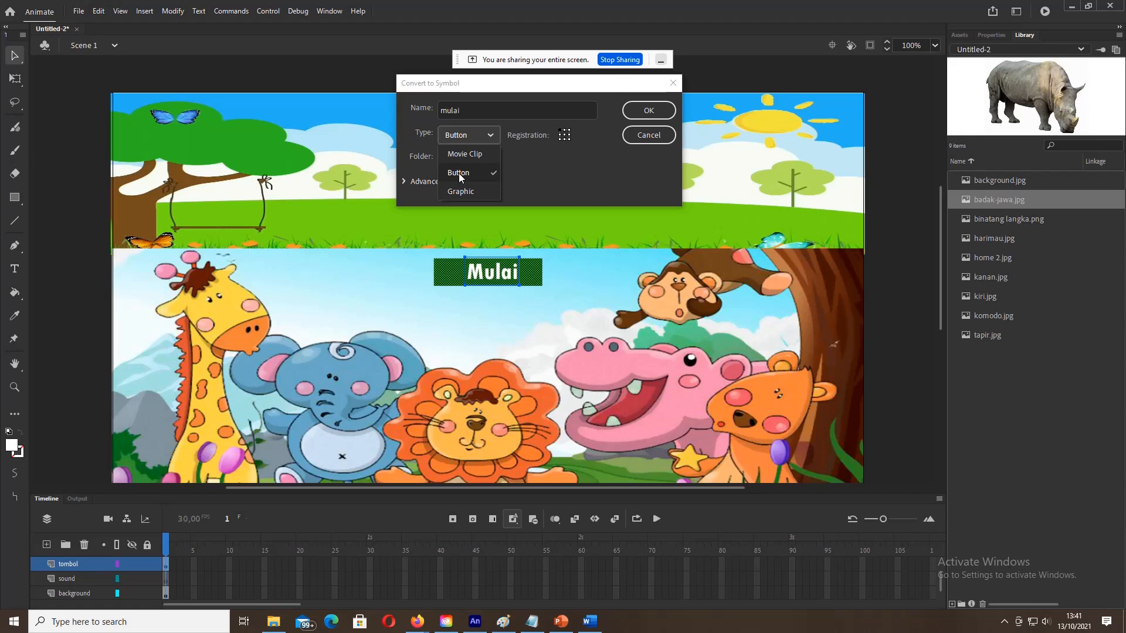
{"action": "left_click", "coordinate": [459, 174]}
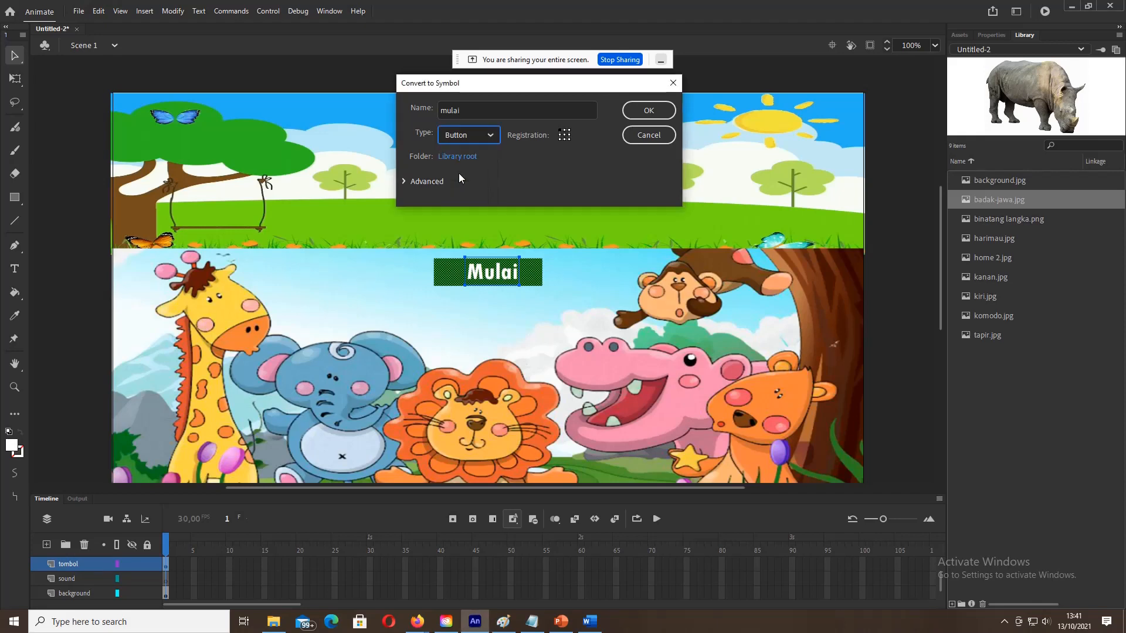
{"action": "left_click", "coordinate": [647, 115]}
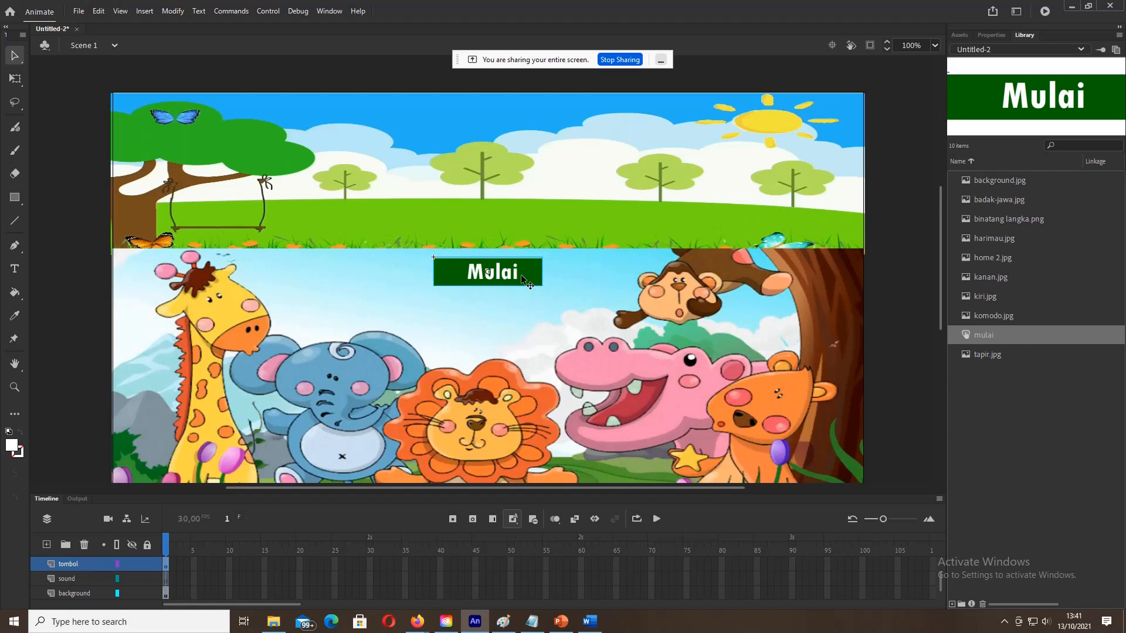
Step: Delete the stage instance and drag a new mulai button from the Library onto the stage
{"action": "key", "text": "Delete"}
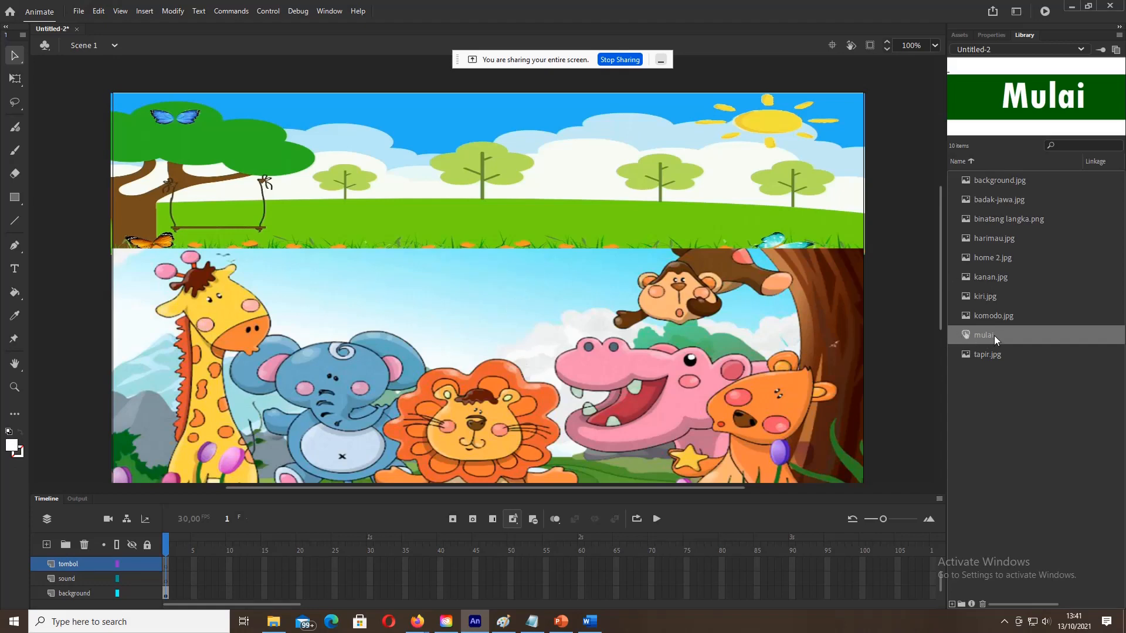
{"action": "left_click_drag", "start_coordinate": [994, 335], "coordinate": [476, 273]}
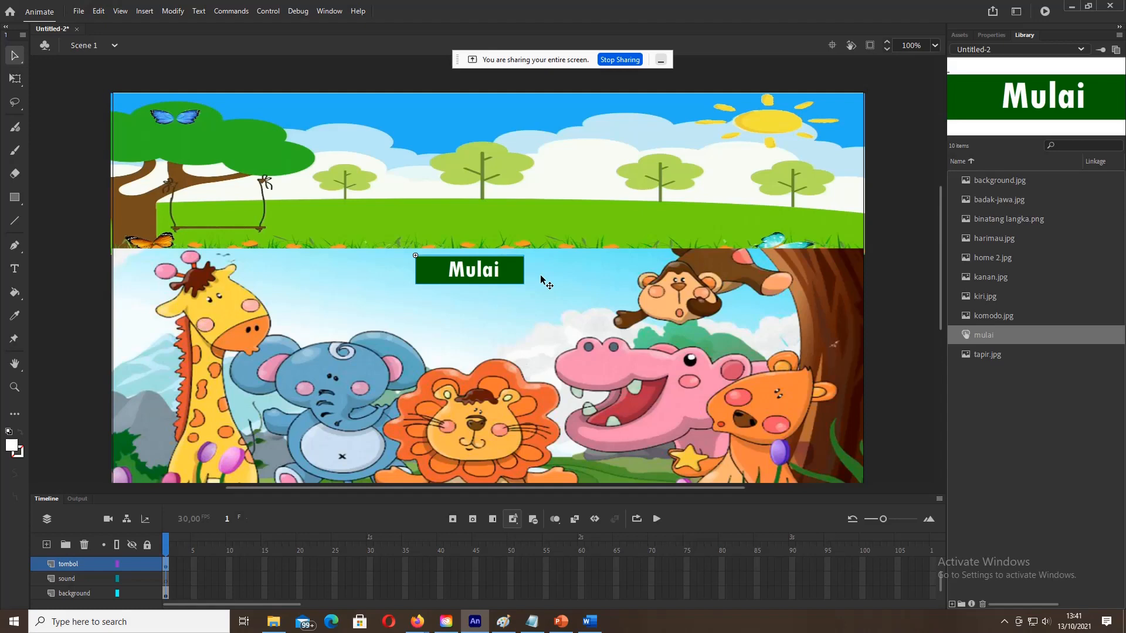
Step: Enter the mulai button symbol and inspect its Up, Over, Down and Hit frames
{"action": "double_click", "coordinate": [507, 273]}
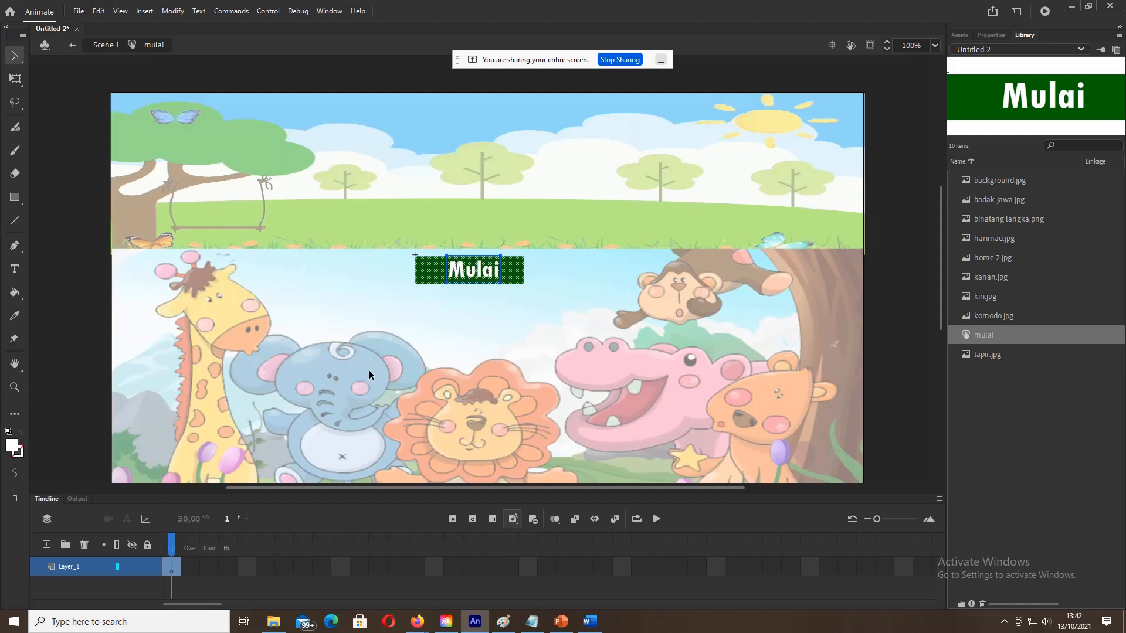
{"action": "left_click", "coordinate": [193, 562]}
{"action": "left_click", "coordinate": [178, 554]}
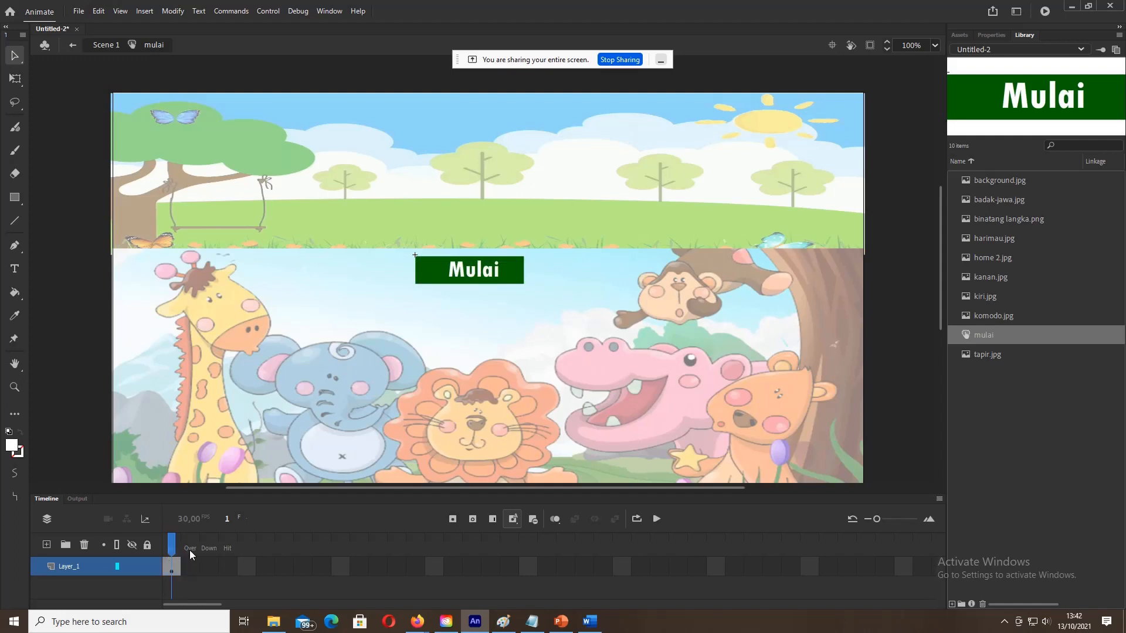
{"action": "left_click_drag", "start_coordinate": [204, 552], "coordinate": [209, 556]}
{"action": "left_click", "coordinate": [170, 550]}
Step: Insert keyframes in the button's Over, Down and Hit frames
{"action": "left_click", "coordinate": [186, 568]}
{"action": "left_click", "coordinate": [175, 568]}
{"action": "left_click", "coordinate": [191, 567]}
{"action": "right_click", "coordinate": [191, 568]}
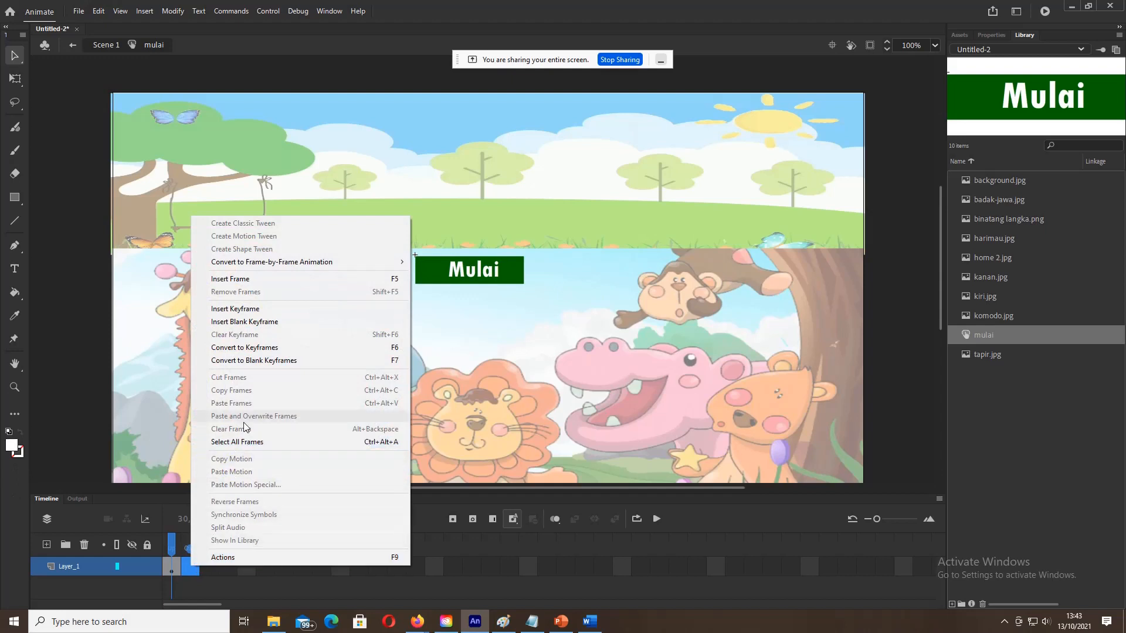
{"action": "left_click", "coordinate": [241, 310]}
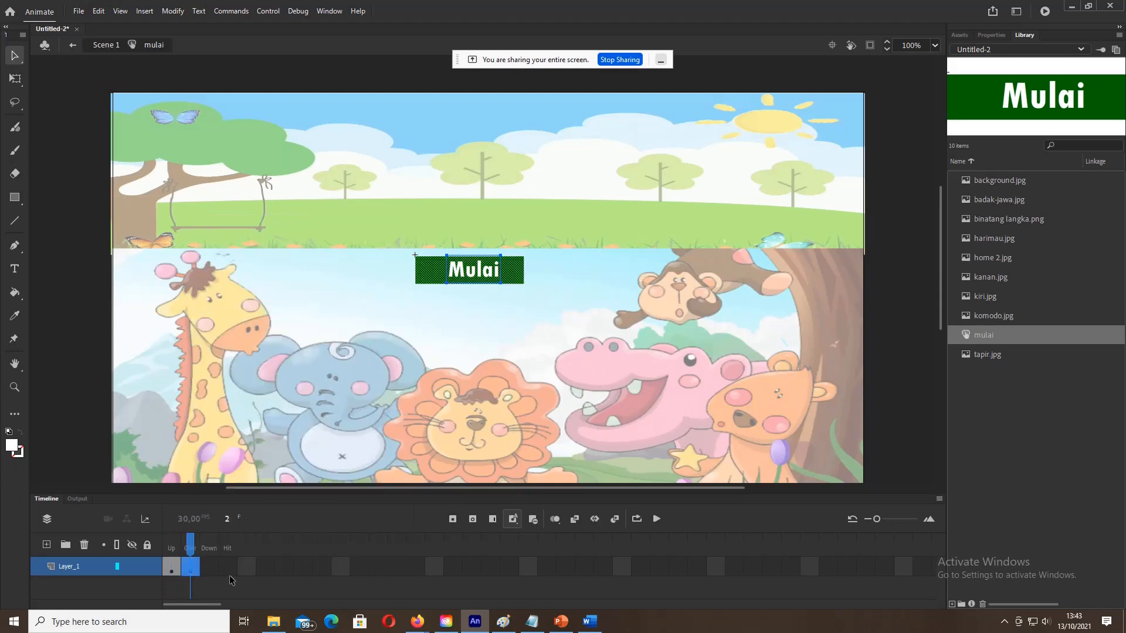
{"action": "left_click", "coordinate": [210, 568]}
{"action": "right_click", "coordinate": [213, 569]}
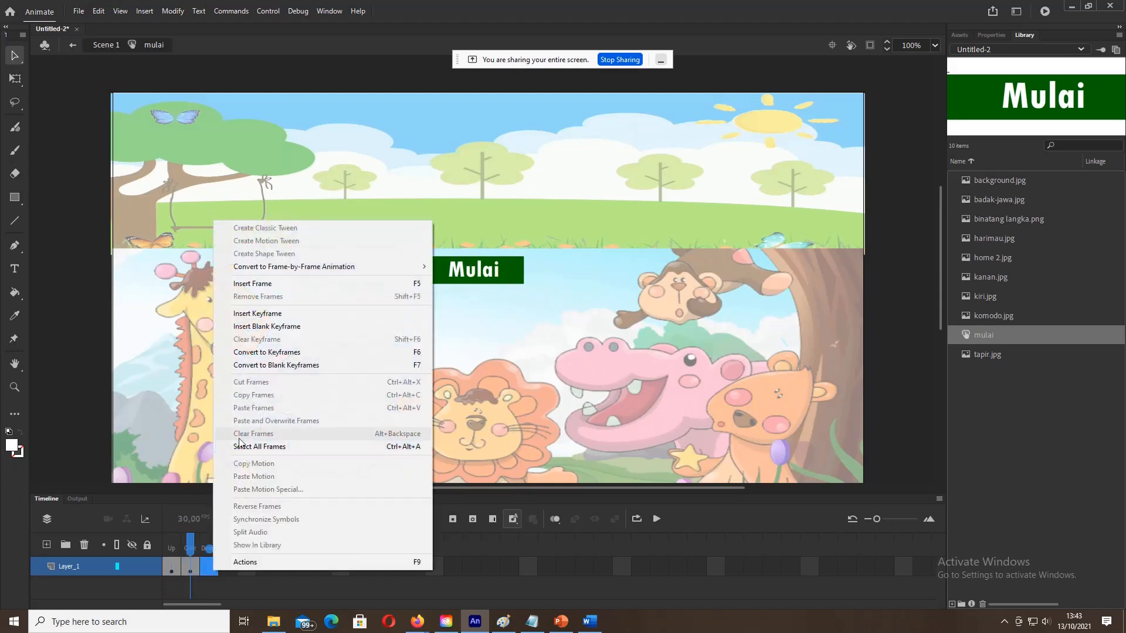
{"action": "left_click", "coordinate": [258, 314]}
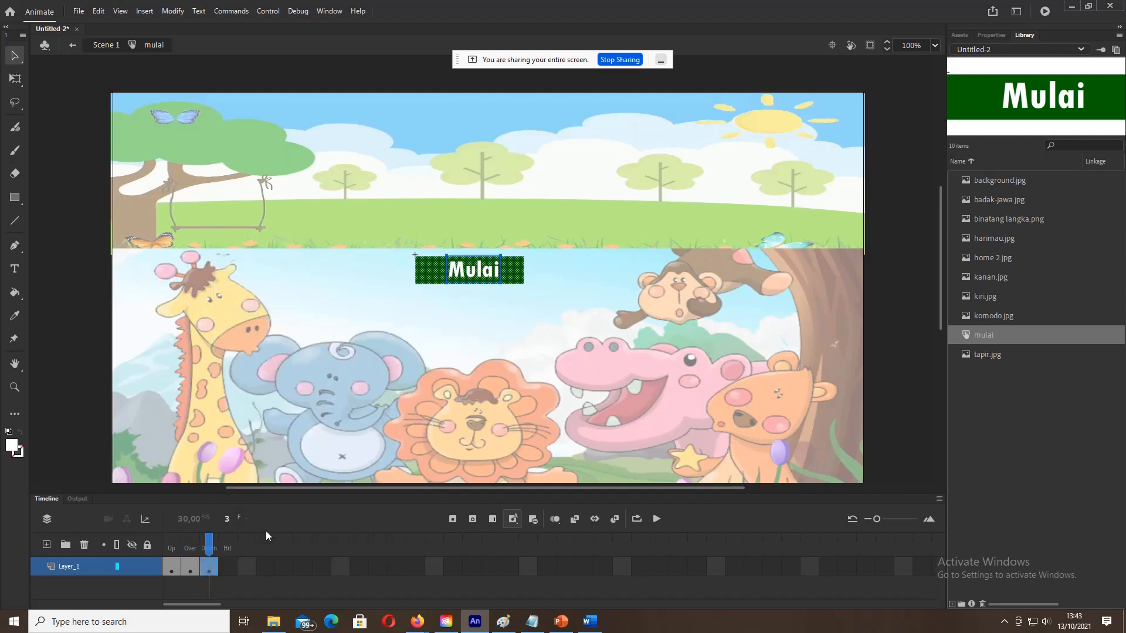
{"action": "left_click", "coordinate": [234, 572]}
{"action": "right_click", "coordinate": [235, 572]}
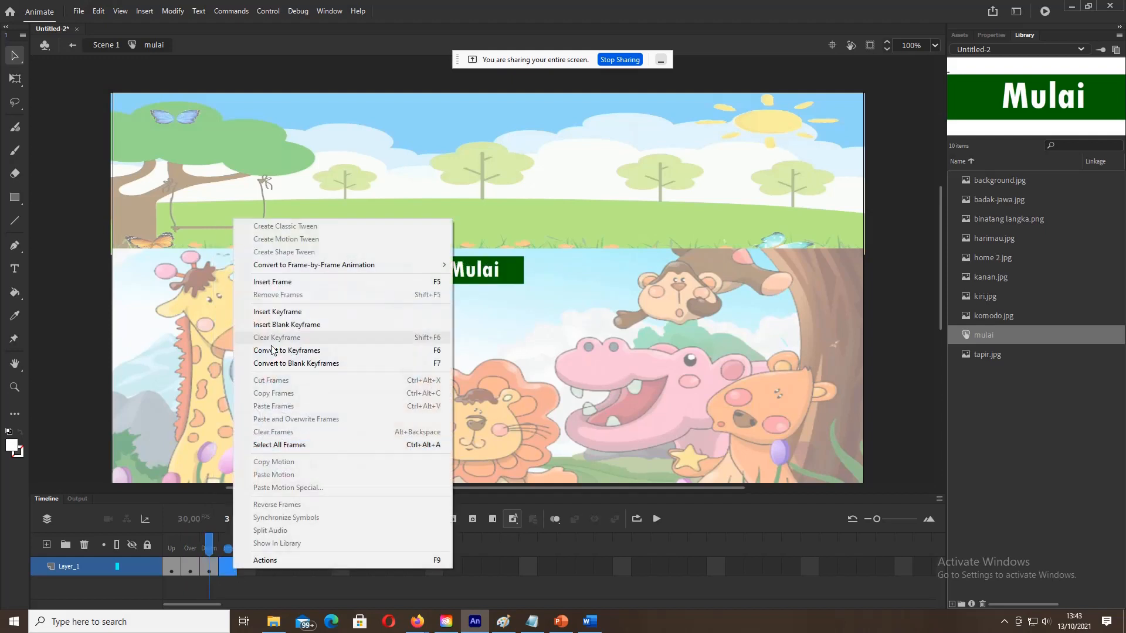
{"action": "left_click", "coordinate": [280, 311]}
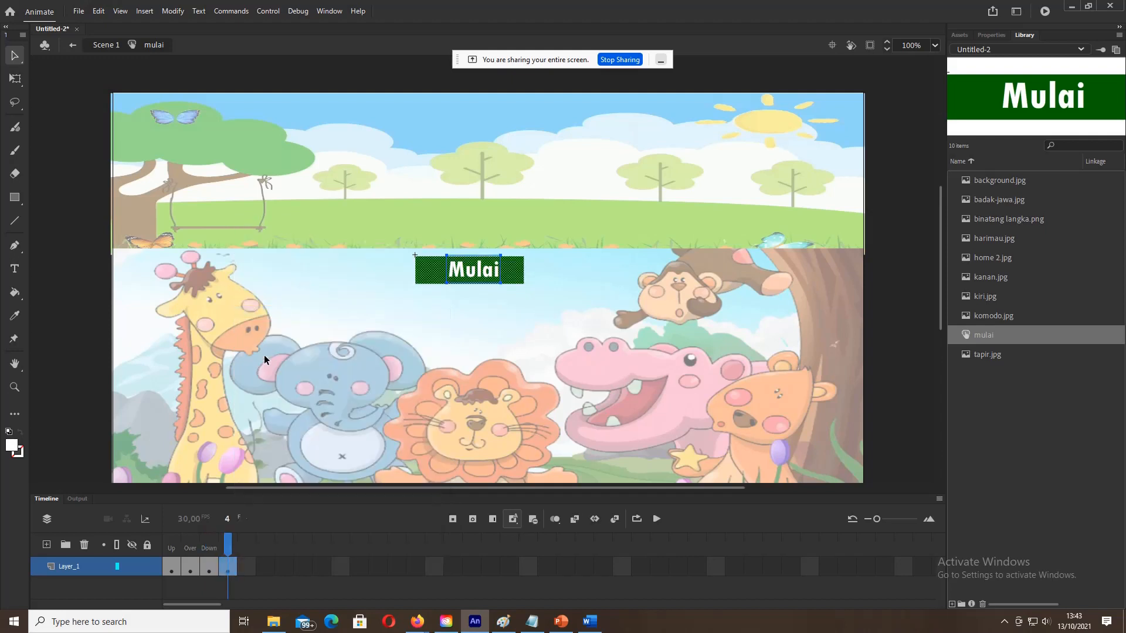
Step: Review the Down and Over states and select the Mulai shape in the Over state
{"action": "left_click", "coordinate": [213, 563]}
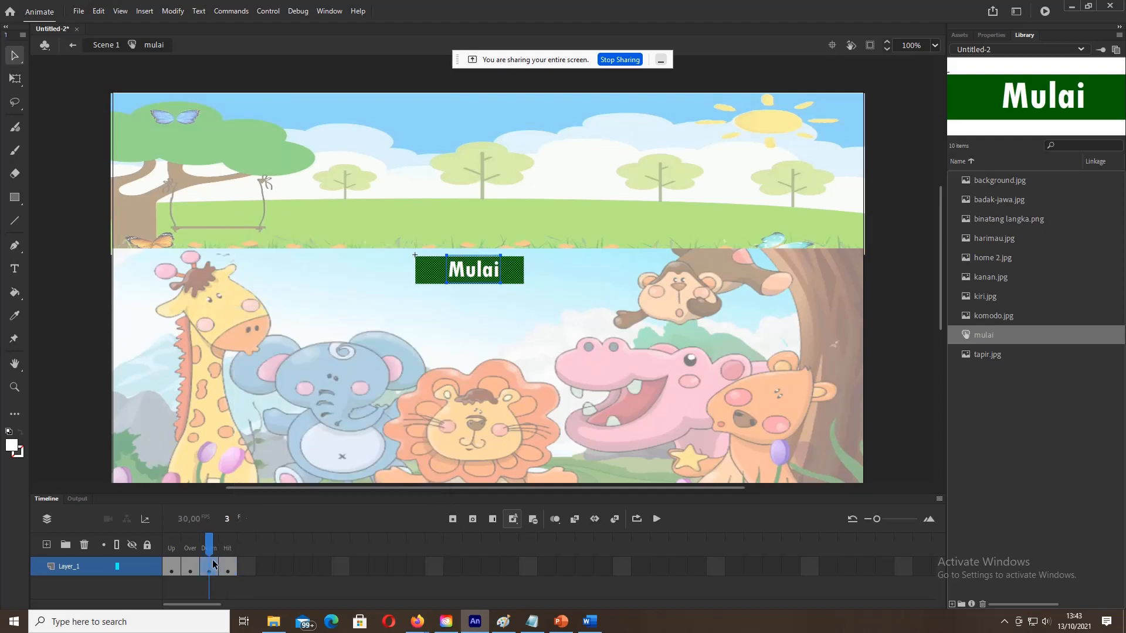
{"action": "left_click", "coordinate": [187, 564]}
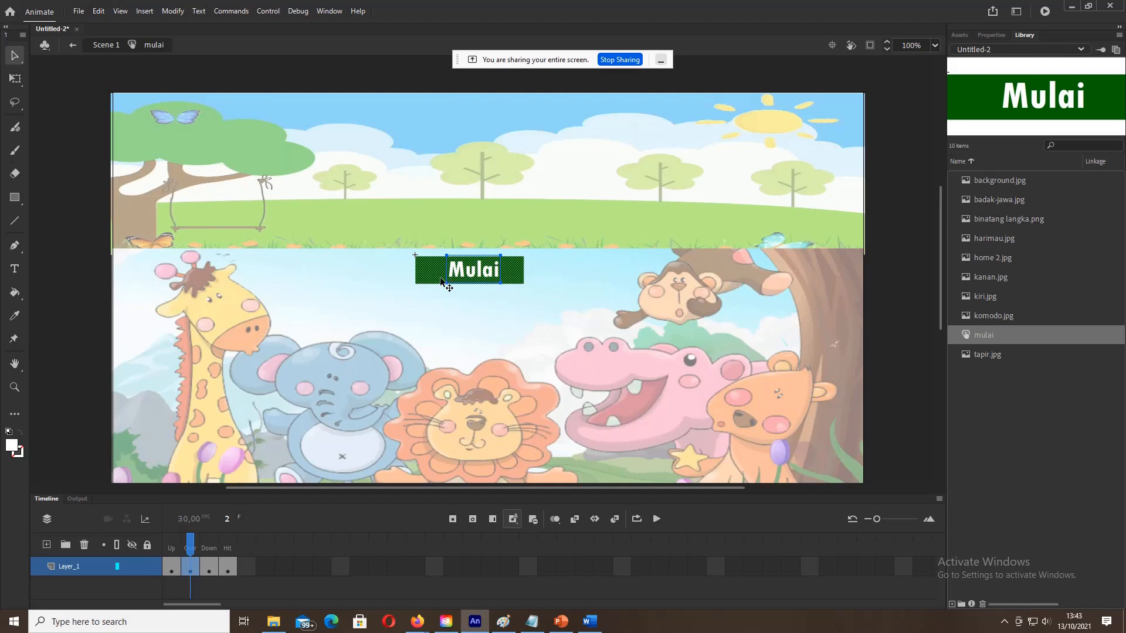
{"action": "left_click", "coordinate": [439, 292]}
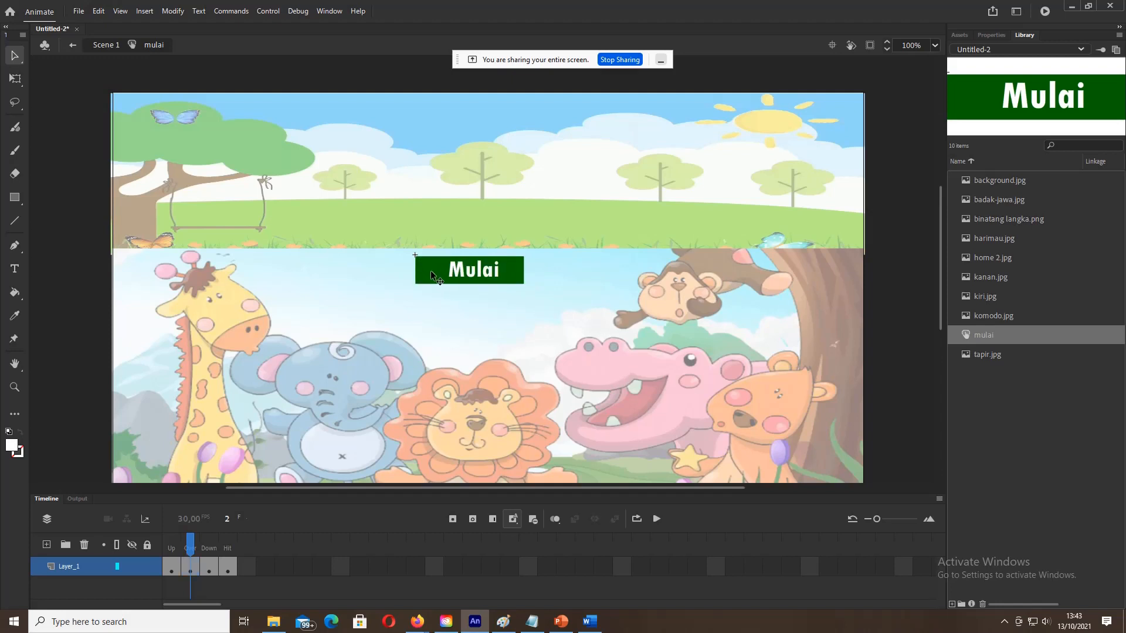
{"action": "left_click", "coordinate": [431, 271]}
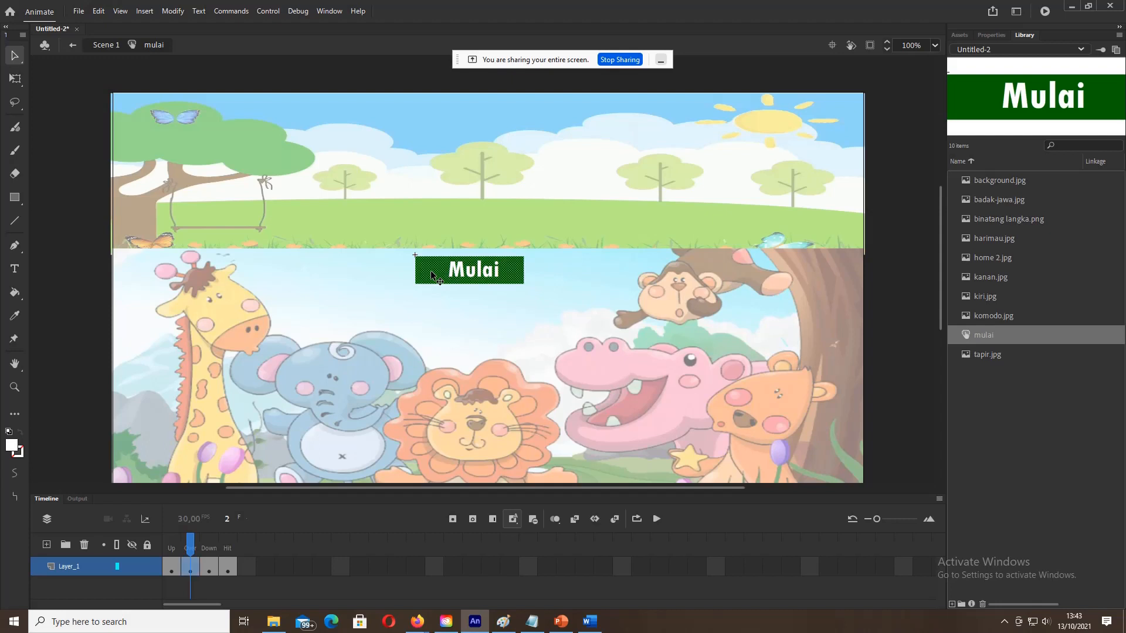
Step: Make the Over-state background black and shrink the Mulai shape slightly for the Down state
{"action": "left_click", "coordinate": [17, 448]}
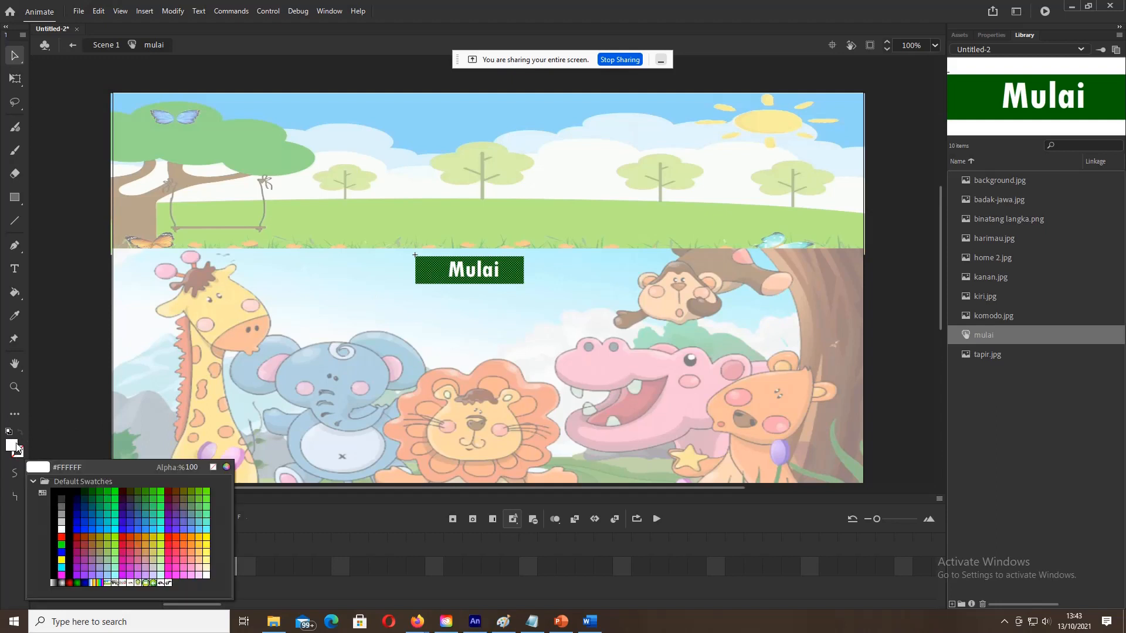
{"action": "left_click", "coordinate": [69, 489]}
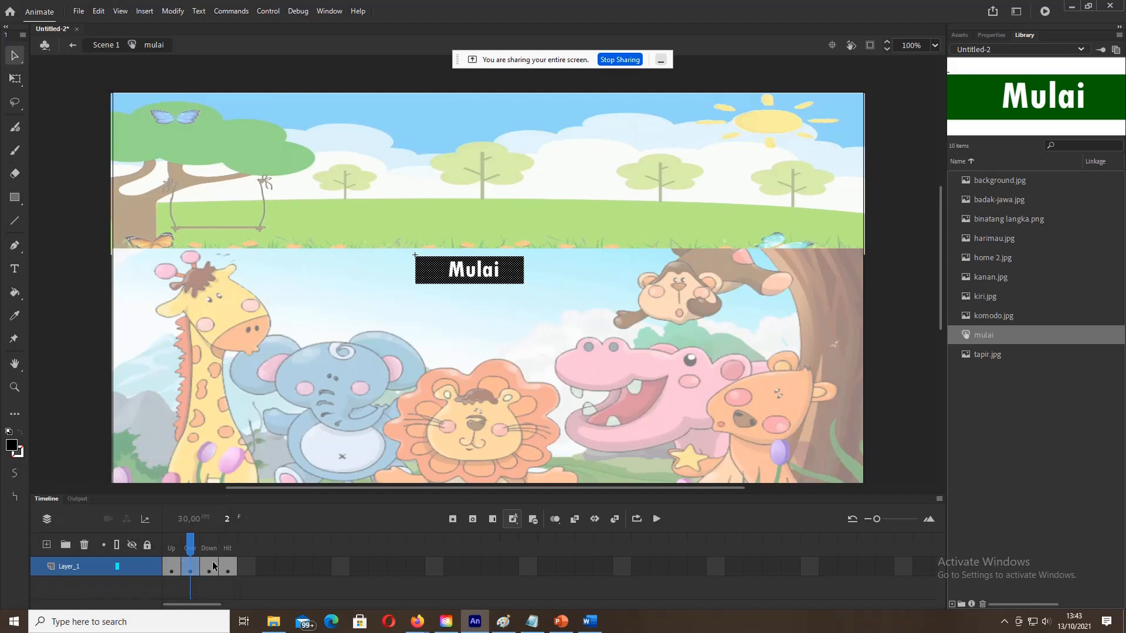
{"action": "left_click", "coordinate": [212, 566]}
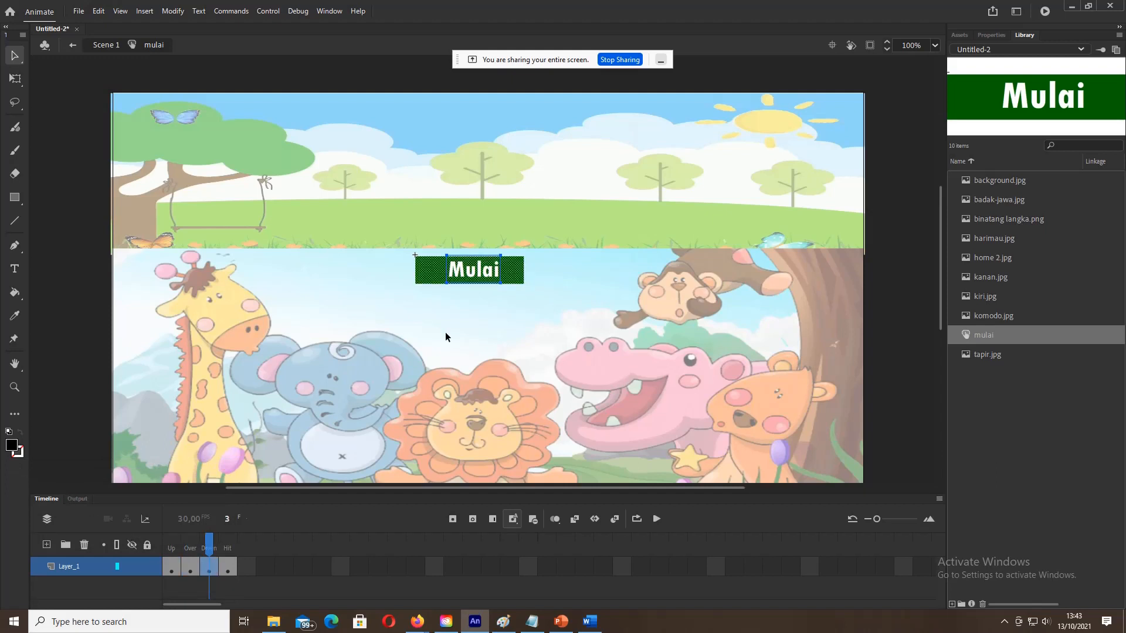
{"action": "right_click", "coordinate": [519, 273]}
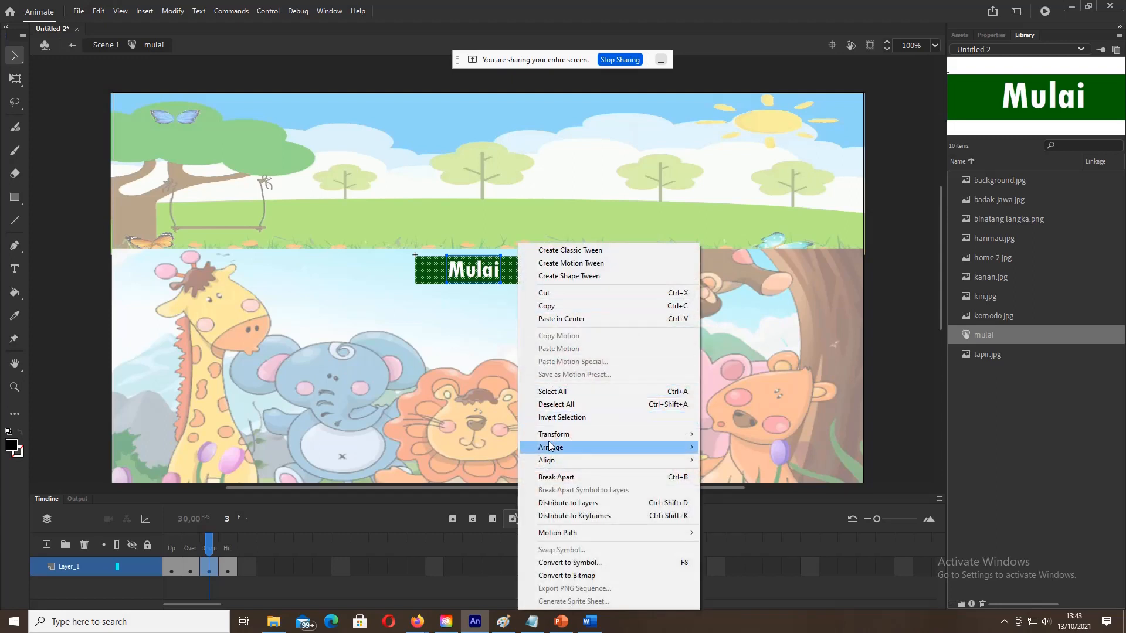
{"action": "mouse_move", "coordinate": [554, 435]}
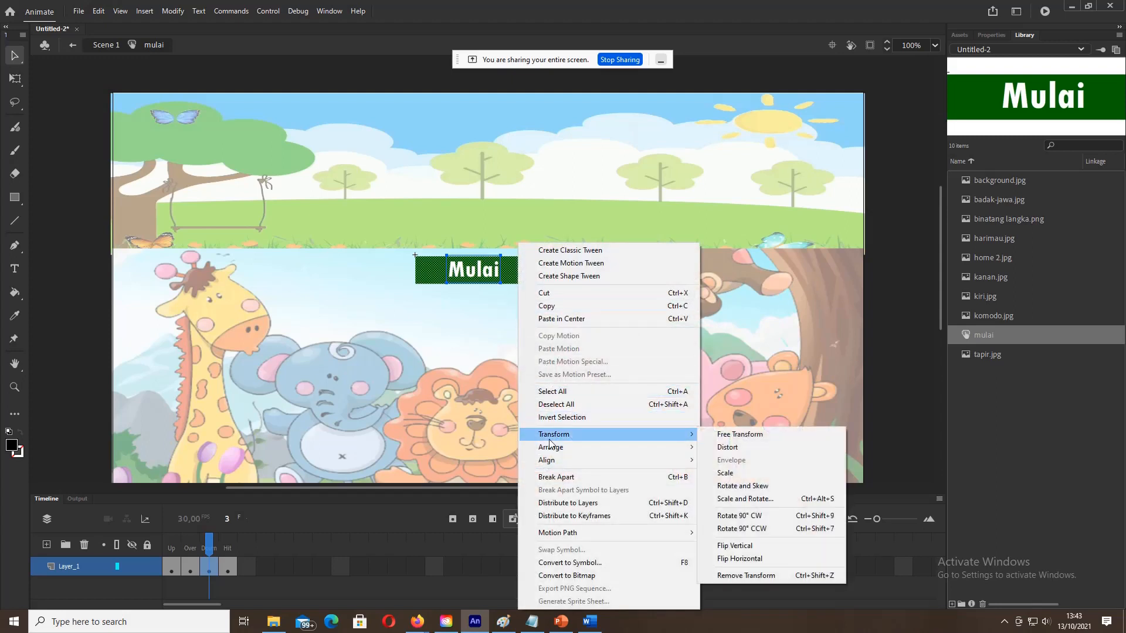
{"action": "left_click", "coordinate": [726, 473]}
{"action": "left_click_drag", "start_coordinate": [525, 283], "coordinate": [506, 277]}
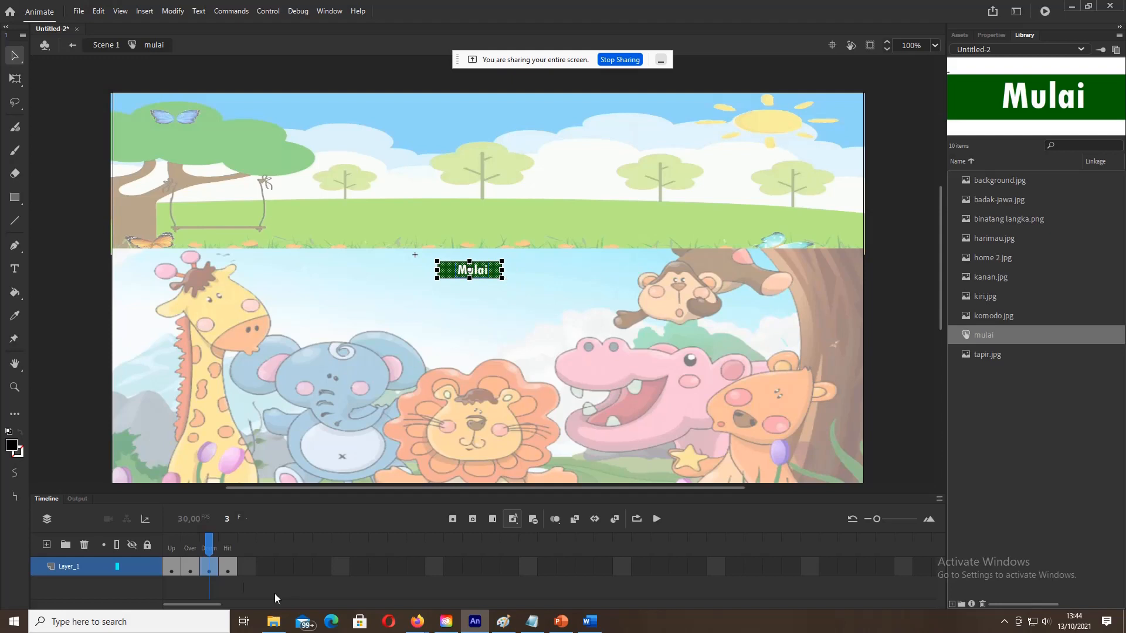
Step: Fill the Hit frame's rectangle with blue
{"action": "left_click", "coordinate": [228, 568]}
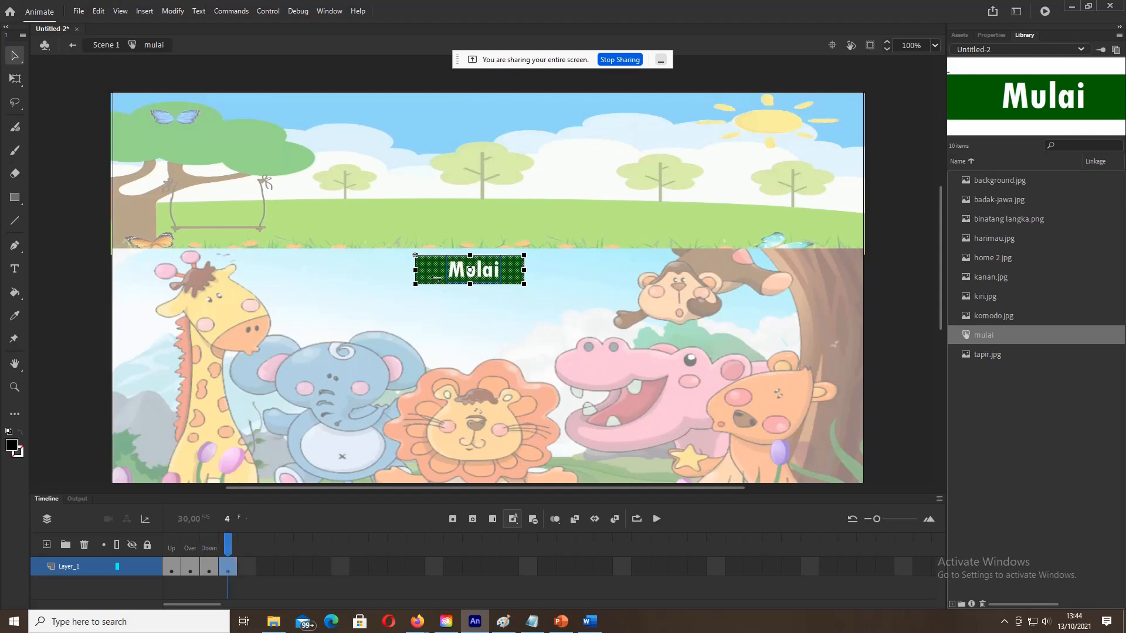
{"action": "left_click", "coordinate": [434, 309]}
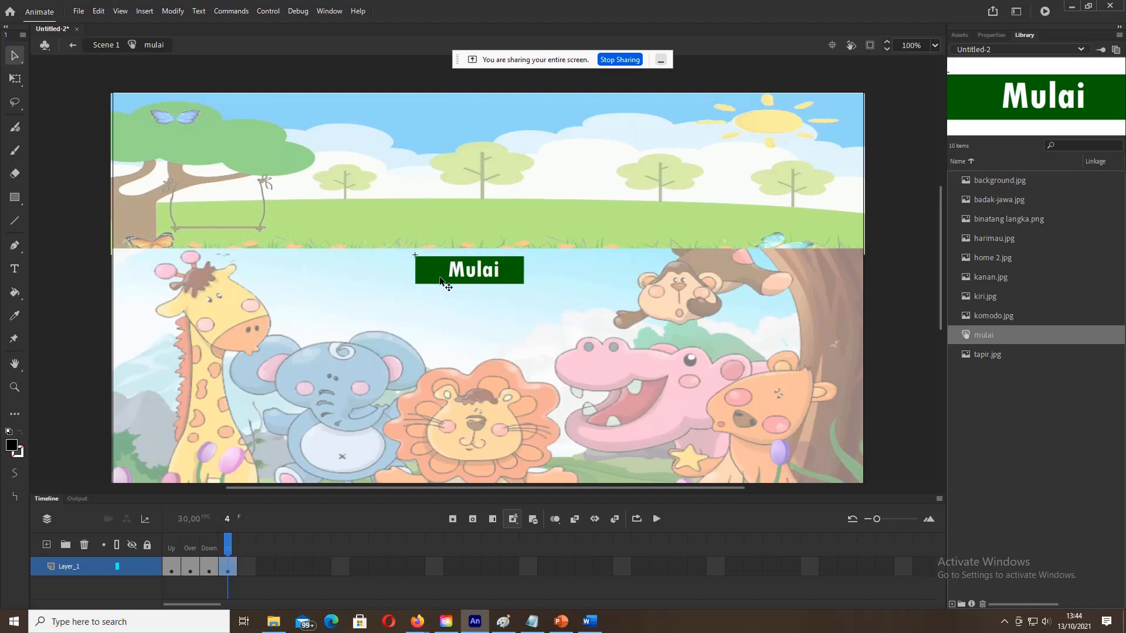
{"action": "left_click", "coordinate": [440, 279]}
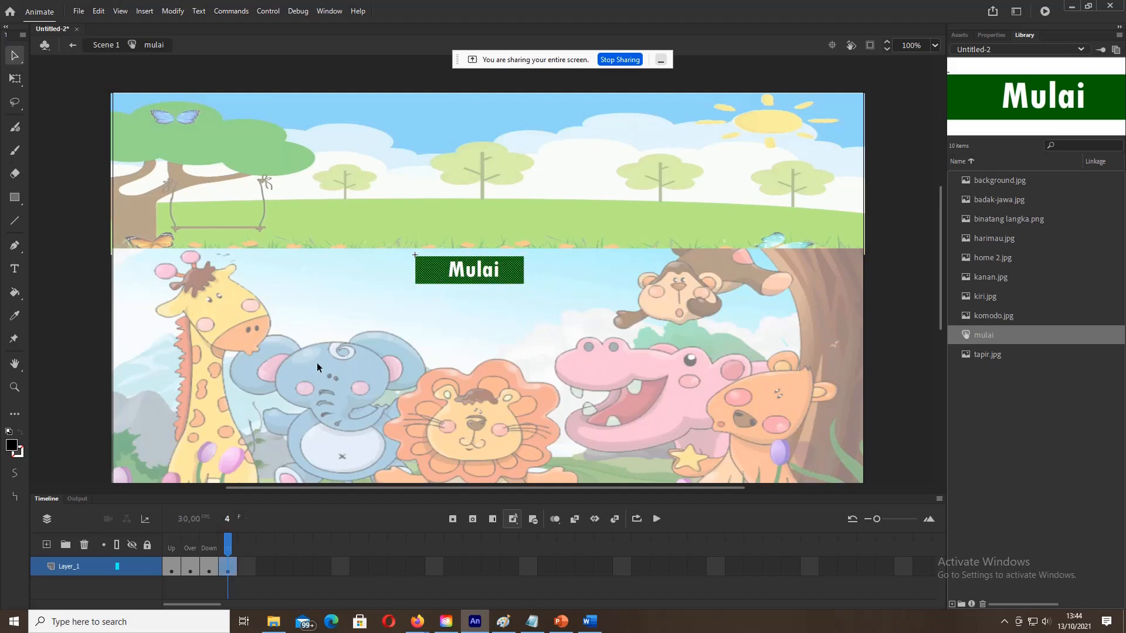
{"action": "left_click", "coordinate": [17, 452]}
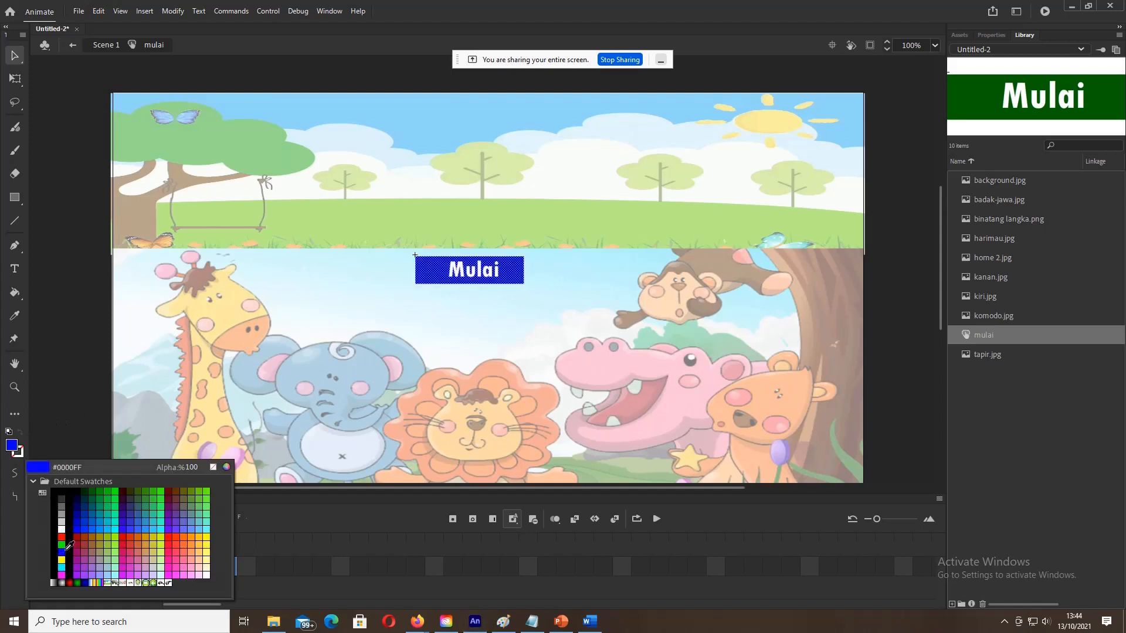
{"action": "left_click", "coordinate": [62, 552]}
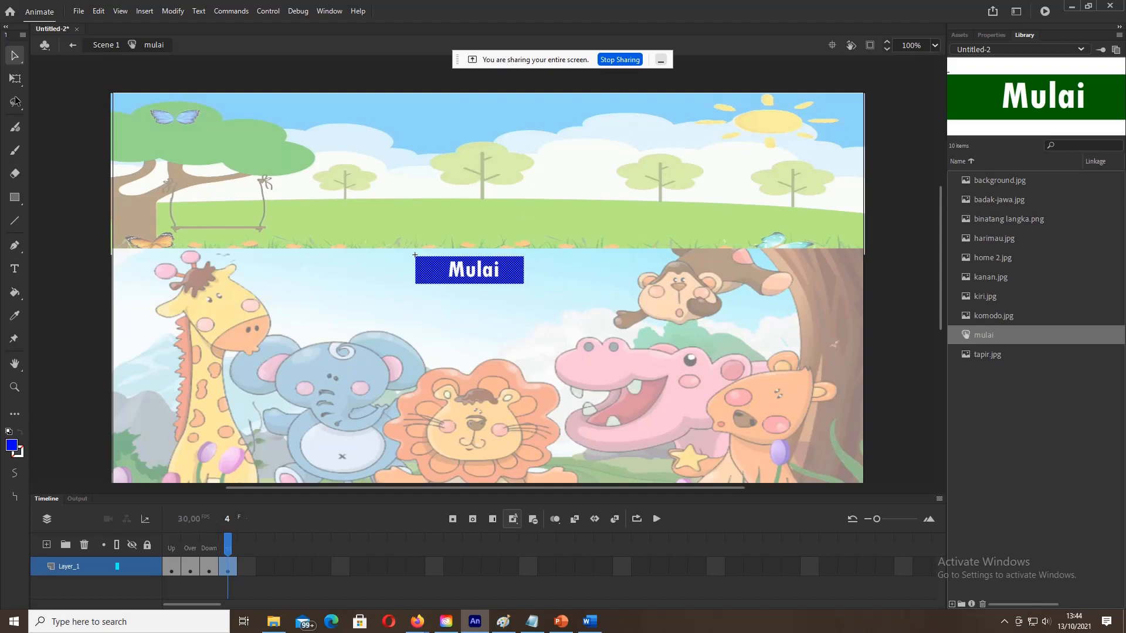
Step: Return to Scene 1 and test the movie in a preview window
{"action": "left_click", "coordinate": [106, 45]}
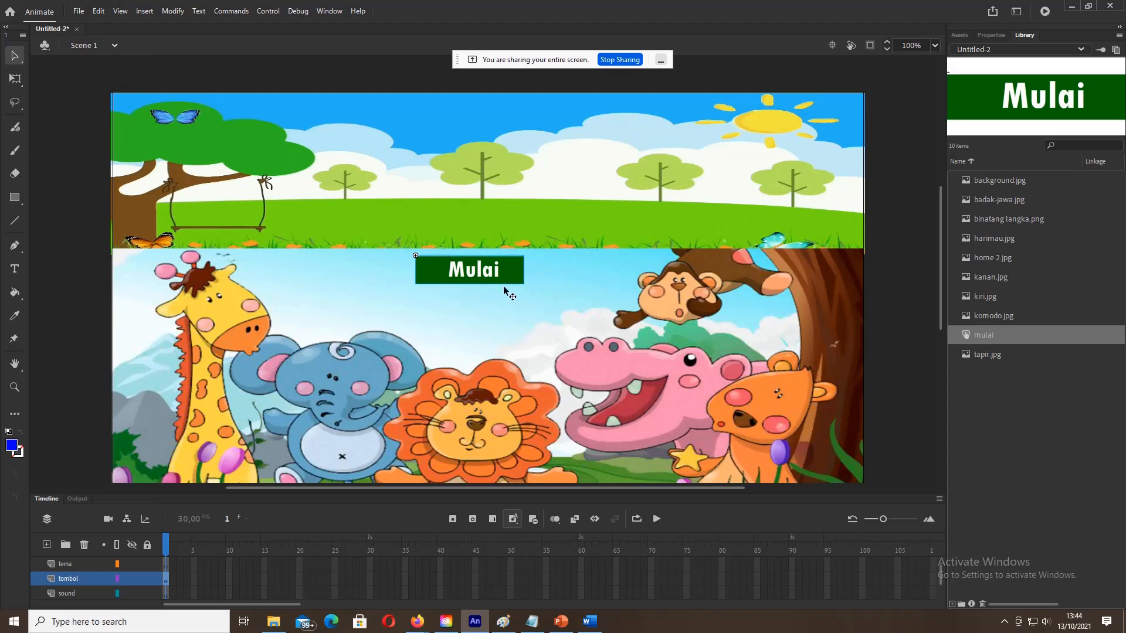
{"action": "left_click", "coordinate": [268, 11]}
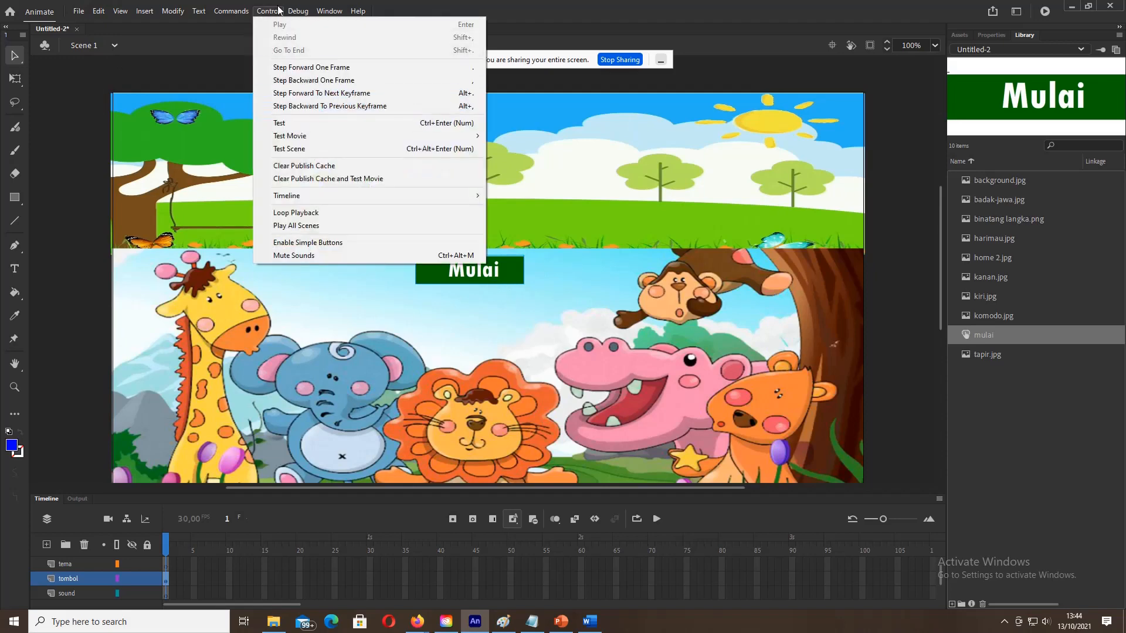
{"action": "left_click", "coordinate": [282, 125]}
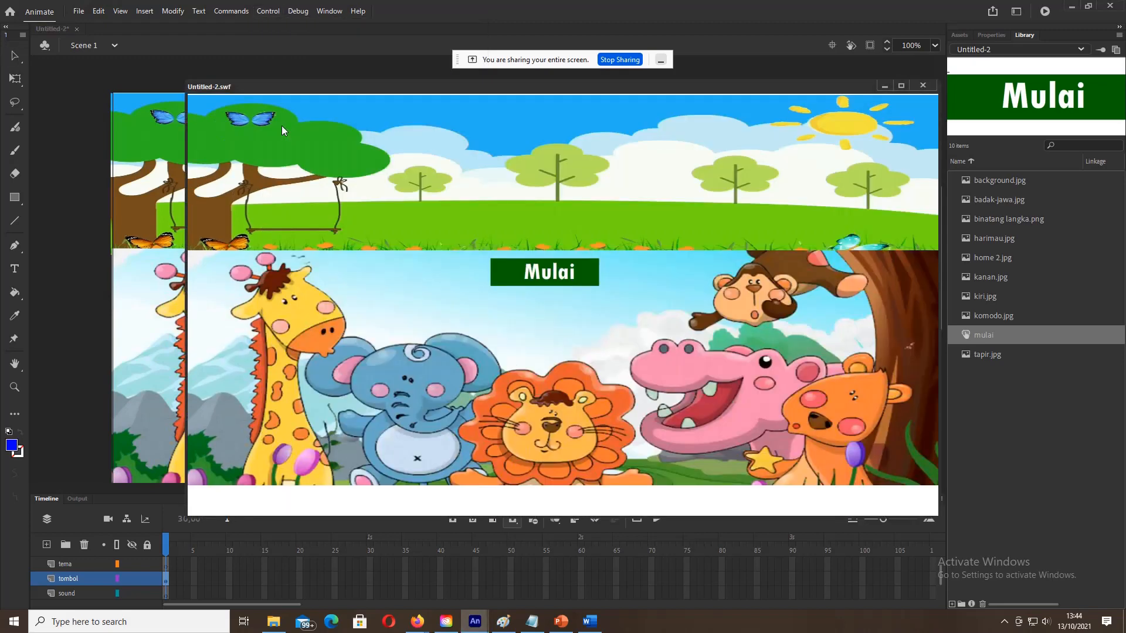
Step: Press the Mulai button repeatedly in the preview to check its states
{"action": "left_click", "coordinate": [571, 275]}
{"action": "left_click", "coordinate": [572, 276]}
{"action": "left_click", "coordinate": [572, 276]}
{"action": "left_click", "coordinate": [571, 280]}
{"action": "left_click", "coordinate": [570, 282]}
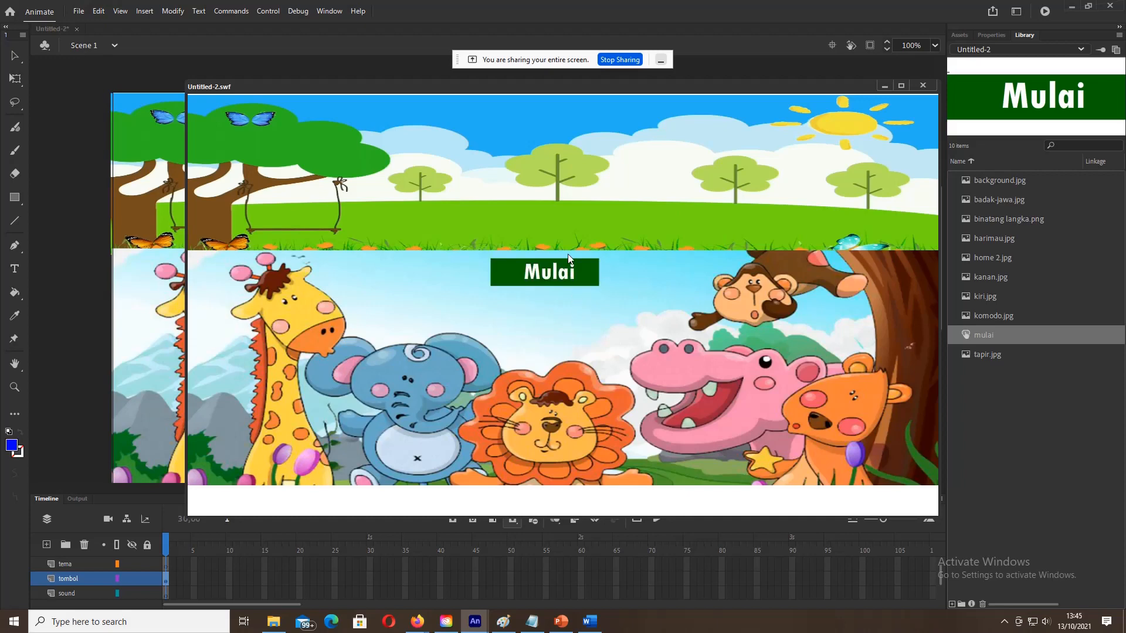
{"action": "left_click", "coordinate": [568, 284]}
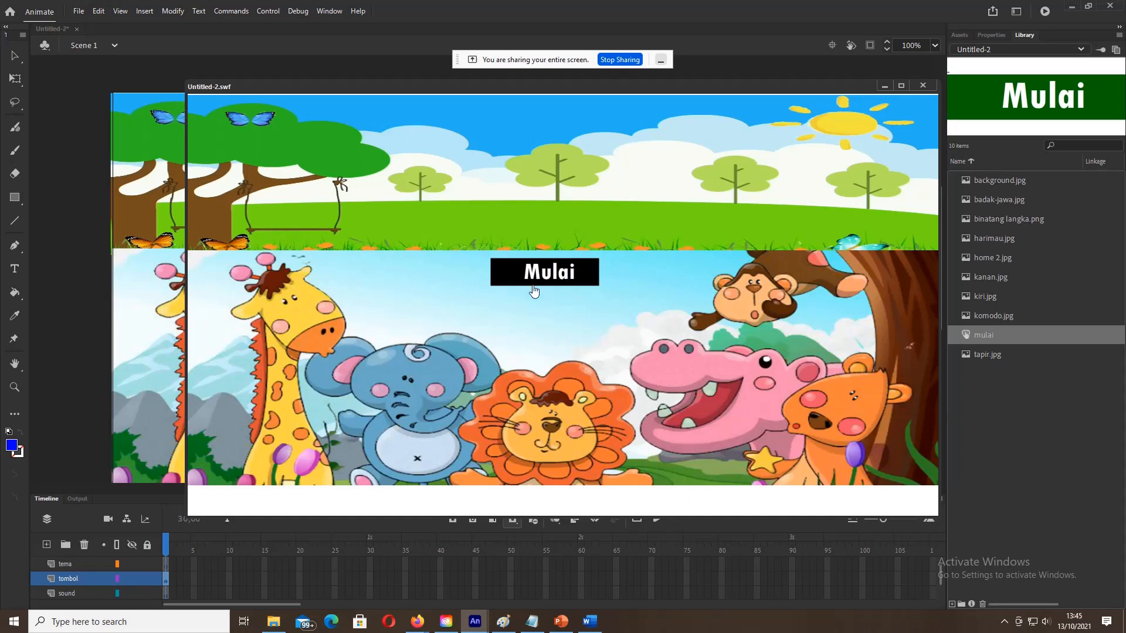
Step: Close the test preview and save the project as 'tes 2.fla'
{"action": "left_click", "coordinate": [923, 86]}
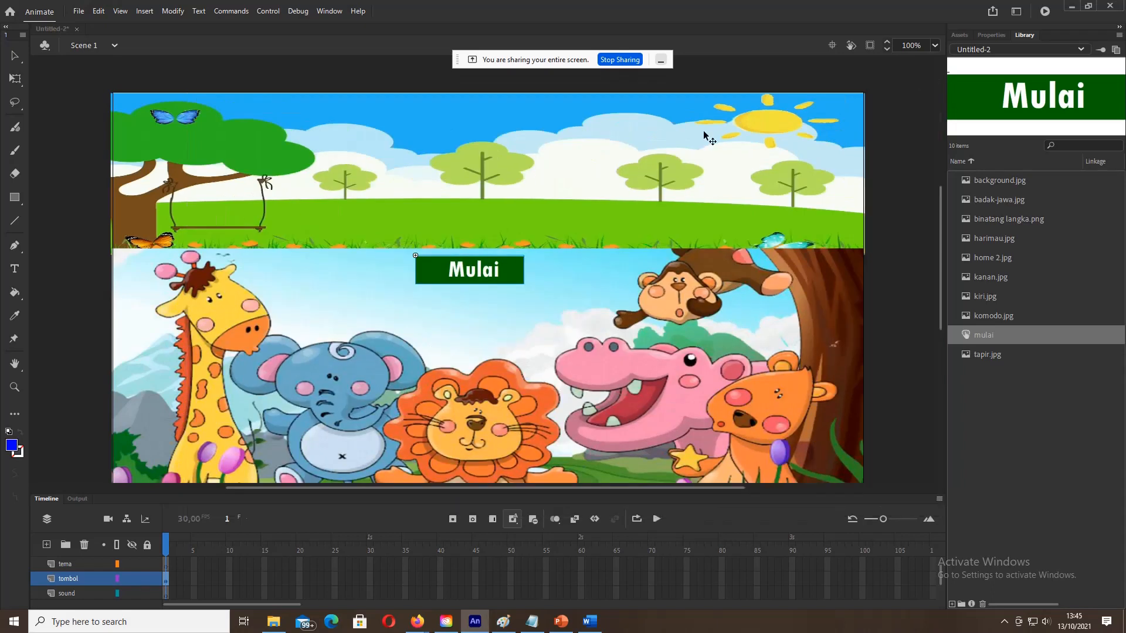
{"action": "left_click", "coordinate": [86, 14]}
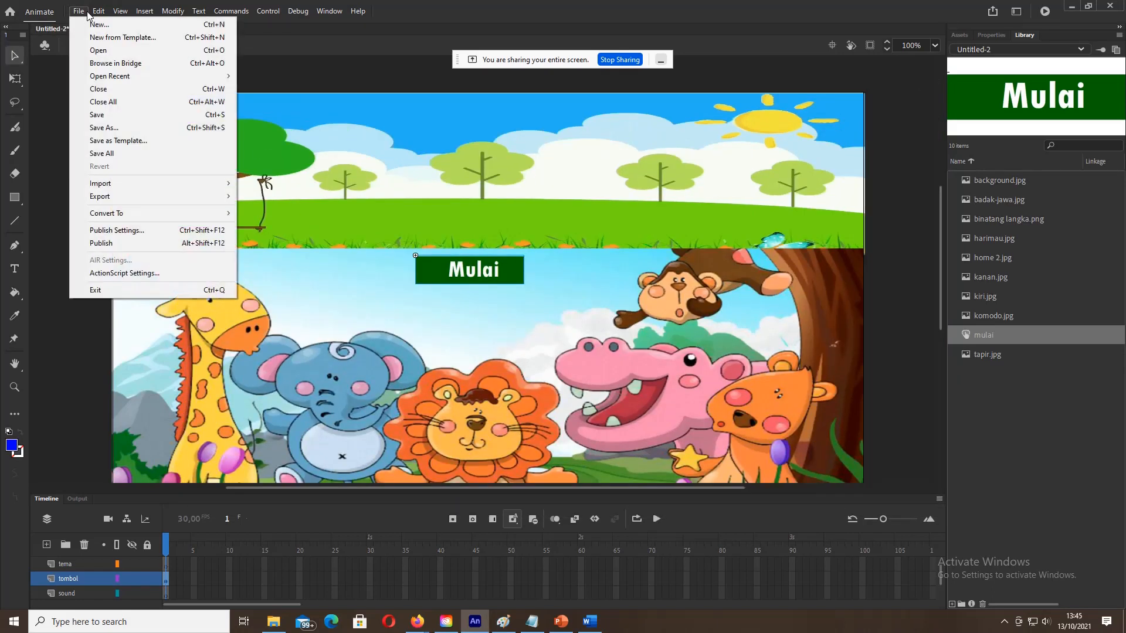
{"action": "left_click", "coordinate": [96, 115]}
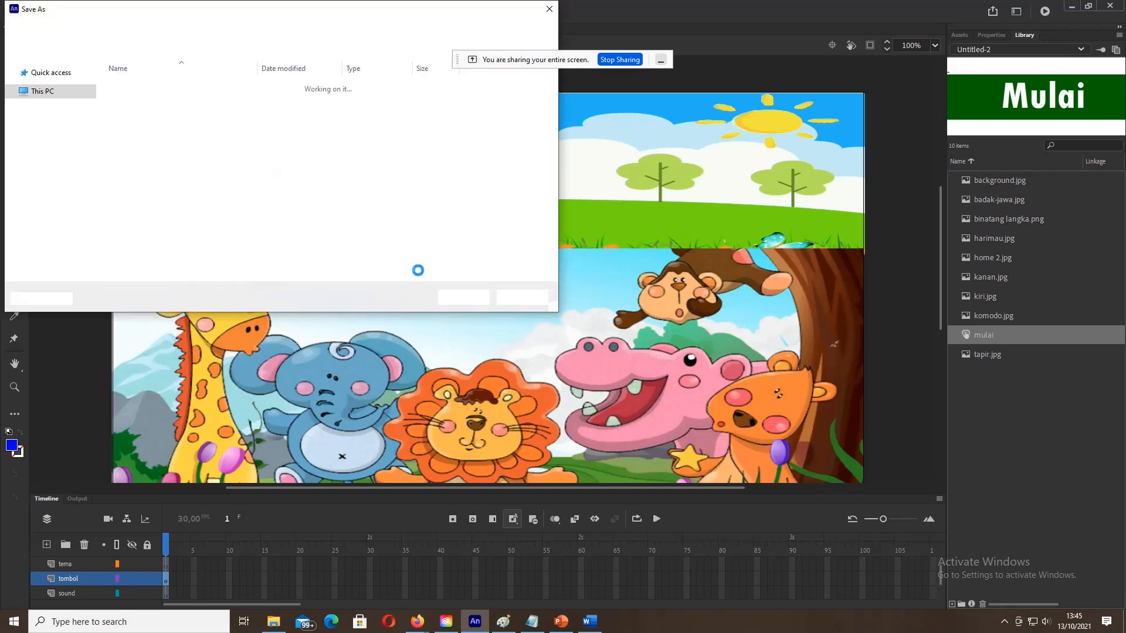
{"action": "left_click", "coordinate": [144, 256]}
{"action": "type", "text": "tes"}
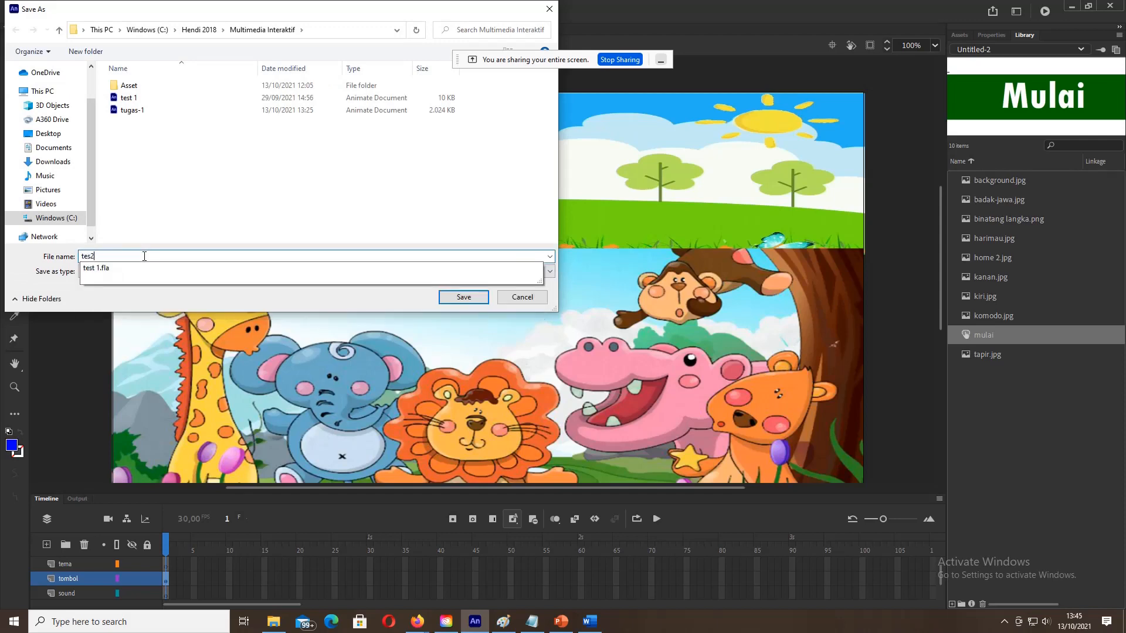
{"action": "type", "text": "2"}
{"action": "key", "text": "BackSpace"}
{"action": "type", "text": "2"}
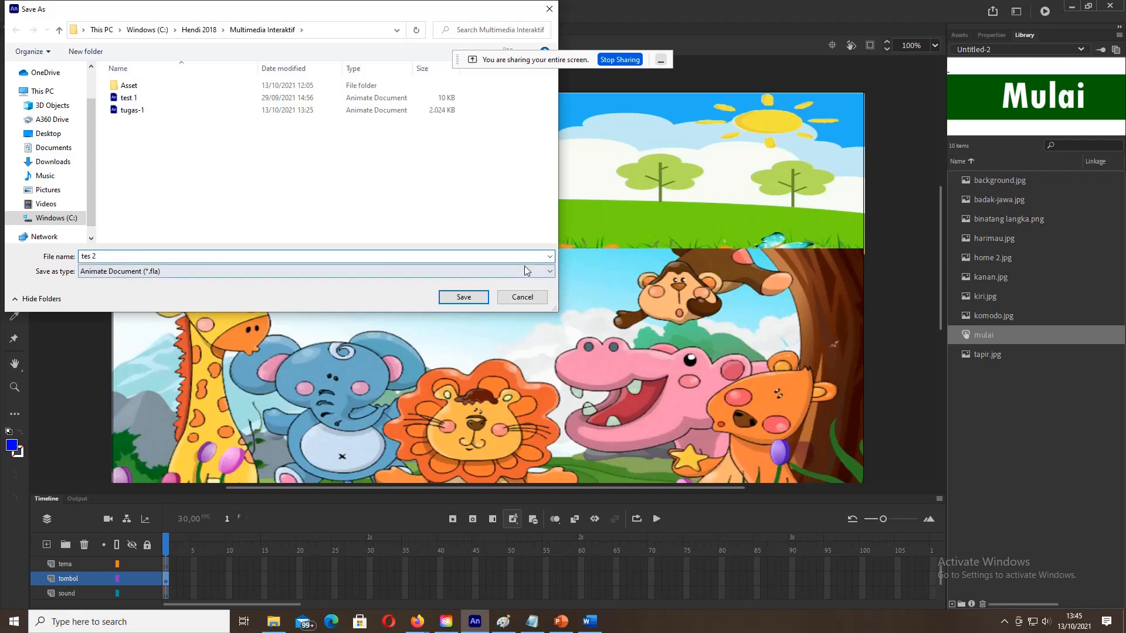
{"action": "left_click", "coordinate": [463, 297]}
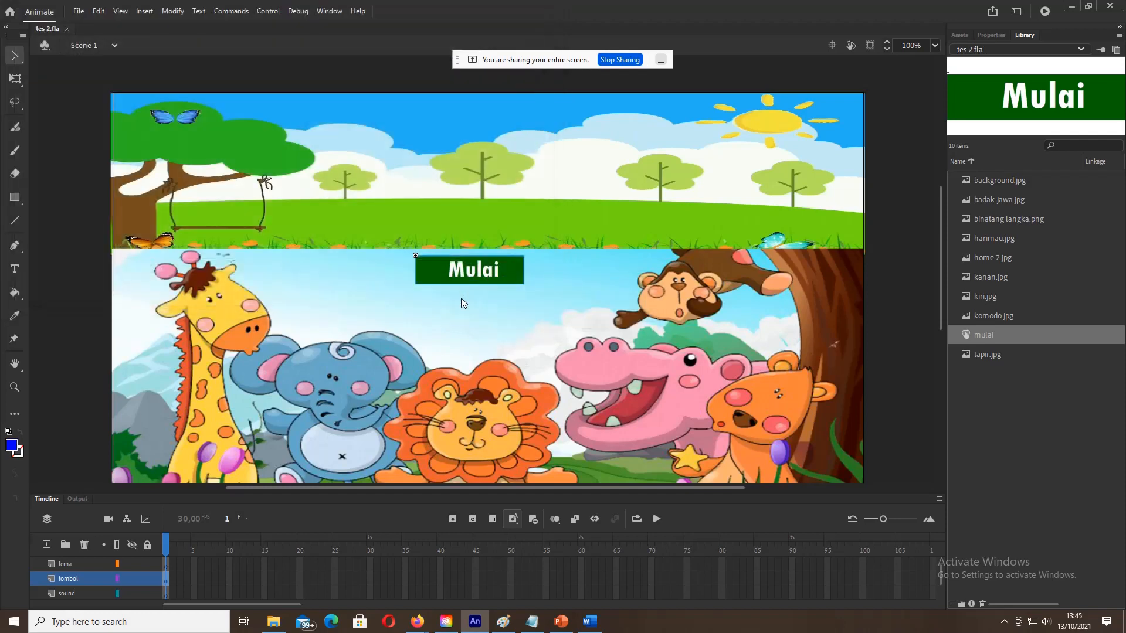
Step: Switch to the Word storyboard and copy the intro page's two-line title text
{"action": "left_click", "coordinate": [588, 623]}
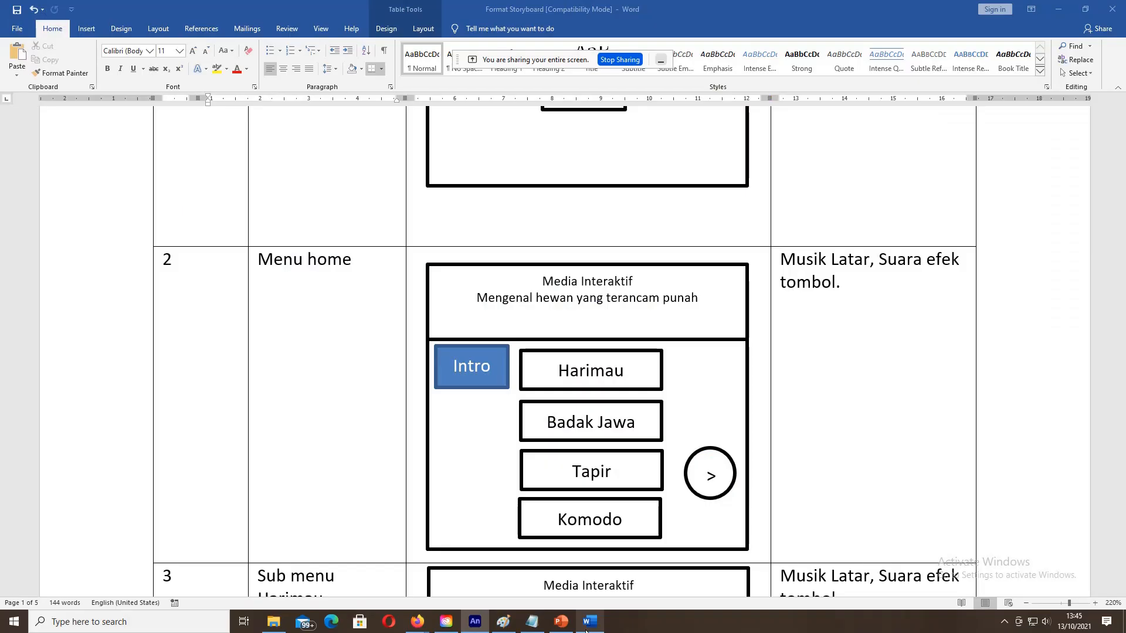
{"action": "scroll", "coordinate": [506, 279], "scroll_direction": "up", "scroll_amount": 5}
{"action": "scroll", "coordinate": [507, 278], "scroll_direction": "down", "scroll_amount": 1}
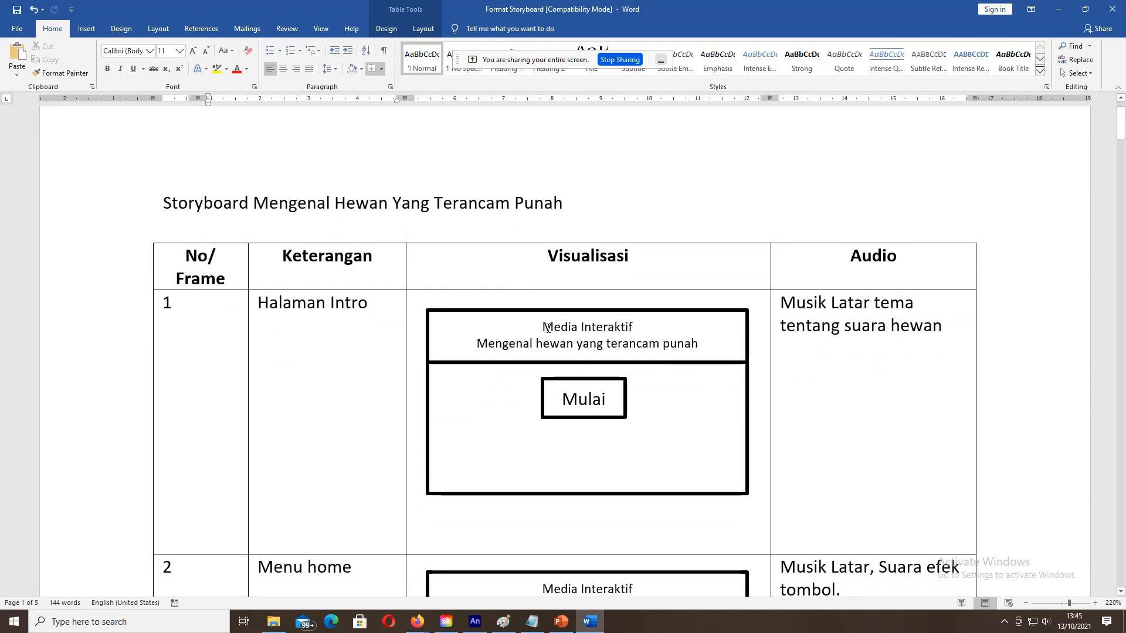
{"action": "left_click_drag", "start_coordinate": [544, 327], "coordinate": [699, 355]}
{"action": "key", "text": "ctrl+c"}
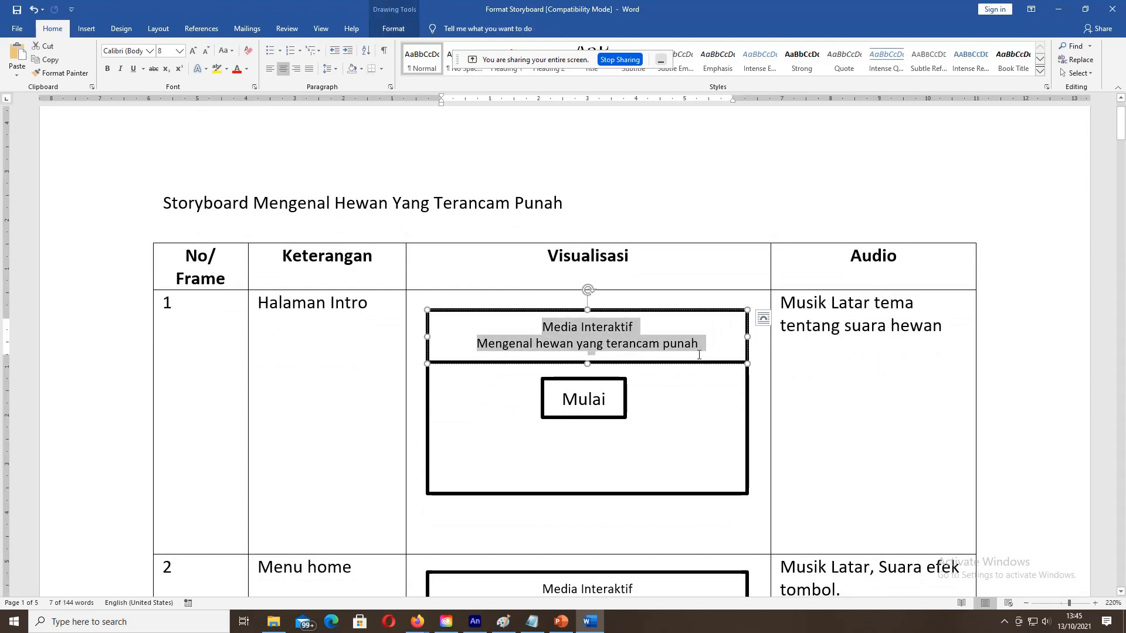
{"action": "key", "text": "ctrl+c"}
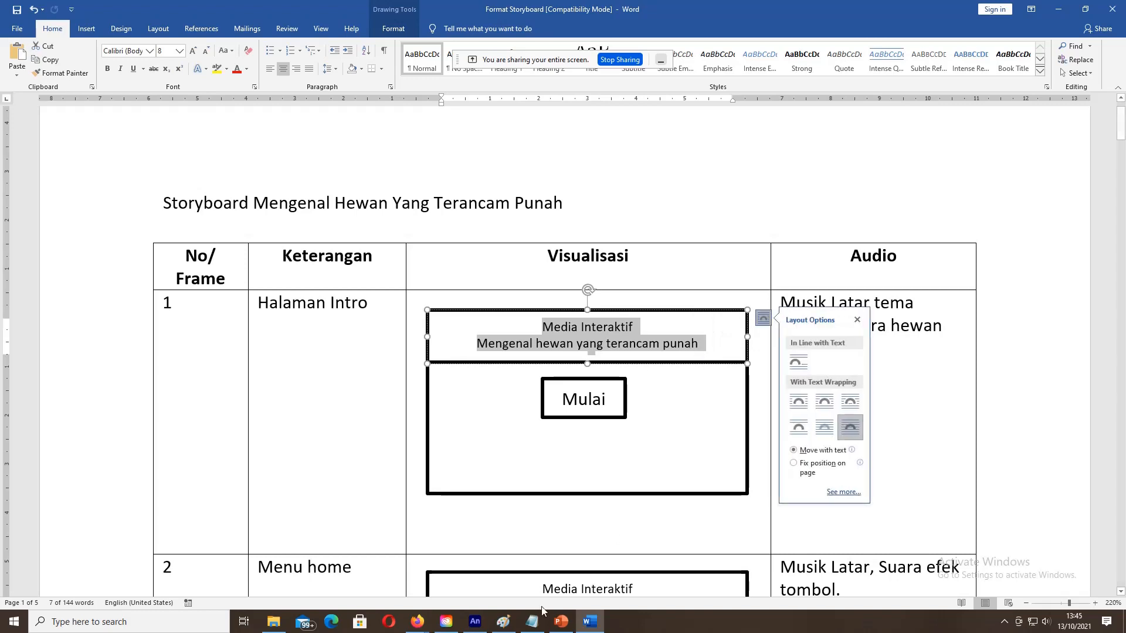
Step: In Animate, start a text box on the sound layer above Mulai and type 'Media Interaktif'
{"action": "left_click", "coordinate": [483, 628]}
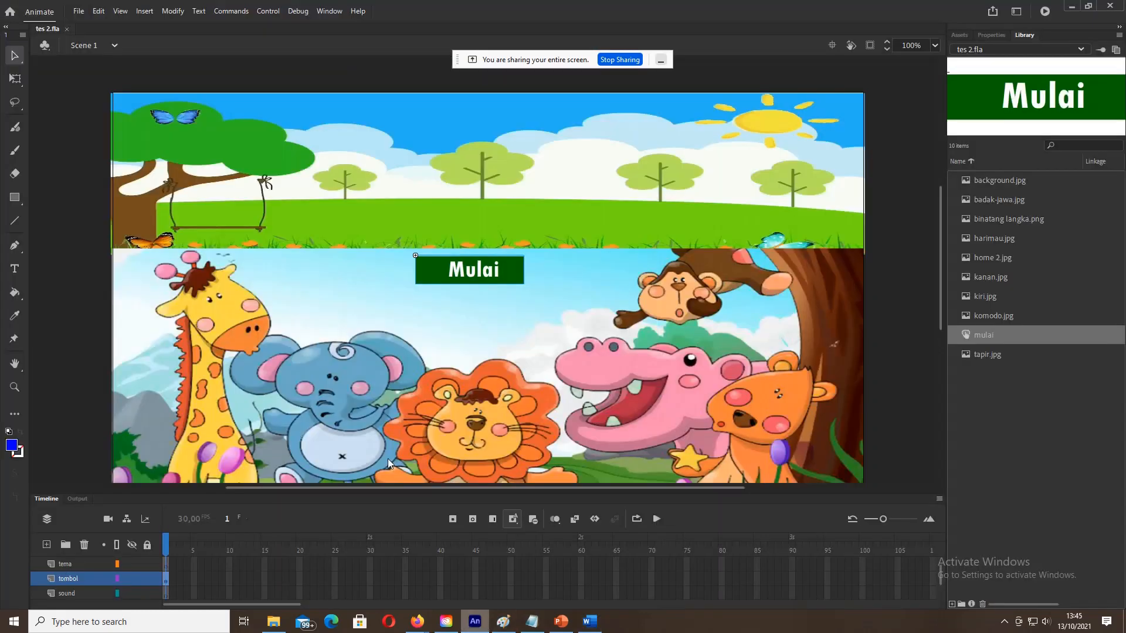
{"action": "left_click", "coordinate": [15, 269]}
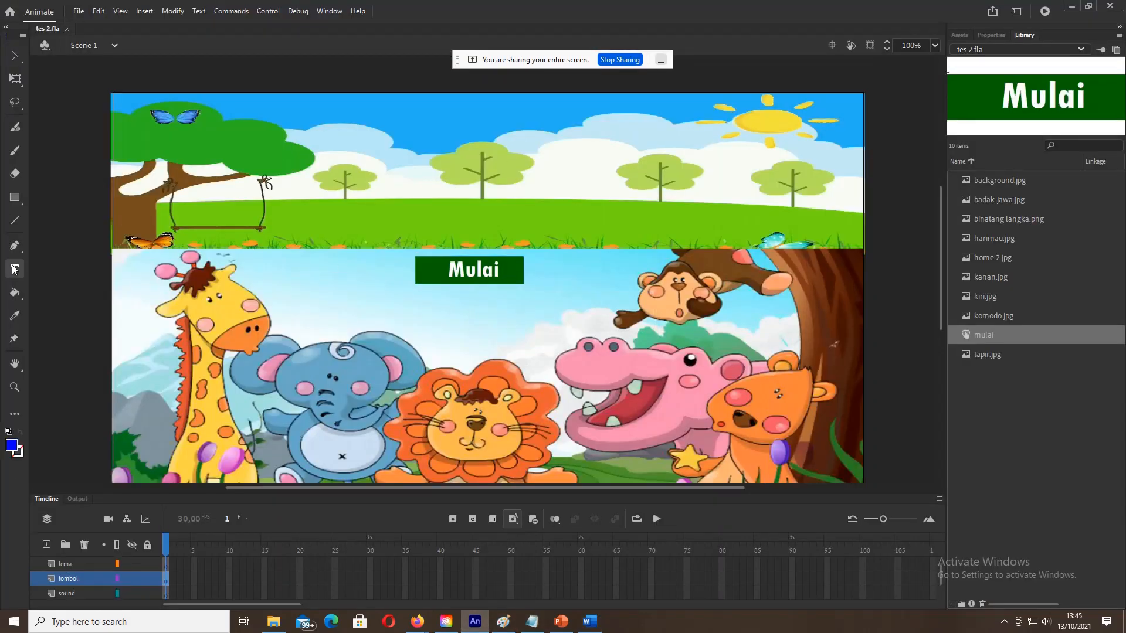
{"action": "left_click", "coordinate": [69, 594]}
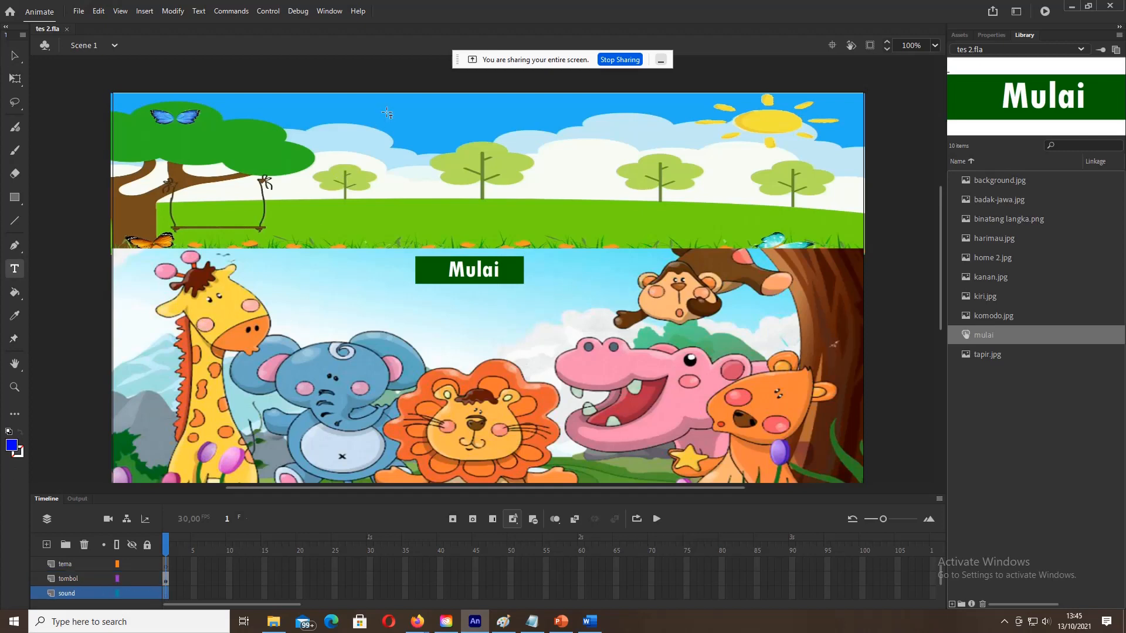
{"action": "left_click", "coordinate": [389, 149]}
{"action": "type", "text": "Media"}
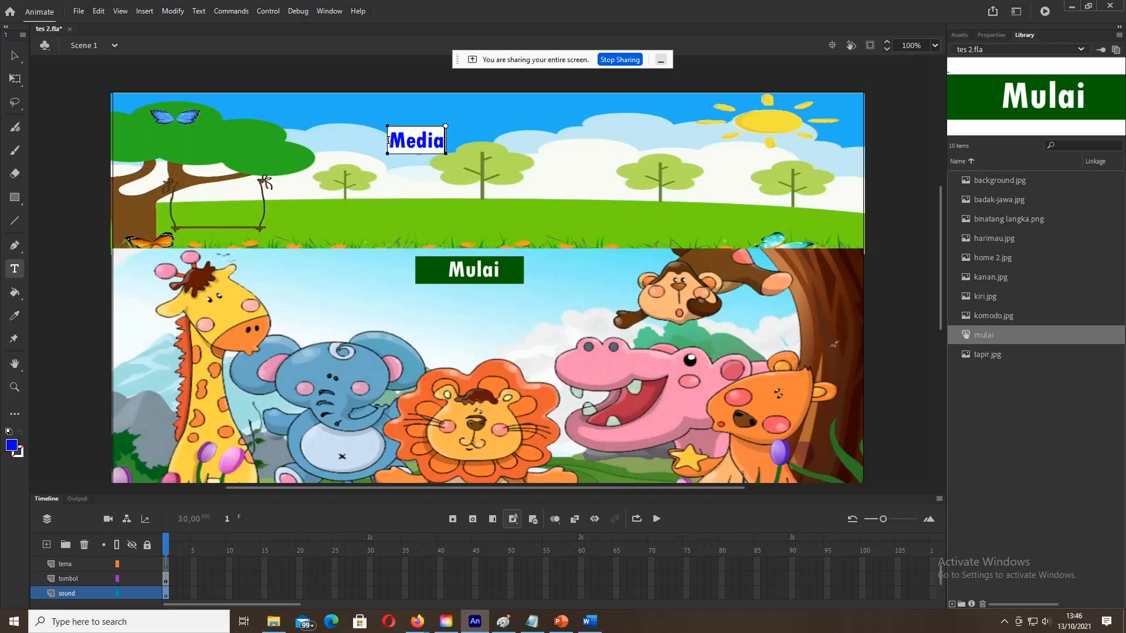
{"action": "type", "text": " Intera"}
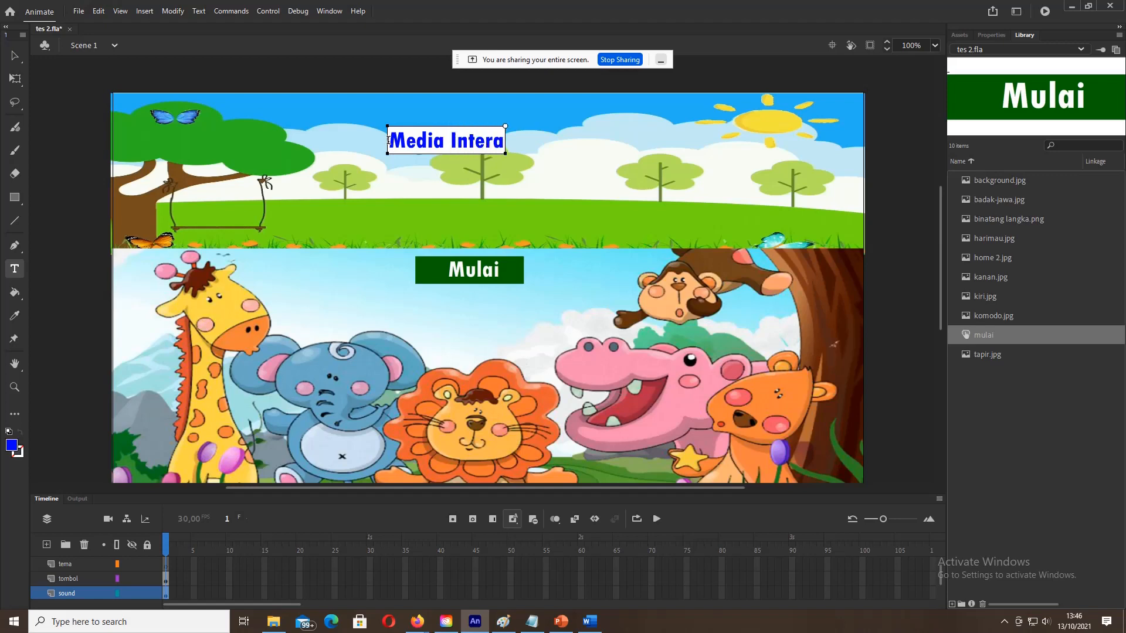
{"action": "type", "text": "ktif"}
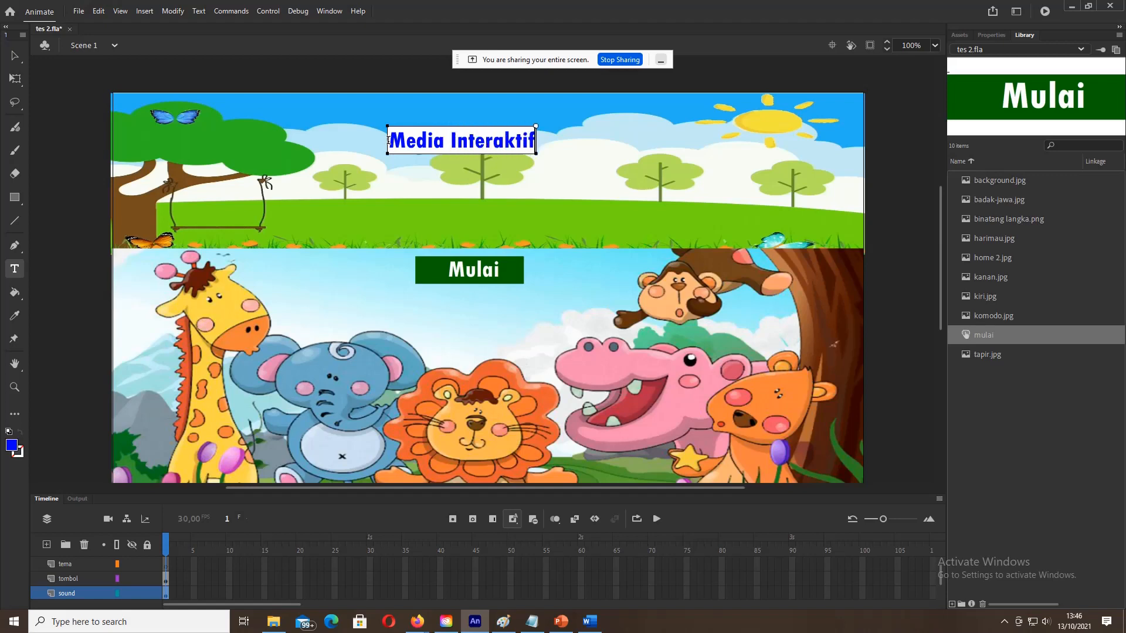
Step: Add the second title line 'Mengenal Hewan Yang Akan Punah', then bring the Word storyboard forward
{"action": "key", "text": "Return"}
{"action": "type", "text": "MEnge"}
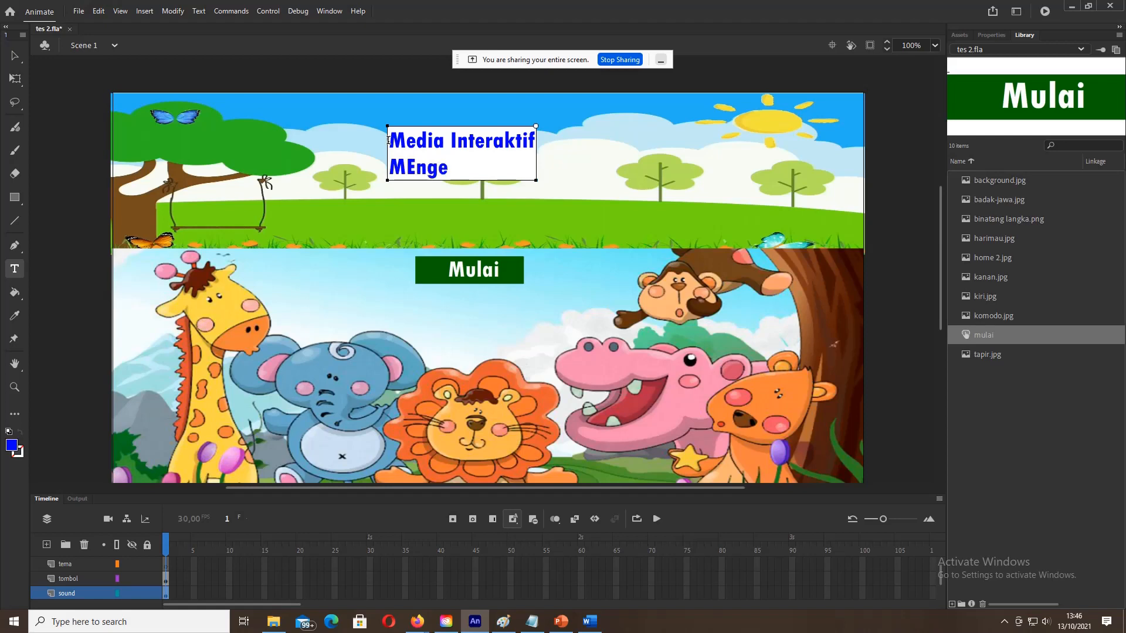
{"action": "key", "text": "BackSpace"}
{"action": "key", "text": "BackSpace"}
{"action": "key", "text": "BackSpace"}
{"action": "key", "text": "BackSpace"}
{"action": "type", "text": "engenal Hewan"}
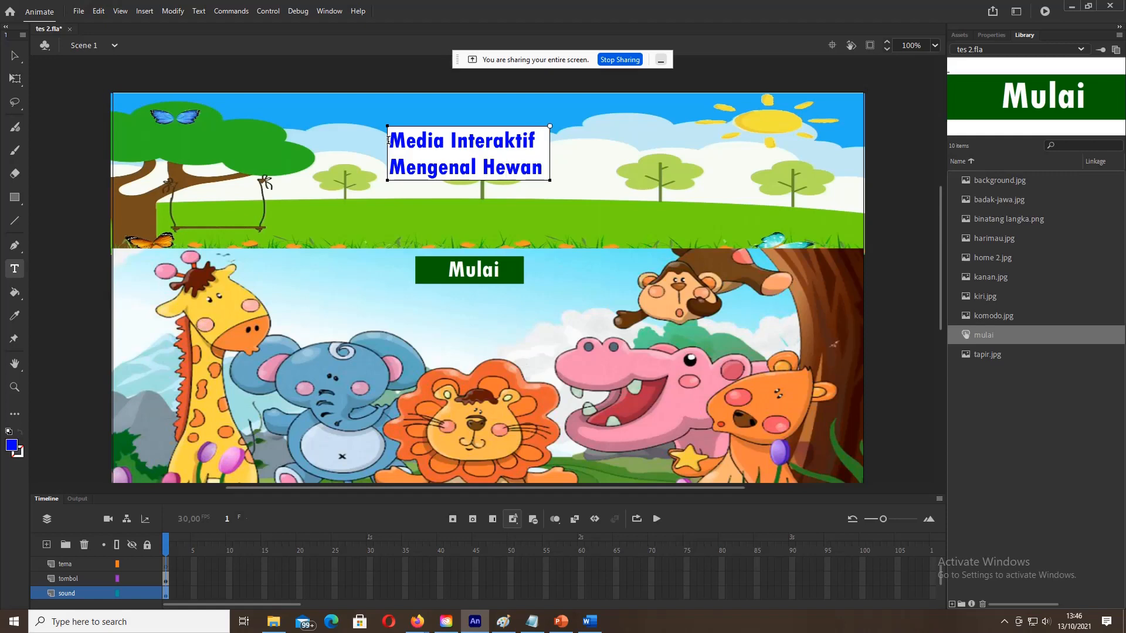
{"action": "type", "text": " y"}
{"action": "key", "text": "BackSpace"}
{"action": "type", "text": "YAng"}
{"action": "key", "text": "BackSpace"}
{"action": "key", "text": "BackSpace"}
{"action": "key", "text": "BackSpace"}
{"action": "type", "text": "ang Aka"}
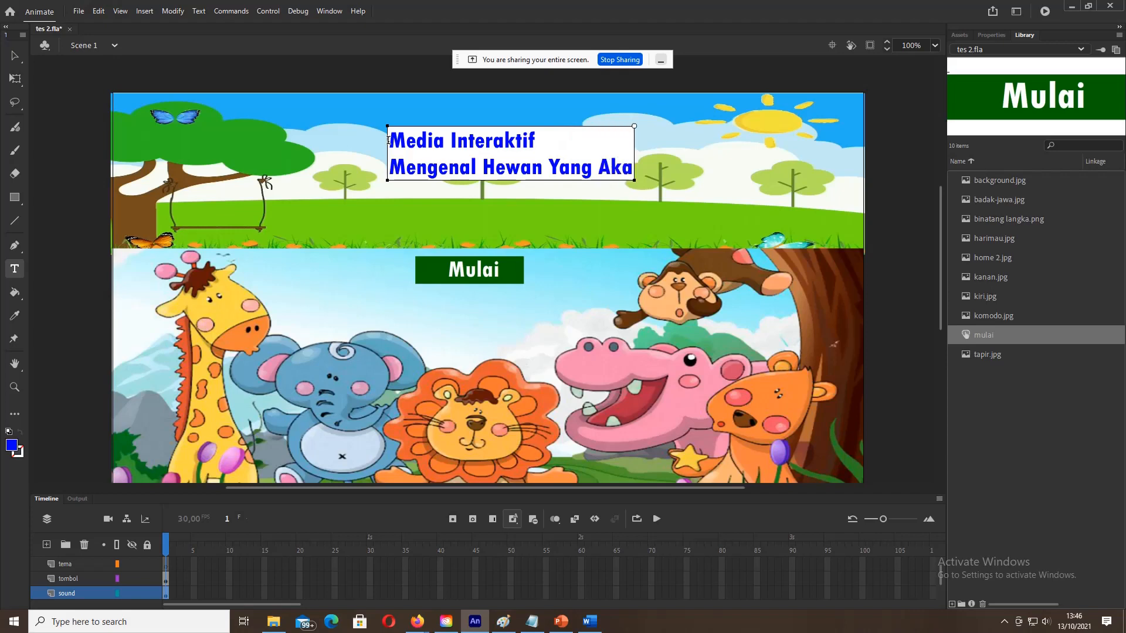
{"action": "type", "text": "n P"}
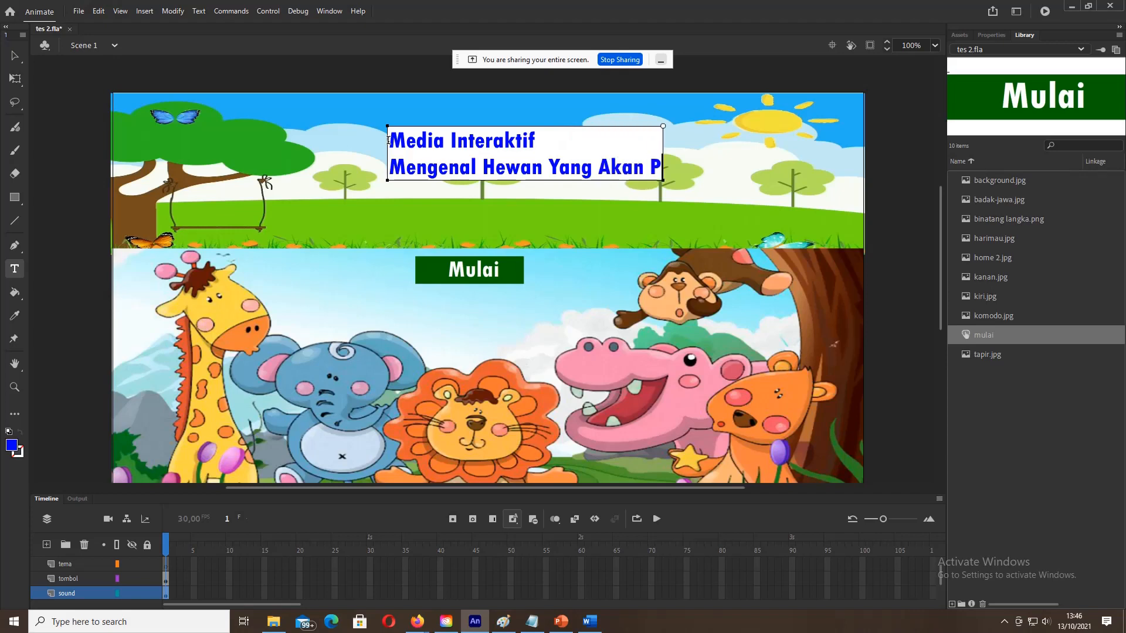
{"action": "type", "text": "unah"}
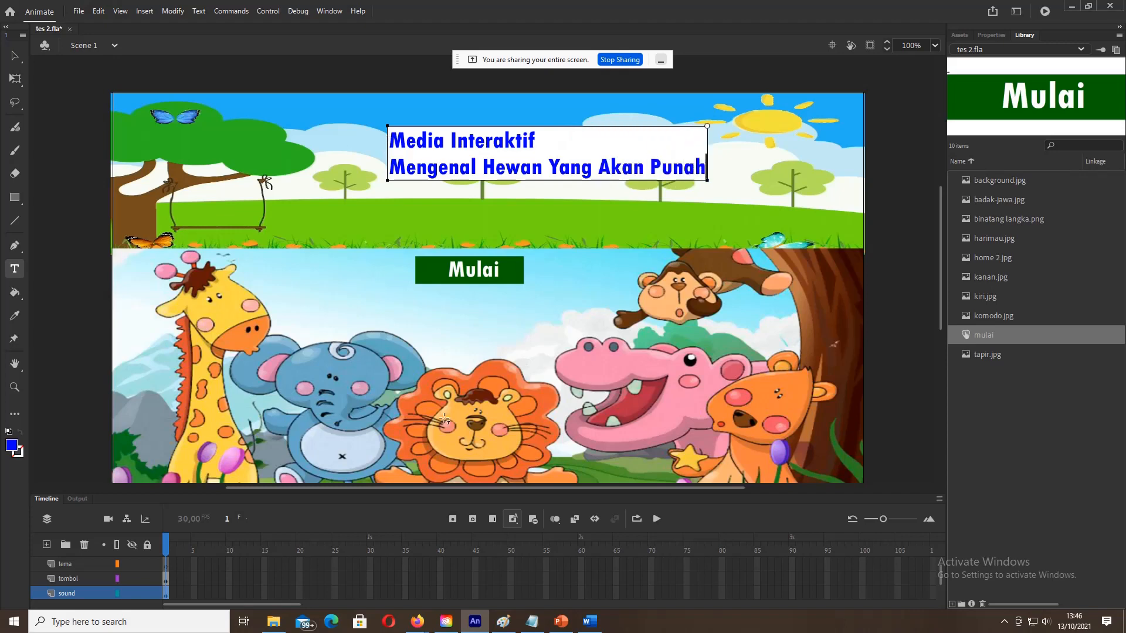
{"action": "left_click", "coordinate": [590, 622]}
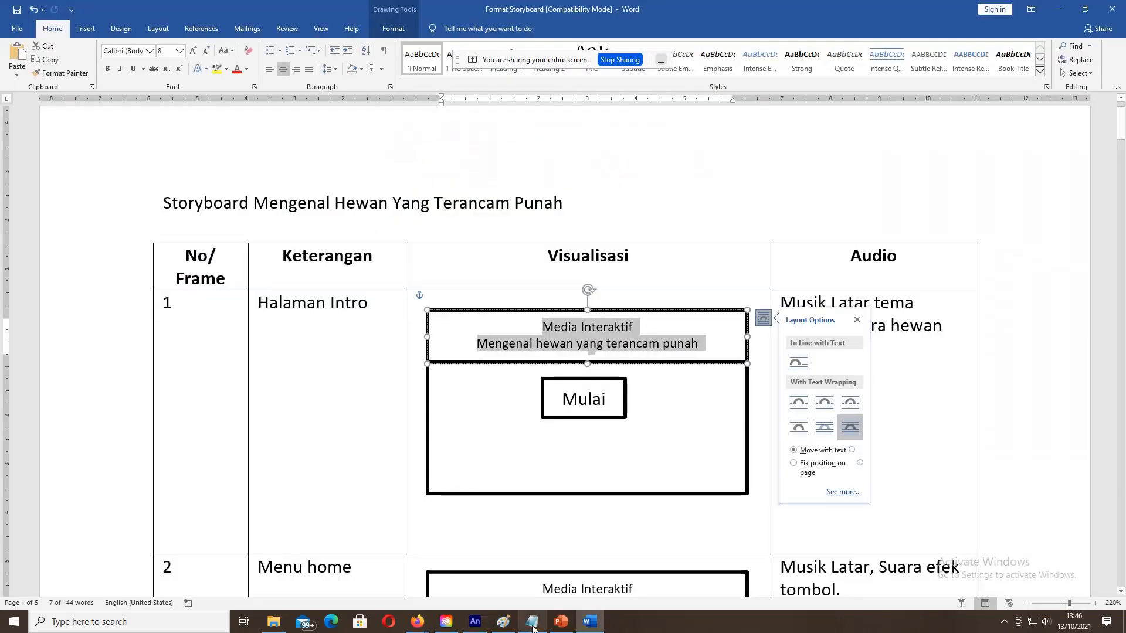
Step: Replace 'Akan' with 'Terancam' in the title's second line
{"action": "left_click", "coordinate": [475, 622]}
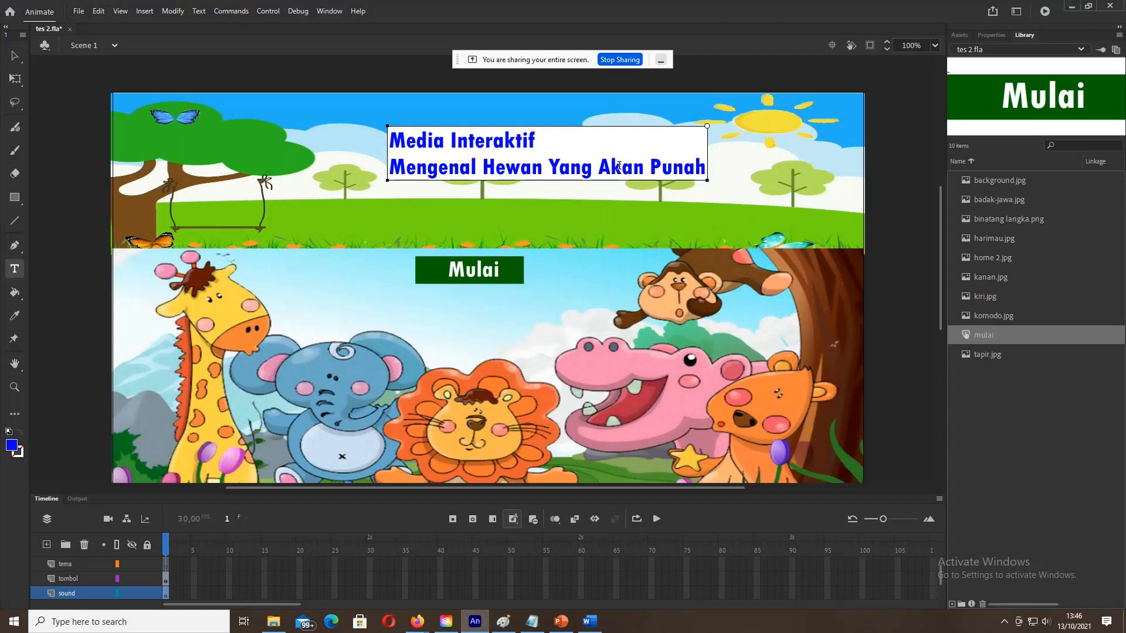
{"action": "left_click_drag", "start_coordinate": [598, 166], "coordinate": [643, 168]}
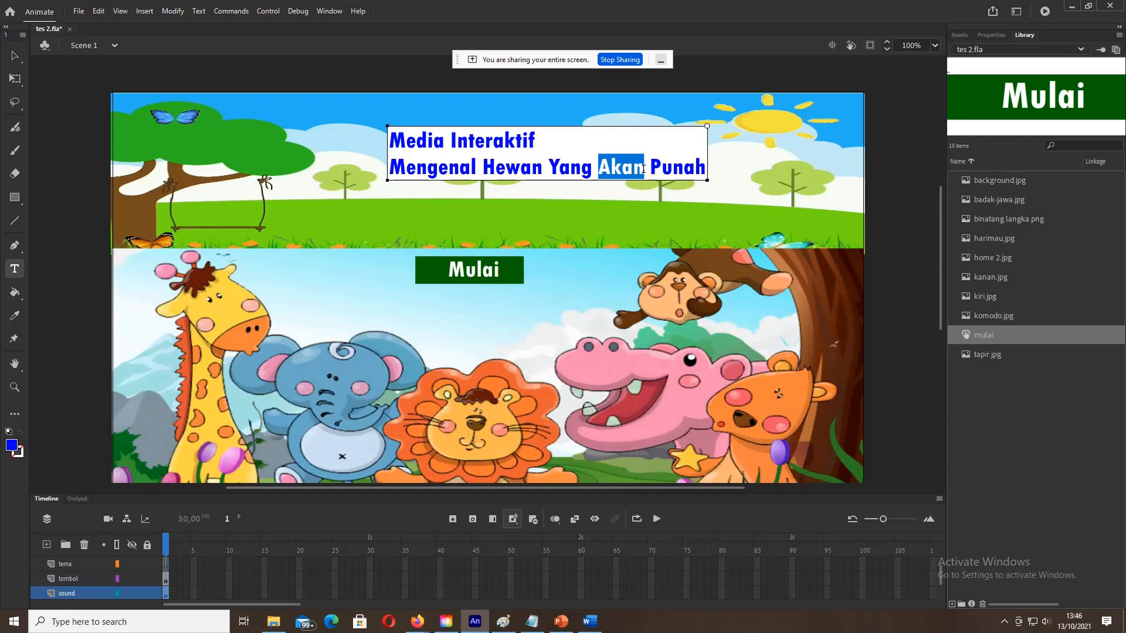
{"action": "type", "text": "Terancam"}
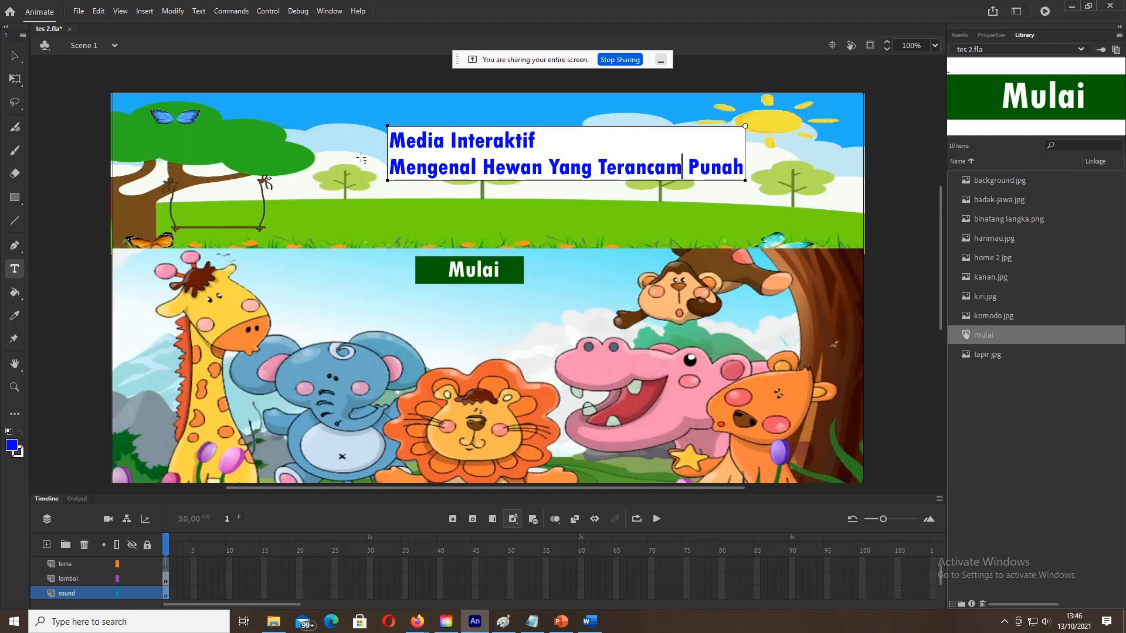
Step: Center-align both title lines and drag the title up near the stage top
{"action": "left_click", "coordinate": [391, 141]}
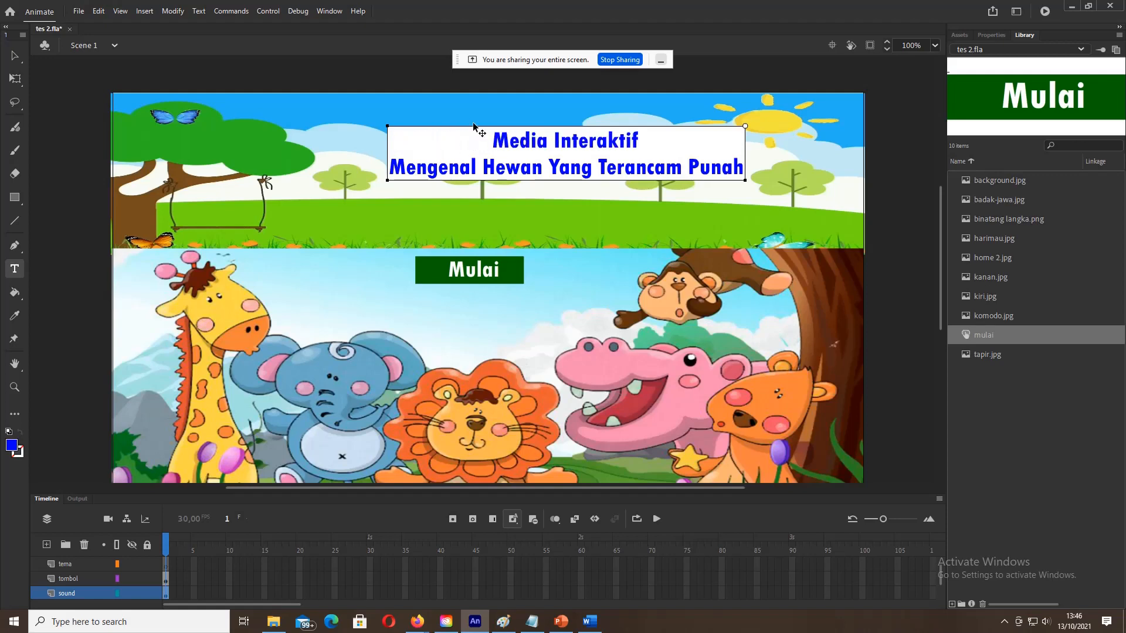
{"action": "left_click", "coordinate": [497, 136]}
{"action": "left_click", "coordinate": [15, 55]}
{"action": "left_click_drag", "start_coordinate": [410, 180], "coordinate": [349, 155]}
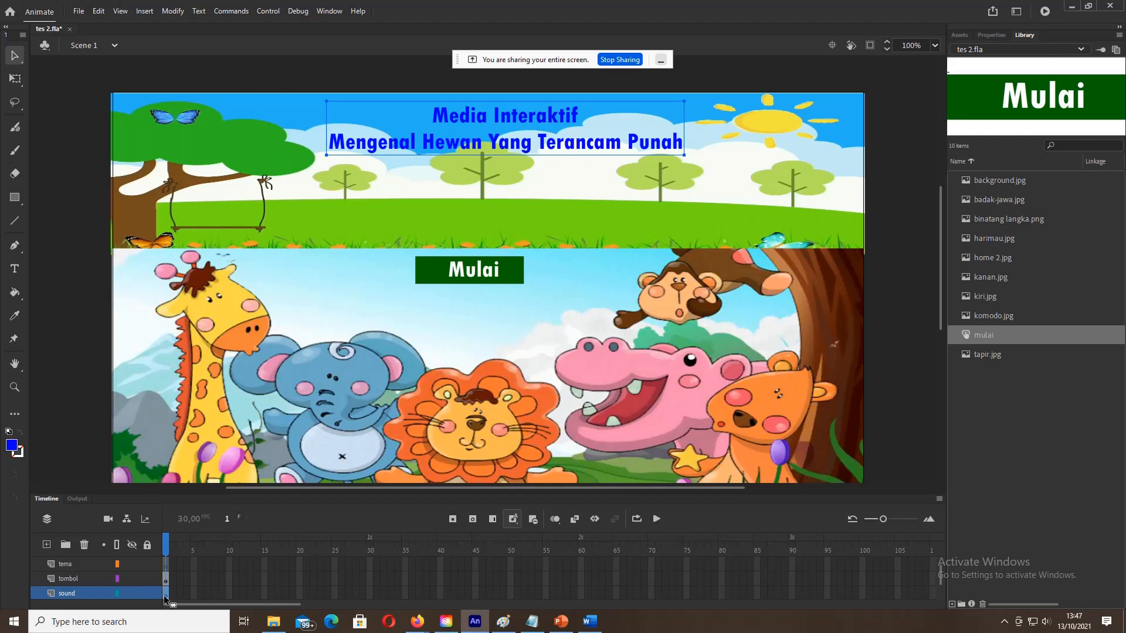
Step: Admit the waiting guest in the Google Meet call, then return to the tes 2.fla project
{"action": "mouse_move", "coordinate": [417, 621]}
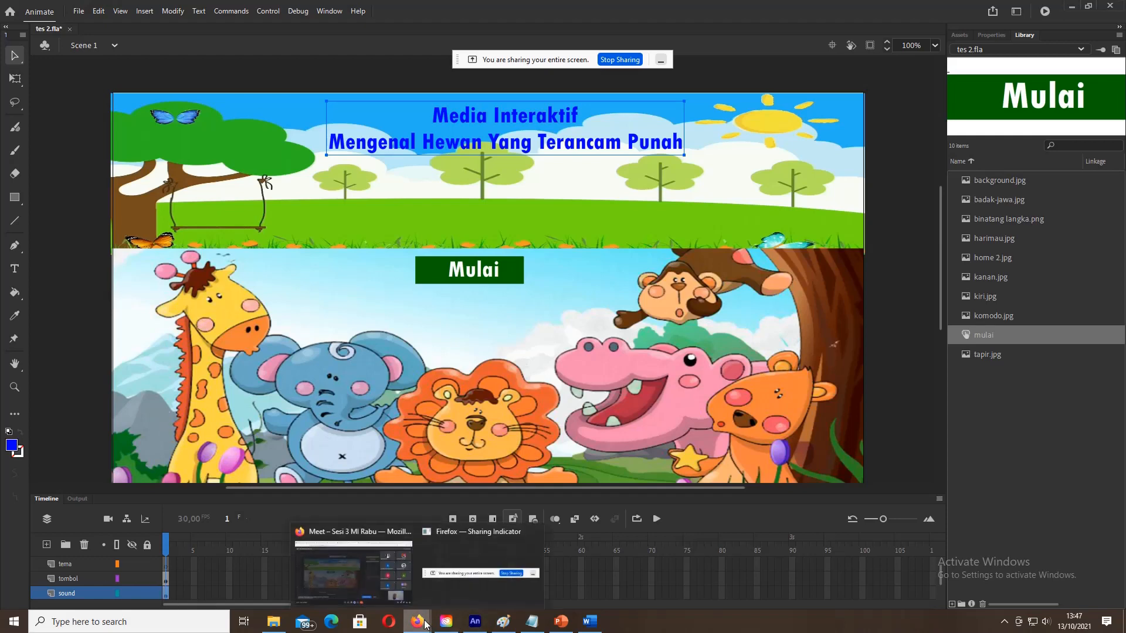
{"action": "left_click", "coordinate": [350, 572]}
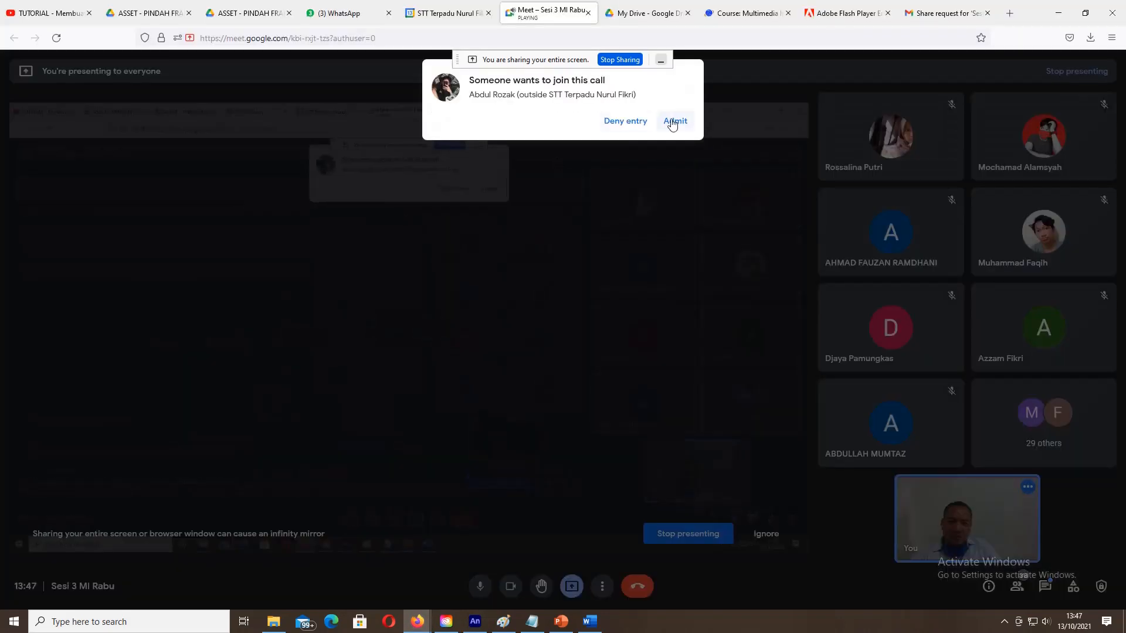
{"action": "left_click", "coordinate": [675, 122]}
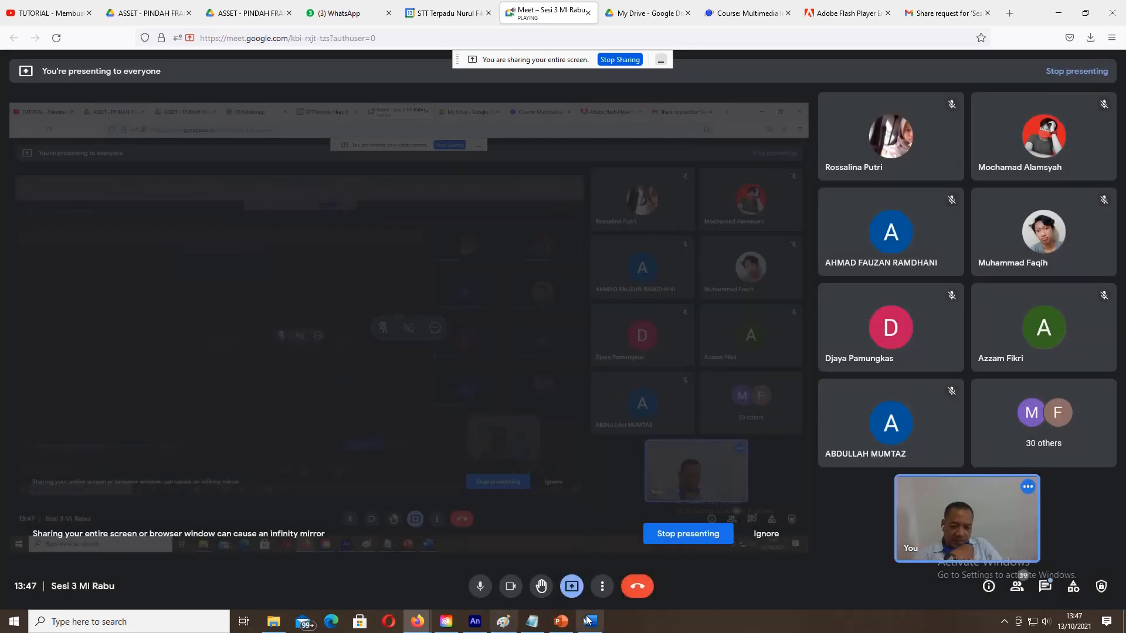
{"action": "left_click", "coordinate": [472, 622]}
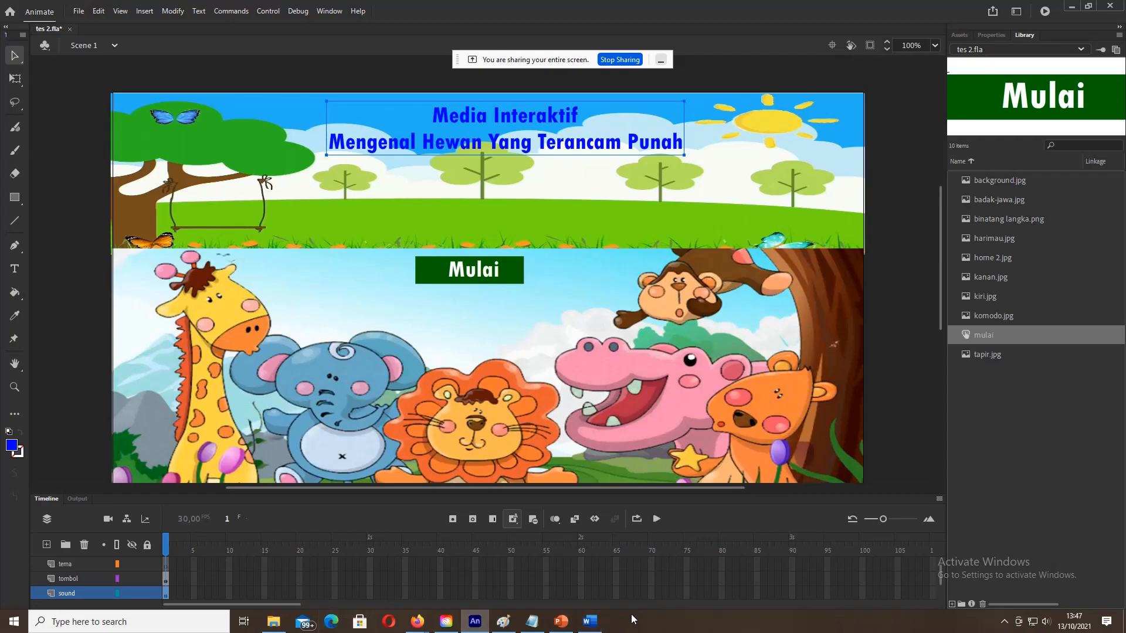
{"action": "left_click", "coordinate": [591, 624]}
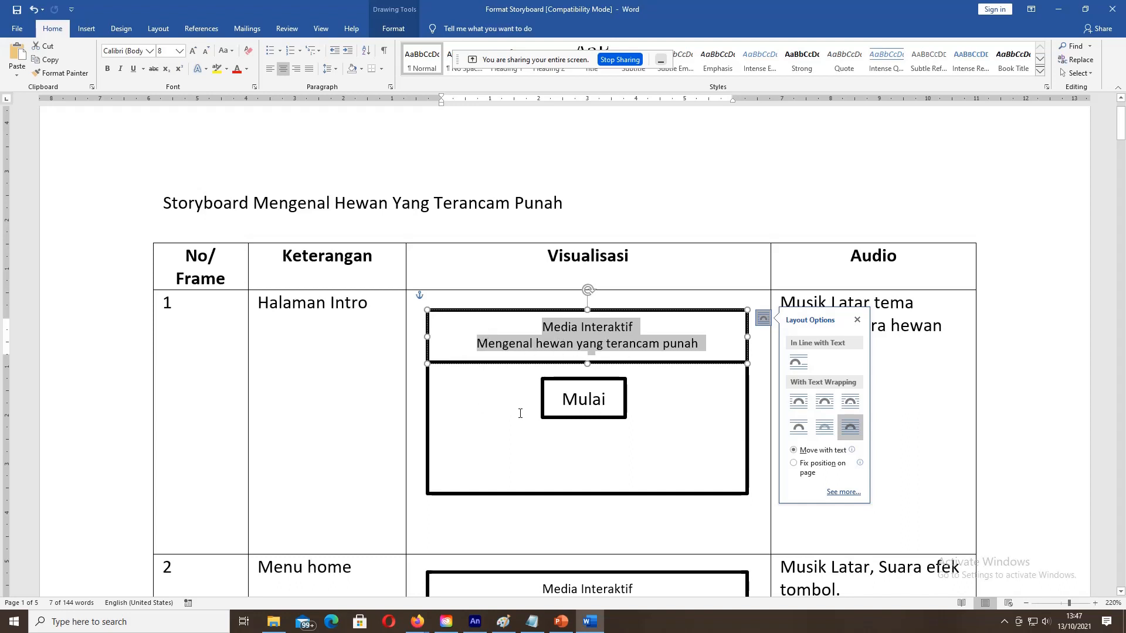
{"action": "left_click", "coordinate": [900, 324]}
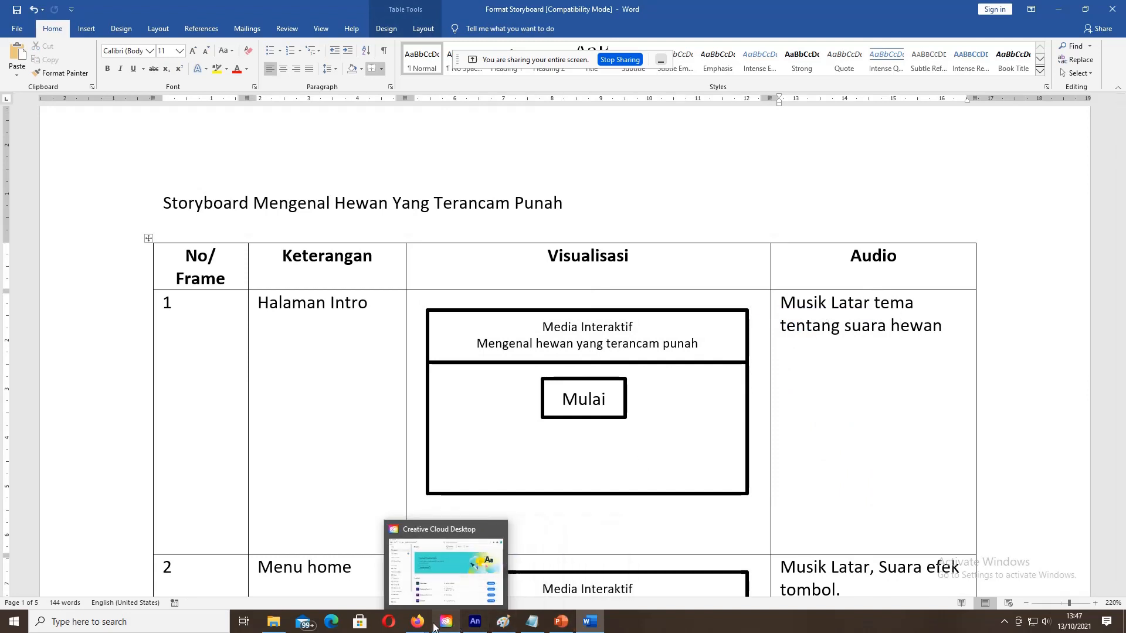
{"action": "left_click", "coordinate": [476, 625]}
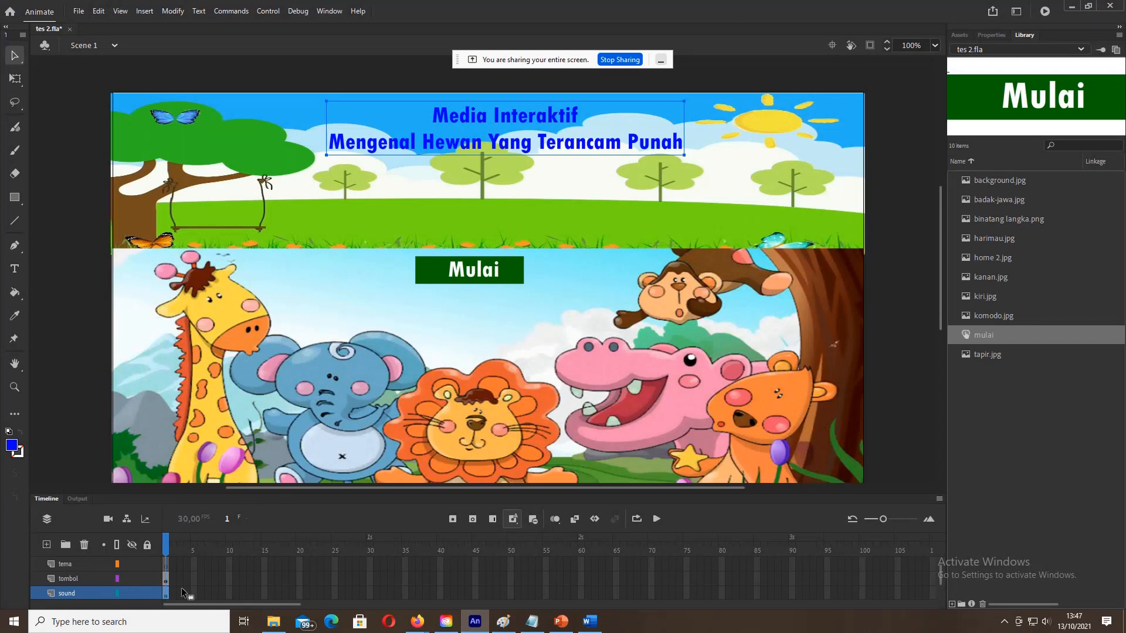
Step: Go to File > Import > Import to Library to open the file browser
{"action": "scroll", "coordinate": [181, 588], "scroll_direction": "down", "scroll_amount": 1}
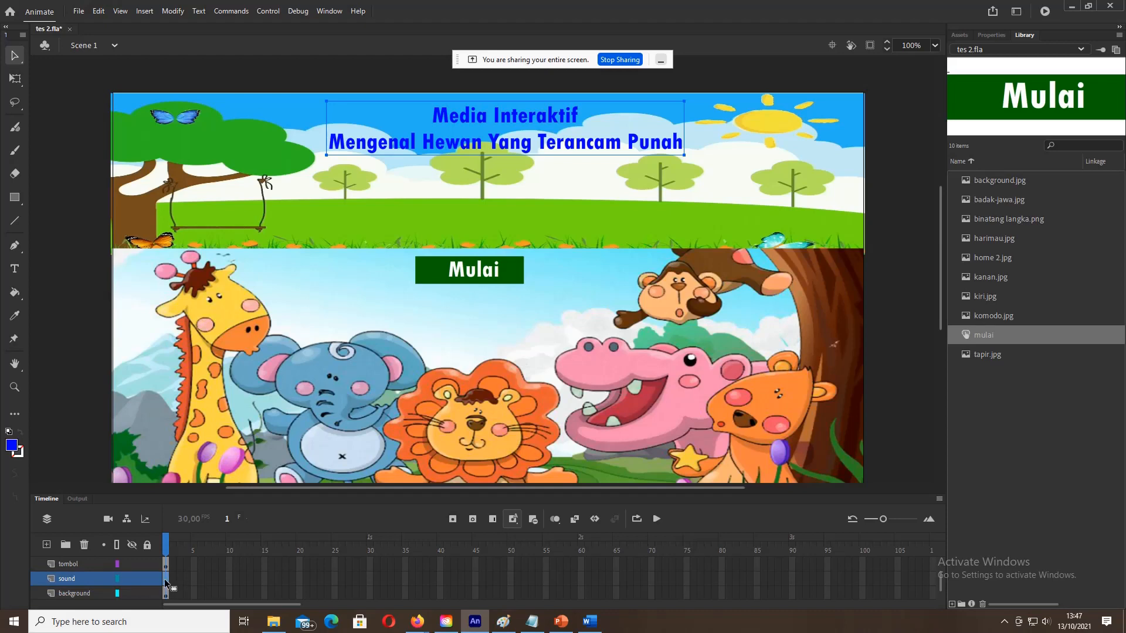
{"action": "left_click", "coordinate": [77, 12]}
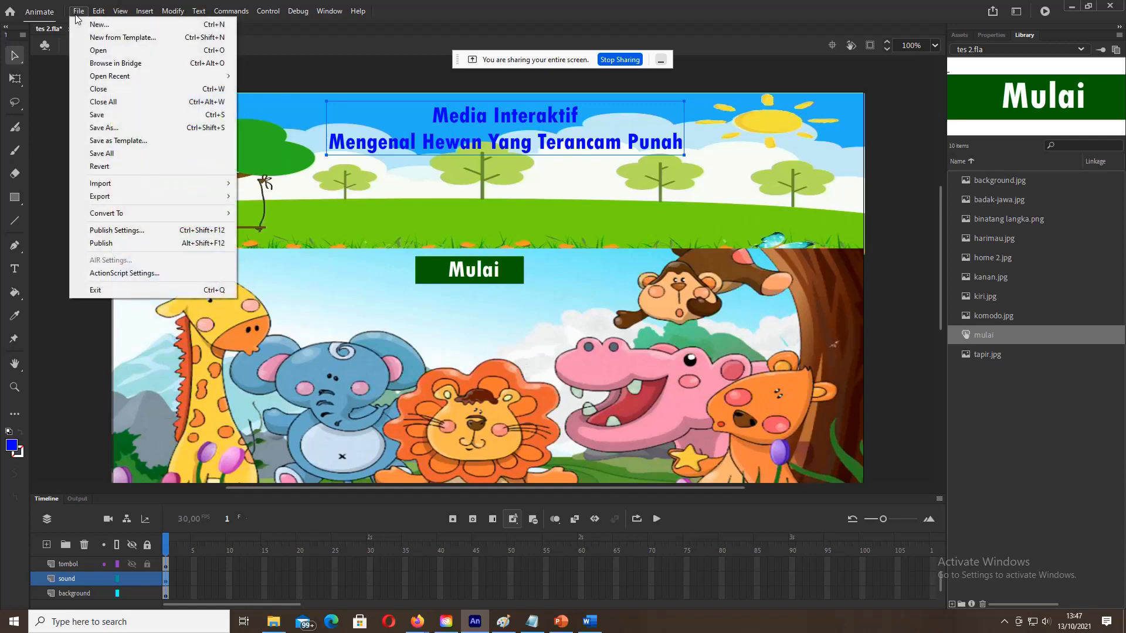
{"action": "mouse_move", "coordinate": [113, 186]}
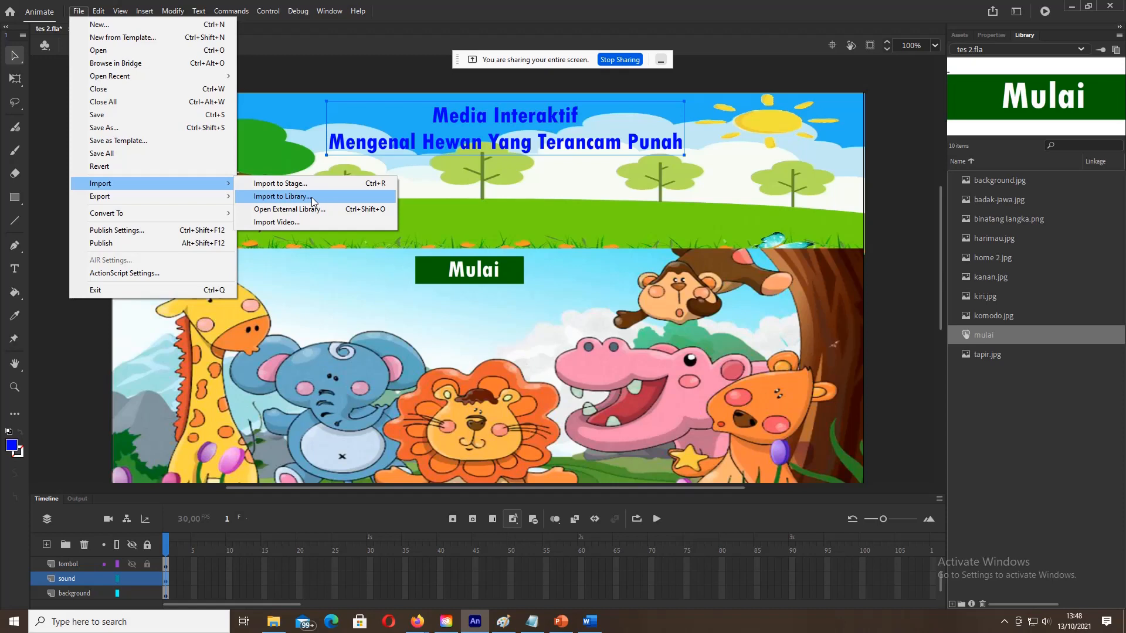
{"action": "mouse_move", "coordinate": [148, 10]}
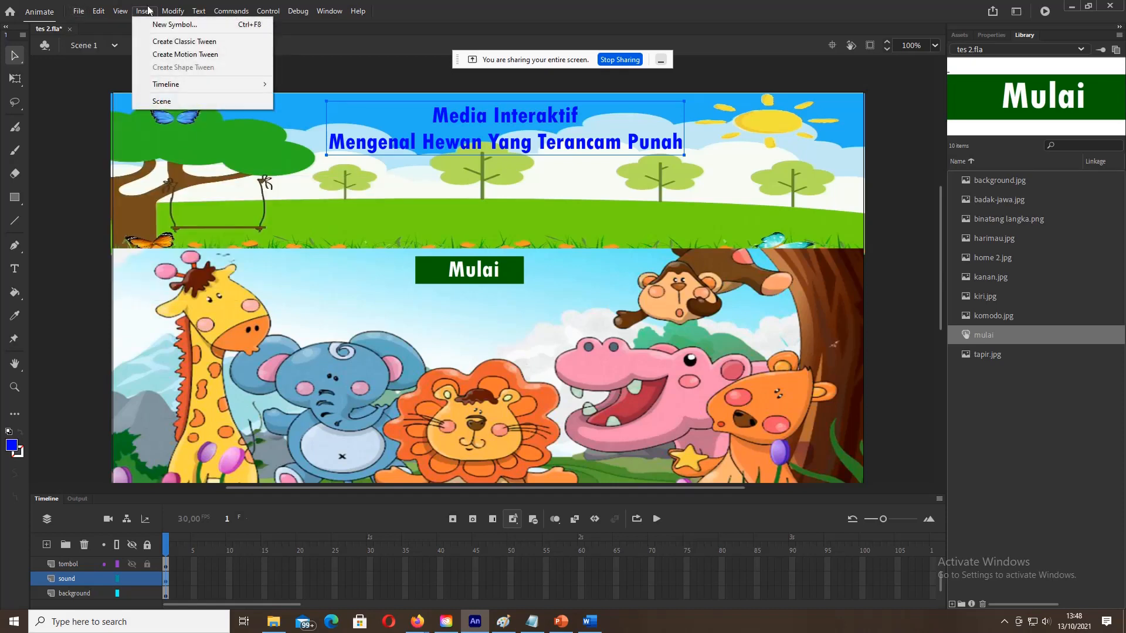
{"action": "mouse_move", "coordinate": [78, 10]}
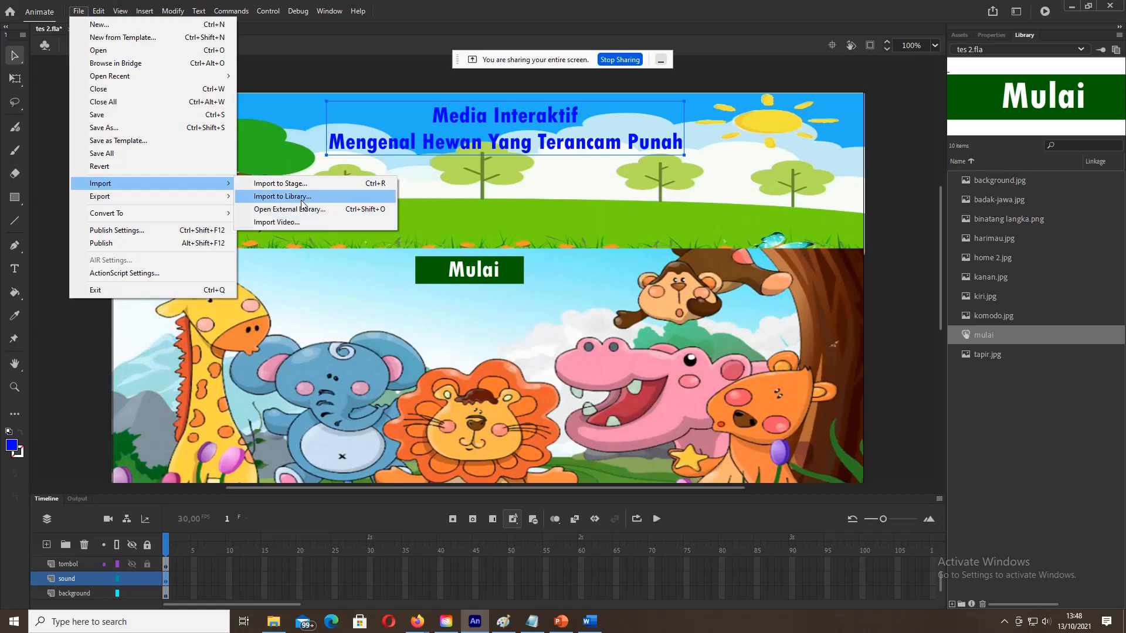
Step: Import 597edd1f6e7a9.mp3 from the Asset folder into the library
{"action": "left_click", "coordinate": [301, 200]}
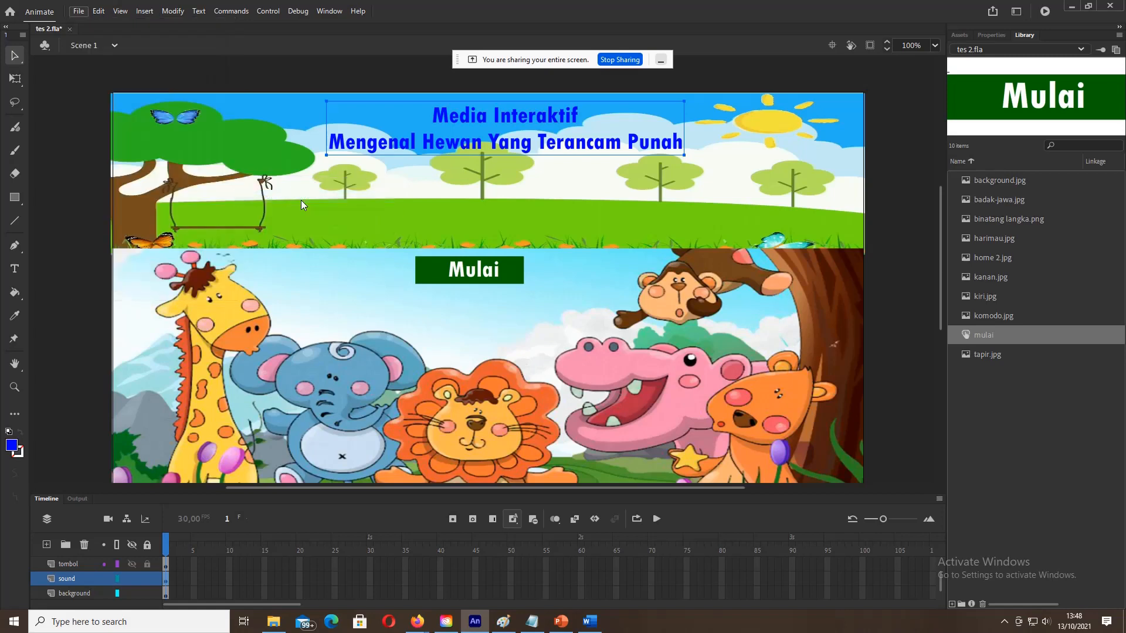
{"action": "left_click", "coordinate": [143, 79]}
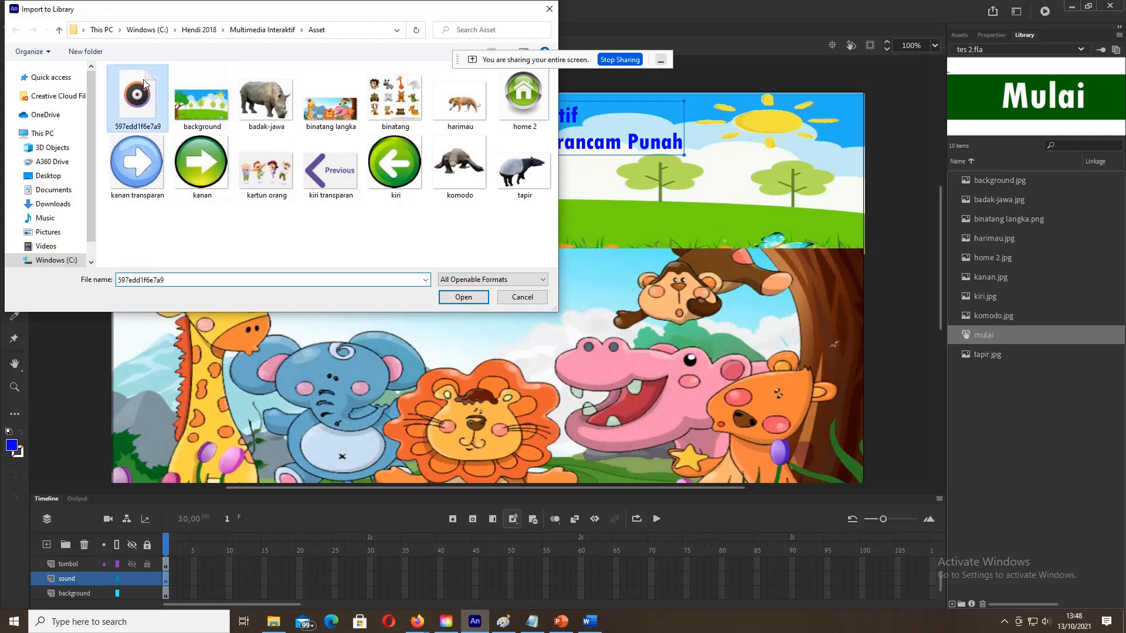
{"action": "left_click", "coordinate": [463, 298]}
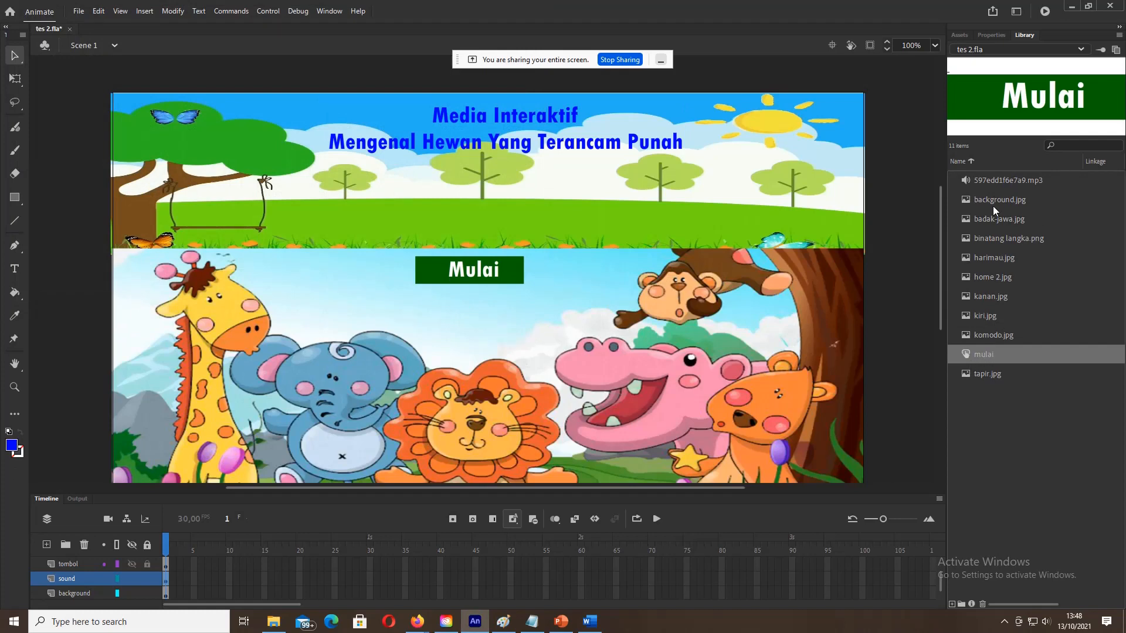
Step: Preview the imported mp3 with Play and Stop, then select the sound layer's first frame
{"action": "left_click", "coordinate": [996, 178]}
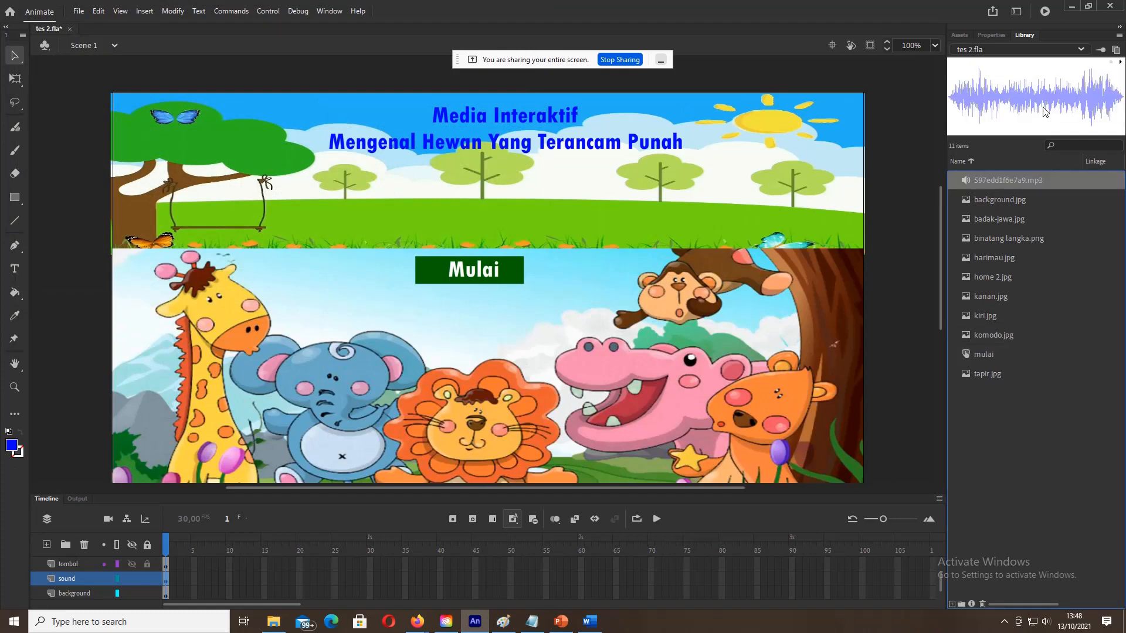
{"action": "left_click", "coordinate": [1120, 62]}
{"action": "left_click", "coordinate": [1112, 64]}
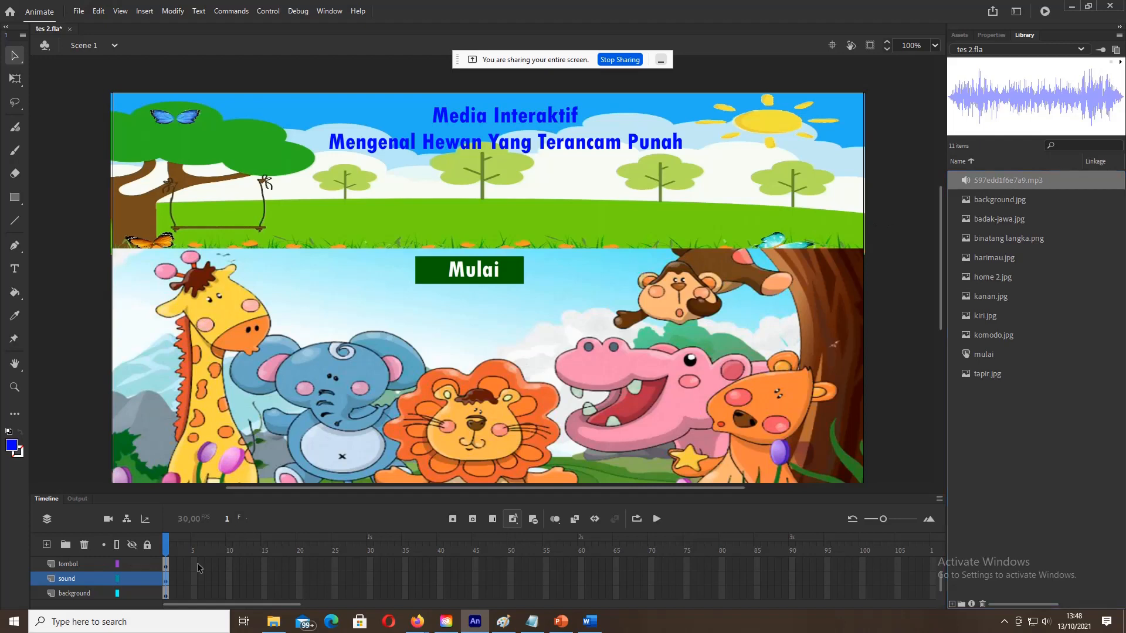
{"action": "left_click", "coordinate": [166, 578]}
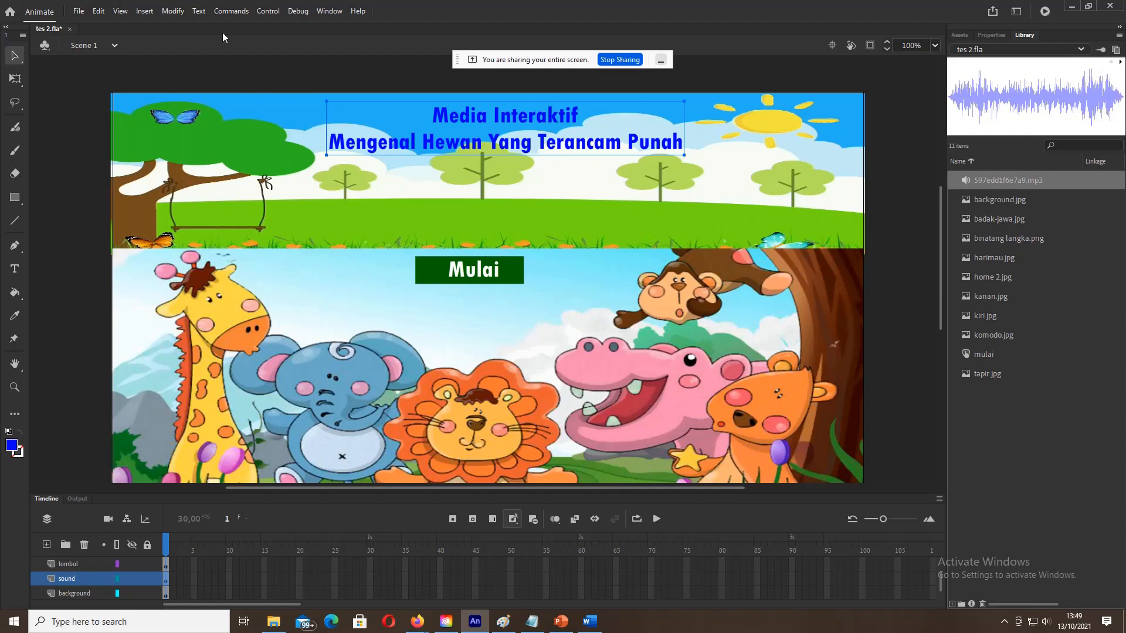
Step: Check the Word storyboard, then return to the Animate project
{"action": "left_click", "coordinate": [589, 621]}
{"action": "scroll", "coordinate": [511, 413], "scroll_direction": "down", "scroll_amount": 7}
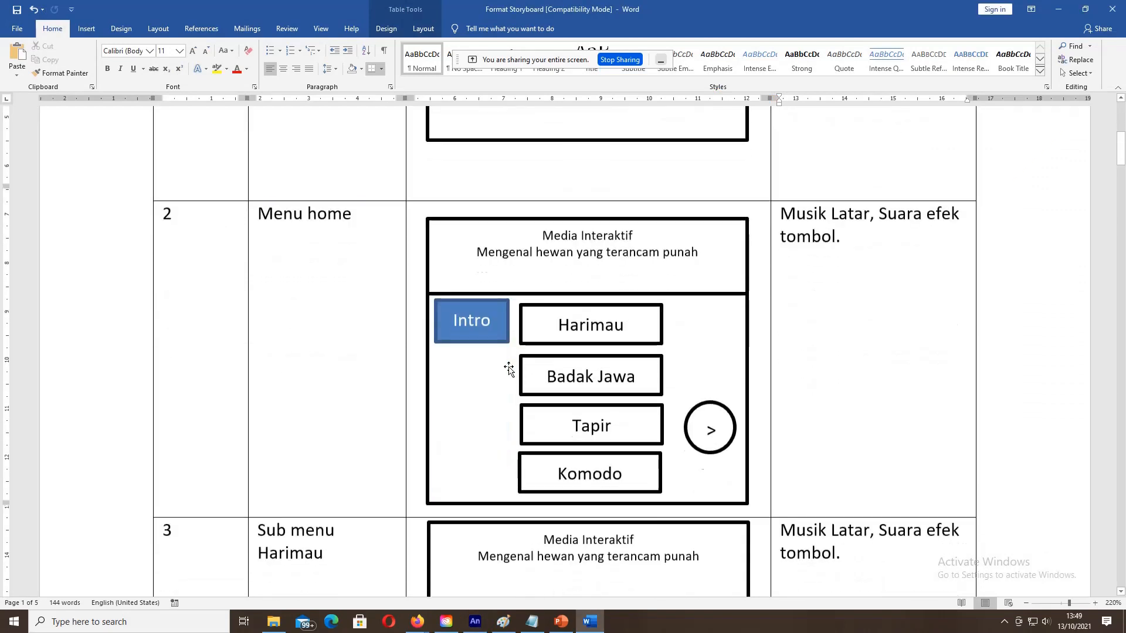
{"action": "scroll", "coordinate": [509, 369], "scroll_direction": "down", "scroll_amount": 1}
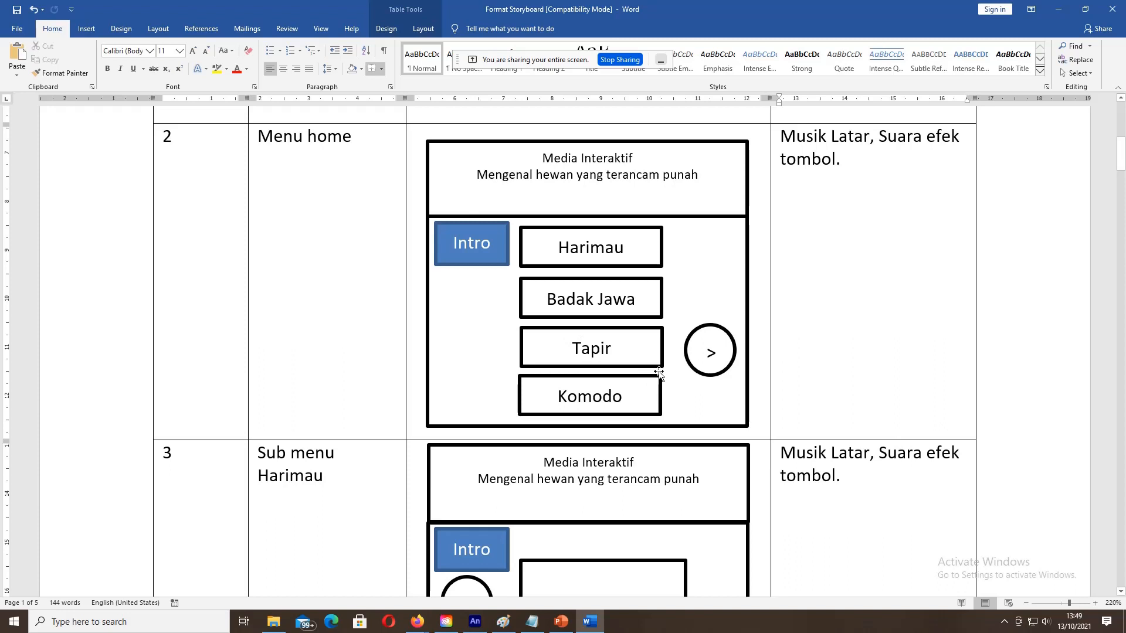
{"action": "mouse_move", "coordinate": [485, 627]}
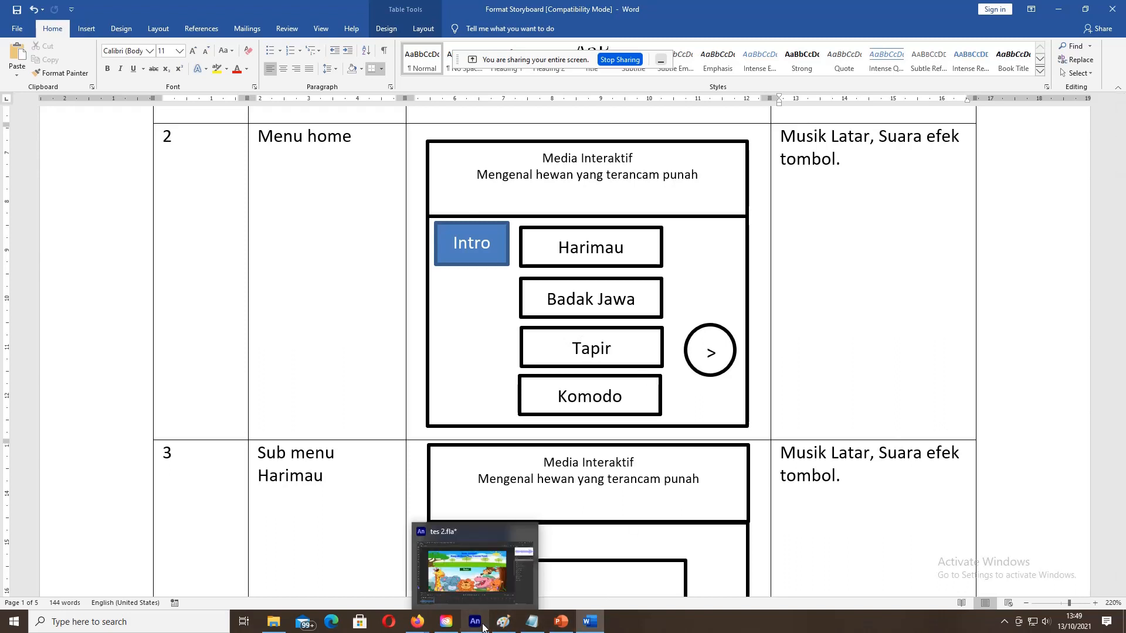
{"action": "left_click", "coordinate": [483, 628]}
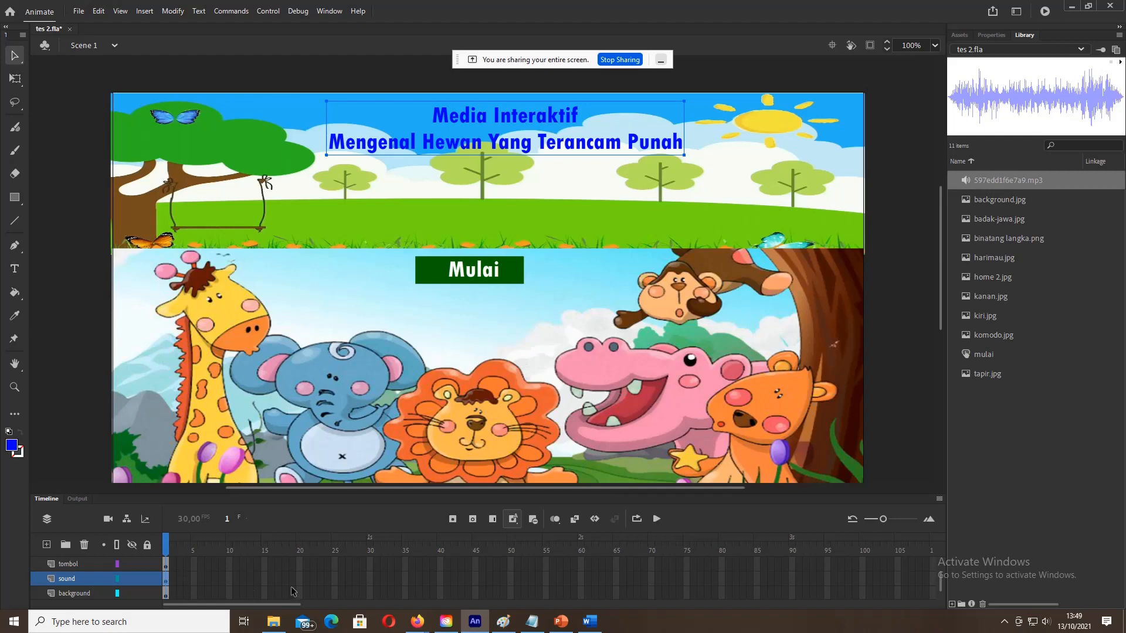
Step: Admit the waiting participant into the video call and return to Animate
{"action": "mouse_move", "coordinate": [418, 623]}
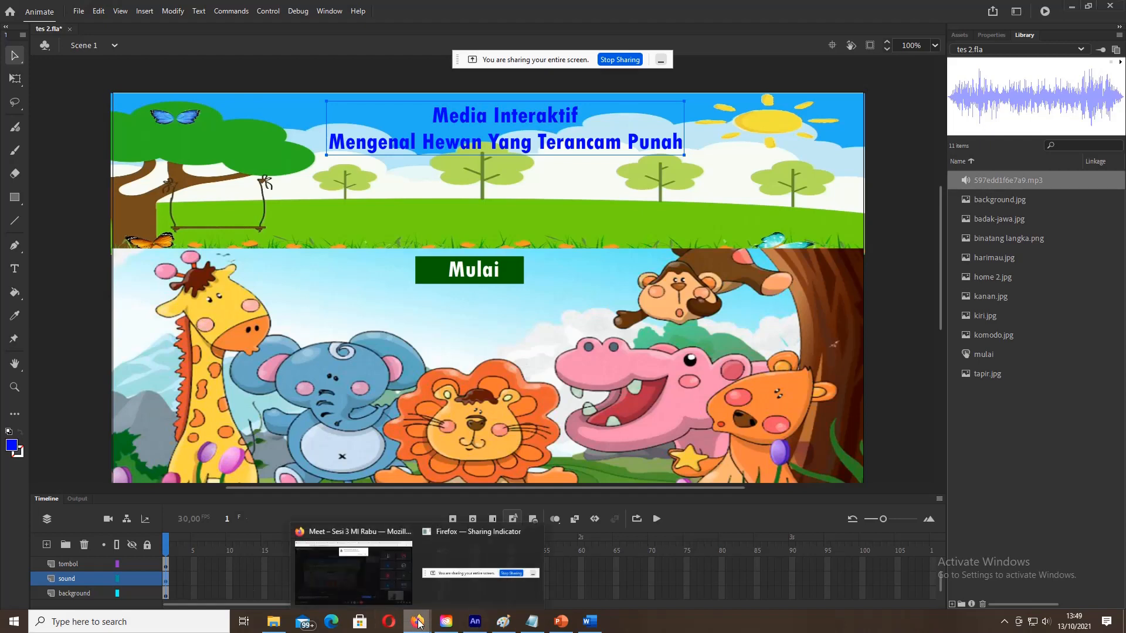
{"action": "left_click", "coordinate": [374, 564]}
{"action": "left_click", "coordinate": [674, 121]}
{"action": "left_click", "coordinate": [475, 623]}
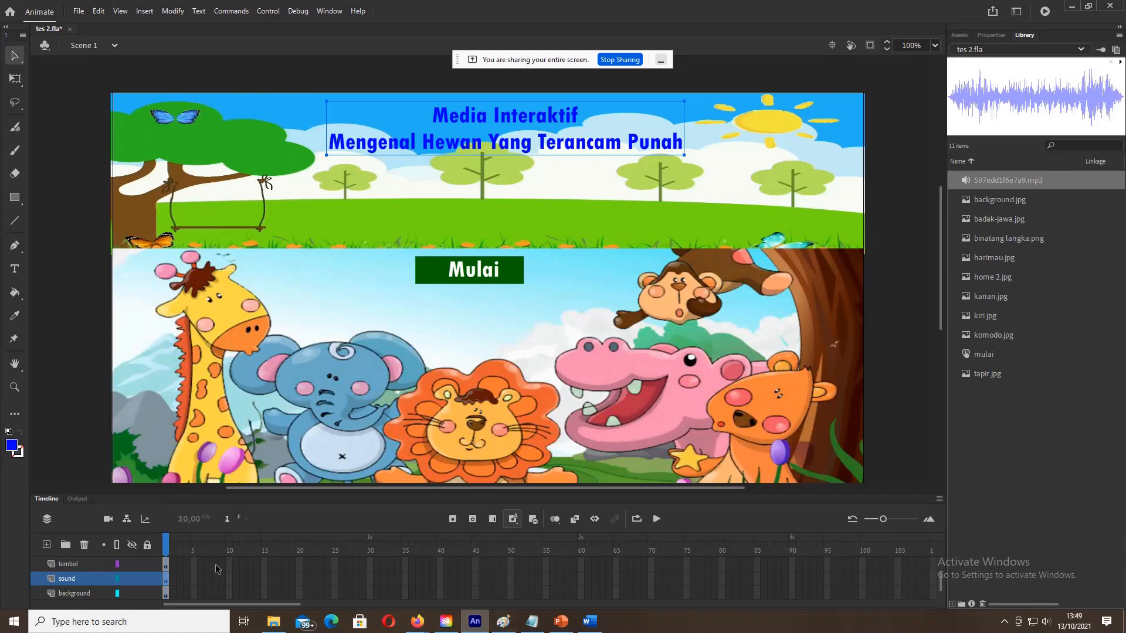
Step: Insert a blank keyframe at frame 2 of the background layer, undoing once to check frame 1
{"action": "scroll", "coordinate": [178, 586], "scroll_direction": "down", "scroll_amount": 1}
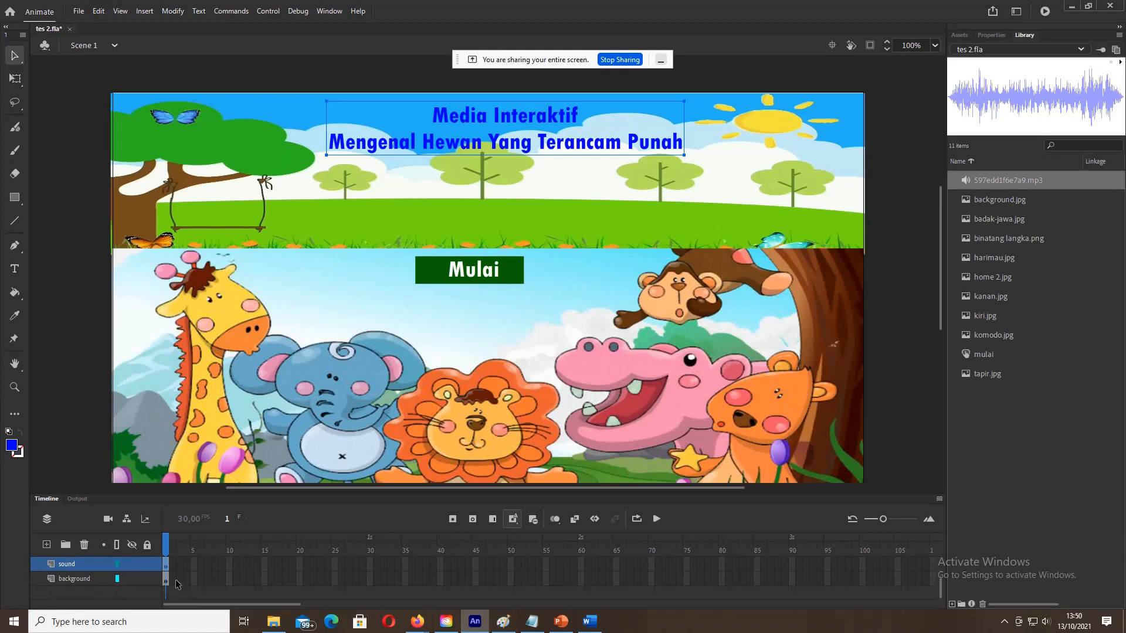
{"action": "left_click", "coordinate": [175, 579]}
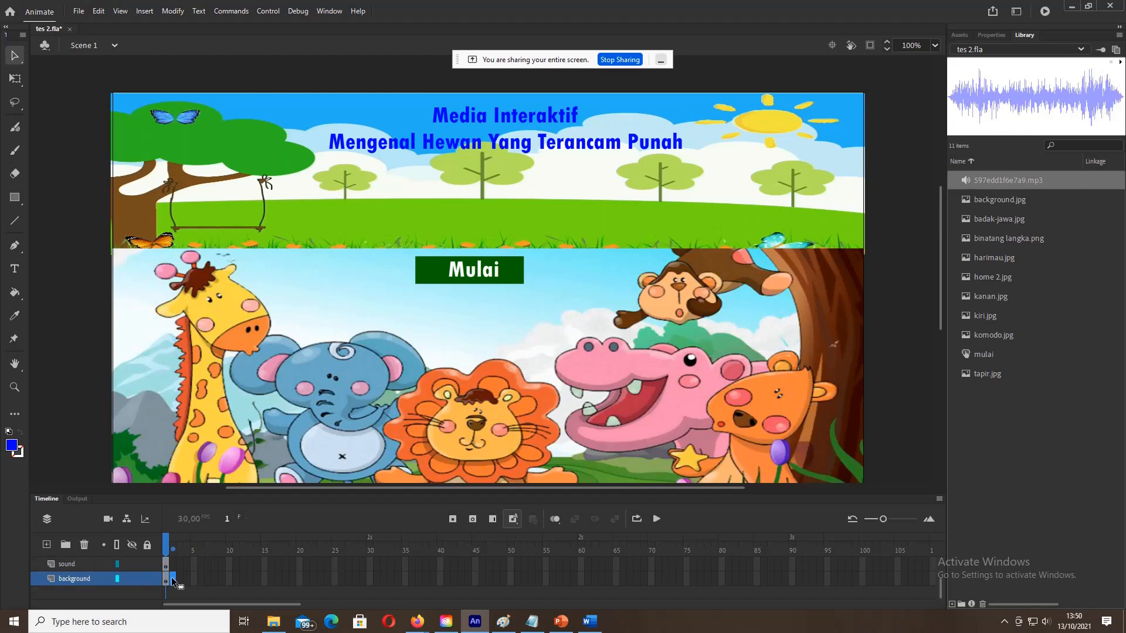
{"action": "left_click_drag", "start_coordinate": [171, 580], "coordinate": [174, 581]}
{"action": "right_click", "coordinate": [175, 580]}
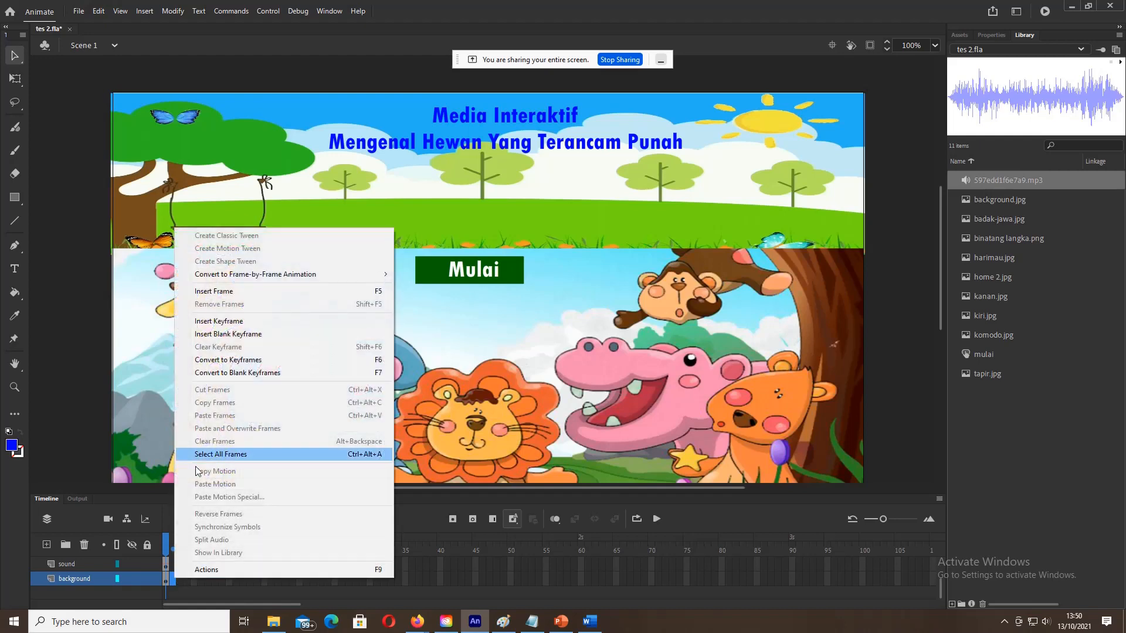
{"action": "left_click", "coordinate": [222, 335]}
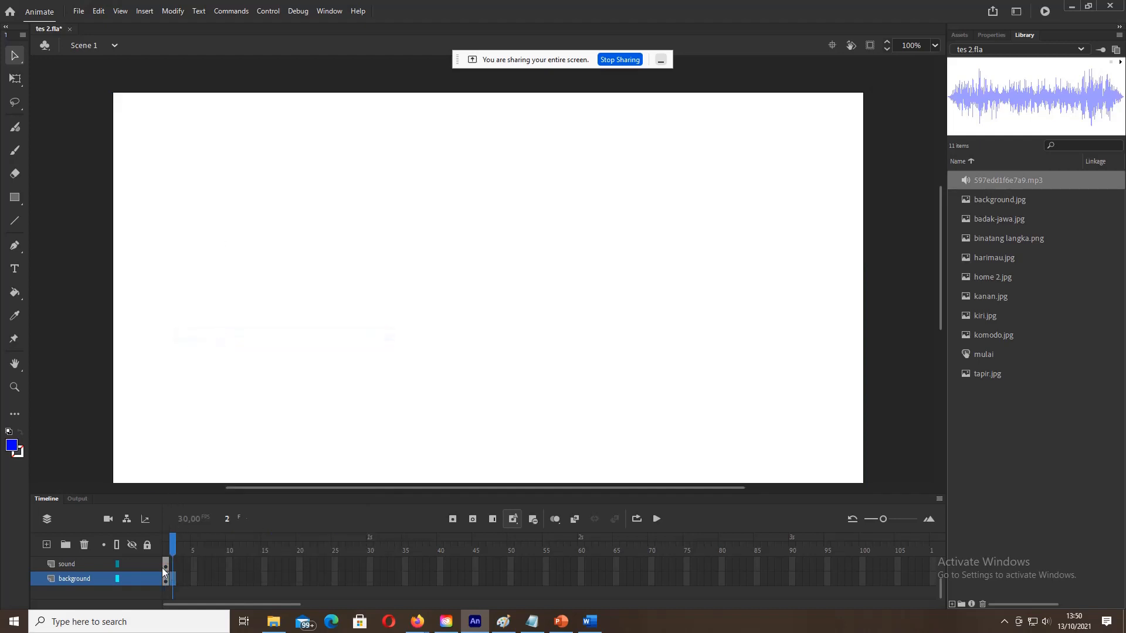
{"action": "key", "text": "ctrl+z"}
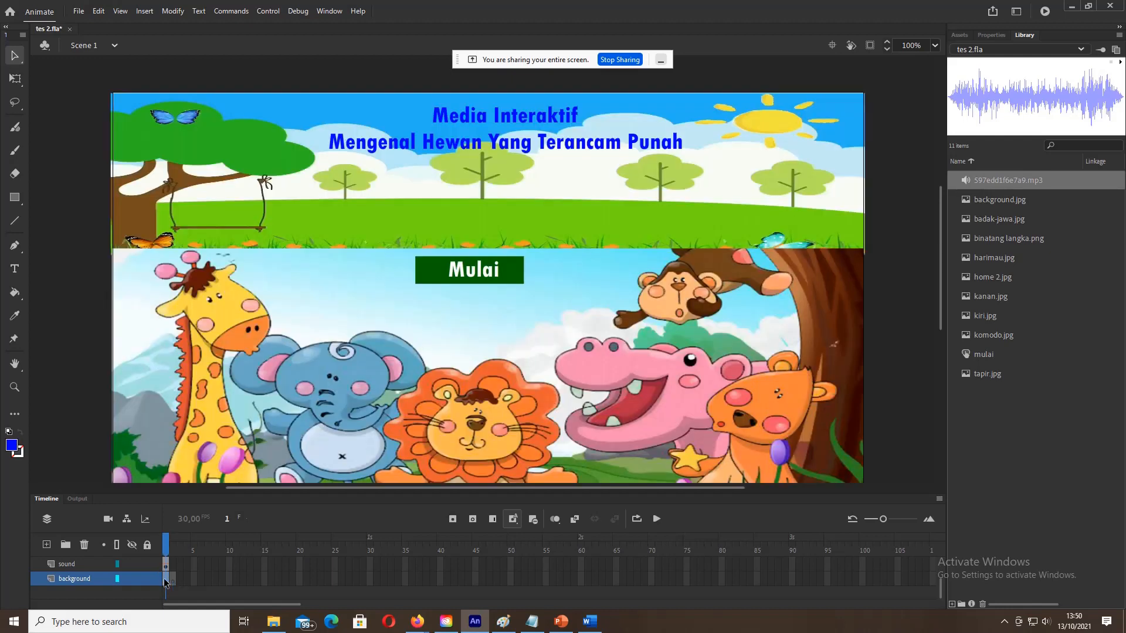
{"action": "left_click", "coordinate": [176, 581]}
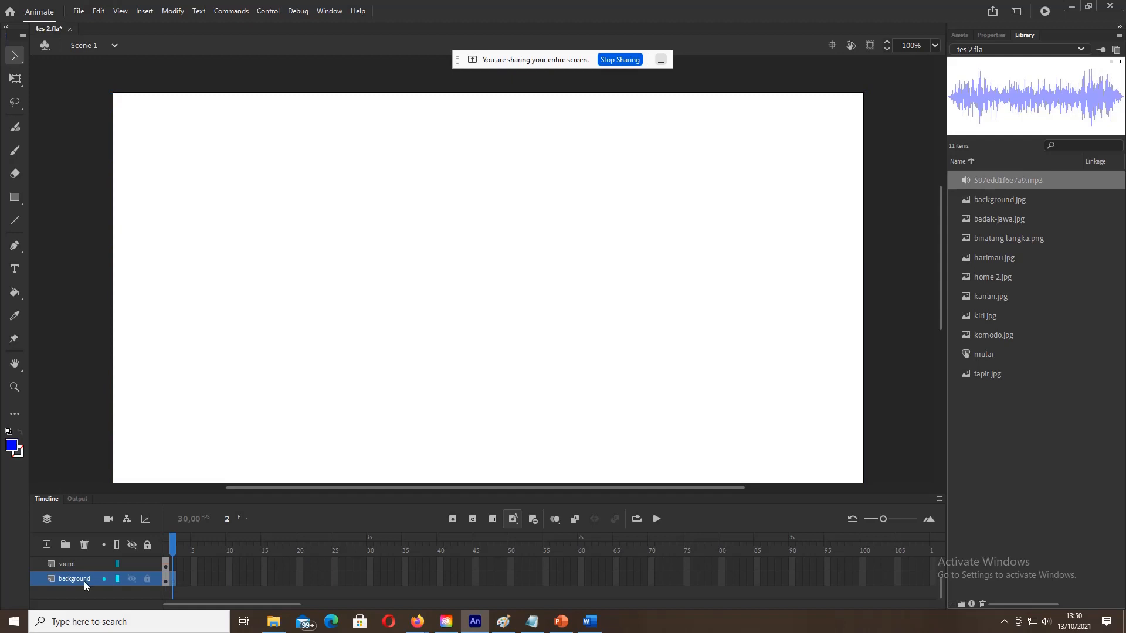
Step: Insert blank keyframes at frame 2 of the sound and tombol layers
{"action": "left_click", "coordinate": [174, 565]}
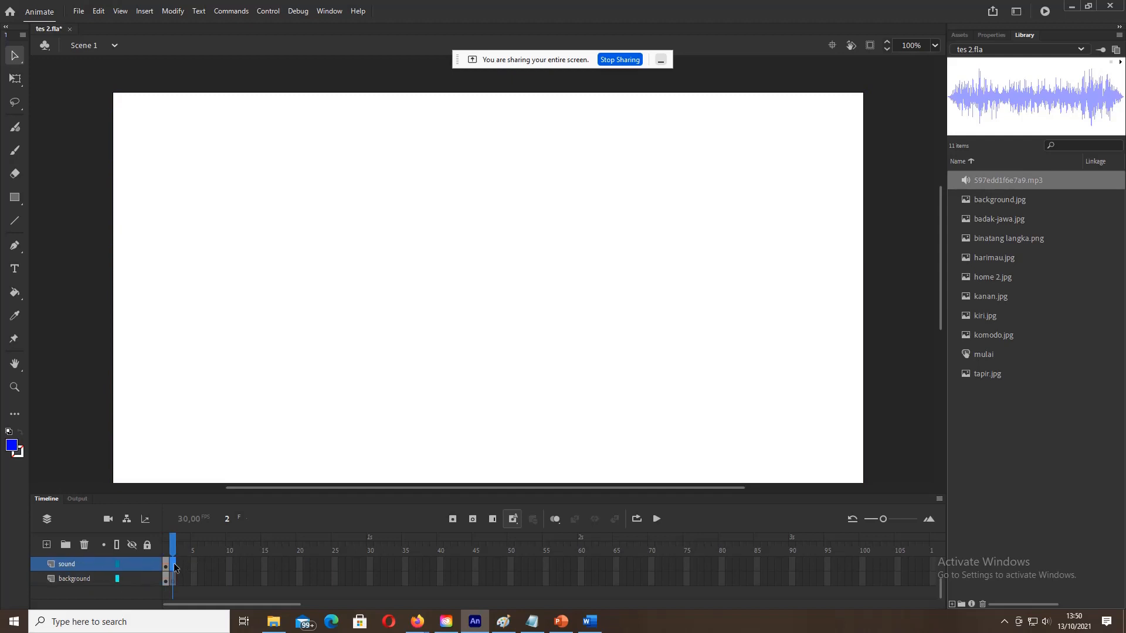
{"action": "right_click", "coordinate": [174, 568]}
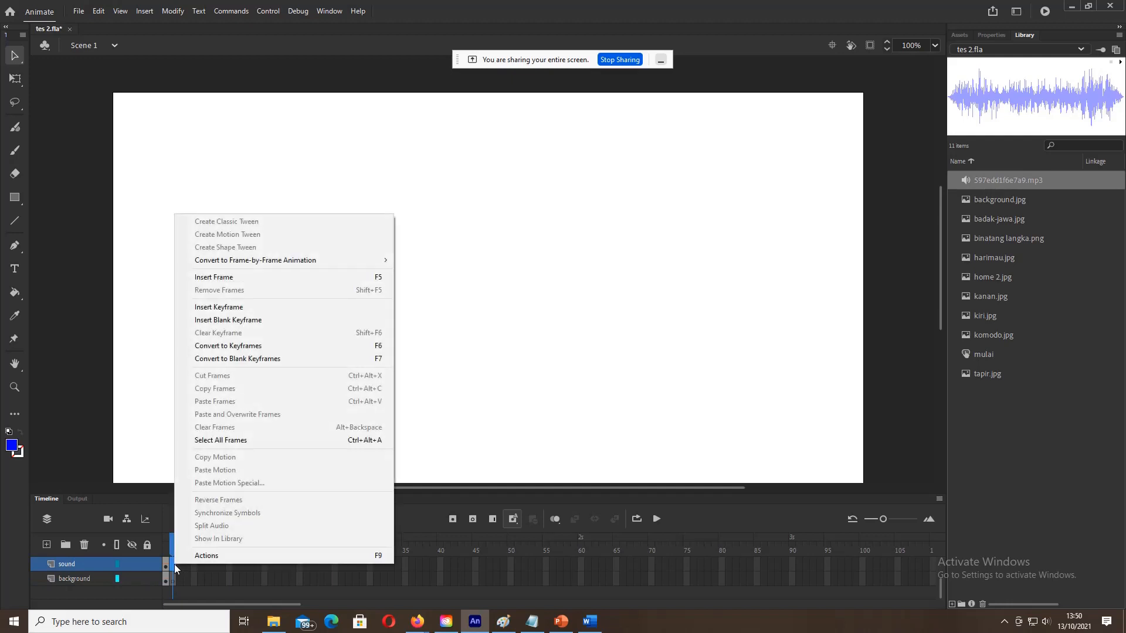
{"action": "left_click", "coordinate": [210, 320]}
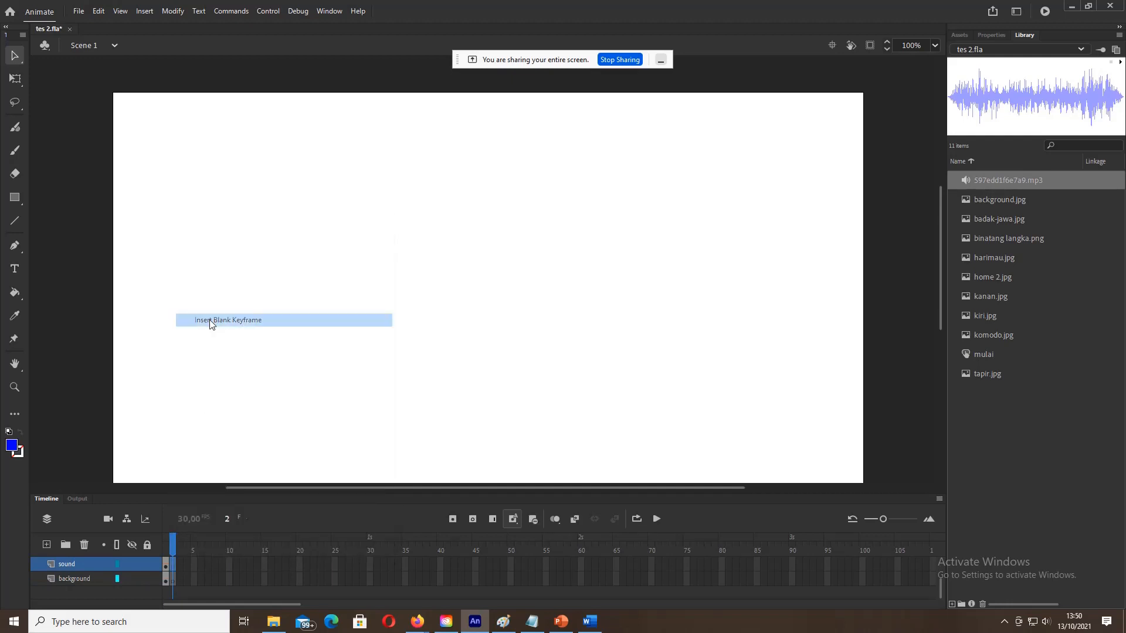
{"action": "scroll", "coordinate": [172, 579], "scroll_direction": "up", "scroll_amount": 1}
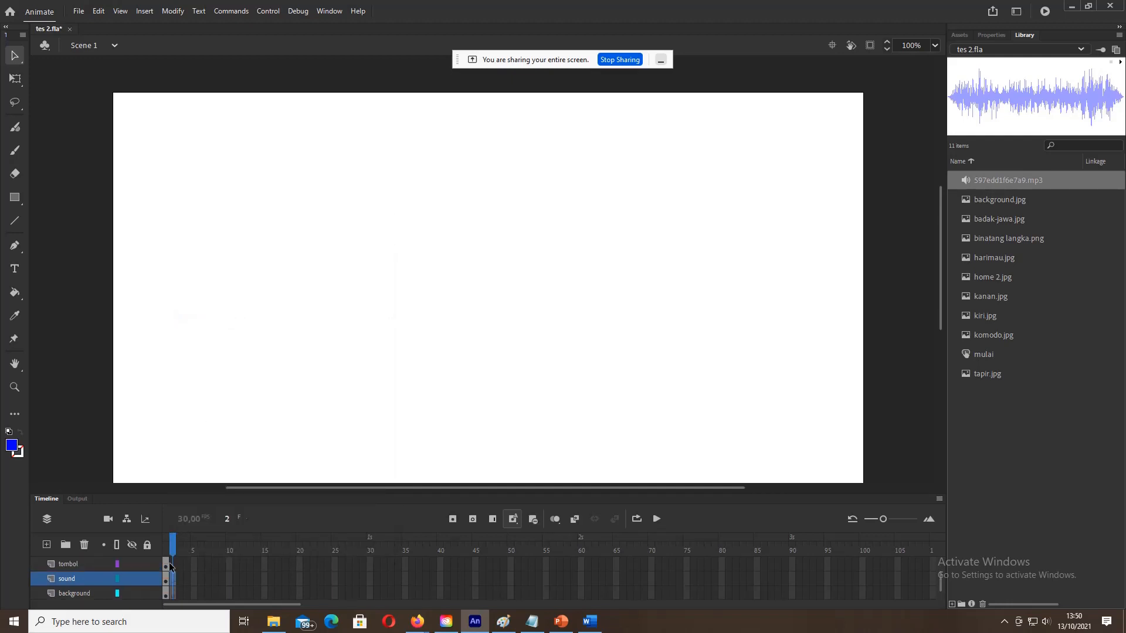
{"action": "left_click", "coordinate": [173, 564]}
{"action": "right_click", "coordinate": [173, 566]}
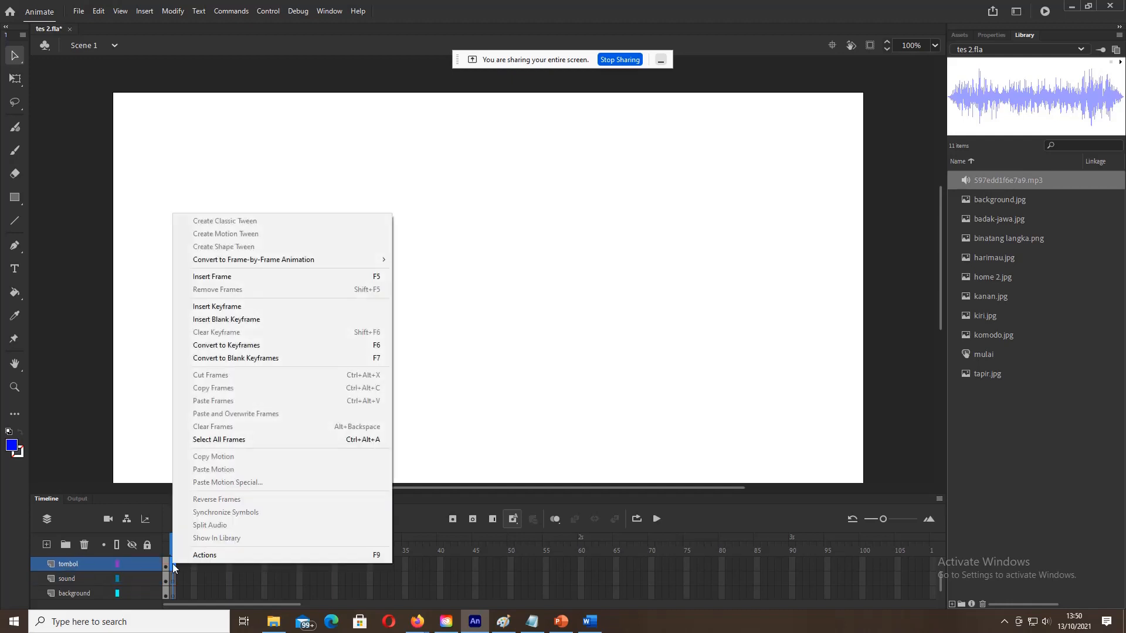
{"action": "left_click", "coordinate": [220, 321]}
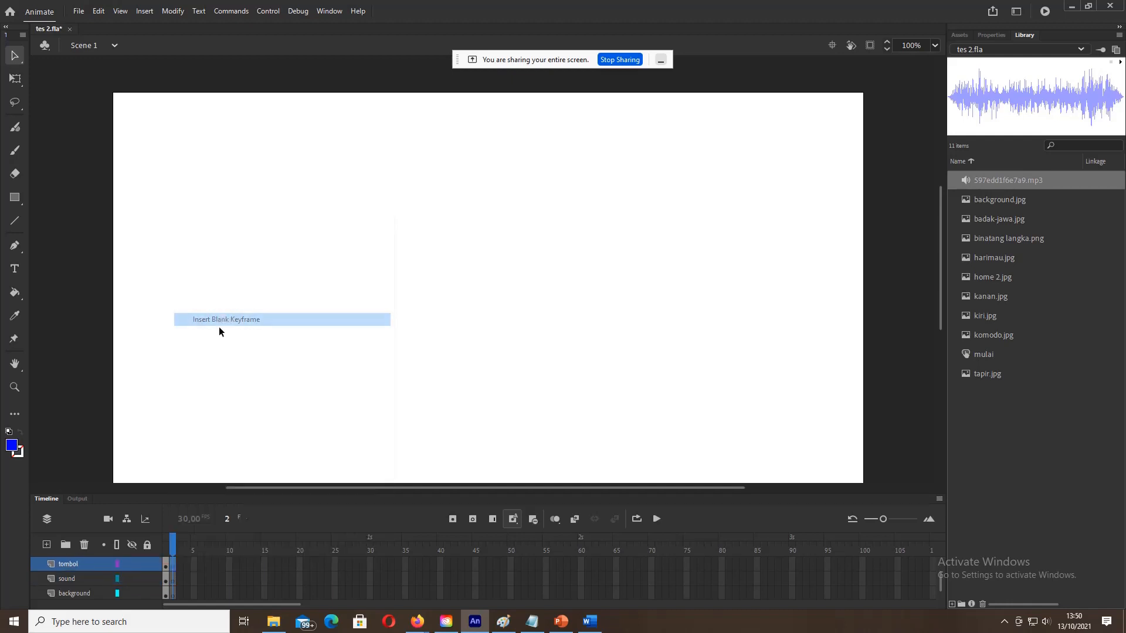
Step: Insert blank keyframes at frame 2 of the tema and script layers
{"action": "scroll", "coordinate": [174, 580], "scroll_direction": "up", "scroll_amount": 2}
{"action": "left_click", "coordinate": [176, 580]}
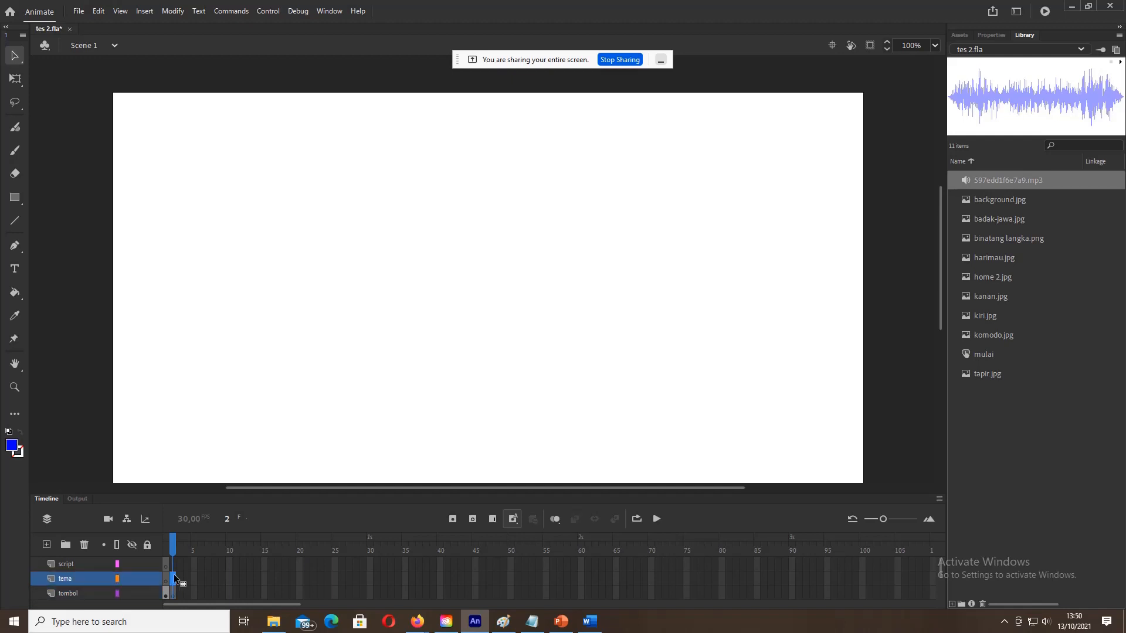
{"action": "right_click", "coordinate": [175, 579]}
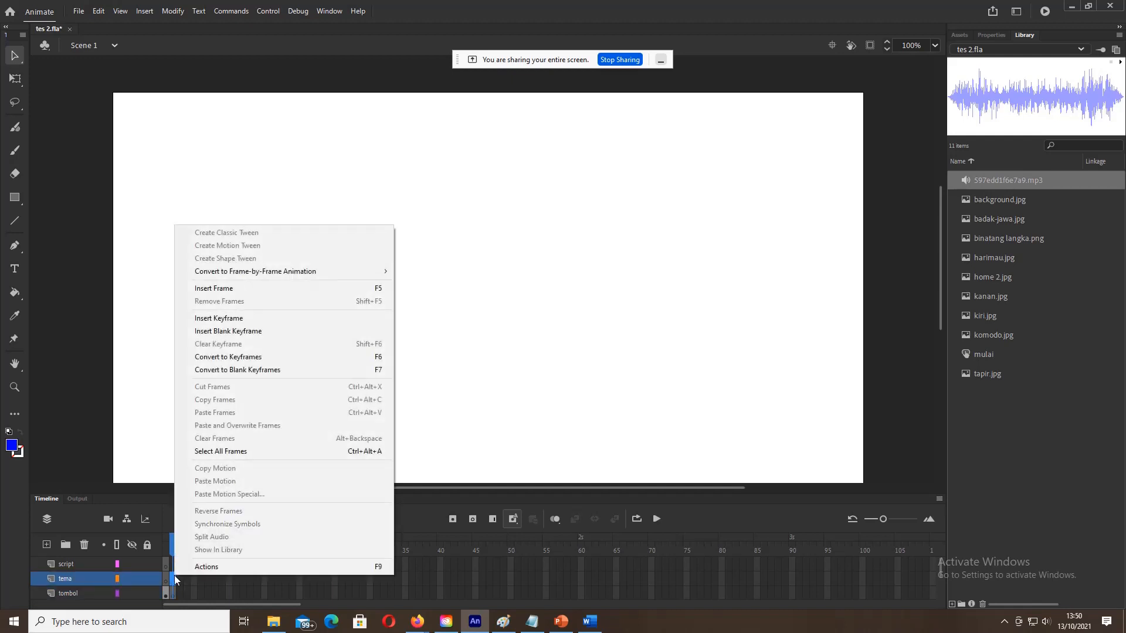
{"action": "left_click", "coordinate": [205, 331]}
{"action": "left_click", "coordinate": [173, 565]}
{"action": "right_click", "coordinate": [173, 565]}
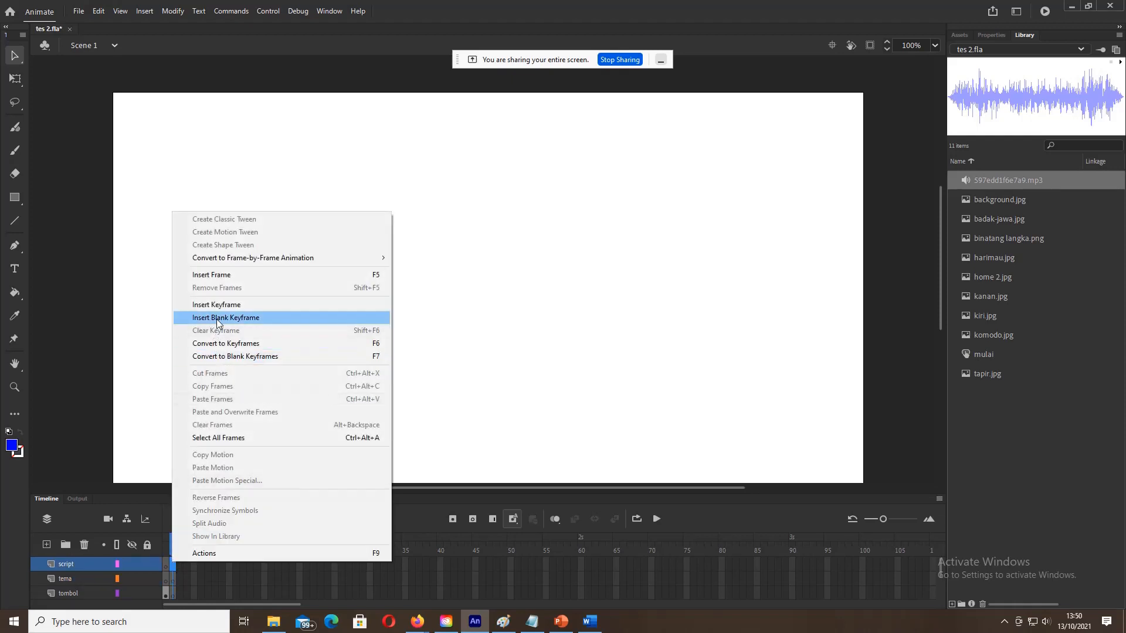
{"action": "left_click", "coordinate": [217, 322]}
Step: Scroll back to the background layer and return to frame 1's artwork
{"action": "scroll", "coordinate": [177, 594], "scroll_direction": "down", "scroll_amount": 2}
{"action": "scroll", "coordinate": [178, 594], "scroll_direction": "up", "scroll_amount": 1}
{"action": "scroll", "coordinate": [177, 593], "scroll_direction": "down", "scroll_amount": 1}
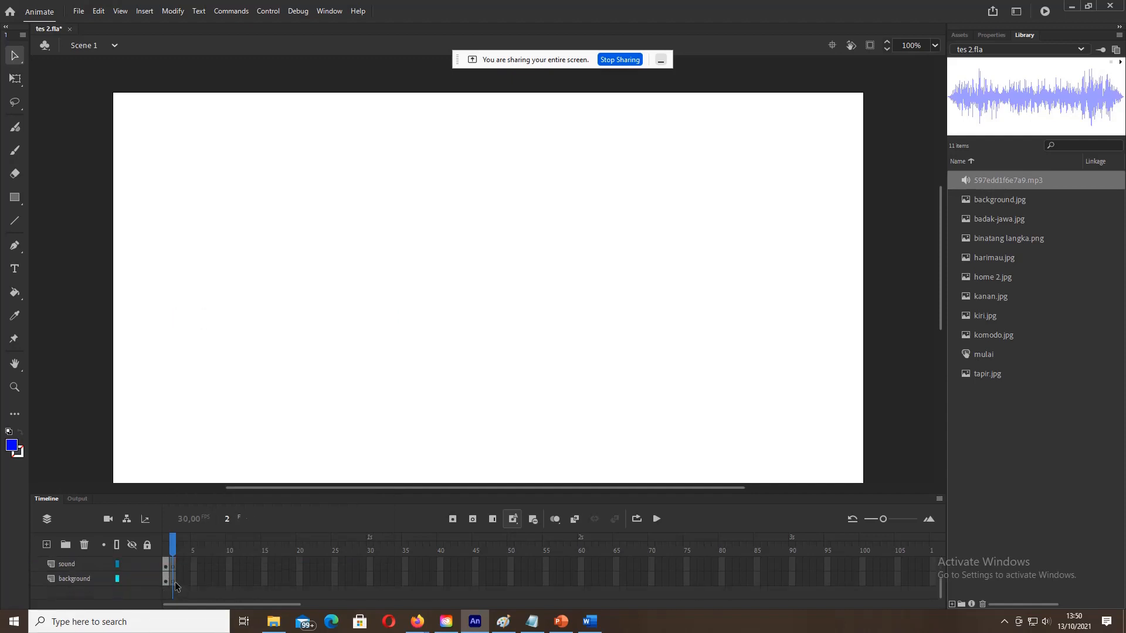
{"action": "left_click", "coordinate": [174, 581]}
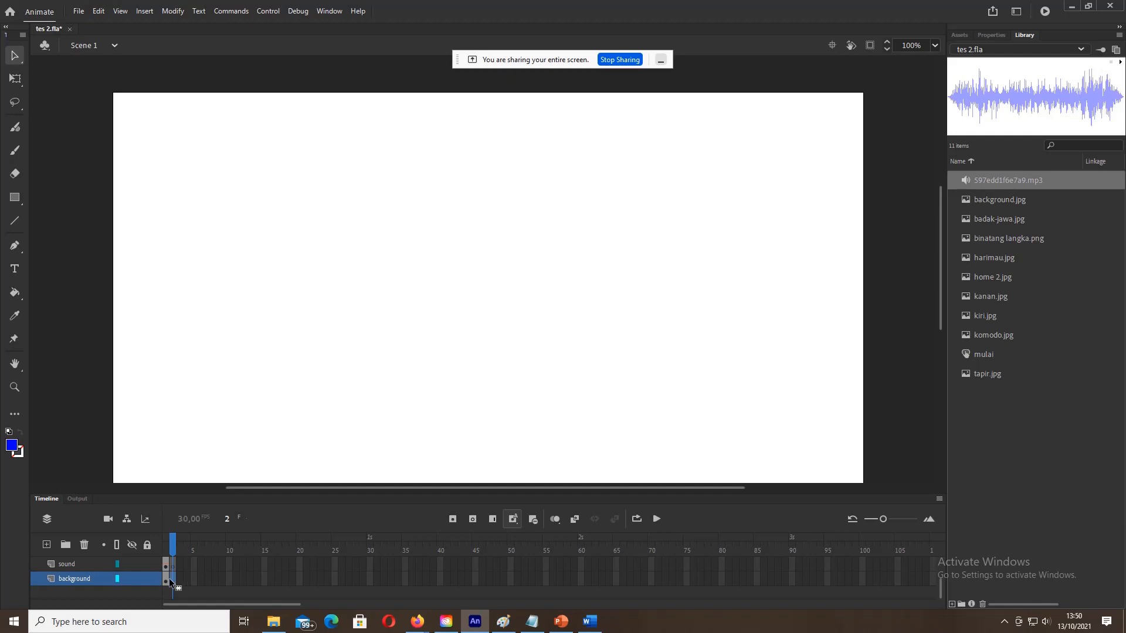
{"action": "left_click", "coordinate": [165, 578]}
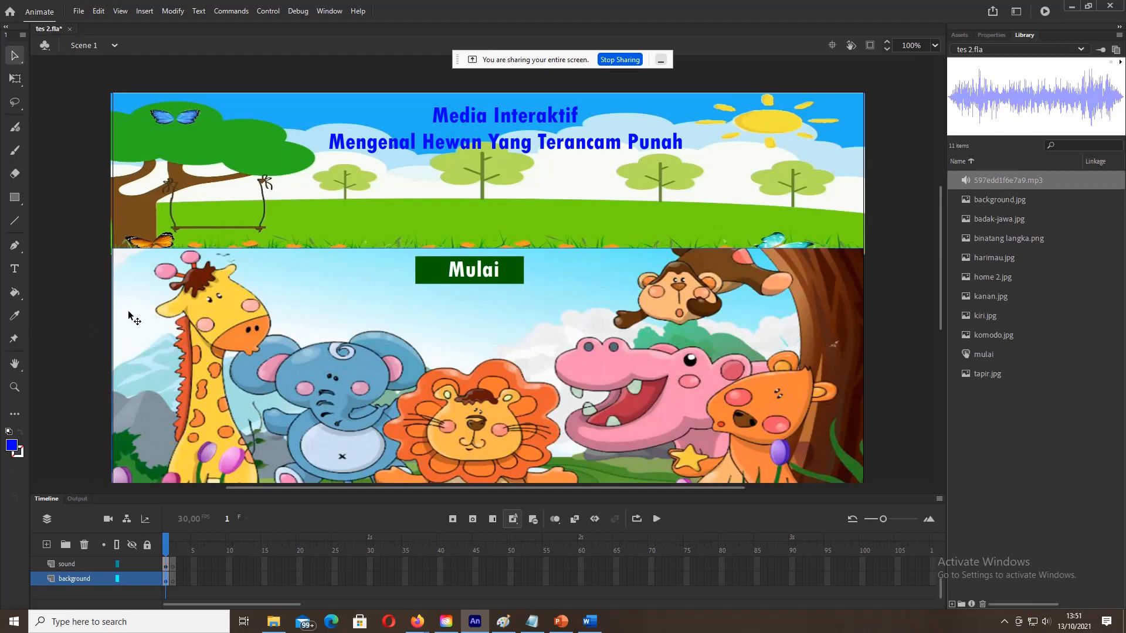
Step: Copy background frame 1 and paste it into background frame 2
{"action": "right_click", "coordinate": [166, 578]}
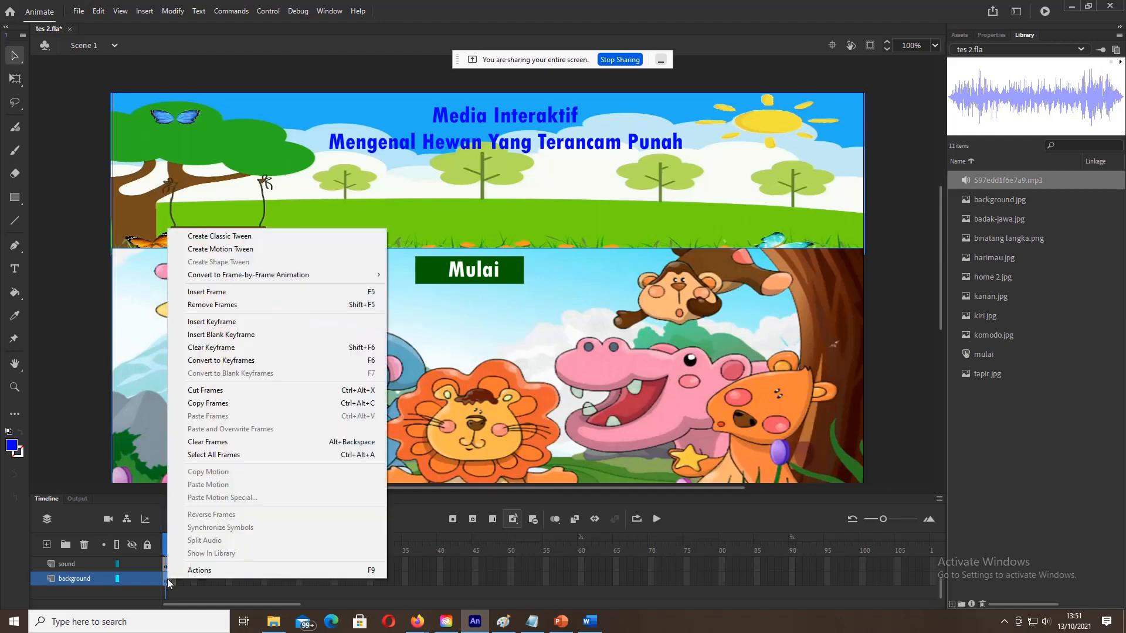
{"action": "left_click", "coordinate": [166, 578]}
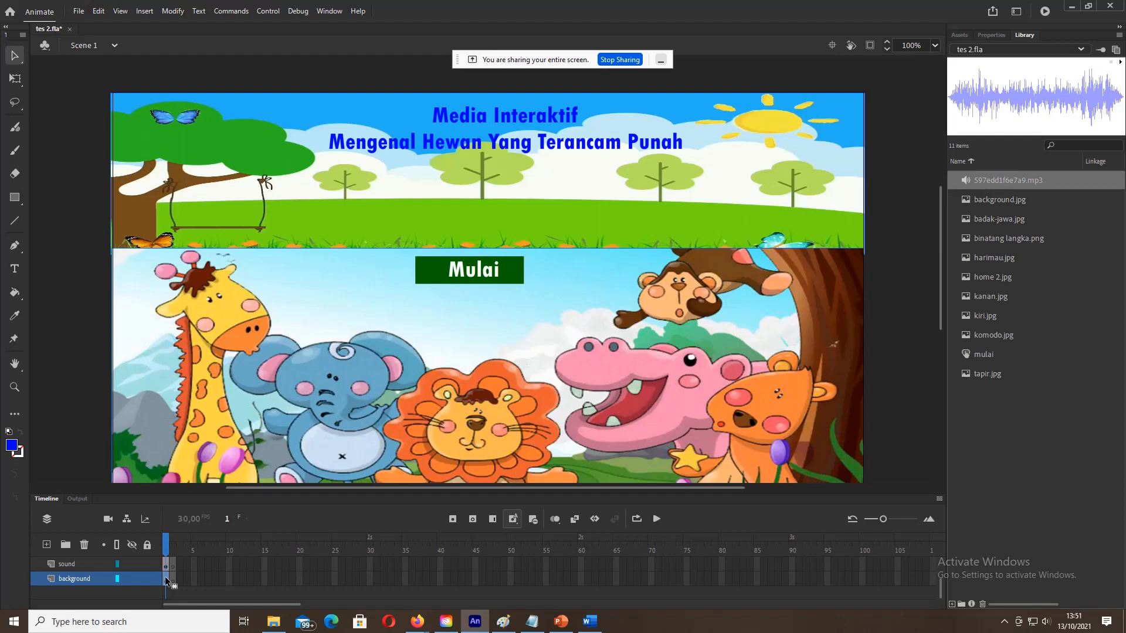
{"action": "right_click", "coordinate": [166, 579]}
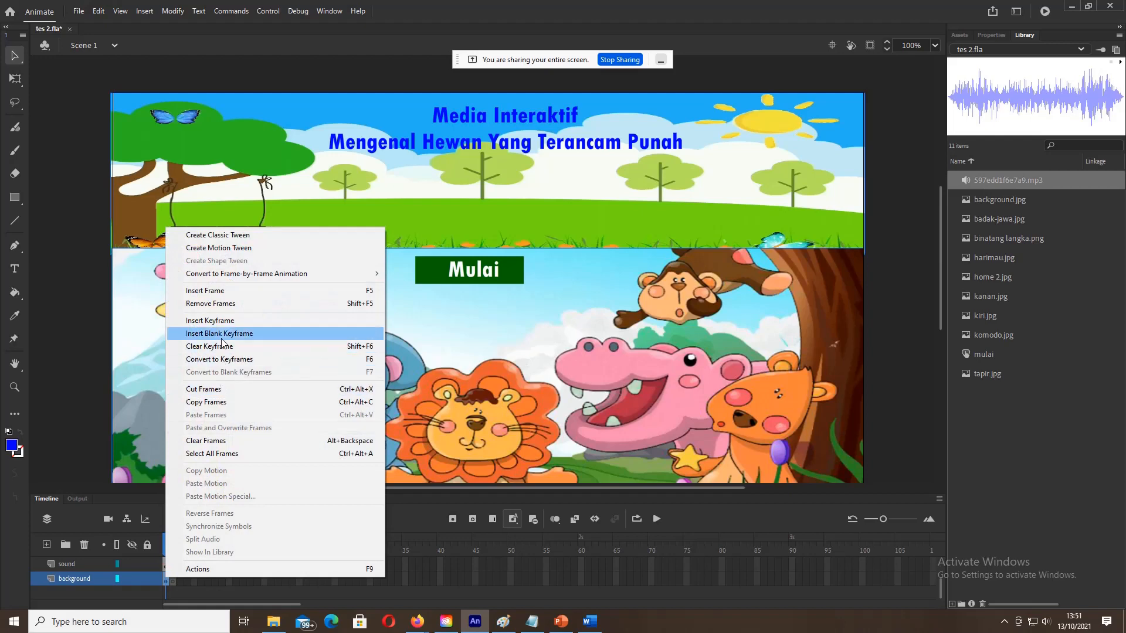
{"action": "left_click", "coordinate": [209, 404]}
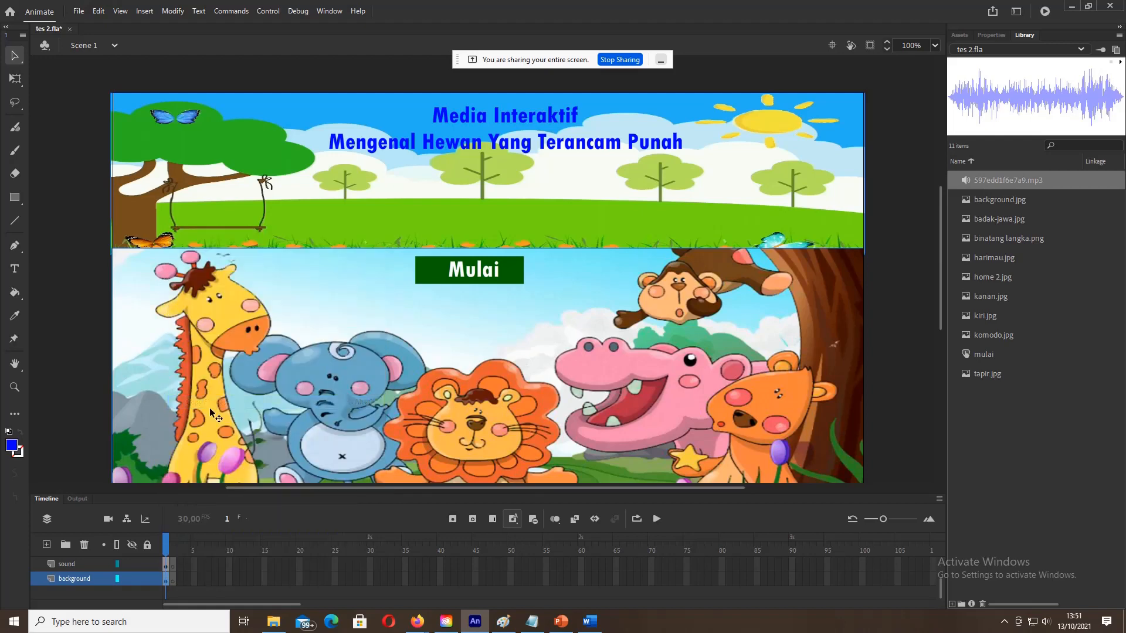
{"action": "left_click", "coordinate": [174, 580]}
{"action": "right_click", "coordinate": [175, 579]}
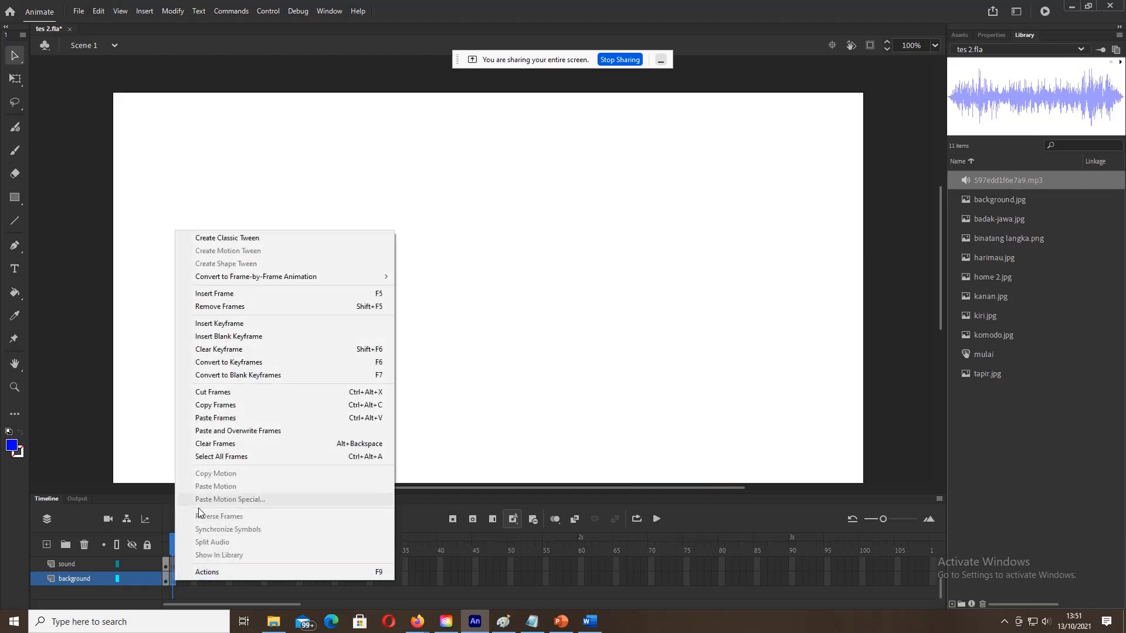
{"action": "left_click", "coordinate": [218, 418]}
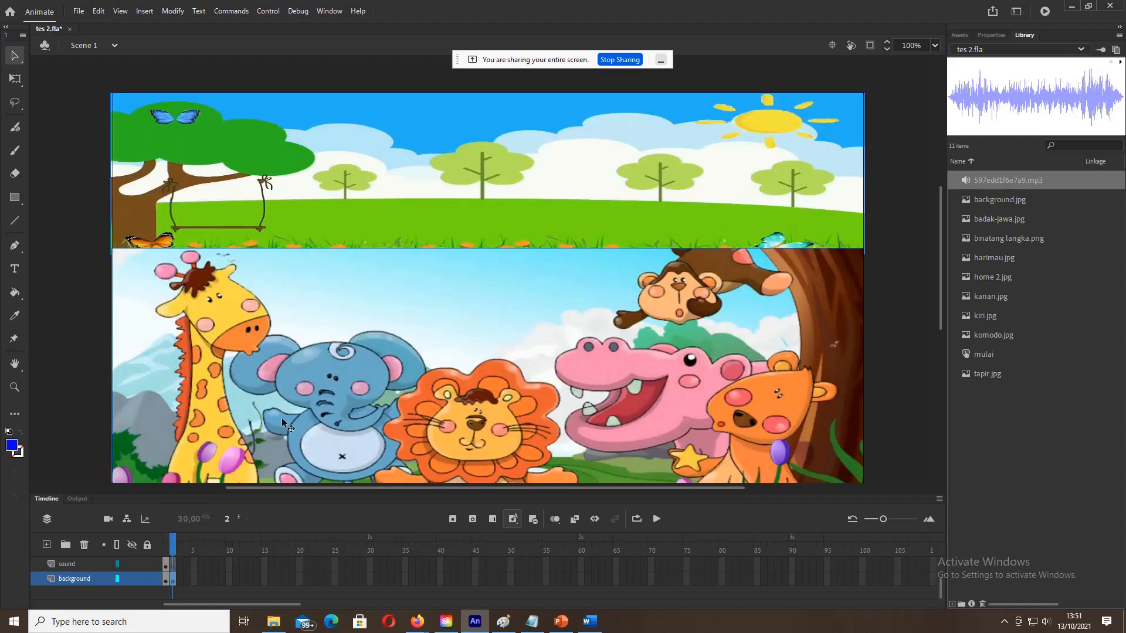
Step: Compare frames 1 and 2, then switch to the Word storyboard
{"action": "left_click", "coordinate": [167, 581]}
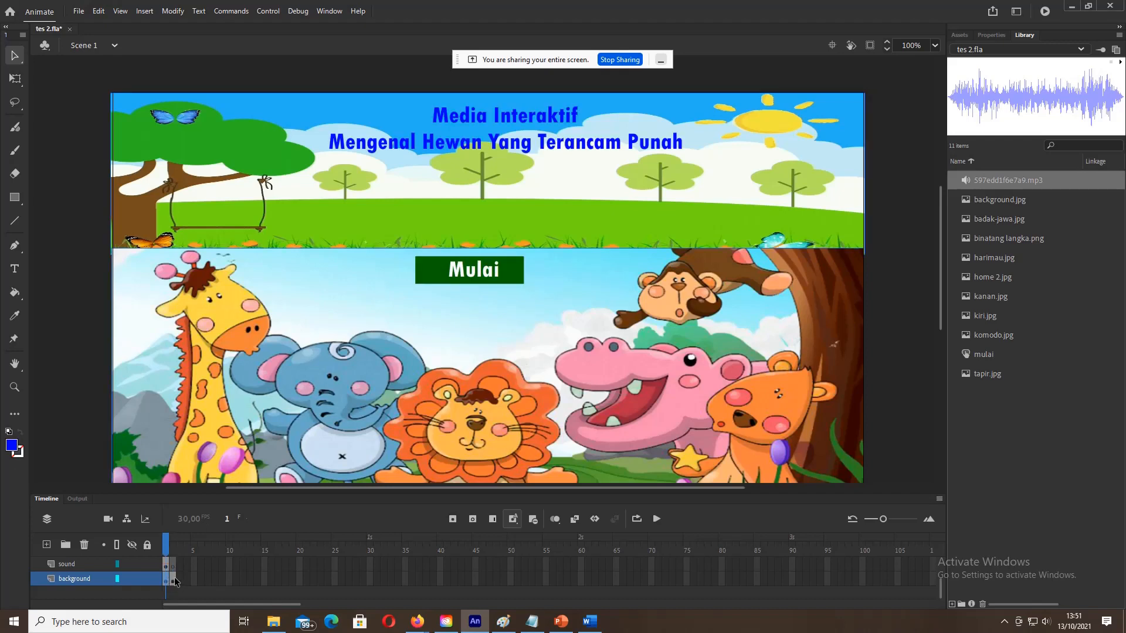
{"action": "left_click", "coordinate": [174, 581]}
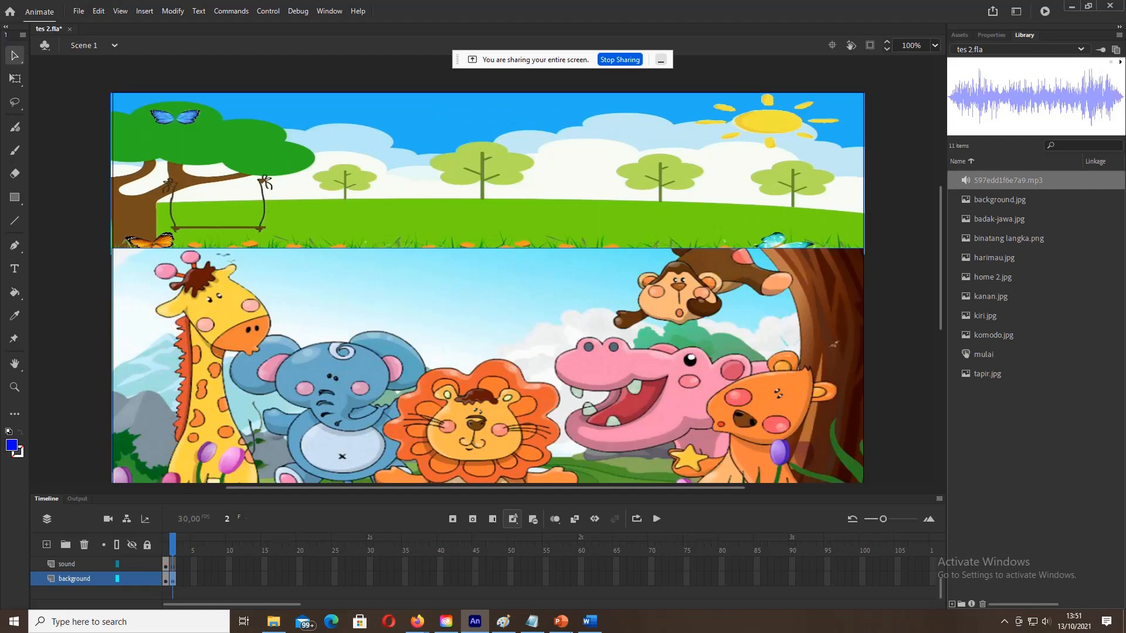
{"action": "left_click", "coordinate": [590, 622]}
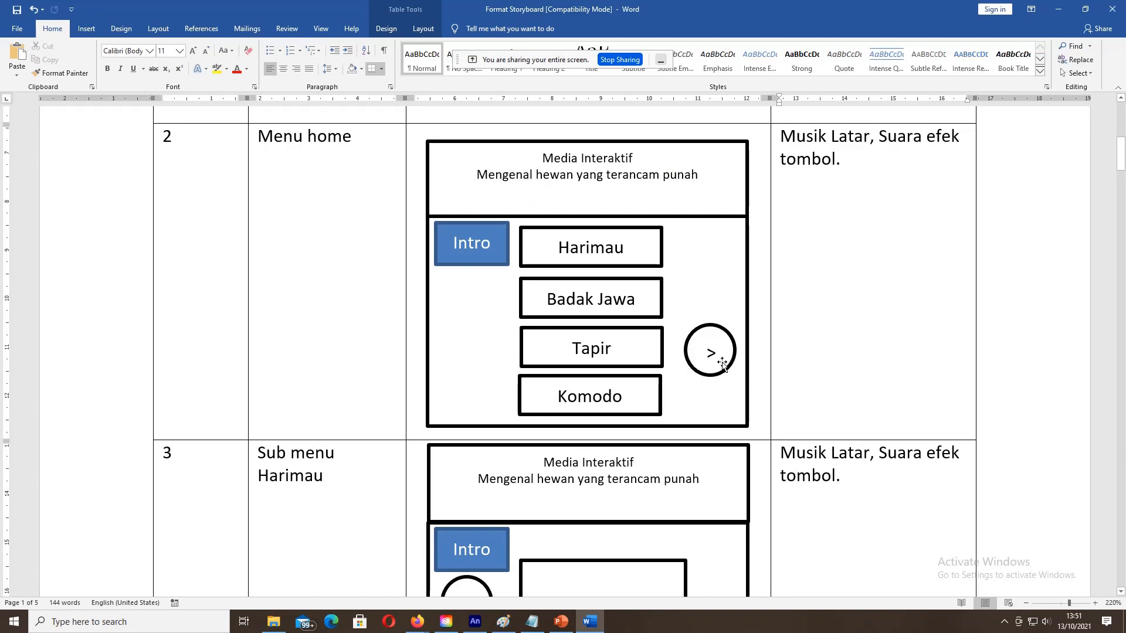
Step: Switch from the Word storyboard back to Adobe Animate
{"action": "left_click", "coordinate": [474, 623]}
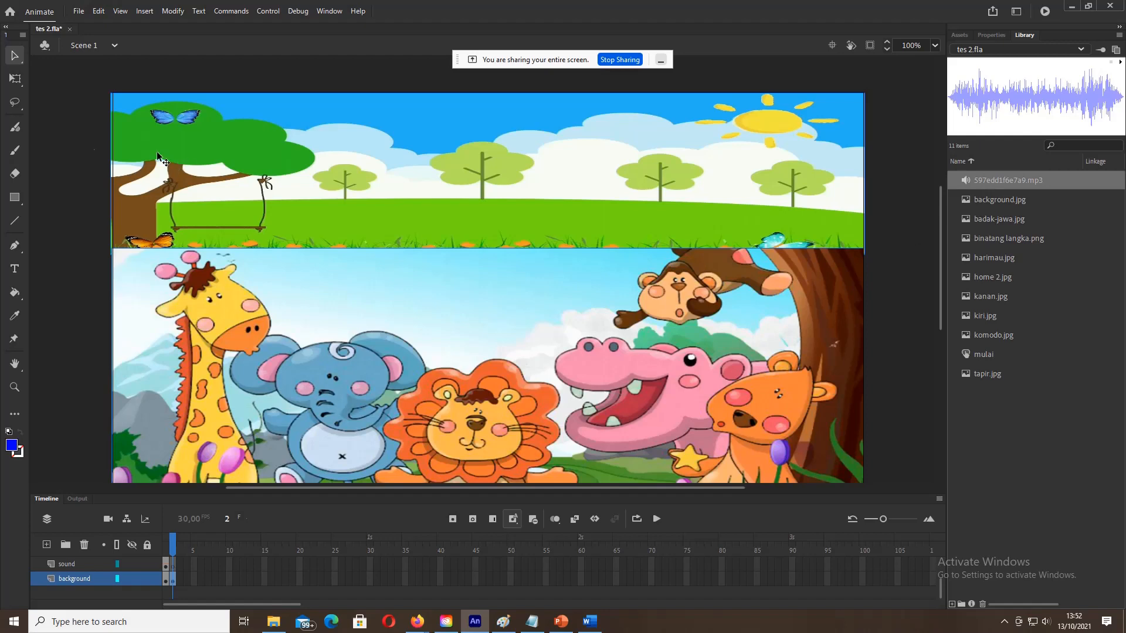
Step: Try the Rectangle tool options, then select frame 2 of the background layer
{"action": "left_click", "coordinate": [18, 197]}
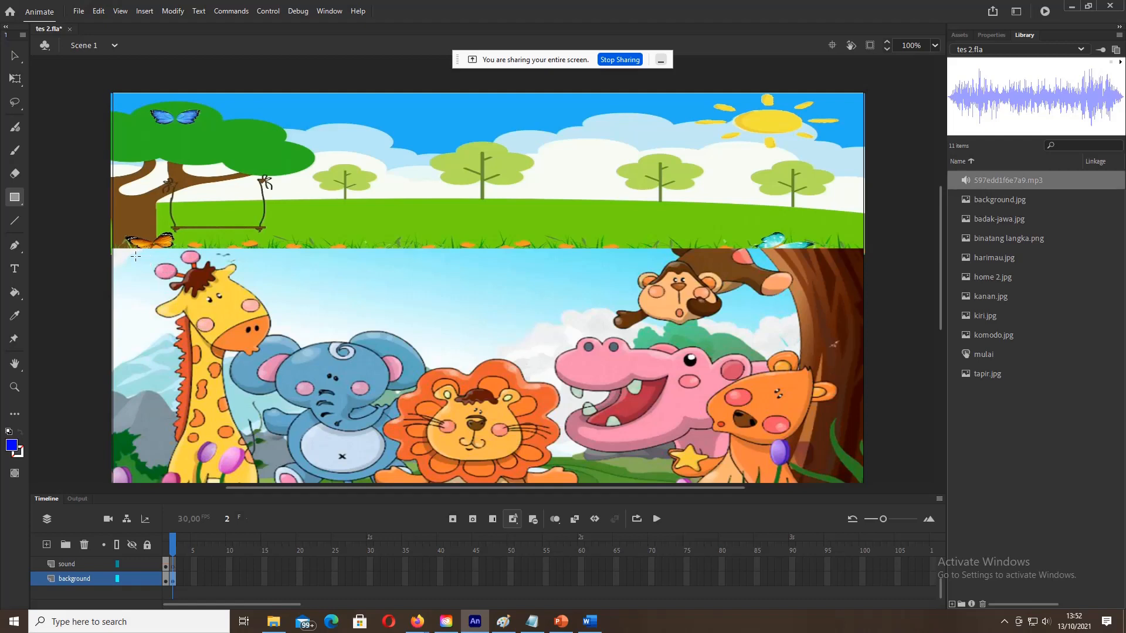
{"action": "left_click_drag", "start_coordinate": [235, 286], "coordinate": [235, 286]}
{"action": "left_click", "coordinate": [22, 203]}
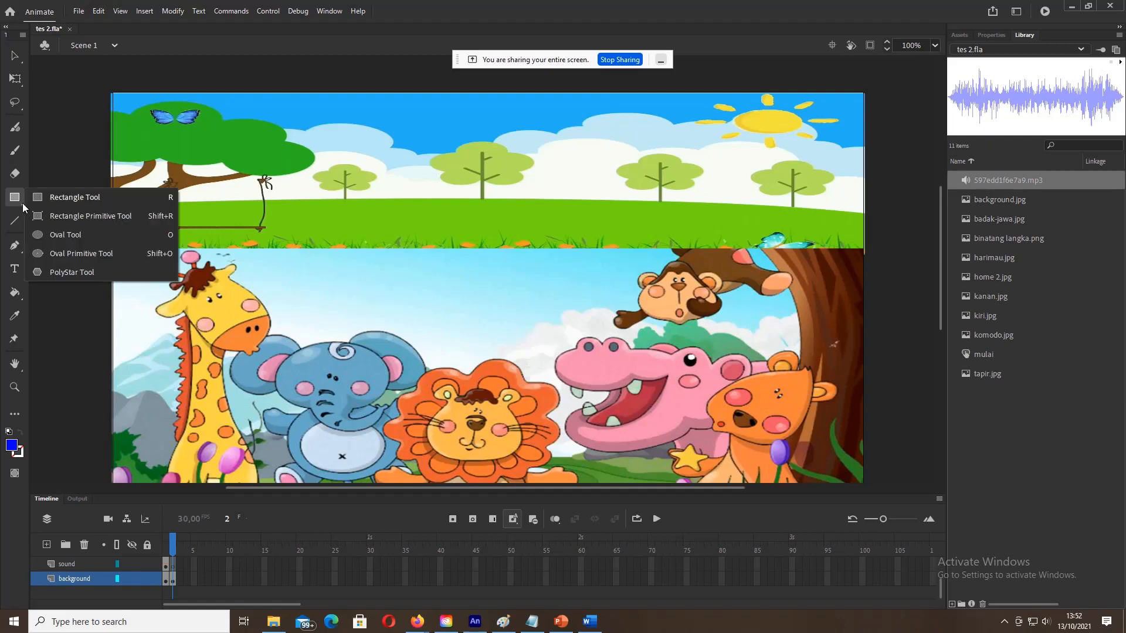
{"action": "left_click", "coordinate": [62, 201]}
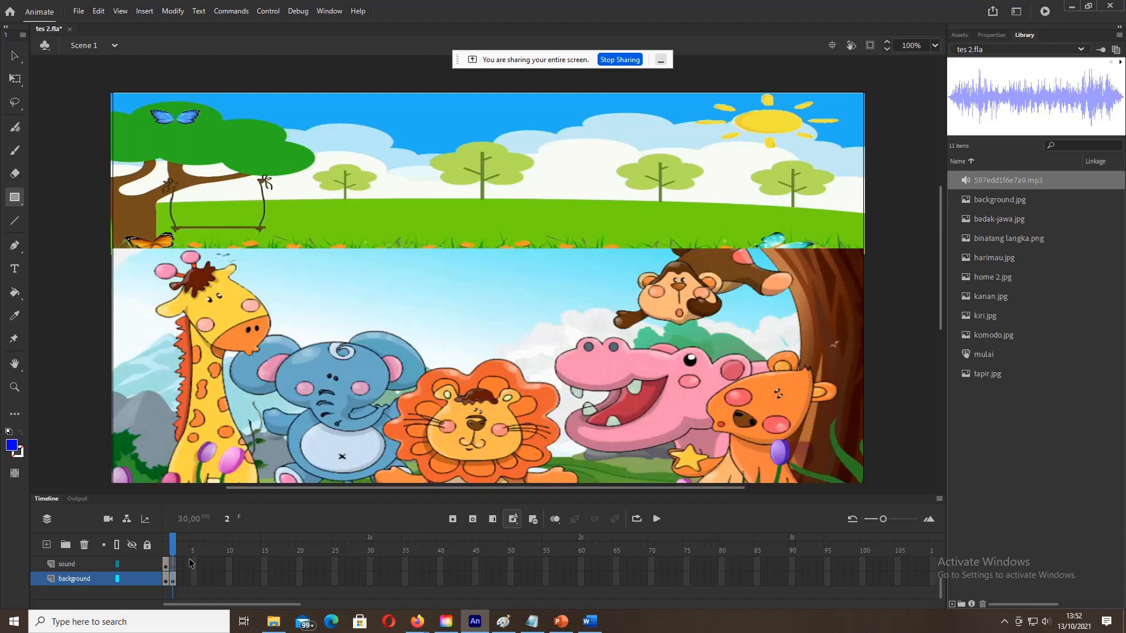
{"action": "left_click", "coordinate": [172, 581]}
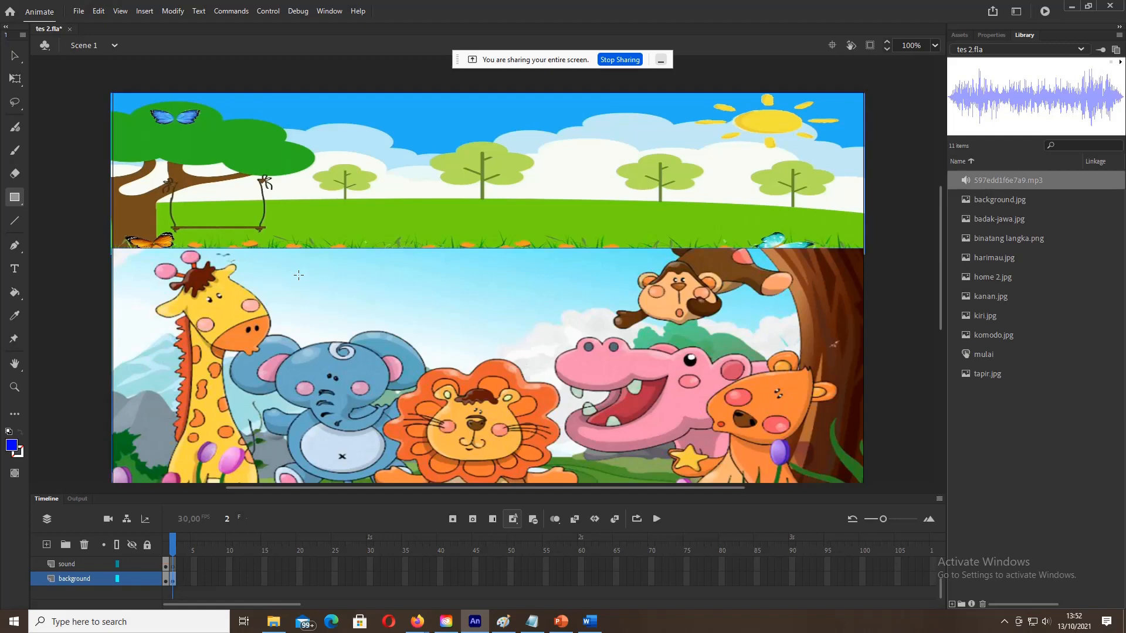
{"action": "left_click", "coordinate": [398, 301]}
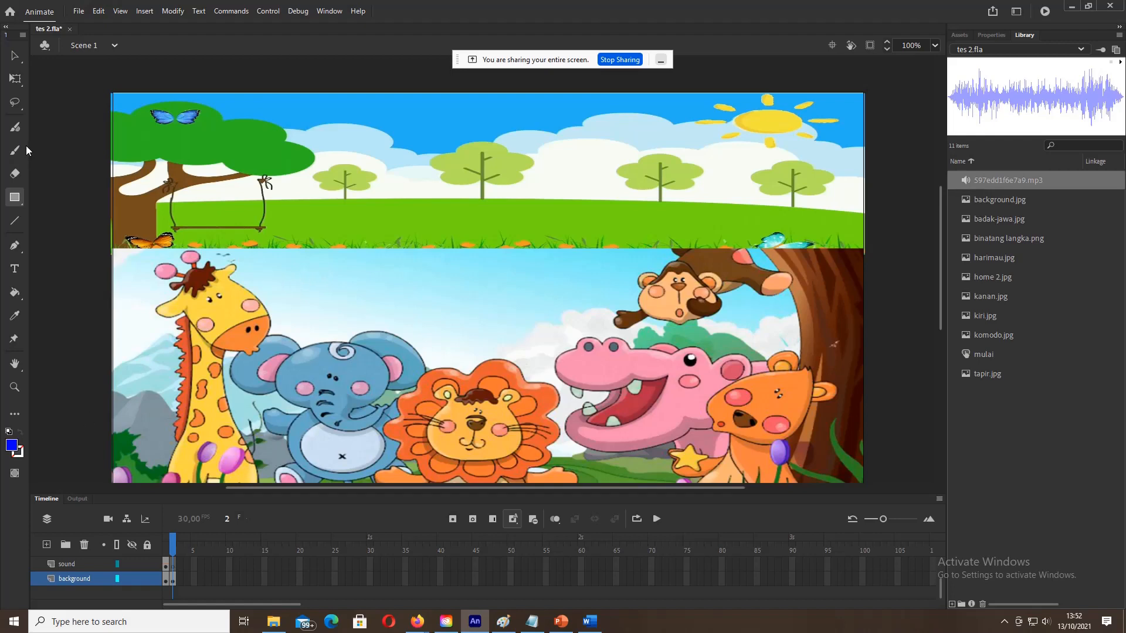
{"action": "left_click", "coordinate": [14, 198]}
{"action": "left_click", "coordinate": [15, 56]}
Step: Send the animal picture to the back, behind the banner
{"action": "right_click", "coordinate": [347, 281]}
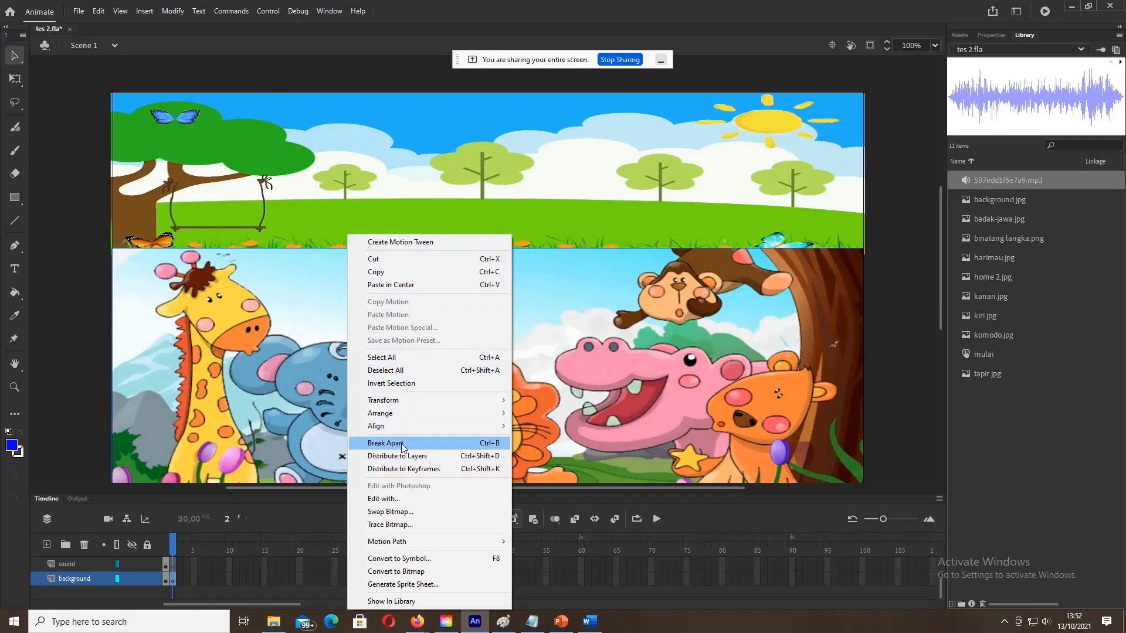
{"action": "mouse_move", "coordinate": [411, 413]}
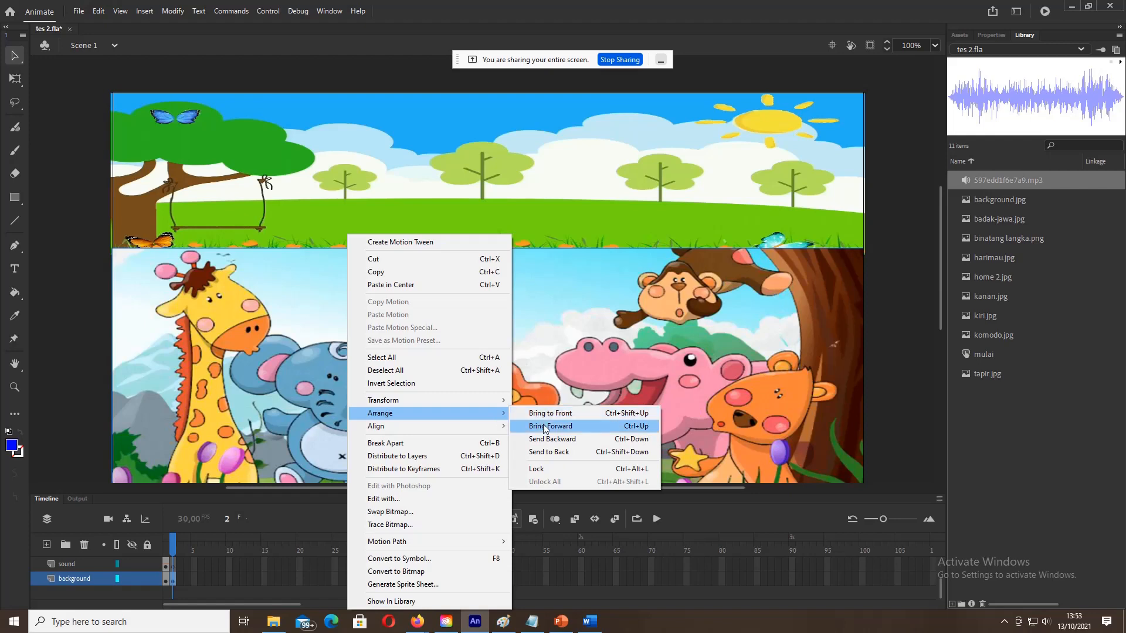
{"action": "left_click", "coordinate": [550, 452]}
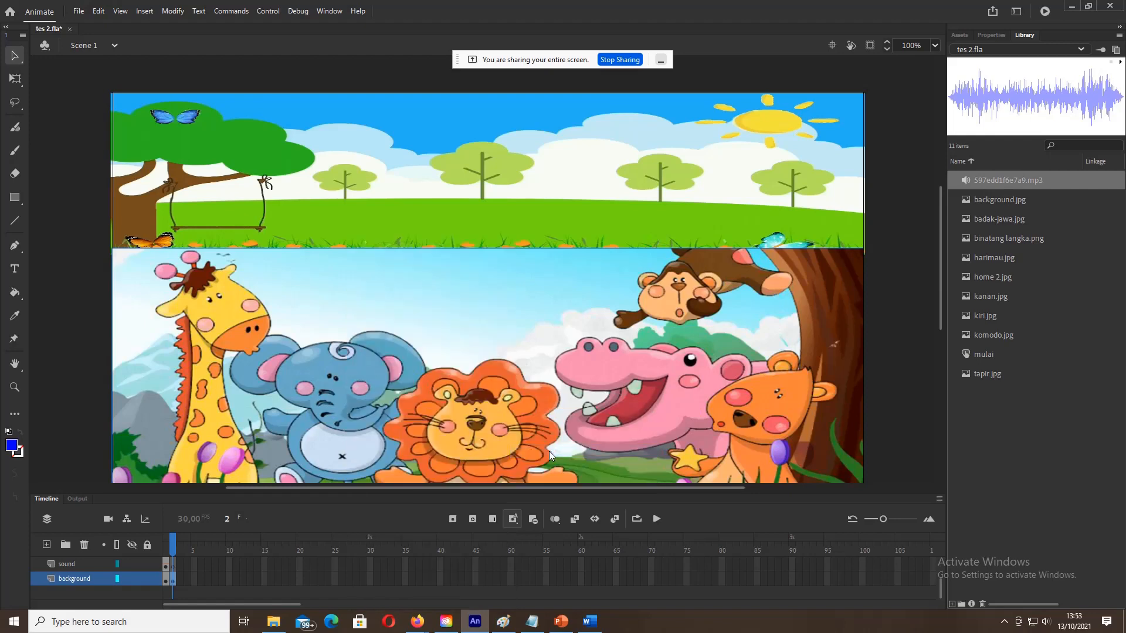
{"action": "right_click", "coordinate": [411, 177]}
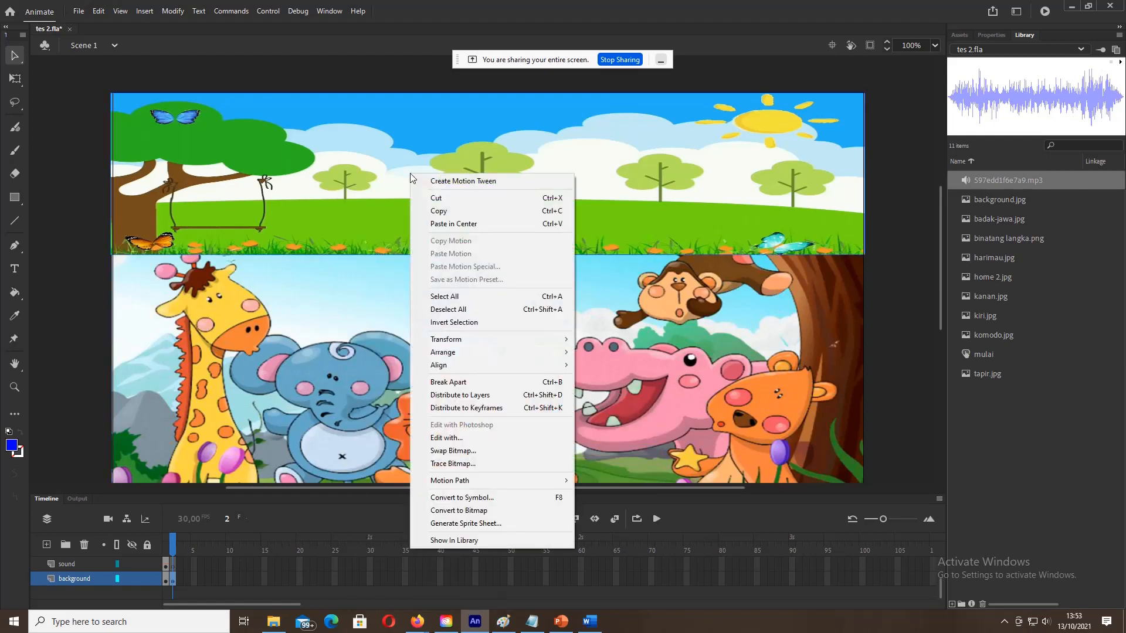
{"action": "mouse_move", "coordinate": [505, 353]}
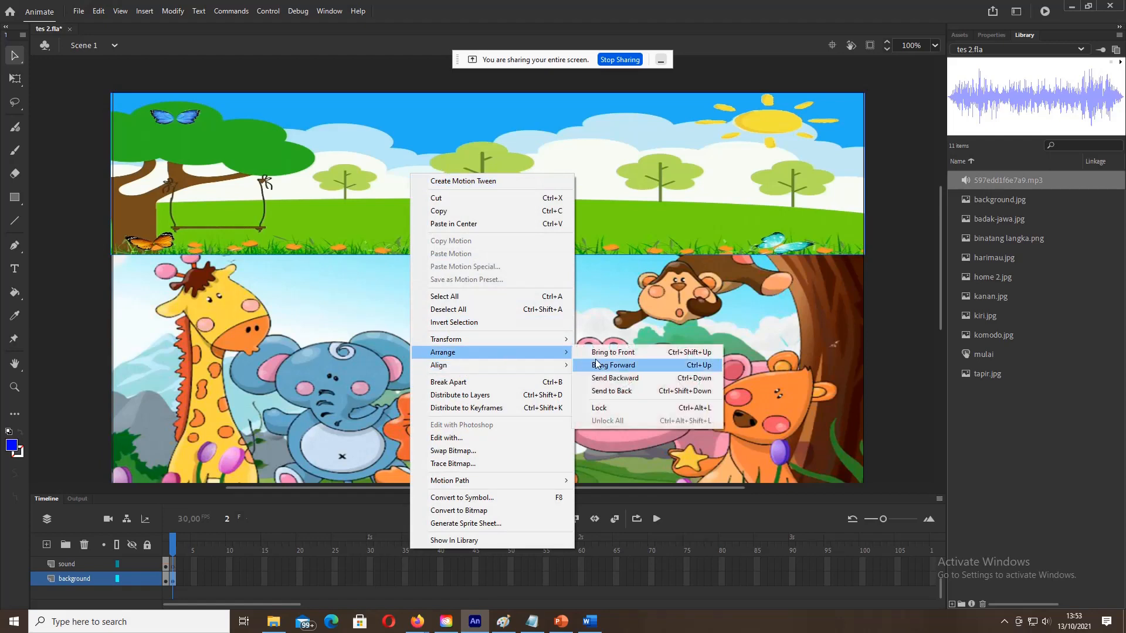
{"action": "left_click", "coordinate": [615, 392]}
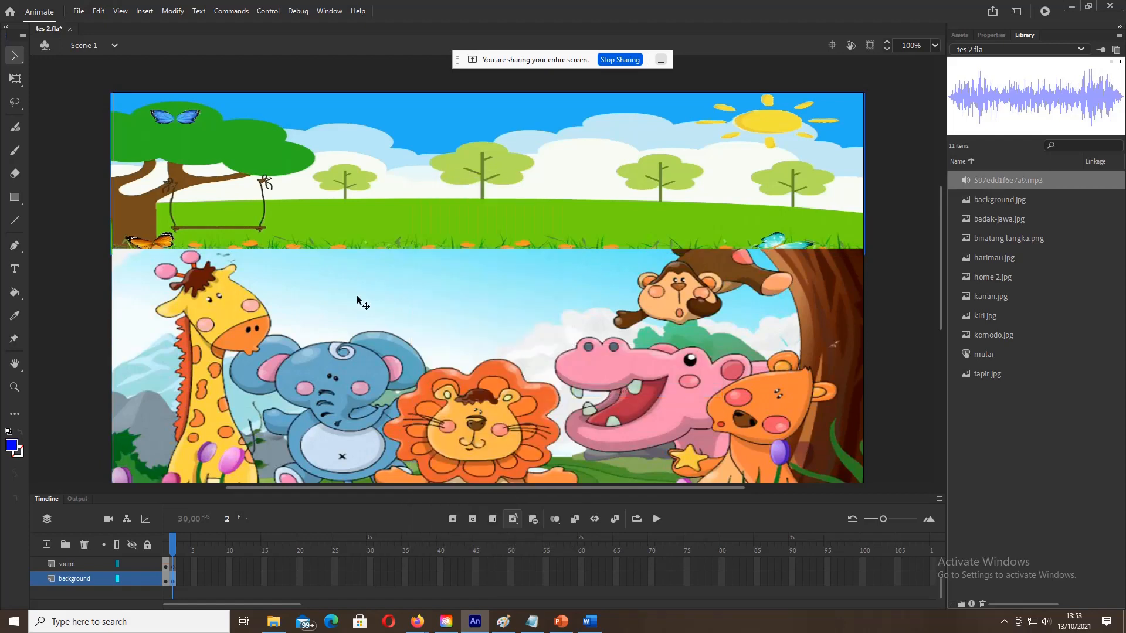
Step: Move the animal picture down and delete the left and right blue rectangles
{"action": "left_click", "coordinate": [15, 197]}
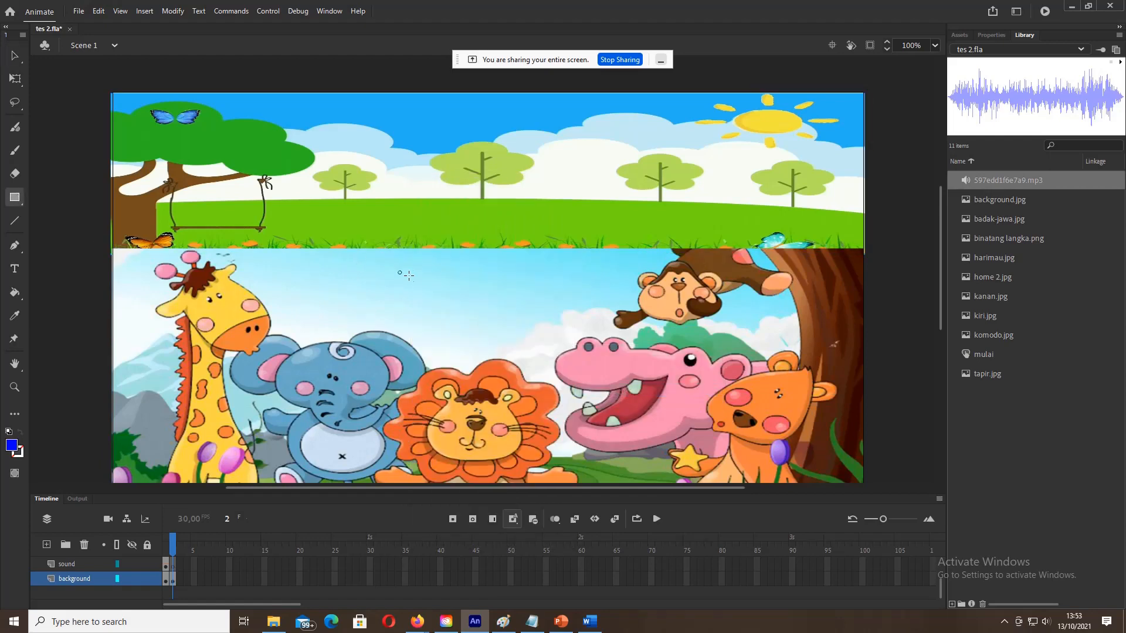
{"action": "left_click", "coordinate": [449, 299]}
{"action": "left_click", "coordinate": [15, 56]}
{"action": "left_click_drag", "start_coordinate": [391, 279], "coordinate": [401, 364]}
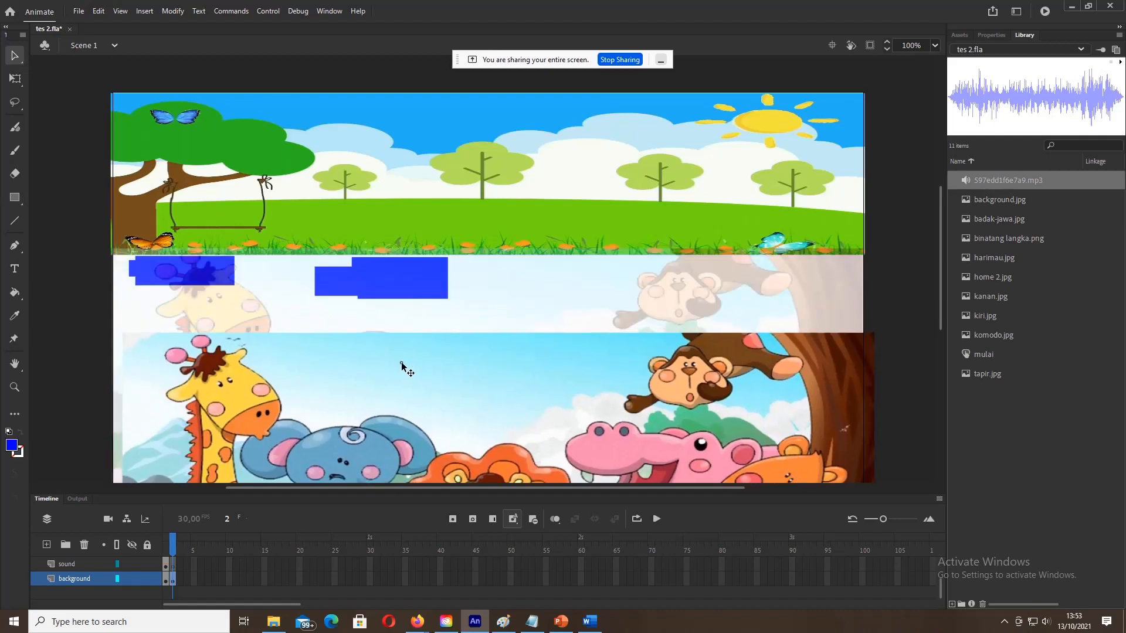
{"action": "left_click", "coordinate": [390, 293]}
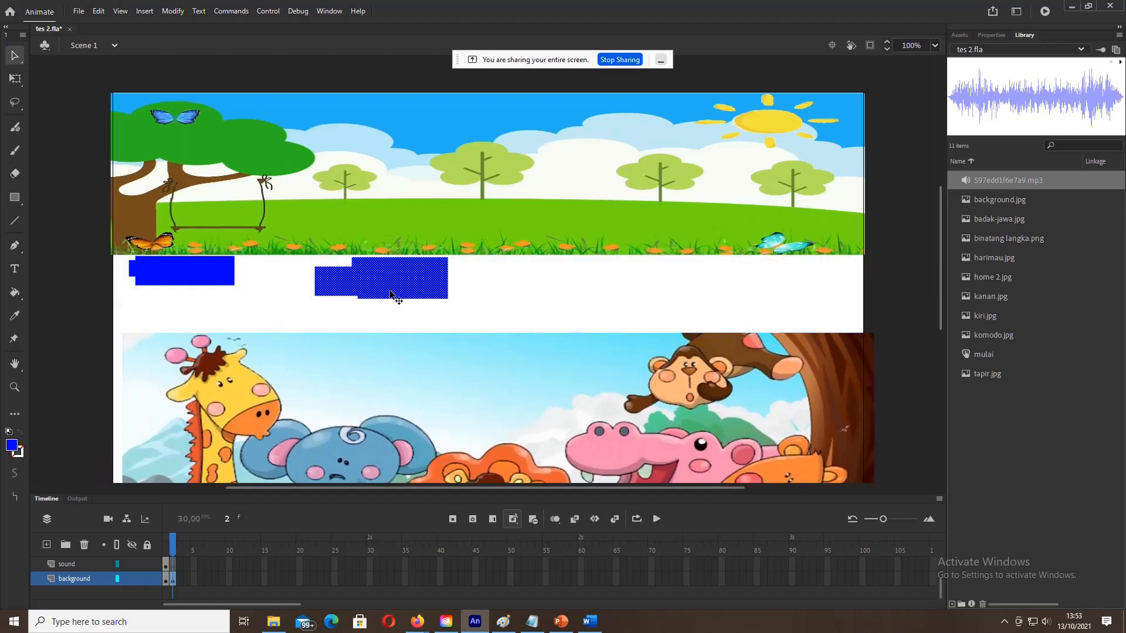
{"action": "key", "text": "Delete"}
{"action": "left_click", "coordinate": [223, 275]}
{"action": "key", "text": "Delete"}
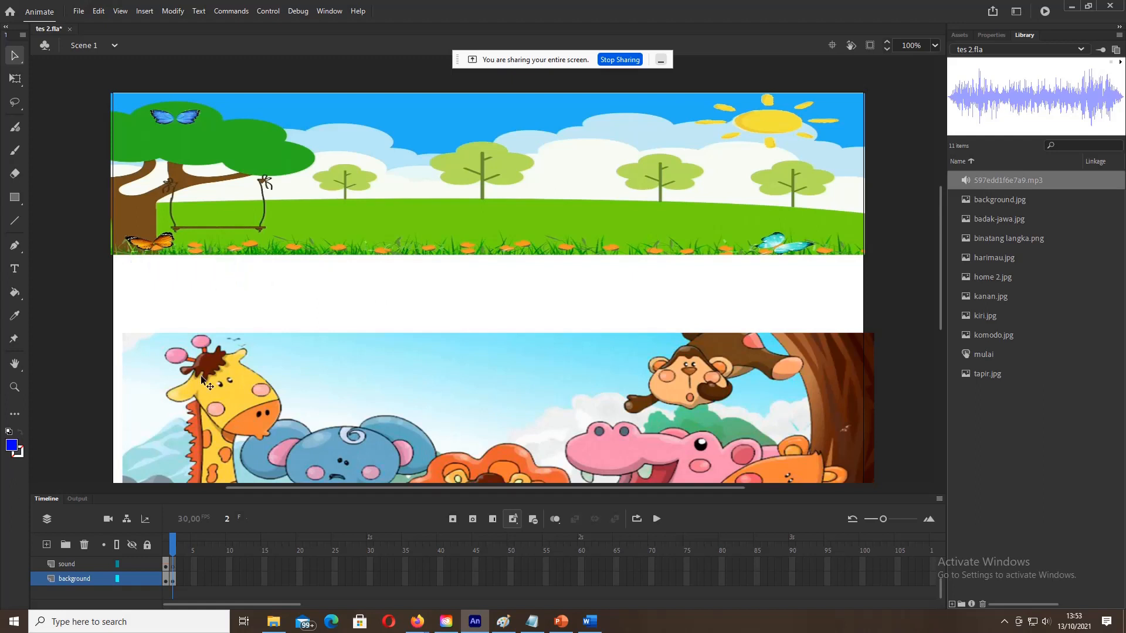
Step: Shift the picture again to reveal and delete the remaining blue rectangle
{"action": "left_click", "coordinate": [173, 578]}
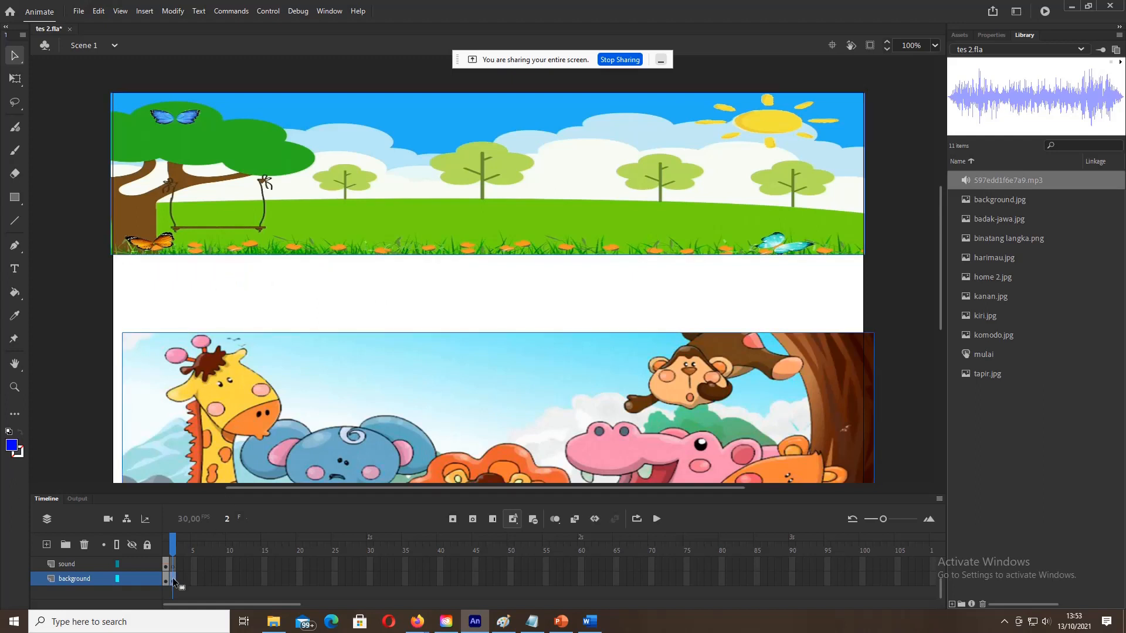
{"action": "left_click", "coordinate": [15, 197]}
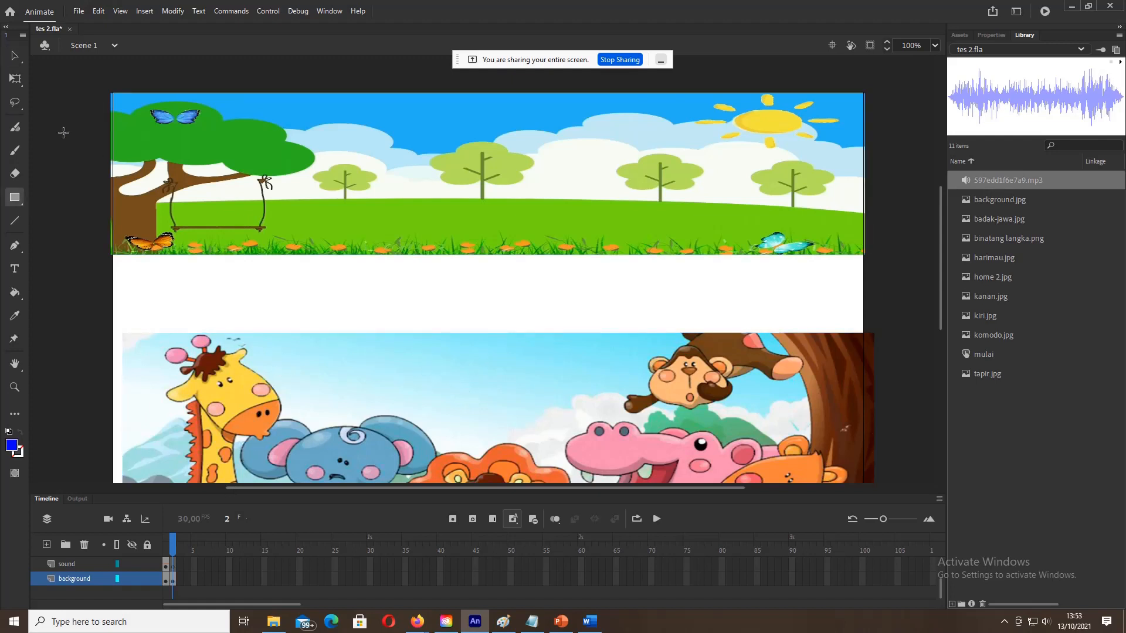
{"action": "left_click", "coordinate": [15, 56]}
{"action": "left_click_drag", "start_coordinate": [429, 351], "coordinate": [437, 321]}
{"action": "left_click", "coordinate": [451, 375]}
{"action": "key", "text": "Delete"}
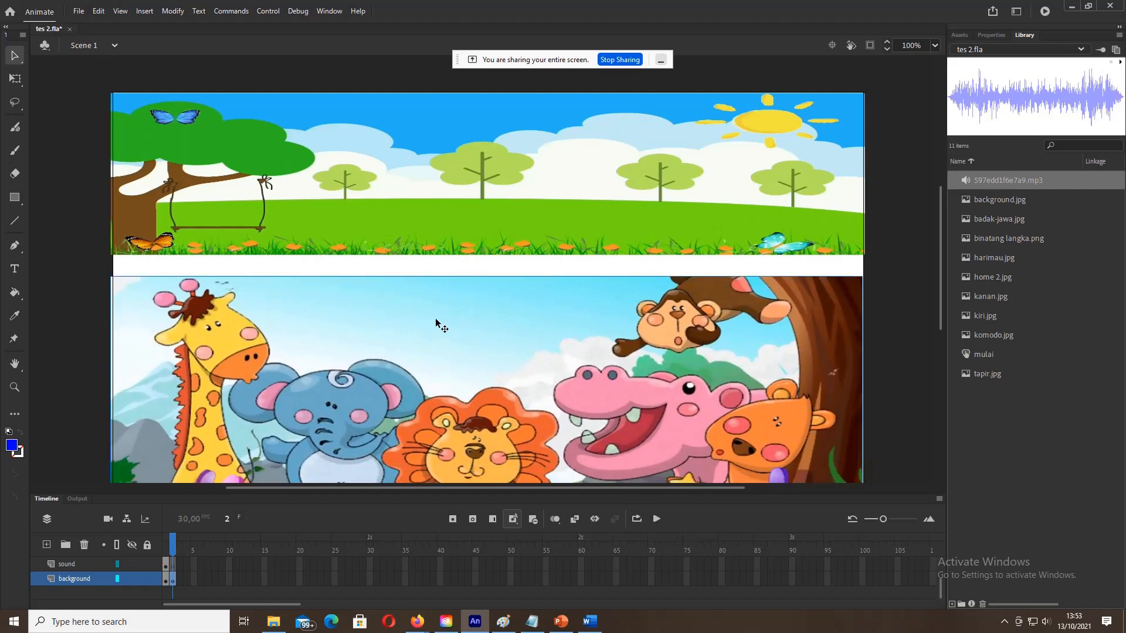
Step: Position the animal picture directly beneath the top banner
{"action": "left_click_drag", "start_coordinate": [437, 322], "coordinate": [441, 313]}
{"action": "left_click_drag", "start_coordinate": [273, 311], "coordinate": [269, 297]}
{"action": "key", "text": "Left"}
{"action": "key", "text": "Left"}
{"action": "key", "text": "Left"}
{"action": "key", "text": "Left"}
{"action": "key", "text": "Left"}
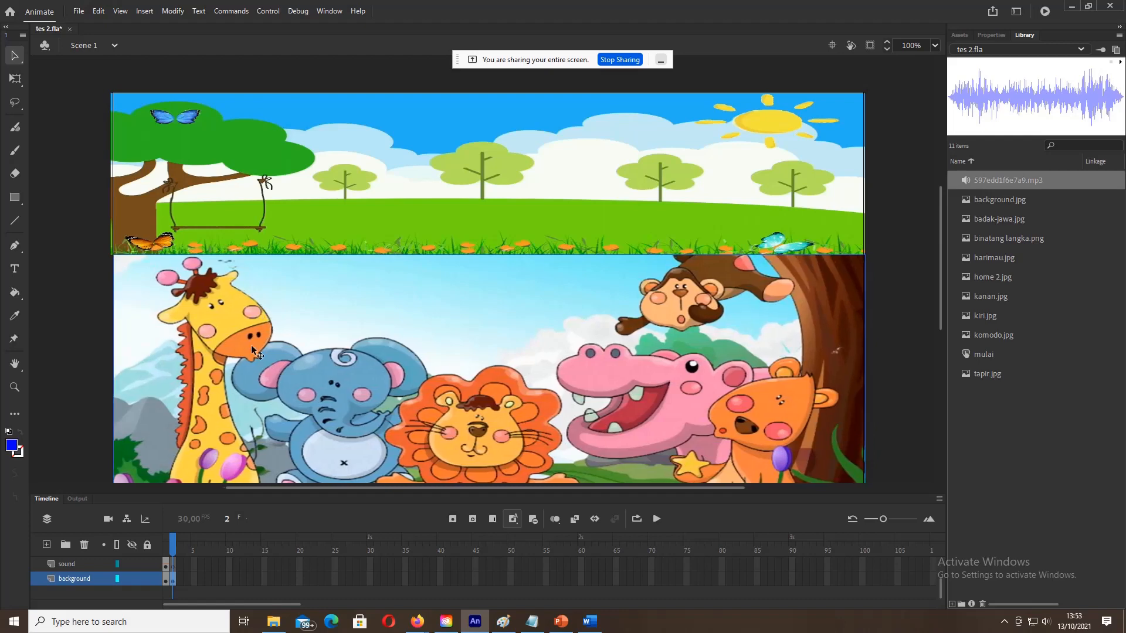
{"action": "left_click", "coordinate": [173, 566]}
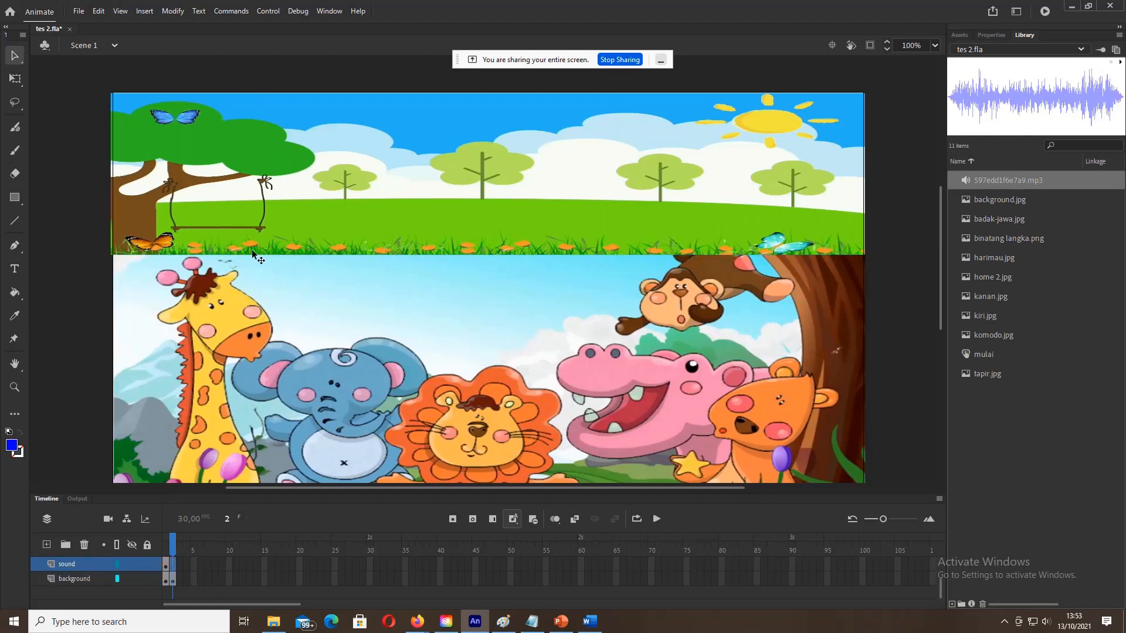
{"action": "left_click", "coordinate": [15, 271]}
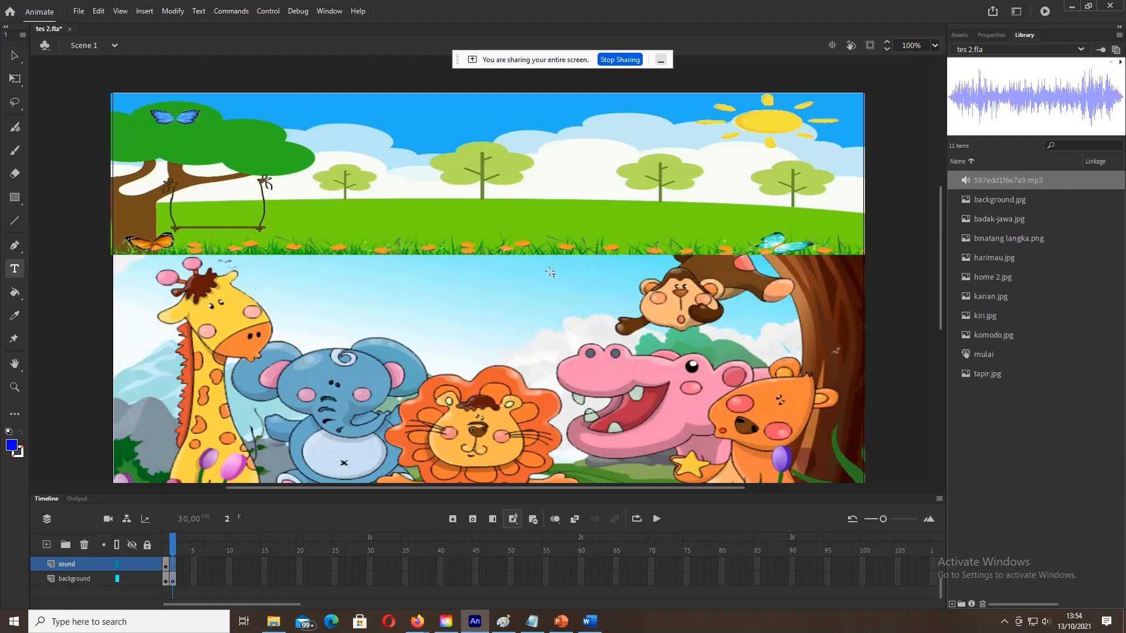
{"action": "left_click", "coordinate": [422, 274]}
{"action": "left_click_drag", "start_coordinate": [469, 300], "coordinate": [468, 296]}
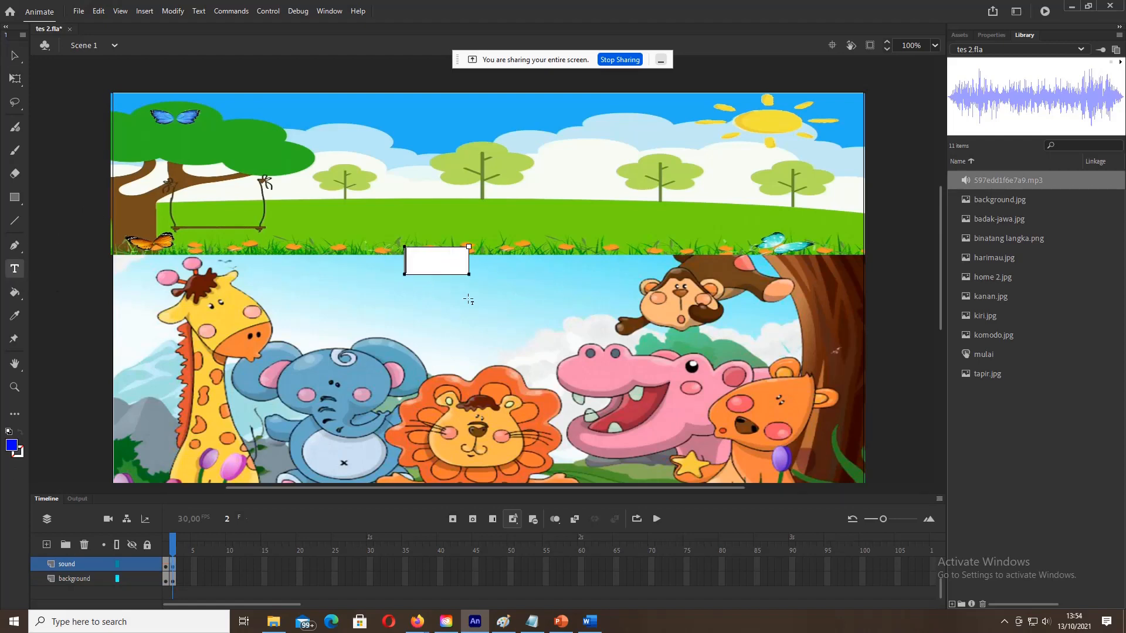
{"action": "key", "text": "Escape"}
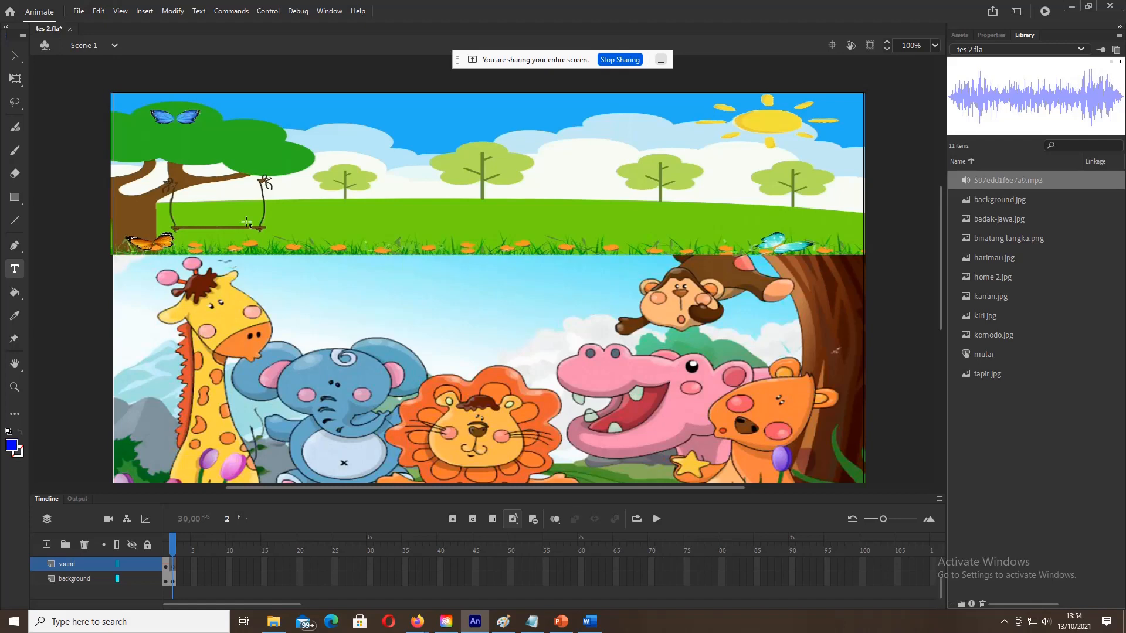
{"action": "left_click", "coordinate": [15, 197]}
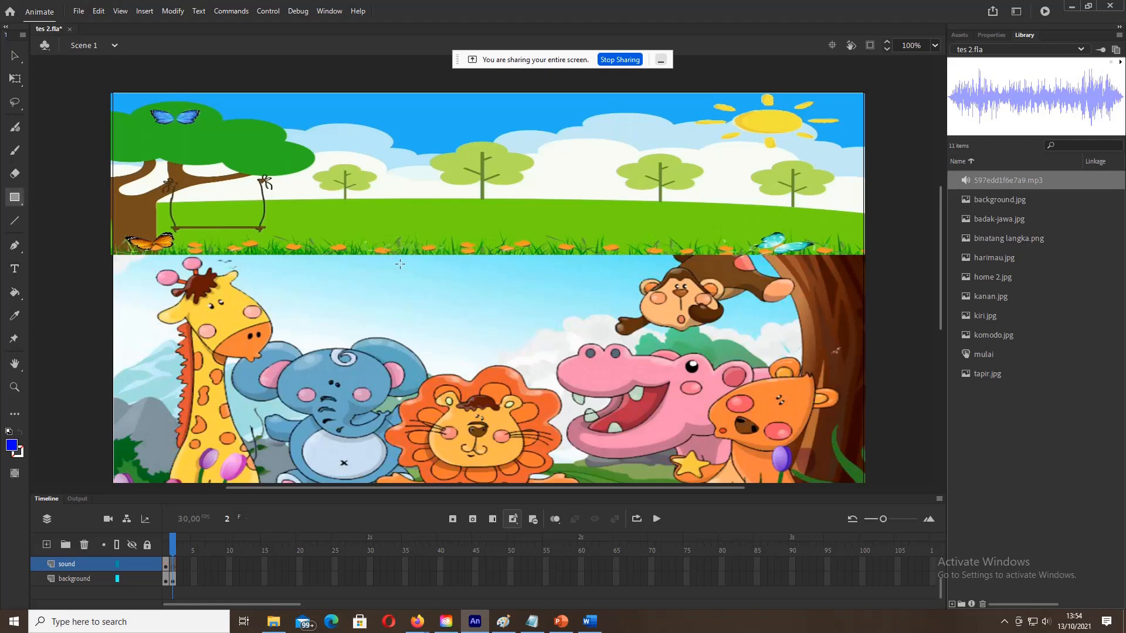
{"action": "left_click_drag", "start_coordinate": [402, 276], "coordinate": [506, 304]}
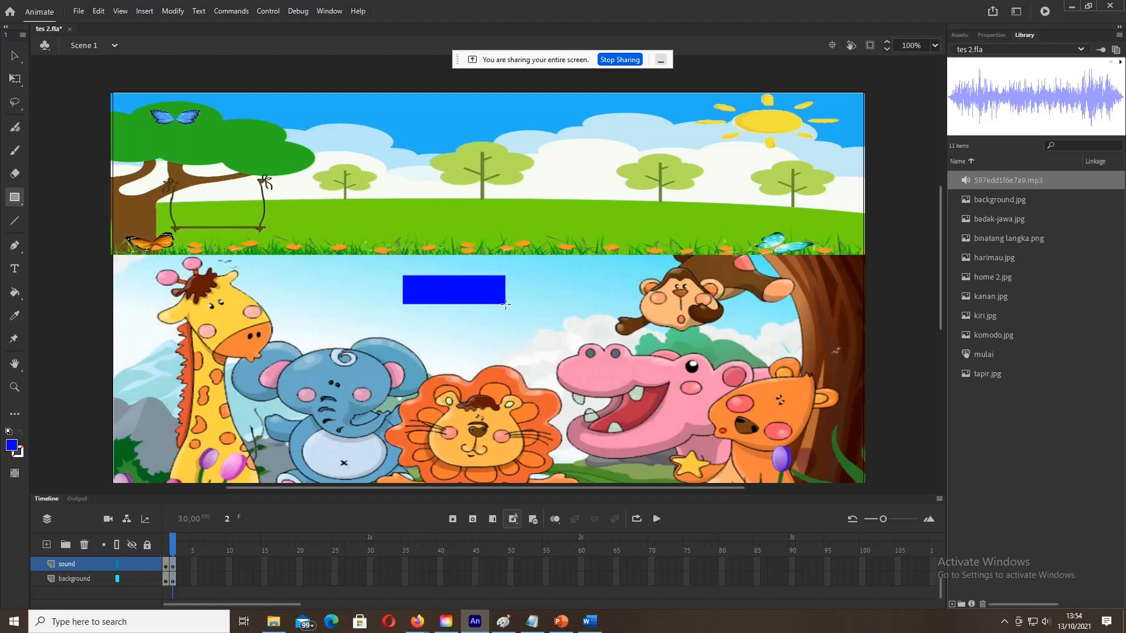
{"action": "key", "text": "ctrl+z"}
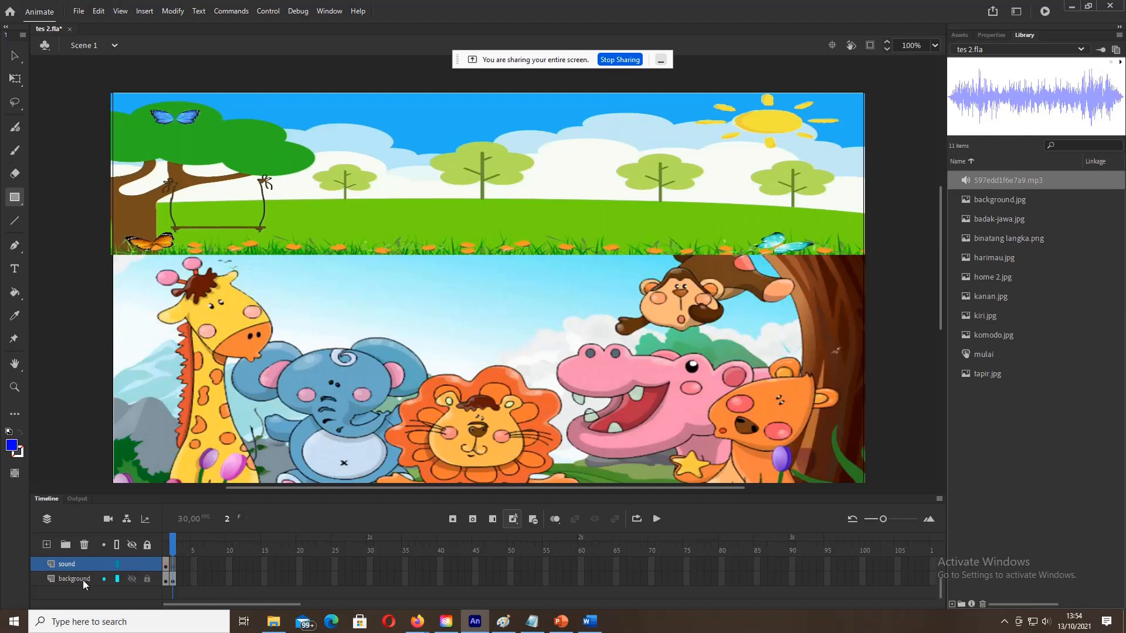
{"action": "scroll", "coordinate": [83, 580], "scroll_direction": "up", "scroll_amount": 1}
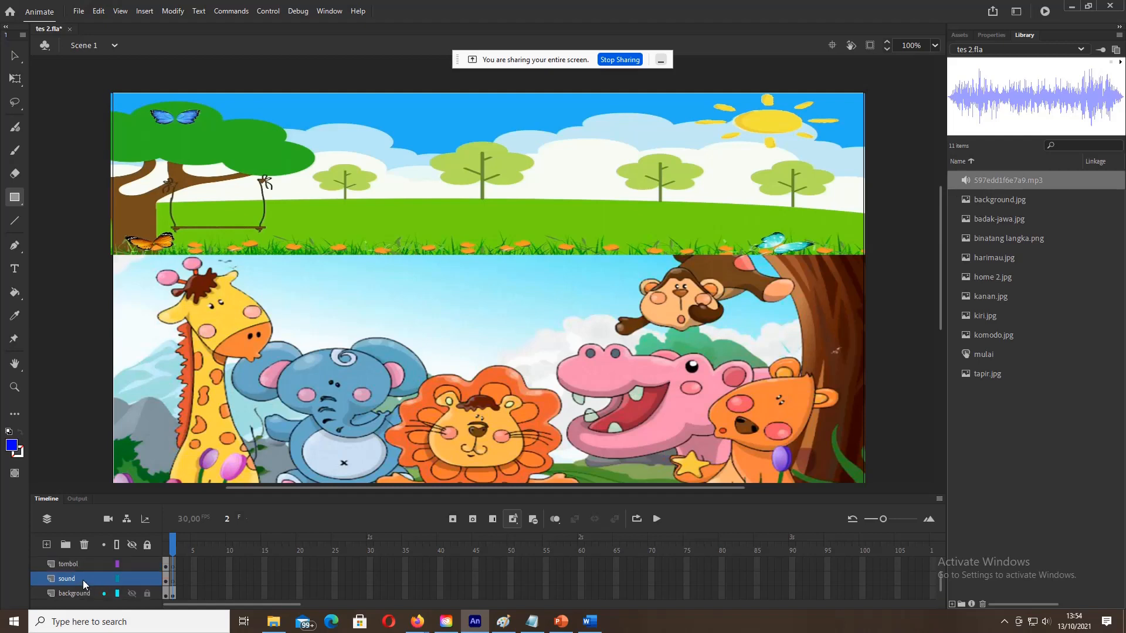
{"action": "scroll", "coordinate": [83, 579], "scroll_direction": "up", "scroll_amount": 1}
Step: Draw a blue button rectangle on the tombol layer and type 'Intro' on it
{"action": "left_click", "coordinate": [82, 579]}
{"action": "mouse_move", "coordinate": [369, 275]}
{"action": "left_mouse_down"}
{"action": "mouse_move", "coordinate": [495, 302]}
{"action": "mouse_move", "coordinate": [477, 305]}
{"action": "left_mouse_up"}
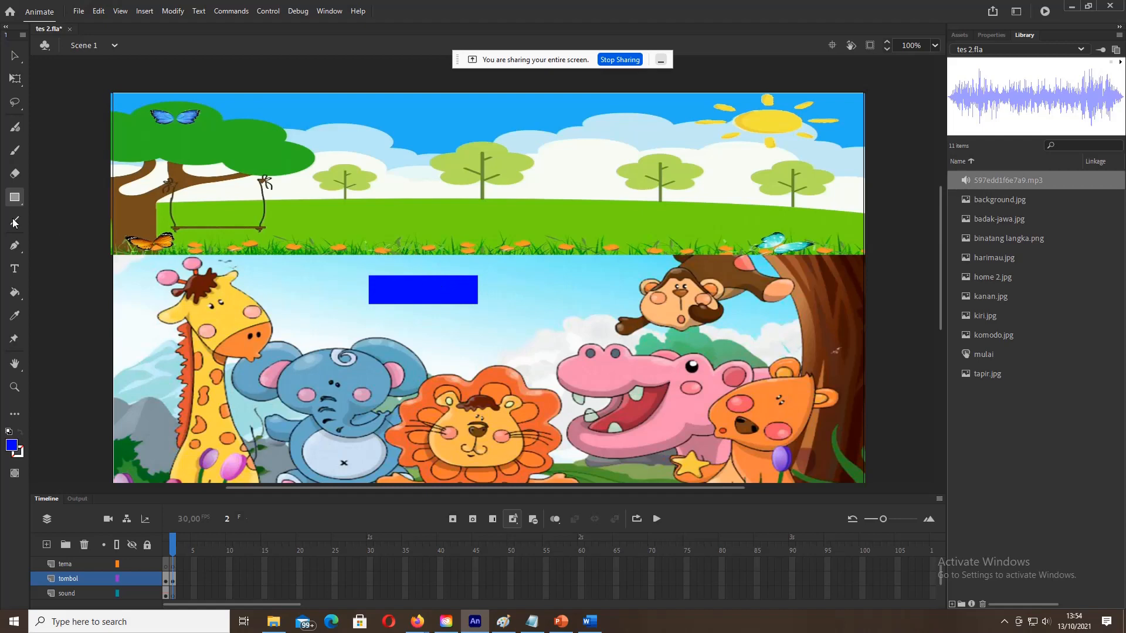
{"action": "left_click", "coordinate": [18, 272]}
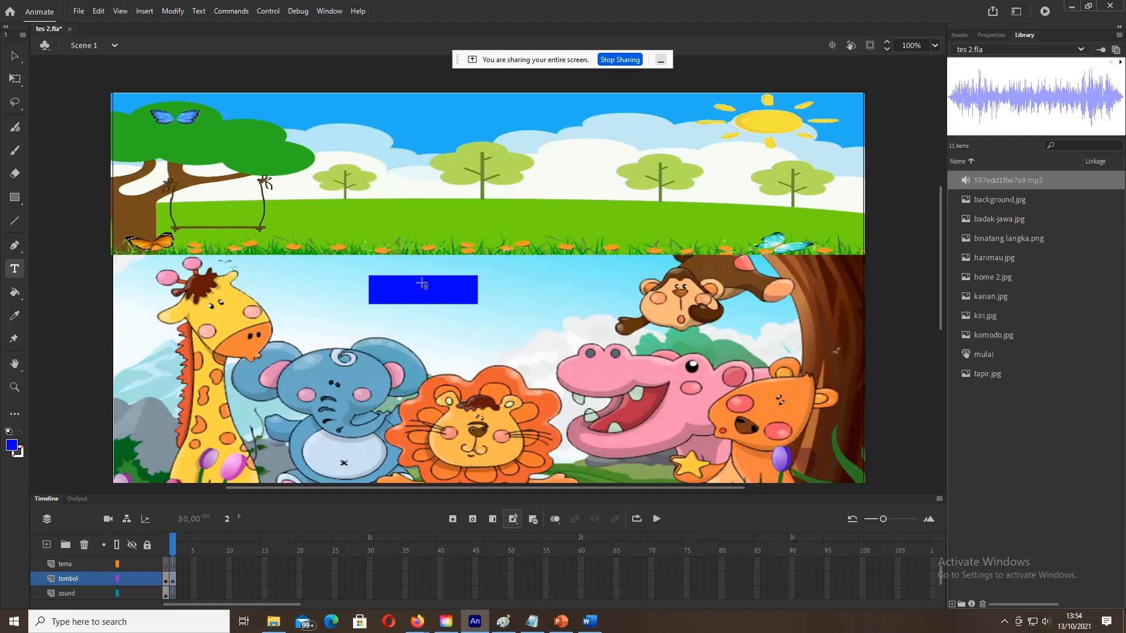
{"action": "left_click", "coordinate": [394, 295]}
{"action": "type", "text": "Intro"}
{"action": "left_click_drag", "start_coordinate": [392, 289], "coordinate": [439, 287]}
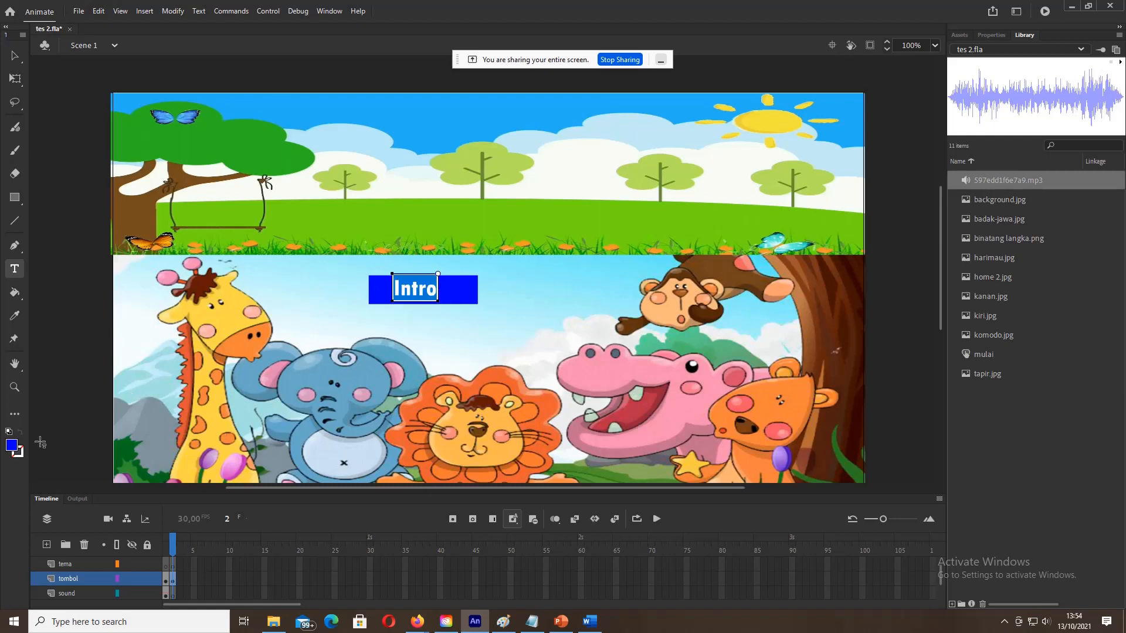
Step: Make the Intro text white, centre it on the rectangle, and select the whole button
{"action": "left_click", "coordinate": [11, 446]}
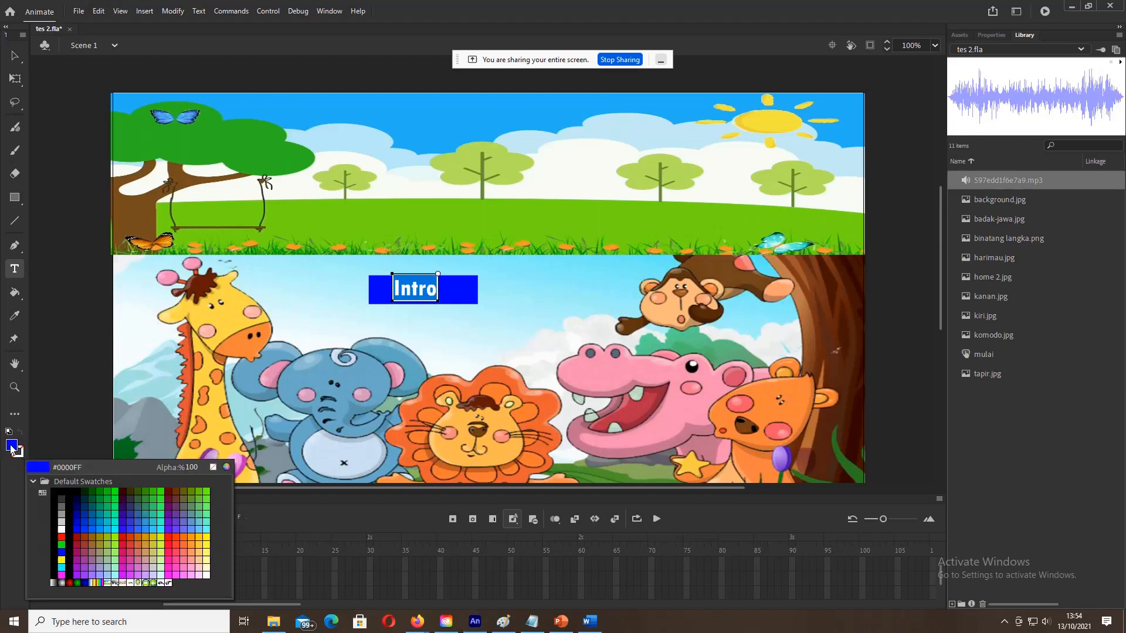
{"action": "left_click", "coordinate": [61, 529]}
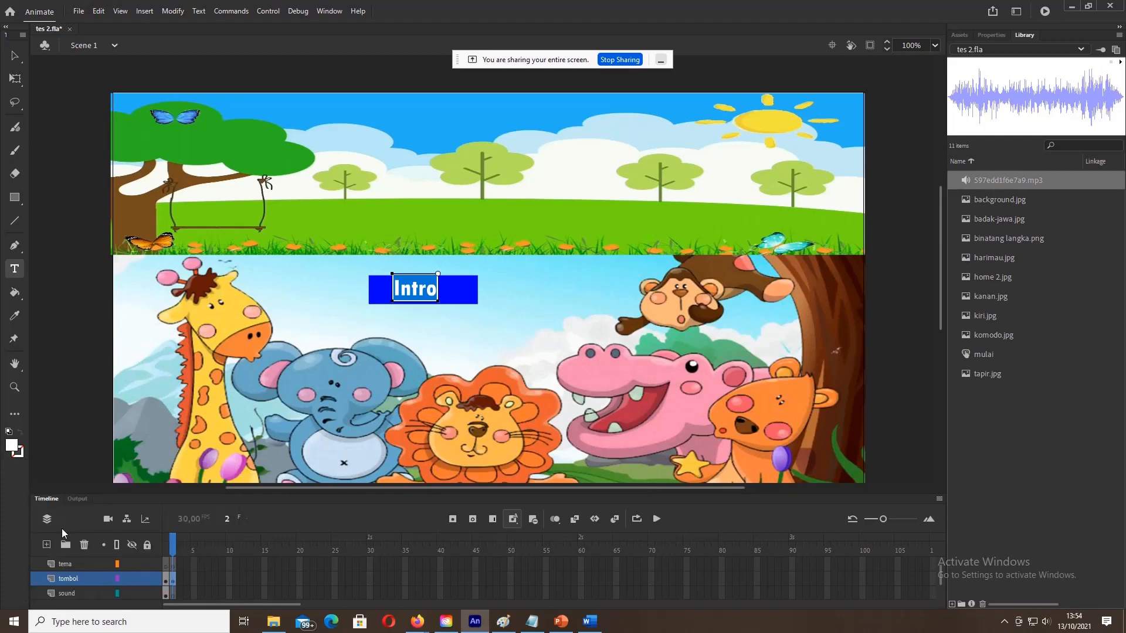
{"action": "left_click", "coordinate": [16, 54]}
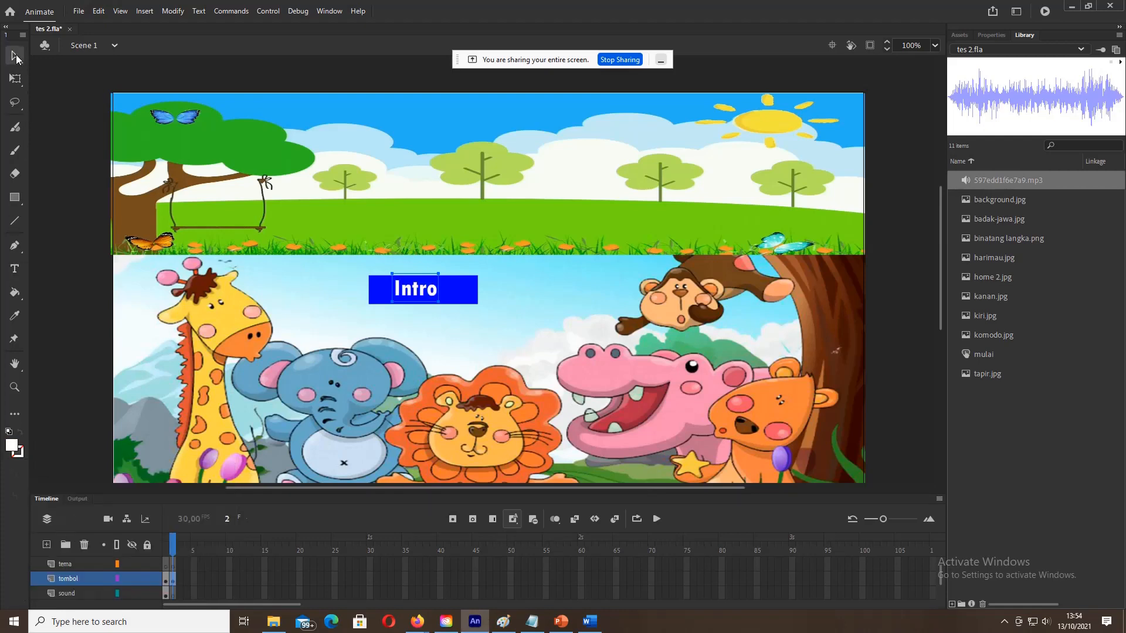
{"action": "left_click_drag", "start_coordinate": [415, 290], "coordinate": [423, 292]}
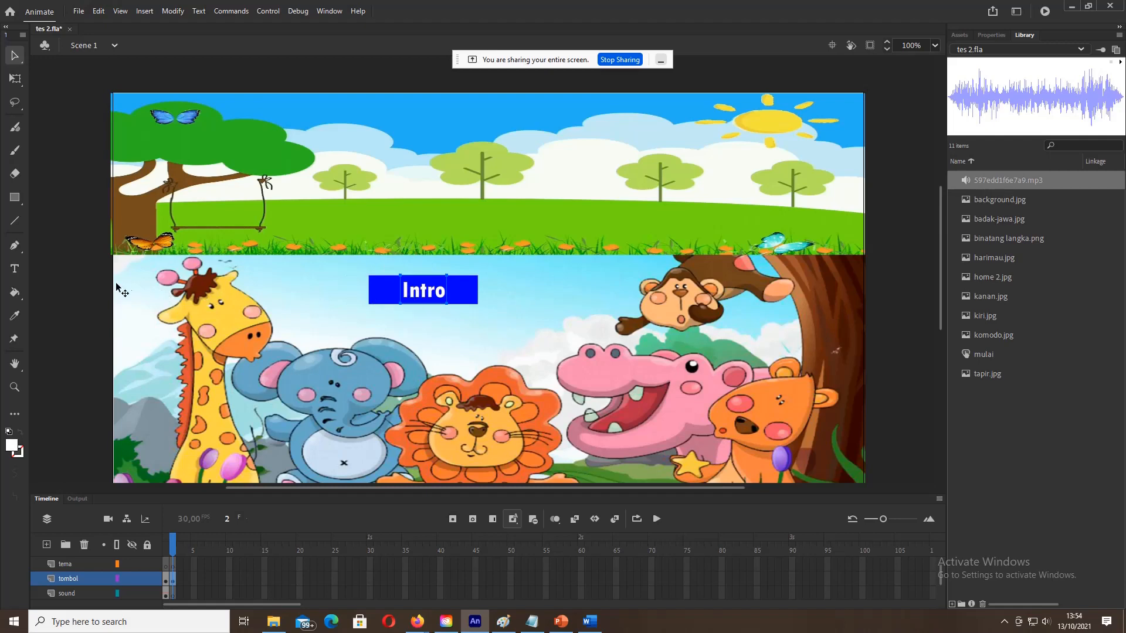
{"action": "left_click", "coordinate": [95, 288]}
{"action": "left_click", "coordinate": [462, 291]}
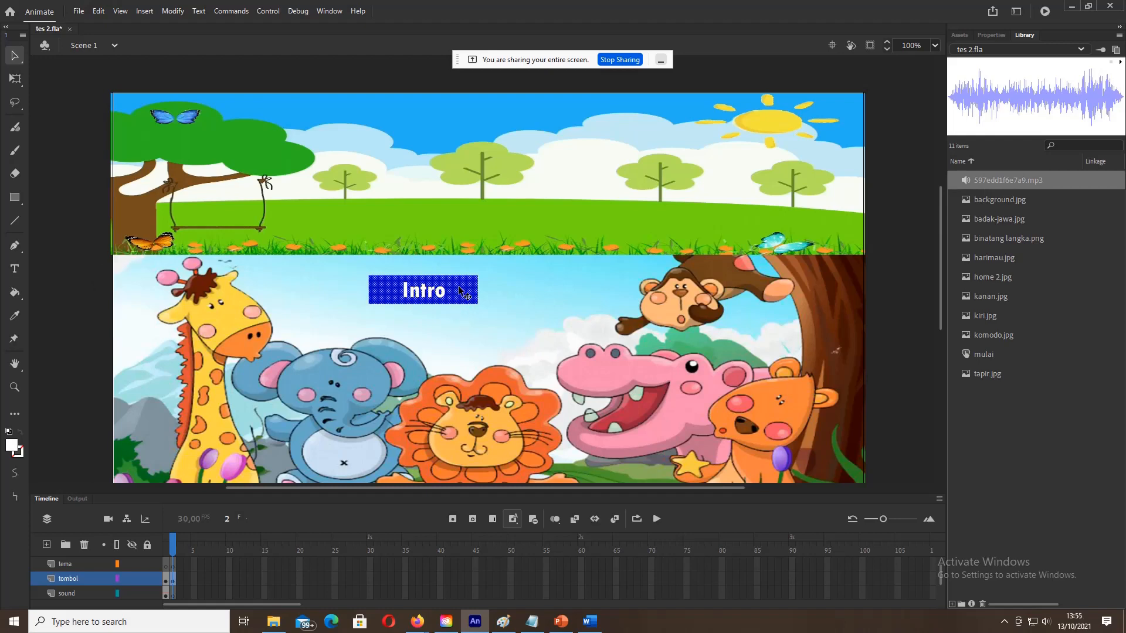
{"action": "key", "text": "alt"}
{"action": "left_click", "coordinate": [438, 291]}
Step: Convert the Intro rectangle and label into a Button symbol named 'intro'
{"action": "right_click", "coordinate": [438, 295]}
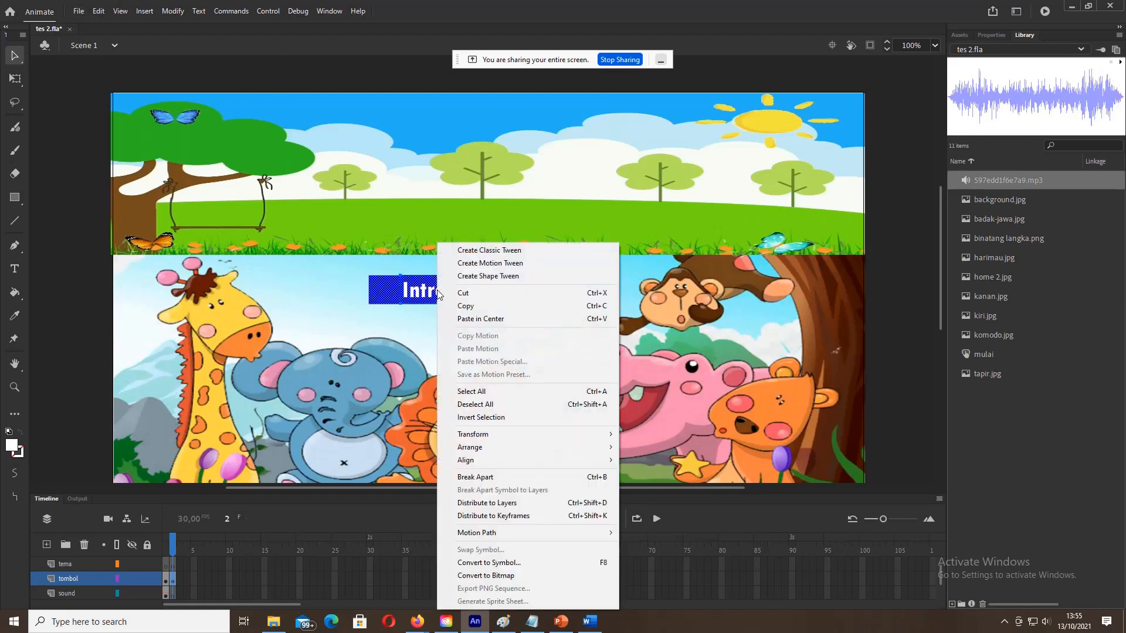
{"action": "left_click", "coordinate": [495, 563]}
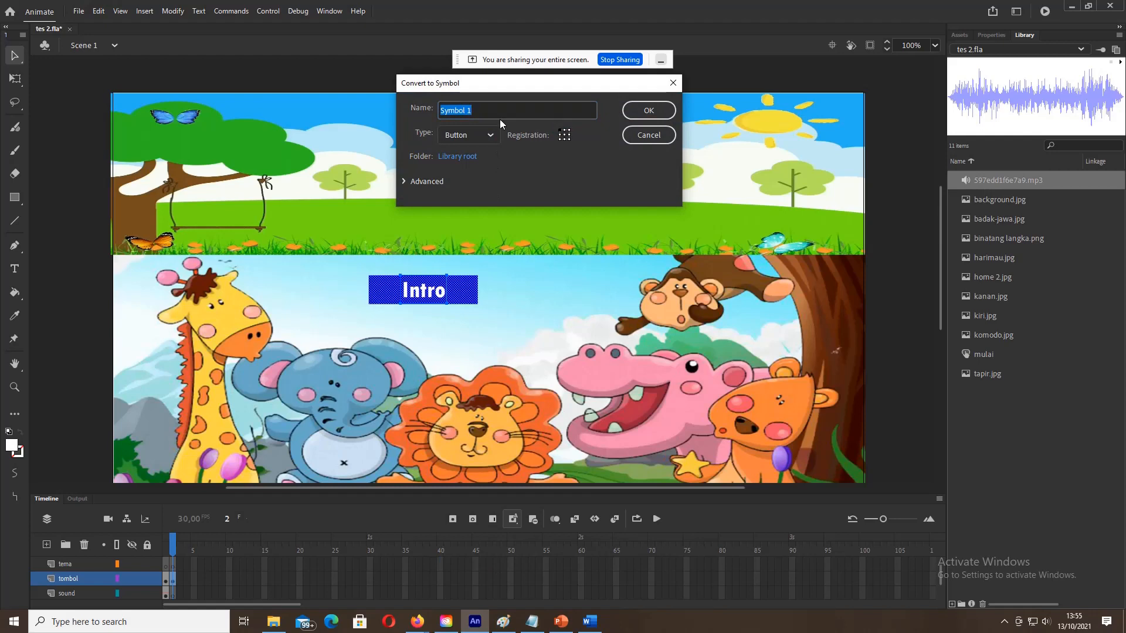
{"action": "type", "text": "intro"}
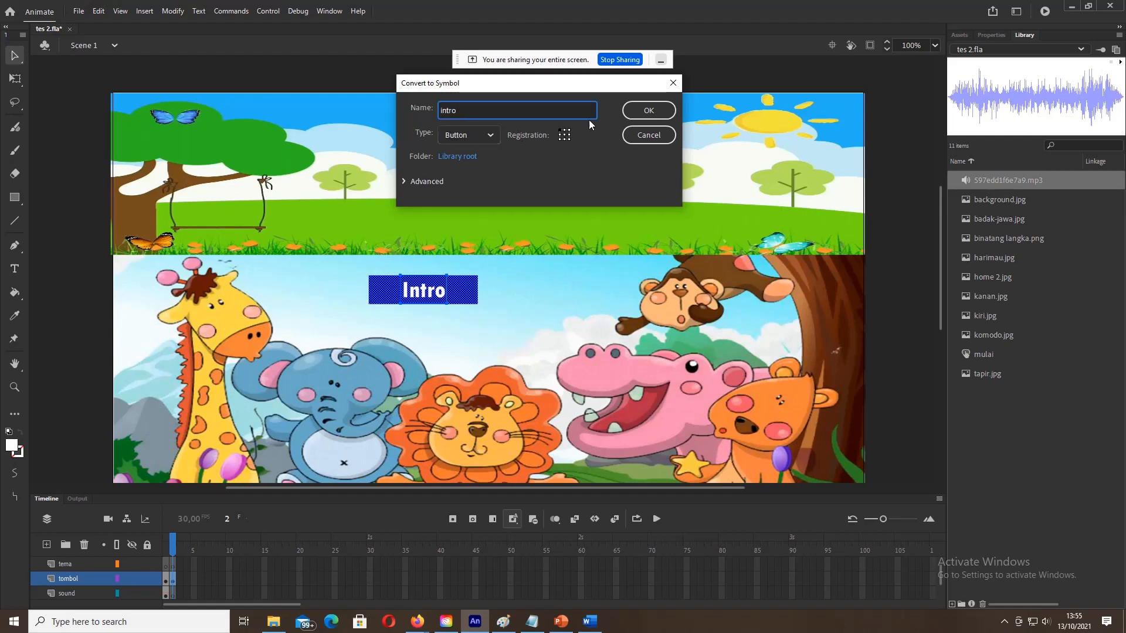
{"action": "left_click", "coordinate": [650, 111]}
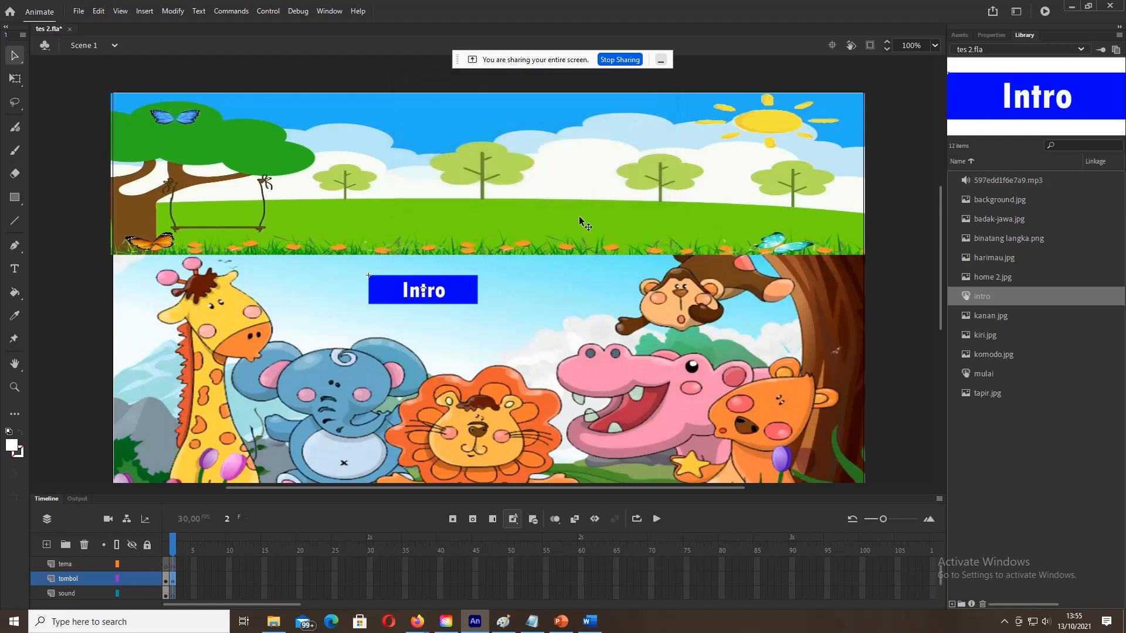
Step: Move the Intro button to the upper left and copy the title text from frame 1
{"action": "left_click_drag", "start_coordinate": [458, 285], "coordinate": [218, 277]}
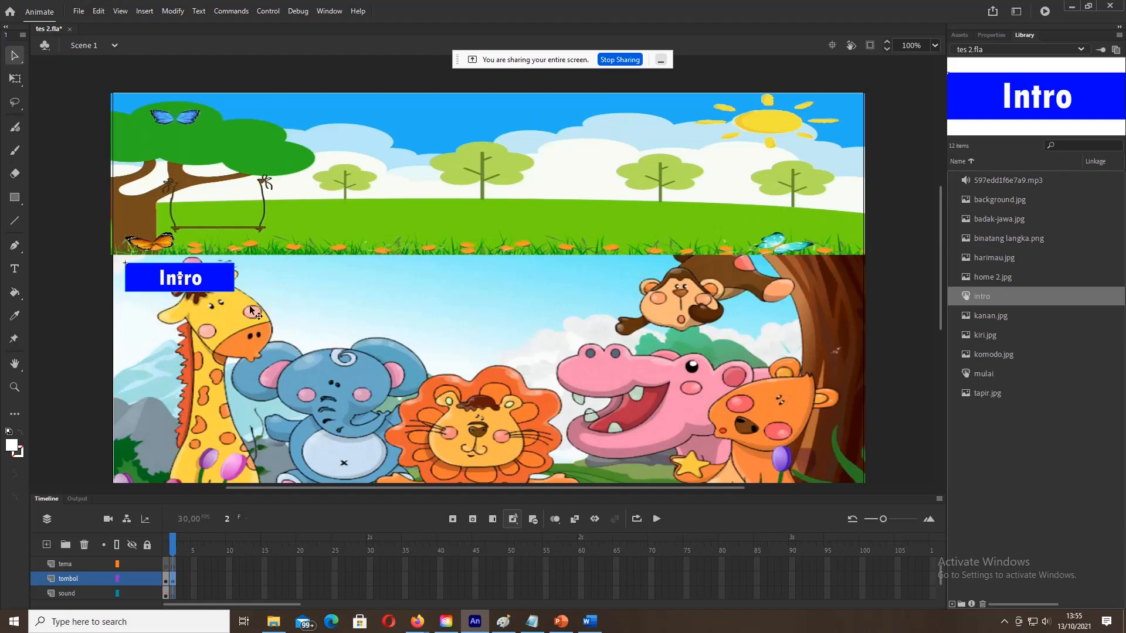
{"action": "left_click", "coordinate": [166, 593]}
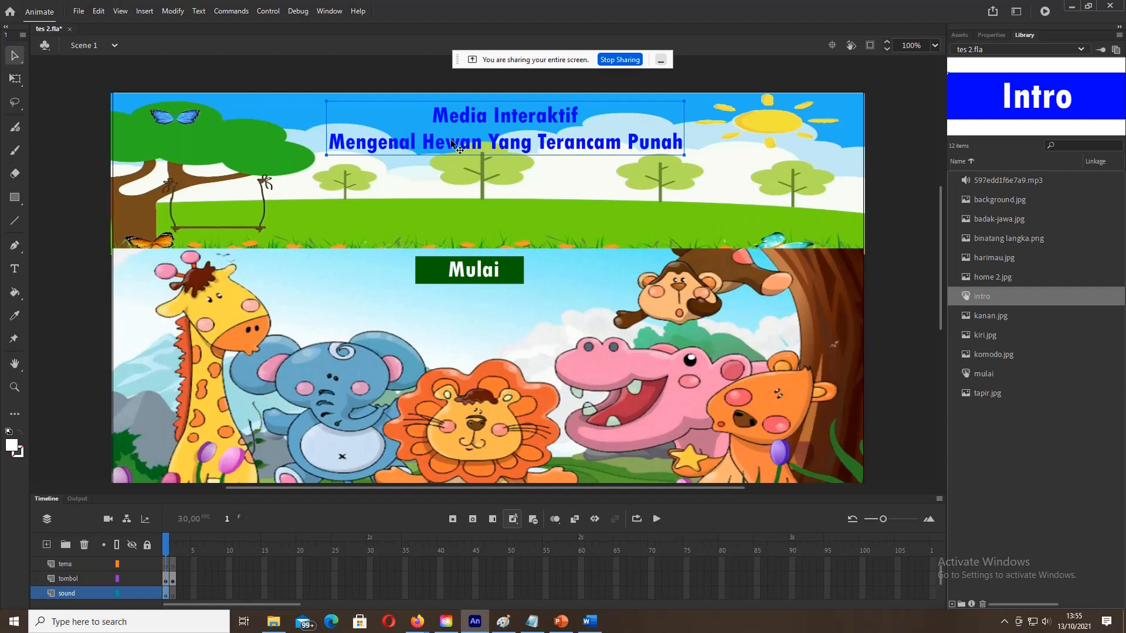
{"action": "right_click", "coordinate": [445, 149]}
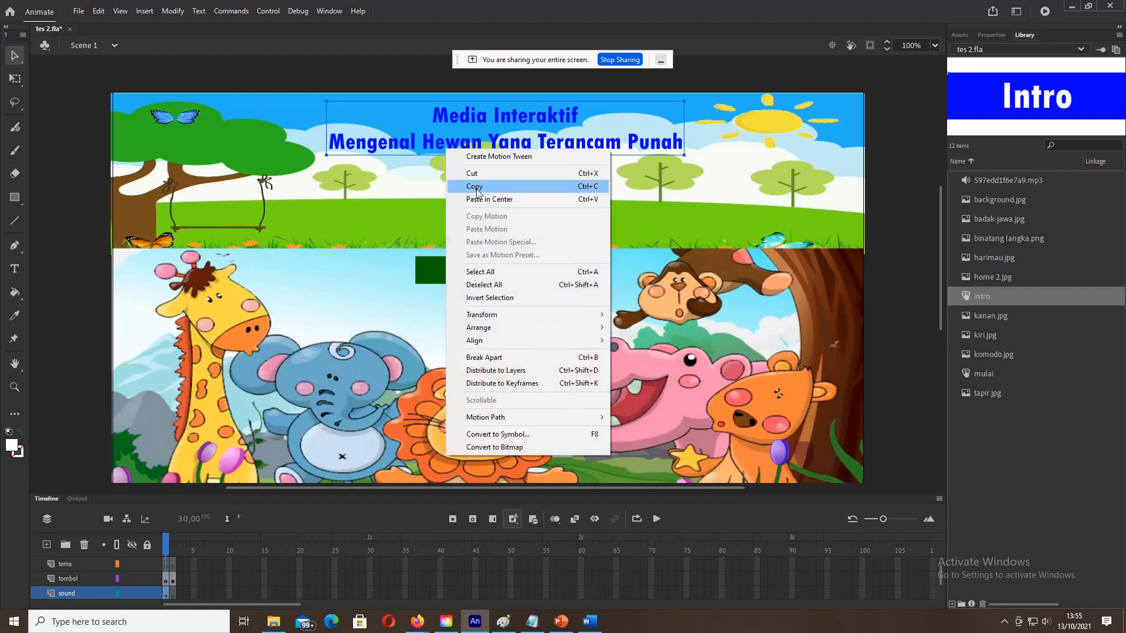
{"action": "left_click", "coordinate": [463, 183]}
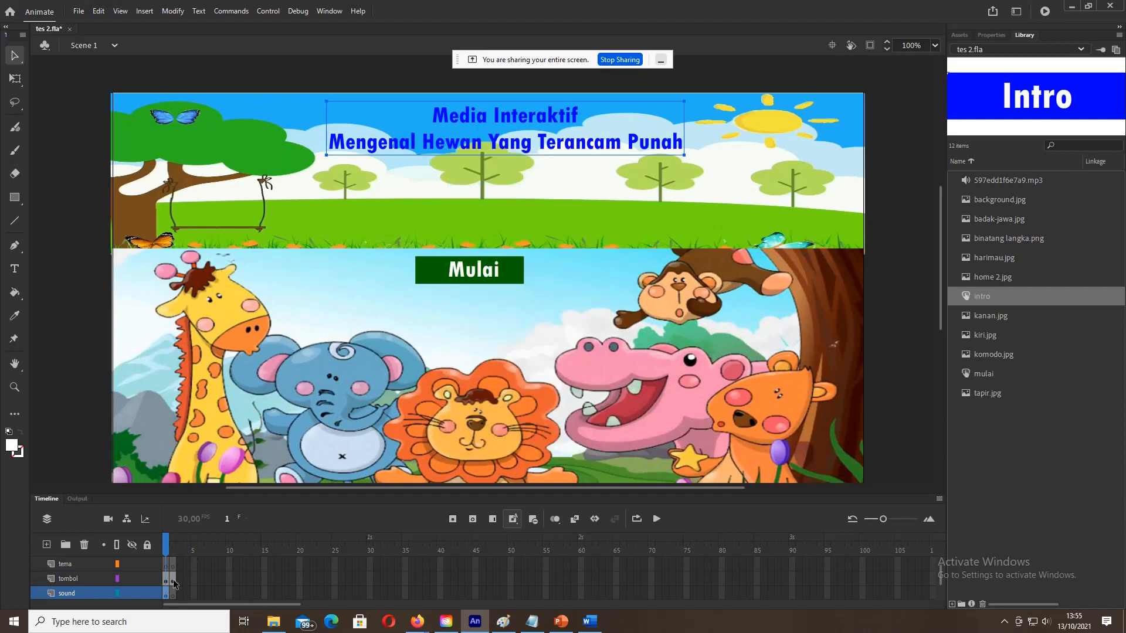
Step: Paste the title in centre on frame 2's tema layer and move it onto the sky
{"action": "left_click", "coordinate": [173, 581]}
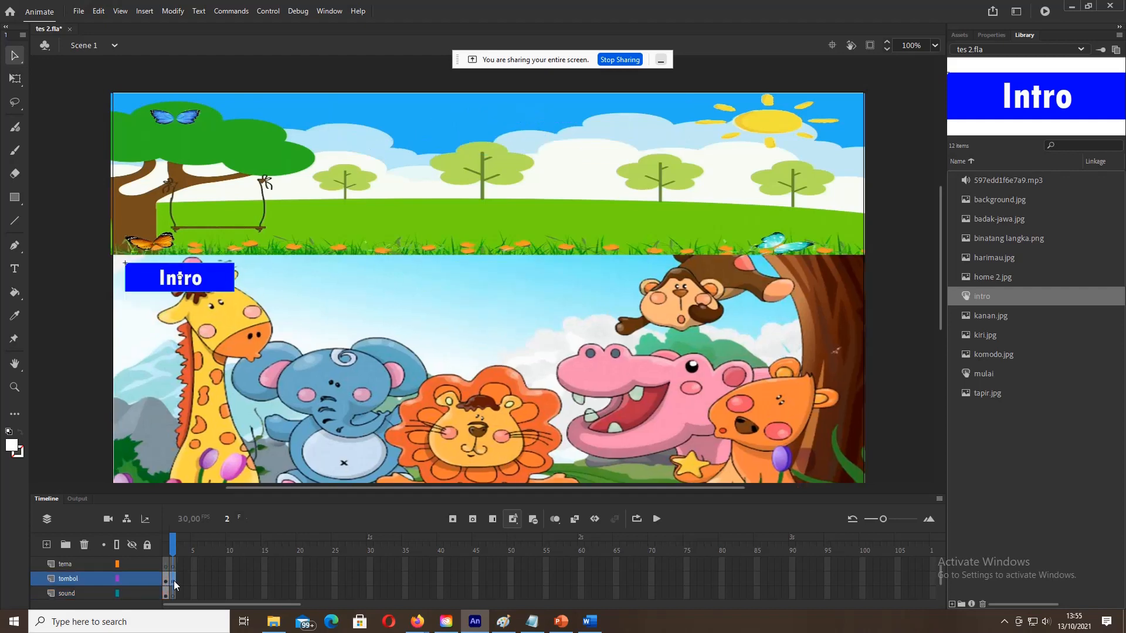
{"action": "left_click", "coordinate": [173, 593]}
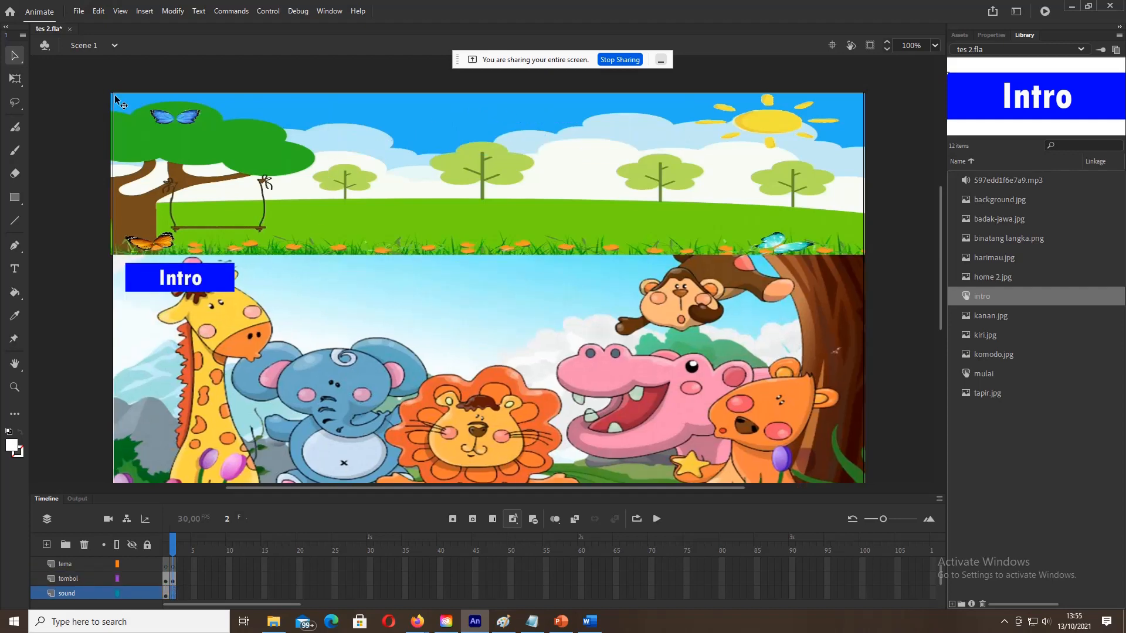
{"action": "left_click", "coordinate": [170, 565]}
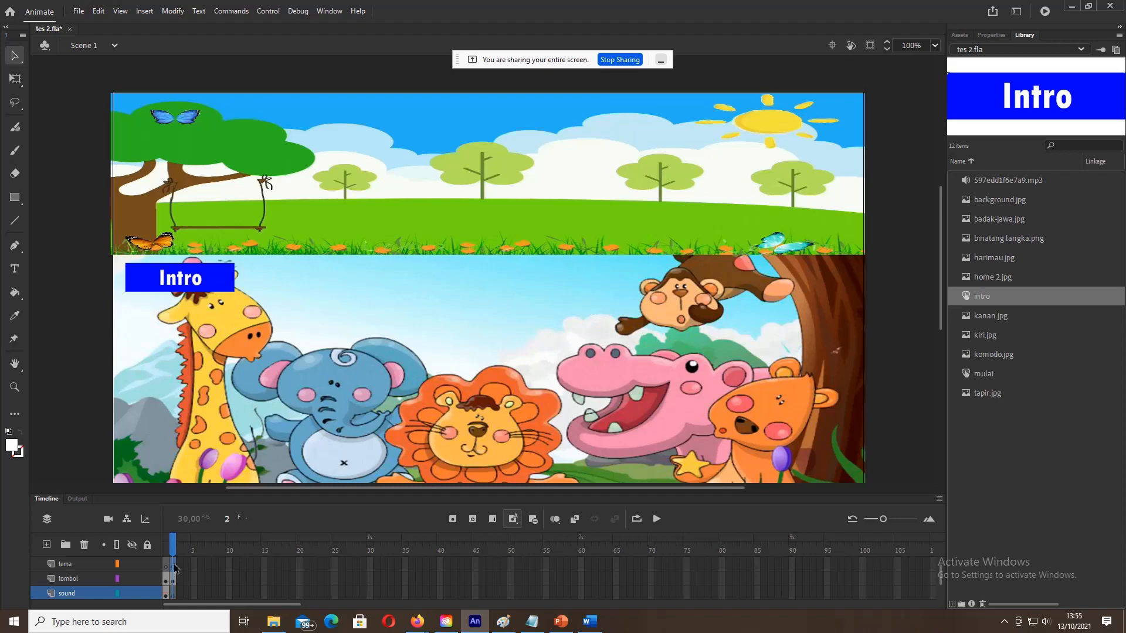
{"action": "right_click", "coordinate": [114, 182]}
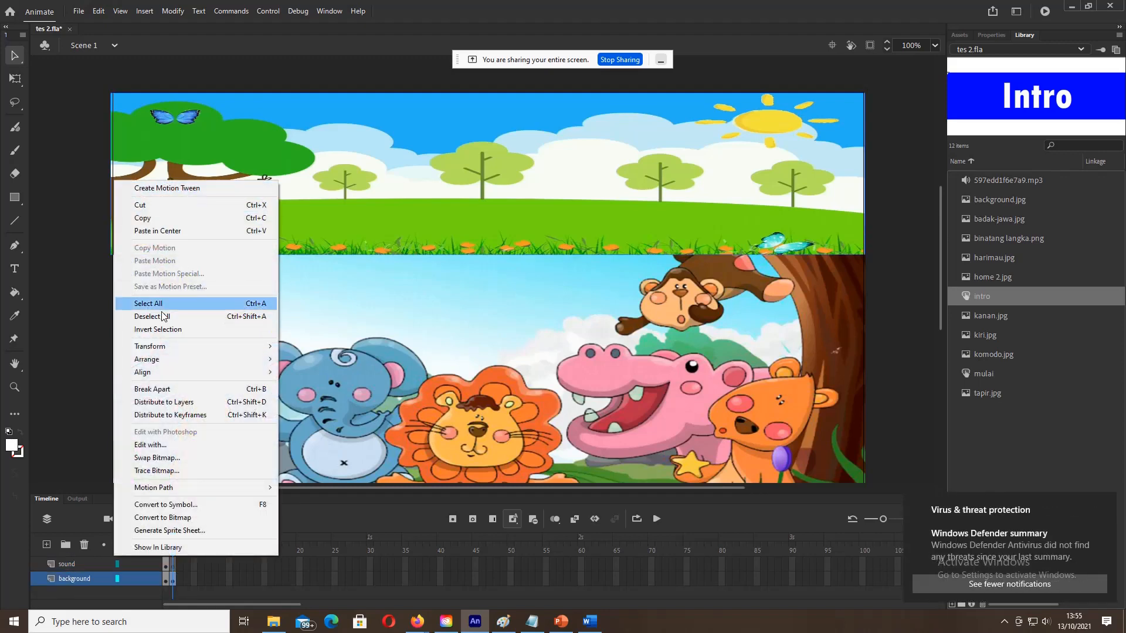
{"action": "left_click", "coordinate": [163, 231]}
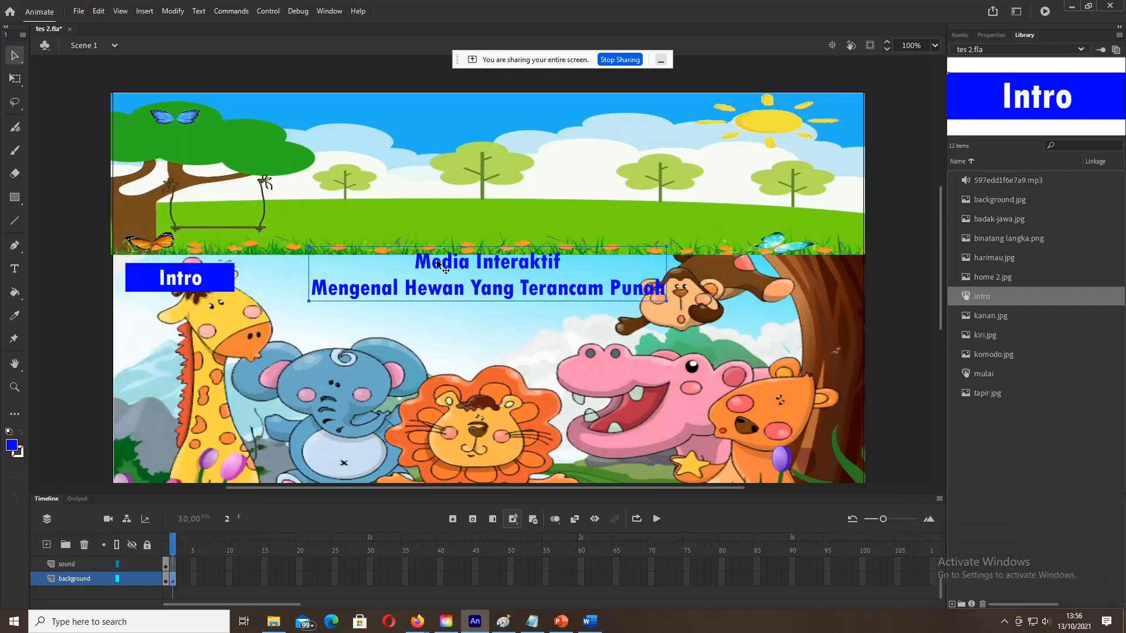
{"action": "left_click_drag", "start_coordinate": [443, 258], "coordinate": [456, 130]}
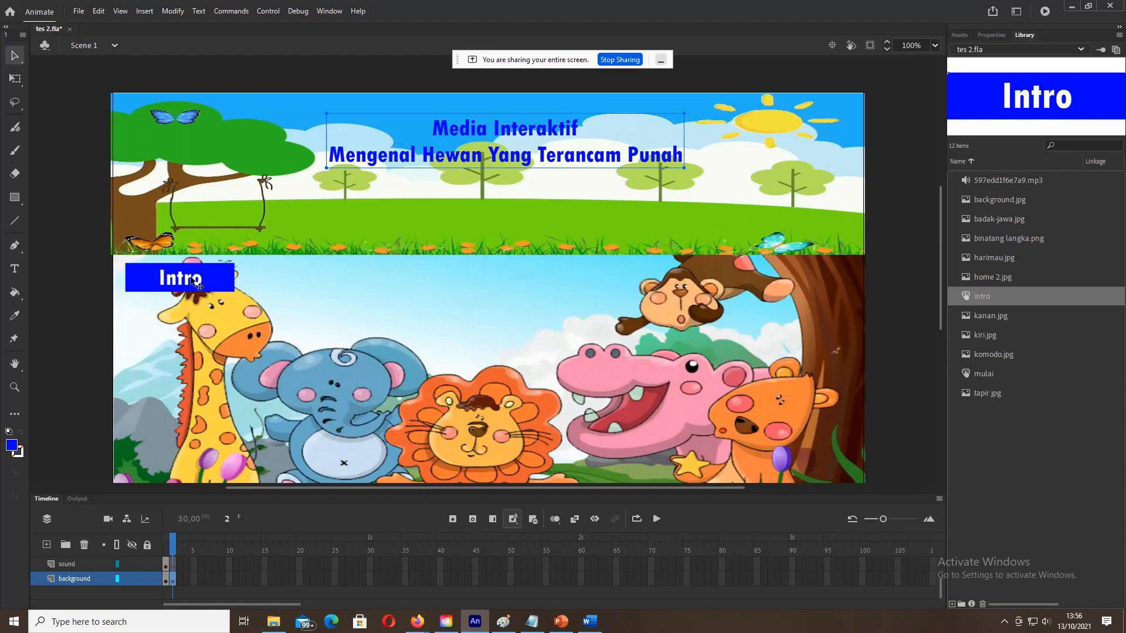
{"action": "left_click", "coordinate": [98, 285]}
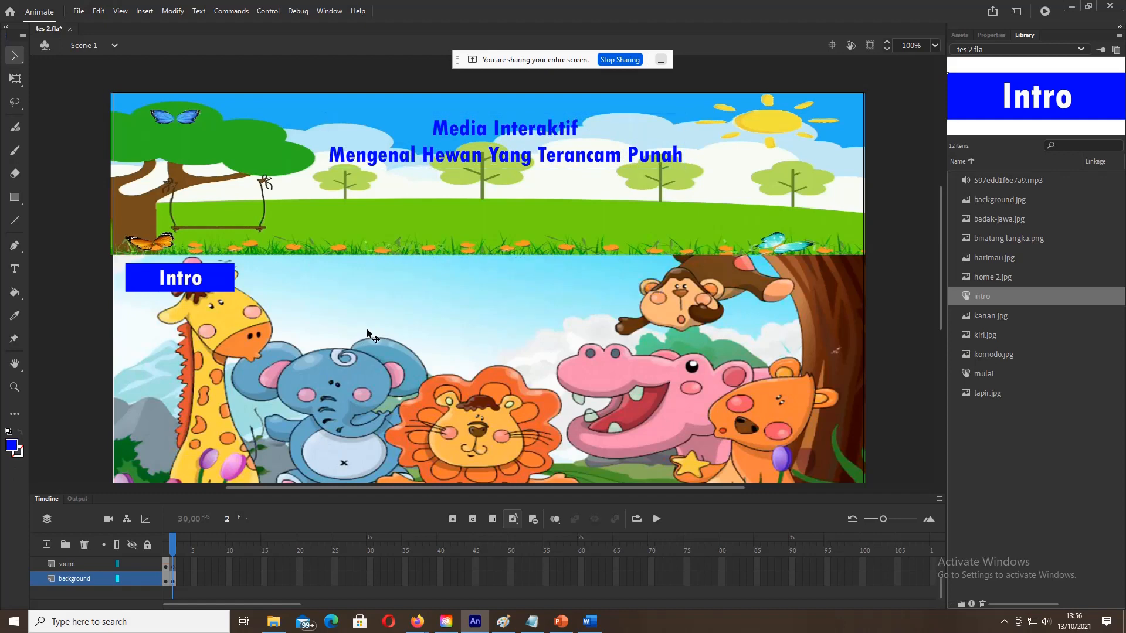
{"action": "left_click", "coordinate": [593, 624]}
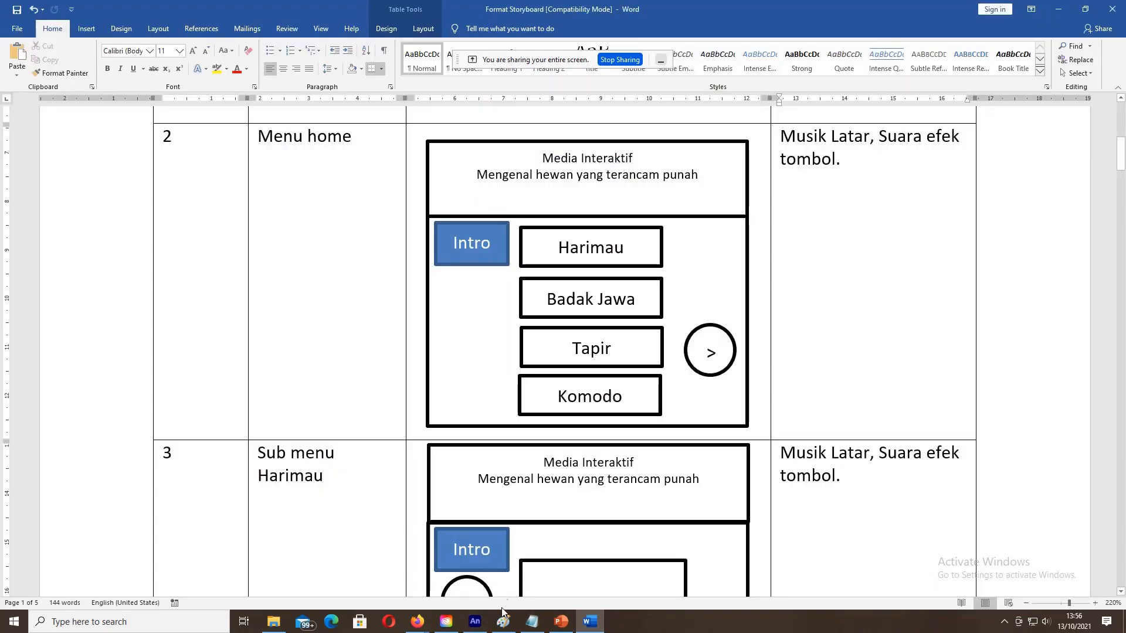
Step: Return from the Word storyboard to Adobe Animate
{"action": "left_click", "coordinate": [475, 622]}
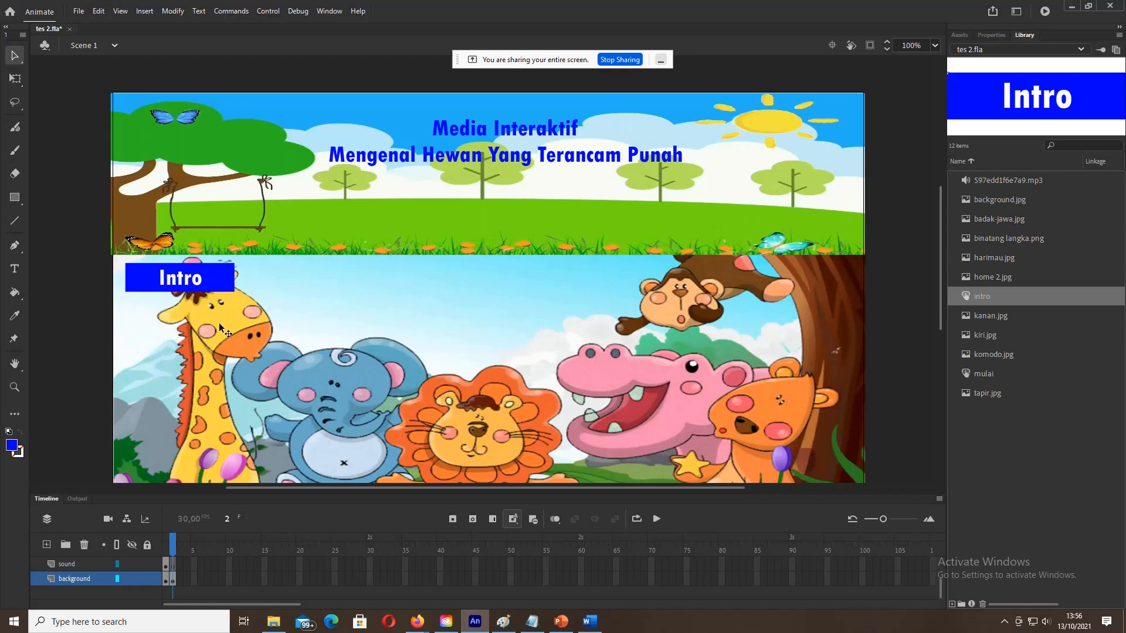
{"action": "left_click", "coordinate": [15, 198]}
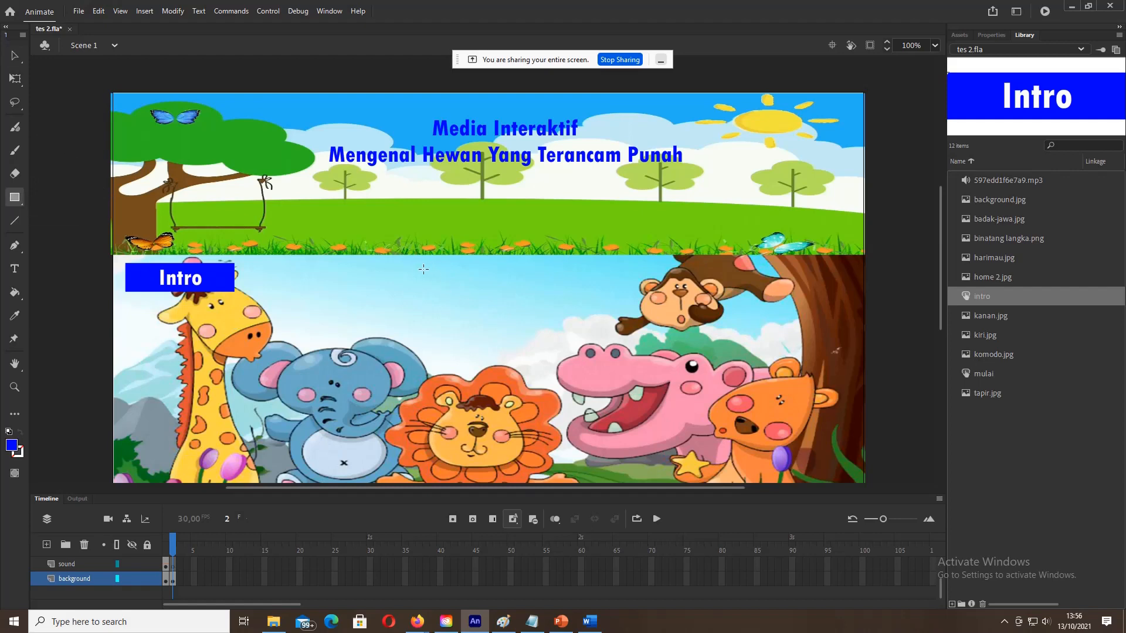
{"action": "left_click", "coordinate": [14, 57]}
{"action": "scroll", "coordinate": [170, 571], "scroll_direction": "up", "scroll_amount": 2}
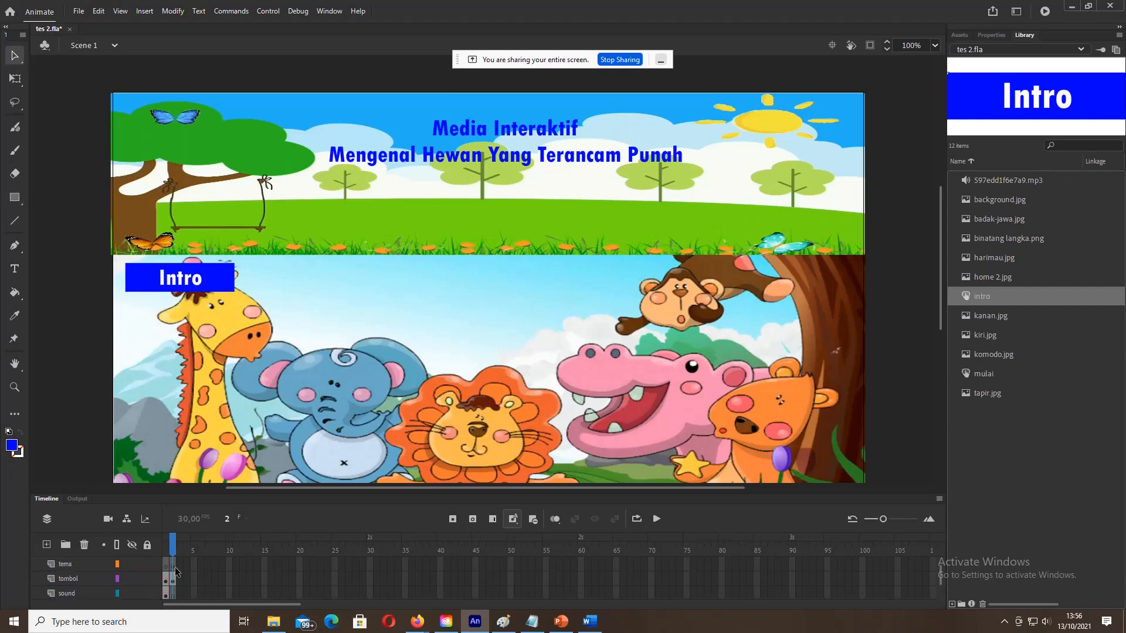
{"action": "left_click", "coordinate": [173, 579]}
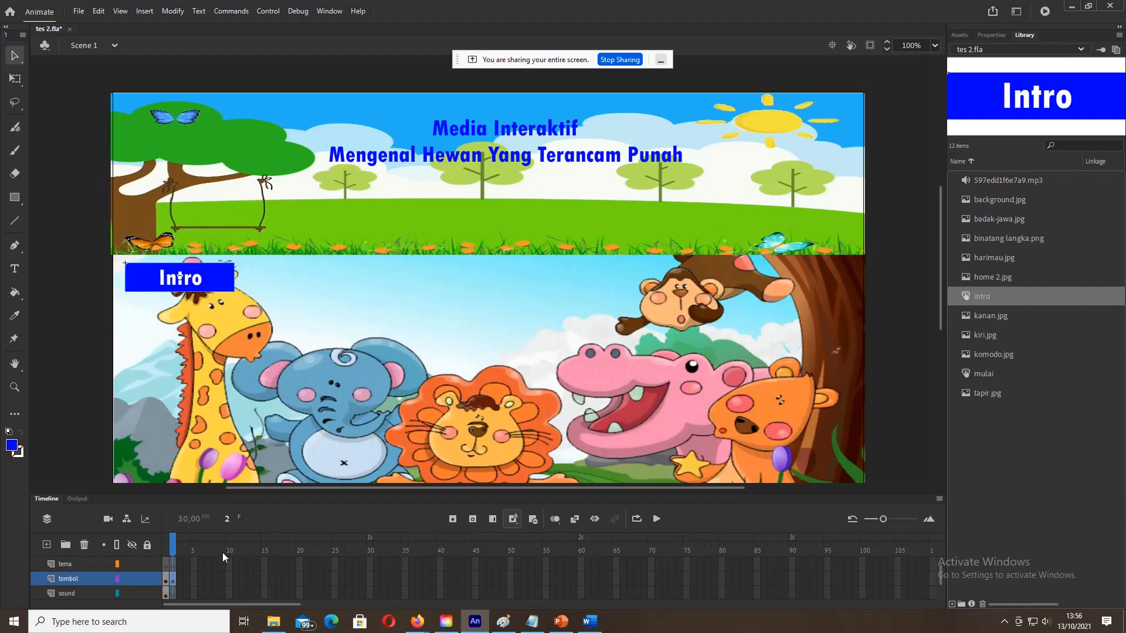
{"action": "left_click", "coordinate": [14, 198]}
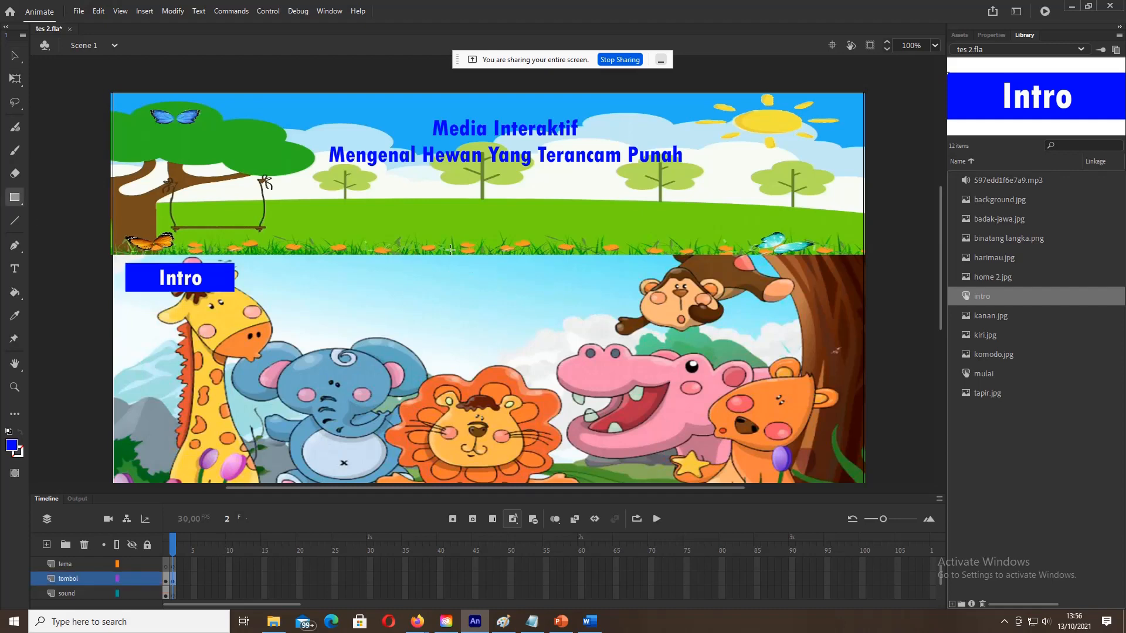
Step: Draw a rectangle right of Intro and fill it dark green (#006600)
{"action": "left_click_drag", "start_coordinate": [419, 266], "coordinate": [525, 290]}
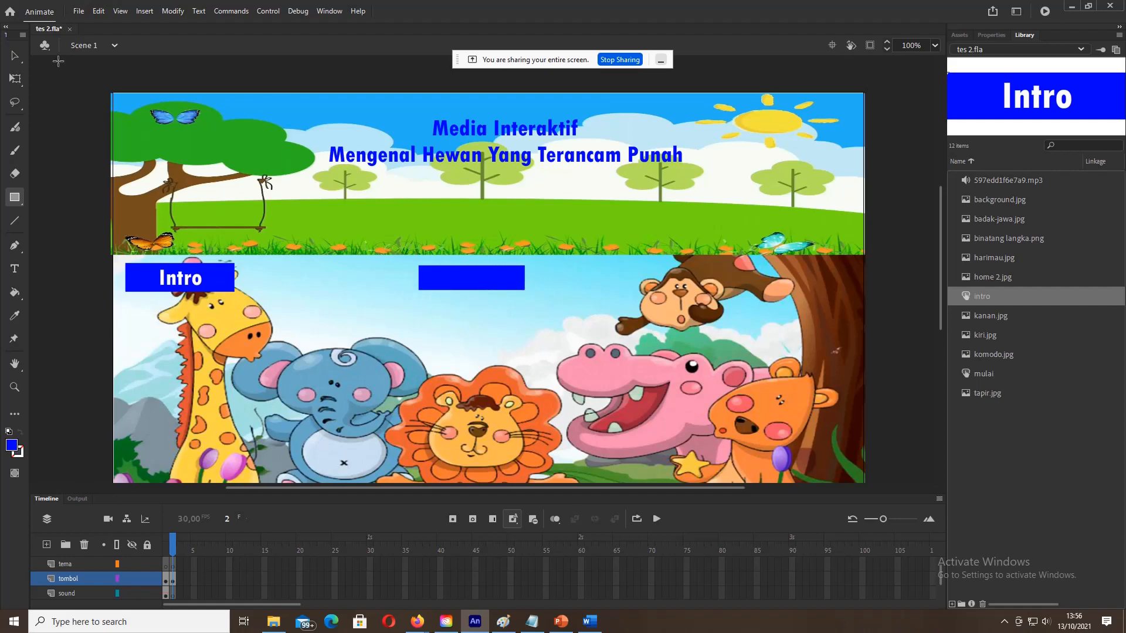
{"action": "left_click", "coordinate": [16, 56]}
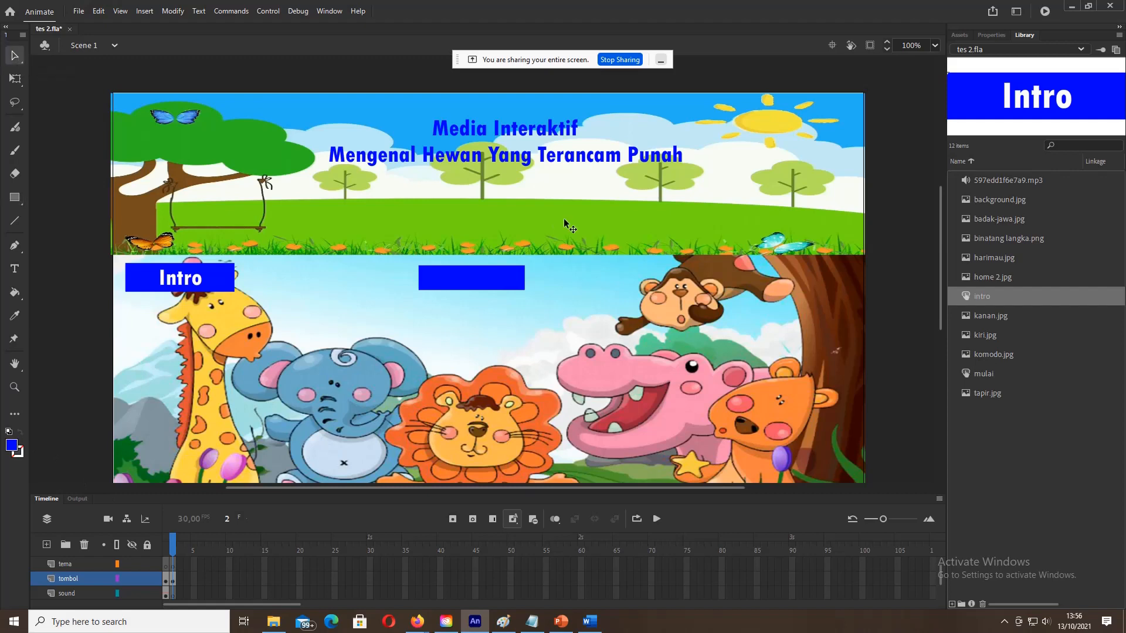
{"action": "left_click", "coordinate": [457, 277]}
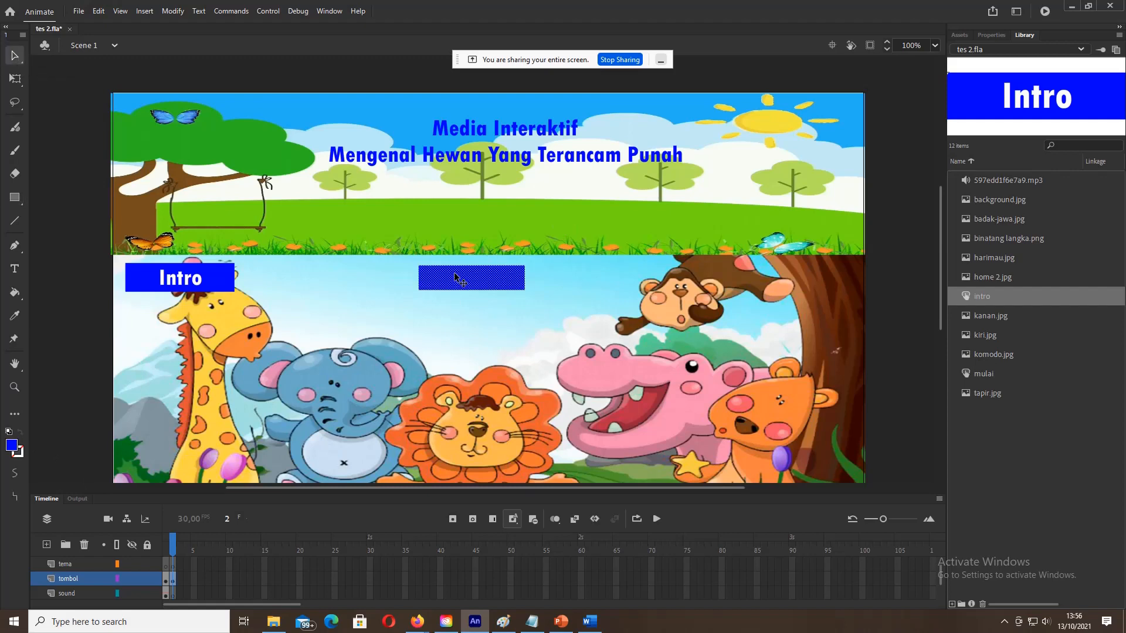
{"action": "left_click", "coordinate": [11, 445]}
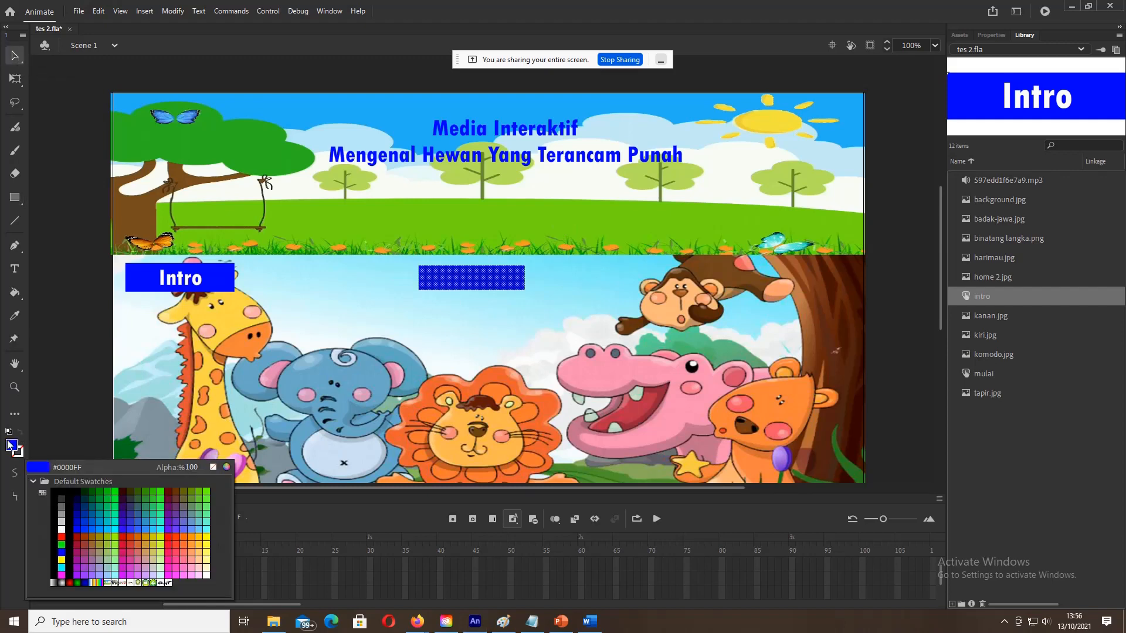
{"action": "left_click", "coordinate": [95, 487]}
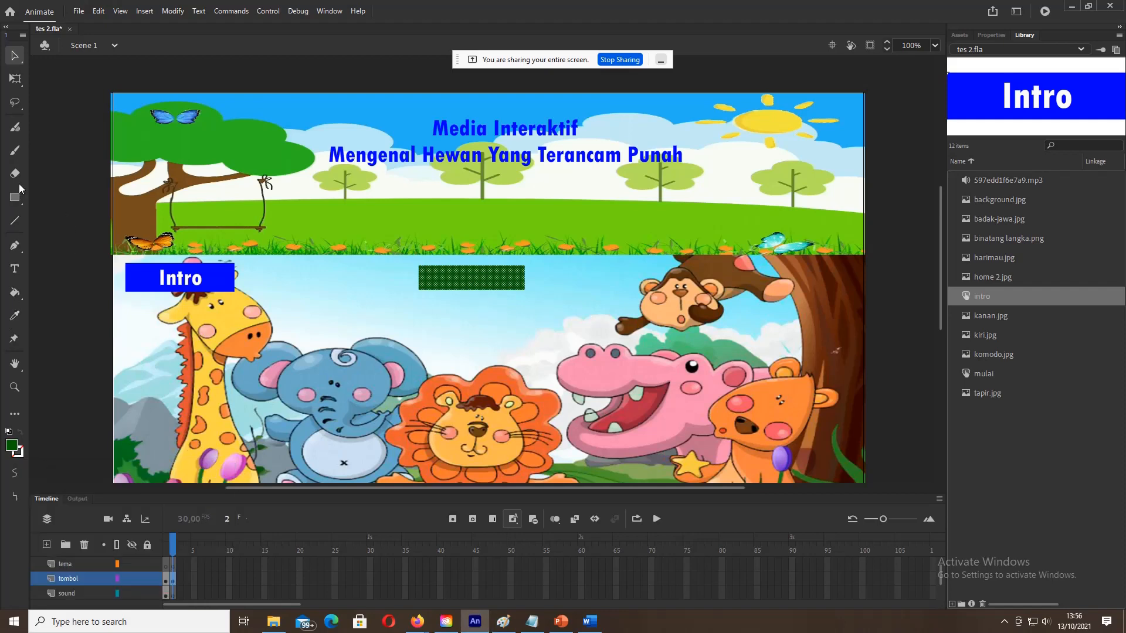
Step: Add white 'Harimau' text and place it on the green rectangle
{"action": "left_click", "coordinate": [15, 268]}
{"action": "left_click", "coordinate": [456, 280]}
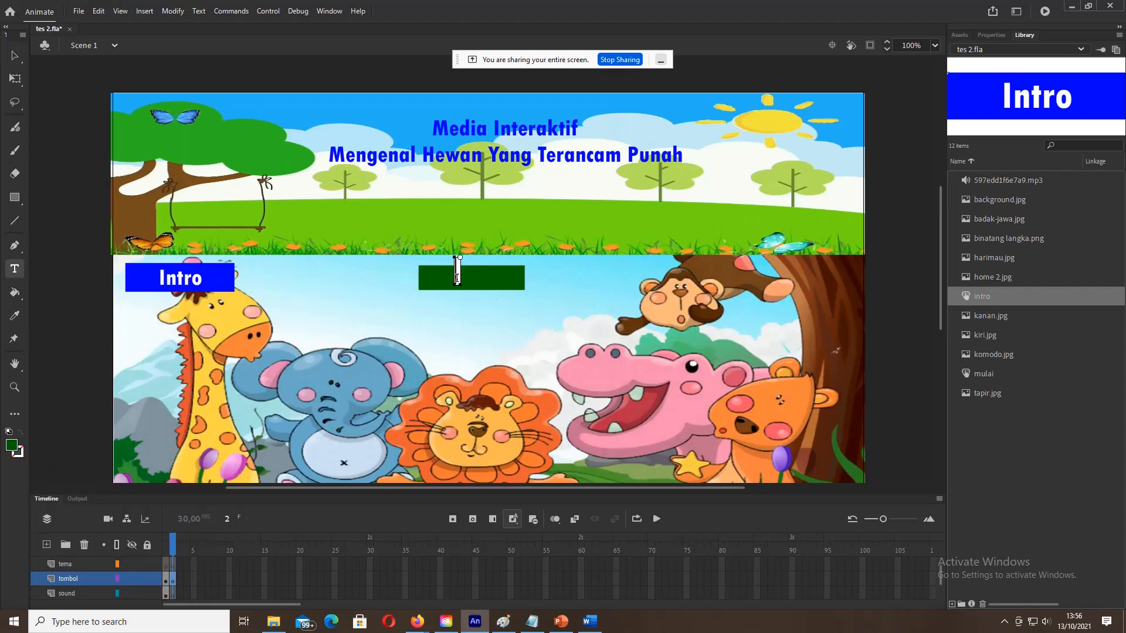
{"action": "type", "text": "Harimau"}
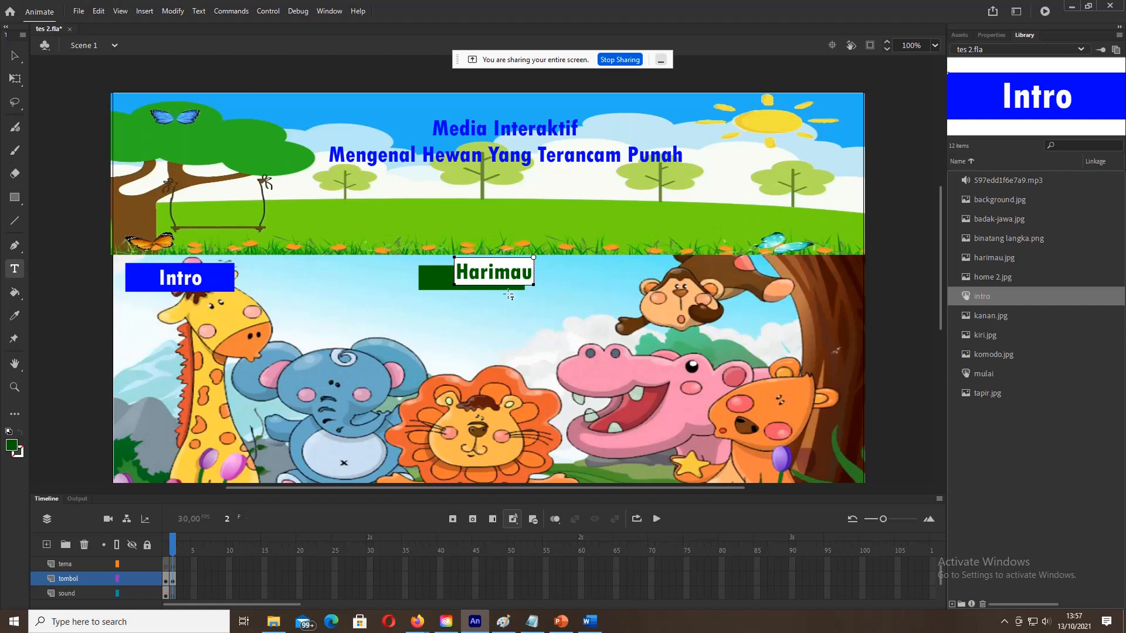
{"action": "left_click", "coordinate": [16, 56]}
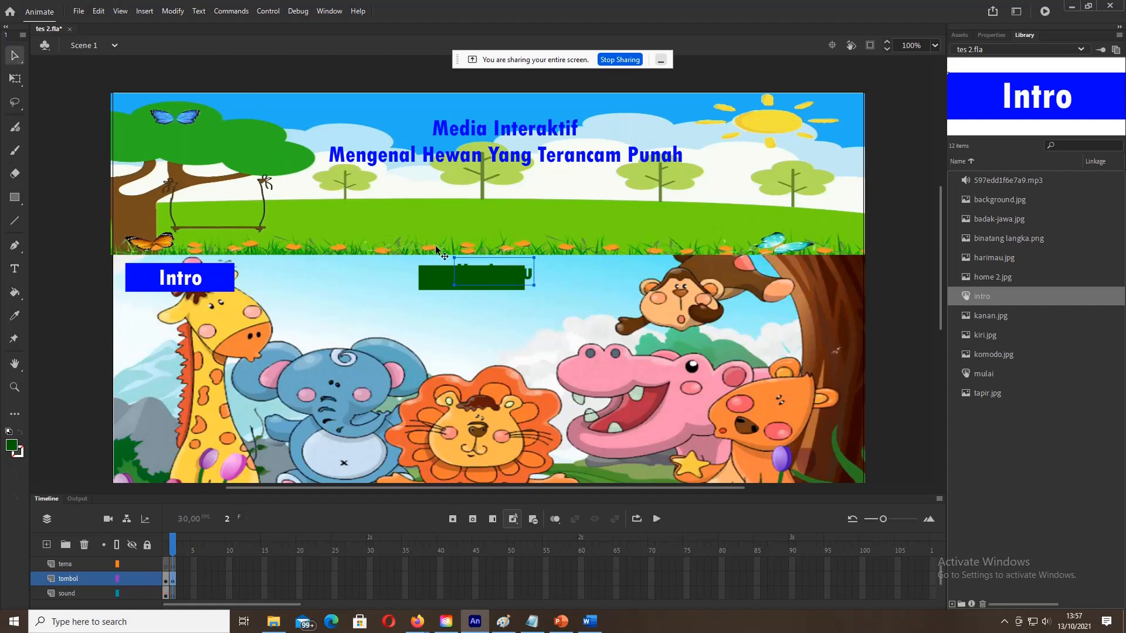
{"action": "left_click_drag", "start_coordinate": [466, 262], "coordinate": [492, 253]}
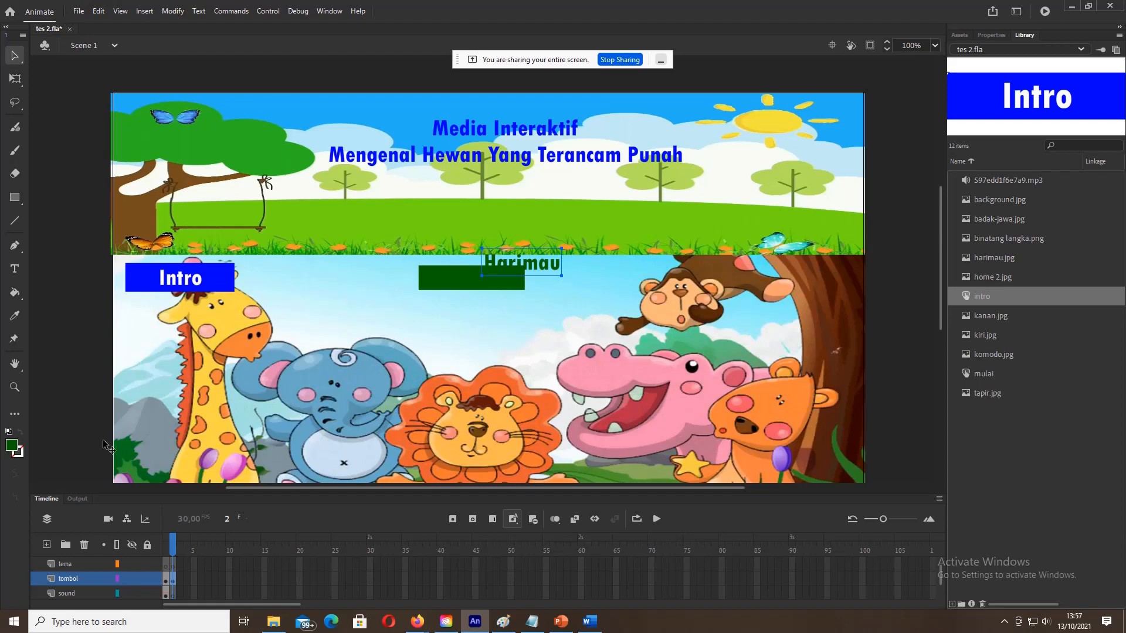
{"action": "left_click", "coordinate": [12, 447]}
{"action": "left_click", "coordinate": [63, 528]}
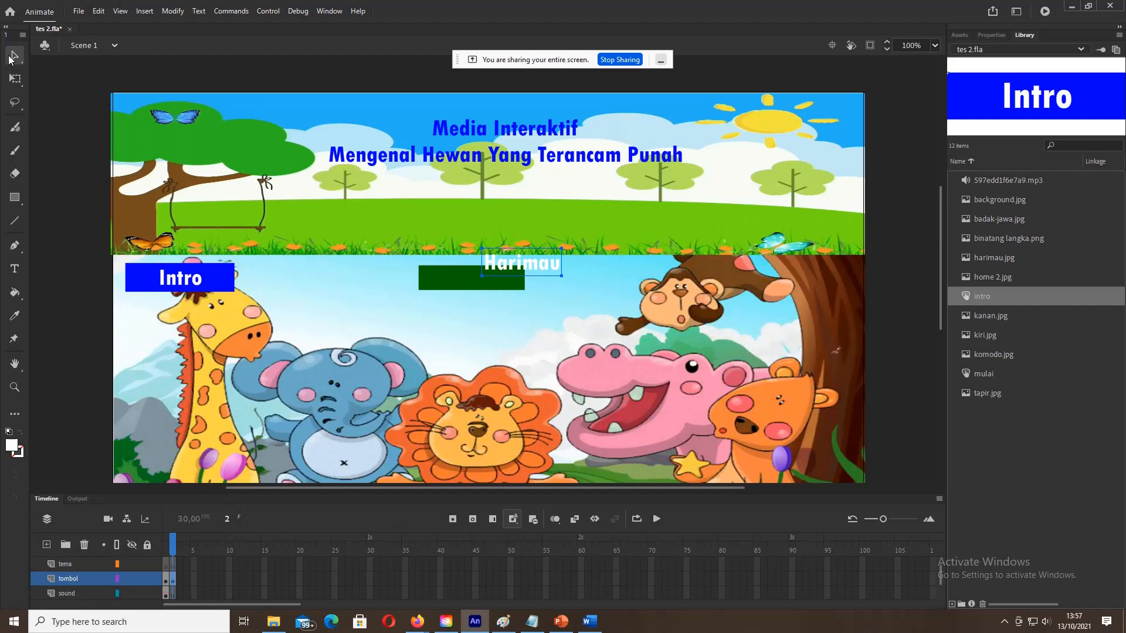
{"action": "left_click_drag", "start_coordinate": [521, 264], "coordinate": [472, 276]}
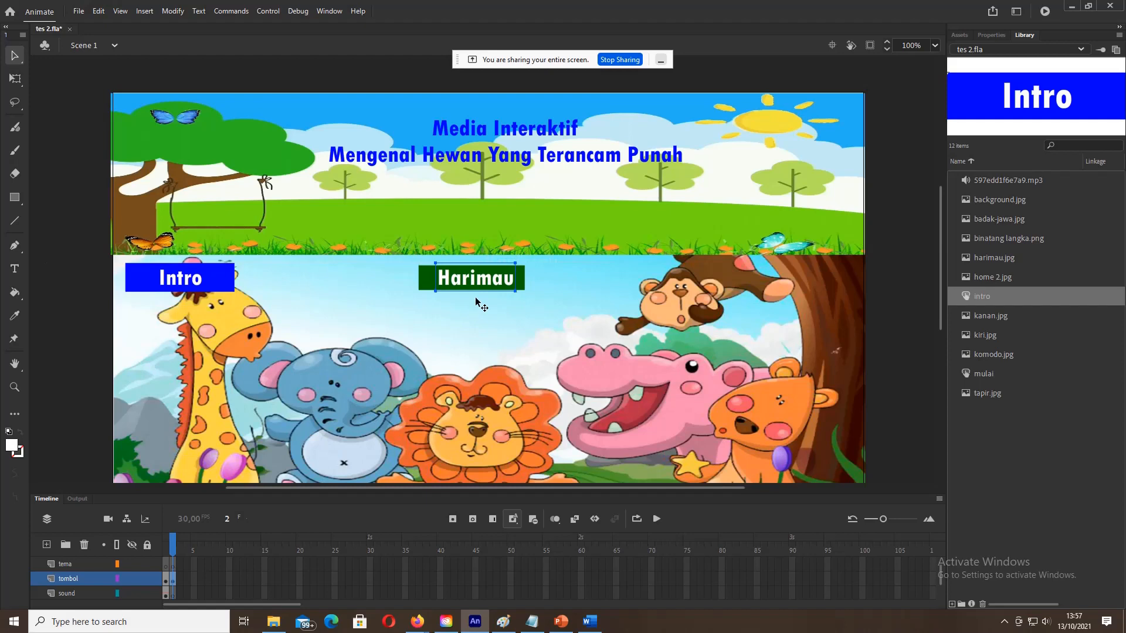
{"action": "key", "text": "Left"}
{"action": "key", "text": "Left"}
{"action": "key", "text": "Left"}
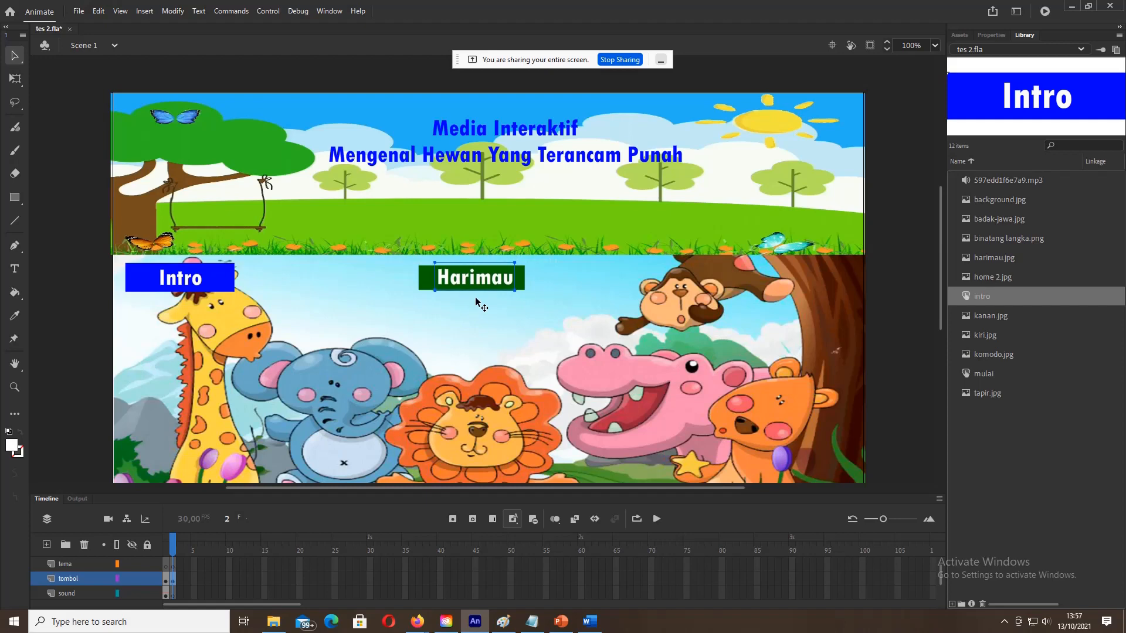
{"action": "key", "text": "Left"}
{"action": "key", "text": "Left"}
{"action": "key", "text": "Left"}
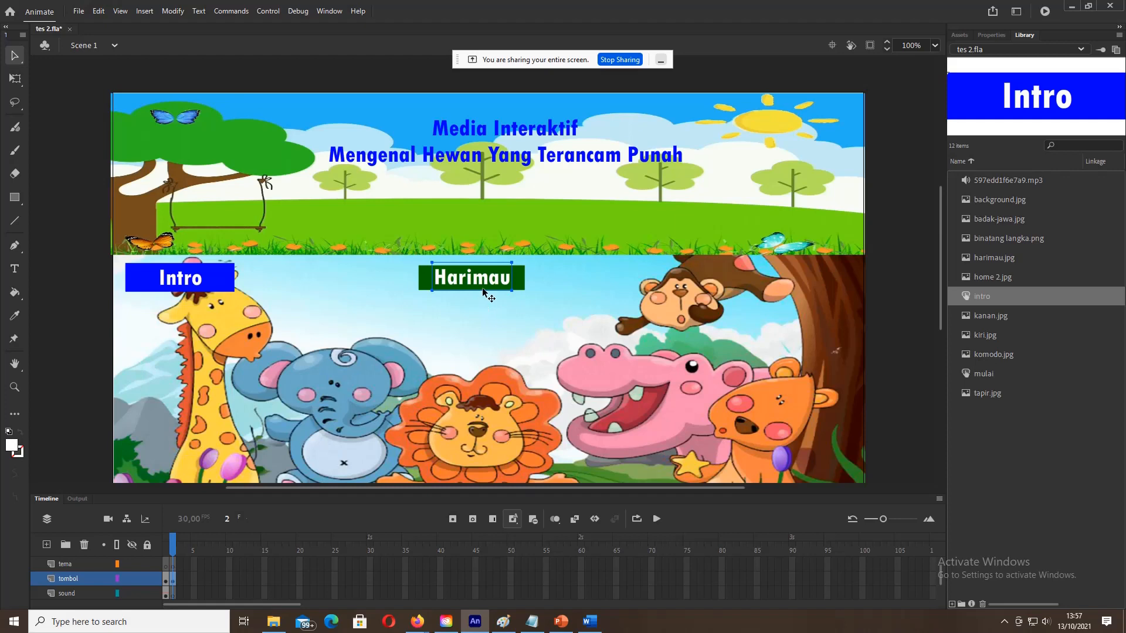
Step: Convert the green rectangle and label into a button symbol named 'harimau'
{"action": "left_click", "coordinate": [519, 283], "text": "shift"}
{"action": "right_click", "coordinate": [518, 284]}
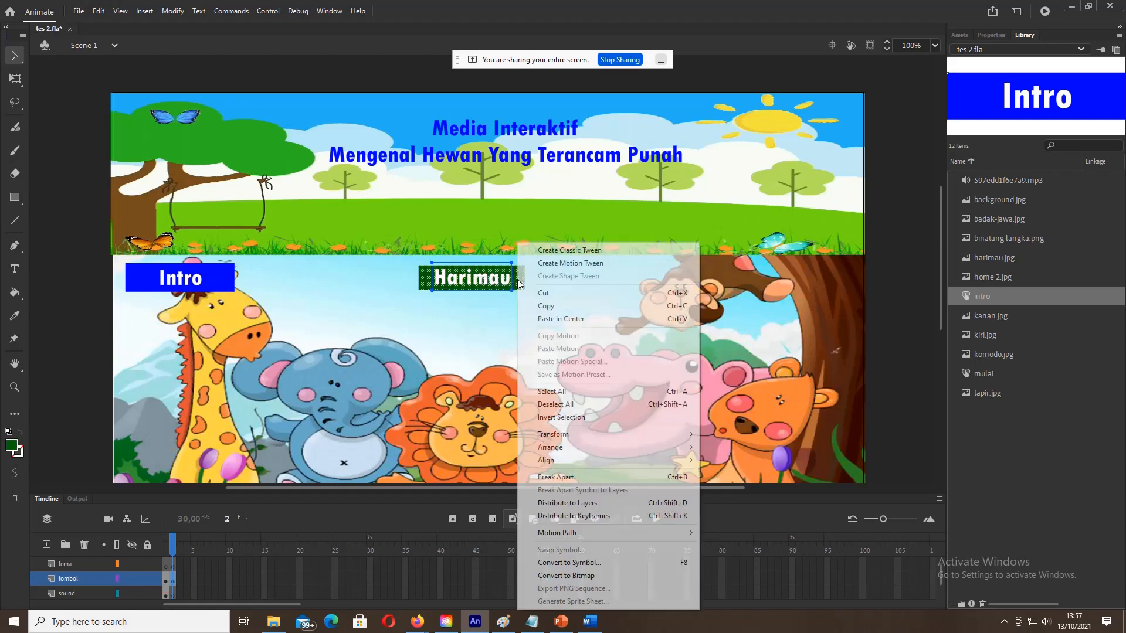
{"action": "left_click", "coordinate": [561, 564]}
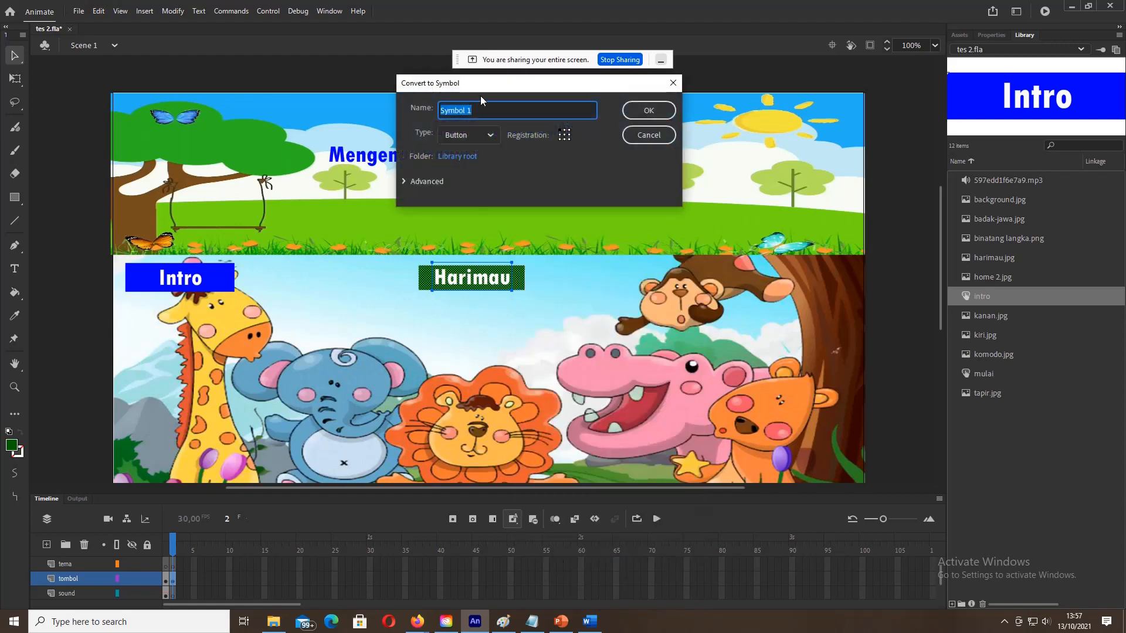
{"action": "type", "text": "harimau"}
{"action": "left_click", "coordinate": [656, 112]}
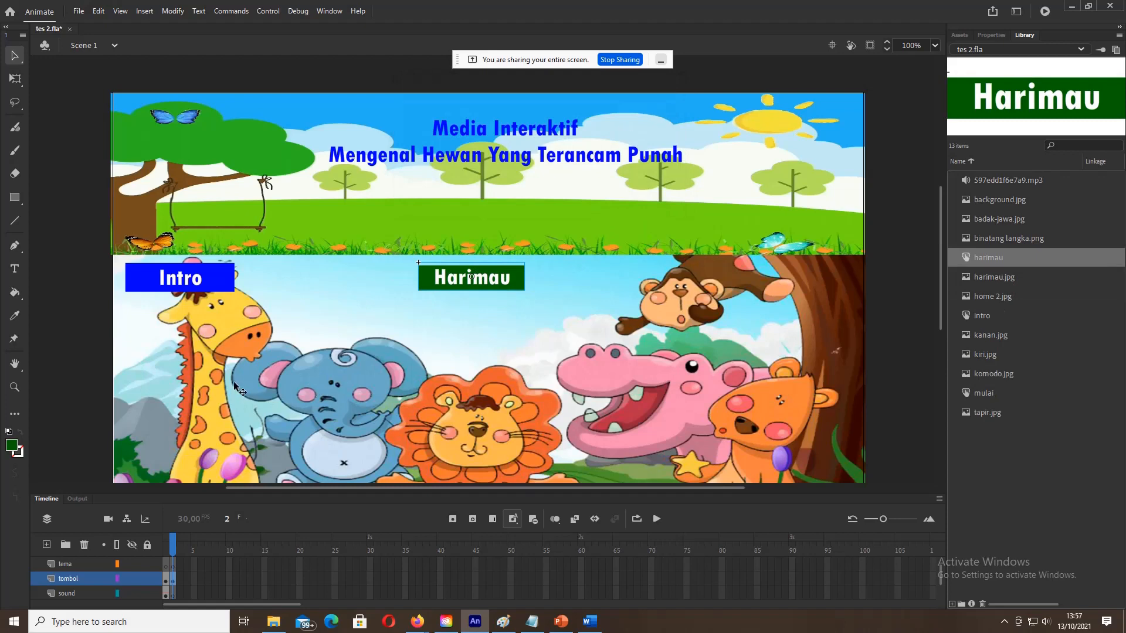
Step: Draw a green rectangle below Harimau and type the label 'Badak Jawa' on it
{"action": "left_click", "coordinate": [15, 197]}
{"action": "left_click_drag", "start_coordinate": [418, 303], "coordinate": [525, 329]}
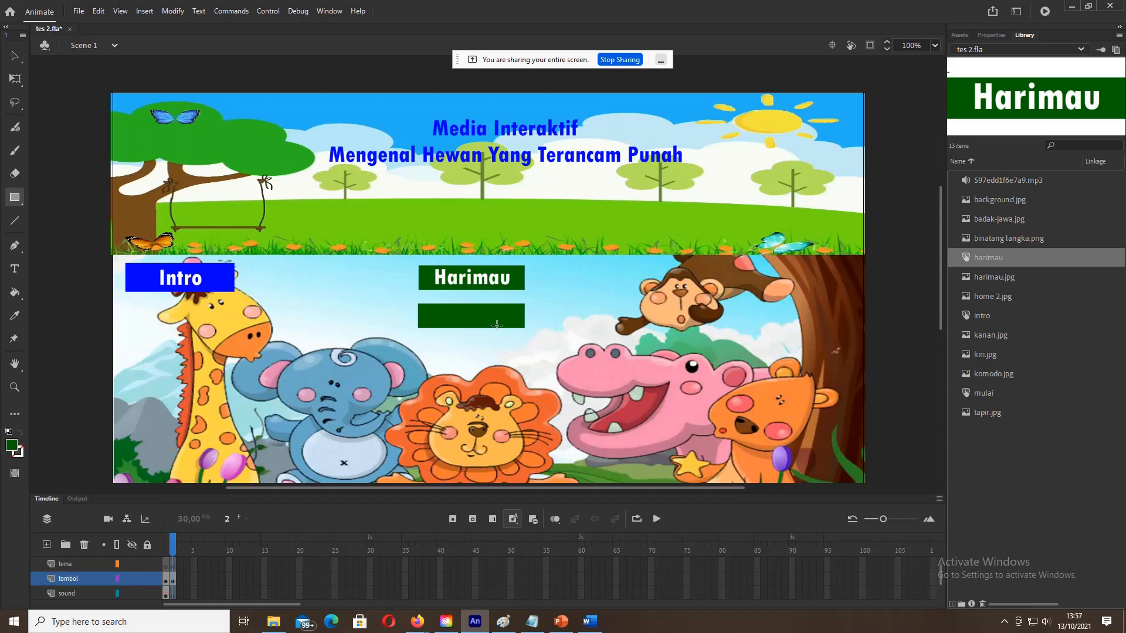
{"action": "left_click", "coordinate": [15, 269]}
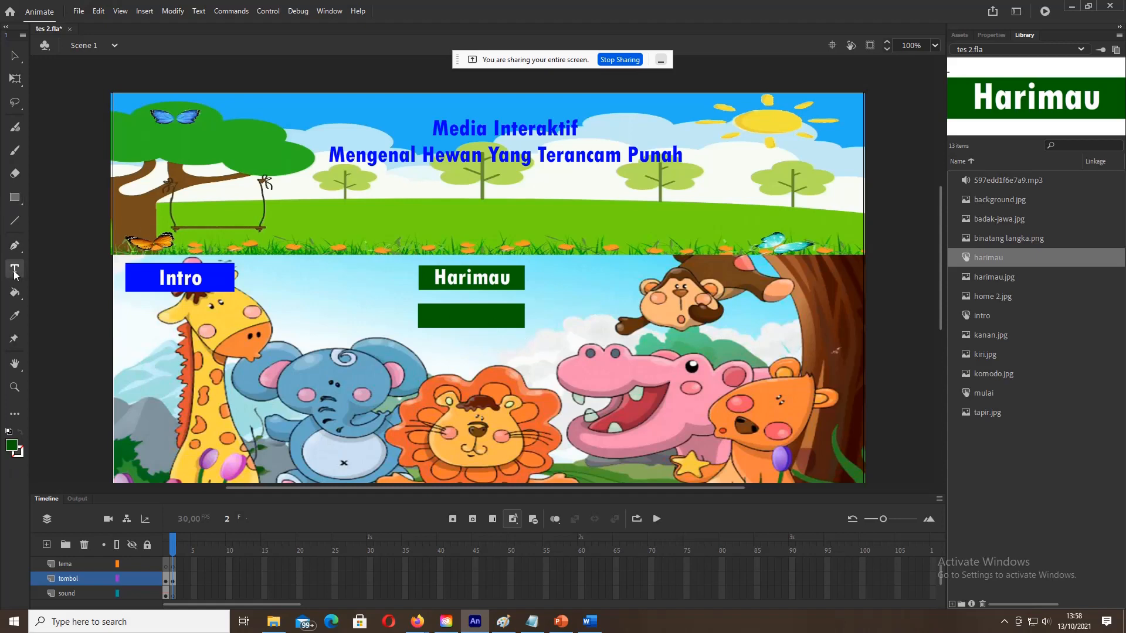
{"action": "left_click", "coordinate": [448, 311]}
{"action": "type", "text": "Badak"}
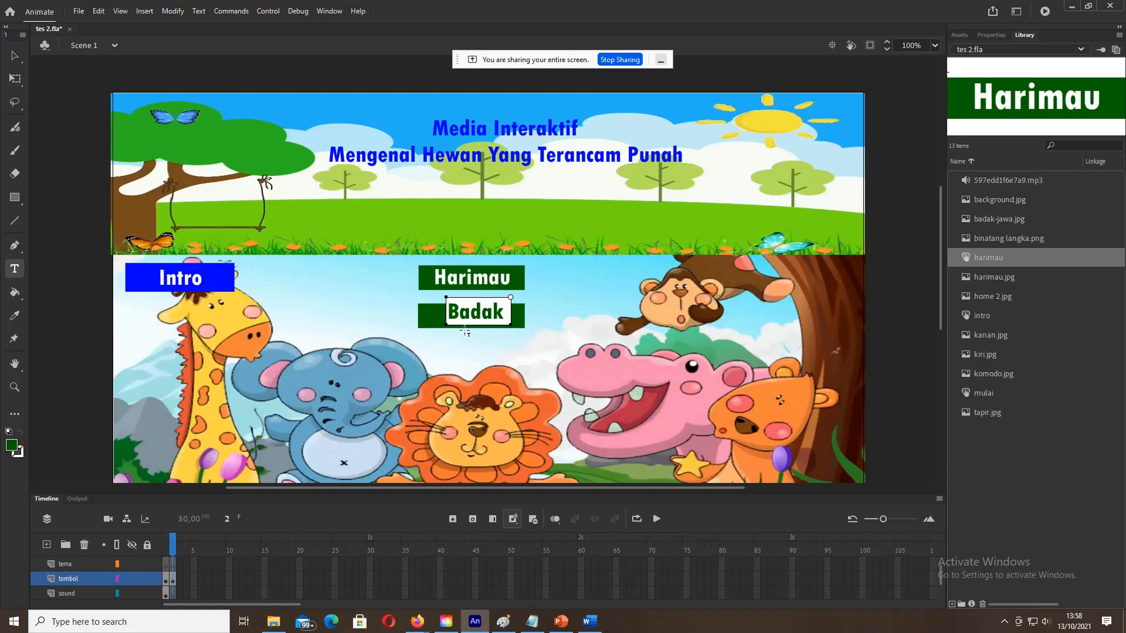
{"action": "type", "text": " Jawa"}
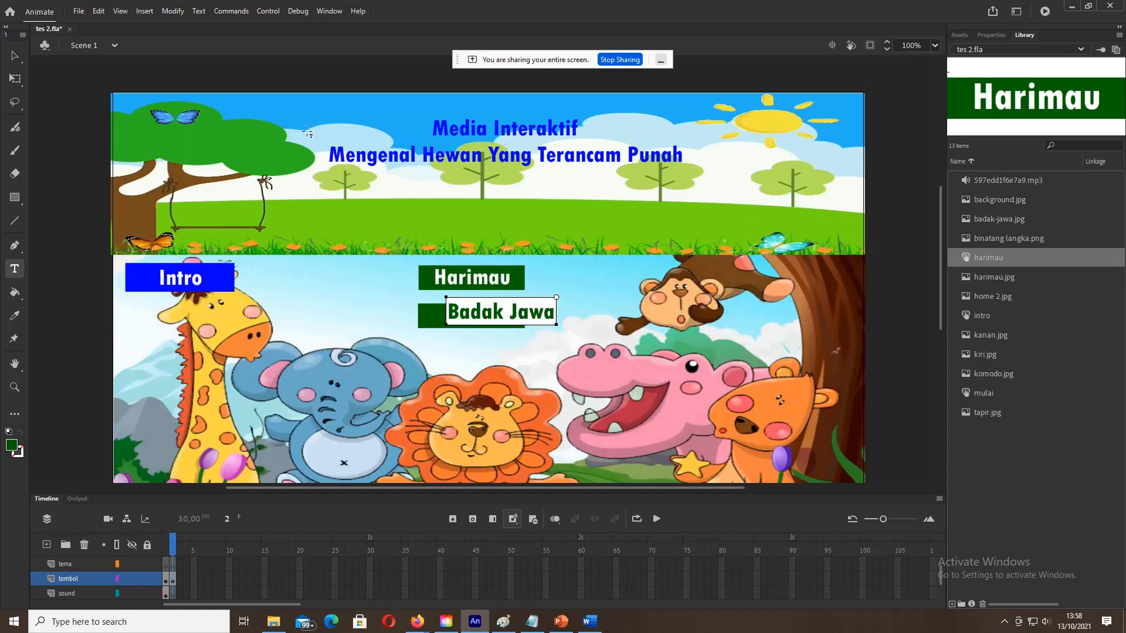
{"action": "left_click", "coordinate": [14, 55]}
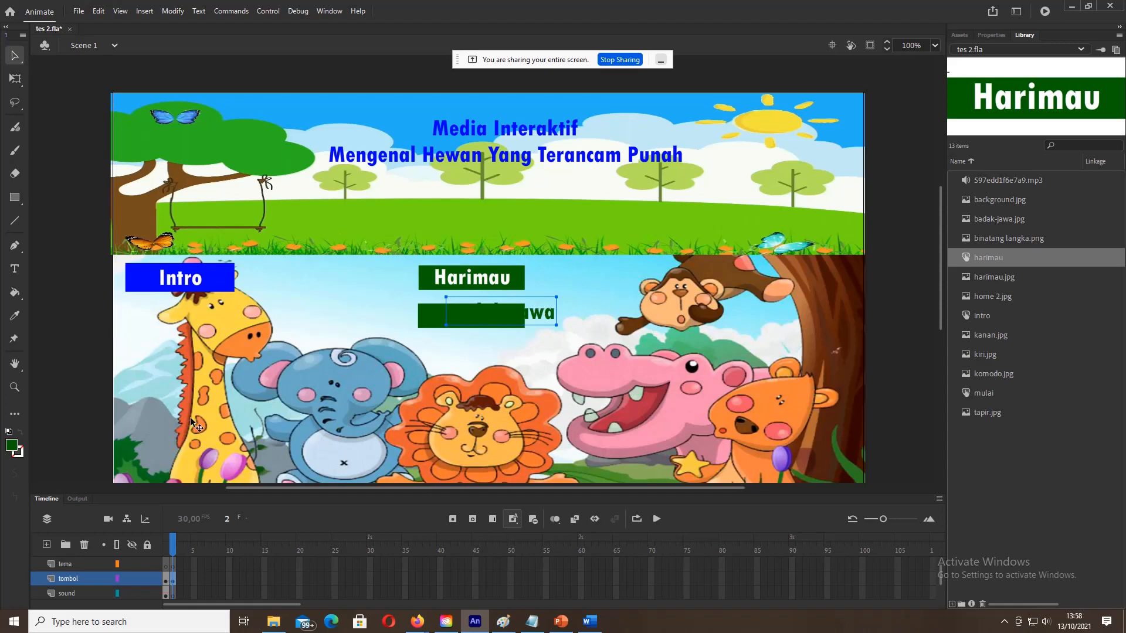
Step: Make the Badak Jawa text white and centre it on the green rectangle
{"action": "left_click", "coordinate": [13, 446]}
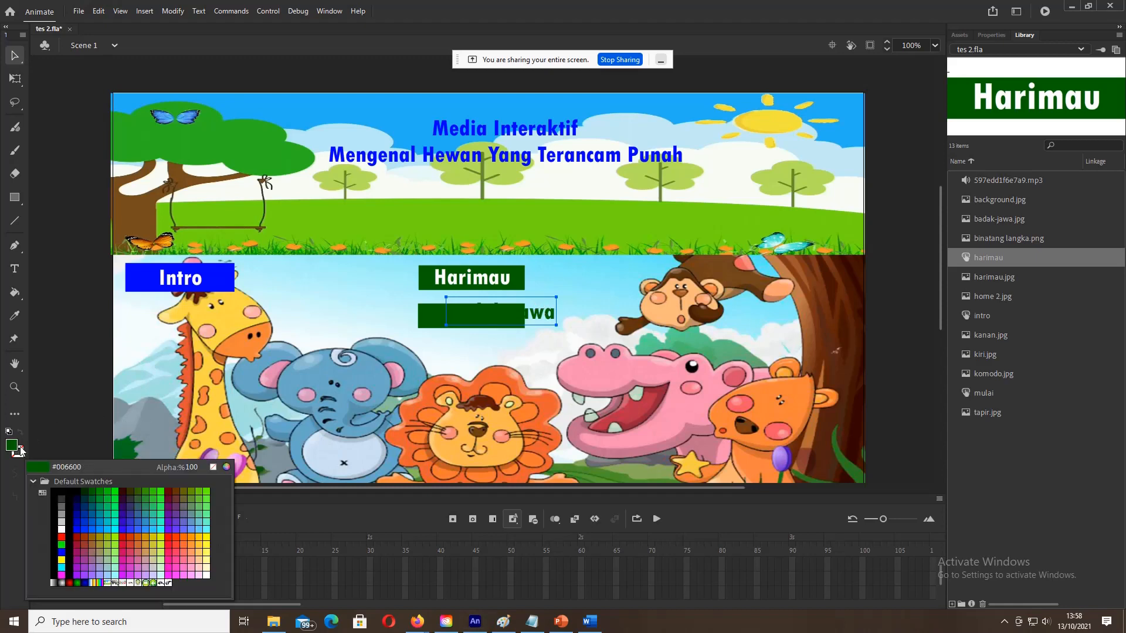
{"action": "left_click", "coordinate": [62, 528]}
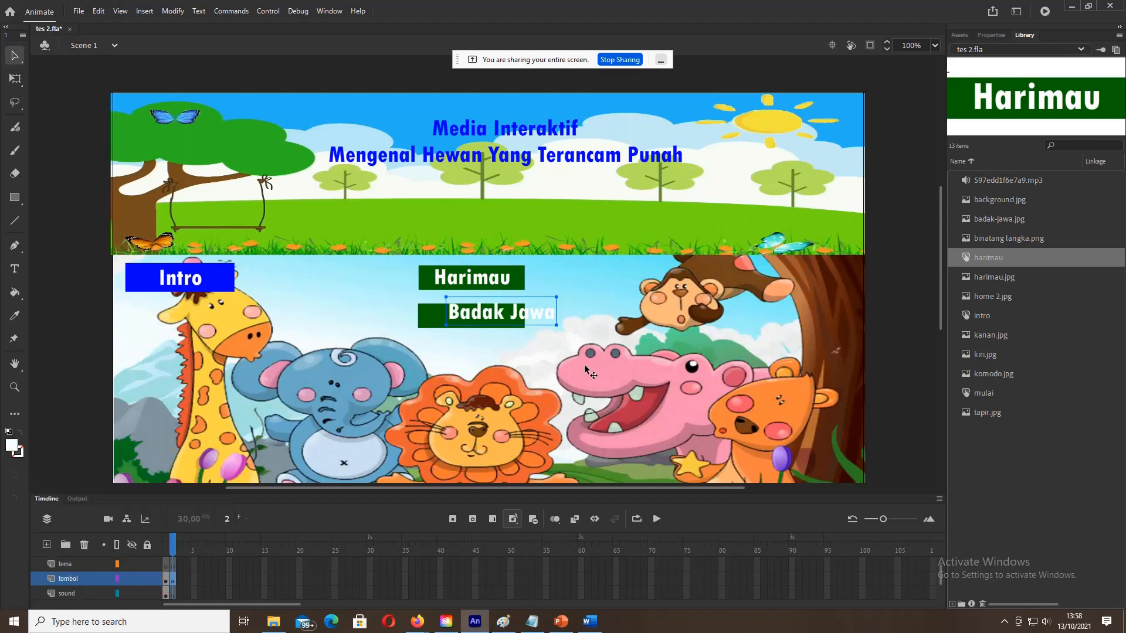
{"action": "left_click_drag", "start_coordinate": [541, 316], "coordinate": [516, 326]}
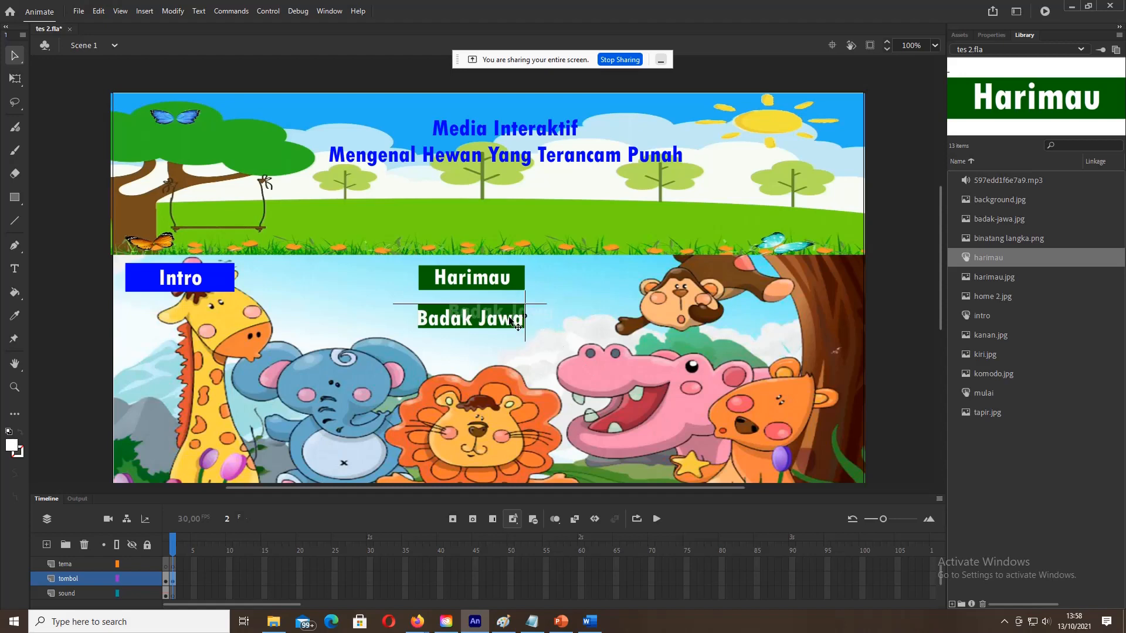
{"action": "key", "text": "Up"}
{"action": "key", "text": "Up"}
{"action": "key", "text": "Up"}
{"action": "key", "text": "Up"}
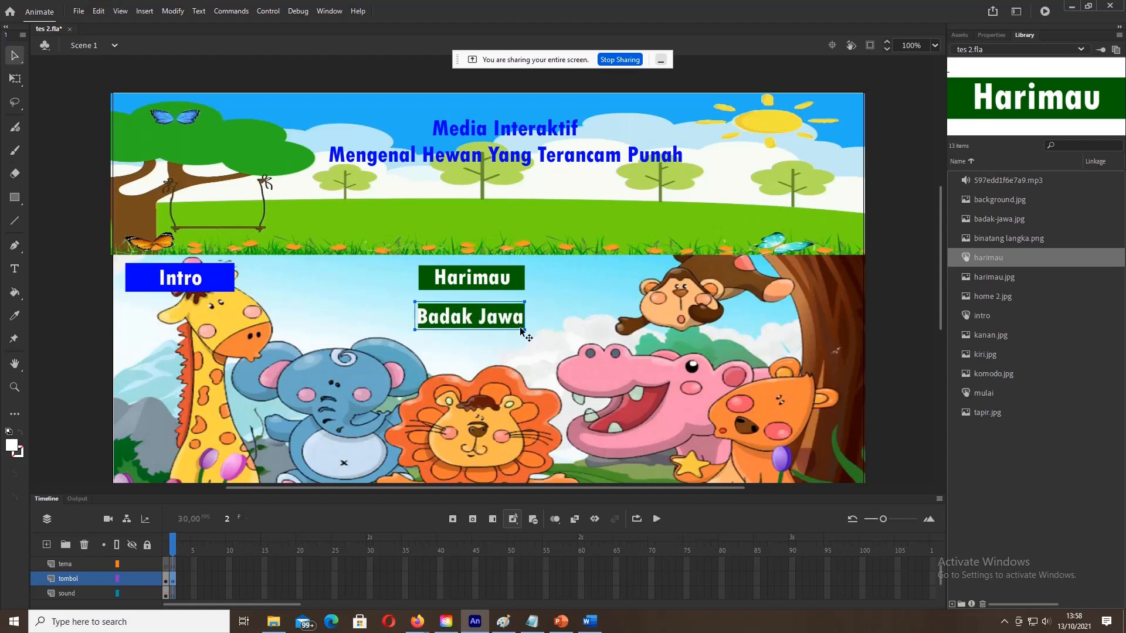
{"action": "key", "text": "Right"}
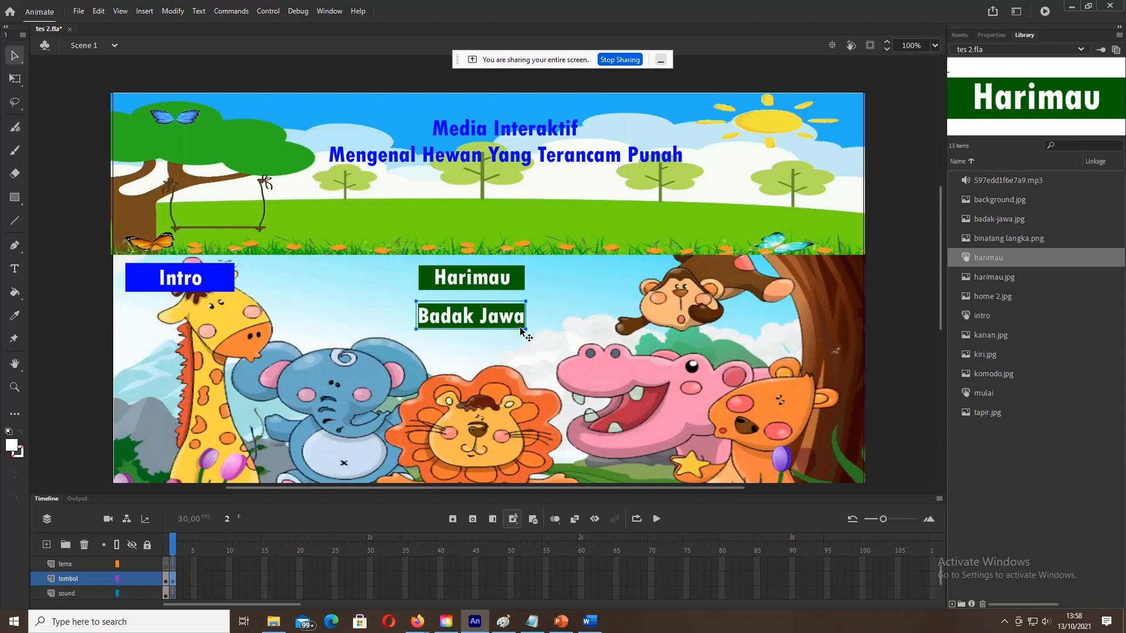
Step: Convert the Badak Jawa text and box into a button symbol named badakjawa
{"action": "left_click", "coordinate": [505, 306], "text": "shift"}
{"action": "left_click", "coordinate": [501, 317]}
{"action": "left_click", "coordinate": [498, 321], "text": "shift"}
{"action": "left_click", "coordinate": [512, 309]}
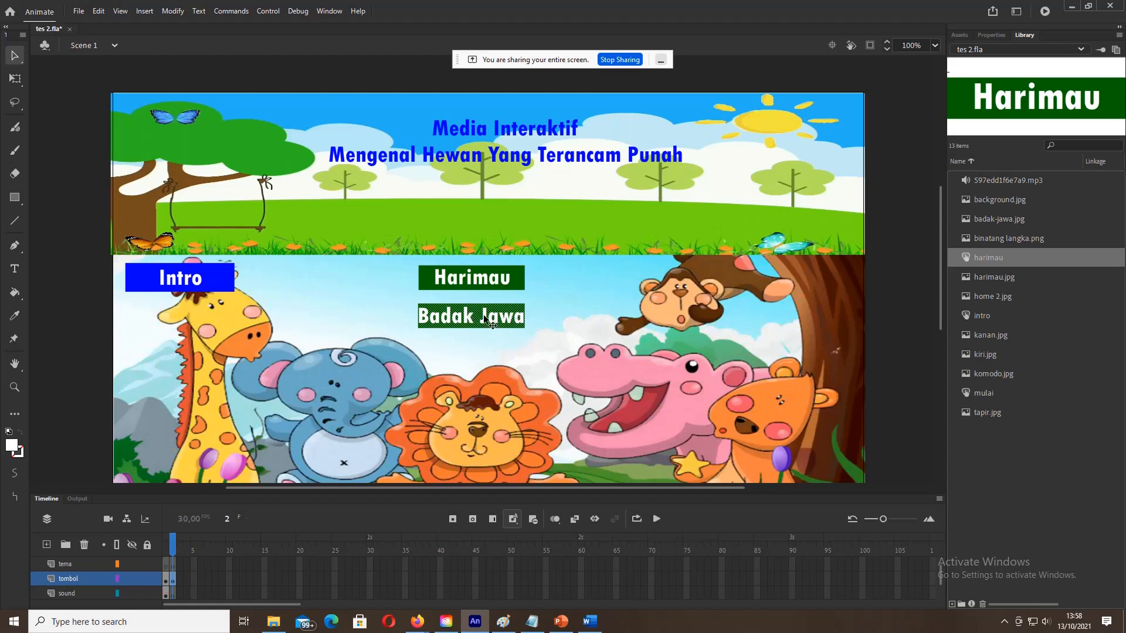
{"action": "right_click", "coordinate": [487, 321]}
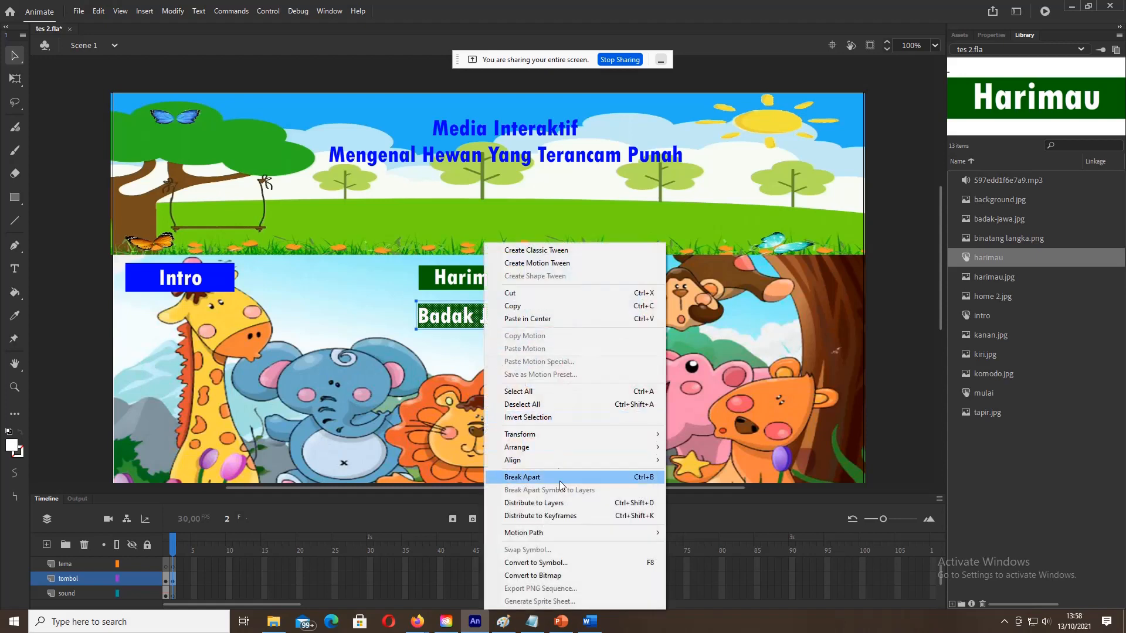
{"action": "left_click", "coordinate": [536, 562]}
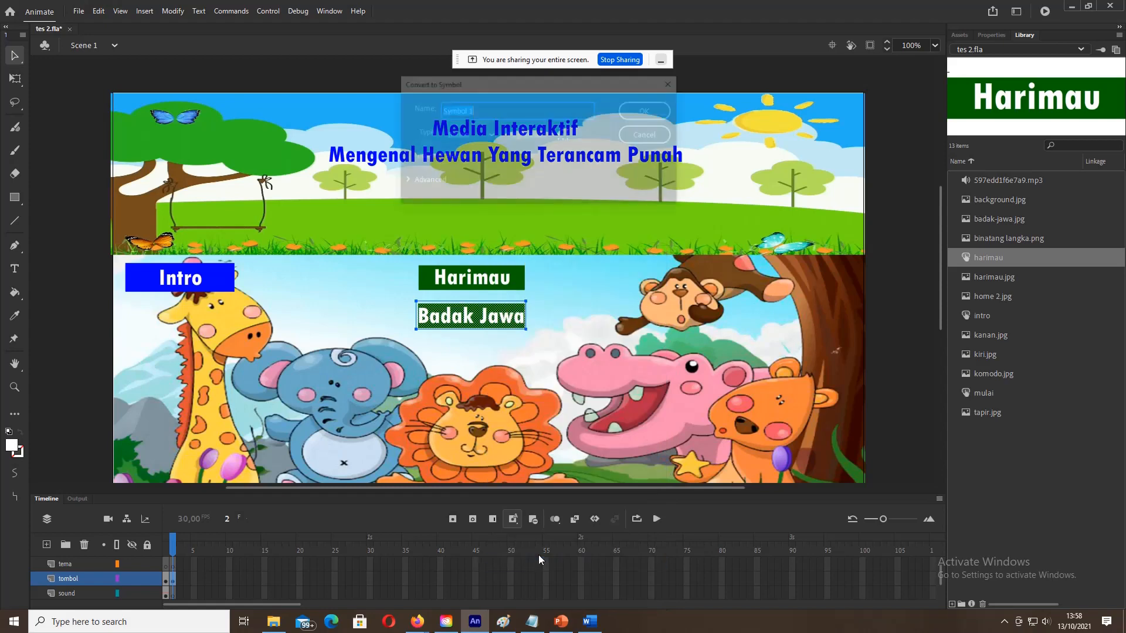
{"action": "type", "text": "badakjawa"}
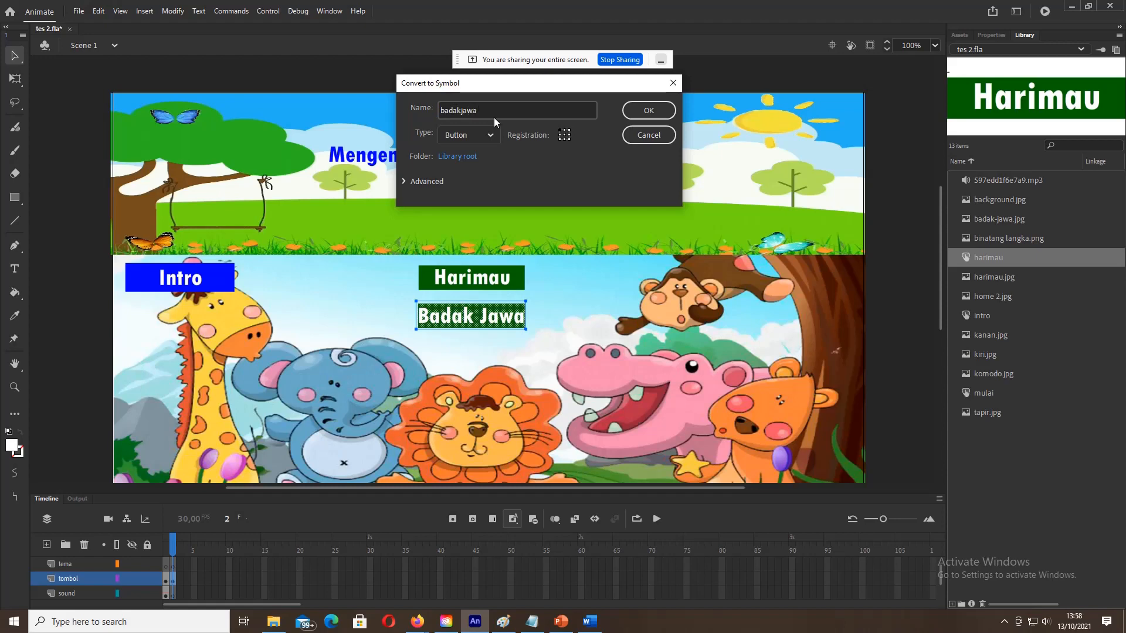
{"action": "left_click", "coordinate": [637, 112]}
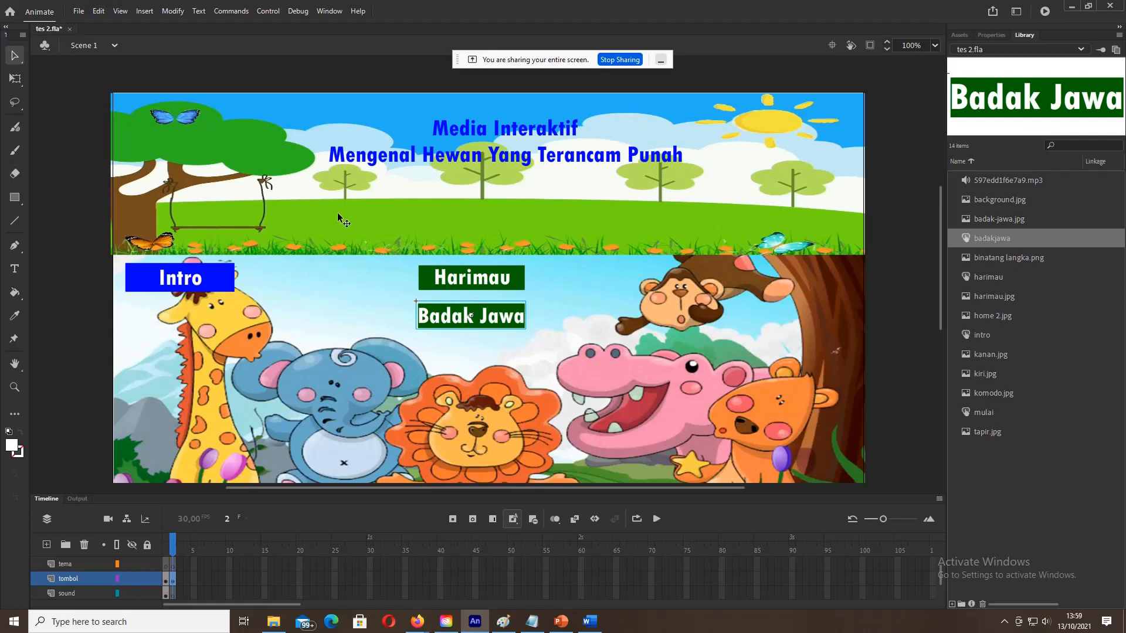
{"action": "left_click", "coordinate": [15, 200]}
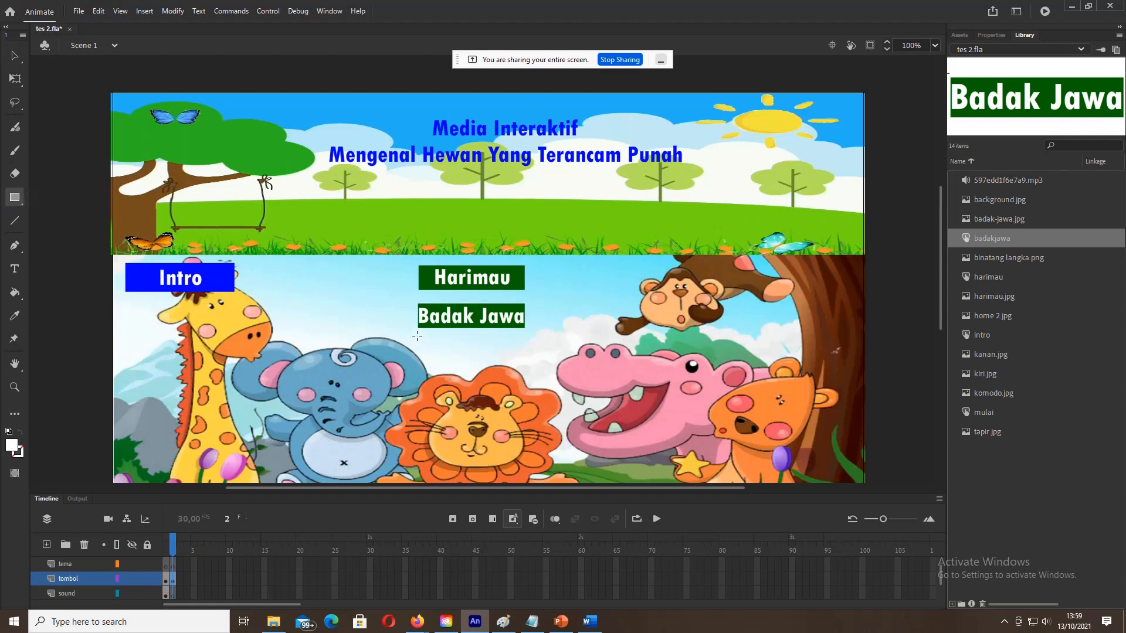
Step: Draw a dark green box below the Badak Jawa button
{"action": "left_click_drag", "start_coordinate": [419, 341], "coordinate": [528, 360]}
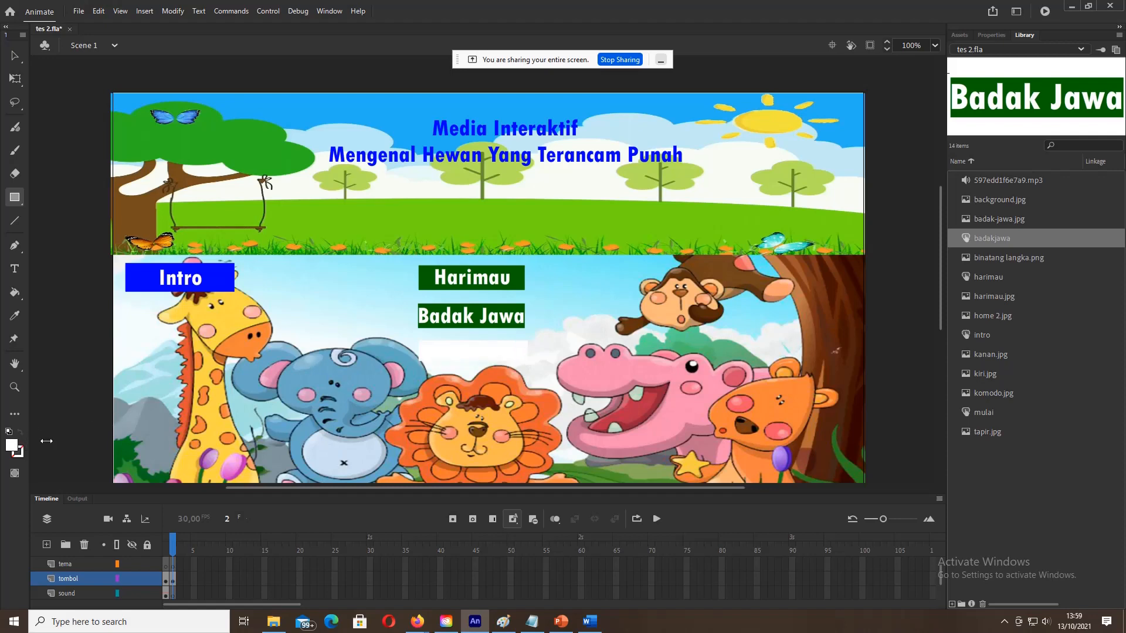
{"action": "key", "text": "ctrl+z"}
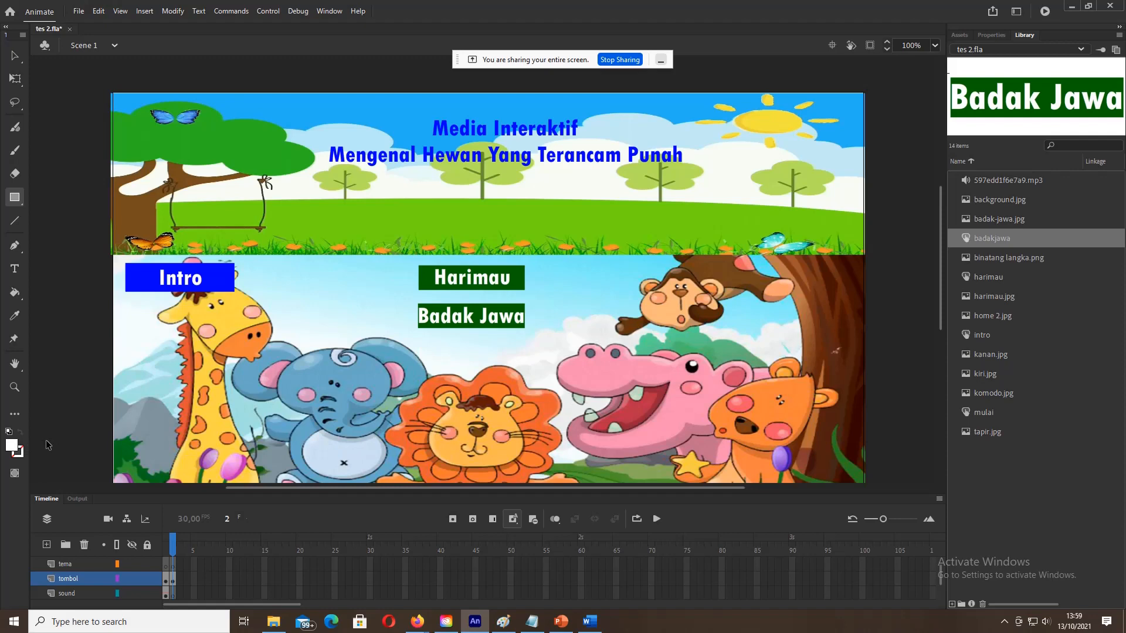
{"action": "left_click", "coordinate": [11, 444]}
{"action": "left_click", "coordinate": [106, 496]}
{"action": "left_click_drag", "start_coordinate": [418, 340], "coordinate": [527, 365]}
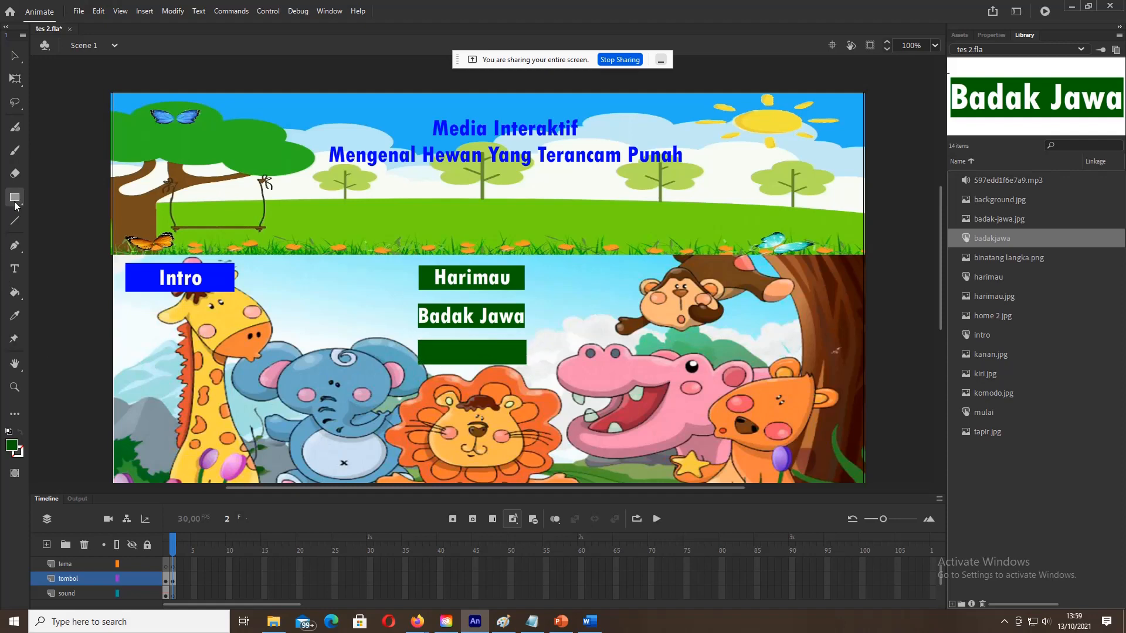
Step: Add a white 'Tapir' label centred on the dark green box
{"action": "left_click", "coordinate": [15, 270]}
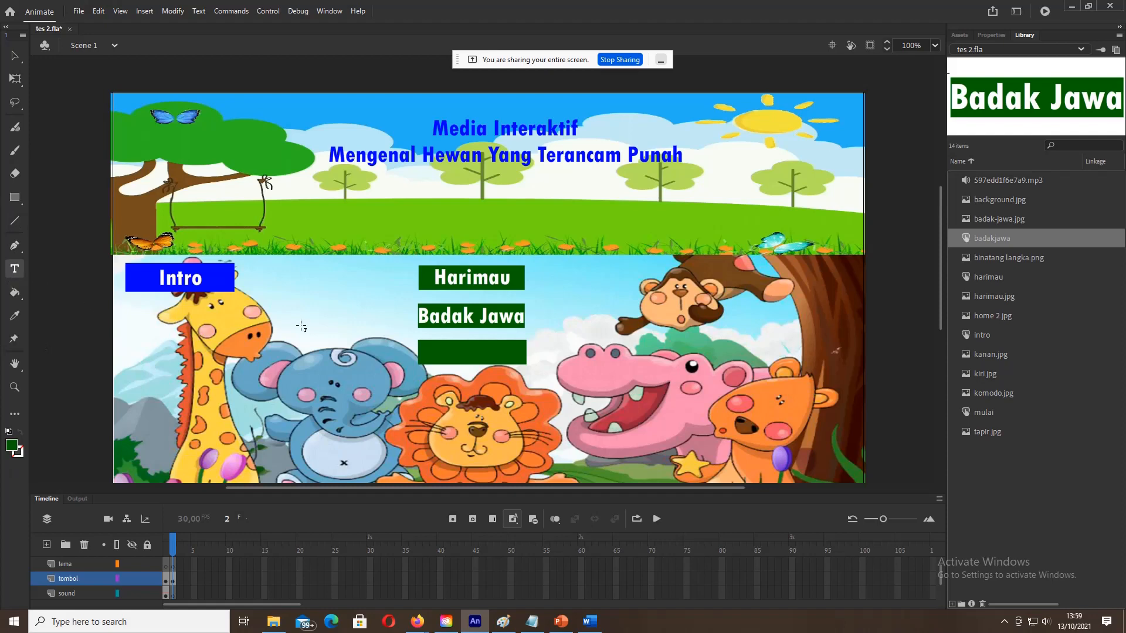
{"action": "left_click", "coordinate": [451, 354]}
{"action": "type", "text": "Tapir"}
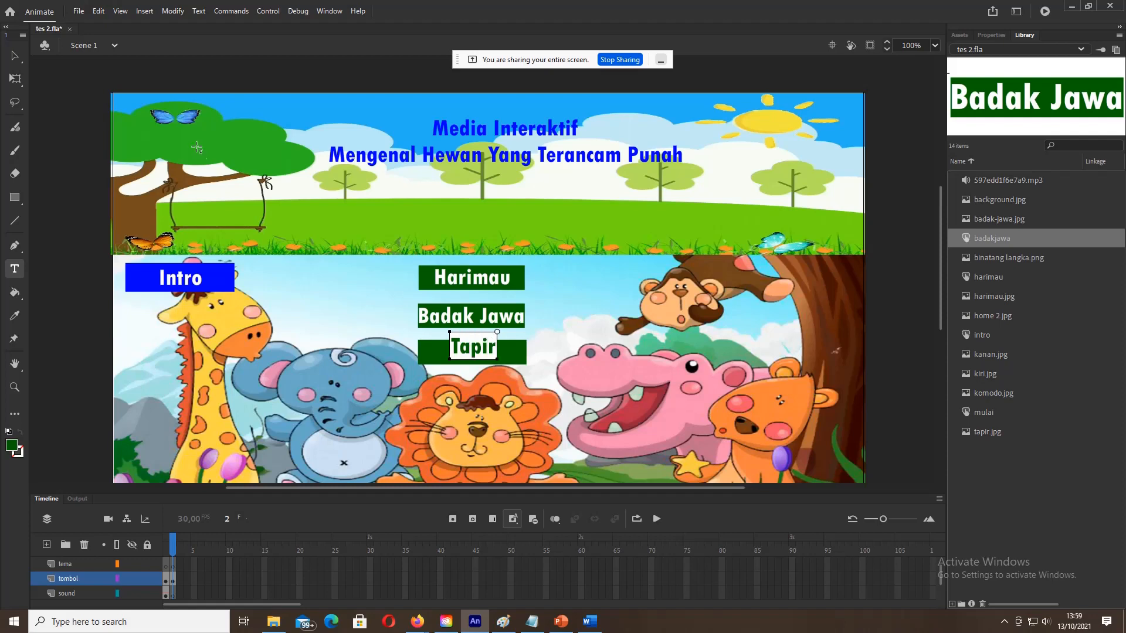
{"action": "left_click", "coordinate": [13, 57]}
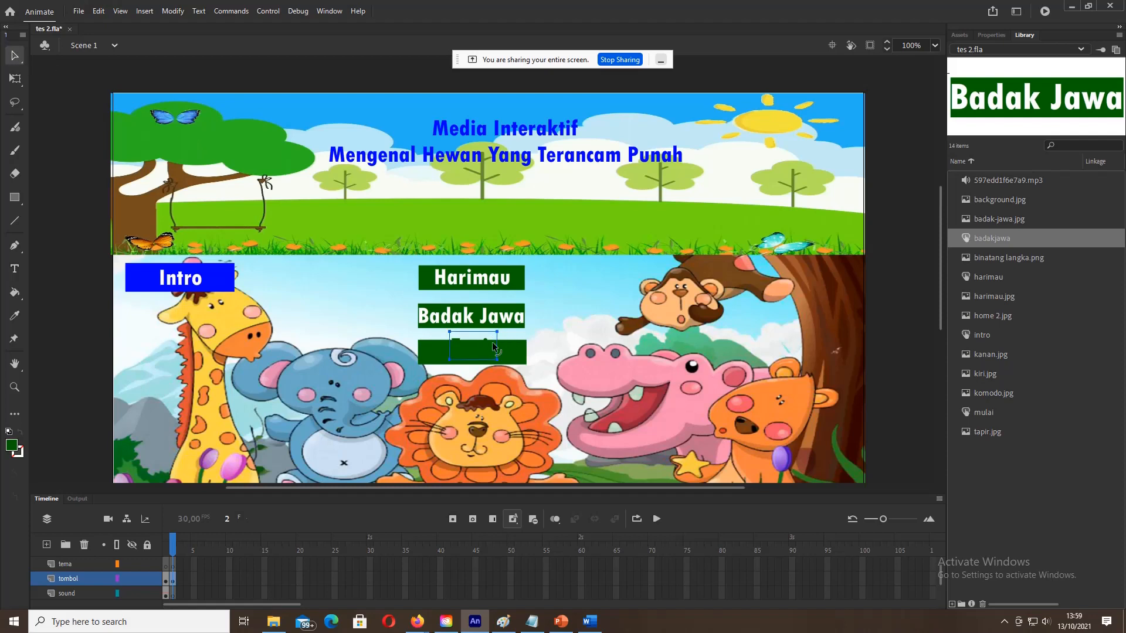
{"action": "left_click", "coordinate": [12, 444]}
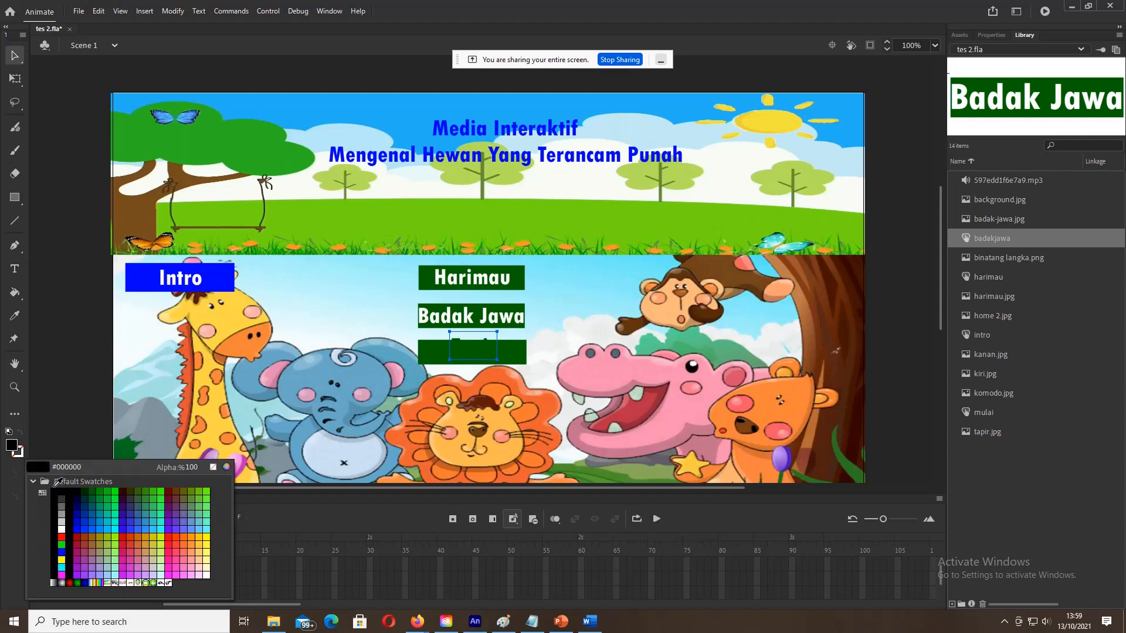
{"action": "left_click", "coordinate": [63, 528]}
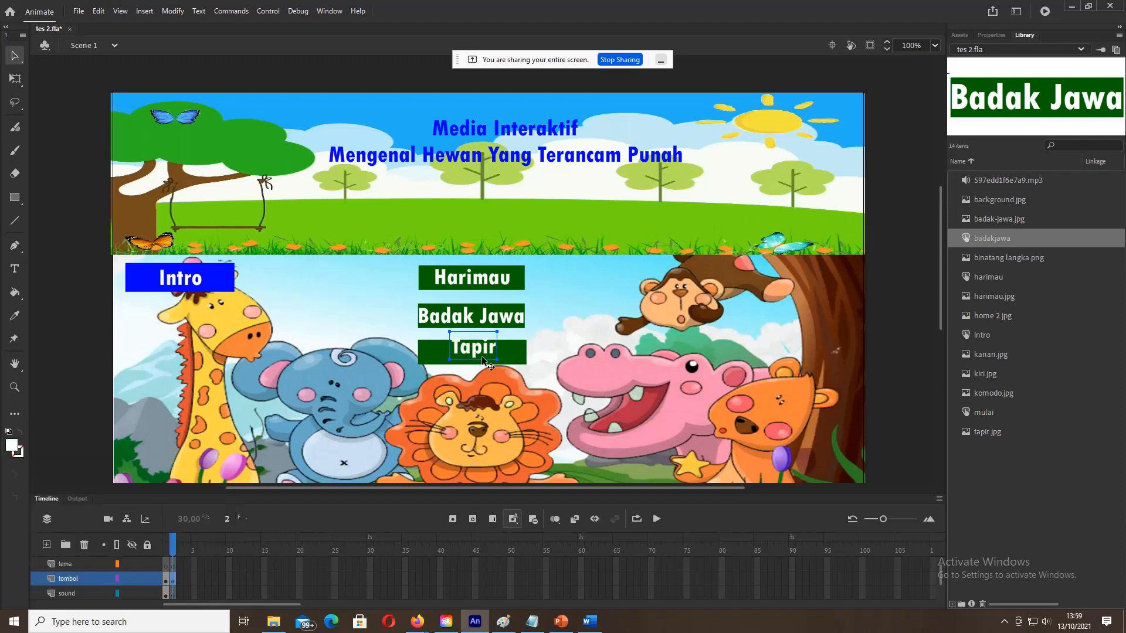
{"action": "left_click_drag", "start_coordinate": [477, 349], "coordinate": [478, 354]}
Step: Convert the Tapir text and box into a button symbol named tapir
{"action": "left_click", "coordinate": [523, 361], "text": "shift"}
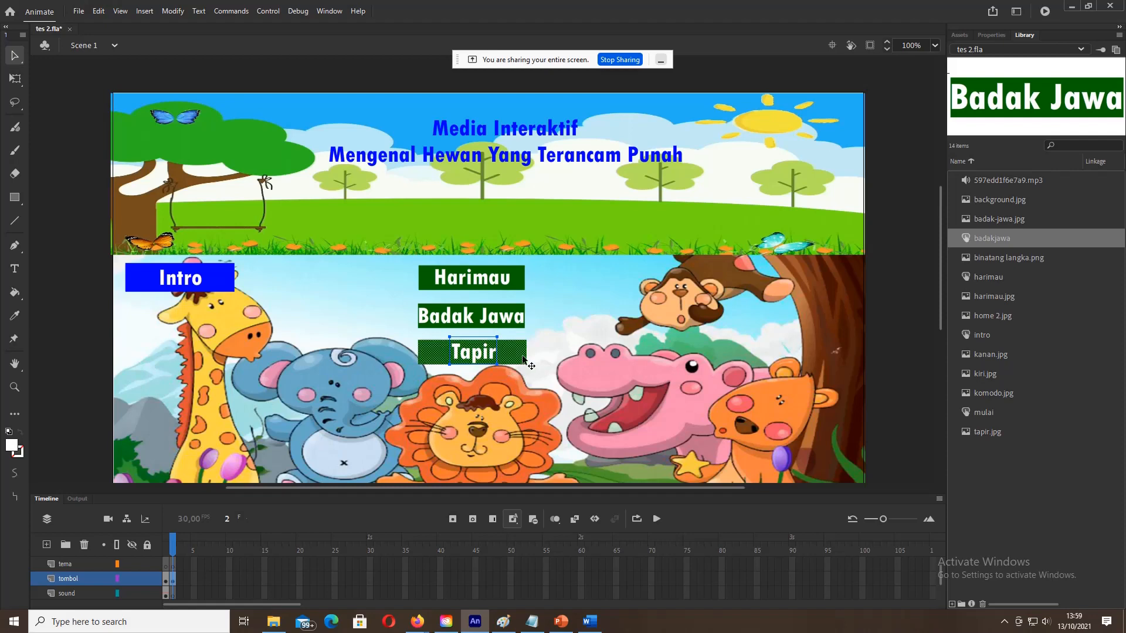
{"action": "right_click", "coordinate": [523, 360]}
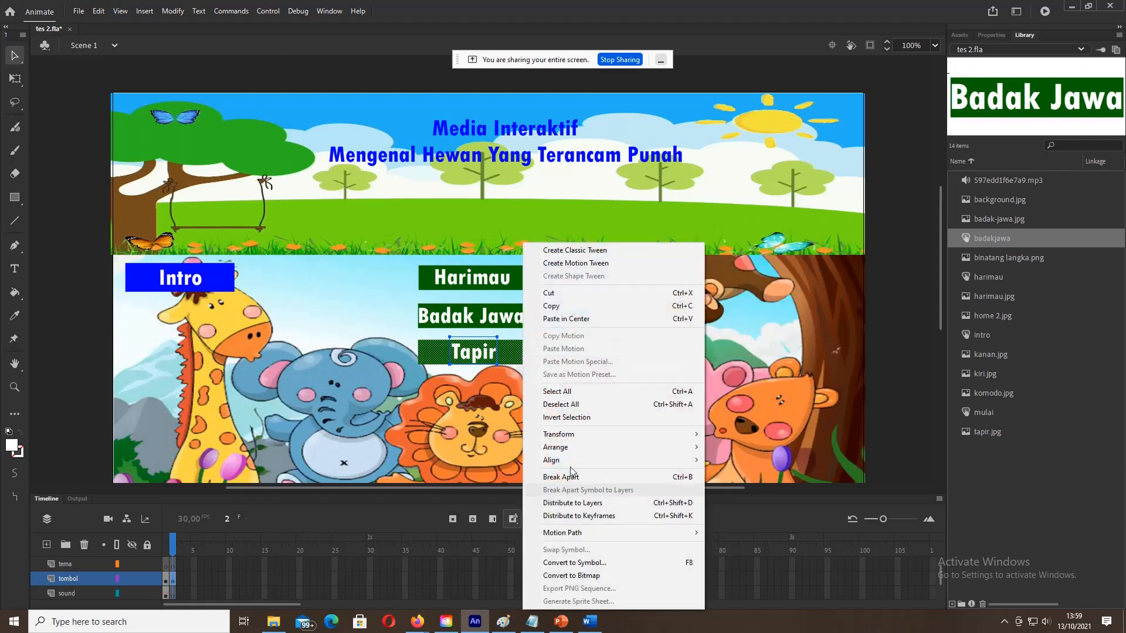
{"action": "left_click", "coordinate": [591, 567]}
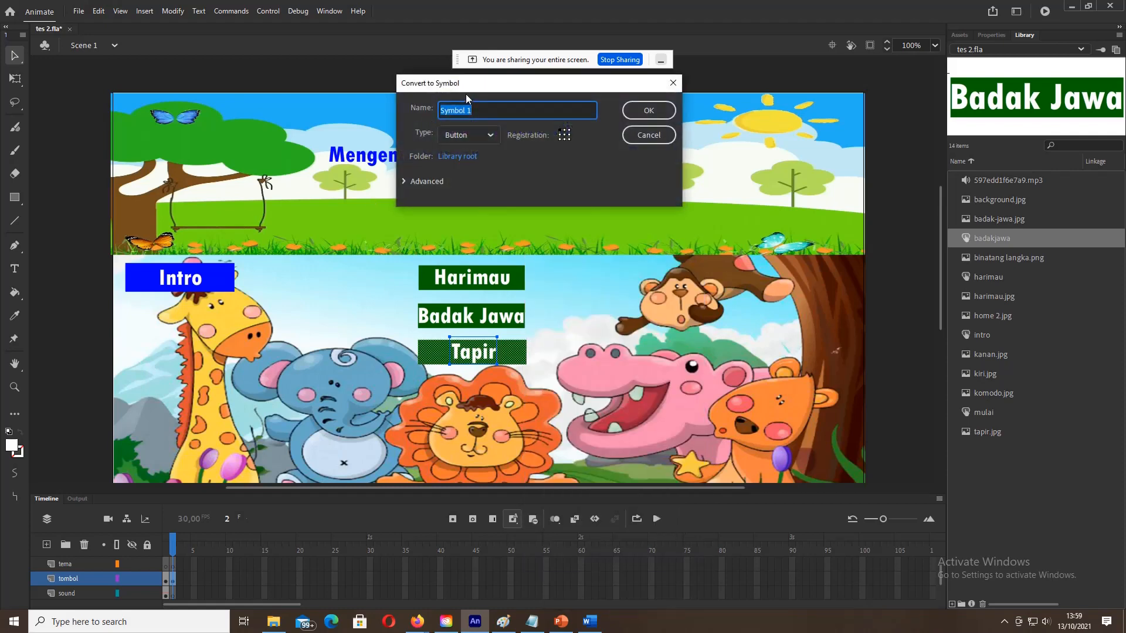
{"action": "type", "text": "tapir"}
{"action": "left_click", "coordinate": [656, 113]}
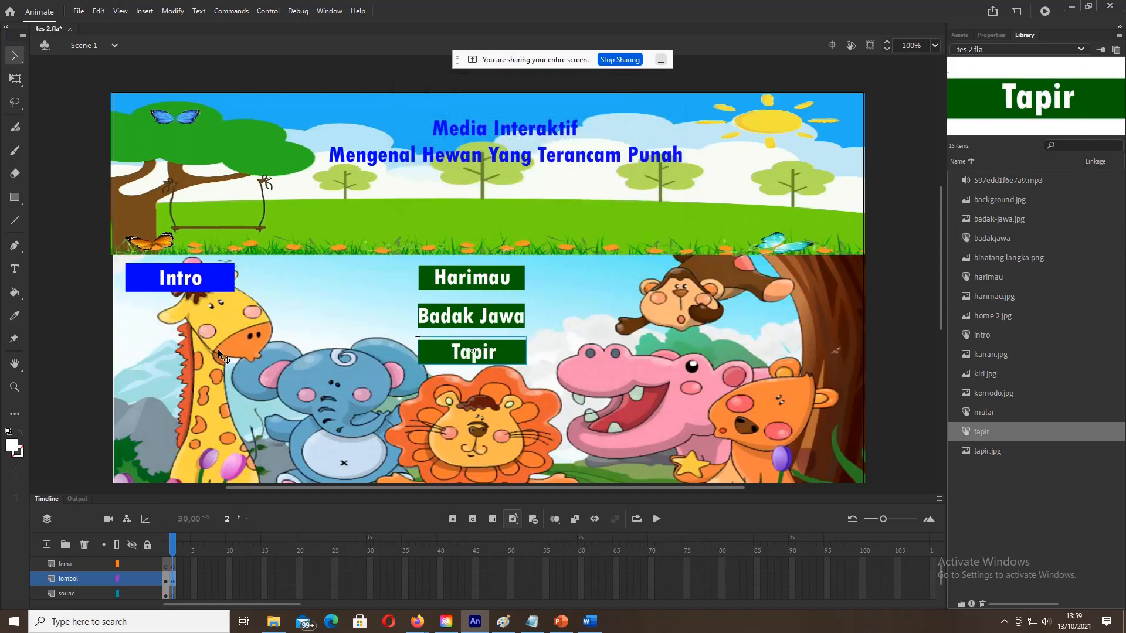
{"action": "left_click", "coordinate": [12, 201]}
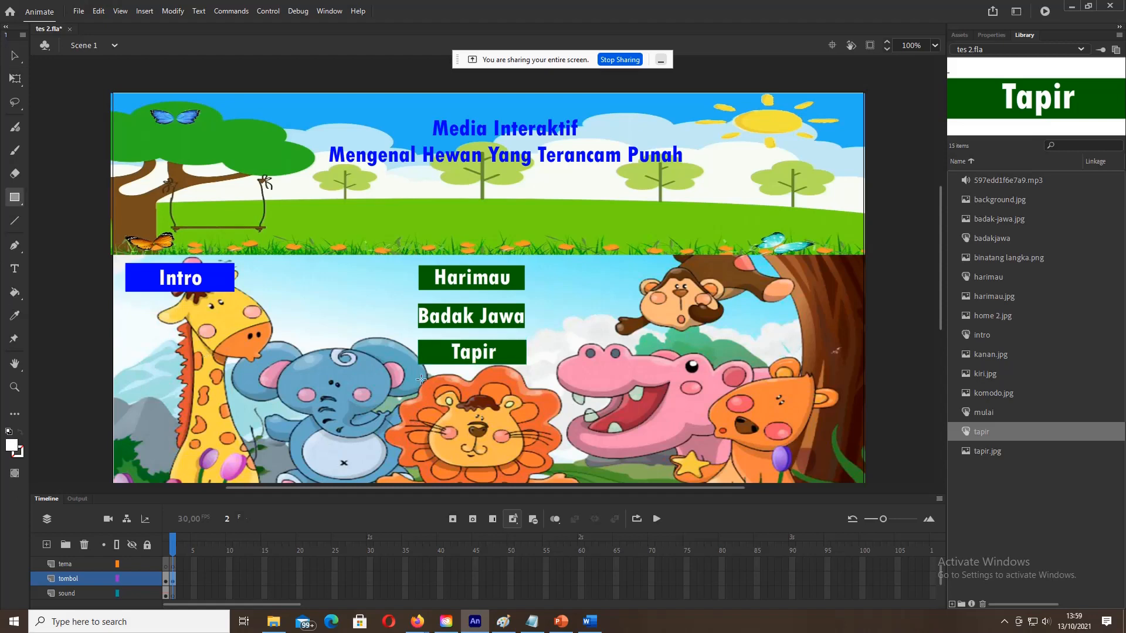
Step: Draw a rectangle below Tapir and fill it dark green
{"action": "left_click_drag", "start_coordinate": [420, 379], "coordinate": [523, 403]}
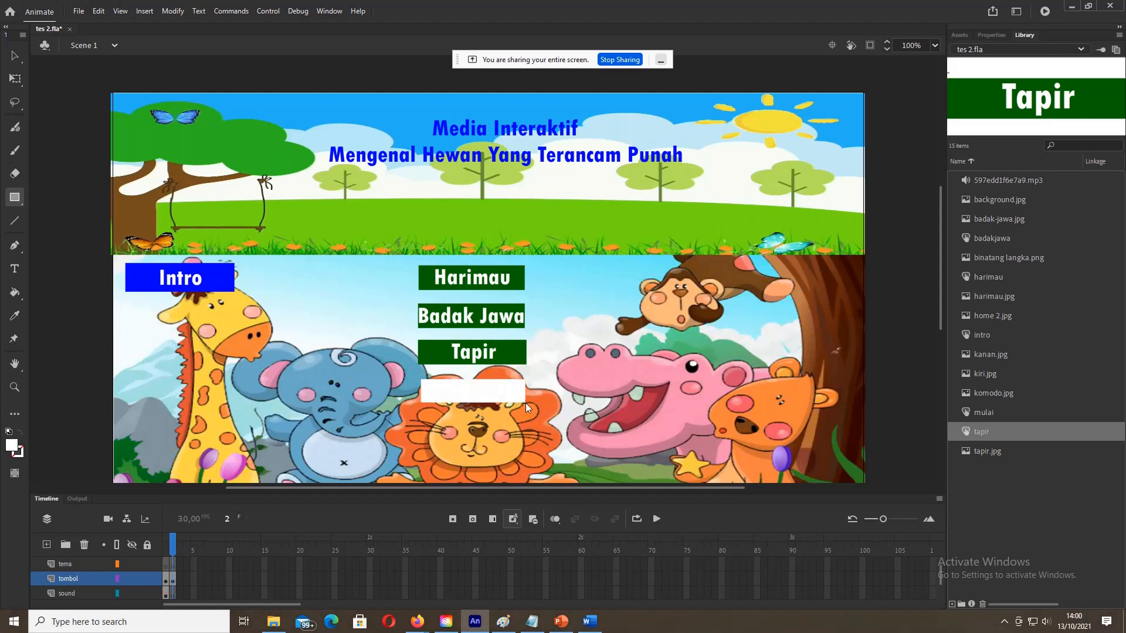
{"action": "left_click", "coordinate": [18, 451]}
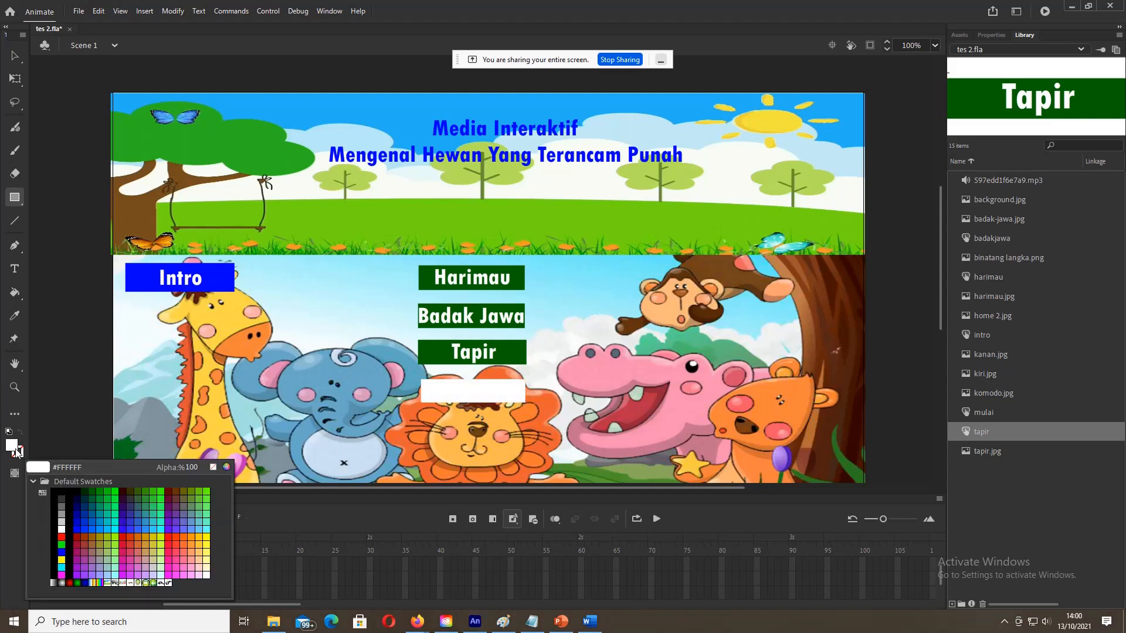
{"action": "left_click", "coordinate": [93, 492]}
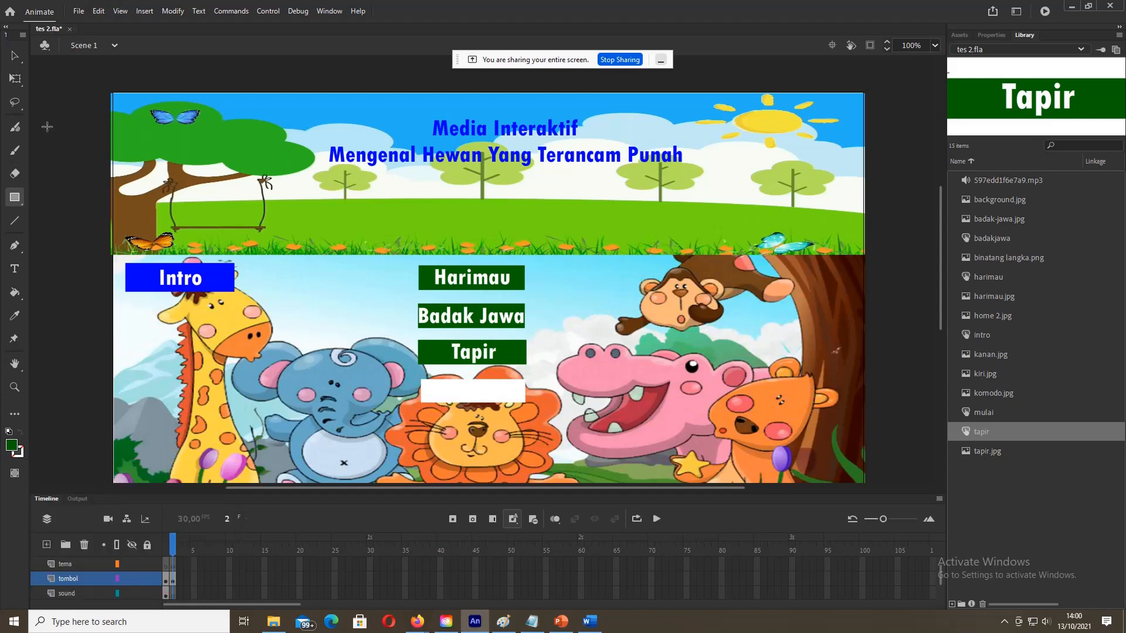
{"action": "left_click", "coordinate": [16, 57]}
{"action": "left_click", "coordinate": [440, 405]}
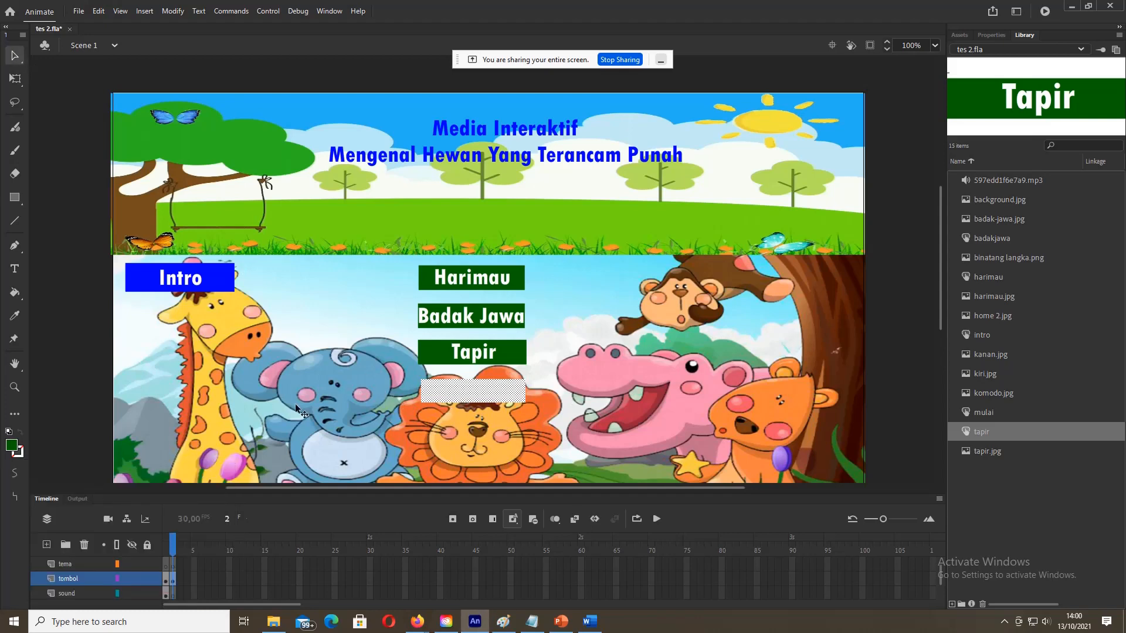
{"action": "left_click", "coordinate": [13, 451]}
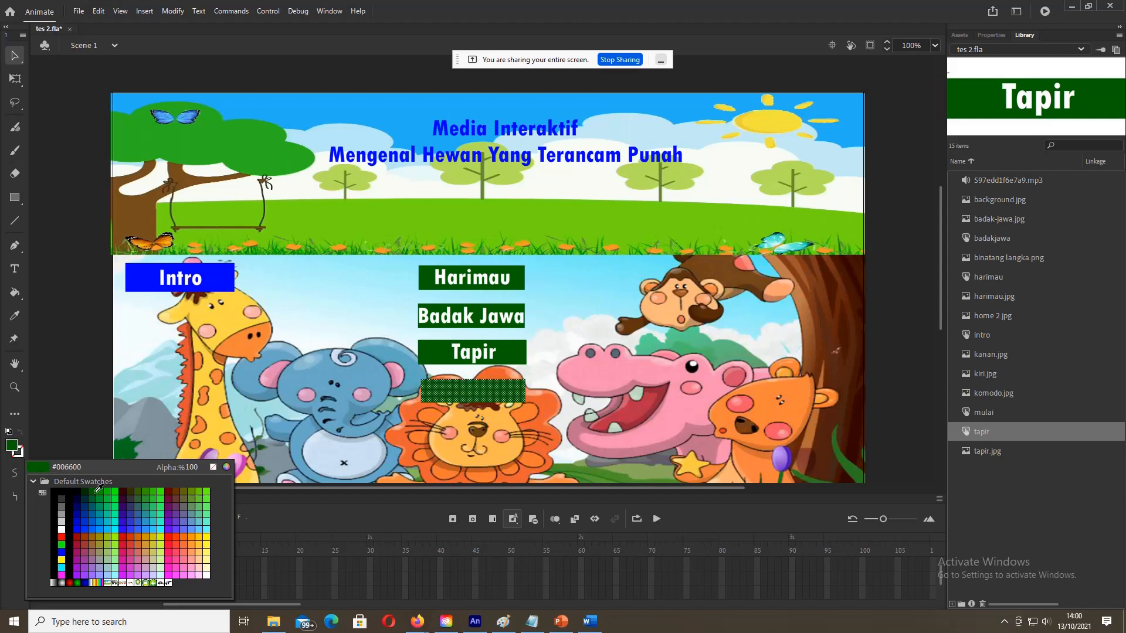
{"action": "left_click", "coordinate": [98, 487]}
Step: Add a white 'Komodo' label and place it on the dark green box
{"action": "left_click", "coordinate": [25, 271]}
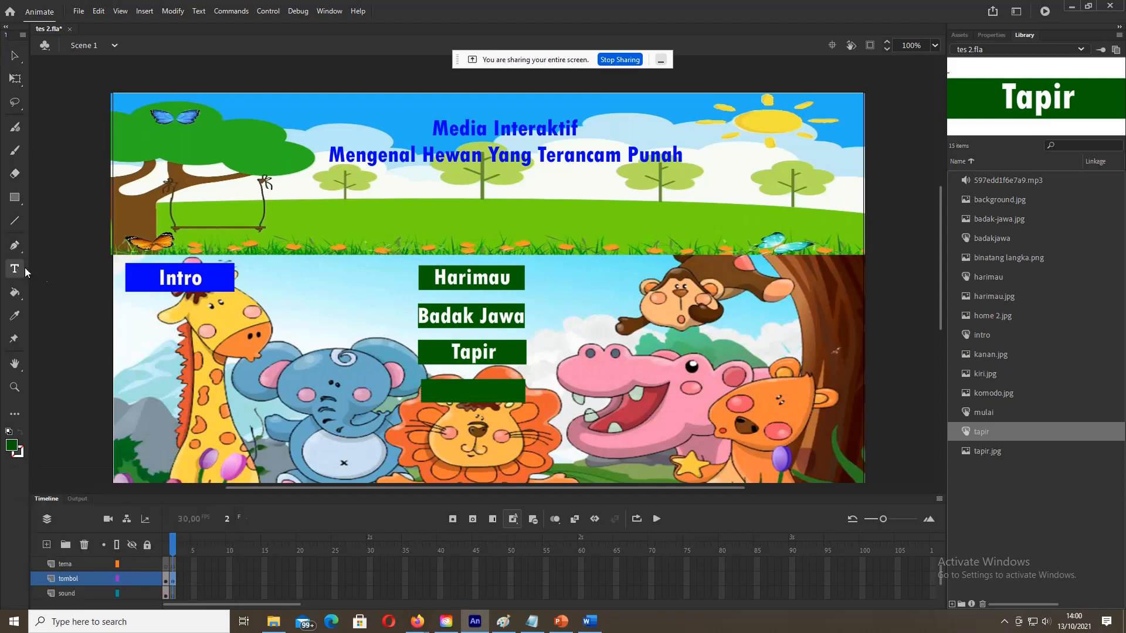
{"action": "left_click", "coordinate": [472, 396]}
{"action": "type", "text": "Komodo"}
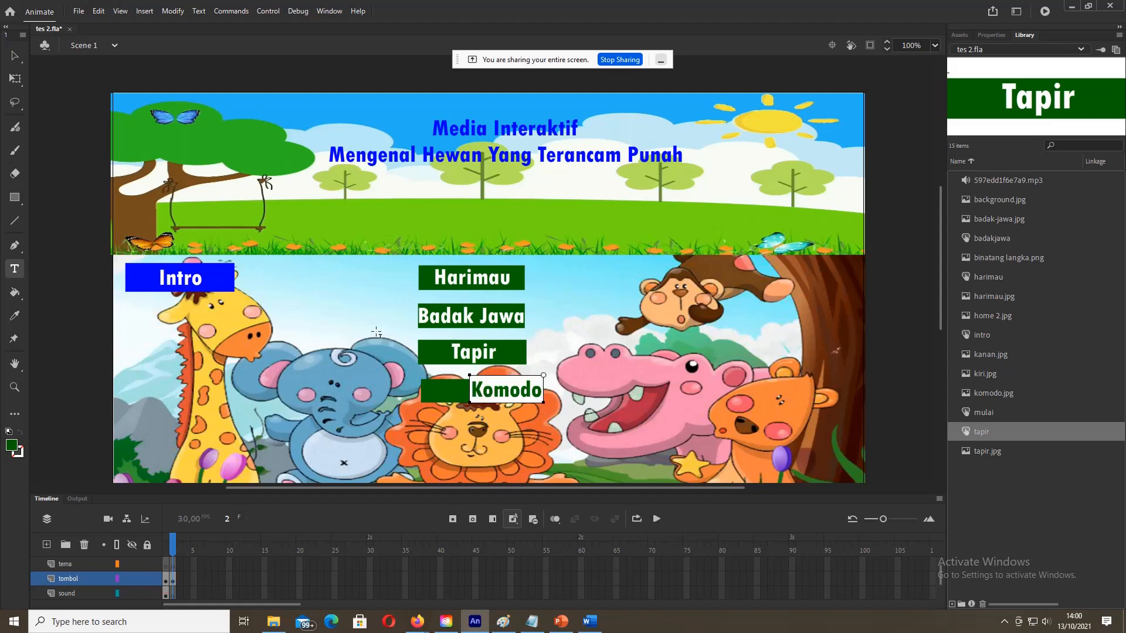
{"action": "left_click", "coordinate": [14, 56]}
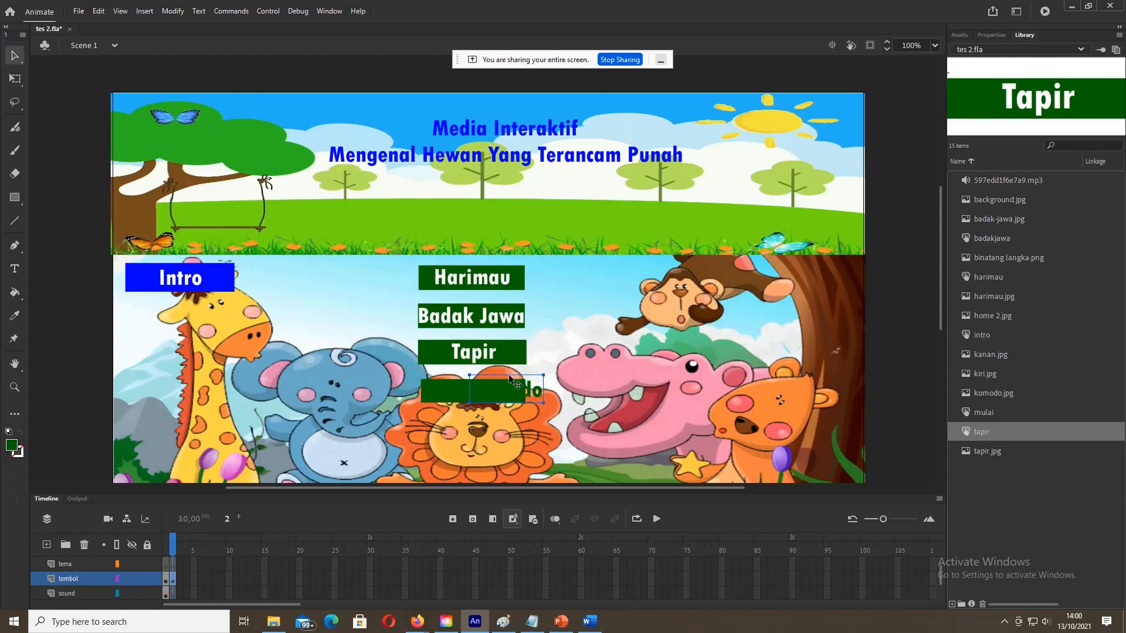
{"action": "left_click", "coordinate": [13, 447]}
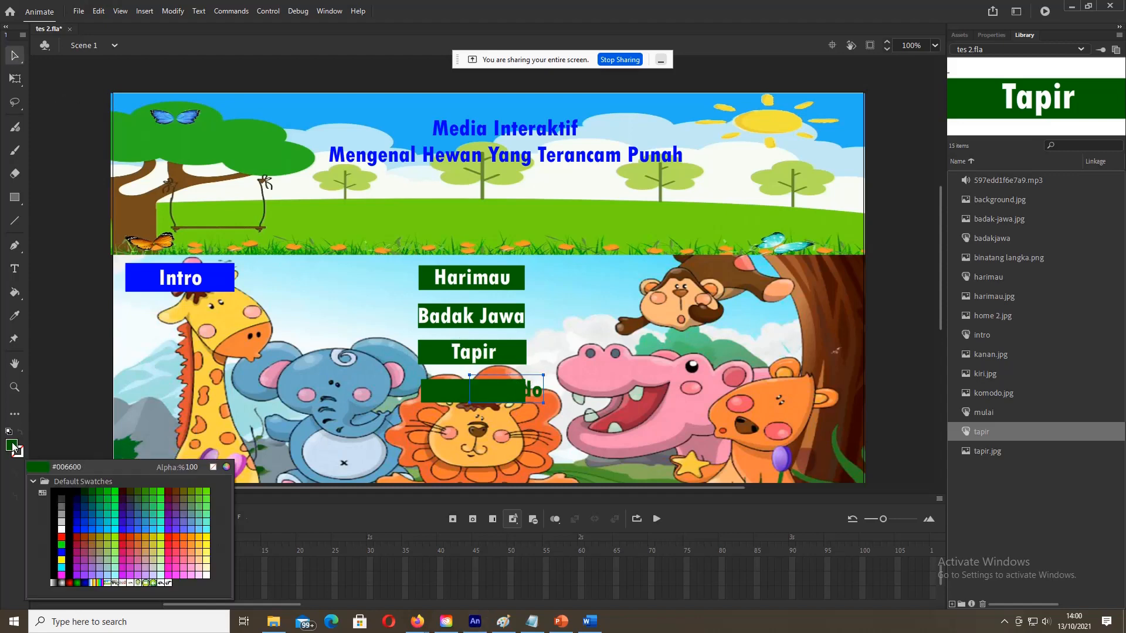
{"action": "left_click", "coordinate": [61, 537]}
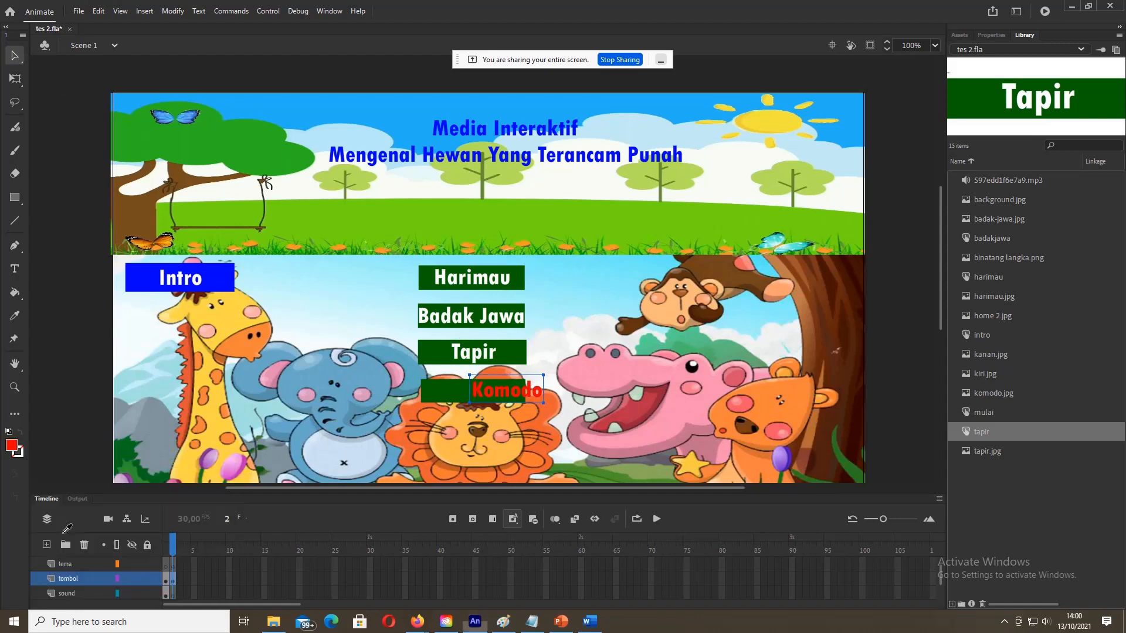
{"action": "left_click_drag", "start_coordinate": [524, 396], "coordinate": [487, 391]}
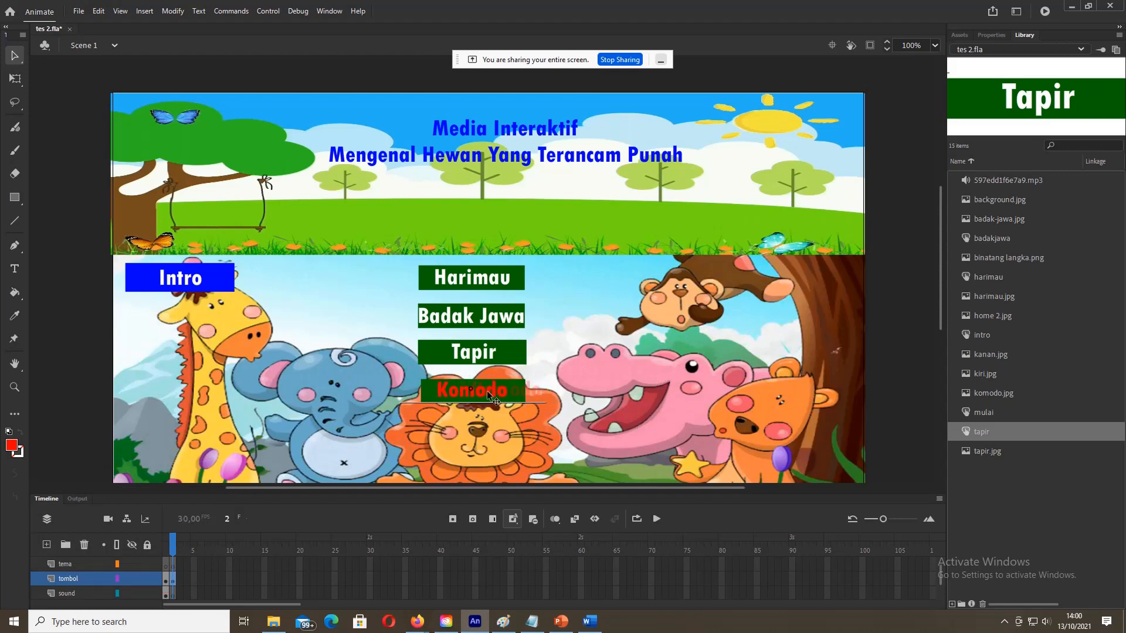
{"action": "left_click", "coordinate": [10, 450]}
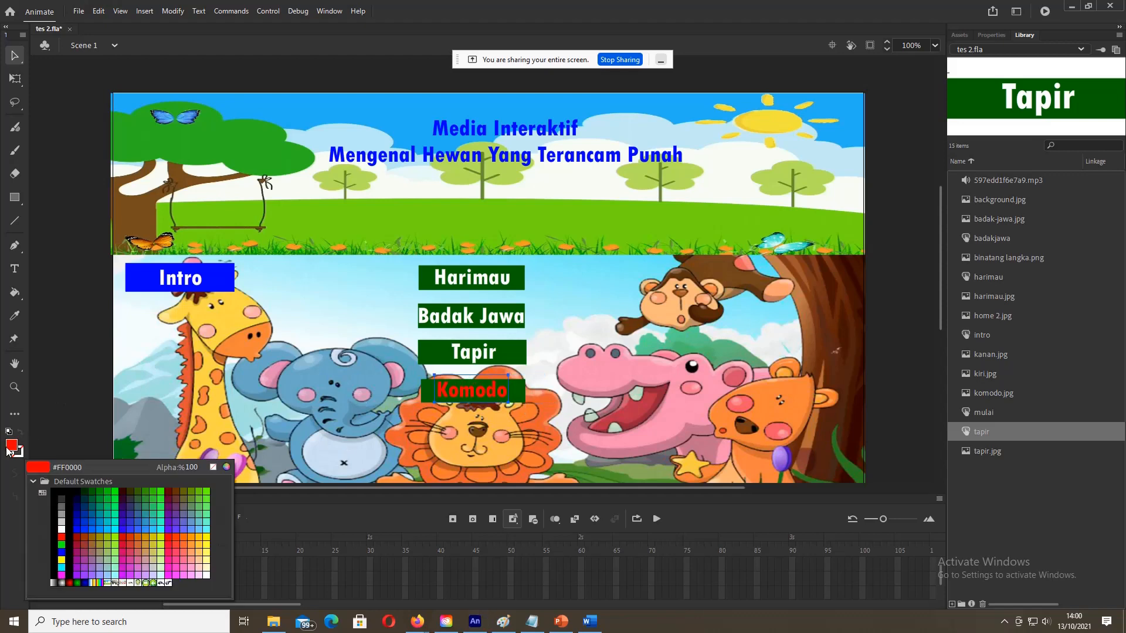
{"action": "left_click", "coordinate": [63, 528]}
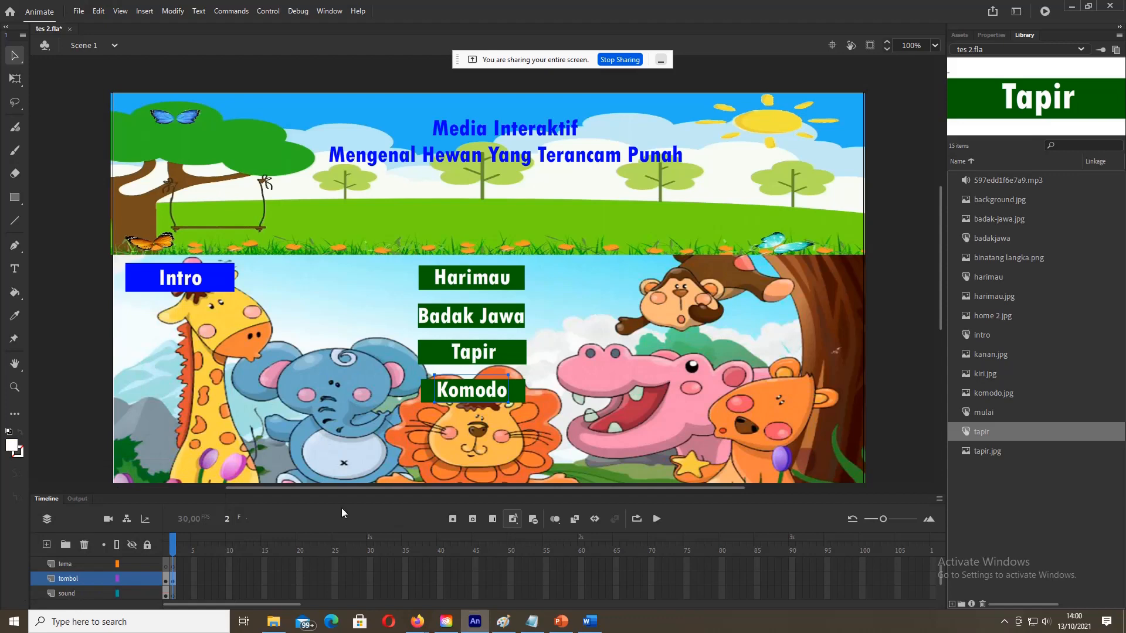
{"action": "left_click", "coordinate": [514, 388]}
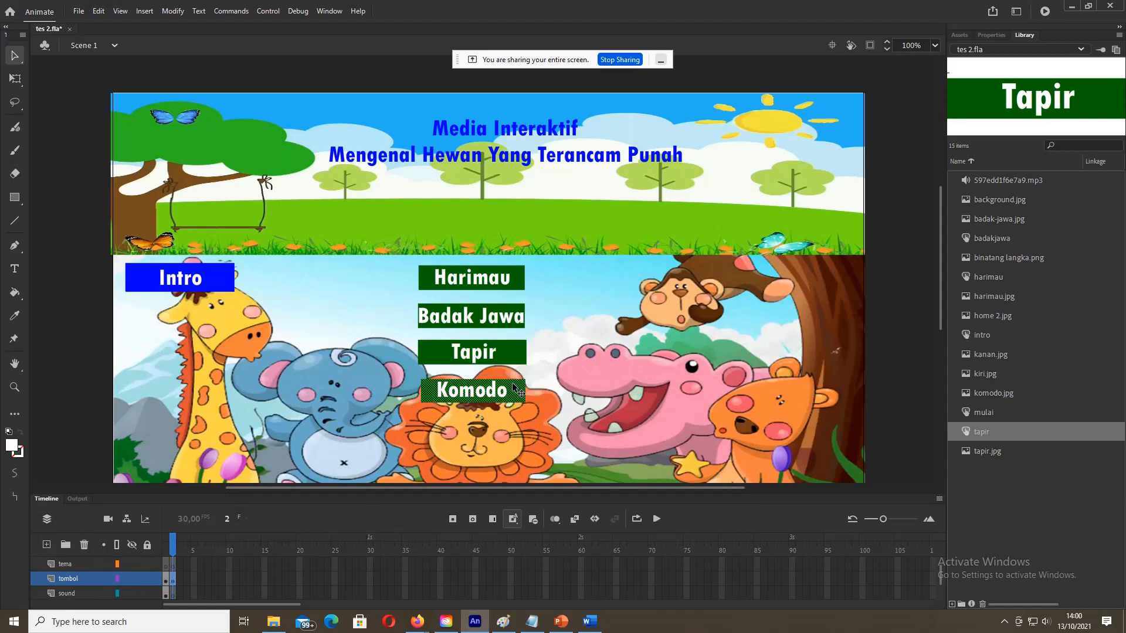
Step: Convert the Komodo button artwork into a button symbol named komodo
{"action": "left_click", "coordinate": [501, 397], "text": "shift"}
{"action": "right_click", "coordinate": [501, 397]}
{"action": "left_click", "coordinate": [533, 341]}
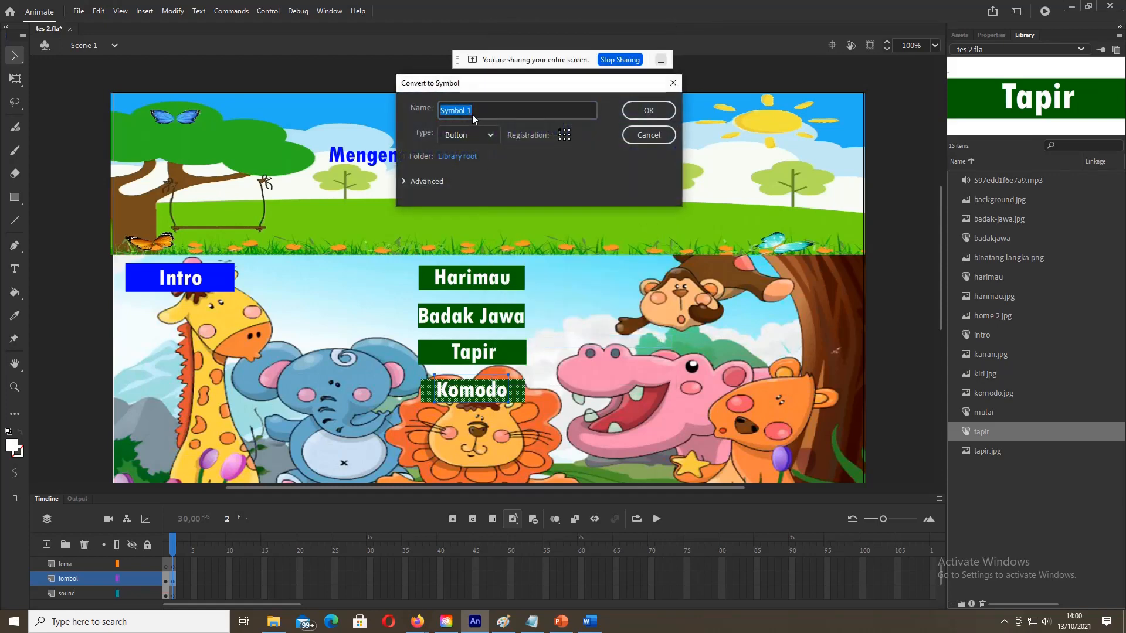
{"action": "type", "text": "komodo"}
{"action": "left_click", "coordinate": [649, 111]}
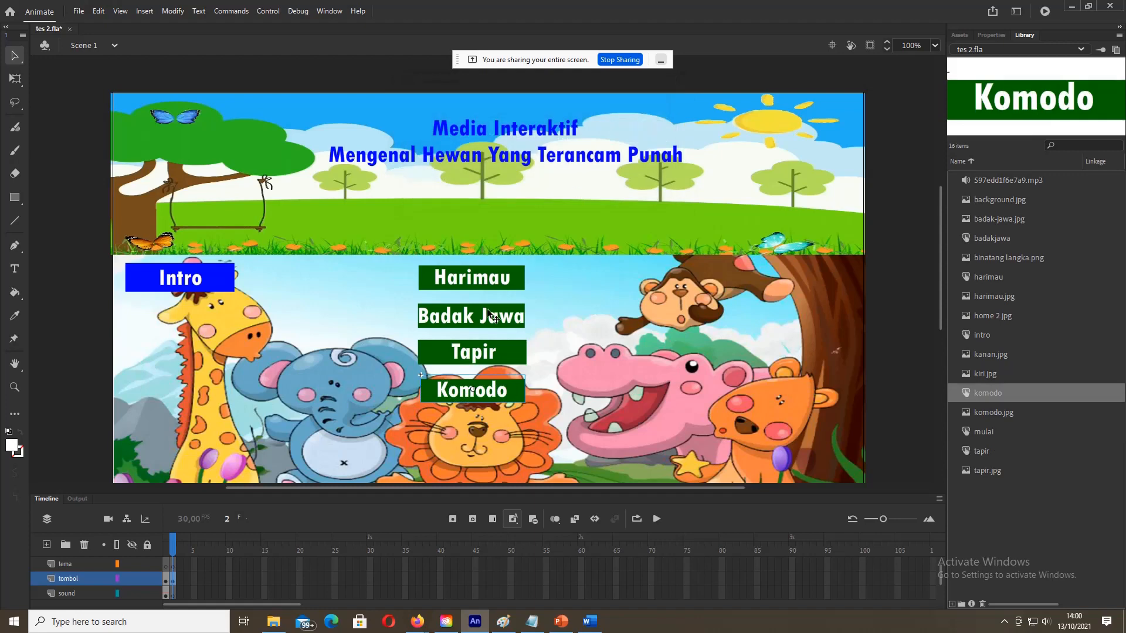
Step: Check the Harimau, Badak Jawa, Tapir and Komodo buttons against the Word storyboard
{"action": "left_click", "coordinate": [508, 322]}
{"action": "left_click", "coordinate": [505, 282]}
{"action": "left_click", "coordinate": [503, 316]}
{"action": "left_click", "coordinate": [497, 357]}
{"action": "left_click", "coordinate": [497, 397]}
{"action": "left_click", "coordinate": [592, 623]}
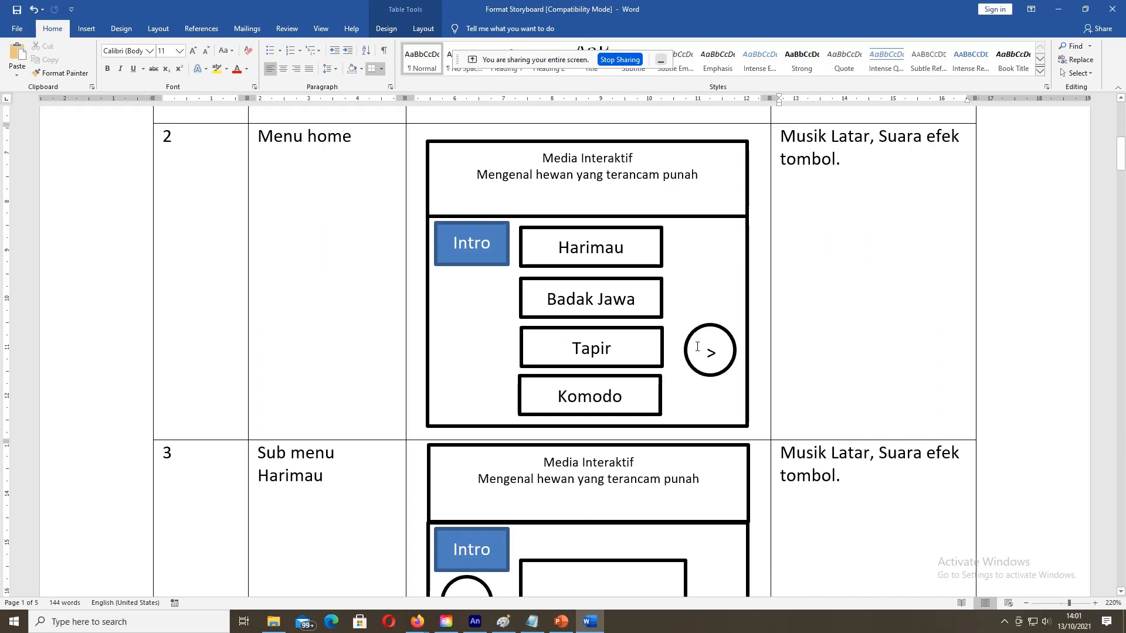
{"action": "left_click", "coordinate": [474, 624]}
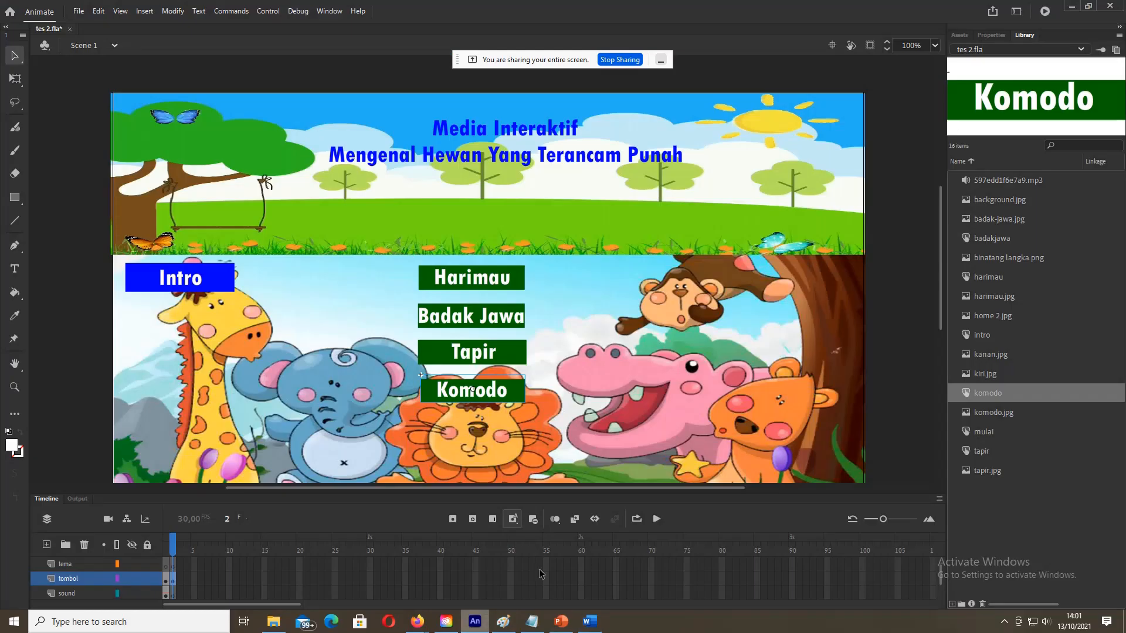
{"action": "left_click", "coordinate": [988, 219]}
{"action": "left_click", "coordinate": [988, 199]}
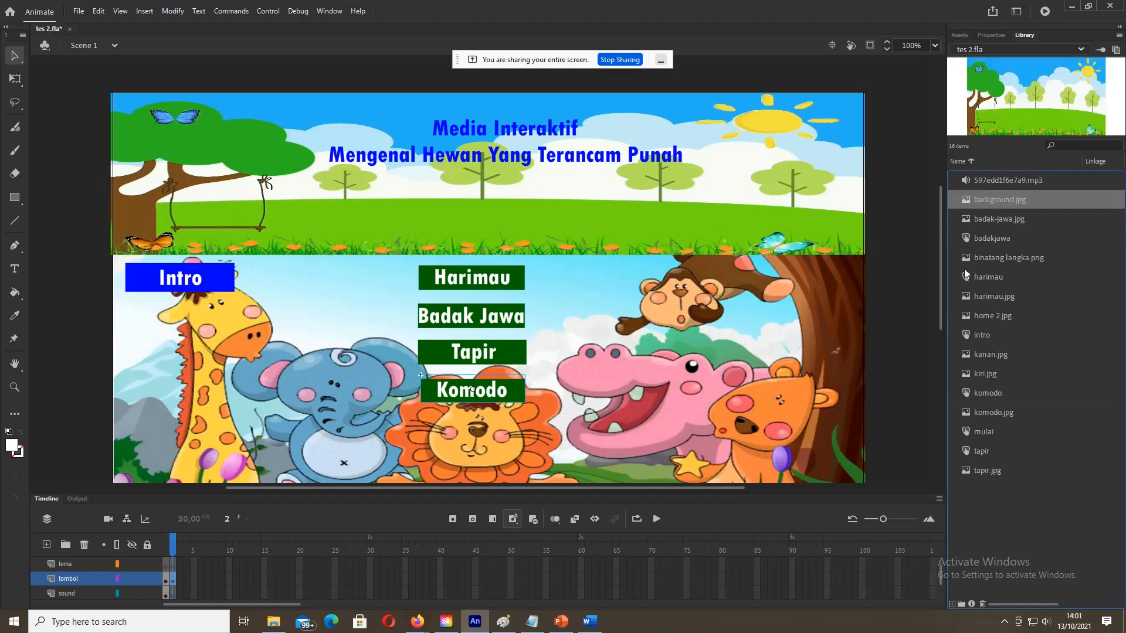
{"action": "left_click", "coordinate": [989, 278]}
{"action": "left_click", "coordinate": [985, 319]}
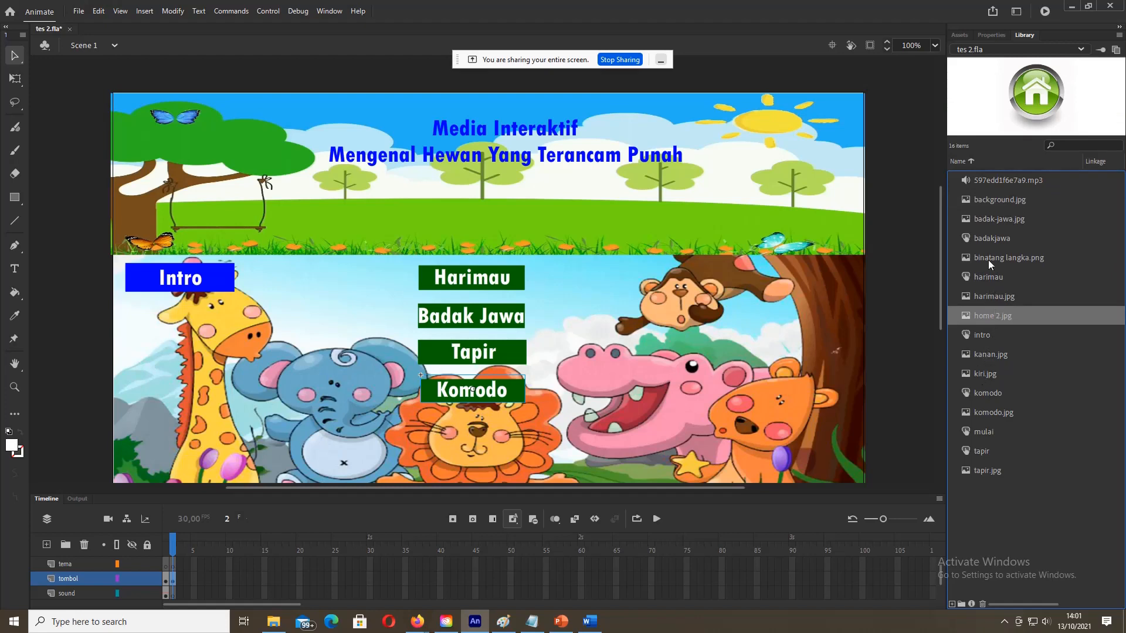
{"action": "left_click", "coordinate": [978, 355]}
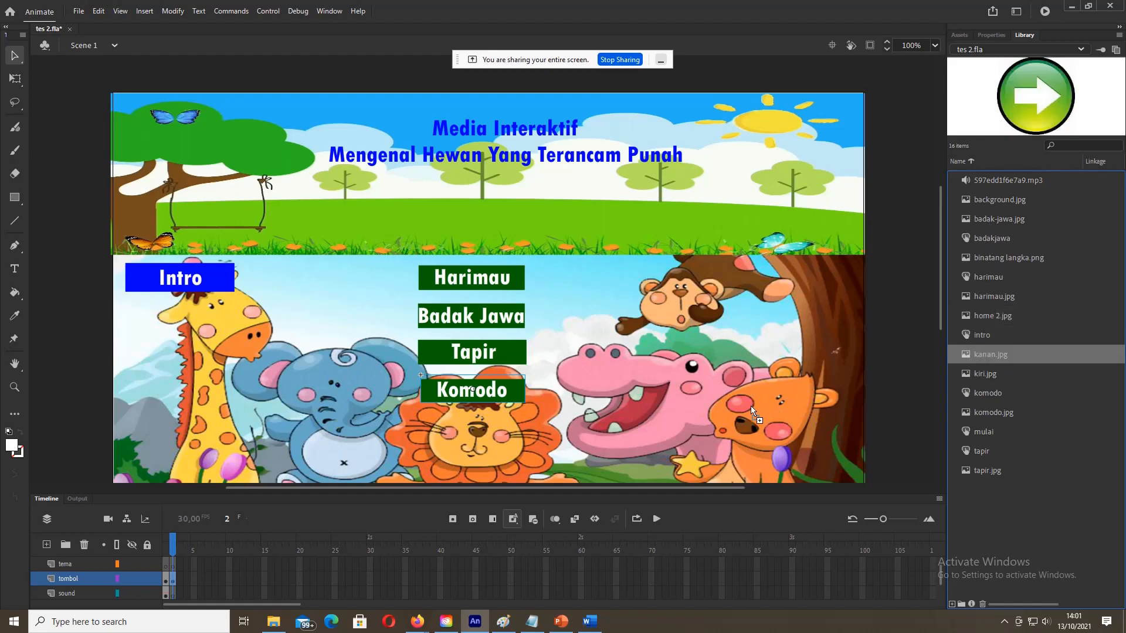
{"action": "left_click_drag", "start_coordinate": [708, 397], "coordinate": [692, 381]}
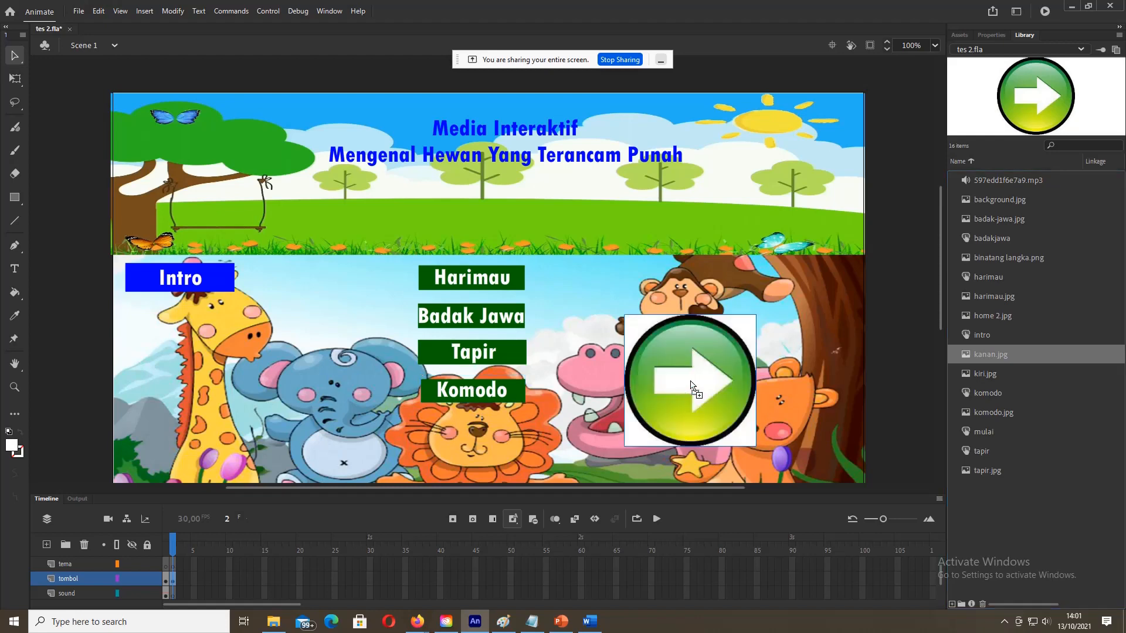
{"action": "left_click", "coordinate": [777, 359]}
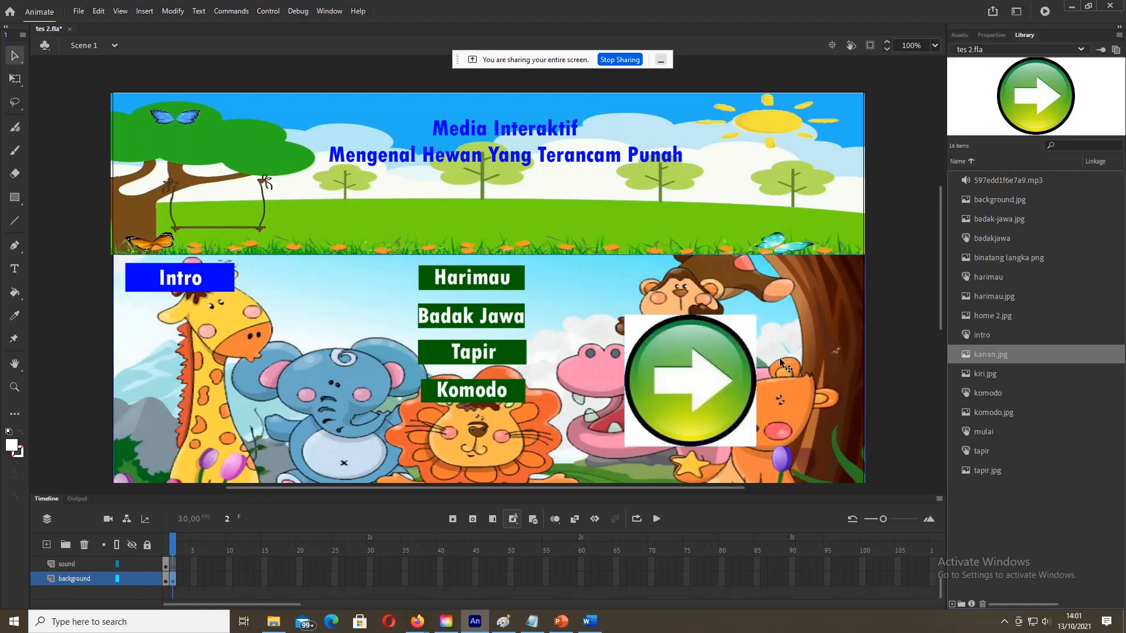
{"action": "left_click", "coordinate": [686, 354]}
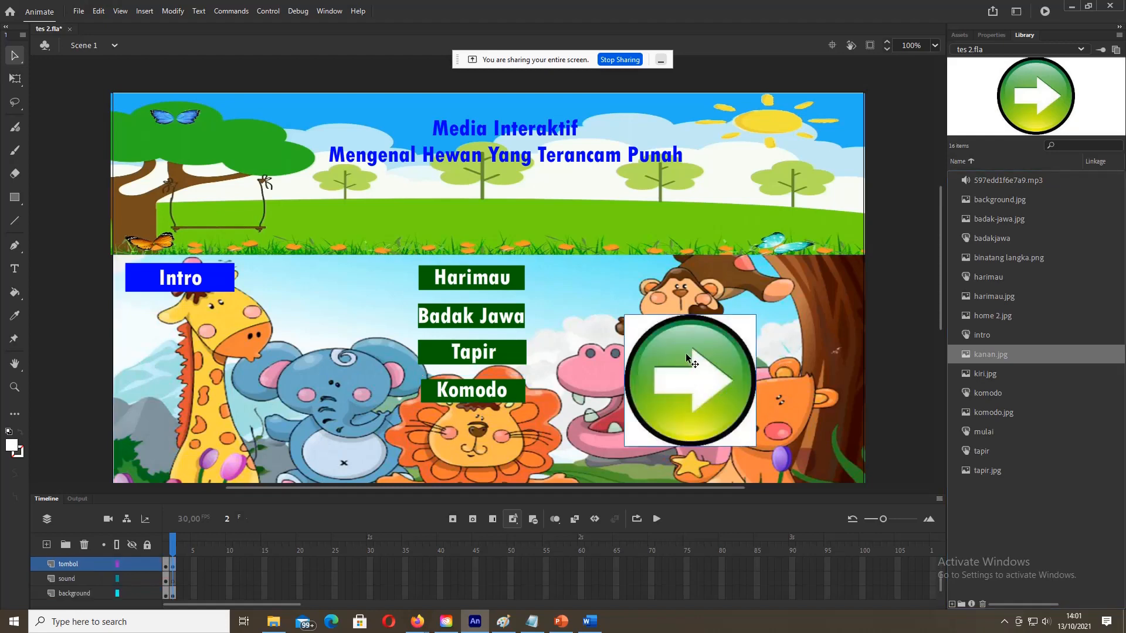
{"action": "left_click_drag", "start_coordinate": [685, 355], "coordinate": [752, 381]}
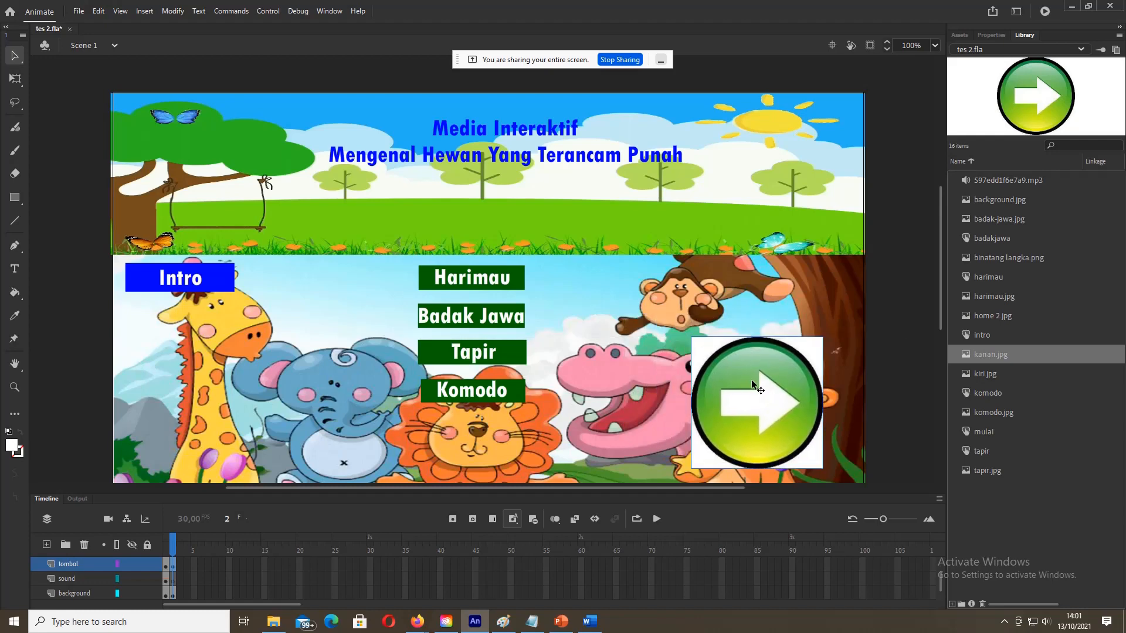
{"action": "key", "text": "Delete"}
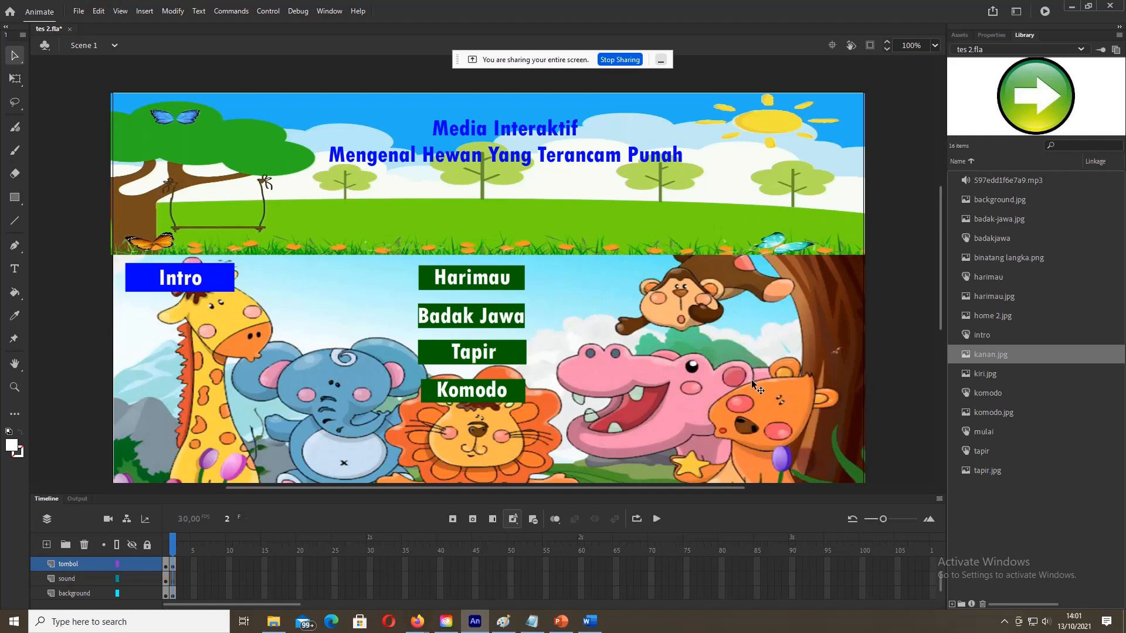
{"action": "left_click", "coordinate": [761, 349]}
Step: Scale the background picture narrower and shift it slightly left
{"action": "right_click", "coordinate": [849, 355]}
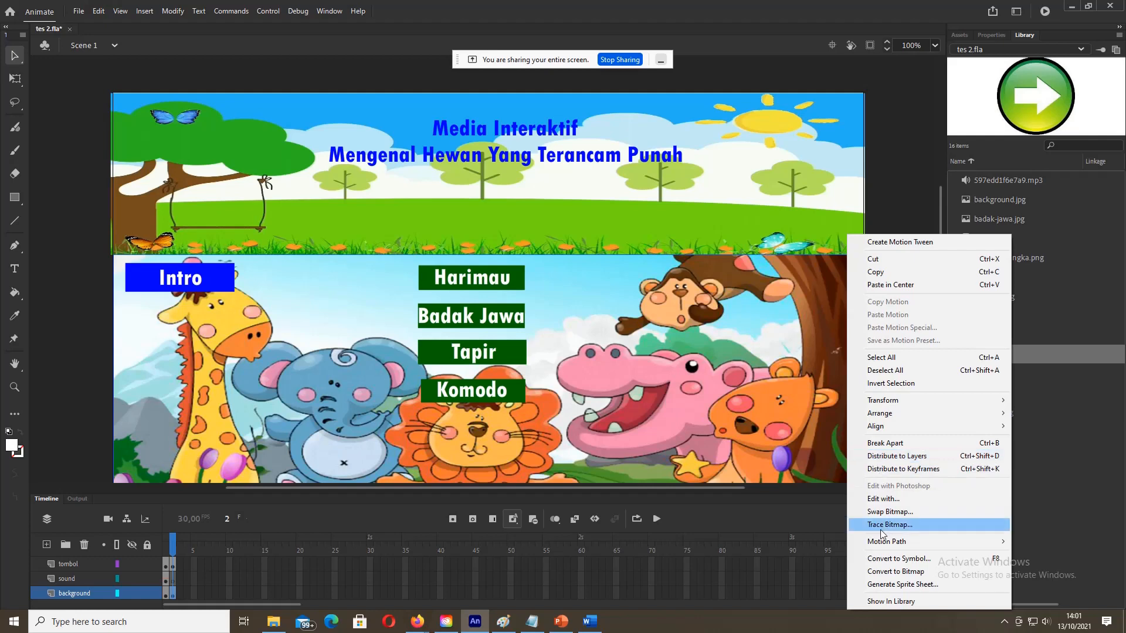
{"action": "mouse_move", "coordinate": [894, 403]}
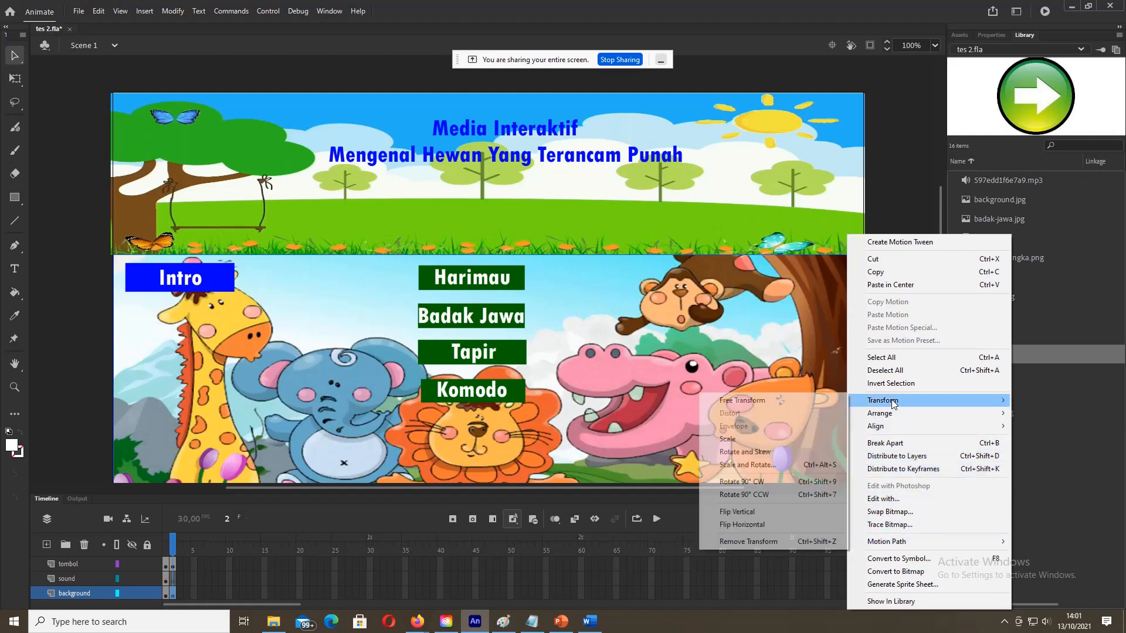
{"action": "left_click", "coordinate": [747, 443]}
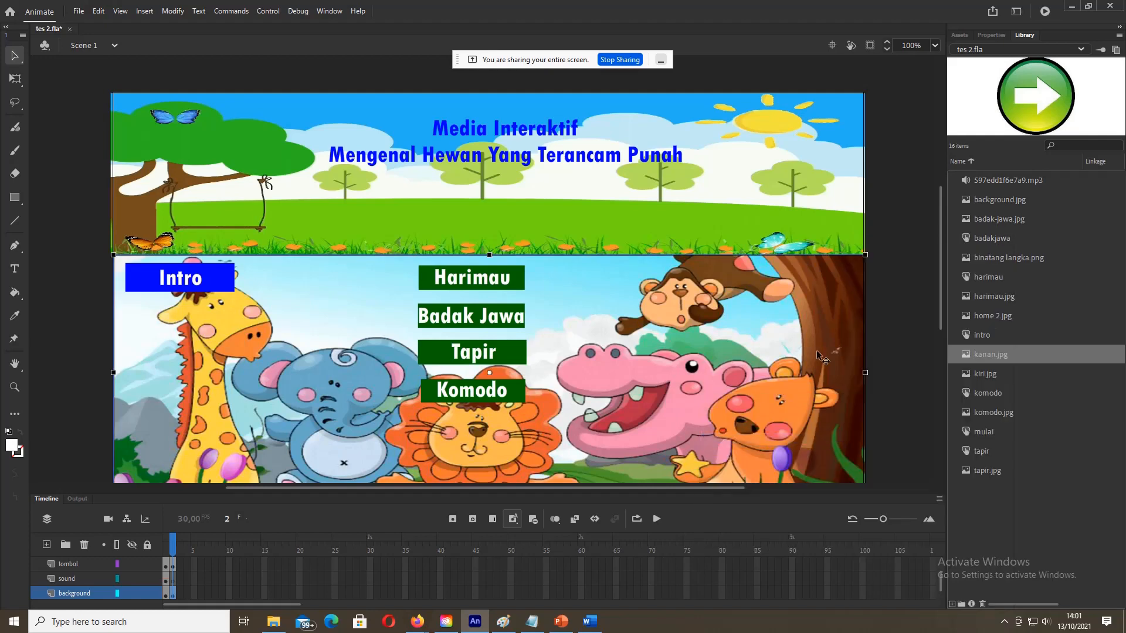
{"action": "left_click_drag", "start_coordinate": [867, 378], "coordinate": [803, 375]}
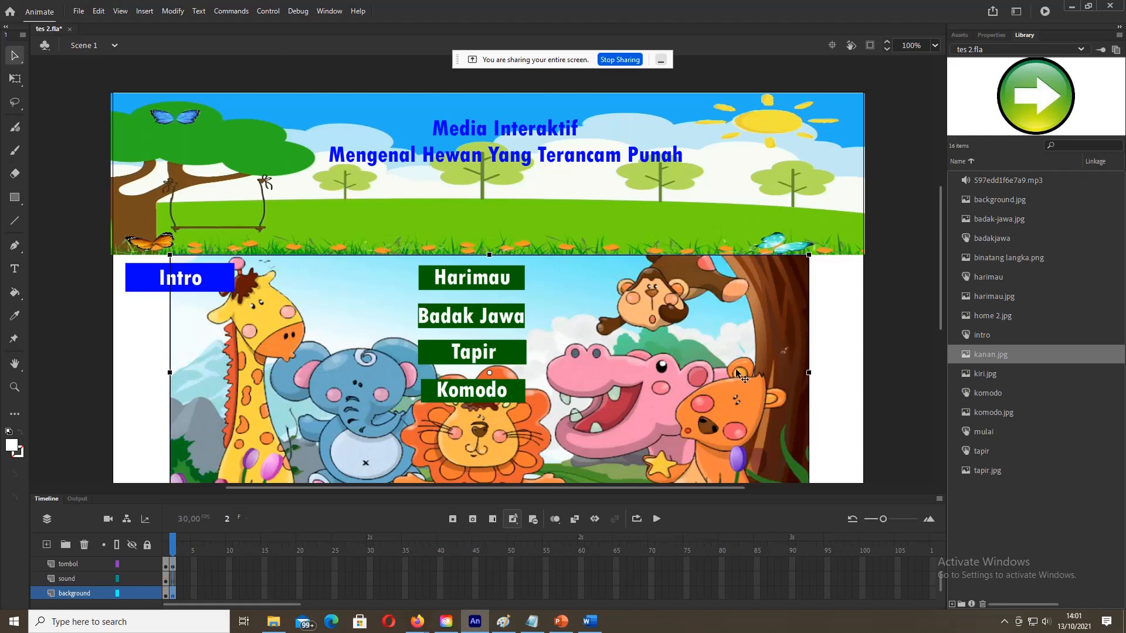
{"action": "left_click_drag", "start_coordinate": [733, 368], "coordinate": [729, 368]}
{"action": "left_click", "coordinate": [891, 378]}
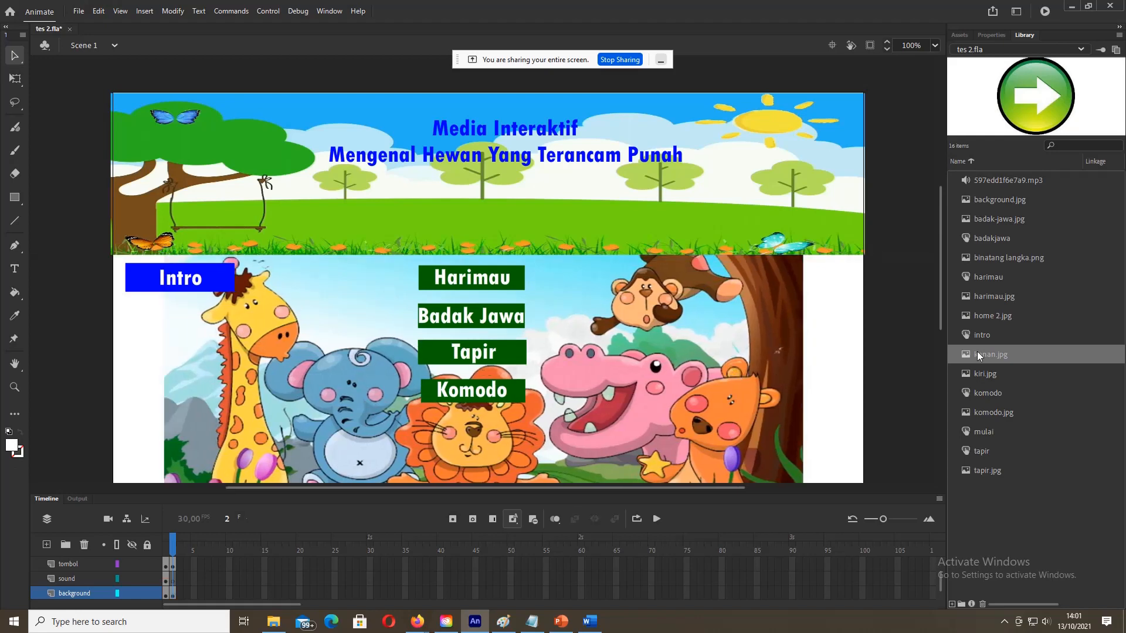
Step: Place the kanan.jpg arrow at the right edge and shrink it to a small button
{"action": "left_click_drag", "start_coordinate": [992, 352], "coordinate": [842, 354]}
{"action": "left_click_drag", "start_coordinate": [772, 280], "coordinate": [814, 321]}
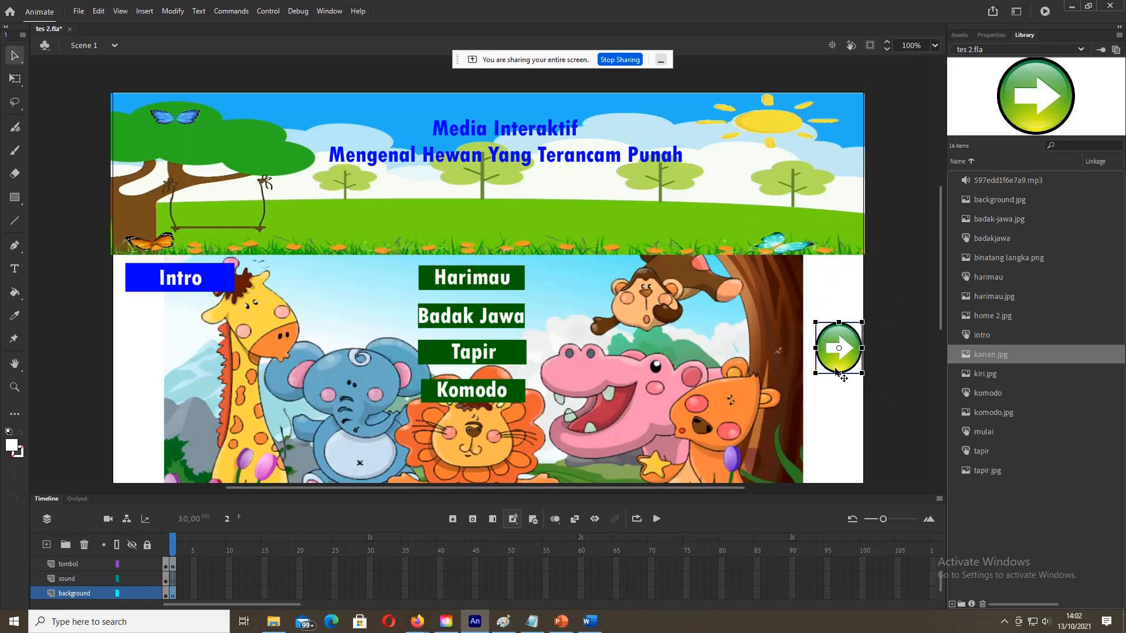
{"action": "left_click_drag", "start_coordinate": [838, 374], "coordinate": [828, 359]}
{"action": "left_click", "coordinate": [853, 429]}
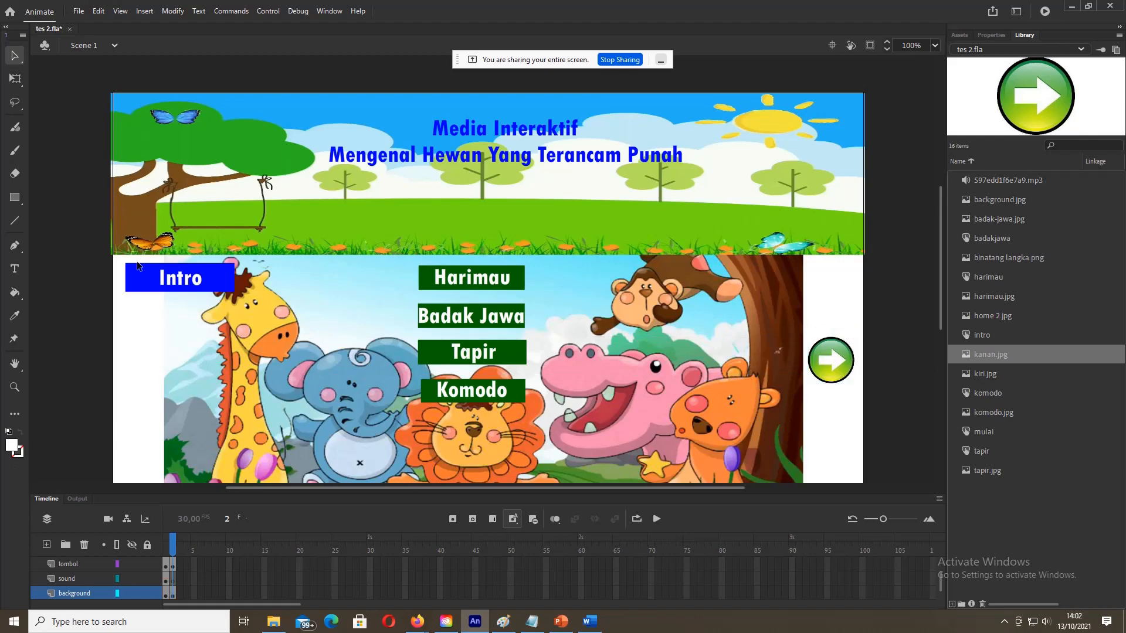
Step: Move the Intro button up onto the grass, matching the Word storyboard layout
{"action": "left_click", "coordinate": [151, 278]}
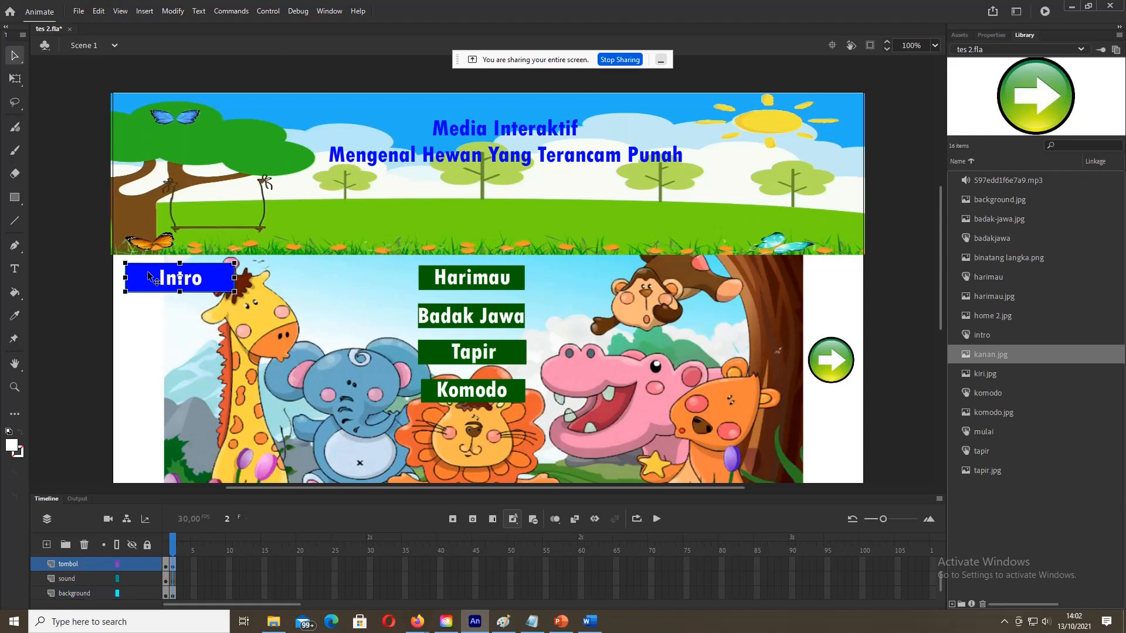
{"action": "left_click_drag", "start_coordinate": [153, 279], "coordinate": [163, 239]}
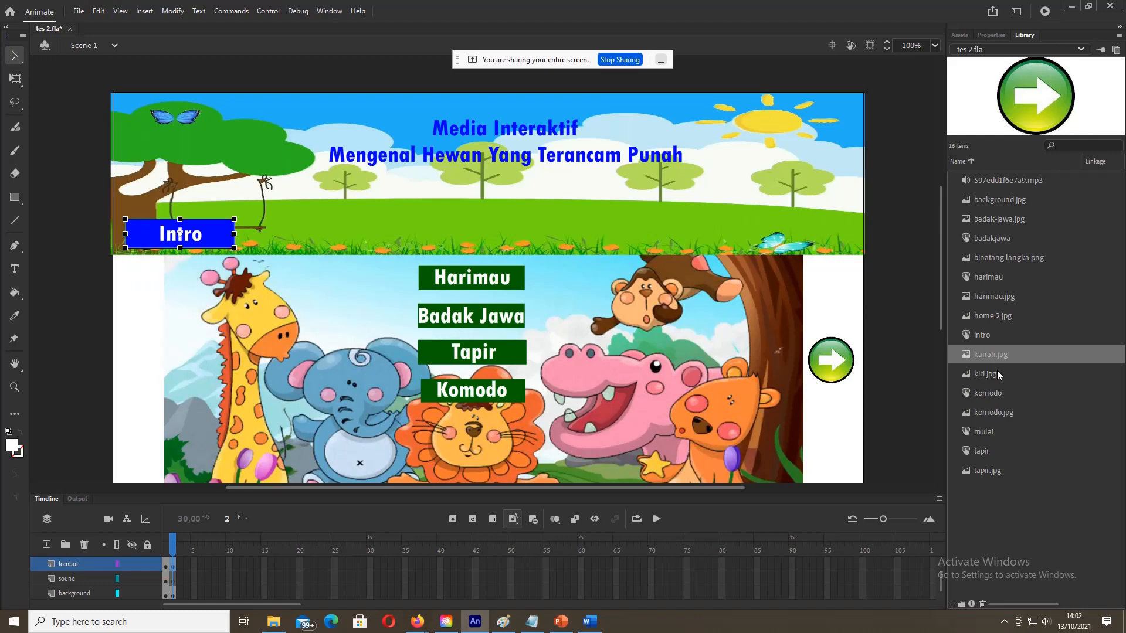
{"action": "left_click", "coordinate": [590, 622]}
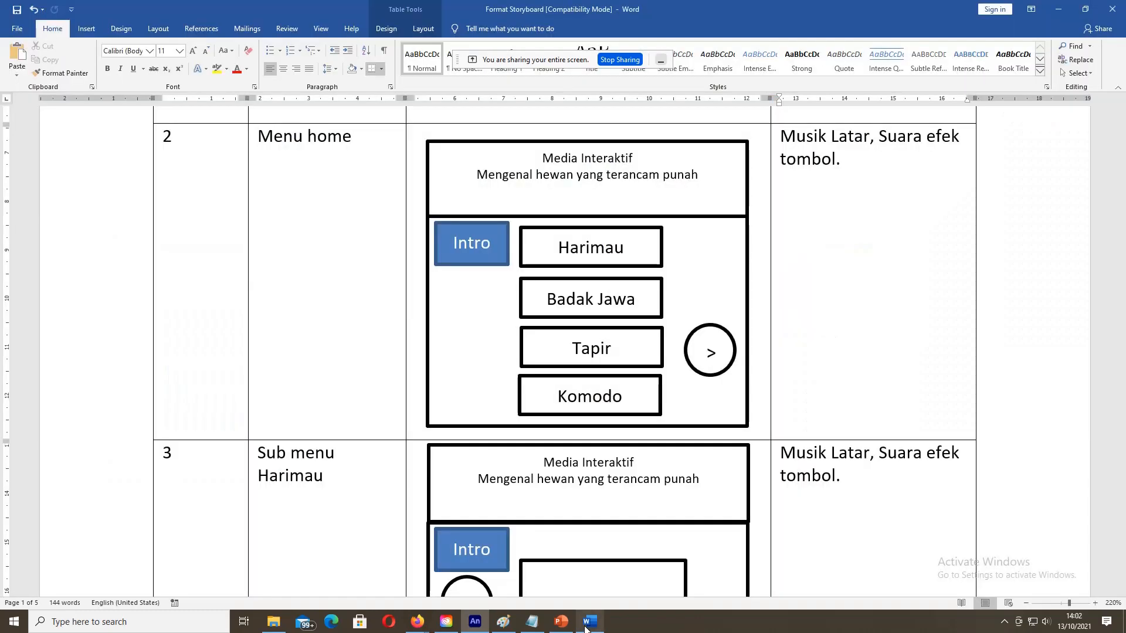
{"action": "left_click", "coordinate": [1059, 9]}
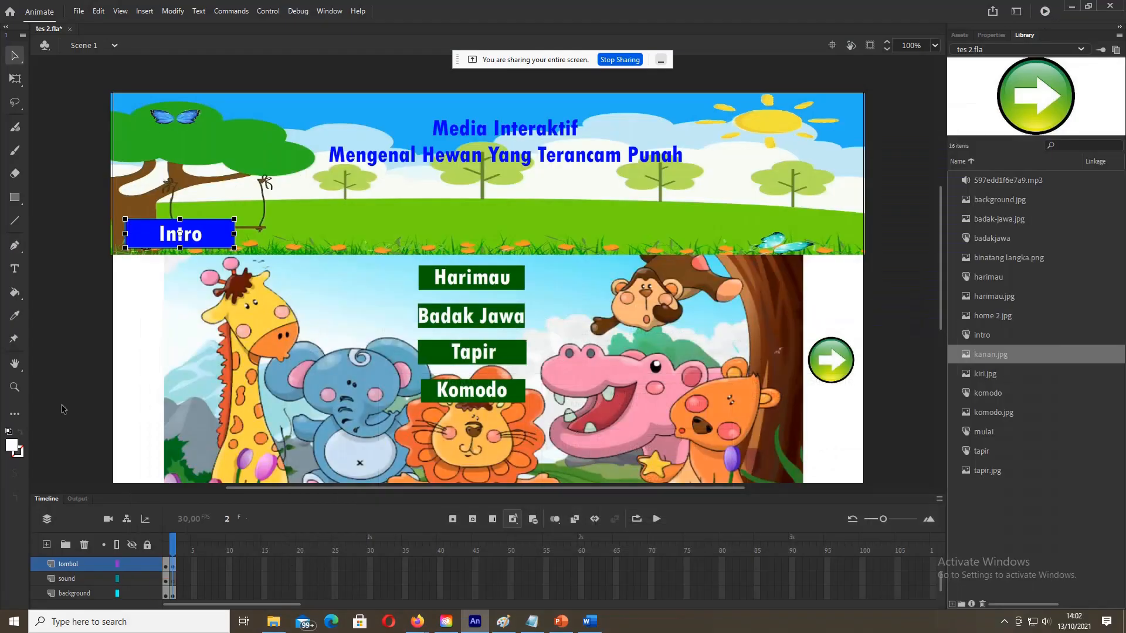
{"action": "left_click", "coordinate": [81, 390]}
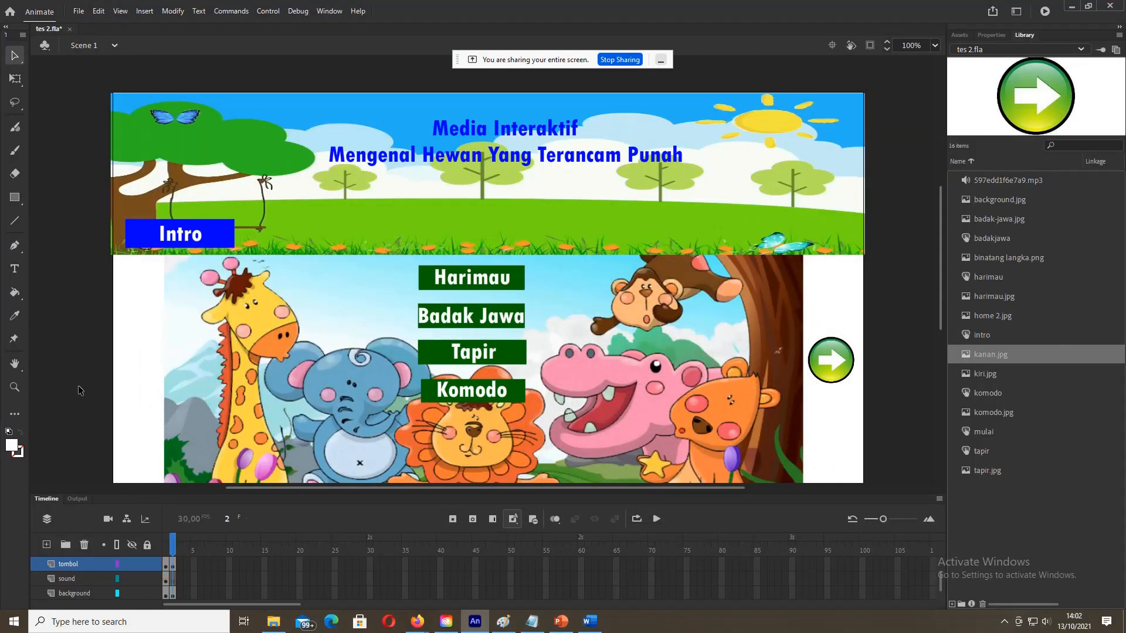
{"action": "left_click", "coordinate": [201, 231]}
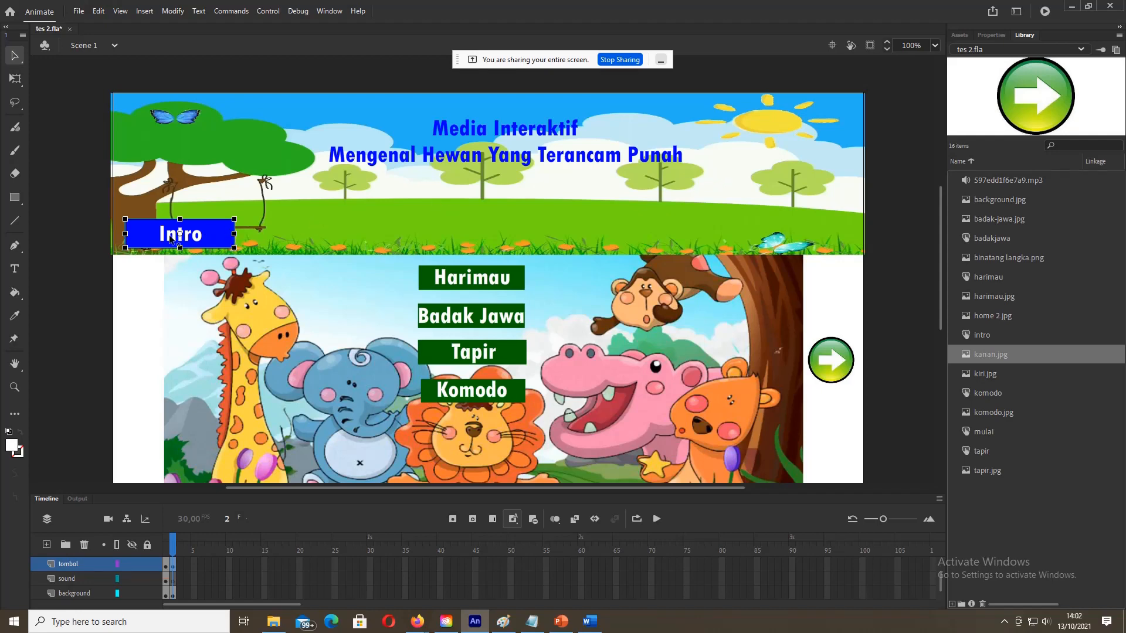
Step: Give the Intro and Badak Jawa button instances the names intro and badakjawa
{"action": "left_click", "coordinate": [992, 34]}
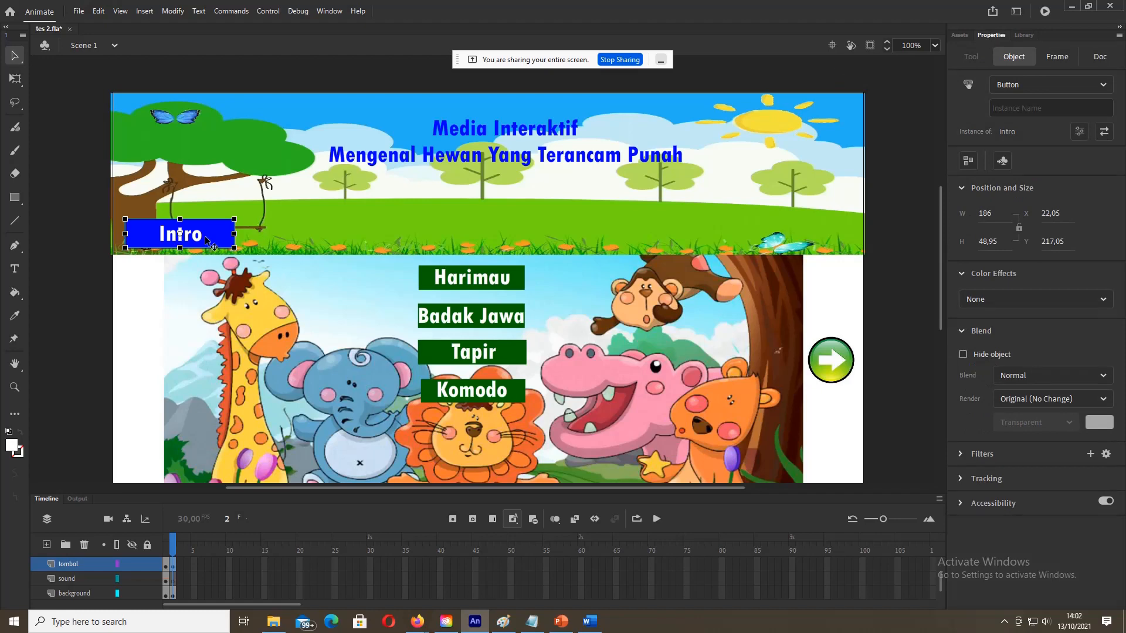
{"action": "left_click", "coordinate": [1048, 109]}
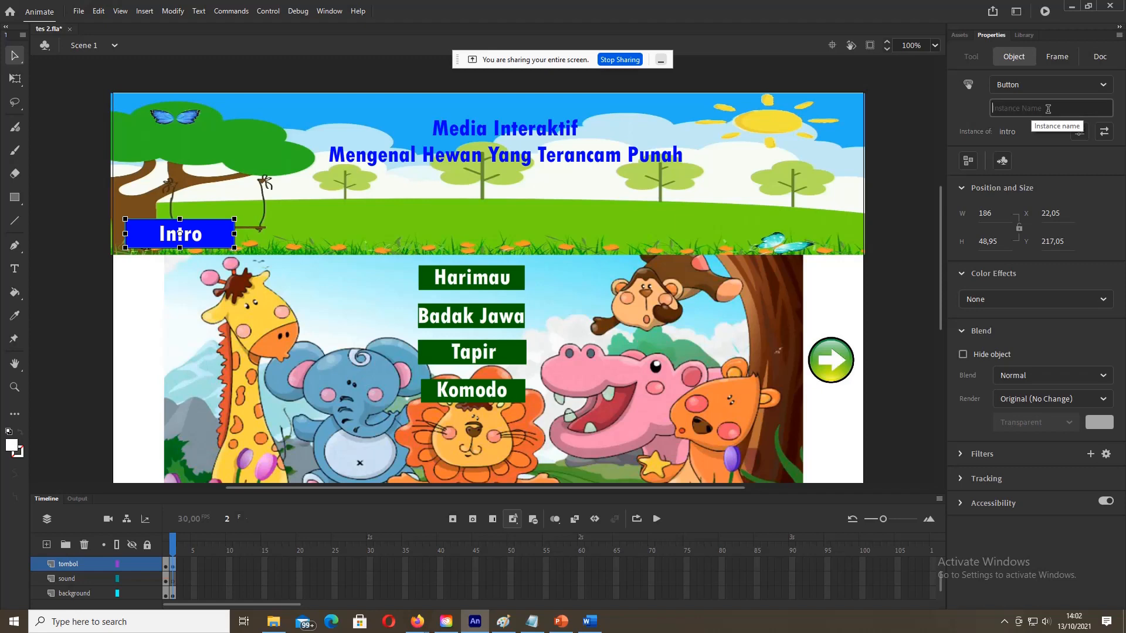
{"action": "type", "text": "intro"}
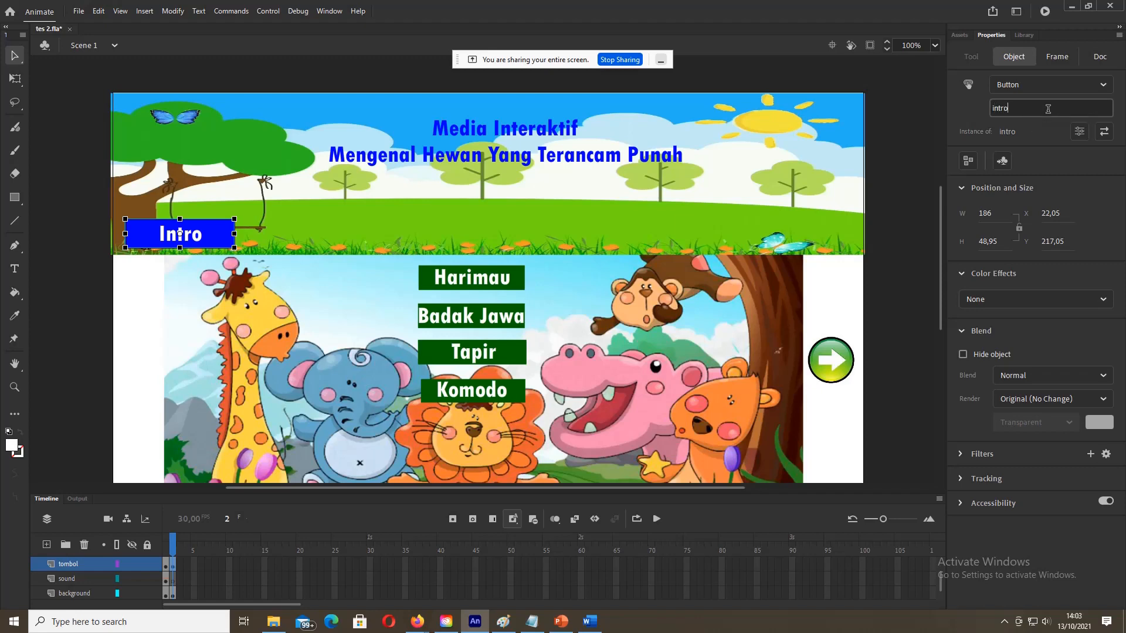
{"action": "left_click", "coordinate": [482, 286]}
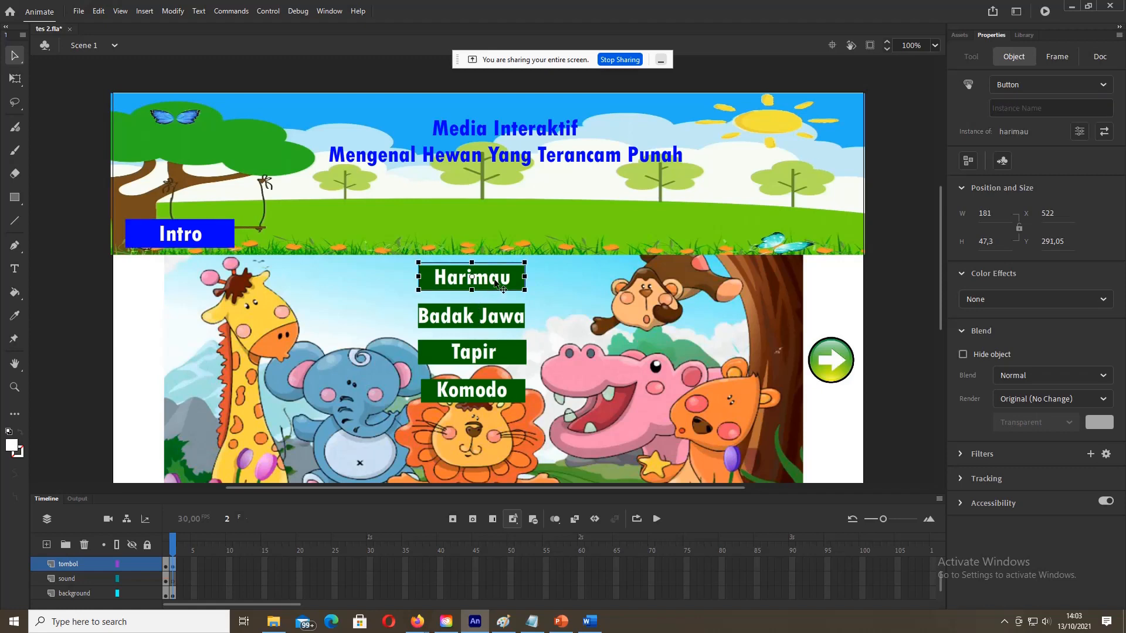
{"action": "left_click", "coordinate": [1066, 108]}
{"action": "left_click", "coordinate": [480, 320]}
{"action": "left_click", "coordinate": [1046, 108]}
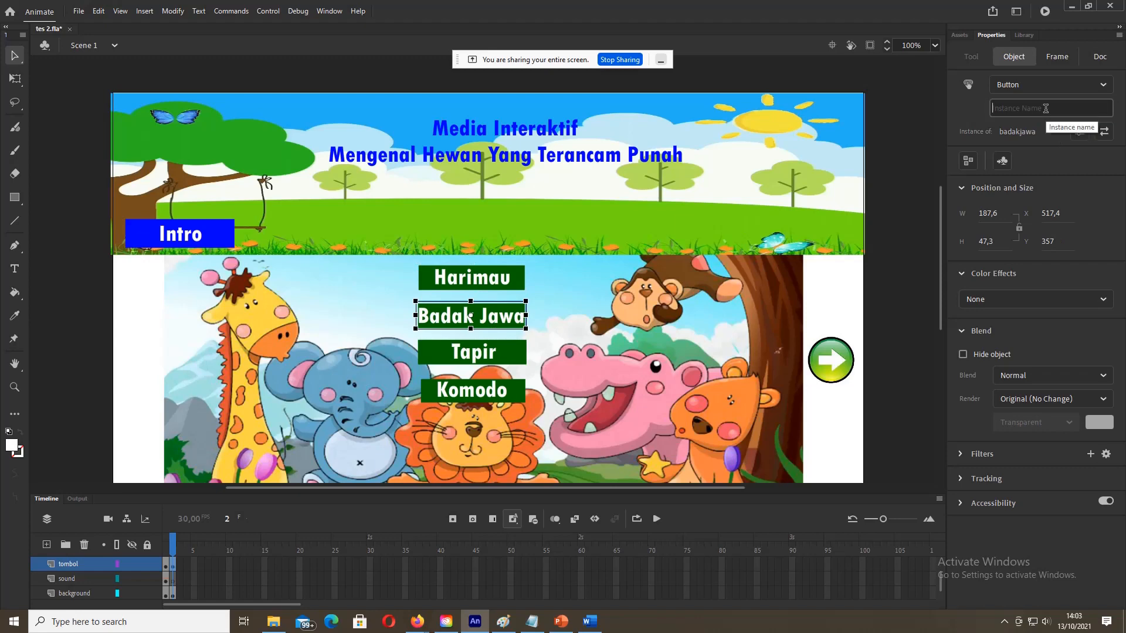
{"action": "type", "text": "badakjawa"}
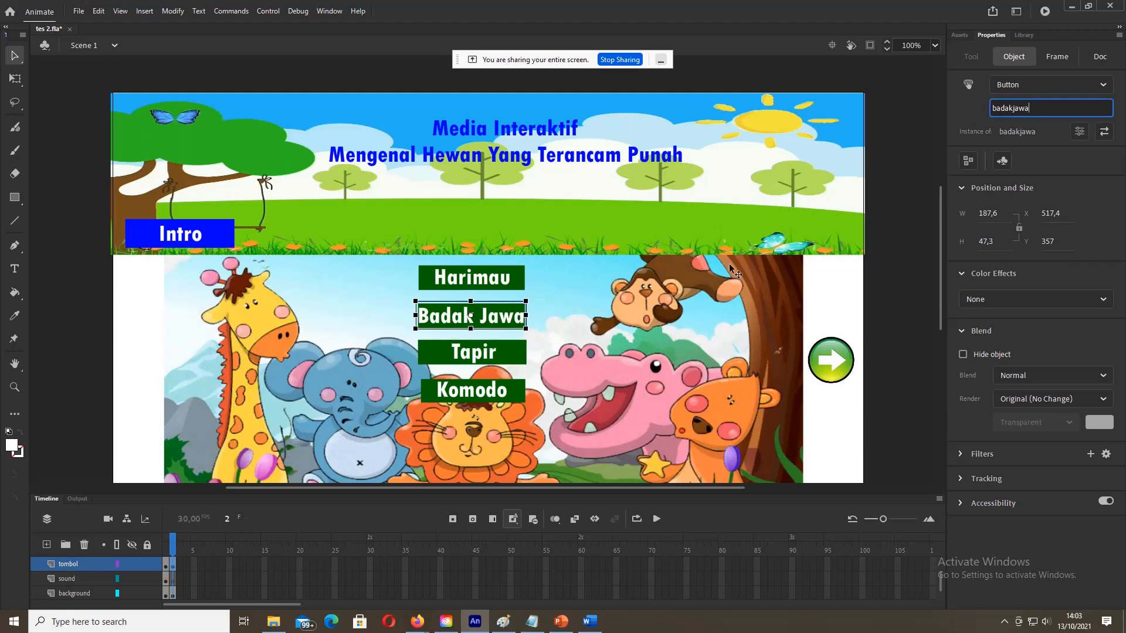
Step: Name the Tapir and Komodo button instances tapir and komodo
{"action": "left_click", "coordinate": [499, 352]}
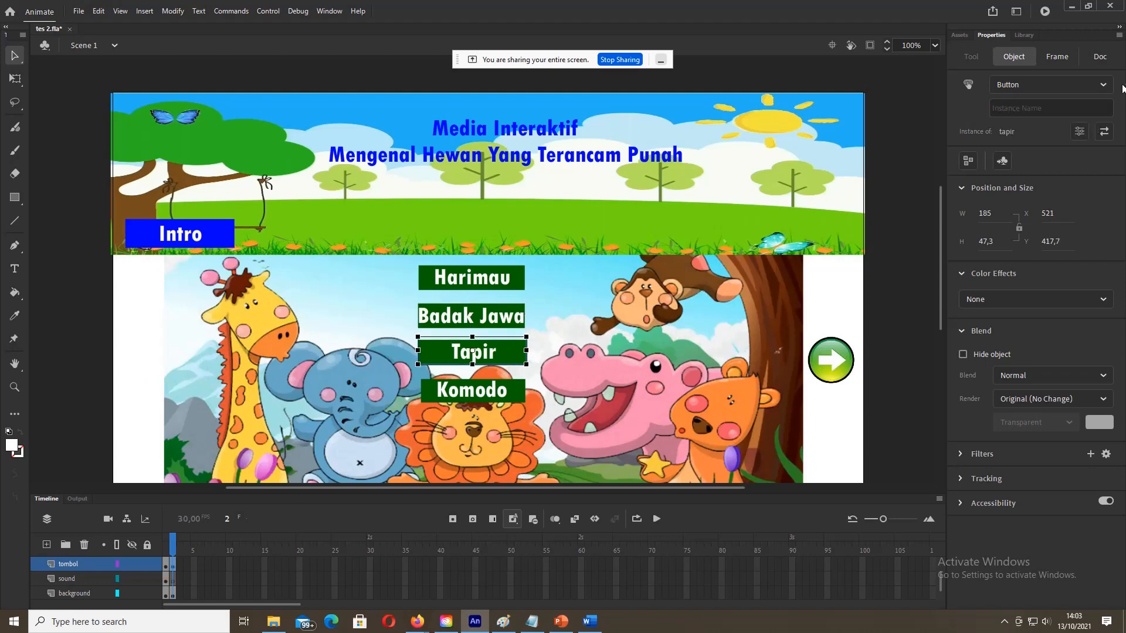
{"action": "left_click", "coordinate": [1040, 109]}
{"action": "type", "text": "tapir"}
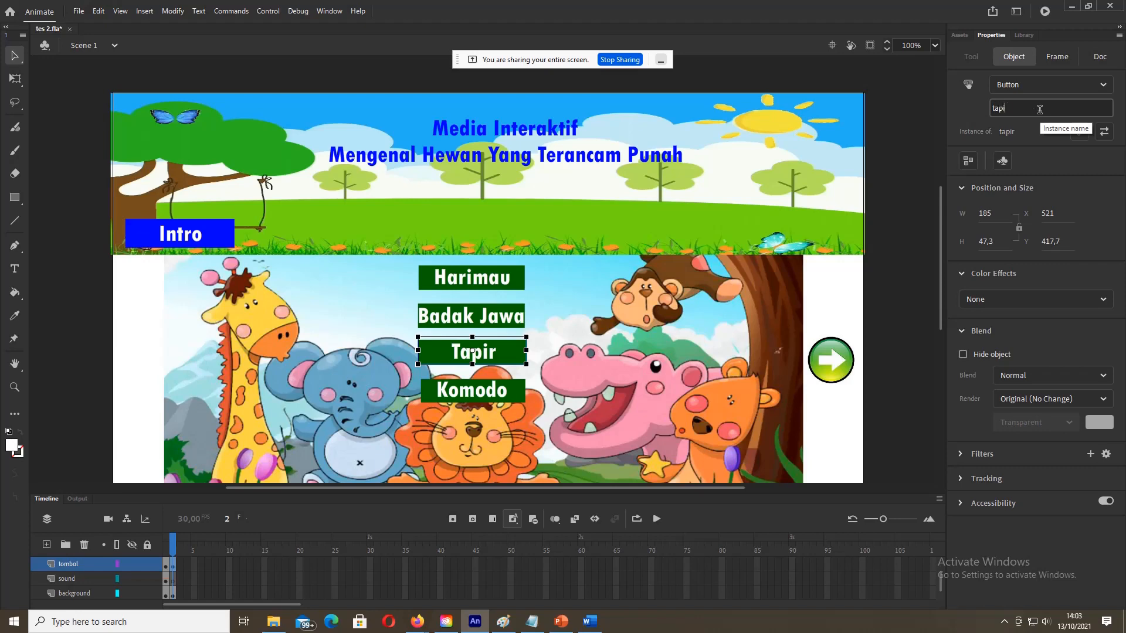
{"action": "left_click", "coordinate": [505, 396]}
{"action": "left_click", "coordinate": [1016, 105]}
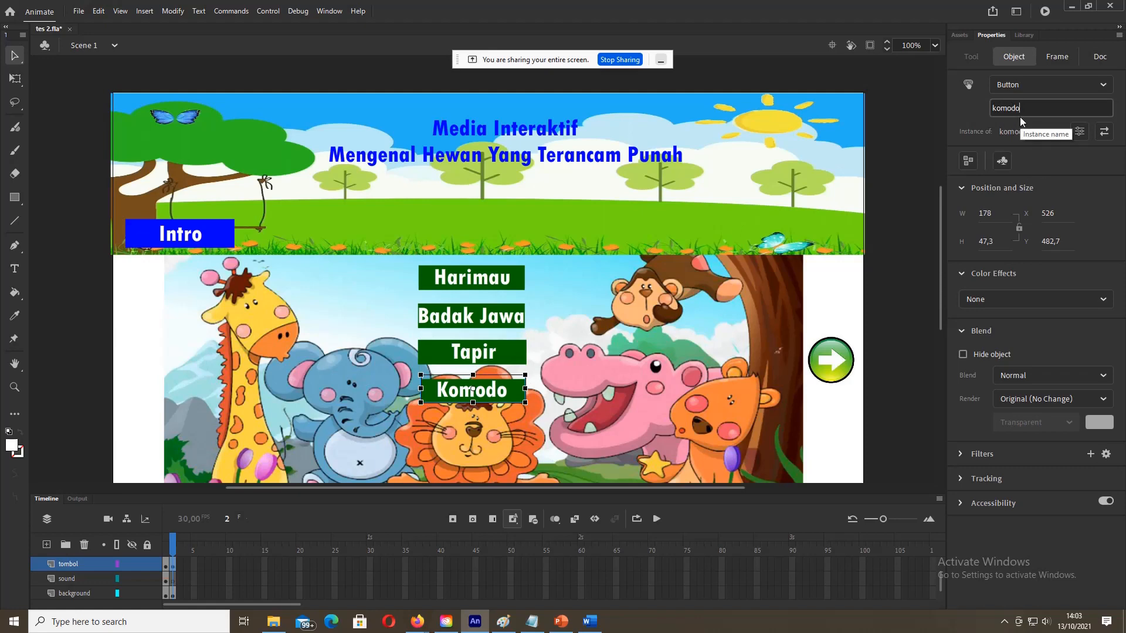
{"action": "left_click", "coordinate": [820, 354]}
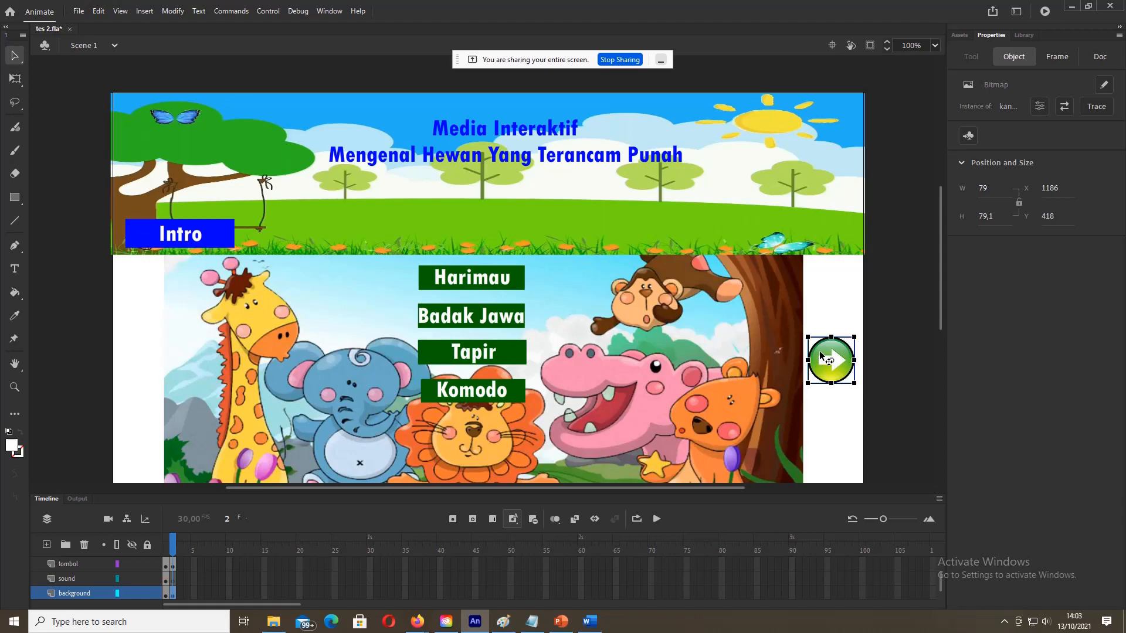
Step: Convert the green arrow image into a button symbol named kanan
{"action": "left_click", "coordinate": [828, 410]}
{"action": "left_click", "coordinate": [842, 369]}
{"action": "right_click", "coordinate": [841, 368]}
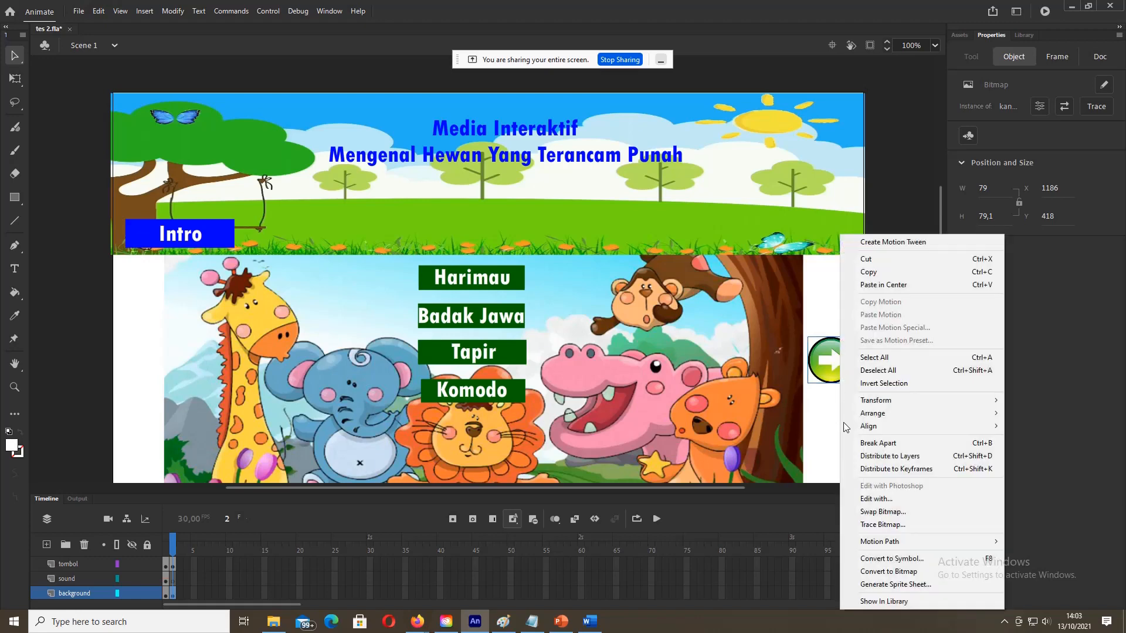
{"action": "left_click", "coordinate": [877, 559]}
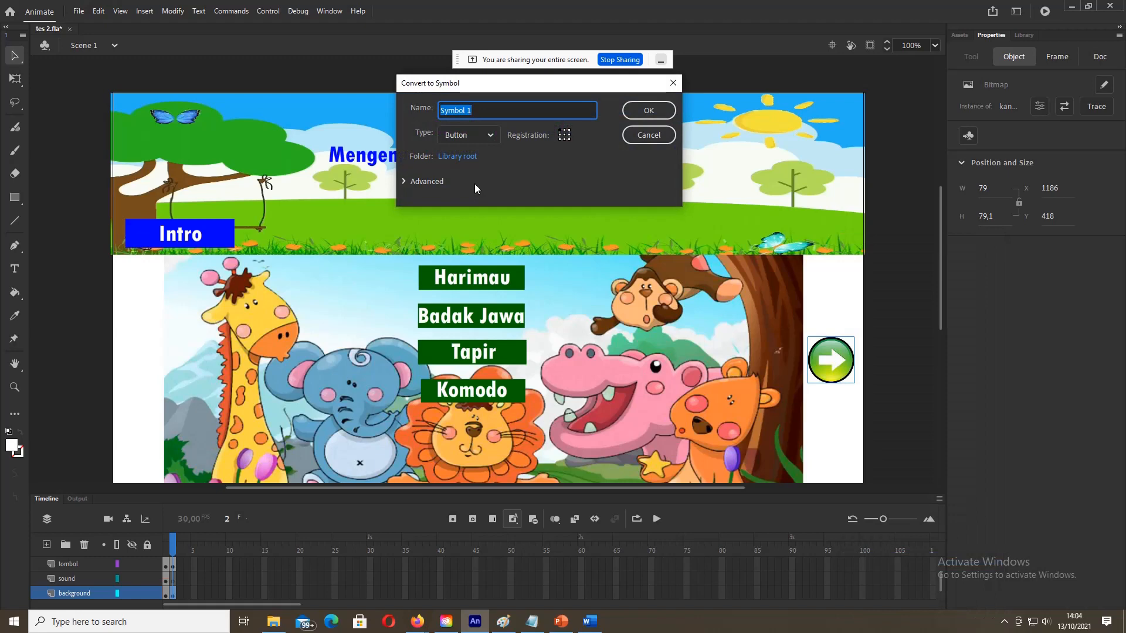
{"action": "type", "text": "kan"}
{"action": "type", "text": "A"}
{"action": "type", "text": "="}
{"action": "key", "text": "BackSpace"}
{"action": "key", "text": "BackSpace"}
{"action": "type", "text": "ana"}
{"action": "key", "text": "BackSpace"}
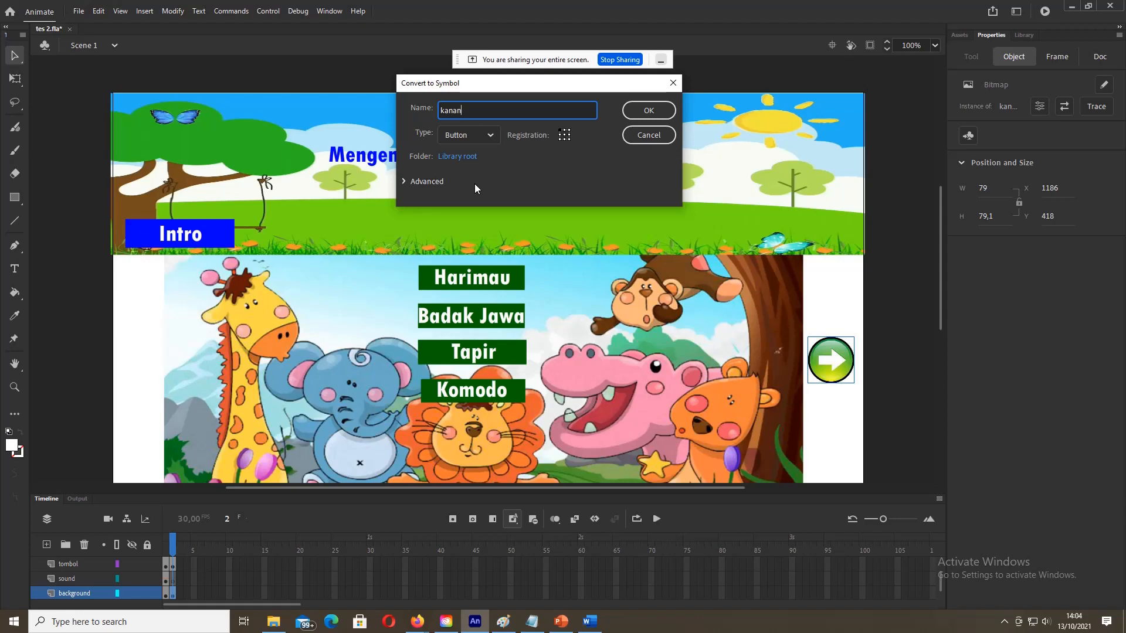
{"action": "left_click", "coordinate": [635, 112]}
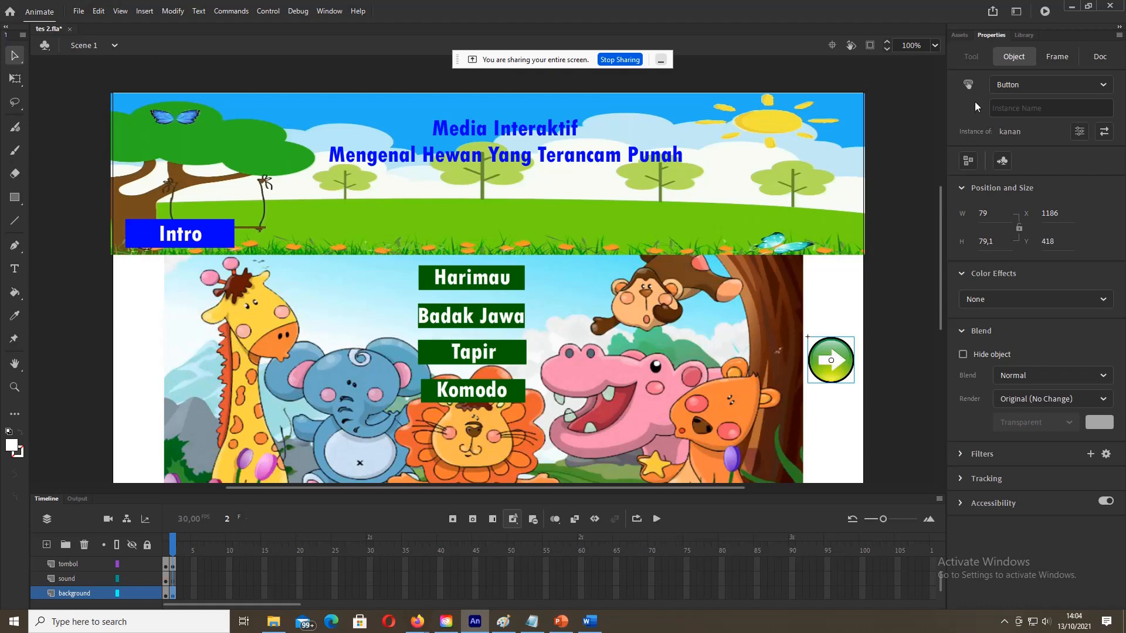
Step: Set the arrow button's instance name to kanan
{"action": "left_click", "coordinate": [1011, 111]}
{"action": "type", "text": "kanan"}
{"action": "left_click", "coordinate": [104, 388]}
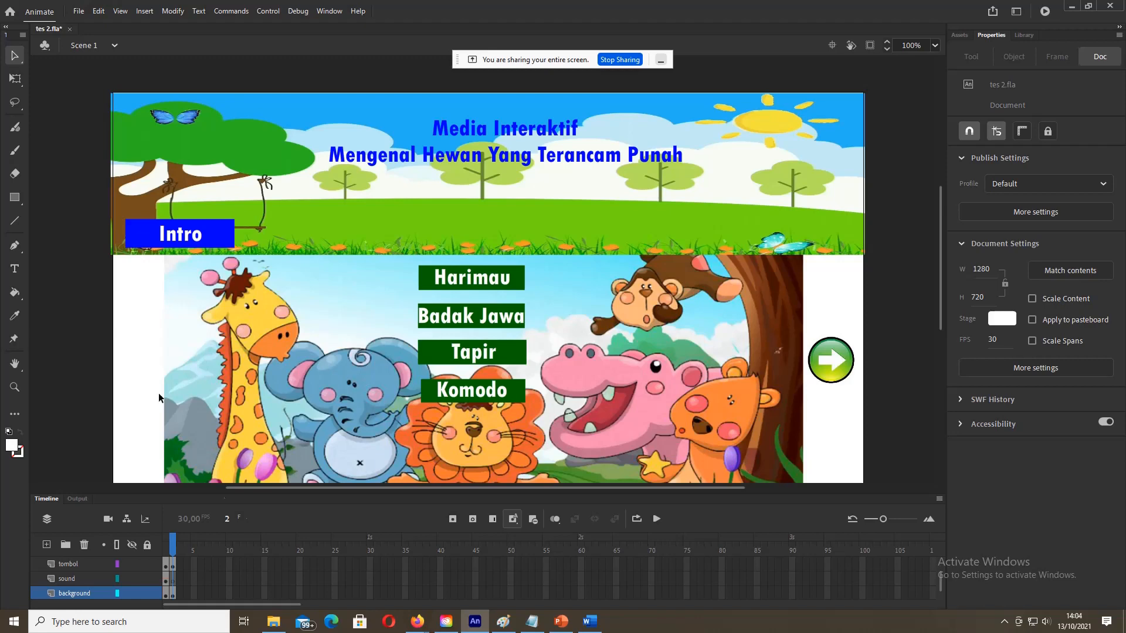
{"action": "left_click", "coordinate": [589, 622]}
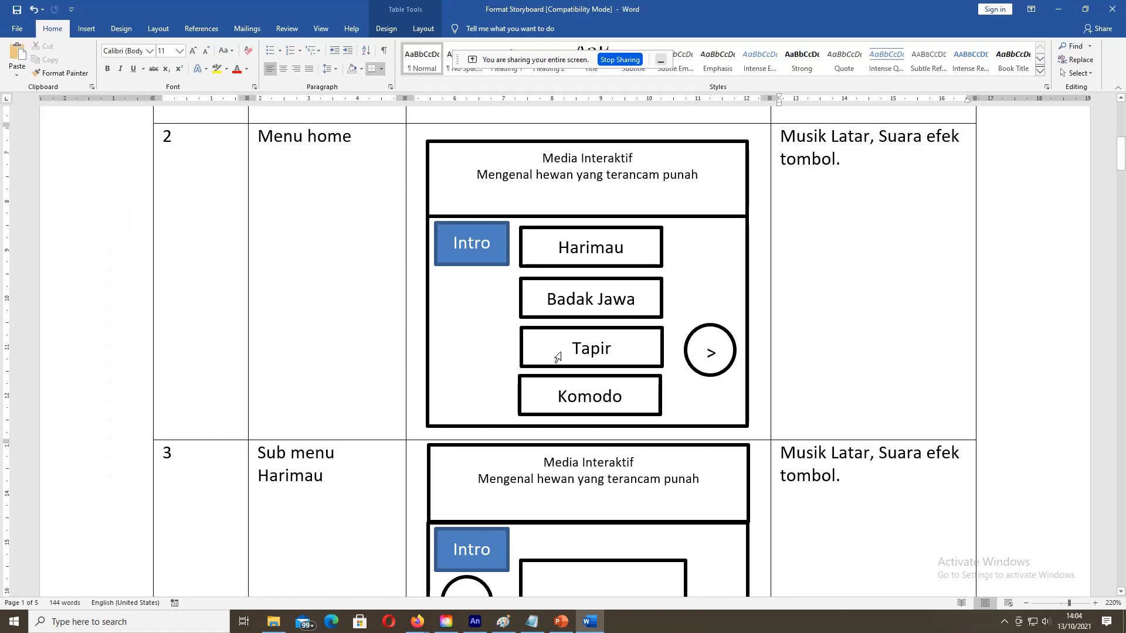
{"action": "scroll", "coordinate": [558, 356], "scroll_direction": "down", "scroll_amount": 4}
{"action": "scroll", "coordinate": [562, 352], "scroll_direction": "down", "scroll_amount": 1}
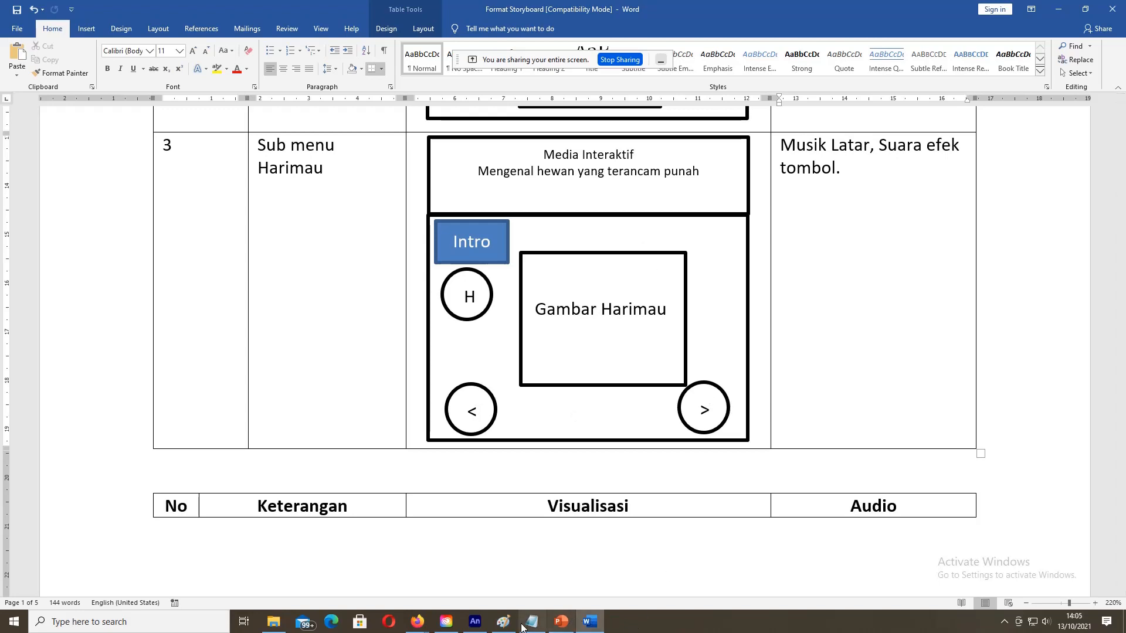
{"action": "left_click", "coordinate": [465, 626]}
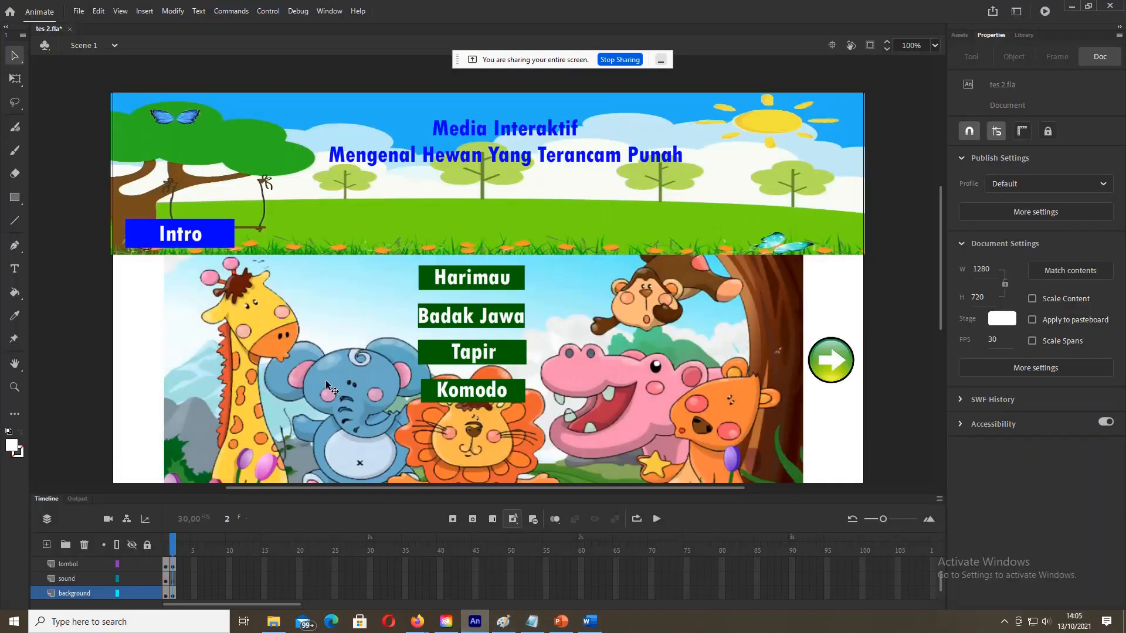
Step: Save the project and insert a blank keyframe at frame 3 of the tema layer
{"action": "left_click", "coordinate": [74, 12]}
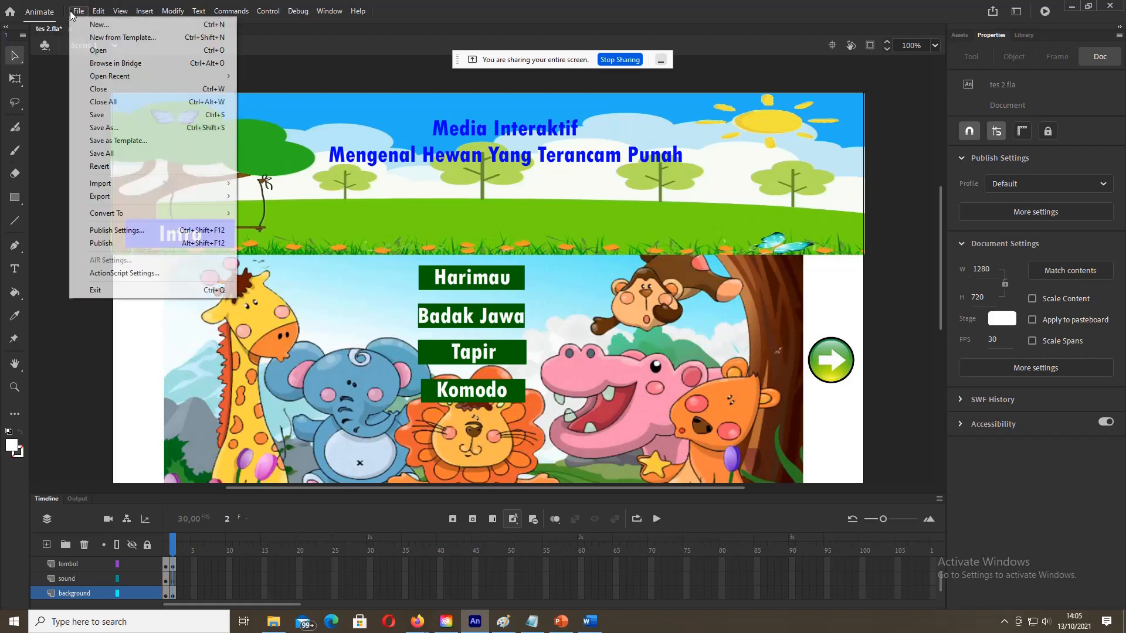
{"action": "left_click", "coordinate": [95, 114]}
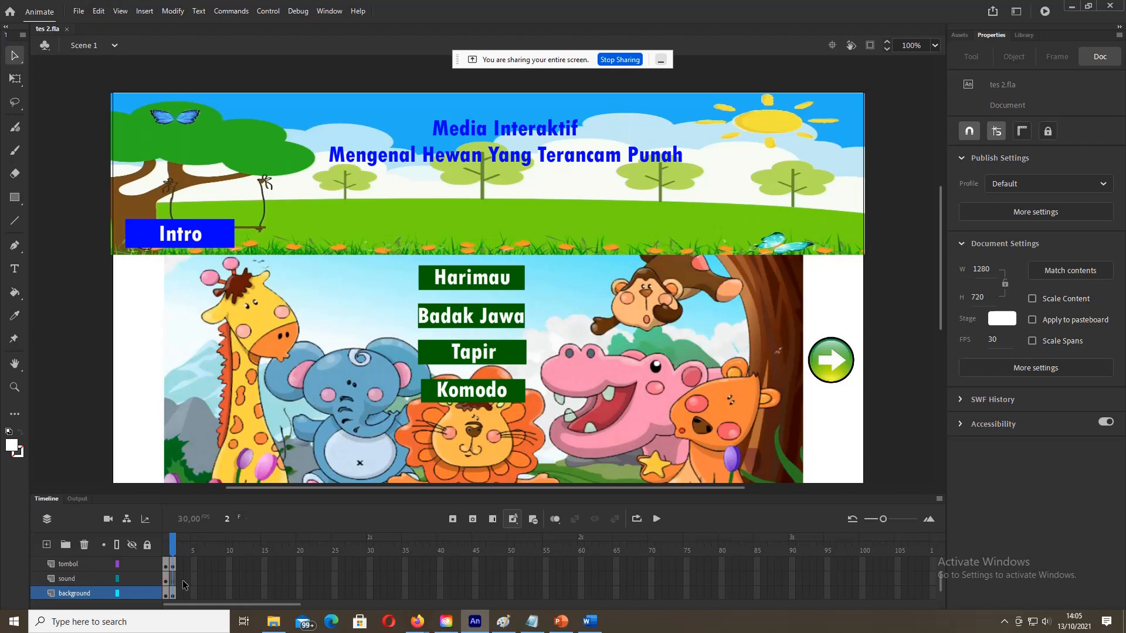
{"action": "scroll", "coordinate": [185, 578], "scroll_direction": "up", "scroll_amount": 1}
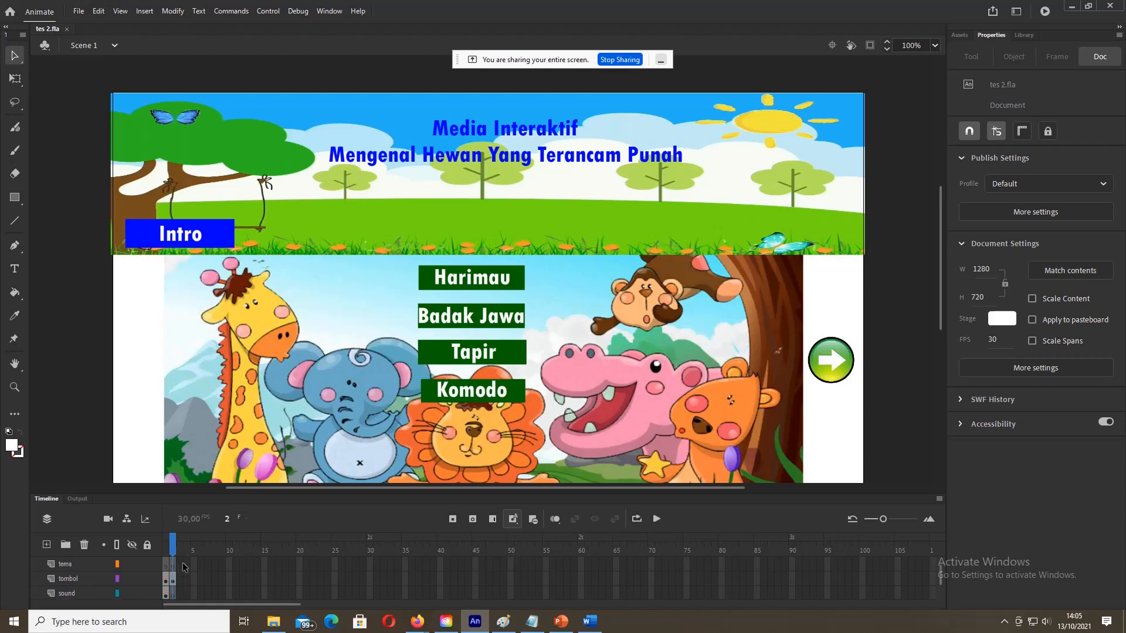
{"action": "left_click", "coordinate": [181, 564]}
{"action": "right_click", "coordinate": [182, 567]}
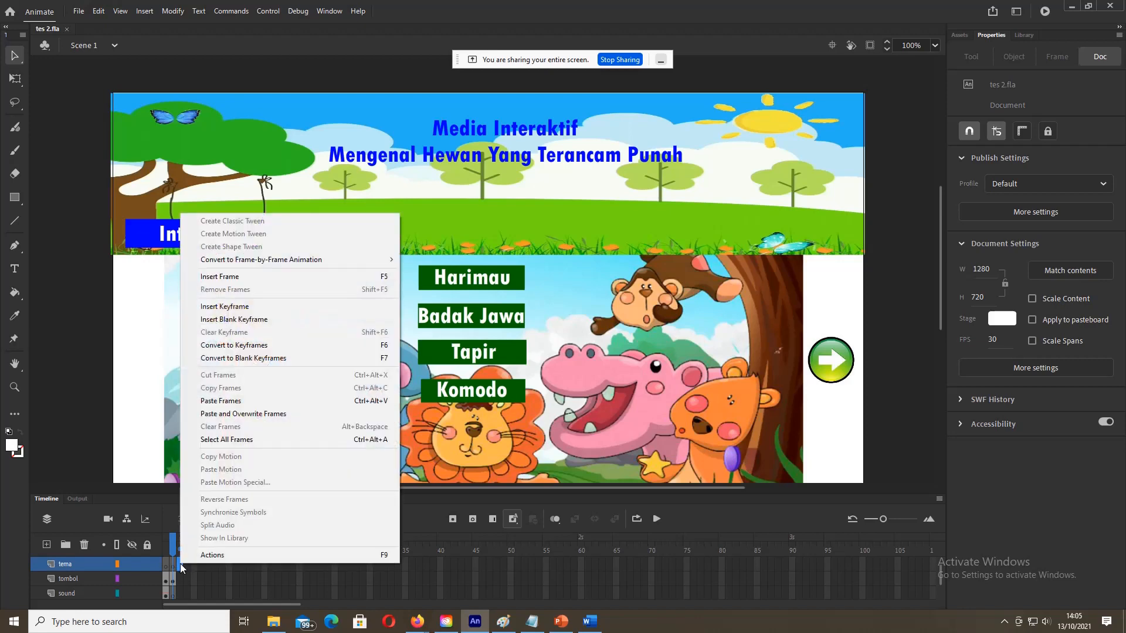
{"action": "left_click", "coordinate": [226, 321]}
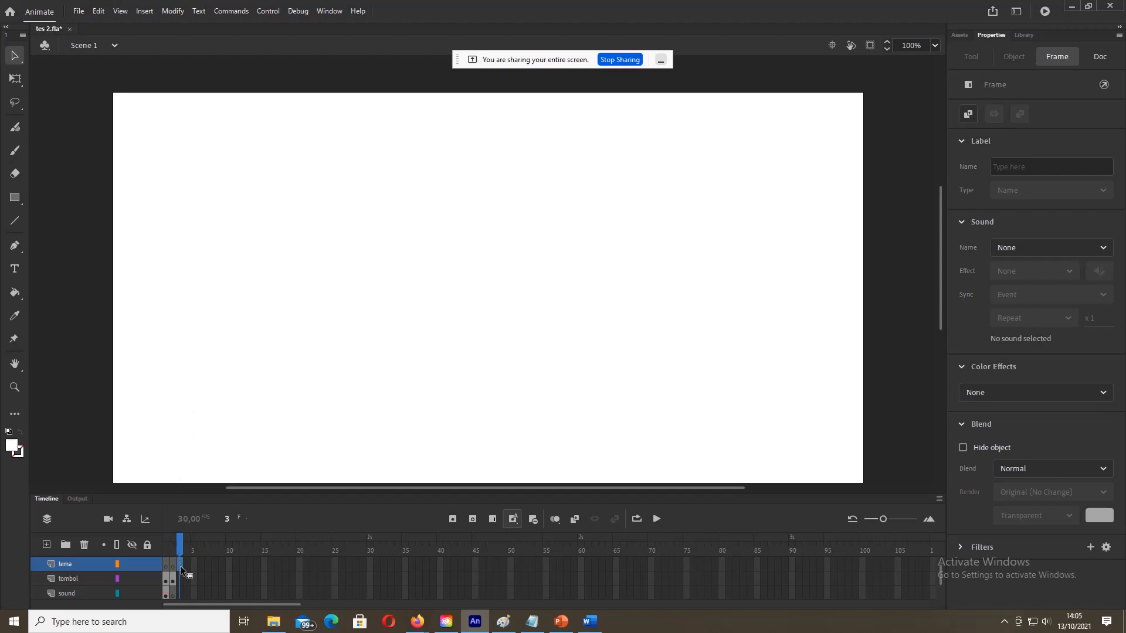
Step: Insert blank keyframes on the tema layer at frames 4, 5 and 6
{"action": "scroll", "coordinate": [181, 565], "scroll_direction": "up", "scroll_amount": 1}
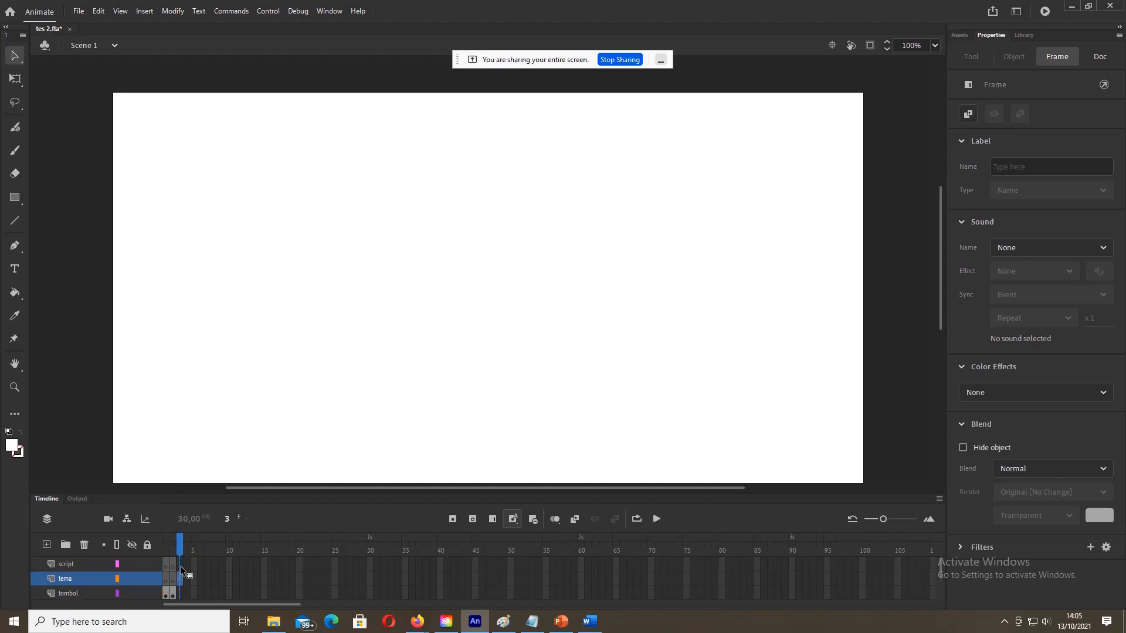
{"action": "scroll", "coordinate": [181, 565], "scroll_direction": "down", "scroll_amount": 1}
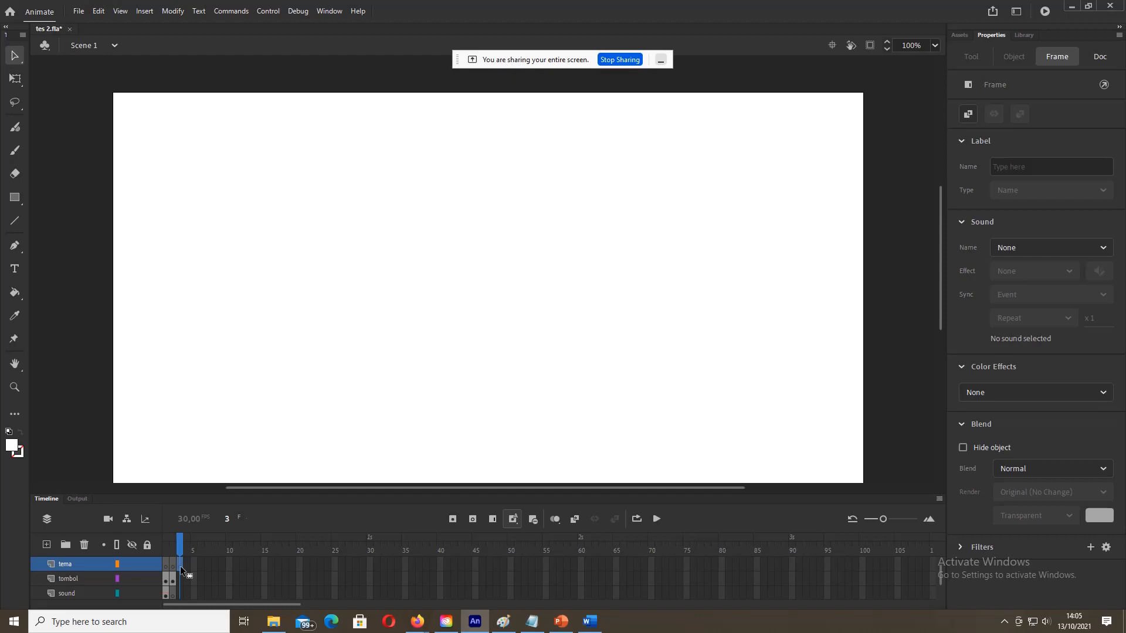
{"action": "left_click", "coordinate": [188, 566]}
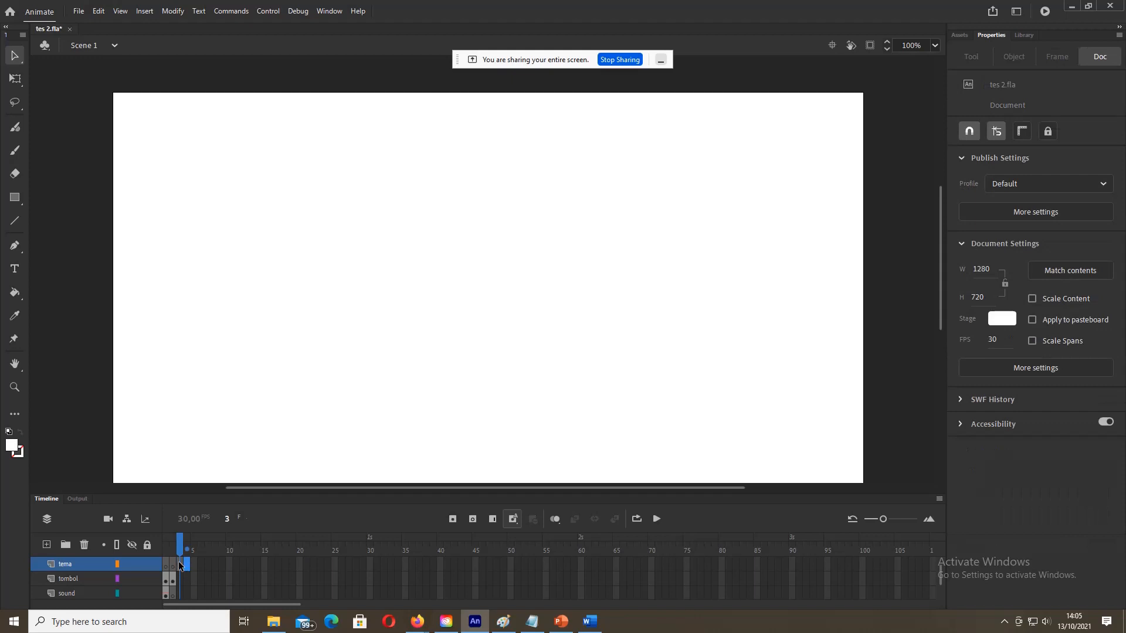
{"action": "left_click", "coordinate": [179, 563]}
{"action": "right_click", "coordinate": [187, 565]}
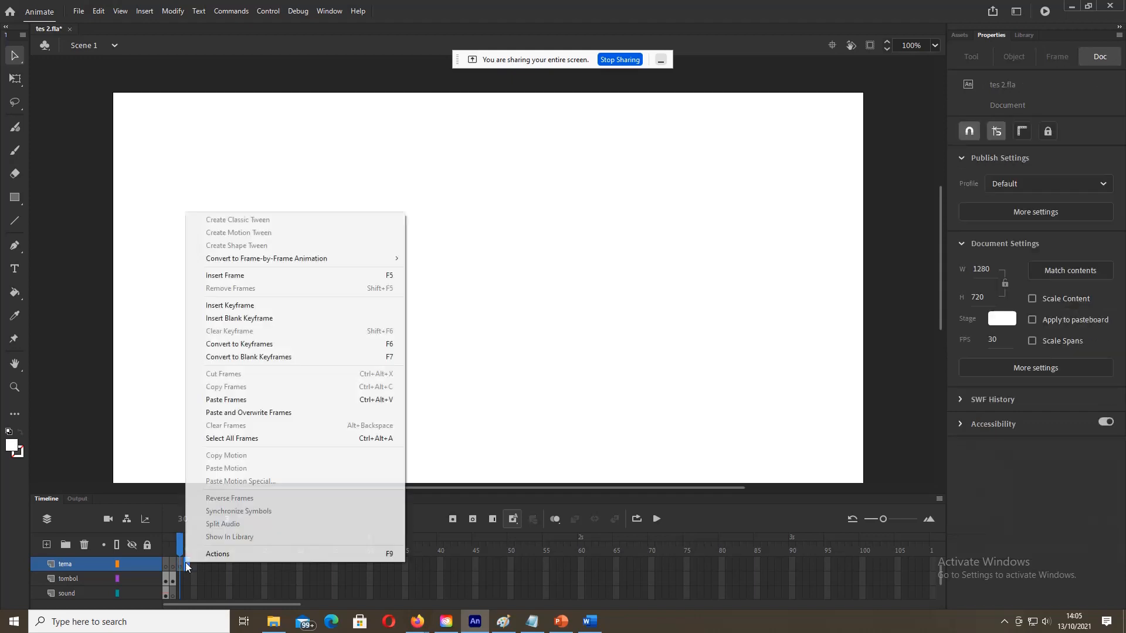
{"action": "left_click", "coordinate": [233, 318]}
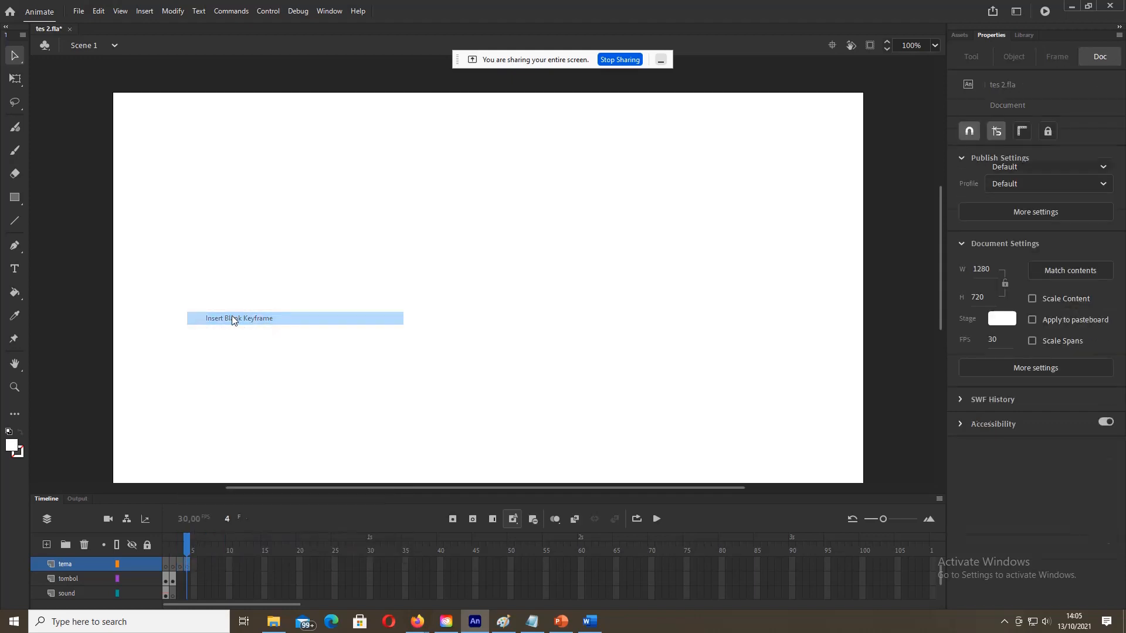
{"action": "left_click", "coordinate": [196, 569]}
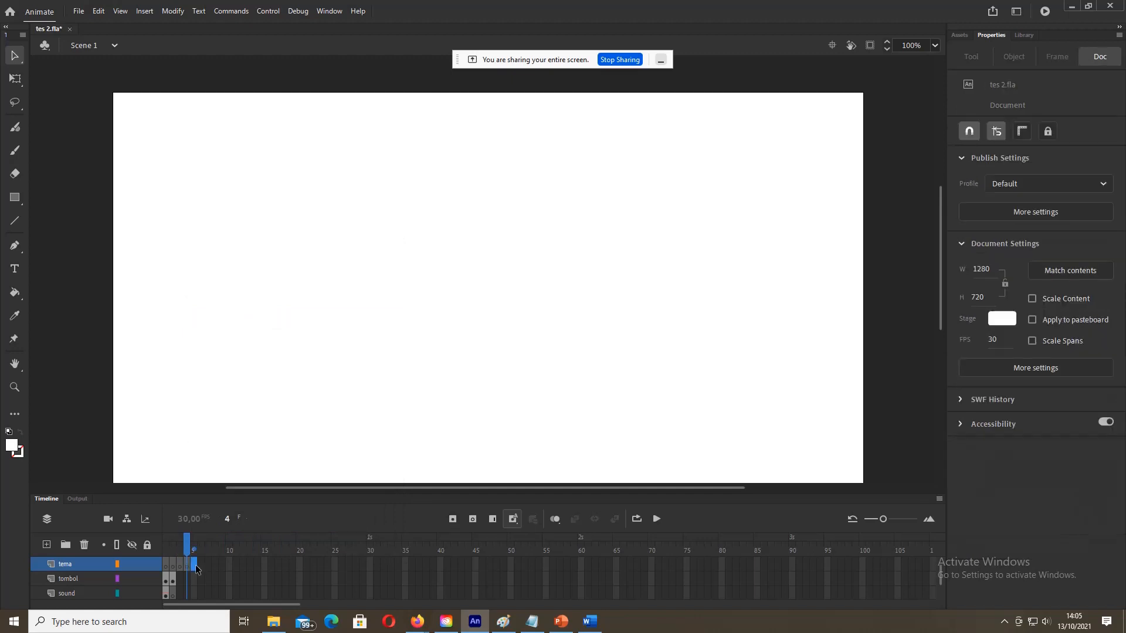
{"action": "right_click", "coordinate": [197, 568]}
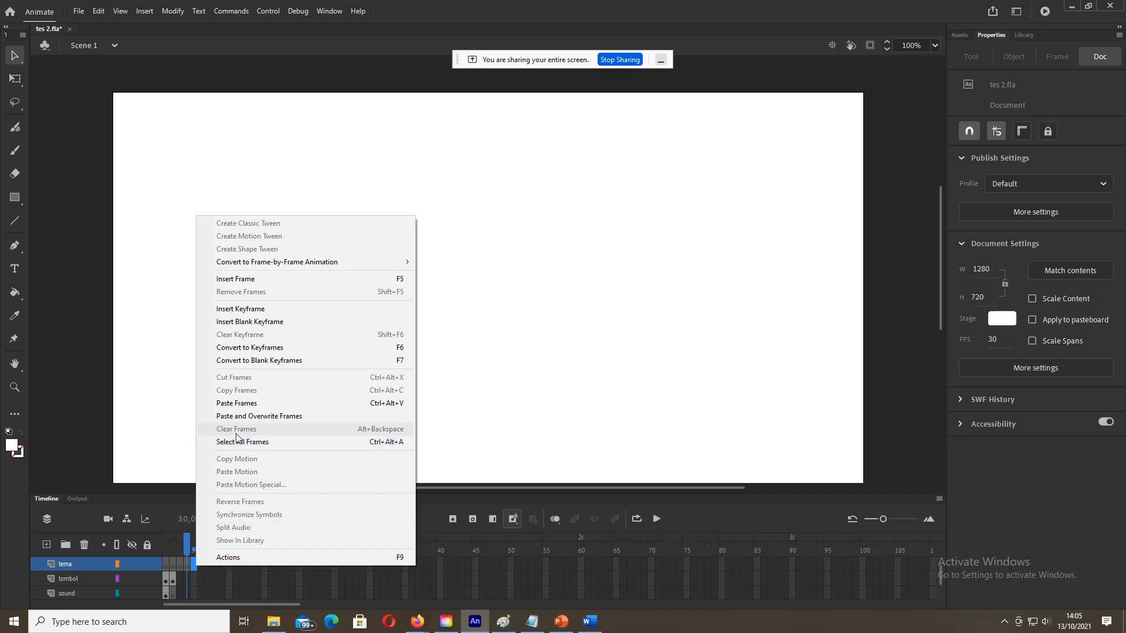
{"action": "left_click", "coordinate": [241, 322]}
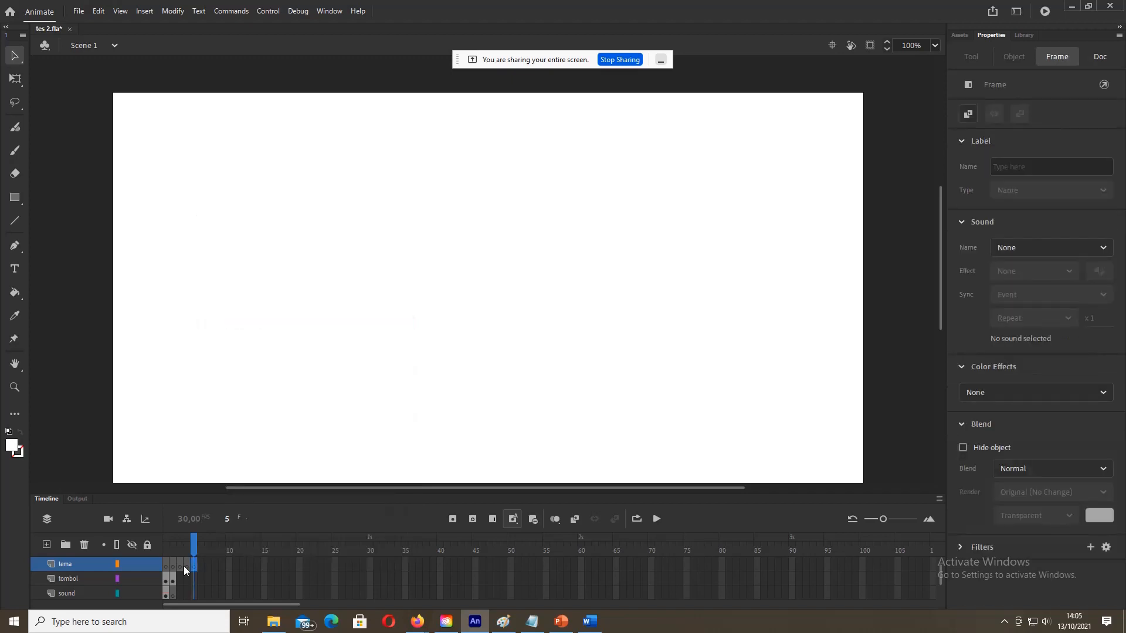
{"action": "left_click", "coordinate": [199, 566]}
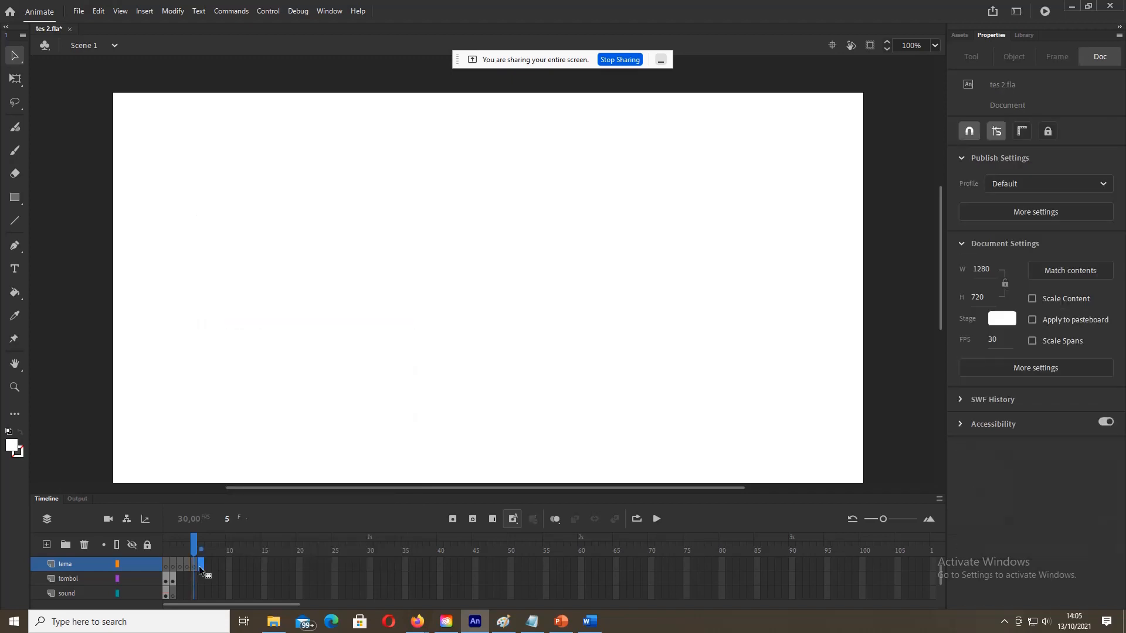
{"action": "right_click", "coordinate": [200, 567]}
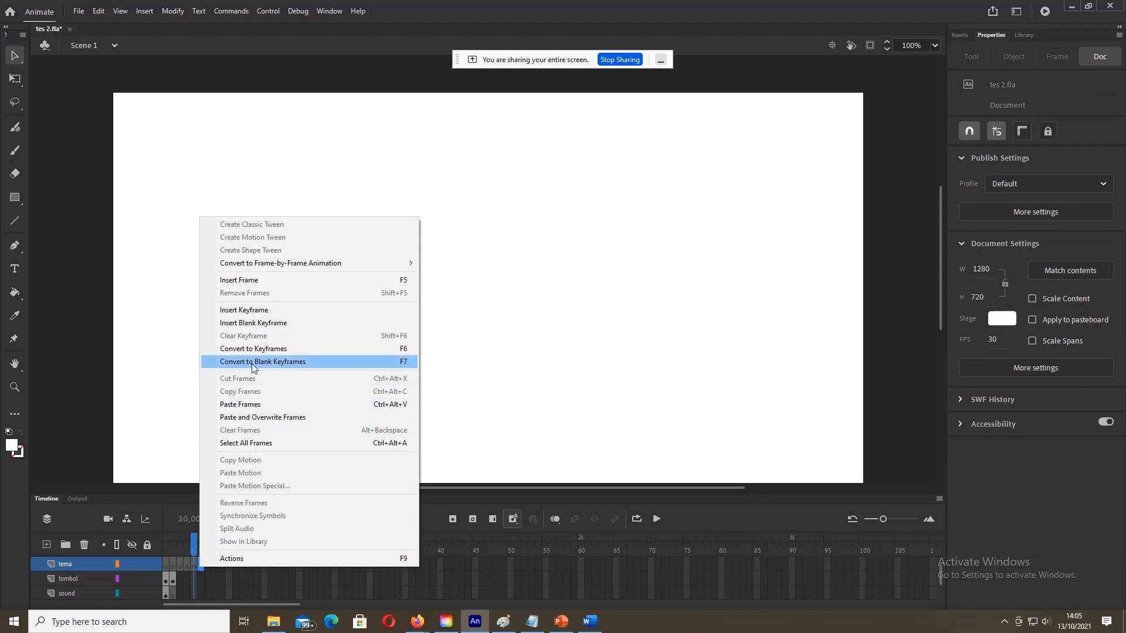
{"action": "left_click", "coordinate": [252, 323]}
Step: Go to frame 3 to show its empty white stage
{"action": "scroll", "coordinate": [216, 566], "scroll_direction": "up", "scroll_amount": 1}
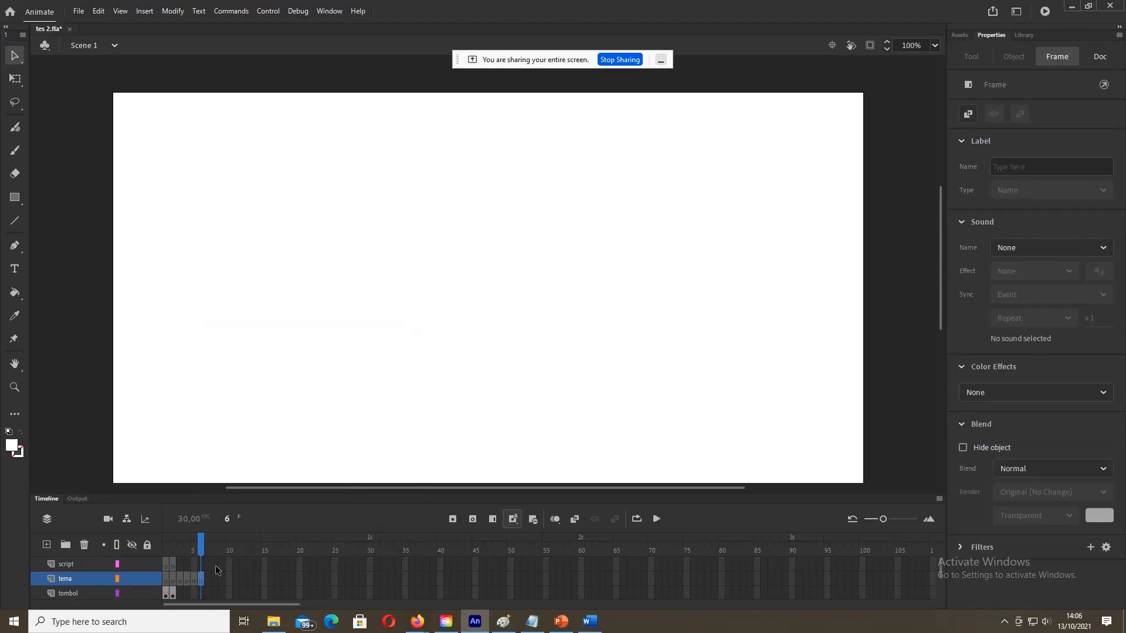
{"action": "left_click", "coordinate": [180, 581]}
{"action": "scroll", "coordinate": [183, 570], "scroll_direction": "down", "scroll_amount": 1}
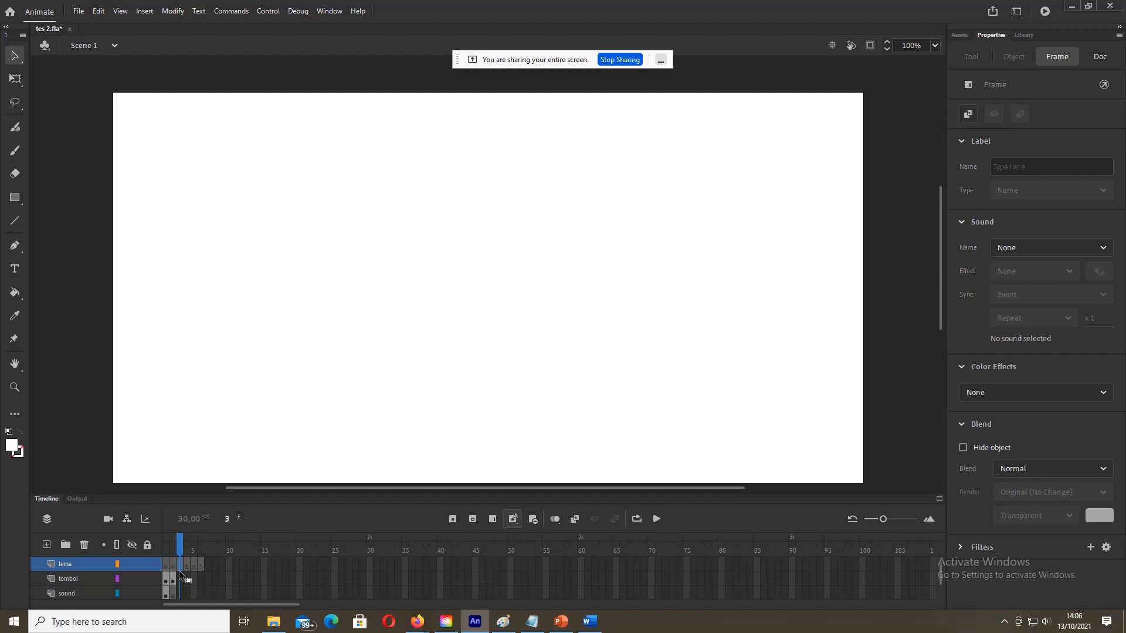
Step: Compare the frame 2 menu with the empty frame 3 and clear the button selection
{"action": "left_click", "coordinate": [175, 579]}
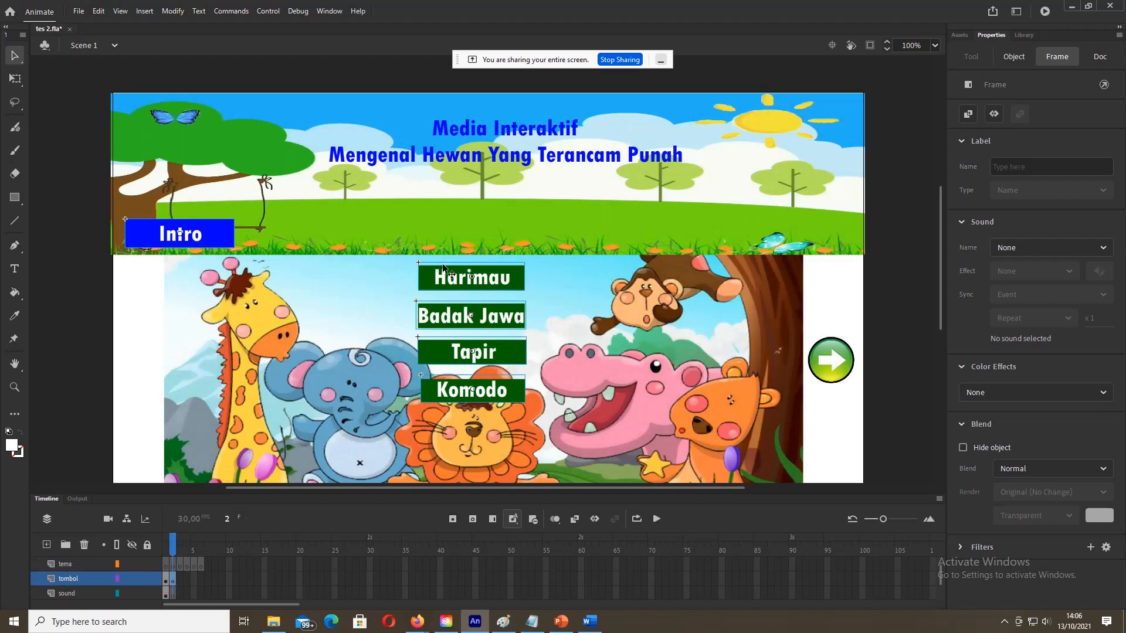
{"action": "left_click", "coordinate": [181, 564]}
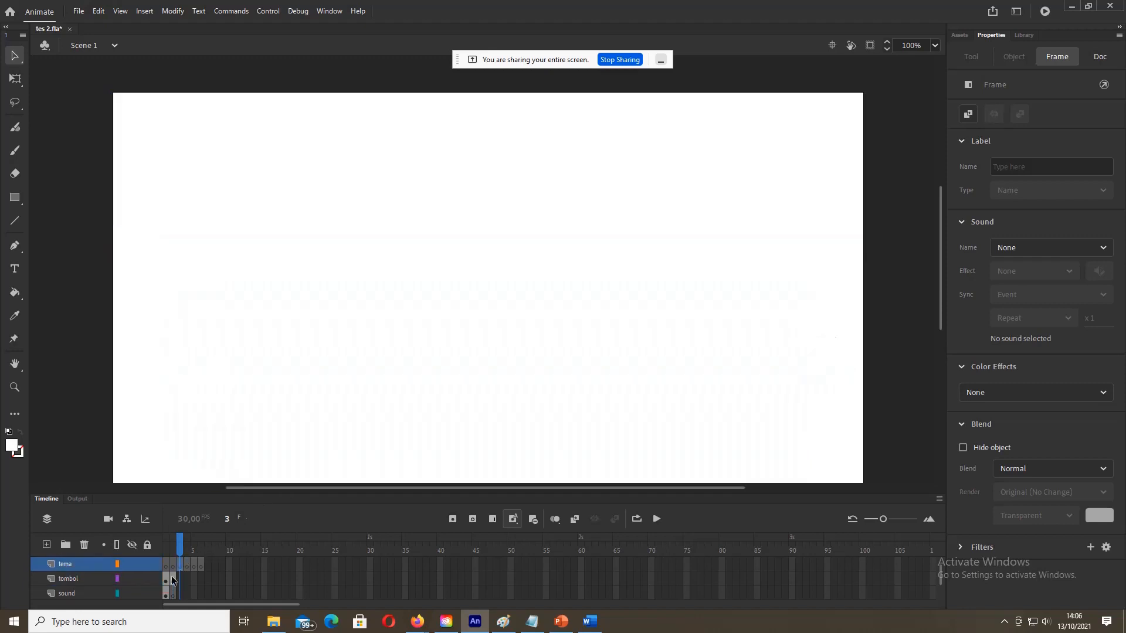
{"action": "left_click", "coordinate": [173, 581]}
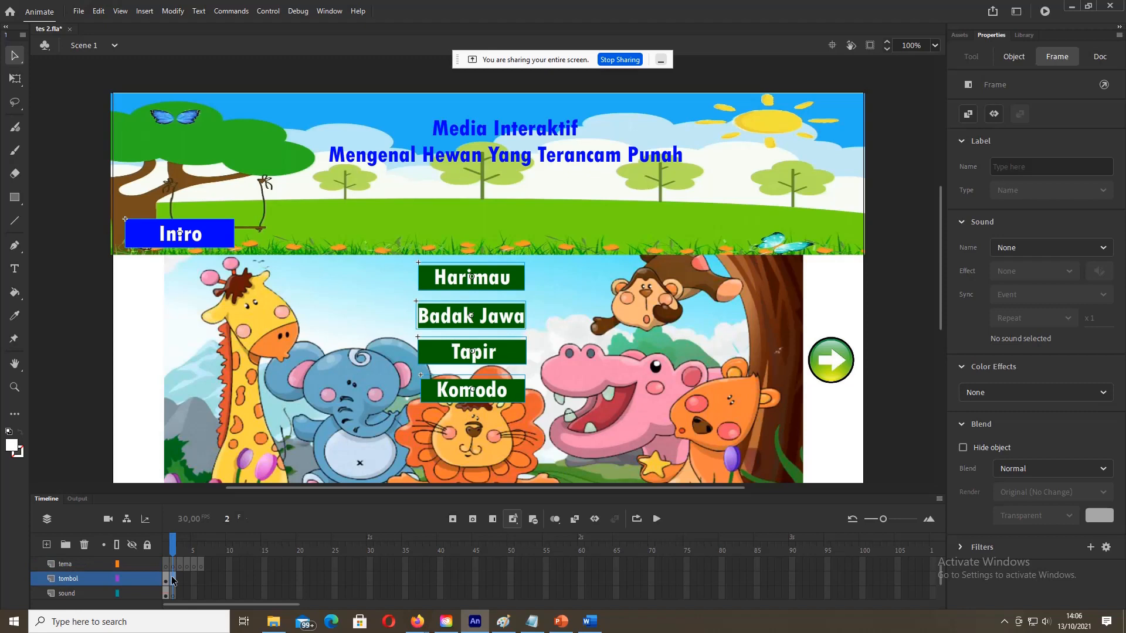
{"action": "left_click", "coordinate": [96, 348]}
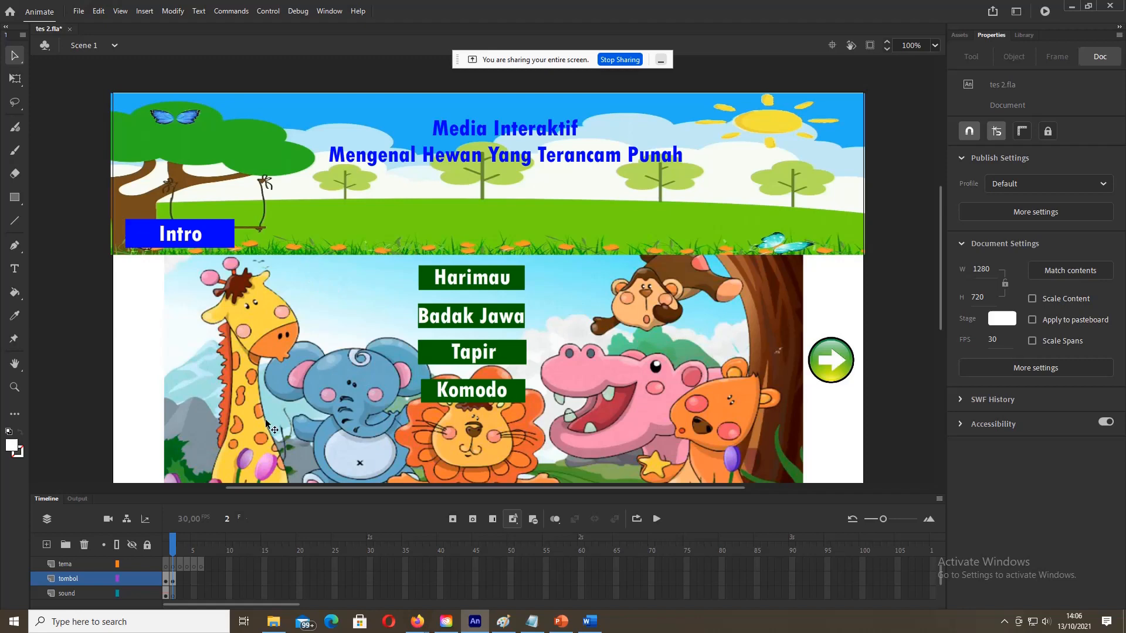
{"action": "left_click", "coordinate": [172, 579]}
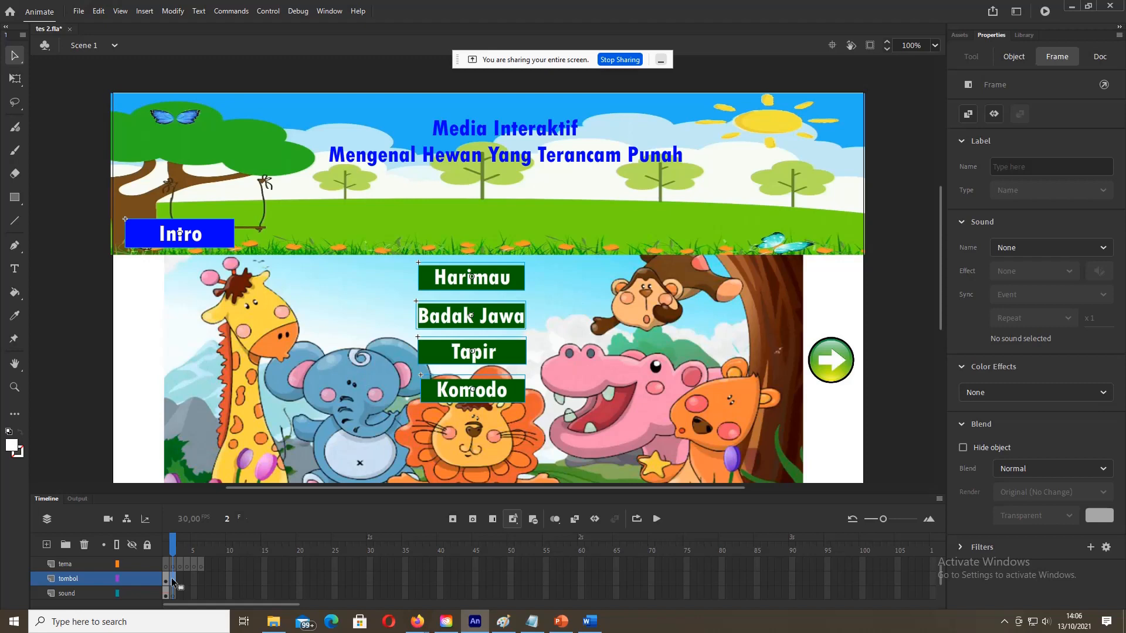
{"action": "right_click", "coordinate": [171, 579]}
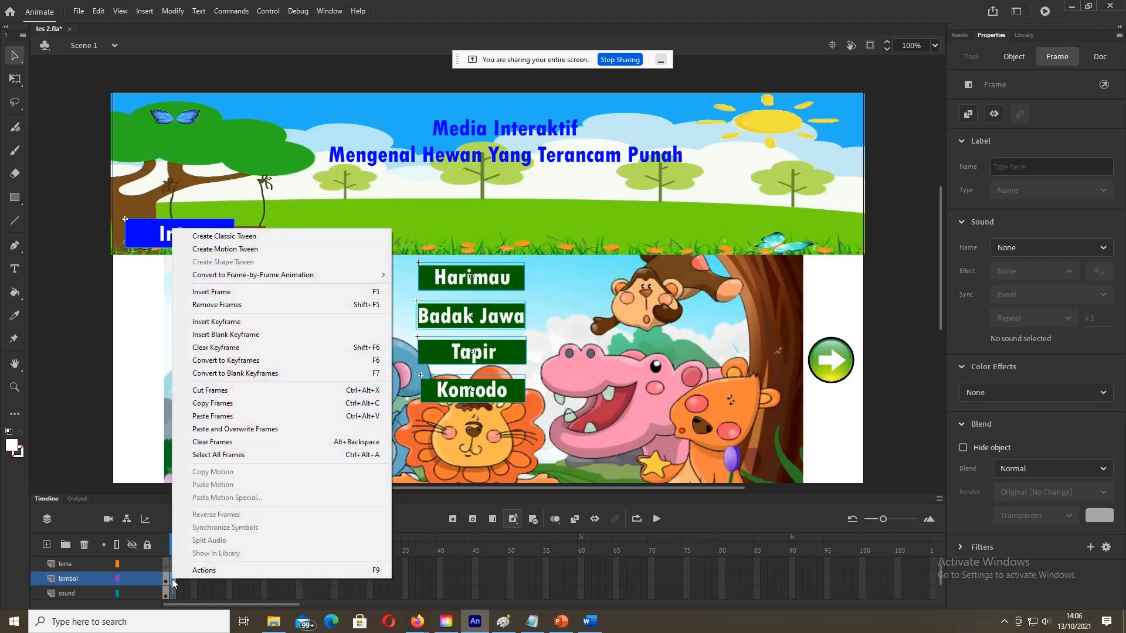
{"action": "left_click", "coordinate": [172, 589]}
Step: Copy frame 2 of the background layer
{"action": "scroll", "coordinate": [172, 589], "scroll_direction": "down", "scroll_amount": 2}
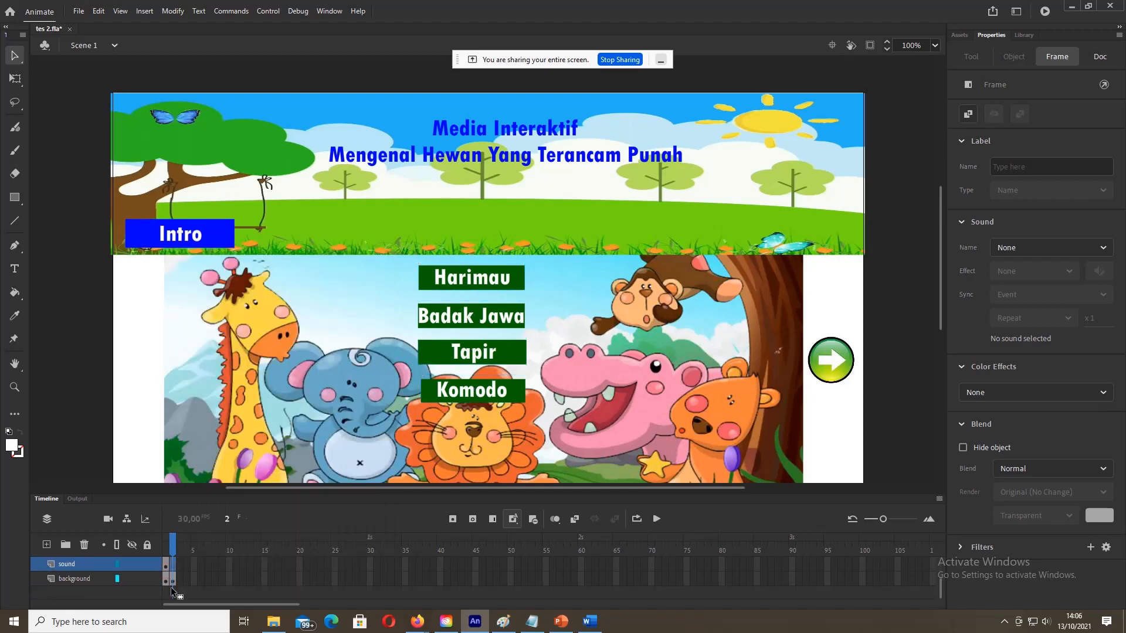
{"action": "left_click", "coordinate": [174, 580]}
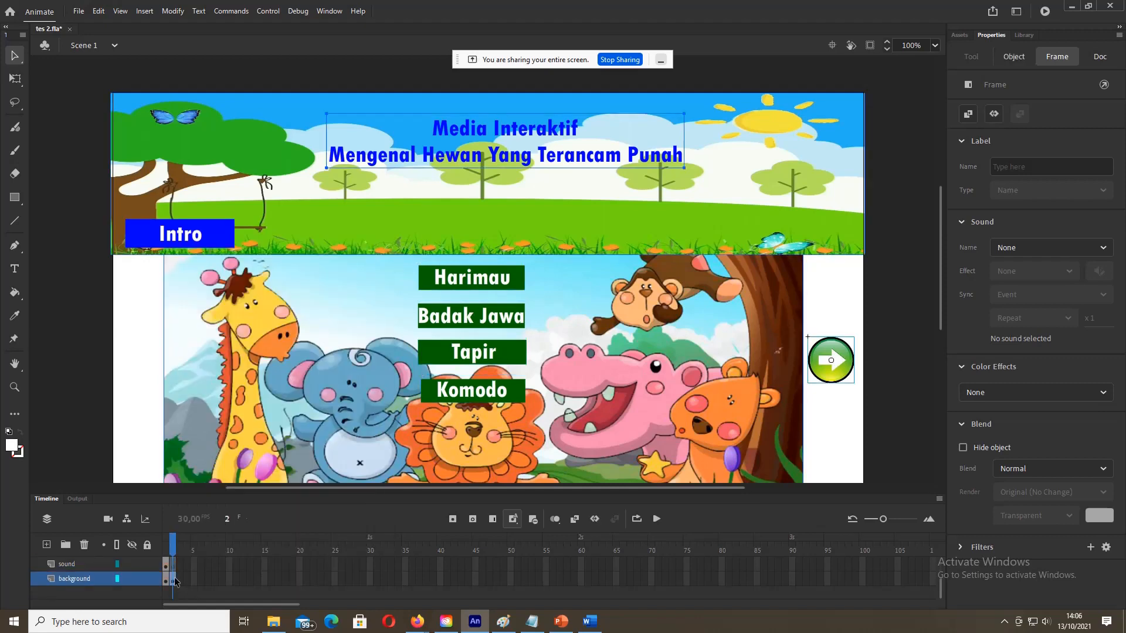
{"action": "right_click", "coordinate": [175, 580]}
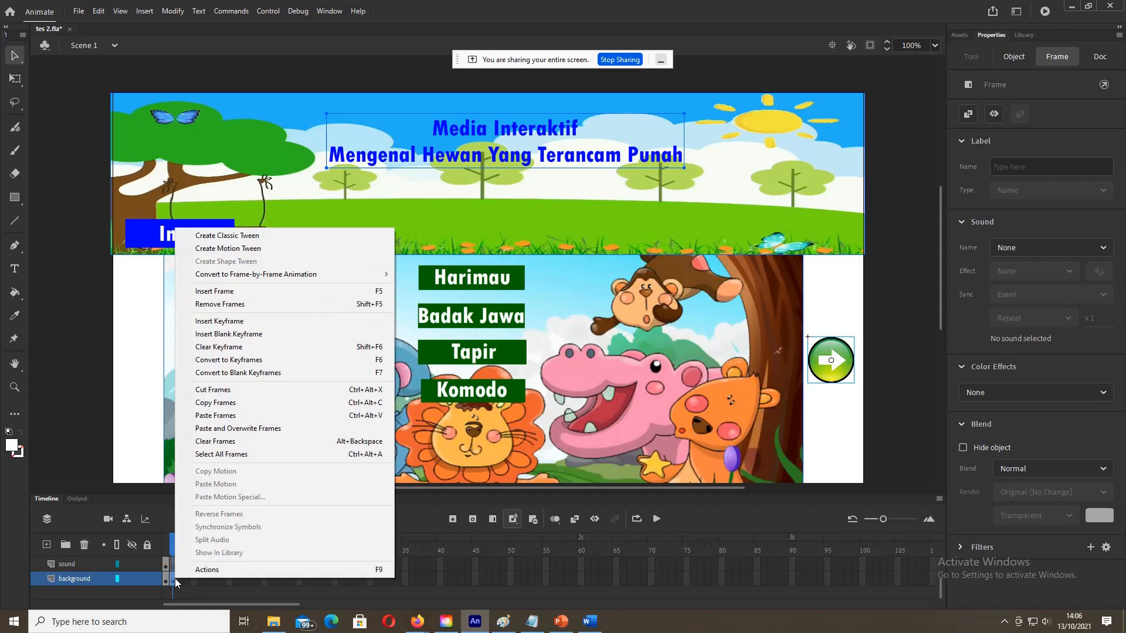
{"action": "left_click", "coordinate": [202, 408]}
Step: Paste the copied background frame into frame 3 of the tema layer
{"action": "scroll", "coordinate": [179, 573], "scroll_direction": "up", "scroll_amount": 2}
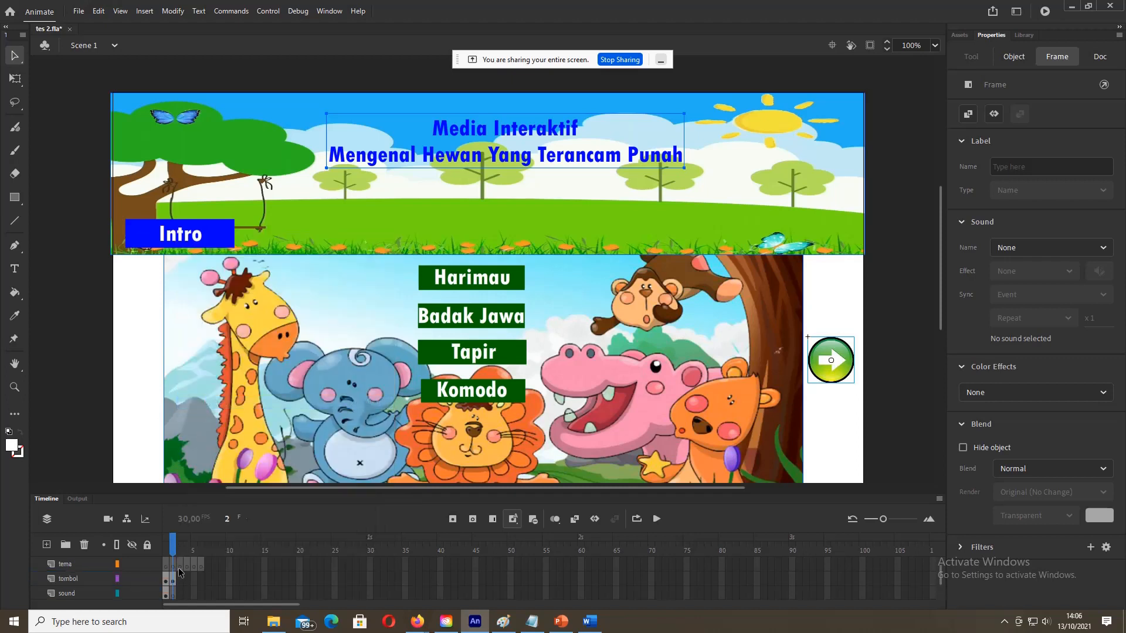
{"action": "left_click", "coordinate": [181, 566]}
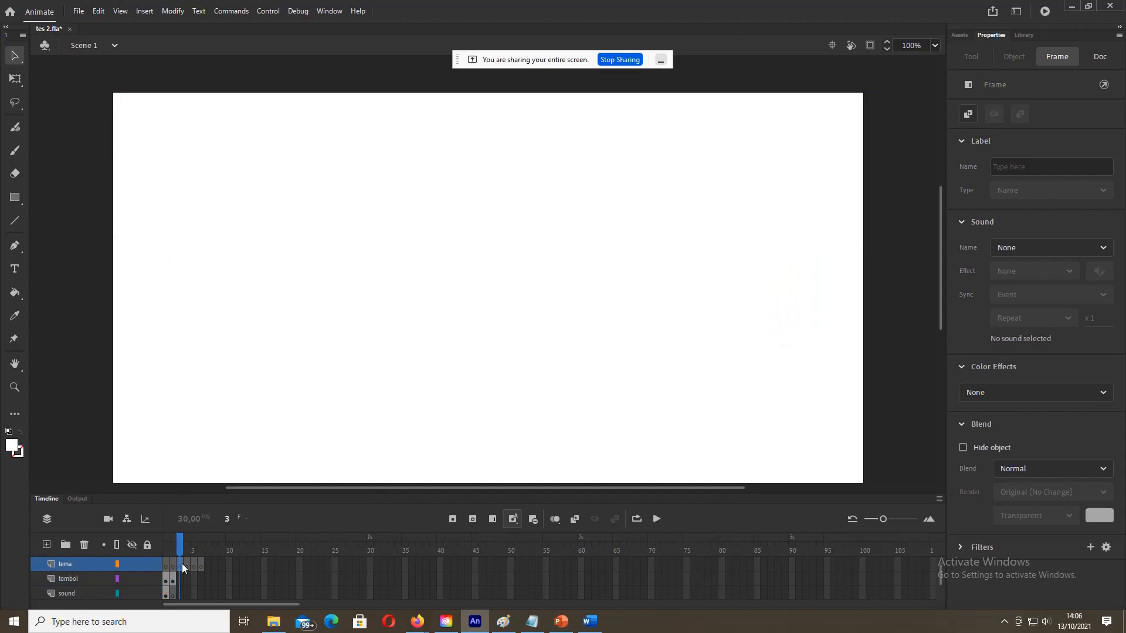
{"action": "right_click", "coordinate": [182, 567]}
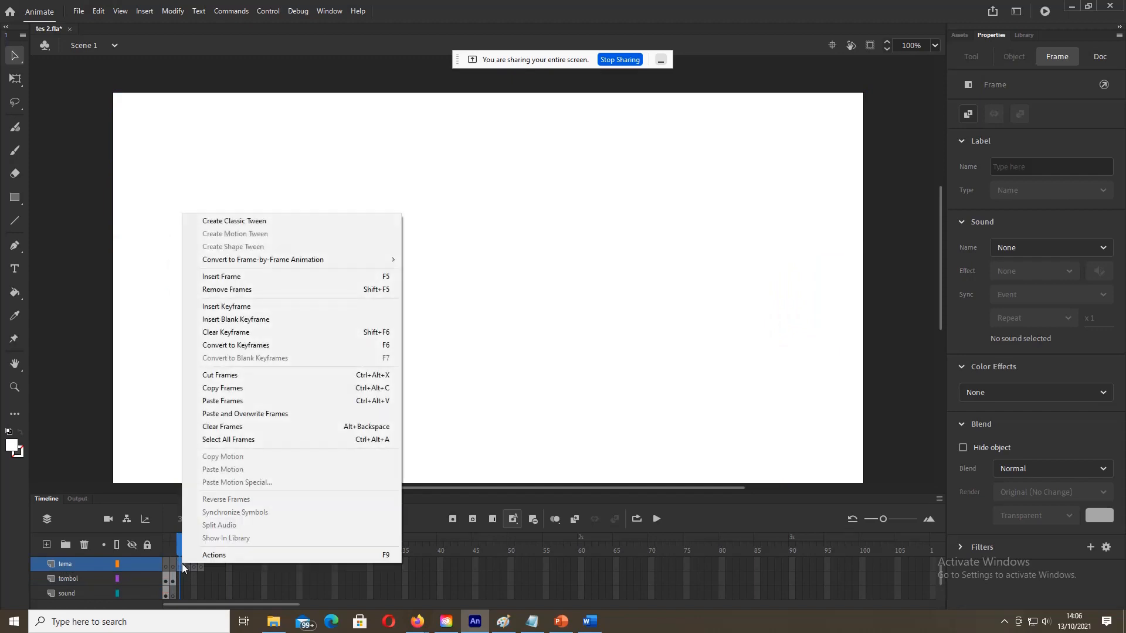
{"action": "left_click", "coordinate": [226, 402]}
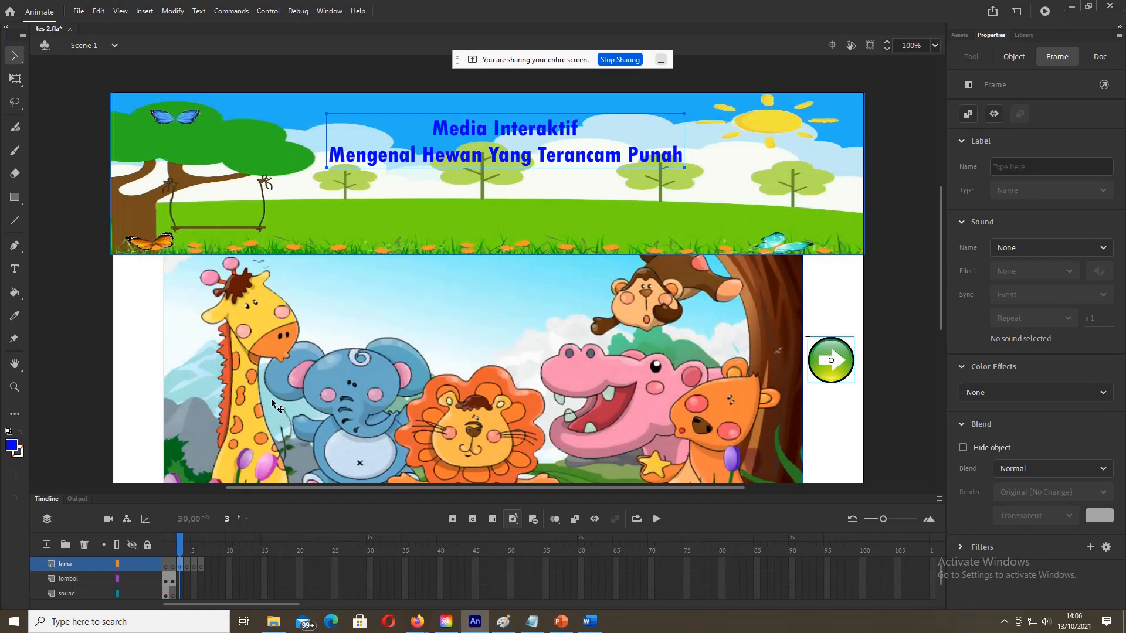
Step: Delete the animals picture from frame 3, keeping the title banner and green arrow
{"action": "key", "text": "ctrl+a"}
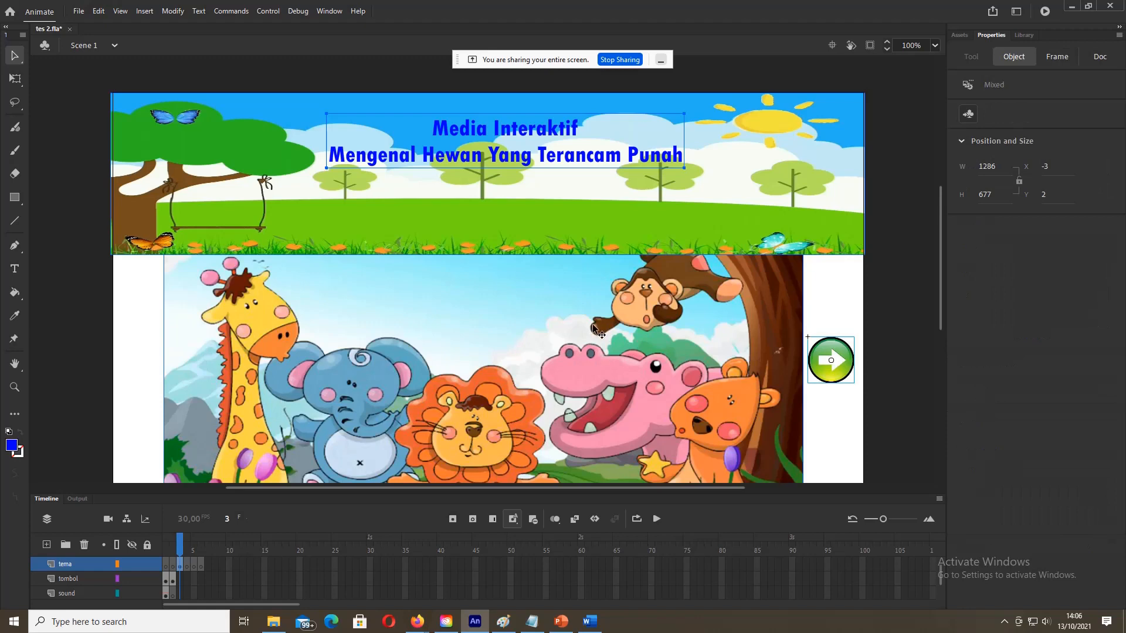
{"action": "left_click", "coordinate": [88, 324]}
{"action": "left_click", "coordinate": [240, 322]}
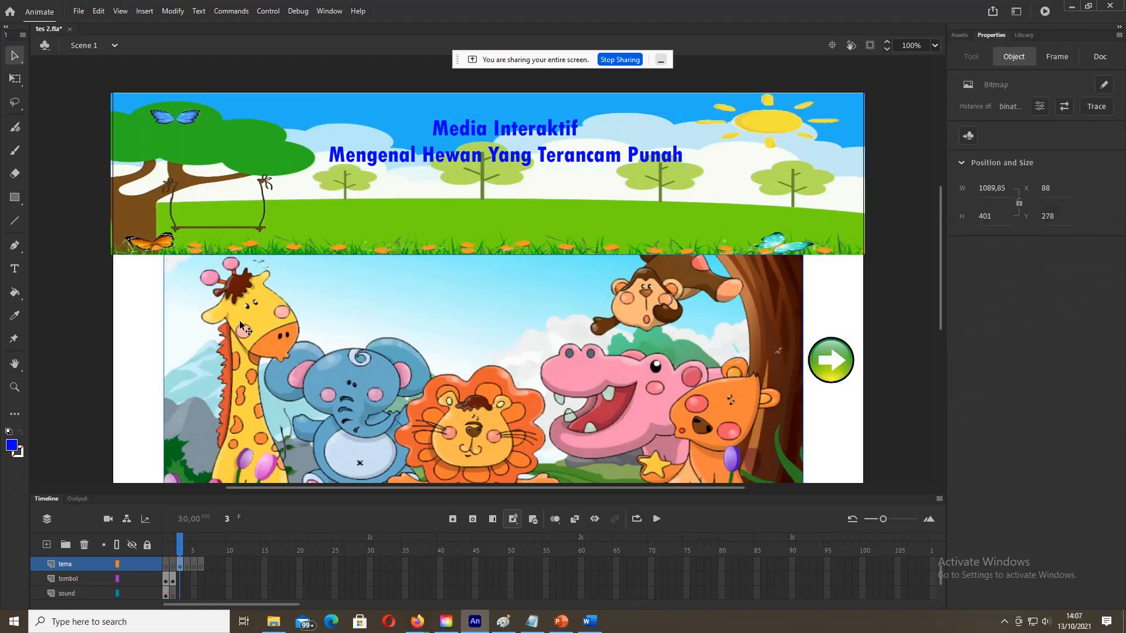
{"action": "key", "text": "Delete"}
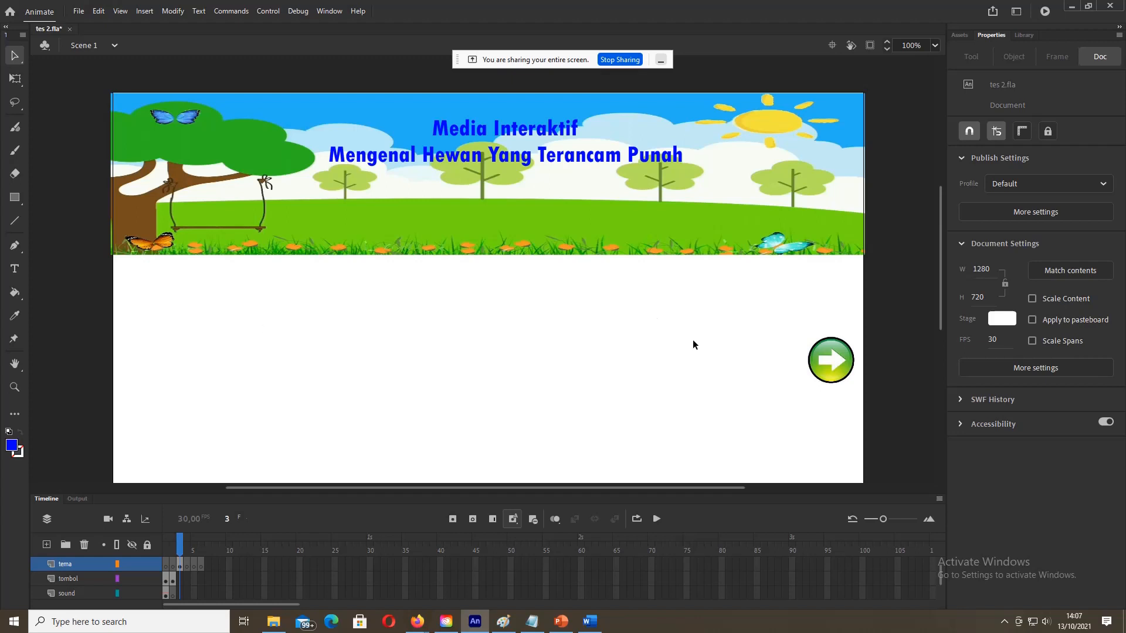
Step: Check the Sub menu Harimau storyboard in Word, then return to Animate's Library
{"action": "left_click", "coordinate": [590, 622]}
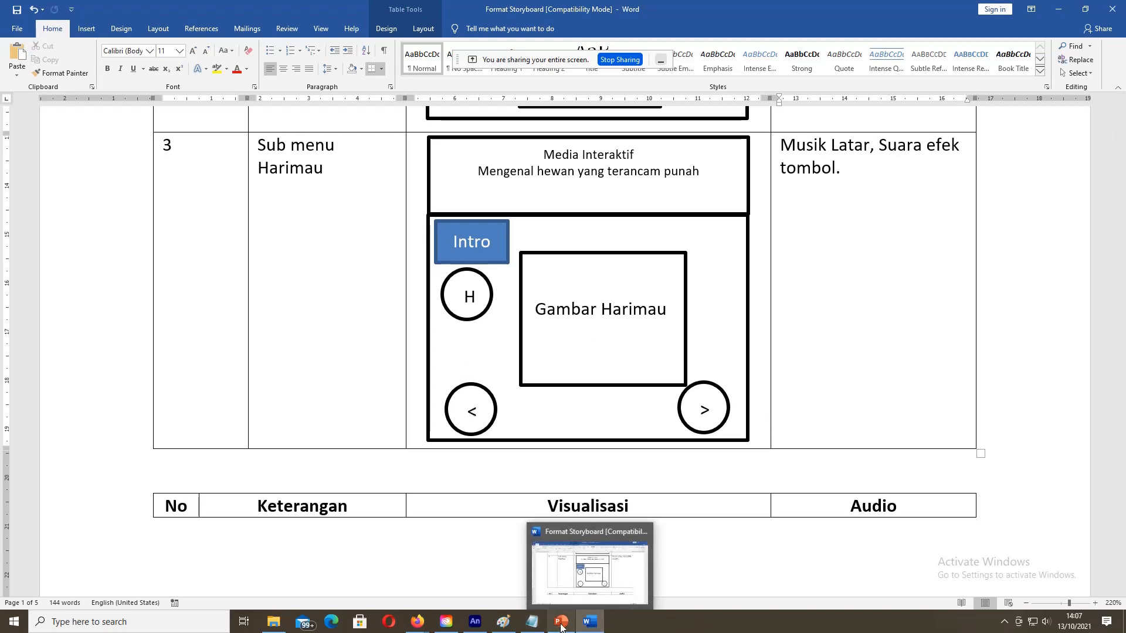
{"action": "left_click", "coordinate": [480, 626]}
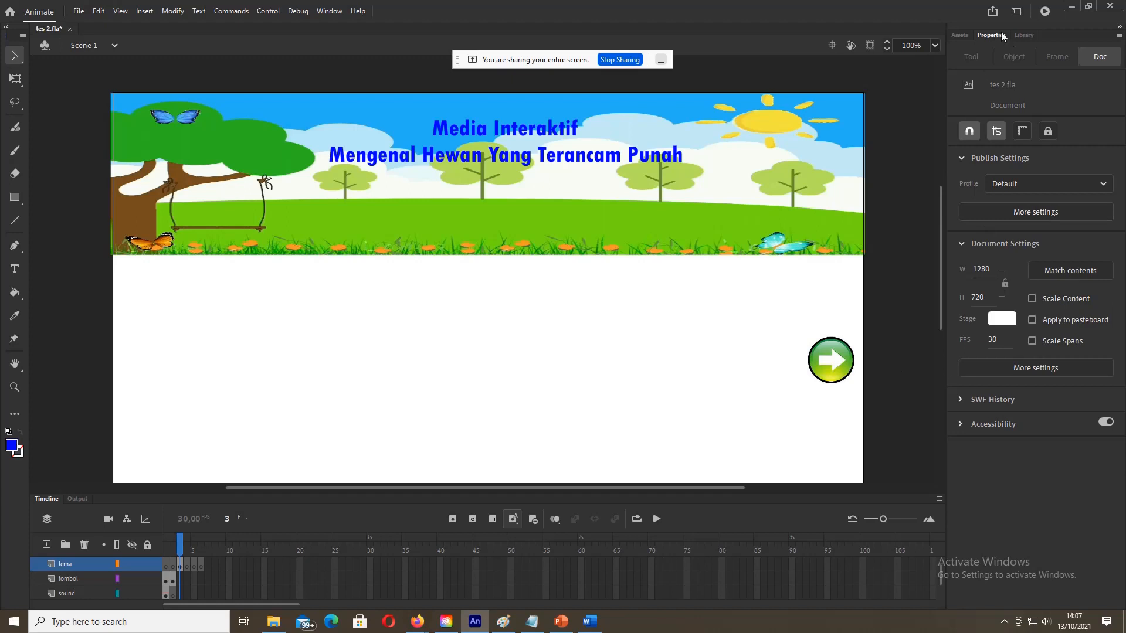
{"action": "left_click", "coordinate": [1023, 35]}
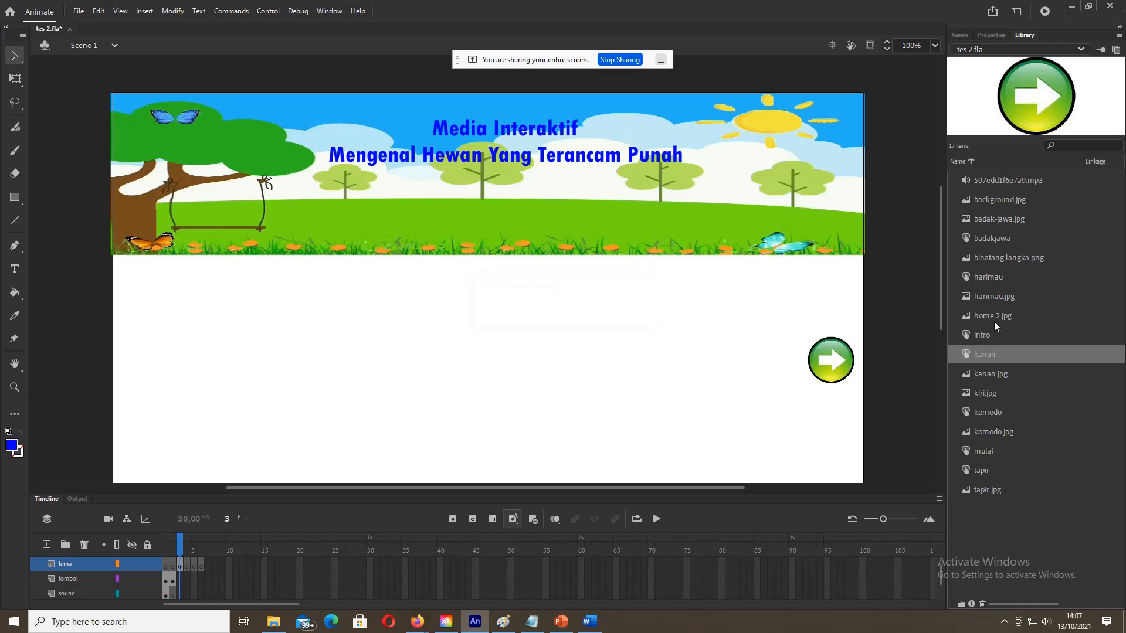
Step: Place kiri.jpg at the stage's bottom-left and scale it down to a small left-arrow button
{"action": "left_click_drag", "start_coordinate": [986, 393], "coordinate": [238, 355]}
{"action": "right_click", "coordinate": [238, 355]}
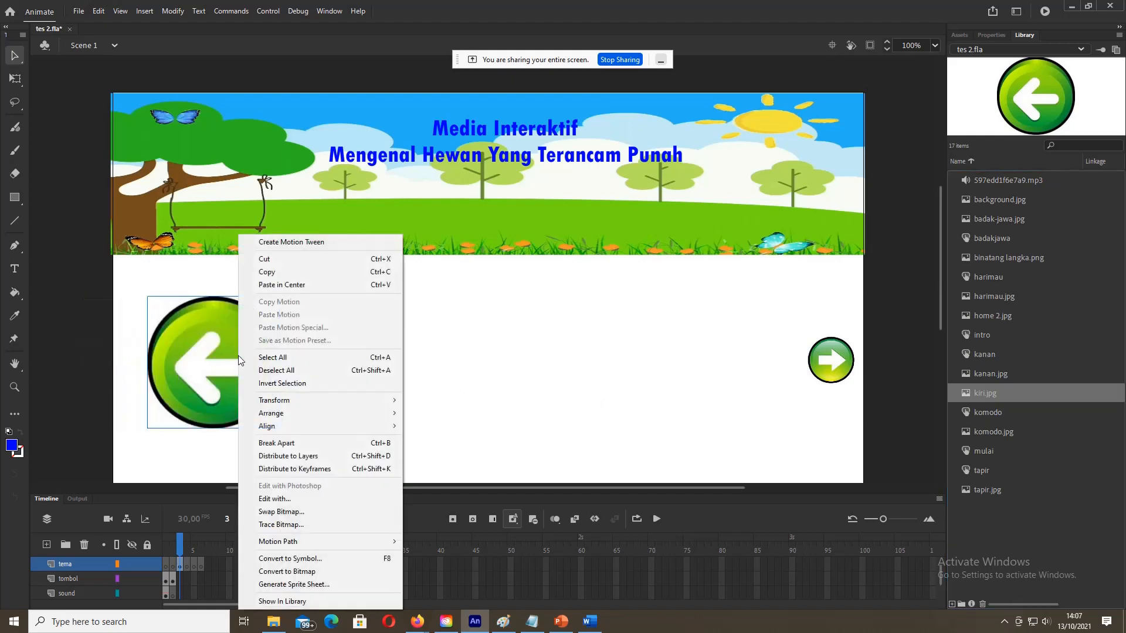
{"action": "mouse_move", "coordinate": [301, 414]}
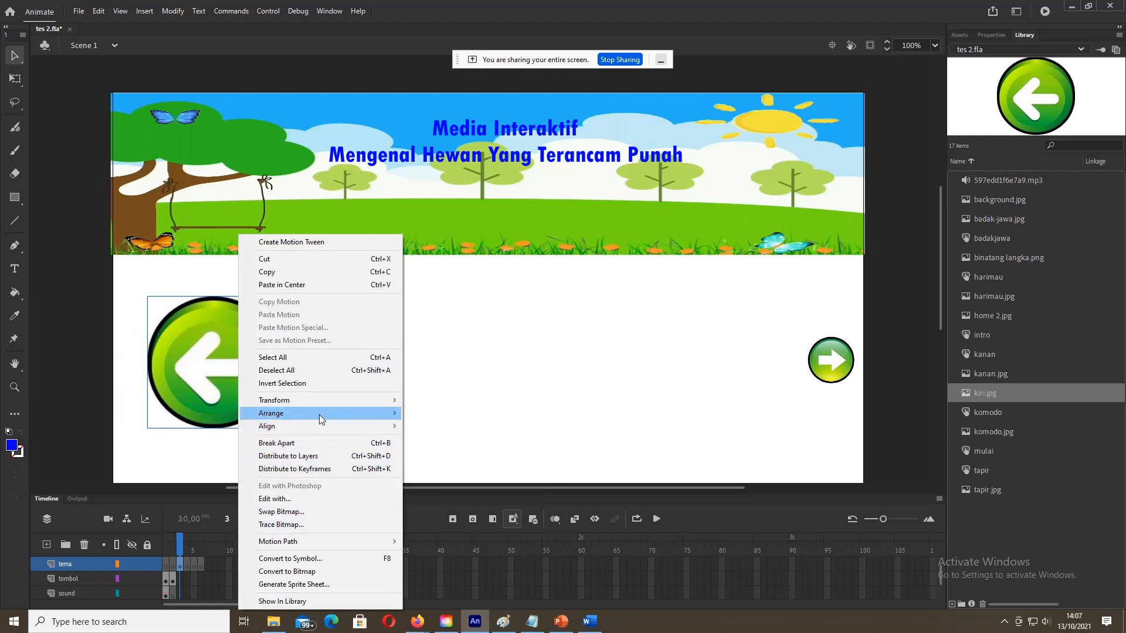
{"action": "left_click", "coordinate": [431, 440]}
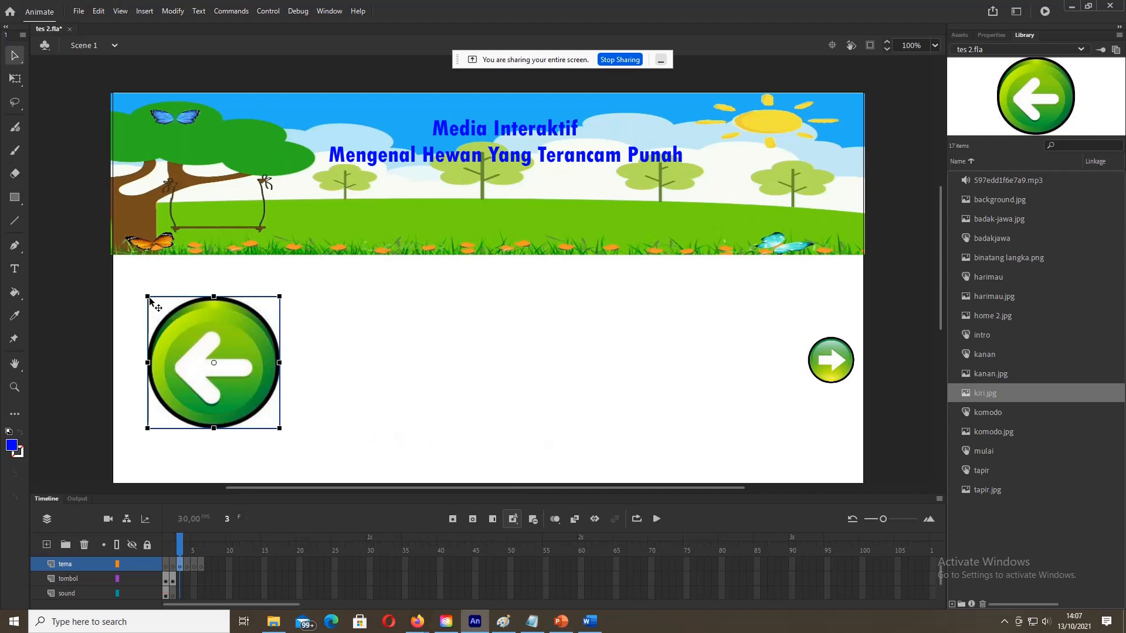
{"action": "left_click_drag", "start_coordinate": [149, 298], "coordinate": [190, 330]}
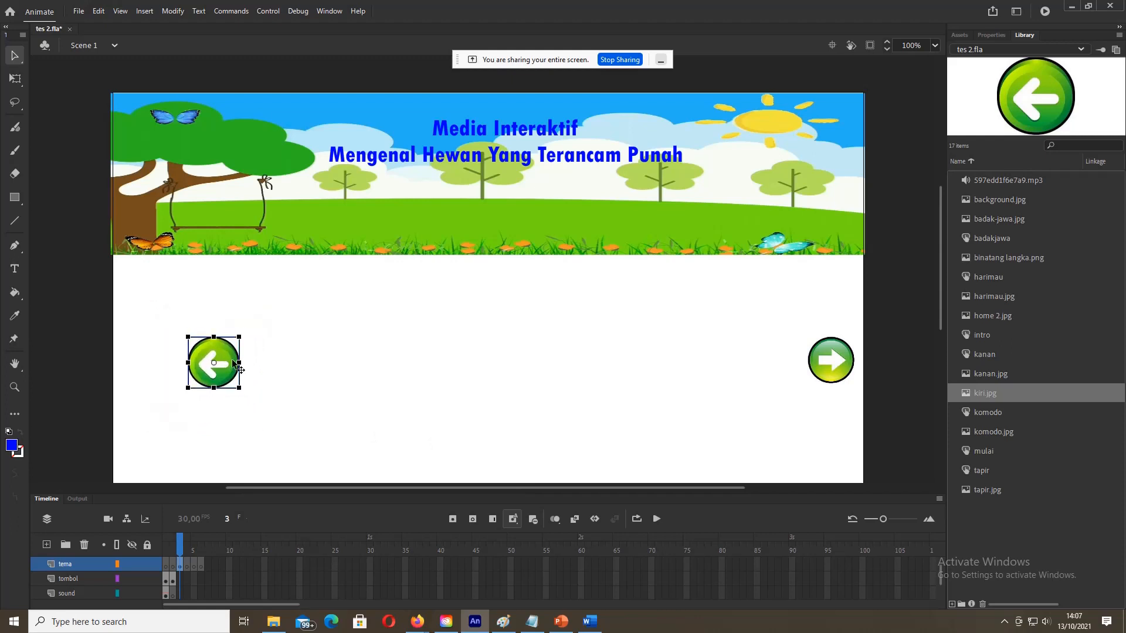
{"action": "left_click_drag", "start_coordinate": [188, 337], "coordinate": [162, 434]}
Step: Move the right arrow lower and shrink it, then place the Intro button below the banner
{"action": "left_click_drag", "start_coordinate": [827, 361], "coordinate": [826, 423]}
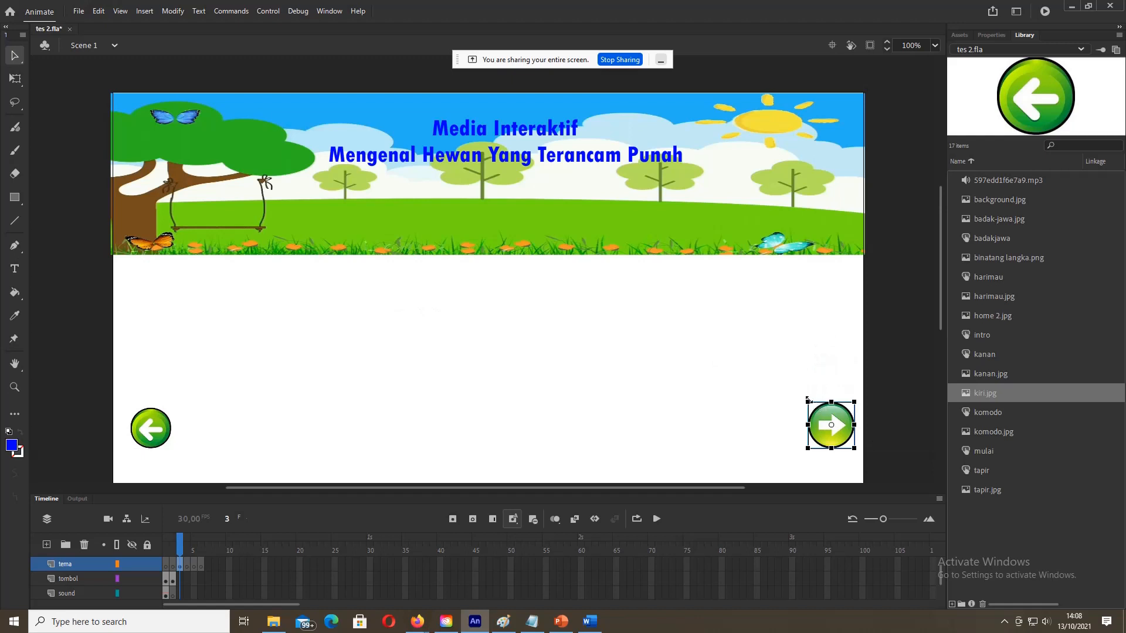
{"action": "left_click_drag", "start_coordinate": [808, 402], "coordinate": [814, 408]}
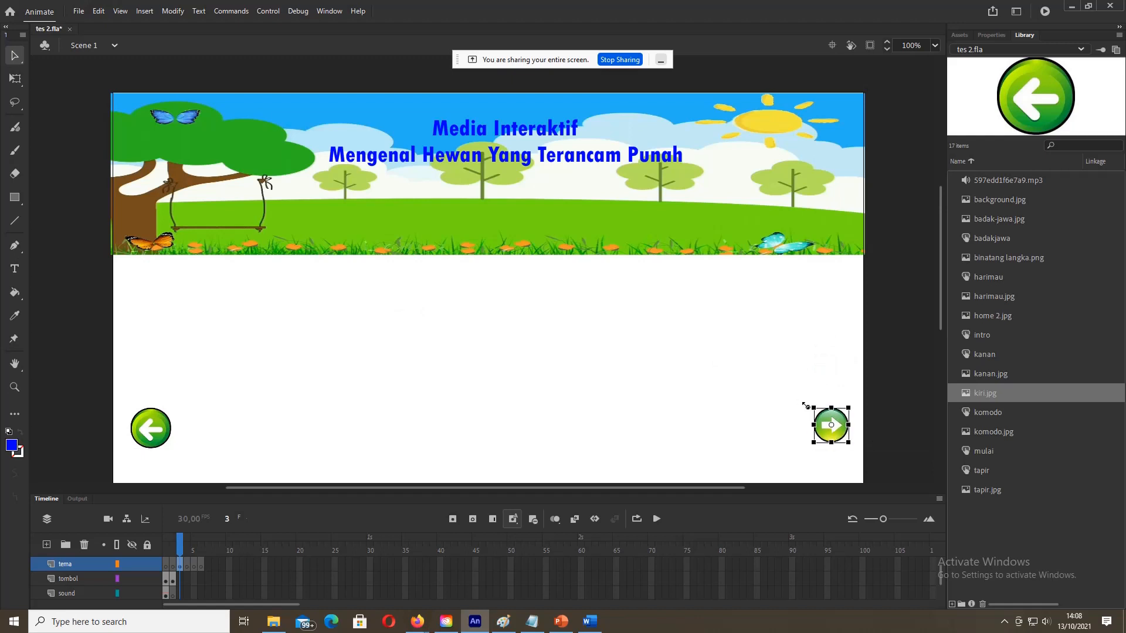
{"action": "left_click", "coordinate": [577, 350]}
{"action": "left_click", "coordinate": [830, 425]}
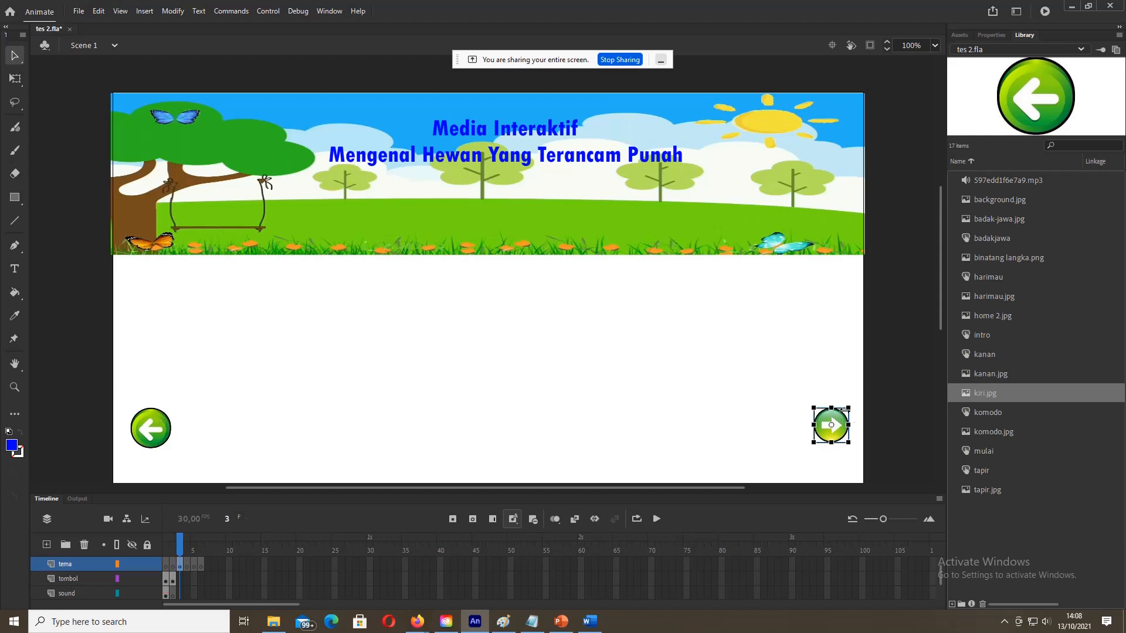
{"action": "left_click_drag", "start_coordinate": [849, 409], "coordinate": [854, 403]}
{"action": "left_click", "coordinate": [848, 404]}
{"action": "left_click", "coordinate": [766, 402]}
{"action": "left_click", "coordinate": [817, 431]}
{"action": "left_click_drag", "start_coordinate": [809, 424], "coordinate": [813, 424]}
{"action": "left_click", "coordinate": [731, 381]}
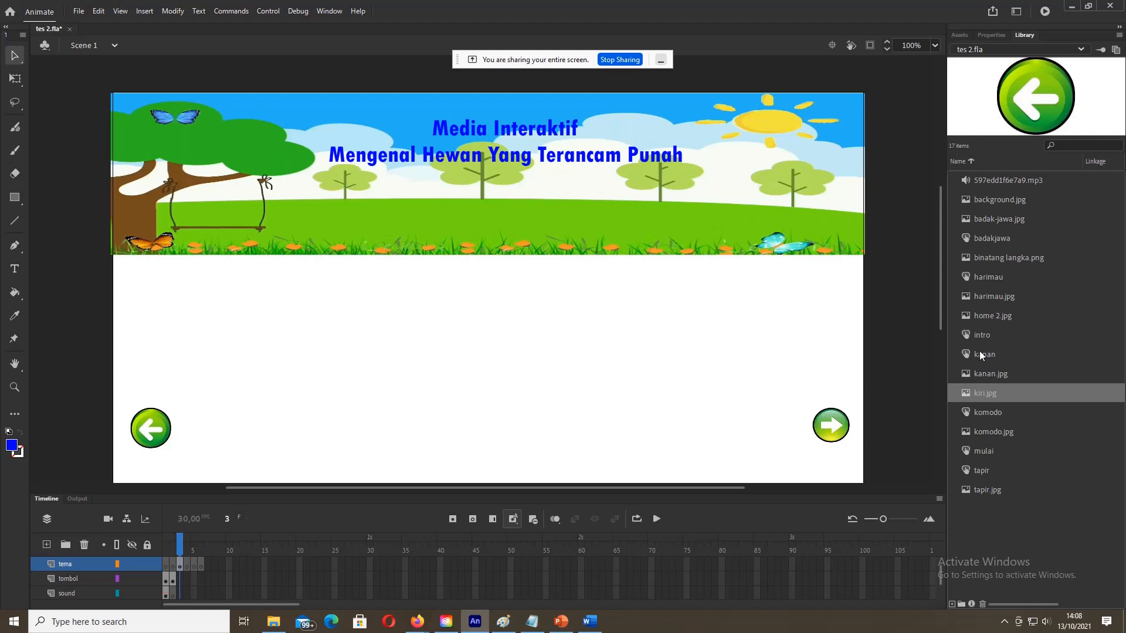
{"action": "left_click", "coordinate": [988, 336]}
{"action": "left_click_drag", "start_coordinate": [987, 336], "coordinate": [195, 274]}
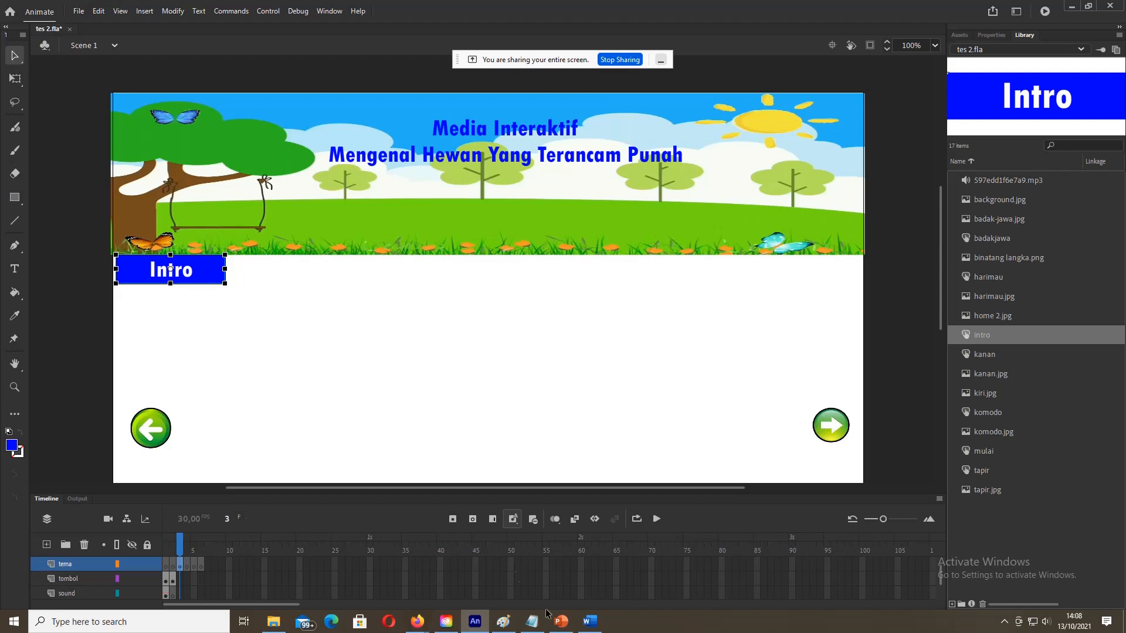
Step: Consult the Word storyboard and preview the kanan and harimau symbols in the Library
{"action": "left_click", "coordinate": [590, 622]}
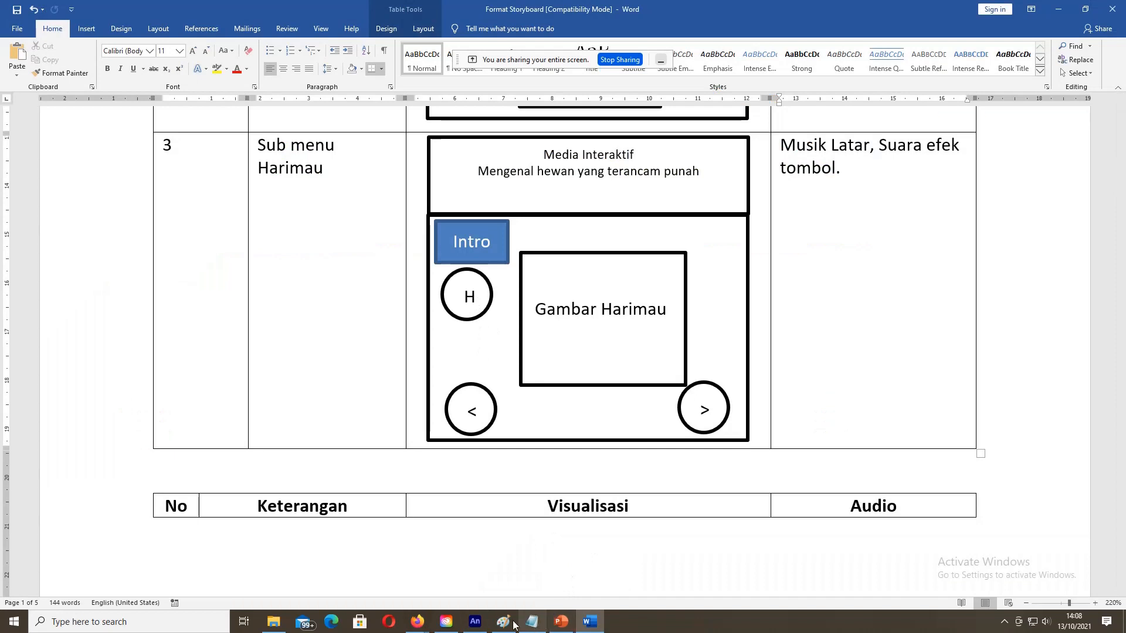
{"action": "left_click", "coordinate": [474, 621]}
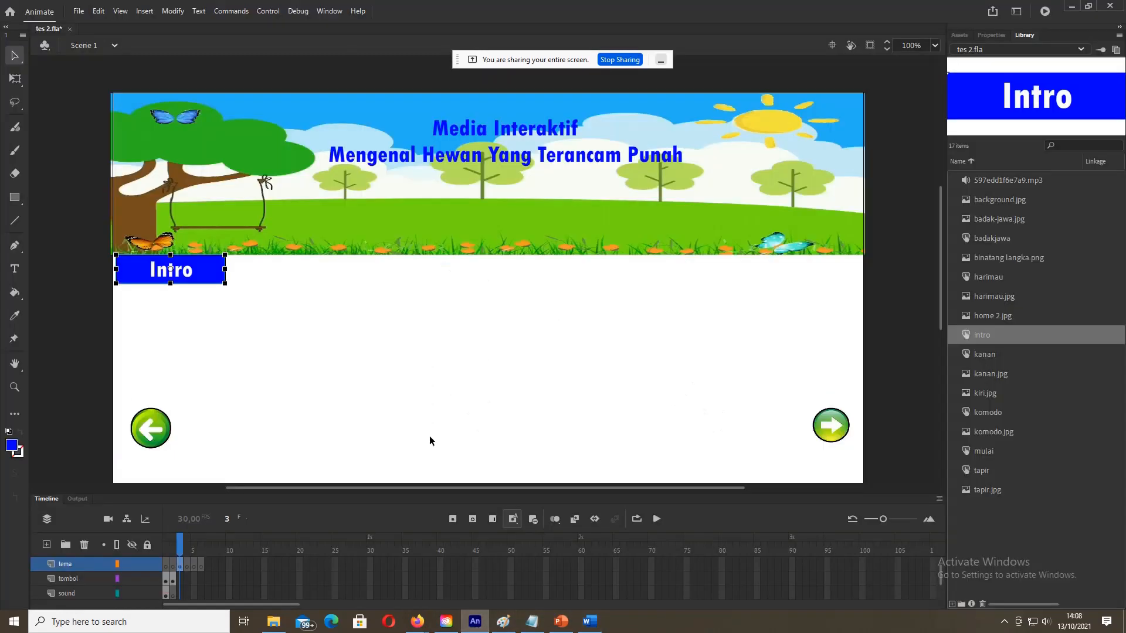
{"action": "left_click", "coordinate": [991, 355]}
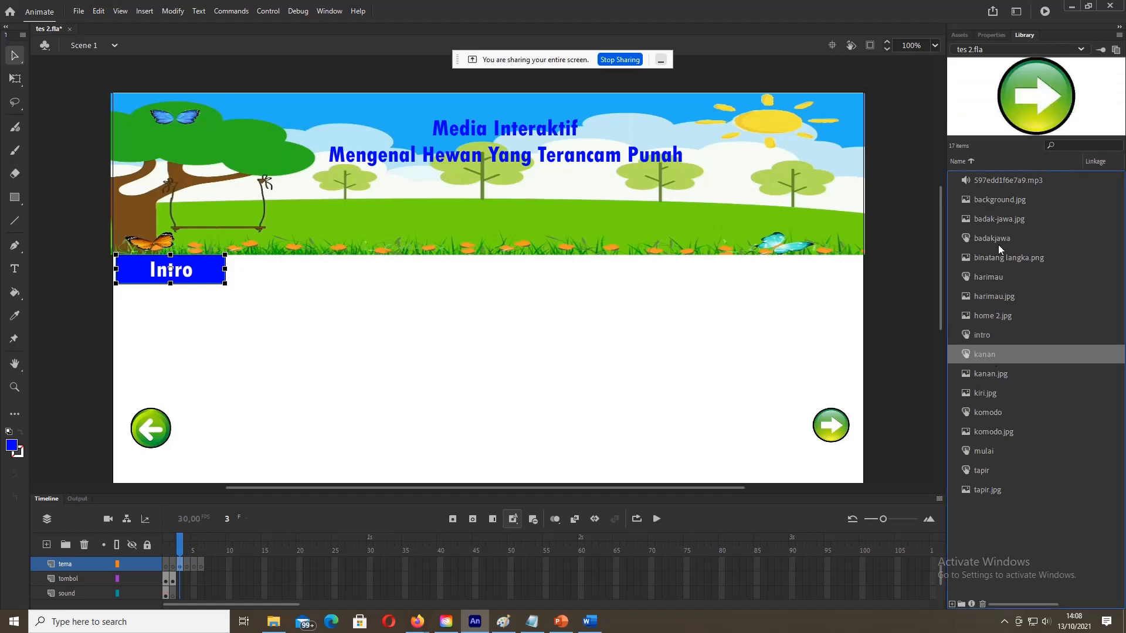
{"action": "left_click", "coordinate": [990, 277]}
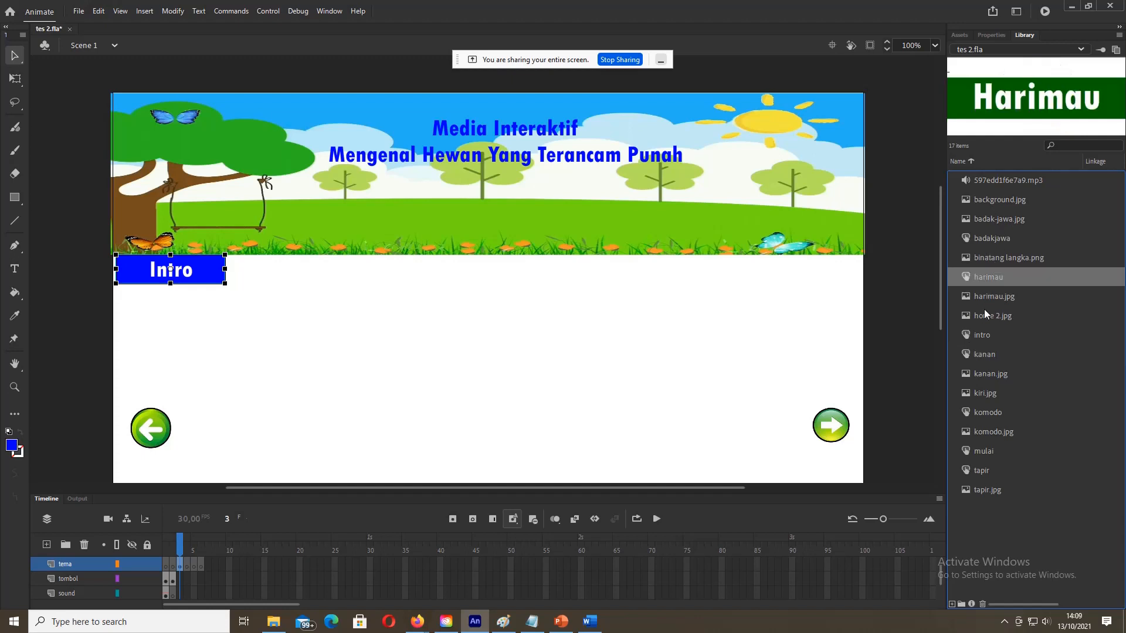
Step: Place home 2.jpg under the Intro button, scaled down to 89 × 84.1
{"action": "left_click", "coordinate": [987, 315]}
{"action": "left_click_drag", "start_coordinate": [987, 316], "coordinate": [482, 310]}
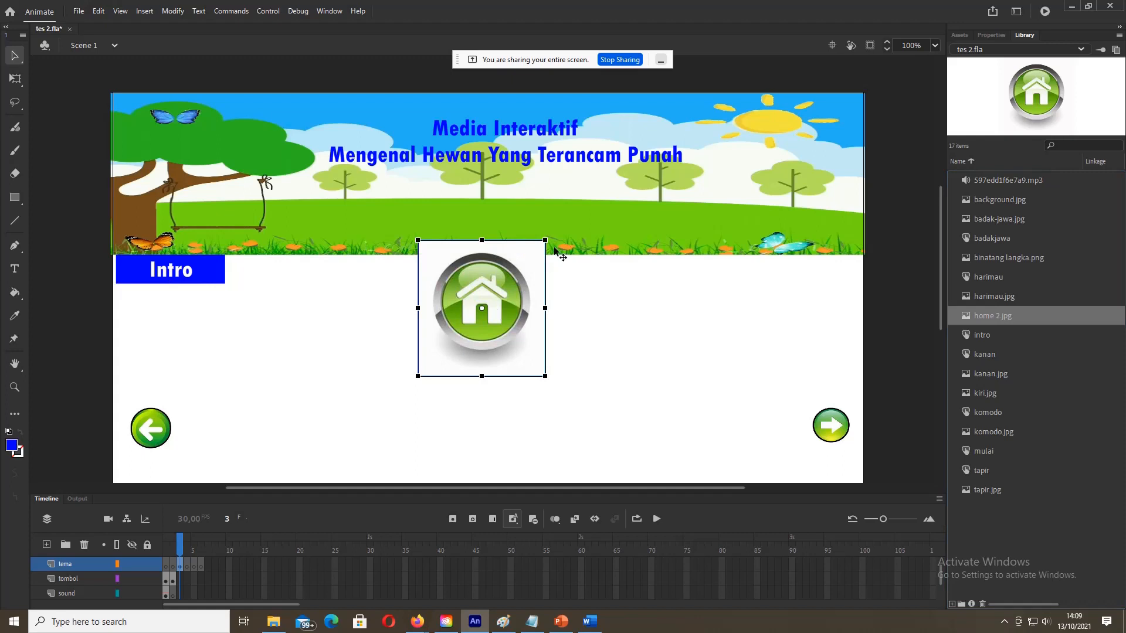
{"action": "left_click_drag", "start_coordinate": [546, 240], "coordinate": [145, 319]}
{"action": "left_click", "coordinate": [209, 406]}
{"action": "left_click", "coordinate": [241, 339]}
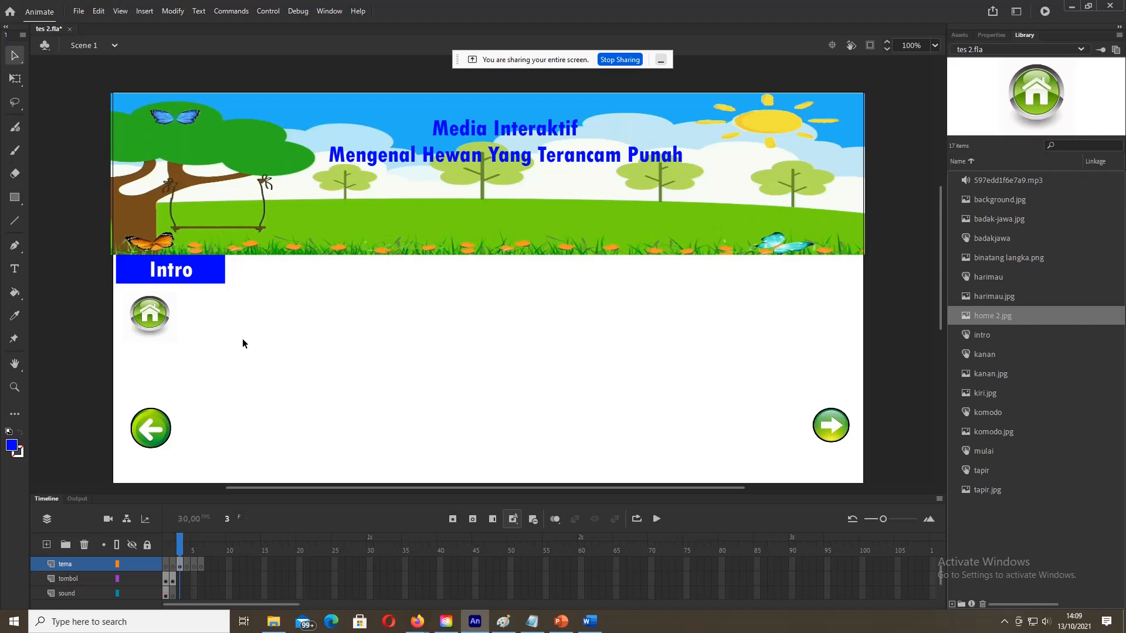
{"action": "left_click", "coordinate": [157, 311]}
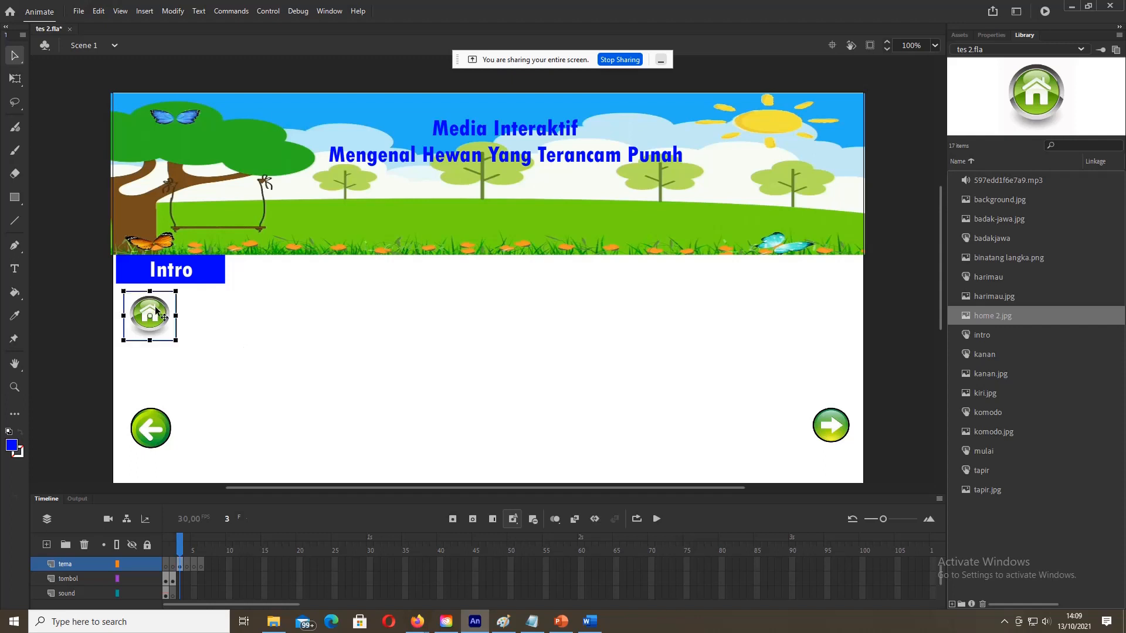
{"action": "left_click", "coordinate": [988, 36]}
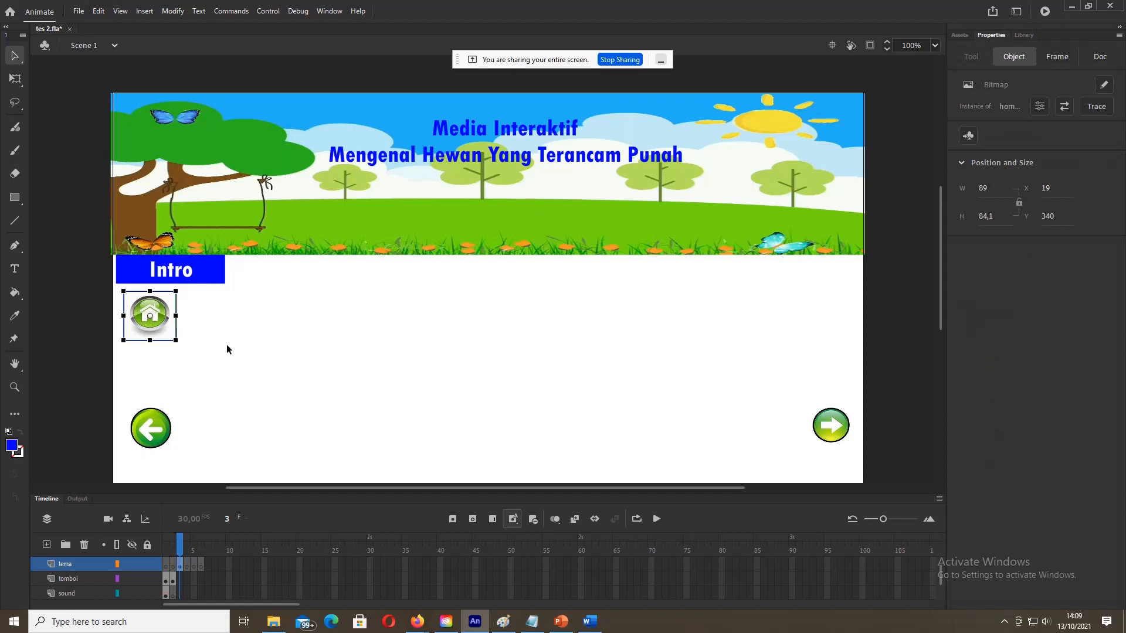
{"action": "left_click", "coordinate": [158, 444]}
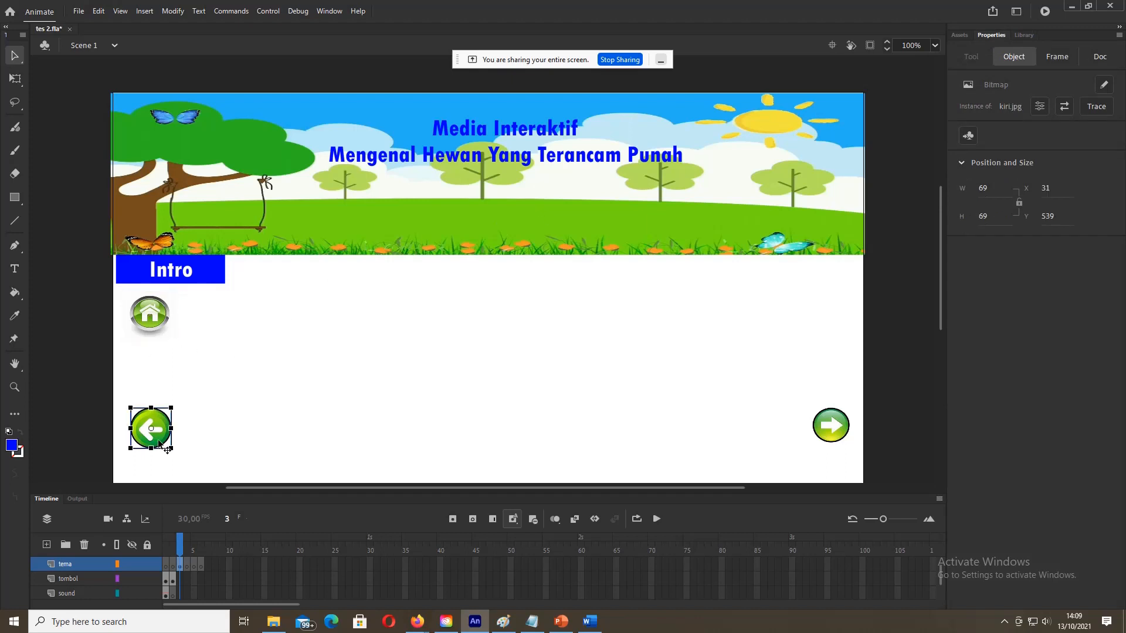
{"action": "left_click", "coordinate": [150, 325]}
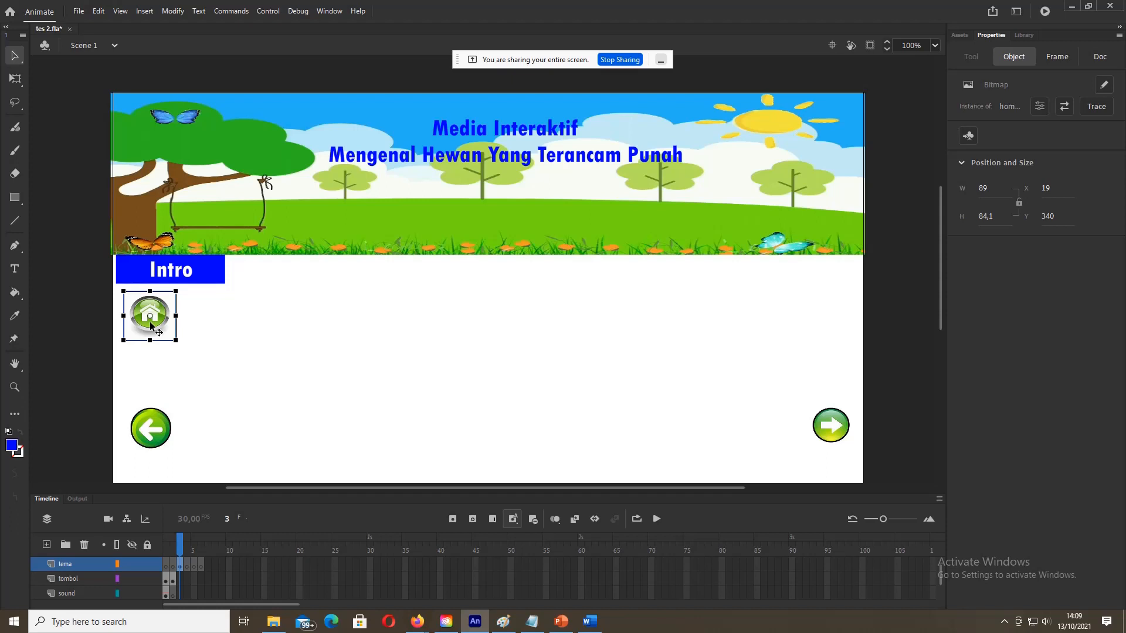
Step: Convert the home image into a Button symbol named home
{"action": "right_click", "coordinate": [155, 317]}
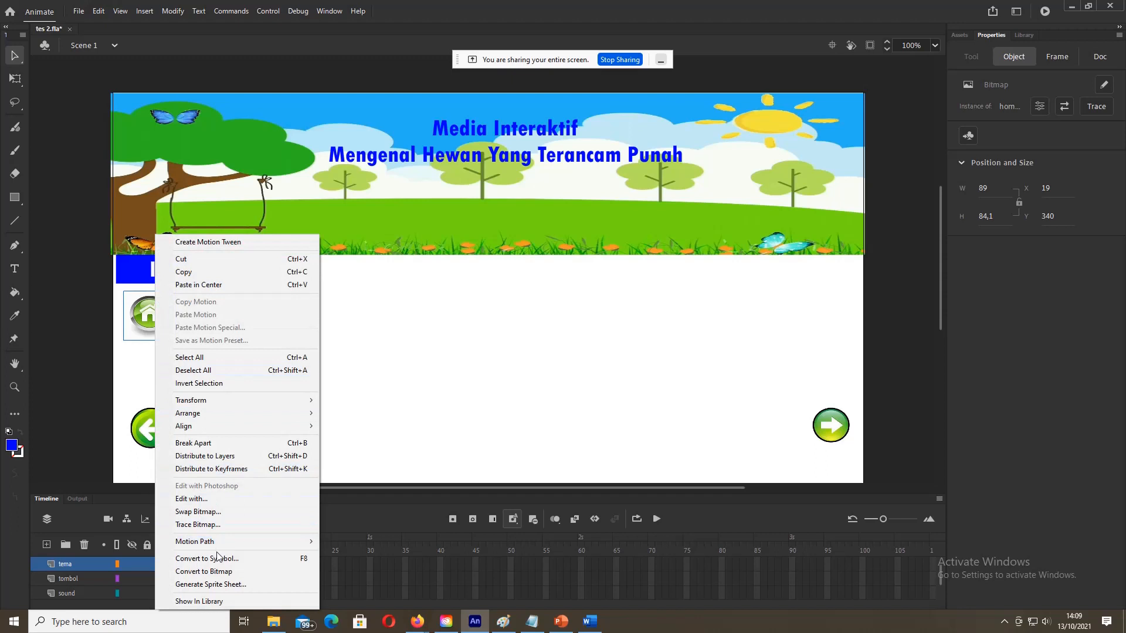
{"action": "left_click", "coordinate": [217, 558]}
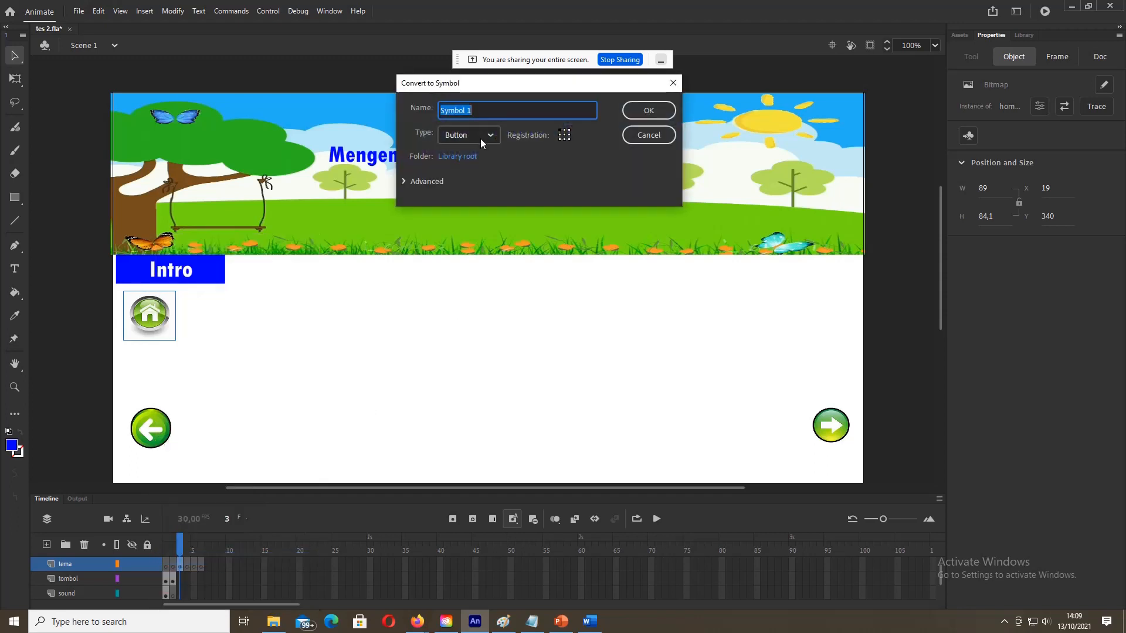
{"action": "type", "text": "home"}
{"action": "left_click", "coordinate": [649, 112]}
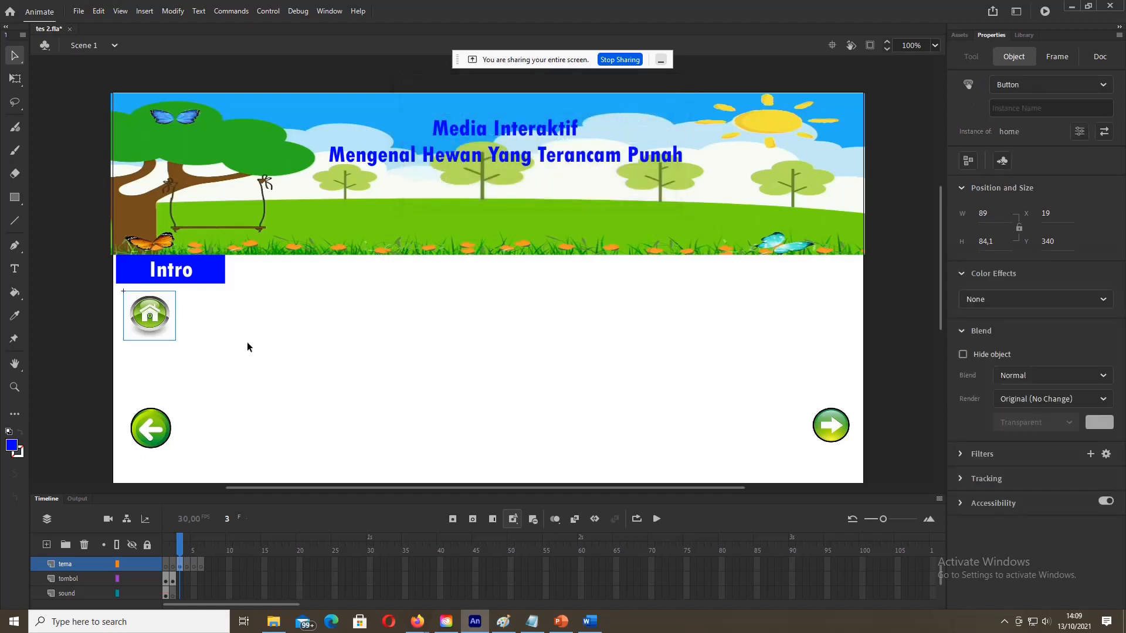
Step: Convert the left-arrow image into a Button symbol named kiri
{"action": "left_click", "coordinate": [155, 423]}
{"action": "right_click", "coordinate": [156, 423]}
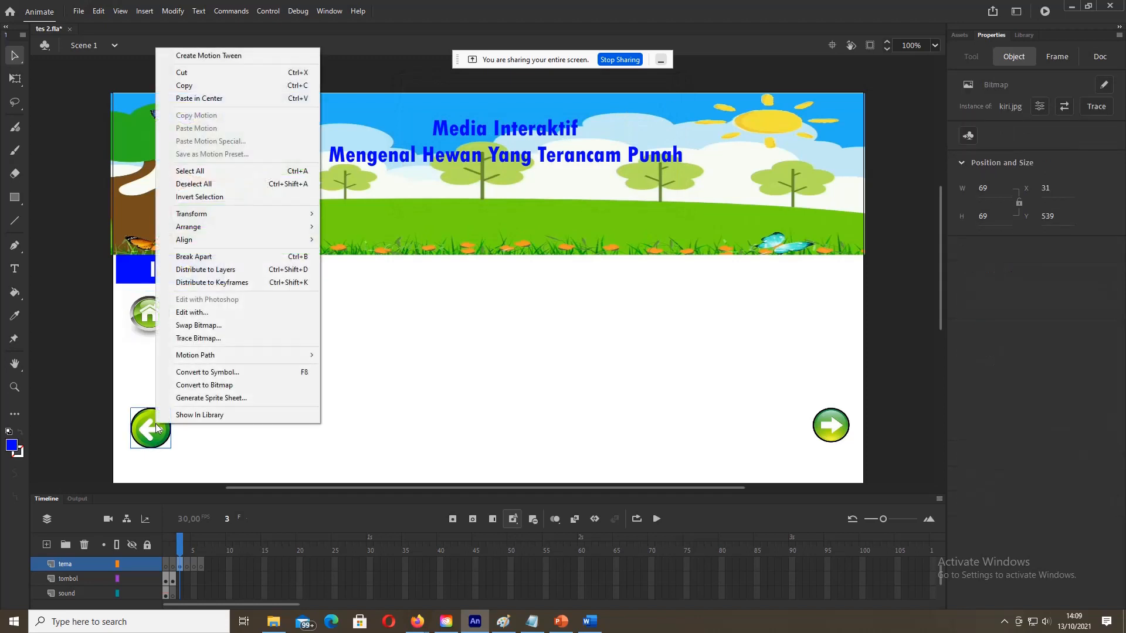
{"action": "left_click", "coordinate": [205, 372]}
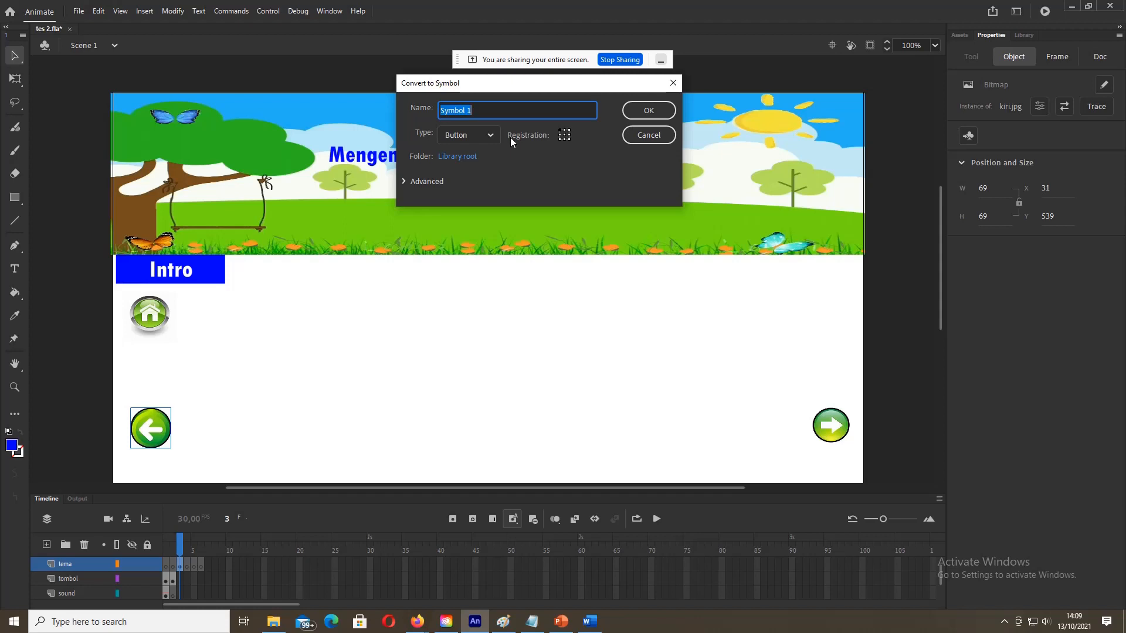
{"action": "type", "text": "kiri"}
{"action": "left_click", "coordinate": [649, 110]}
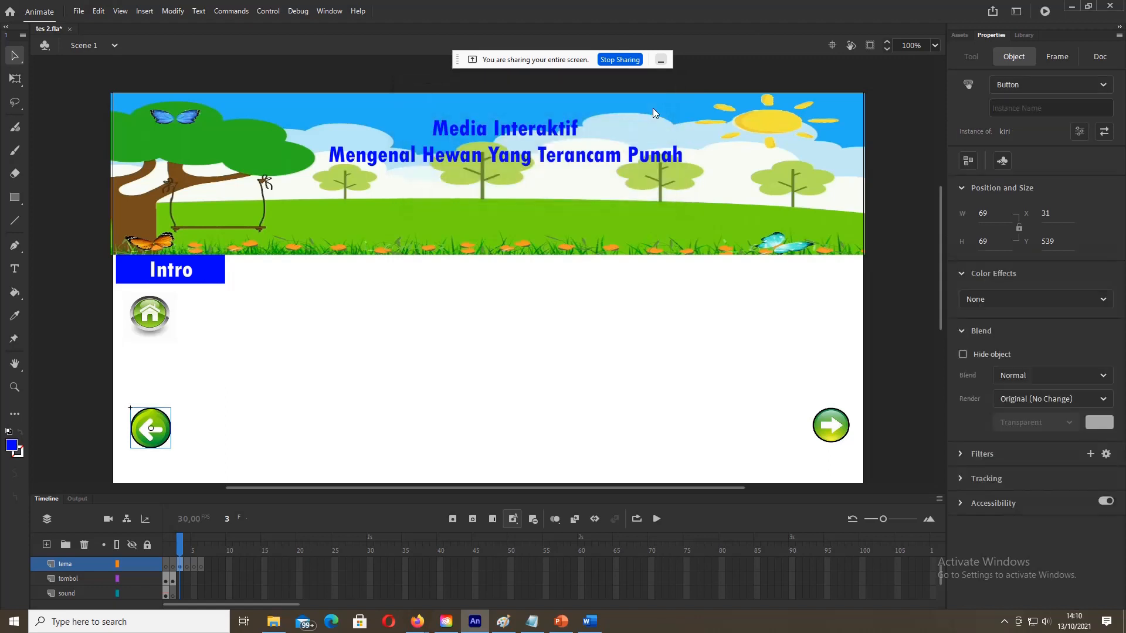
Step: Give frame 3's home button the instance name home and the left arrow kiri
{"action": "left_click", "coordinate": [838, 421]}
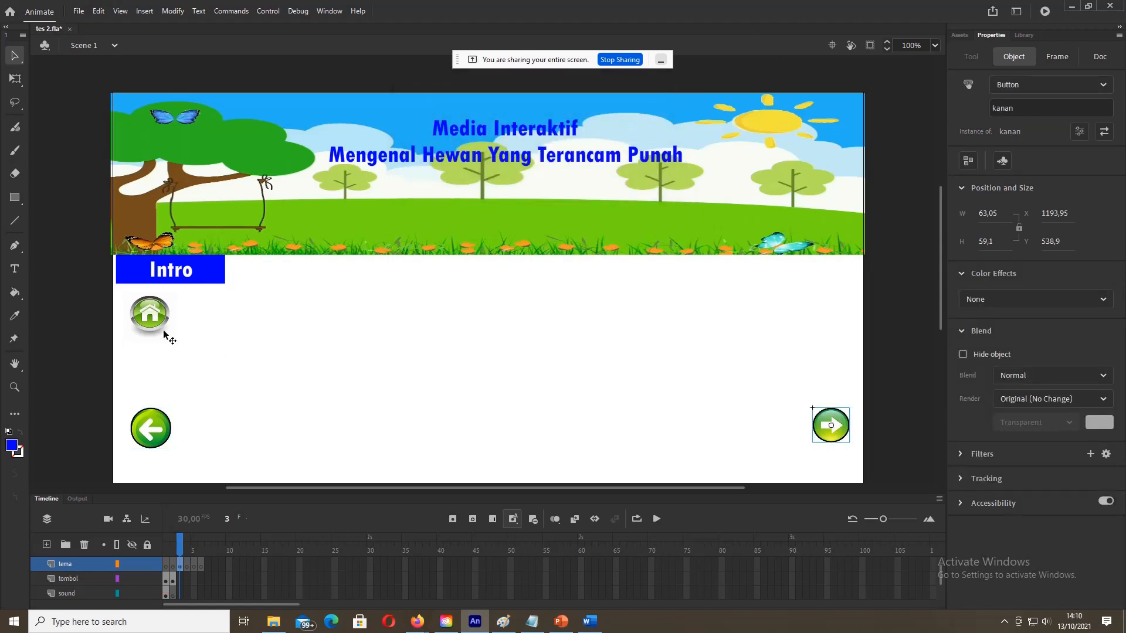
{"action": "left_click", "coordinate": [149, 320]}
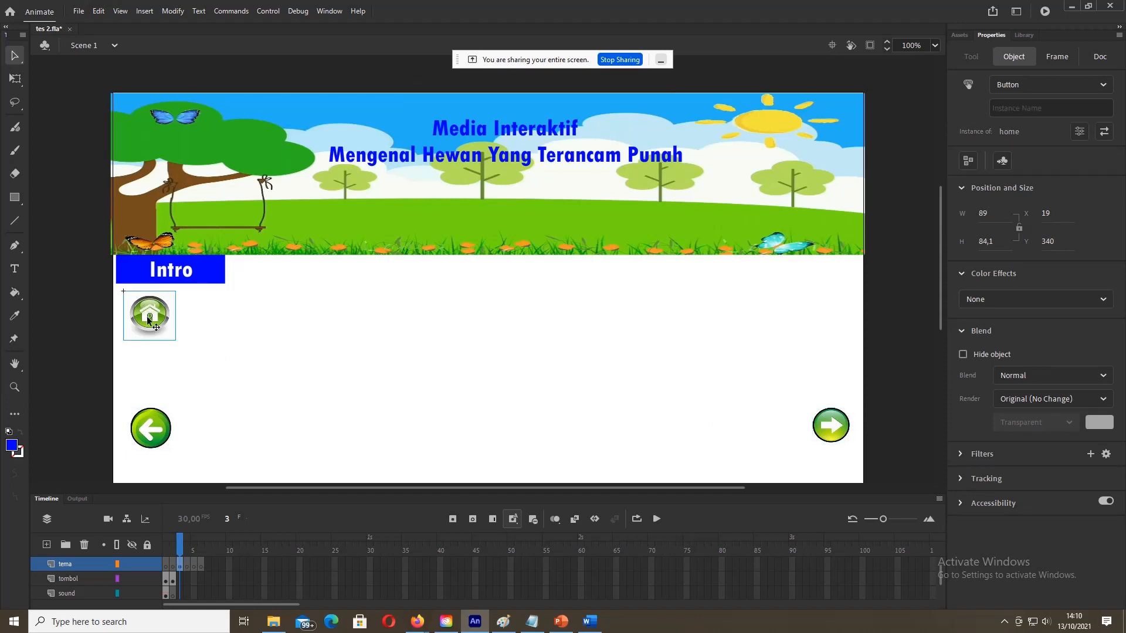
{"action": "left_click", "coordinate": [1009, 108]}
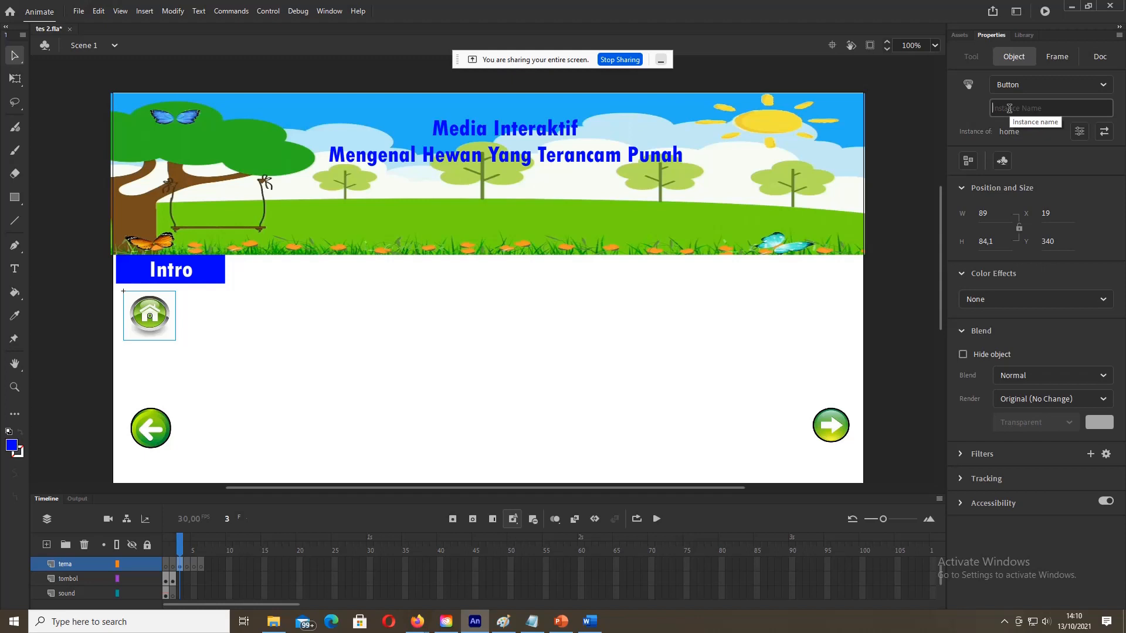
{"action": "type", "text": "home"}
{"action": "left_click", "coordinate": [146, 431]}
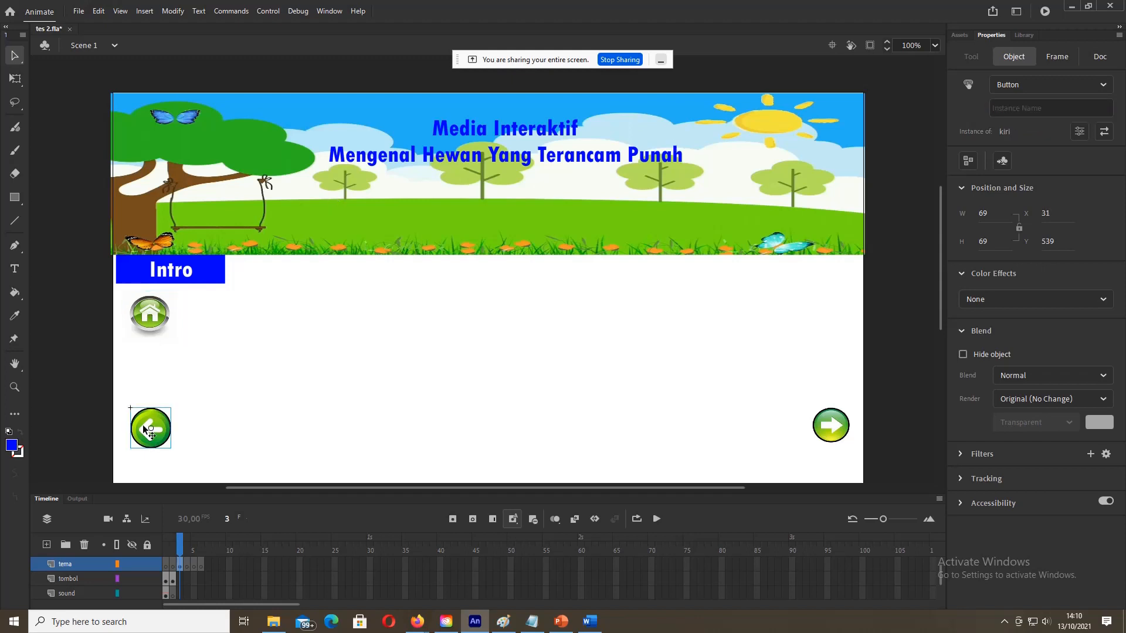
{"action": "left_click", "coordinate": [1016, 106]}
{"action": "type", "text": "kiri"}
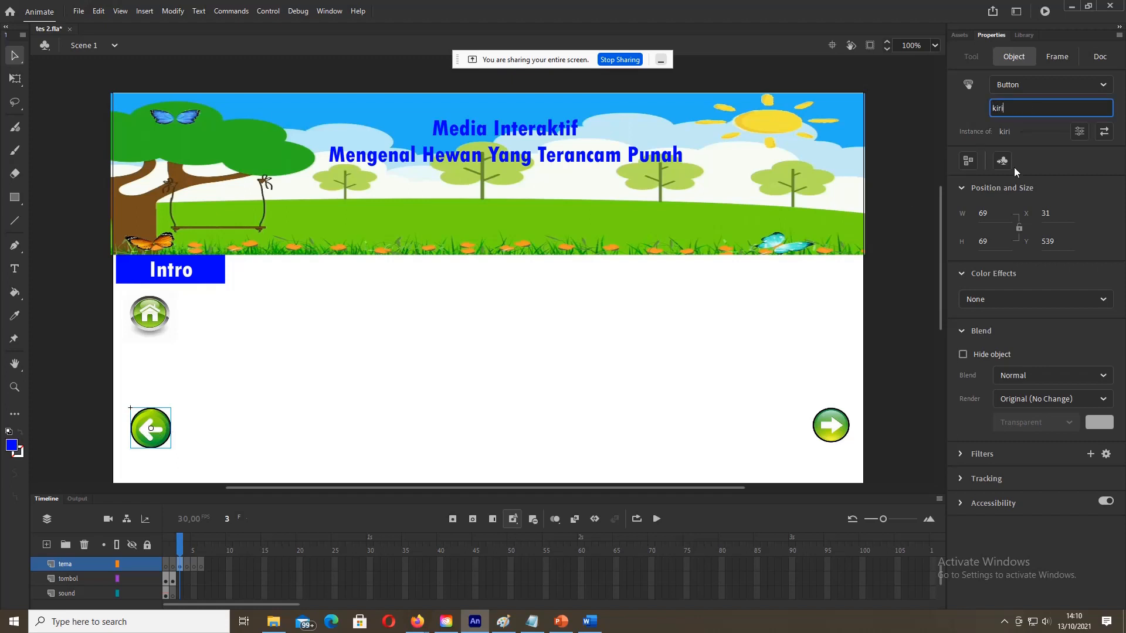
{"action": "left_click", "coordinate": [804, 355]}
Step: After checking frame 2's Intro name, name frame 3's Intro button instance intro1
{"action": "left_click", "coordinate": [202, 272]}
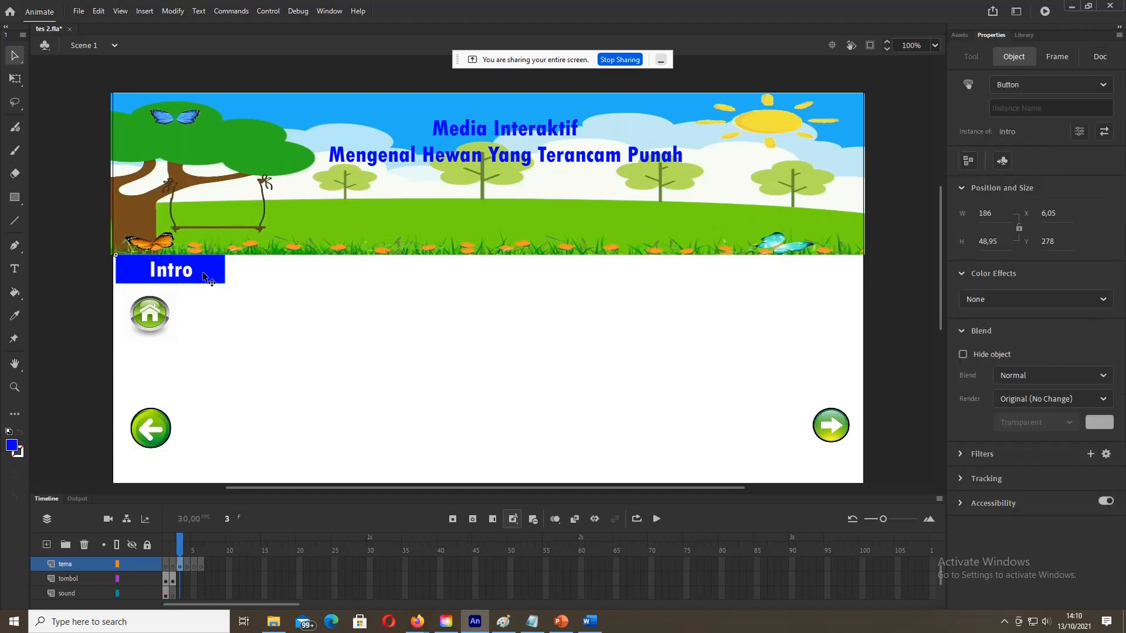
{"action": "left_click", "coordinate": [1001, 111]}
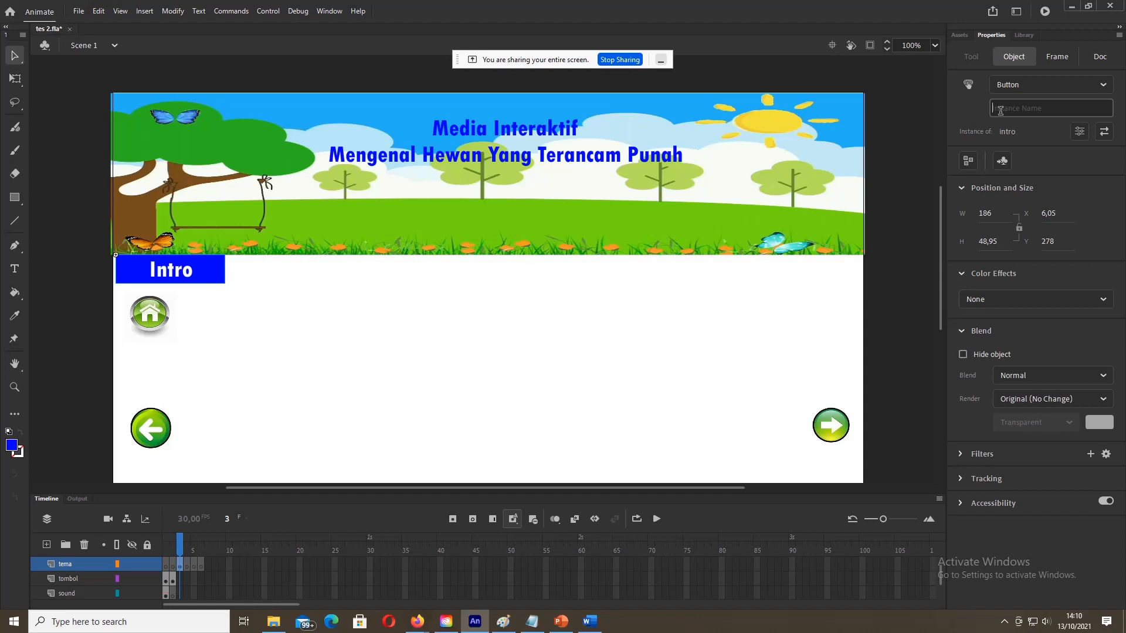
{"action": "left_click", "coordinate": [172, 581]}
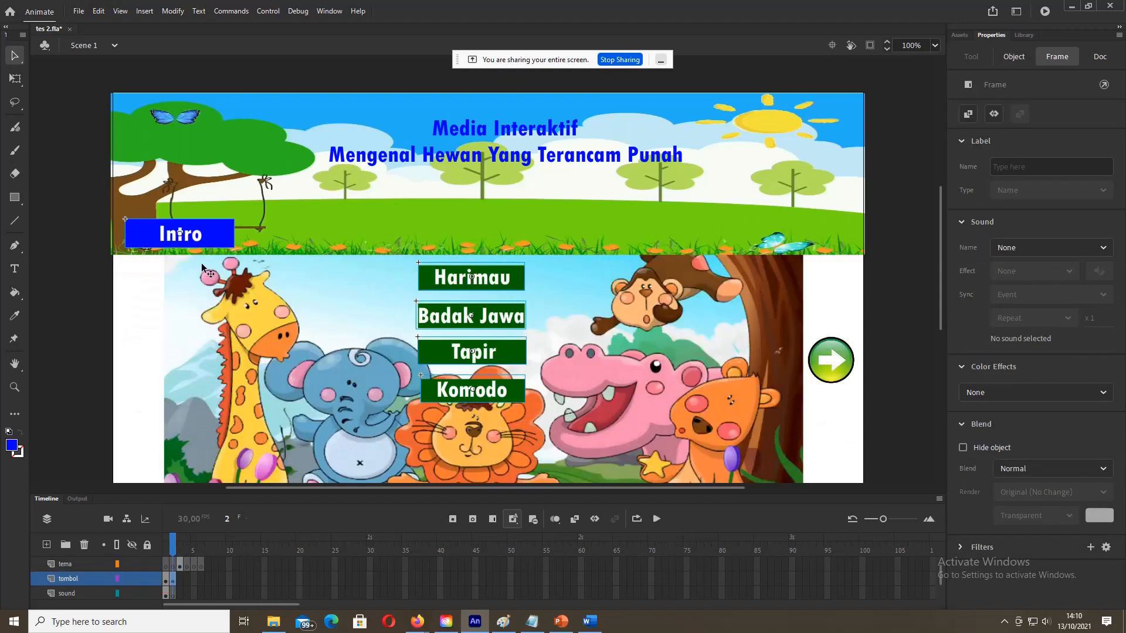
{"action": "left_click", "coordinate": [208, 233]}
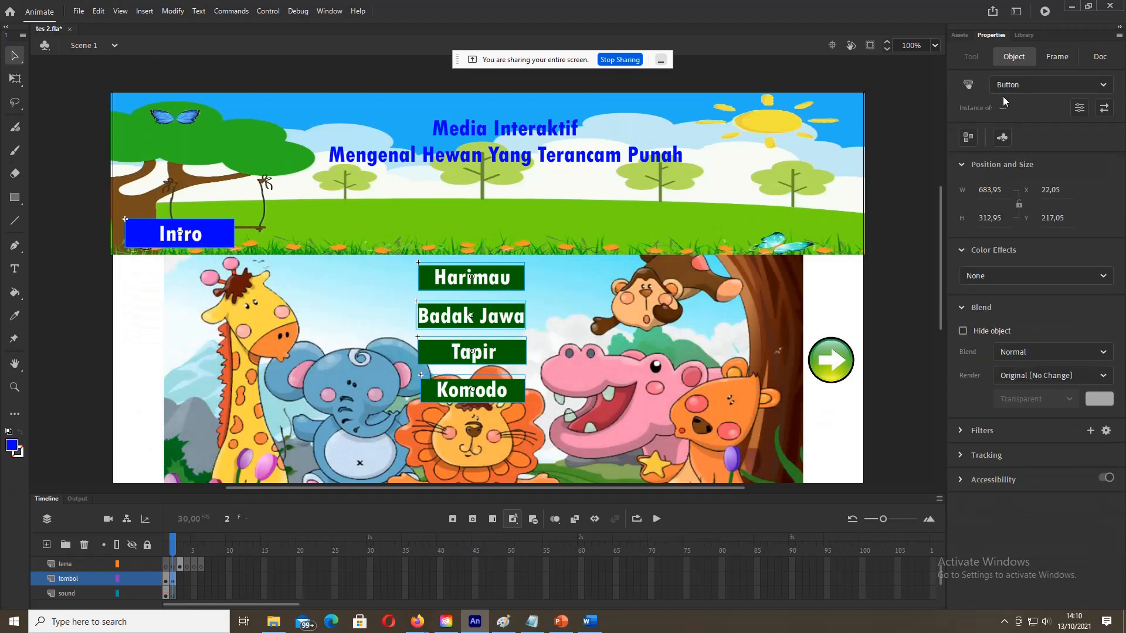
{"action": "left_click", "coordinate": [82, 227]}
{"action": "left_click", "coordinate": [199, 234]}
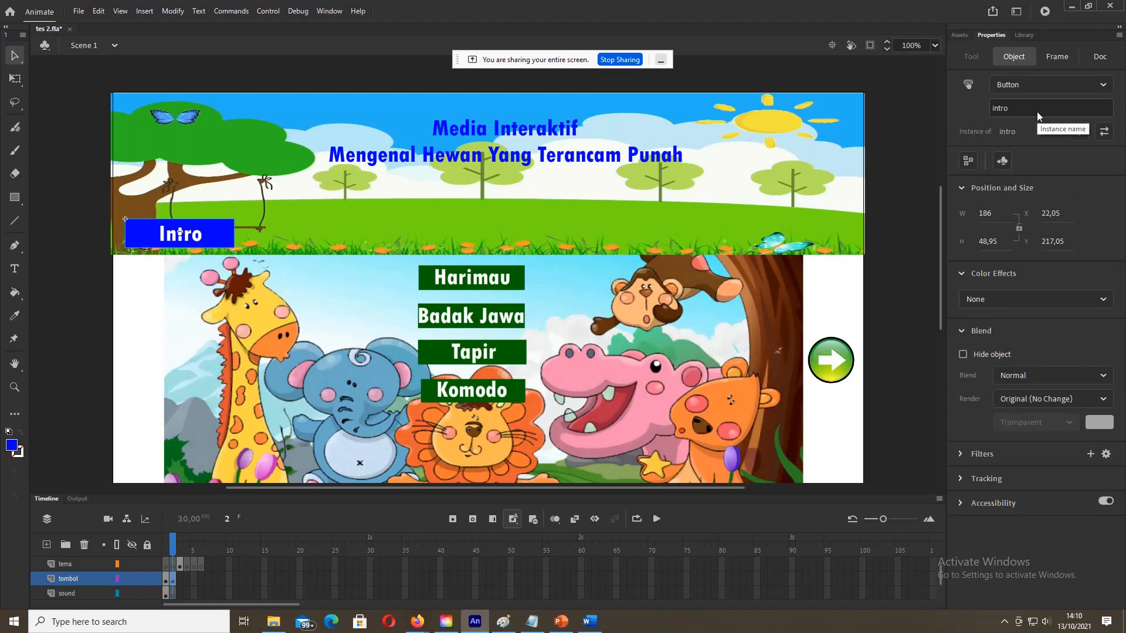
{"action": "left_click", "coordinate": [180, 567]}
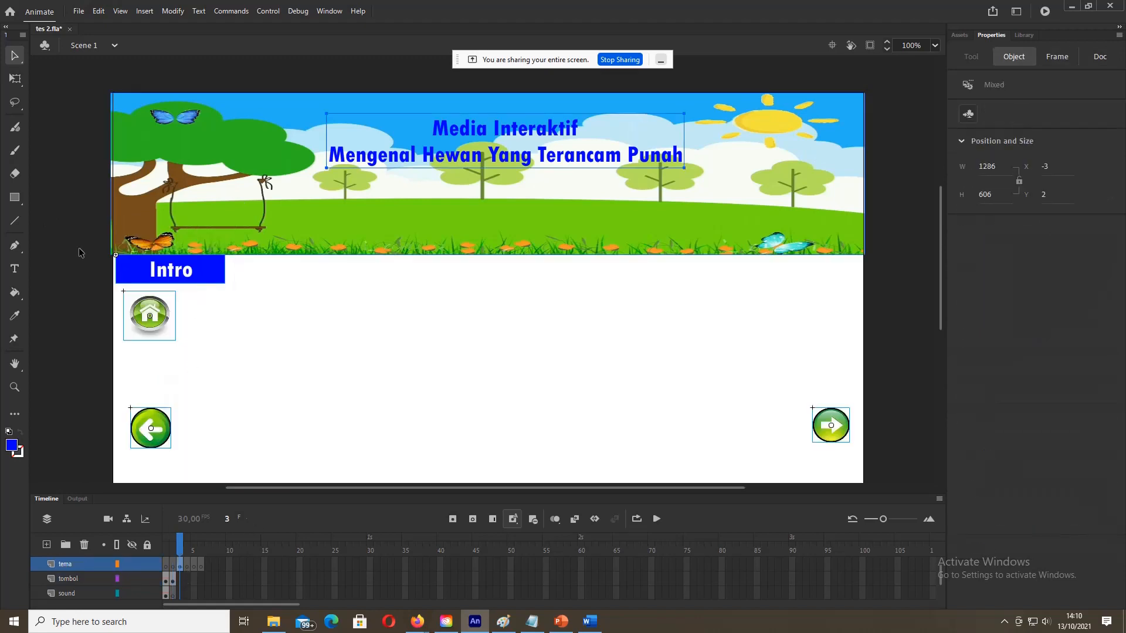
{"action": "key", "text": "ctrl+shift+a"}
{"action": "left_click", "coordinate": [214, 276]}
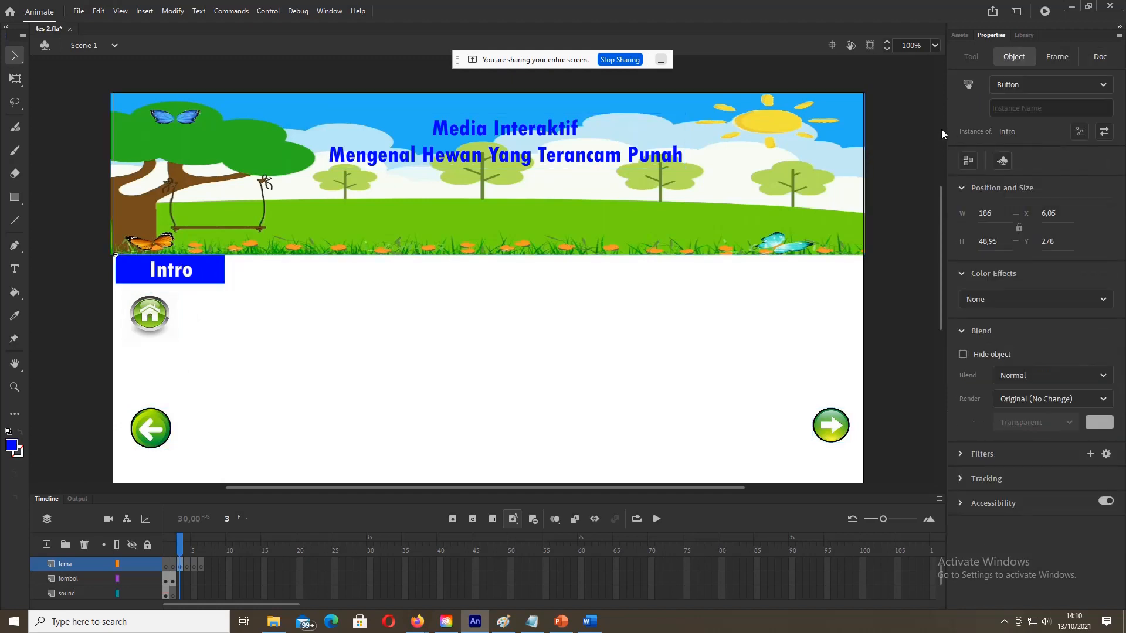
{"action": "left_click", "coordinate": [1028, 111]}
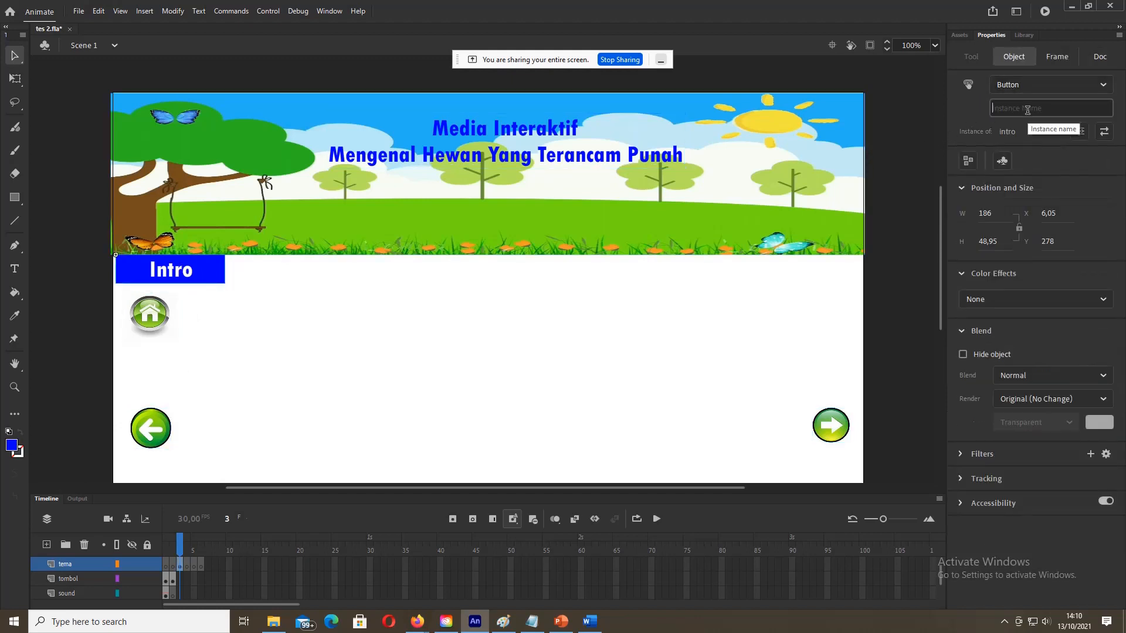
{"action": "type", "text": "intro1"}
{"action": "left_click", "coordinate": [104, 361]}
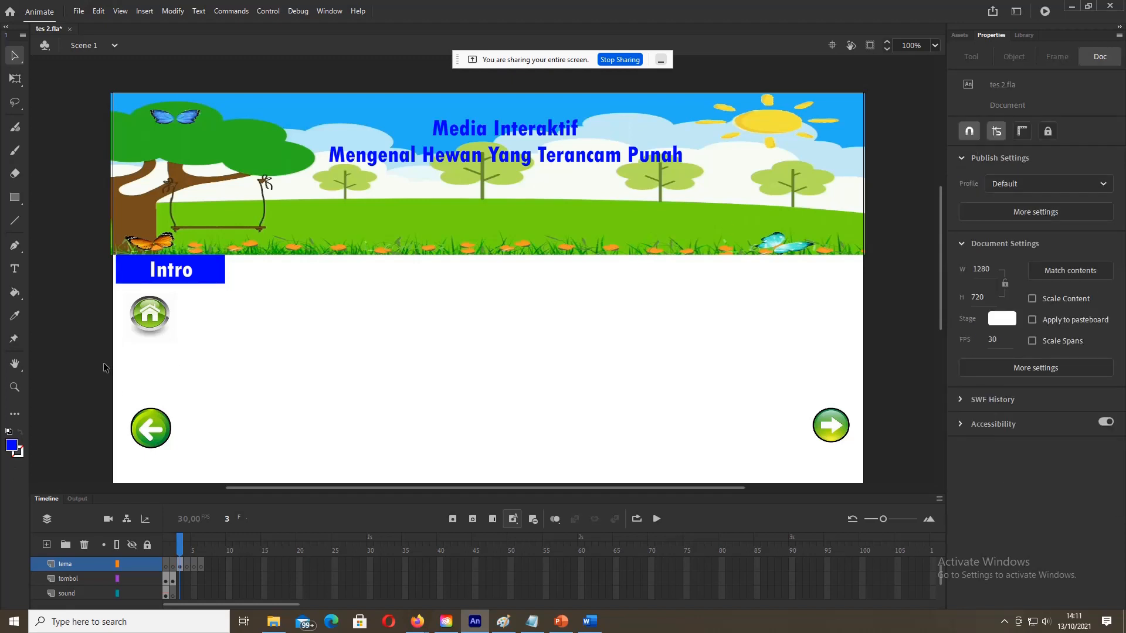
Step: Name frame 3's right arrow kanan1, verify all button names, then view the Word storyboard
{"action": "left_click", "coordinate": [175, 579]}
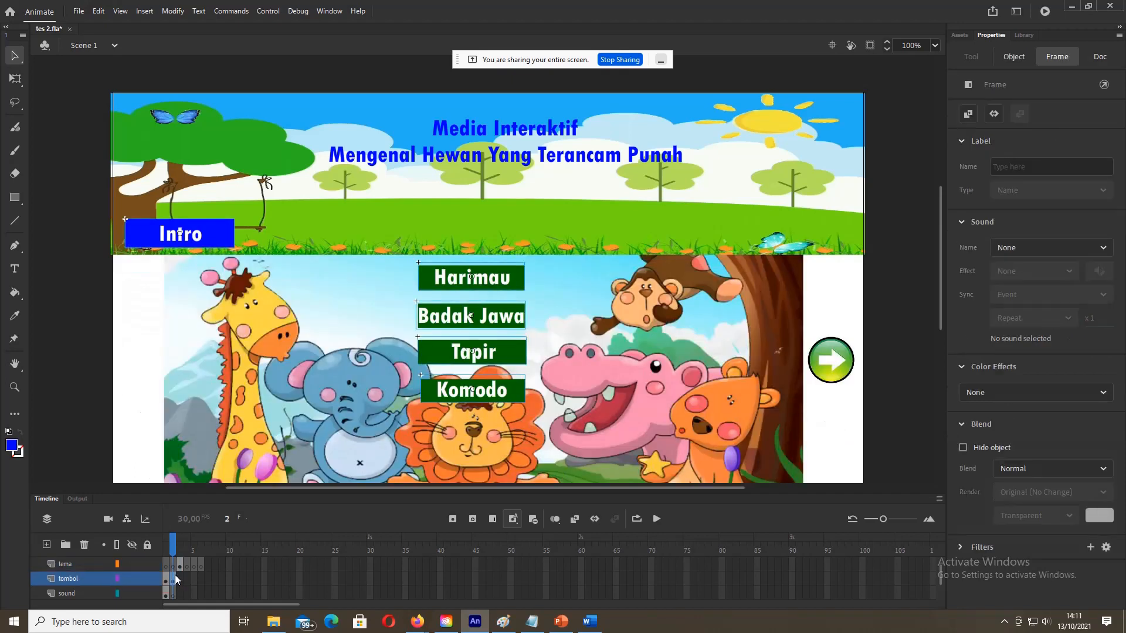
{"action": "left_click", "coordinate": [829, 361]}
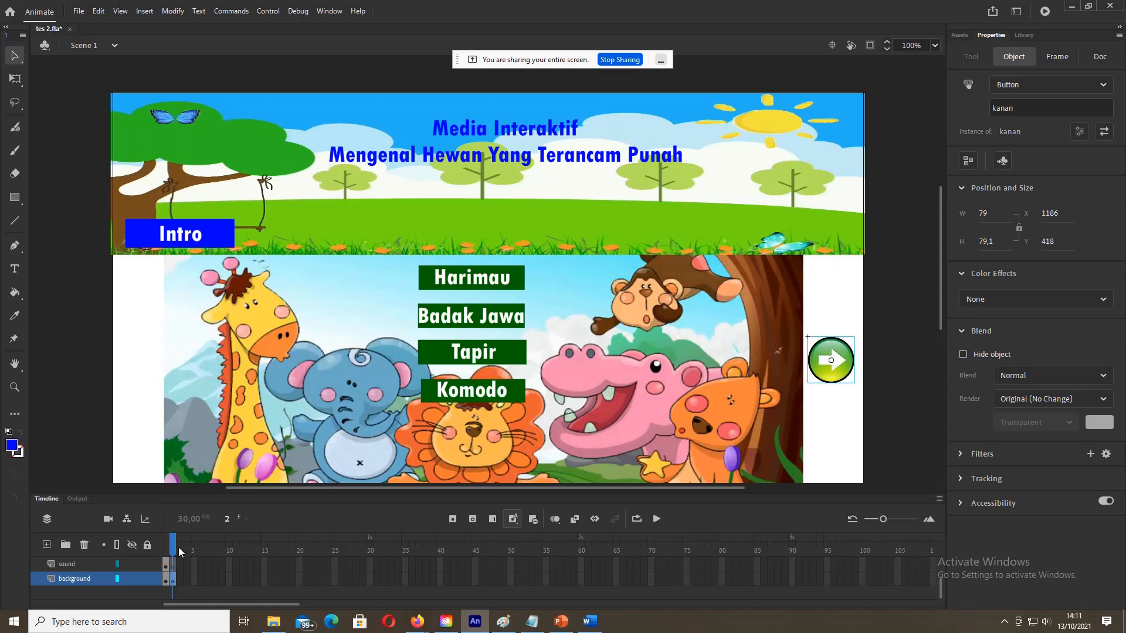
{"action": "scroll", "coordinate": [175, 568], "scroll_direction": "up", "scroll_amount": 2}
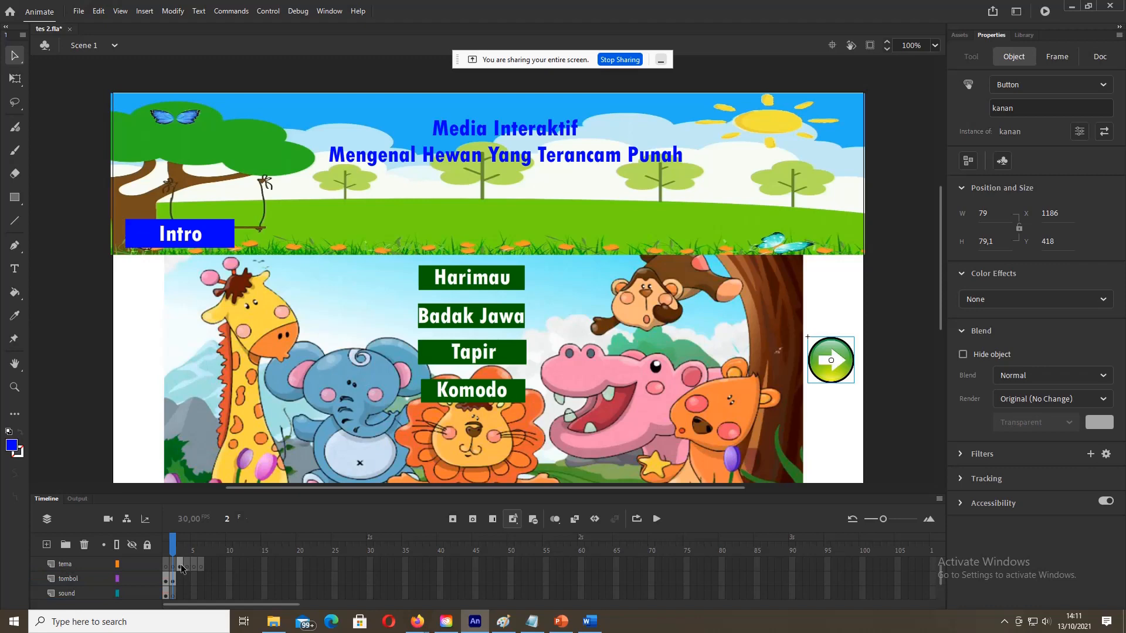
{"action": "left_click", "coordinate": [180, 564]}
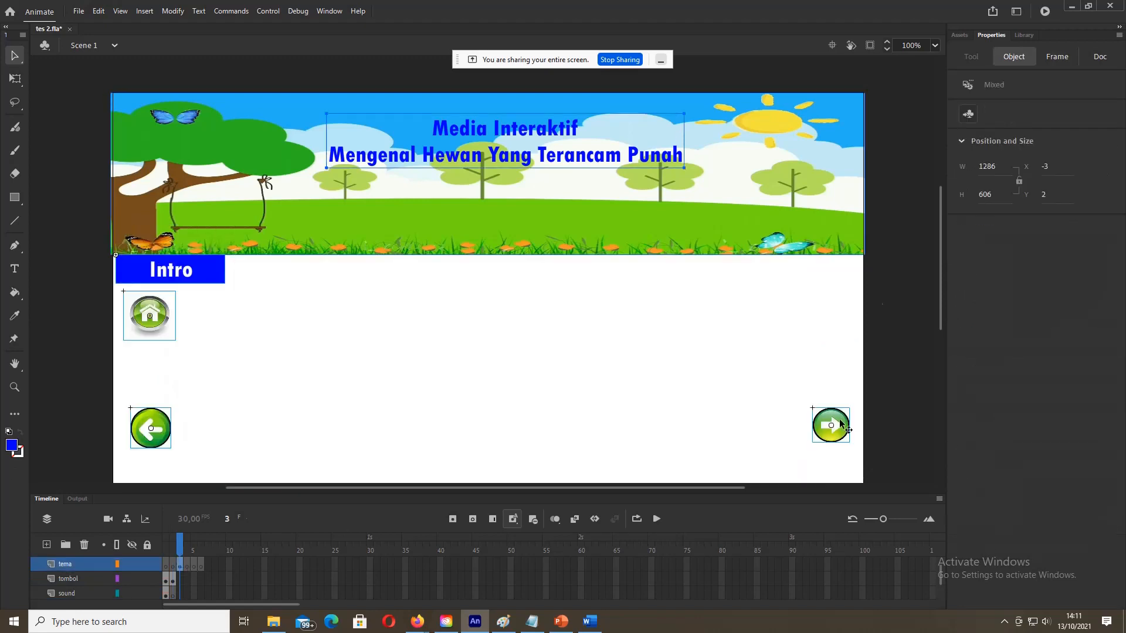
{"action": "left_click", "coordinate": [801, 395]}
{"action": "left_click", "coordinate": [839, 420]}
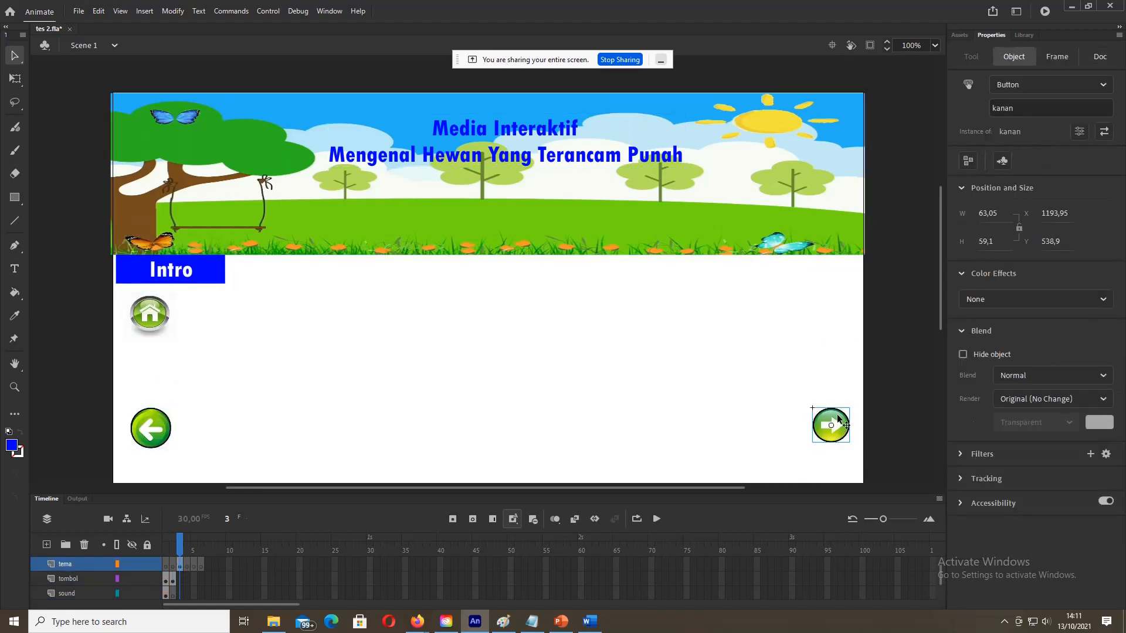
{"action": "left_click", "coordinate": [1036, 106]}
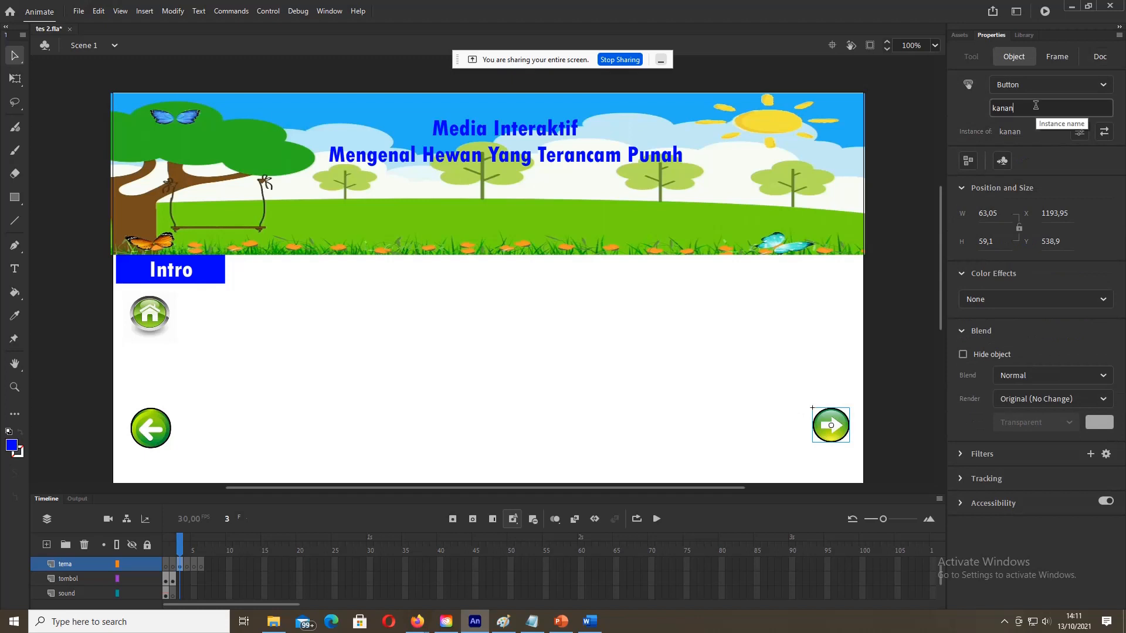
{"action": "type", "text": "1"}
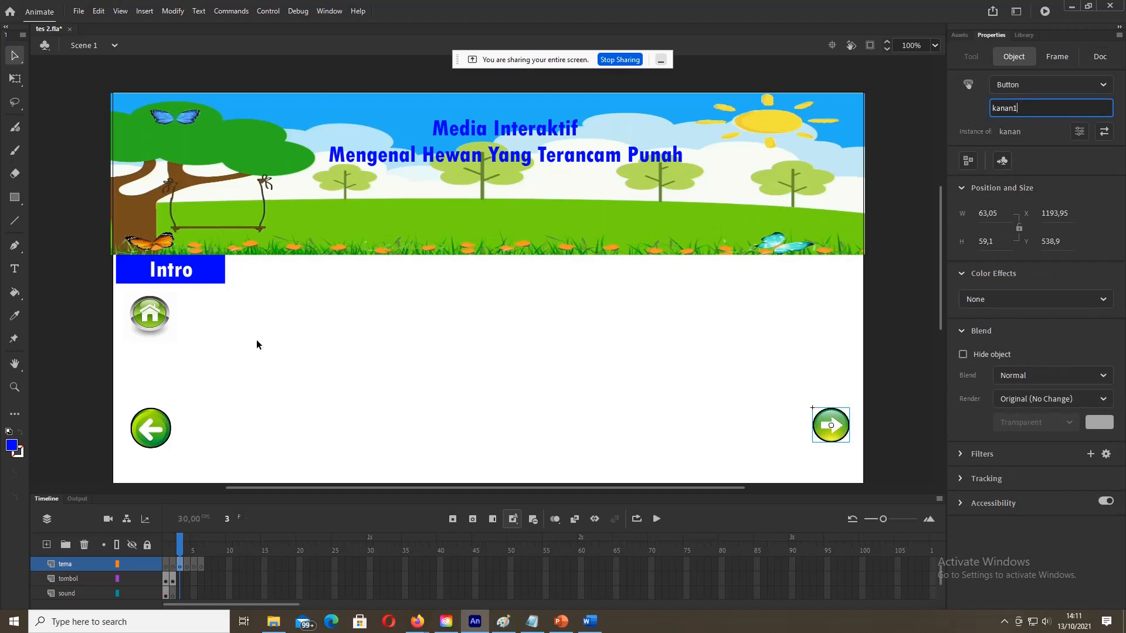
{"action": "left_click", "coordinate": [153, 427]}
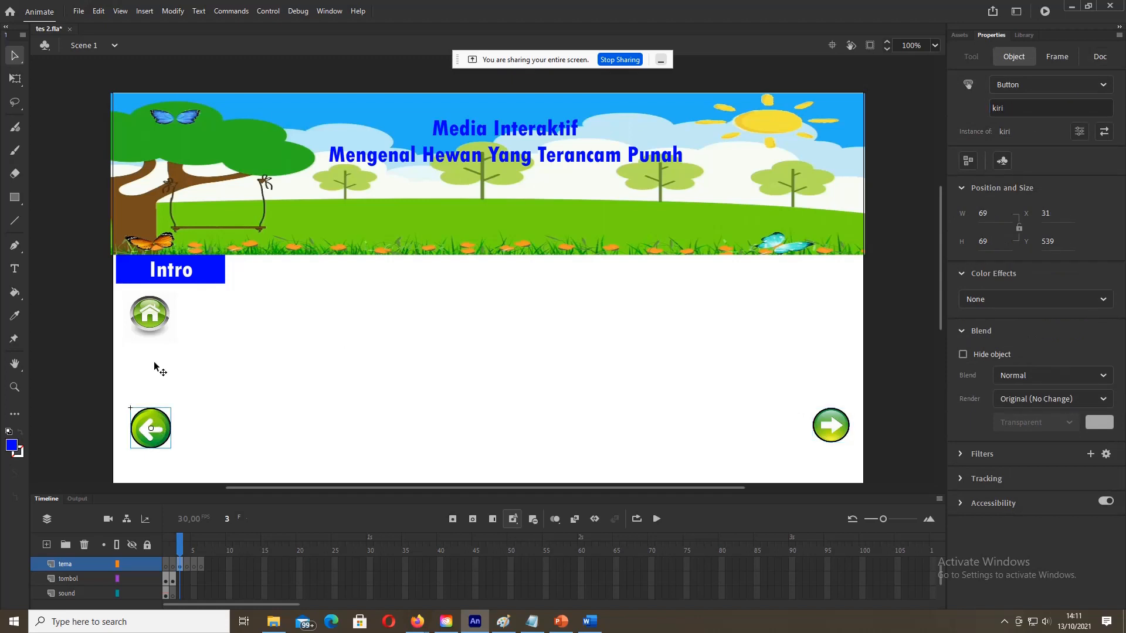
{"action": "left_click", "coordinate": [160, 316]}
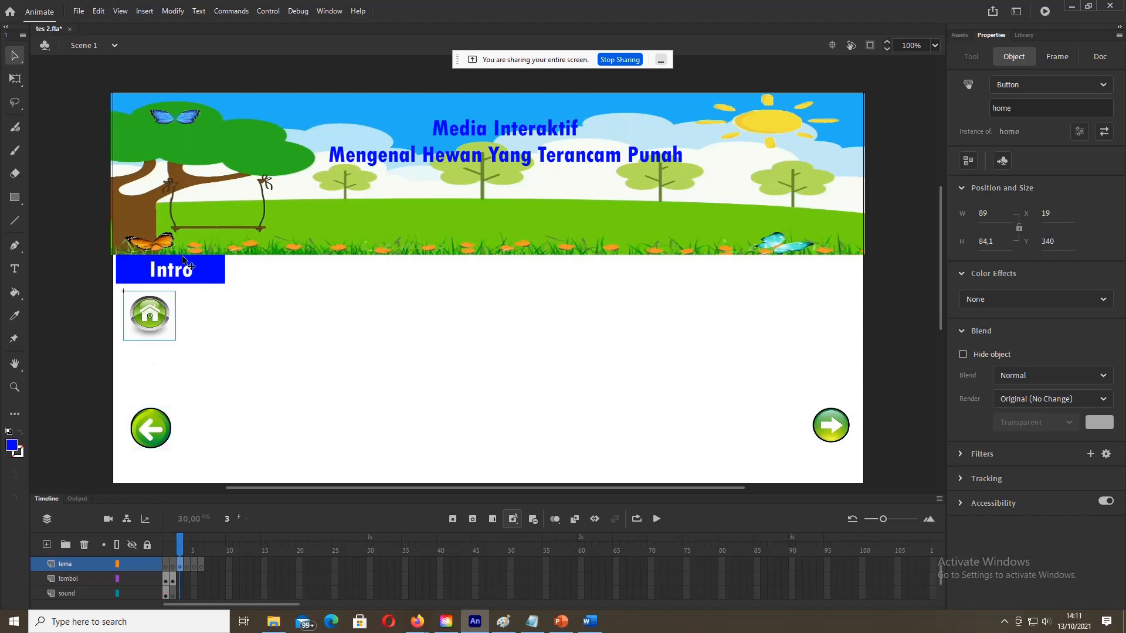
{"action": "left_click", "coordinate": [205, 279]}
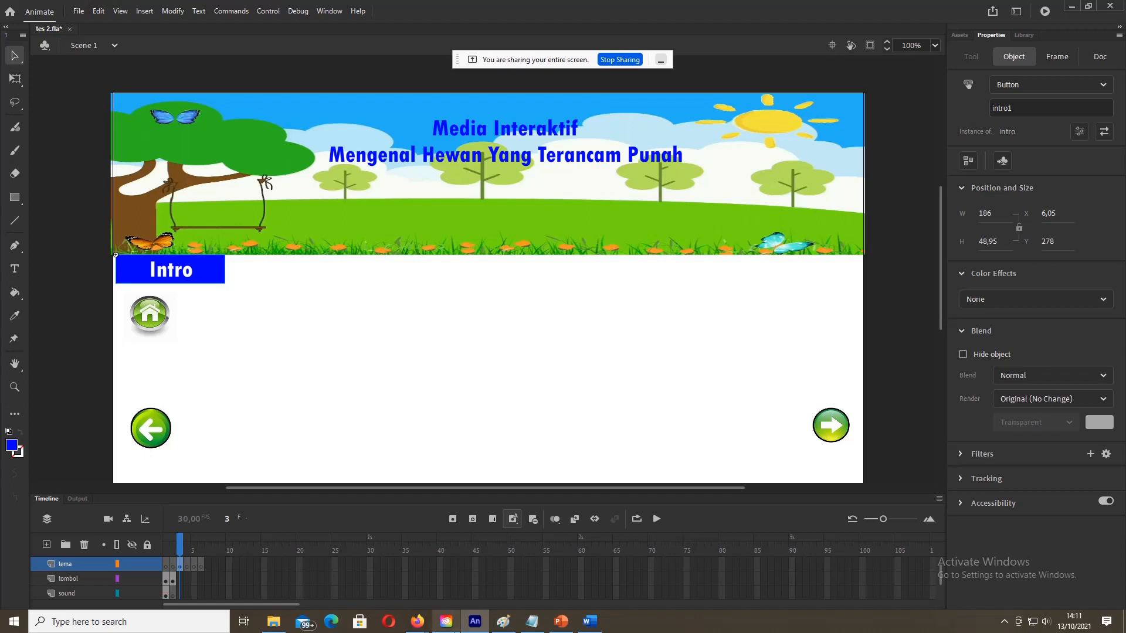
{"action": "left_click", "coordinate": [586, 623]}
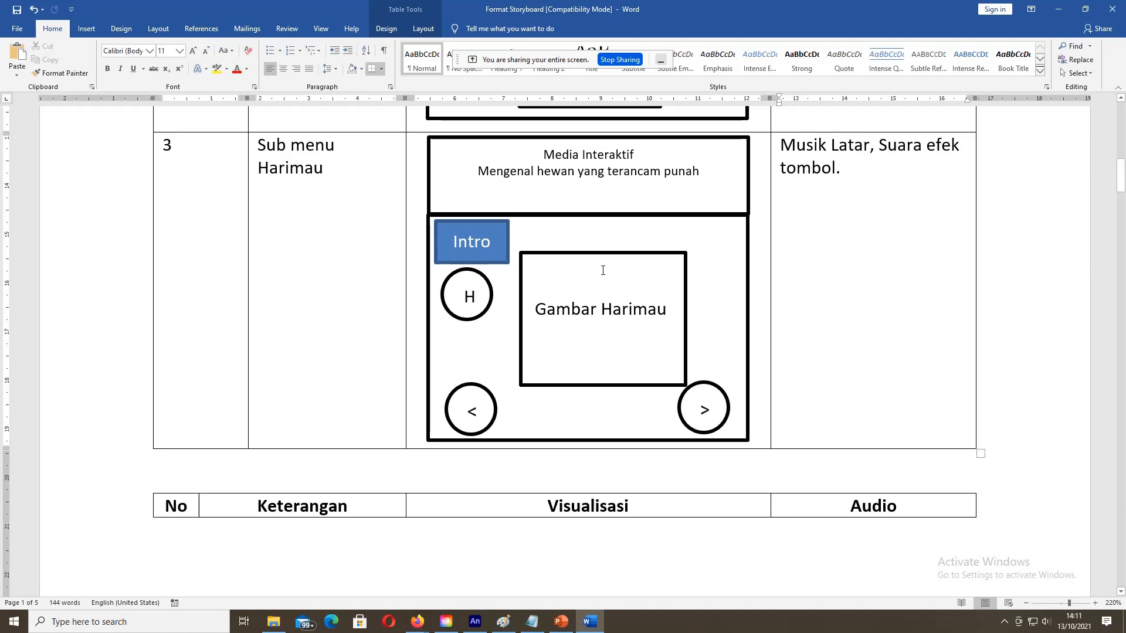
Step: Scroll the storyboard to the Sub menu Badak Jawa and Tapir rows, then return to Animate
{"action": "scroll", "coordinate": [603, 270], "scroll_direction": "down", "scroll_amount": 10}
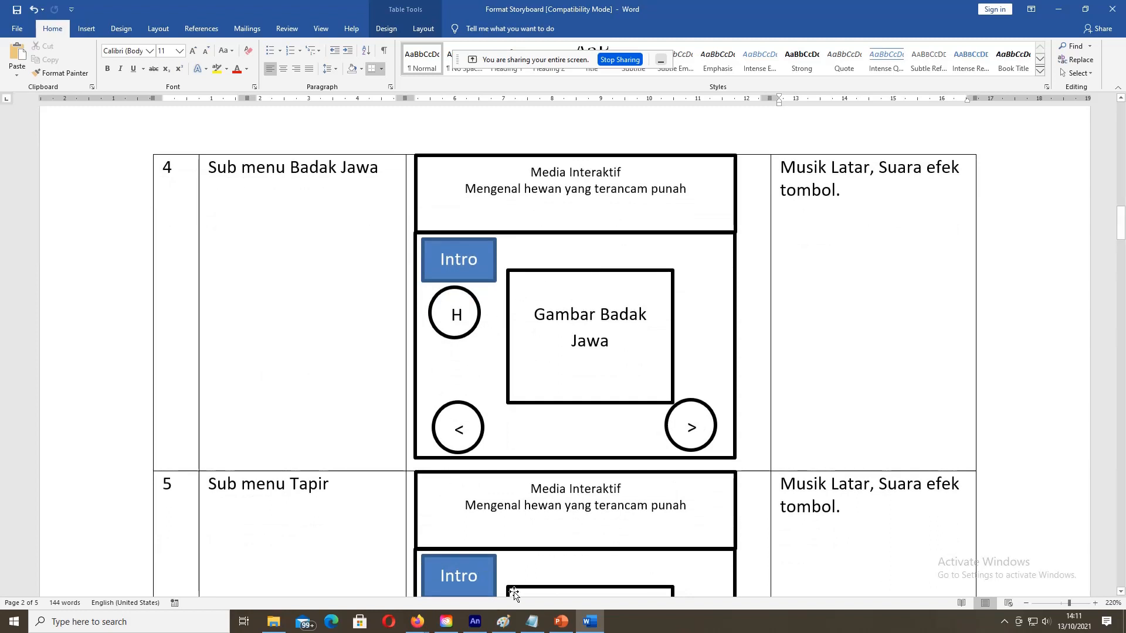
{"action": "mouse_move", "coordinate": [586, 628]}
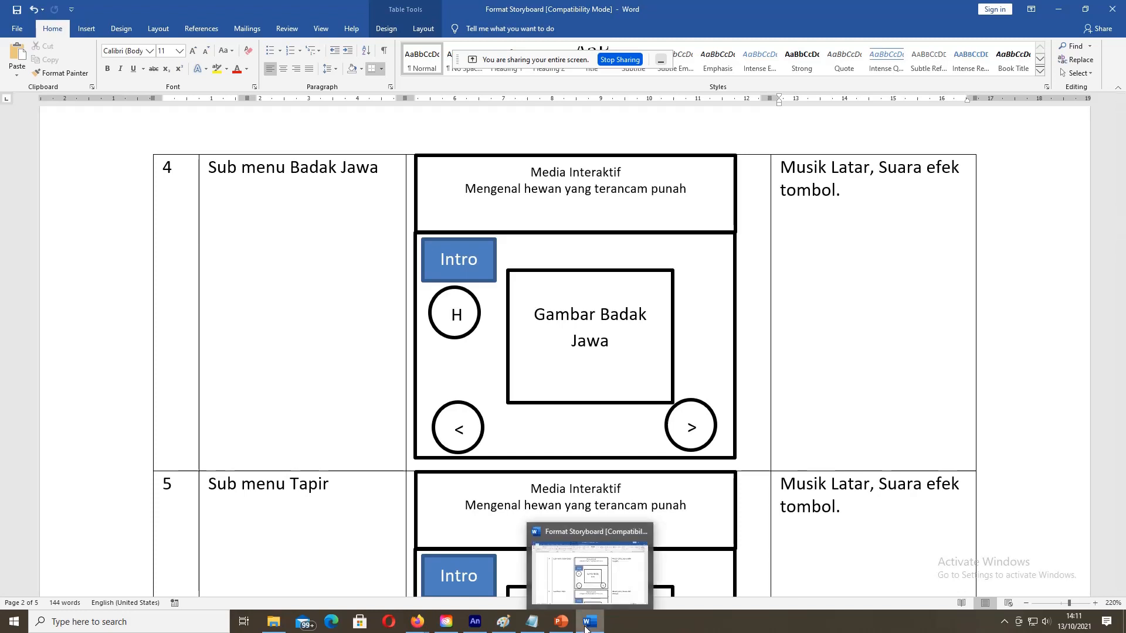
{"action": "left_click", "coordinate": [474, 625]}
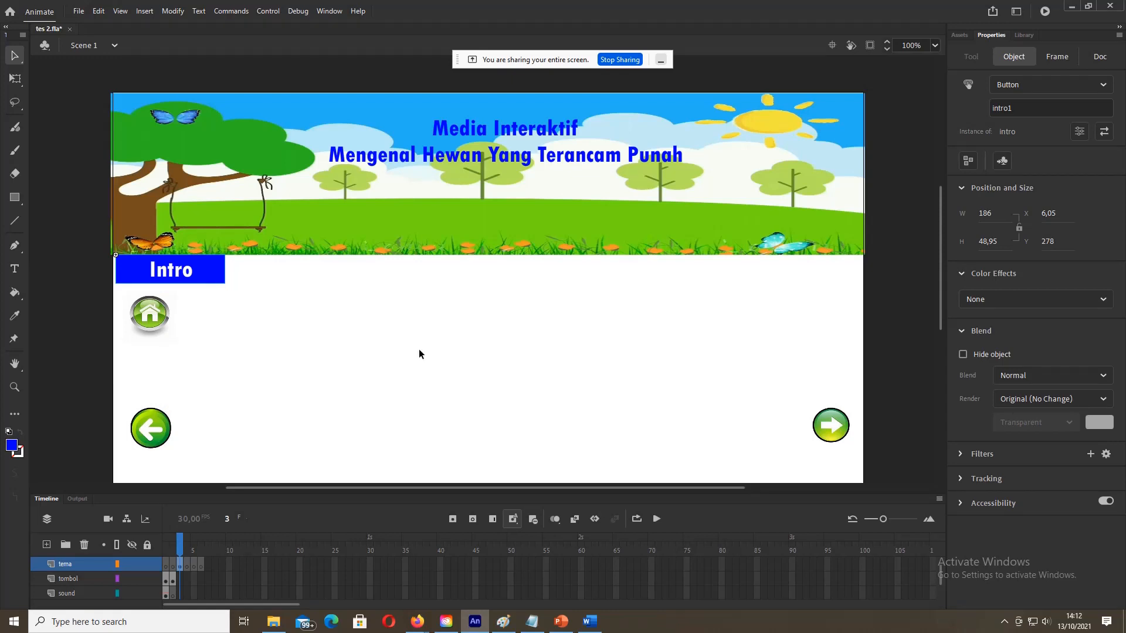
Step: Select all objects on frame 3: banner, title, Intro, home and arrow buttons
{"action": "left_click", "coordinate": [287, 212]}
{"action": "left_click", "coordinate": [180, 565]}
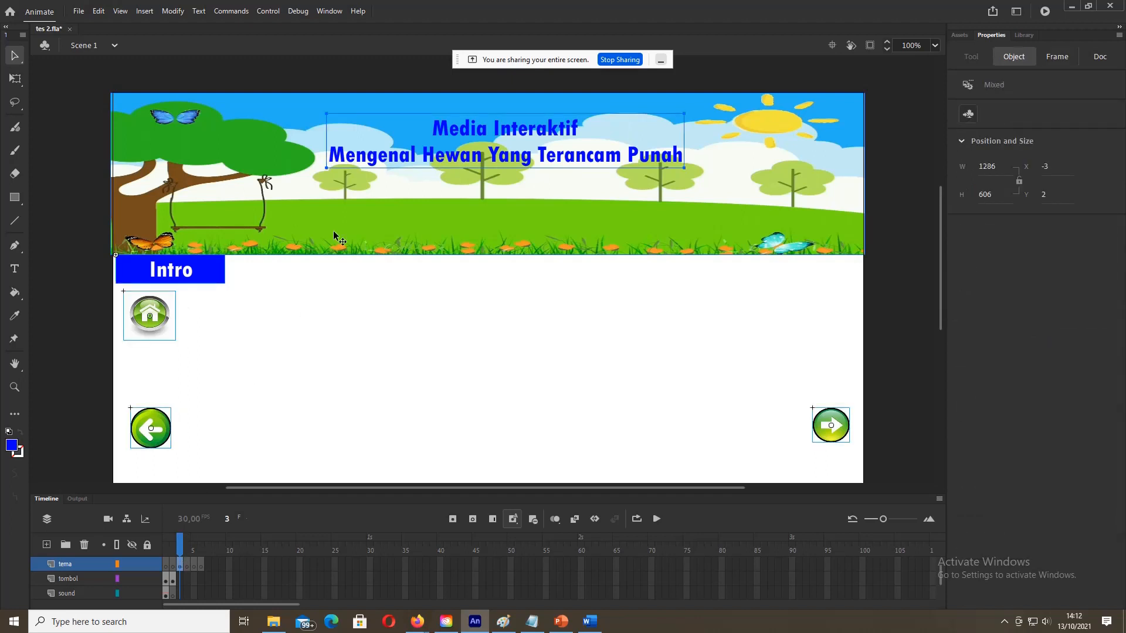
{"action": "left_click", "coordinate": [291, 159]}
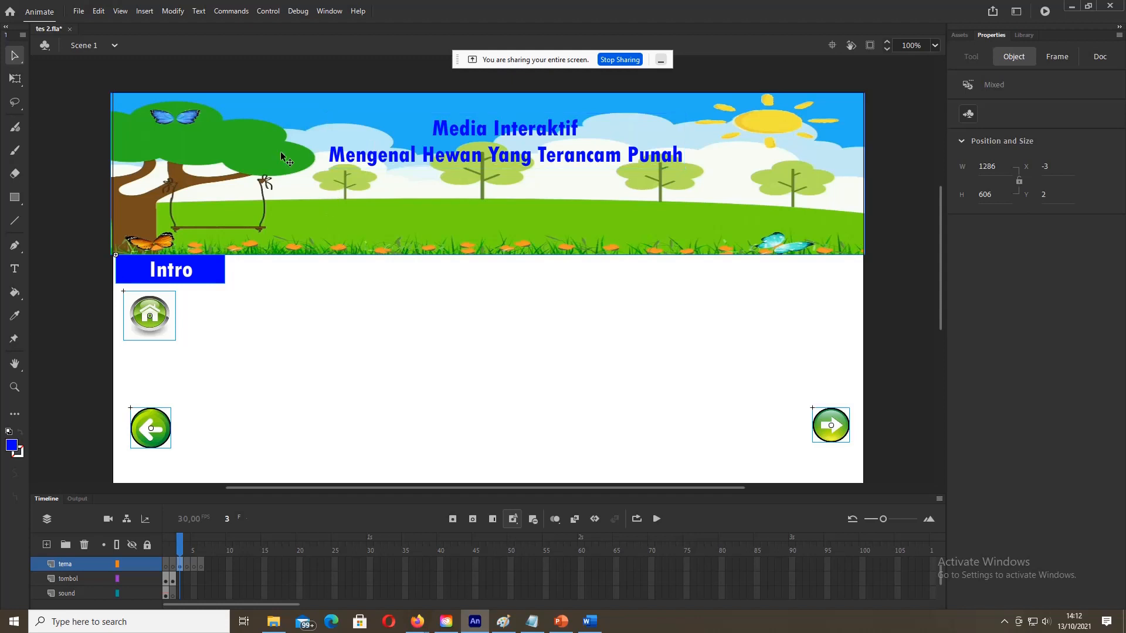
{"action": "left_click", "coordinate": [405, 156], "text": "shift"}
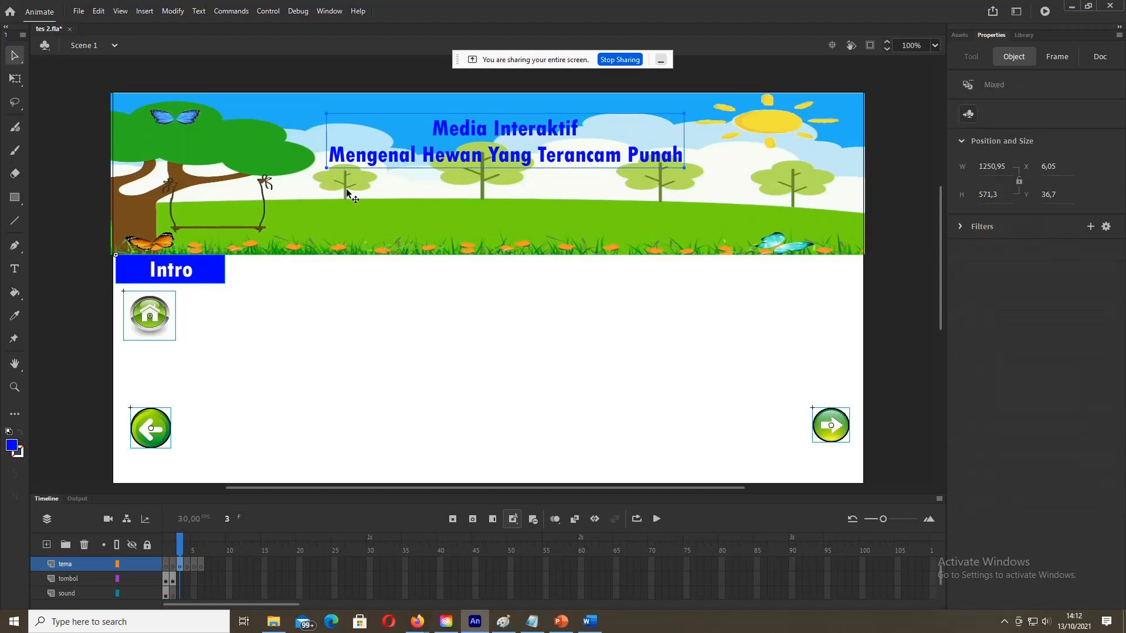
{"action": "left_click", "coordinate": [220, 273], "text": "shift"}
{"action": "left_click", "coordinate": [168, 314], "text": "shift"}
{"action": "left_click", "coordinate": [169, 314], "text": "shift"}
{"action": "left_click", "coordinate": [255, 315]}
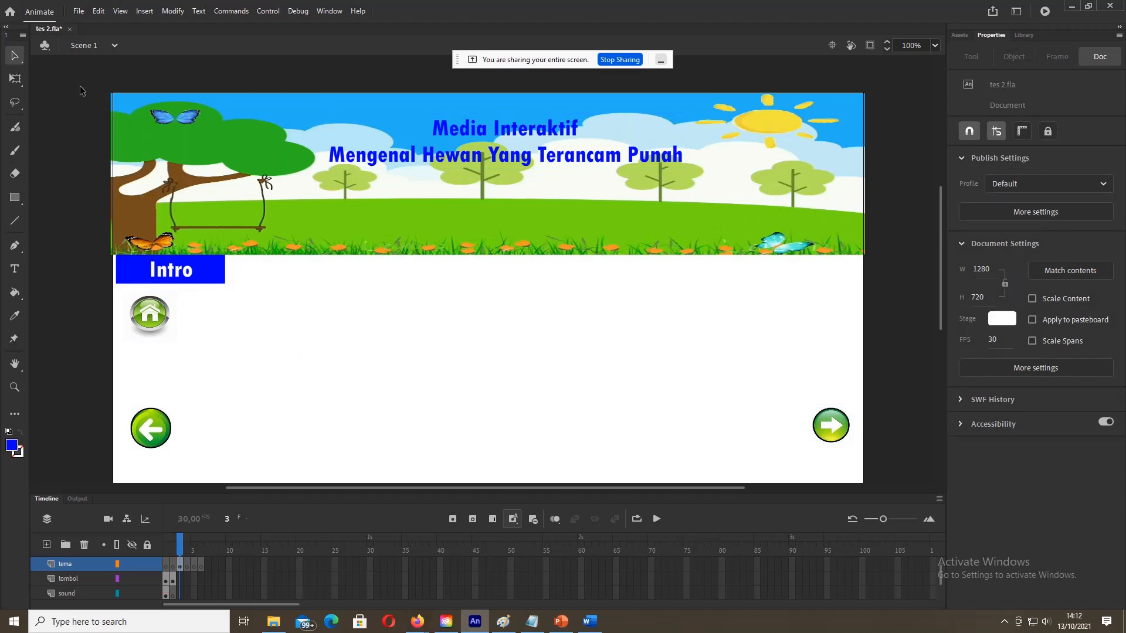
{"action": "left_click_drag", "start_coordinate": [81, 88], "coordinate": [251, 186]}
{"action": "left_click_drag", "start_coordinate": [857, 465], "coordinate": [879, 499]}
{"action": "left_click_drag", "start_coordinate": [80, 71], "coordinate": [870, 498]}
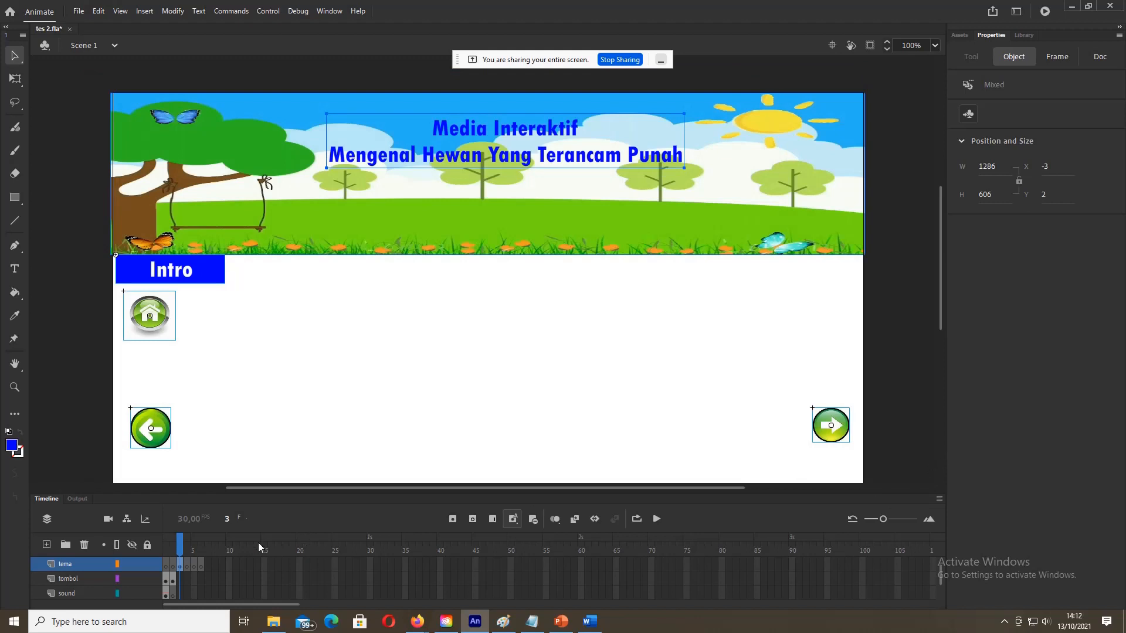
Step: Extend the tema layer to frame 4 and nudge its objects to X -3, Y 2
{"action": "key", "text": "F5"}
{"action": "left_click", "coordinate": [188, 563]}
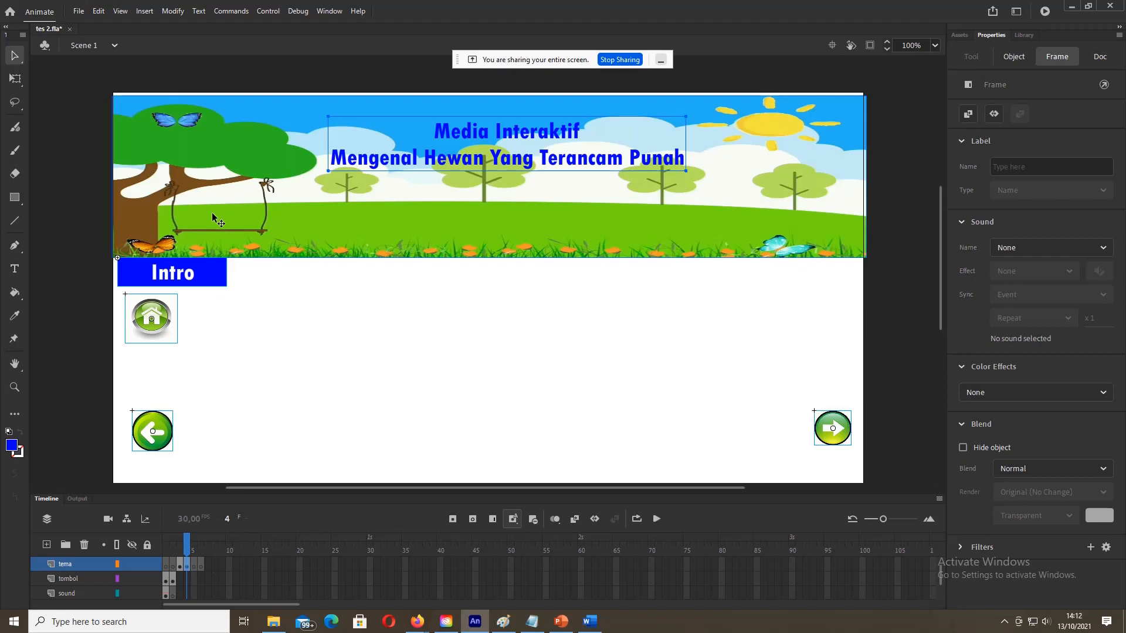
{"action": "left_click", "coordinate": [272, 225]}
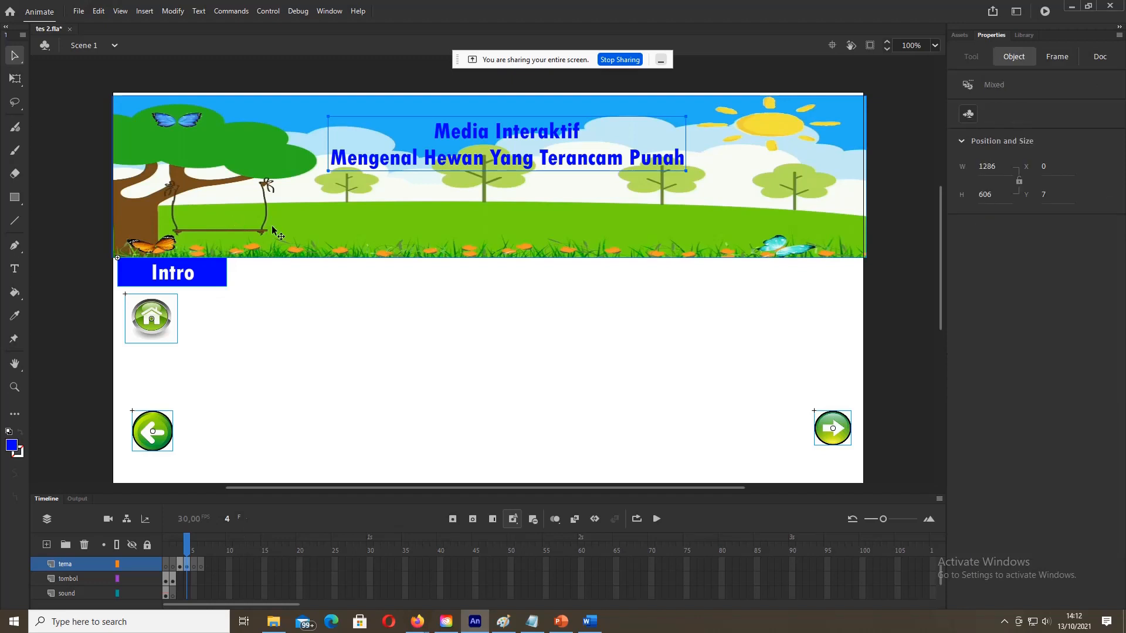
{"action": "key", "text": "Up"}
{"action": "key", "text": "Up"}
{"action": "key", "text": "Up"}
{"action": "key", "text": "Up"}
{"action": "key", "text": "Up"}
{"action": "key", "text": "Left"}
{"action": "key", "text": "Left"}
{"action": "key", "text": "Left"}
{"action": "key", "text": "Left"}
{"action": "key", "text": "Left"}
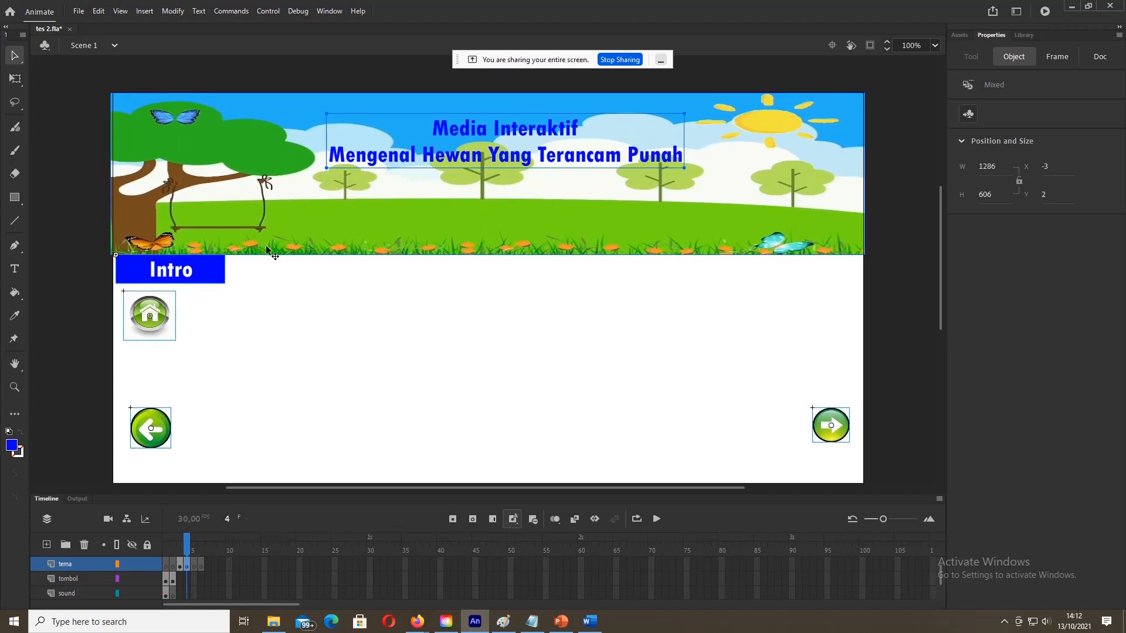
{"action": "left_click", "coordinate": [120, 414]}
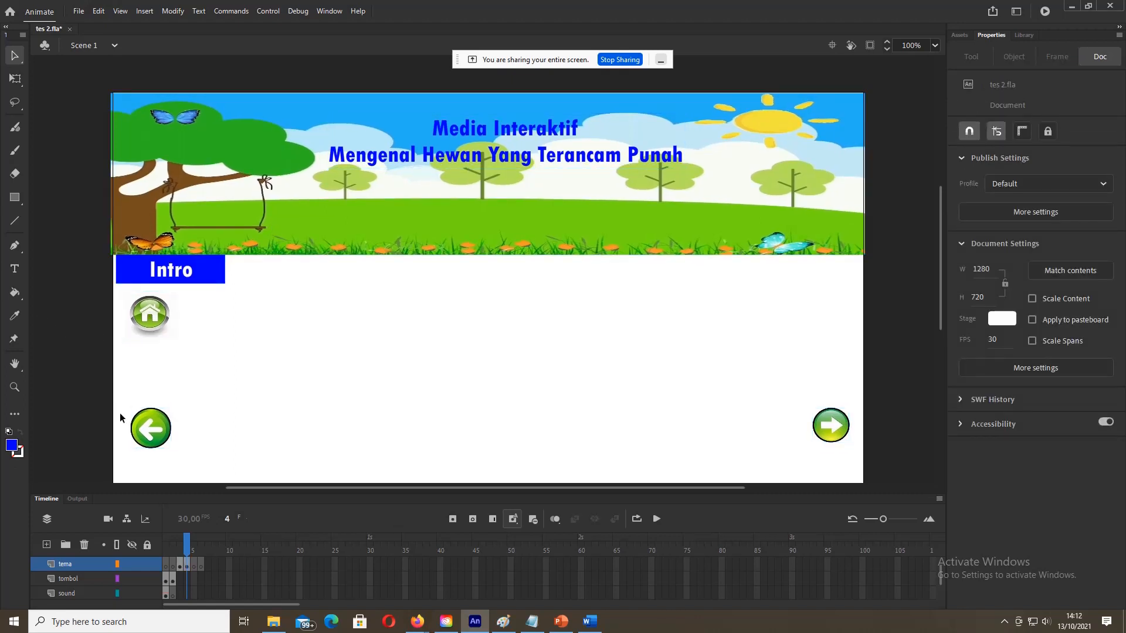
{"action": "left_click", "coordinate": [164, 270]}
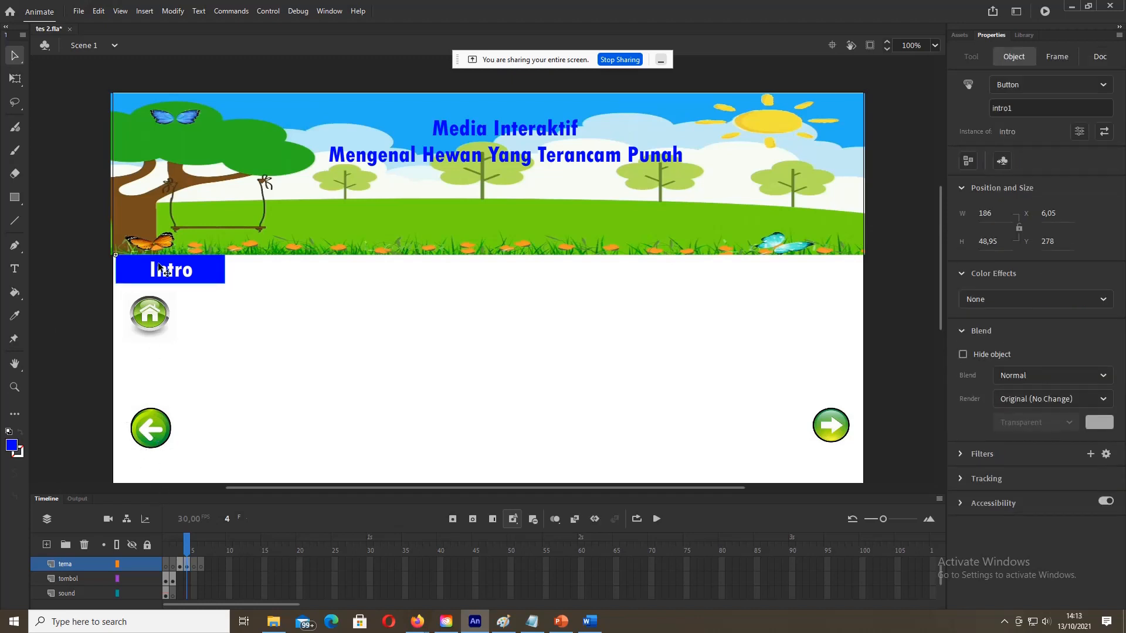
Step: Rename frame 4's button instances to intro2, kiri1 and kanan2
{"action": "left_click", "coordinate": [1023, 107]}
{"action": "key", "text": "BackSpace"}
{"action": "type", "text": "23"}
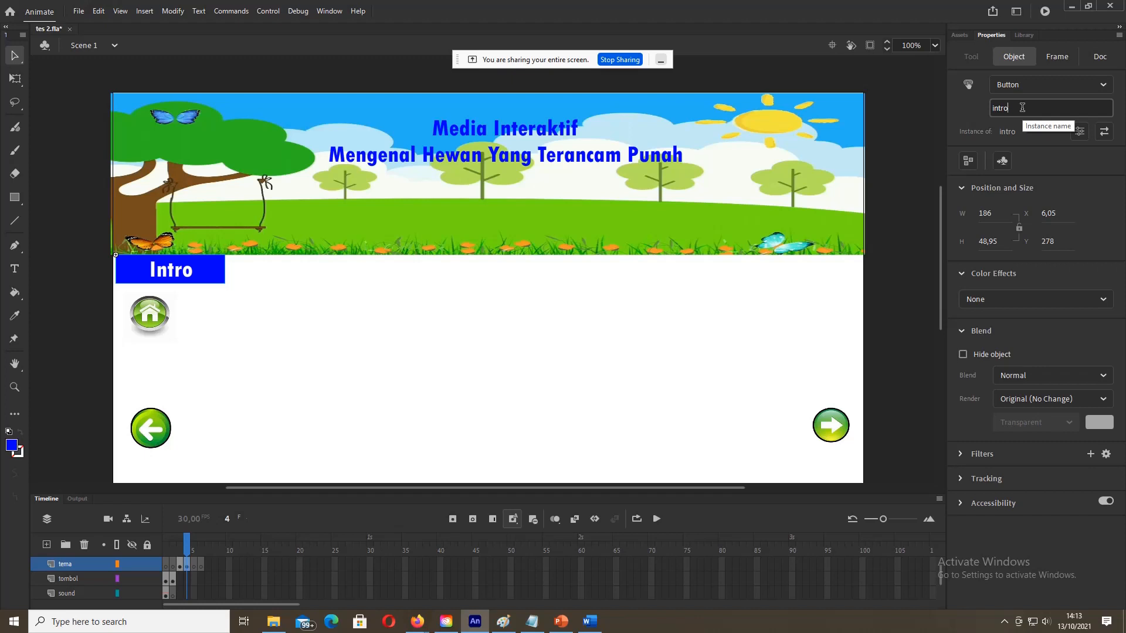
{"action": "key", "text": "BackSpace"}
{"action": "left_click", "coordinate": [156, 315]}
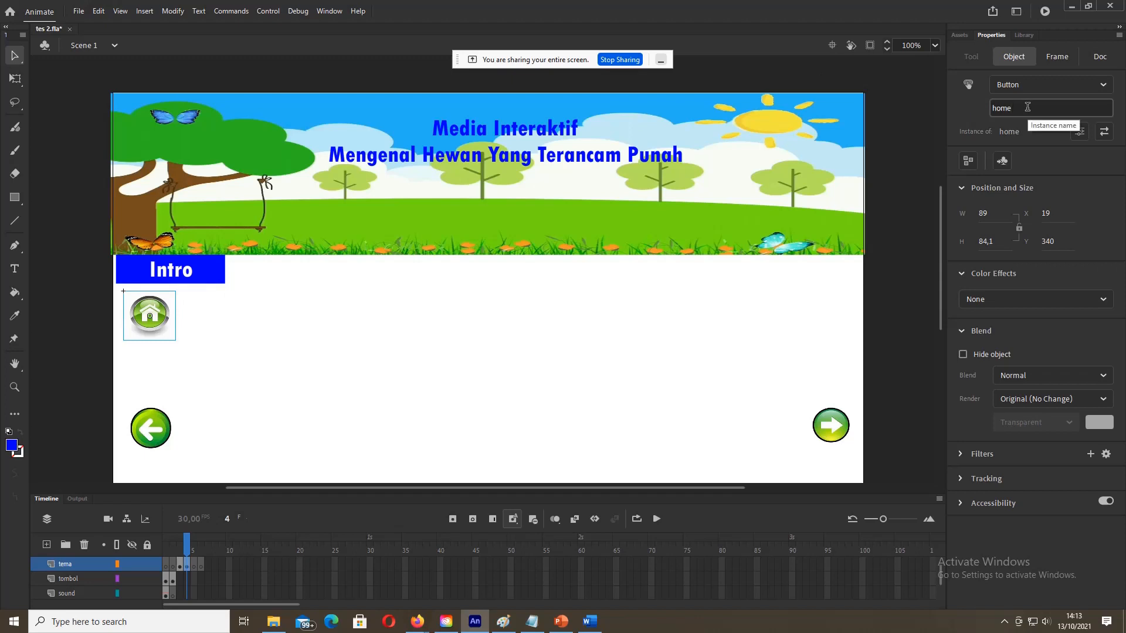
{"action": "left_click", "coordinate": [159, 430]}
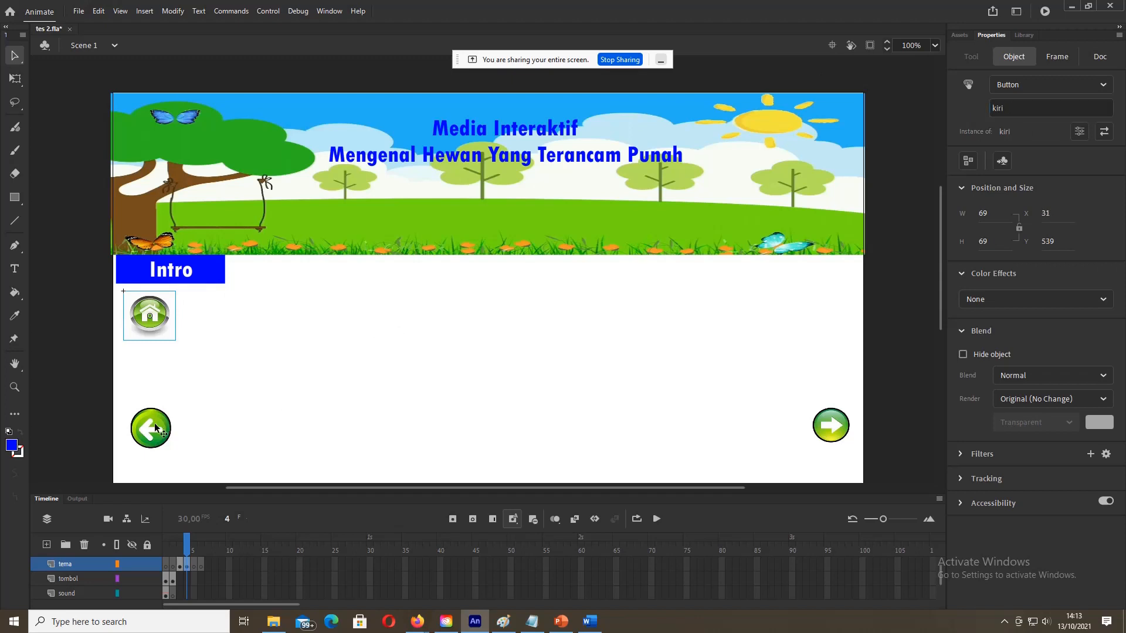
{"action": "left_click", "coordinate": [1031, 109]}
{"action": "type", "text": "1"}
{"action": "left_click", "coordinate": [822, 439]}
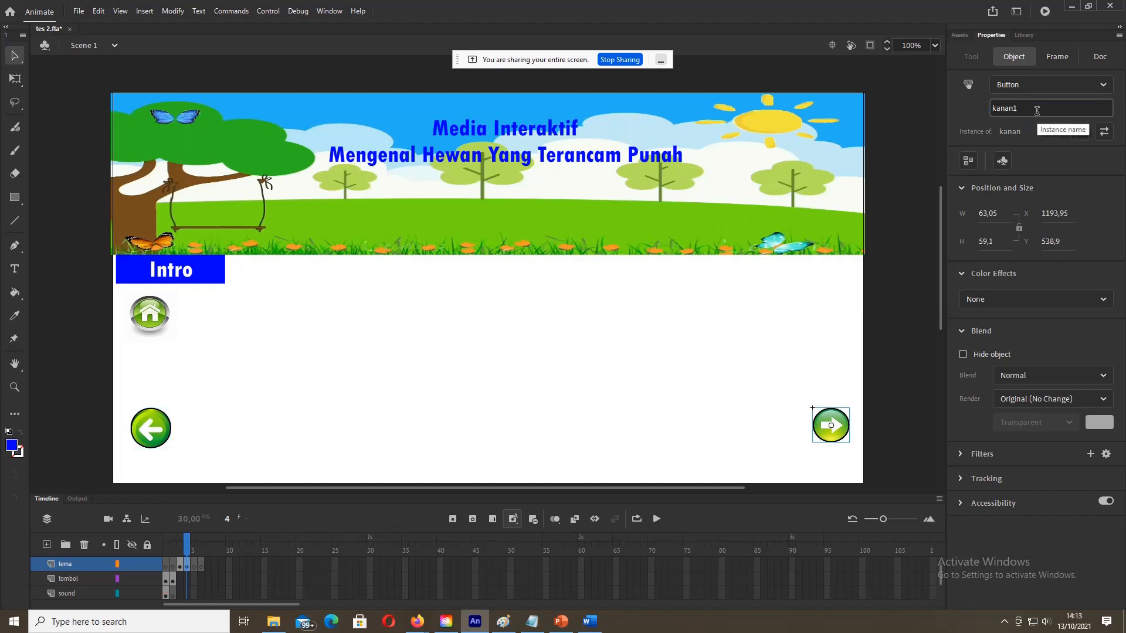
{"action": "type", "text": "2"}
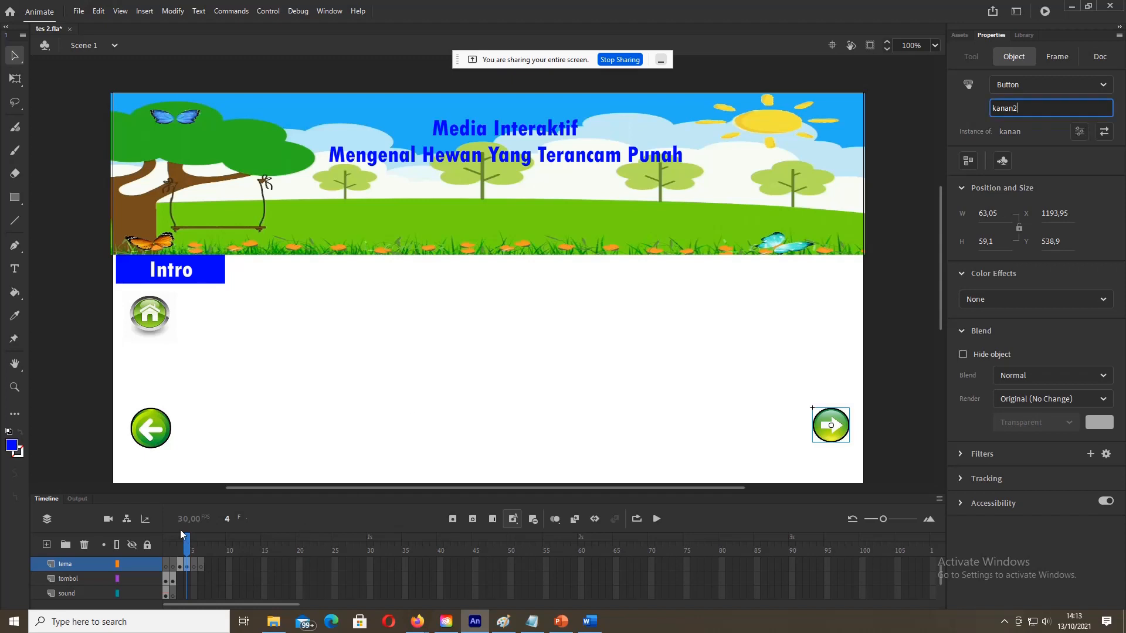
{"action": "left_click", "coordinate": [104, 320]}
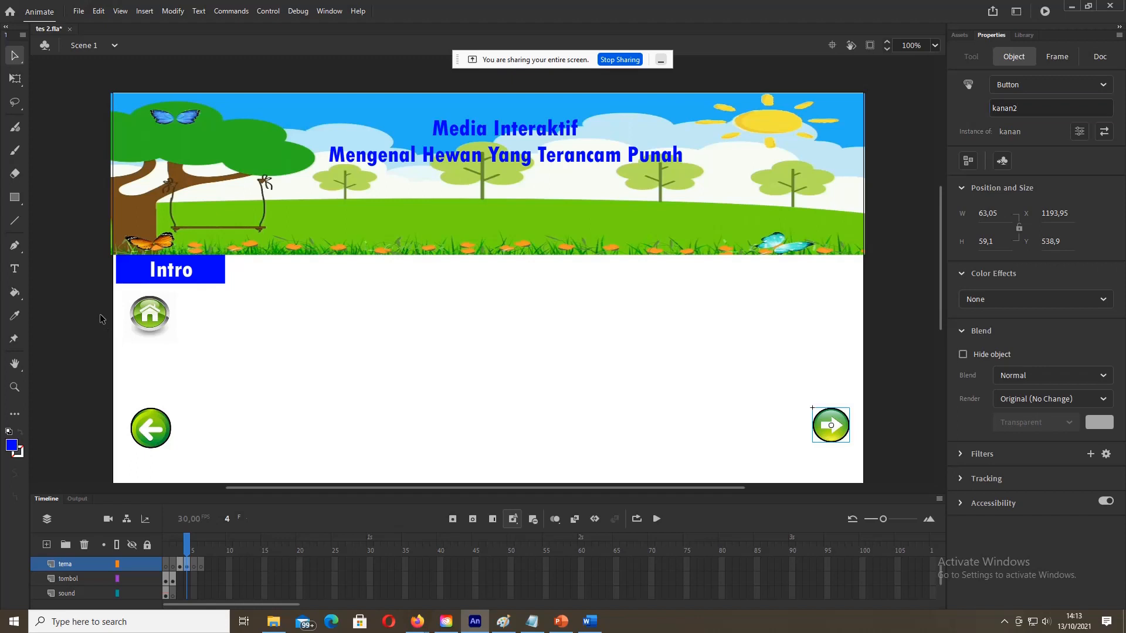
Step: Select the background, Intro, home and both arrow buttons together on frame 4
{"action": "left_click", "coordinate": [159, 212]}
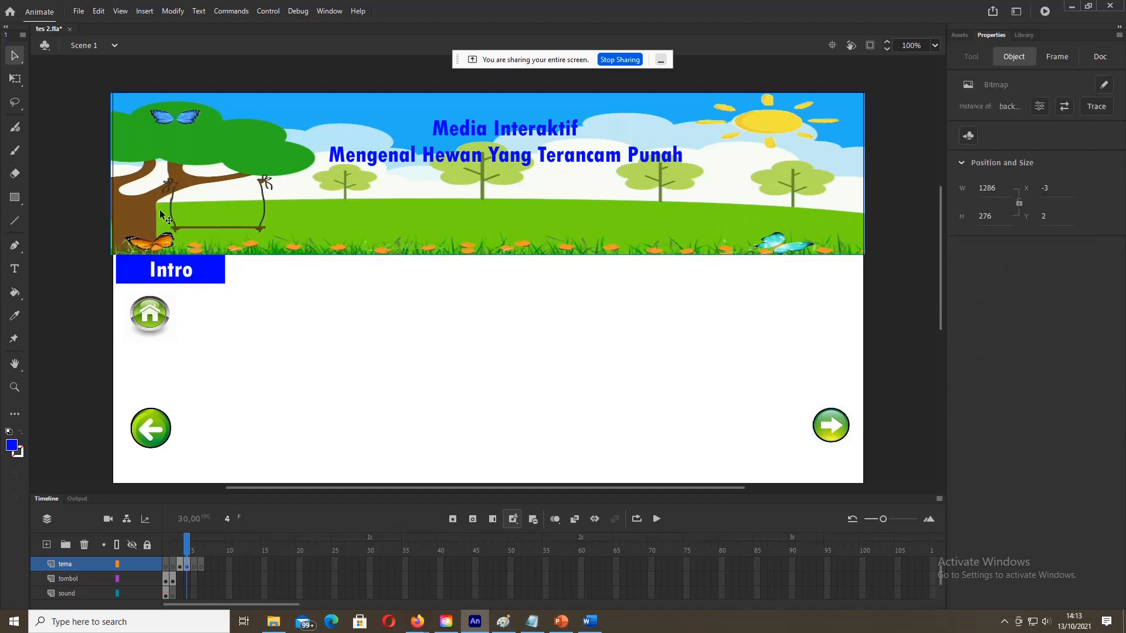
{"action": "left_click", "coordinate": [133, 280], "text": "shift"}
{"action": "left_click", "coordinate": [140, 310], "text": "shift"}
{"action": "left_click", "coordinate": [166, 427], "text": "shift"}
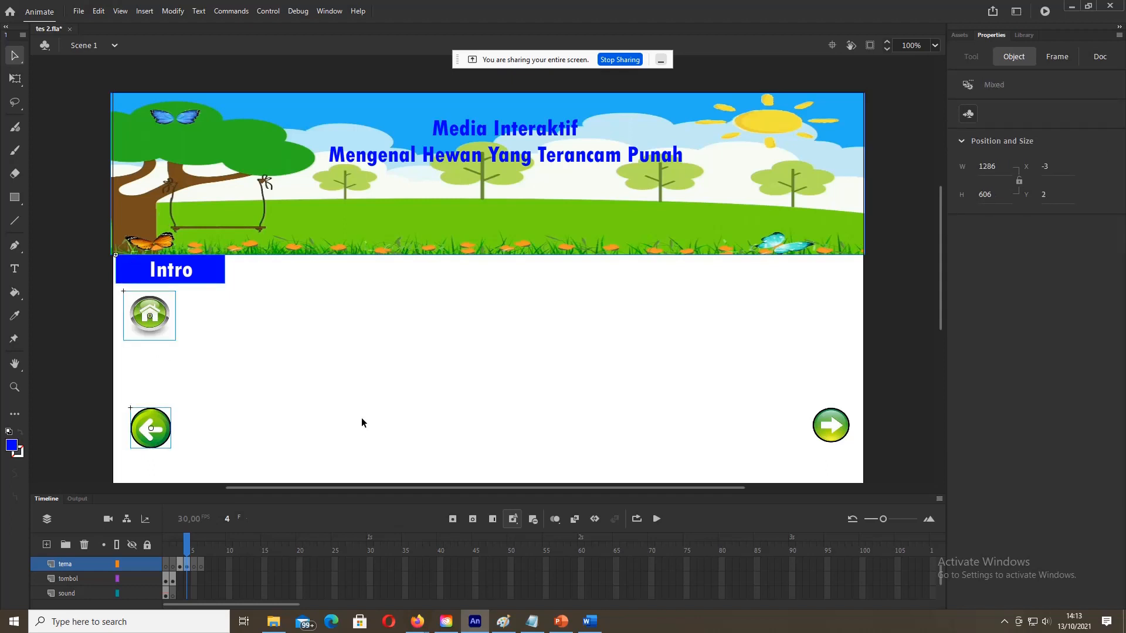
{"action": "left_click", "coordinate": [834, 418], "text": "shift"}
Step: Paste the objects in place on frame 5 and rename the Intro instance intro3
{"action": "left_click", "coordinate": [194, 564]}
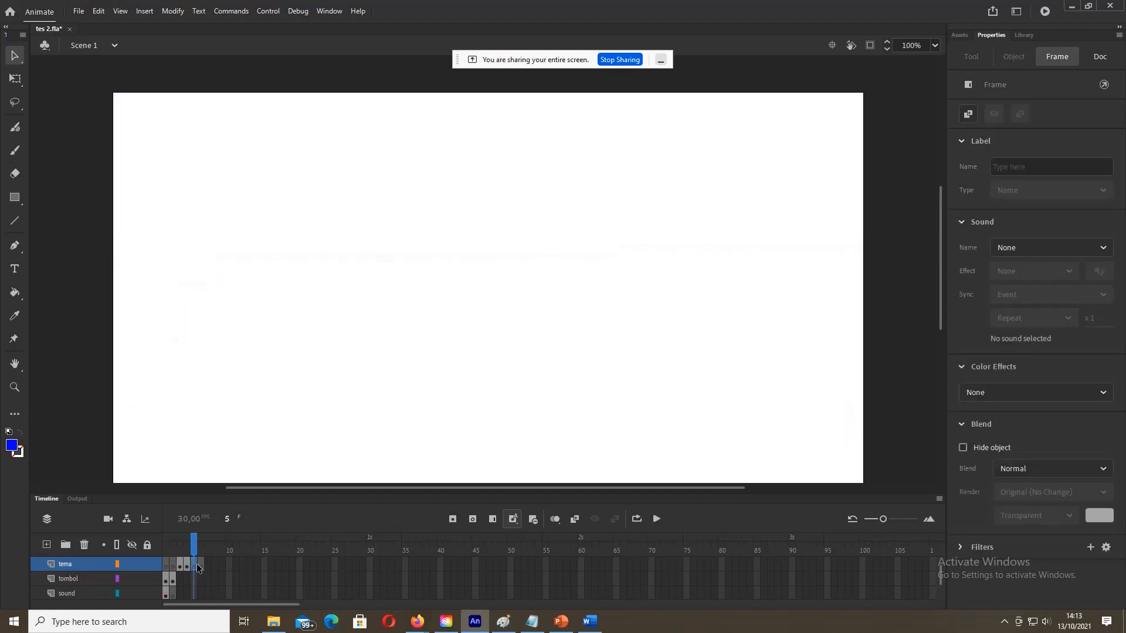
{"action": "left_click", "coordinate": [106, 394]}
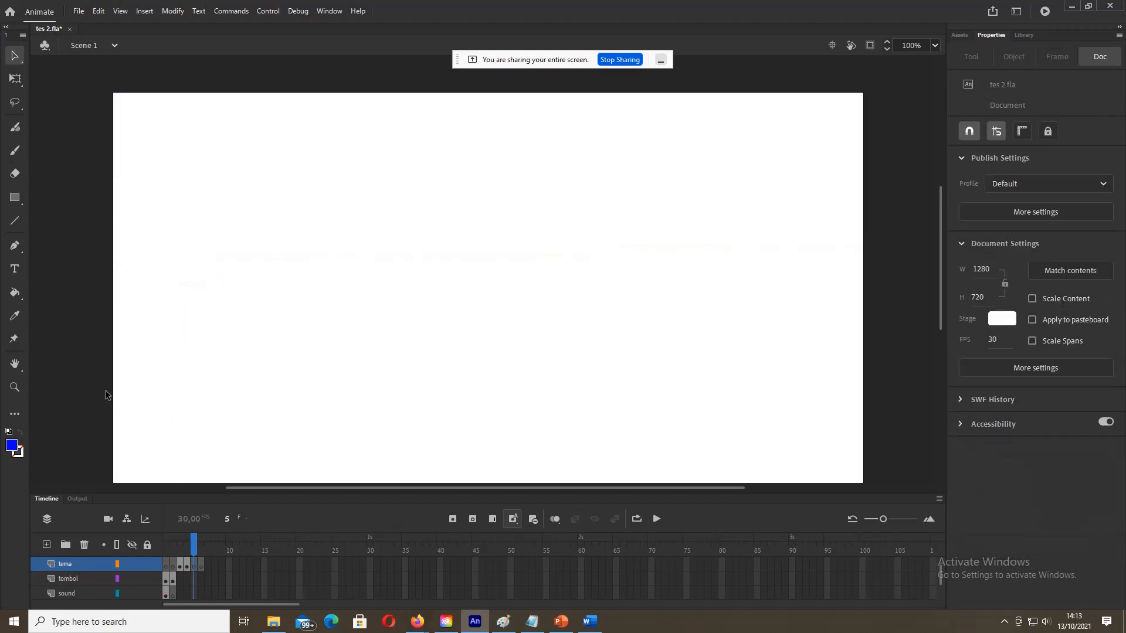
{"action": "key", "text": "ctrl+shift+v"}
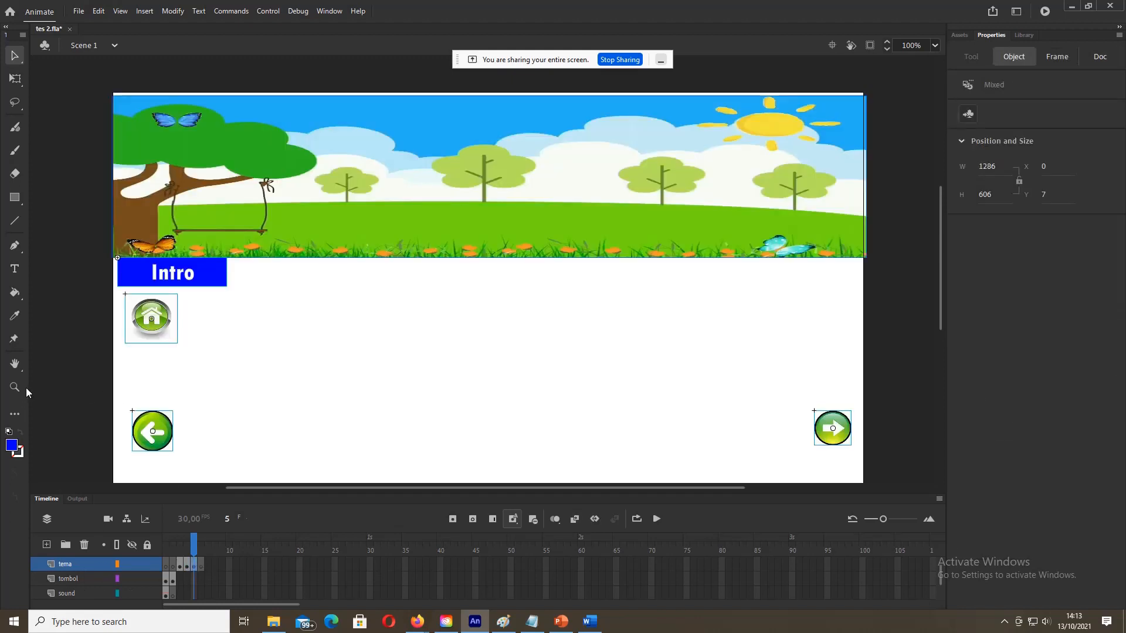
{"action": "left_click", "coordinate": [126, 275]}
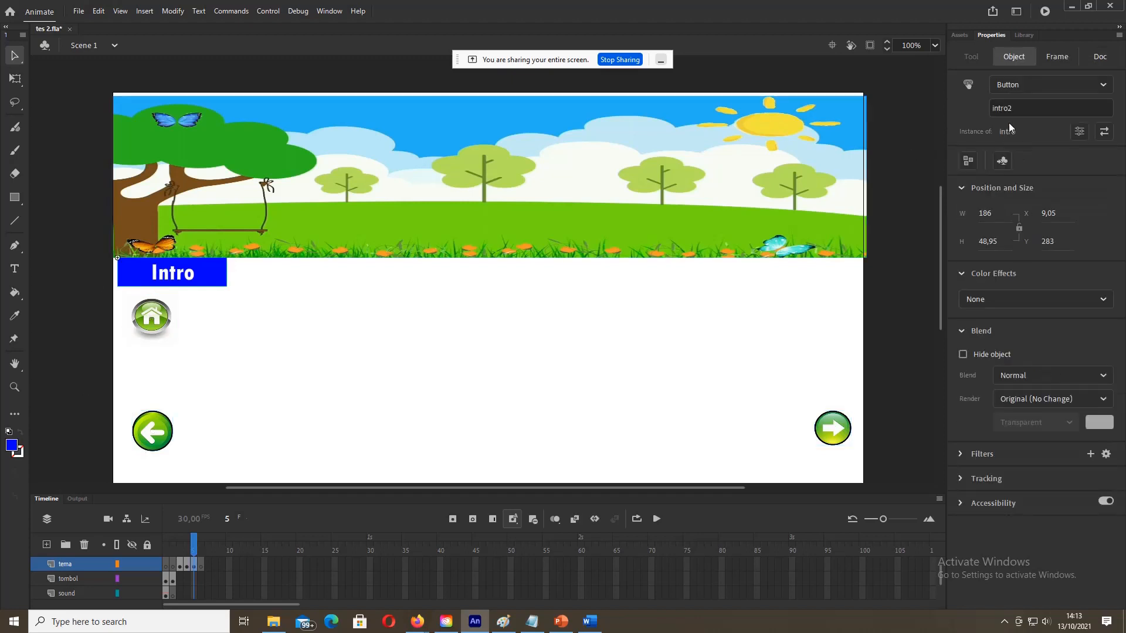
{"action": "type", "text": "3"}
{"action": "key", "text": "Return"}
Step: Rename frame 5's home, left and right arrow instances to home2, kiri2 and kanan3
{"action": "left_click", "coordinate": [156, 316]}
{"action": "left_click", "coordinate": [1041, 109]}
{"action": "key", "text": "BackSpace"}
{"action": "type", "text": "2"}
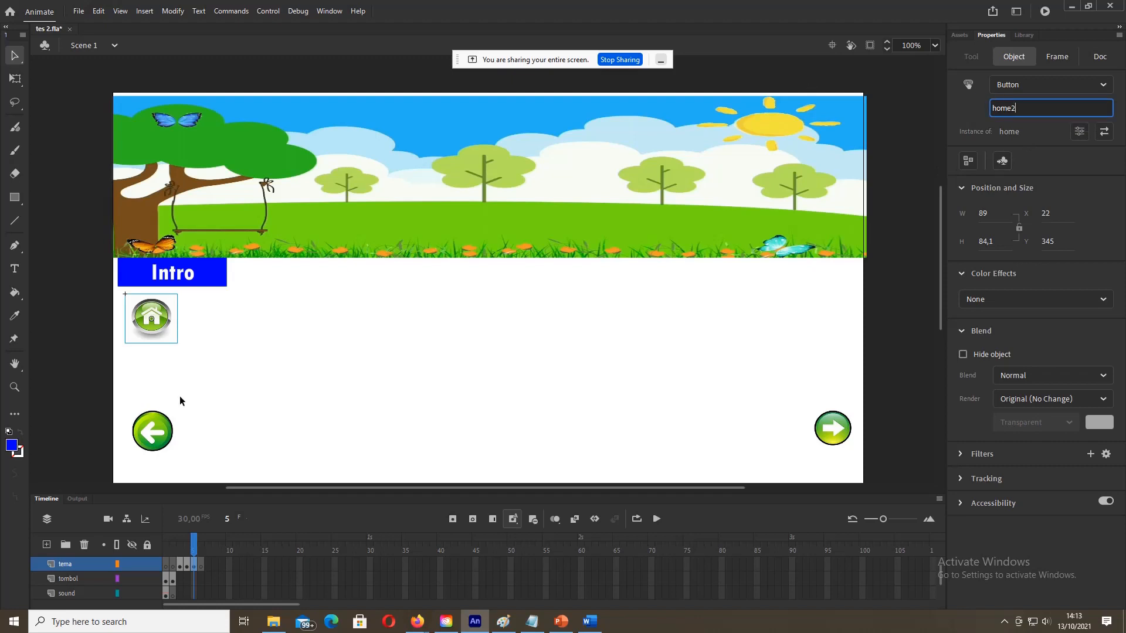
{"action": "left_click", "coordinate": [157, 436]}
{"action": "left_click", "coordinate": [1038, 107]}
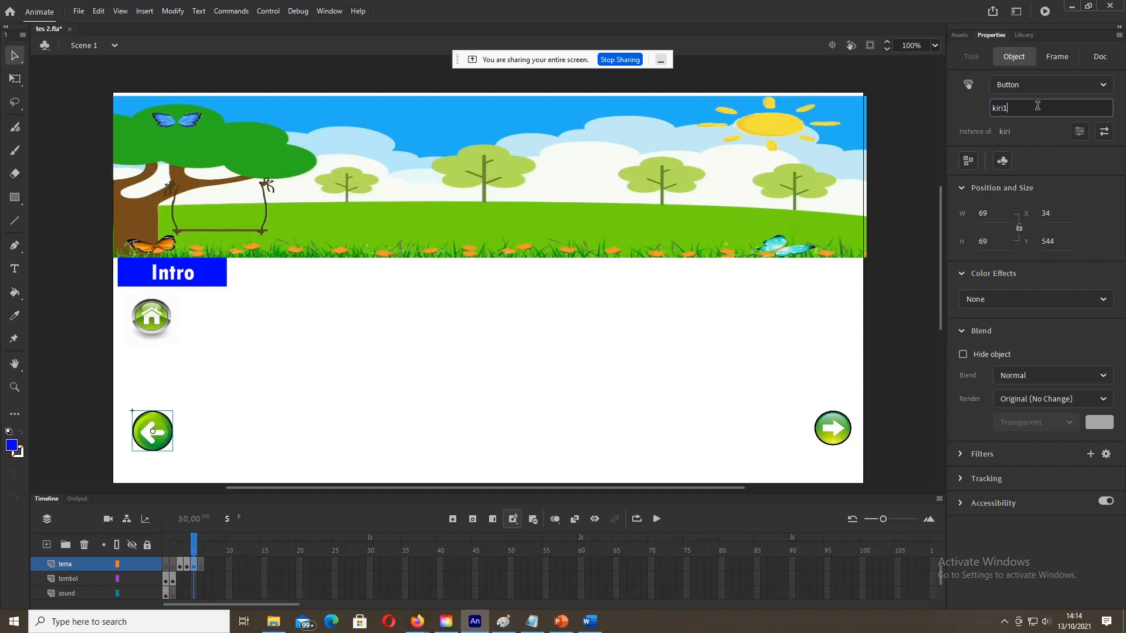
{"action": "type", "text": "2"}
{"action": "left_click", "coordinate": [827, 434]}
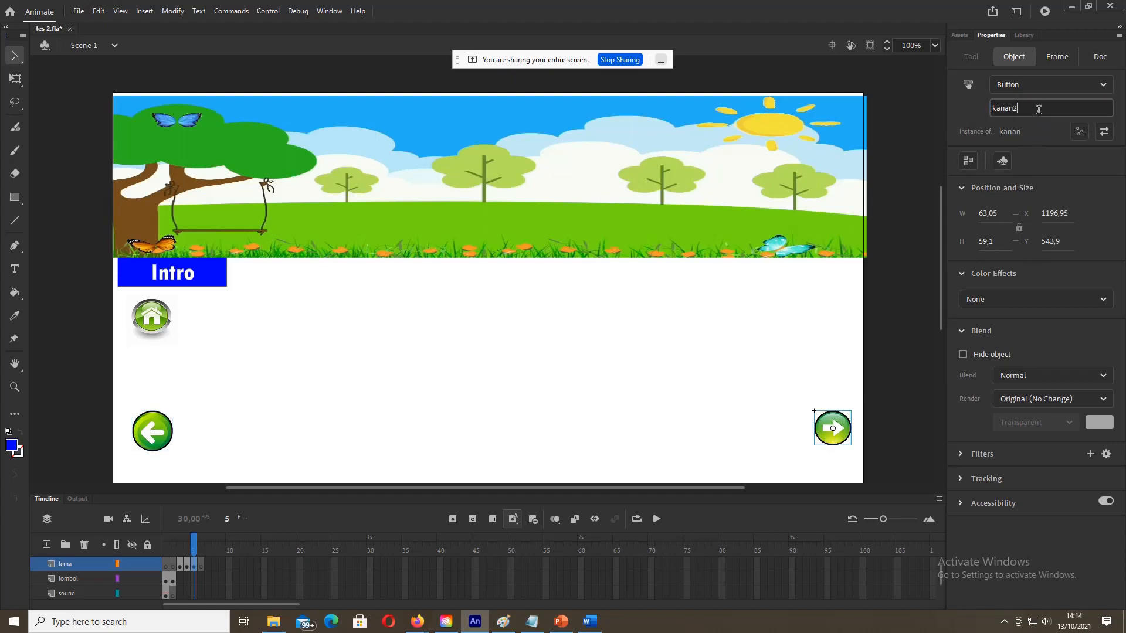
{"action": "type", "text": "3"}
{"action": "left_click", "coordinate": [97, 383]}
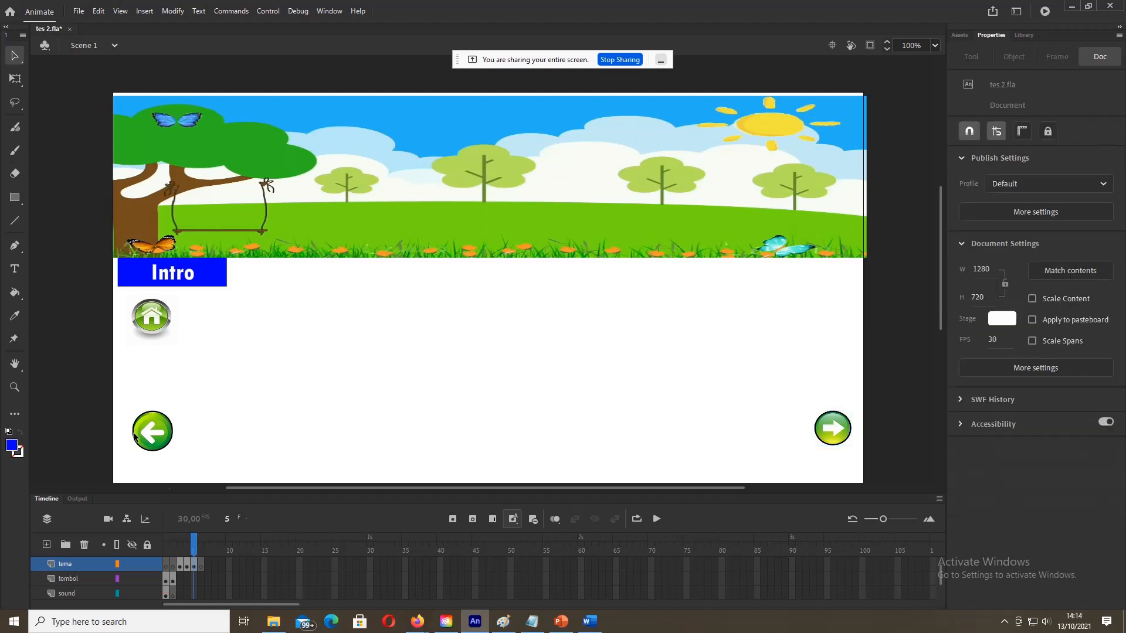
Step: Step through frames 3–6 of the tema layer to review their contents, ending on frame 5
{"action": "left_click", "coordinate": [180, 564]}
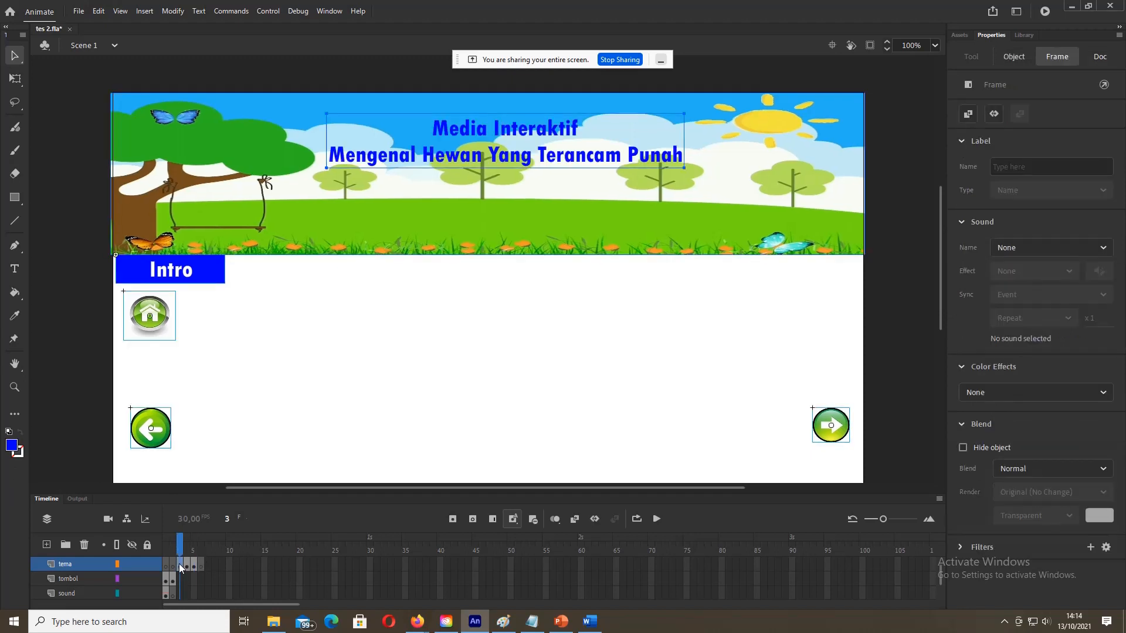
{"action": "left_click", "coordinate": [189, 563]}
{"action": "left_click", "coordinate": [197, 564]}
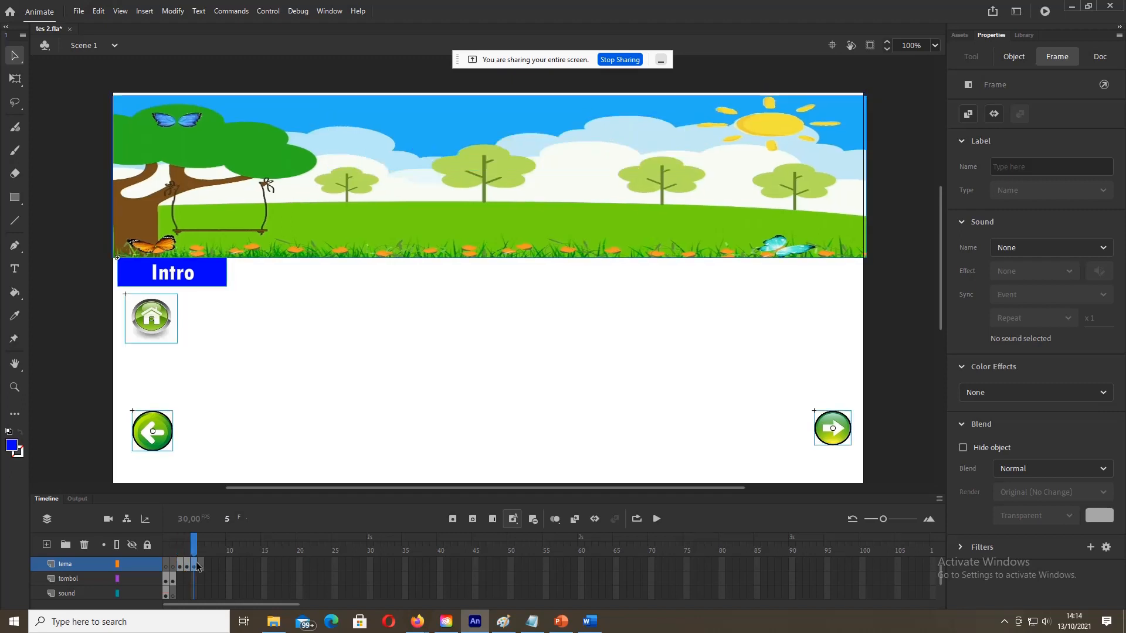
{"action": "left_click", "coordinate": [201, 565]}
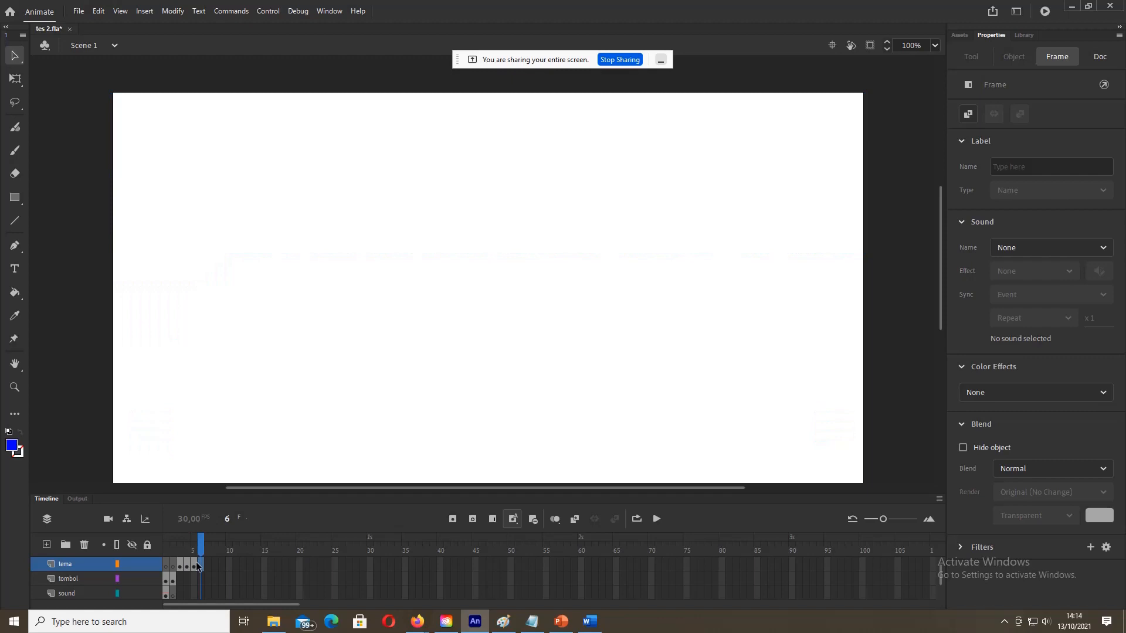
{"action": "left_click", "coordinate": [194, 565]}
Step: Check the positions of the selected Intro box and home button on frame 5
{"action": "left_click", "coordinate": [241, 185]}
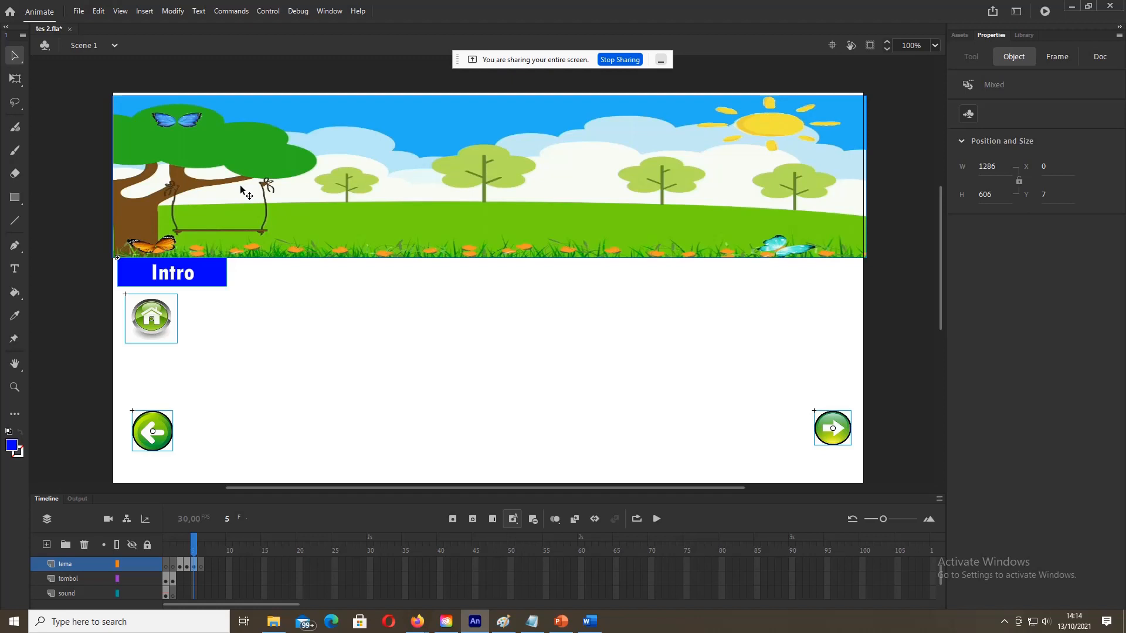
{"action": "left_click", "coordinate": [219, 276], "text": "shift"}
{"action": "left_click", "coordinate": [167, 322], "text": "shift"}
{"action": "left_click", "coordinate": [167, 322], "text": "shift"}
{"action": "left_click", "coordinate": [182, 283], "text": "shift"}
Step: Inspect frame 6 on the tombol and tema layers and view its frame properties
{"action": "left_click", "coordinate": [200, 575]}
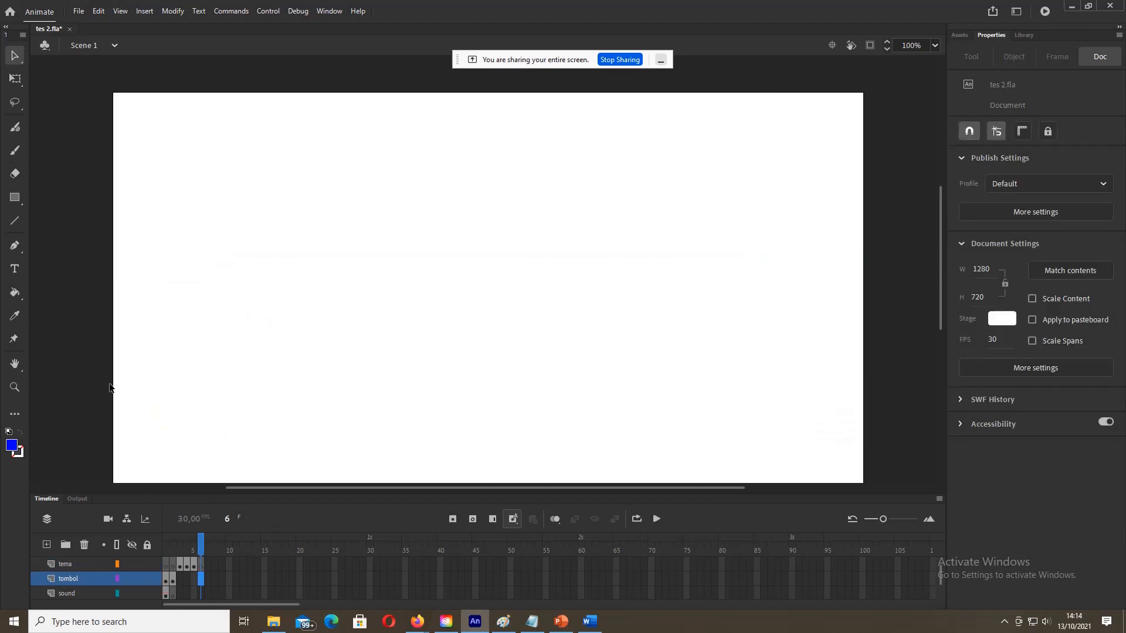
{"action": "left_click", "coordinate": [200, 565]}
{"action": "left_click", "coordinate": [200, 567]}
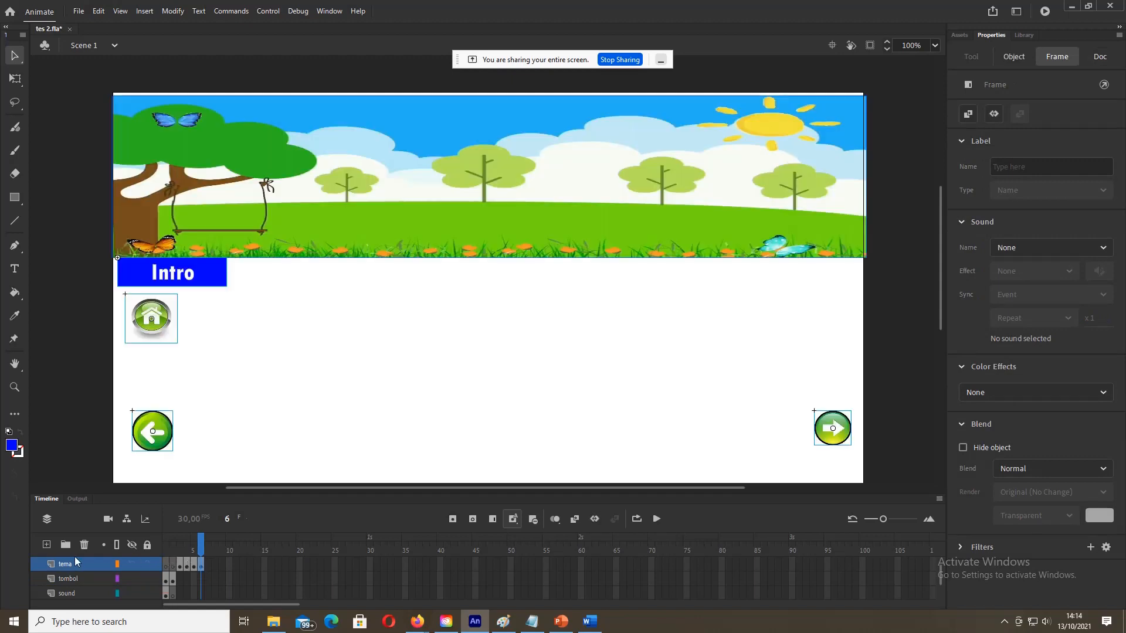
Step: Return to frame 3 of tema and preview the harimau symbol in the Library
{"action": "left_click", "coordinate": [180, 564]}
{"action": "left_click", "coordinate": [493, 303]}
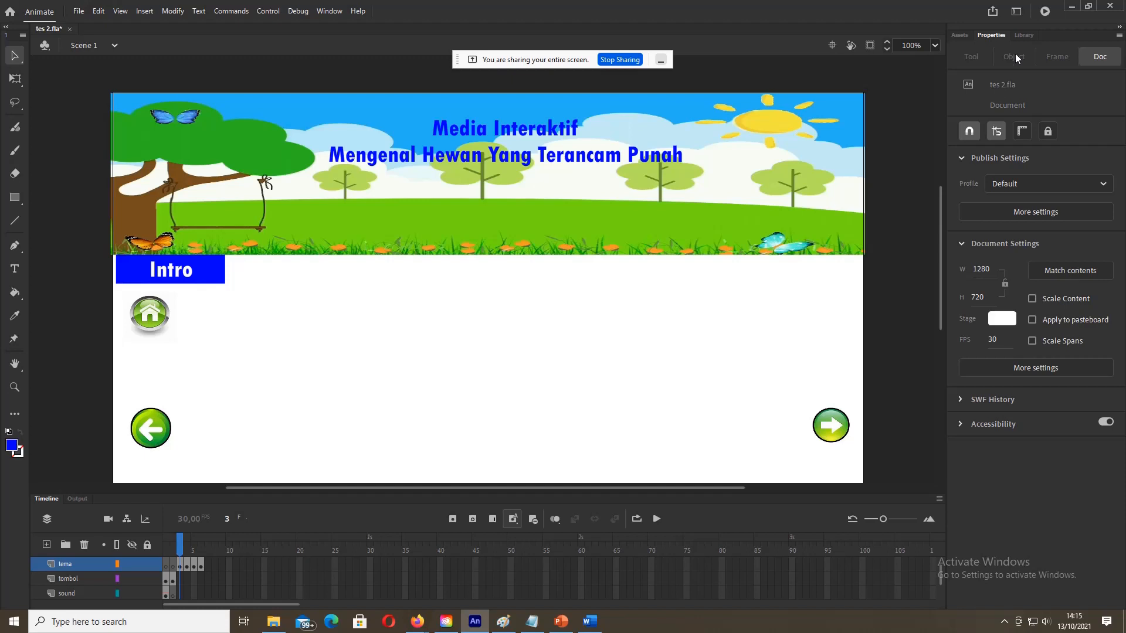
{"action": "left_click", "coordinate": [181, 565]}
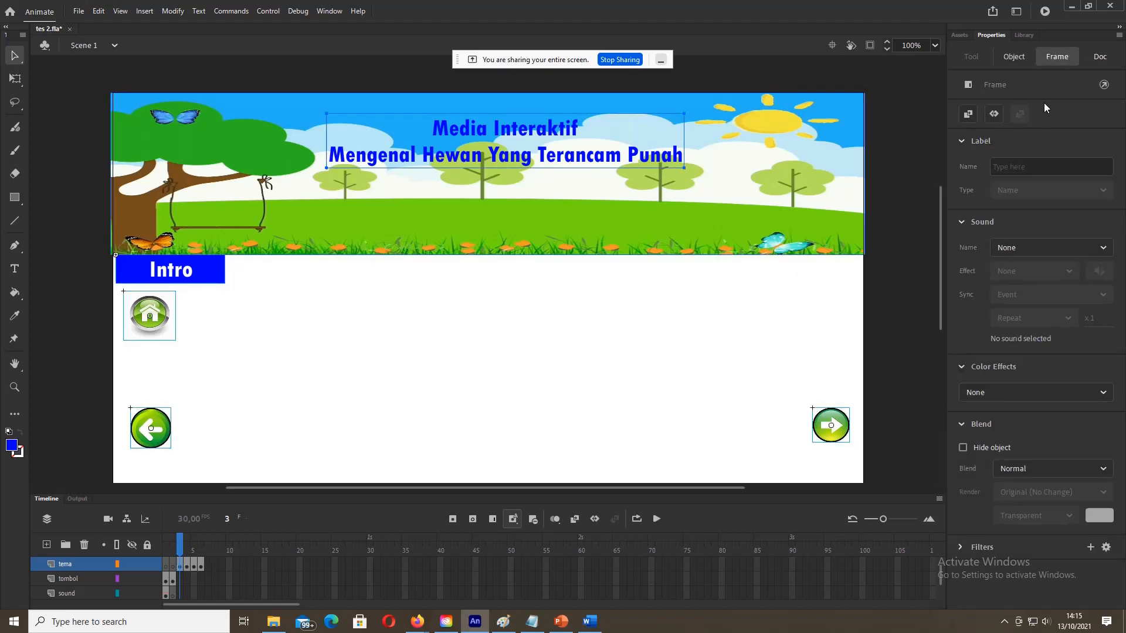
{"action": "left_click", "coordinate": [1025, 34]}
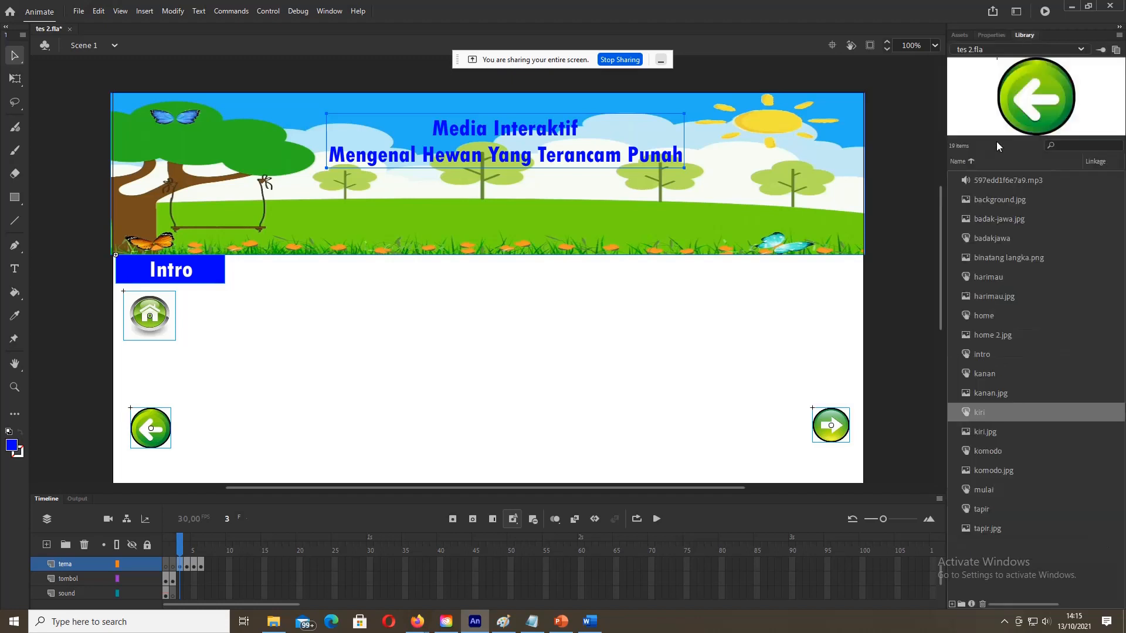
{"action": "left_click", "coordinate": [987, 274]}
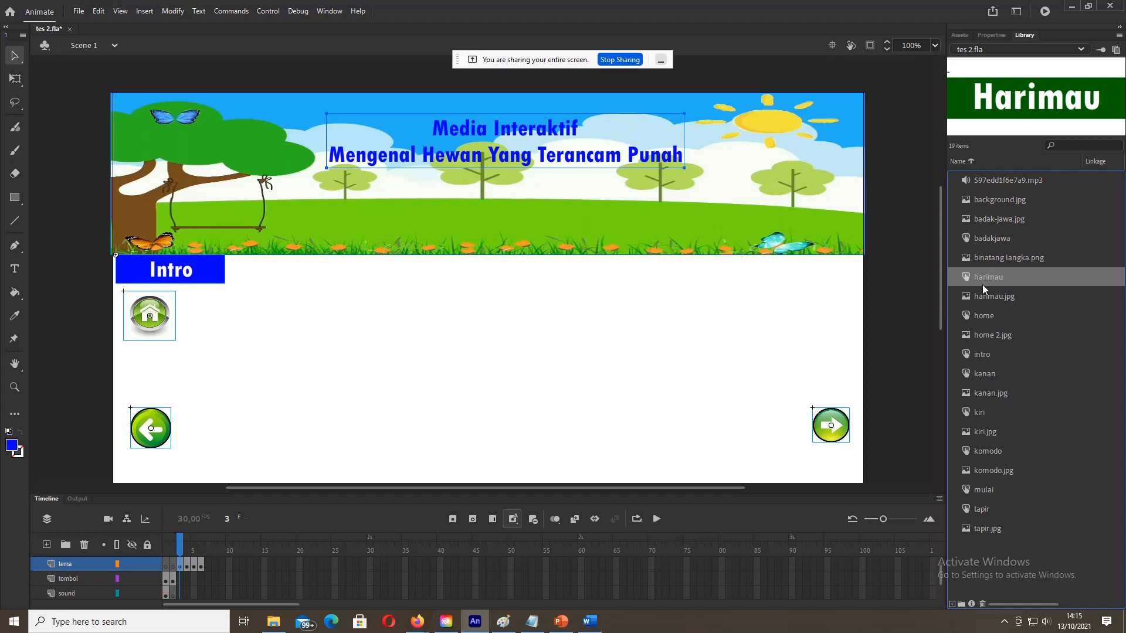
Step: Drag the harimau.jpg tiger image from the Library onto frame 3's stage
{"action": "left_click", "coordinate": [984, 259]}
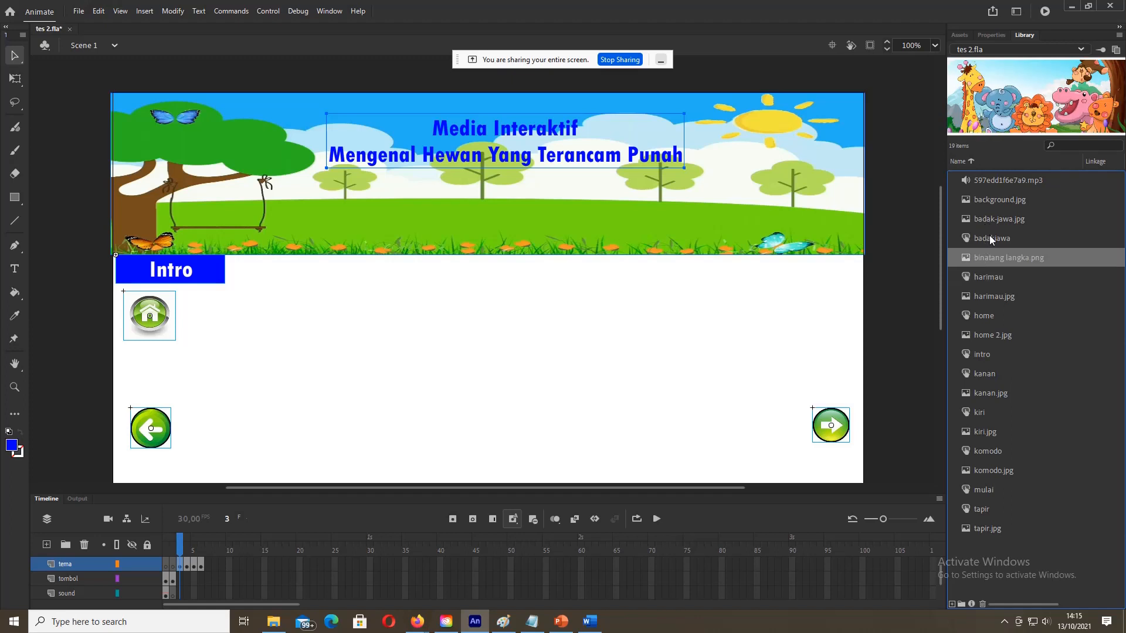
{"action": "left_click", "coordinate": [985, 299]}
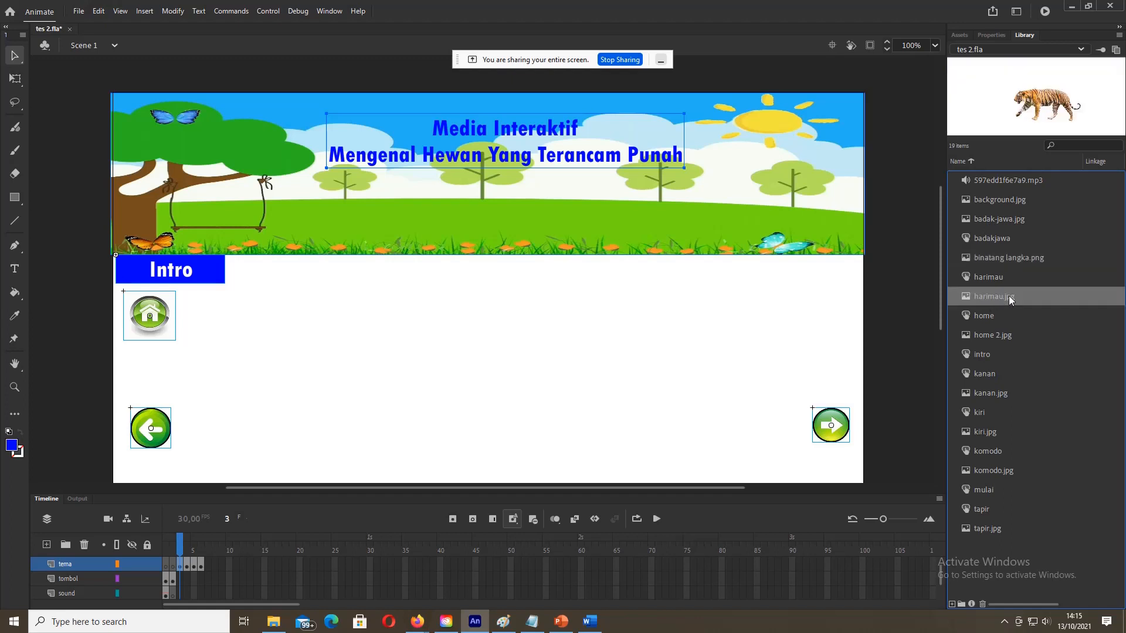
{"action": "left_click_drag", "start_coordinate": [1006, 296], "coordinate": [478, 354]}
Step: Enable Transform > Scale on the tiger image, undoing an accidental banner move
{"action": "right_click", "coordinate": [536, 317]}
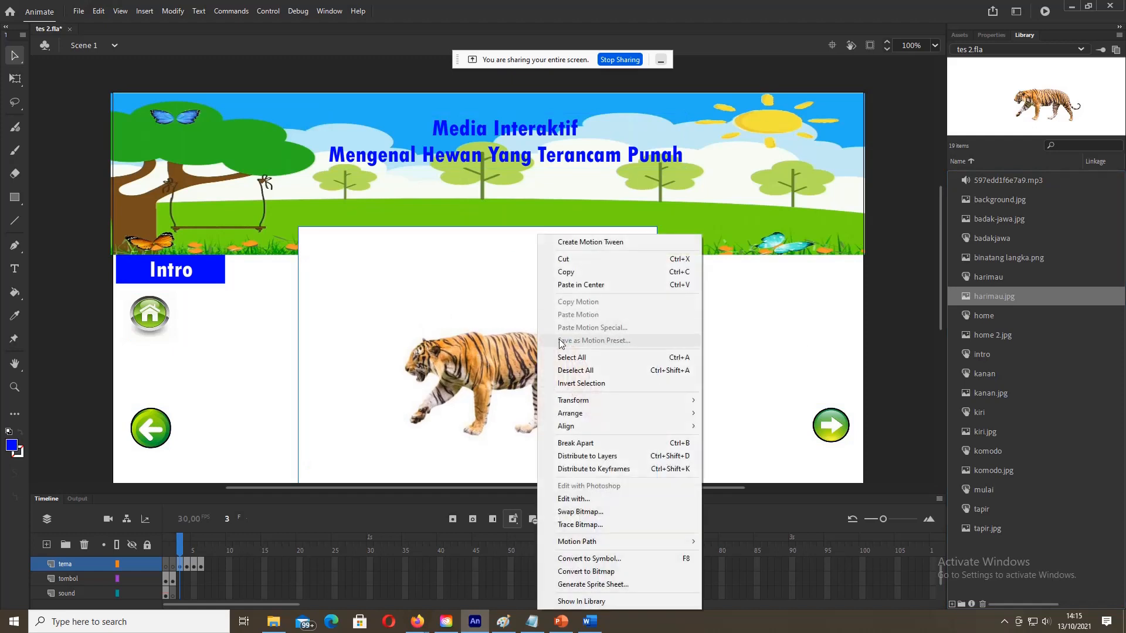
{"action": "mouse_move", "coordinate": [609, 403]}
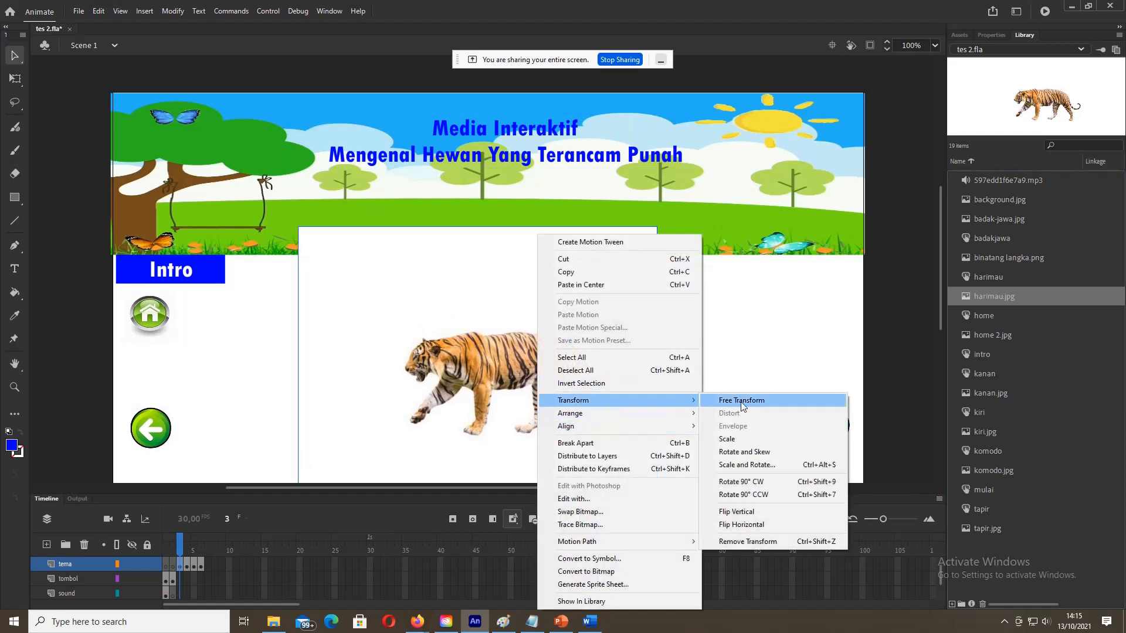
{"action": "left_click", "coordinate": [738, 439]}
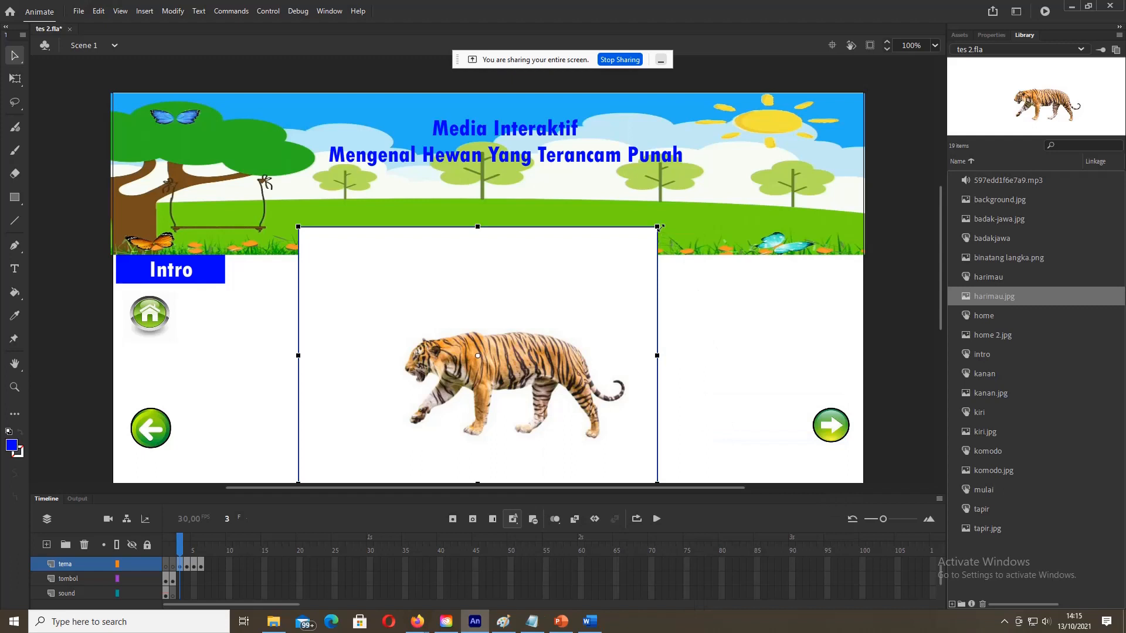
{"action": "left_click_drag", "start_coordinate": [661, 231], "coordinate": [635, 257]}
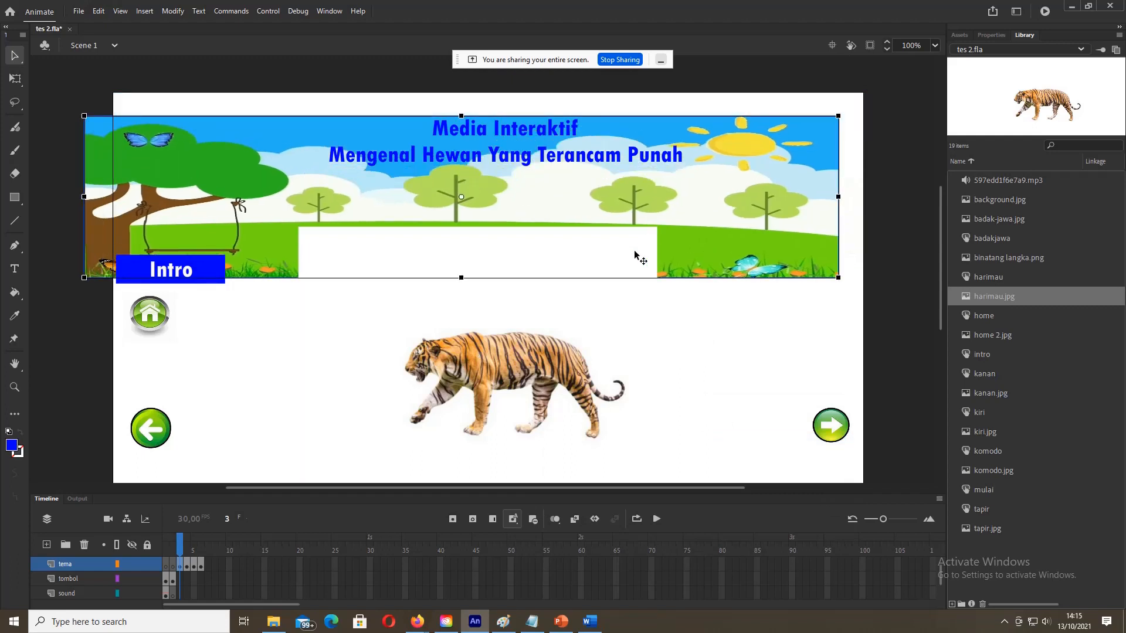
{"action": "key", "text": "ctrl+z"}
Step: Shrink the tiger image proportionally and centre it below the banner between the buttons
{"action": "left_click", "coordinate": [635, 256]}
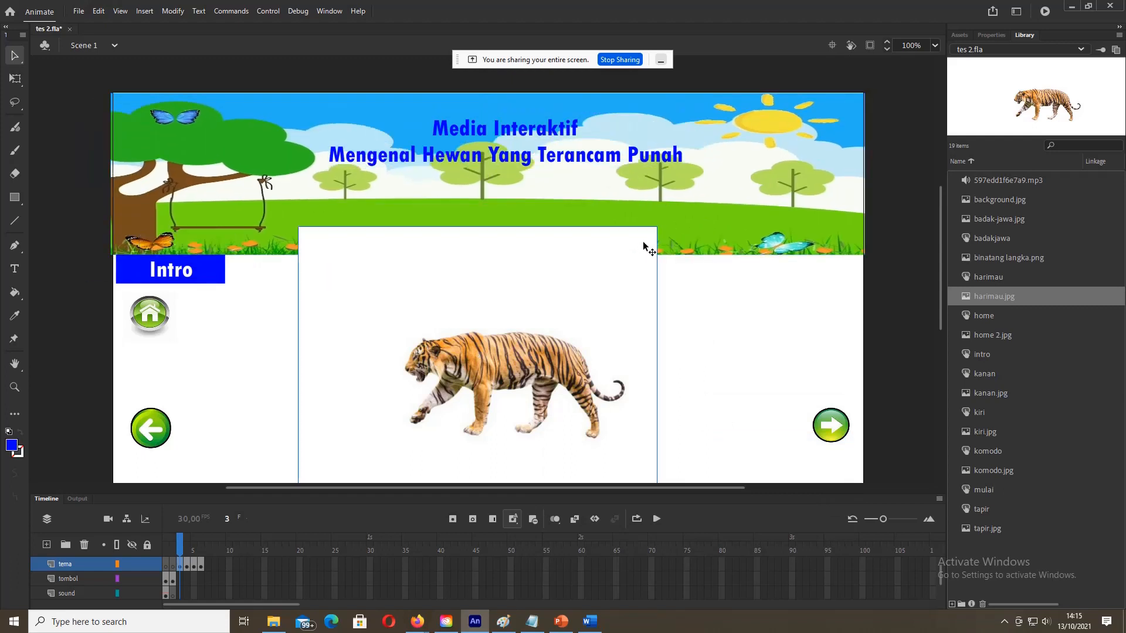
{"action": "right_click", "coordinate": [644, 236]}
{"action": "mouse_move", "coordinate": [663, 401]}
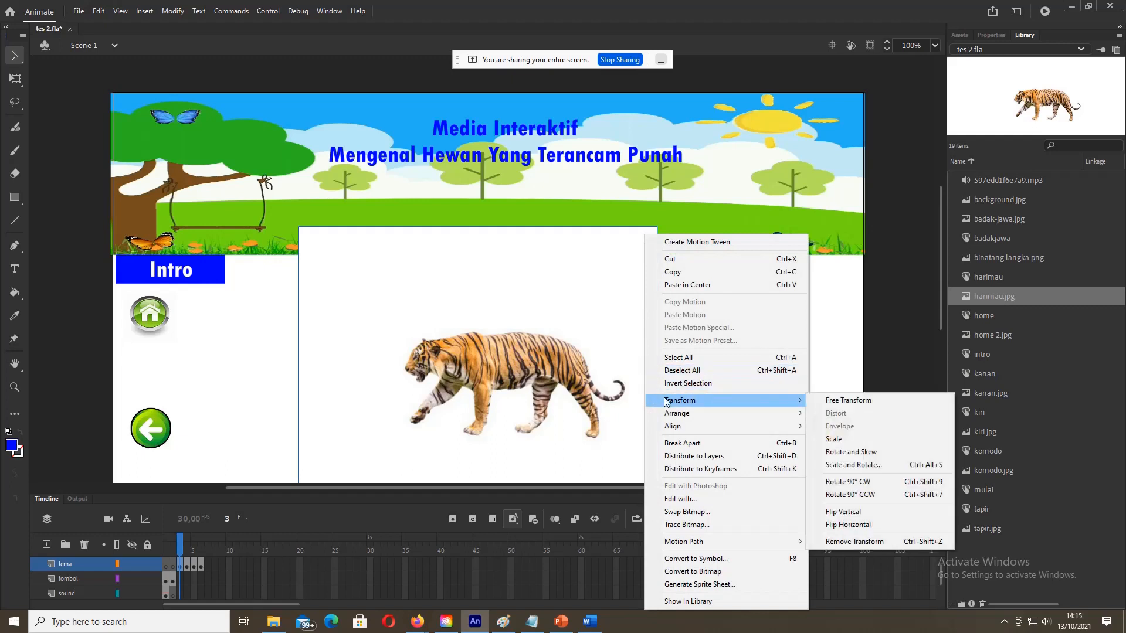
{"action": "left_click", "coordinate": [833, 439]}
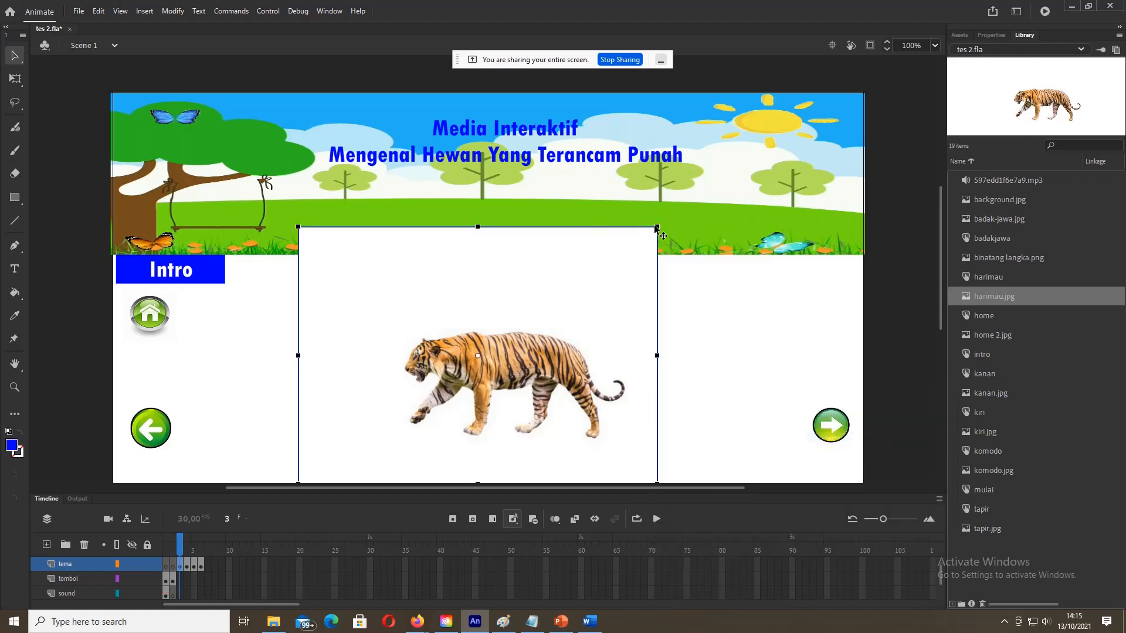
{"action": "left_click_drag", "start_coordinate": [657, 227], "coordinate": [630, 265]}
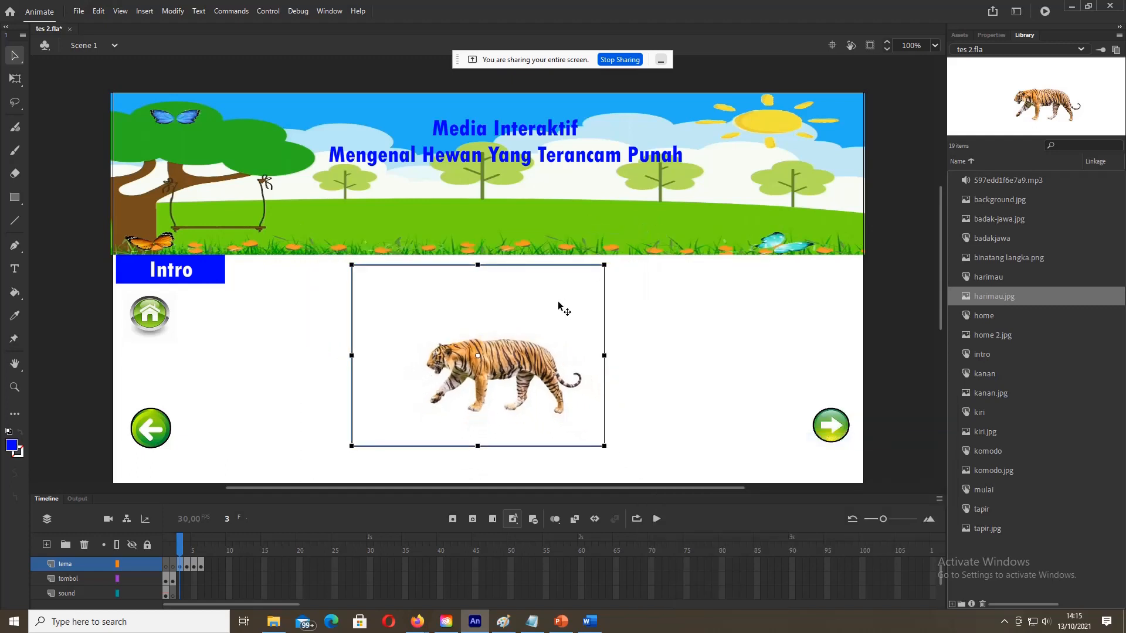
{"action": "left_click_drag", "start_coordinate": [561, 304], "coordinate": [577, 324]}
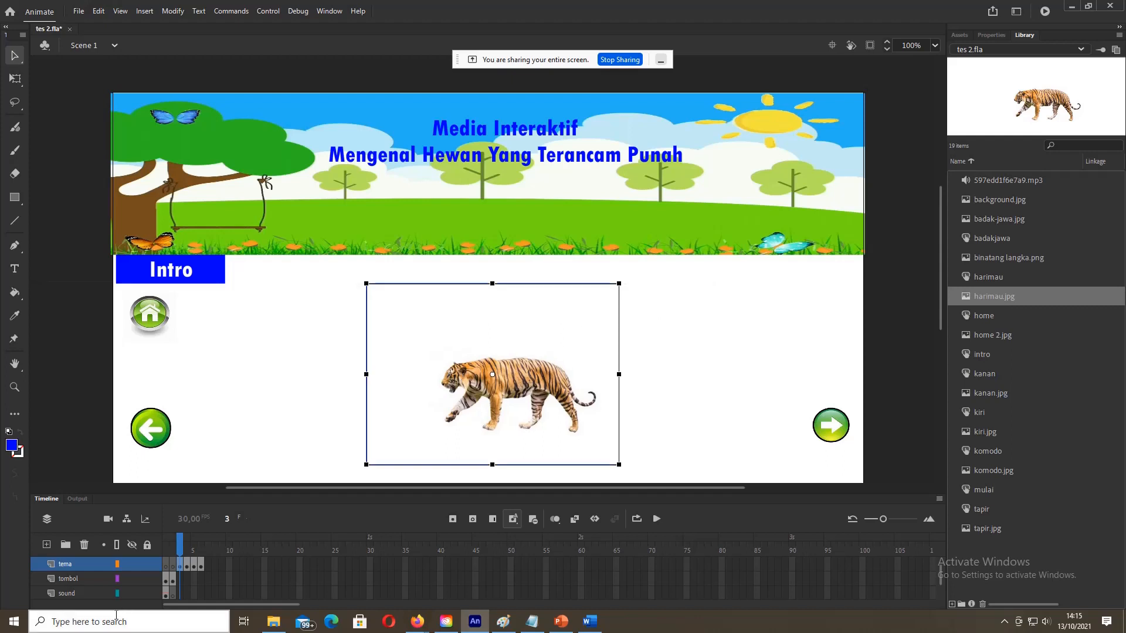
{"action": "left_click", "coordinate": [183, 567]}
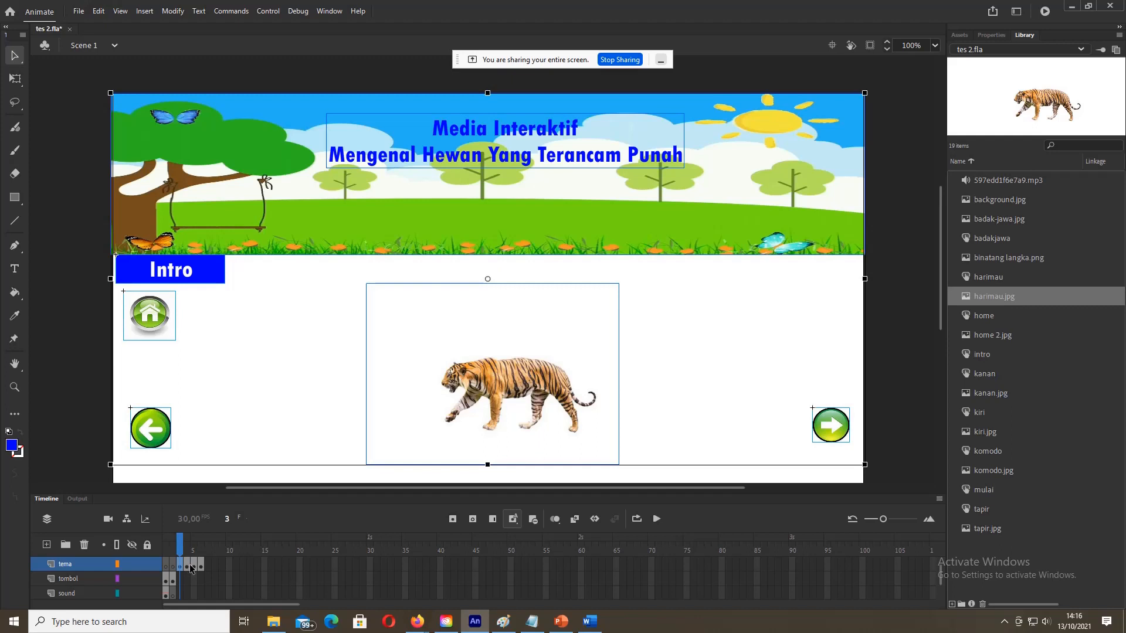
{"action": "left_click", "coordinate": [188, 566]}
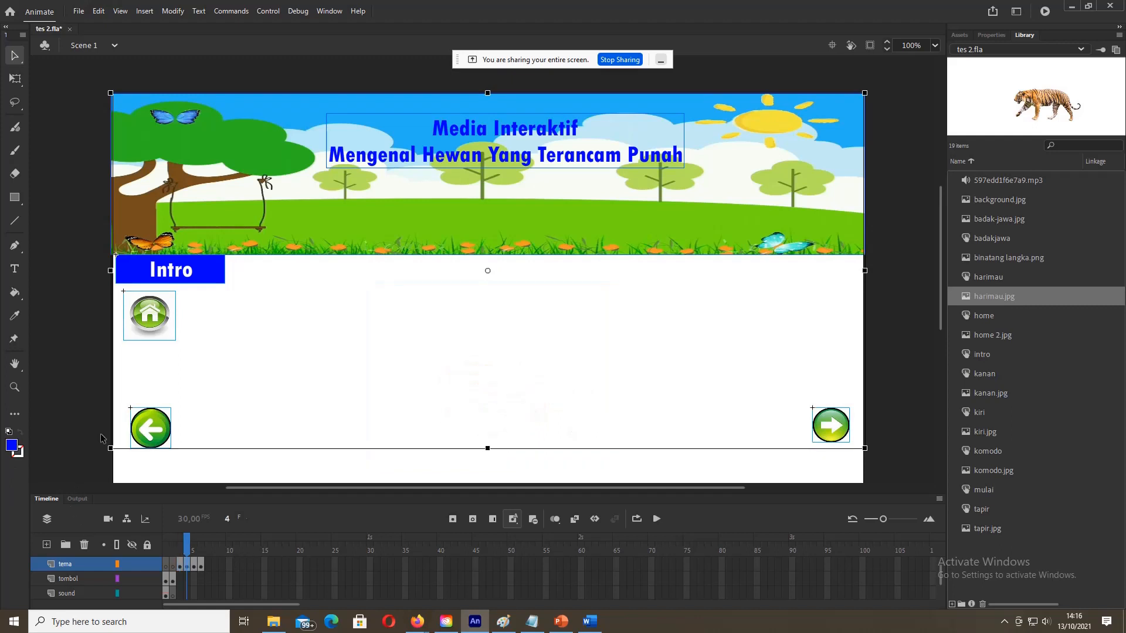
Step: Place badak-jawa.jpg on frame 4, shrink it and move it into the middle of the stage
{"action": "left_click", "coordinate": [730, 391]}
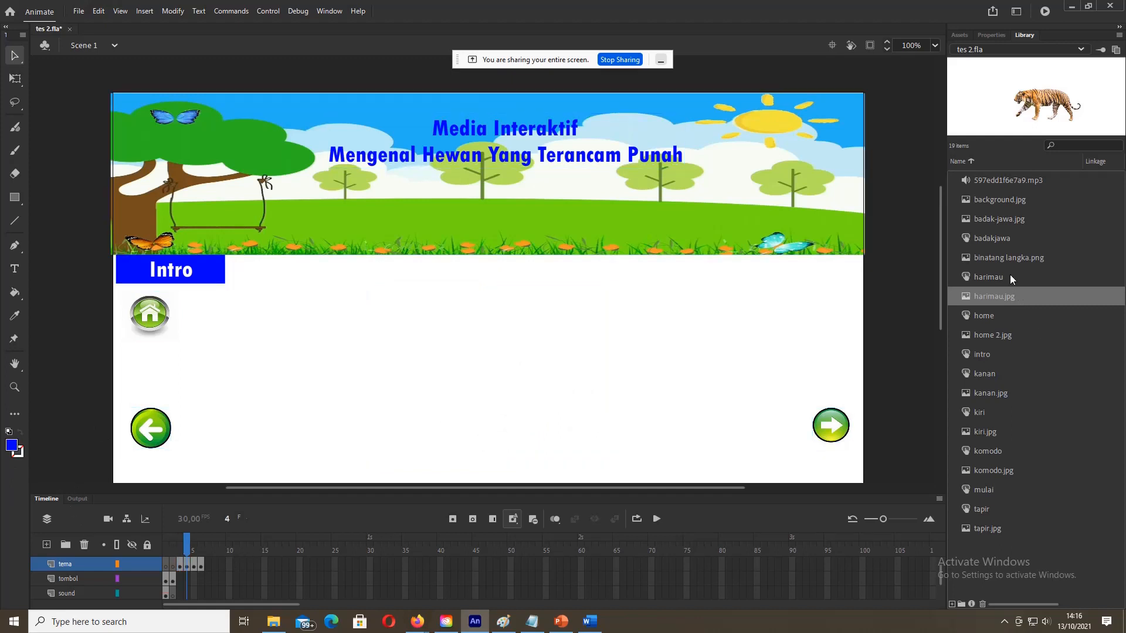
{"action": "left_click", "coordinate": [991, 218]}
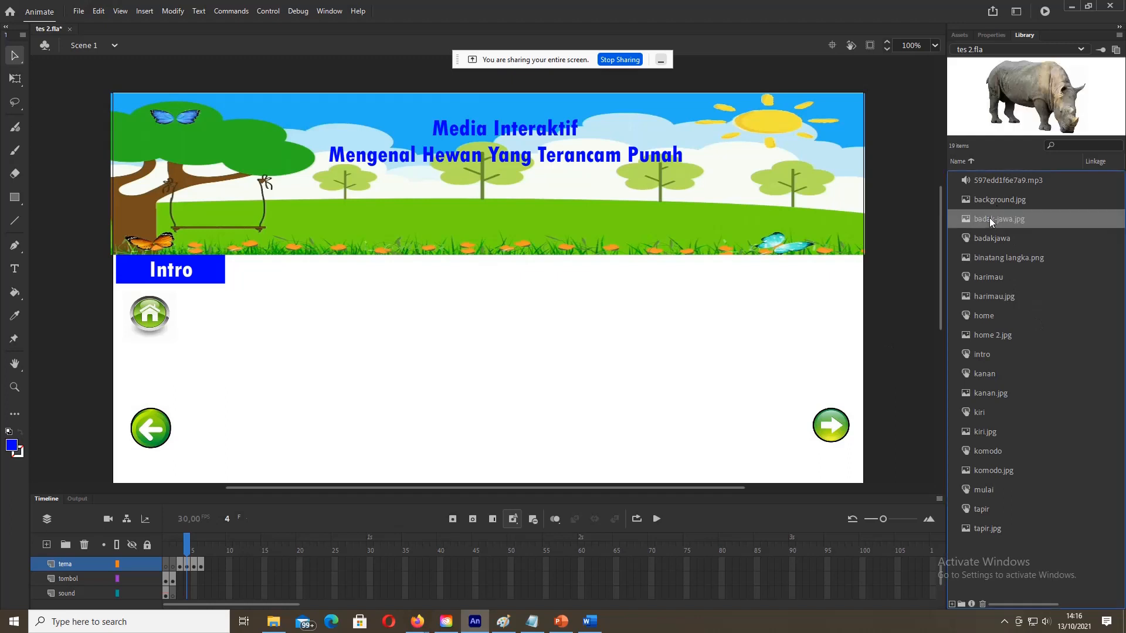
{"action": "left_click_drag", "start_coordinate": [991, 219], "coordinate": [510, 345]}
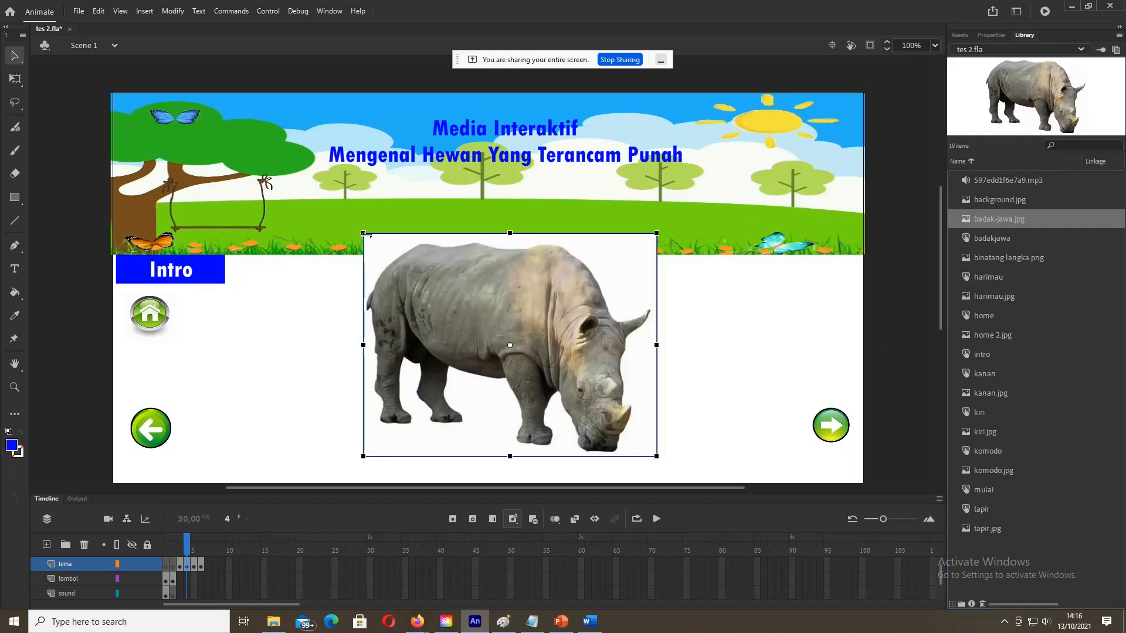
{"action": "left_click_drag", "start_coordinate": [365, 235], "coordinate": [385, 259]}
{"action": "left_click_drag", "start_coordinate": [441, 289], "coordinate": [426, 321]}
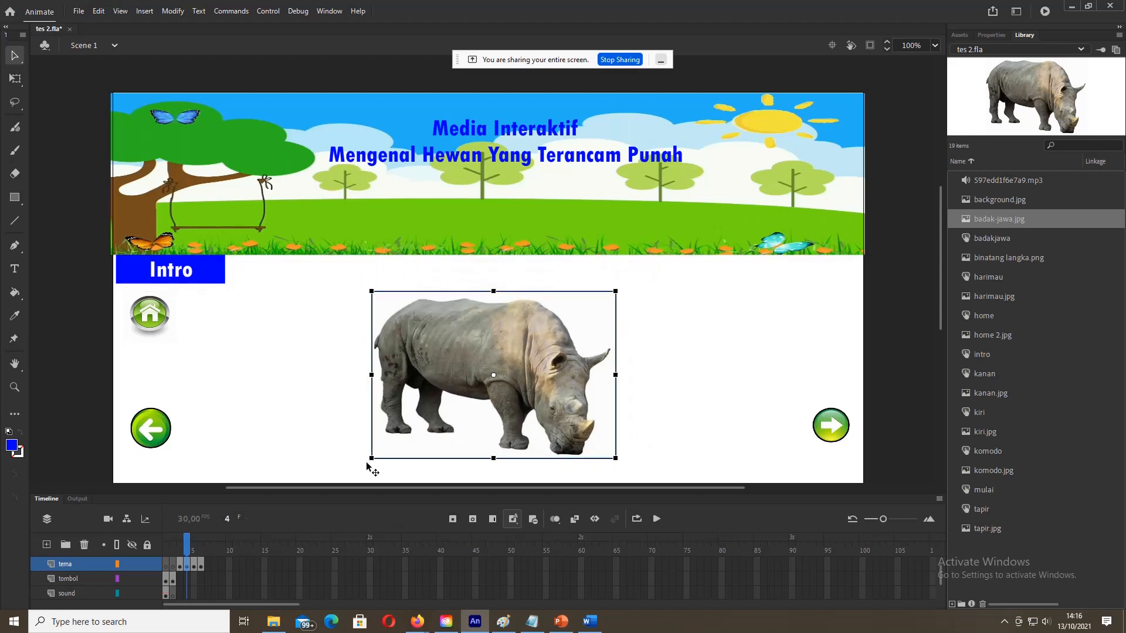
{"action": "left_click", "coordinate": [194, 566]}
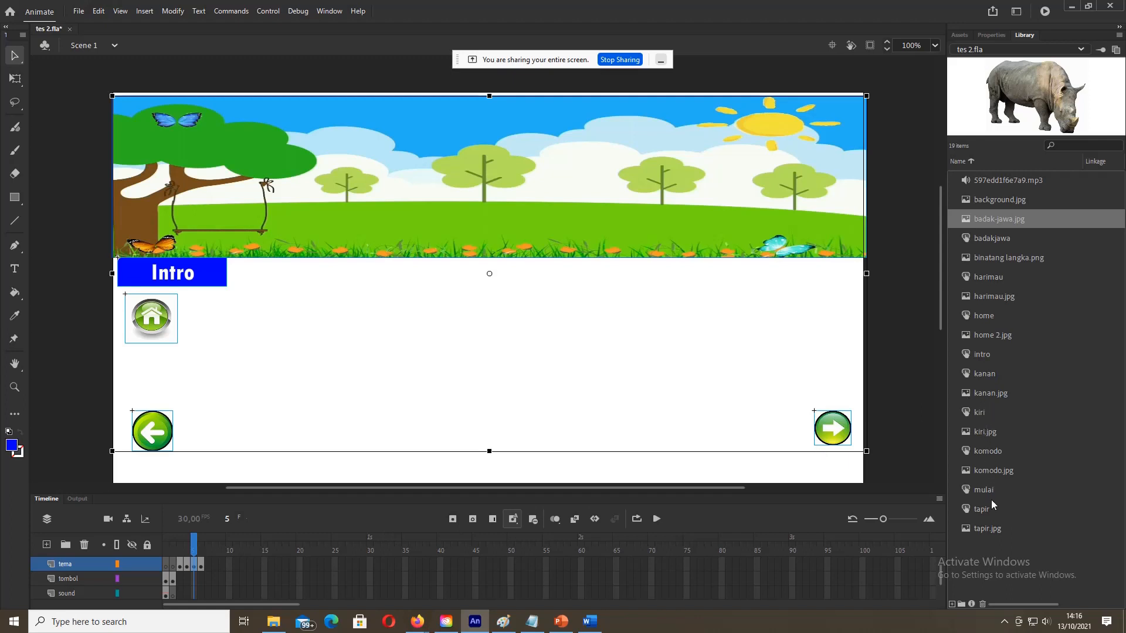
Step: Place tapir.jpg on frame 5, enlarge it and centre it on the stage
{"action": "left_click", "coordinate": [988, 528]}
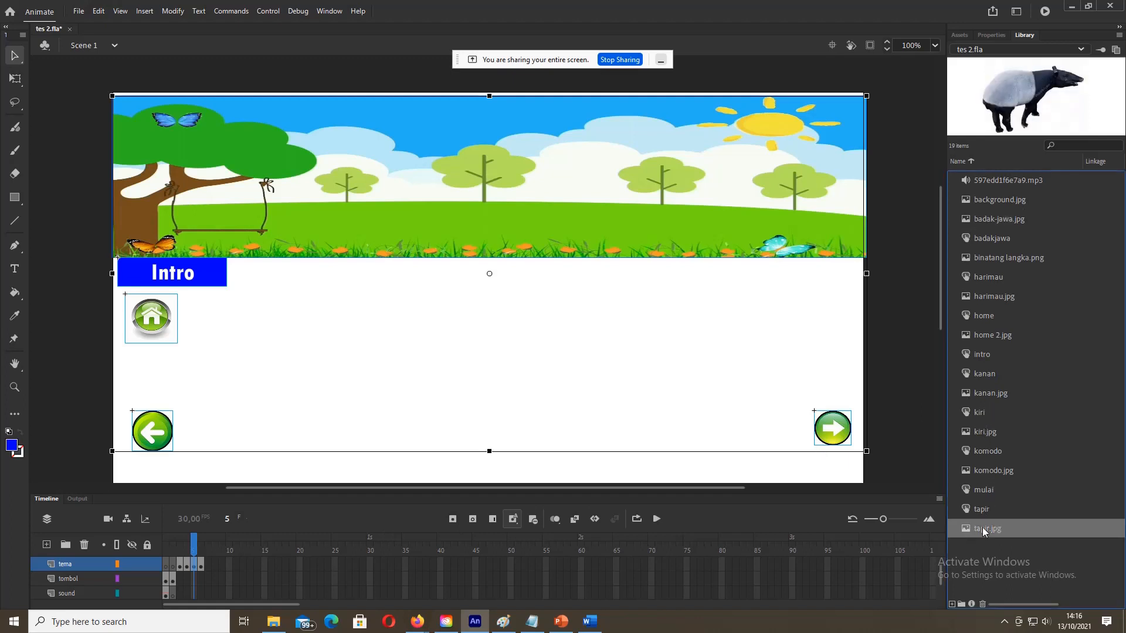
{"action": "left_click_drag", "start_coordinate": [995, 529], "coordinate": [473, 352]}
{"action": "left_click_drag", "start_coordinate": [551, 399], "coordinate": [622, 442]}
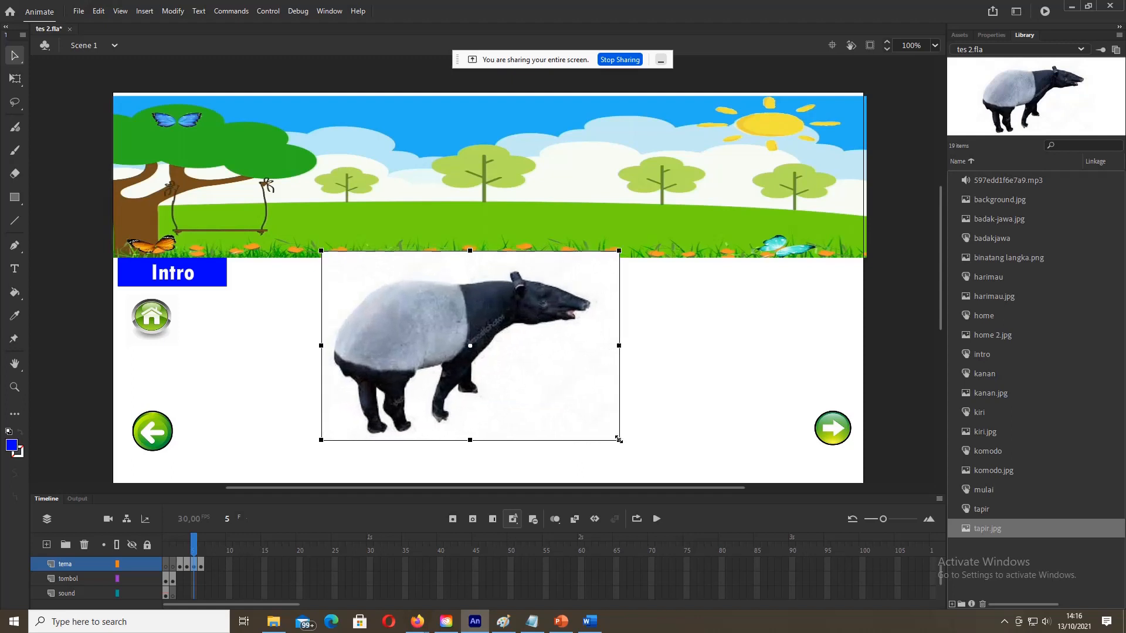
{"action": "left_click_drag", "start_coordinate": [555, 377], "coordinate": [562, 401]}
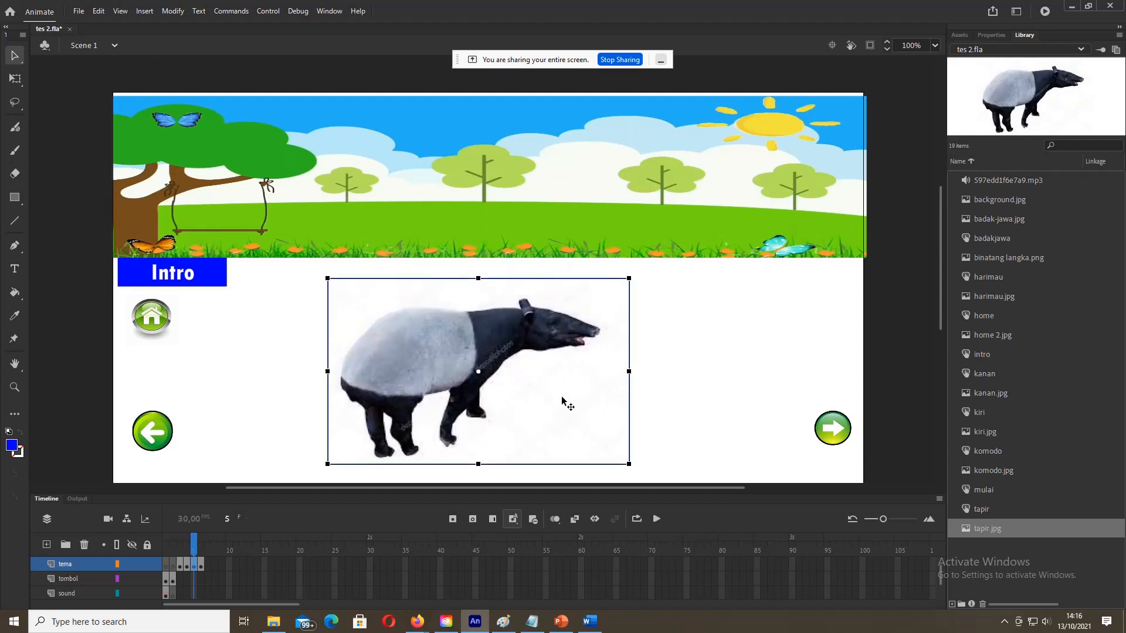
{"action": "left_click", "coordinate": [657, 387]}
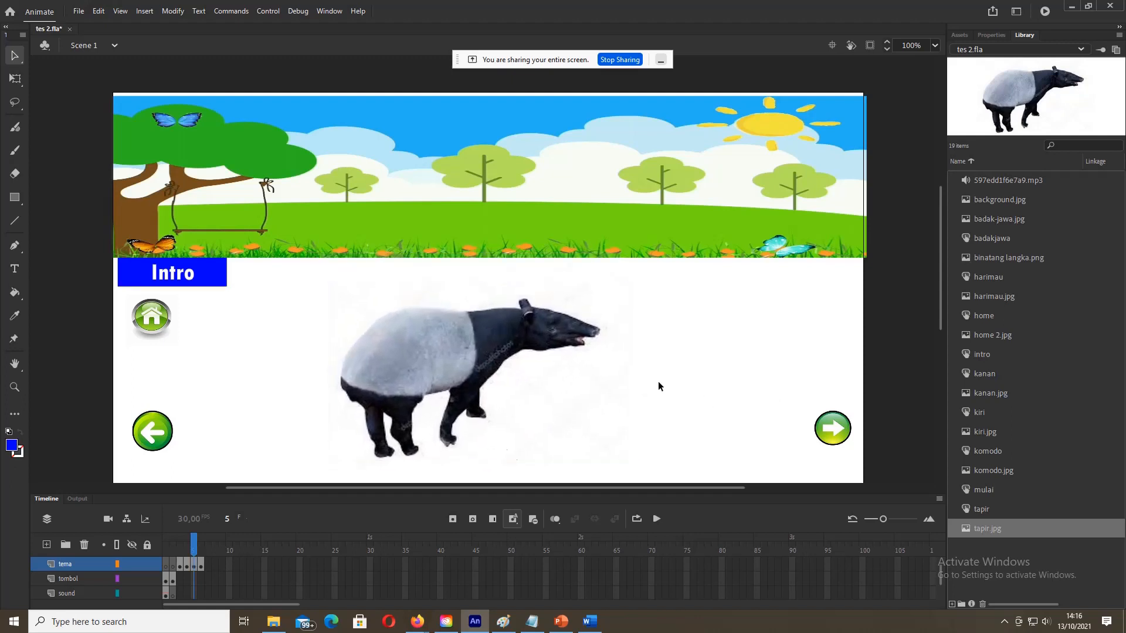
Step: Place komodo.jpg on frame 6, enlarge it and centre it below the banner
{"action": "left_click", "coordinate": [204, 564]}
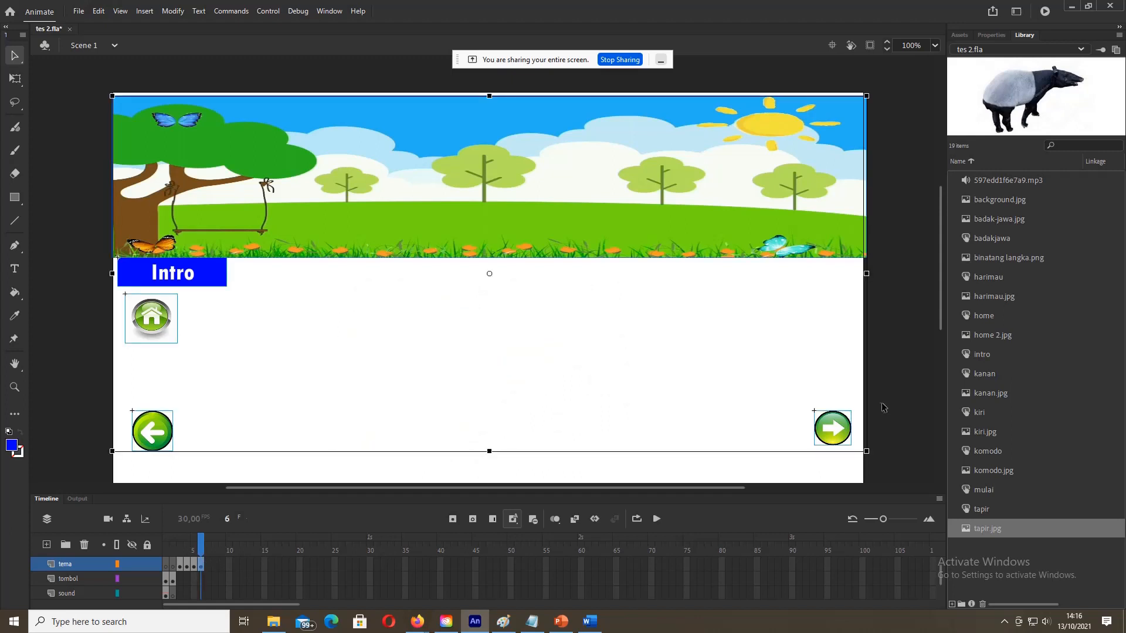
{"action": "left_click", "coordinate": [986, 469]}
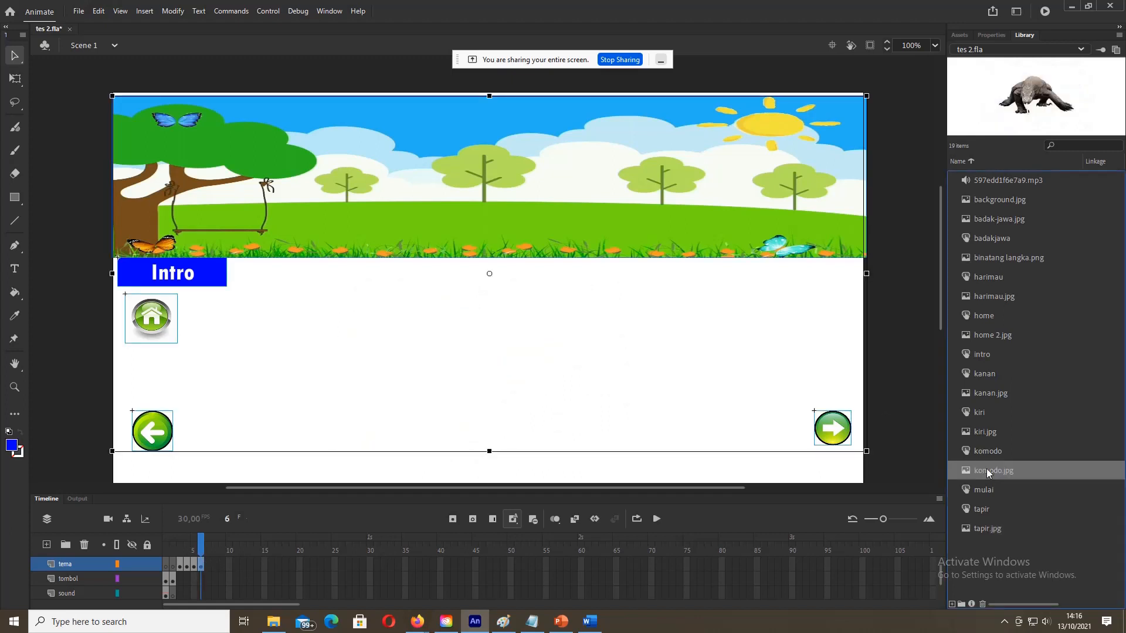
{"action": "left_click_drag", "start_coordinate": [997, 470], "coordinate": [449, 333]}
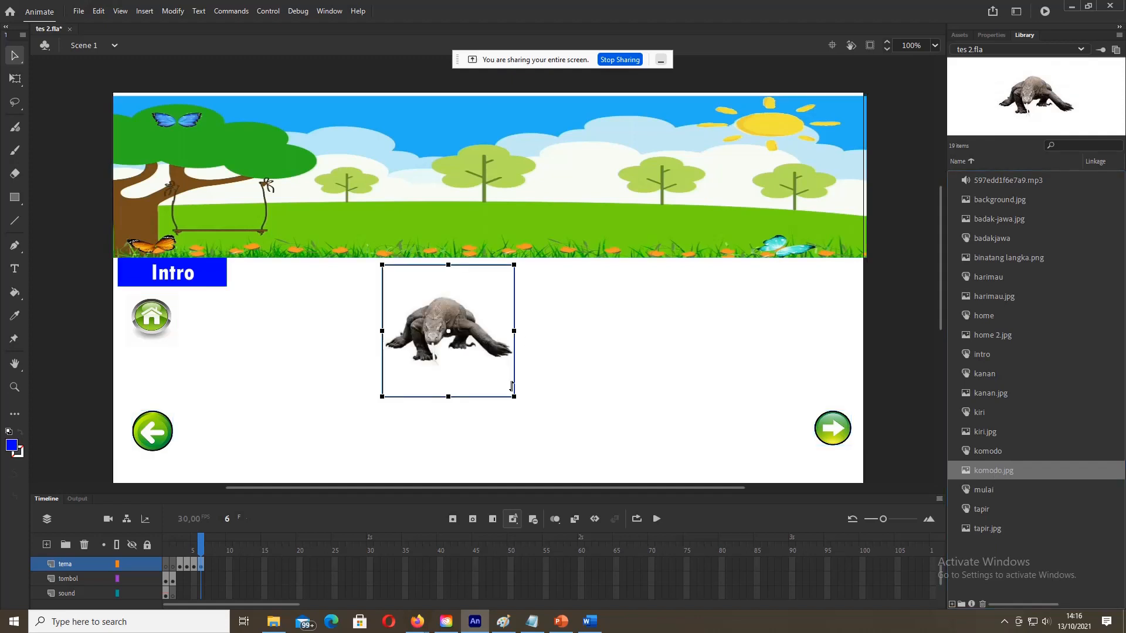
{"action": "left_click_drag", "start_coordinate": [515, 400], "coordinate": [599, 436]}
{"action": "left_click_drag", "start_coordinate": [479, 316], "coordinate": [505, 361]}
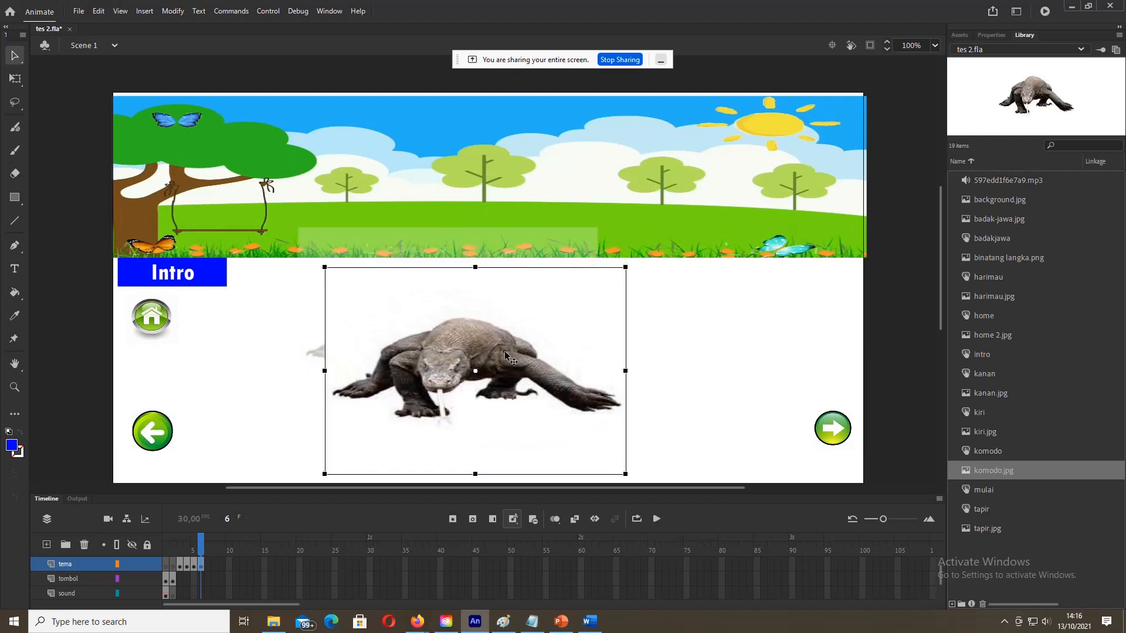
{"action": "left_click", "coordinate": [716, 355]}
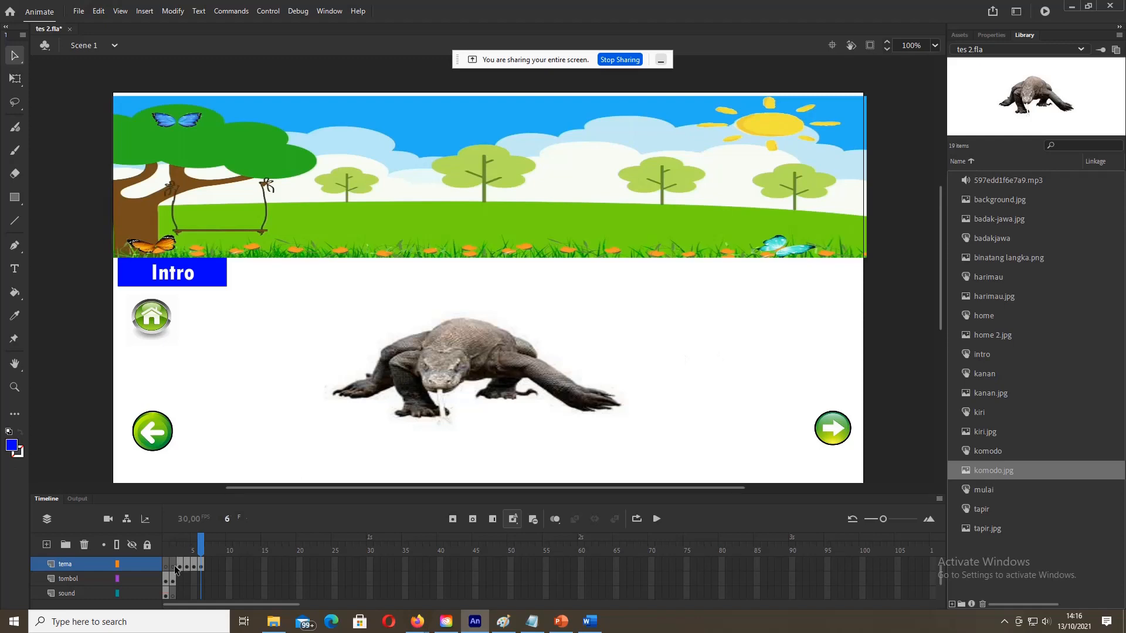
{"action": "left_click", "coordinate": [588, 625]}
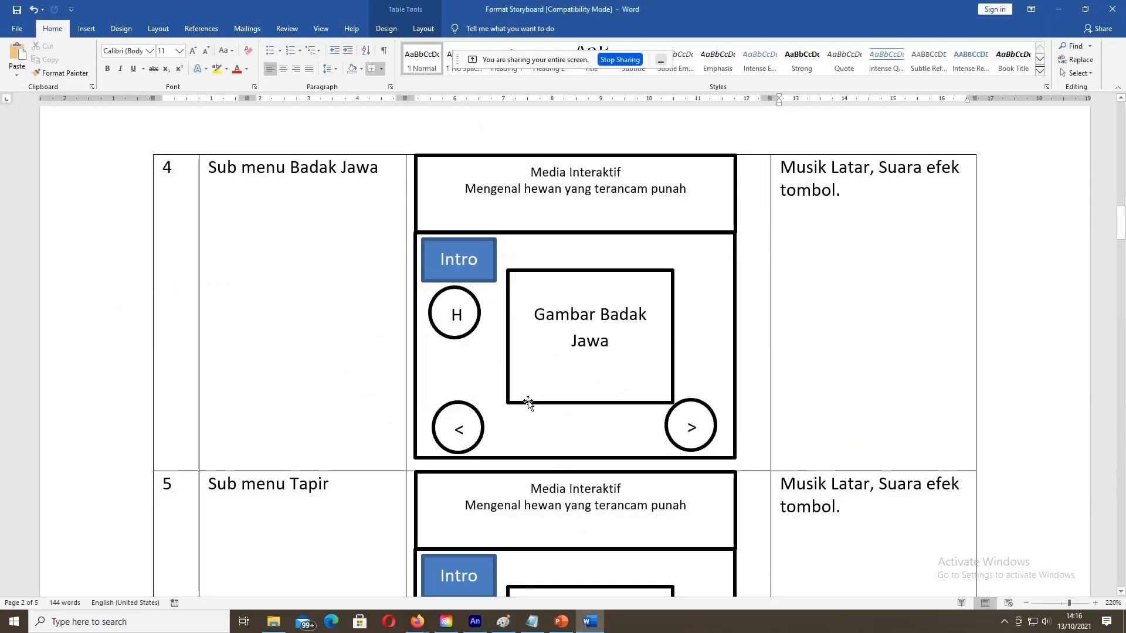
{"action": "scroll", "coordinate": [528, 403], "scroll_direction": "down", "scroll_amount": 10}
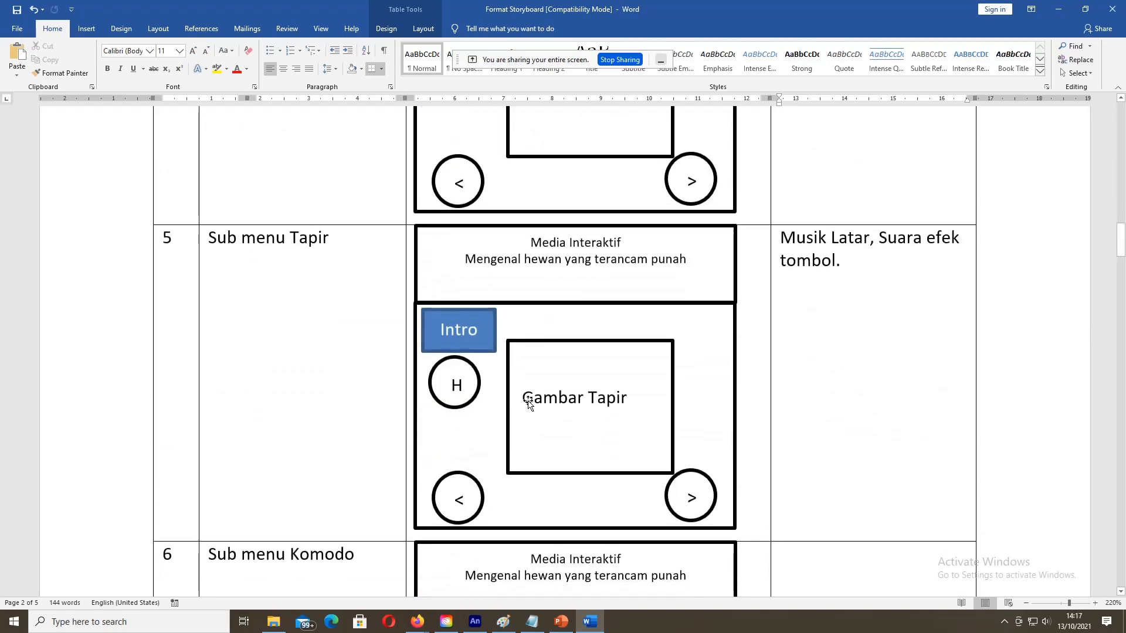
{"action": "scroll", "coordinate": [525, 404], "scroll_direction": "down", "scroll_amount": 4}
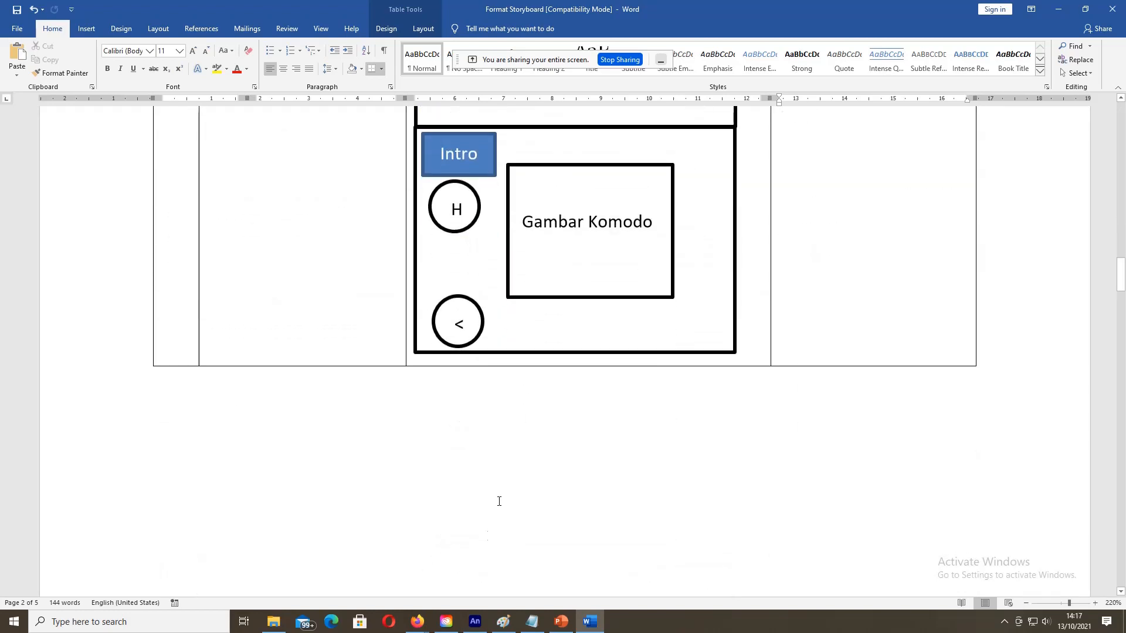
{"action": "left_click", "coordinate": [485, 630]}
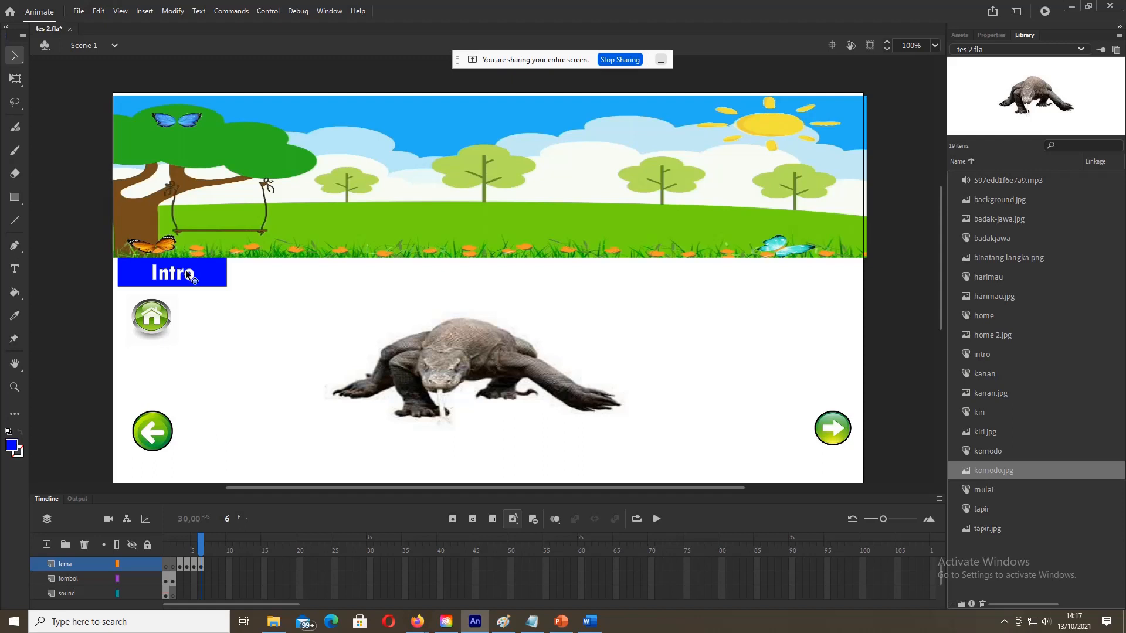
Step: Check the instance names of the Intro, home and arrow buttons on frame 4
{"action": "left_click", "coordinate": [187, 566]}
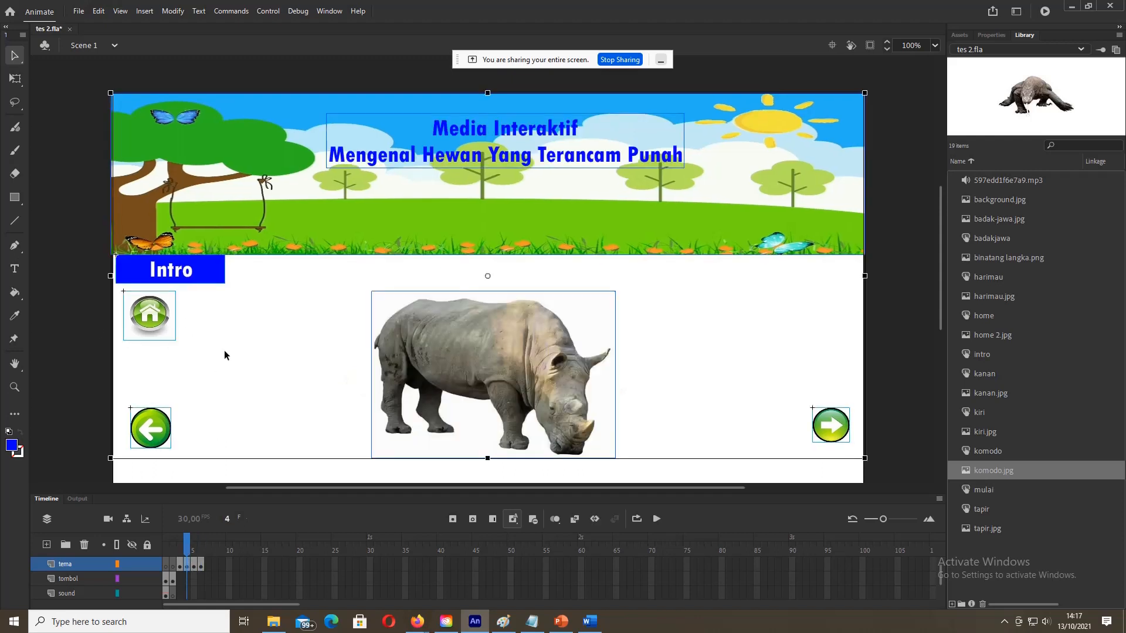
{"action": "left_click", "coordinate": [83, 331]}
{"action": "left_click", "coordinate": [178, 274]}
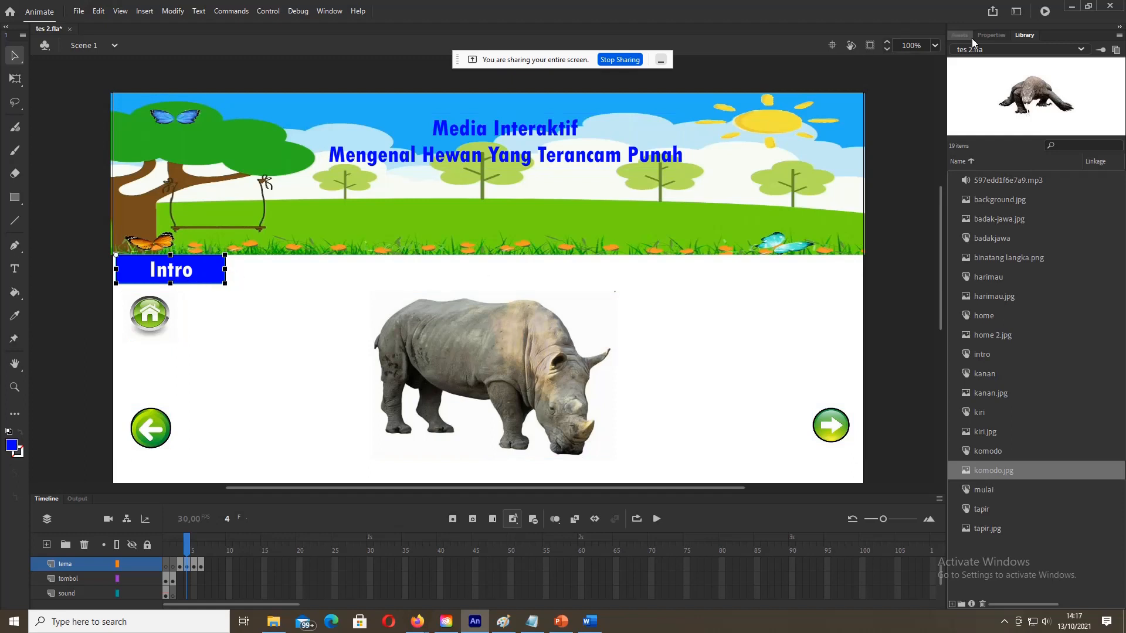
{"action": "left_click", "coordinate": [994, 37]}
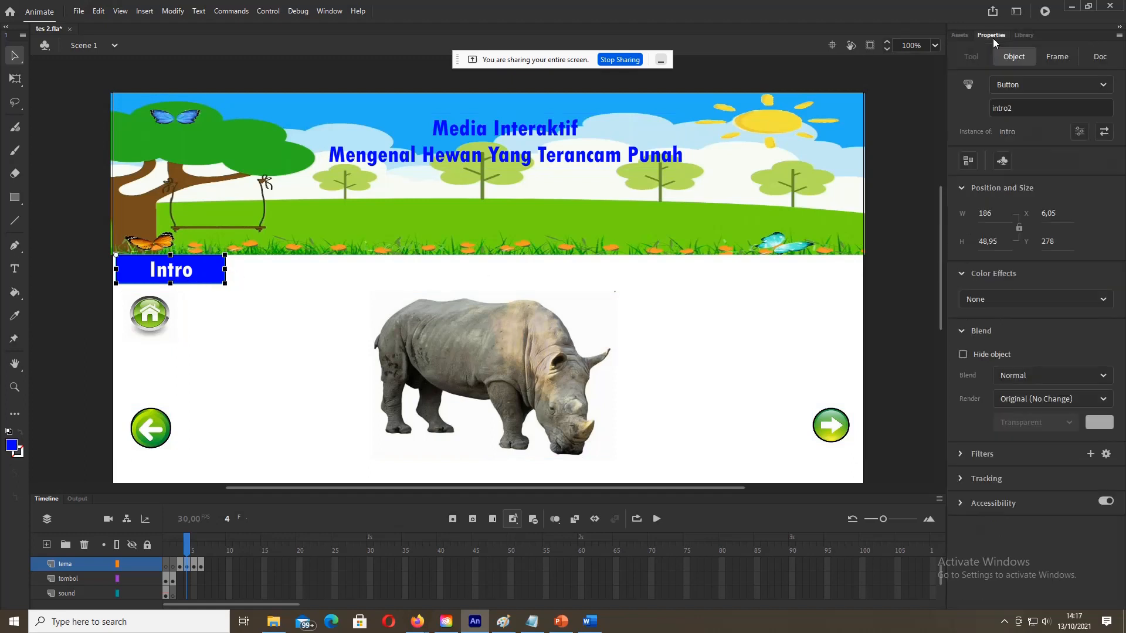
{"action": "left_click", "coordinate": [146, 316]}
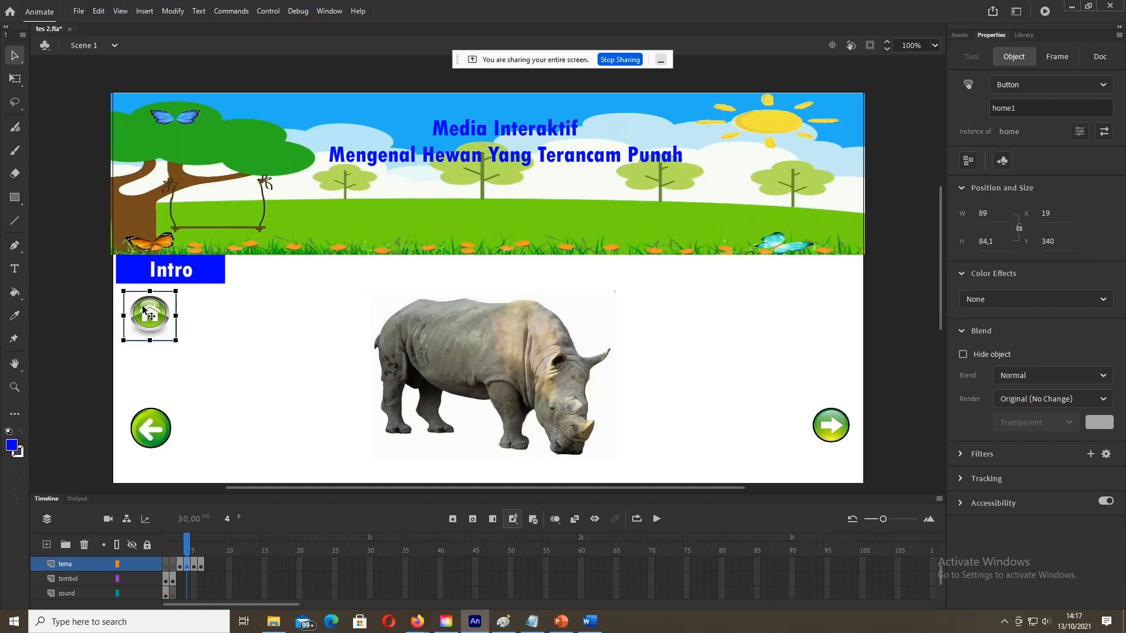
{"action": "left_click", "coordinate": [151, 428]}
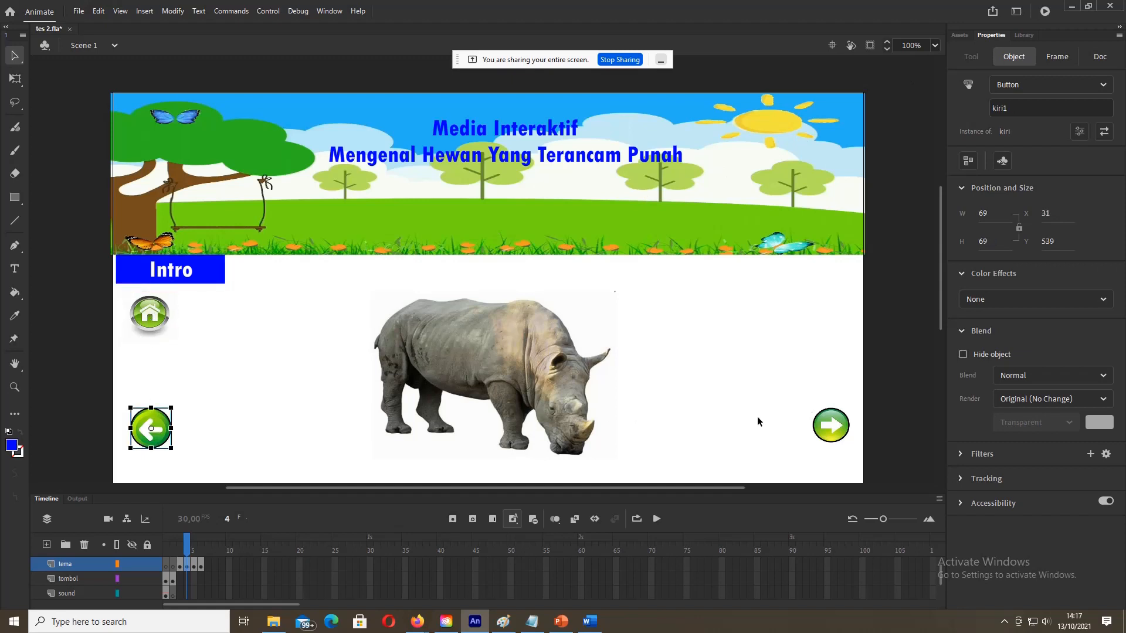
{"action": "left_click", "coordinate": [842, 431]}
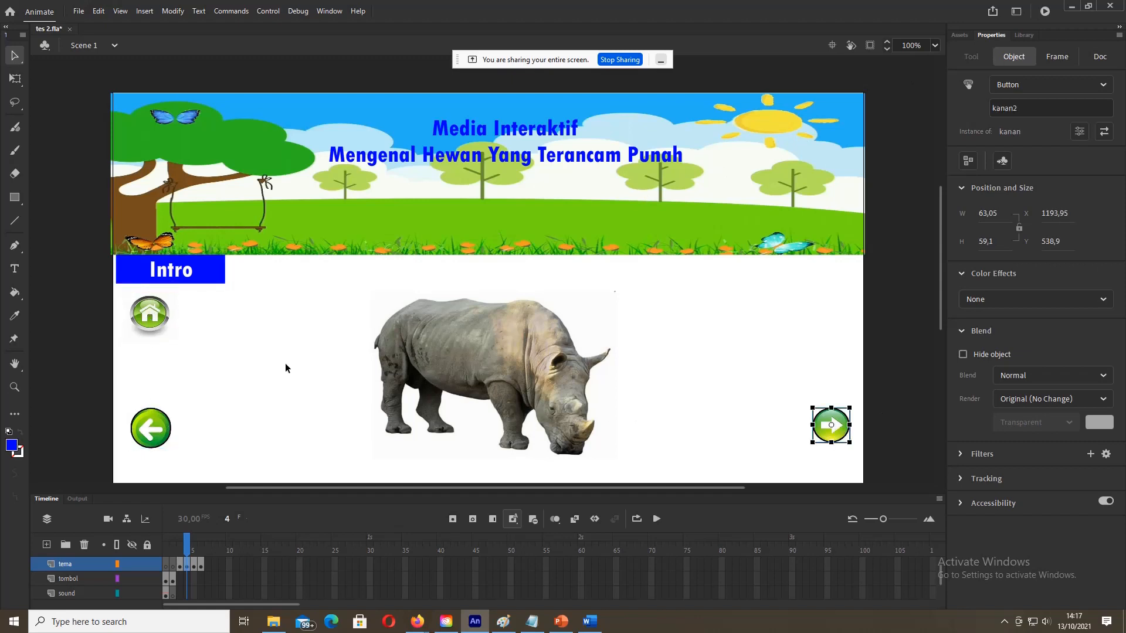
Step: Rename frame 5's buttons to intro4, home3, kiri3 and kanan4
{"action": "left_click", "coordinate": [194, 568]}
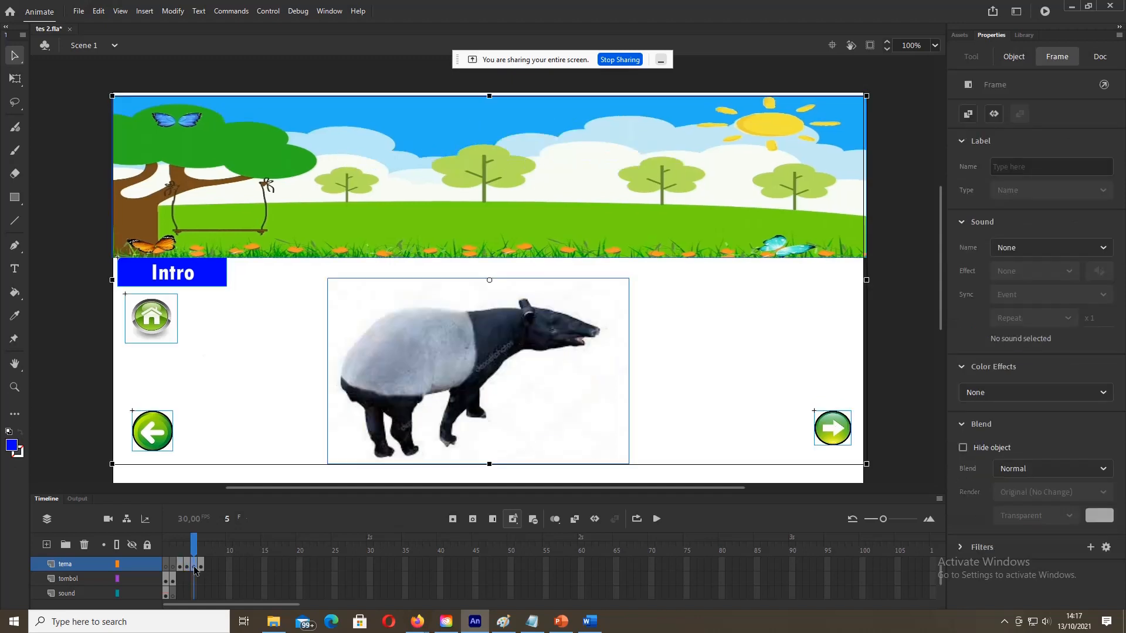
{"action": "left_click", "coordinate": [98, 354]}
{"action": "left_click", "coordinate": [184, 270]}
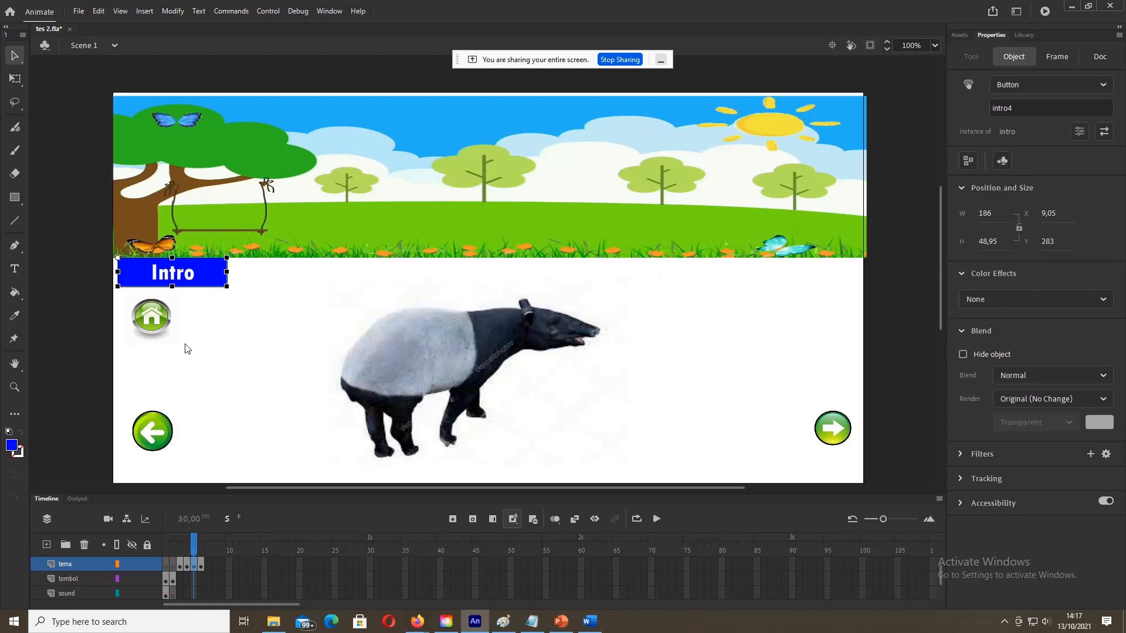
{"action": "left_click", "coordinate": [153, 330]}
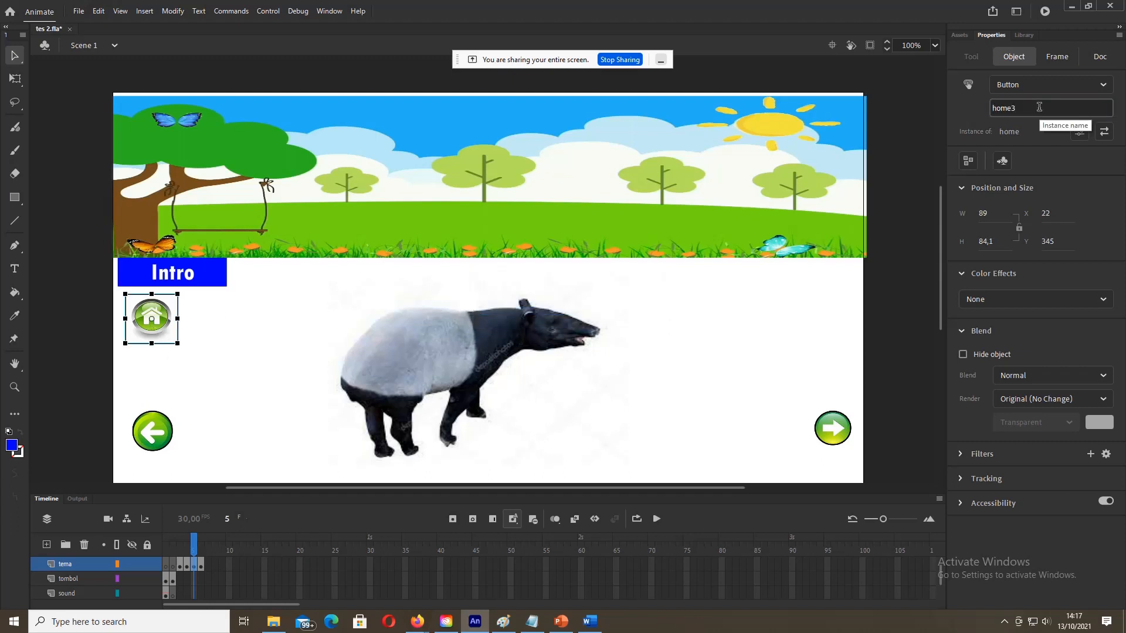
{"action": "left_click", "coordinate": [150, 439]}
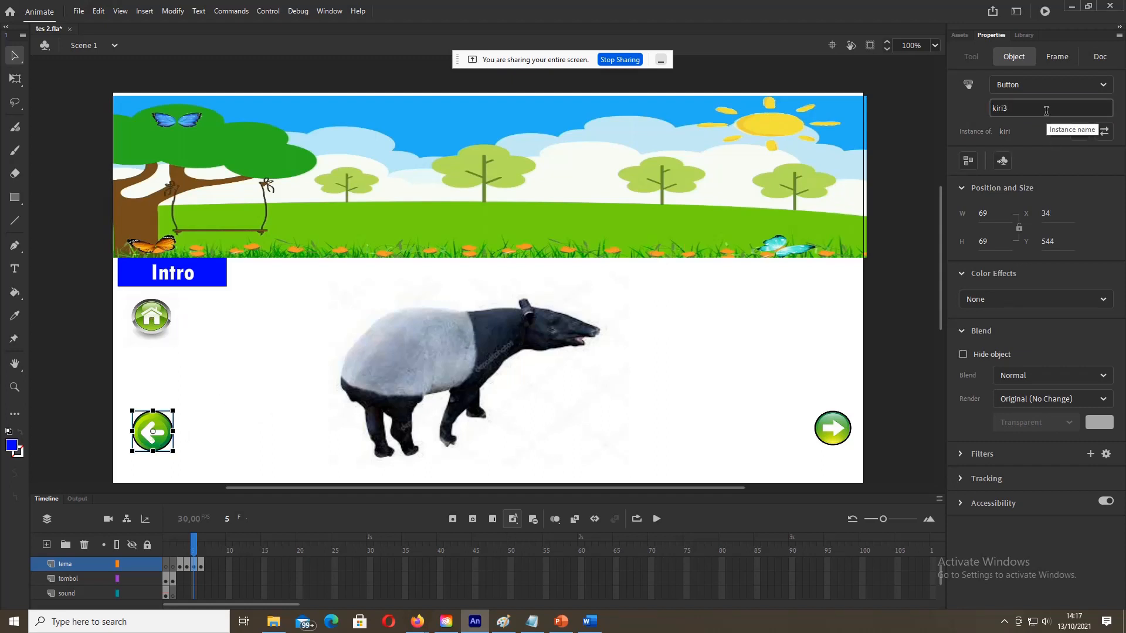
{"action": "left_click", "coordinate": [833, 433]}
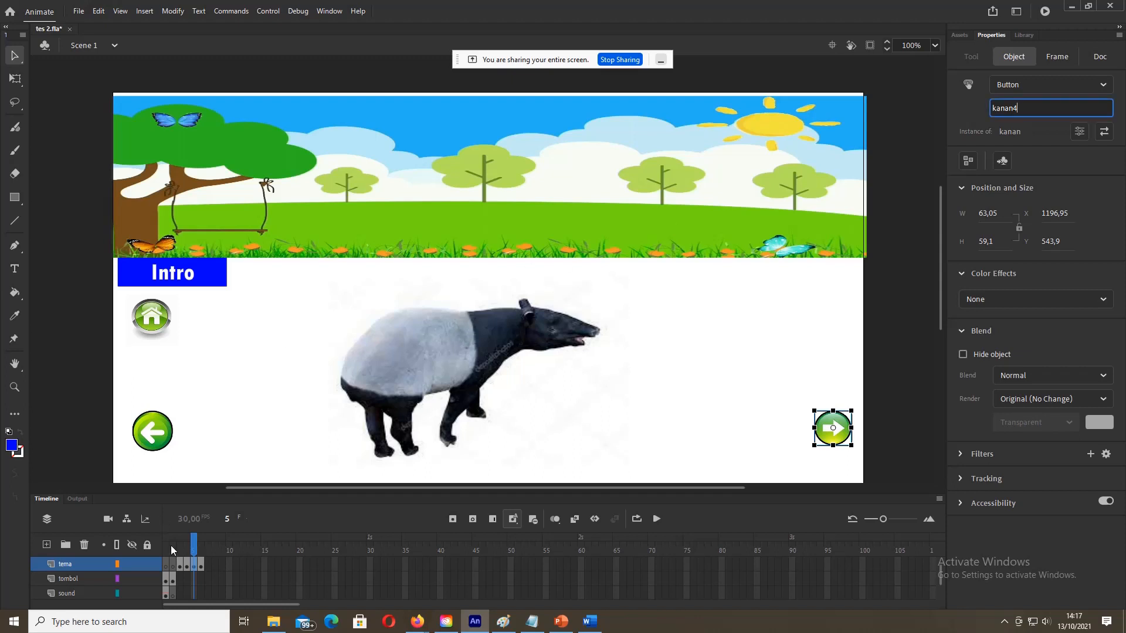
{"action": "left_click", "coordinate": [201, 564]}
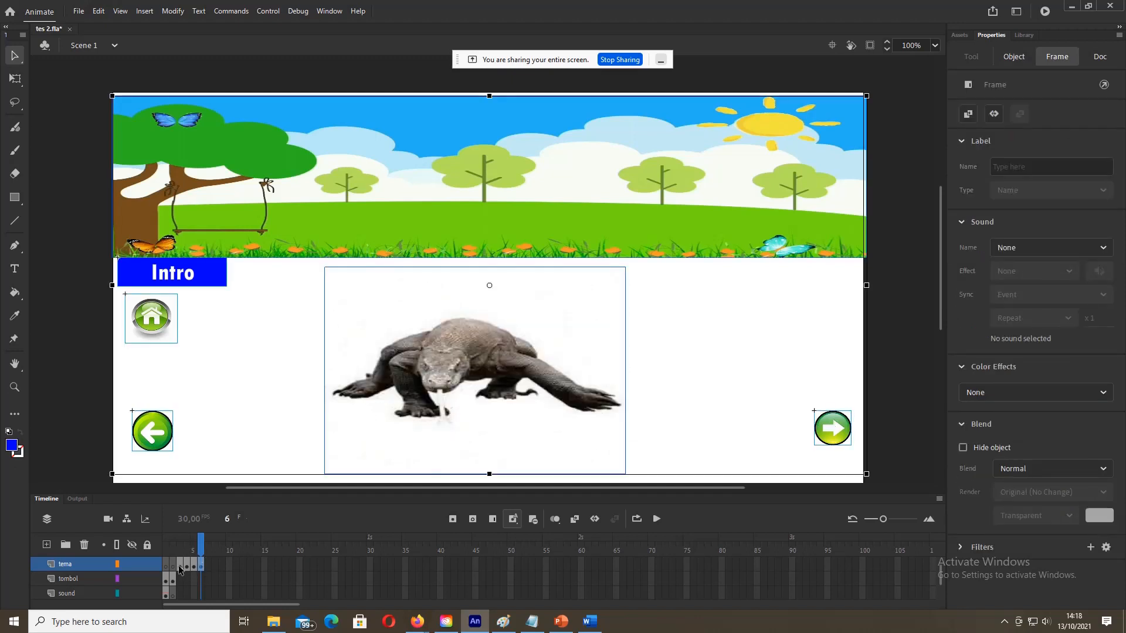
Step: Review the Intro, home and arrow button names on the tiger frame 3
{"action": "left_click", "coordinate": [182, 567]}
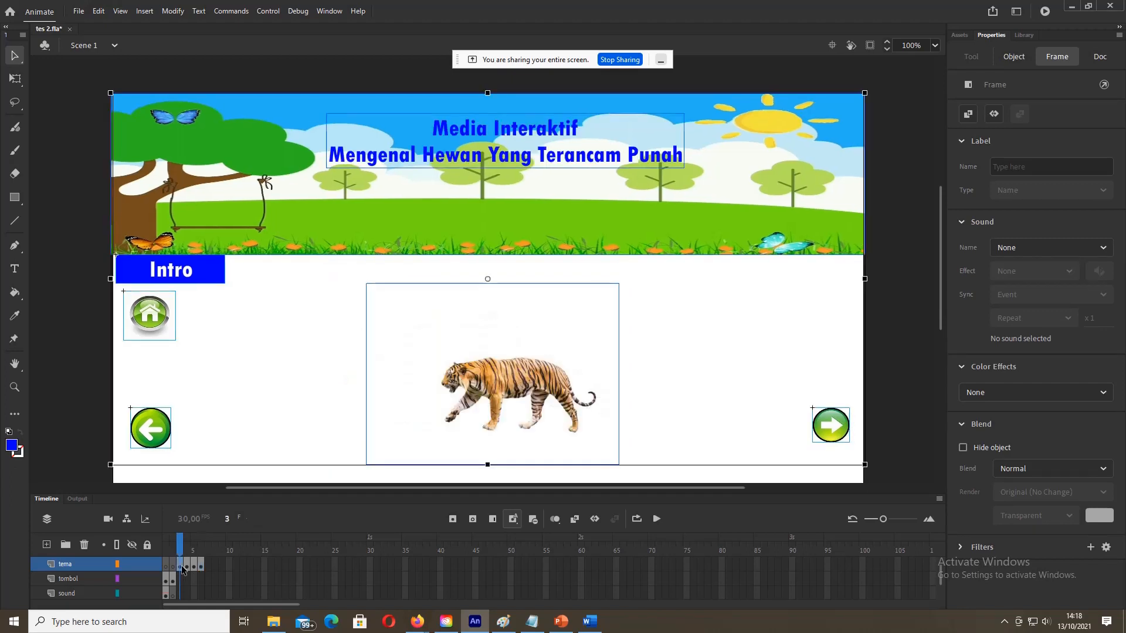
{"action": "left_click", "coordinate": [80, 325]}
{"action": "left_click", "coordinate": [202, 276]}
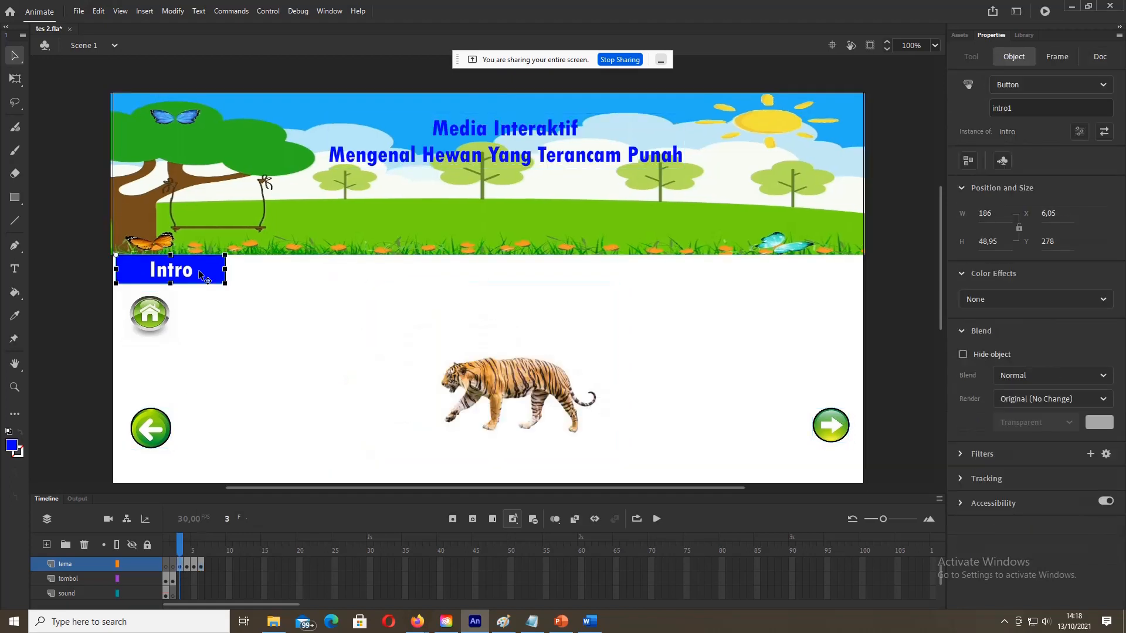
{"action": "left_click", "coordinate": [141, 311]}
{"action": "left_click", "coordinate": [167, 433]}
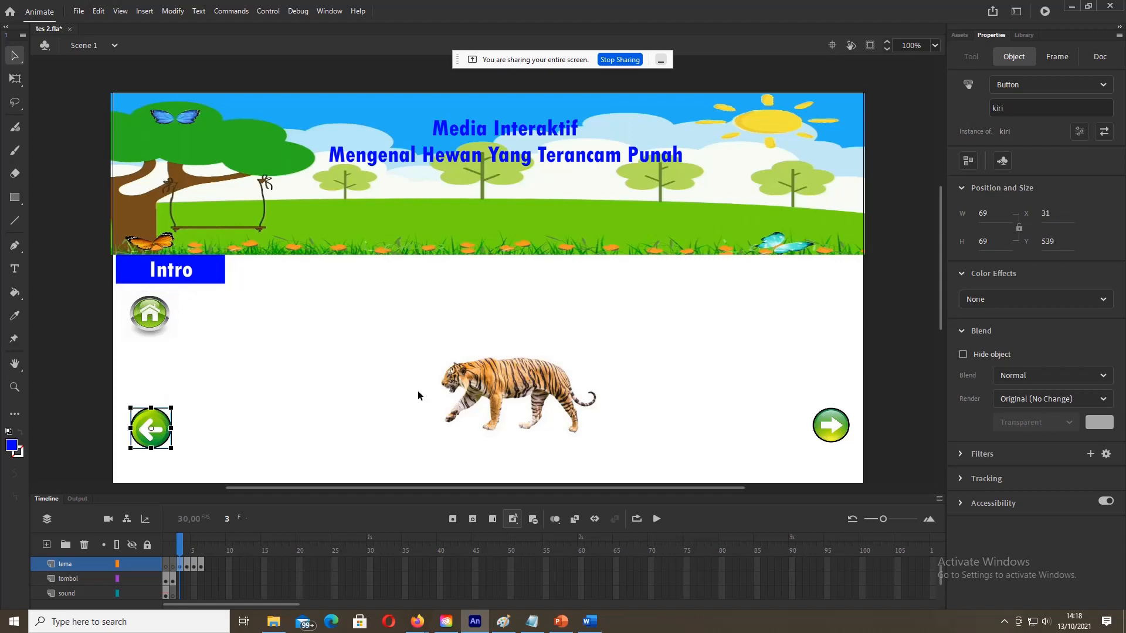
{"action": "left_click", "coordinate": [835, 417]}
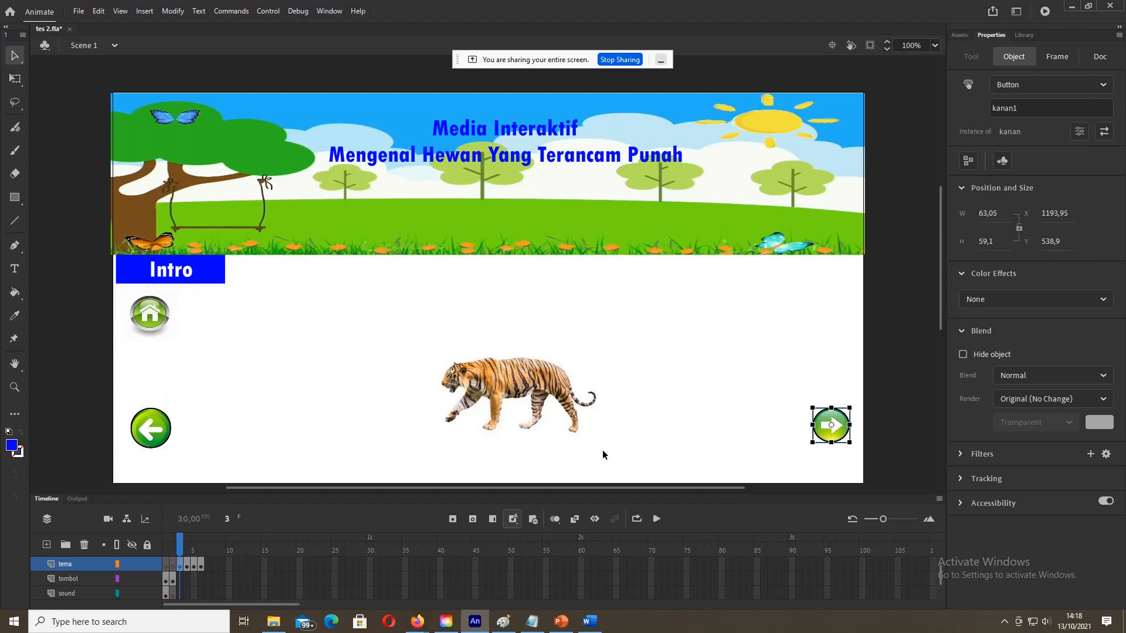
Step: Recheck the Intro, home and arrow button names on the rhino frame 4
{"action": "left_click", "coordinate": [186, 564]}
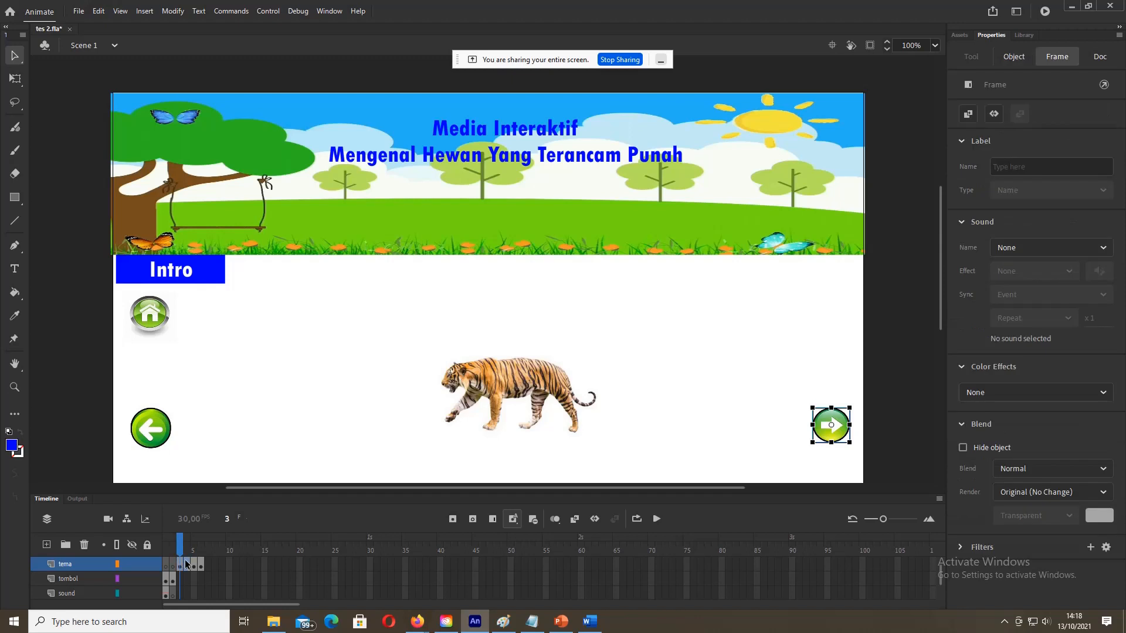
{"action": "left_click", "coordinate": [84, 362]}
{"action": "left_click", "coordinate": [181, 277]}
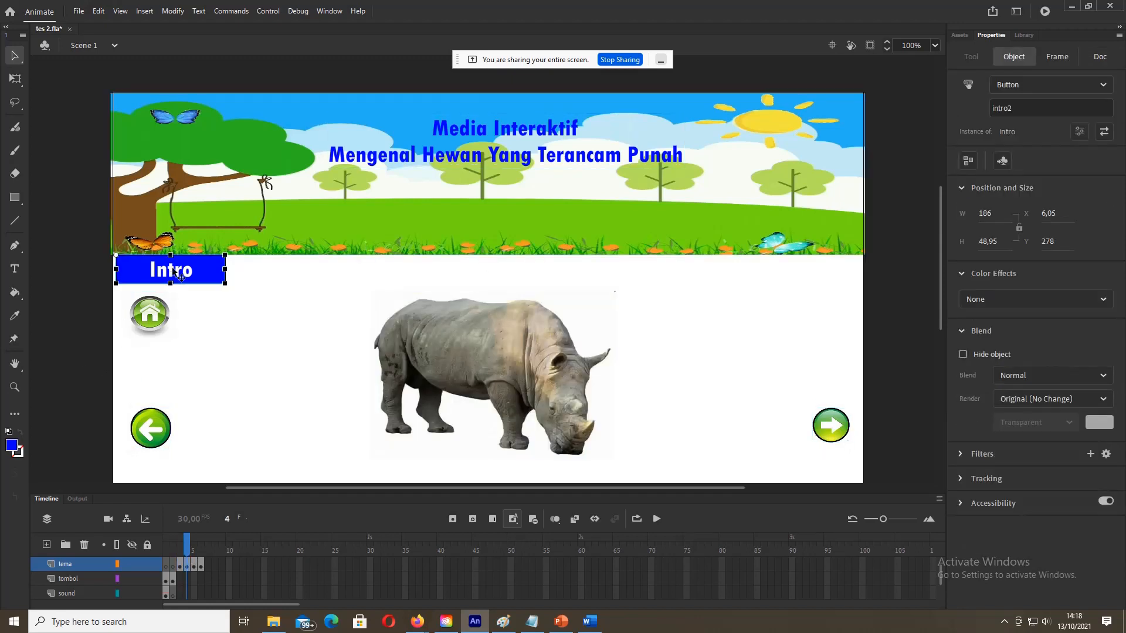
{"action": "left_click", "coordinate": [157, 320]}
{"action": "left_click", "coordinate": [165, 434]}
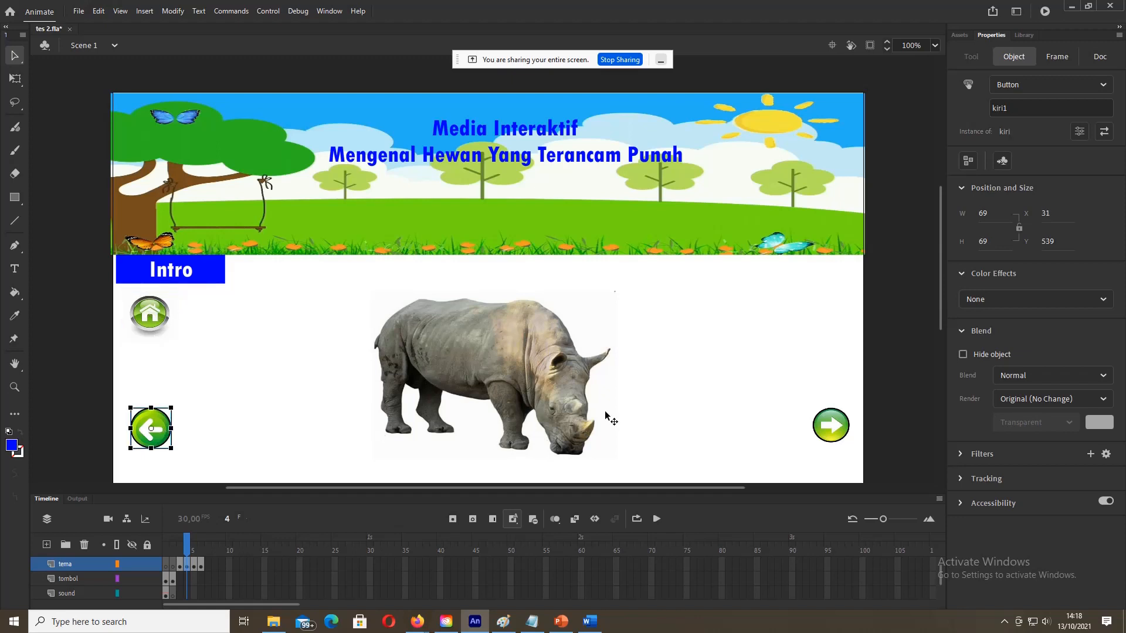
{"action": "left_click", "coordinate": [842, 430]}
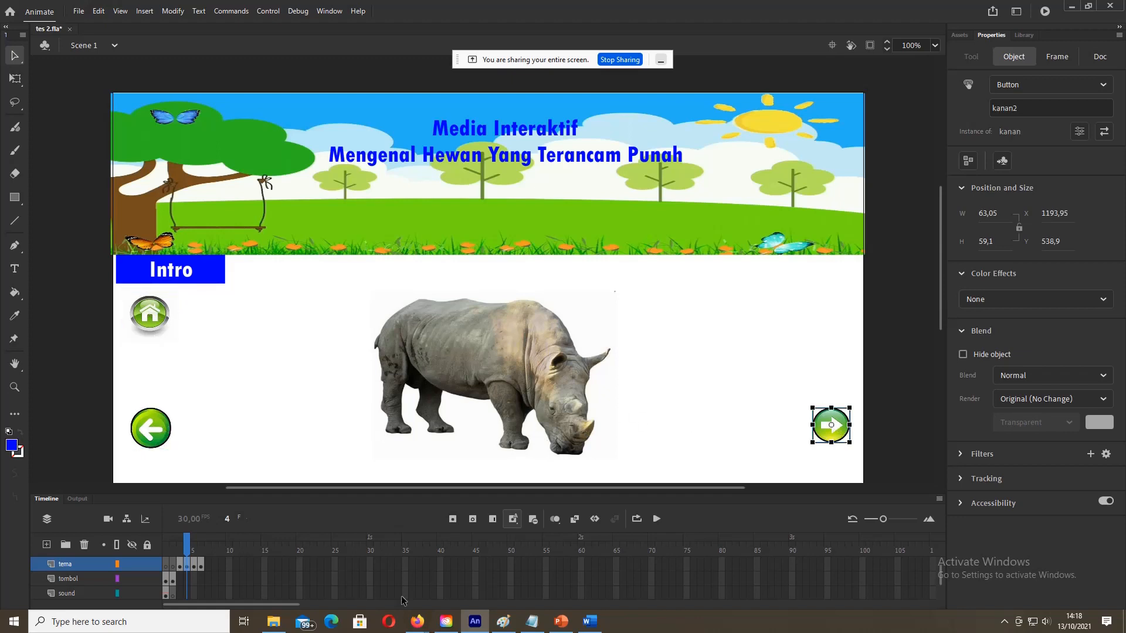
Step: Confirm frame 5's home button is home3 and its right arrow is kanan4
{"action": "left_click", "coordinate": [195, 564]}
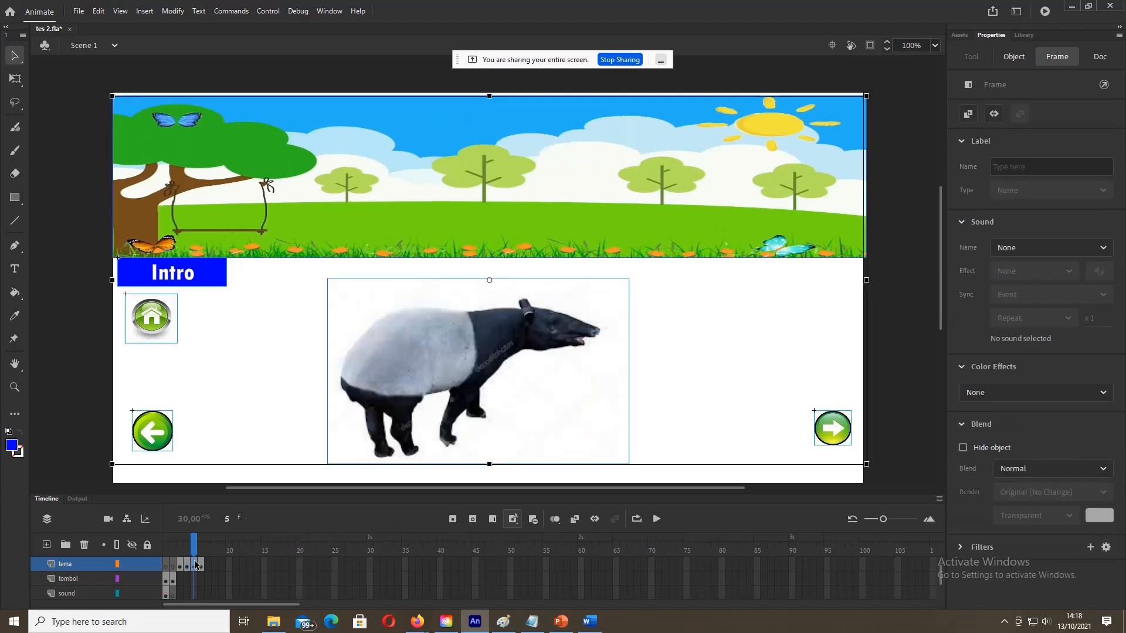
{"action": "left_click", "coordinate": [120, 351]}
{"action": "left_click", "coordinate": [166, 322]}
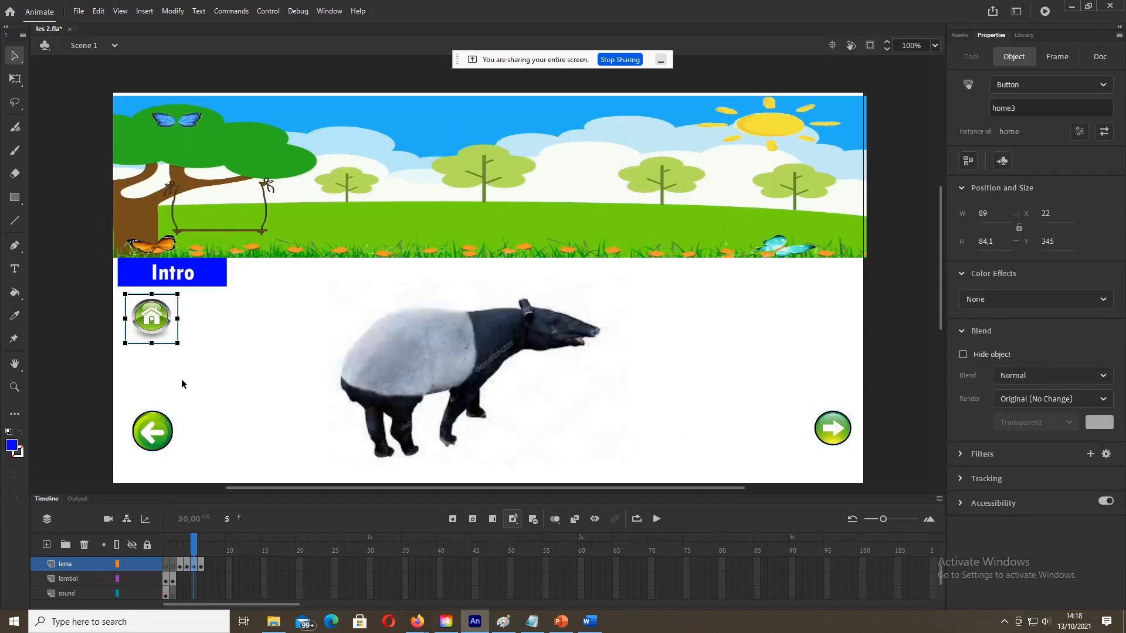
{"action": "left_click", "coordinate": [152, 431]}
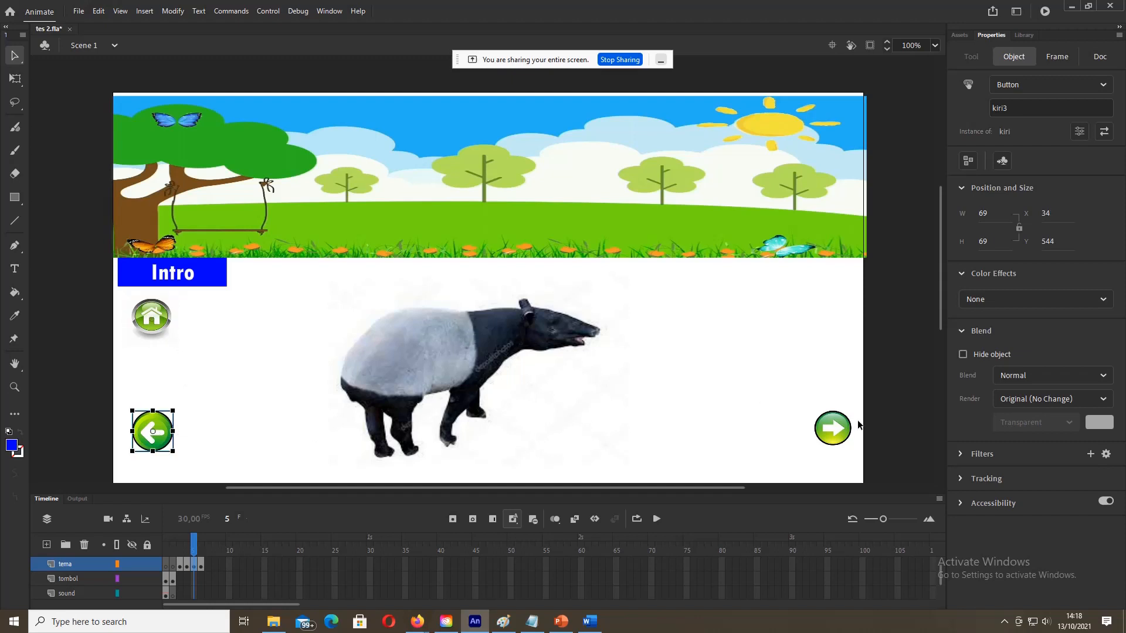
{"action": "left_click", "coordinate": [837, 433]}
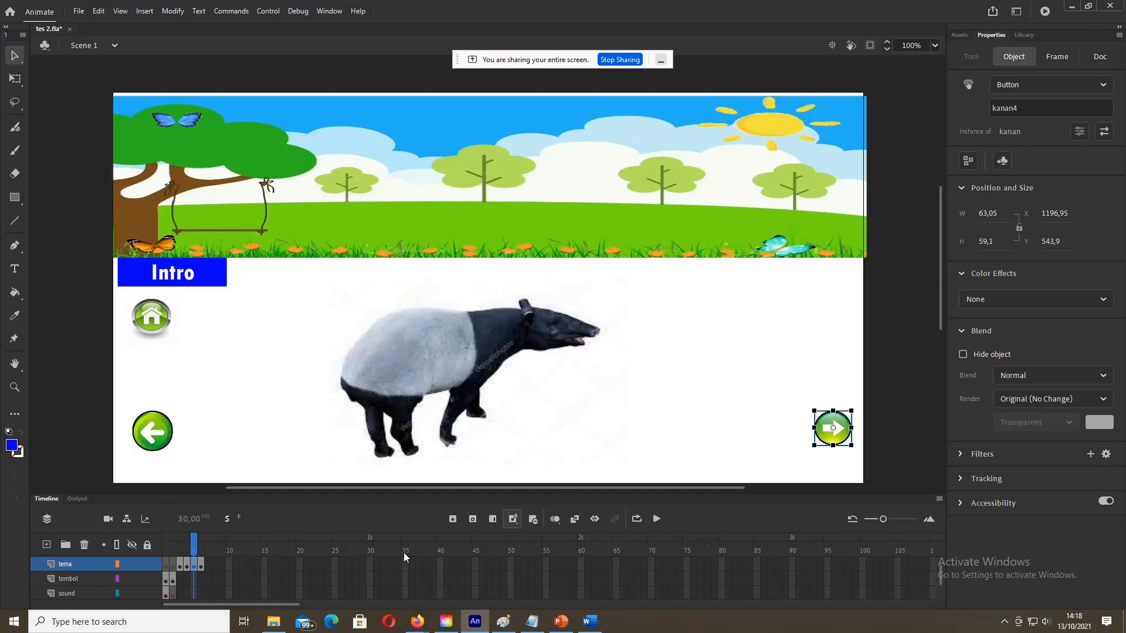
Step: Rename the right-arrow button on frame 6 to kanan5
{"action": "left_click", "coordinate": [201, 566]}
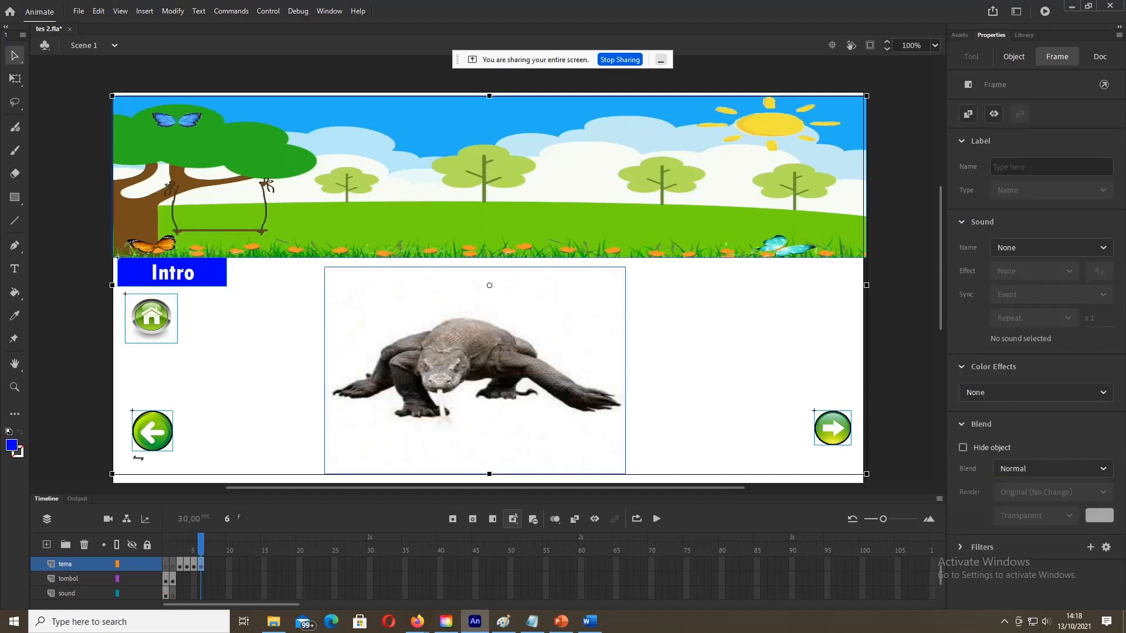
{"action": "left_click", "coordinate": [115, 412]}
{"action": "left_click", "coordinate": [842, 422]}
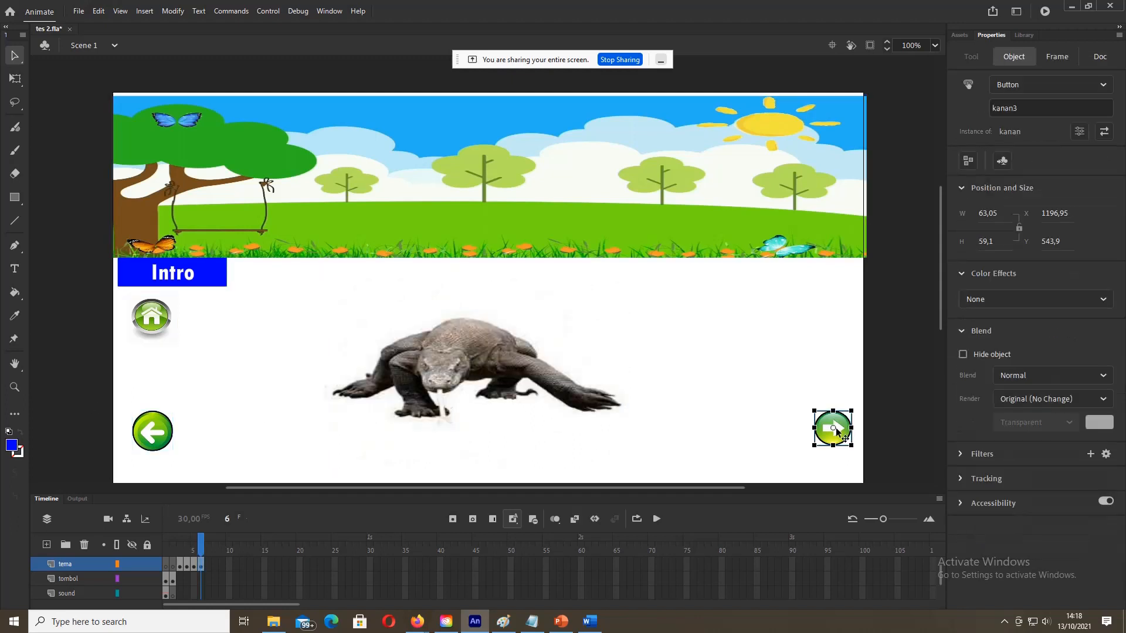
{"action": "left_click", "coordinate": [1029, 107]}
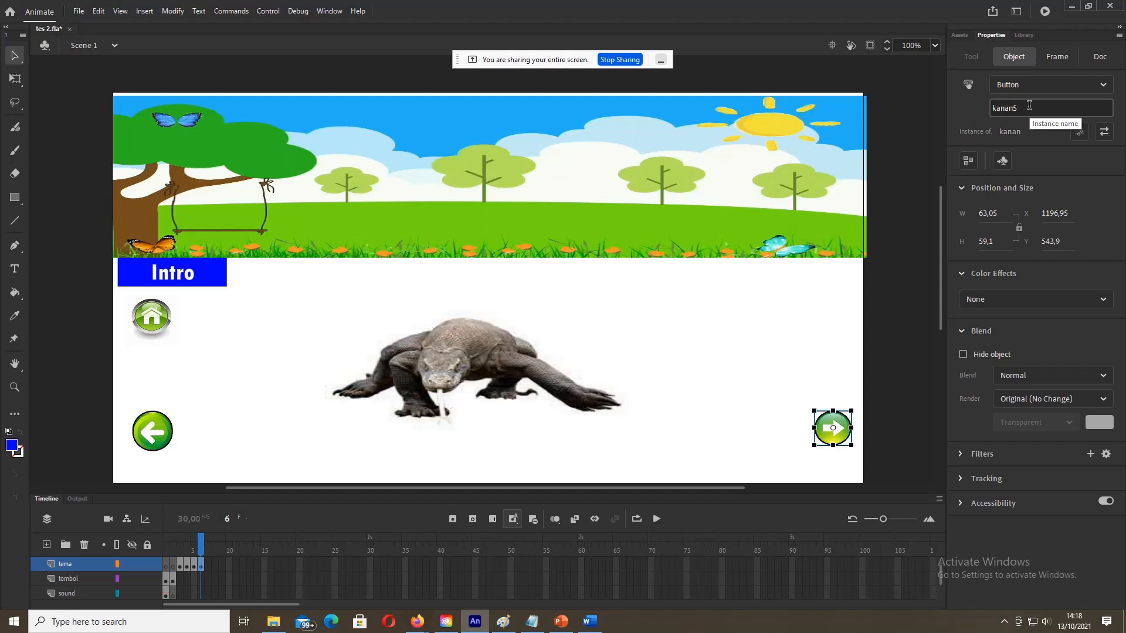
{"action": "left_click", "coordinate": [734, 343]}
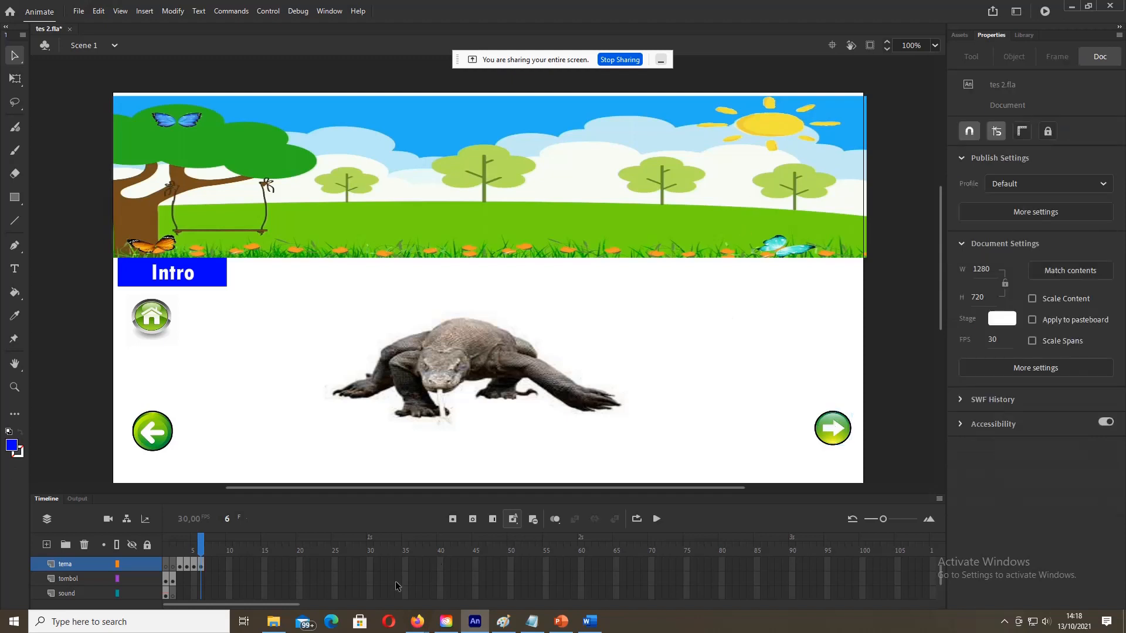
Step: Check the right-arrow instance names on the tapir and komodo frames, confirming komodo's kanan5
{"action": "left_click", "coordinate": [194, 566]}
{"action": "left_click", "coordinate": [905, 373]}
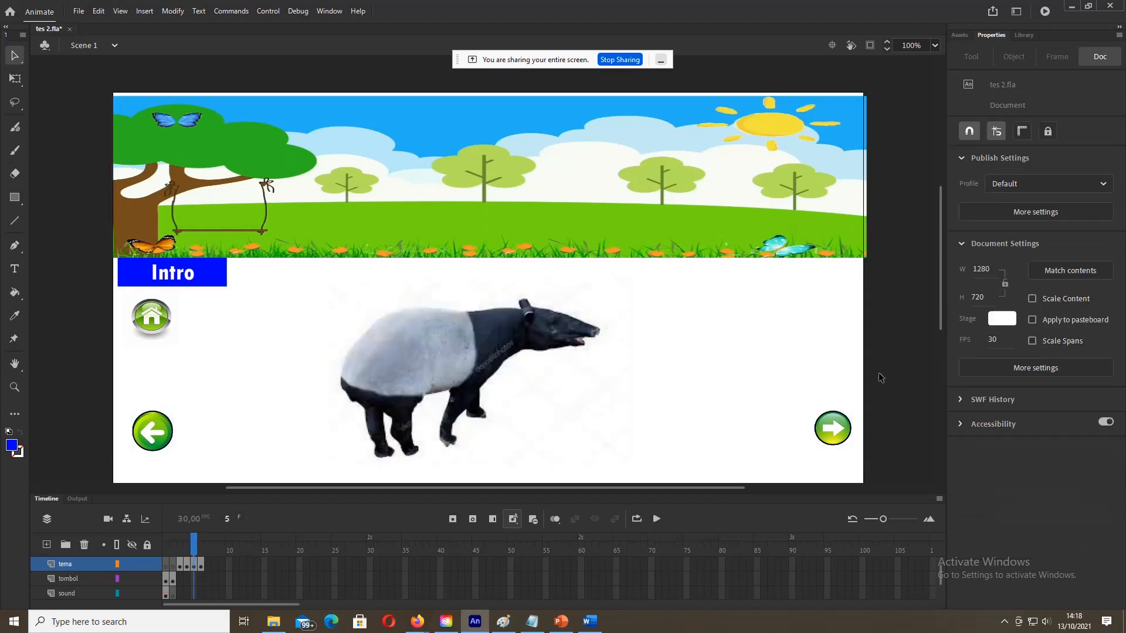
{"action": "left_click", "coordinate": [829, 433]}
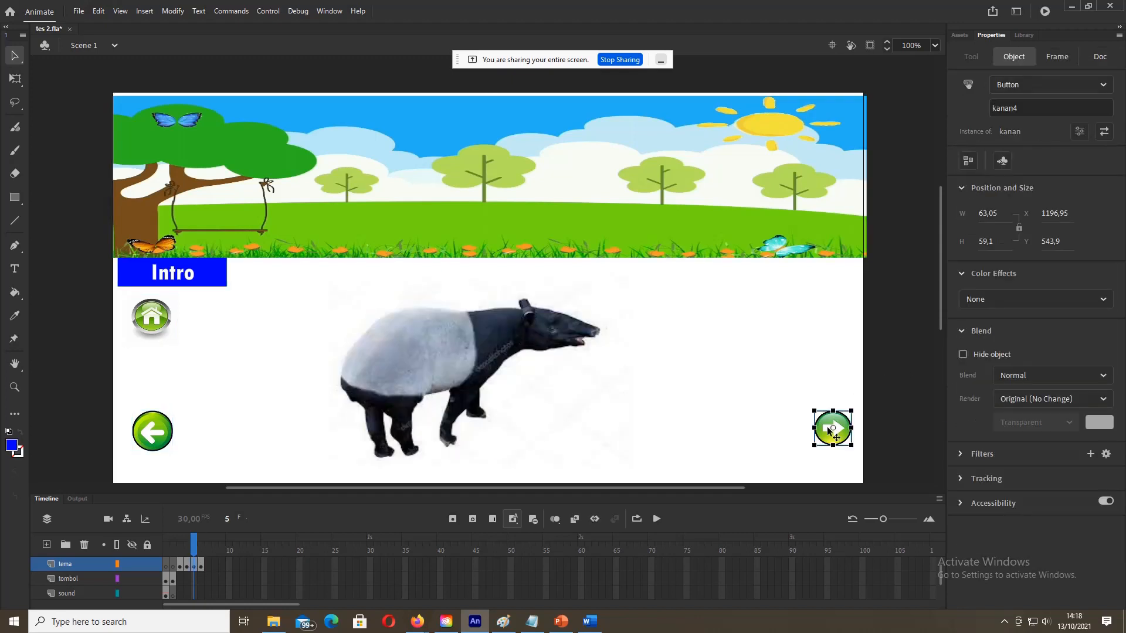
{"action": "left_click", "coordinate": [931, 381]}
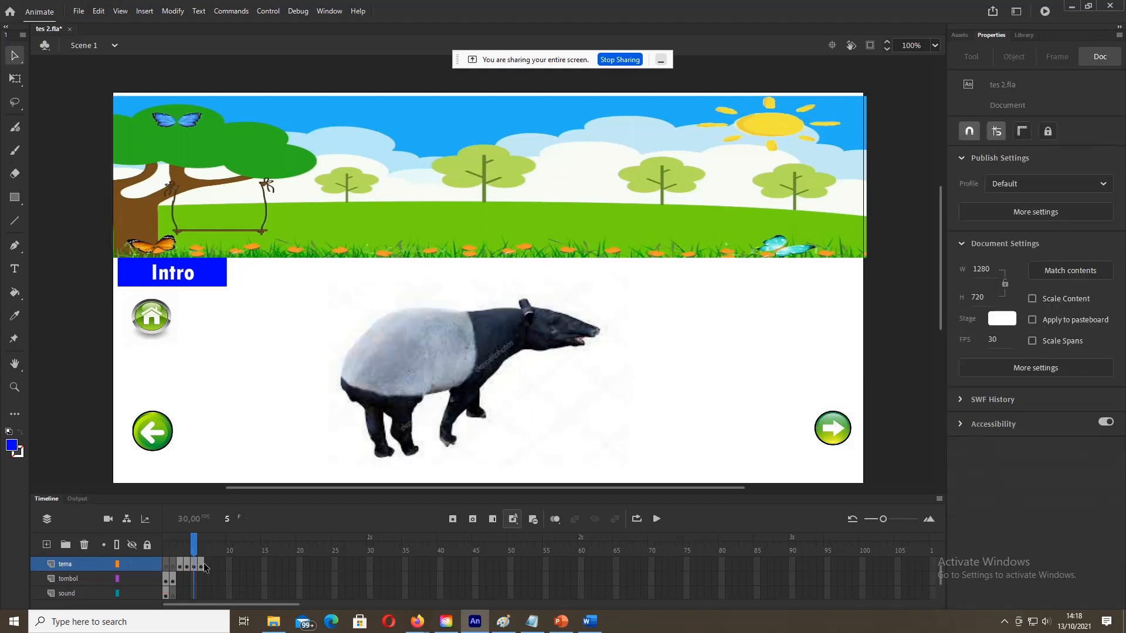
{"action": "left_click", "coordinate": [202, 565]}
{"action": "left_click", "coordinate": [835, 432]}
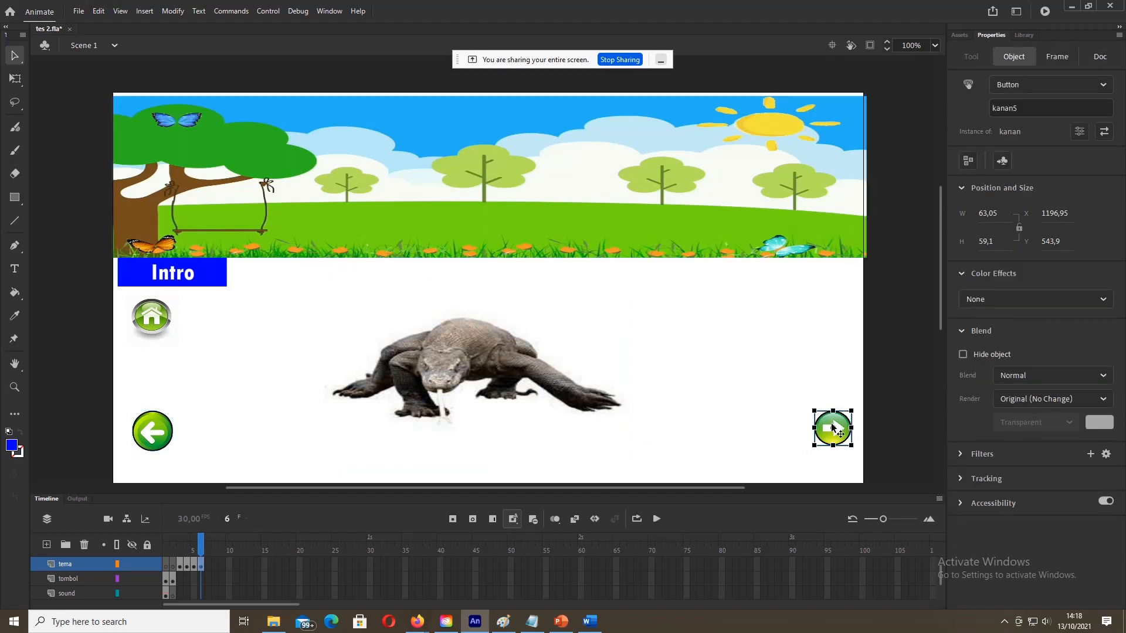
Step: Compare left-arrow names kiri3 and kiri2 on frames 5 and 6, then edit frame 6's name
{"action": "left_click", "coordinate": [193, 565]}
{"action": "left_click", "coordinate": [134, 423]}
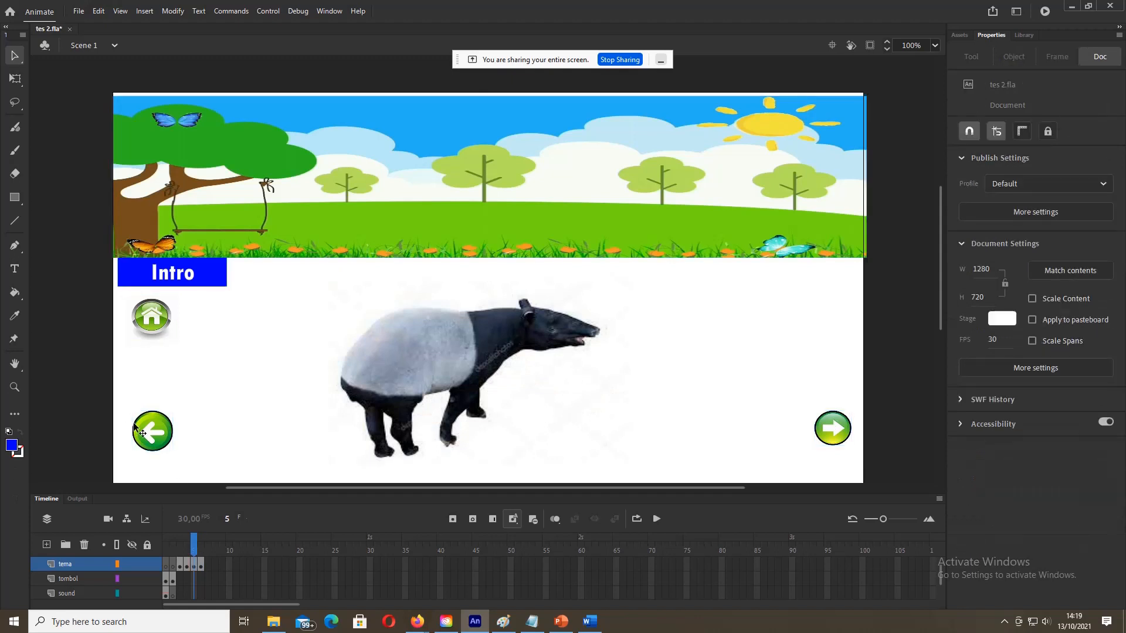
{"action": "left_click", "coordinate": [143, 425]}
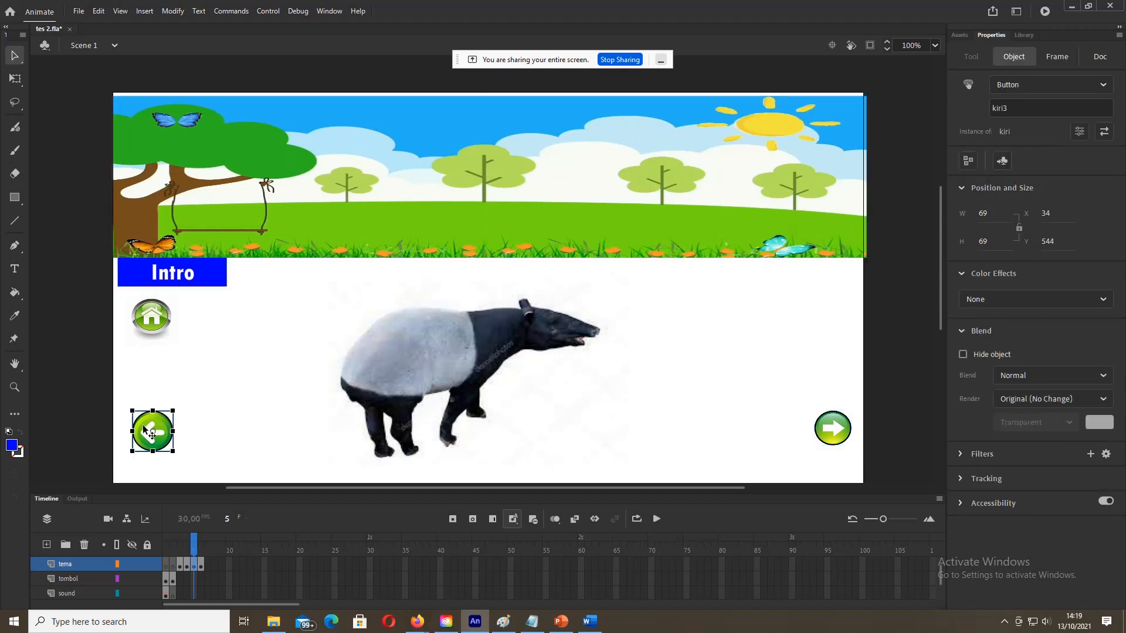
{"action": "left_click", "coordinate": [202, 564]}
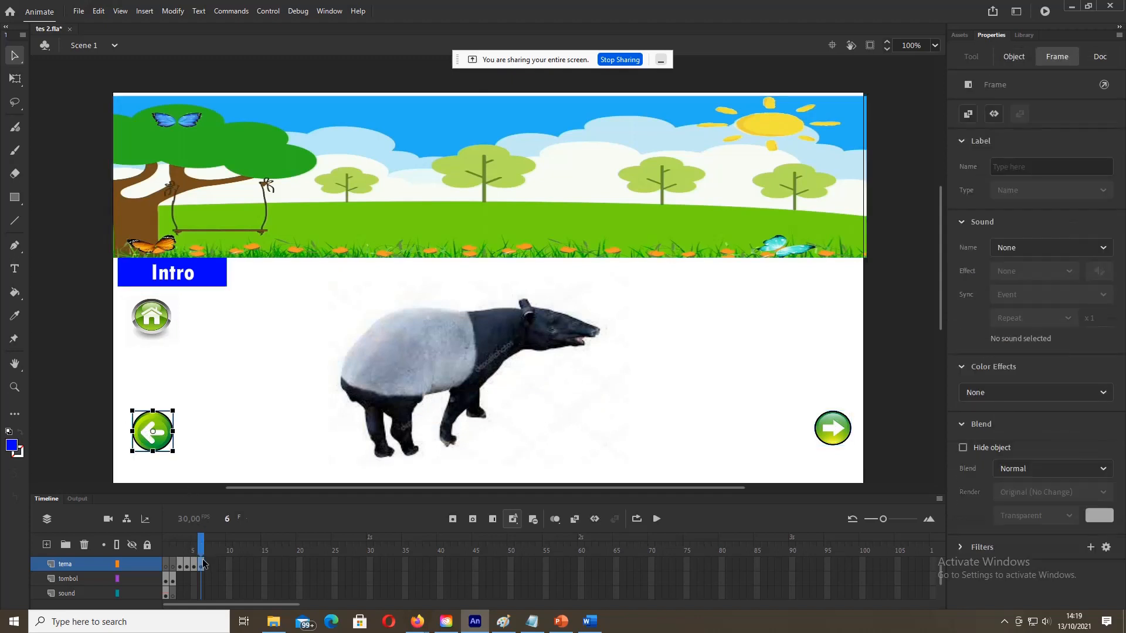
{"action": "left_click", "coordinate": [134, 454]}
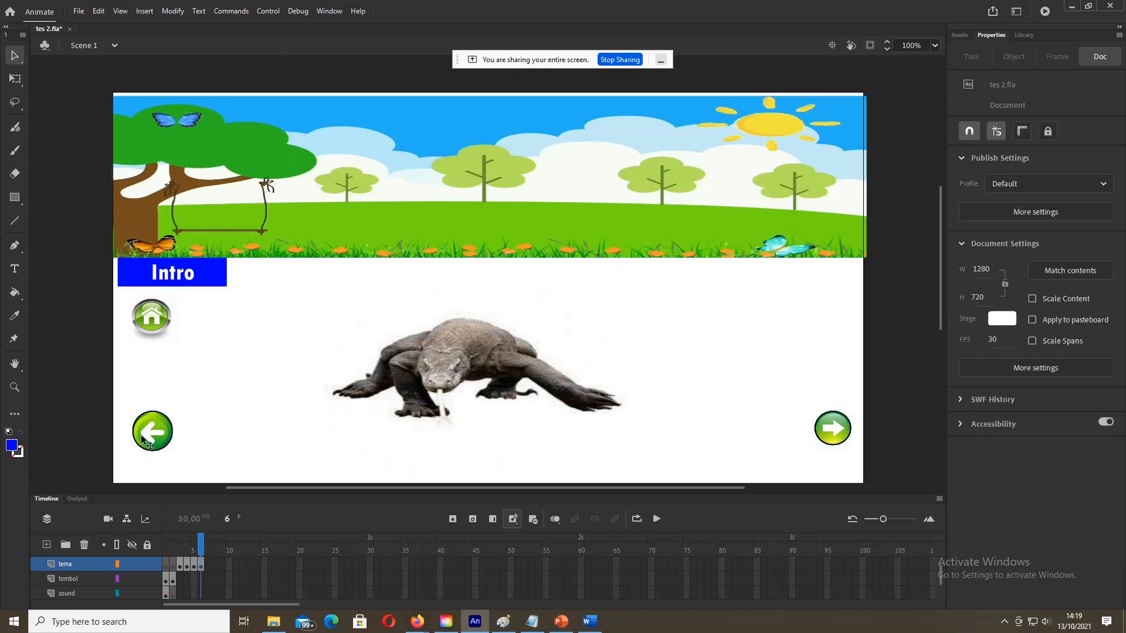
{"action": "left_click", "coordinate": [142, 438]}
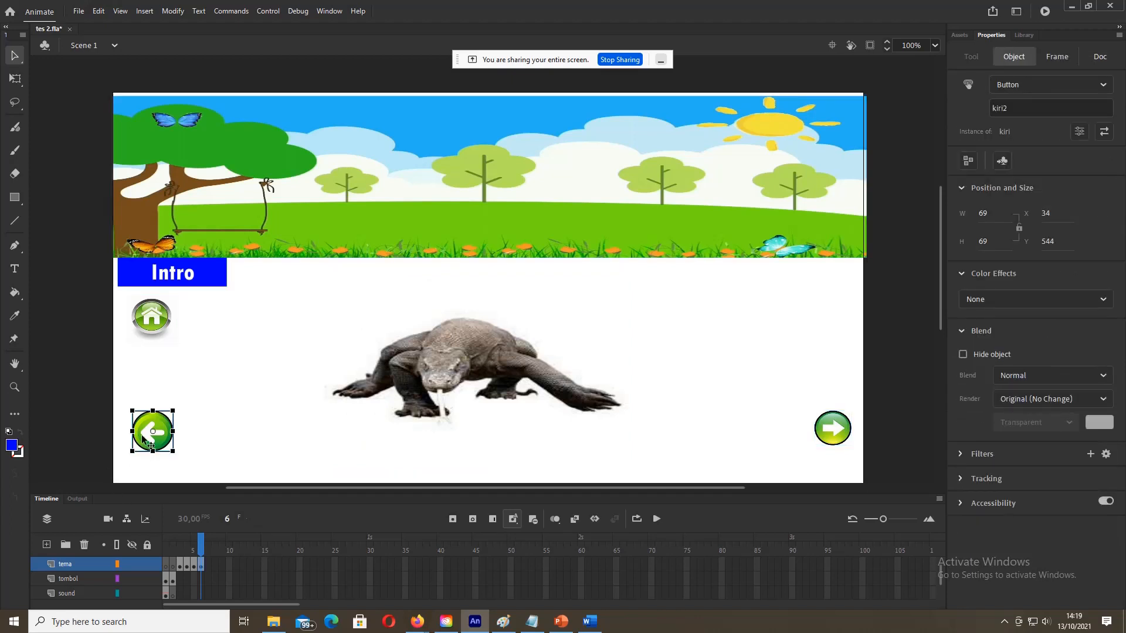
{"action": "left_click", "coordinate": [200, 565]}
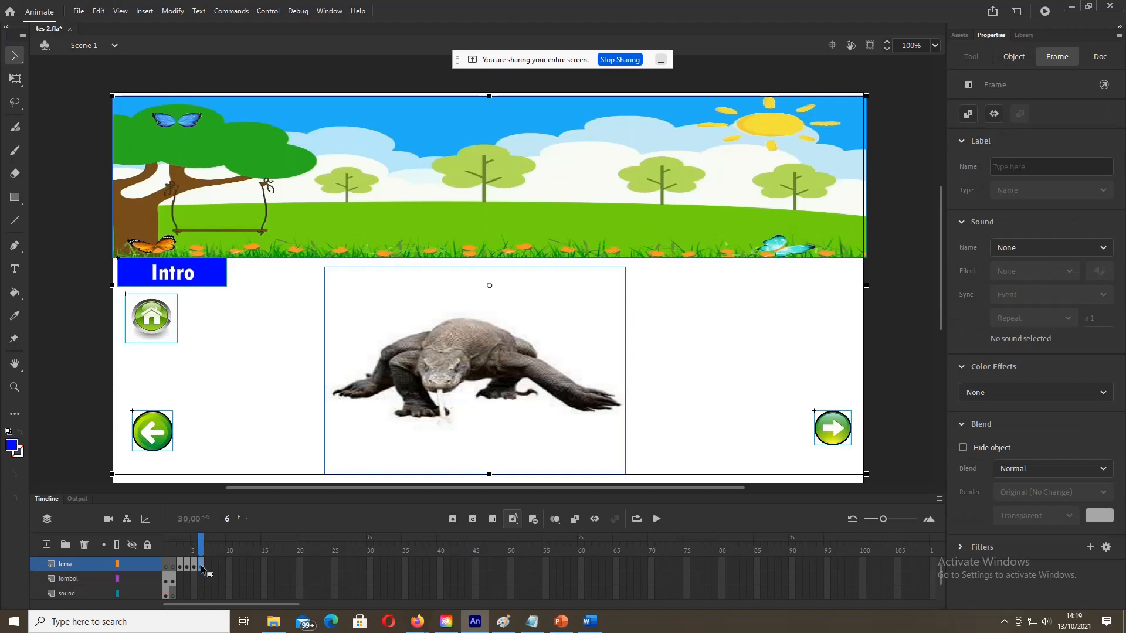
{"action": "left_click", "coordinate": [91, 424]}
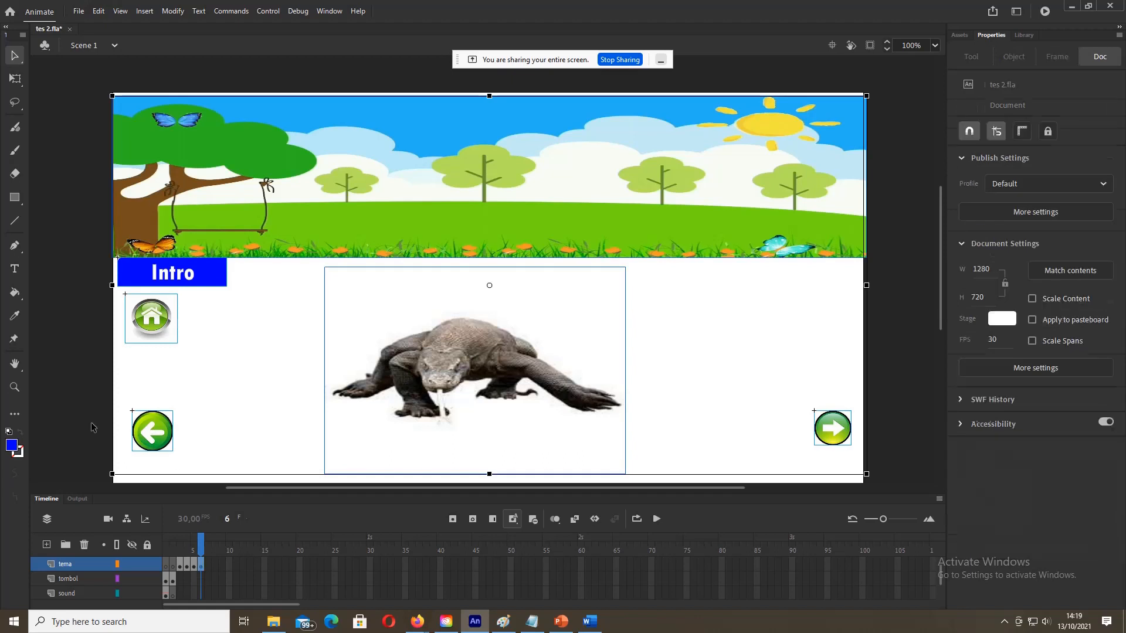
{"action": "left_click", "coordinate": [146, 425]}
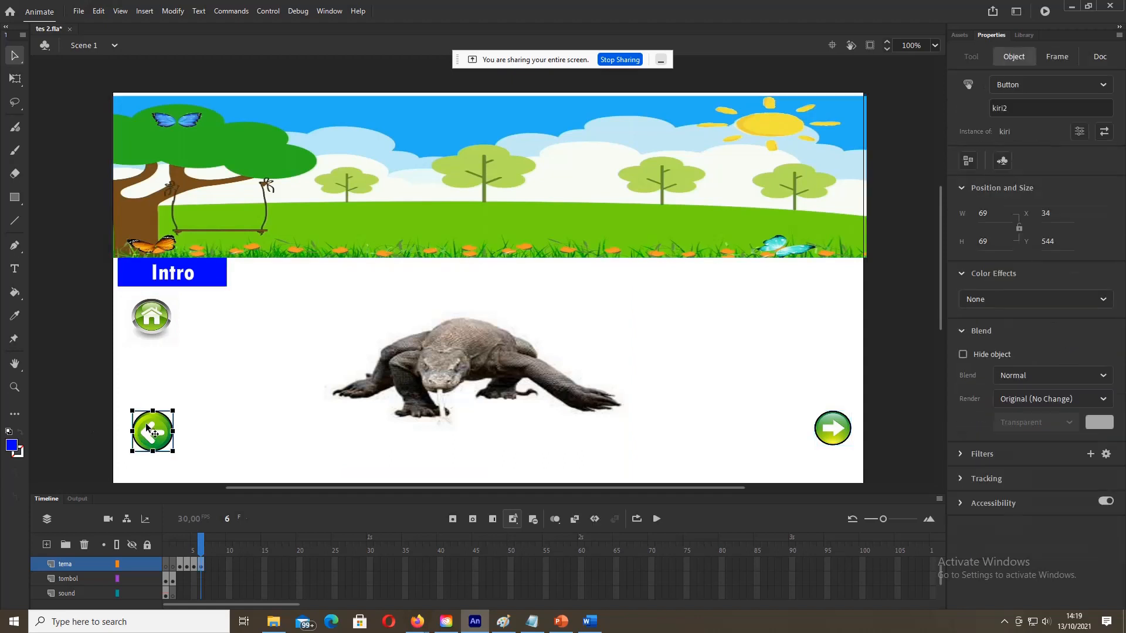
{"action": "left_click", "coordinate": [1026, 107]}
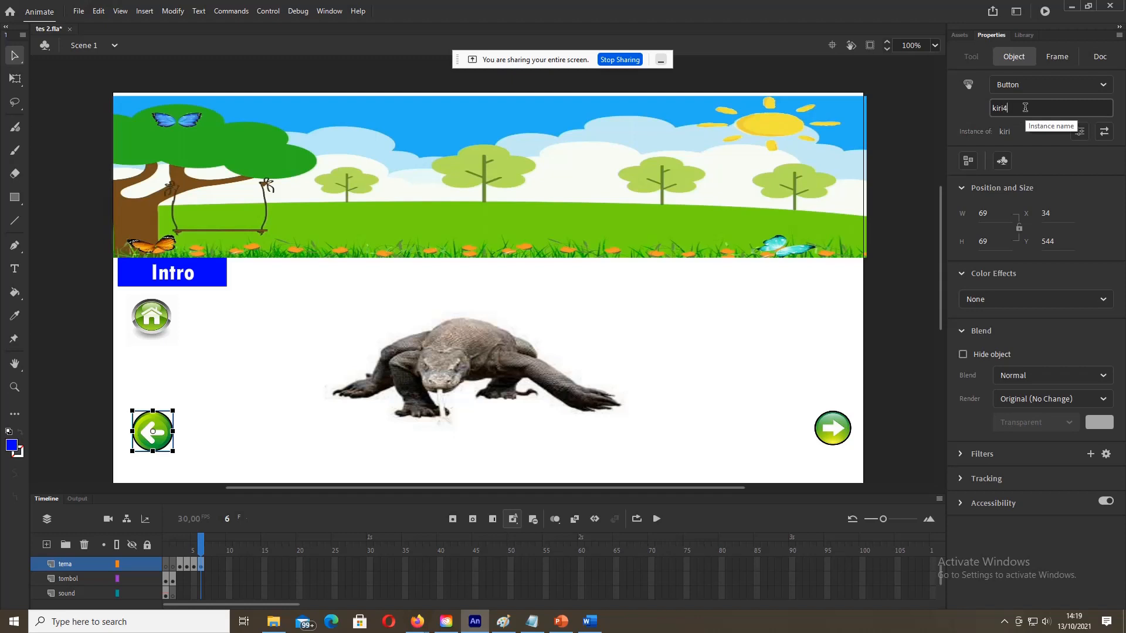
Step: Confirm the frame 6 left arrow now reads kiri4, next to frame 5's kiri3
{"action": "left_click", "coordinate": [193, 564]}
{"action": "left_click", "coordinate": [84, 429]}
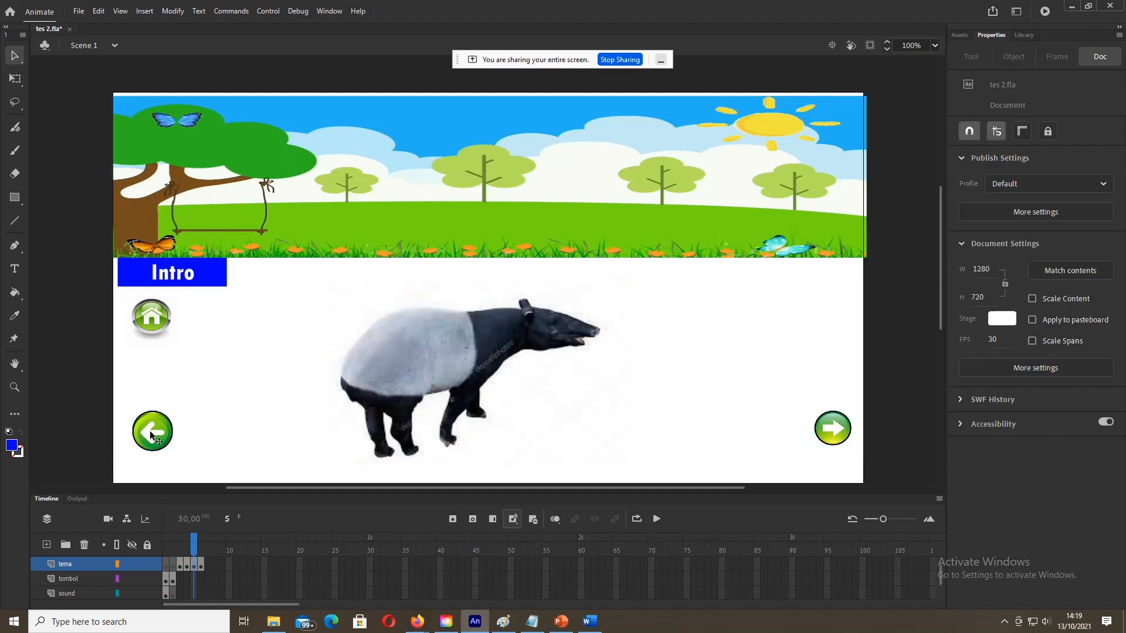
{"action": "left_click", "coordinate": [150, 431]}
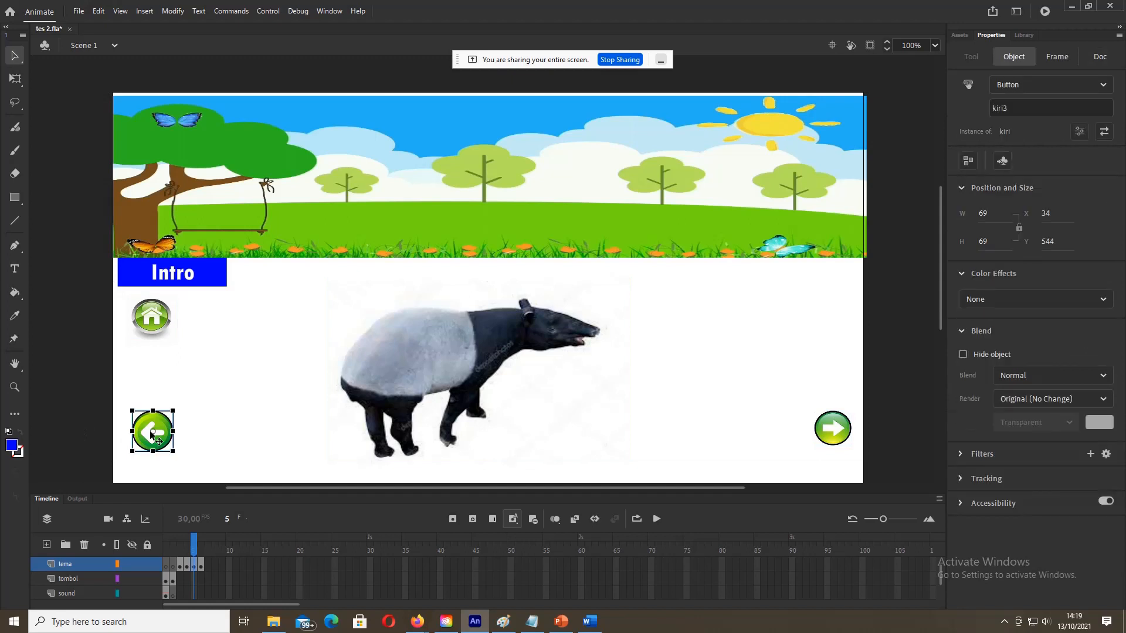
{"action": "left_click", "coordinate": [201, 569]}
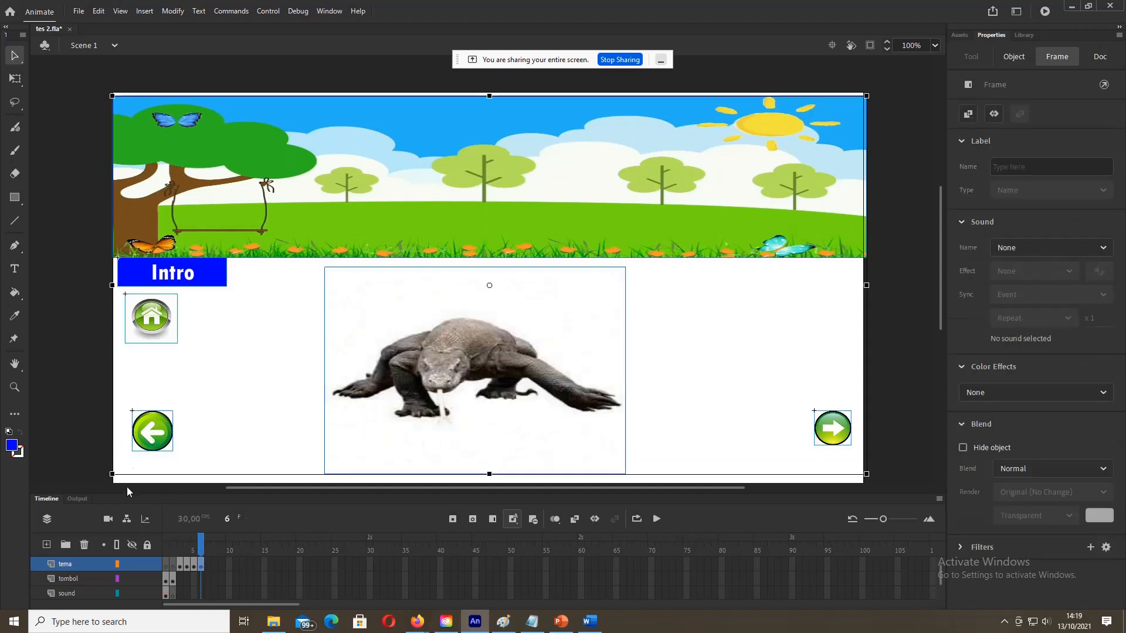
{"action": "left_click", "coordinate": [99, 420]}
{"action": "left_click", "coordinate": [151, 423]}
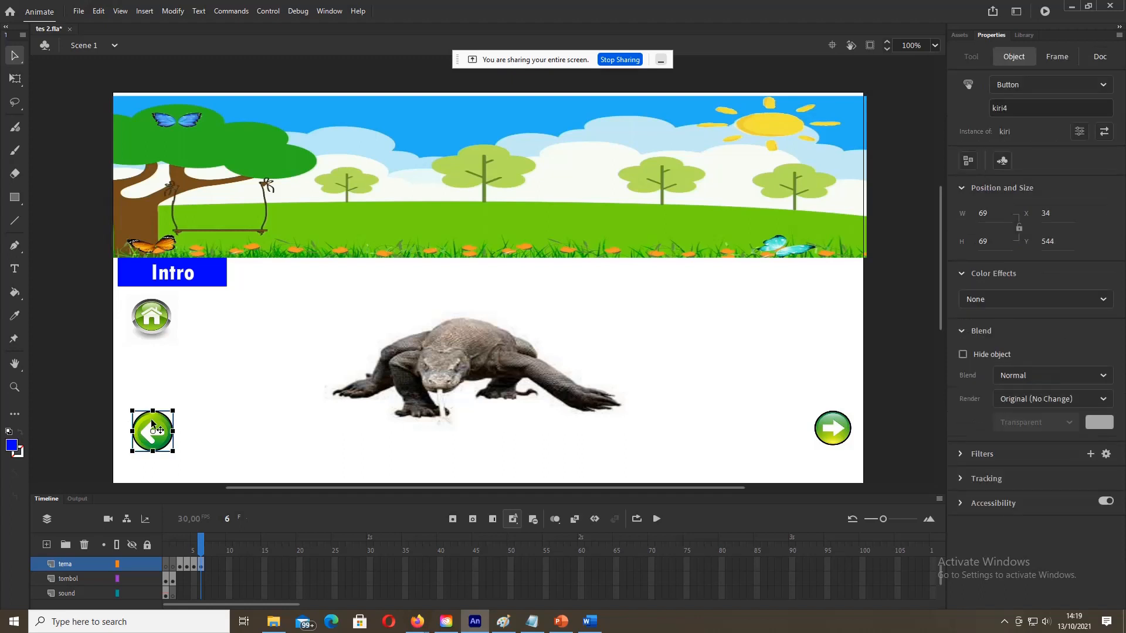
Step: Check the home names home3 and home2 and the Intro name intro3 on frames 5 and 6
{"action": "left_click", "coordinate": [194, 566]}
{"action": "left_click", "coordinate": [194, 565]}
{"action": "left_click", "coordinate": [101, 421]}
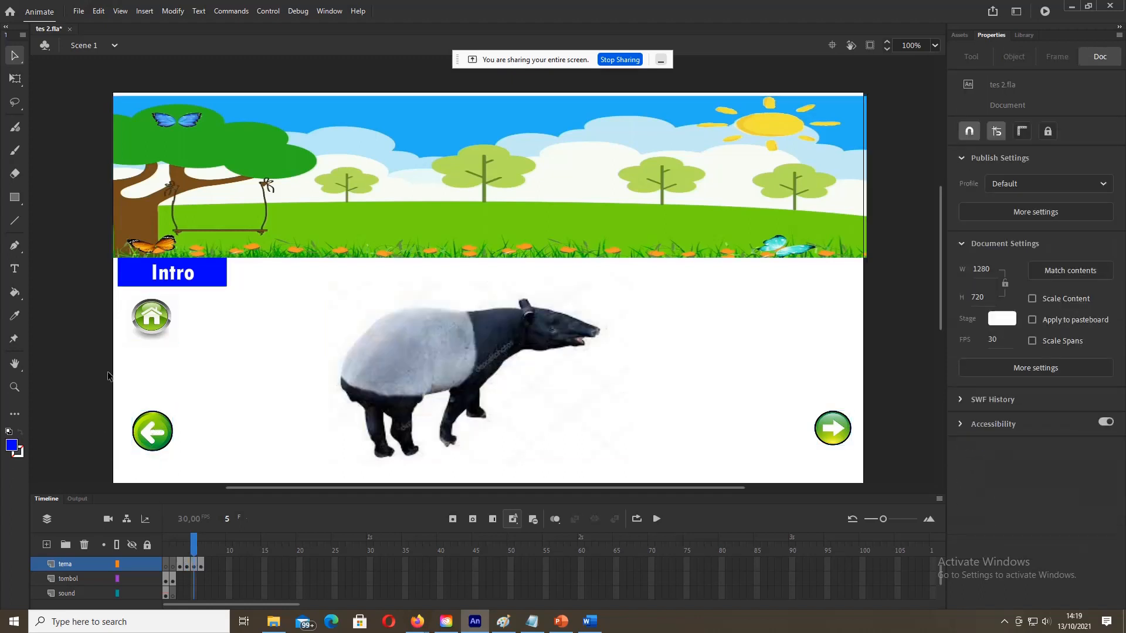
{"action": "left_click", "coordinate": [153, 326]}
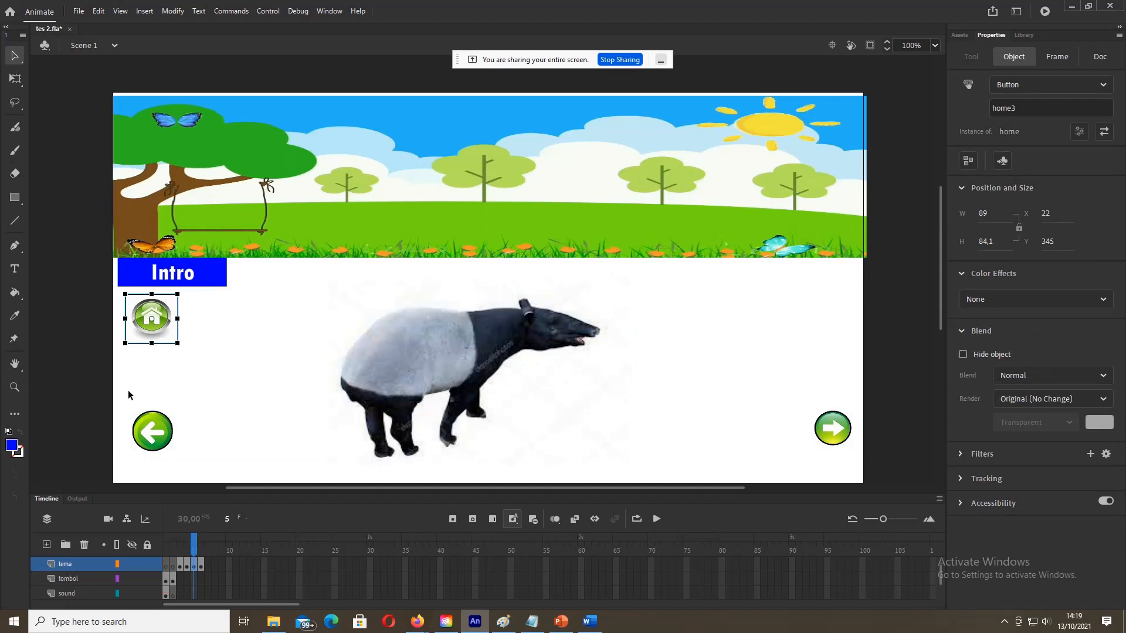
{"action": "left_click", "coordinate": [108, 407]}
{"action": "left_click", "coordinate": [203, 564]}
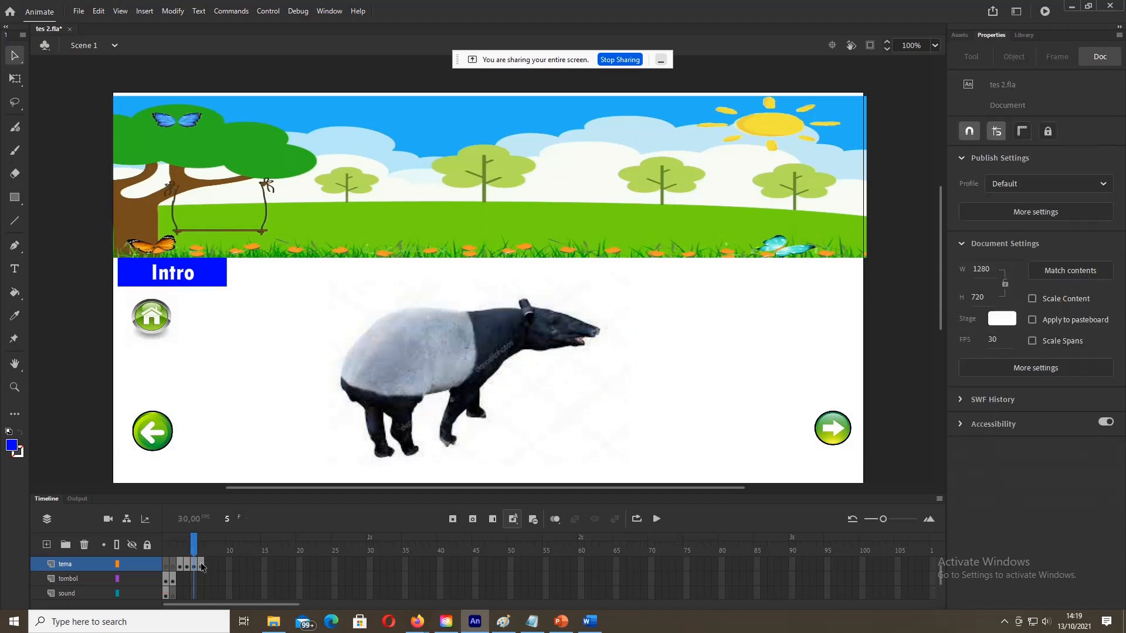
{"action": "left_click", "coordinate": [106, 446]}
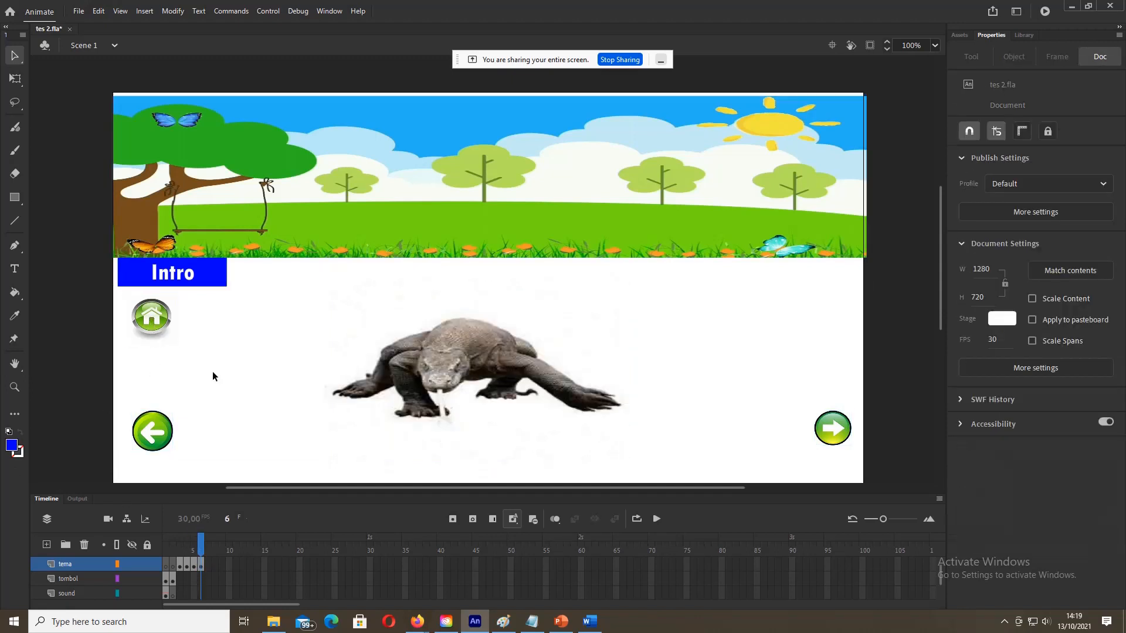
{"action": "left_click", "coordinate": [161, 321]}
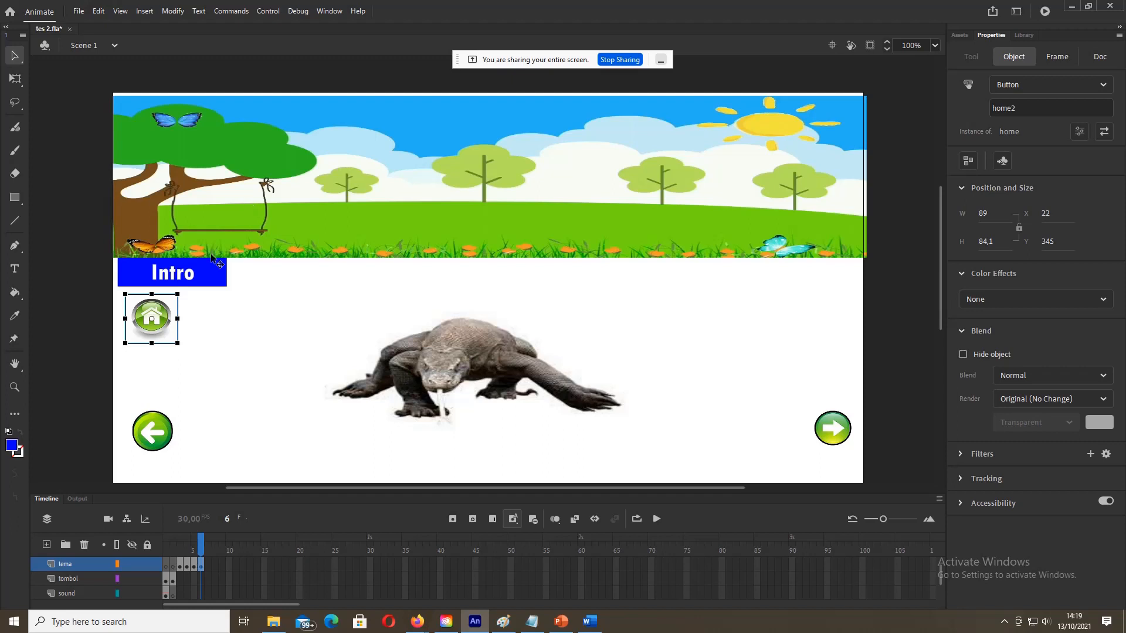
{"action": "left_click", "coordinate": [205, 278]}
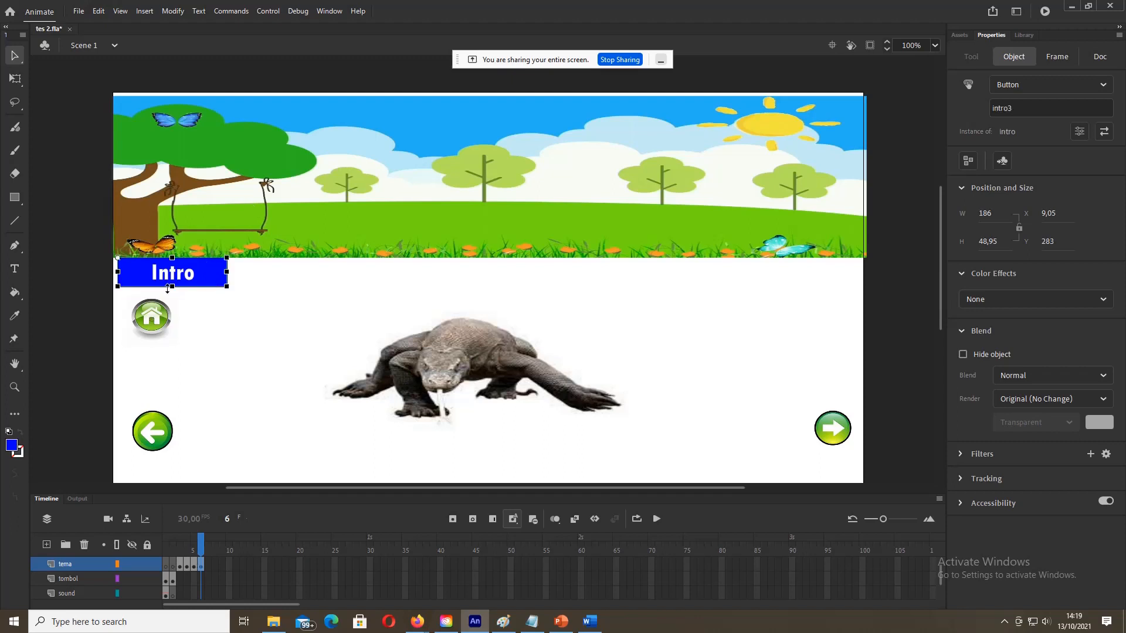
{"action": "left_click", "coordinate": [94, 302]}
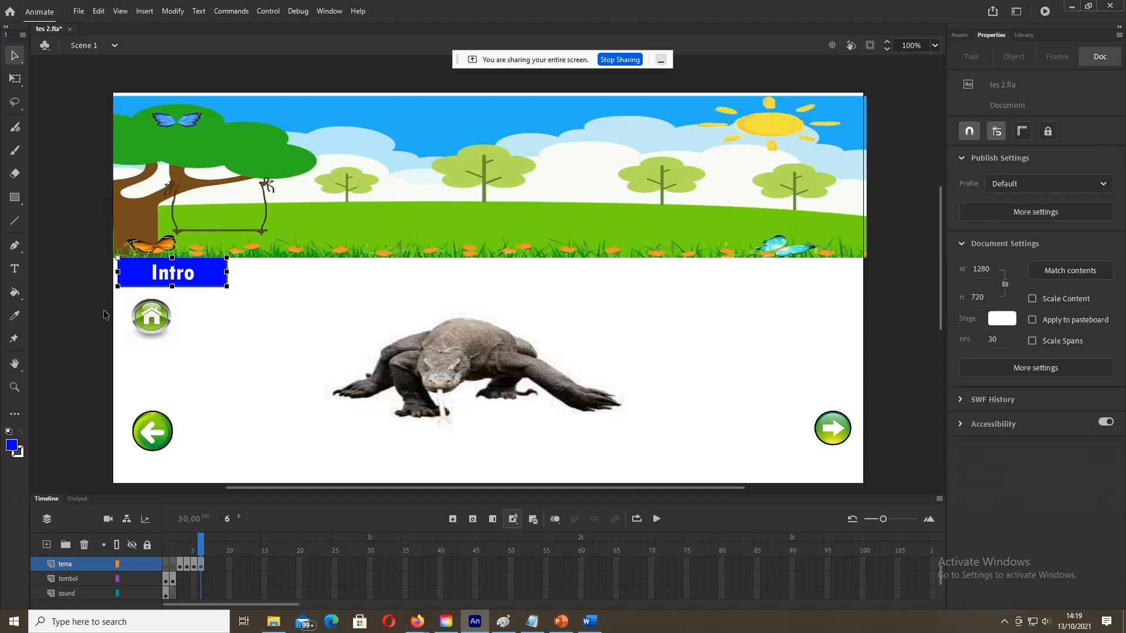
Step: Rename the komodo frame's home button to home4
{"action": "left_click", "coordinate": [194, 565]}
{"action": "left_click", "coordinate": [106, 420]}
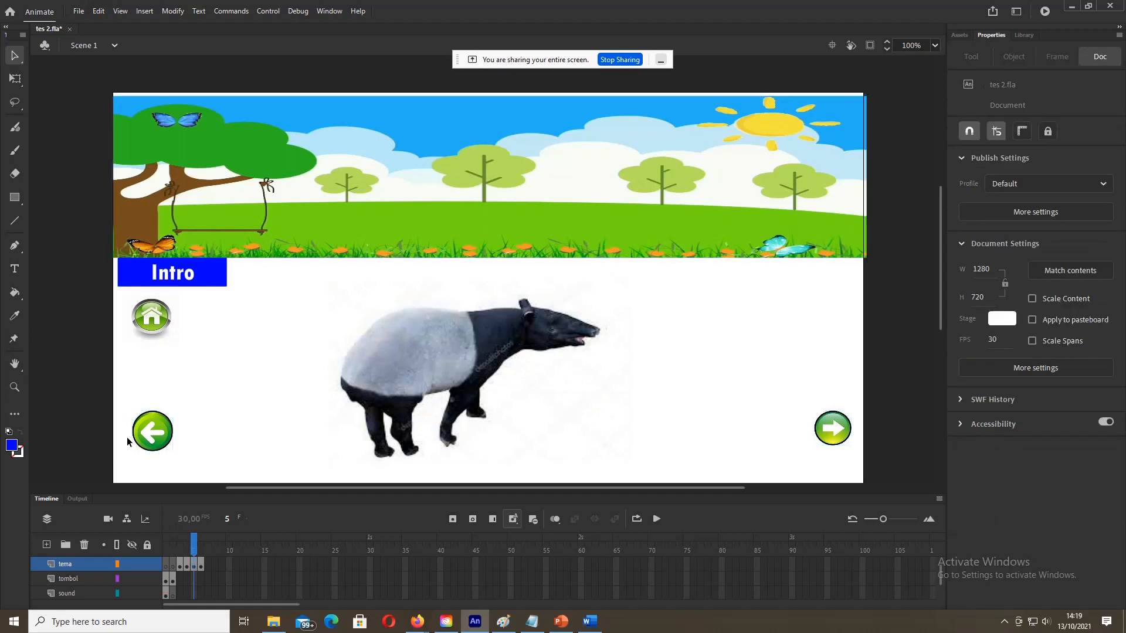
{"action": "left_click", "coordinate": [157, 323]}
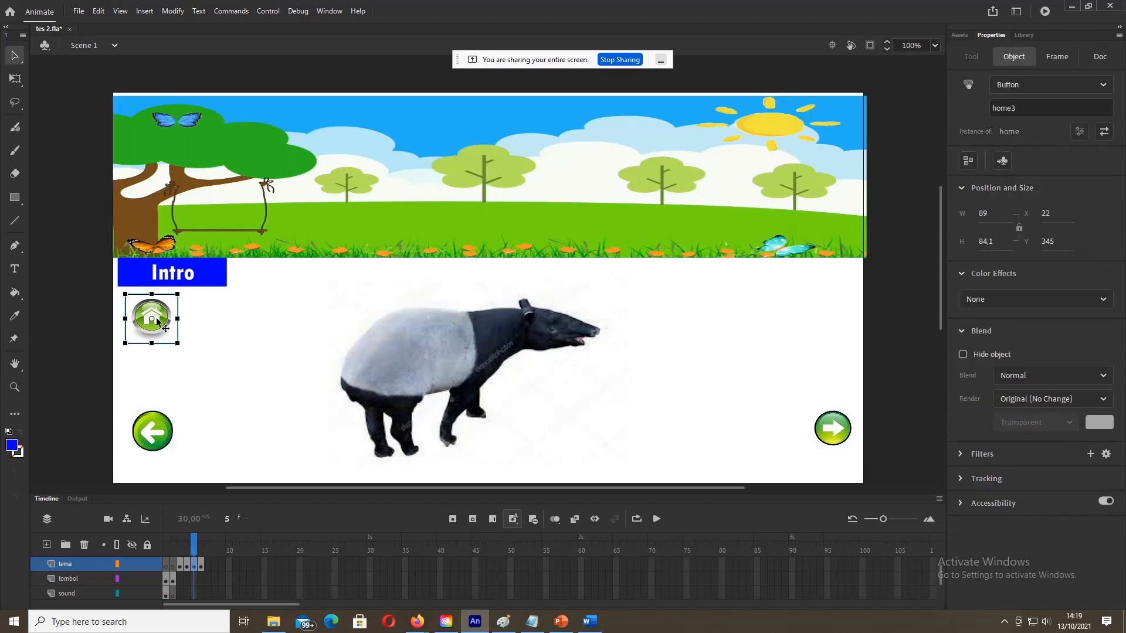
{"action": "left_click", "coordinate": [202, 567]}
{"action": "left_click", "coordinate": [202, 567]}
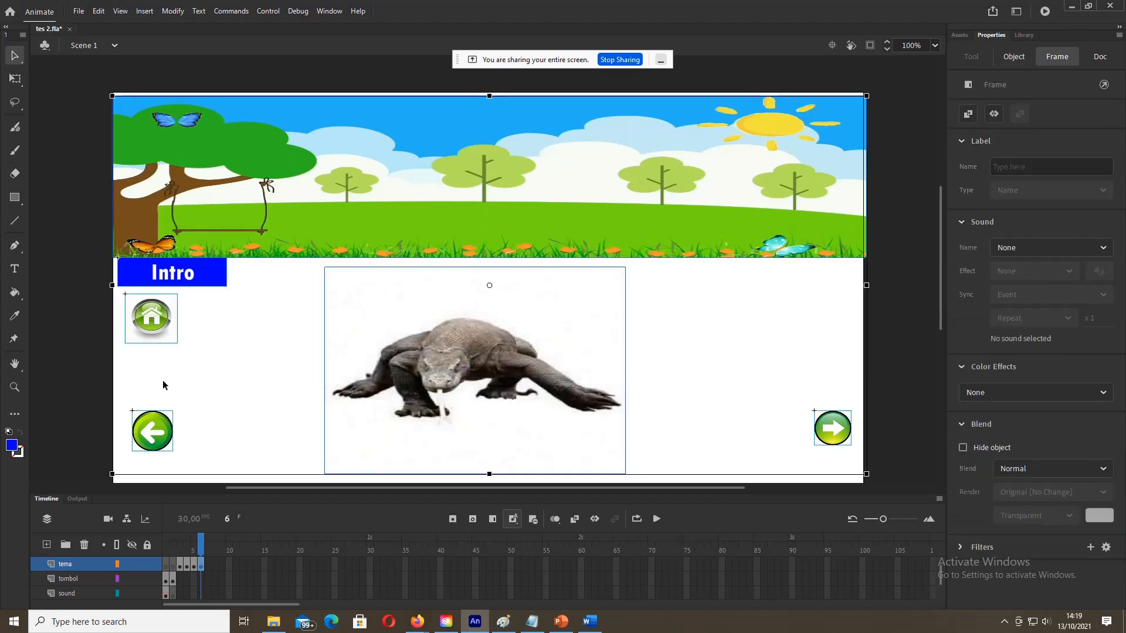
{"action": "left_click", "coordinate": [95, 326]}
{"action": "left_click", "coordinate": [143, 324]}
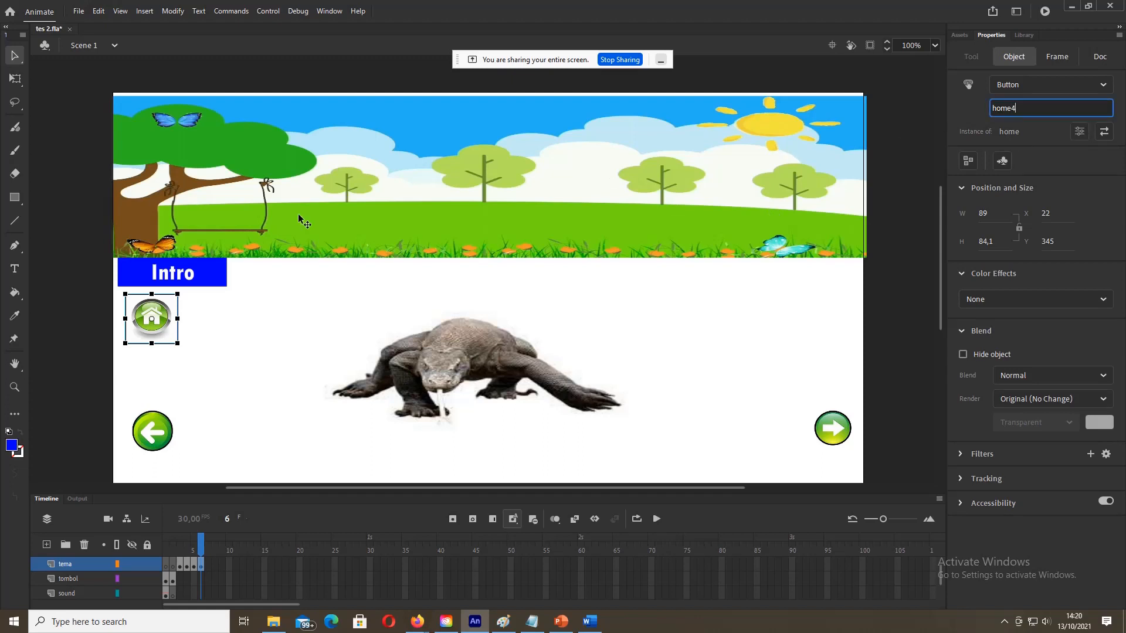
{"action": "left_click", "coordinate": [92, 291]}
Step: Rename the komodo frame's Intro button to intro5 after checking frame 5's intro4
{"action": "left_click", "coordinate": [171, 285]}
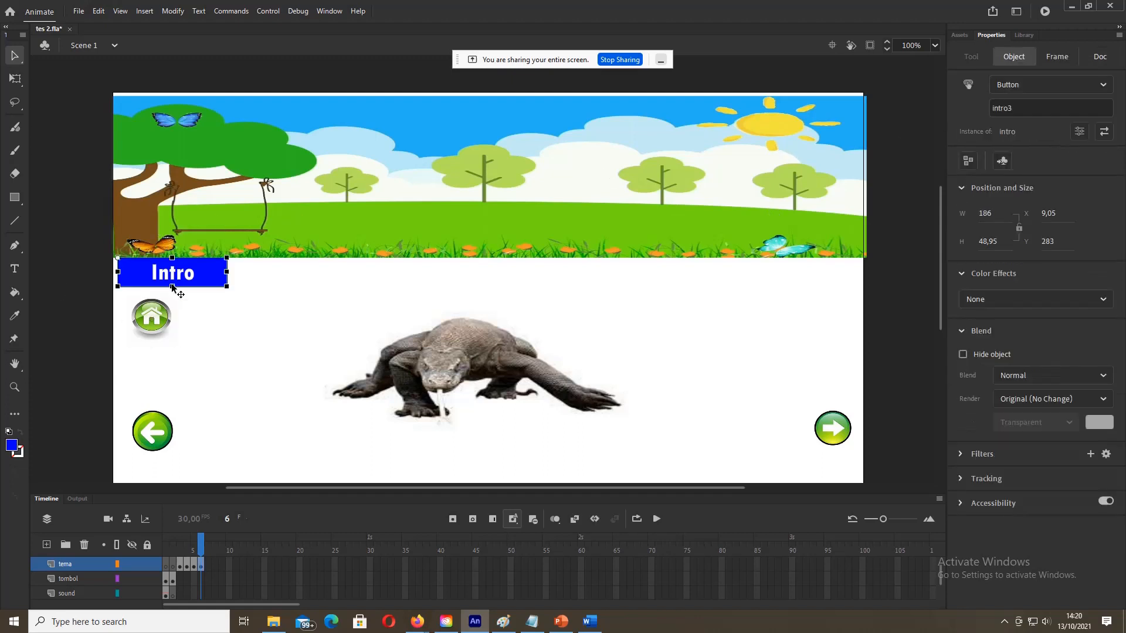
{"action": "left_click", "coordinate": [104, 285]}
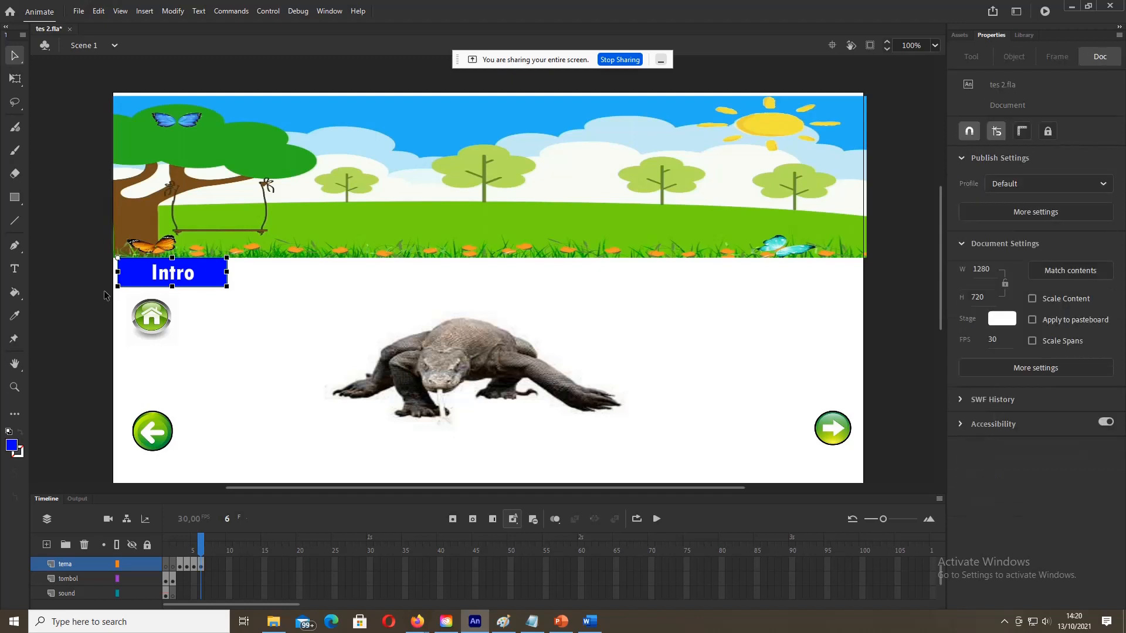
{"action": "left_click", "coordinate": [192, 565]}
{"action": "left_click", "coordinate": [105, 323]}
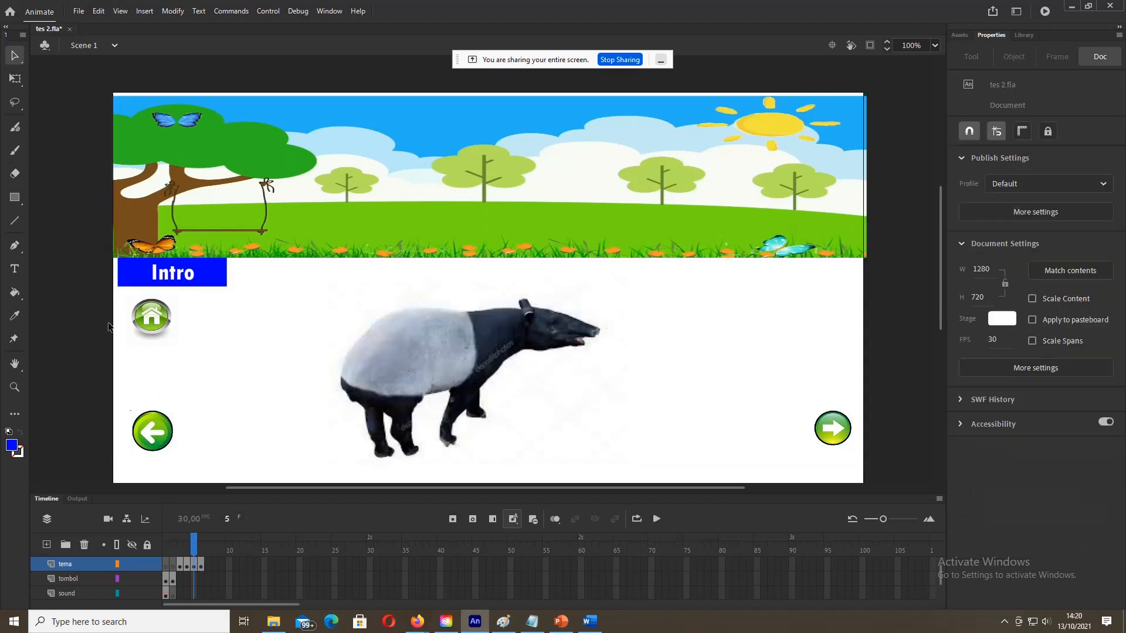
{"action": "left_click", "coordinate": [187, 270]}
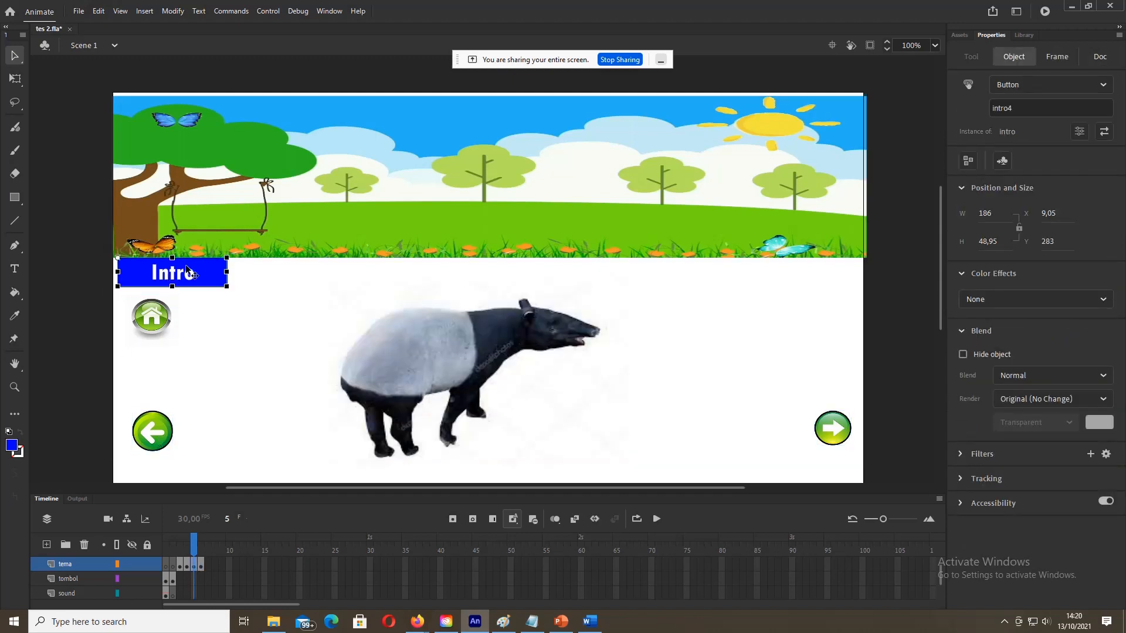
{"action": "left_click", "coordinate": [200, 564]}
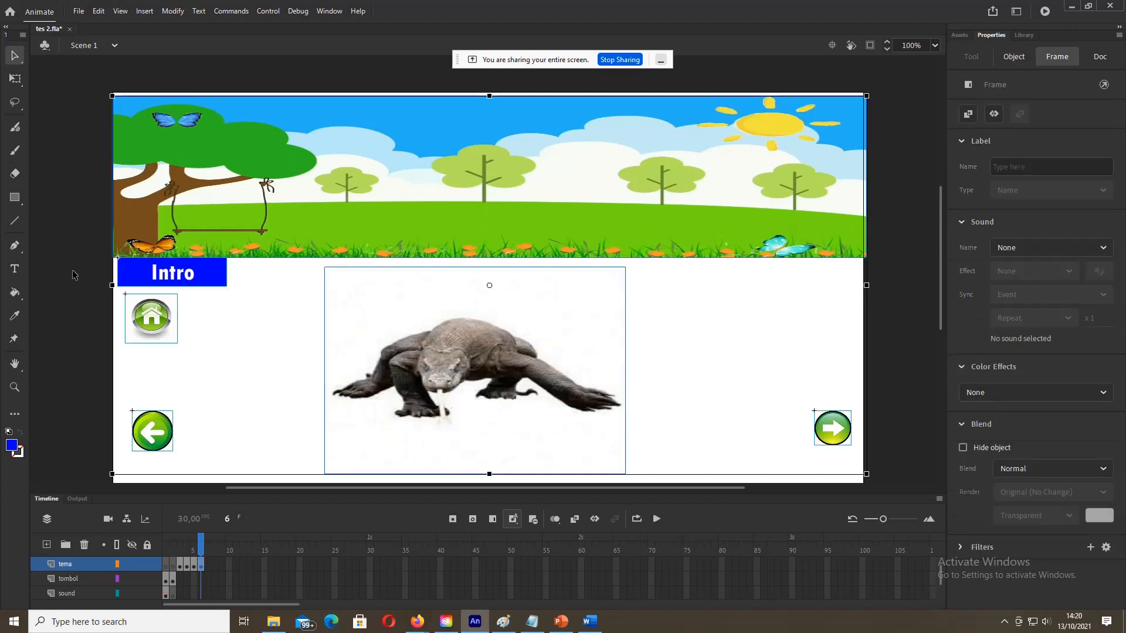
{"action": "left_click", "coordinate": [447, 410]}
{"action": "left_click", "coordinate": [176, 276]}
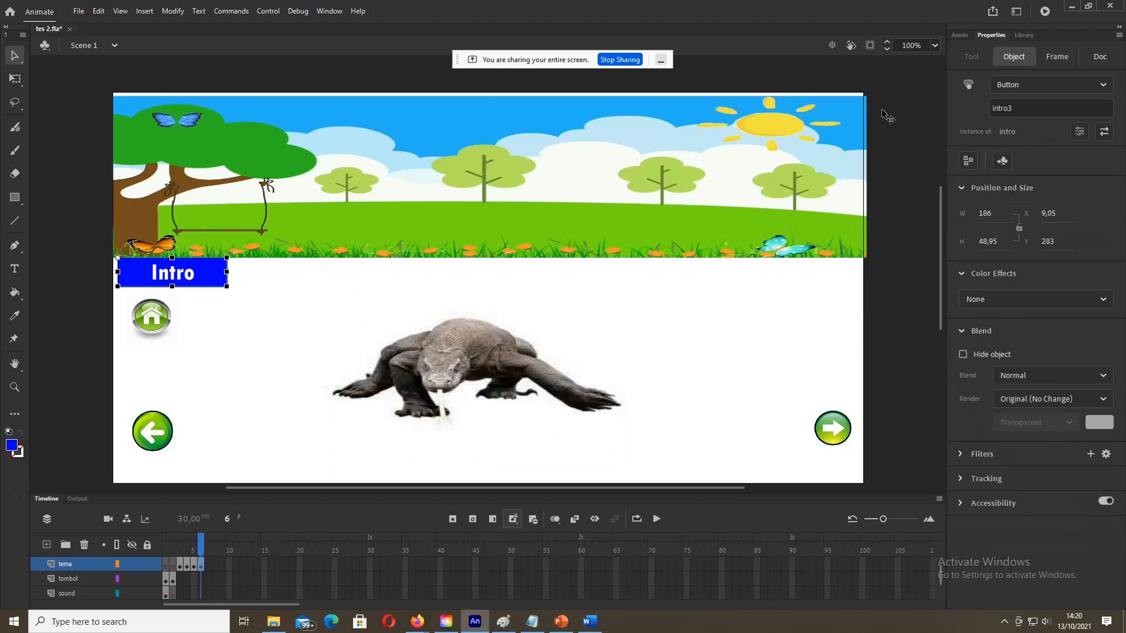
{"action": "left_click", "coordinate": [1024, 109]}
{"action": "left_click", "coordinate": [445, 412]}
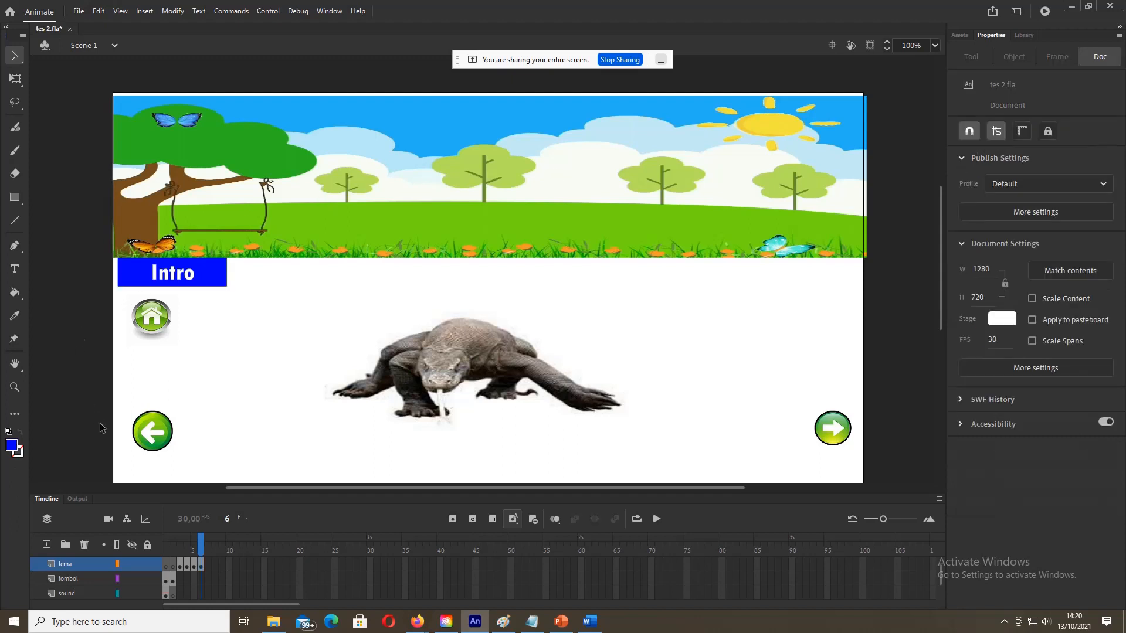
Step: Verify the rhino frame's right-arrow button is named kanan2
{"action": "left_click", "coordinate": [197, 566]}
{"action": "left_click", "coordinate": [198, 568]}
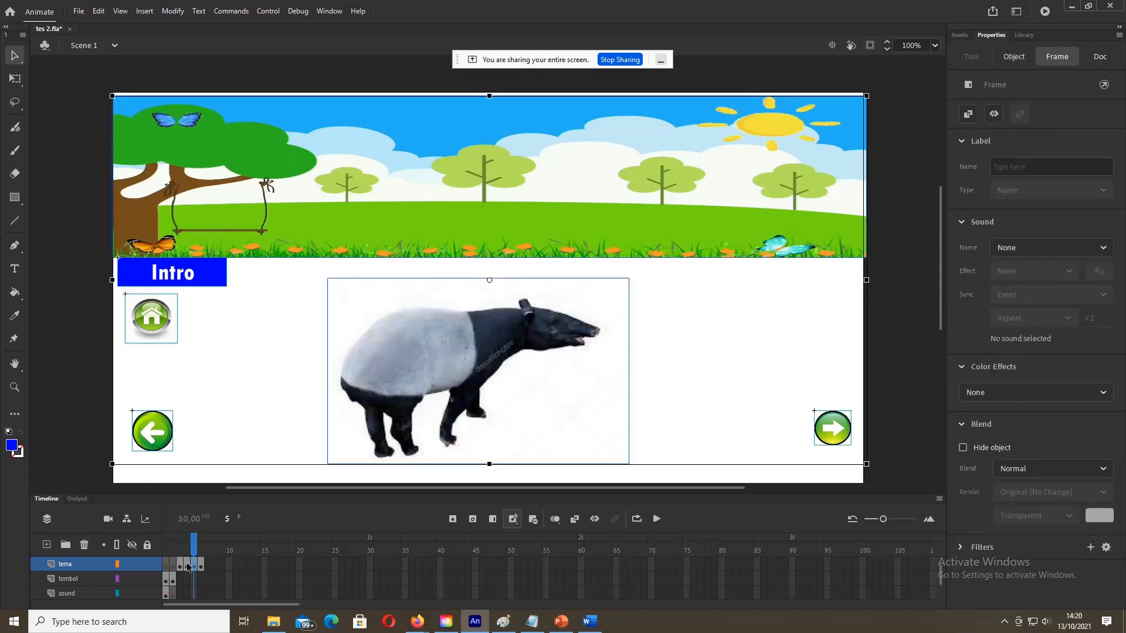
{"action": "left_click", "coordinate": [188, 564]}
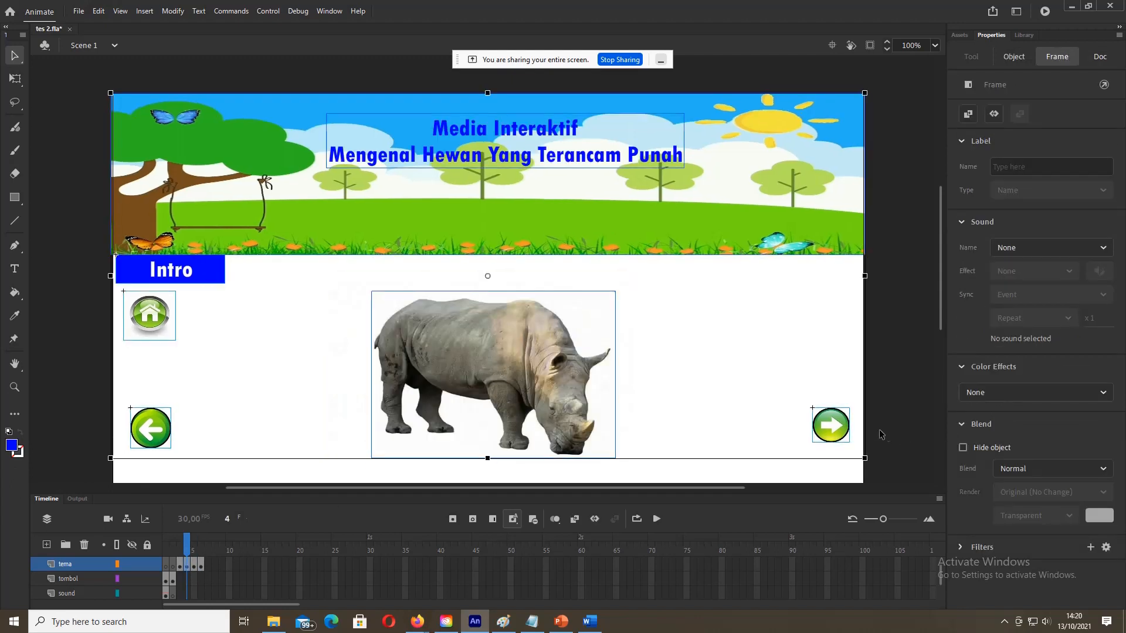
{"action": "left_click", "coordinate": [827, 428]}
{"action": "left_click", "coordinate": [881, 373]}
{"action": "left_click", "coordinate": [834, 425]}
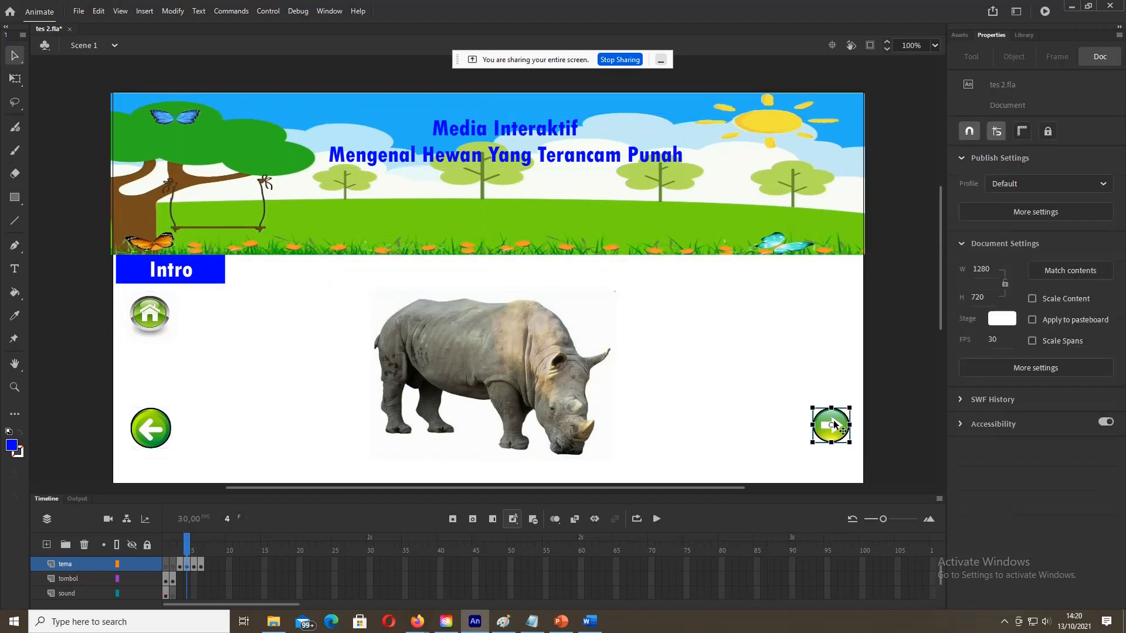
Step: Name the tapir frame's right-arrow button kanan4 and return to the tiger frame
{"action": "left_click", "coordinate": [196, 564]}
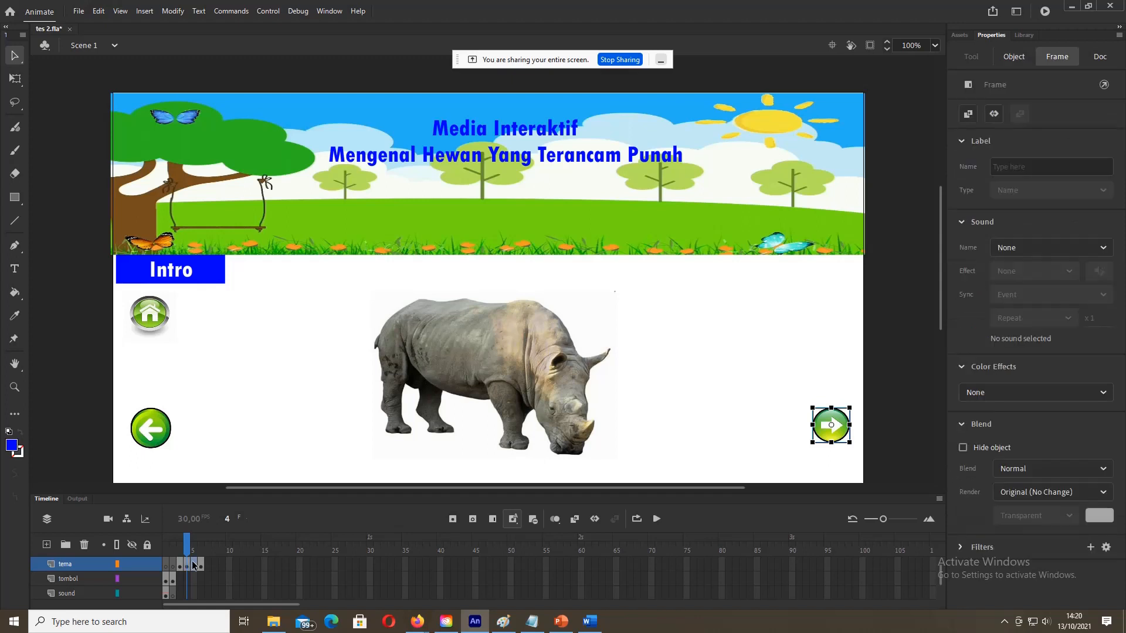
{"action": "left_click", "coordinate": [94, 416]}
{"action": "left_click", "coordinate": [833, 443]}
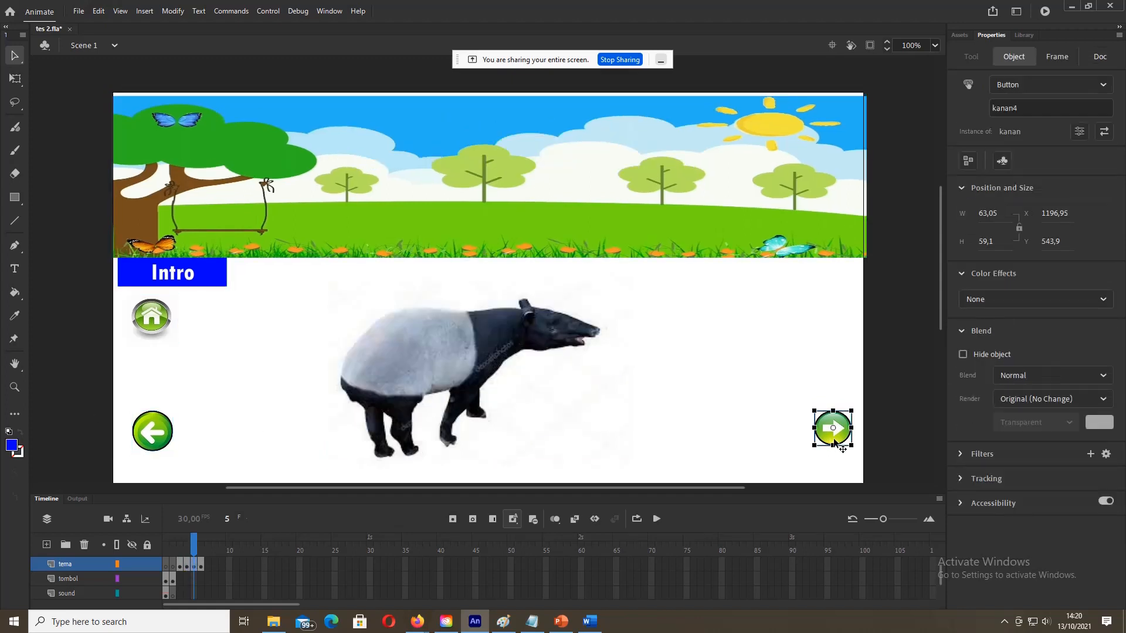
{"action": "left_click", "coordinate": [1037, 106]}
{"action": "left_click", "coordinate": [909, 366]}
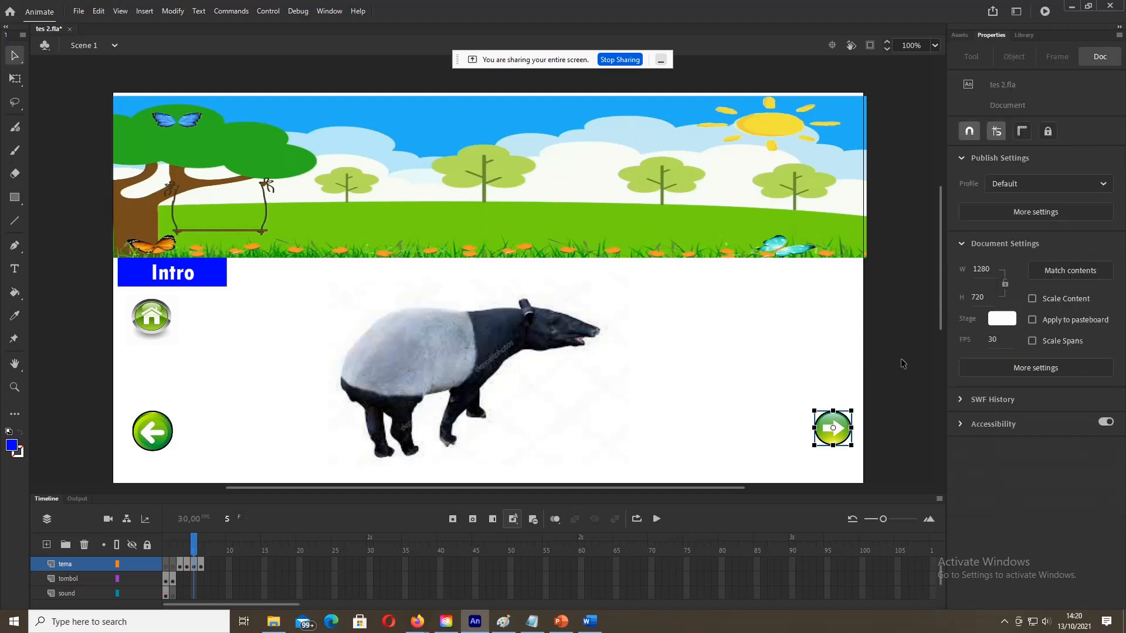
{"action": "left_click", "coordinate": [180, 565]}
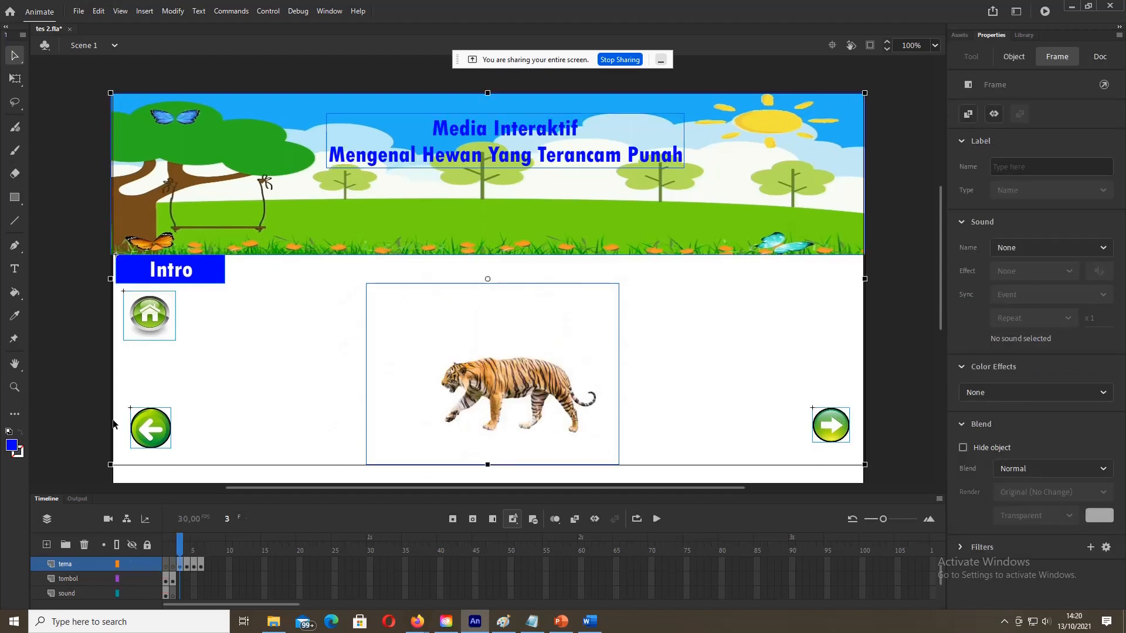
Step: Check the tiger frame's arrow names kiri and kanan1 and nudge the tema keyframes
{"action": "left_click", "coordinate": [104, 387]}
{"action": "left_click", "coordinate": [149, 413]}
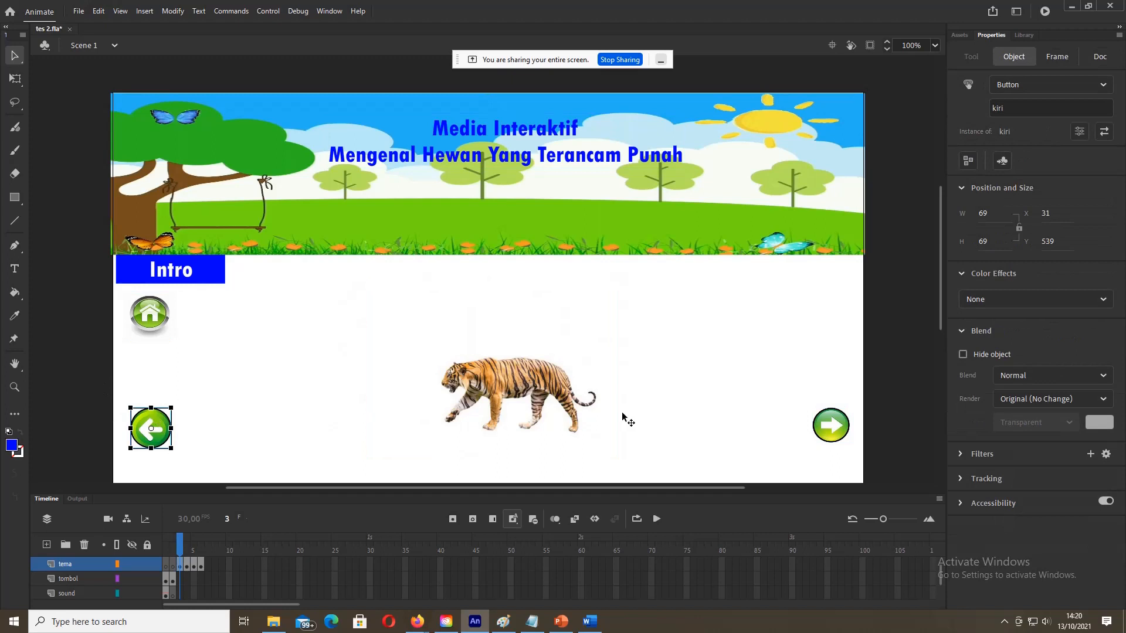
{"action": "left_click", "coordinate": [830, 426]}
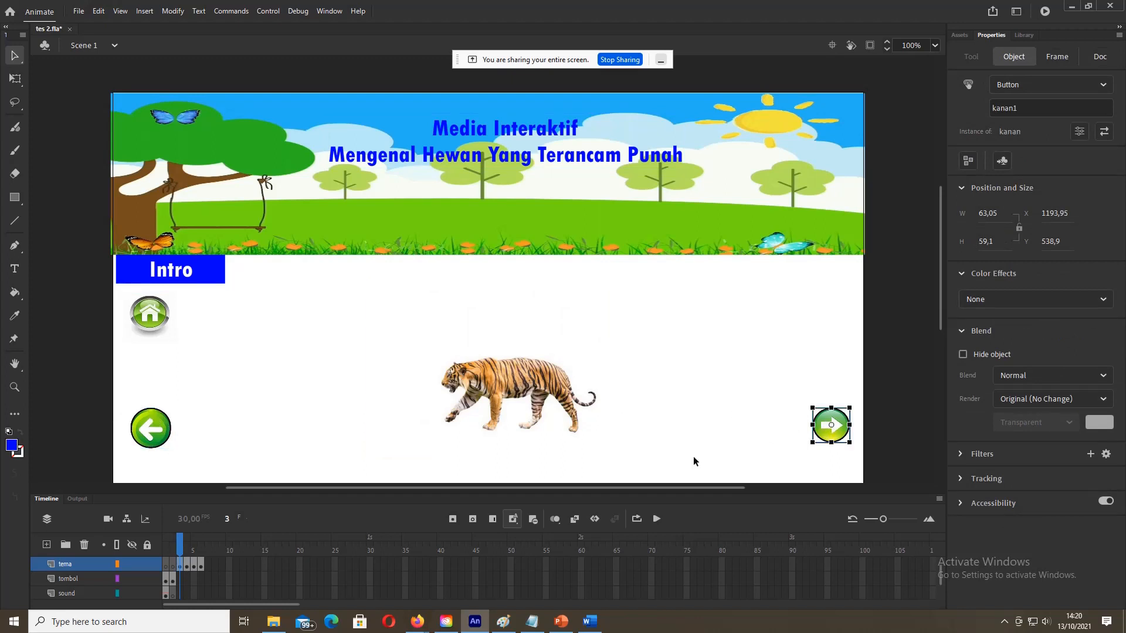
{"action": "left_click", "coordinate": [142, 433]}
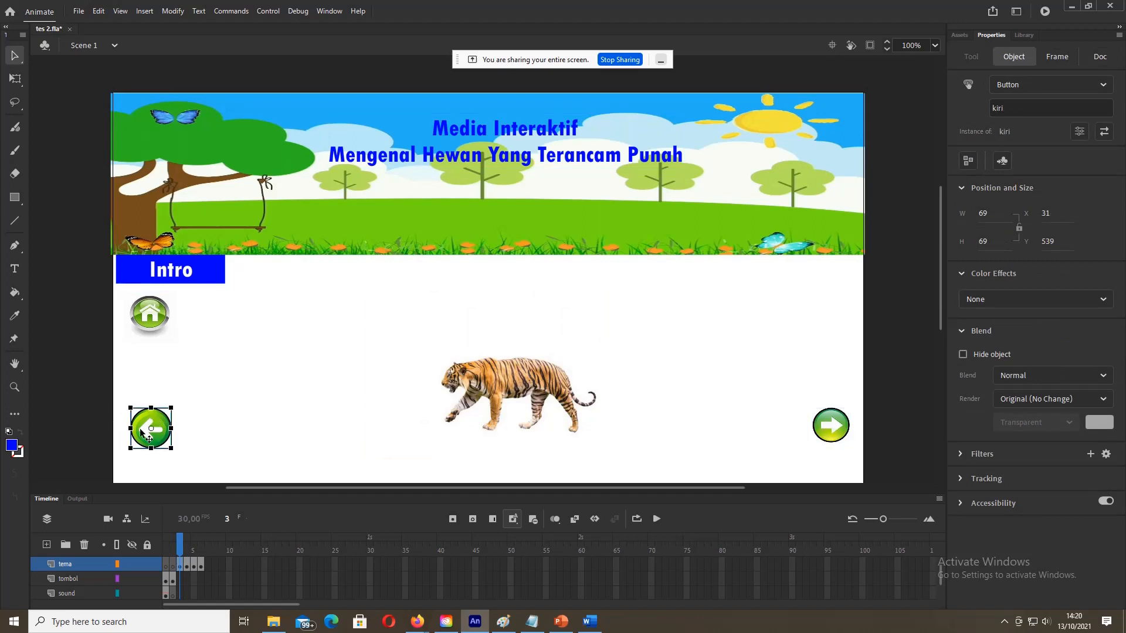
{"action": "left_click_drag", "start_coordinate": [178, 567], "coordinate": [172, 568]}
Step: Rename the tapir frame's left arrow to kiri2 after checking the rhino's kiri1
{"action": "left_click", "coordinate": [186, 564]}
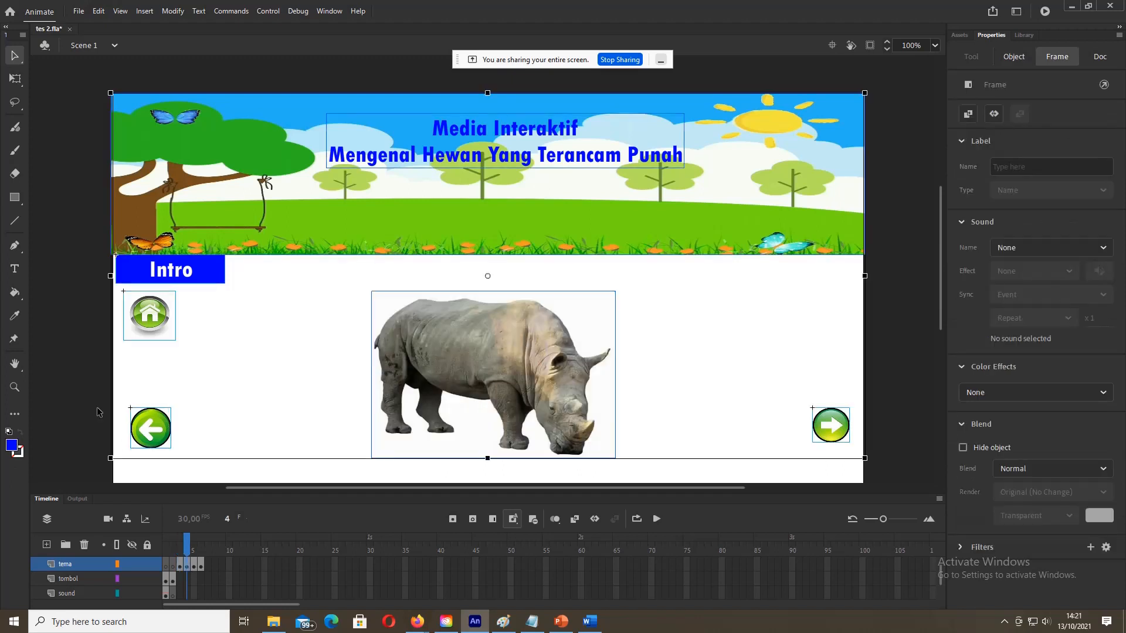
{"action": "left_click", "coordinate": [99, 412]}
{"action": "left_click", "coordinate": [142, 412]}
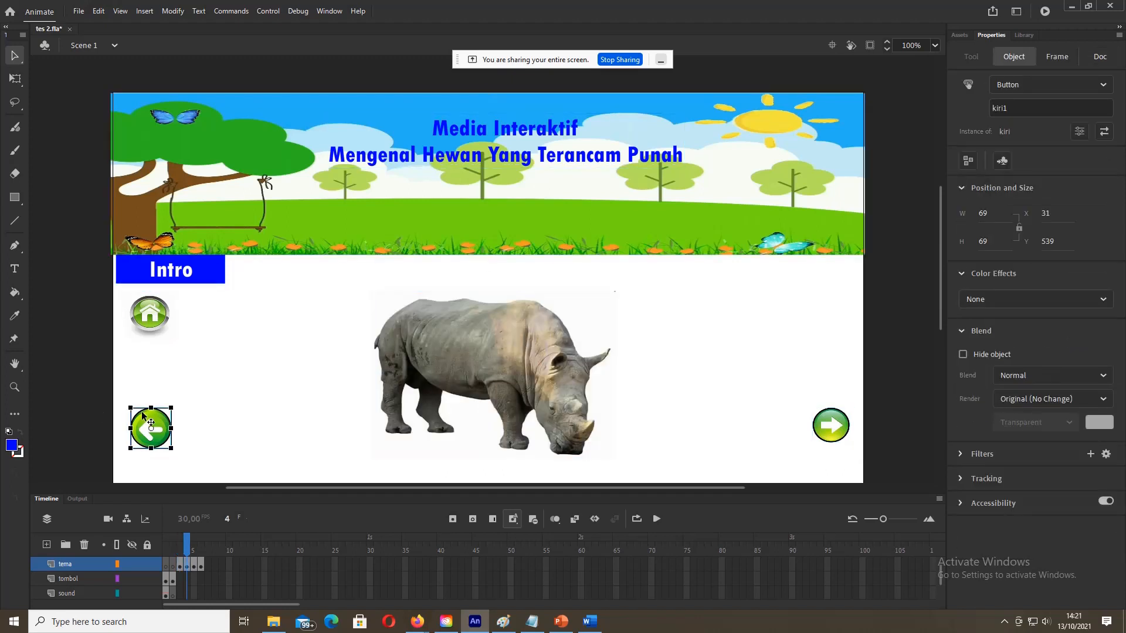
{"action": "left_click", "coordinate": [196, 568]}
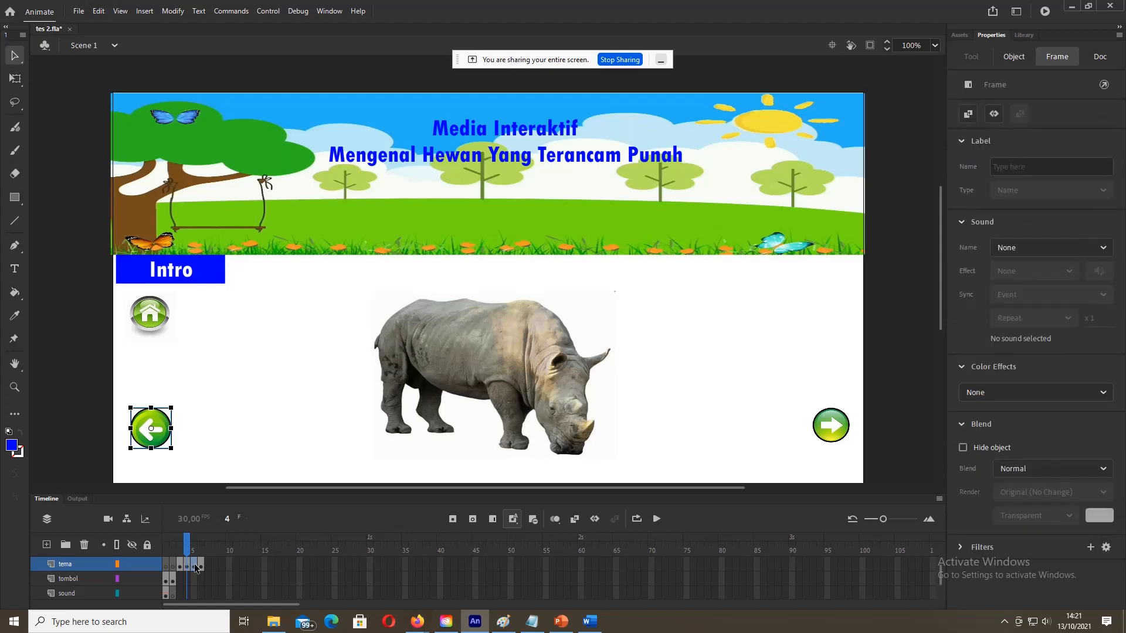
{"action": "left_click", "coordinate": [195, 567]}
{"action": "left_click", "coordinate": [100, 435]}
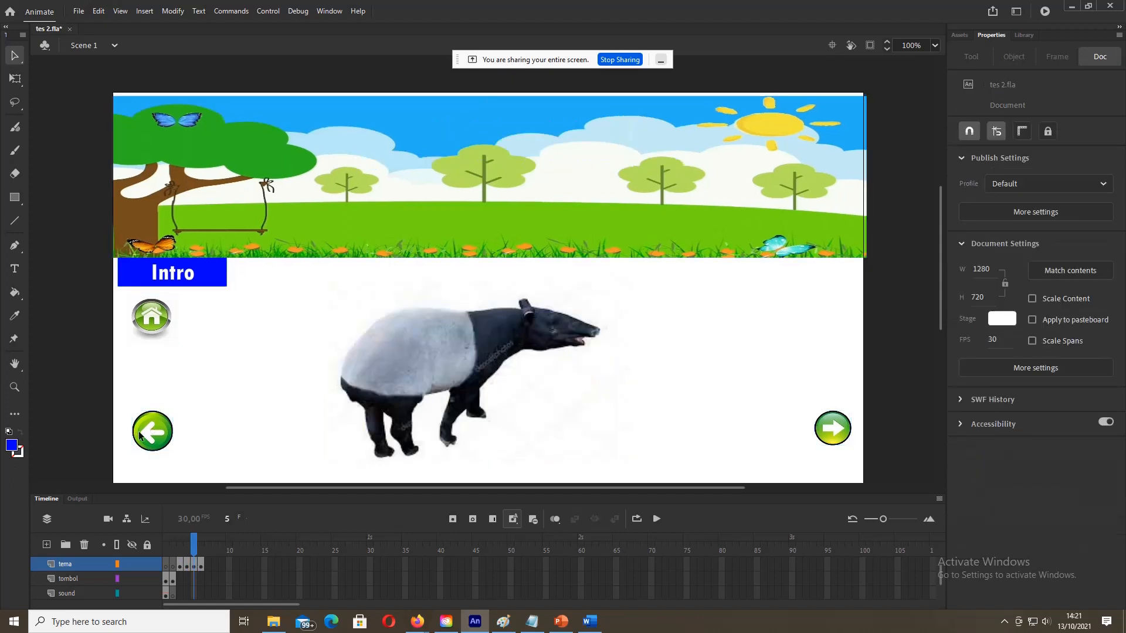
{"action": "left_click", "coordinate": [139, 431]}
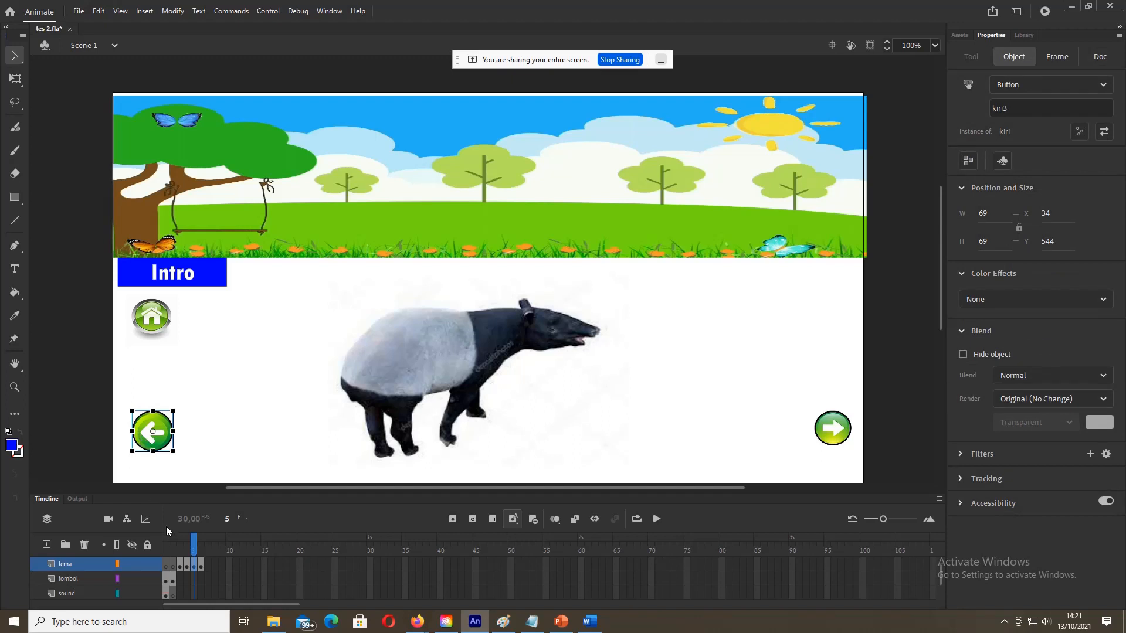
{"action": "left_click", "coordinate": [1029, 104]}
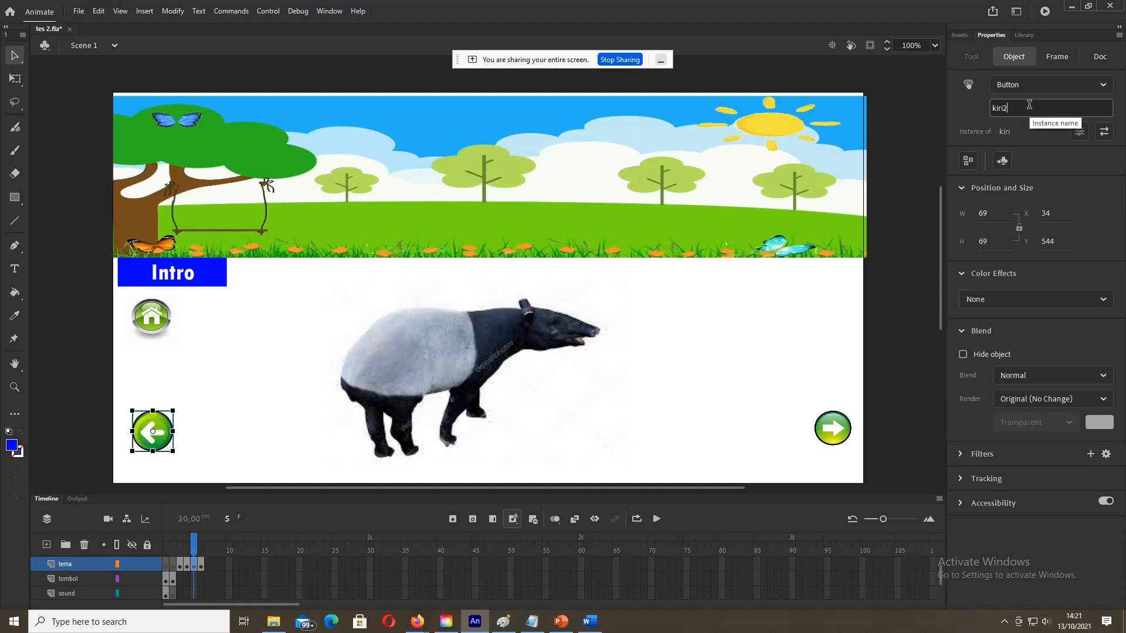
Step: Rename the komodo frame's left-arrow button to kiri3
{"action": "left_click", "coordinate": [202, 567]}
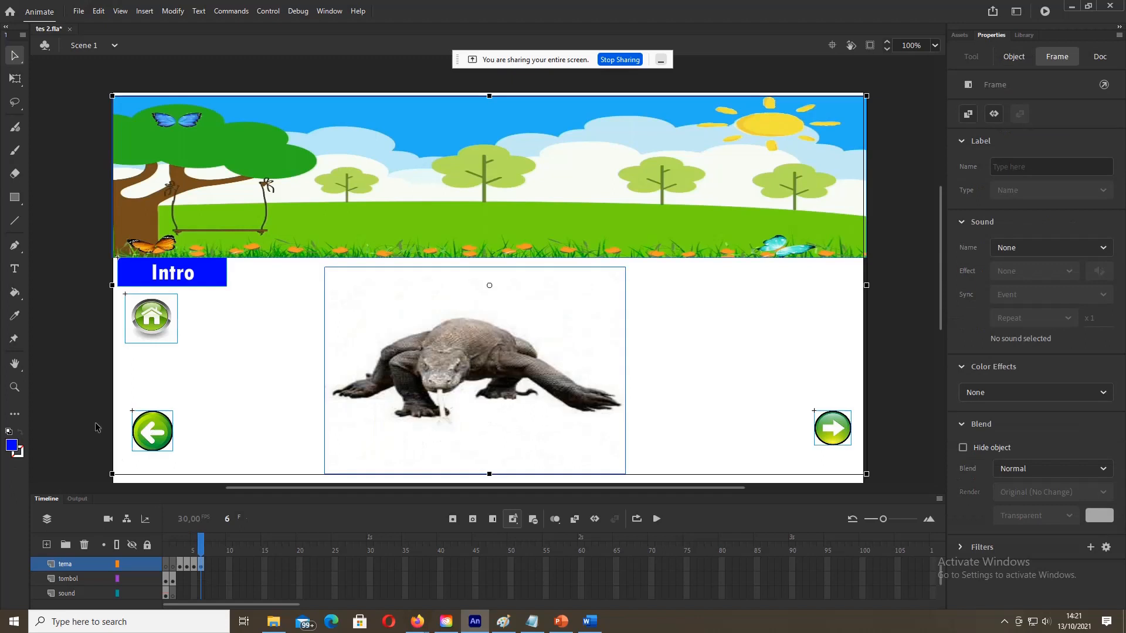
{"action": "left_click", "coordinate": [97, 425]}
{"action": "left_click", "coordinate": [145, 429]}
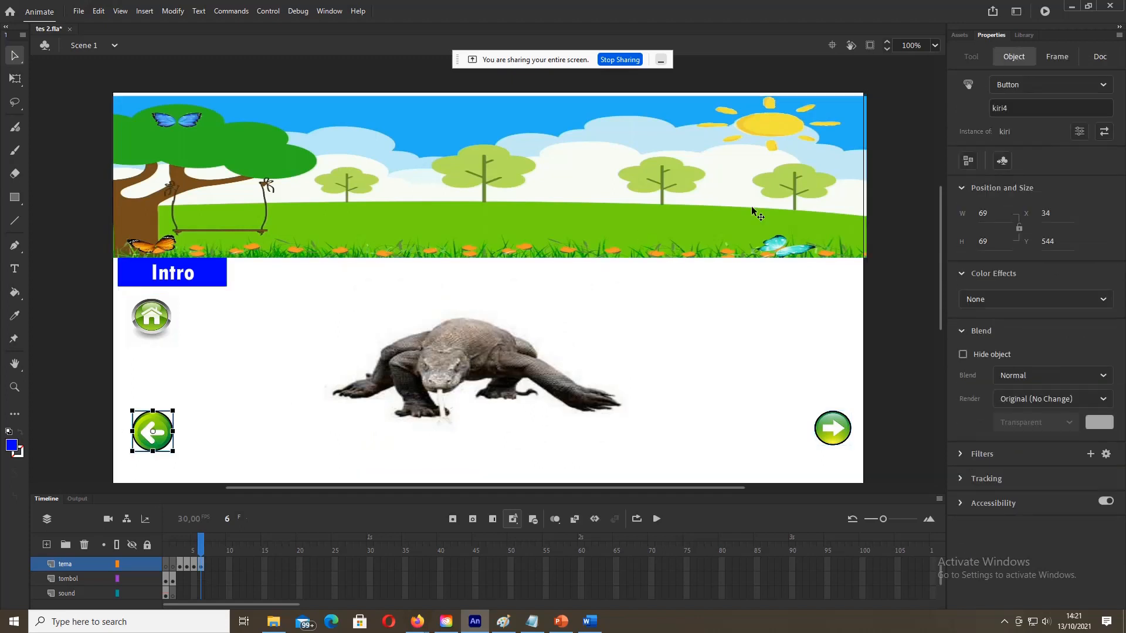
{"action": "left_click", "coordinate": [1051, 108]}
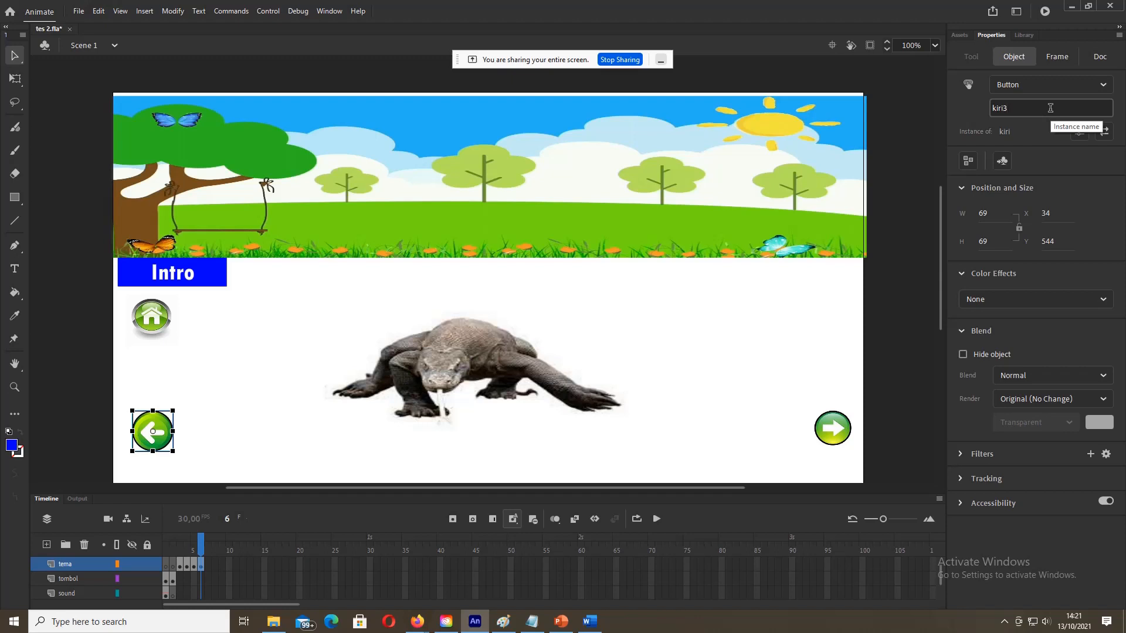
{"action": "left_click", "coordinate": [65, 361]}
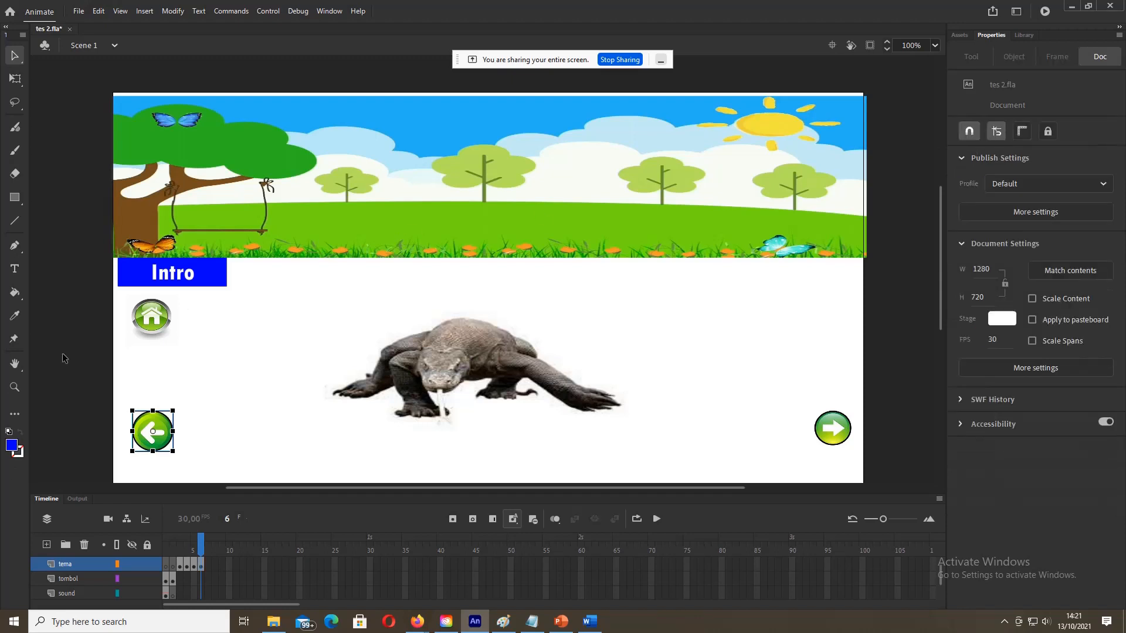
Step: Check the right-arrow names kanan, kanan1 and kanan2 on the menu, tiger and rhino frames
{"action": "left_click", "coordinate": [174, 567]}
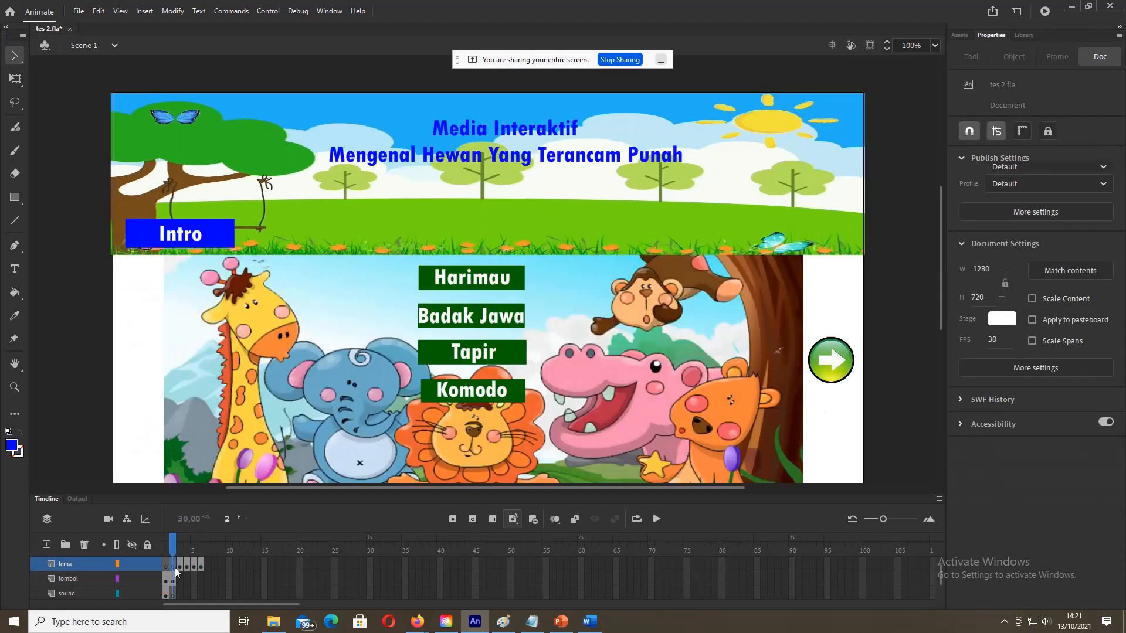
{"action": "left_click", "coordinate": [829, 366]}
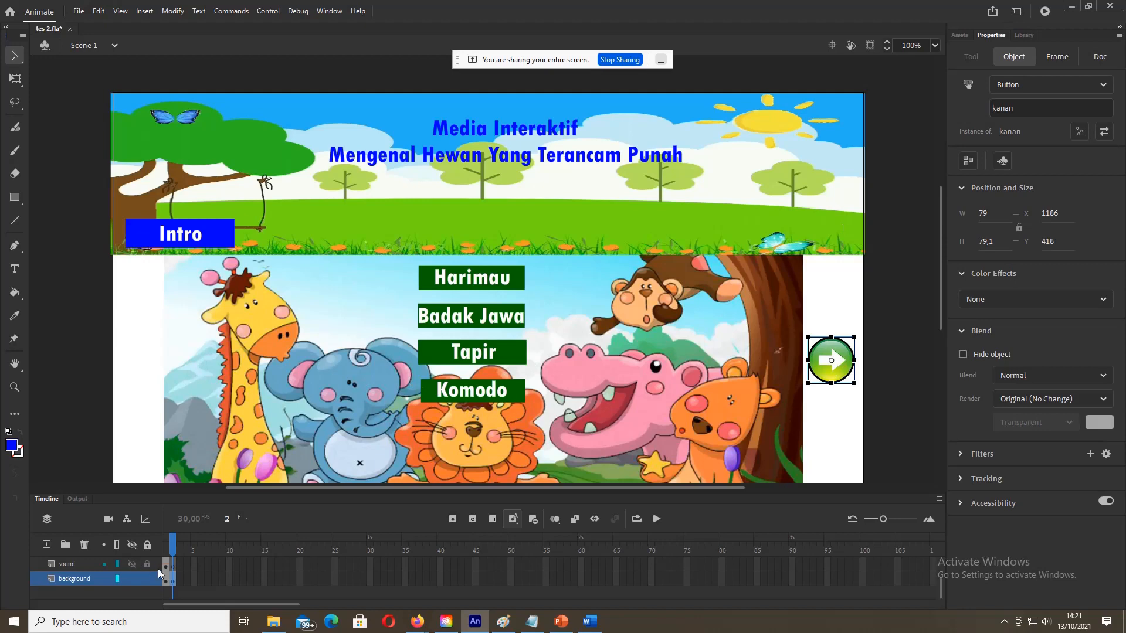
{"action": "left_click", "coordinate": [179, 581]}
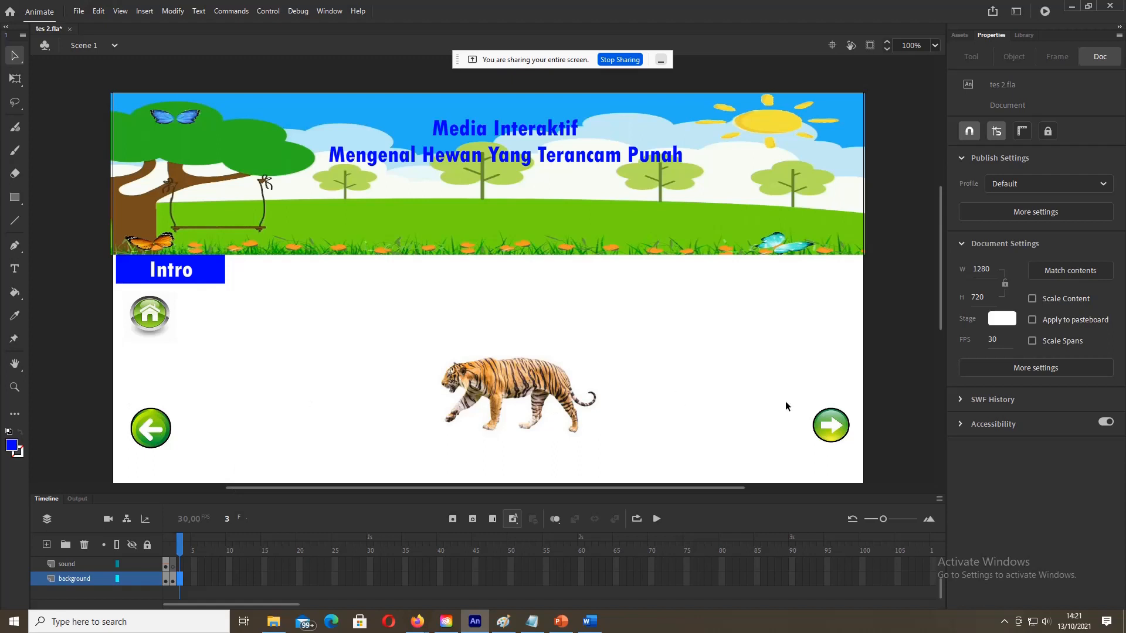
{"action": "left_click", "coordinate": [845, 424]}
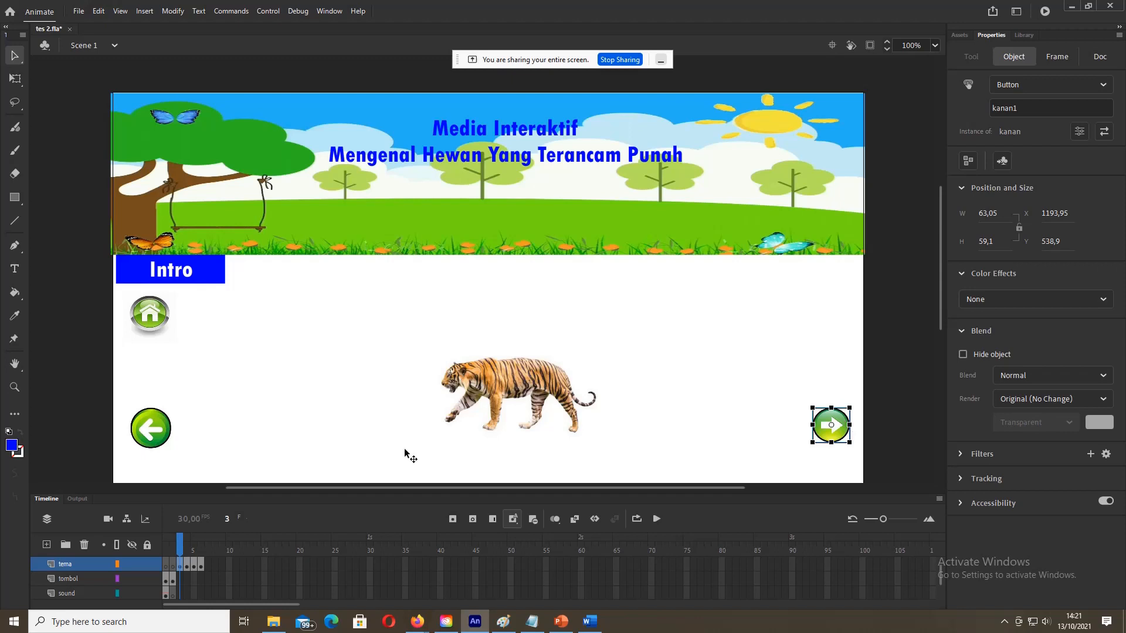
{"action": "left_click", "coordinate": [185, 565]}
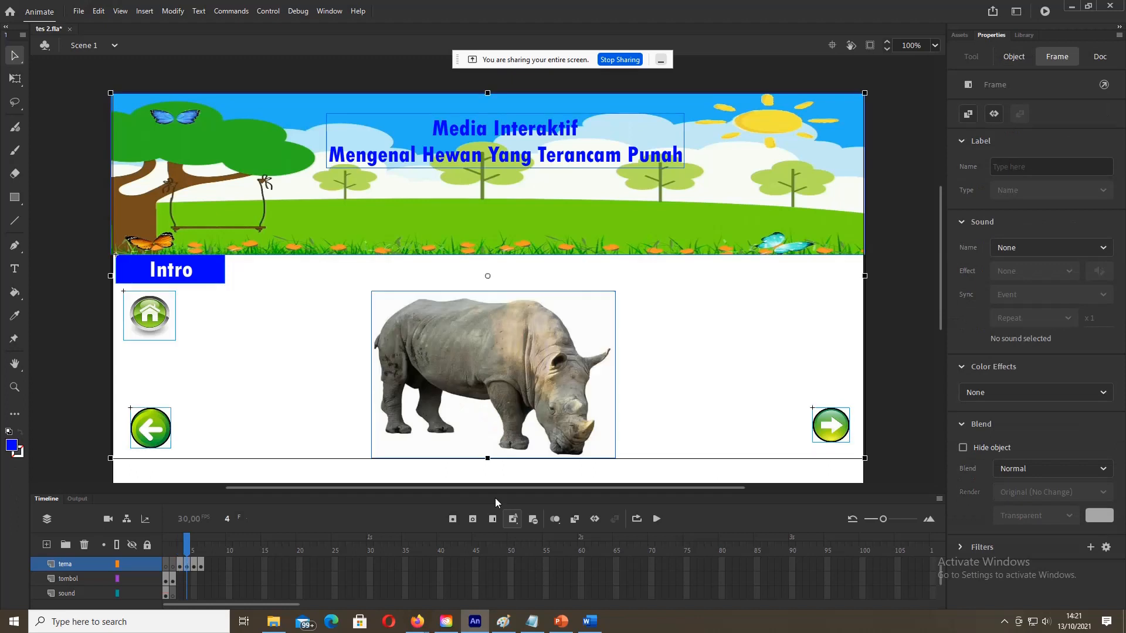
{"action": "left_click", "coordinate": [868, 415]}
{"action": "left_click", "coordinate": [840, 426]}
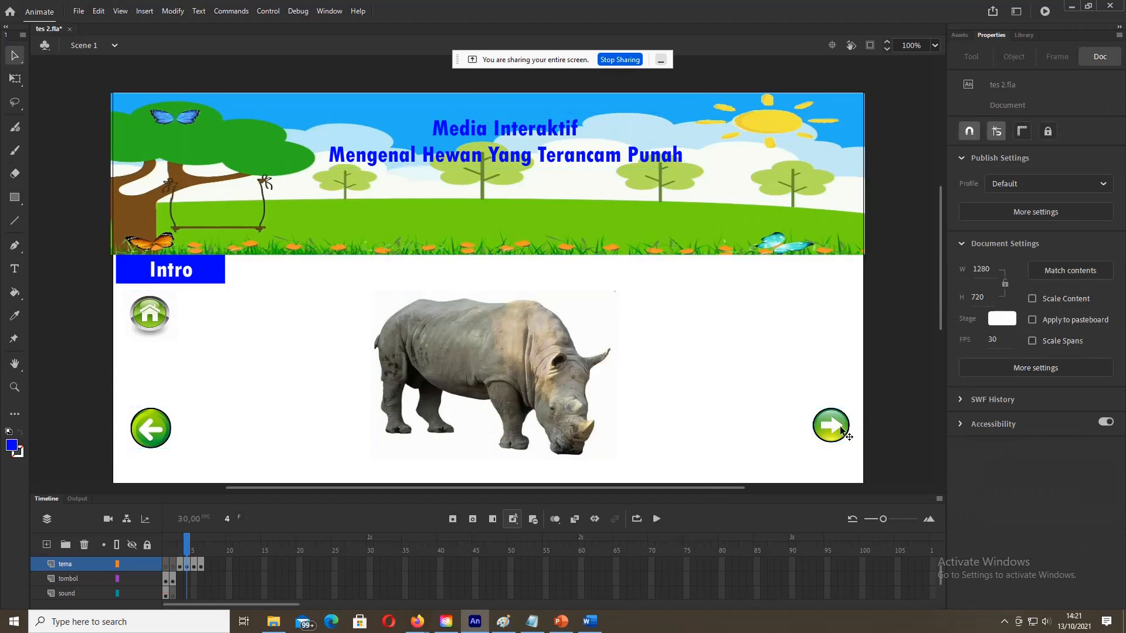
Step: Rename the right arrows to kanan3 on the tapir frame and kanan4 on the komodo frame
{"action": "left_click", "coordinate": [193, 565]}
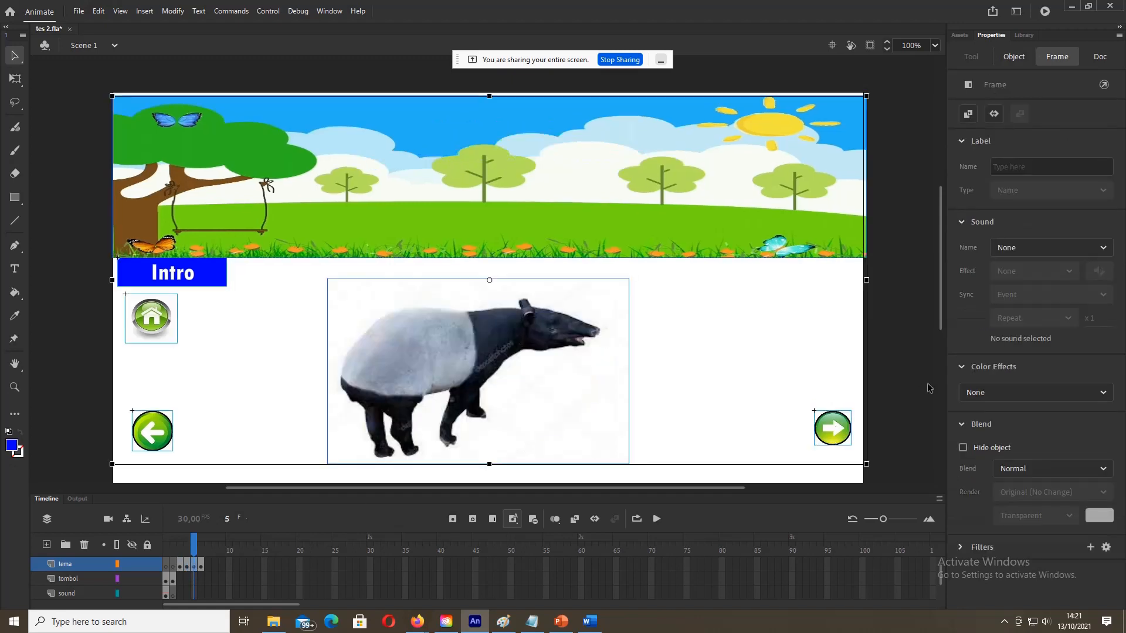
{"action": "left_click", "coordinate": [838, 429]}
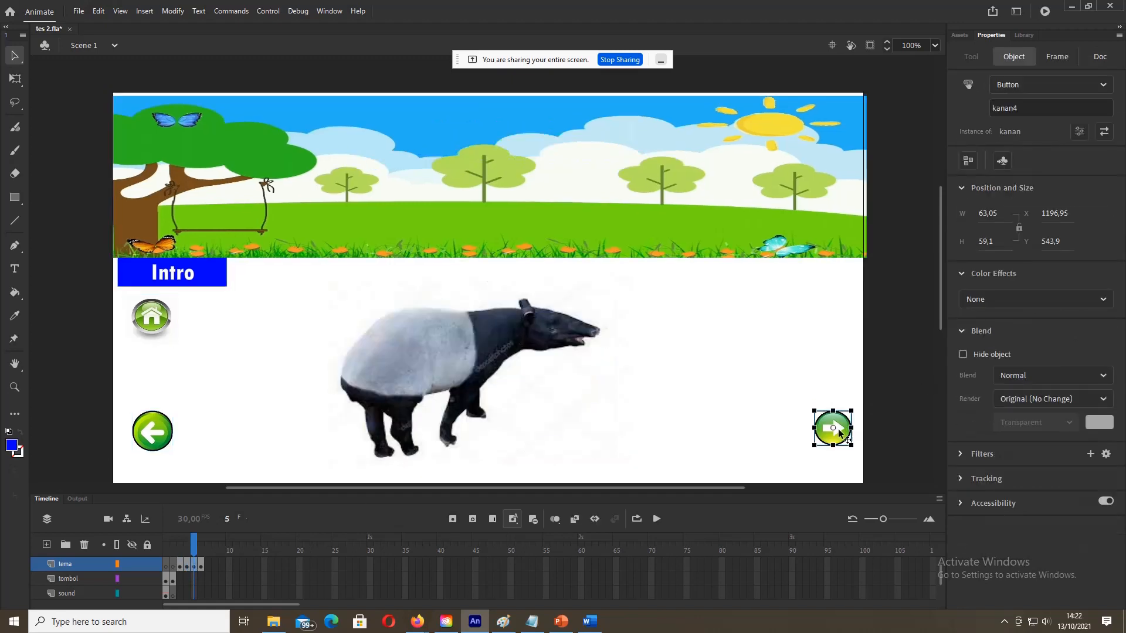
{"action": "left_click", "coordinate": [1084, 110]}
{"action": "left_click", "coordinate": [200, 567]}
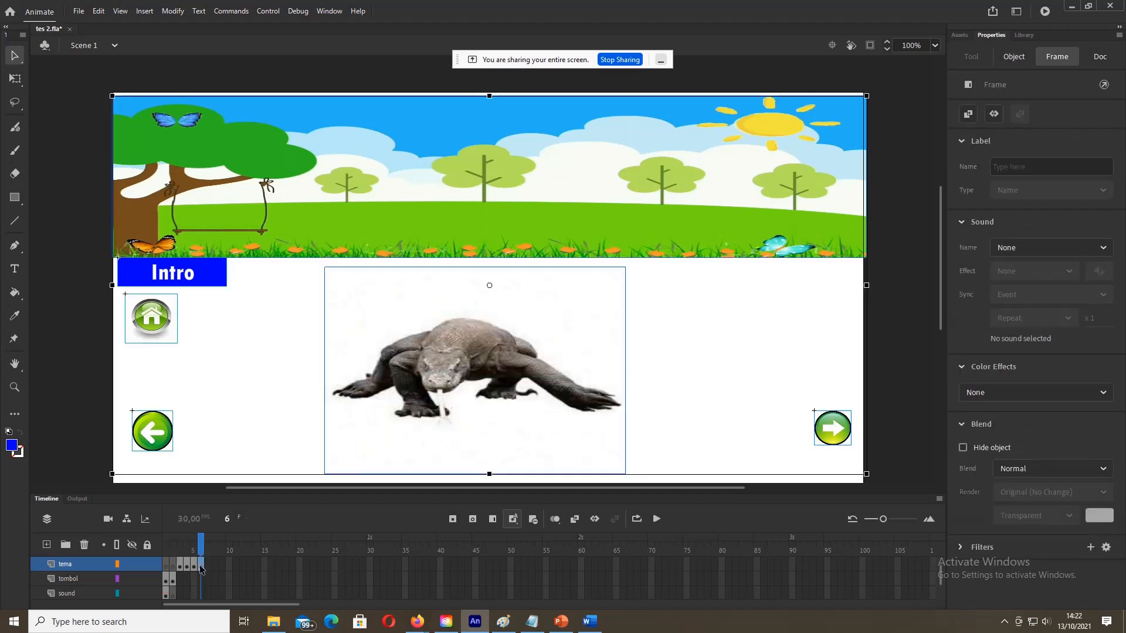
{"action": "left_click", "coordinate": [903, 426]}
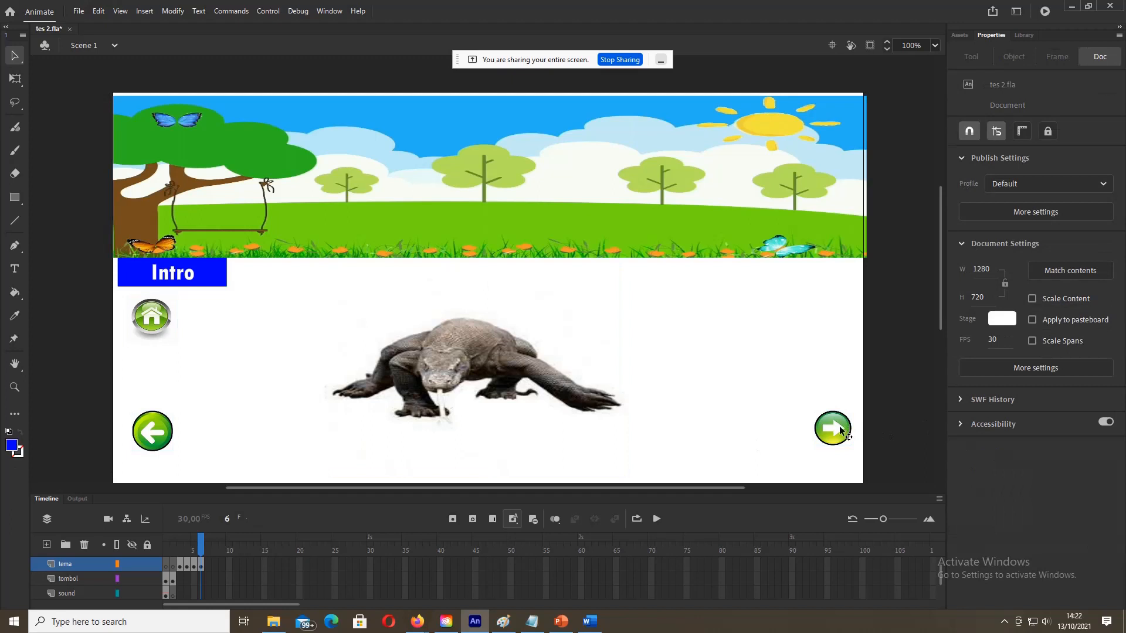
{"action": "left_click", "coordinate": [839, 425]}
{"action": "left_click", "coordinate": [1019, 109]}
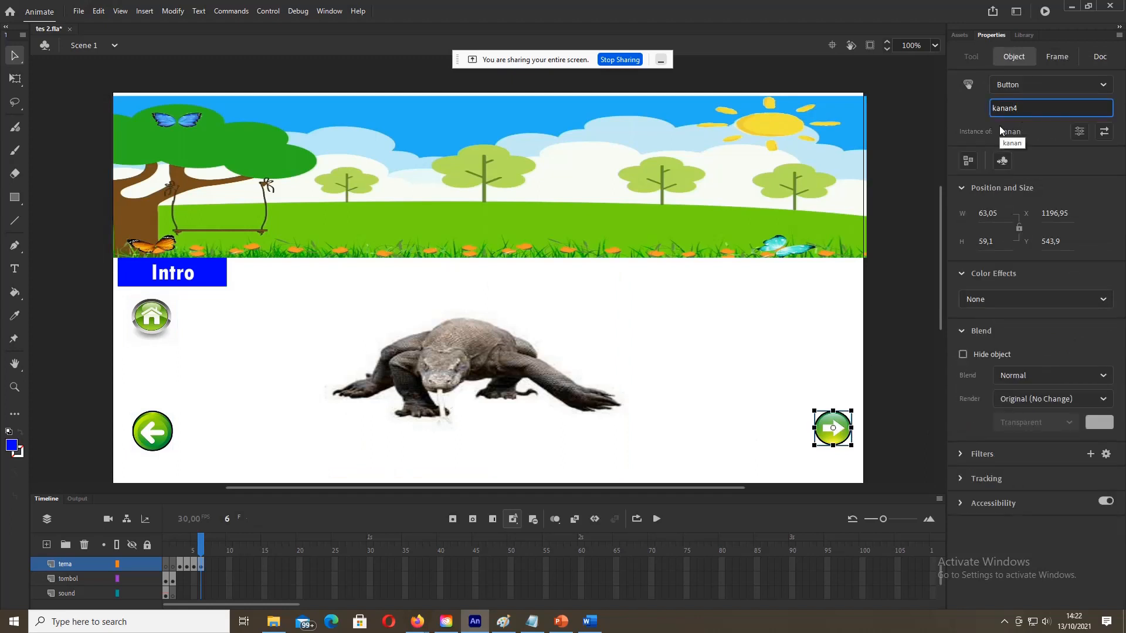
{"action": "left_click", "coordinate": [887, 321]}
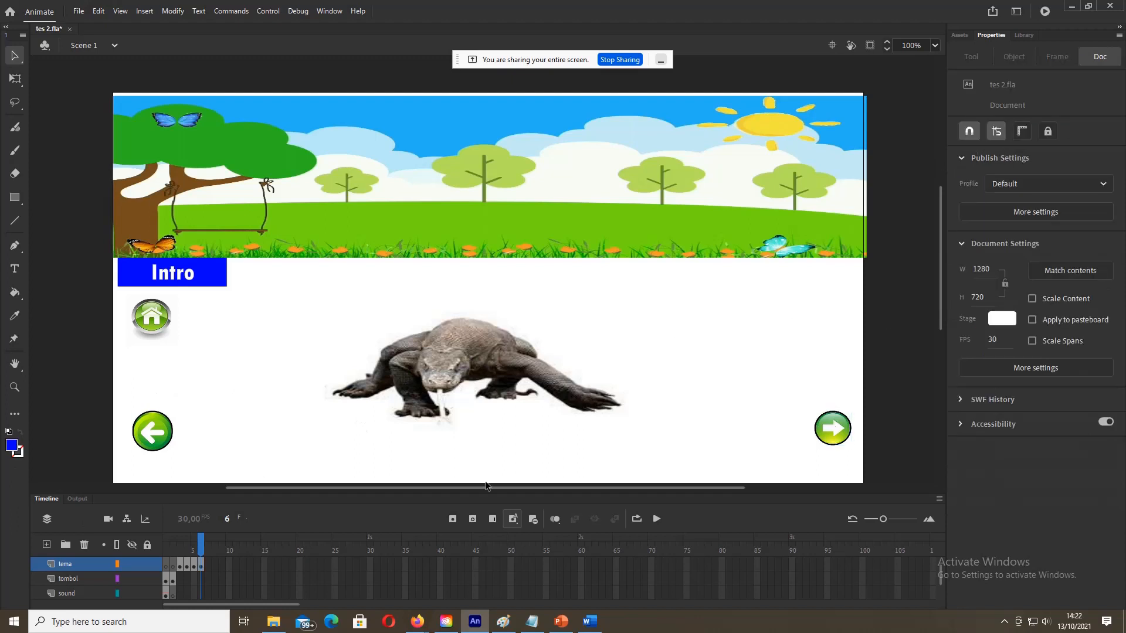
Step: Review the tiger and animal menu frames, ending on the tiger frame
{"action": "left_click", "coordinate": [182, 566]}
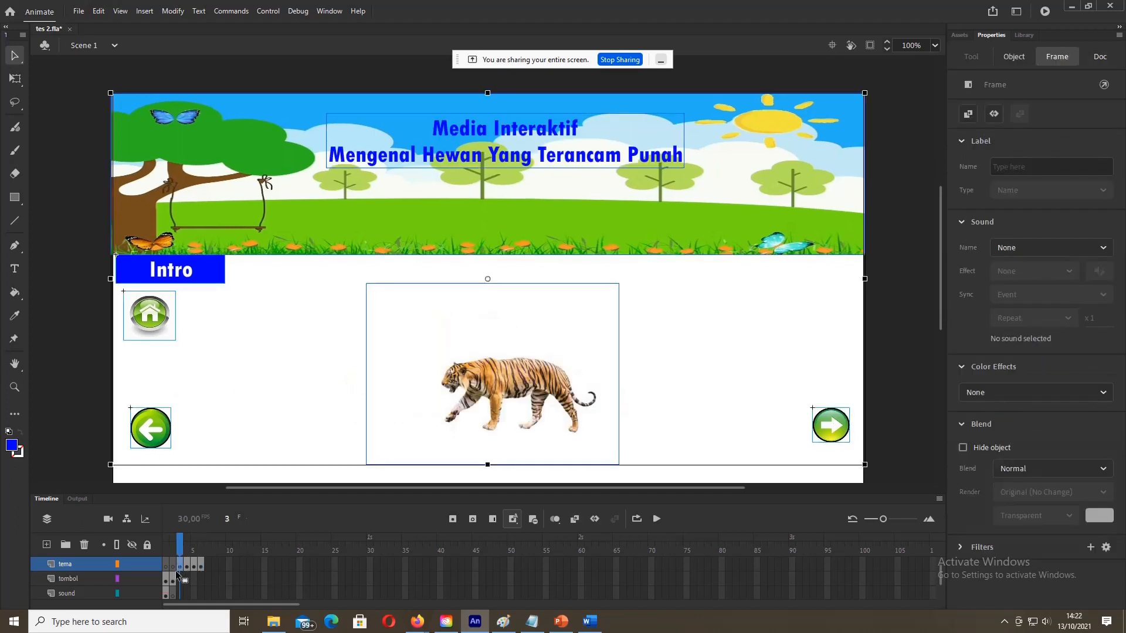
{"action": "left_click", "coordinate": [174, 579]}
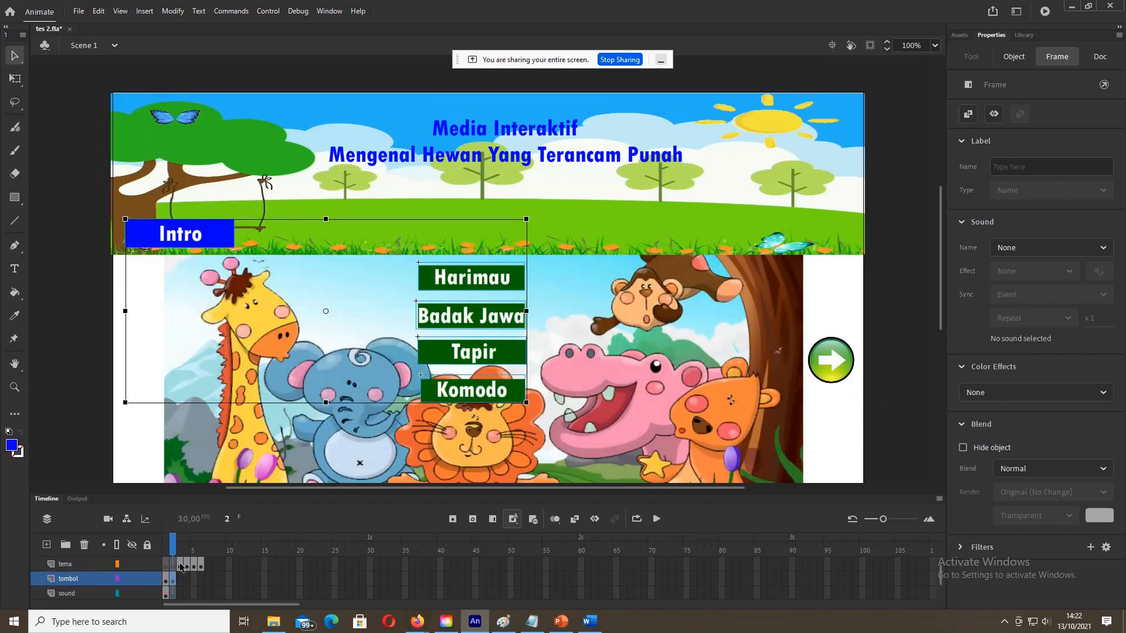
{"action": "left_click", "coordinate": [181, 566]}
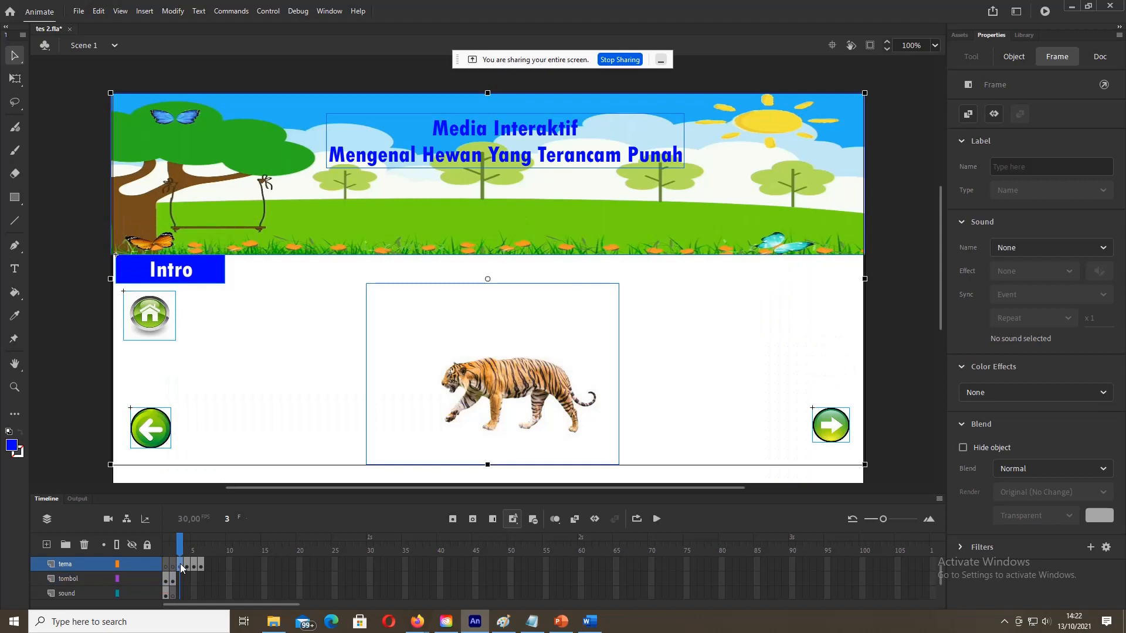
{"action": "left_click", "coordinate": [100, 402]}
{"action": "left_click", "coordinate": [147, 422]}
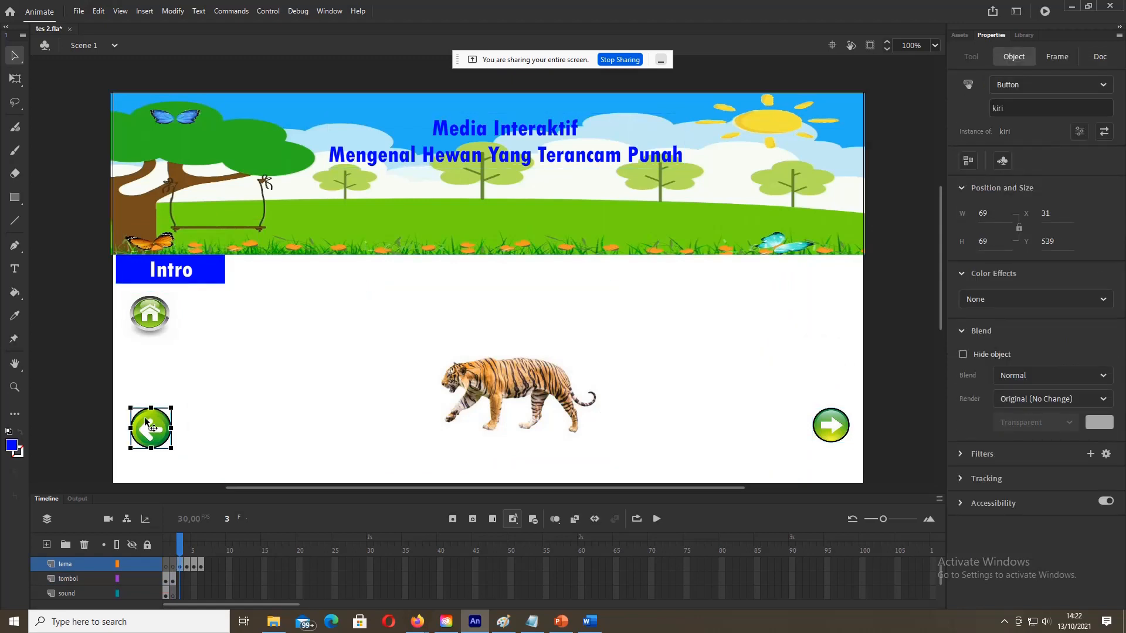
{"action": "left_click", "coordinate": [188, 565]}
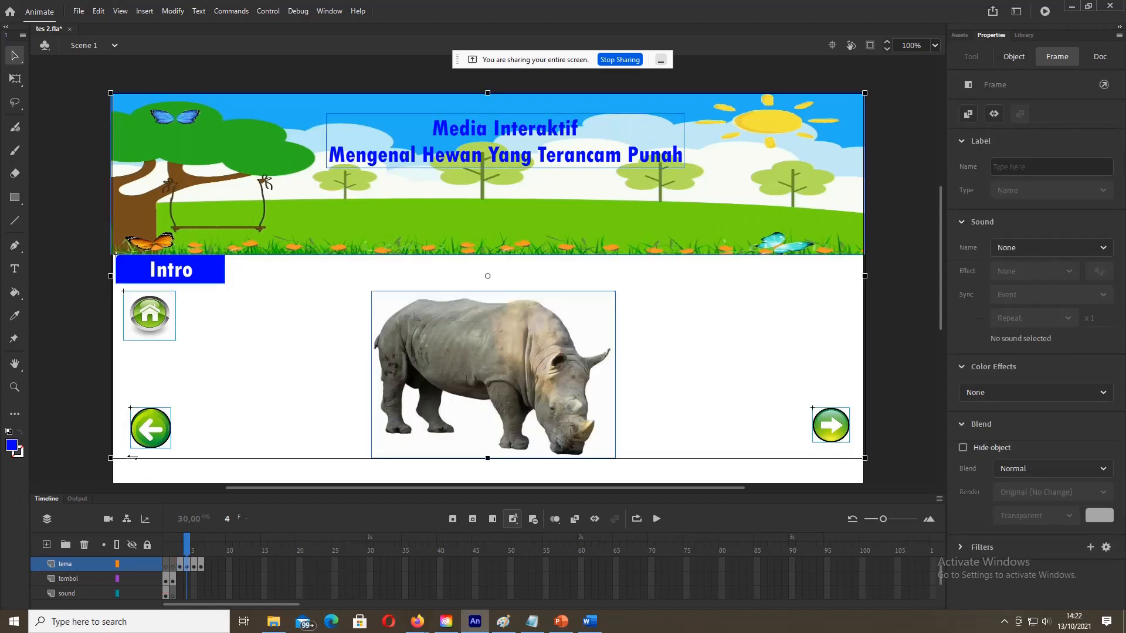
{"action": "left_click", "coordinate": [118, 439]}
{"action": "left_click", "coordinate": [154, 434]}
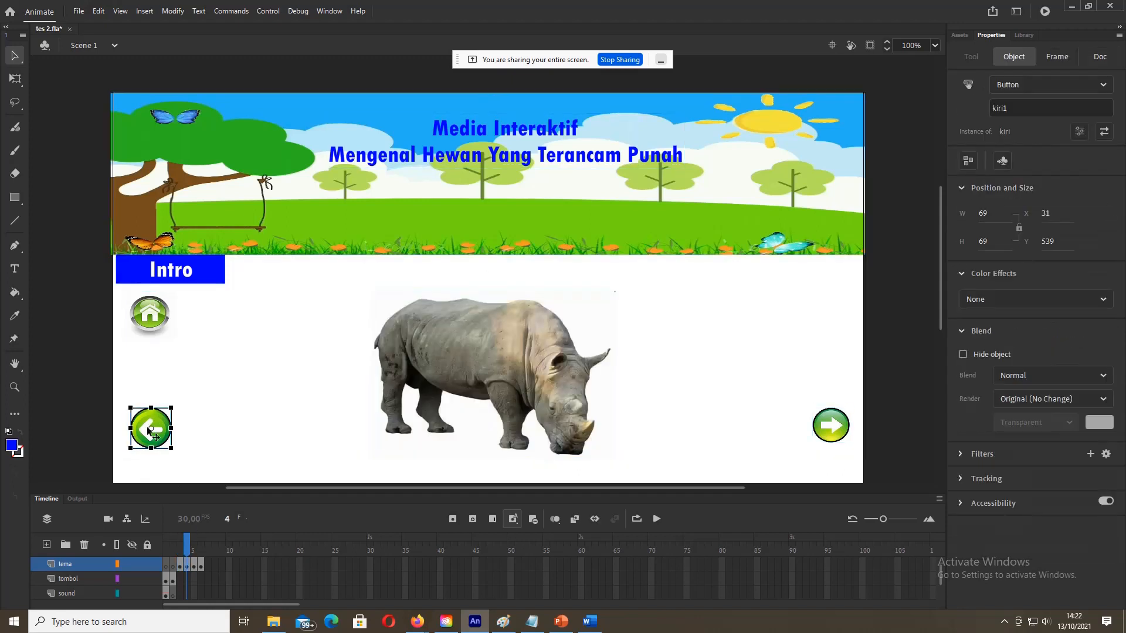
{"action": "left_click", "coordinate": [191, 563]}
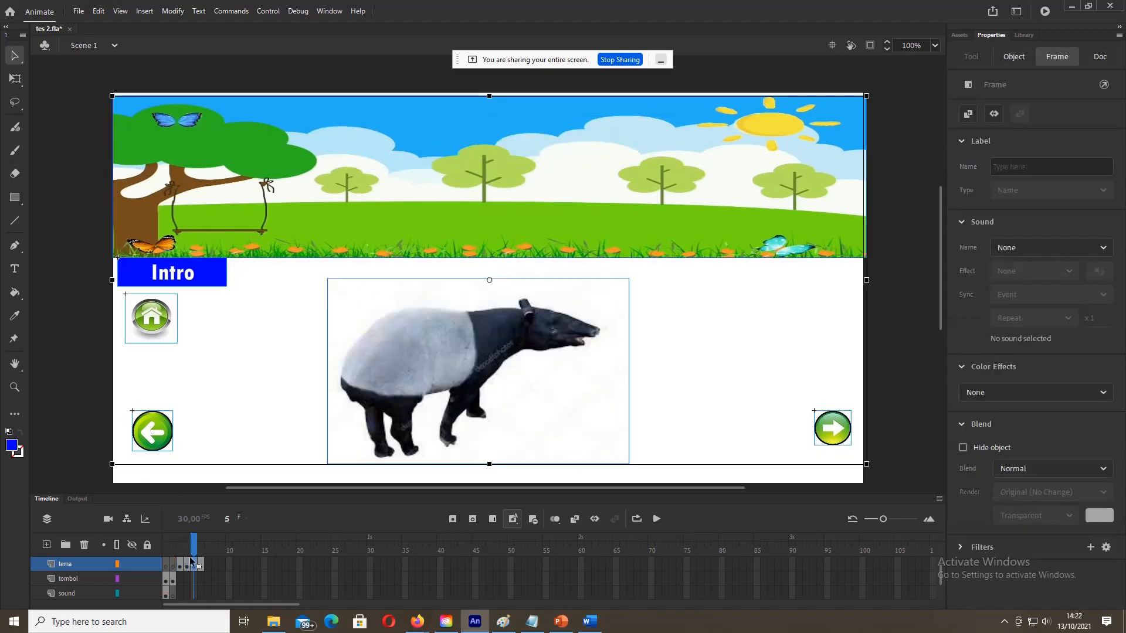
{"action": "left_click", "coordinate": [87, 408]}
{"action": "left_click", "coordinate": [147, 434]}
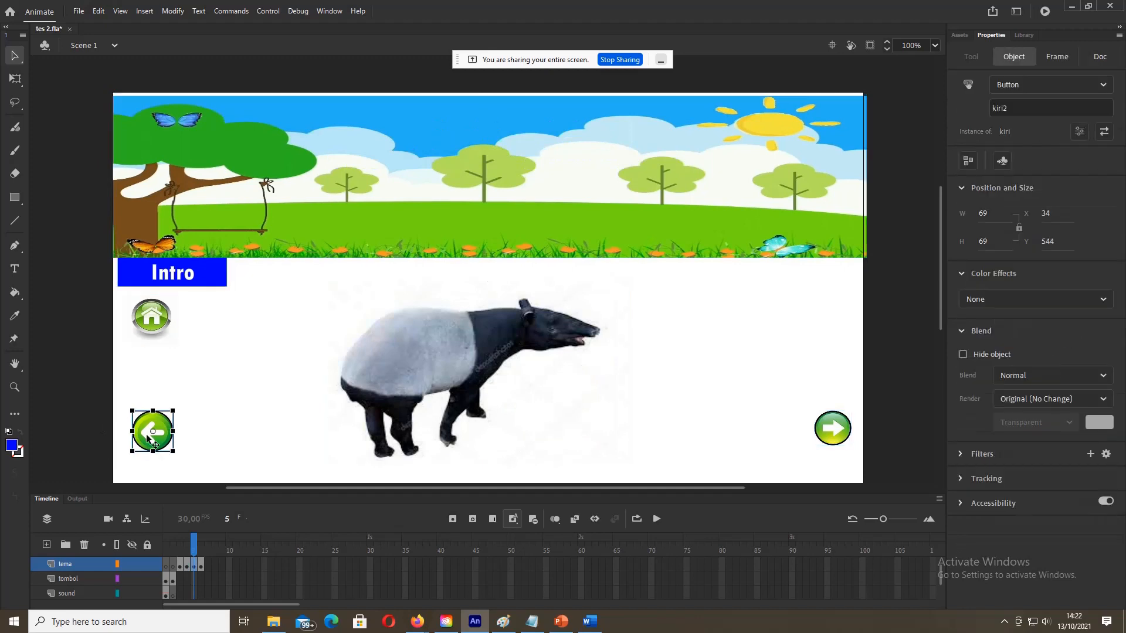
{"action": "left_click", "coordinate": [199, 563]}
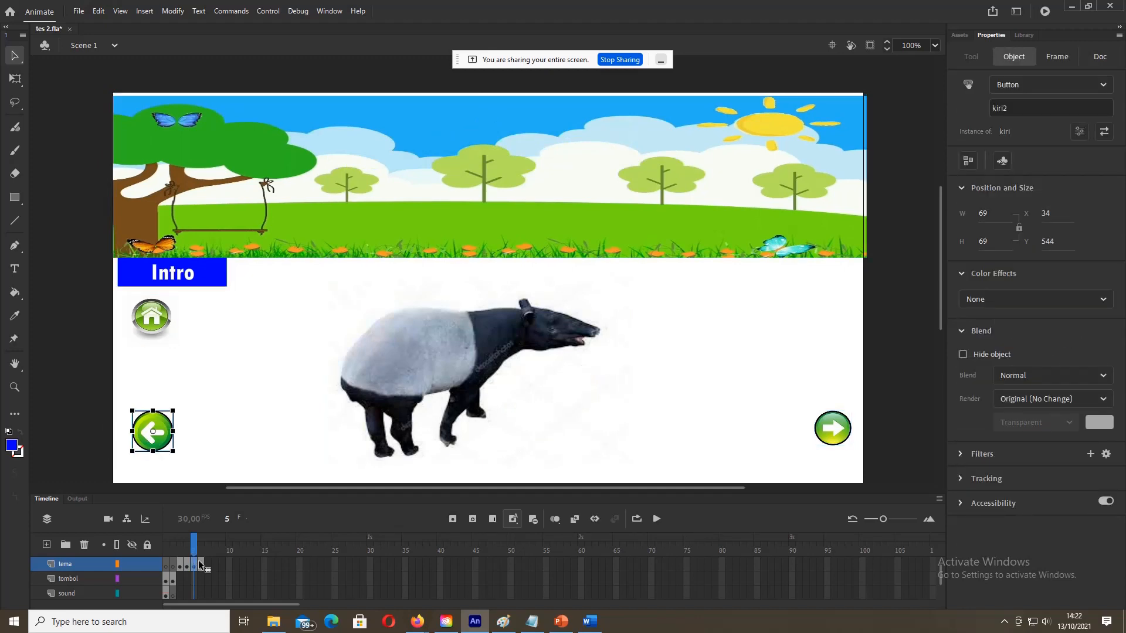
{"action": "left_click", "coordinate": [121, 413]}
{"action": "left_click", "coordinate": [153, 426]}
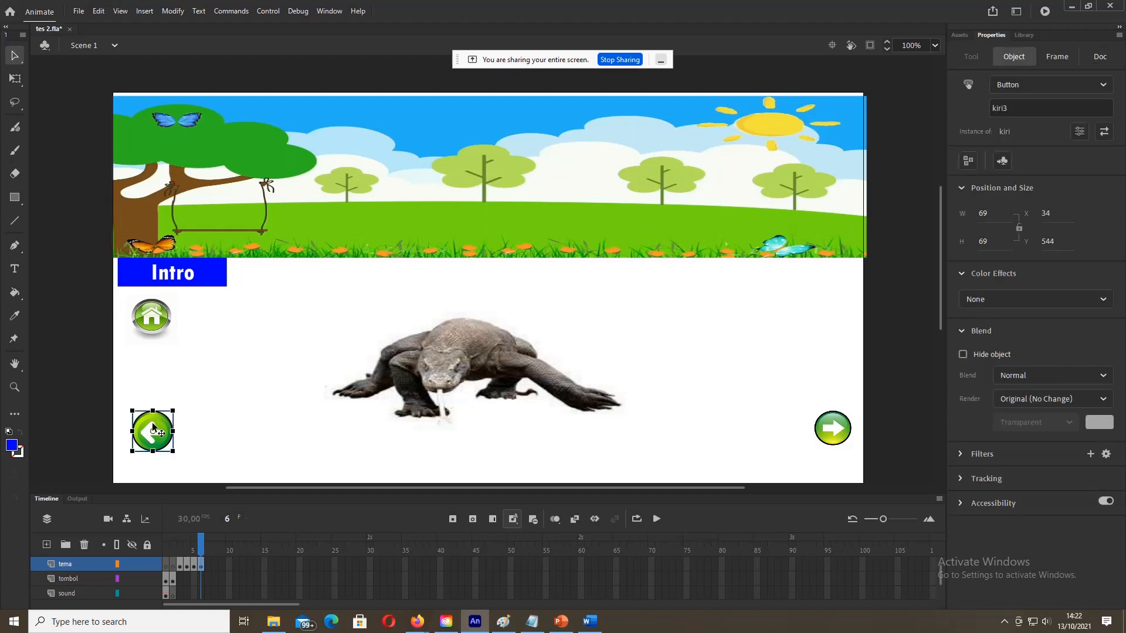
{"action": "left_click", "coordinate": [83, 424]}
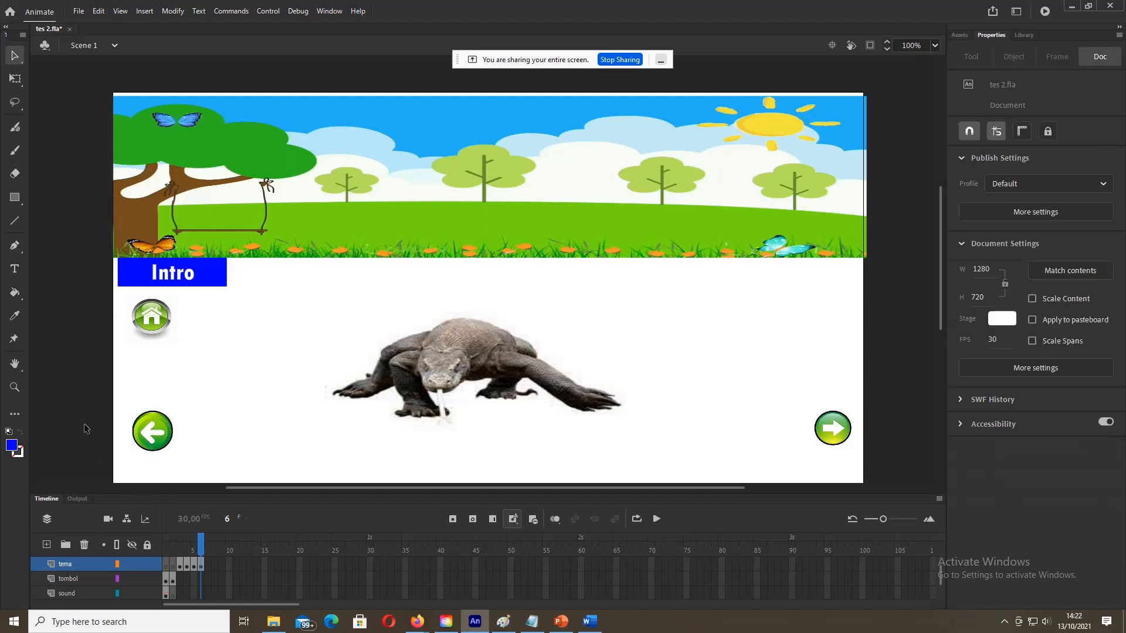
{"action": "left_click", "coordinate": [181, 563]}
{"action": "left_click", "coordinate": [180, 565]}
{"action": "left_click", "coordinate": [172, 564]}
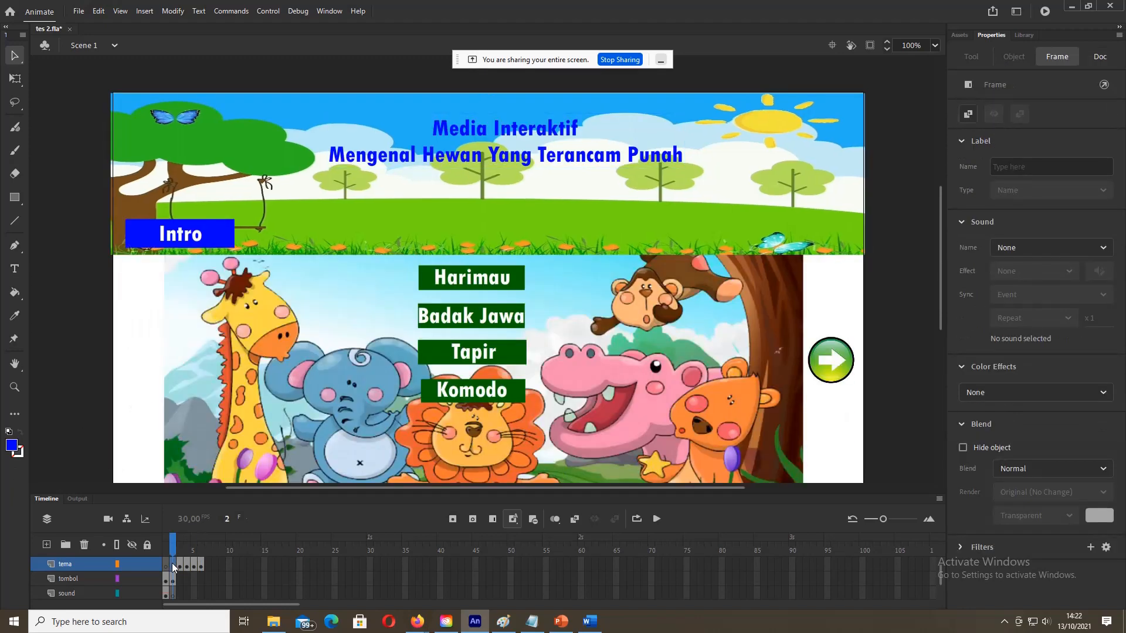
{"action": "left_click", "coordinate": [182, 567]}
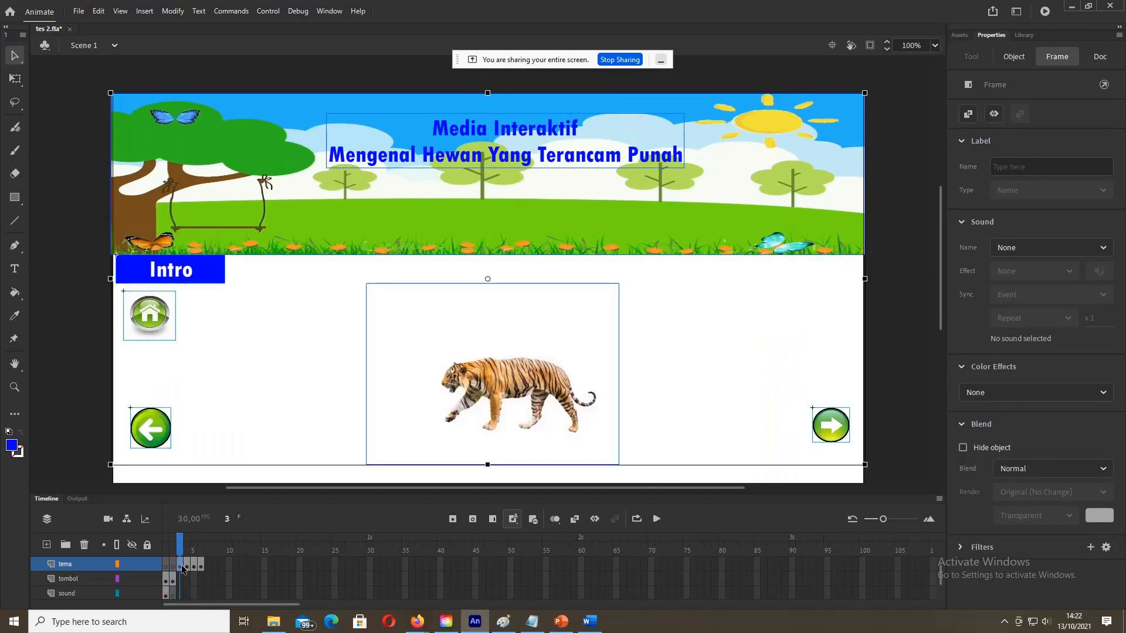
Step: Check the home button names on the tiger and rhino frames
{"action": "left_click", "coordinate": [150, 314]}
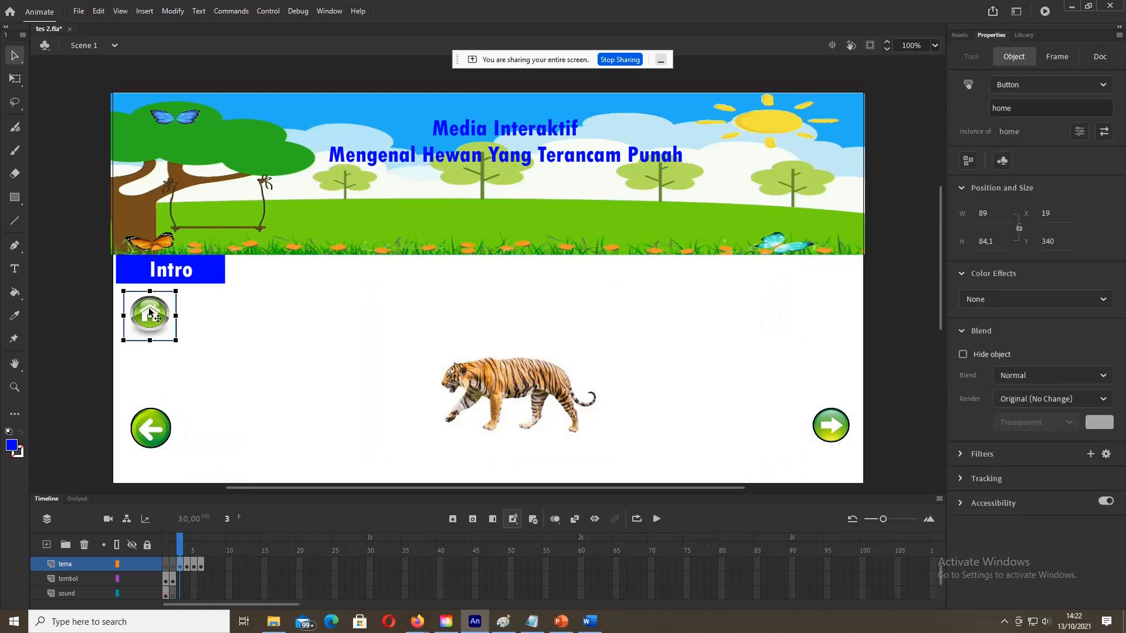
{"action": "left_click", "coordinate": [190, 564]}
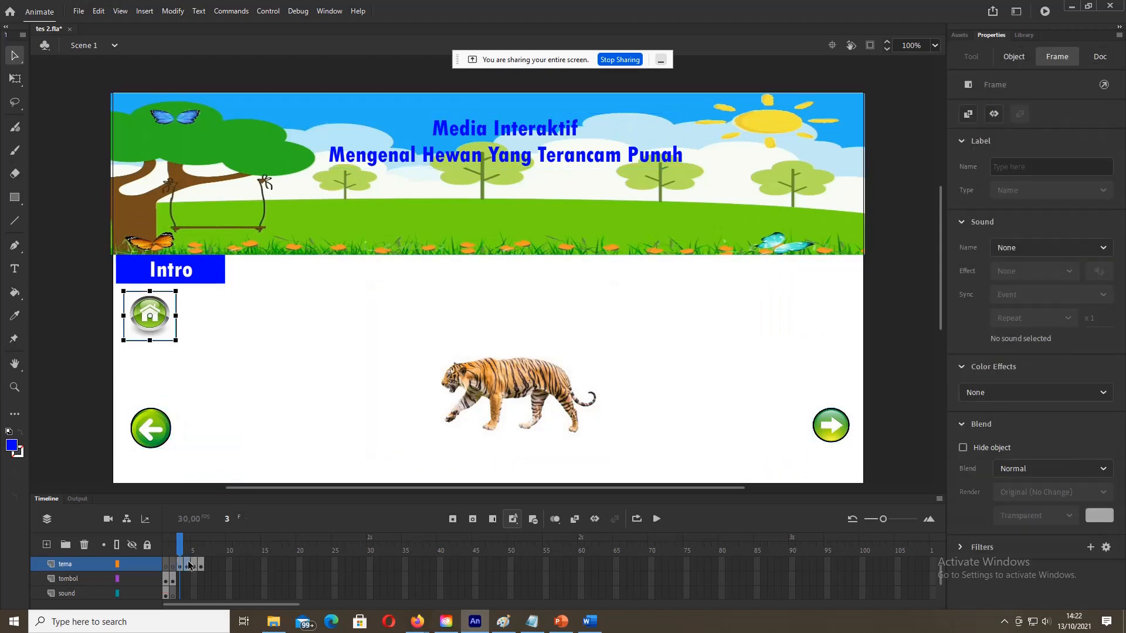
{"action": "left_click", "coordinate": [187, 565]}
{"action": "left_click", "coordinate": [143, 321]}
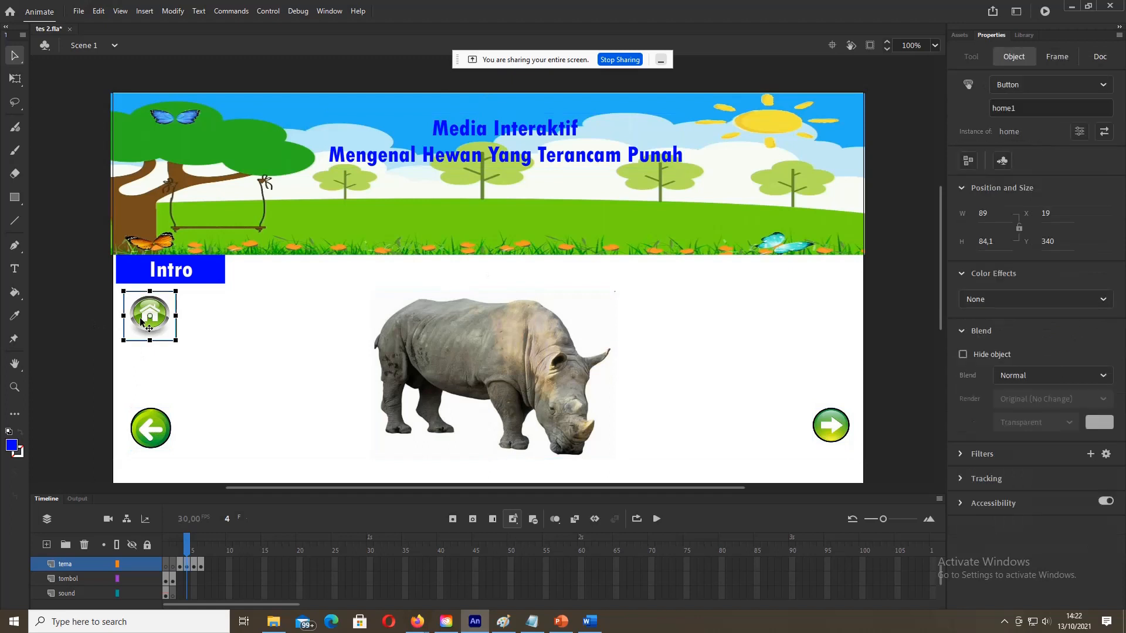
{"action": "left_click", "coordinate": [196, 568]}
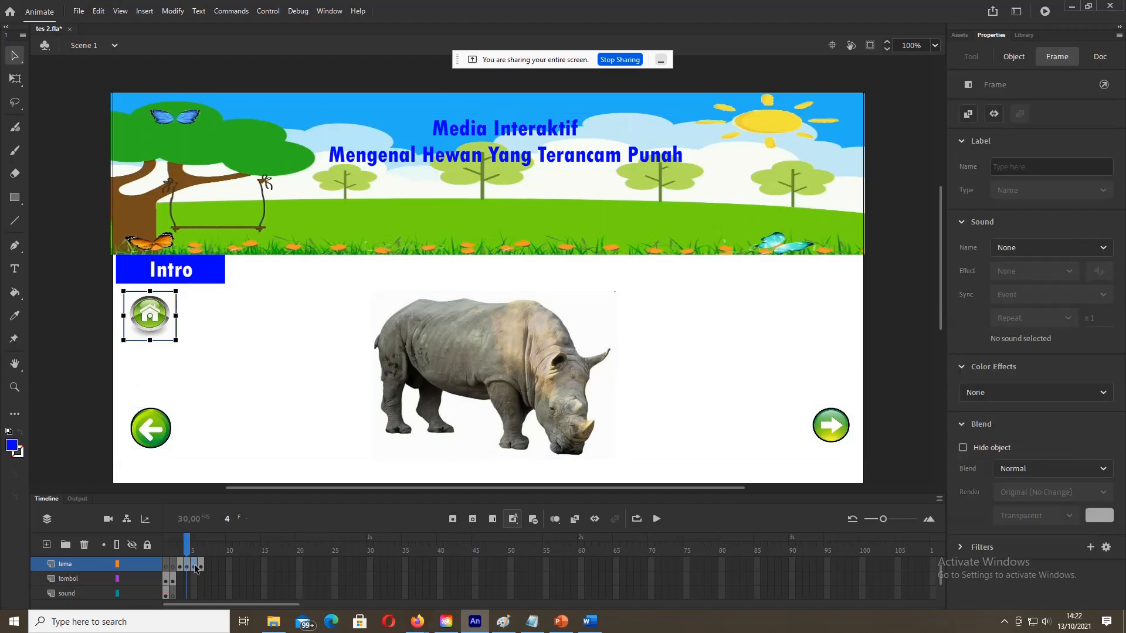
{"action": "left_click", "coordinate": [196, 564]}
Step: Rename the home buttons to home2 on the tapir frame and home3 on the komodo frame
{"action": "left_click", "coordinate": [116, 321]}
{"action": "left_click", "coordinate": [157, 312]}
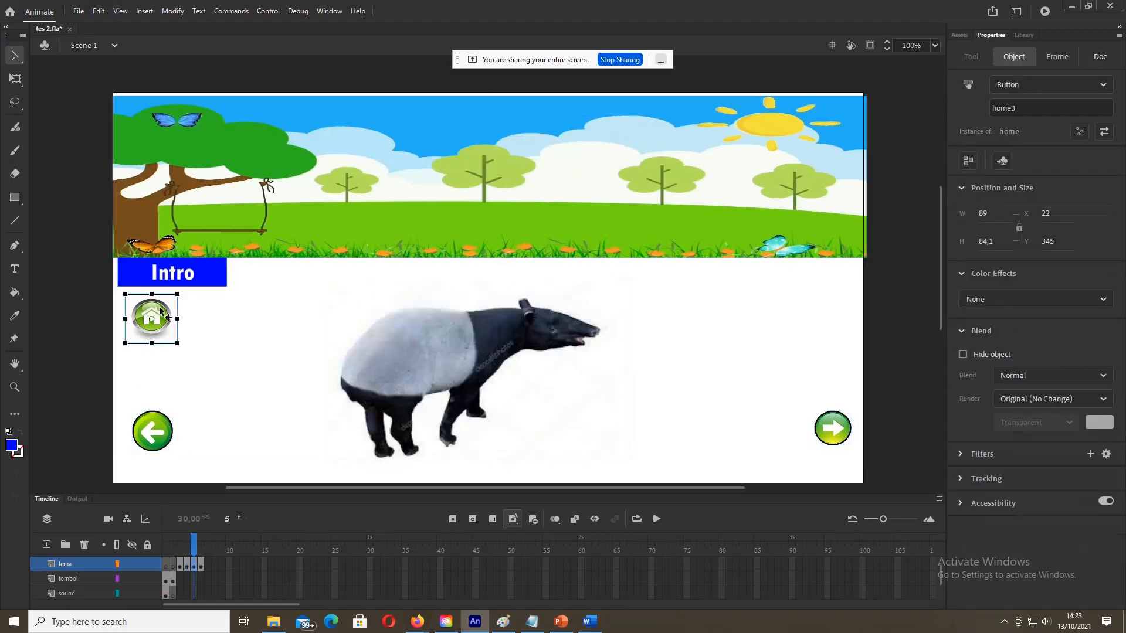
{"action": "left_click", "coordinate": [1025, 109]}
{"action": "type", "text": "2"}
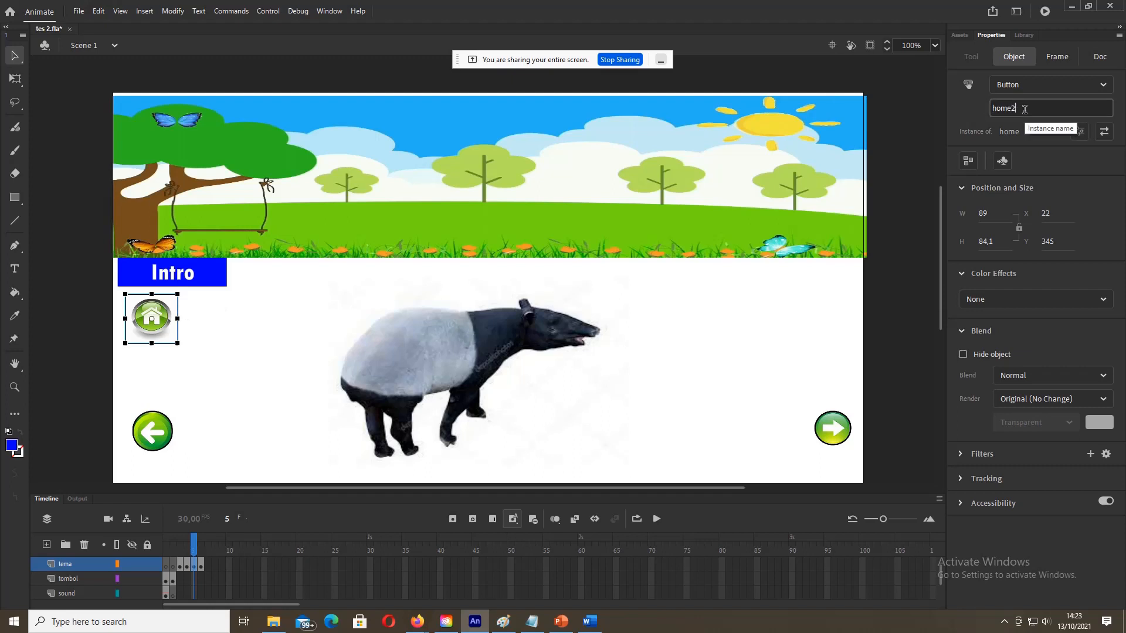
{"action": "left_click", "coordinate": [64, 393]}
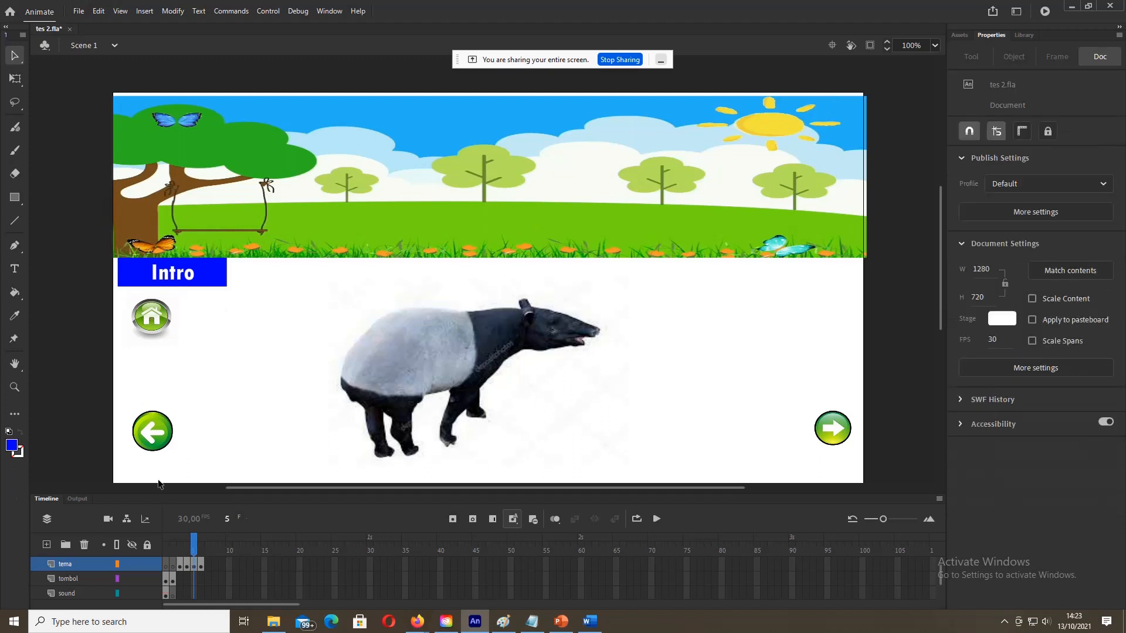
{"action": "left_click", "coordinate": [201, 566]}
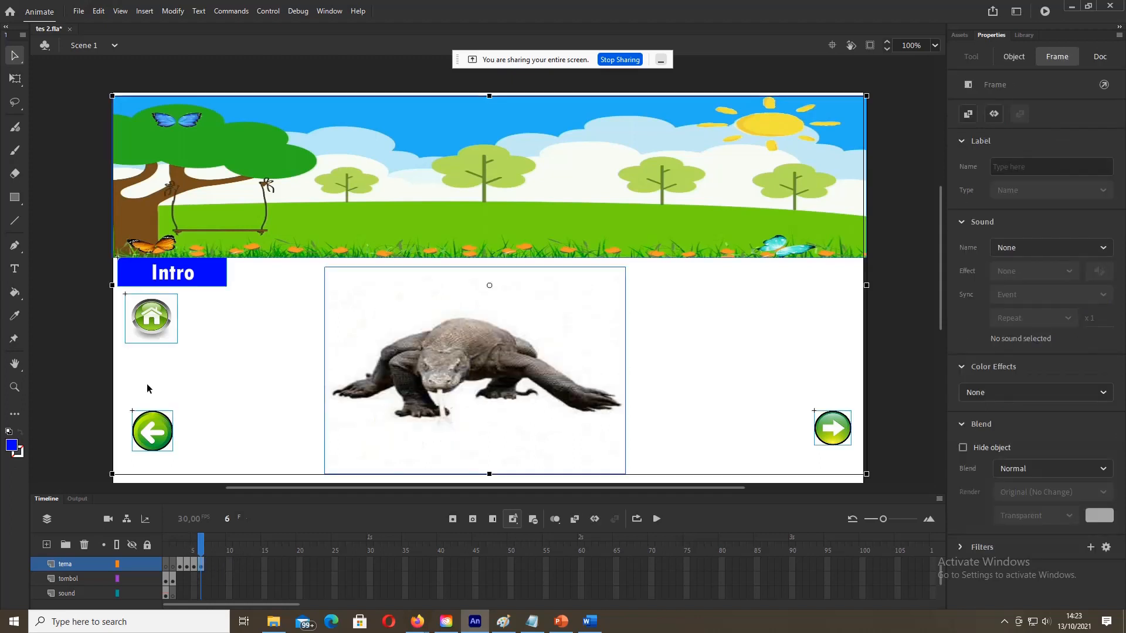
{"action": "left_click", "coordinate": [100, 345]}
{"action": "left_click", "coordinate": [146, 337]}
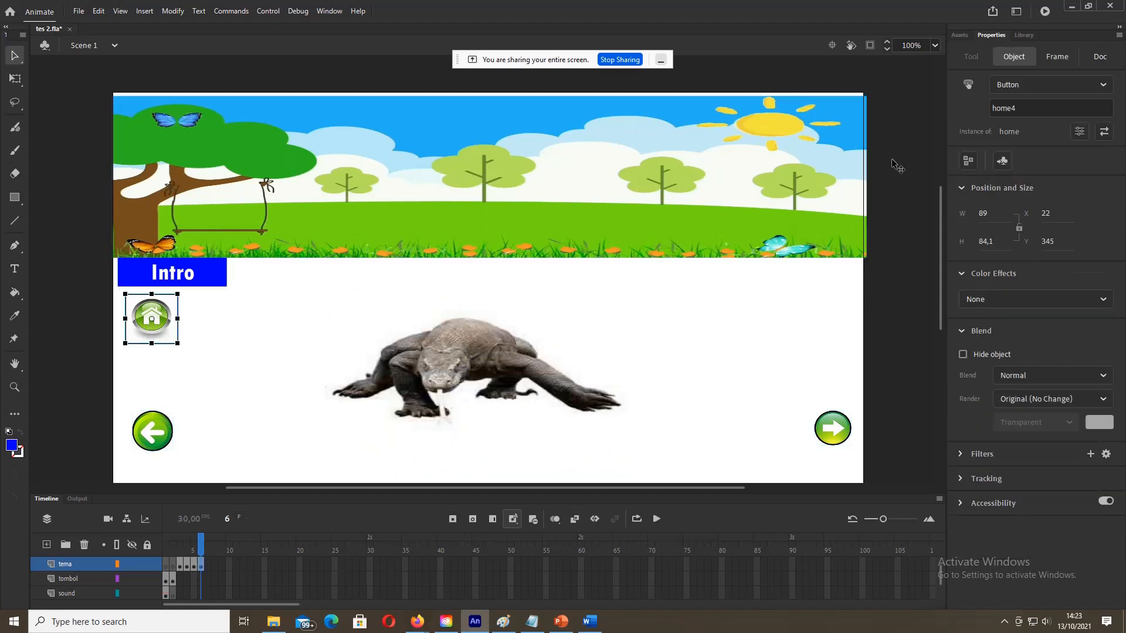
{"action": "left_click", "coordinate": [1070, 110]}
{"action": "key", "text": "BackSpace"}
{"action": "left_click", "coordinate": [94, 367]}
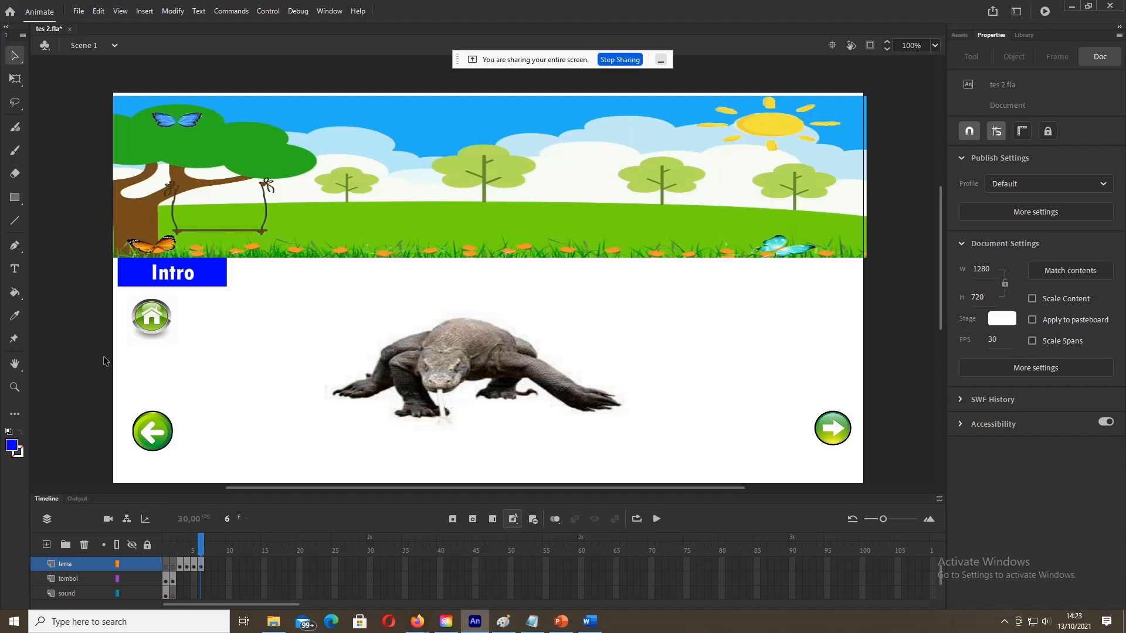
Step: Review the Intro buttons on the start, menu, tiger and rhino frames
{"action": "left_click", "coordinate": [180, 566]}
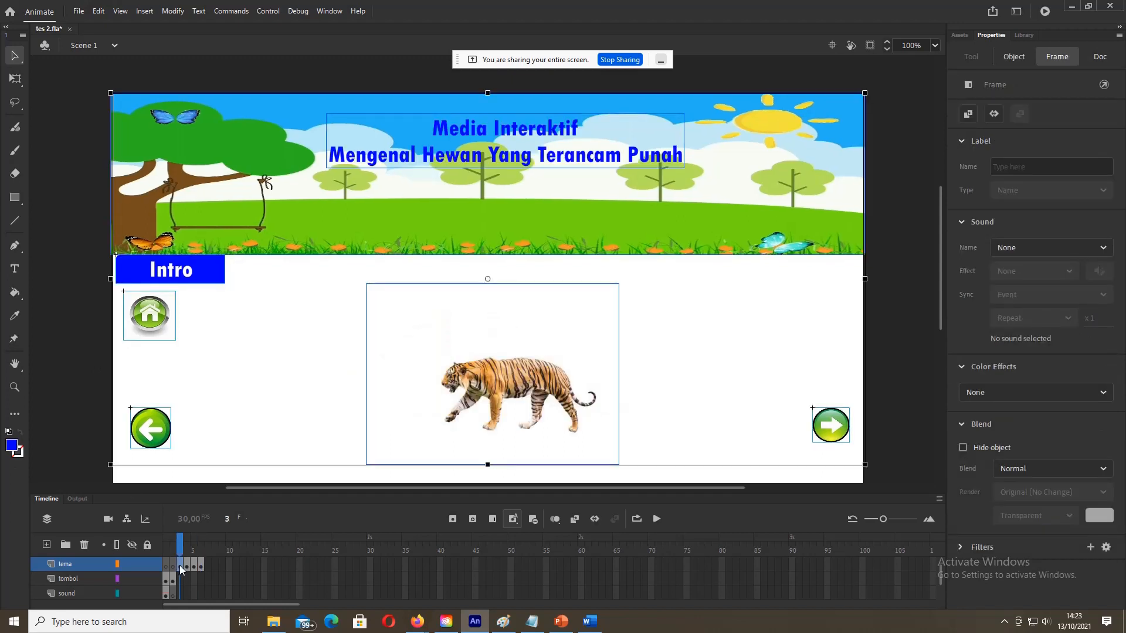
{"action": "left_click", "coordinate": [168, 580]}
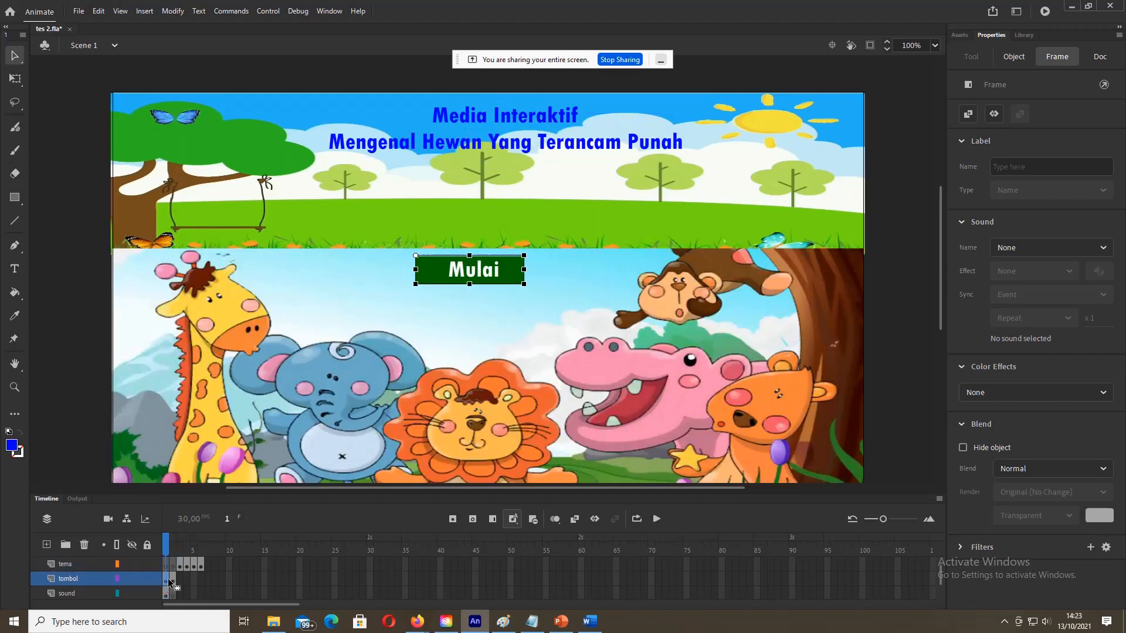
{"action": "left_click", "coordinate": [173, 580]}
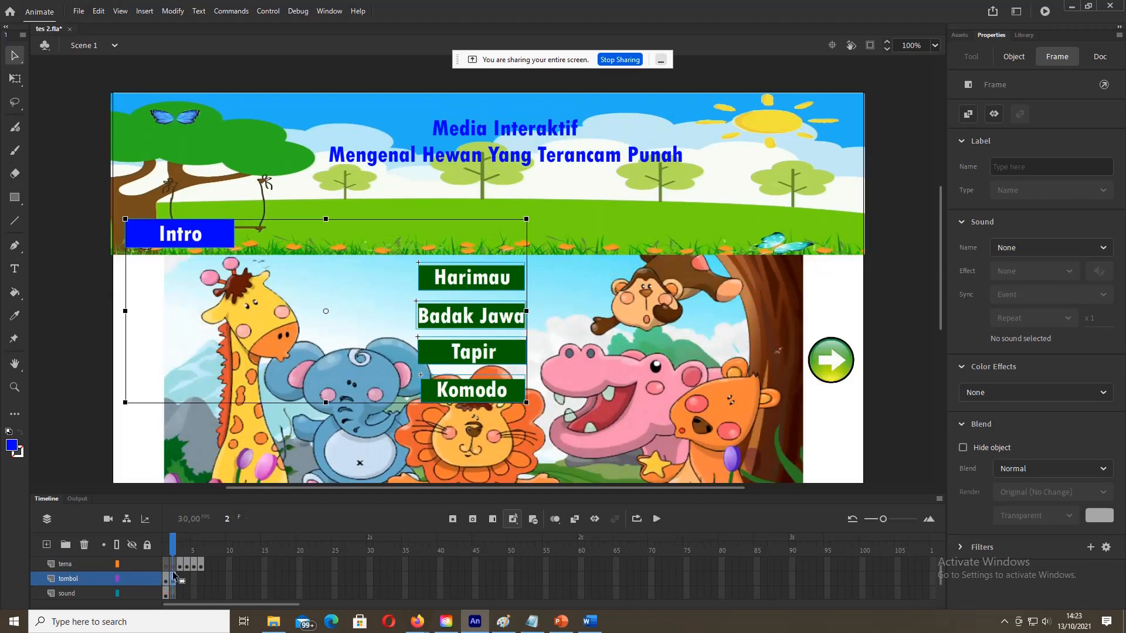
{"action": "left_click", "coordinate": [179, 232]}
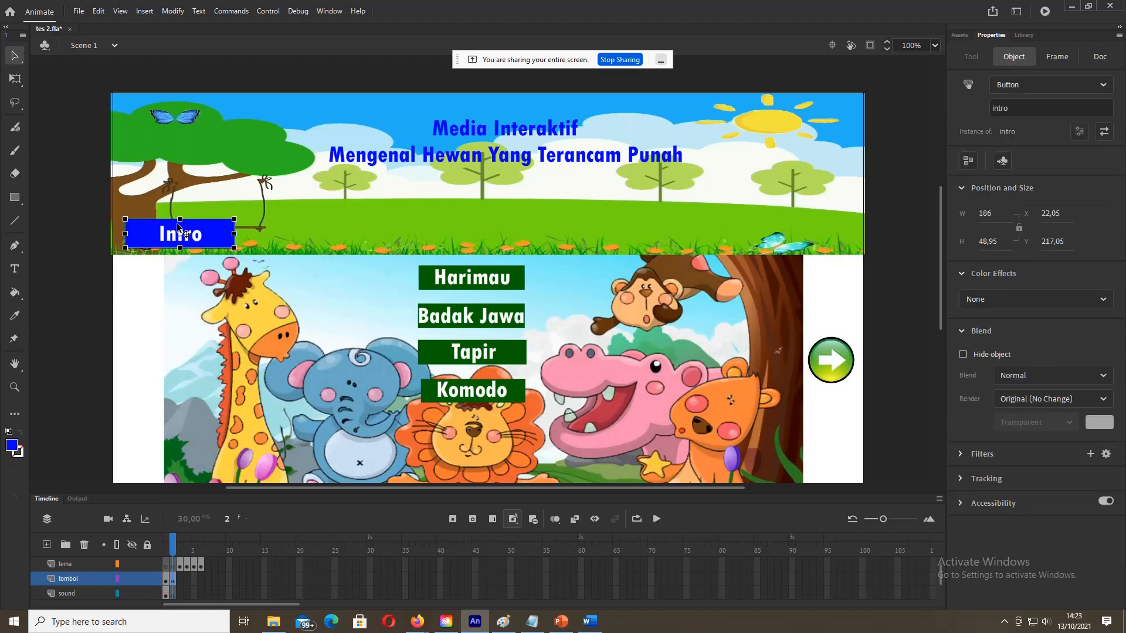
{"action": "left_click", "coordinate": [180, 565]}
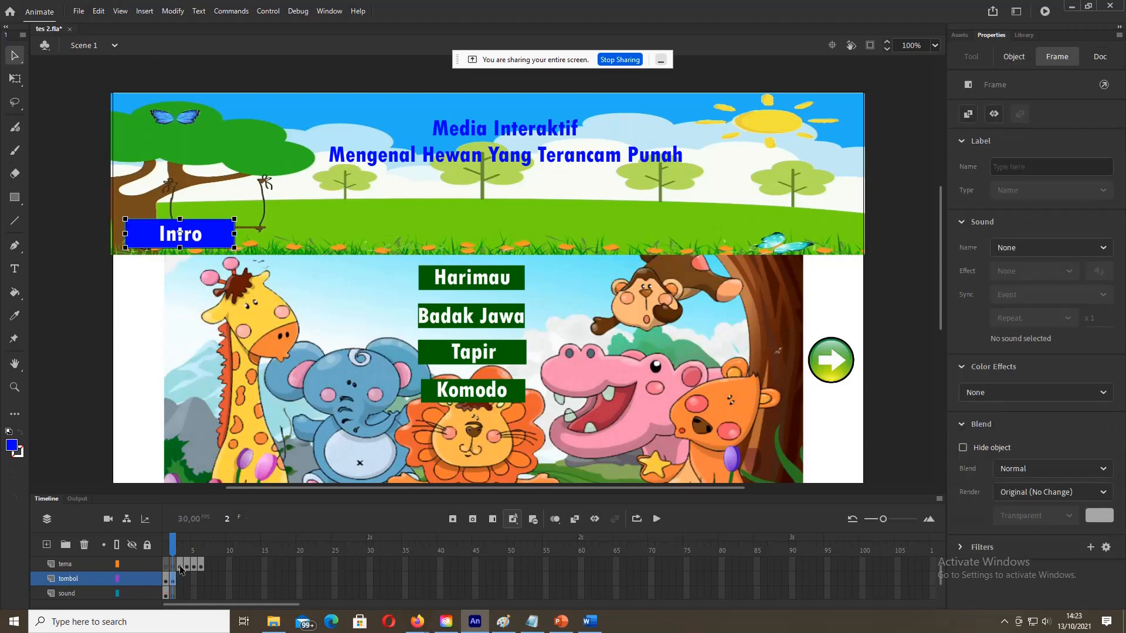
{"action": "left_click", "coordinate": [88, 271]}
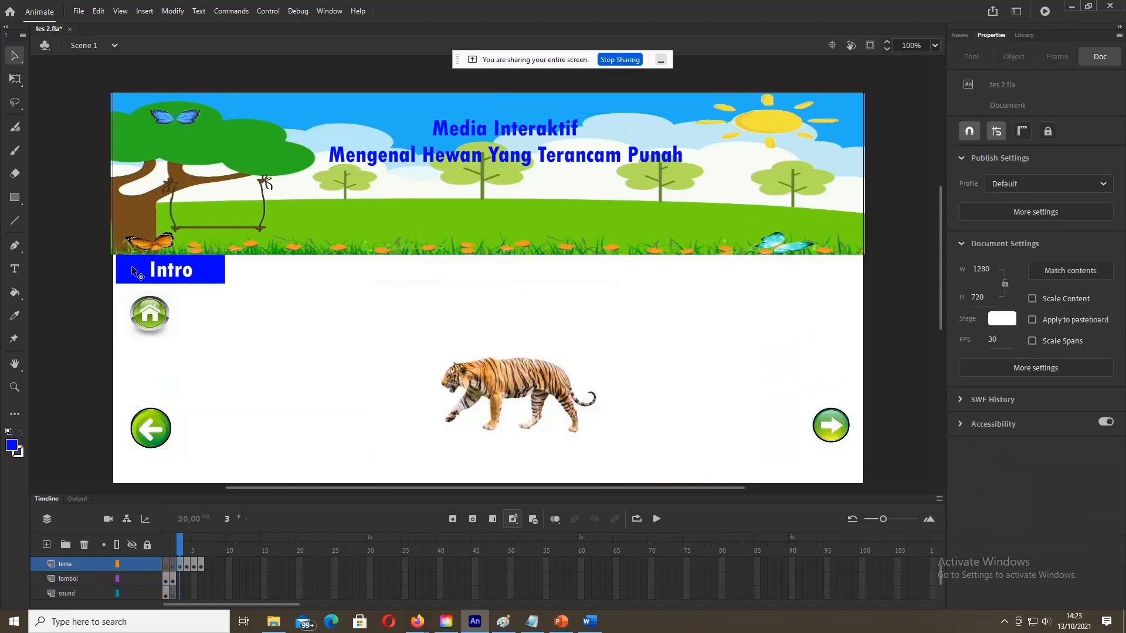
{"action": "left_click", "coordinate": [136, 273]}
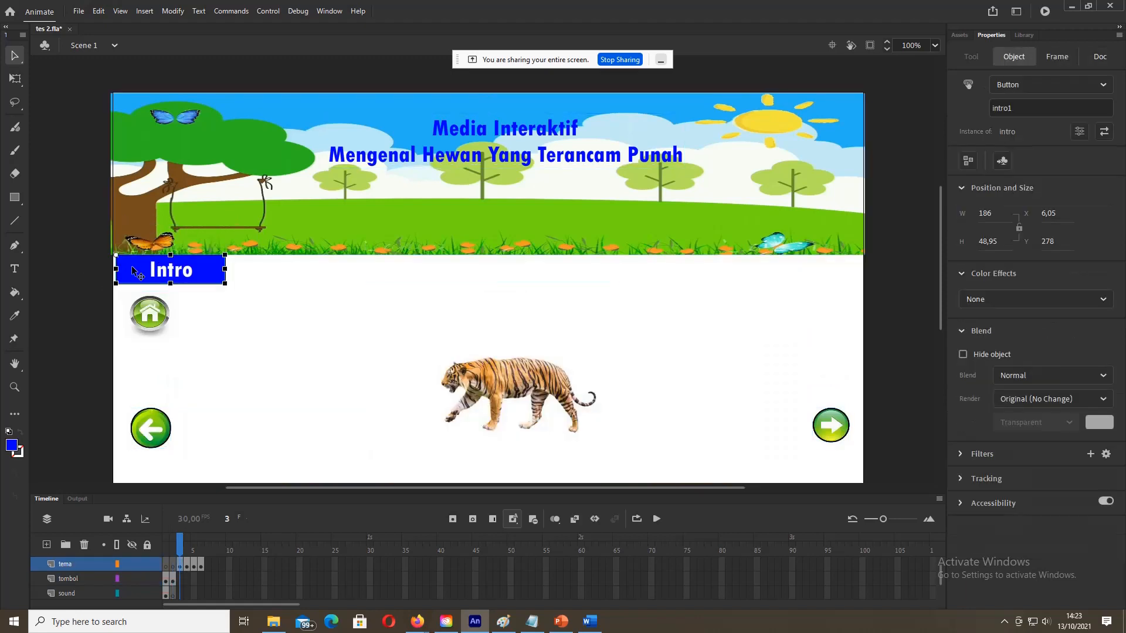
{"action": "left_click", "coordinate": [187, 565]}
{"action": "left_click", "coordinate": [97, 390]}
{"action": "left_click", "coordinate": [179, 267]}
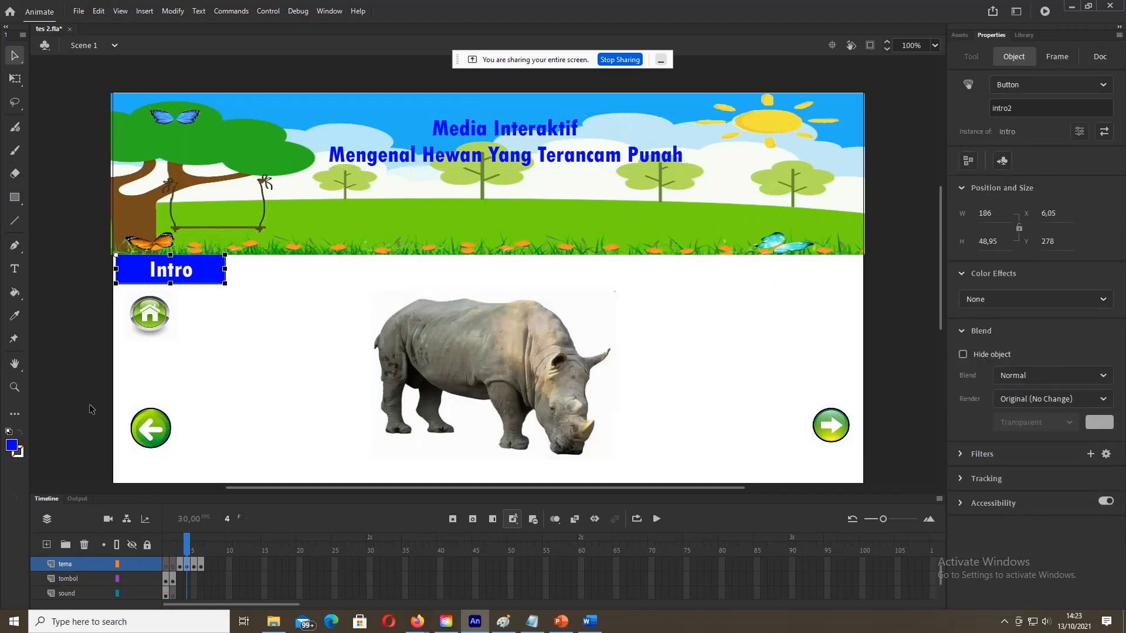
Step: Rename the Intro buttons to intro3 on the tapir frame and intro4 on the komodo frame
{"action": "left_click", "coordinate": [194, 564]}
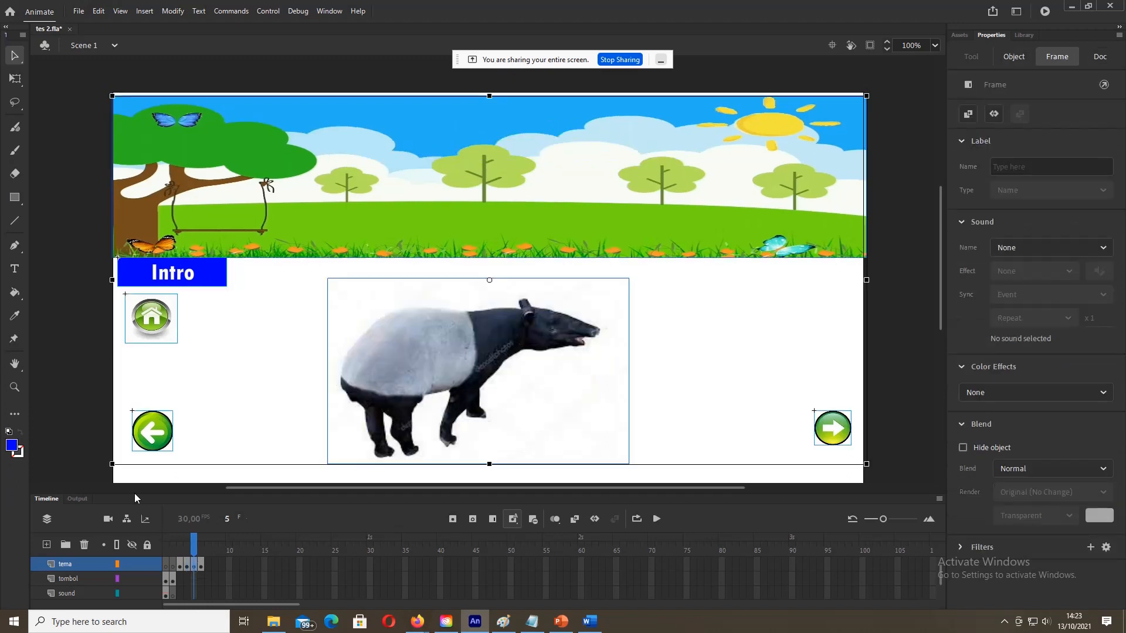
{"action": "left_click", "coordinate": [174, 283]}
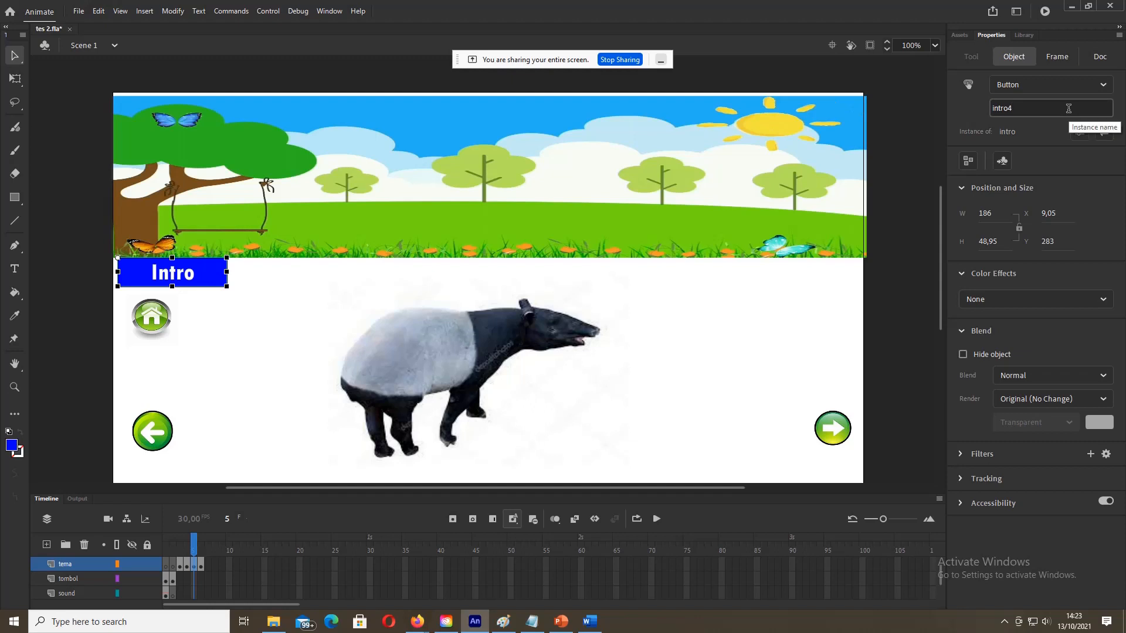
{"action": "type", "text": "3"}
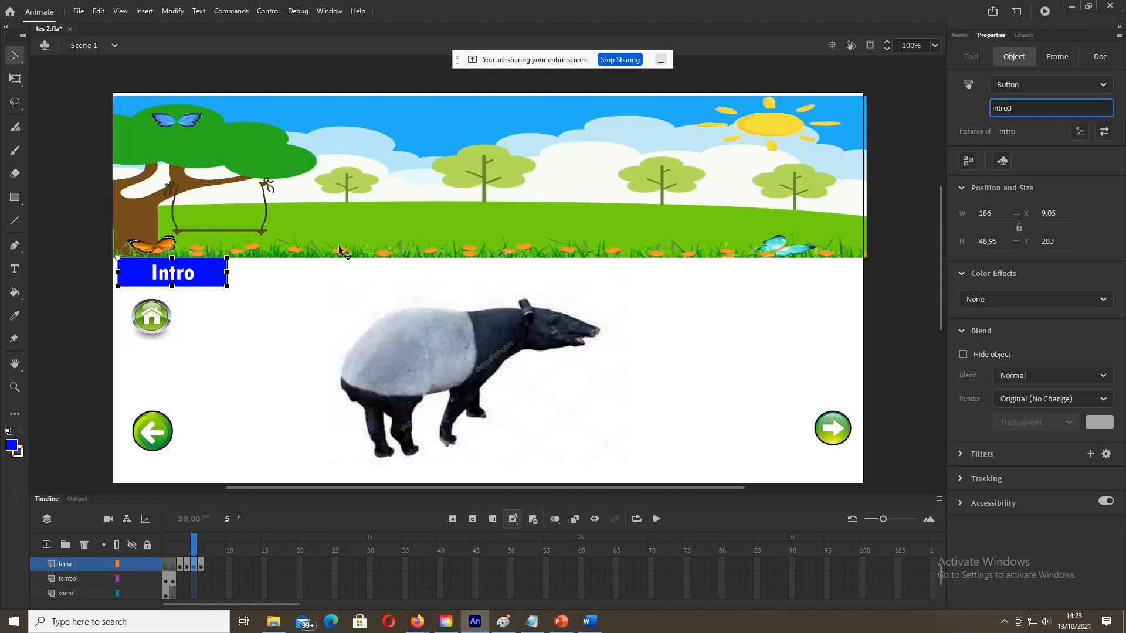
{"action": "left_click", "coordinate": [87, 342]}
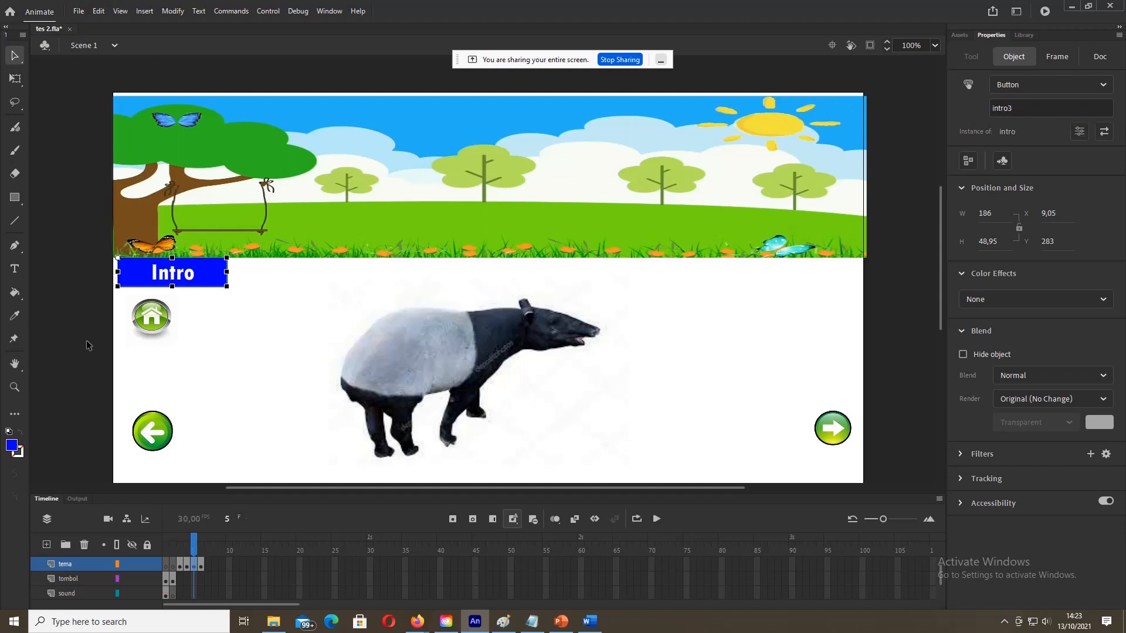
{"action": "left_click", "coordinate": [202, 565]}
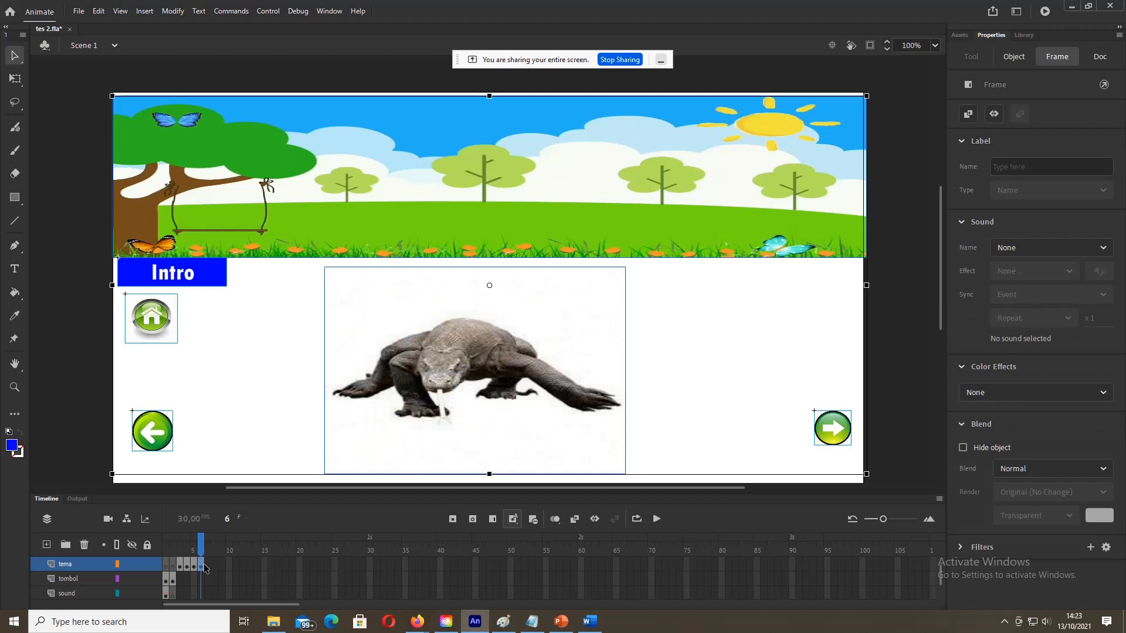
{"action": "left_click", "coordinate": [81, 290]}
{"action": "left_click", "coordinate": [166, 282]}
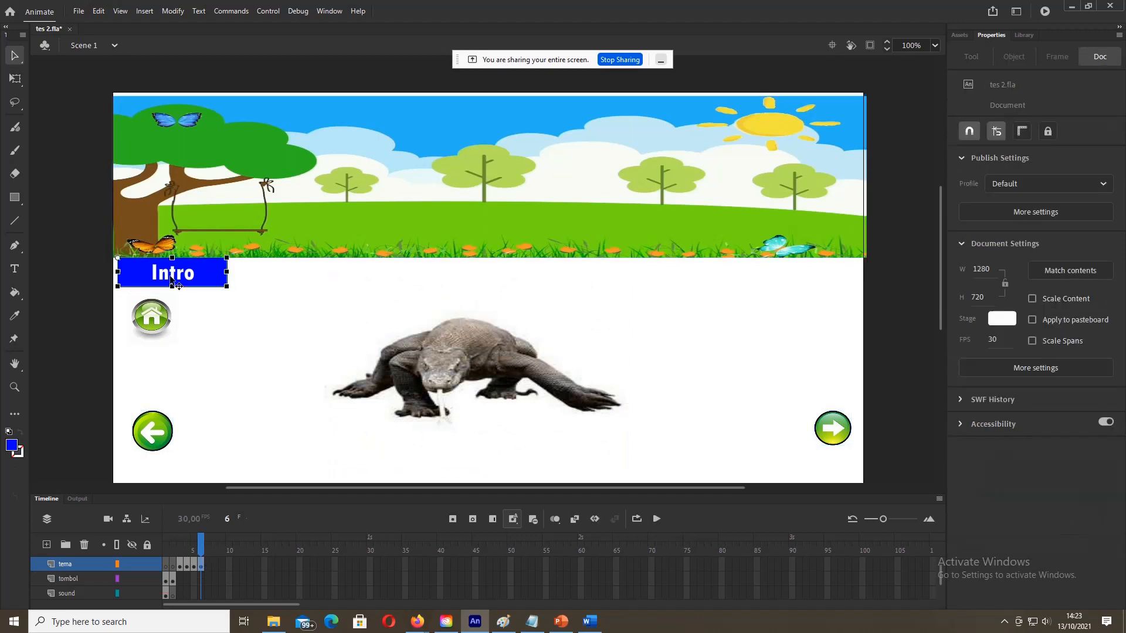
{"action": "left_click", "coordinate": [1024, 108]}
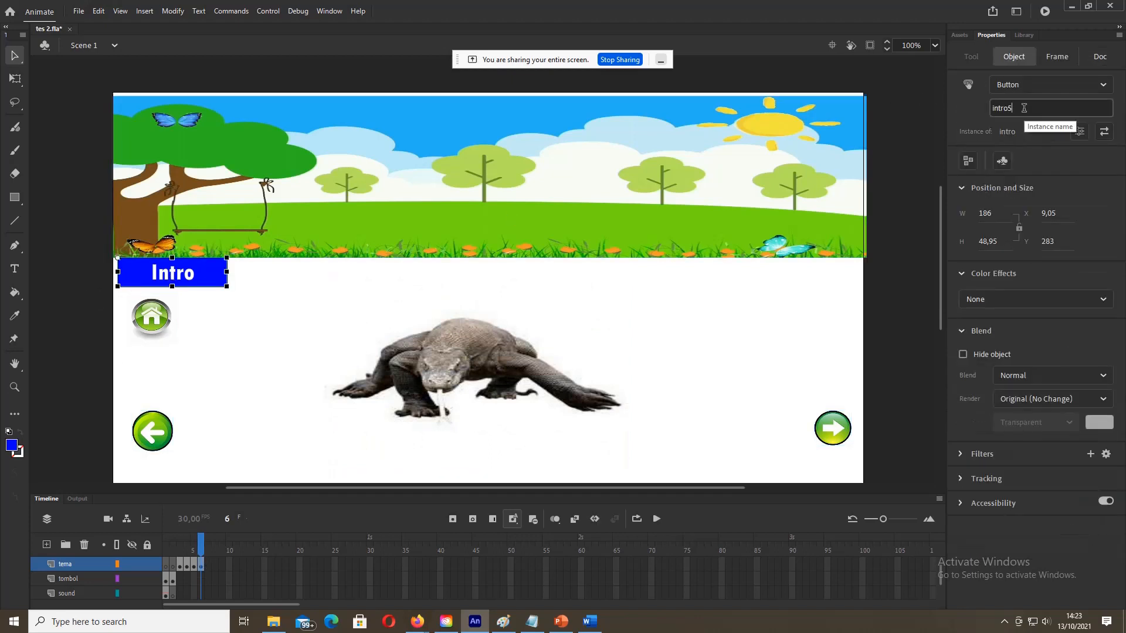
{"action": "type", "text": "4"}
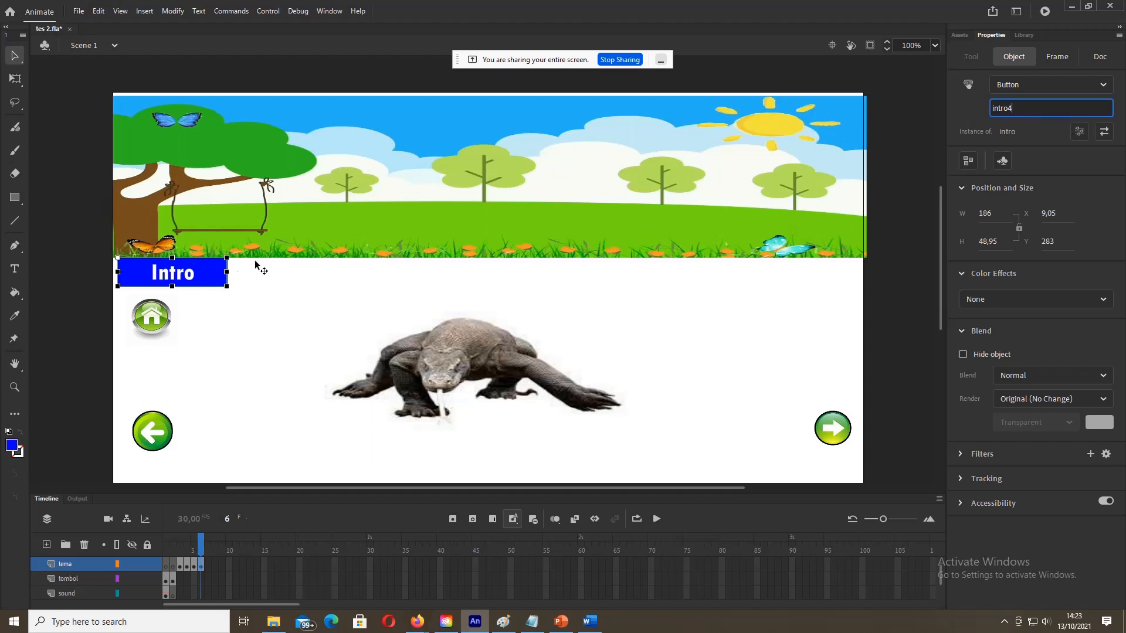
{"action": "left_click", "coordinate": [56, 297]}
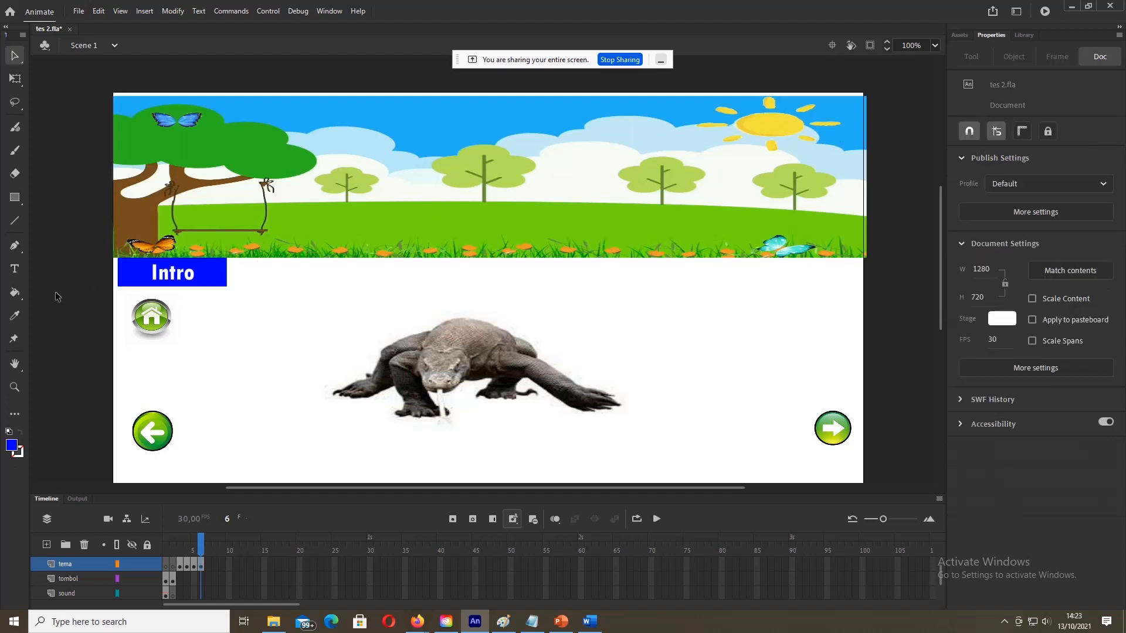
Step: Save tes 2.fla and insert a blank keyframe at frame 3 of the script layer
{"action": "left_click", "coordinate": [78, 11]}
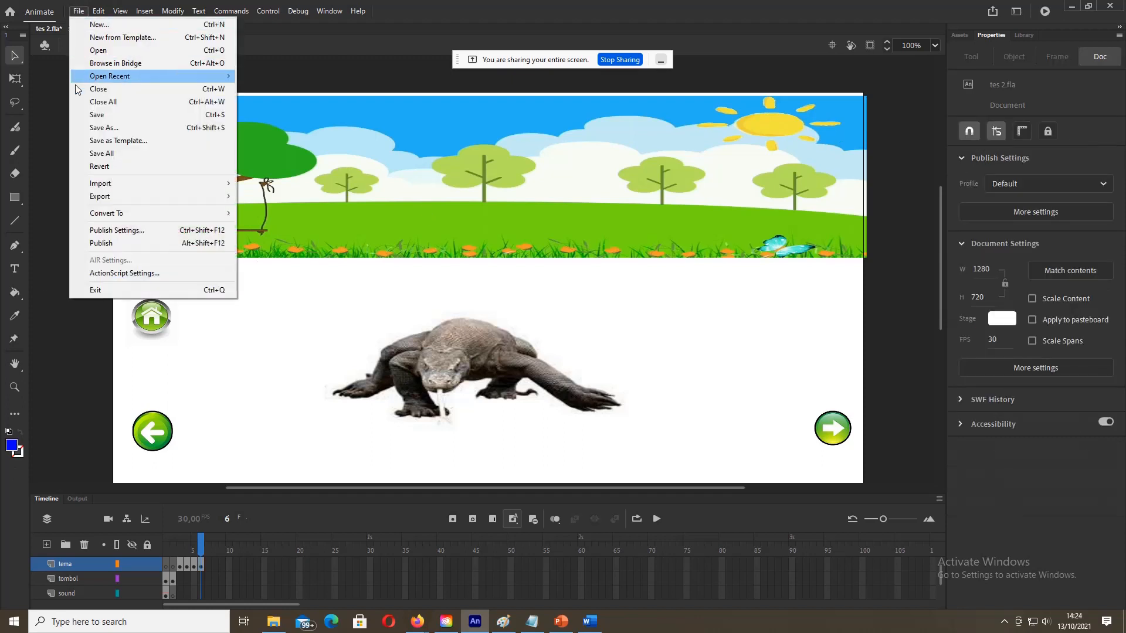
{"action": "left_click", "coordinate": [87, 115]}
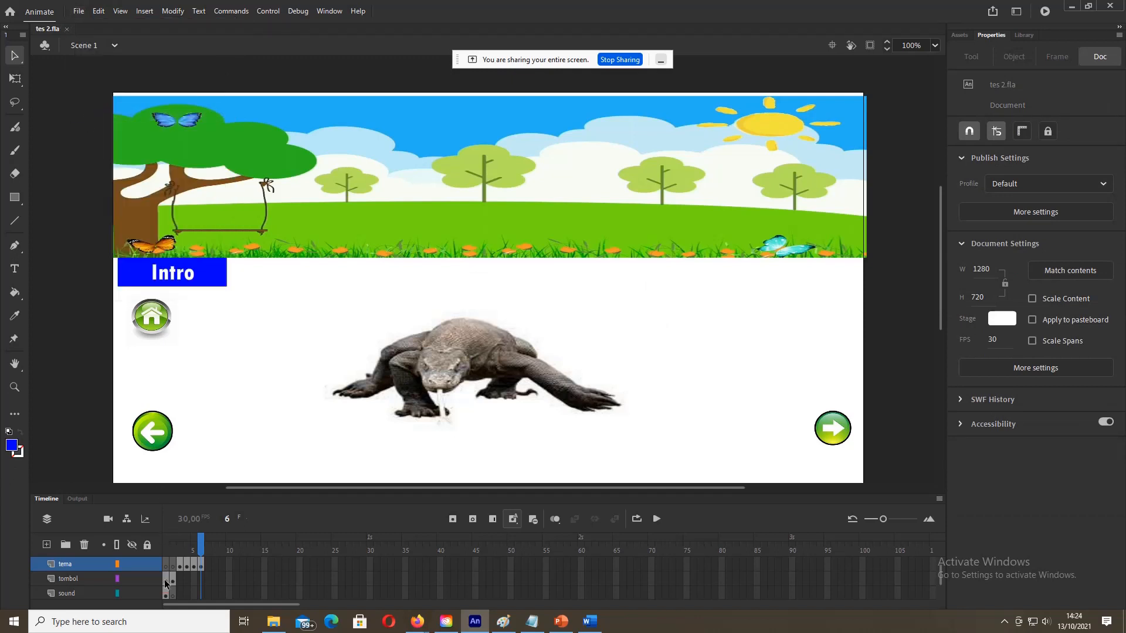
{"action": "scroll", "coordinate": [167, 578], "scroll_direction": "up", "scroll_amount": 1}
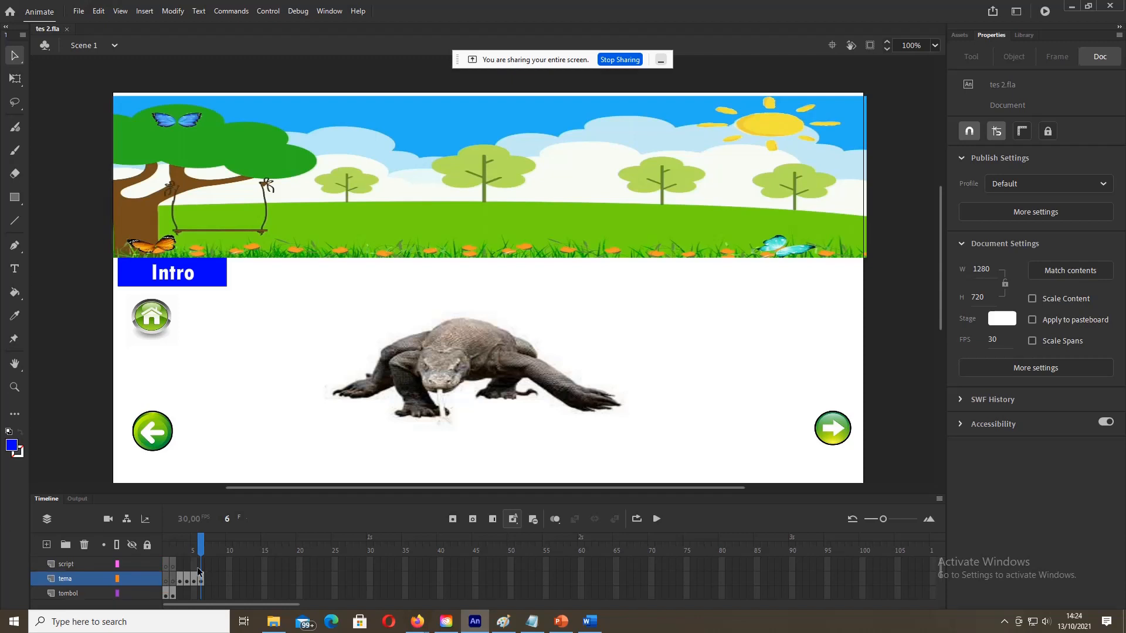
{"action": "left_click", "coordinate": [181, 568]}
{"action": "left_click", "coordinate": [183, 567]}
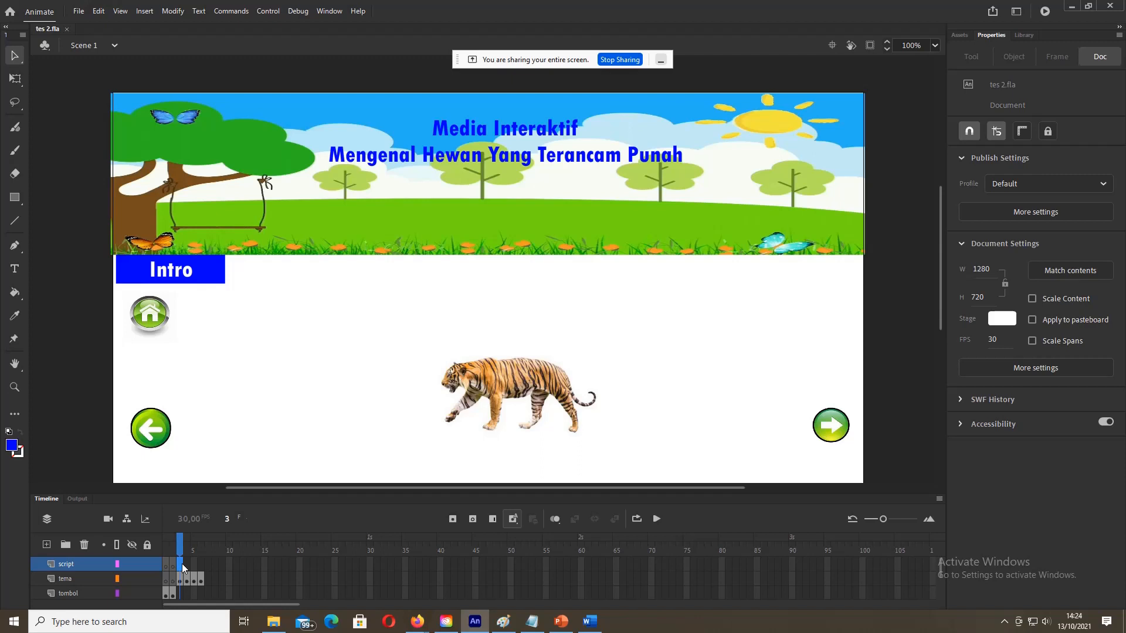
{"action": "right_click", "coordinate": [183, 568]}
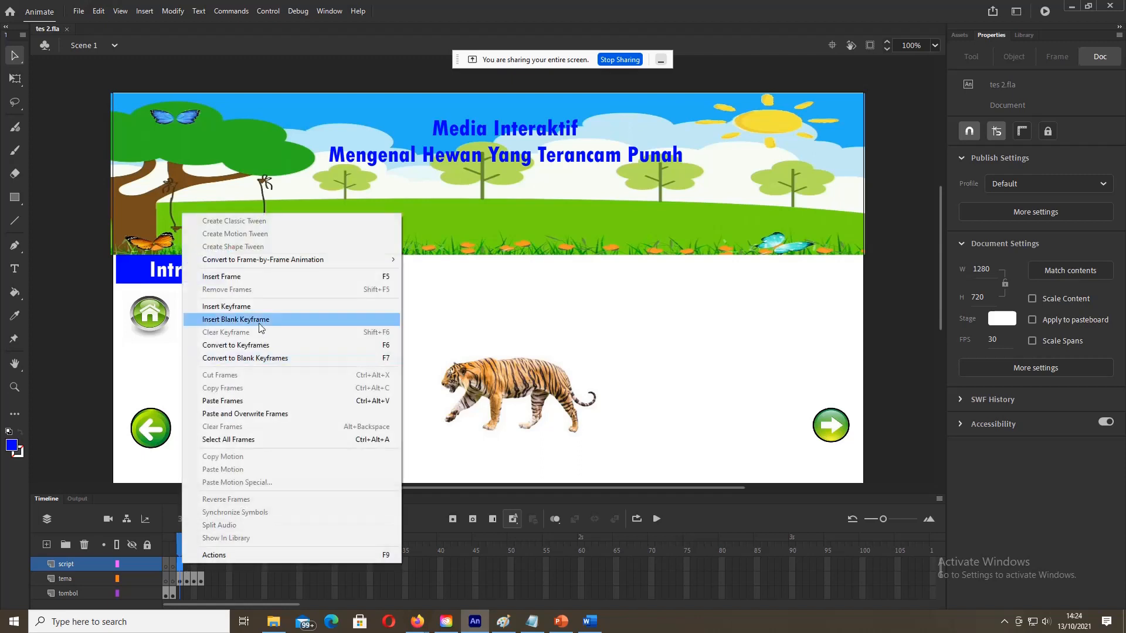
{"action": "left_click", "coordinate": [262, 324]}
Step: Insert blank keyframes at script frames 4, 5 and 6, then return to frame 1
{"action": "left_click", "coordinate": [185, 572]}
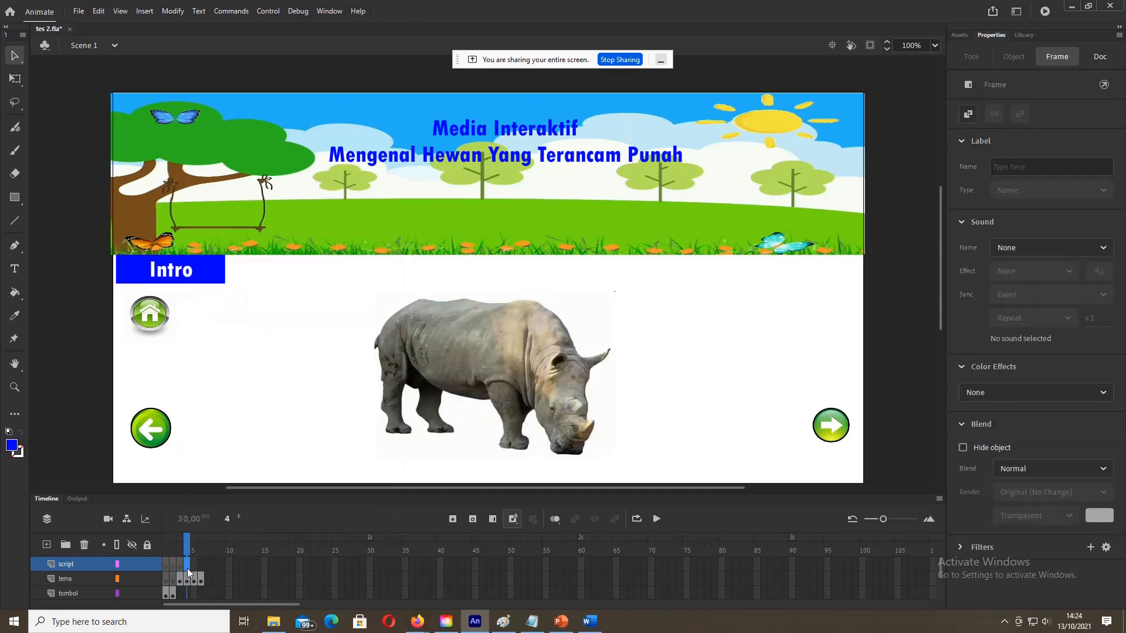
{"action": "right_click", "coordinate": [186, 570]}
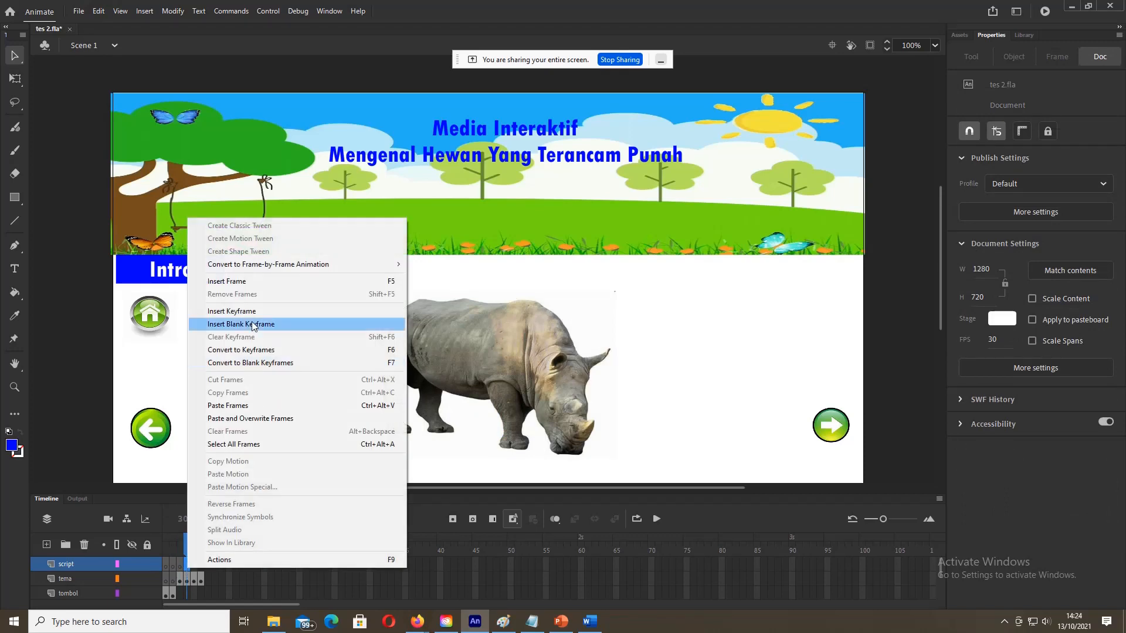
{"action": "left_click", "coordinate": [247, 324]}
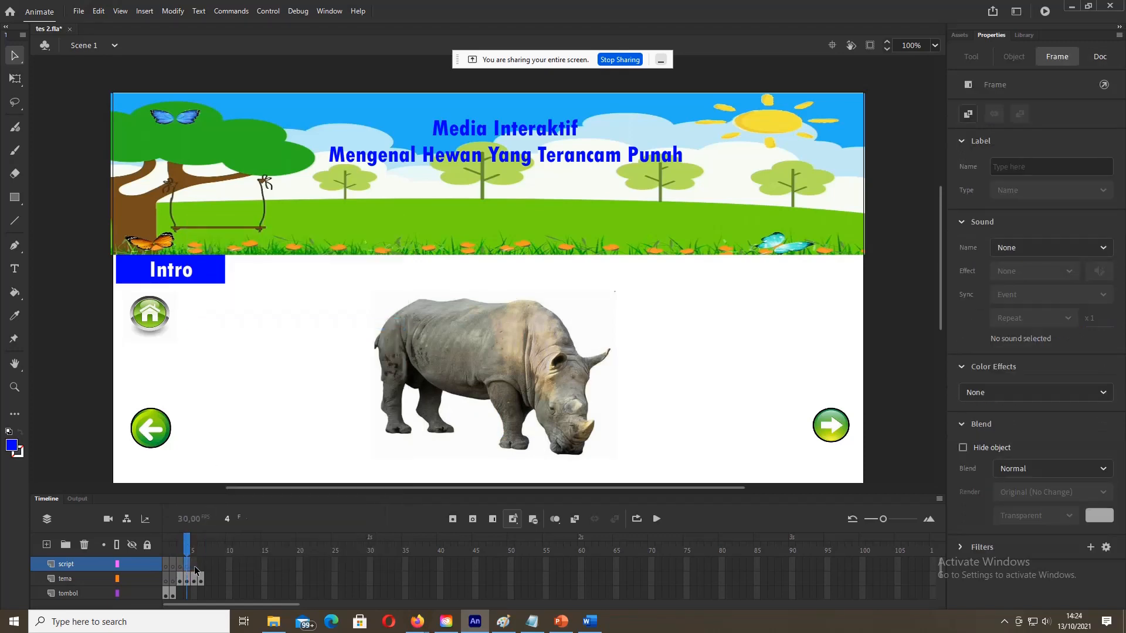
{"action": "left_click", "coordinate": [194, 567]}
{"action": "right_click", "coordinate": [194, 567]}
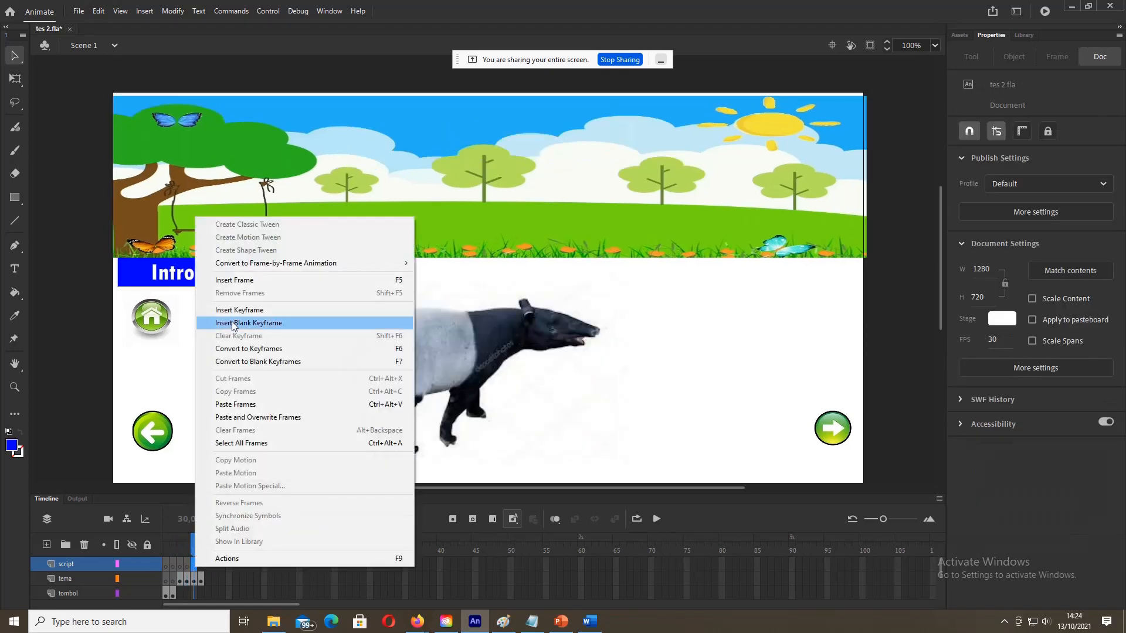
{"action": "left_click", "coordinate": [211, 323]}
{"action": "left_click", "coordinate": [202, 572]}
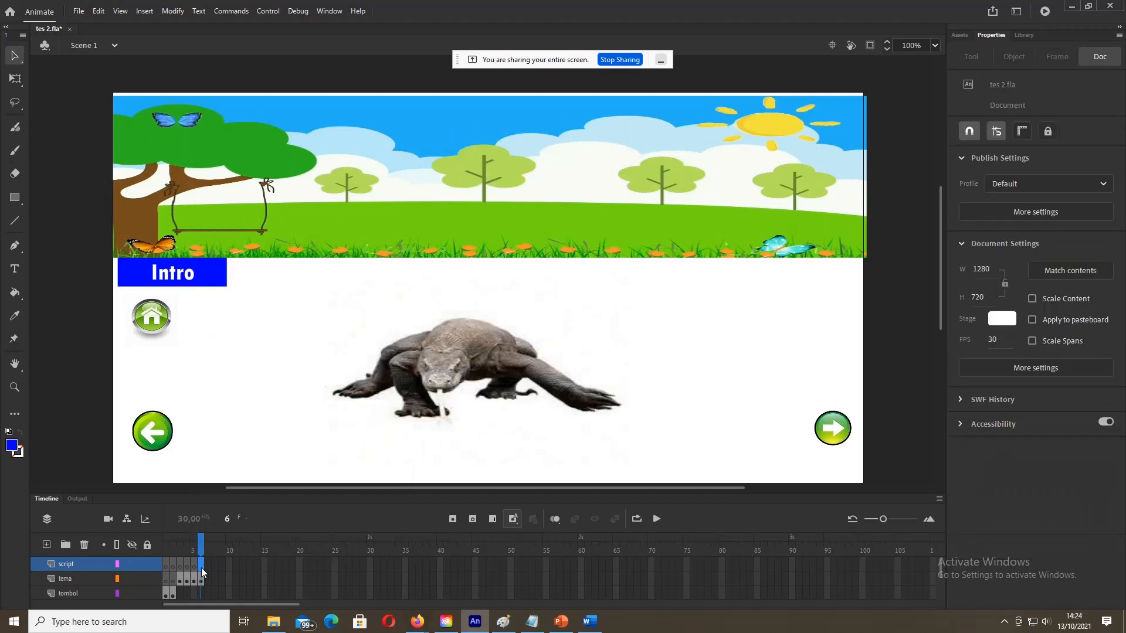
{"action": "right_click", "coordinate": [202, 573]}
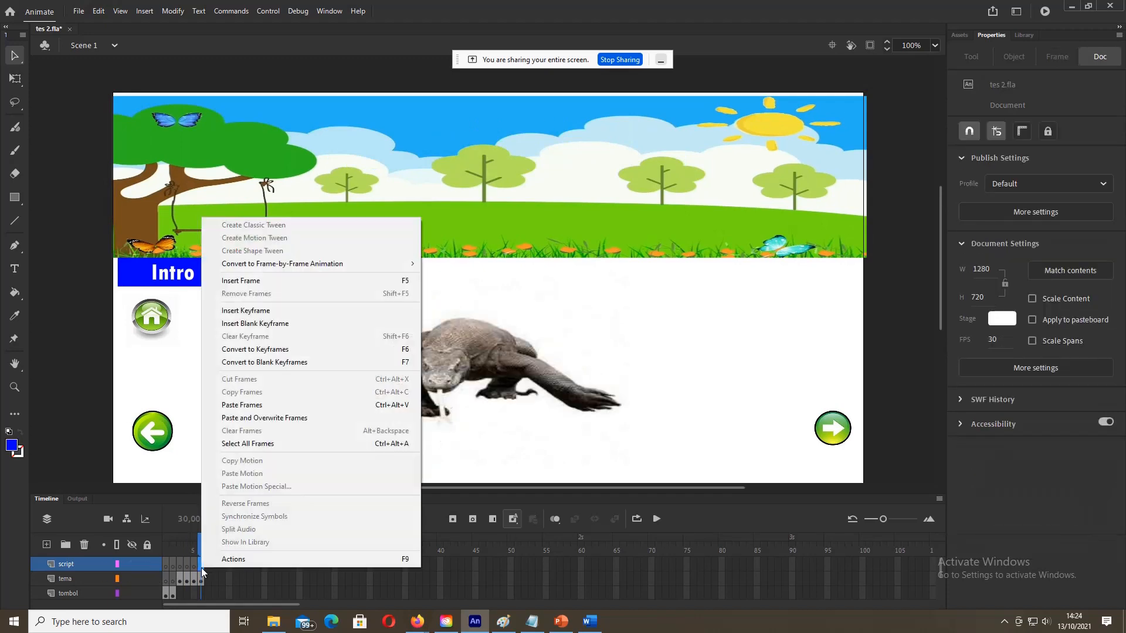
{"action": "left_click", "coordinate": [260, 325]}
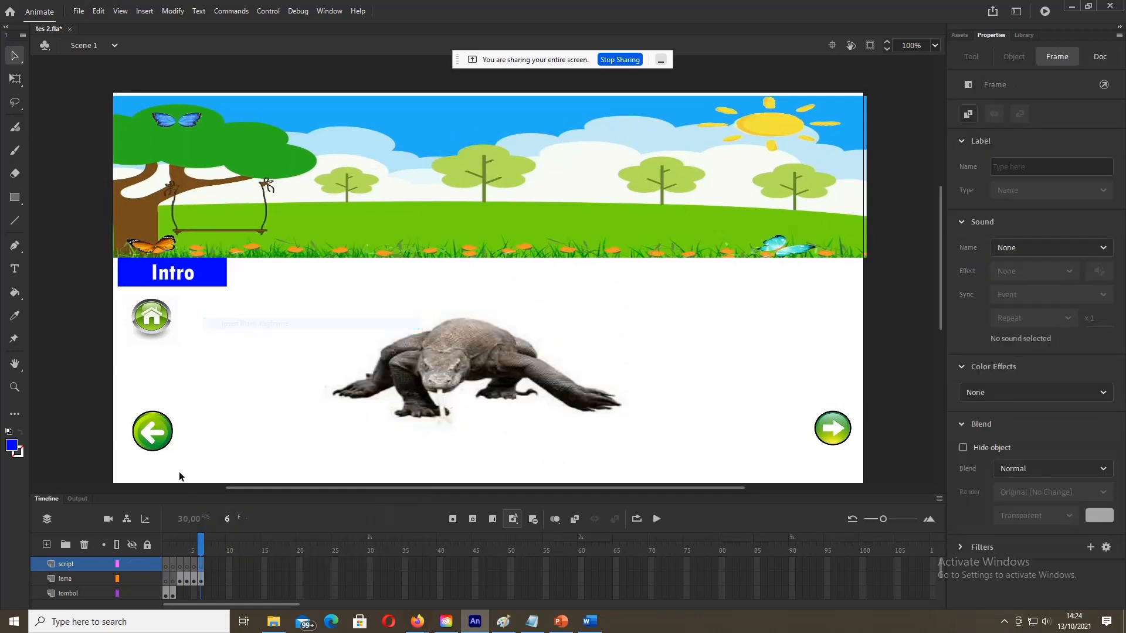
{"action": "left_click", "coordinate": [168, 570]}
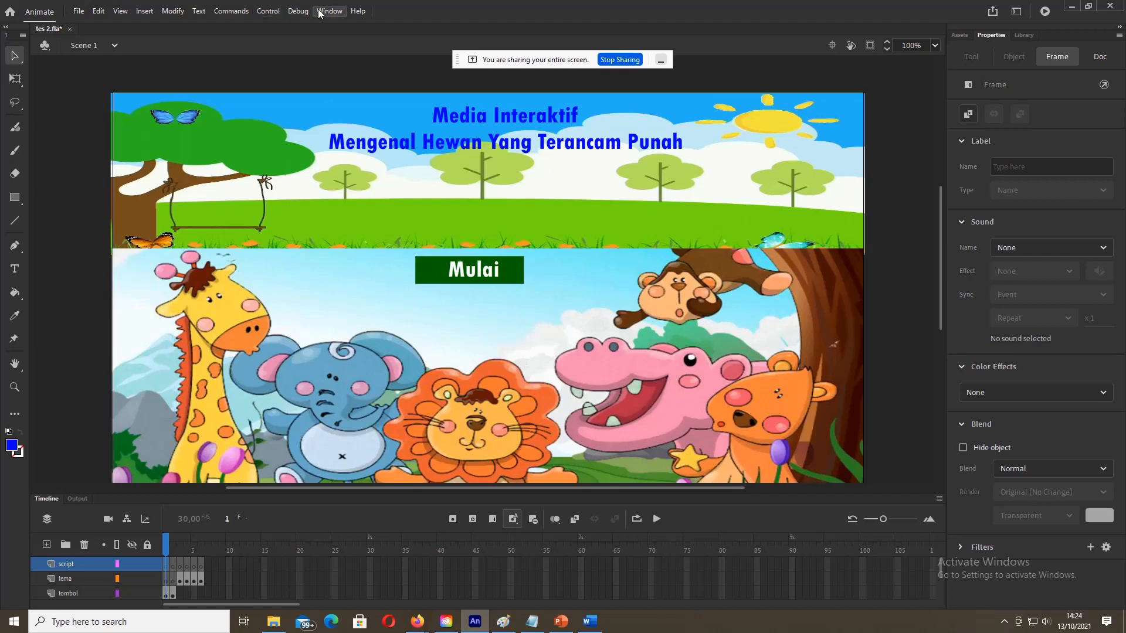
Step: Open the empty Actions editor for frame 1 of the script layer, then bring Notepad forward
{"action": "right_click", "coordinate": [168, 568]}
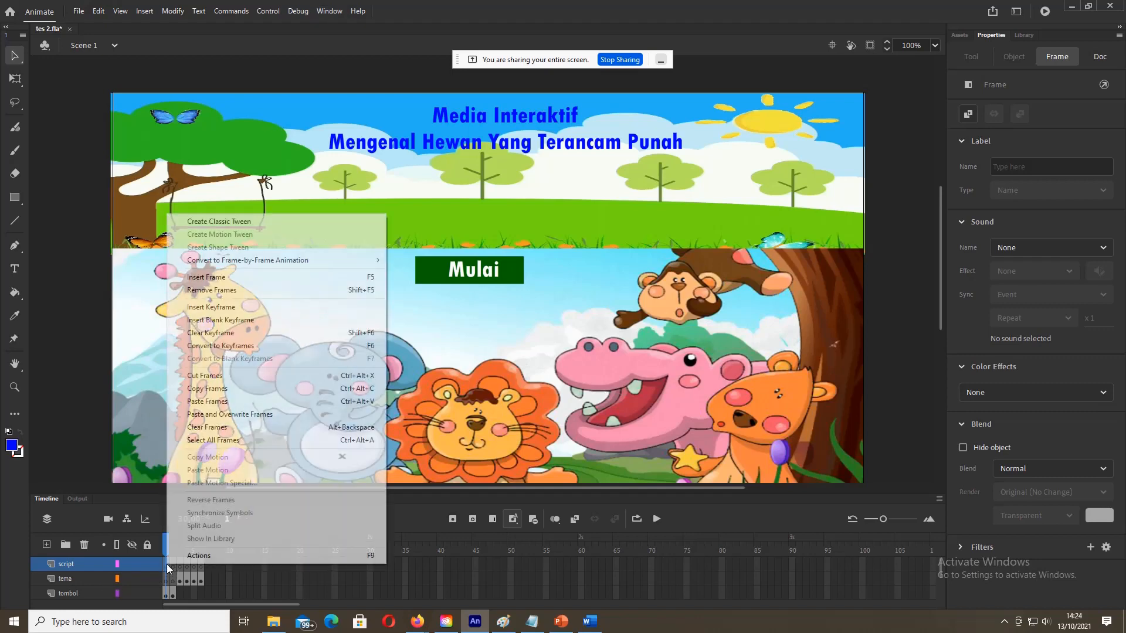
{"action": "left_click", "coordinate": [197, 556]}
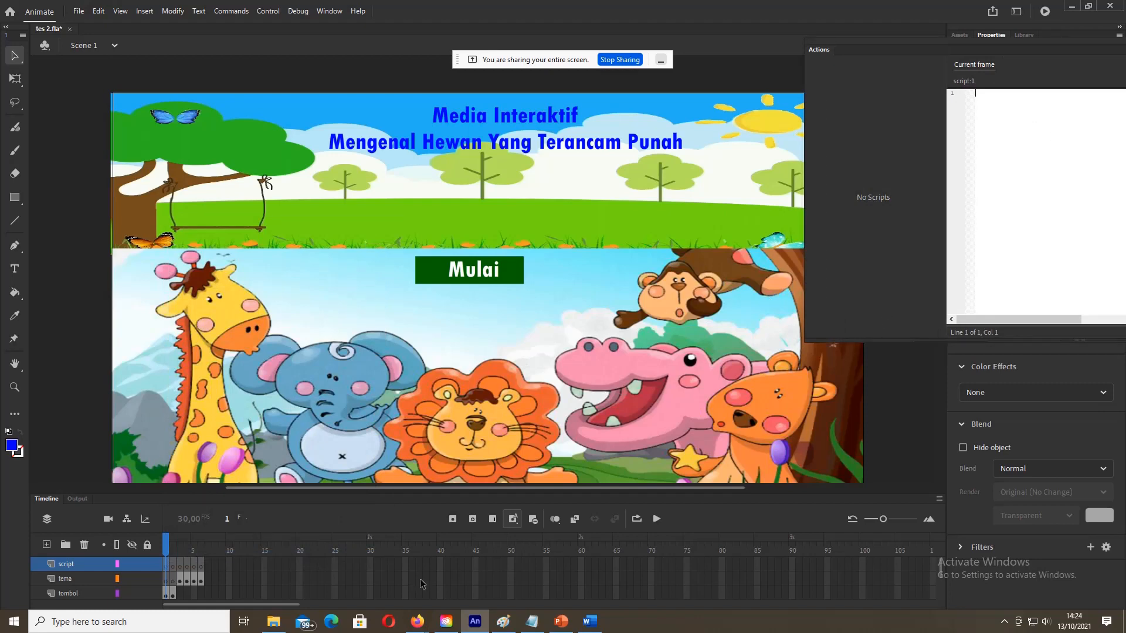
{"action": "left_click", "coordinate": [530, 626]}
Step: Scroll the Notepad script up to the Script frame-1 heading and move the window lower
{"action": "scroll", "coordinate": [617, 382], "scroll_direction": "up", "scroll_amount": 5}
{"action": "scroll", "coordinate": [617, 381], "scroll_direction": "up", "scroll_amount": 15}
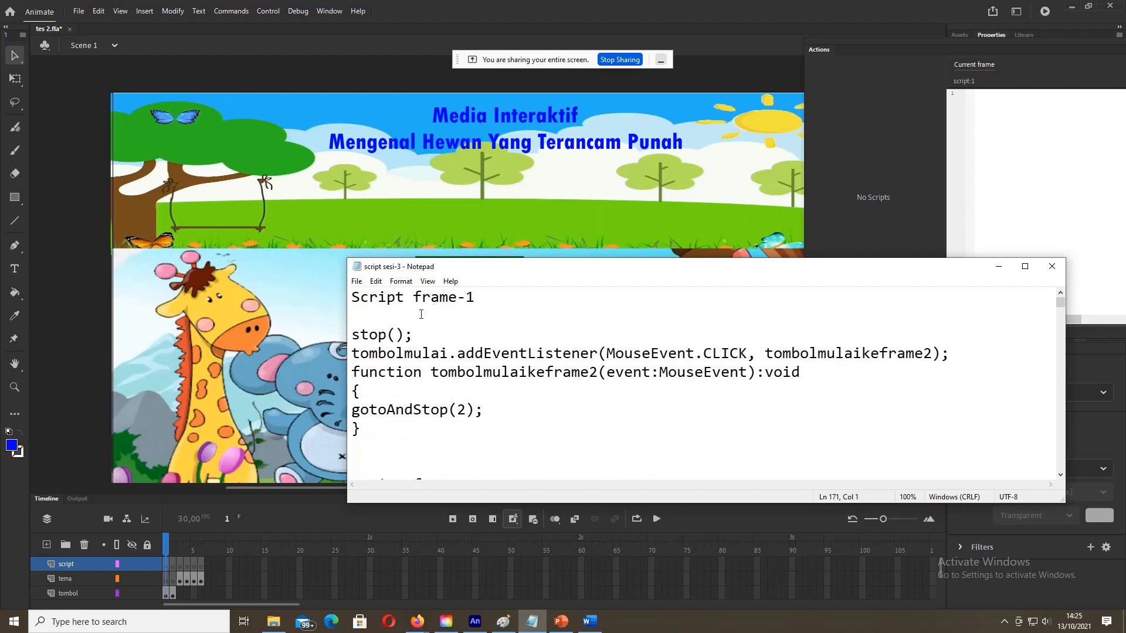
{"action": "left_click_drag", "start_coordinate": [354, 298], "coordinate": [481, 299]}
{"action": "left_click", "coordinate": [482, 321]}
{"action": "left_click_drag", "start_coordinate": [549, 271], "coordinate": [529, 298]}
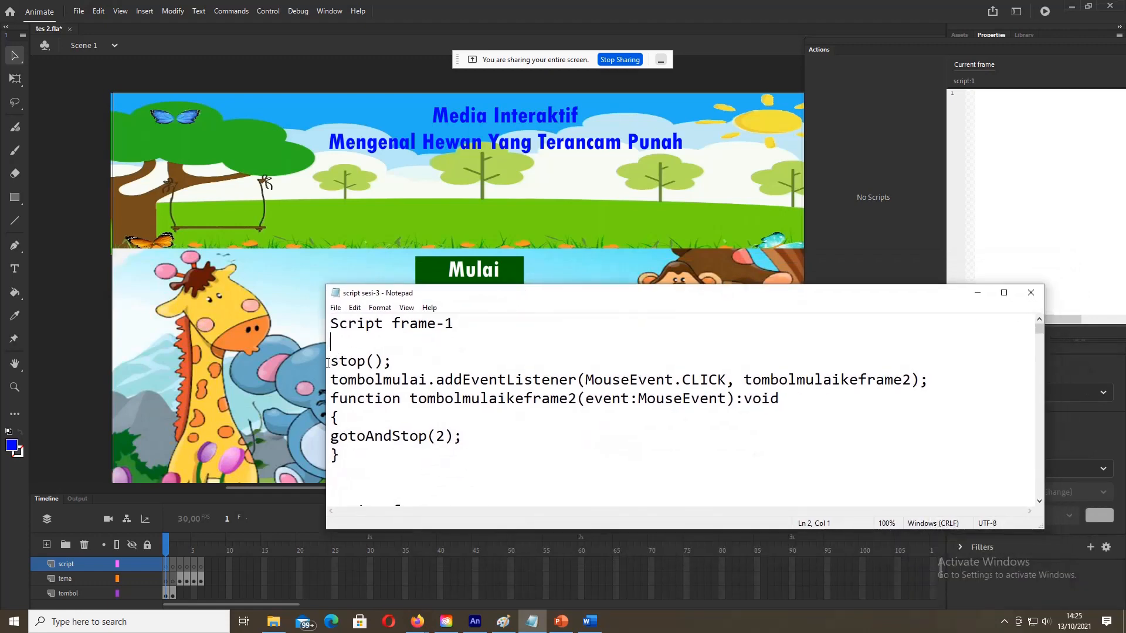
Step: Highlight stop and the button name tombolmulai in the frame-1 script, then return to Animate
{"action": "left_click_drag", "start_coordinate": [328, 360], "coordinate": [387, 364]}
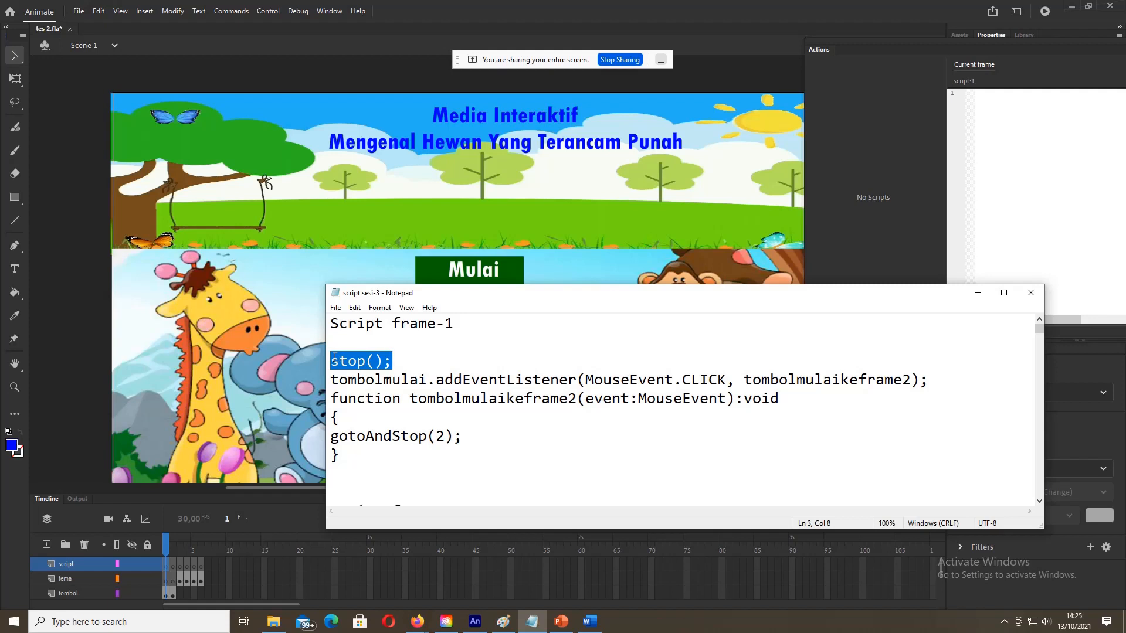
{"action": "left_click_drag", "start_coordinate": [333, 361], "coordinate": [400, 361]}
{"action": "left_click", "coordinate": [393, 360]}
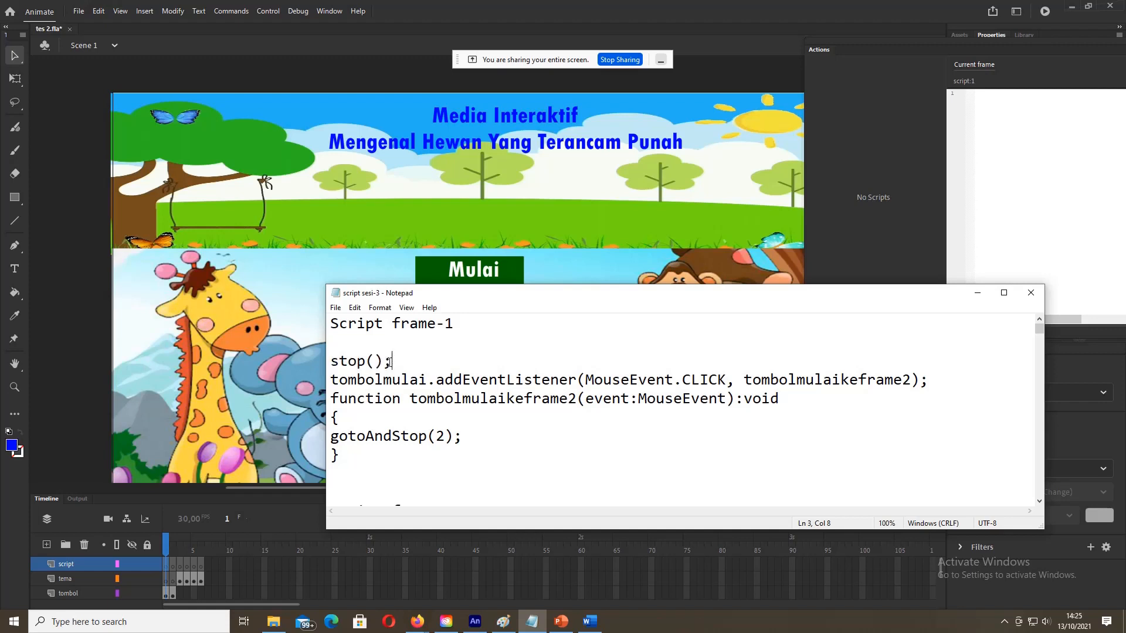
{"action": "left_click", "coordinate": [332, 378]}
{"action": "left_click_drag", "start_coordinate": [332, 378], "coordinate": [426, 381]}
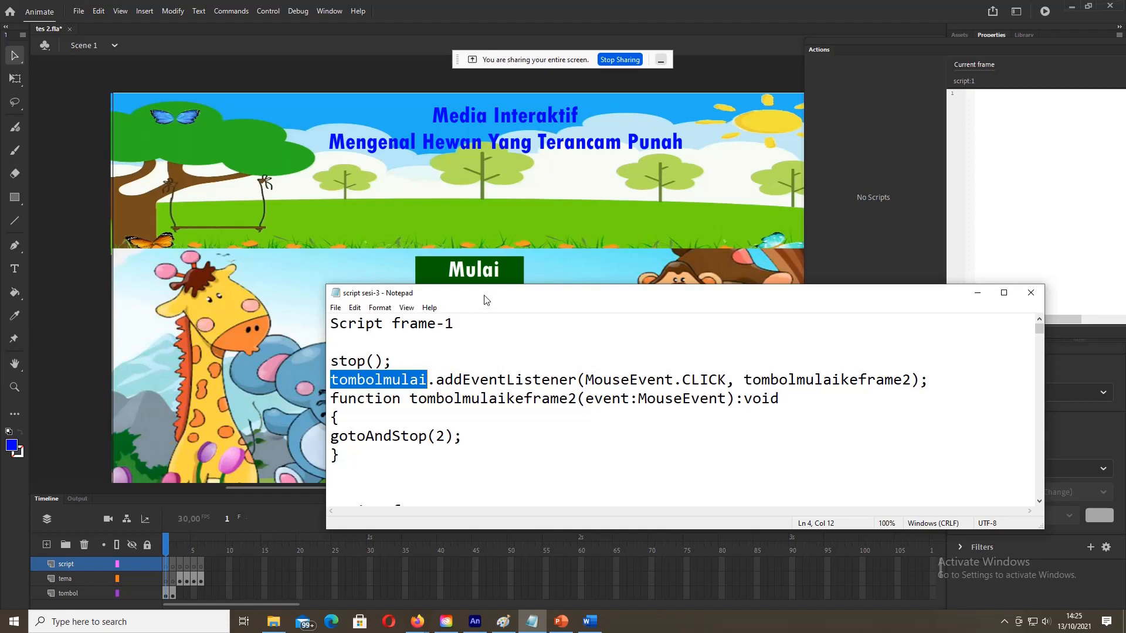
{"action": "left_click_drag", "start_coordinate": [485, 300], "coordinate": [463, 356]}
{"action": "left_click", "coordinate": [558, 305]}
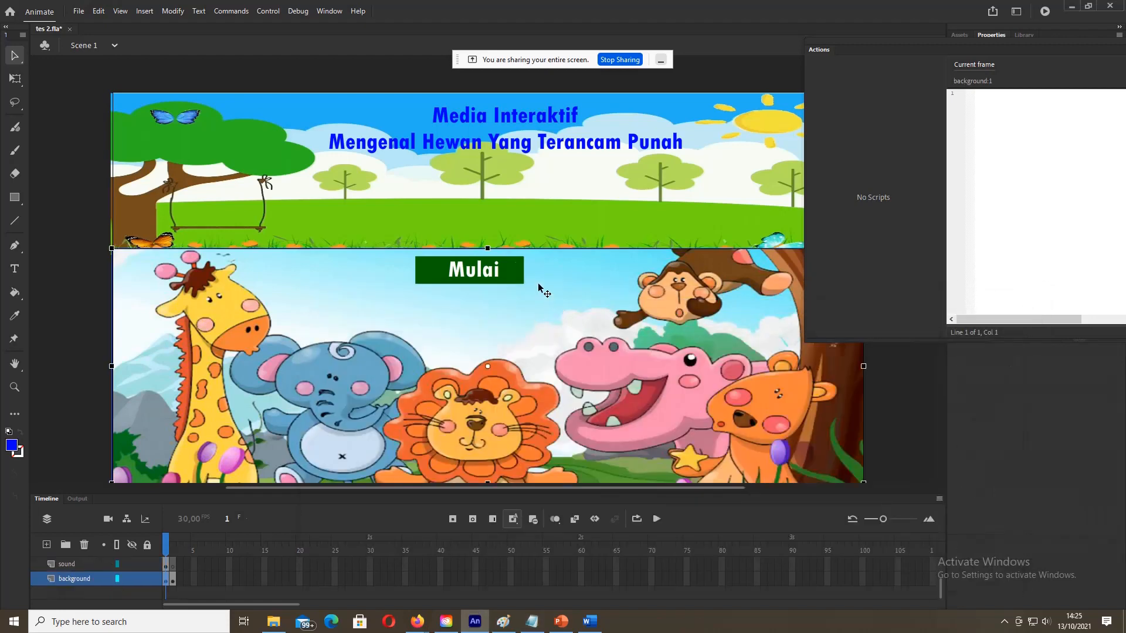
Step: Hide the Actions panel and select the Mulai button on the stage
{"action": "left_click", "coordinate": [89, 274]}
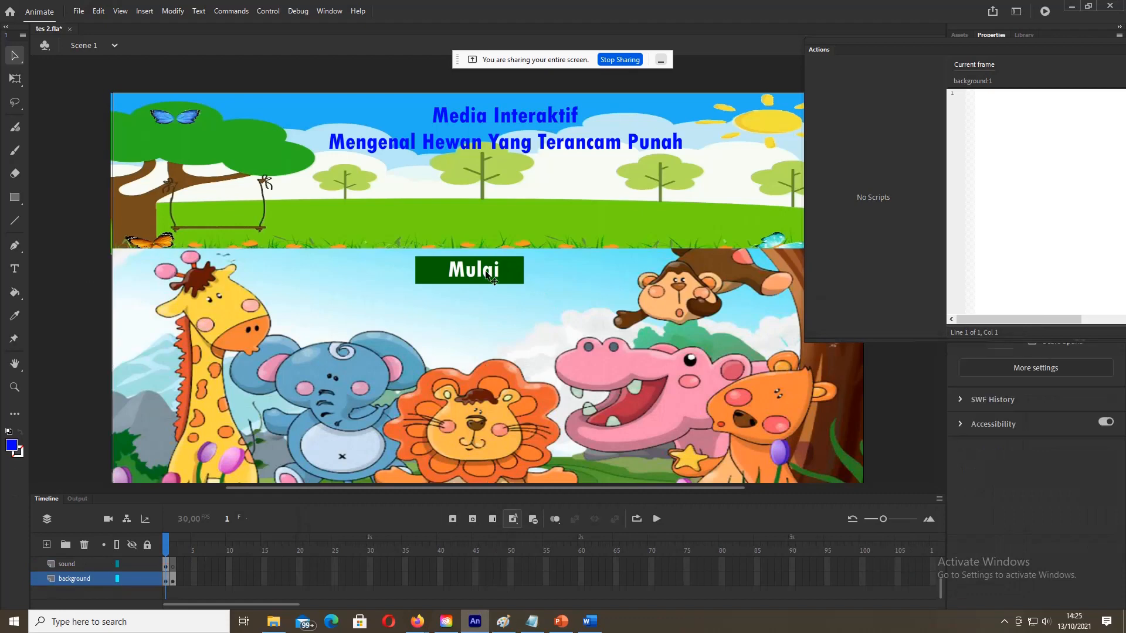
{"action": "left_click", "coordinate": [487, 275]}
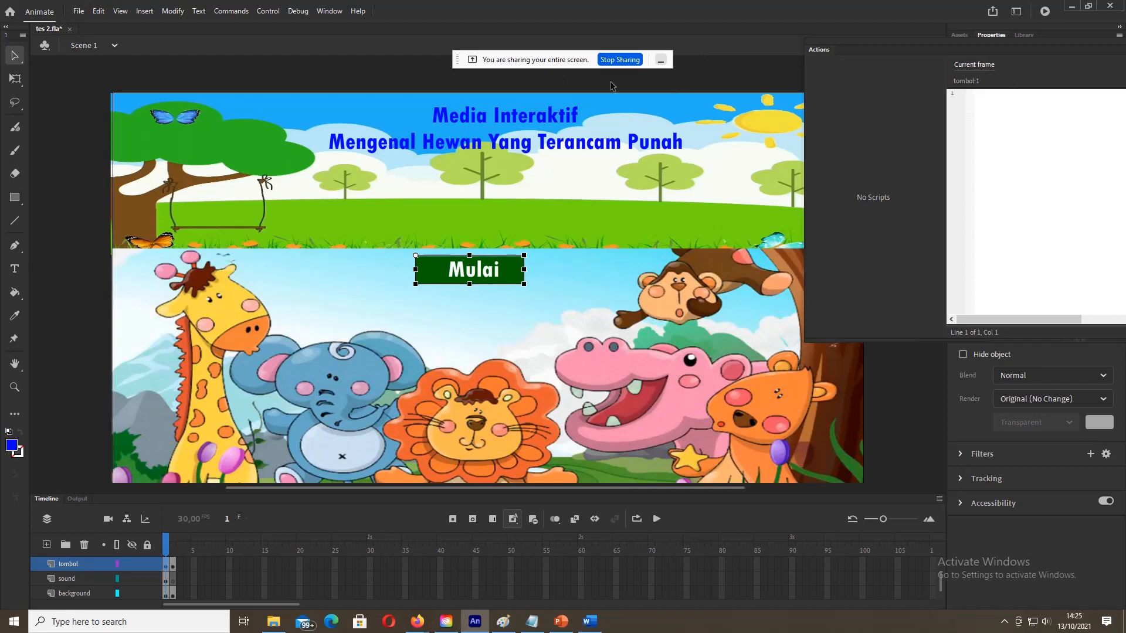
{"action": "left_click", "coordinate": [328, 11]}
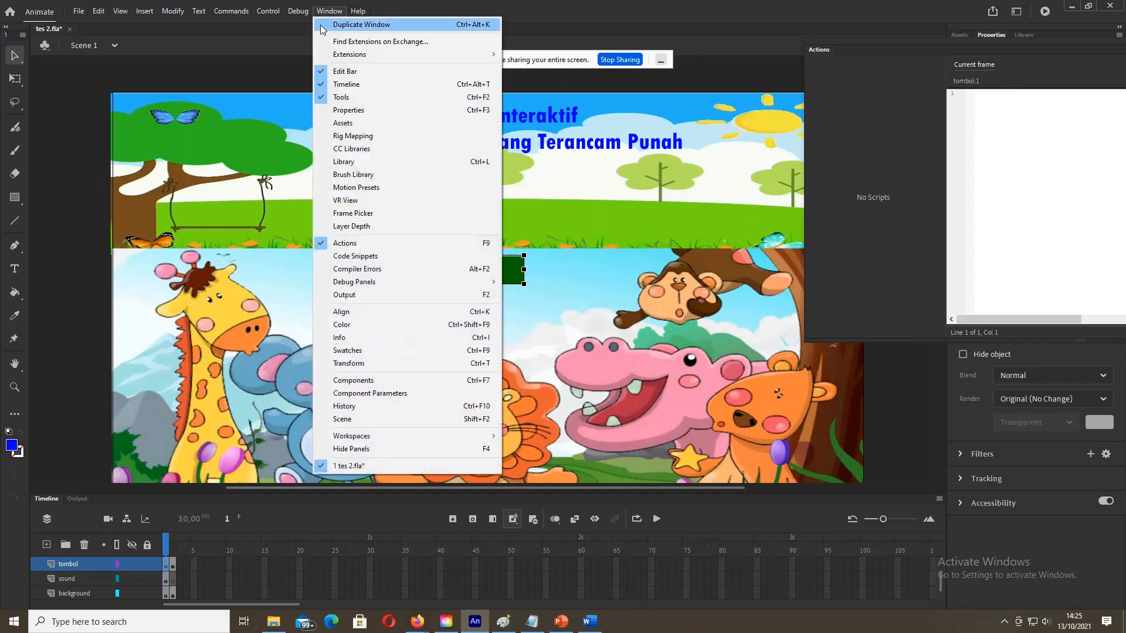
{"action": "left_click", "coordinate": [348, 246]}
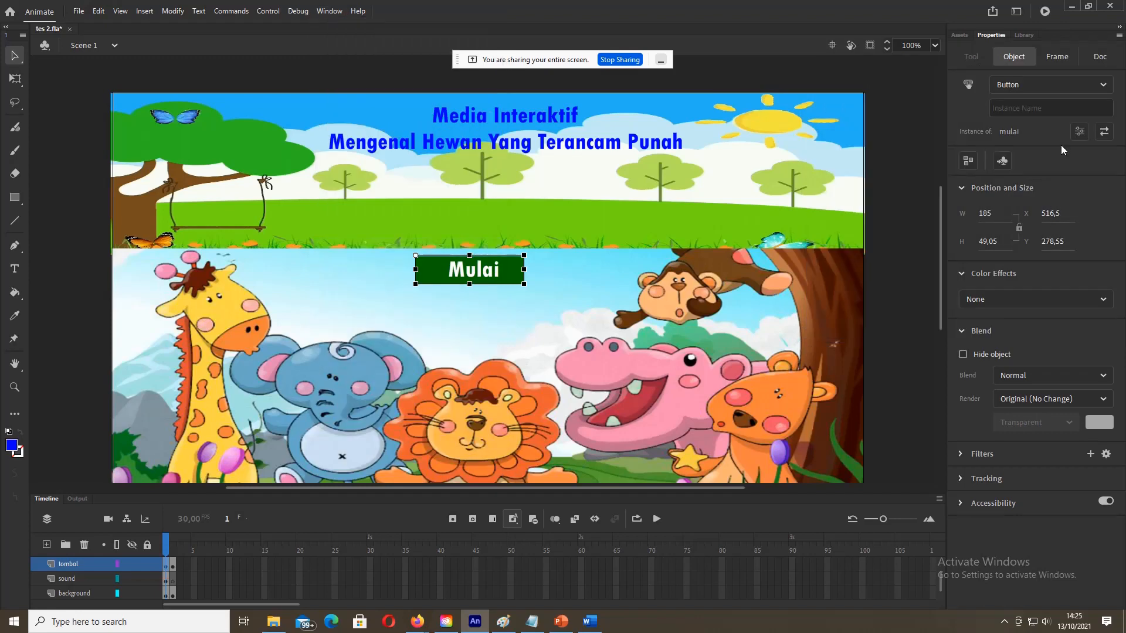
{"action": "left_click", "coordinate": [100, 256]}
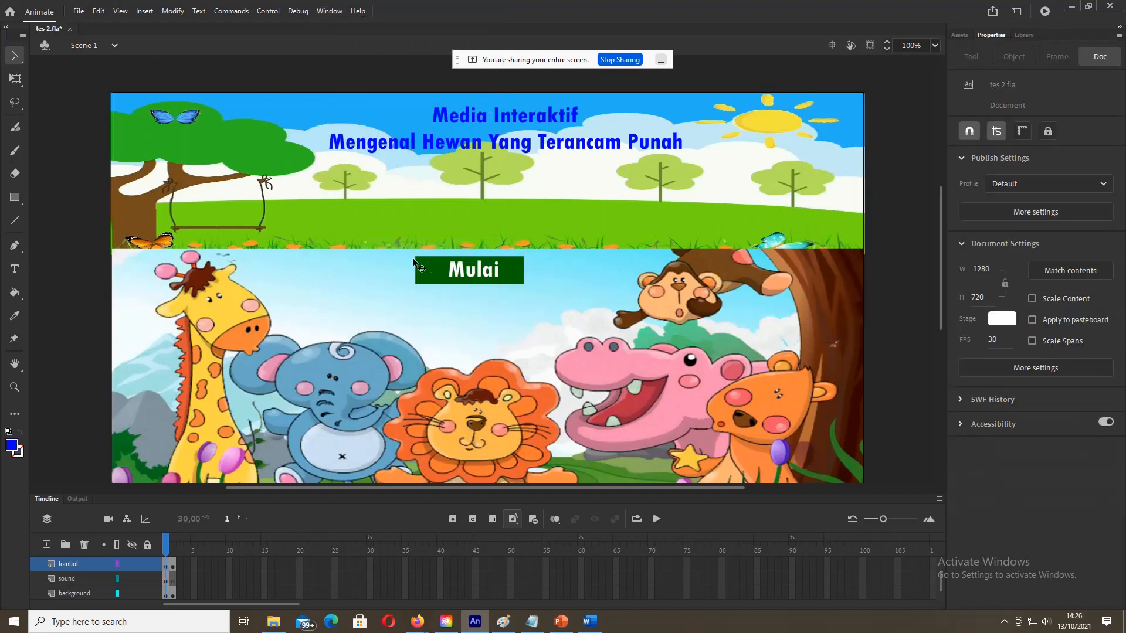
{"action": "left_click", "coordinate": [437, 267]}
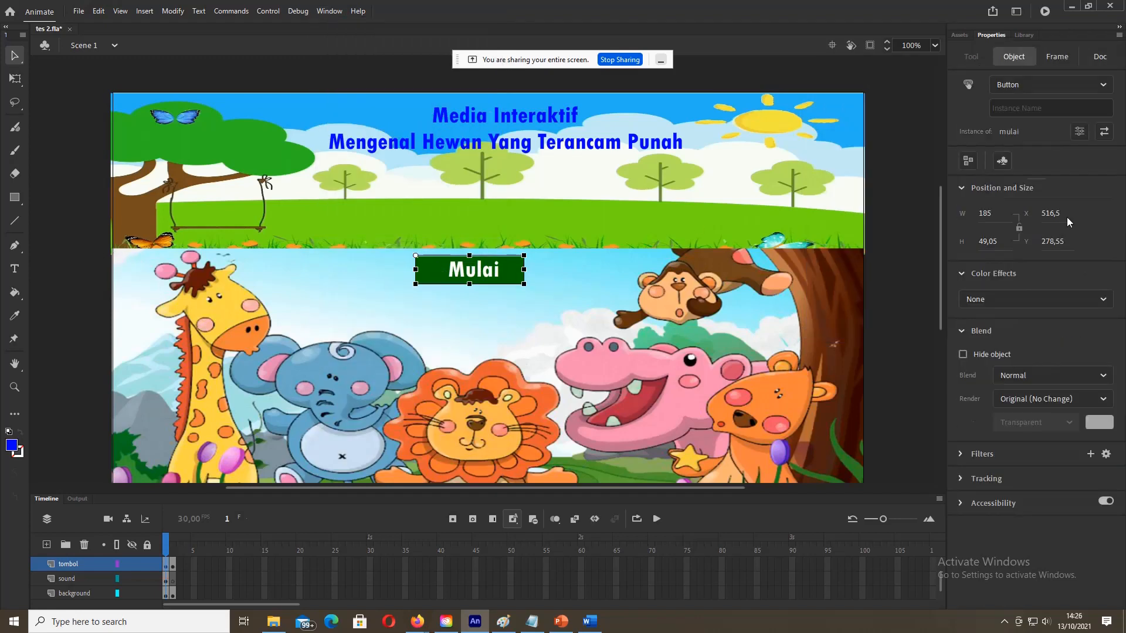
Step: Set the Mulai button's instance name to tombolmulai, checking the name against the Notepad script
{"action": "left_click", "coordinate": [1050, 110]}
{"action": "type", "text": "mulai"}
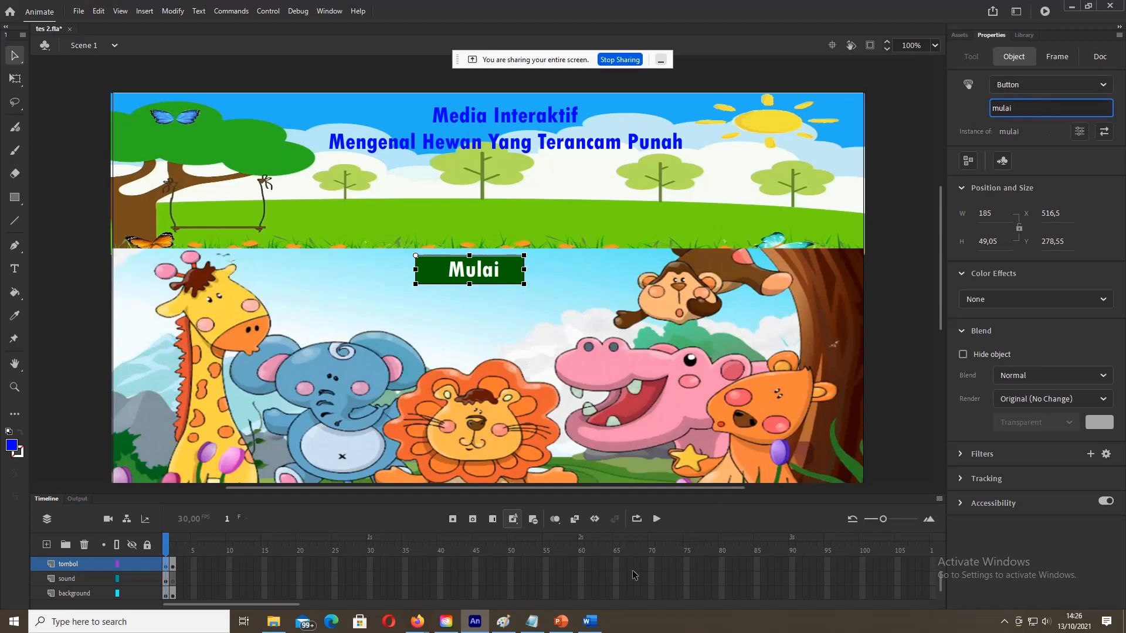
{"action": "left_click", "coordinate": [538, 631]}
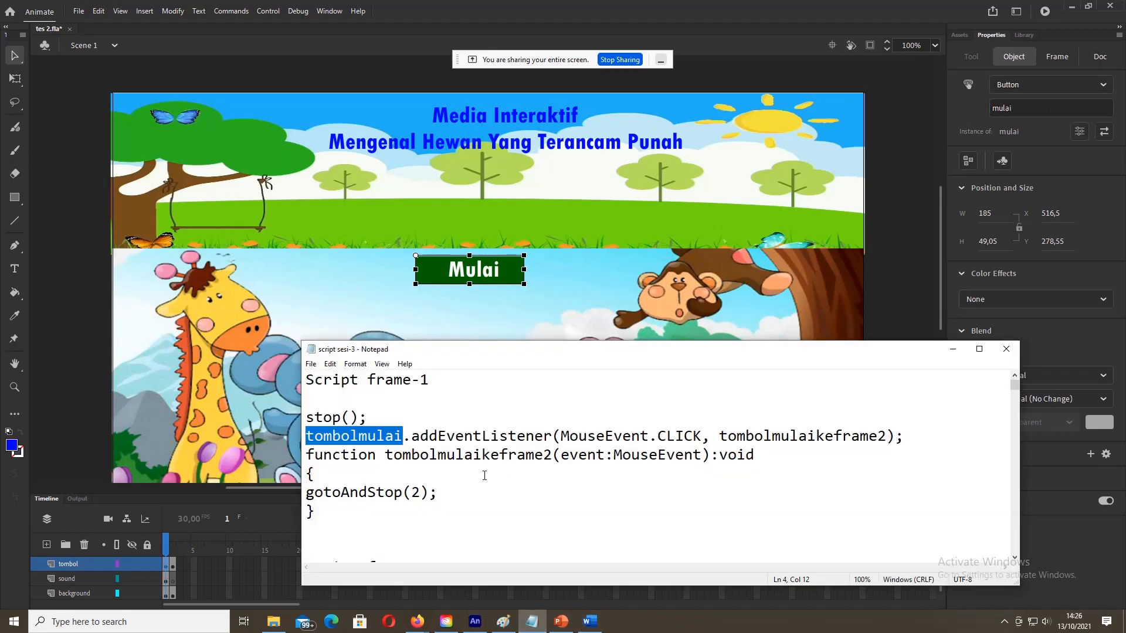
{"action": "scroll", "coordinate": [484, 476], "scroll_direction": "down", "scroll_amount": 2}
{"action": "scroll", "coordinate": [484, 476], "scroll_direction": "up", "scroll_amount": 1}
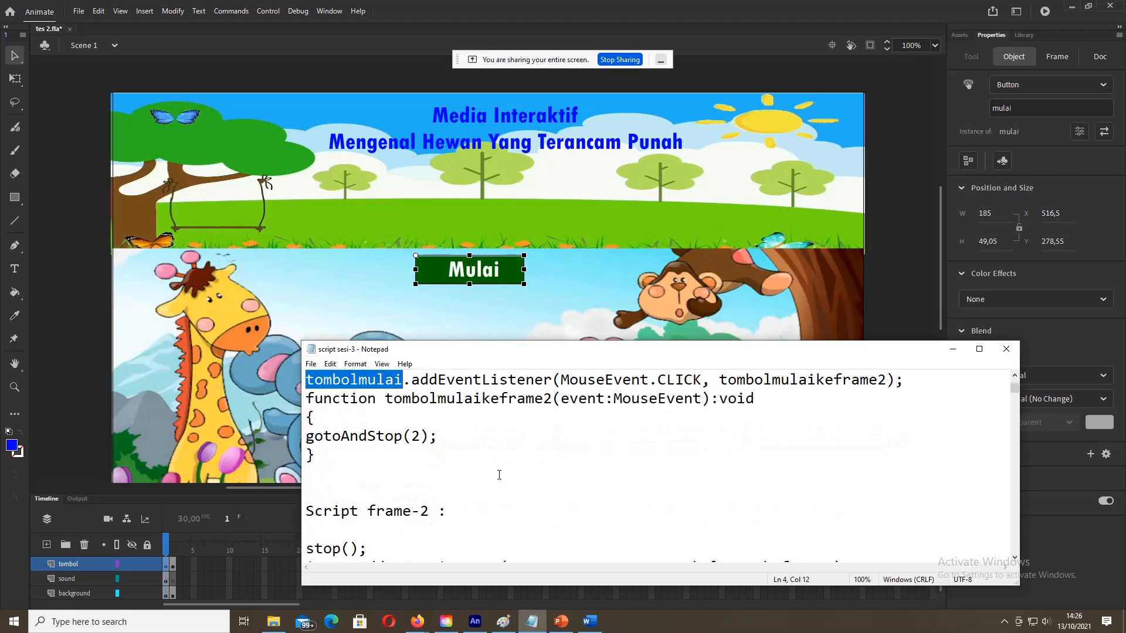
{"action": "left_click", "coordinate": [953, 349]}
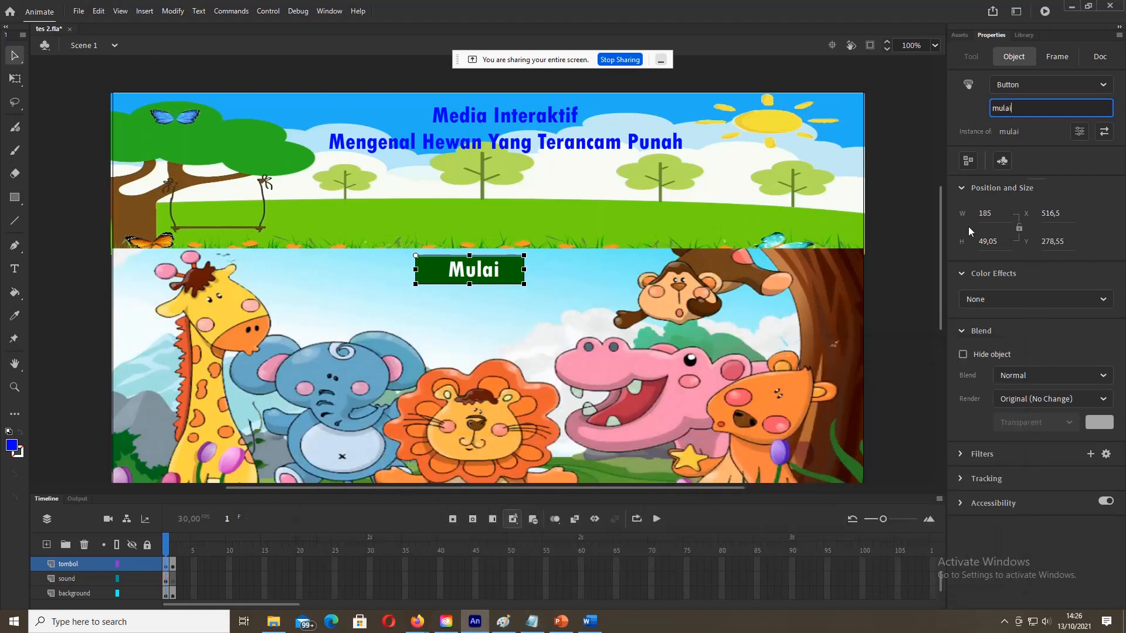
{"action": "left_click", "coordinate": [992, 109]}
{"action": "left_click", "coordinate": [97, 317]}
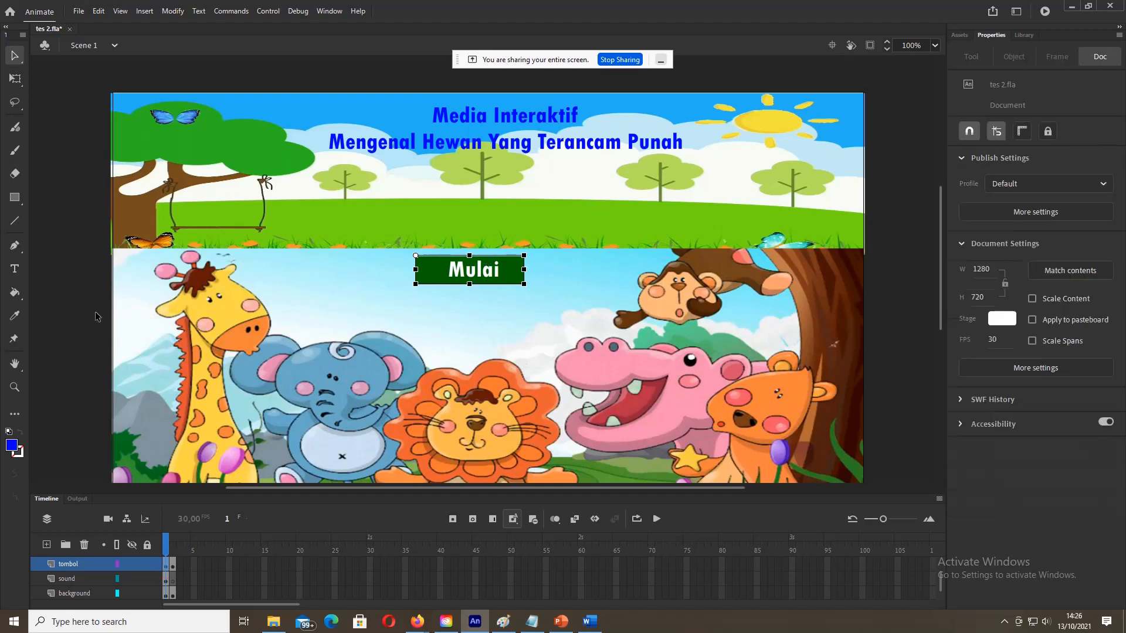
Step: Reopen the Actions editor for script-layer frame 1 and bring the Notepad script back
{"action": "scroll", "coordinate": [165, 574], "scroll_direction": "up", "scroll_amount": 2}
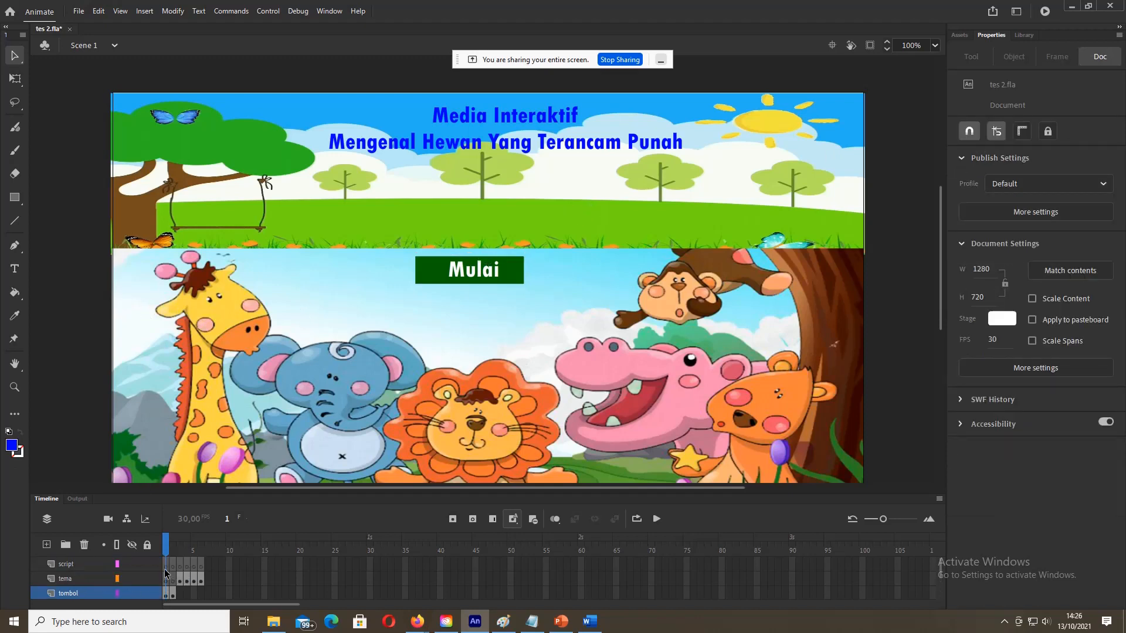
{"action": "left_click", "coordinate": [167, 566]}
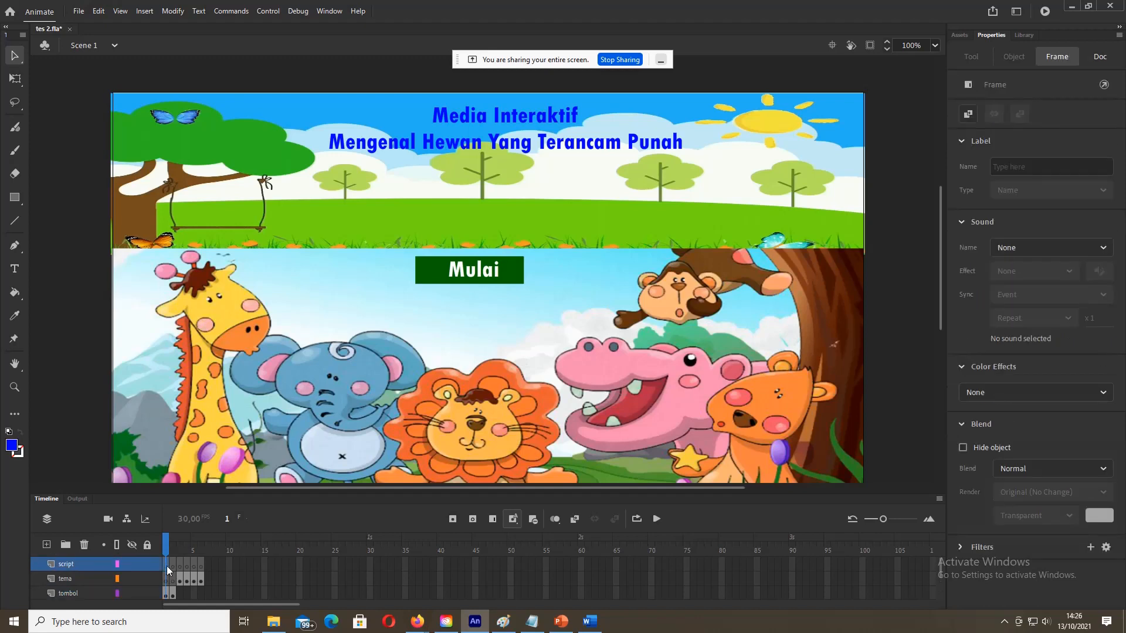
{"action": "right_click", "coordinate": [167, 565]}
{"action": "left_click", "coordinate": [210, 559]}
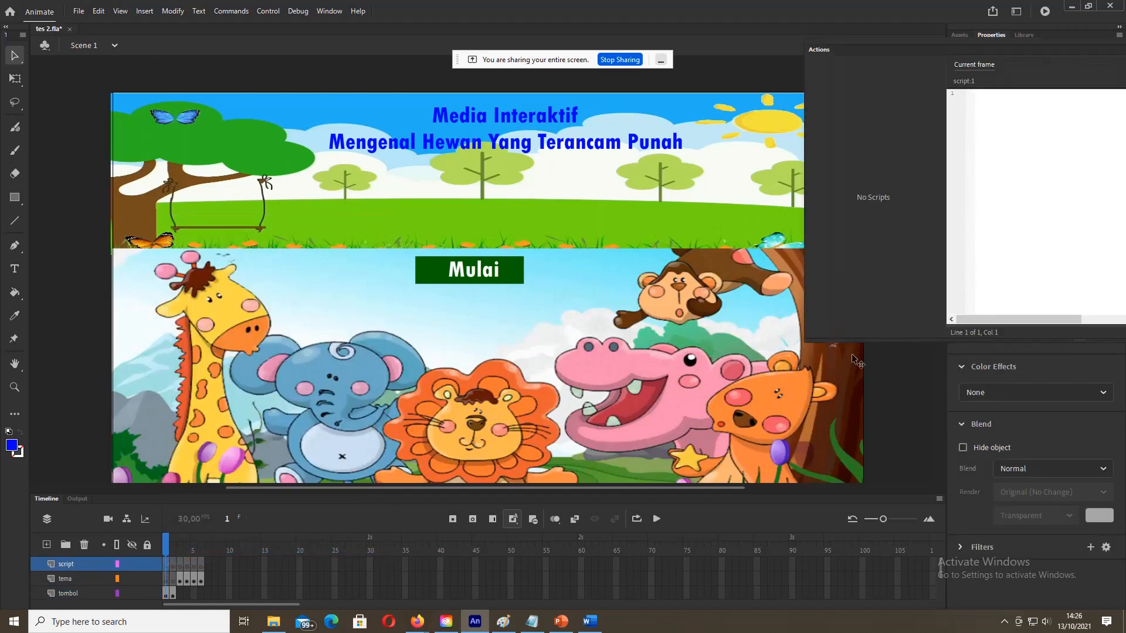
{"action": "left_click", "coordinate": [532, 621]}
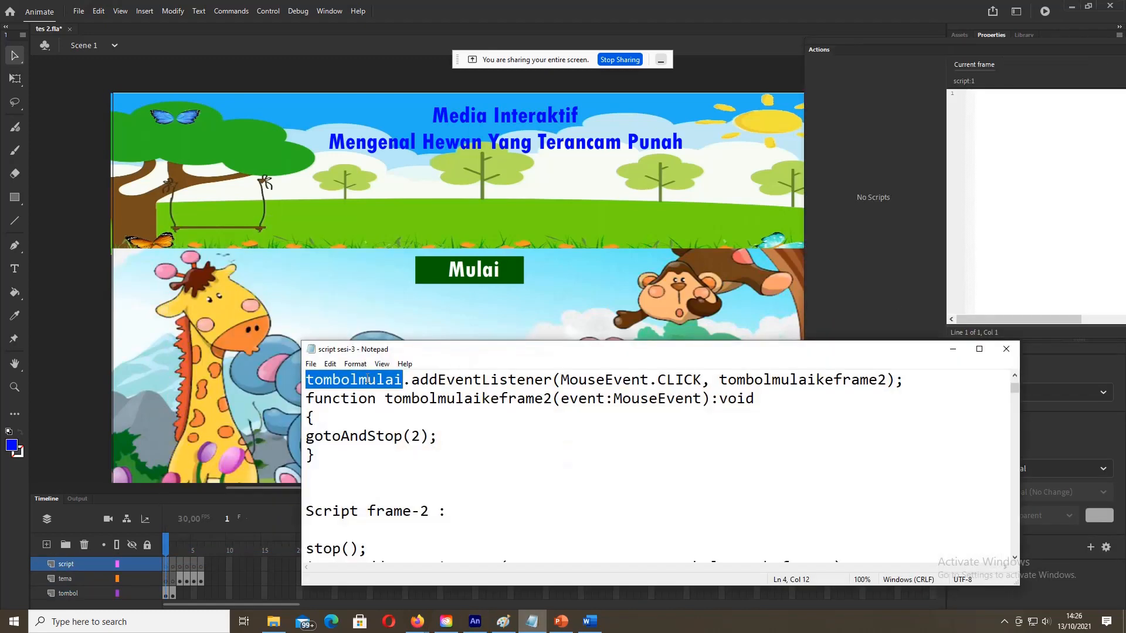
{"action": "scroll", "coordinate": [346, 393], "scroll_direction": "up", "scroll_amount": 1}
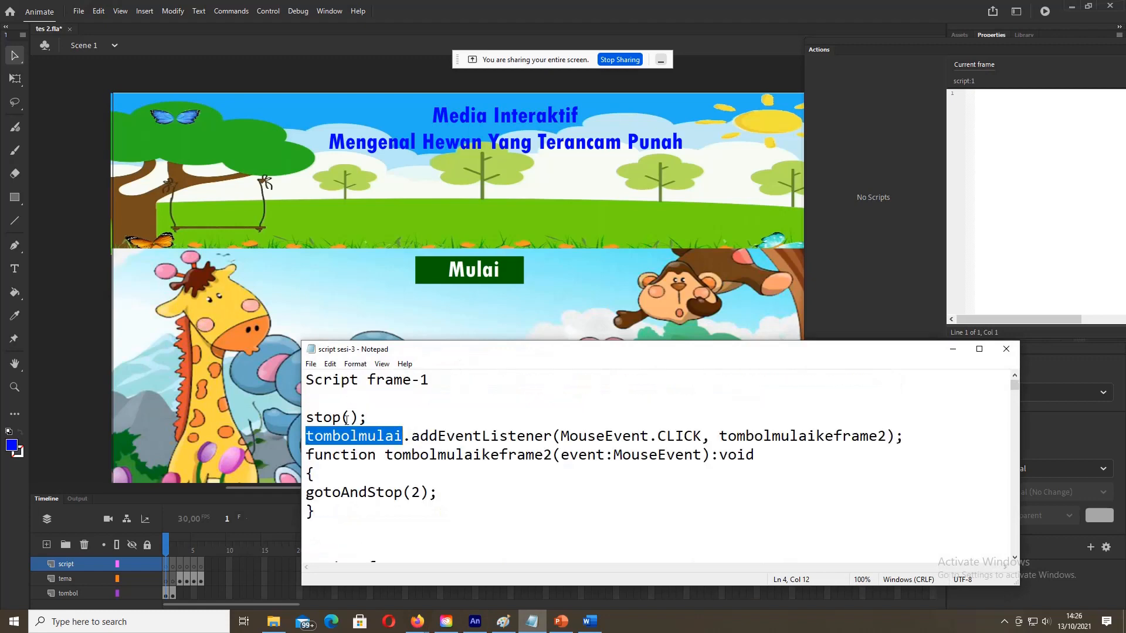
{"action": "left_click_drag", "start_coordinate": [306, 419], "coordinate": [373, 418]}
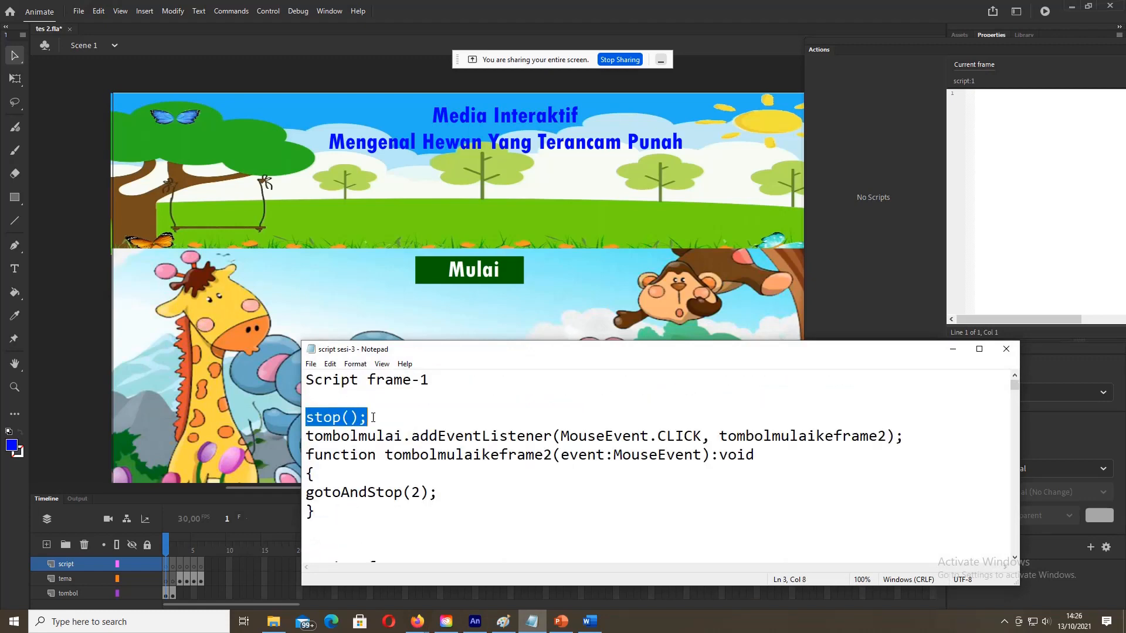
{"action": "left_click", "coordinate": [307, 437]}
{"action": "left_click_drag", "start_coordinate": [307, 437], "coordinate": [405, 439]}
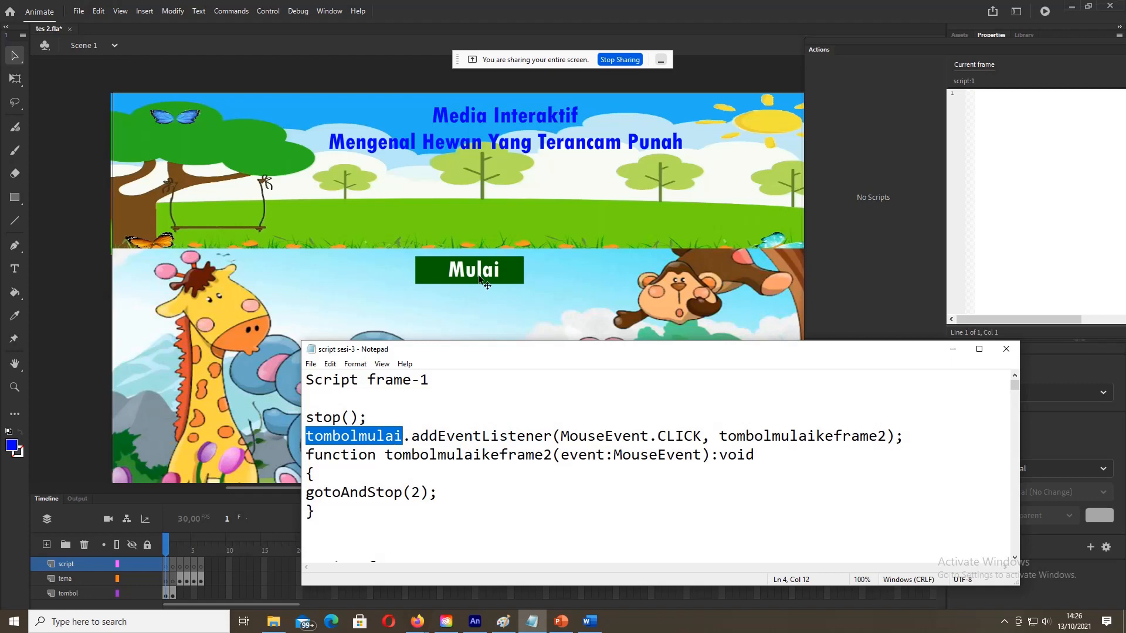
{"action": "left_click", "coordinate": [308, 435]}
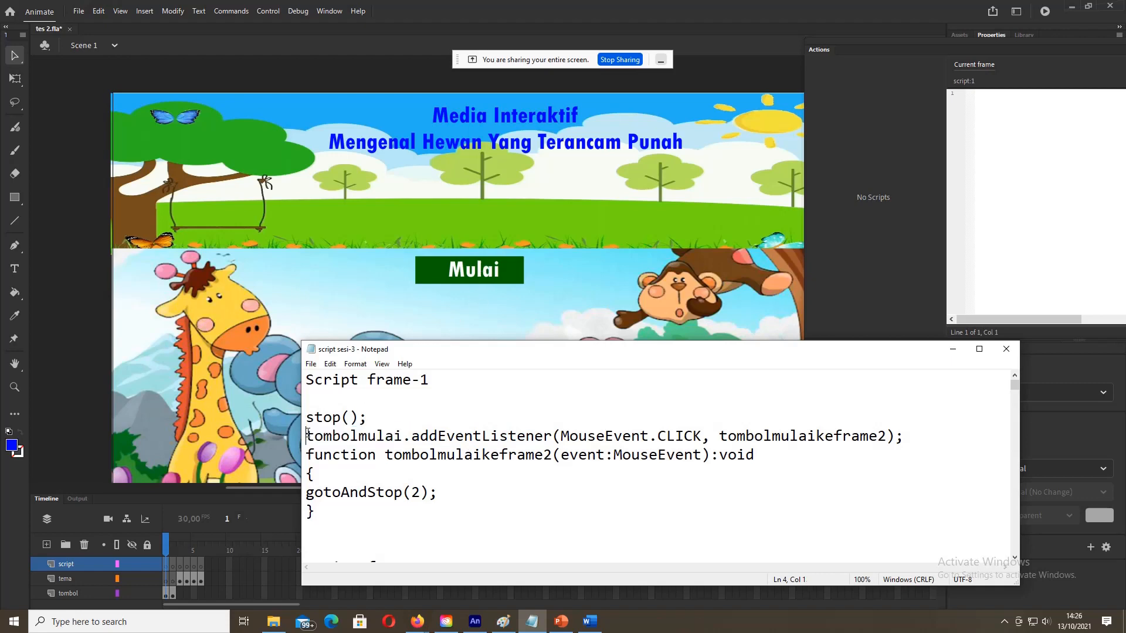
{"action": "left_click_drag", "start_coordinate": [308, 434], "coordinate": [404, 437]}
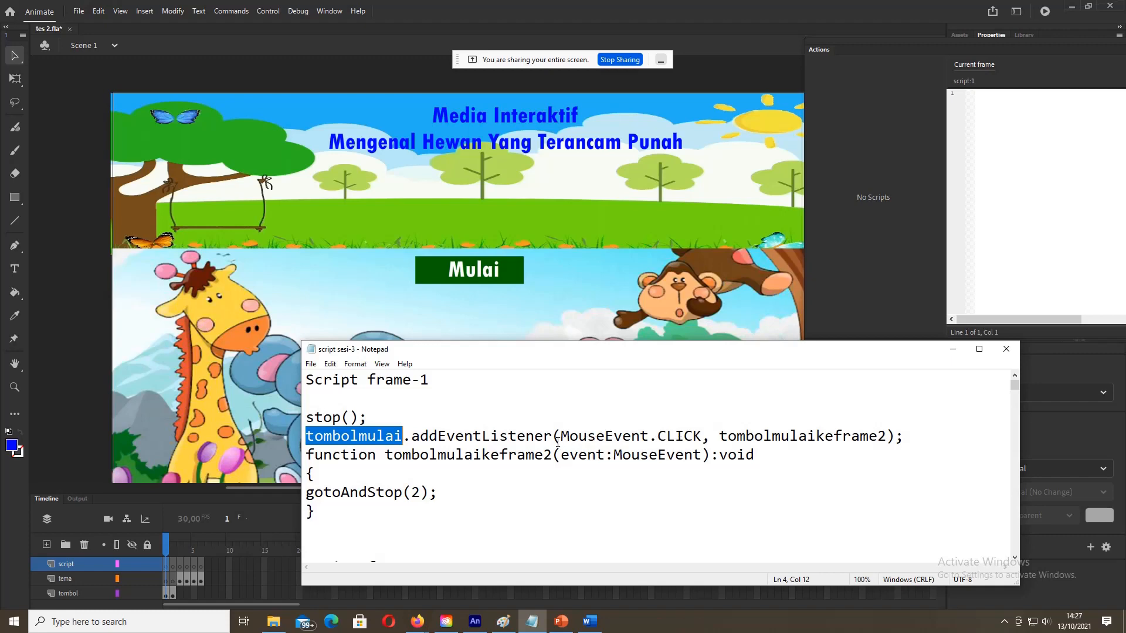
{"action": "left_click_drag", "start_coordinate": [420, 437], "coordinate": [678, 439]}
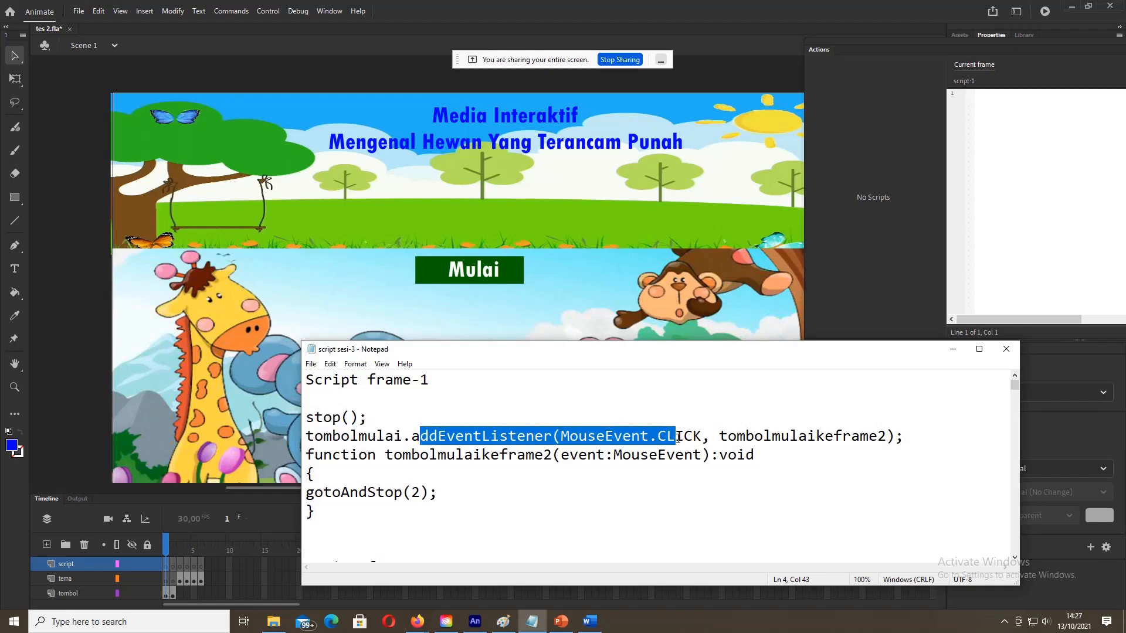
{"action": "left_click", "coordinate": [706, 439]}
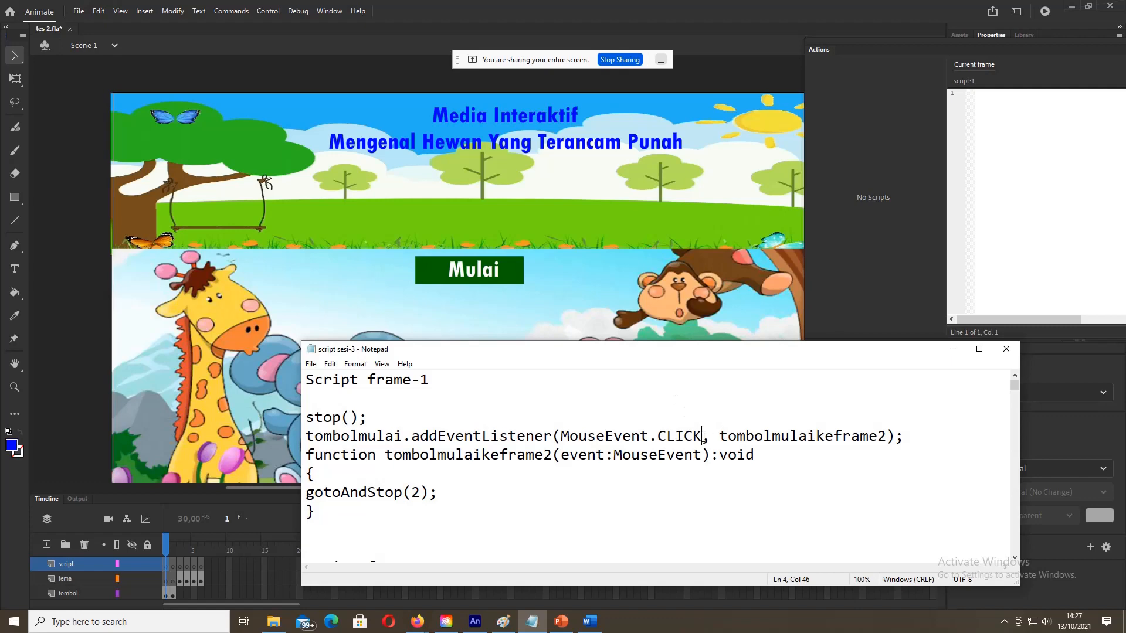
{"action": "left_click_drag", "start_coordinate": [721, 437], "coordinate": [885, 437]}
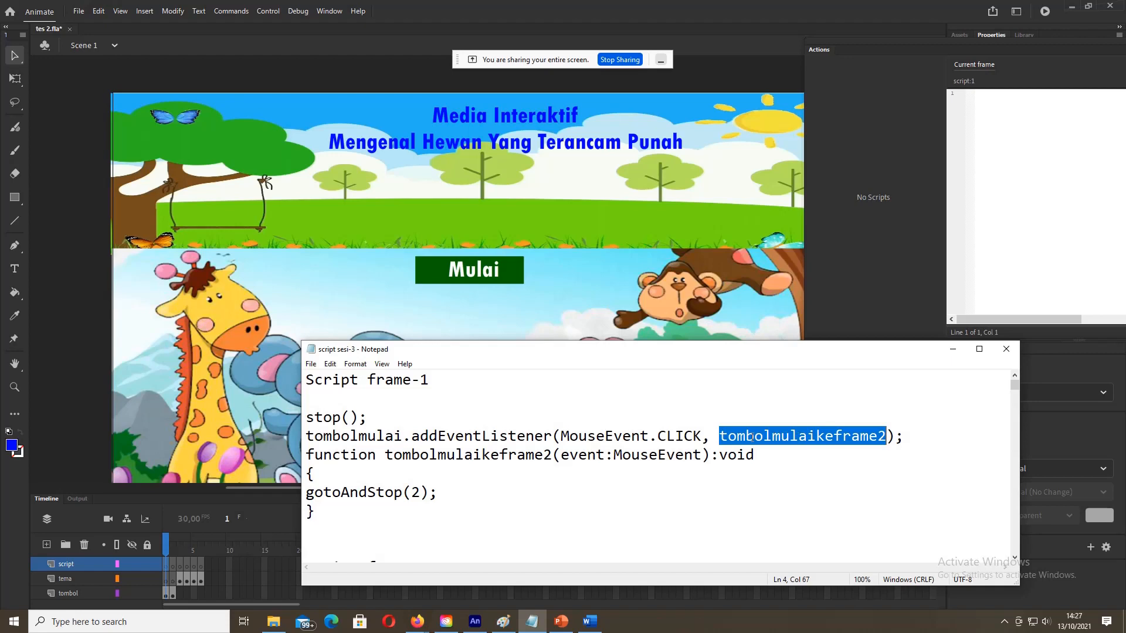
{"action": "left_click", "coordinate": [724, 438]}
{"action": "left_click_drag", "start_coordinate": [723, 438], "coordinate": [887, 437]}
{"action": "left_click_drag", "start_coordinate": [389, 453], "coordinate": [551, 460]}
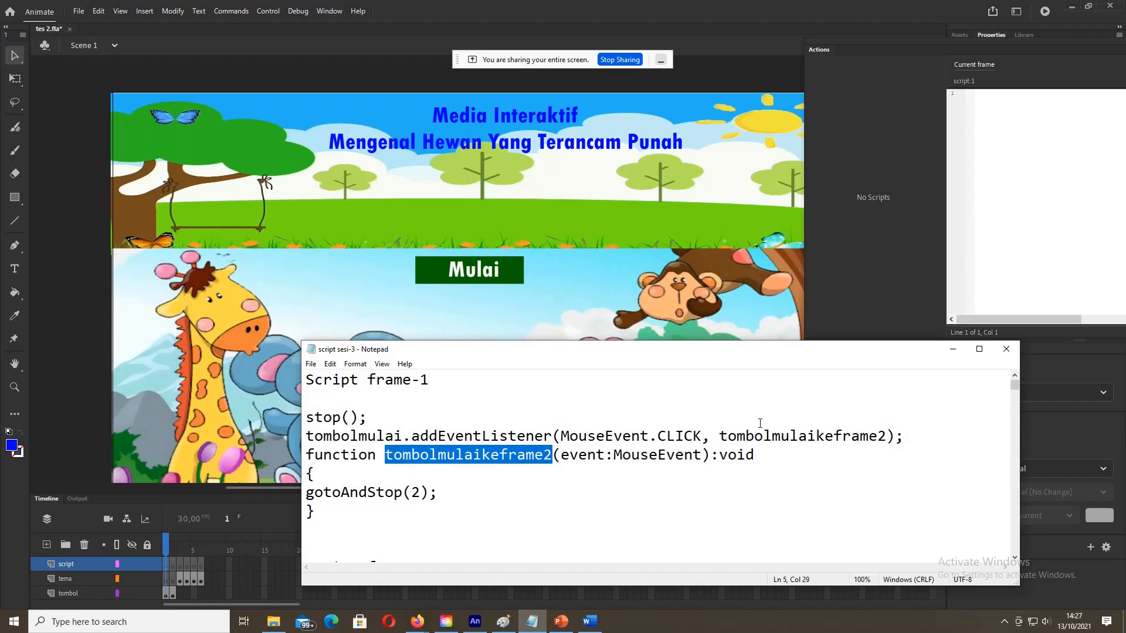
{"action": "left_click_drag", "start_coordinate": [724, 437], "coordinate": [884, 437]}
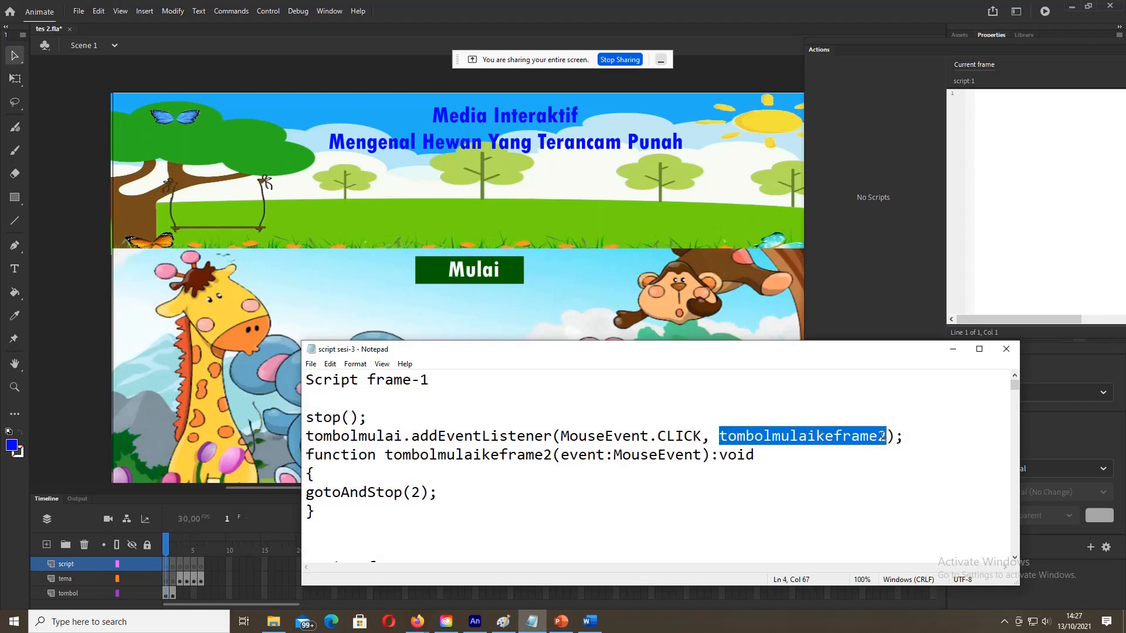
{"action": "left_click", "coordinate": [720, 437]}
{"action": "double_click", "coordinate": [720, 435]}
{"action": "left_click_drag", "start_coordinate": [720, 435], "coordinate": [884, 436]}
{"action": "left_click", "coordinate": [755, 437]}
{"action": "left_click_drag", "start_coordinate": [385, 455], "coordinate": [551, 460]}
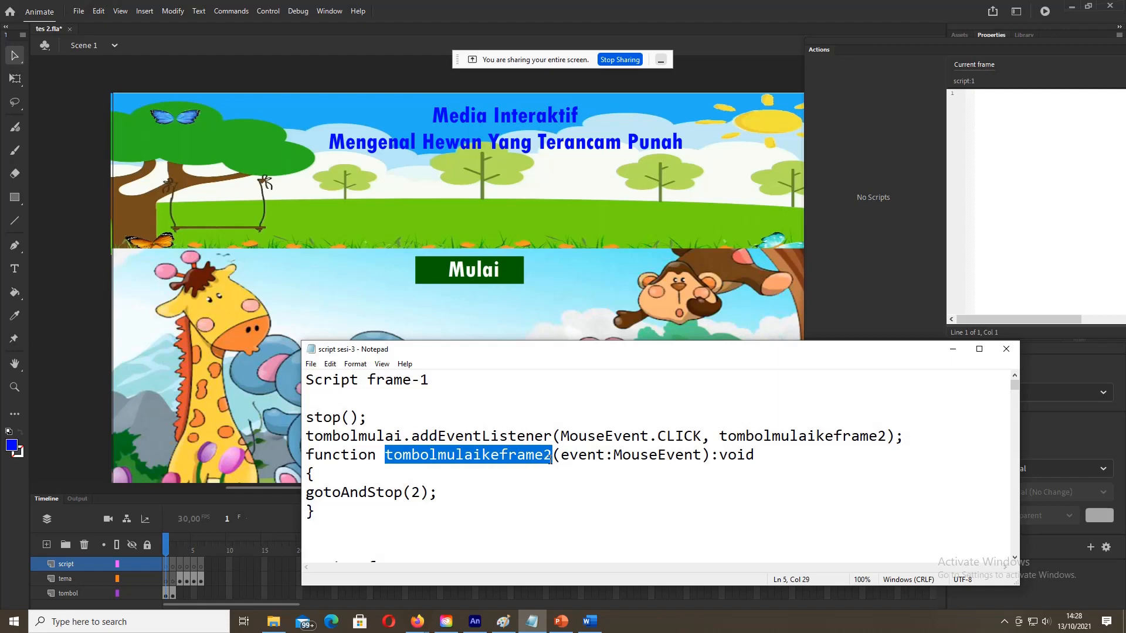
{"action": "left_click", "coordinate": [887, 434]}
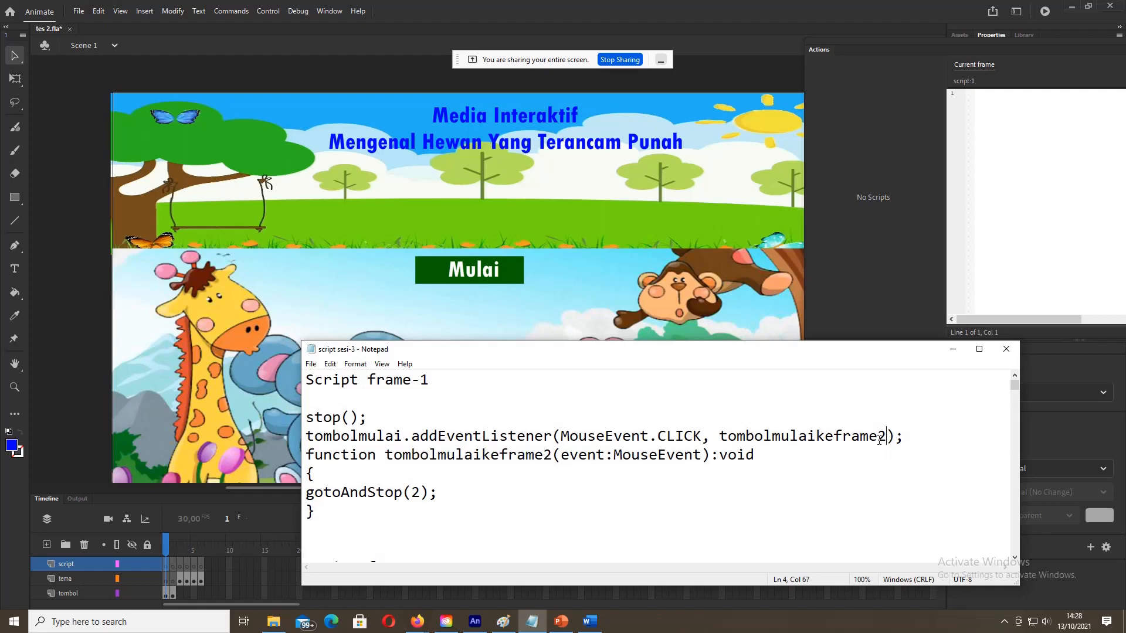
Step: Rename tombolmulaikeframe2 to tombolmulaike2 in both the listener line and the function declaration
{"action": "key", "text": "BackSpace"}
{"action": "type", "text": "1"}
{"action": "key", "text": "BackSpace"}
{"action": "type", "text": "2"}
{"action": "key", "text": "BackSpace"}
{"action": "key", "text": "BackSpace"}
{"action": "key", "text": "BackSpace"}
{"action": "key", "text": "BackSpace"}
{"action": "key", "text": "BackSpace"}
{"action": "left_click", "coordinate": [544, 454]}
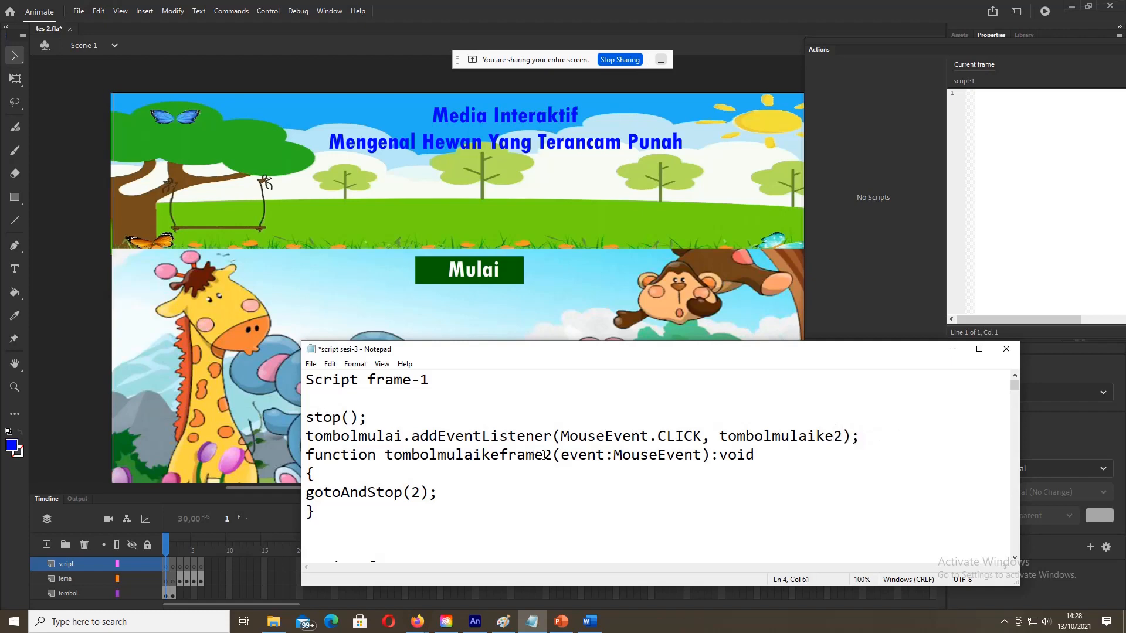
{"action": "key", "text": "BackSpace"}
{"action": "key", "text": "BackSpace"}
{"action": "key", "text": "BackSpace"}
{"action": "key", "text": "BackSpace"}
{"action": "key", "text": "BackSpace"}
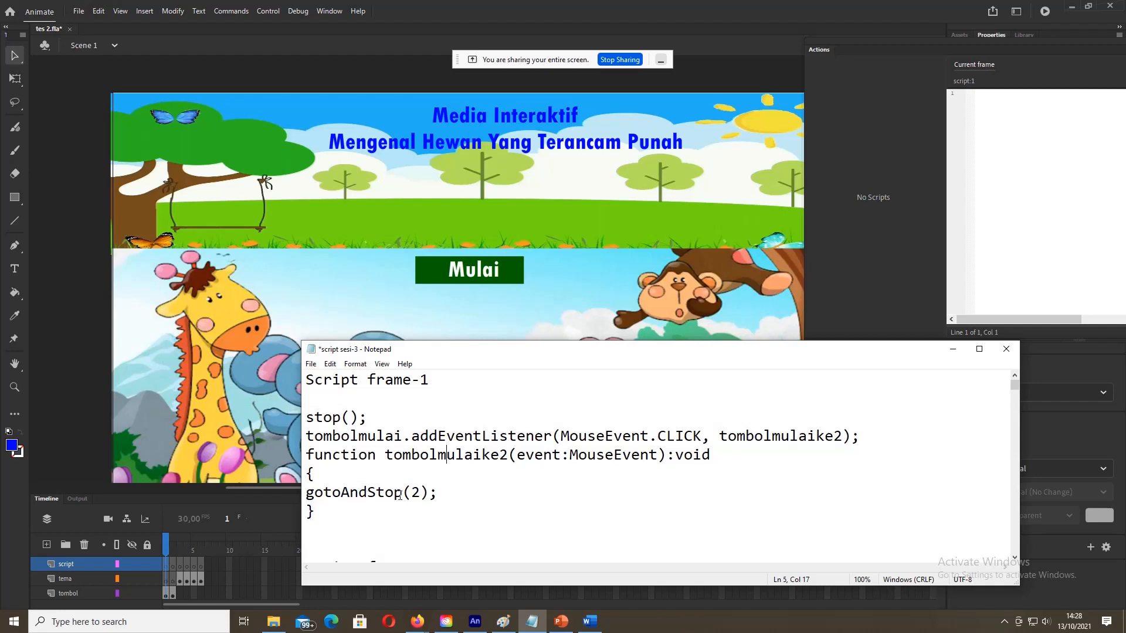
Step: Check the tombolmulaike2 names and gotoAndStop(2), then select the whole script for copying
{"action": "left_click_drag", "start_coordinate": [411, 492], "coordinate": [426, 494]}
{"action": "left_click", "coordinate": [459, 496]}
{"action": "left_click_drag", "start_coordinate": [306, 436], "coordinate": [402, 443]}
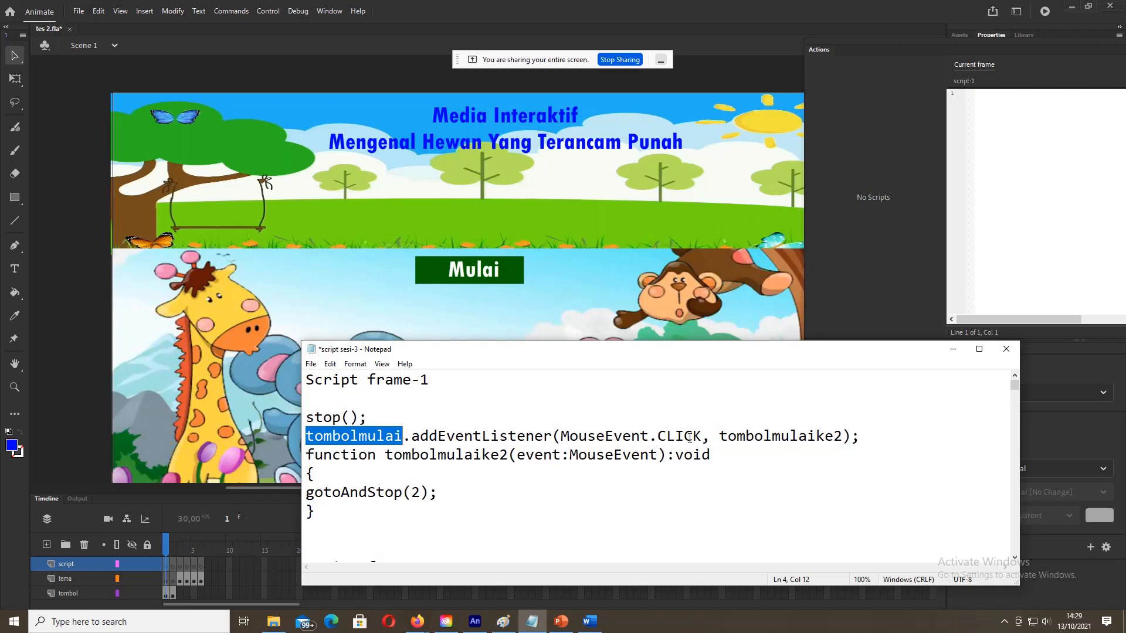
{"action": "left_click", "coordinate": [720, 436]}
{"action": "left_click_drag", "start_coordinate": [739, 436], "coordinate": [842, 436]}
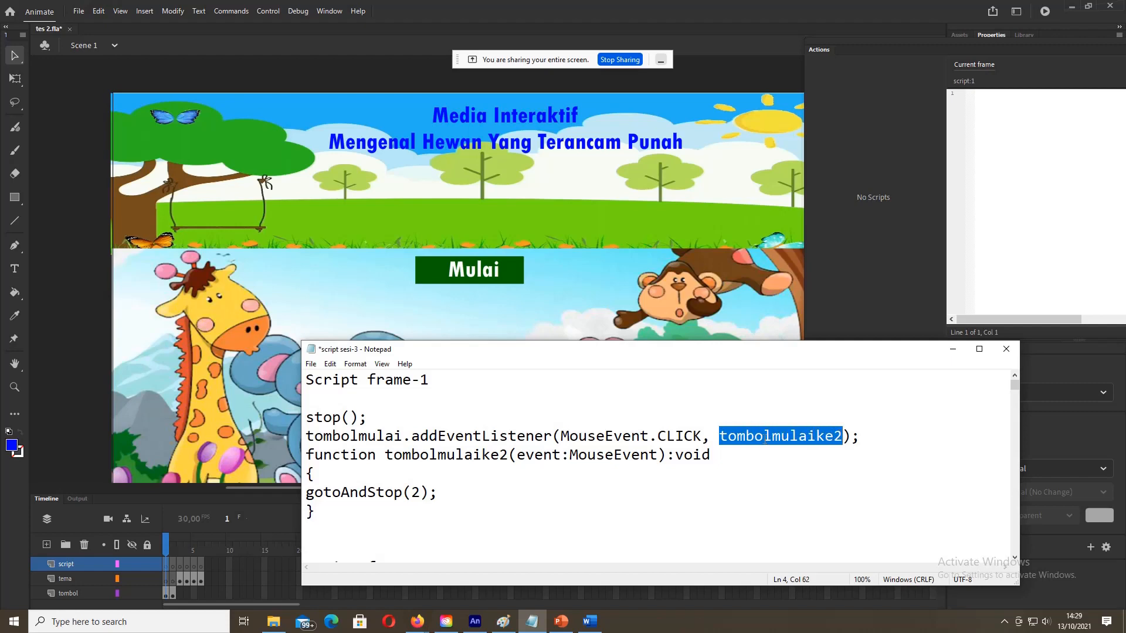
{"action": "left_click_drag", "start_coordinate": [386, 454], "coordinate": [508, 454]}
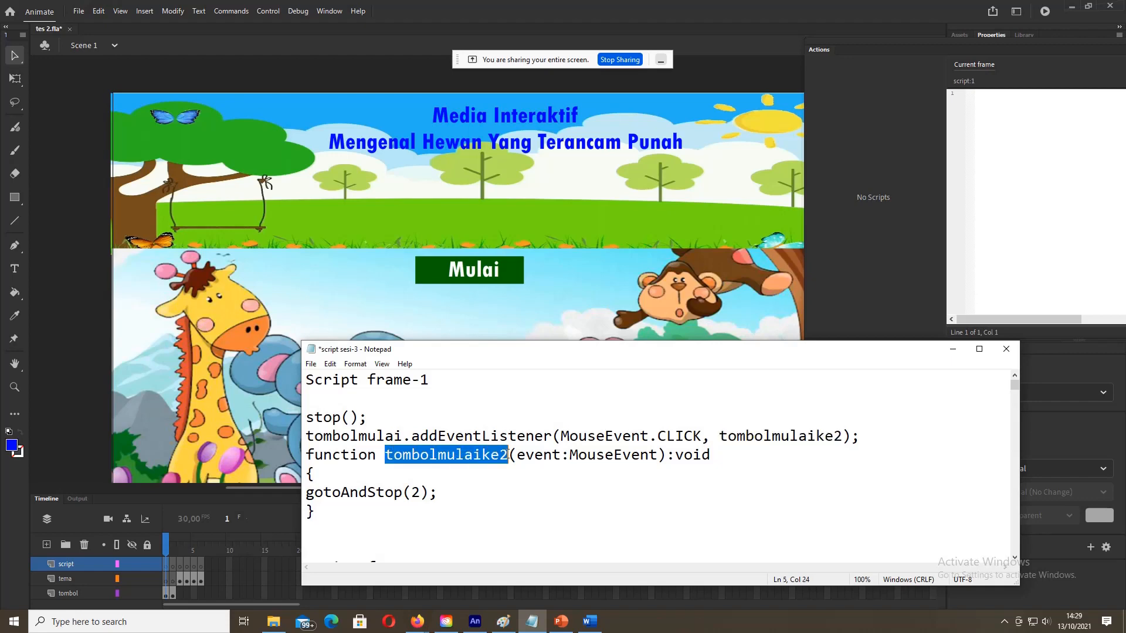
{"action": "left_click", "coordinate": [510, 493]}
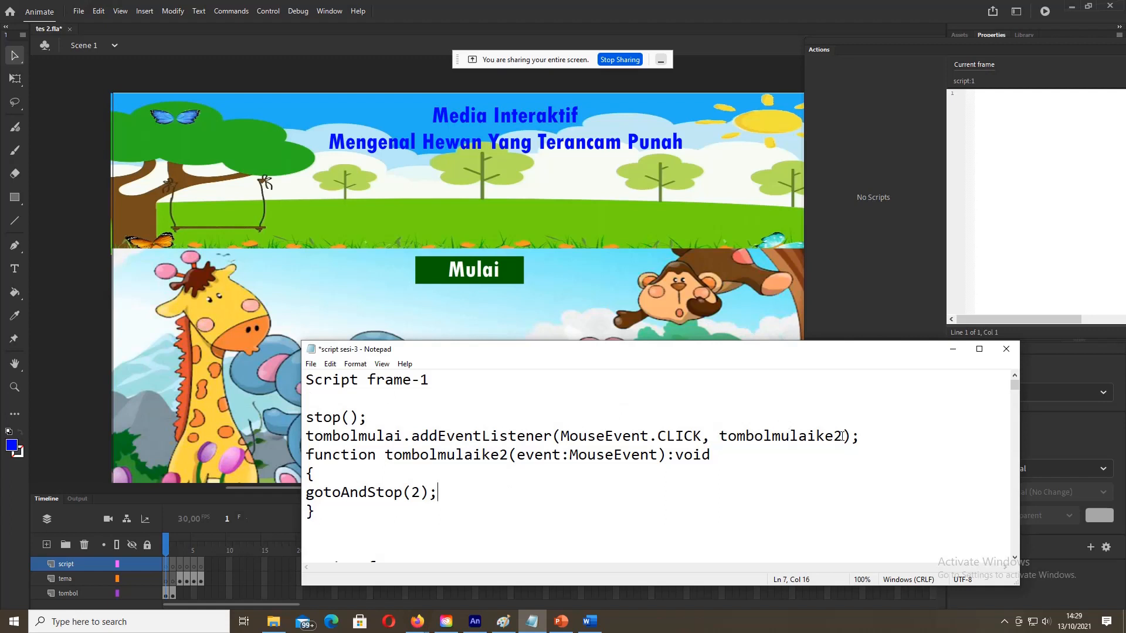
{"action": "left_click_drag", "start_coordinate": [720, 436], "coordinate": [843, 436]}
{"action": "left_click_drag", "start_coordinate": [387, 451], "coordinate": [503, 455]}
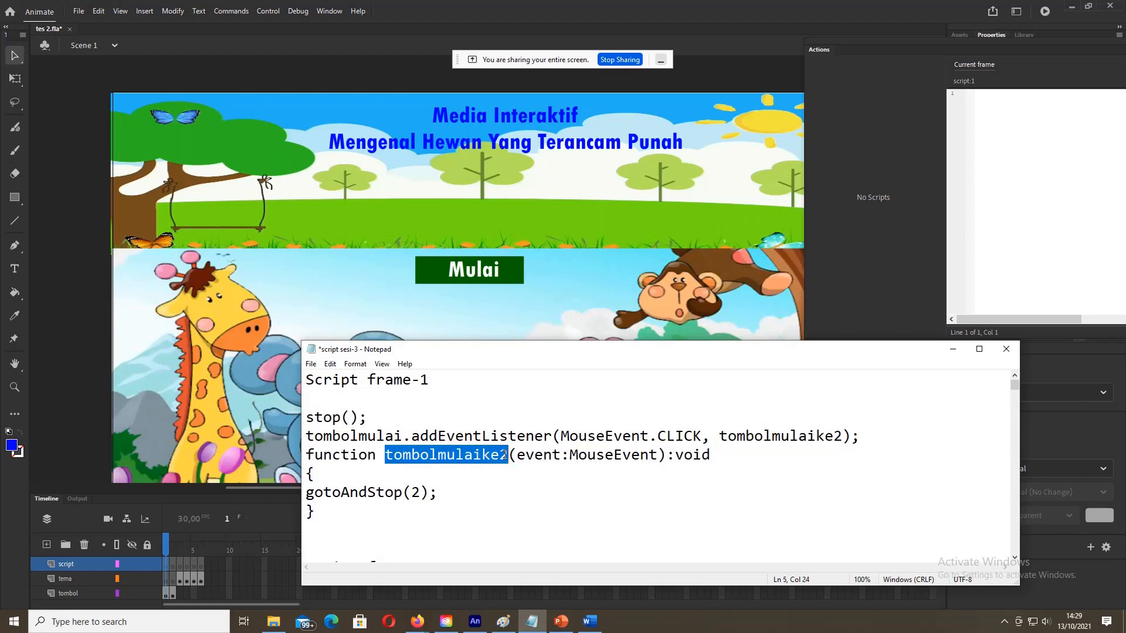
{"action": "left_click", "coordinate": [486, 509]}
{"action": "left_click", "coordinate": [306, 380]}
{"action": "left_click_drag", "start_coordinate": [306, 380], "coordinate": [386, 516]}
{"action": "key", "text": "ctrl+c"}
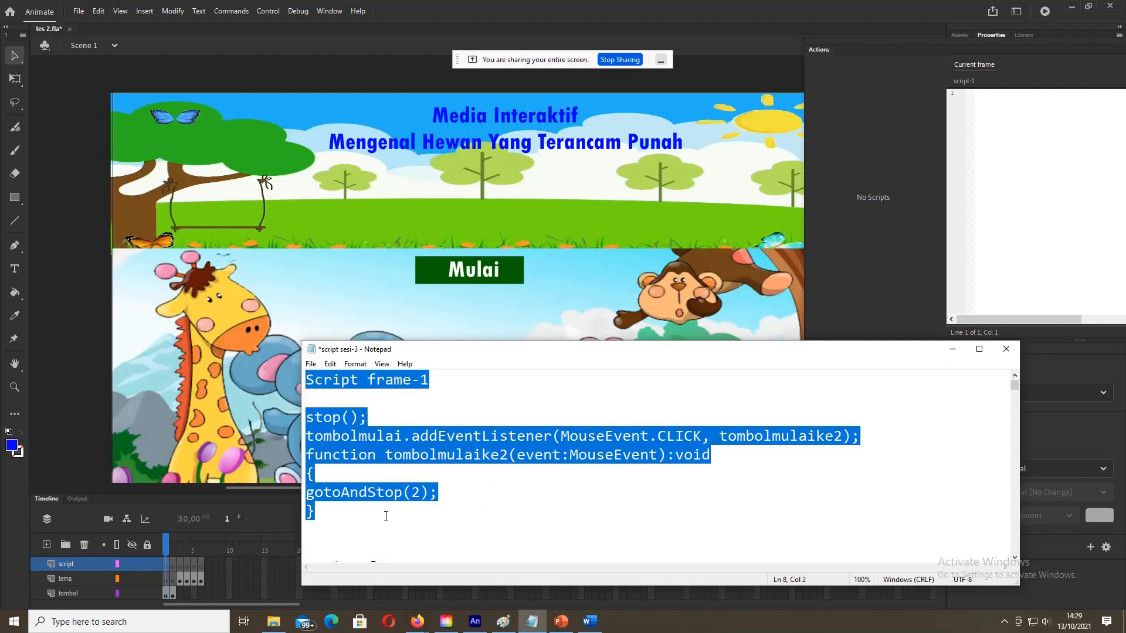
Step: Paste the copied stop() and tombolmulaike2 script into the empty frame-1 Actions editor
{"action": "left_click", "coordinate": [185, 446]}
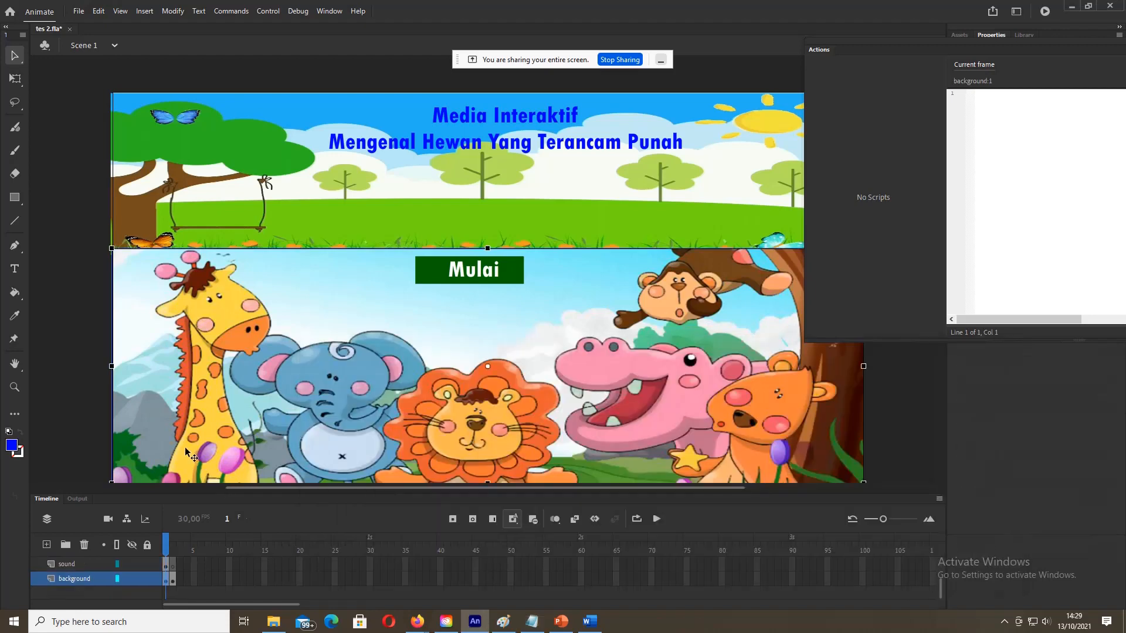
{"action": "scroll", "coordinate": [167, 563], "scroll_direction": "up", "scroll_amount": 2}
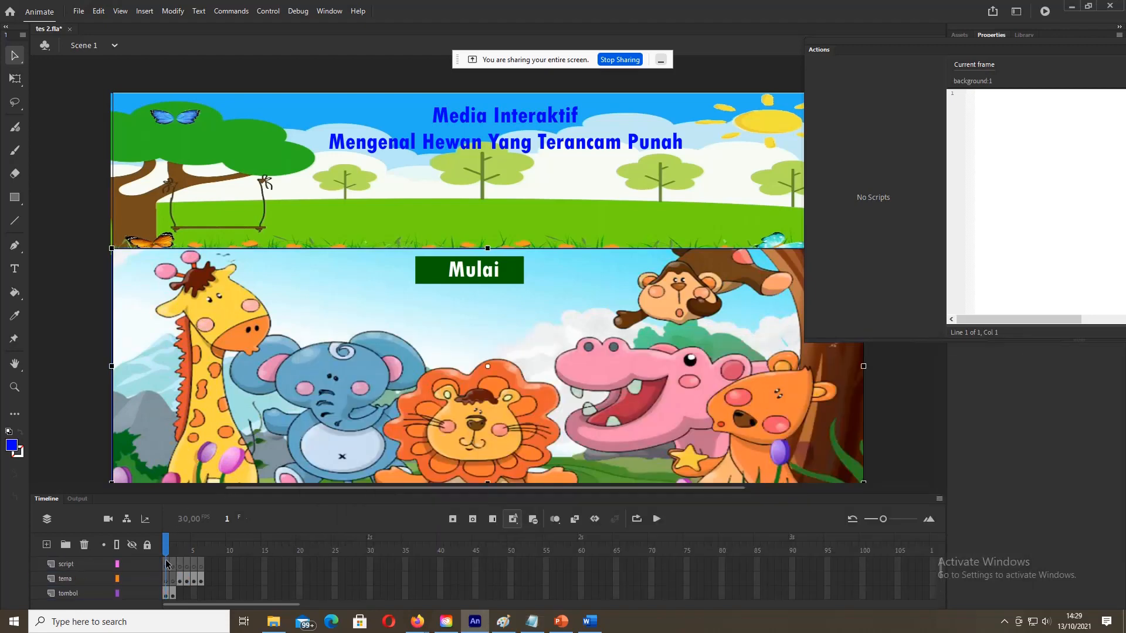
{"action": "left_click", "coordinate": [1022, 107]}
{"action": "right_click", "coordinate": [1022, 107]}
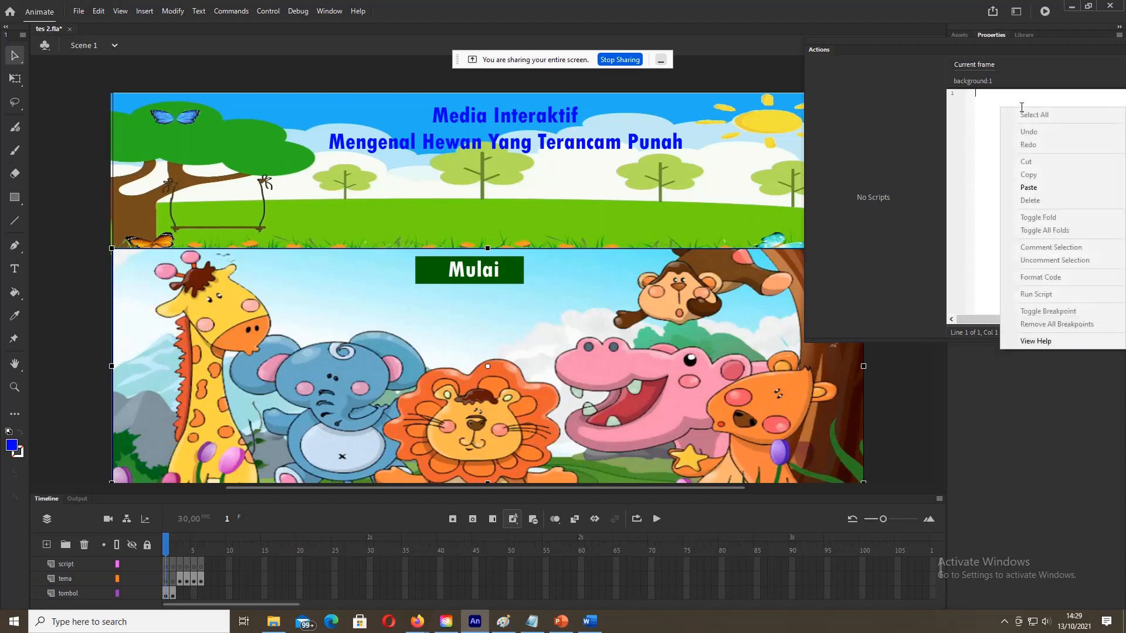
{"action": "left_click", "coordinate": [1027, 188]}
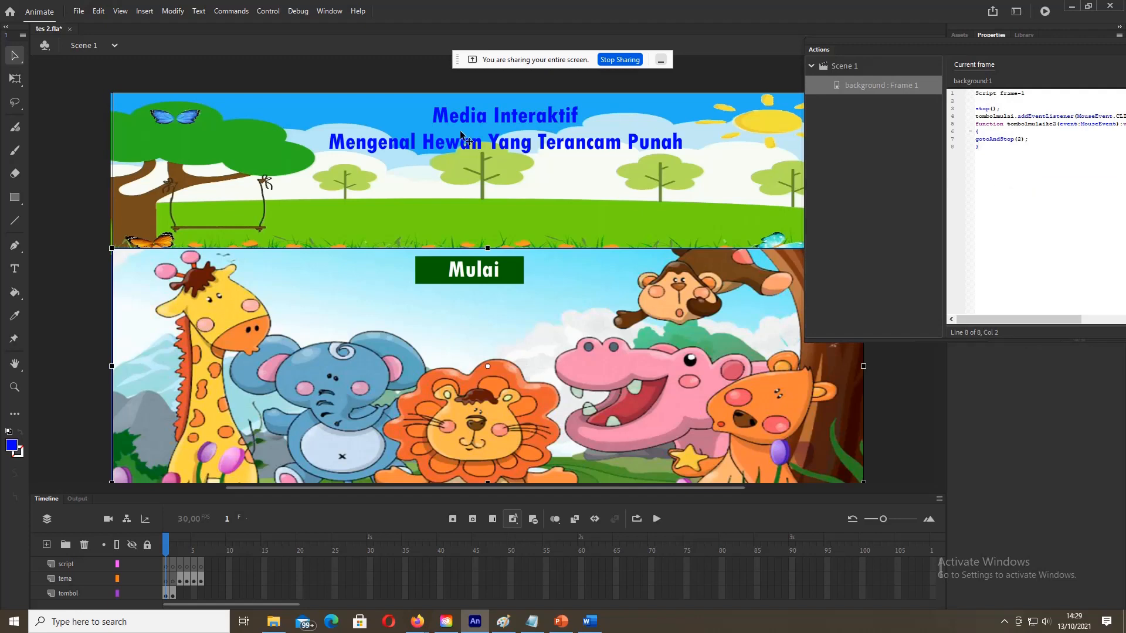
{"action": "left_click", "coordinate": [267, 10]}
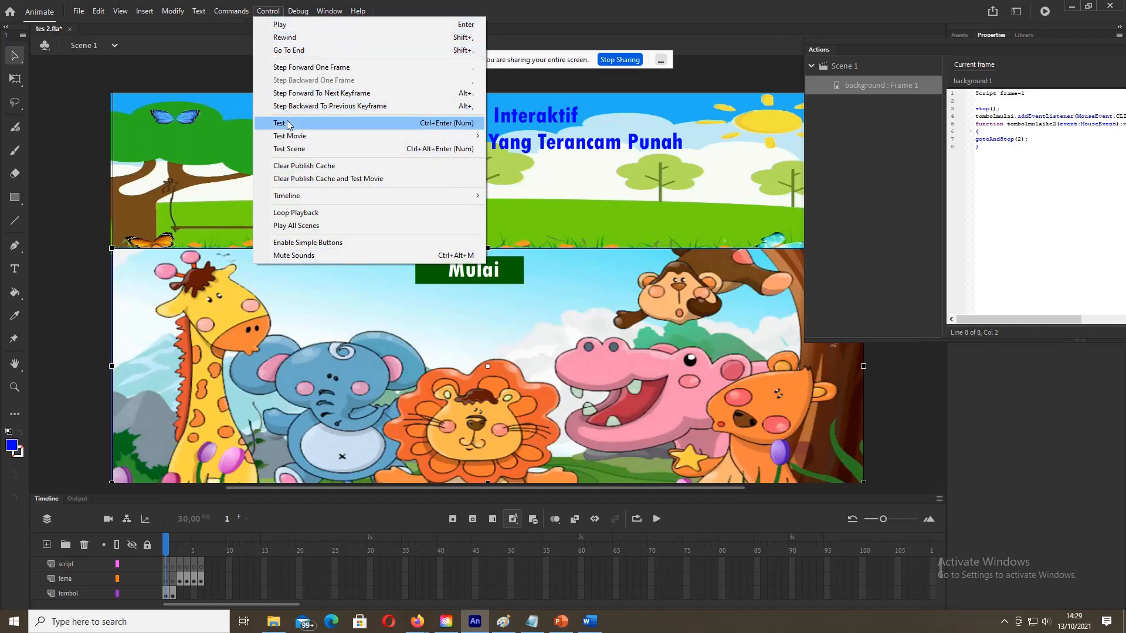
Step: Test the movie, jump to the 1071 syntax error on line 1, and close the test window
{"action": "left_click", "coordinate": [287, 124]}
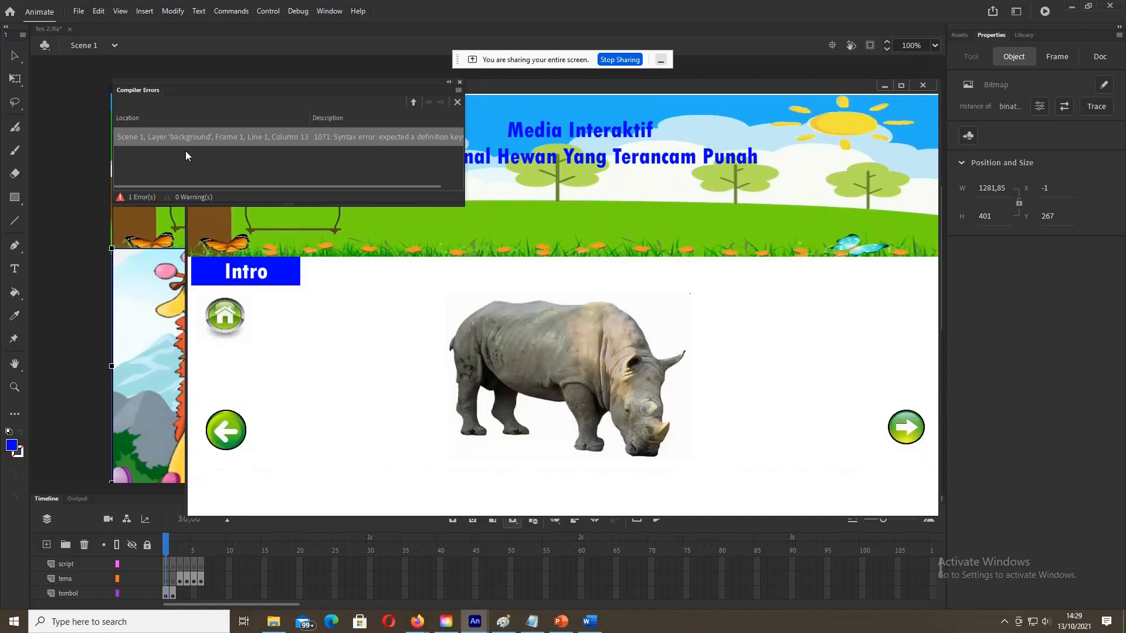
{"action": "double_click", "coordinate": [174, 140]}
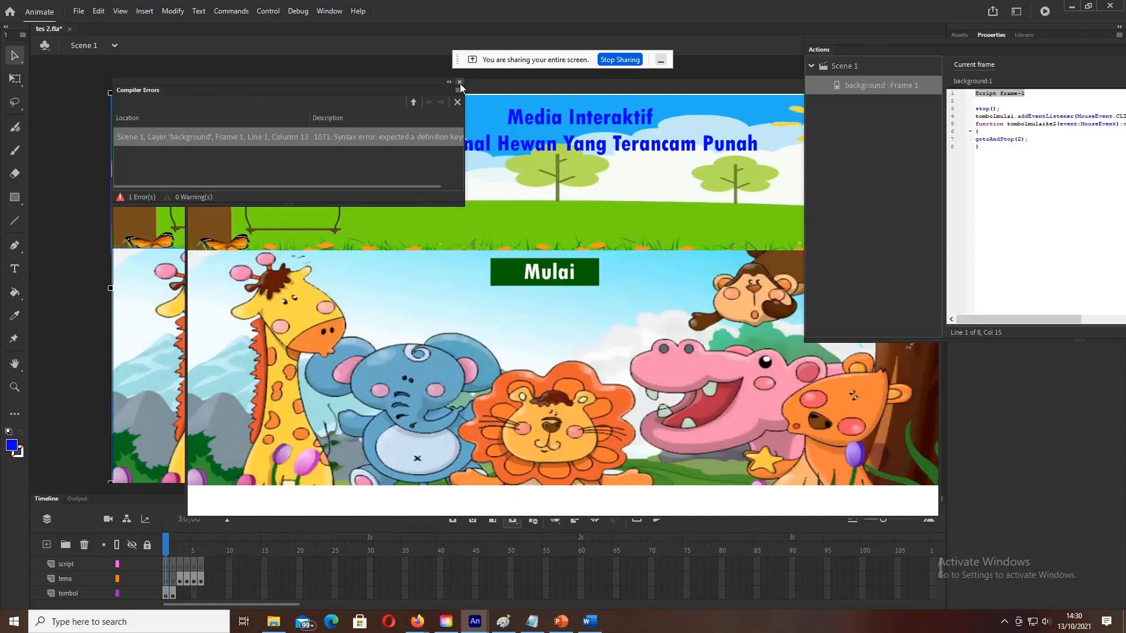
{"action": "left_click", "coordinate": [460, 83]}
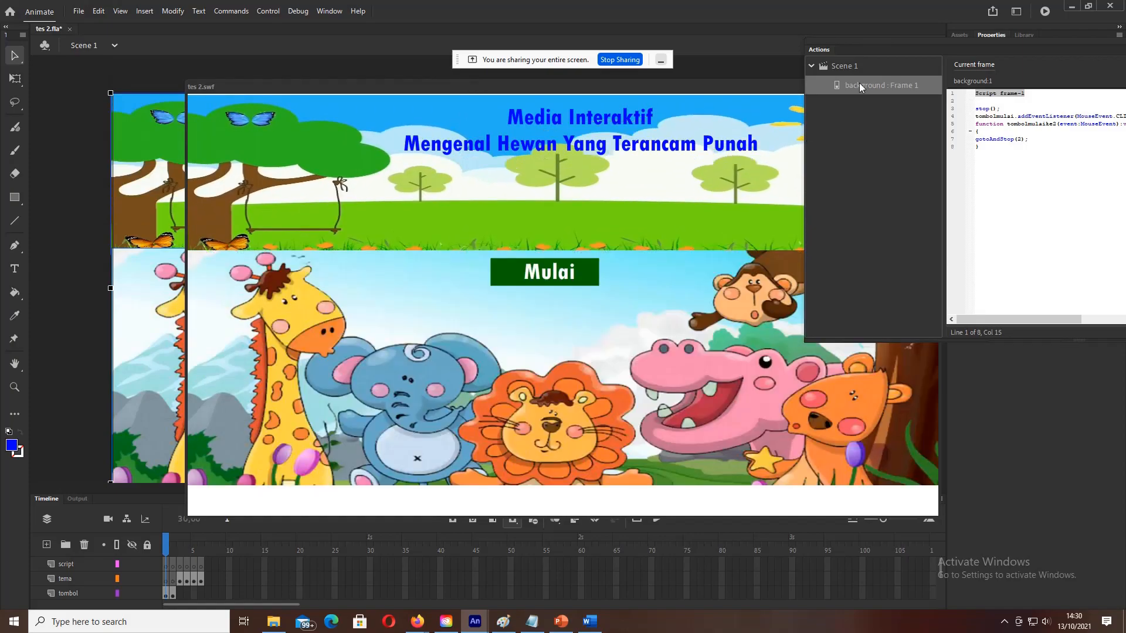
{"action": "left_click_drag", "start_coordinate": [806, 142], "coordinate": [1024, 161]}
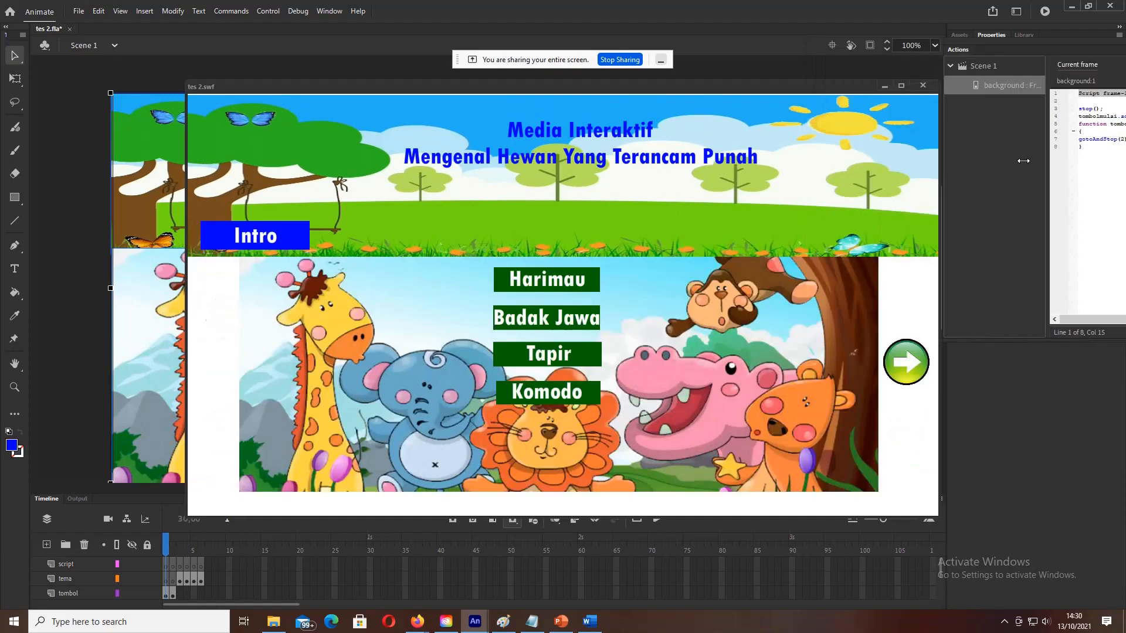
{"action": "left_click", "coordinate": [923, 86]}
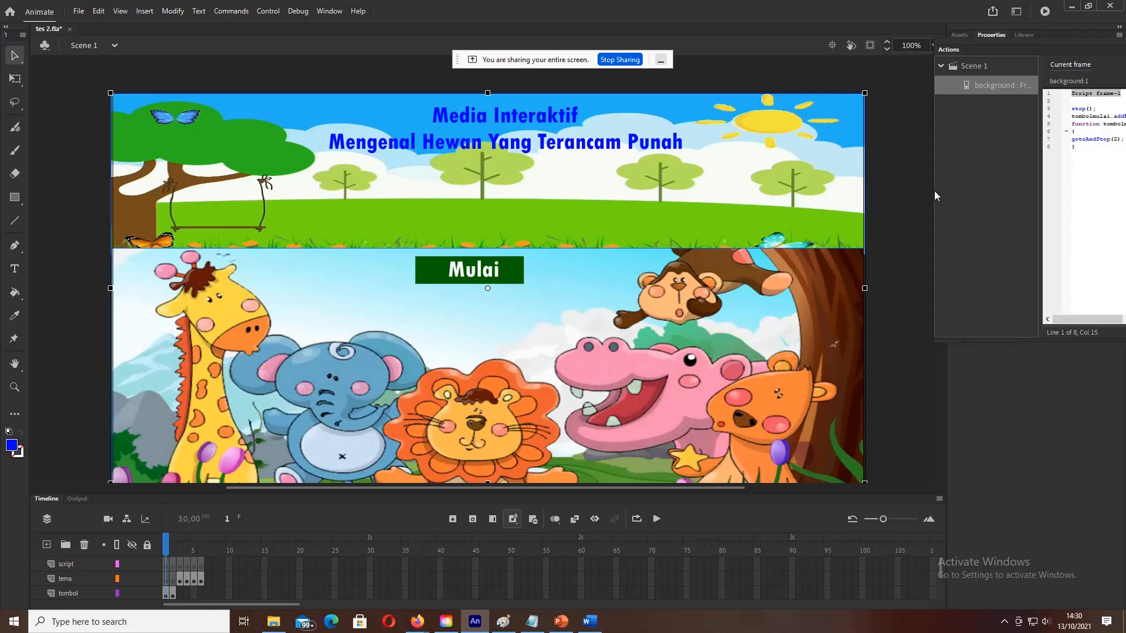
Step: Delete the stray 'Script frame-1' heading line so the script begins with stop();
{"action": "left_click_drag", "start_coordinate": [935, 192], "coordinate": [599, 209]}
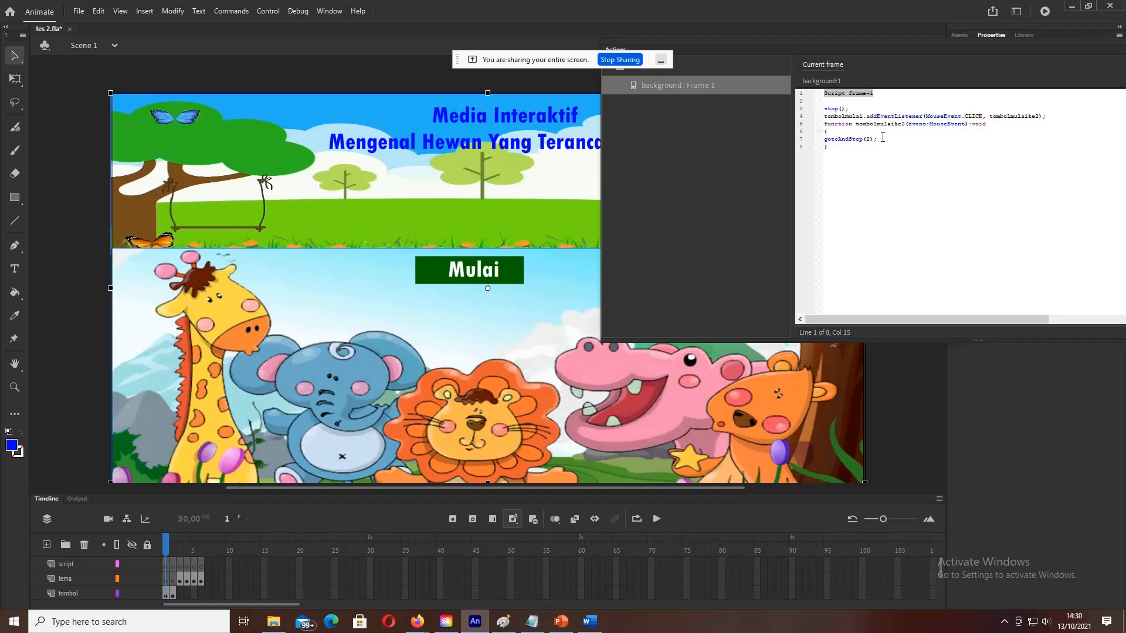
{"action": "left_click", "coordinate": [845, 102]}
{"action": "key", "text": "BackSpace"}
{"action": "key", "text": "BackSpace"}
{"action": "key", "text": "BackSpace"}
{"action": "key", "text": "BackSpace"}
{"action": "key", "text": "BackSpace"}
{"action": "key", "text": "BackSpace"}
{"action": "key", "text": "BackSpace"}
{"action": "key", "text": "BackSpace"}
{"action": "key", "text": "BackSpace"}
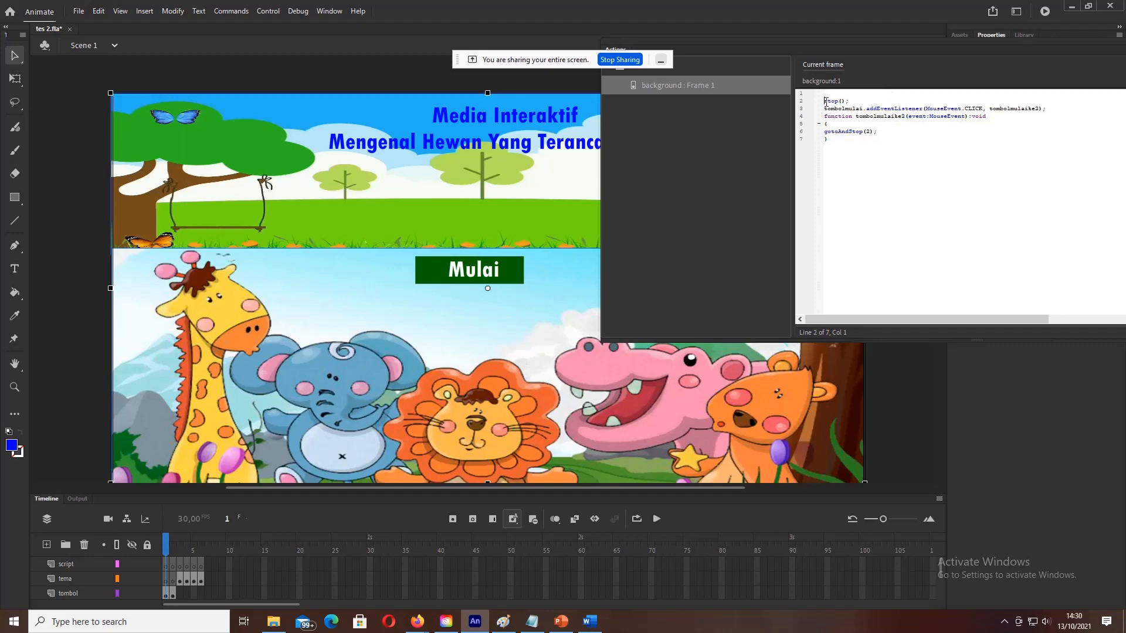
{"action": "key", "text": "BackSpace"}
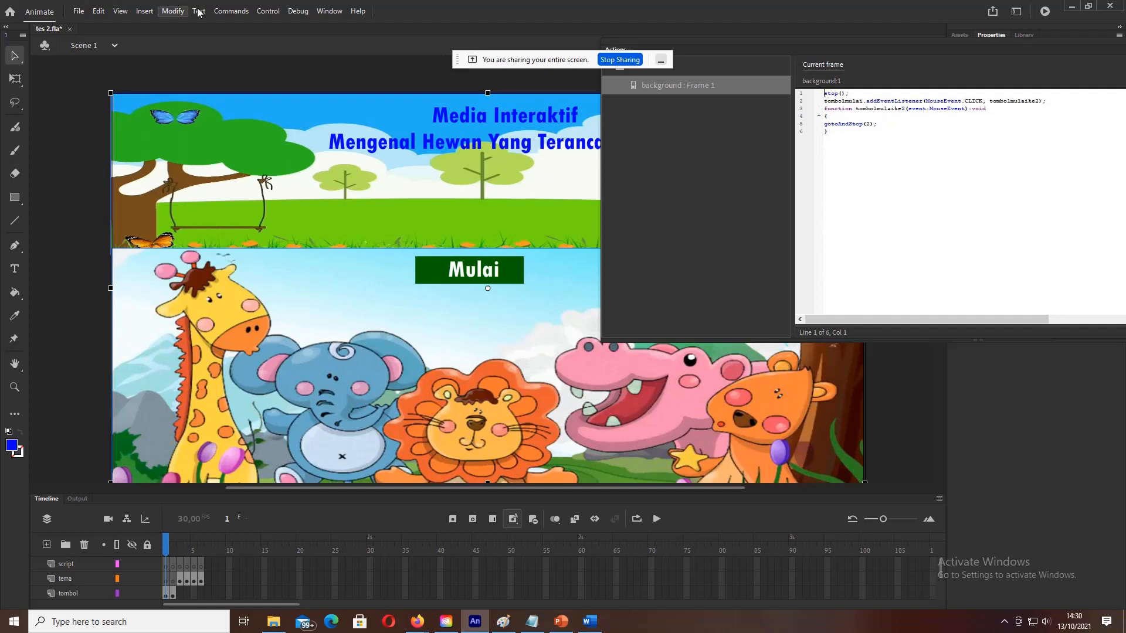
Step: Test the movie again and confirm the Mulai button reaches the frame-2 animal menu
{"action": "left_click", "coordinate": [268, 12]}
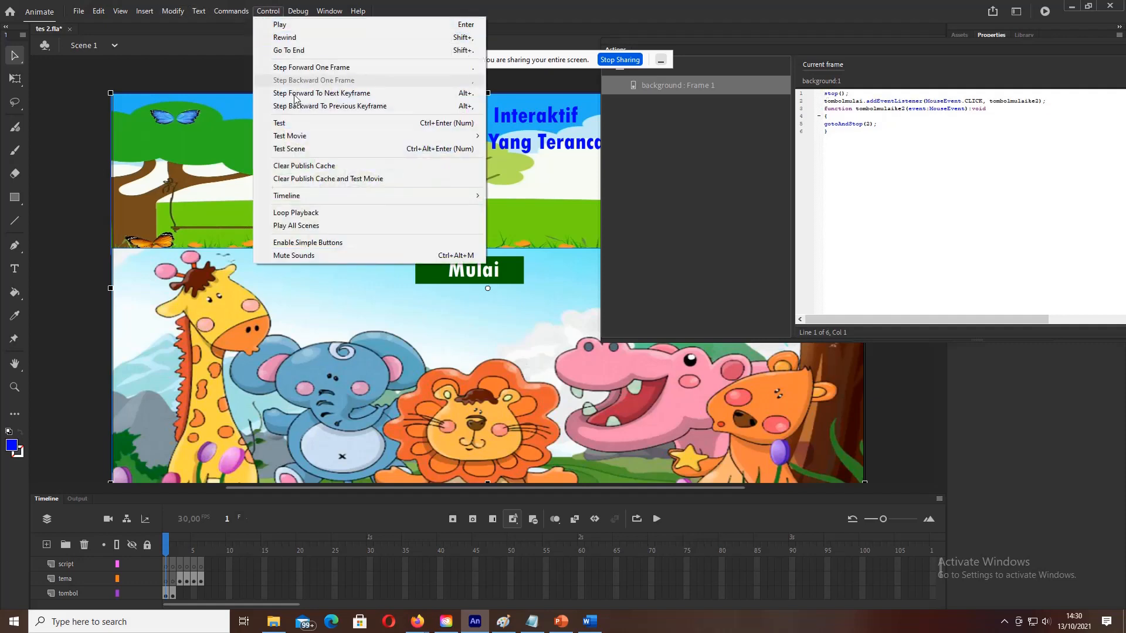
{"action": "left_click", "coordinate": [304, 125]}
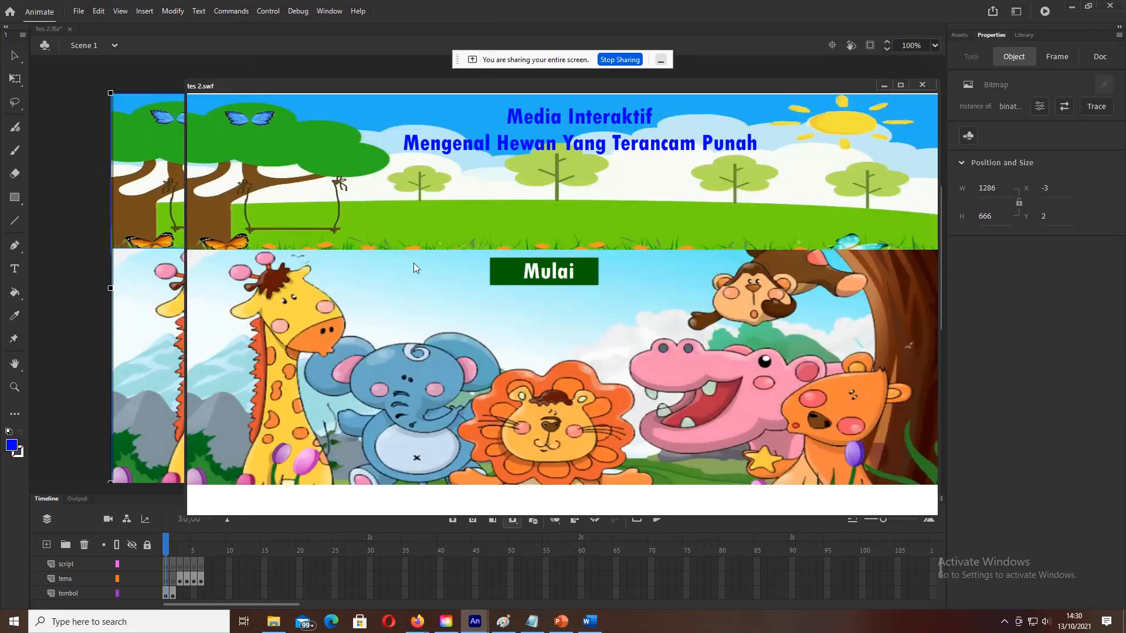
{"action": "left_click", "coordinate": [538, 269]}
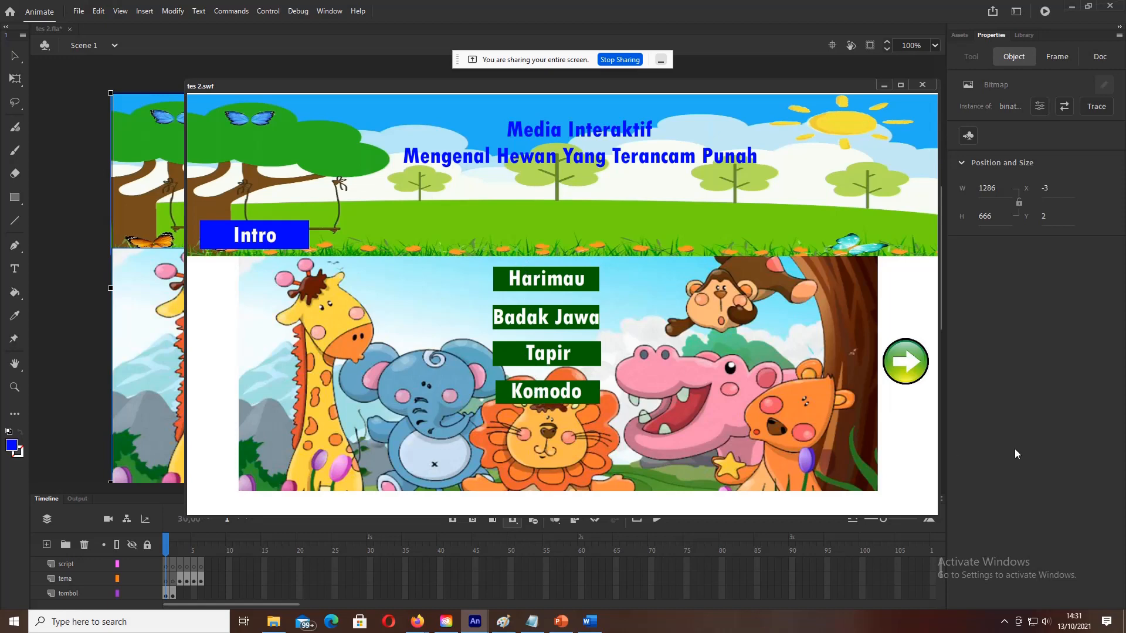
{"action": "left_click", "coordinate": [925, 87]}
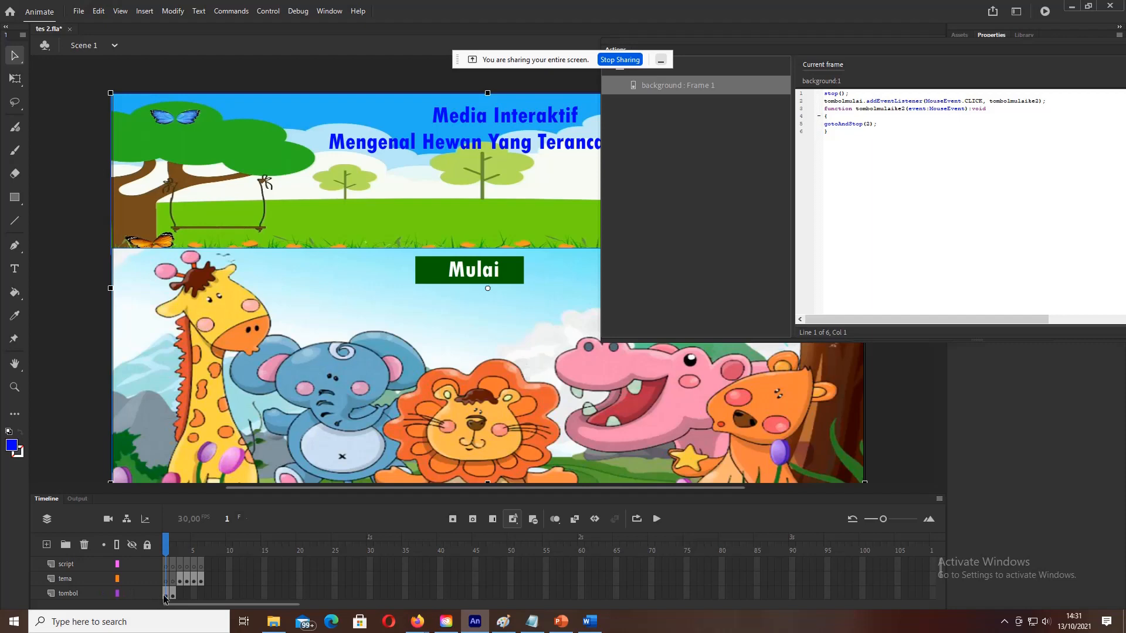
Step: Go to frame 2 of the script layer and open its empty Actions editor
{"action": "left_click", "coordinate": [177, 566]}
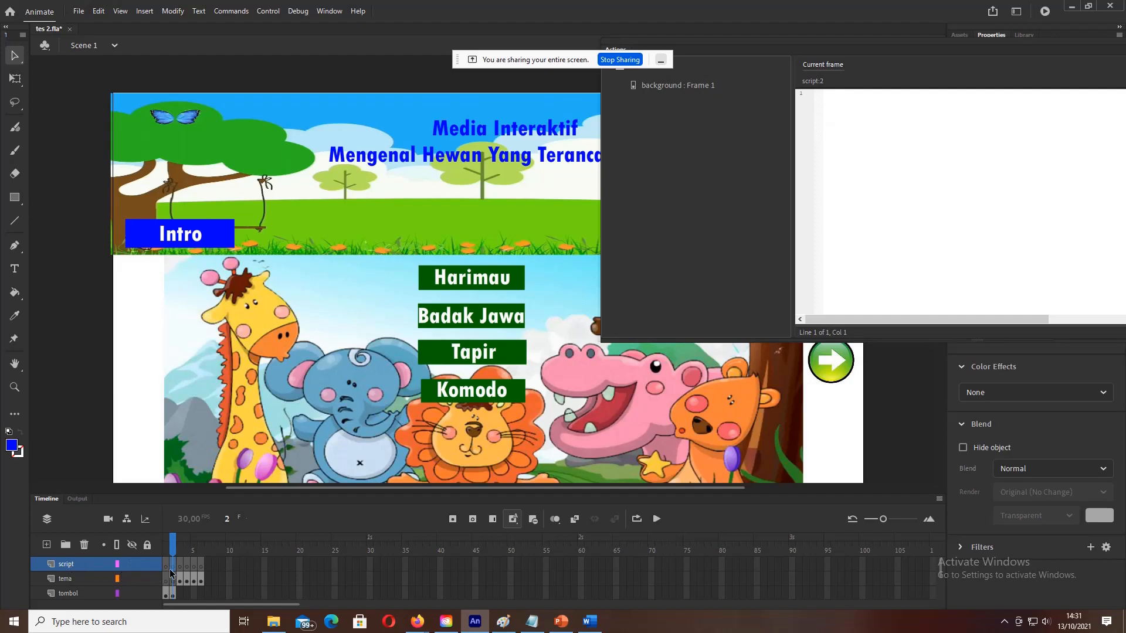
{"action": "left_click", "coordinate": [852, 107]}
{"action": "right_click", "coordinate": [171, 564]}
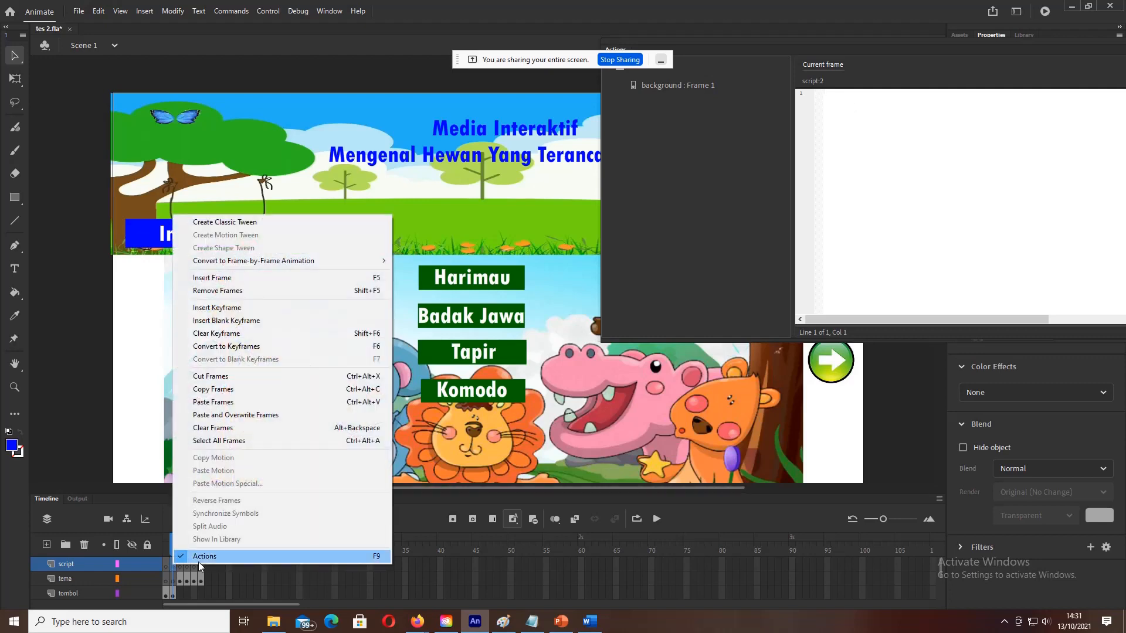
{"action": "left_click", "coordinate": [199, 556]}
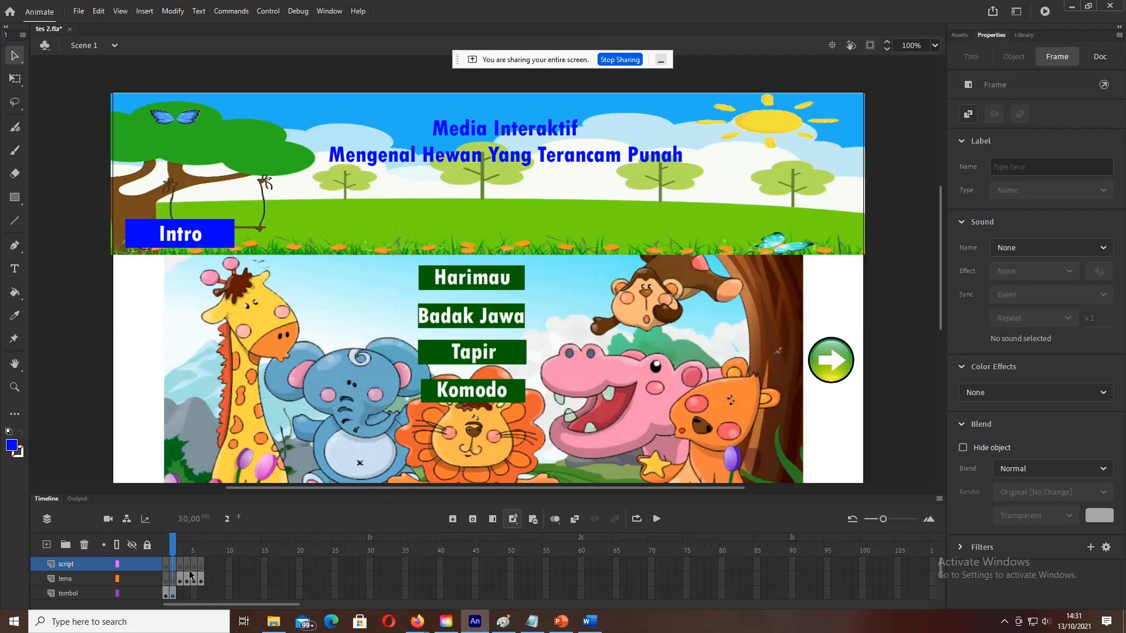
{"action": "right_click", "coordinate": [176, 565]}
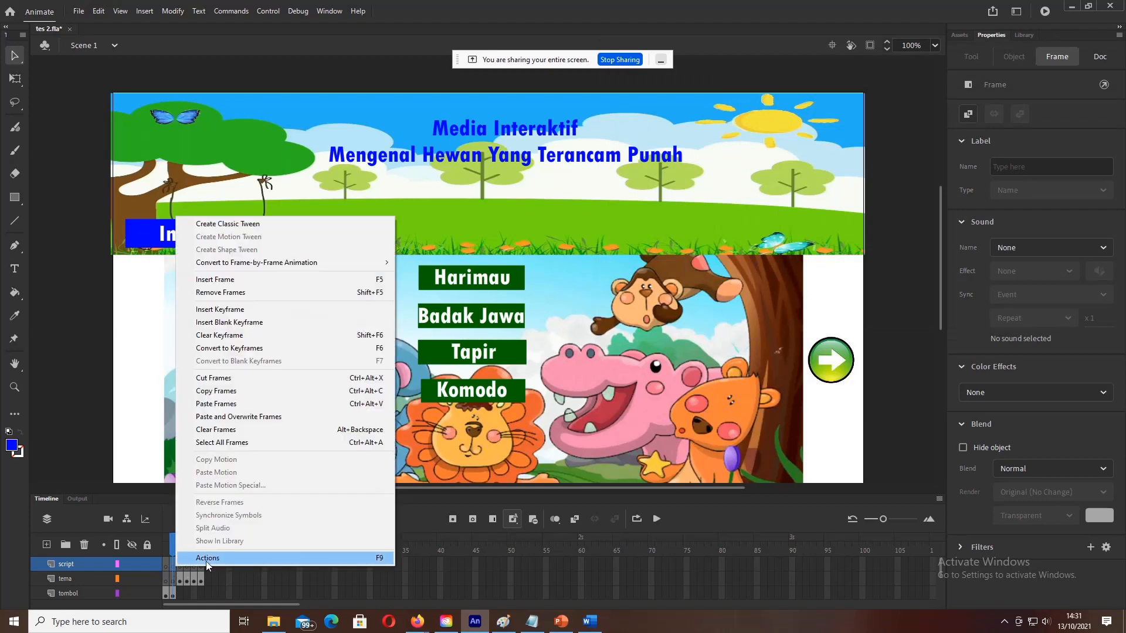
{"action": "left_click", "coordinate": [206, 560]}
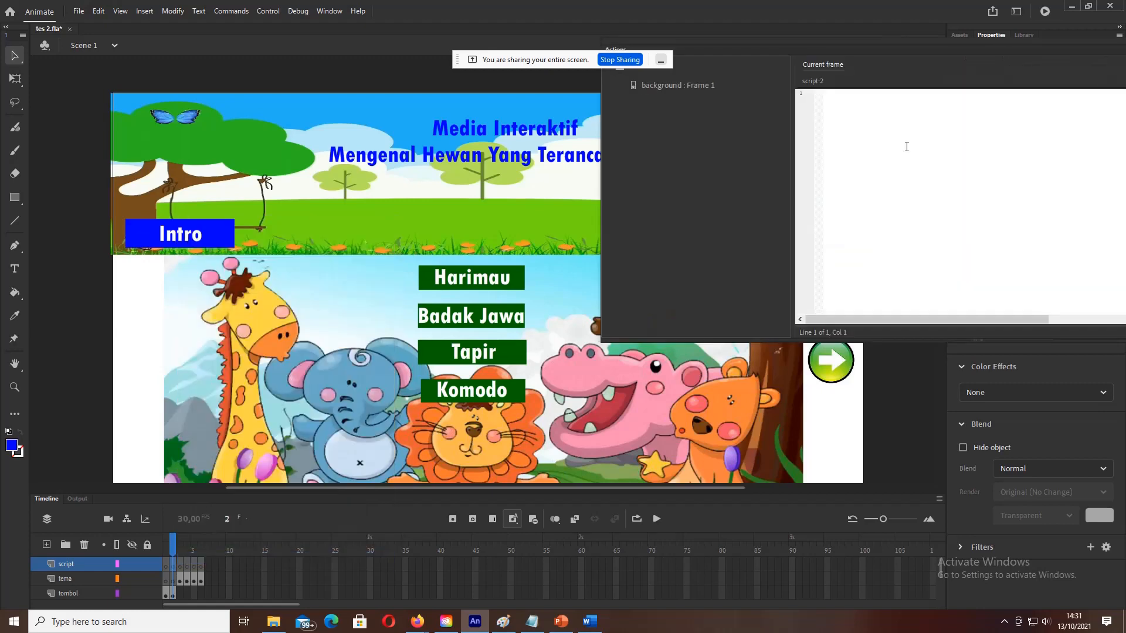
Step: Bring the Notepad notes forward at the Script frame-2 section and maximize the window
{"action": "left_click", "coordinate": [532, 621]}
{"action": "scroll", "coordinate": [479, 524], "scroll_direction": "down", "scroll_amount": 4}
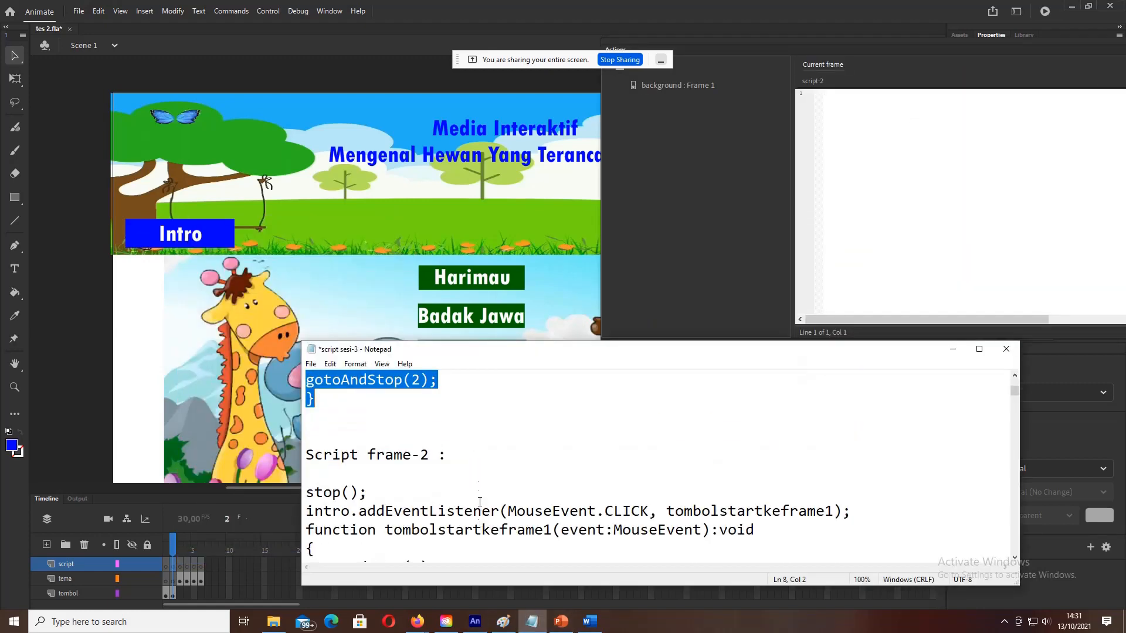
{"action": "scroll", "coordinate": [477, 465], "scroll_direction": "up", "scroll_amount": 1}
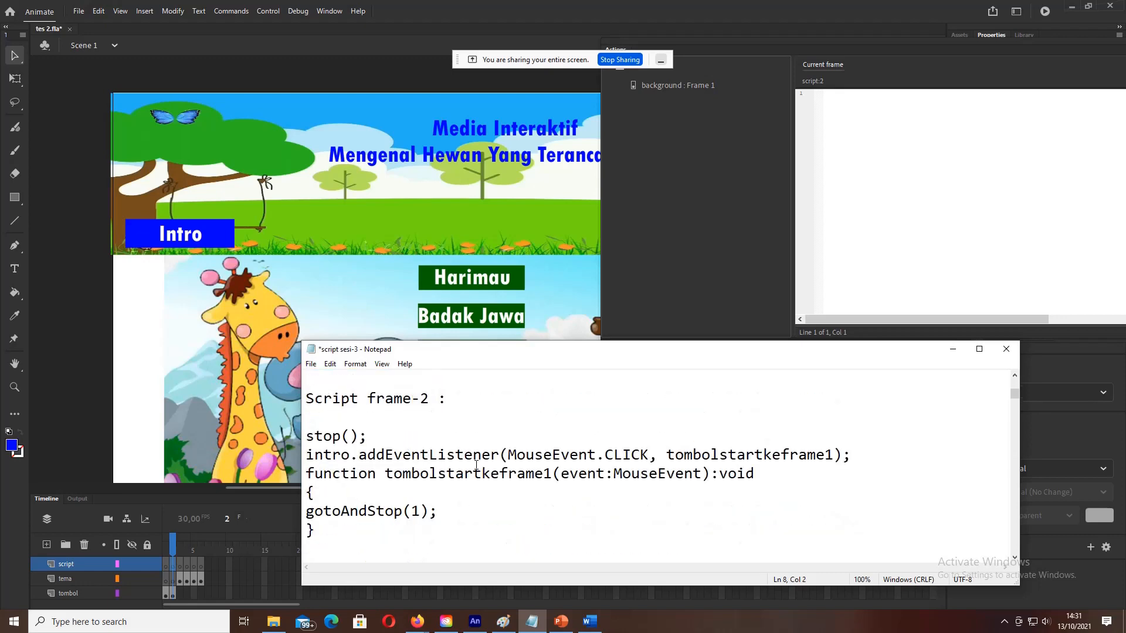
{"action": "left_click", "coordinate": [979, 349]}
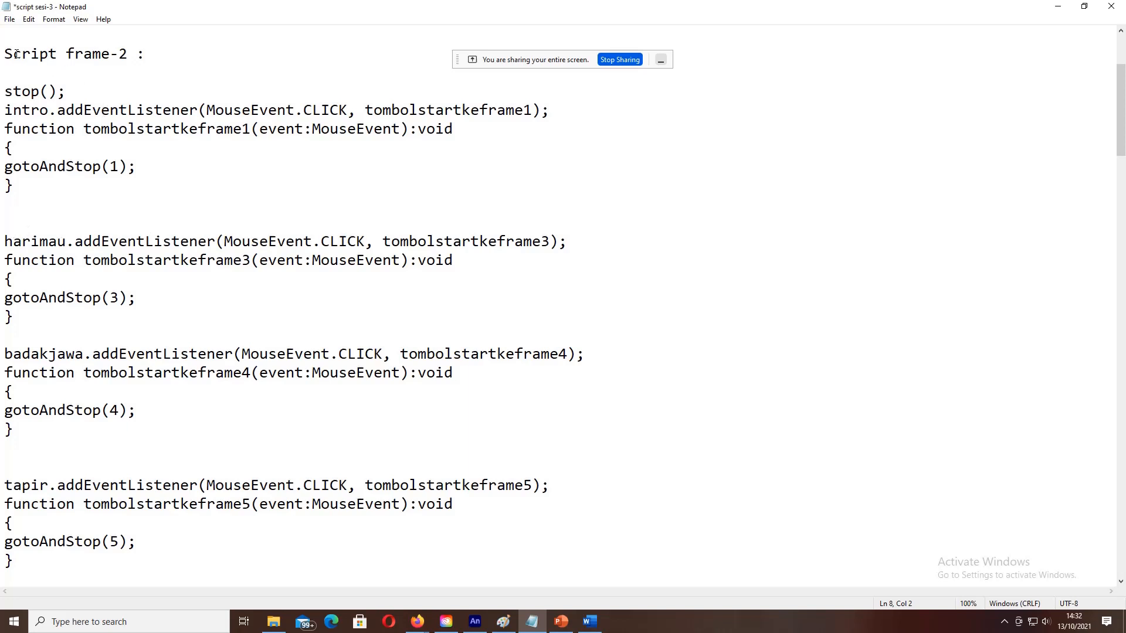
{"action": "left_click_drag", "start_coordinate": [2, 53], "coordinate": [154, 53]}
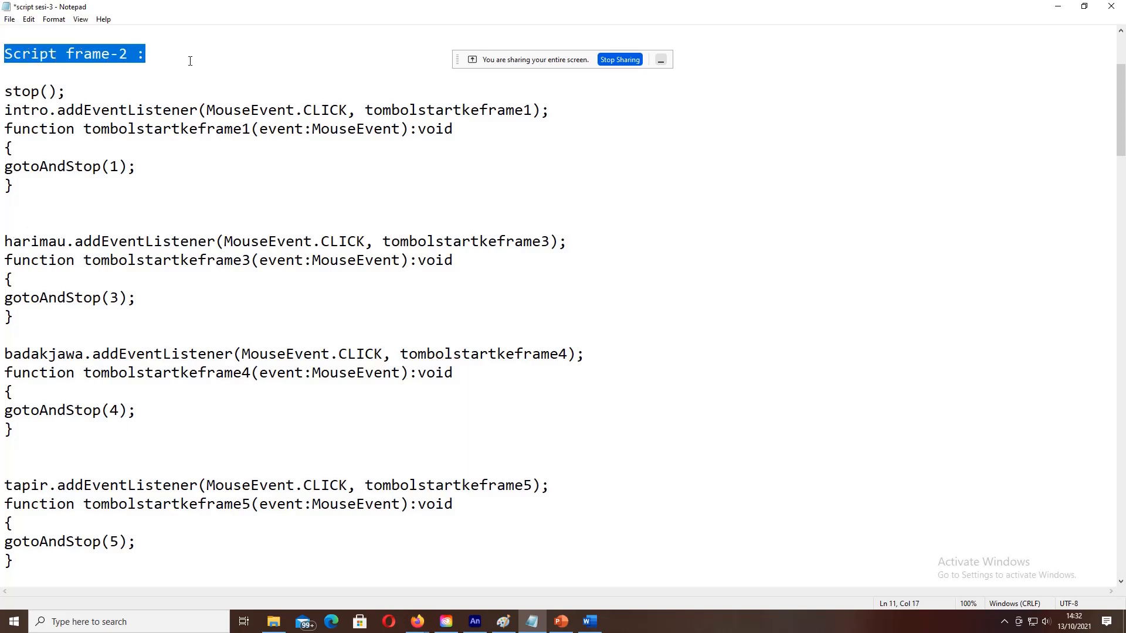
{"action": "left_click", "coordinate": [167, 69]}
{"action": "left_click_drag", "start_coordinate": [5, 91], "coordinate": [68, 91]}
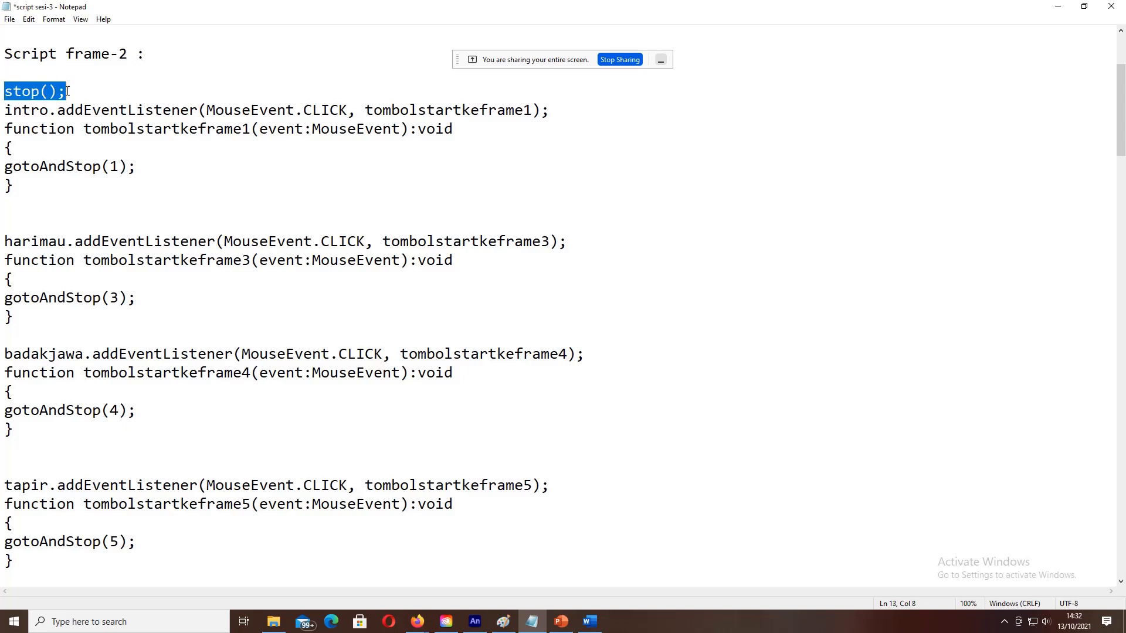
{"action": "left_click_drag", "start_coordinate": [4, 112], "coordinate": [32, 113]}
{"action": "left_click_drag", "start_coordinate": [41, 113], "coordinate": [50, 112]}
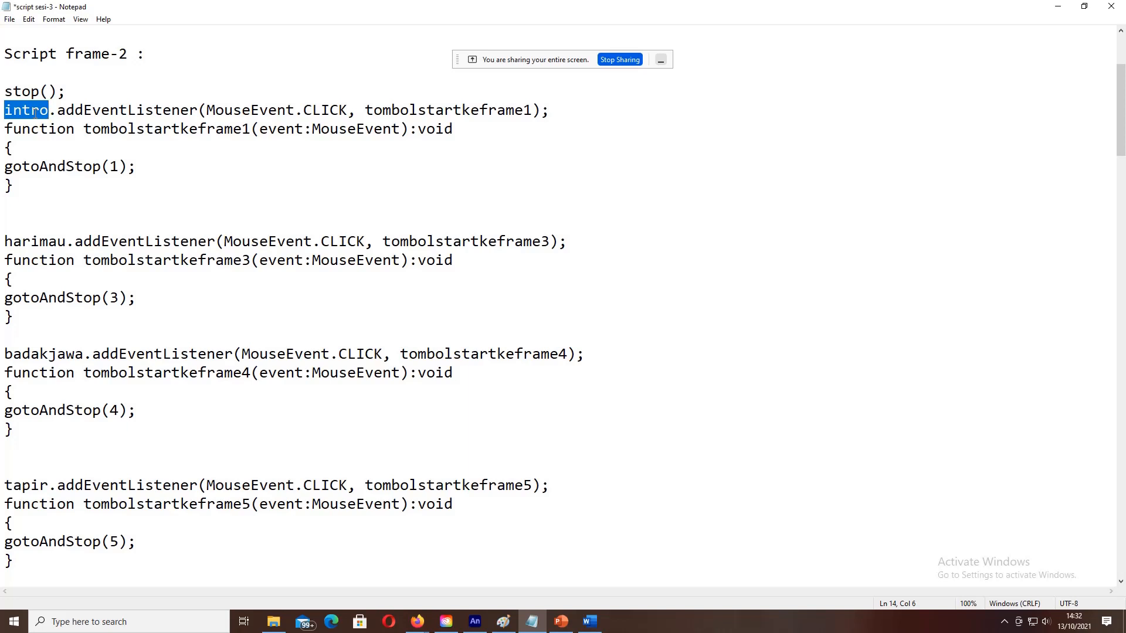
{"action": "left_click", "coordinate": [9, 112]}
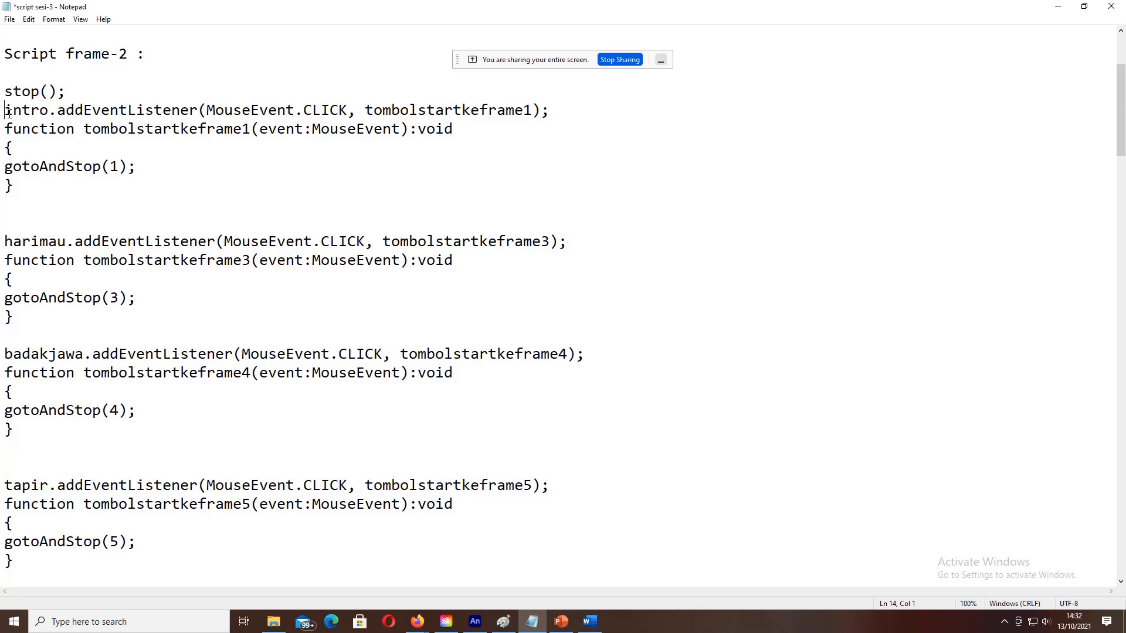
{"action": "left_click_drag", "start_coordinate": [6, 110], "coordinate": [45, 109]}
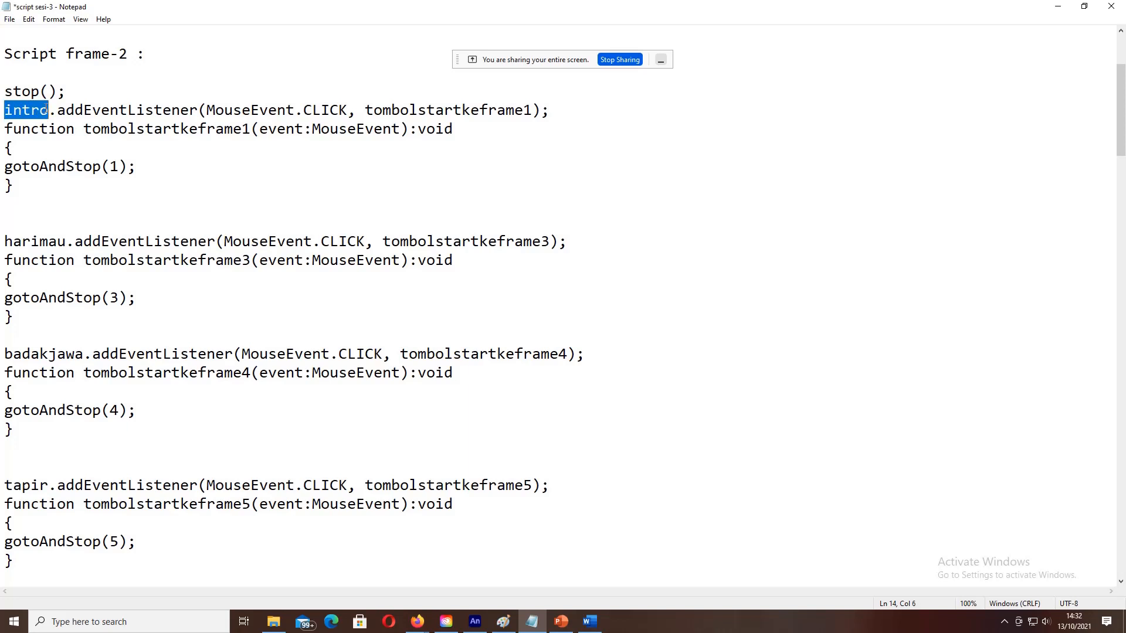
{"action": "left_click", "coordinate": [6, 111]}
{"action": "left_click_drag", "start_coordinate": [6, 111], "coordinate": [47, 111]}
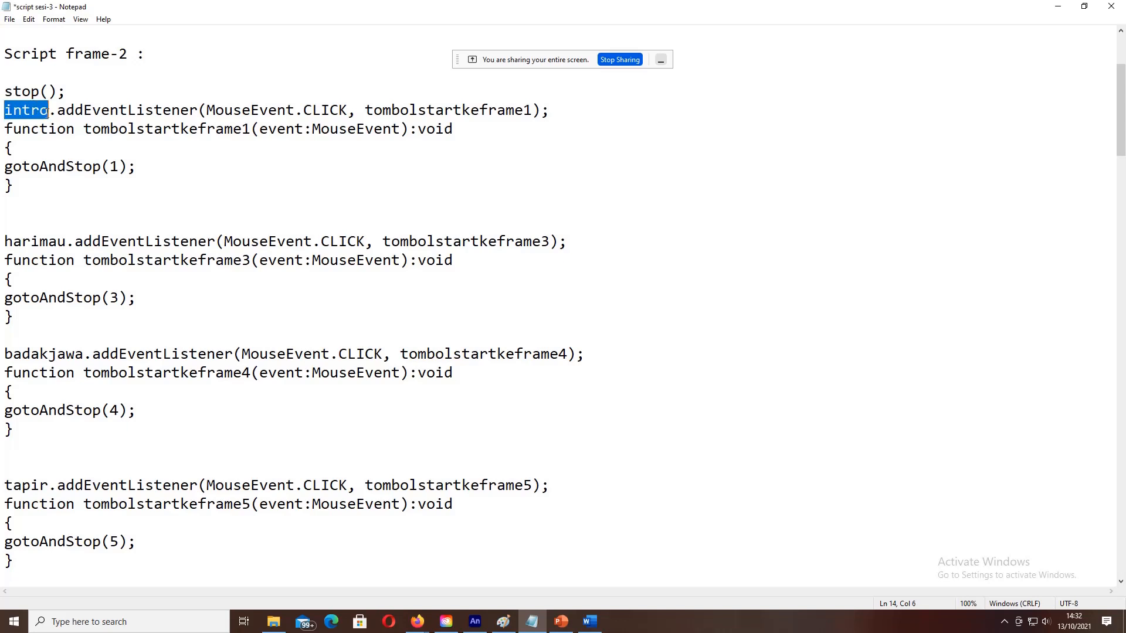
{"action": "double_click", "coordinate": [6, 112]}
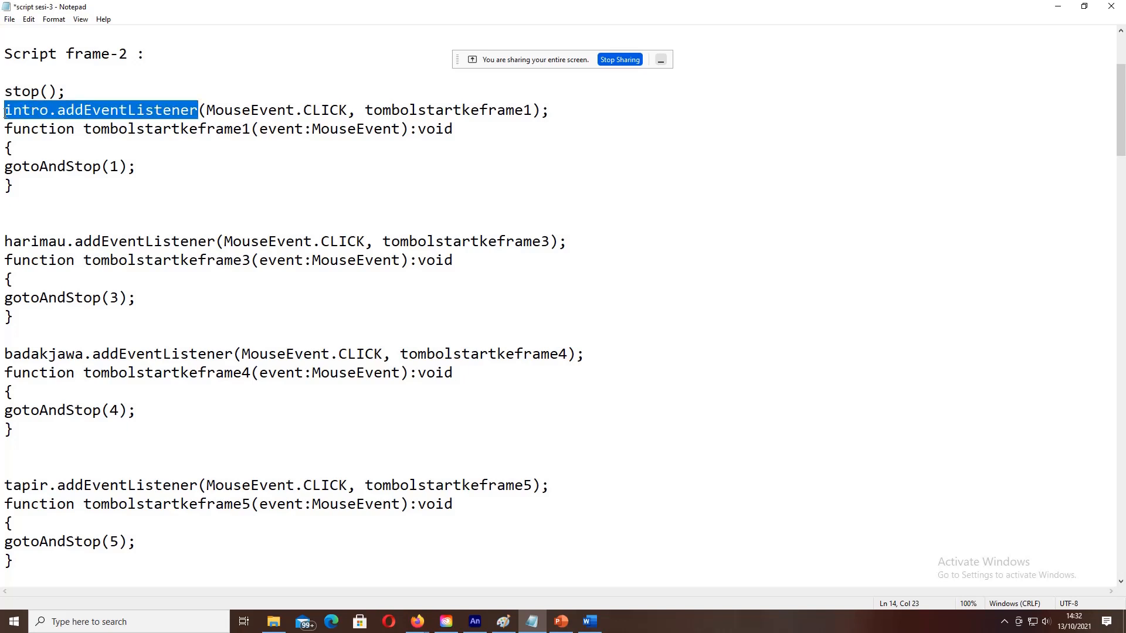
{"action": "left_click", "coordinate": [5, 112]}
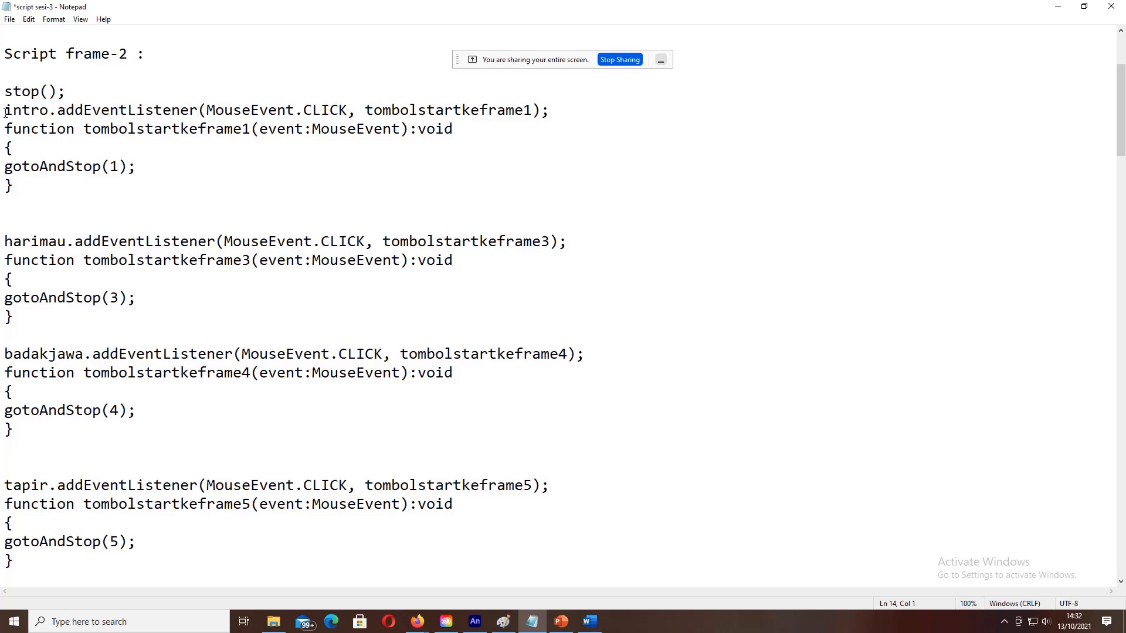
{"action": "left_click_drag", "start_coordinate": [5, 112], "coordinate": [48, 112]}
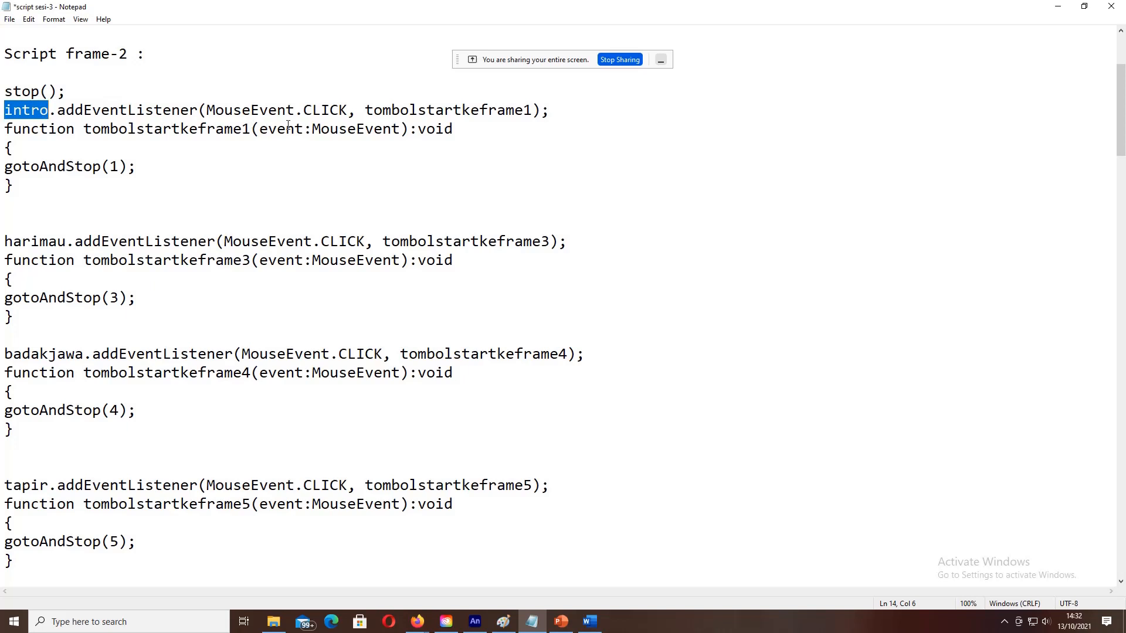
{"action": "left_click", "coordinate": [366, 110]}
{"action": "left_click_drag", "start_coordinate": [366, 110], "coordinate": [522, 110]}
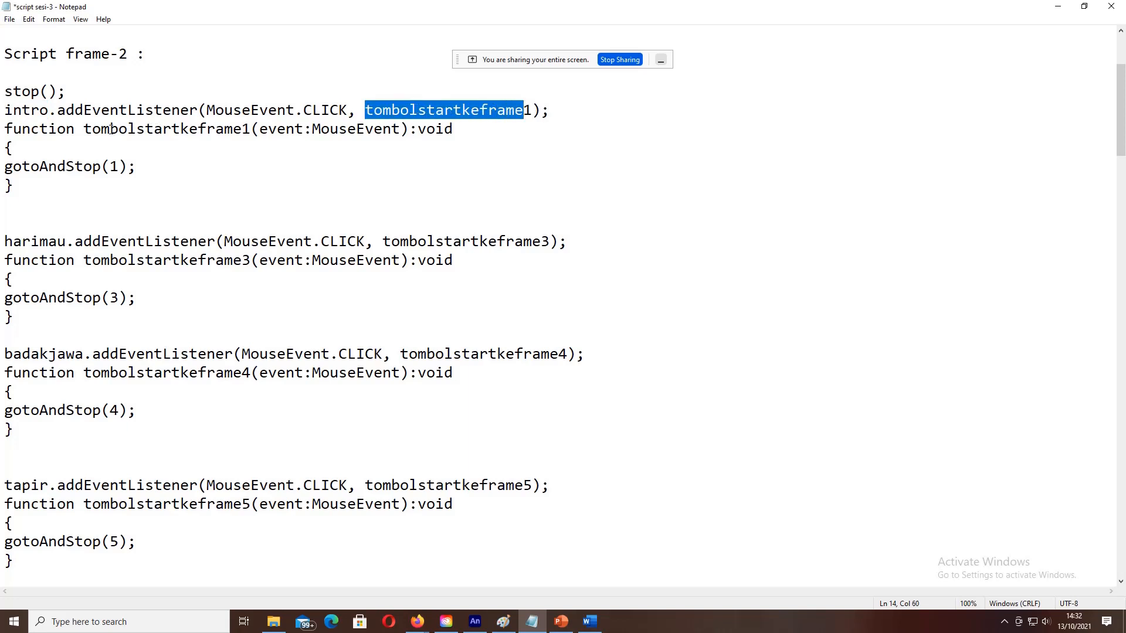
{"action": "left_click_drag", "start_coordinate": [84, 129], "coordinate": [251, 129]}
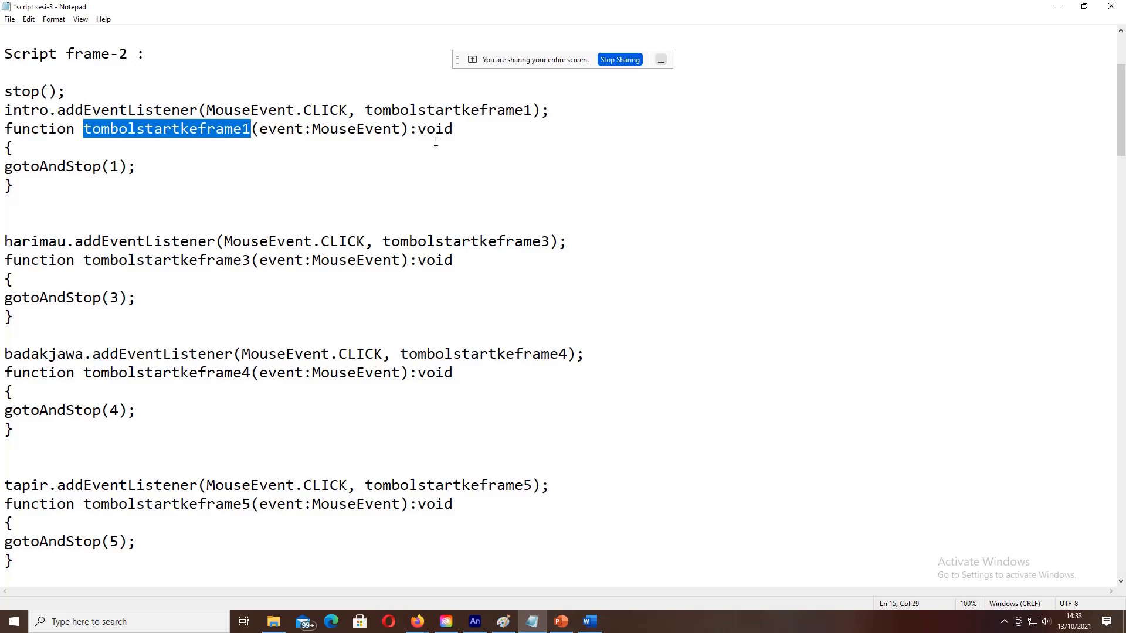
{"action": "left_click", "coordinate": [534, 110]}
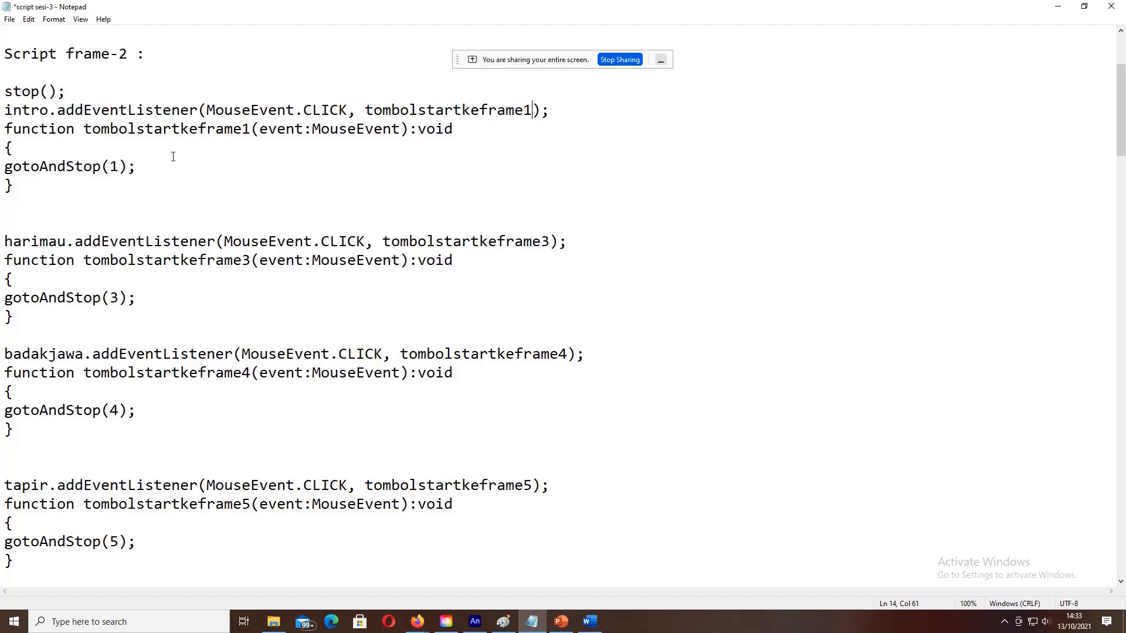
{"action": "left_click", "coordinate": [119, 166]}
{"action": "left_click_drag", "start_coordinate": [365, 110], "coordinate": [532, 110]}
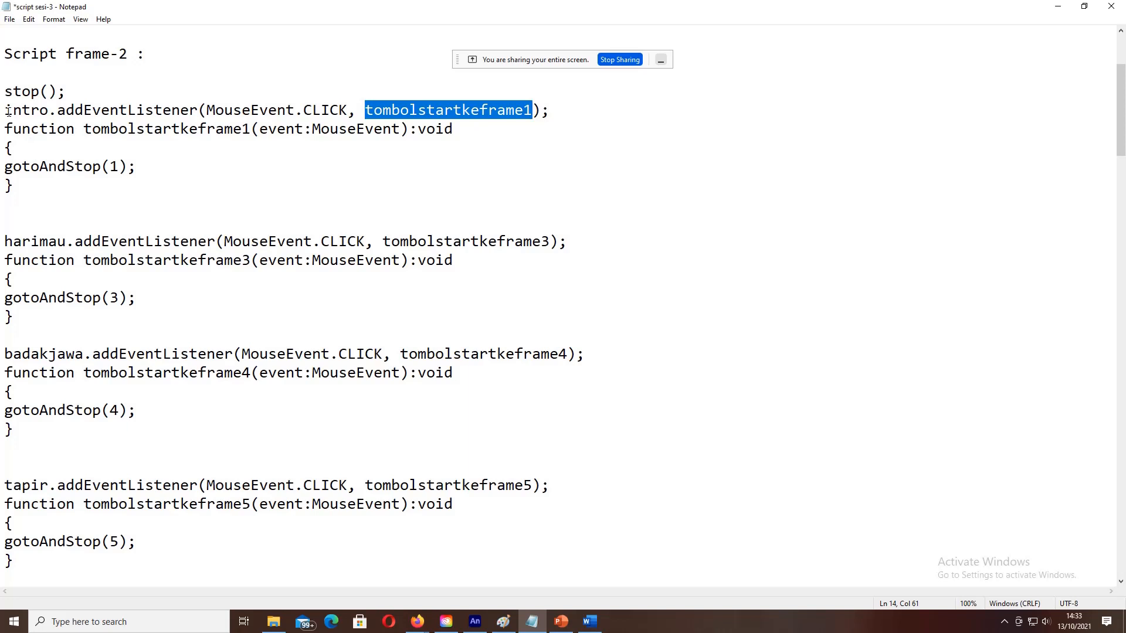
{"action": "left_click_drag", "start_coordinate": [5, 110], "coordinate": [37, 122]}
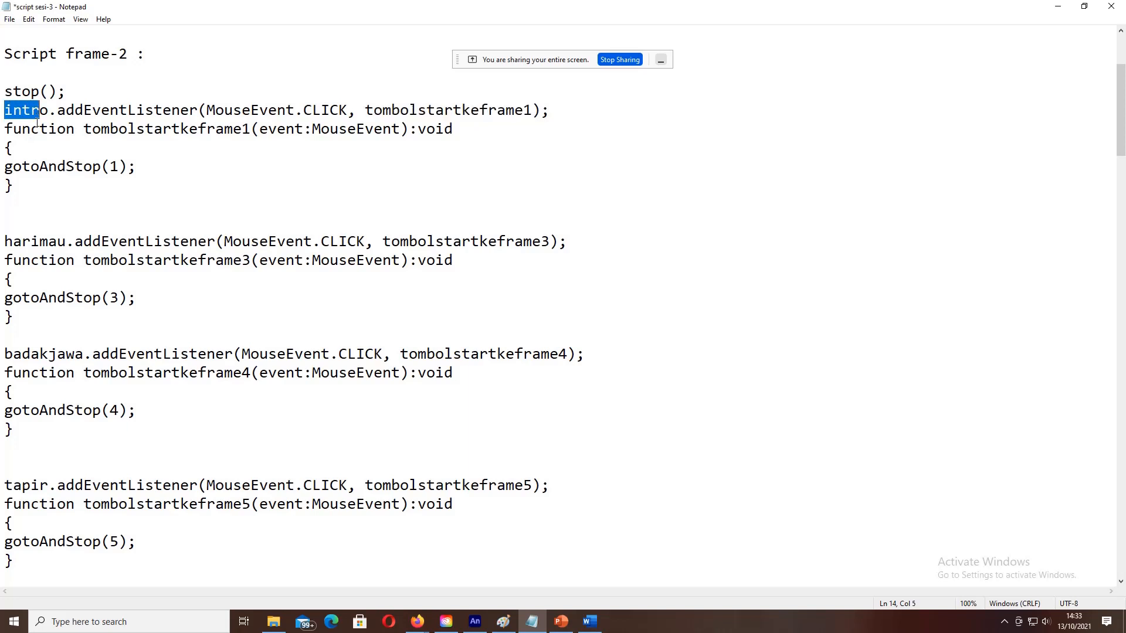
{"action": "left_click", "coordinate": [6, 242]}
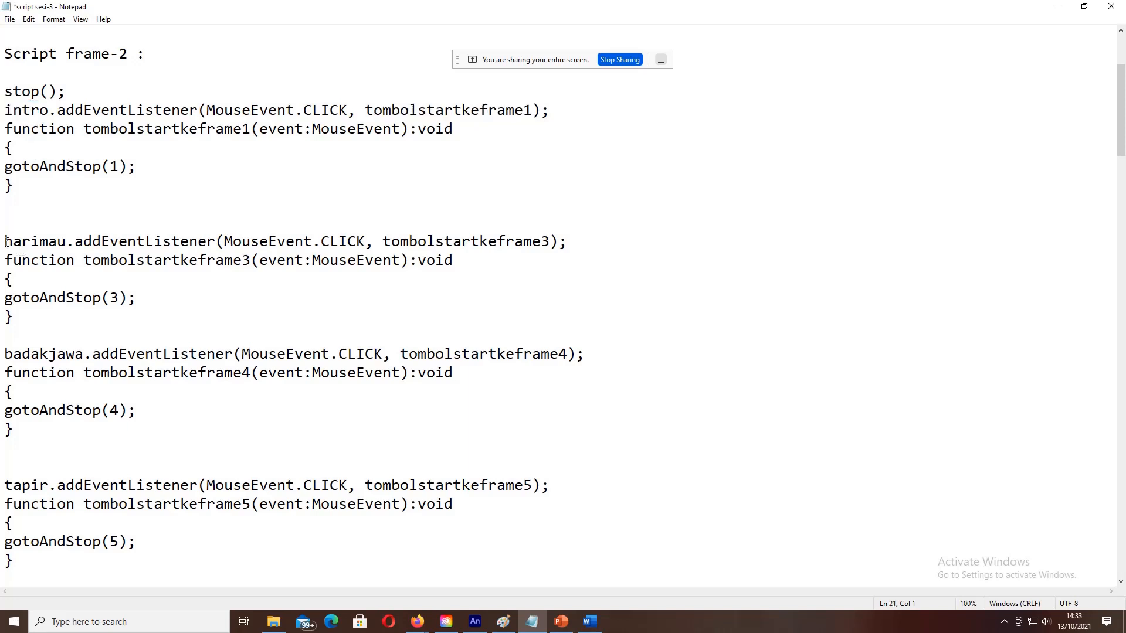
{"action": "left_click_drag", "start_coordinate": [6, 242], "coordinate": [67, 242]}
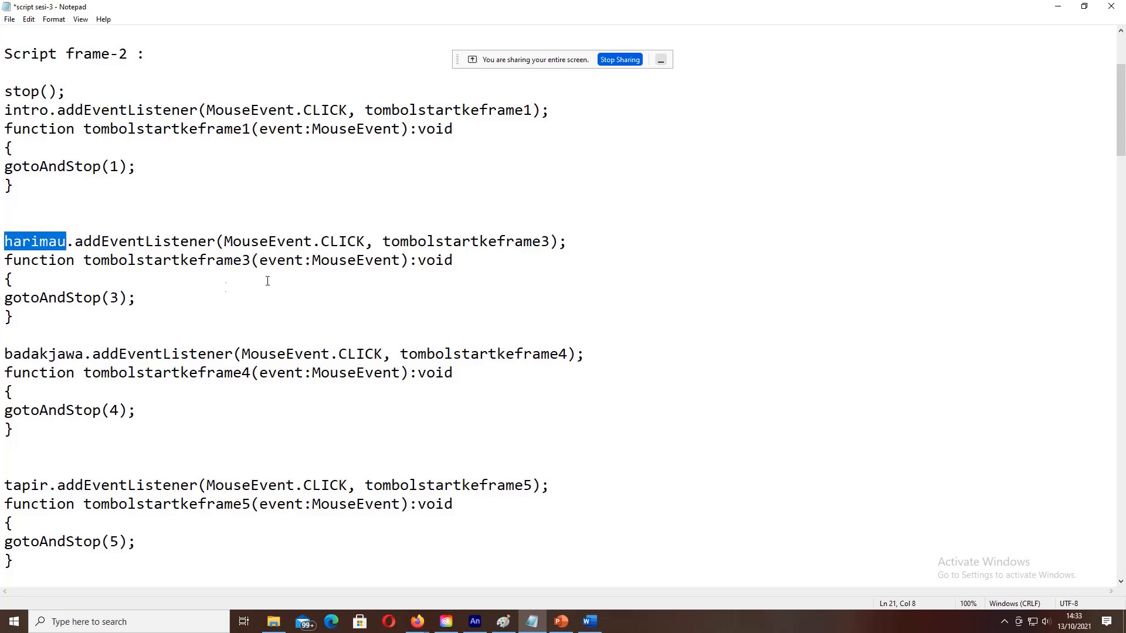
{"action": "double_click", "coordinate": [114, 298]}
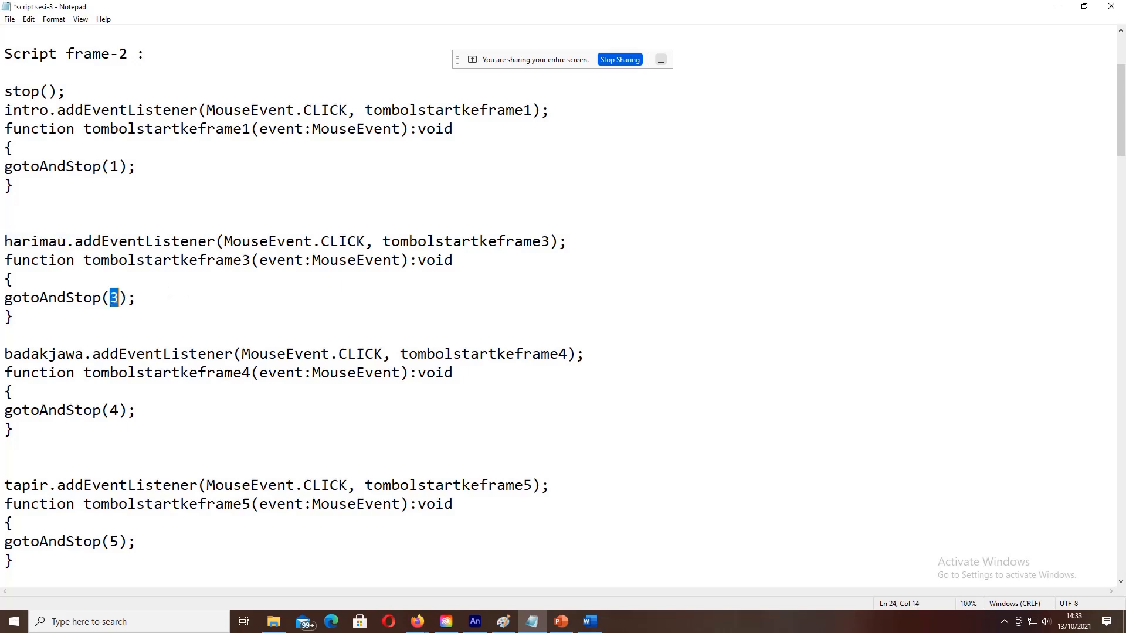
{"action": "left_click_drag", "start_coordinate": [5, 299], "coordinate": [128, 298]}
{"action": "left_click", "coordinate": [120, 298]}
{"action": "left_click_drag", "start_coordinate": [383, 241], "coordinate": [546, 243]}
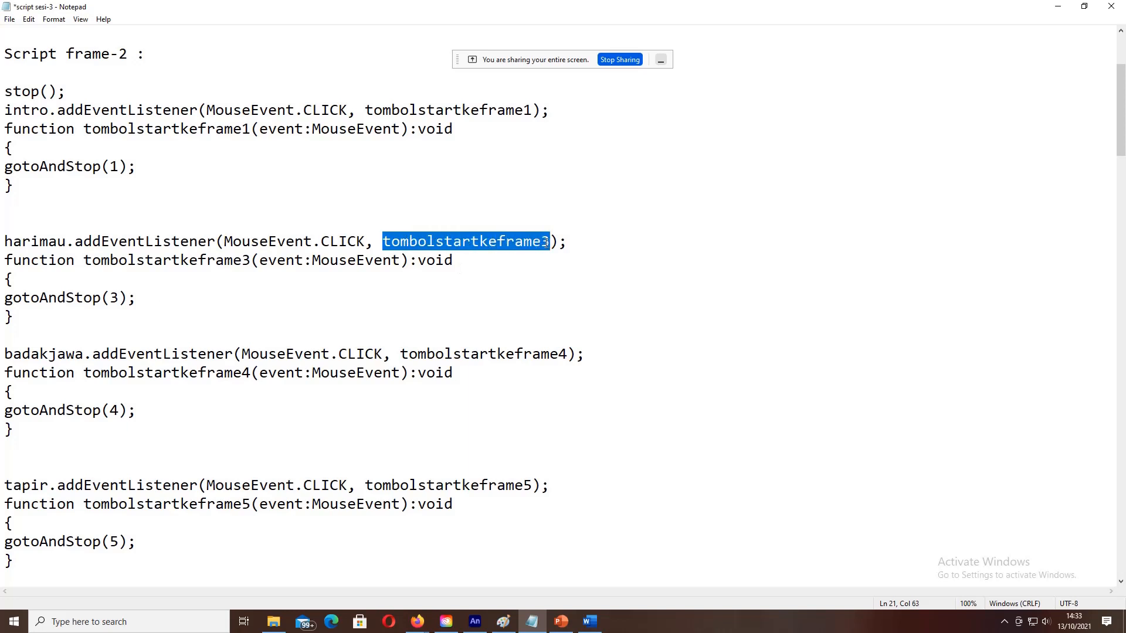
{"action": "left_click", "coordinate": [546, 243]}
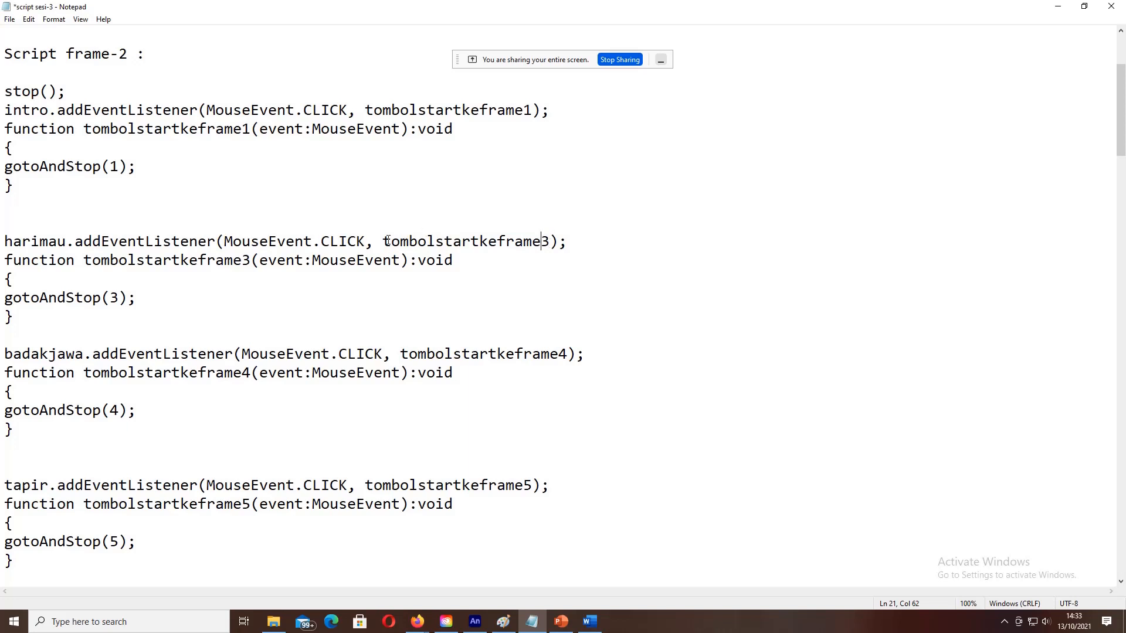
{"action": "left_click_drag", "start_coordinate": [382, 242], "coordinate": [547, 248]}
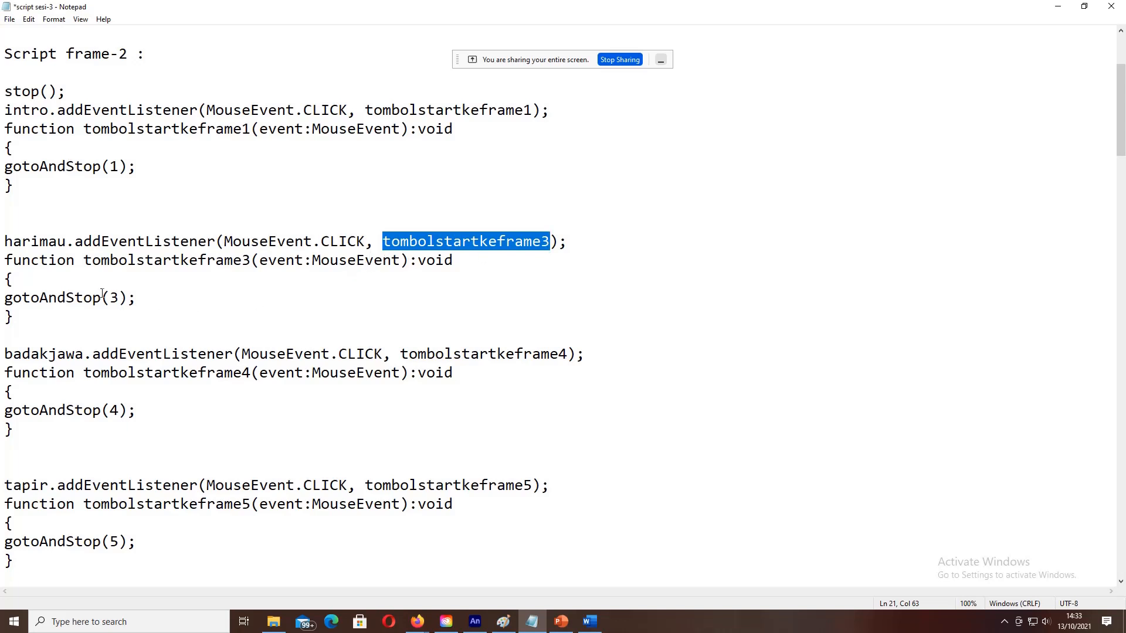
{"action": "left_click_drag", "start_coordinate": [85, 262], "coordinate": [250, 260]}
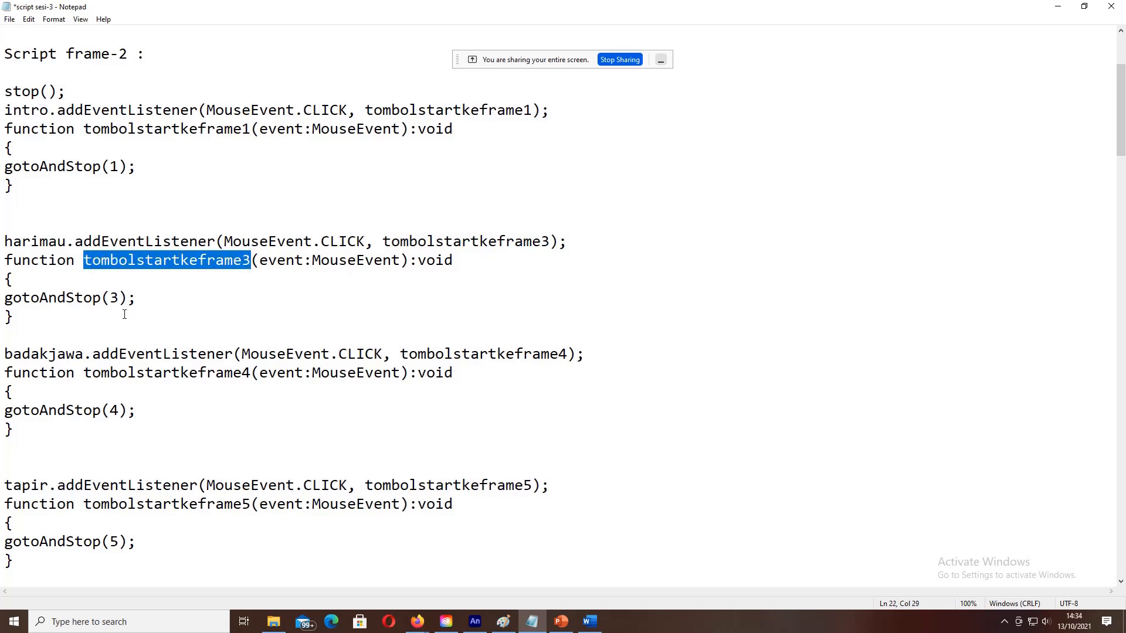
{"action": "scroll", "coordinate": [124, 314], "scroll_direction": "down", "scroll_amount": 1}
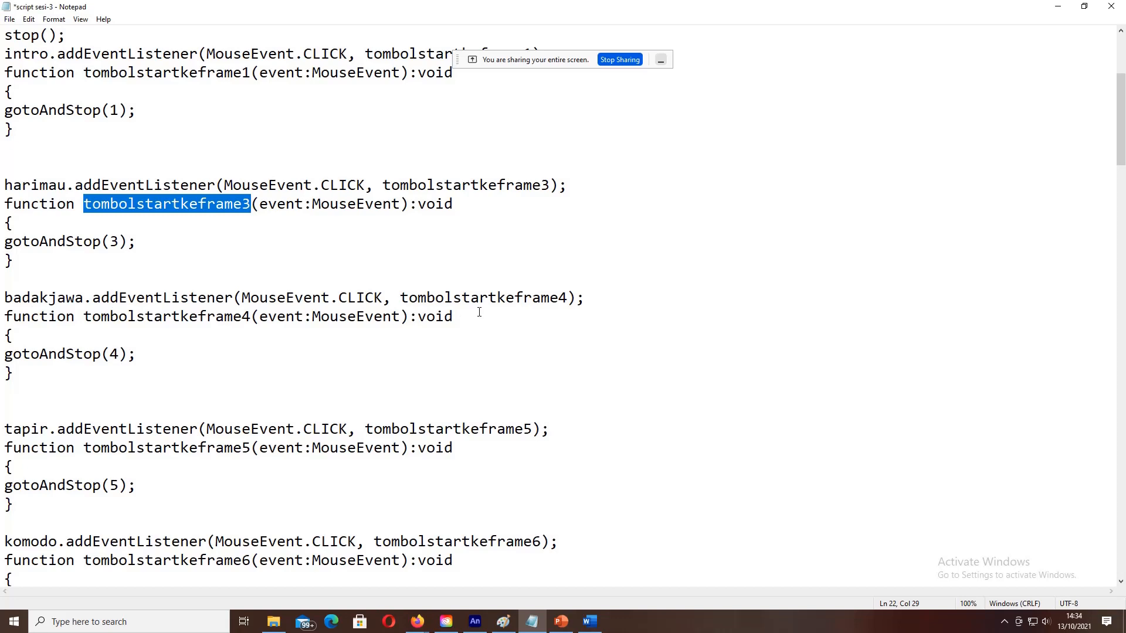
{"action": "double_click", "coordinate": [114, 348]}
{"action": "scroll", "coordinate": [124, 347], "scroll_direction": "down", "scroll_amount": 2}
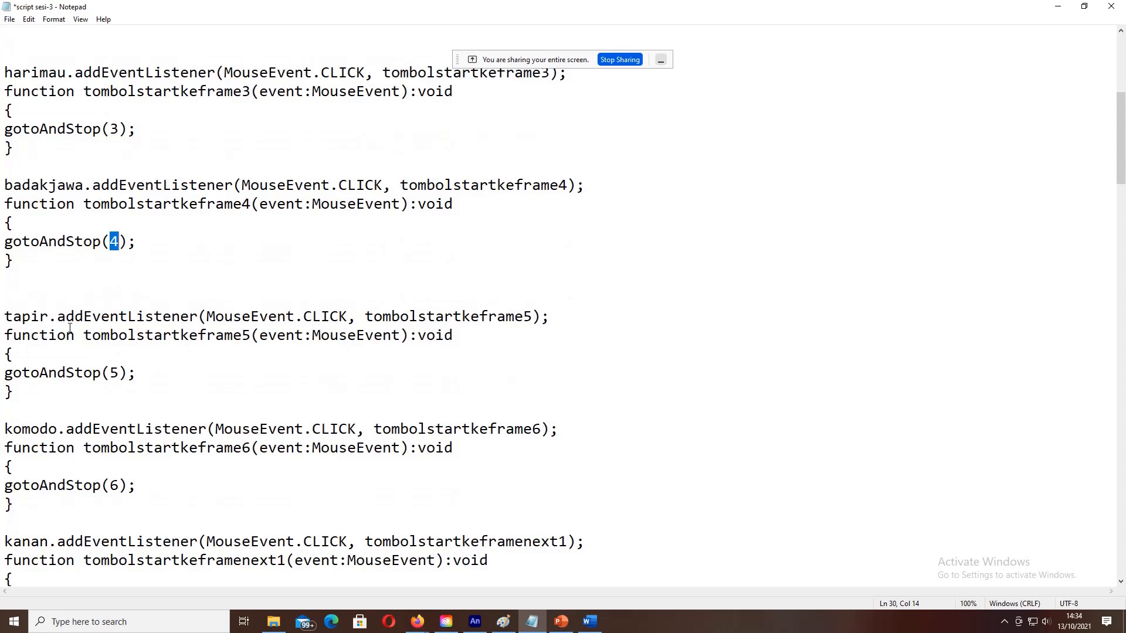
{"action": "left_click_drag", "start_coordinate": [3, 320], "coordinate": [42, 318]}
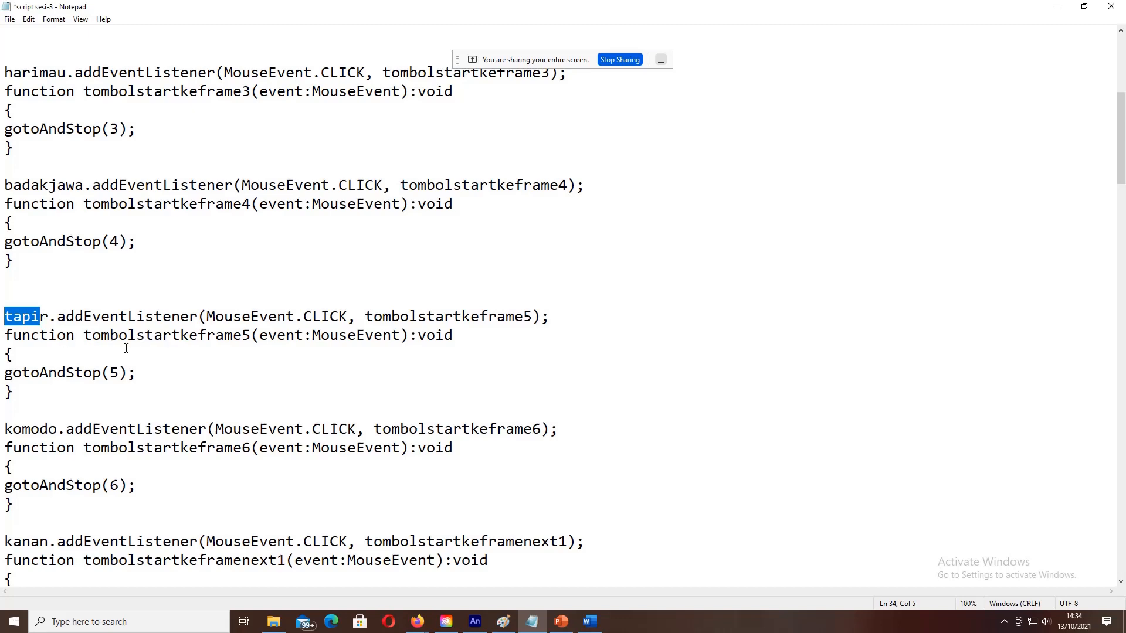
{"action": "left_click_drag", "start_coordinate": [106, 375], "coordinate": [119, 373]}
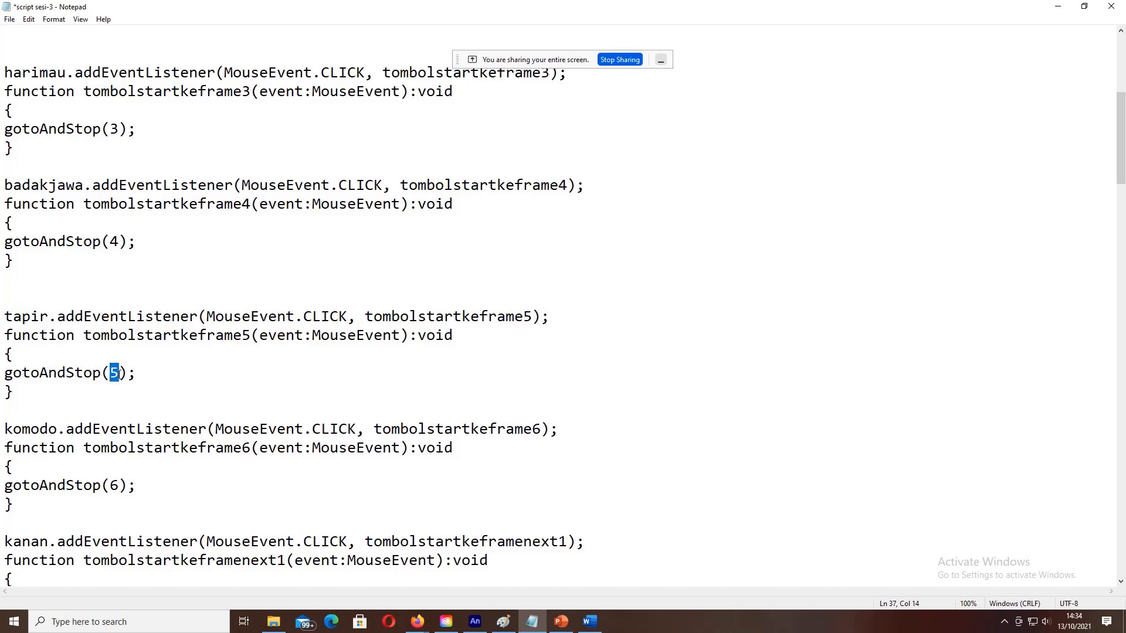
{"action": "scroll", "coordinate": [120, 375], "scroll_direction": "down", "scroll_amount": 1}
{"action": "left_click_drag", "start_coordinate": [5, 375], "coordinate": [58, 375]}
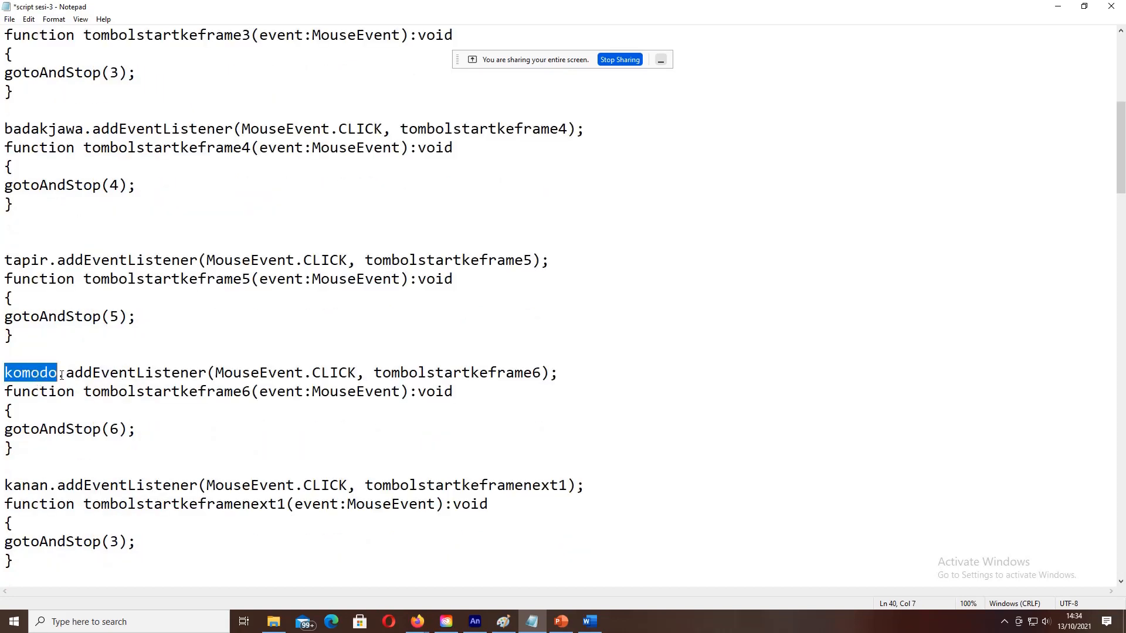
{"action": "left_click", "coordinate": [109, 434]}
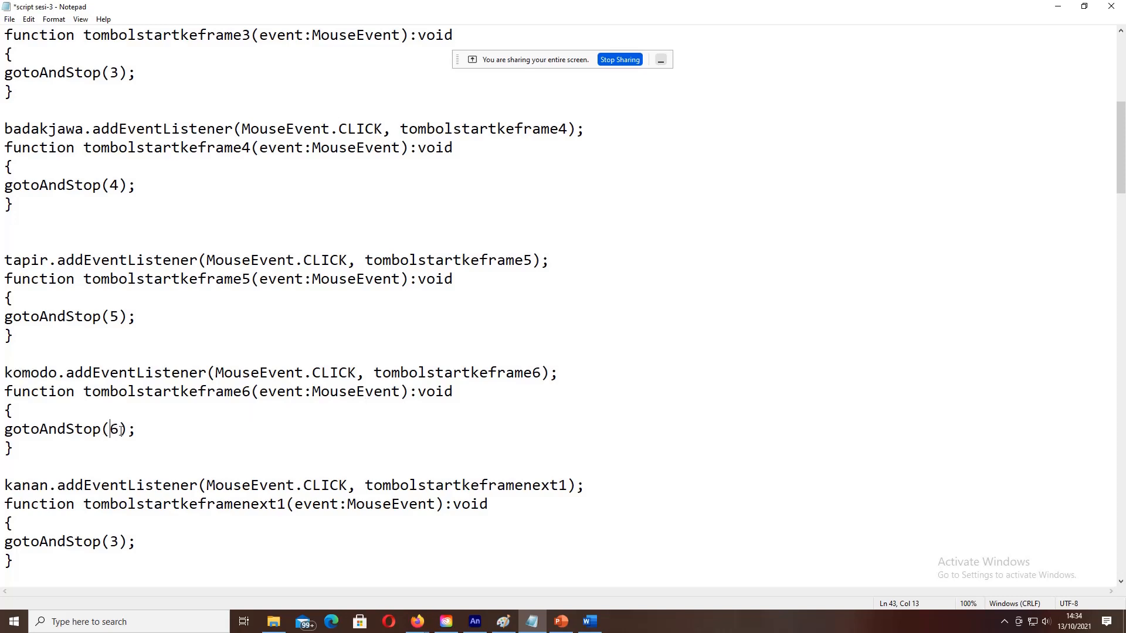
{"action": "scroll", "coordinate": [190, 455], "scroll_direction": "down", "scroll_amount": 2}
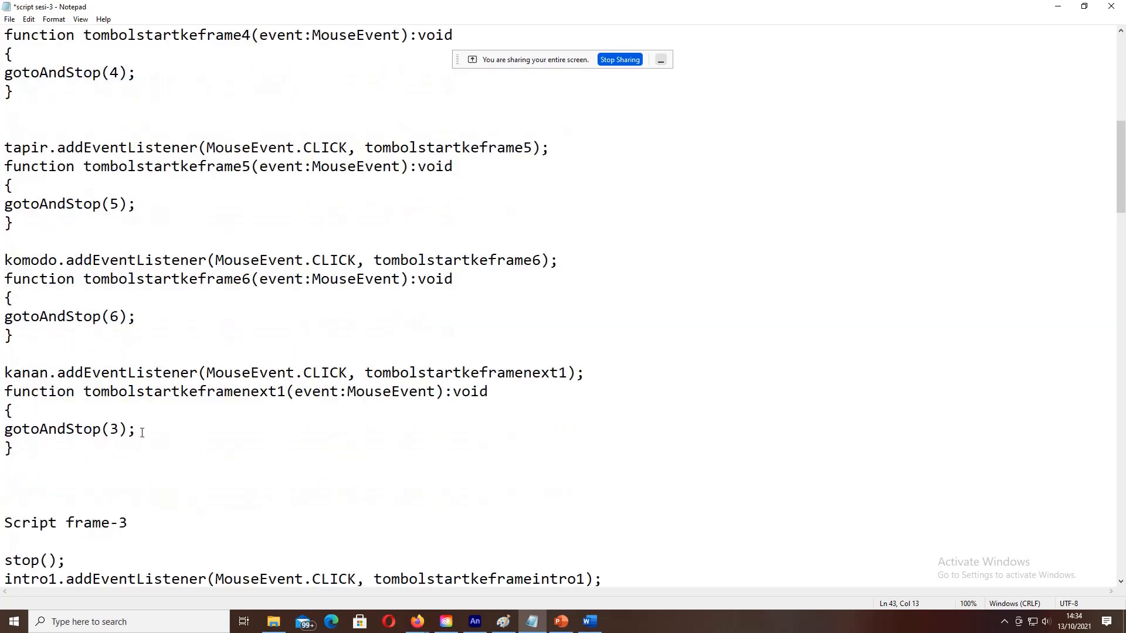
{"action": "left_click_drag", "start_coordinate": [4, 376], "coordinate": [51, 378]}
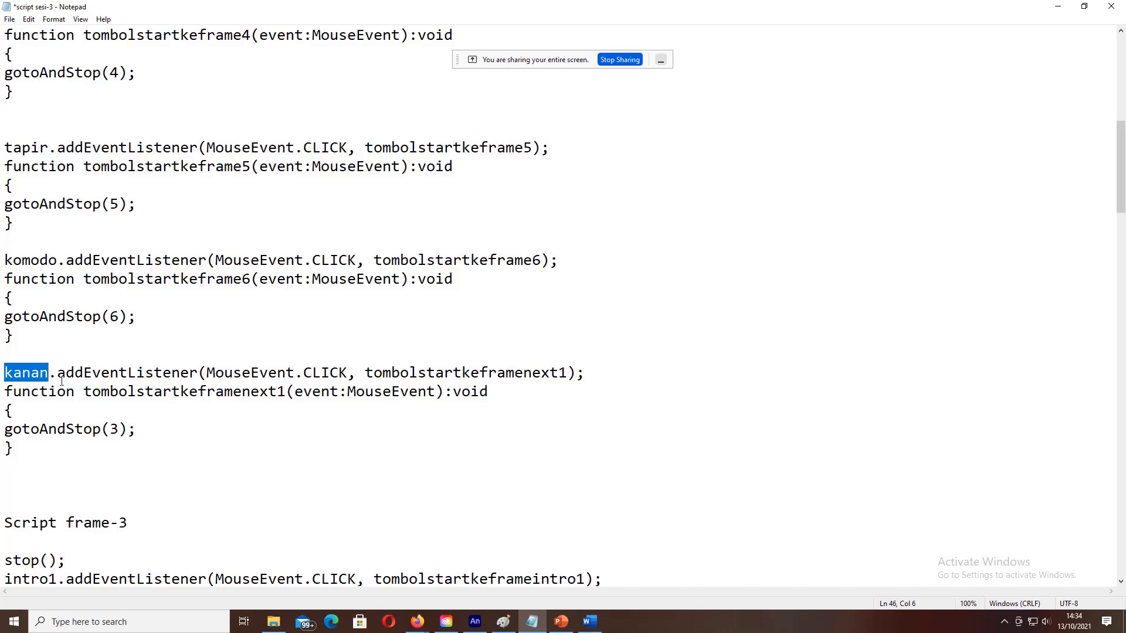
{"action": "left_click", "coordinate": [111, 428]}
{"action": "left_click_drag", "start_coordinate": [109, 429], "coordinate": [118, 429]}
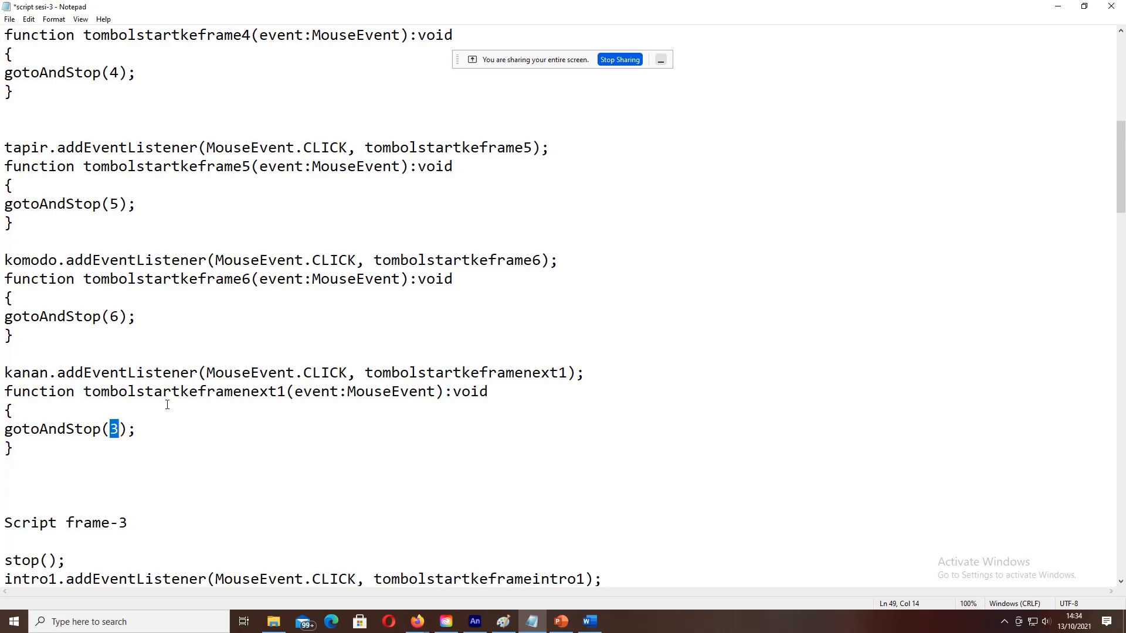
{"action": "scroll", "coordinate": [168, 405], "scroll_direction": "up", "scroll_amount": 7}
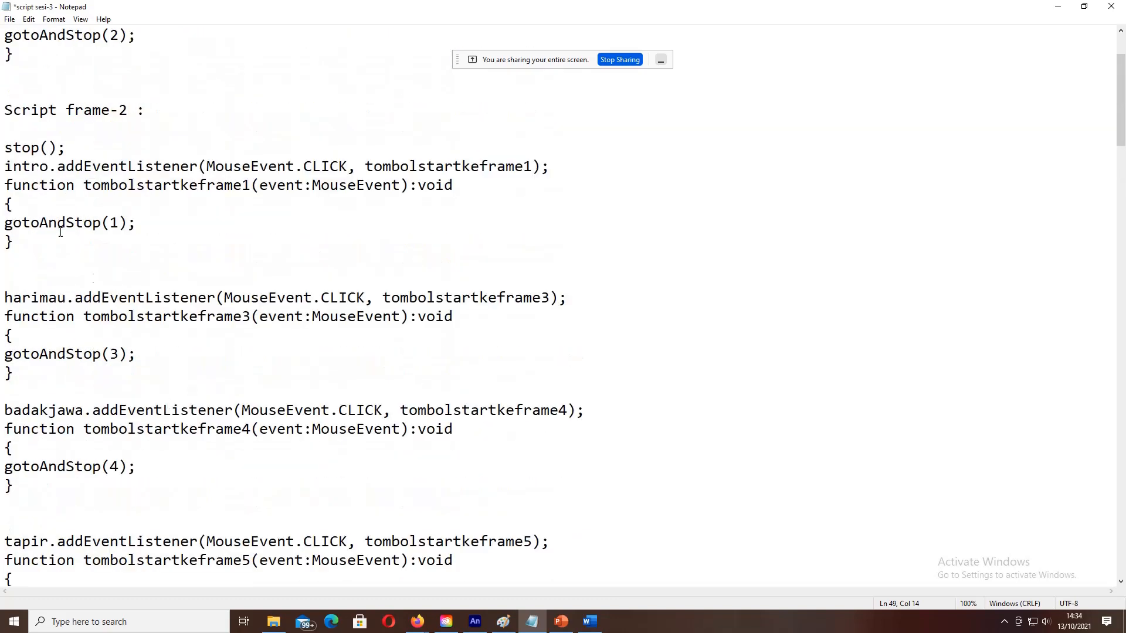
{"action": "left_click_drag", "start_coordinate": [5, 146], "coordinate": [164, 444]}
{"action": "scroll", "coordinate": [255, 297], "scroll_direction": "down", "scroll_amount": 4}
{"action": "scroll", "coordinate": [258, 311], "scroll_direction": "down", "scroll_amount": 2}
{"action": "scroll", "coordinate": [219, 389], "scroll_direction": "down", "scroll_amount": 1}
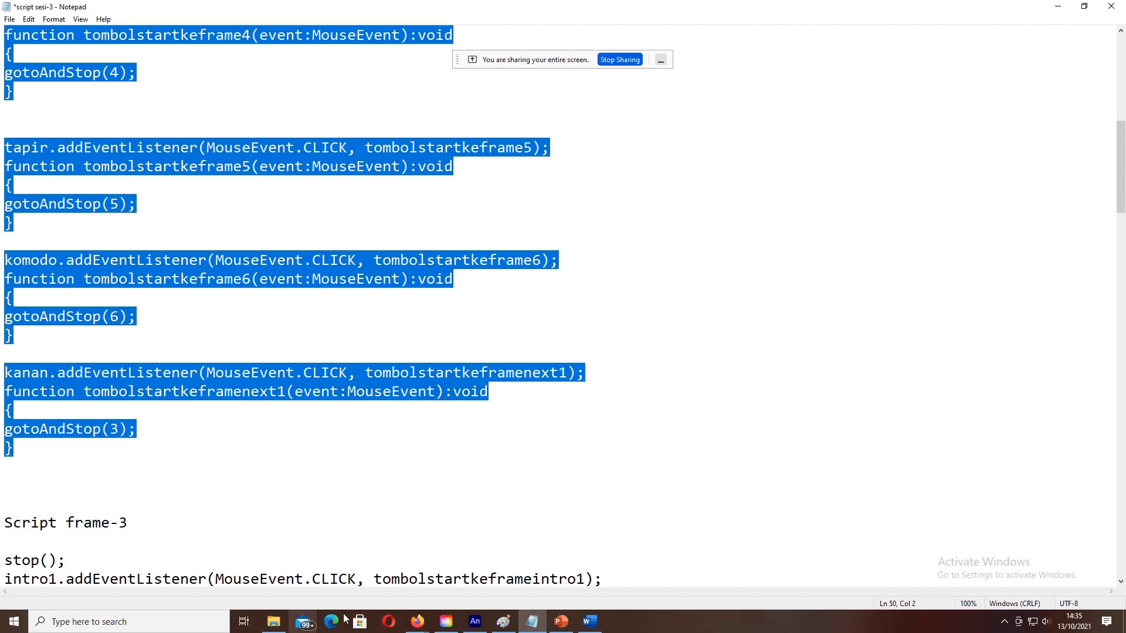
Step: Glance at Animate and the storyboard Word document, then return to the Notepad script
{"action": "left_click", "coordinate": [475, 621]}
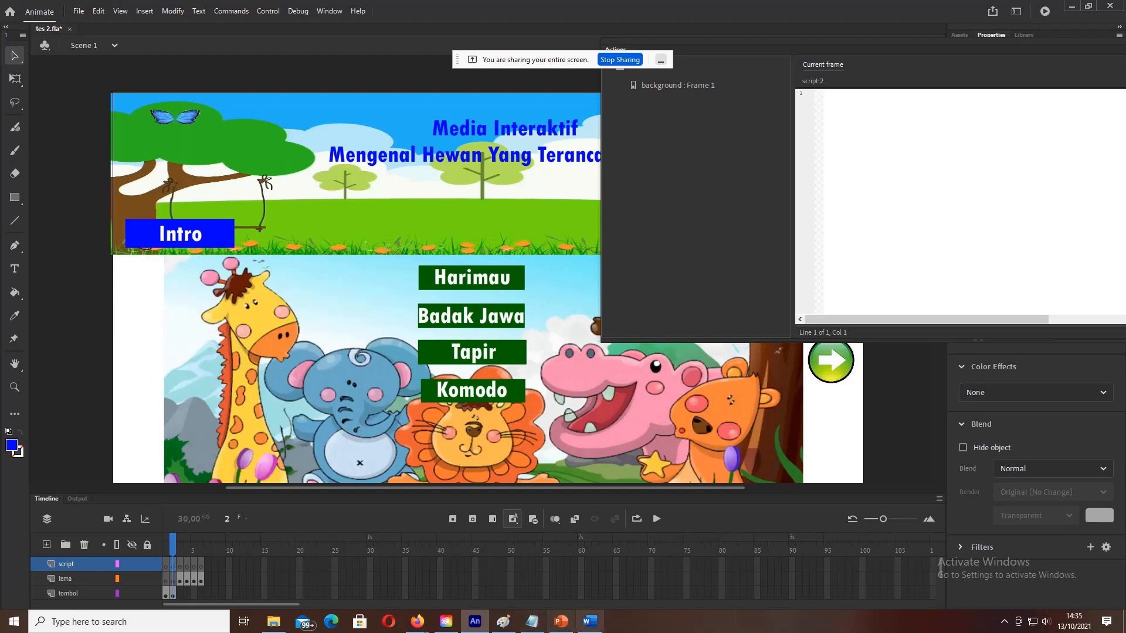
{"action": "left_click", "coordinate": [590, 622]}
{"action": "left_click", "coordinate": [590, 622]}
{"action": "left_click", "coordinate": [532, 622]}
Step: Select stop() and the intro listener code in Notepad, then return to Animate's empty frame-2 script
{"action": "scroll", "coordinate": [329, 348], "scroll_direction": "up", "scroll_amount": 4}
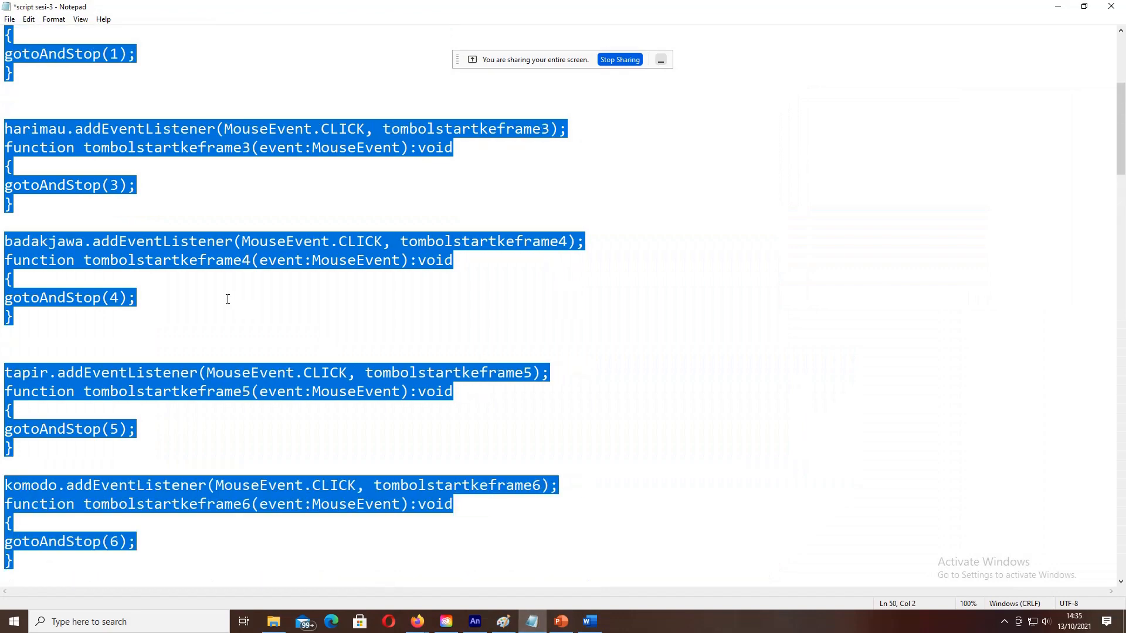
{"action": "left_click", "coordinate": [227, 298]}
{"action": "scroll", "coordinate": [227, 299], "scroll_direction": "up", "scroll_amount": 4}
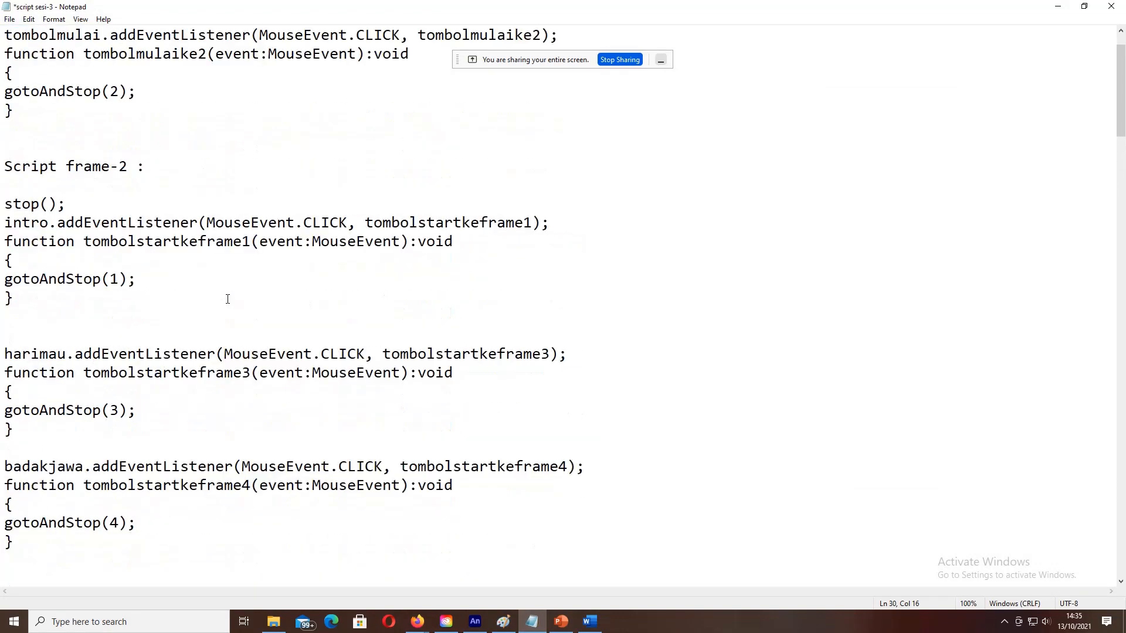
{"action": "scroll", "coordinate": [227, 300], "scroll_direction": "down", "scroll_amount": 1}
{"action": "scroll", "coordinate": [227, 299], "scroll_direction": "up", "scroll_amount": 1}
{"action": "scroll", "coordinate": [228, 299], "scroll_direction": "up", "scroll_amount": 1}
{"action": "scroll", "coordinate": [227, 299], "scroll_direction": "down", "scroll_amount": 9}
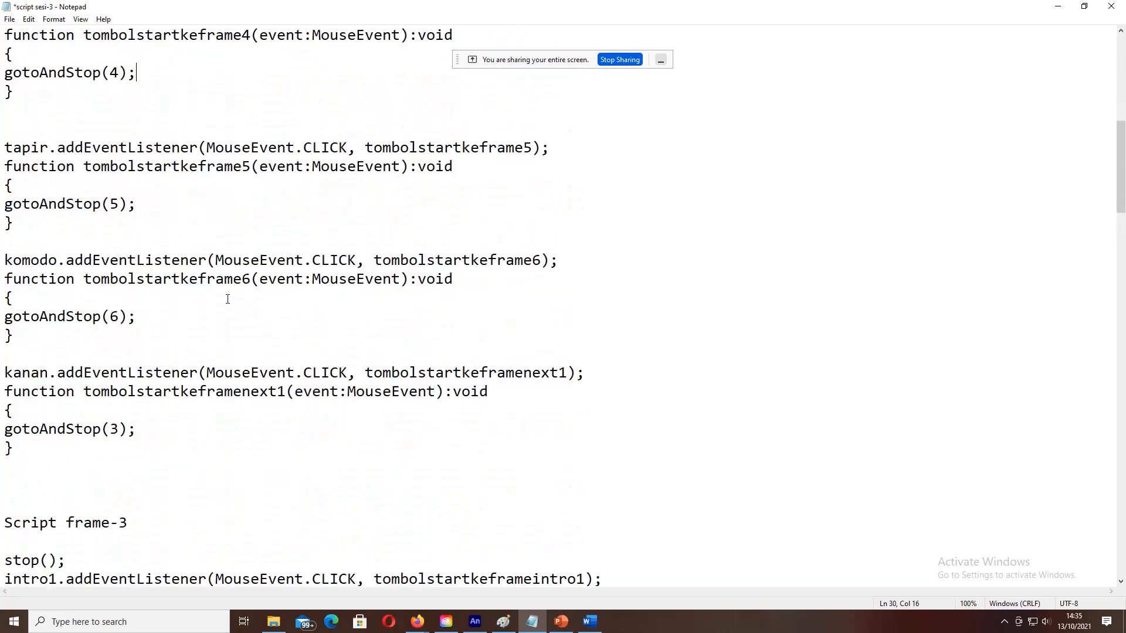
{"action": "scroll", "coordinate": [227, 300], "scroll_direction": "up", "scroll_amount": 5}
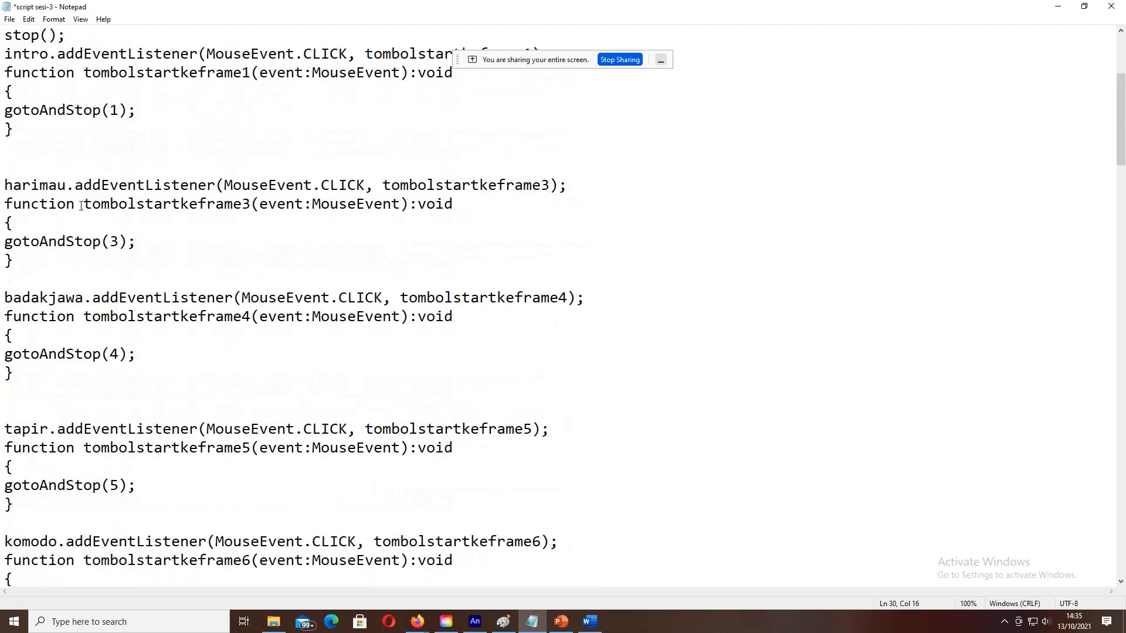
{"action": "scroll", "coordinate": [98, 234], "scroll_direction": "up", "scroll_amount": 1}
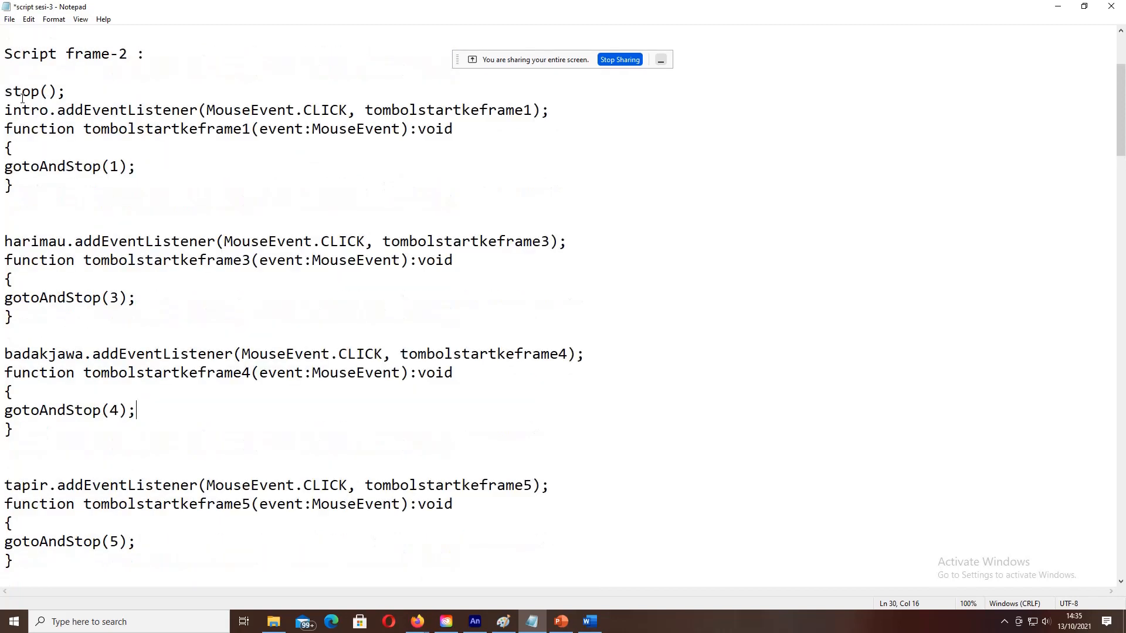
{"action": "left_click_drag", "start_coordinate": [5, 92], "coordinate": [102, 196]}
{"action": "key", "text": "ctrl+c"}
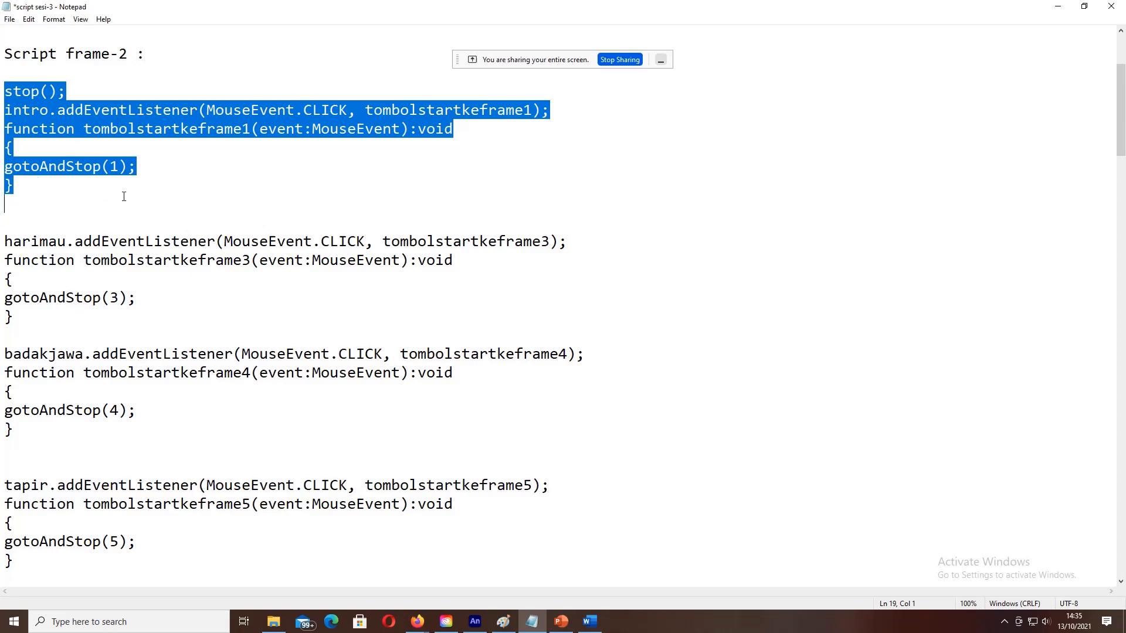
{"action": "left_click", "coordinate": [475, 622]}
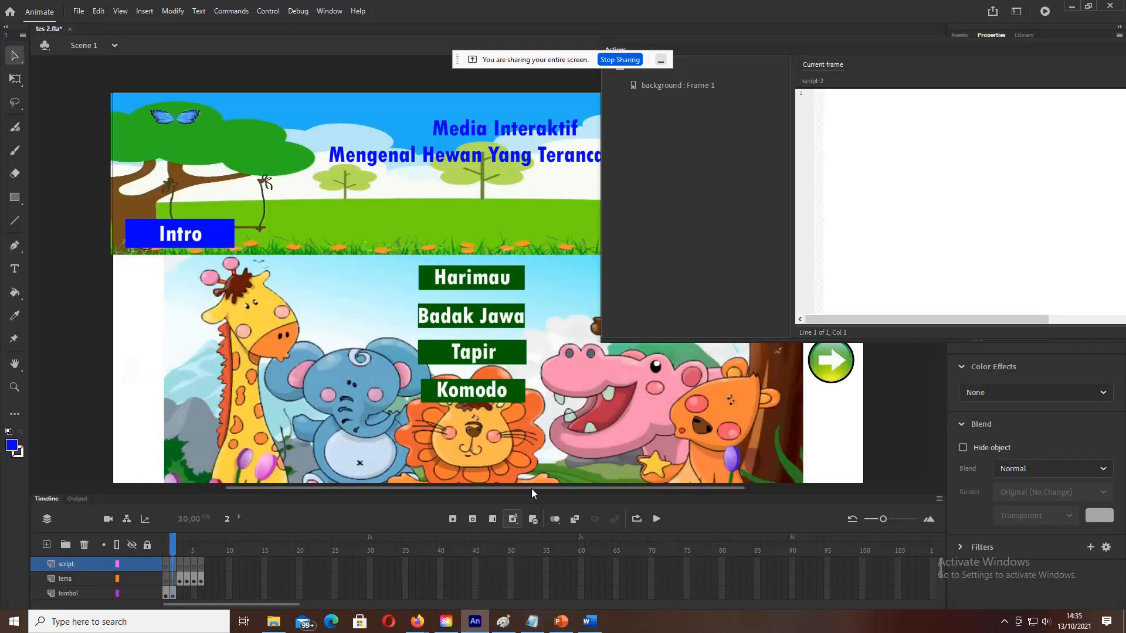
Step: Paste the seven lines of stop() and the intro listener into the frame-2 script
{"action": "left_click", "coordinate": [931, 113]}
{"action": "key", "text": "ctrl+v"}
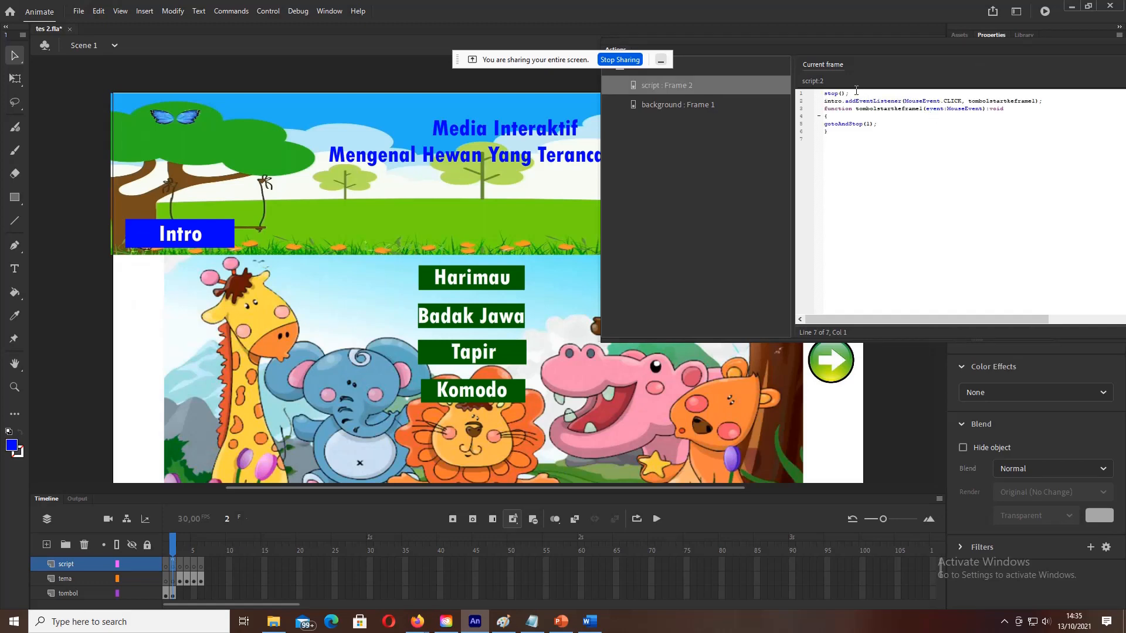
{"action": "left_click", "coordinate": [853, 94]}
{"action": "left_click", "coordinate": [268, 10]}
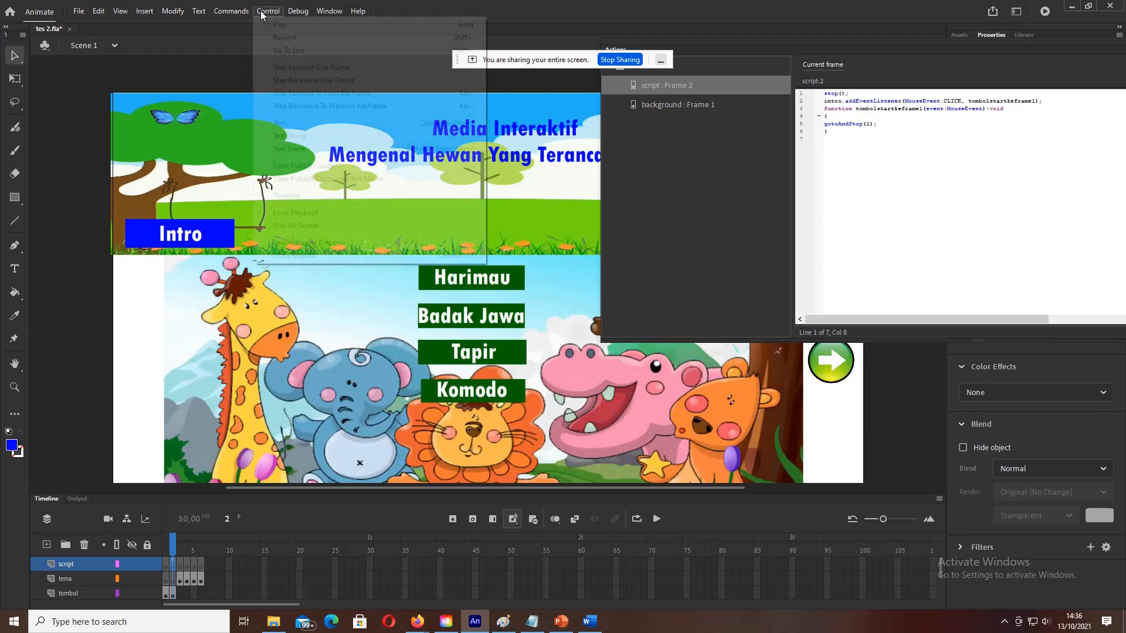
{"action": "left_click", "coordinate": [279, 124]}
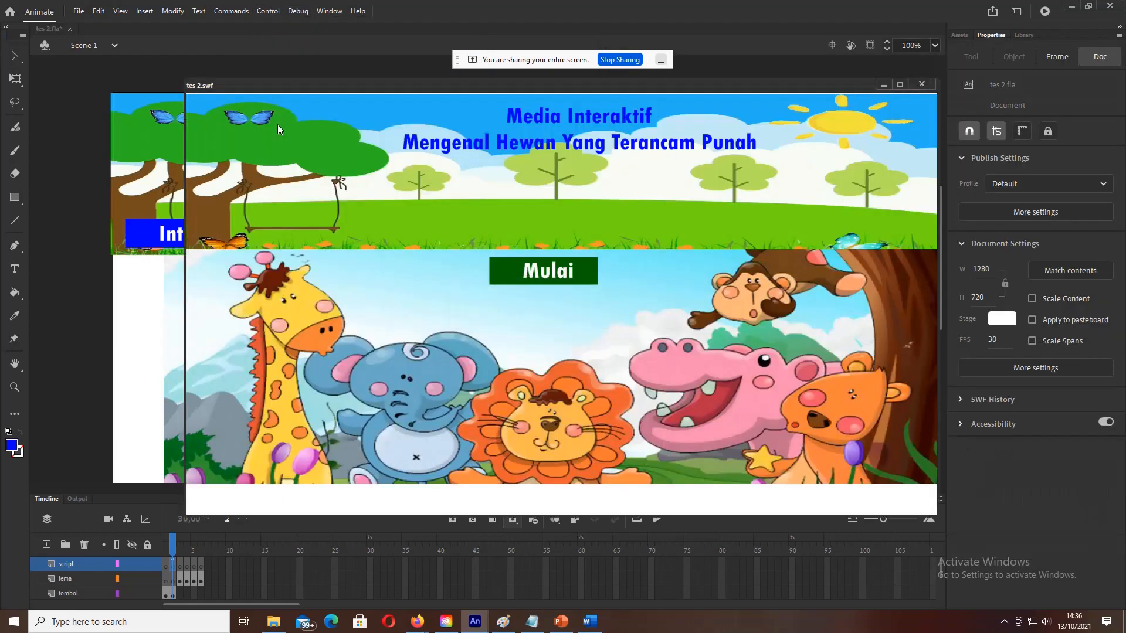
{"action": "left_click", "coordinate": [528, 271]}
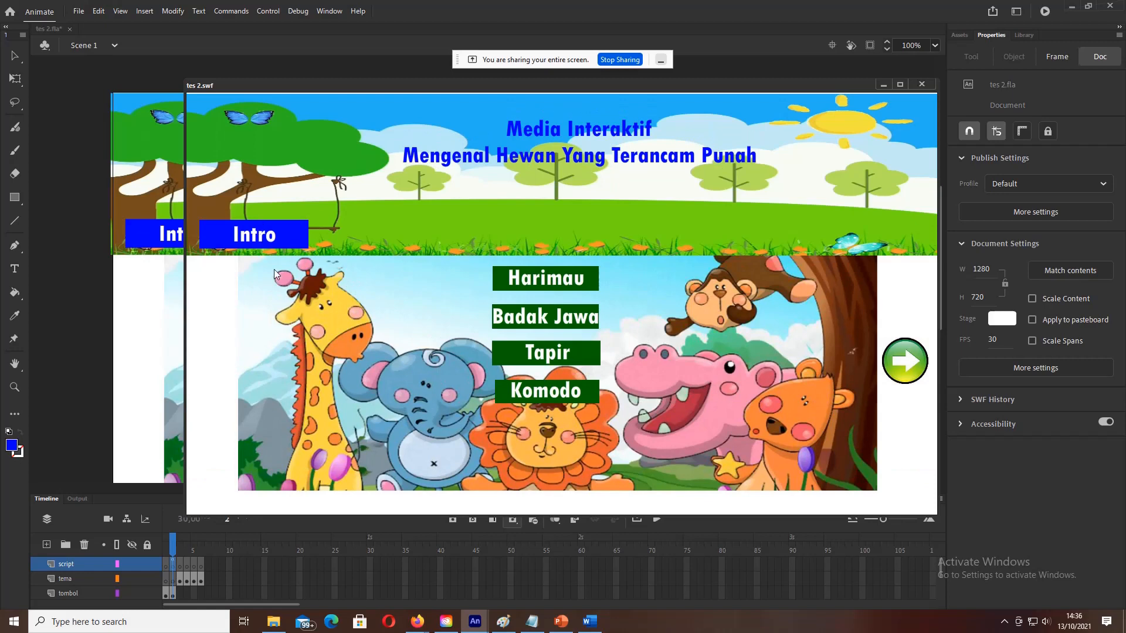
{"action": "left_click", "coordinate": [262, 241]}
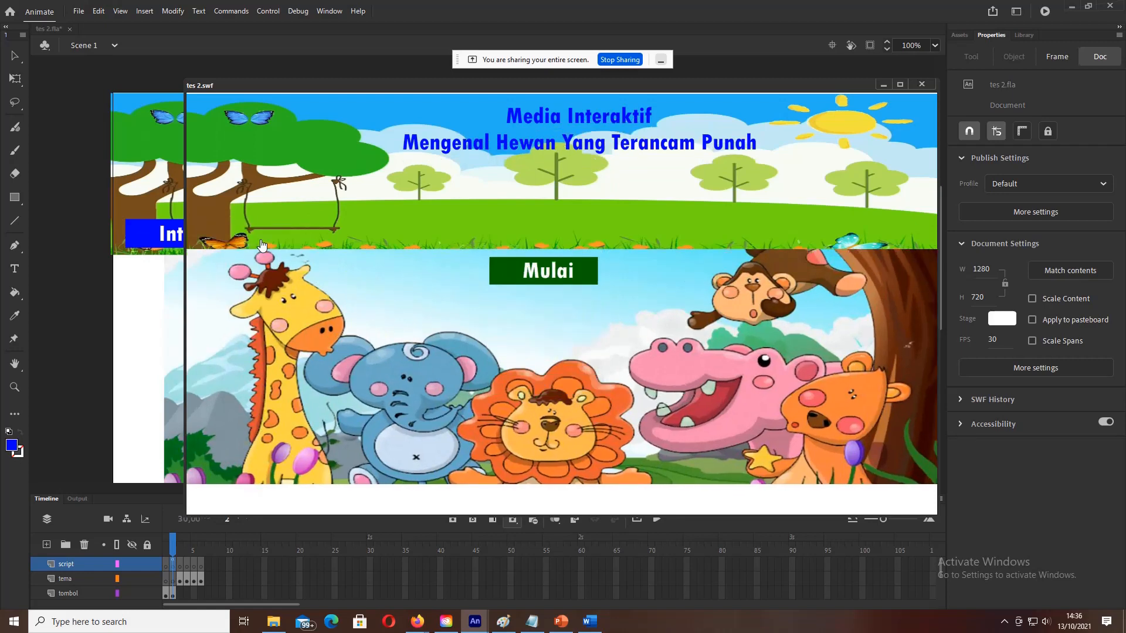
{"action": "left_click", "coordinate": [520, 265]}
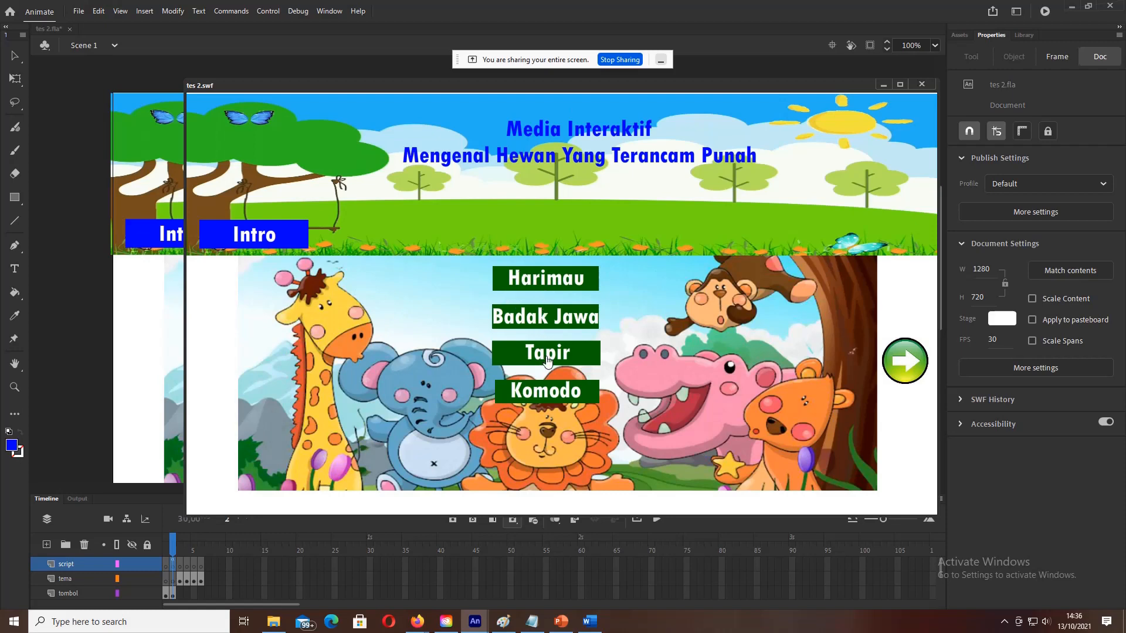
{"action": "left_click", "coordinate": [921, 84]}
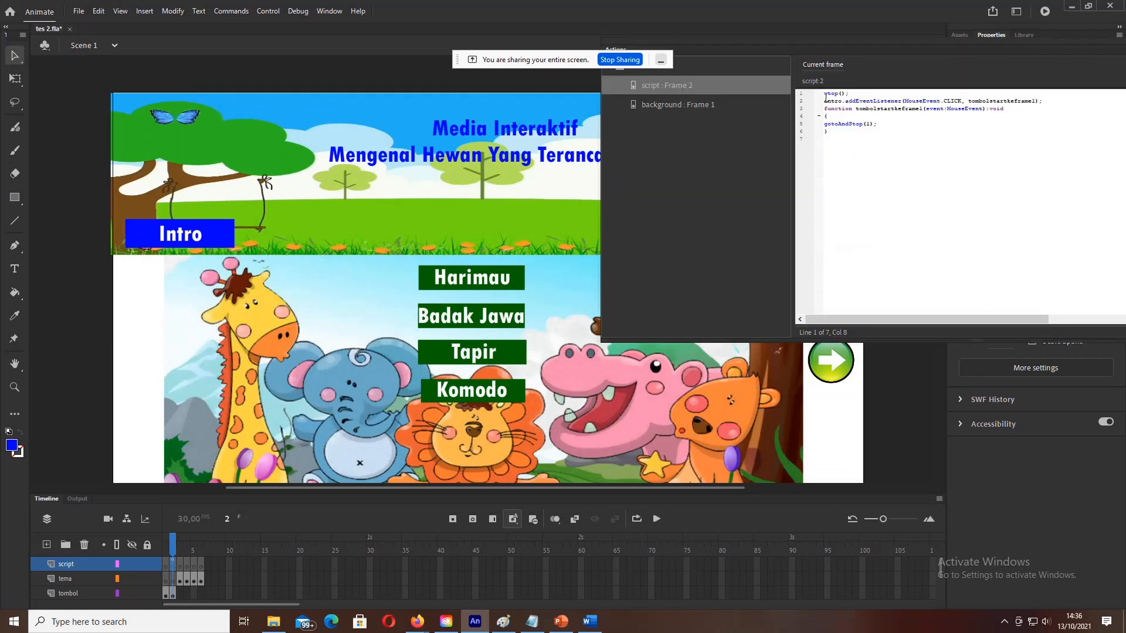
Step: Duplicate the intro listener block (lines 2–6) below the existing code, giving twelve lines
{"action": "left_click_drag", "start_coordinate": [825, 100], "coordinate": [864, 132]}
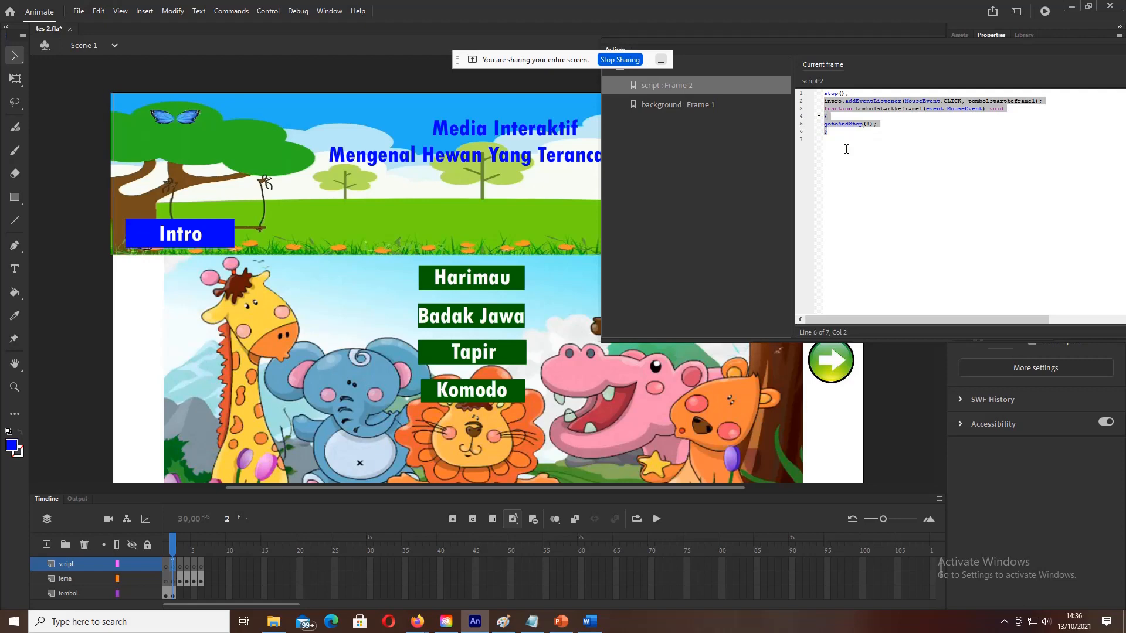
{"action": "left_click", "coordinate": [847, 149]}
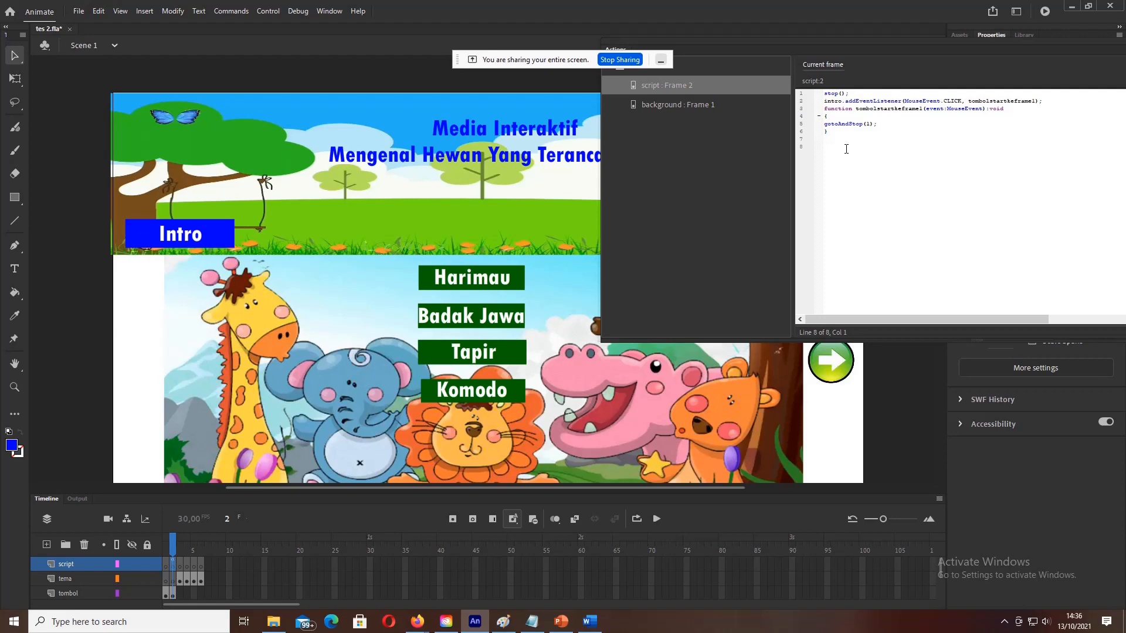
{"action": "type", "text": "intro.addEventListener(MouseEvent.CLICK, tombolstartkeframe1); function tombolstartkeframe1(event:MouseEvent):void { gotoAndStop(1); }"}
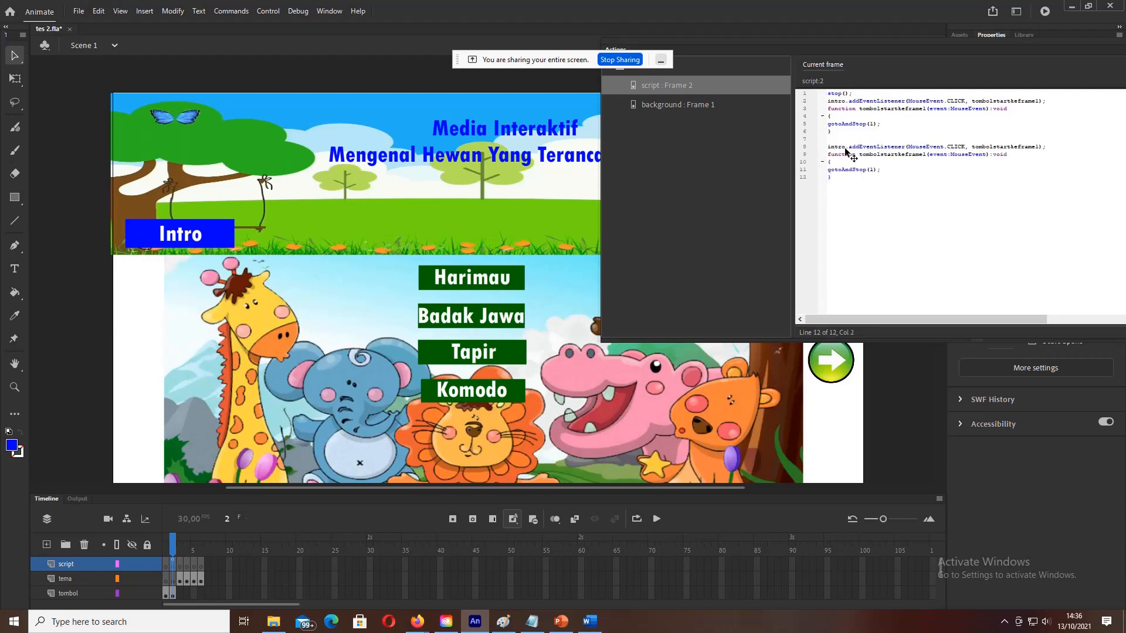
{"action": "left_click", "coordinate": [846, 147]}
{"action": "left_click", "coordinate": [447, 280]}
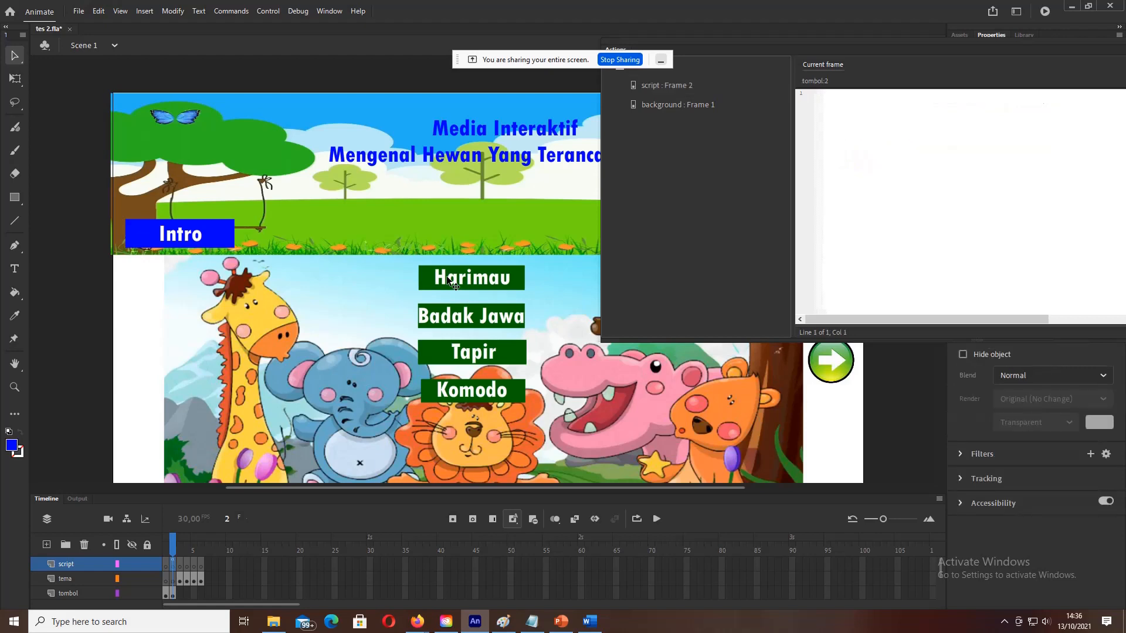
Step: Hide the script panel and confirm the Harimau button's instance name is harimau
{"action": "left_click", "coordinate": [326, 11]}
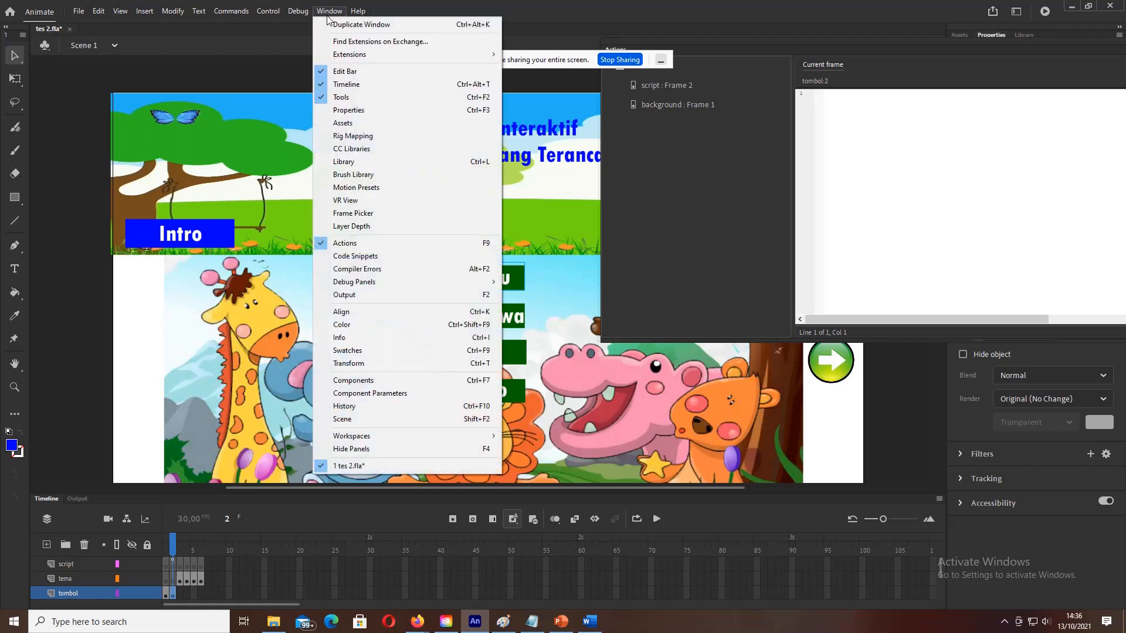
{"action": "left_click", "coordinate": [348, 241]}
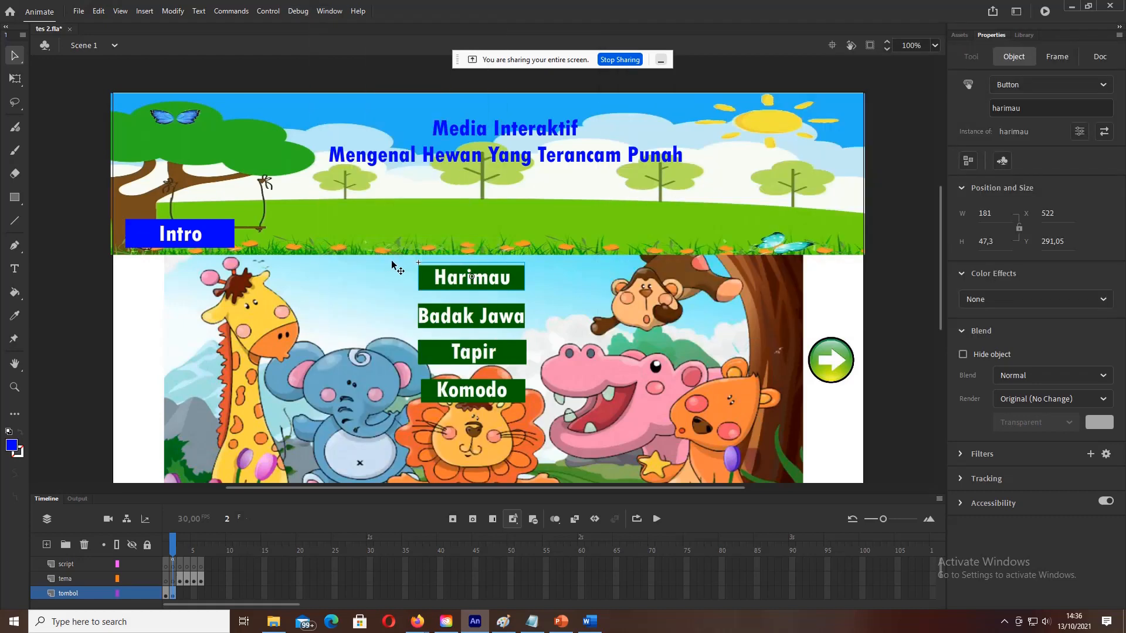
{"action": "left_click", "coordinate": [102, 277]}
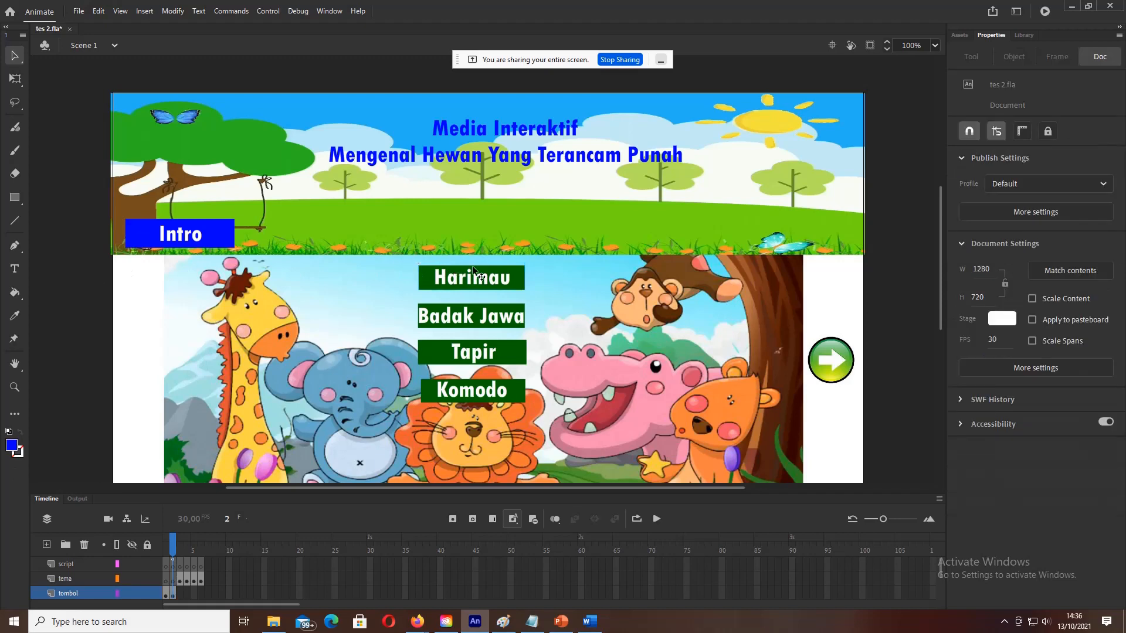
{"action": "left_click", "coordinate": [474, 272]}
{"action": "left_click", "coordinate": [1017, 111]}
{"action": "left_click_drag", "start_coordinate": [1021, 110], "coordinate": [990, 111]}
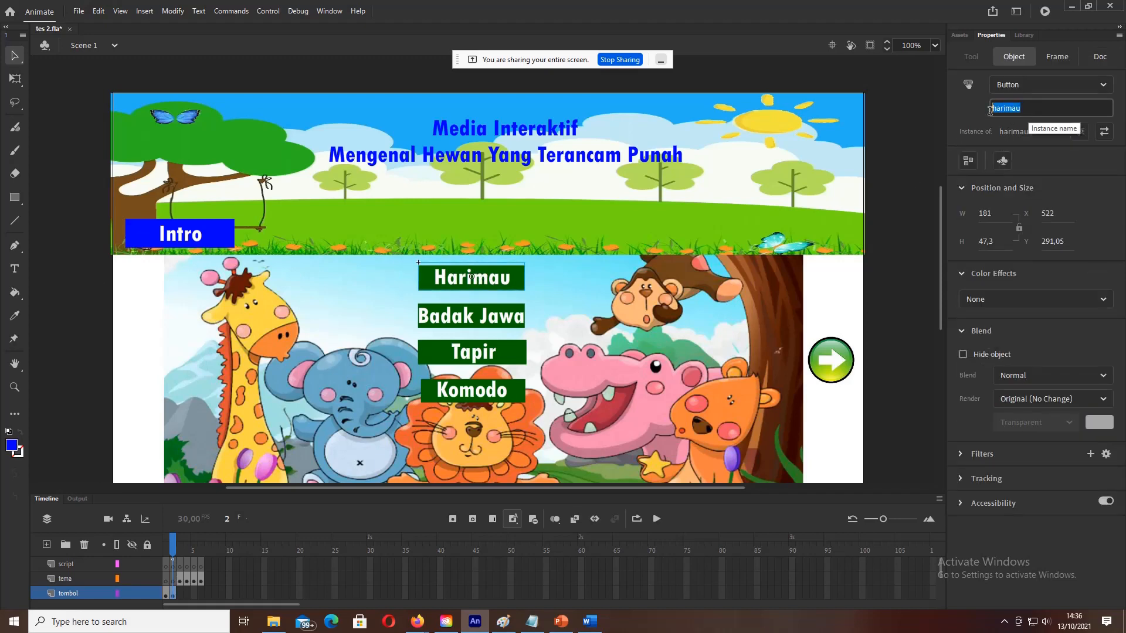
{"action": "left_click", "coordinate": [1027, 110]}
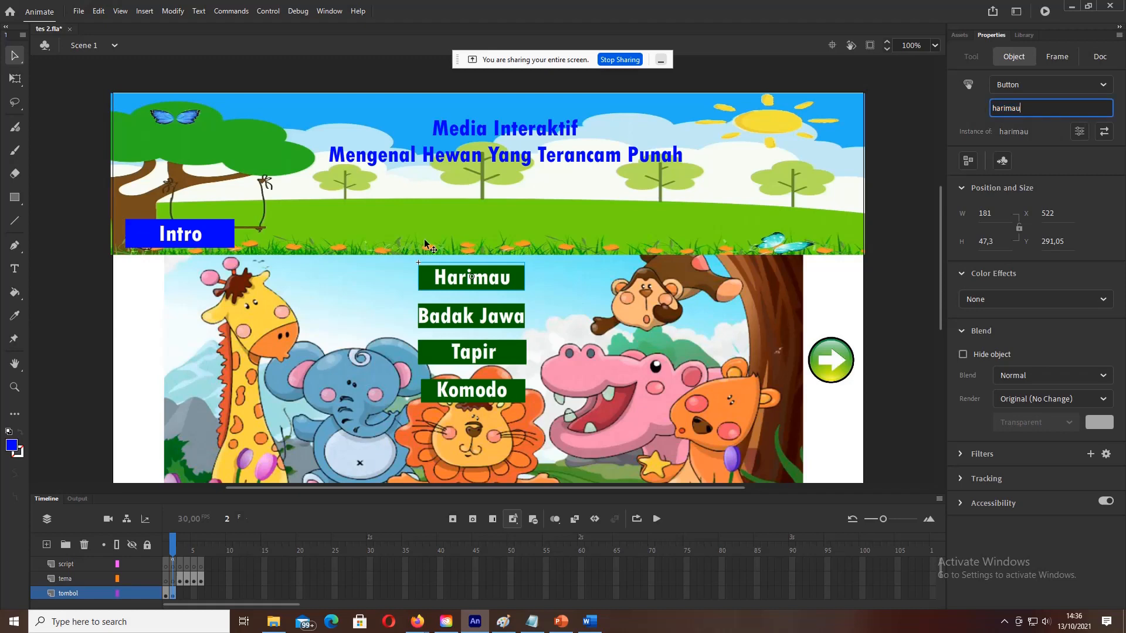
{"action": "left_click", "coordinate": [161, 416]}
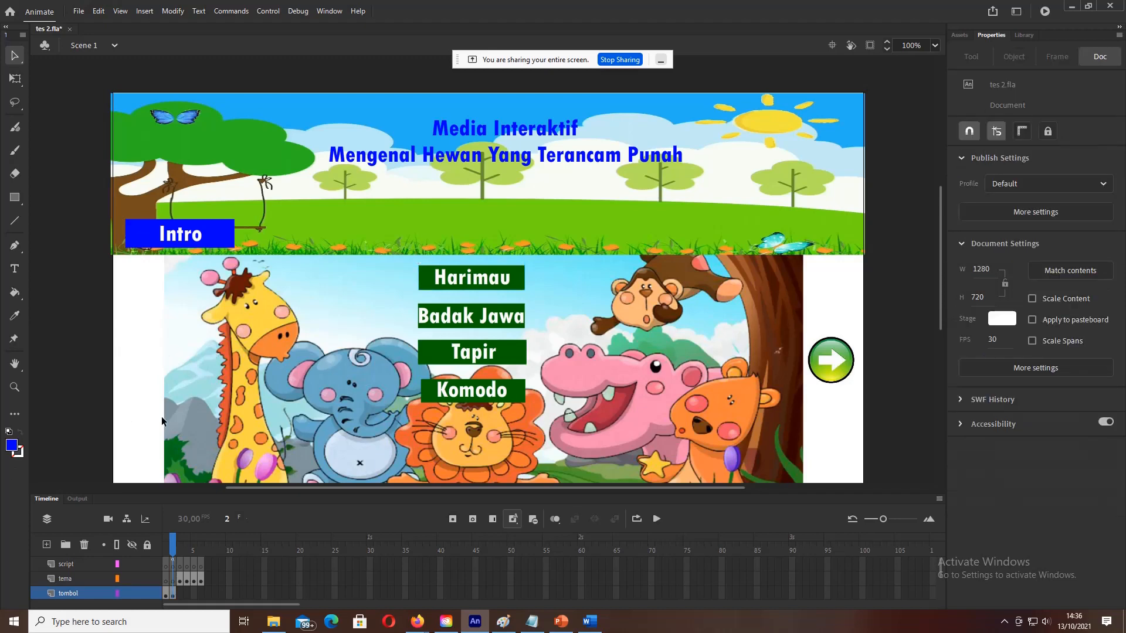
Step: Open the Actions editor for frame 2 of the script layer
{"action": "left_click", "coordinate": [173, 566]}
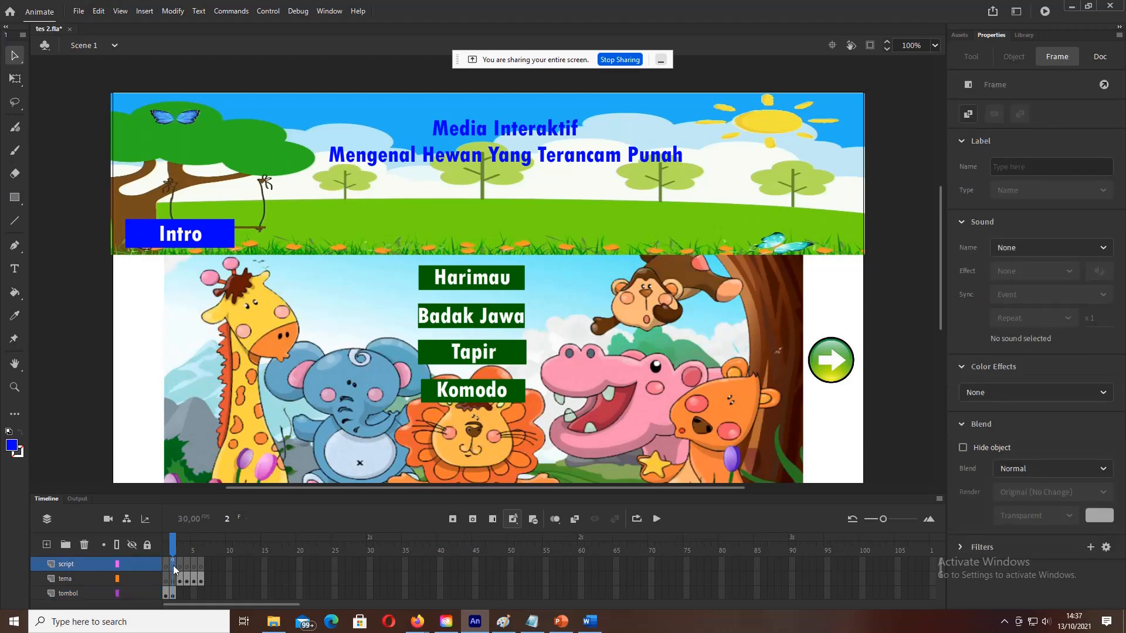
{"action": "right_click", "coordinate": [173, 567]}
{"action": "left_click", "coordinate": [196, 562]}
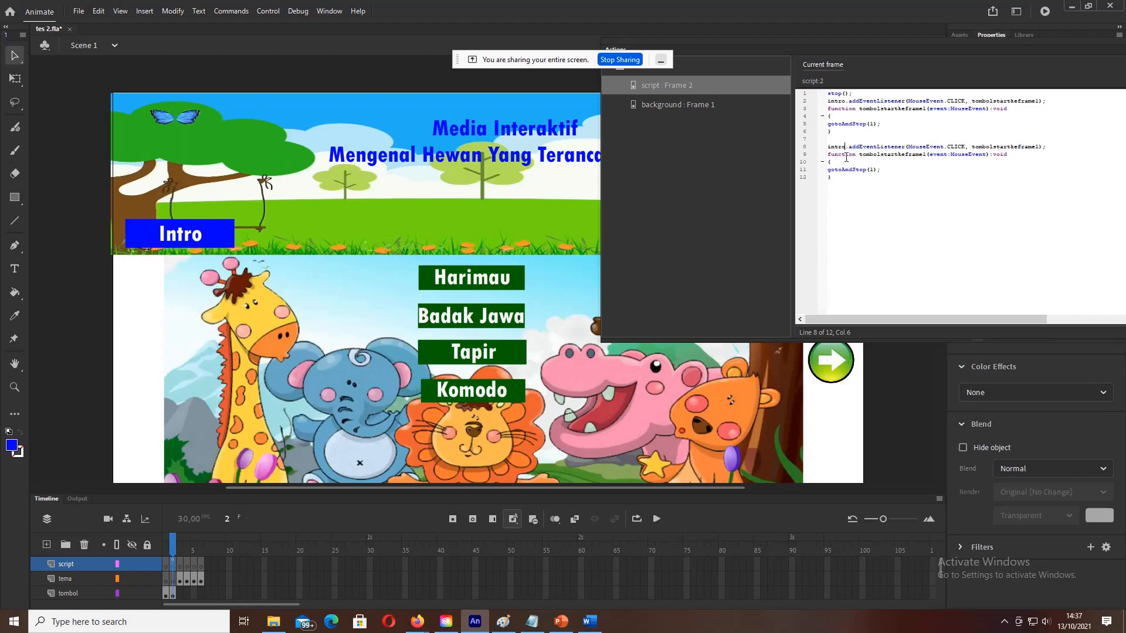
Step: Change the copied listener on line 8 to harimau with handler tombolstartkeharimau
{"action": "key", "text": "BackSpace"}
{"action": "key", "text": "BackSpace"}
{"action": "key", "text": "BackSpace"}
{"action": "key", "text": "BackSpace"}
{"action": "key", "text": "BackSpace"}
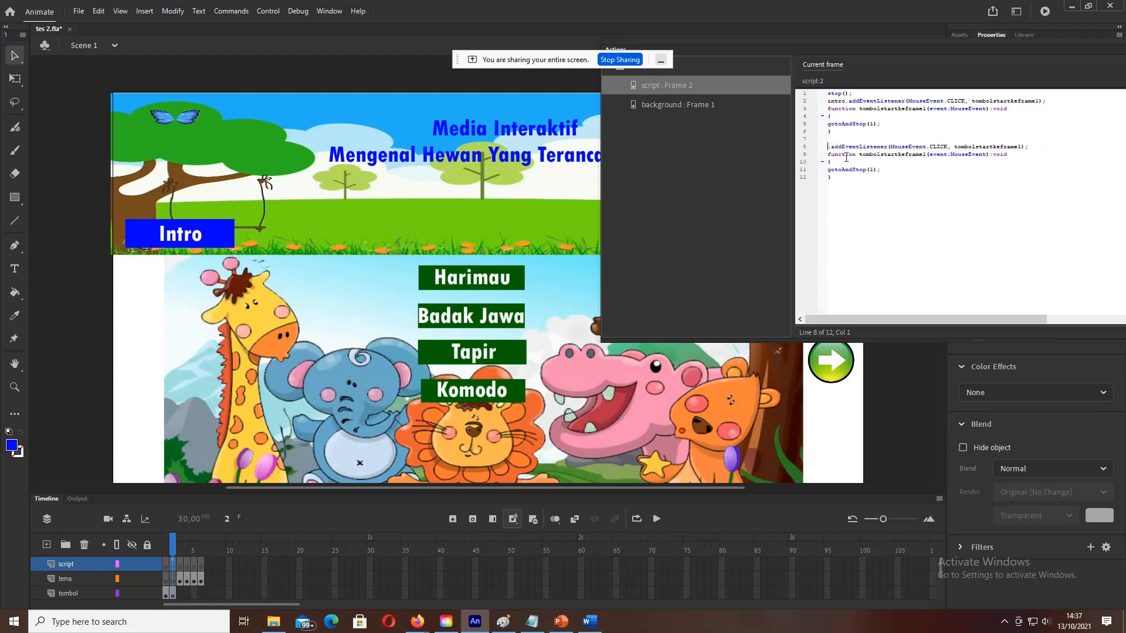
{"action": "type", "text": "harimau"}
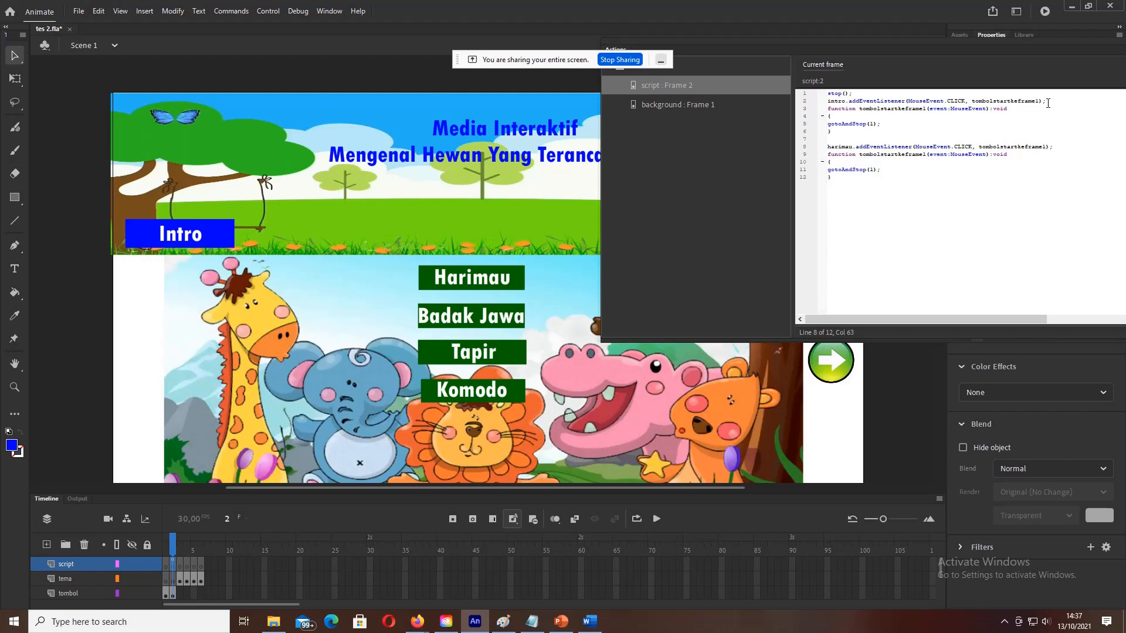
{"action": "left_click_drag", "start_coordinate": [1041, 101], "coordinate": [1006, 99]}
{"action": "left_click", "coordinate": [1045, 146]}
{"action": "key", "text": "BackSpace"}
{"action": "key", "text": "BackSpace"}
{"action": "key", "text": "BackSpace"}
{"action": "key", "text": "BackSpace"}
{"action": "key", "text": "BackSpace"}
{"action": "key", "text": "BackSpace"}
{"action": "type", "text": "harimau"}
Step: Rename the function to tombolstartkeharimau and change its target to gotoAndStop(3)
{"action": "left_click", "coordinate": [926, 155]}
{"action": "left_click_drag", "start_coordinate": [979, 145], "coordinate": [1050, 149]}
{"action": "key", "text": "ctrl+c"}
{"action": "left_click_drag", "start_coordinate": [860, 156], "coordinate": [927, 157]}
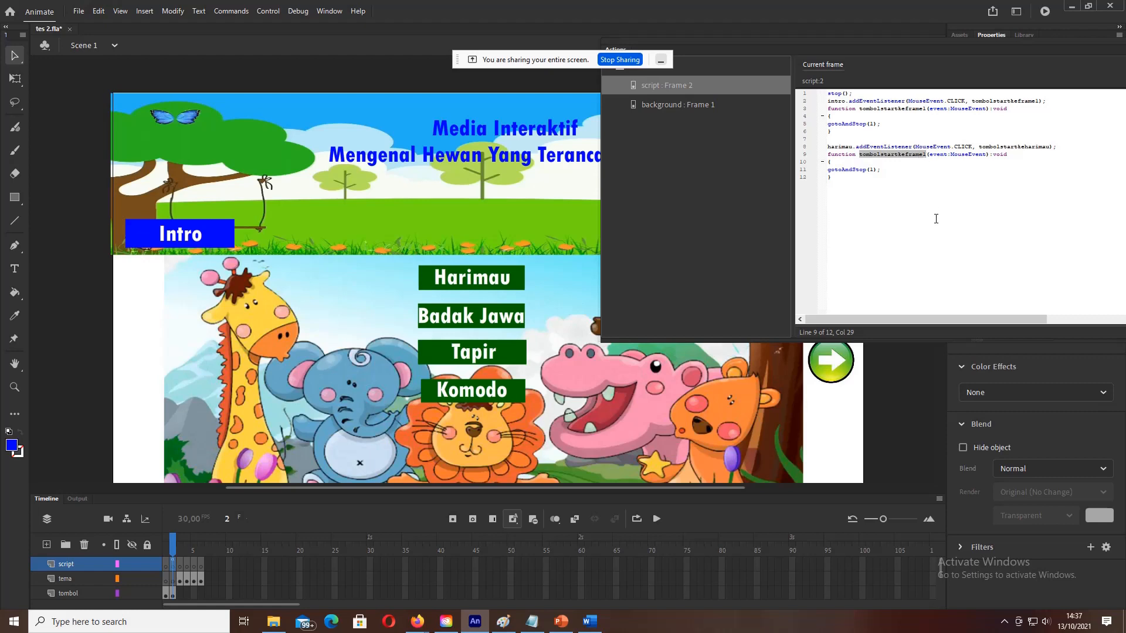
{"action": "key", "text": "ctrl+v"}
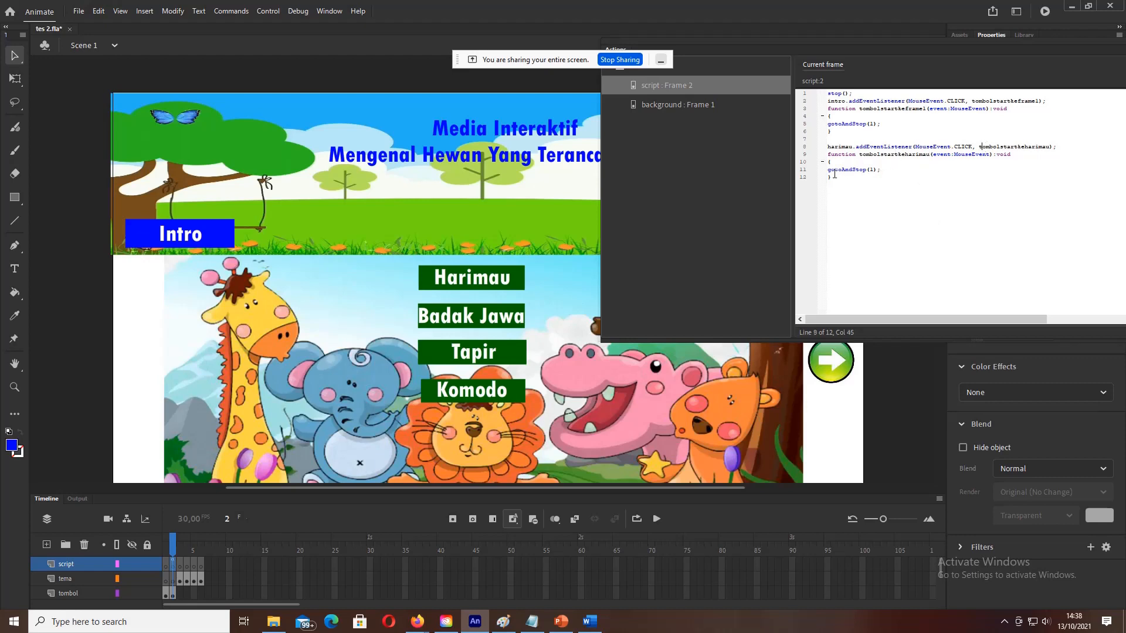
{"action": "left_click", "coordinate": [876, 170]}
{"action": "key", "text": "BackSpace"}
{"action": "type", "text": "3"}
{"action": "left_click", "coordinate": [269, 11]}
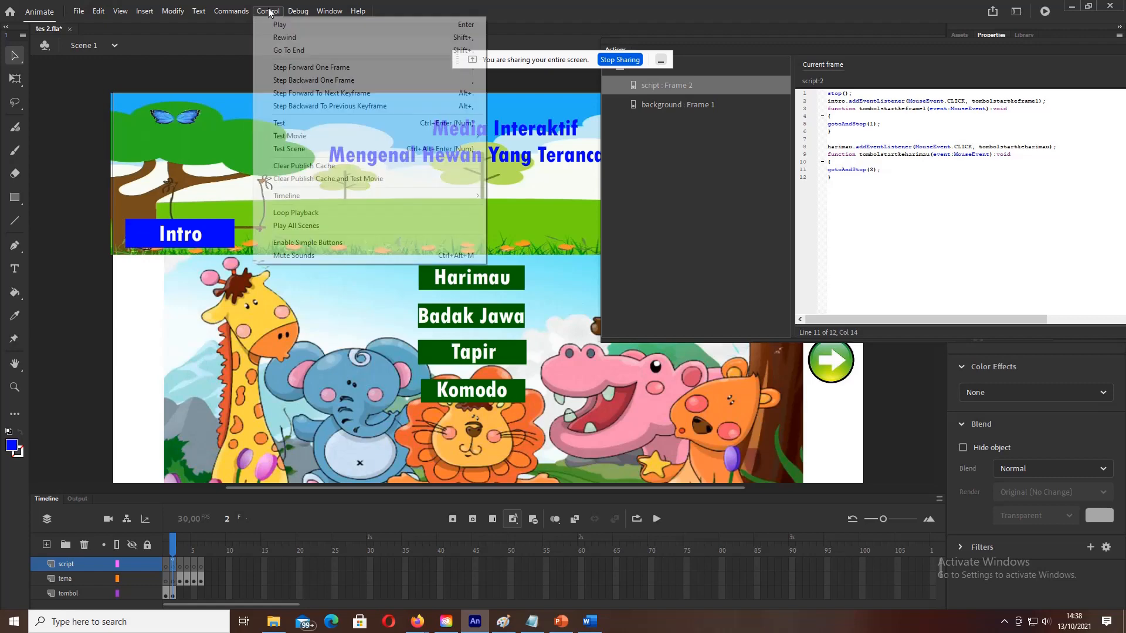
{"action": "left_click", "coordinate": [286, 124]}
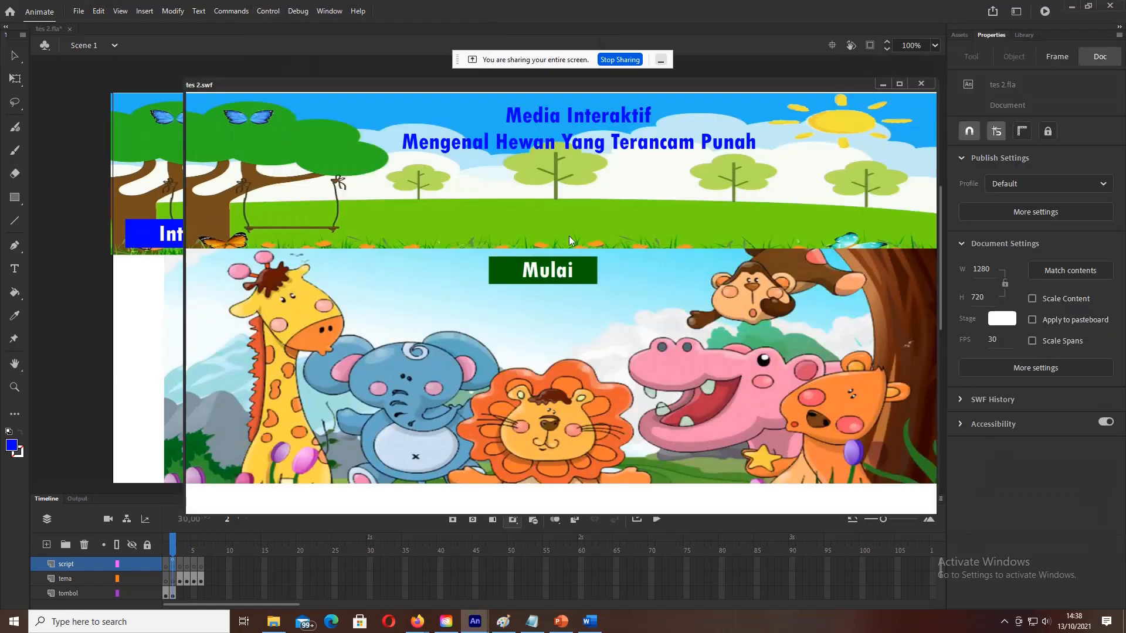
{"action": "left_click", "coordinate": [542, 270]}
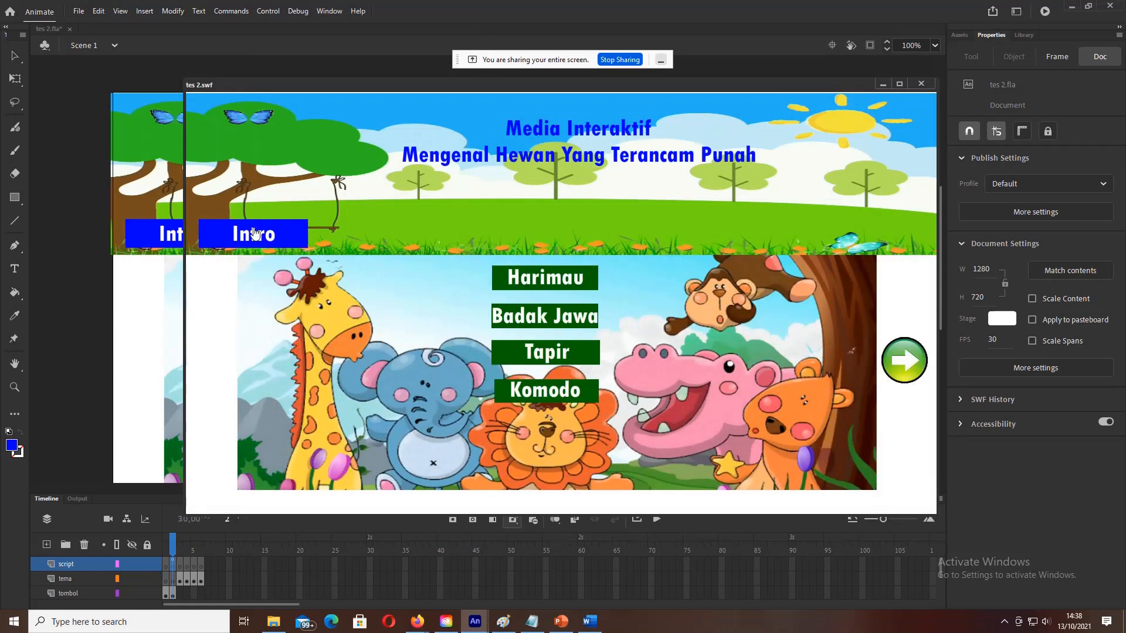
{"action": "left_click", "coordinate": [538, 282]}
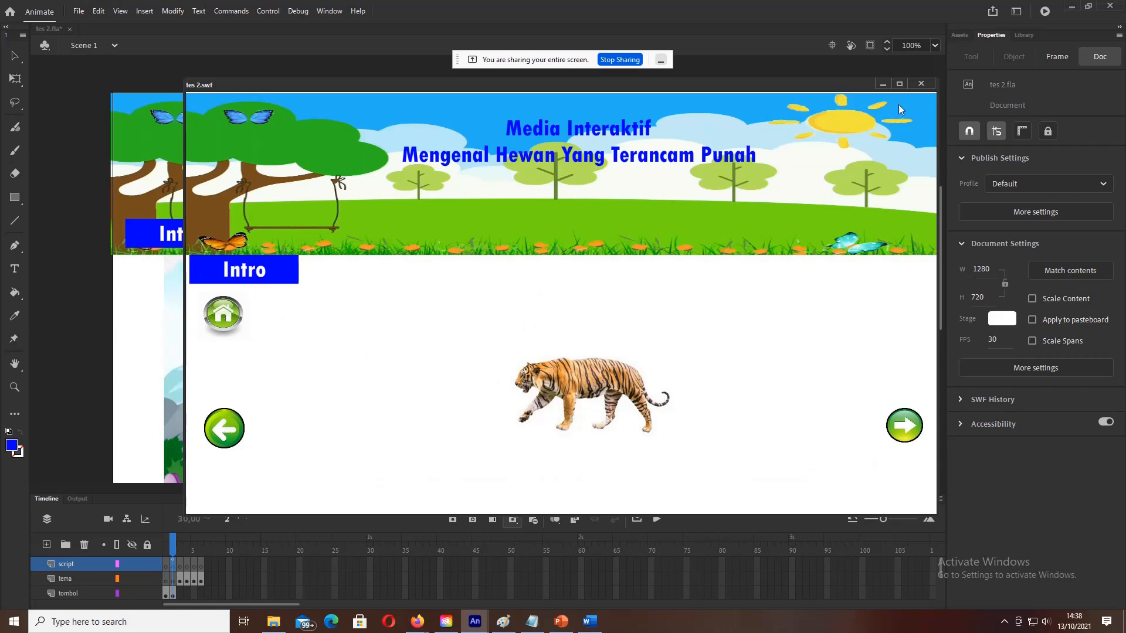
{"action": "left_click", "coordinate": [915, 84]}
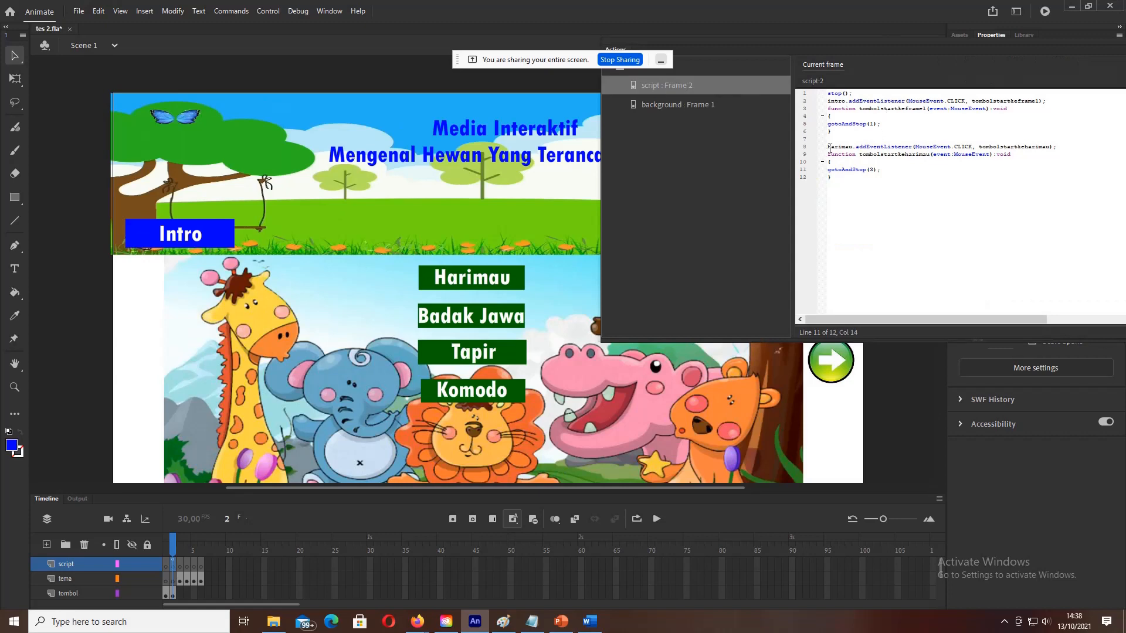
Step: Paste a copy of the harimau block and retarget its listener to badakjawa with handler tombolstartkebadakjawa
{"action": "left_click_drag", "start_coordinate": [828, 148], "coordinate": [895, 180]}
{"action": "key", "text": "ctrl+c"}
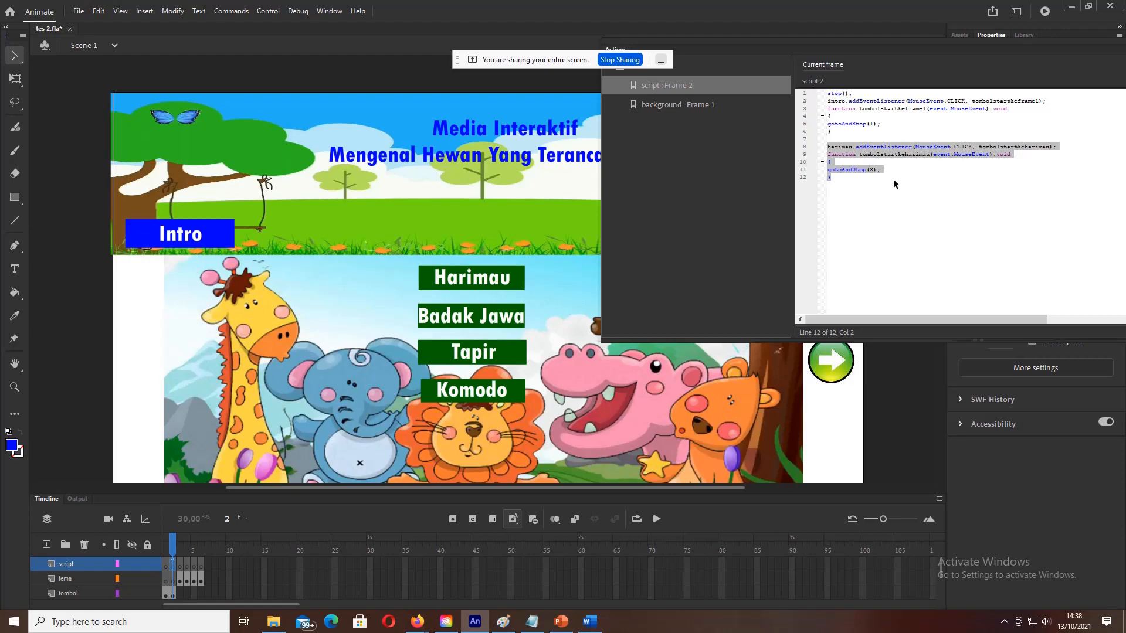
{"action": "left_click", "coordinate": [878, 206]}
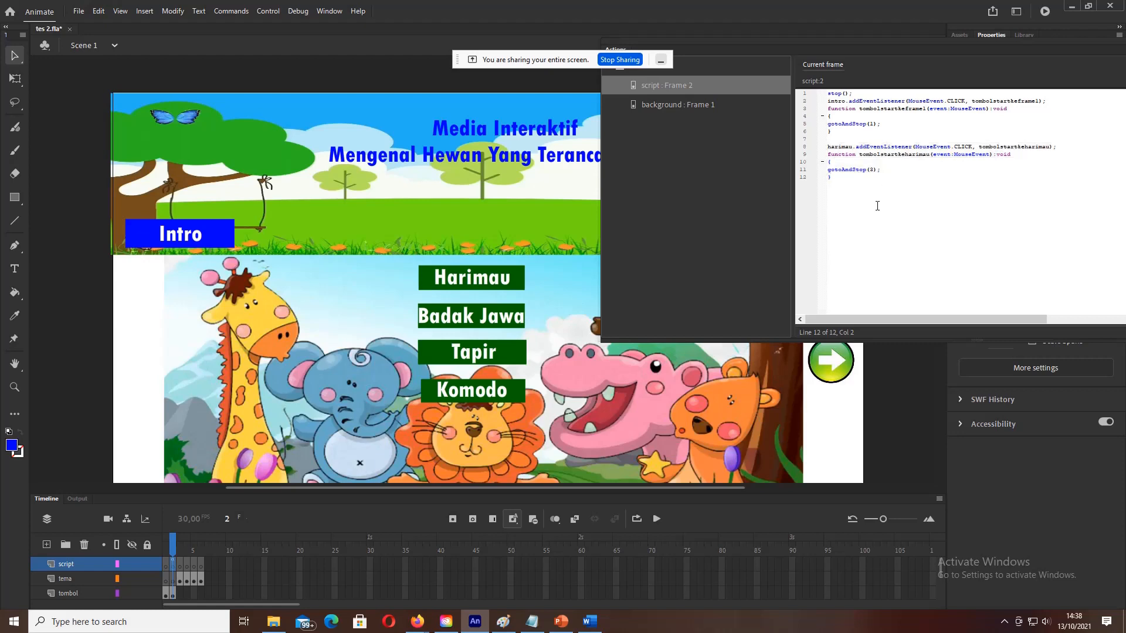
{"action": "key", "text": "ctrl+v"}
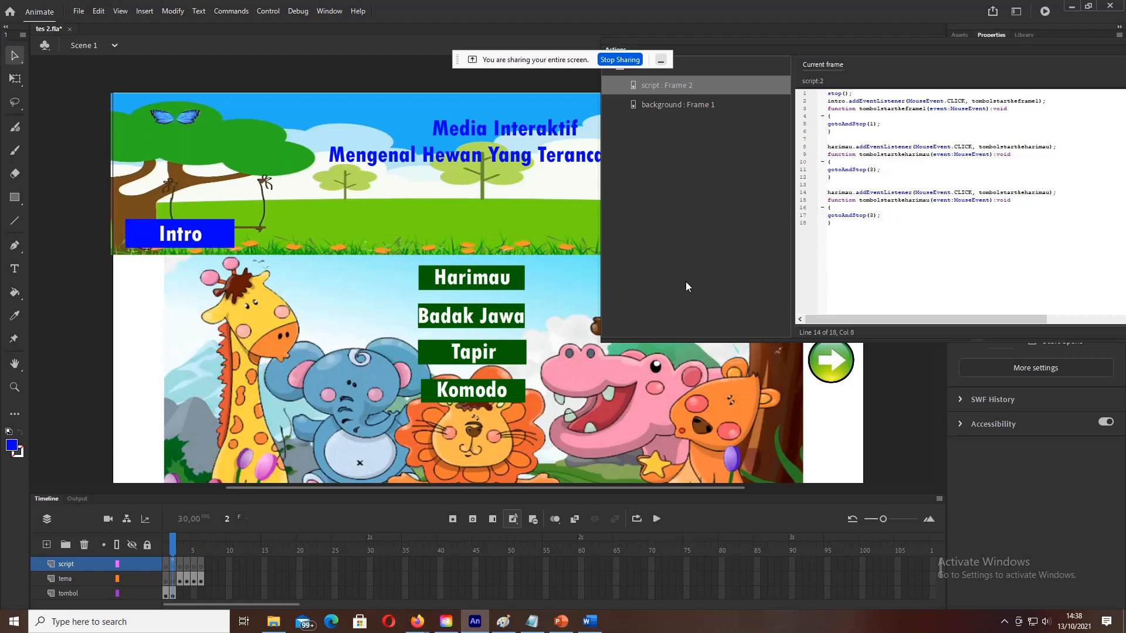
{"action": "key", "text": "BackSpace"}
{"action": "key", "text": "BackSpace"}
{"action": "key", "text": "BackSpace"}
{"action": "key", "text": "BackSpace"}
{"action": "key", "text": "BackSpace"}
{"action": "key", "text": "BackSpace"}
{"action": "key", "text": "BackSpace"}
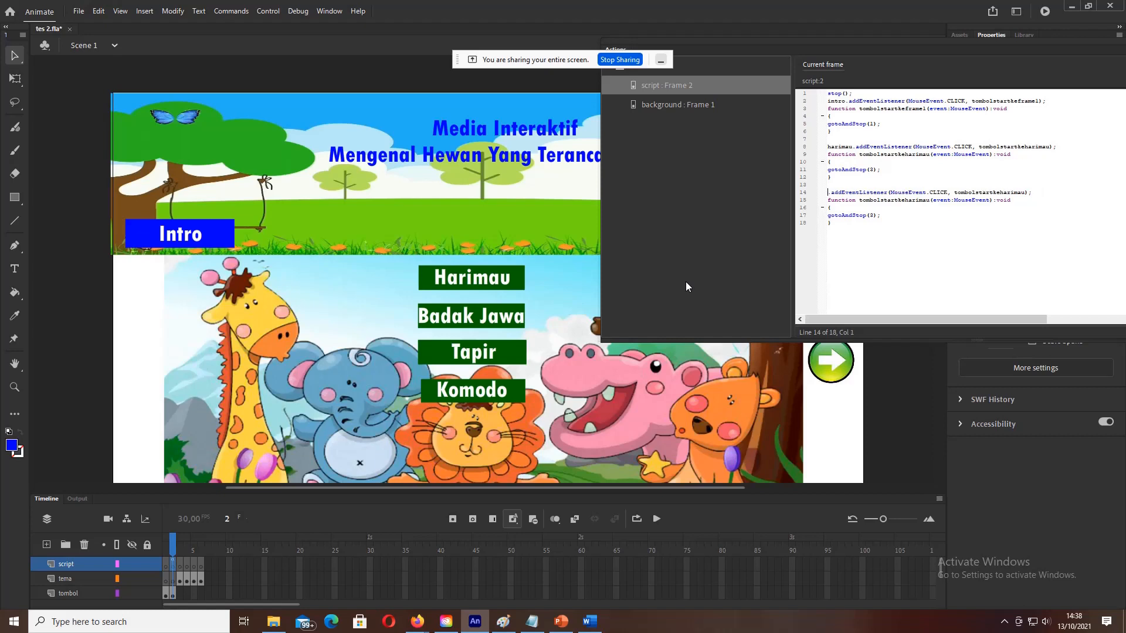
{"action": "type", "text": "badakj"}
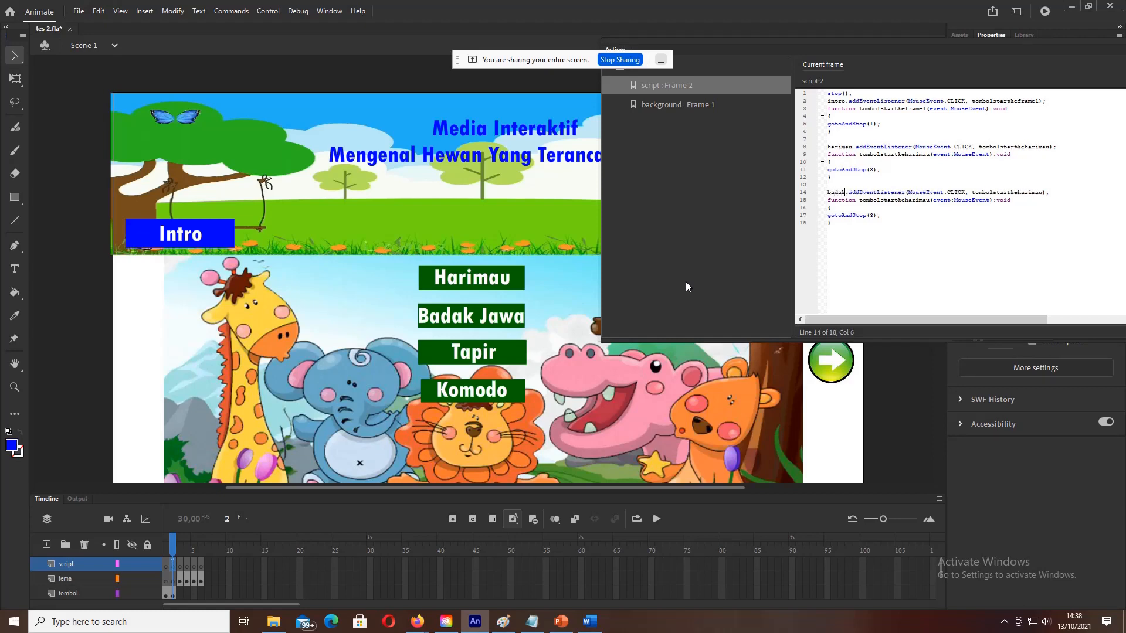
{"action": "type", "text": "awa"}
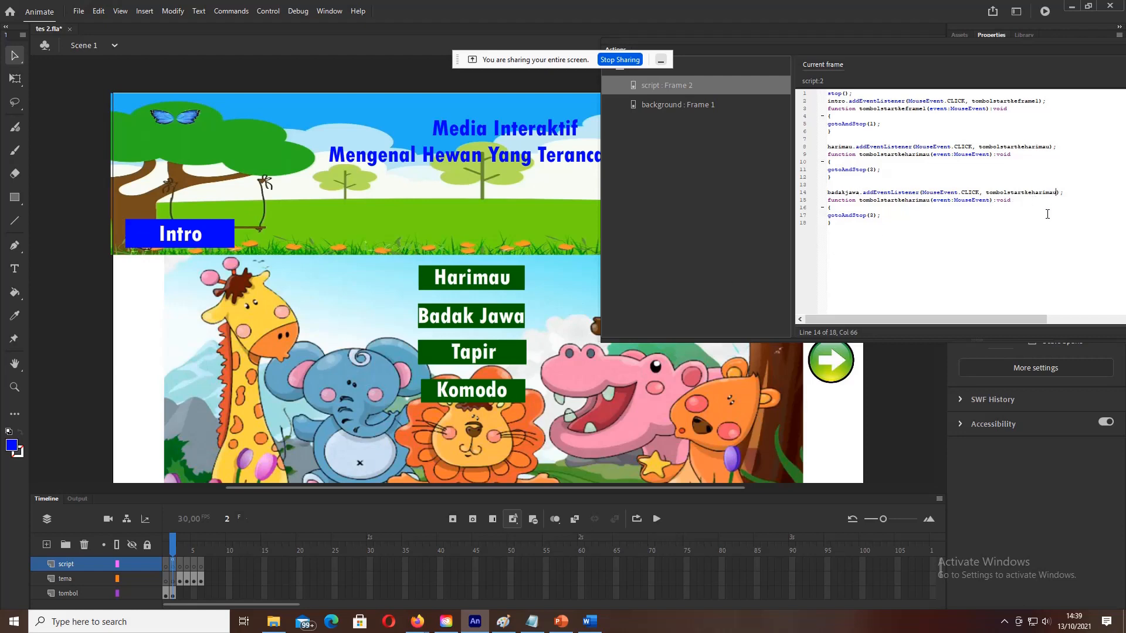
{"action": "key", "text": "BackSpace"}
{"action": "key", "text": "BackSpace"}
{"action": "key", "text": "BackSpace"}
{"action": "key", "text": "BackSpace"}
{"action": "type", "text": "badakjawa"}
Step: Rename the copied function to tombolstartkebadakjawa and set it to gotoAndStop(4)
{"action": "left_click_drag", "start_coordinate": [986, 190], "coordinate": [1063, 193]}
{"action": "key", "text": "ctrl+c"}
{"action": "left_click_drag", "start_coordinate": [859, 200], "coordinate": [926, 201]}
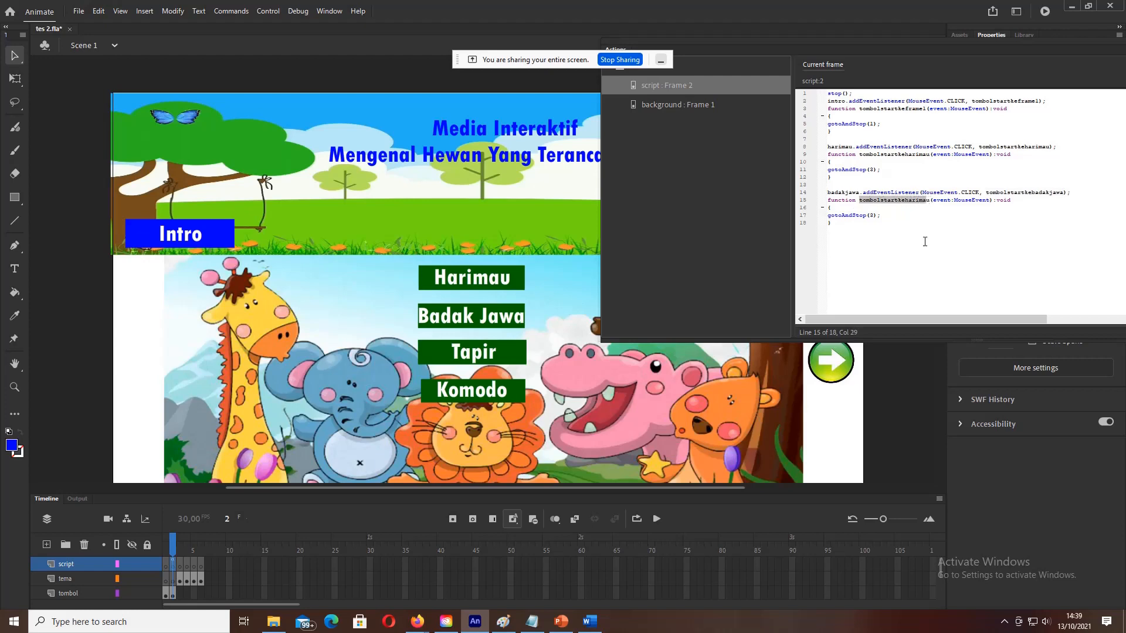
{"action": "key", "text": "shift+Right"}
{"action": "key", "text": "ctrl+v"}
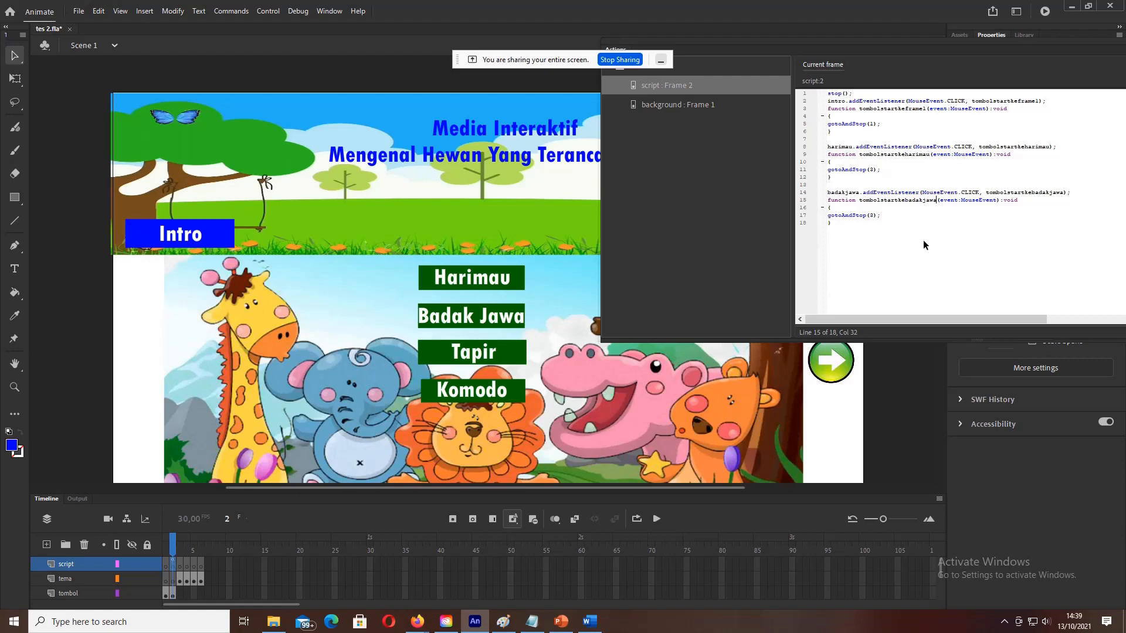
{"action": "left_click", "coordinate": [874, 215]}
{"action": "key", "text": "BackSpace"}
{"action": "type", "text": "4"}
{"action": "left_click", "coordinate": [261, 12]}
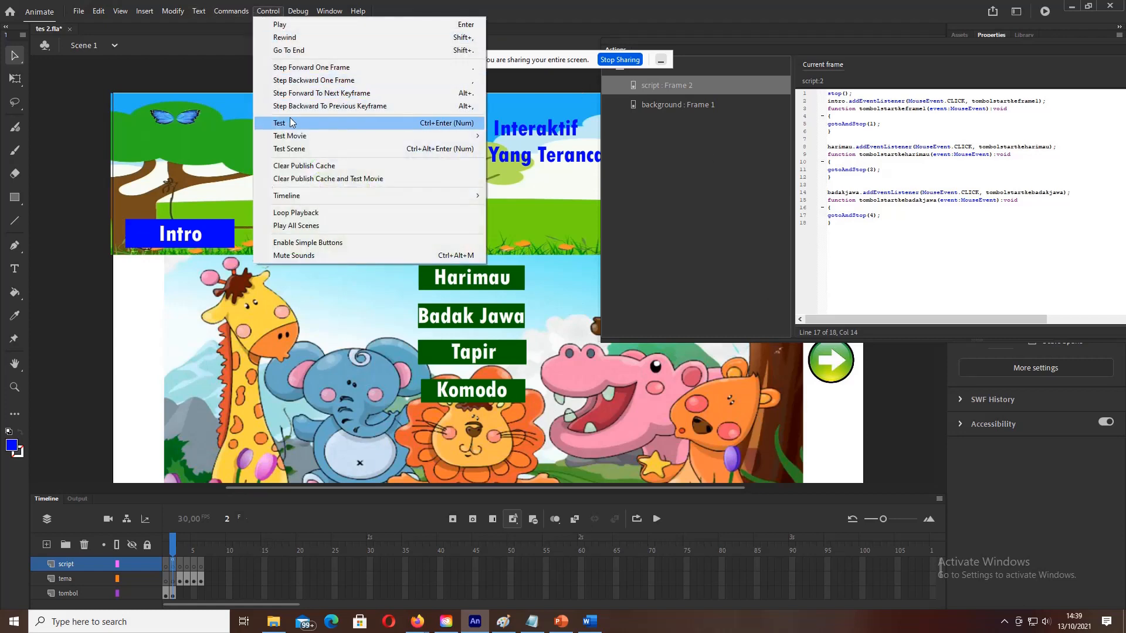
{"action": "left_click", "coordinate": [289, 118]}
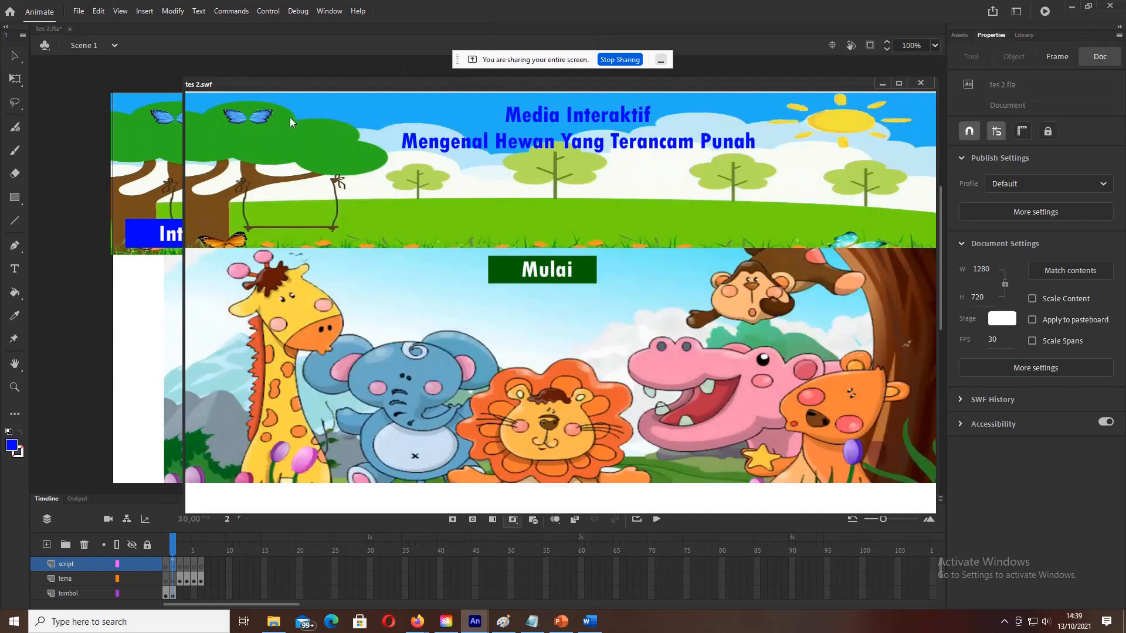
{"action": "left_click", "coordinate": [556, 286]}
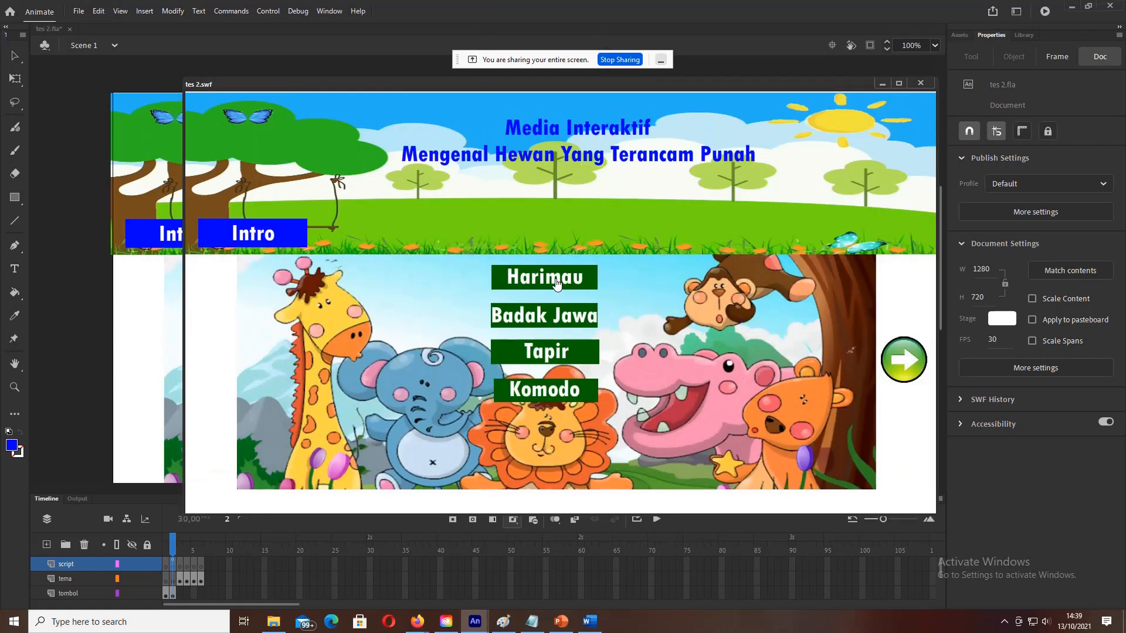
{"action": "left_click", "coordinate": [550, 321]}
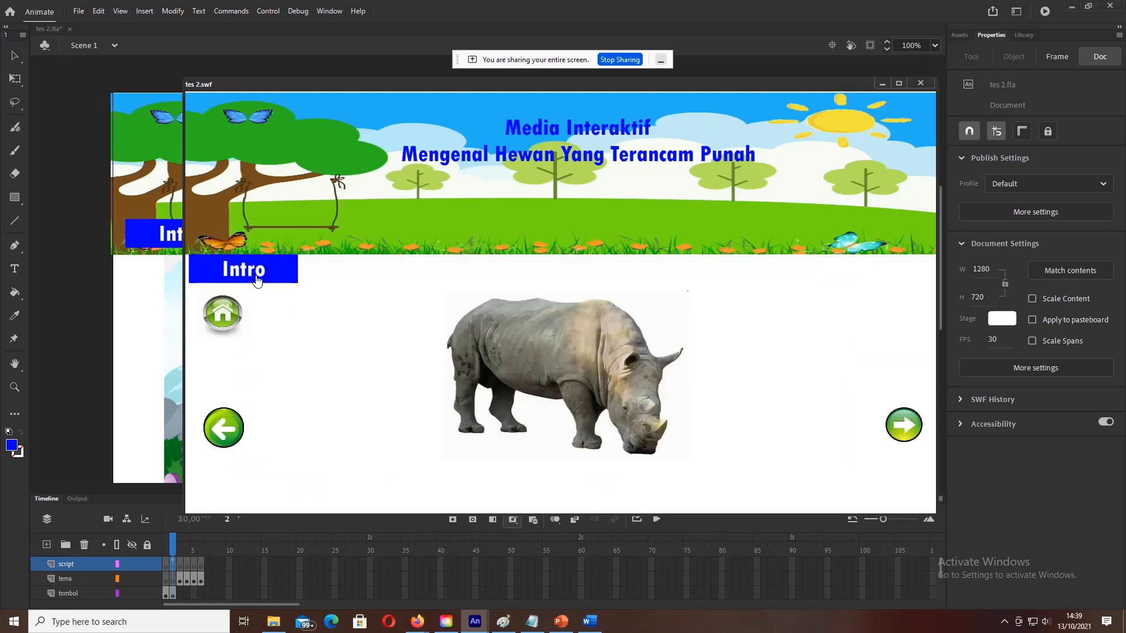
{"action": "left_click", "coordinate": [920, 84]}
{"action": "key", "text": "F9"}
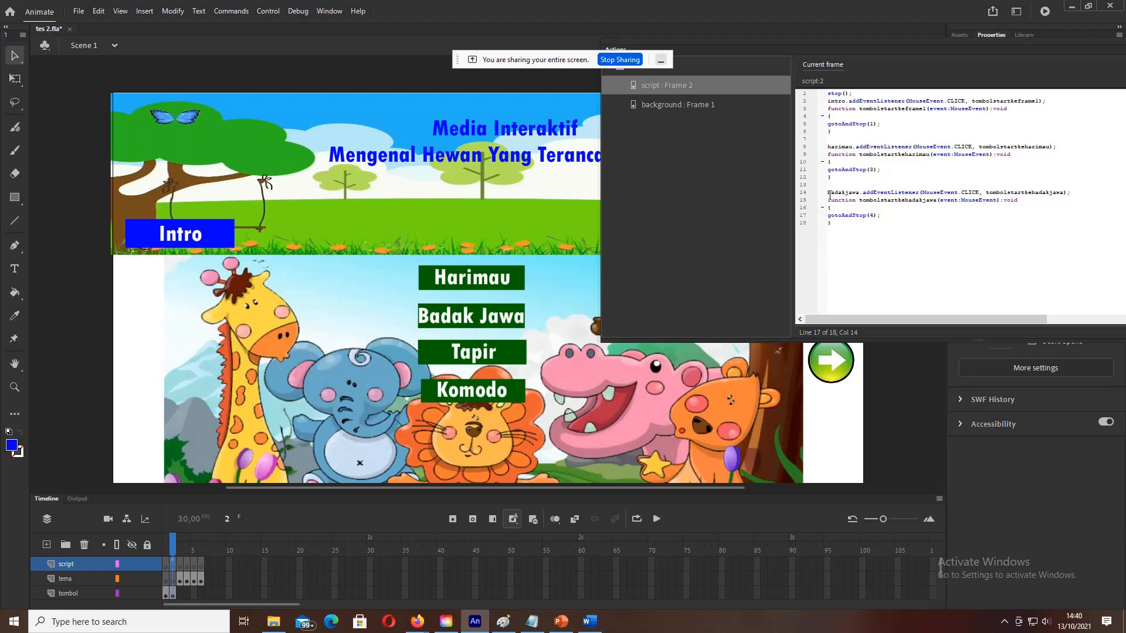
Step: Paste a copy of the badakjawa block below and change its listener object to tapir
{"action": "left_click_drag", "start_coordinate": [828, 193], "coordinate": [889, 227]}
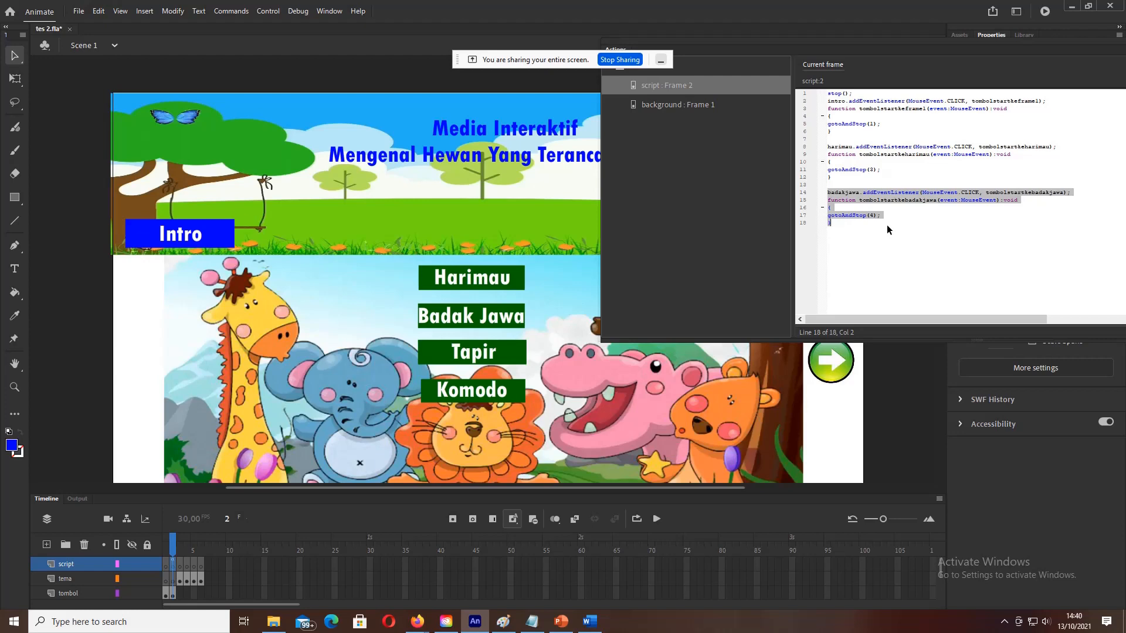
{"action": "left_click", "coordinate": [868, 245]}
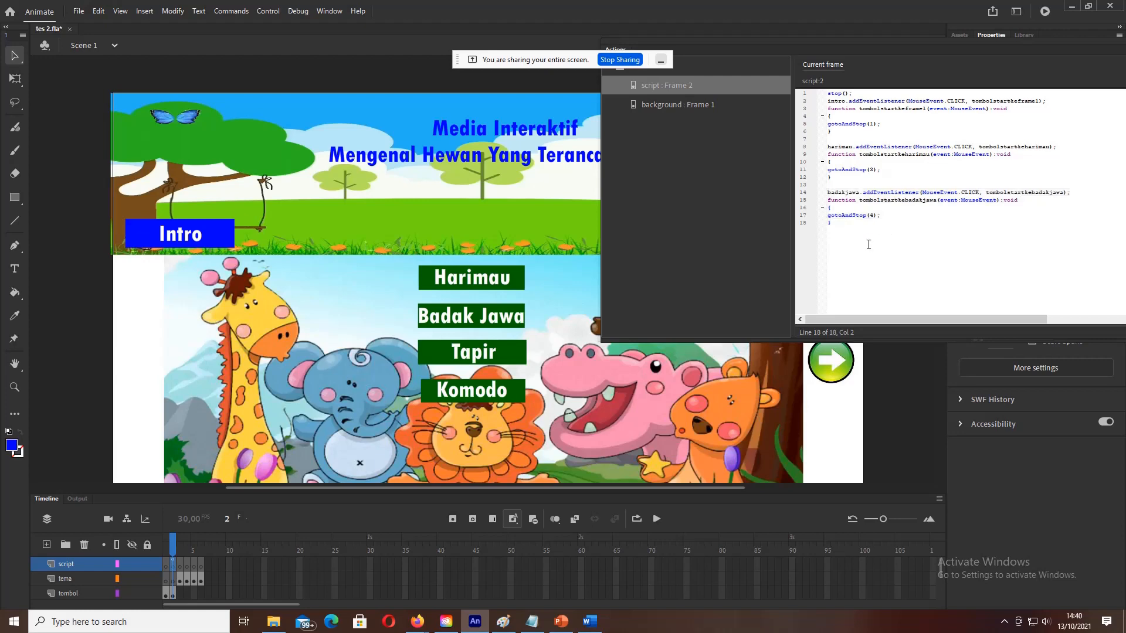
{"action": "type", "text": "badakjawa.addEventListener(MouseEvent.CLICK, tombolstartkebadakjawa); function tombolstartkebadakjawa(event:MouseEvent):void { gotoAndStop(4); }"}
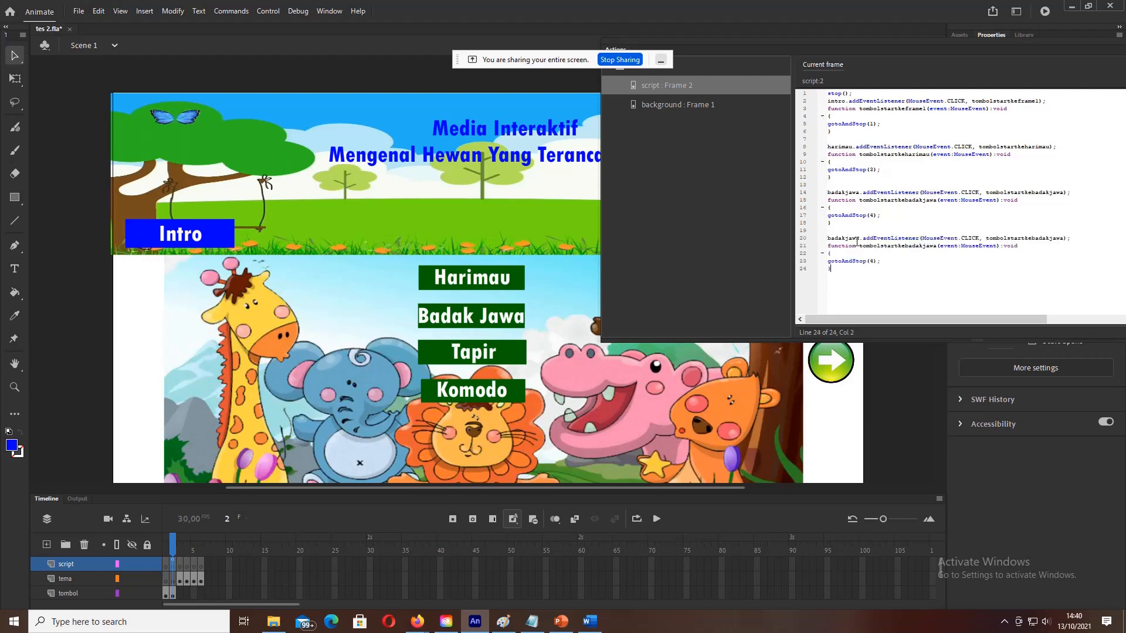
{"action": "key", "text": "BackSpace"}
{"action": "key", "text": "BackSpace"}
{"action": "key", "text": "BackSpace"}
{"action": "key", "text": "BackSpace"}
{"action": "key", "text": "BackSpace"}
{"action": "key", "text": "BackSpace"}
{"action": "key", "text": "BackSpace"}
{"action": "key", "text": "BackSpace"}
{"action": "key", "text": "BackSpace"}
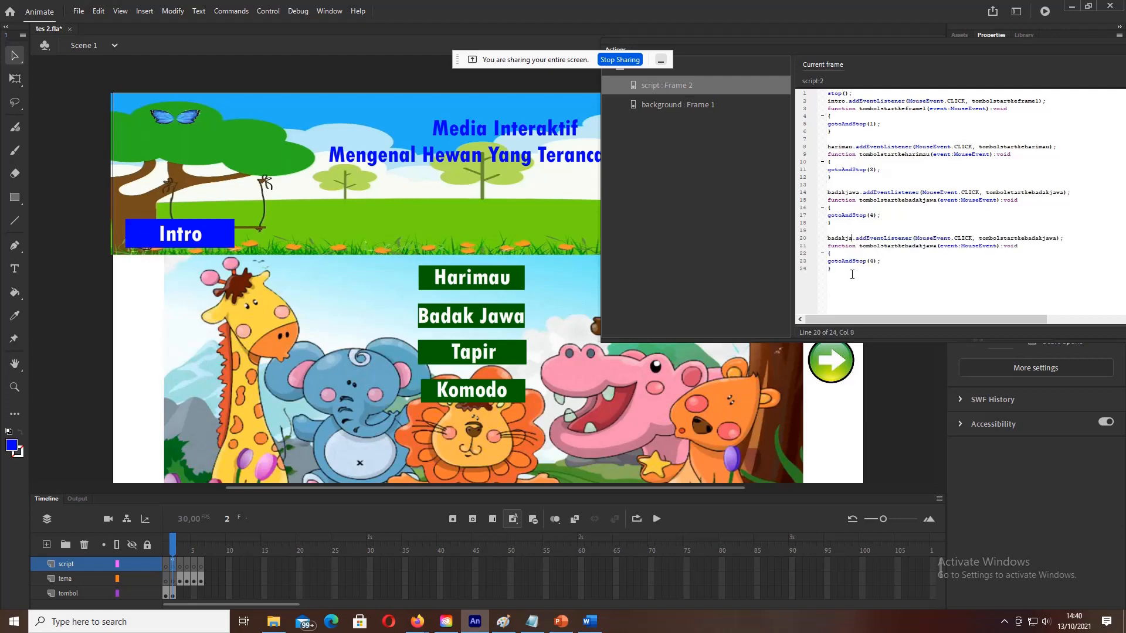
{"action": "type", "text": "tapir"}
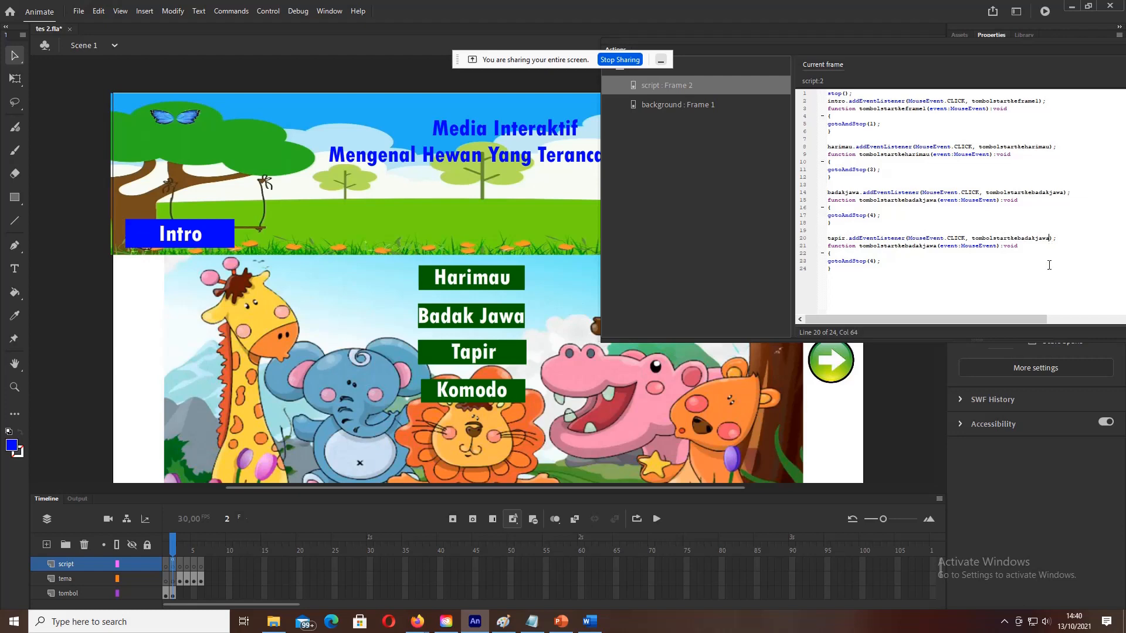
Step: Rename the copied handler and function to tombolstartketapir
{"action": "key", "text": "BackSpace"}
{"action": "key", "text": "BackSpace"}
{"action": "key", "text": "BackSpace"}
{"action": "key", "text": "BackSpace"}
{"action": "key", "text": "BackSpace"}
{"action": "key", "text": "BackSpace"}
{"action": "key", "text": "BackSpace"}
{"action": "type", "text": "apir"}
{"action": "left_click", "coordinate": [938, 247]}
{"action": "key", "text": "BackSpace"}
{"action": "key", "text": "BackSpace"}
{"action": "key", "text": "BackSpace"}
{"action": "key", "text": "BackSpace"}
{"action": "key", "text": "BackSpace"}
{"action": "key", "text": "BackSpace"}
{"action": "key", "text": "BackSpace"}
{"action": "key", "text": "BackSpace"}
{"action": "key", "text": "BackSpace"}
{"action": "type", "text": "tapir"}
{"action": "left_click", "coordinate": [269, 14]}
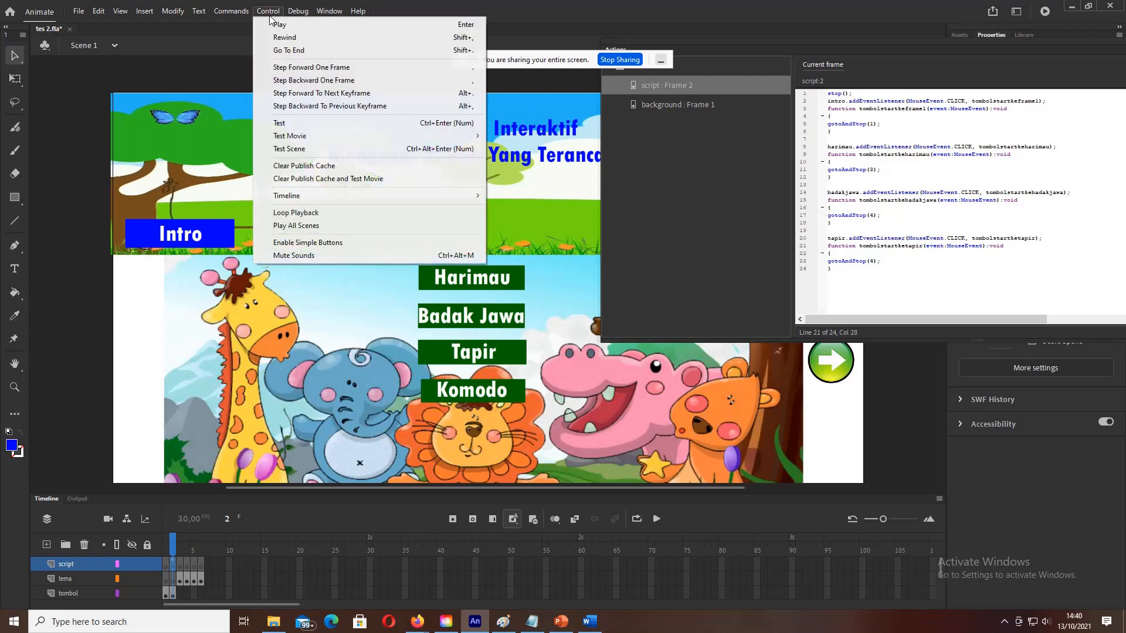
{"action": "left_click", "coordinate": [295, 125]}
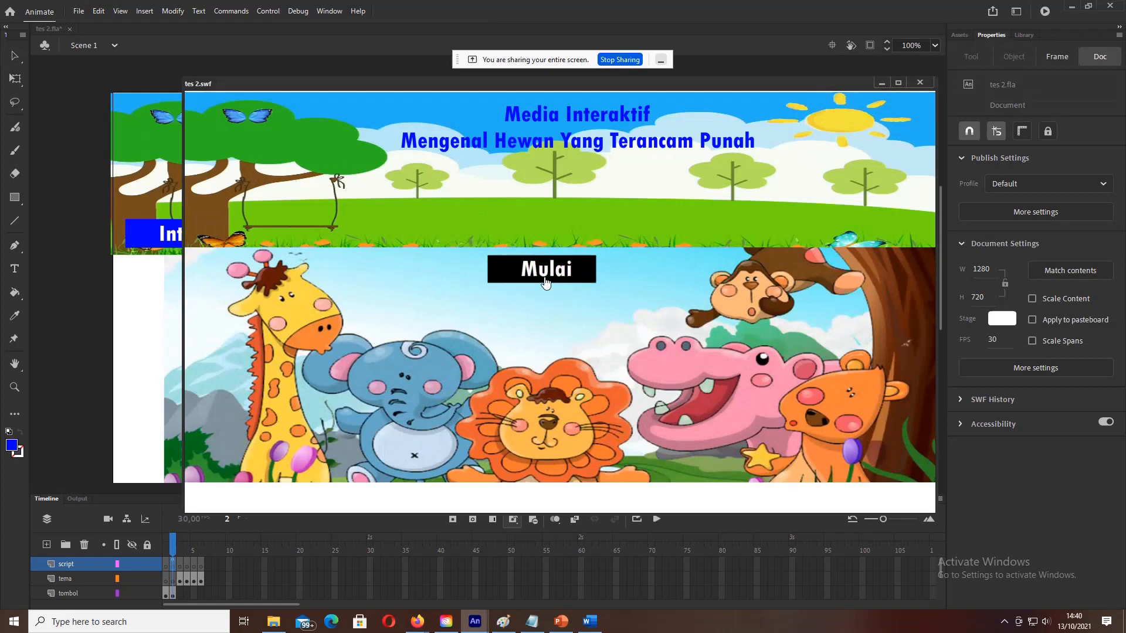
{"action": "left_click", "coordinate": [543, 274]}
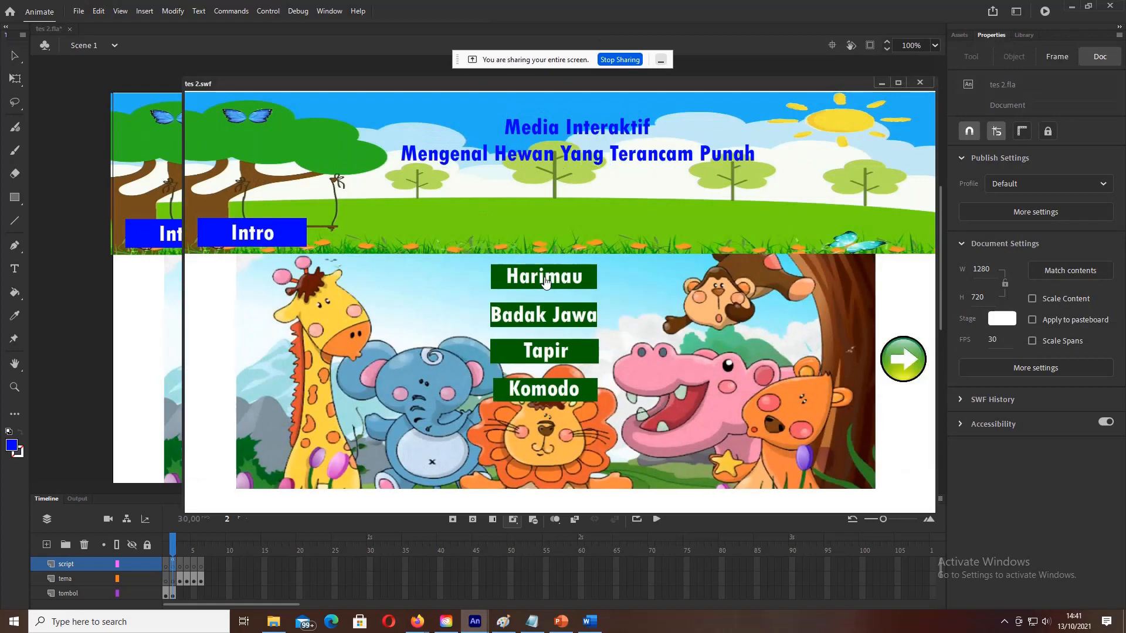
{"action": "left_click", "coordinate": [542, 358]}
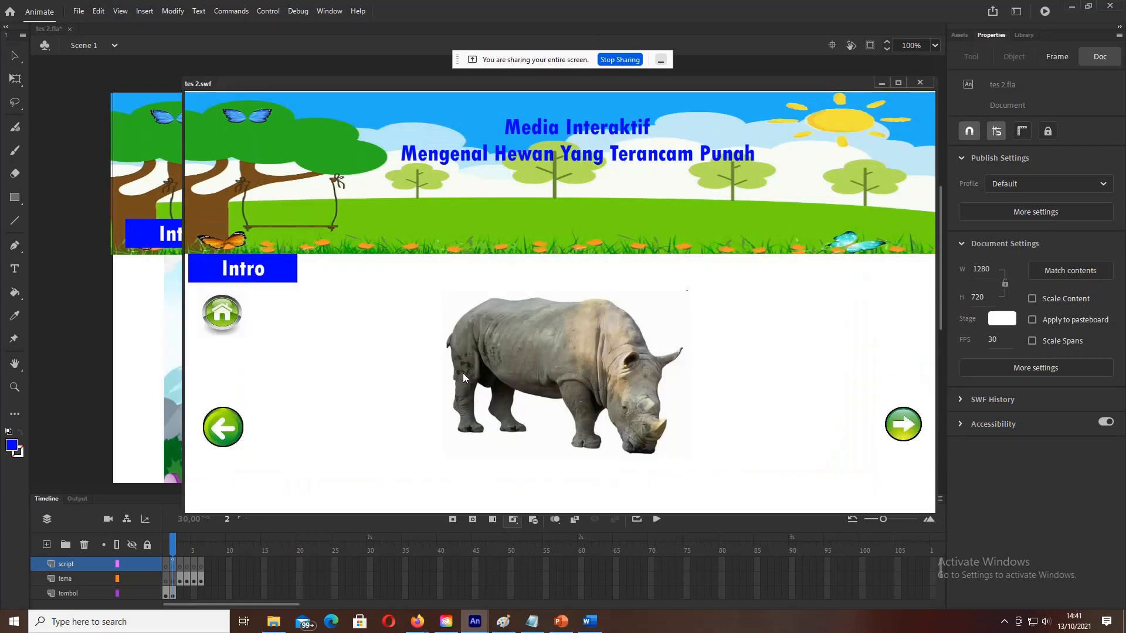
{"action": "left_click", "coordinate": [920, 83]}
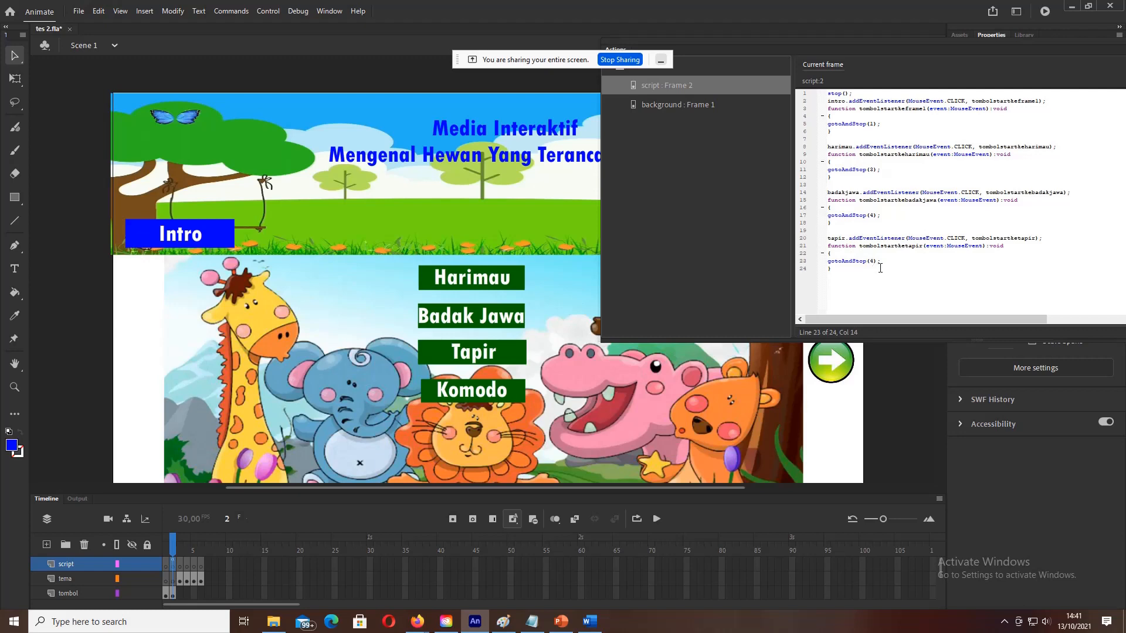
Step: Change the tapir handler to gotoAndStop(5) and test that Tapir opens the tapir page
{"action": "key", "text": "BackSpace"}
{"action": "type", "text": "5"}
{"action": "left_click", "coordinate": [268, 12]}
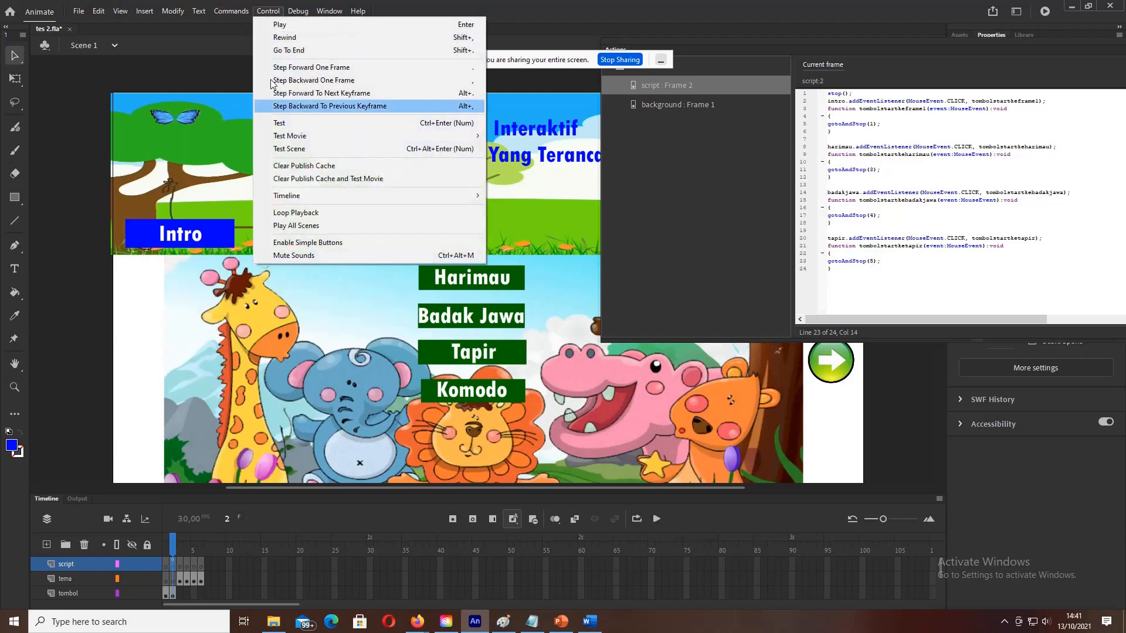
{"action": "left_click", "coordinate": [279, 123]}
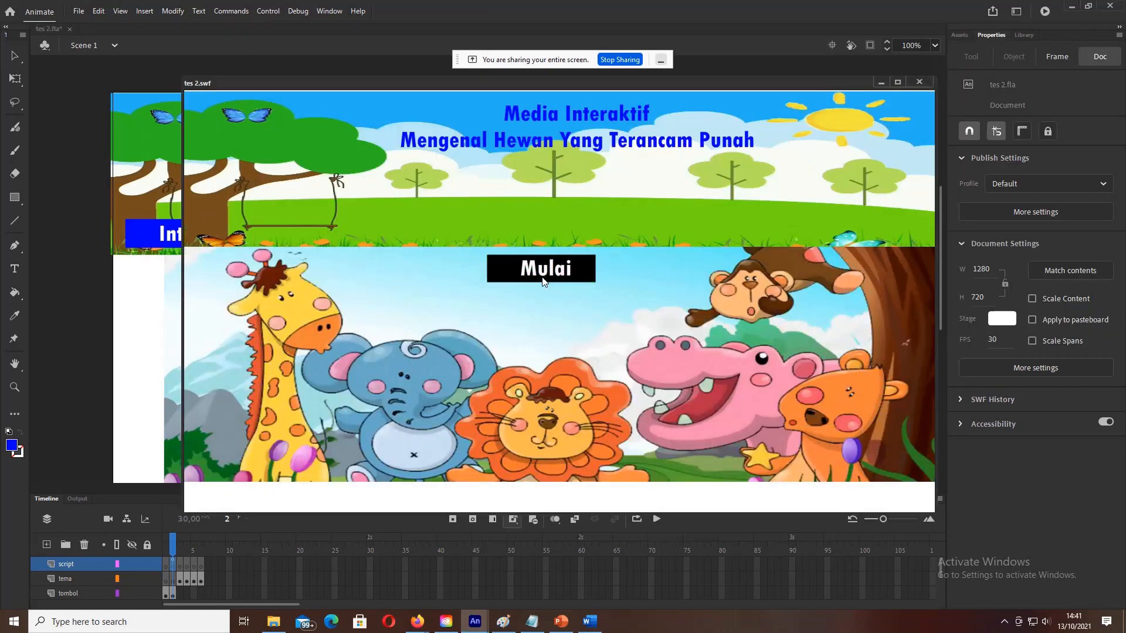
{"action": "left_click", "coordinate": [543, 281]}
{"action": "left_click", "coordinate": [532, 354]}
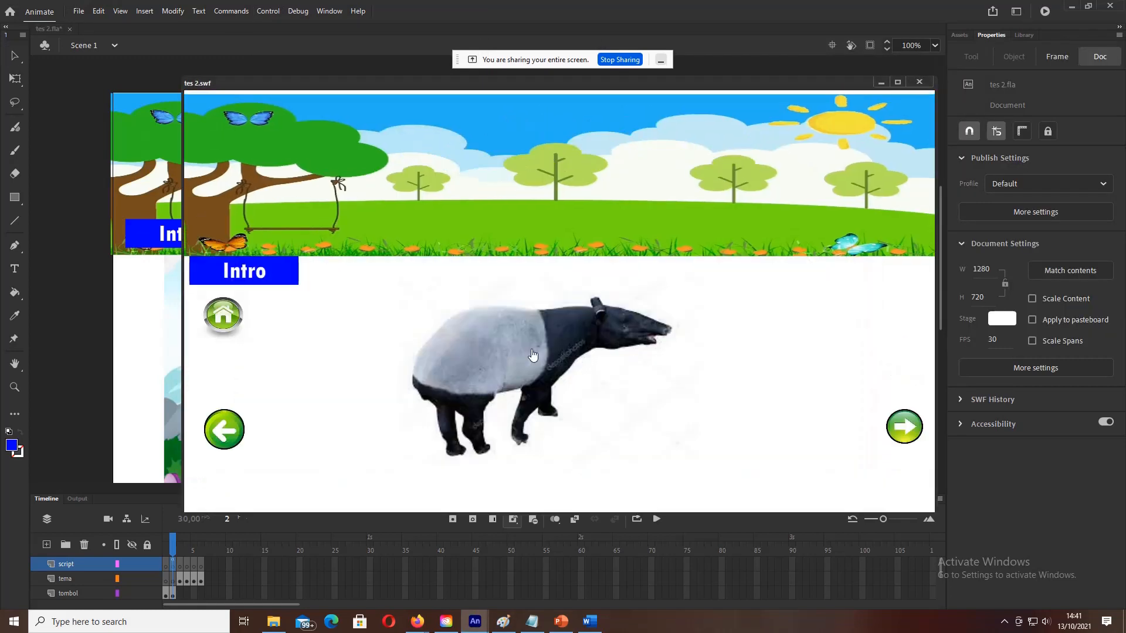
{"action": "left_click", "coordinate": [919, 82]}
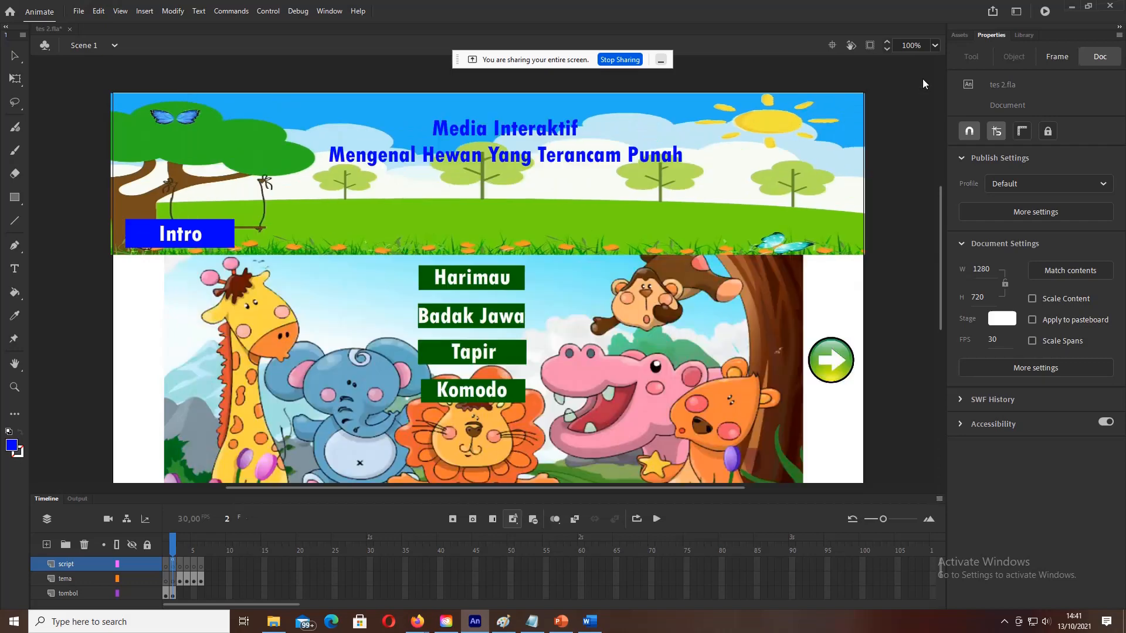
{"action": "key", "text": "F9"}
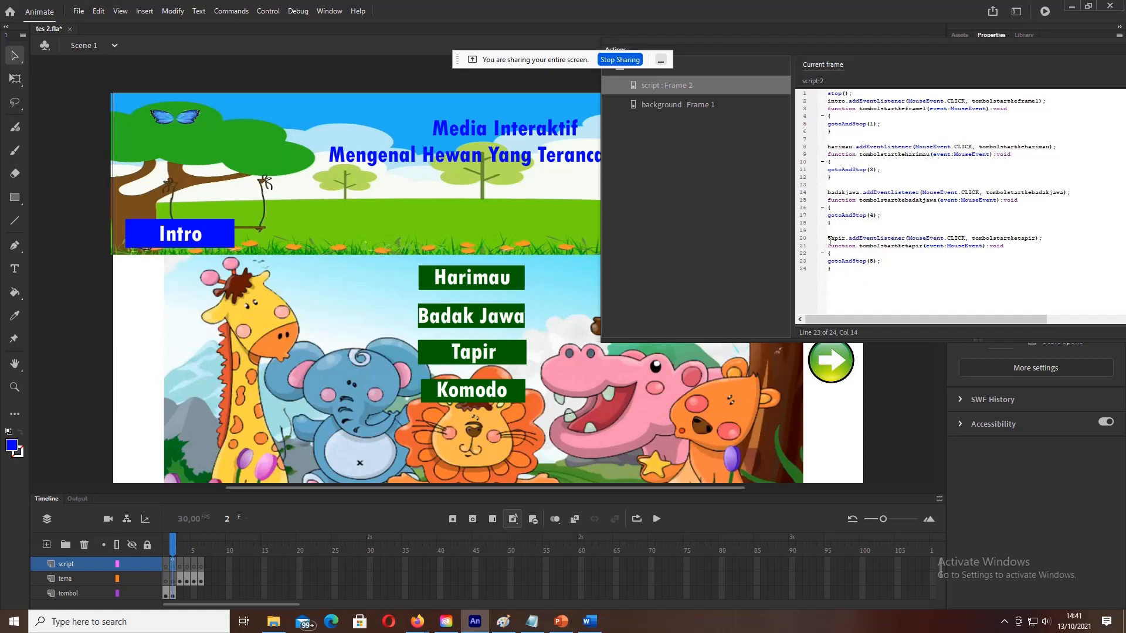
Step: Paste a copy of the tapir block (lines 20–24) below and change its listener object to komodo
{"action": "left_click_drag", "start_coordinate": [829, 241], "coordinate": [881, 268]}
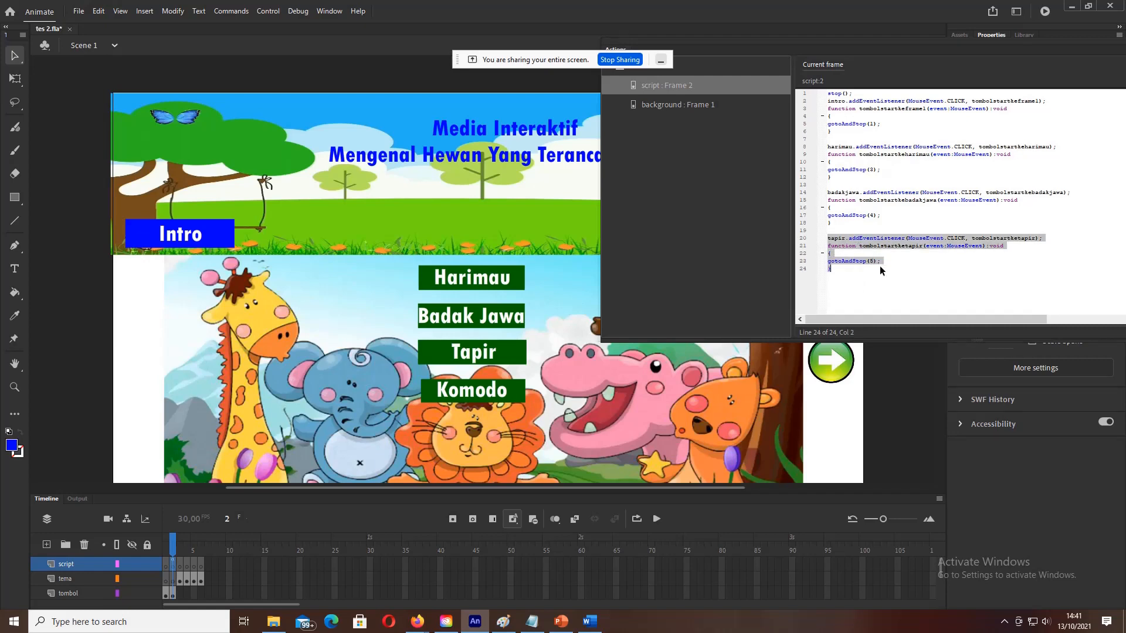
{"action": "left_click", "coordinate": [855, 291]}
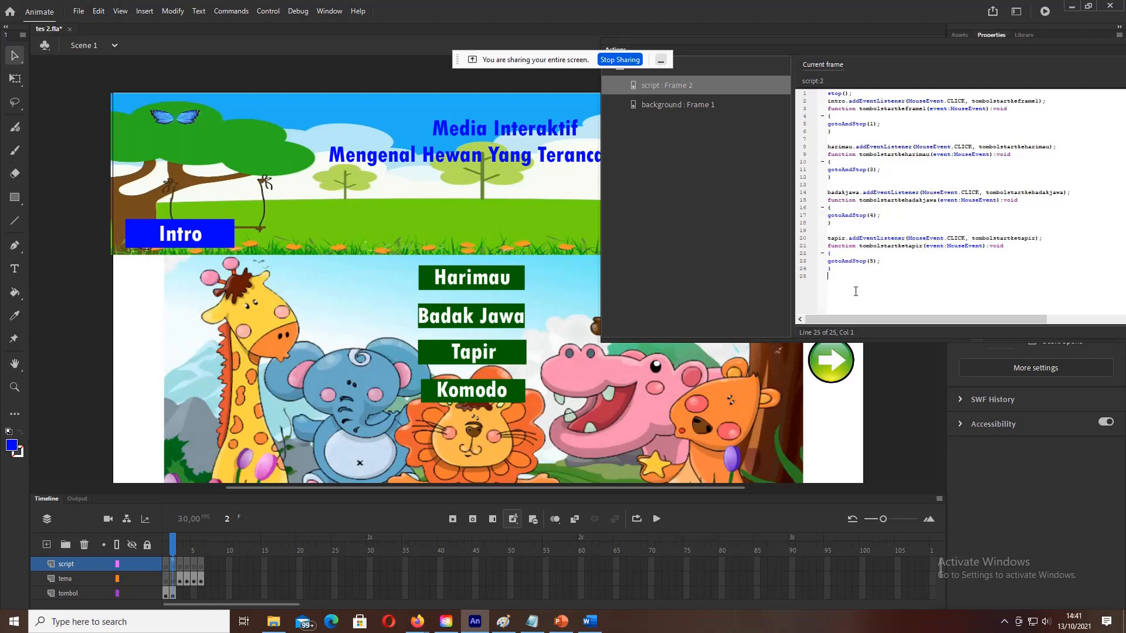
{"action": "type", "text": "tapir.addEventListener(MouseEvent.CLICK, tombolstartketapir); function tombolstartketapir(event:MouseEvent):void { gotoAndStop(5); }"}
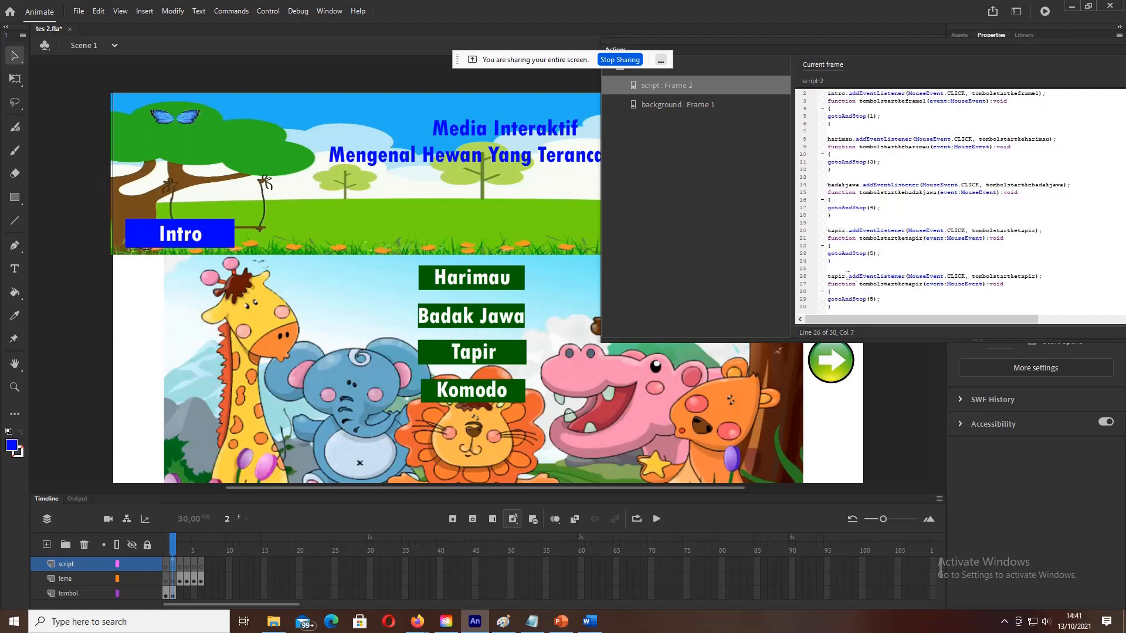
{"action": "key", "text": "BackSpace"}
{"action": "key", "text": "BackSpace"}
{"action": "key", "text": "BackSpace"}
{"action": "key", "text": "BackSpace"}
{"action": "key", "text": "BackSpace"}
{"action": "type", "text": "komodo"}
Step: Rename the copied handler and function from tapir to komodo (tombolstartkekomodo)
{"action": "left_click", "coordinate": [1041, 277]}
{"action": "key", "text": "BackSpace"}
{"action": "key", "text": "BackSpace"}
{"action": "key", "text": "BackSpace"}
{"action": "key", "text": "BackSpace"}
{"action": "key", "text": "BackSpace"}
{"action": "type", "text": "komodo"}
{"action": "key", "text": "BackSpace"}
{"action": "key", "text": "BackSpace"}
{"action": "key", "text": "BackSpace"}
{"action": "key", "text": "BackSpace"}
{"action": "key", "text": "BackSpace"}
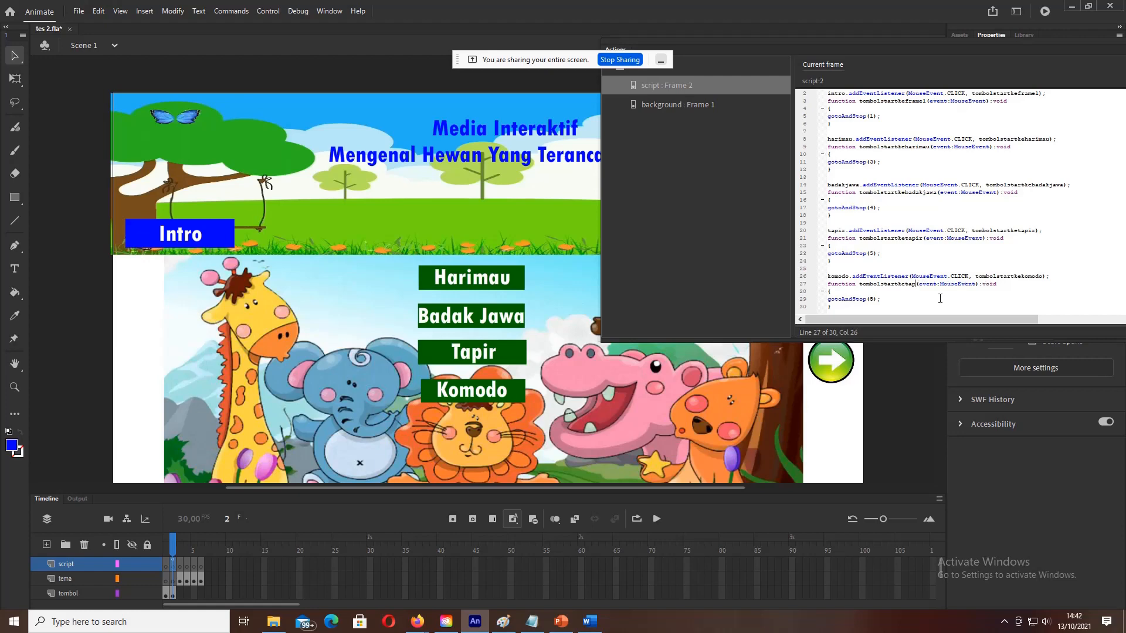
{"action": "type", "text": "komodo"}
{"action": "key", "text": "BackSpace"}
Step: Set the komodo handler to gotoAndStop(6) and test that Komodo opens the Komodo dragon page
{"action": "type", "text": "6"}
{"action": "left_click", "coordinate": [268, 11]}
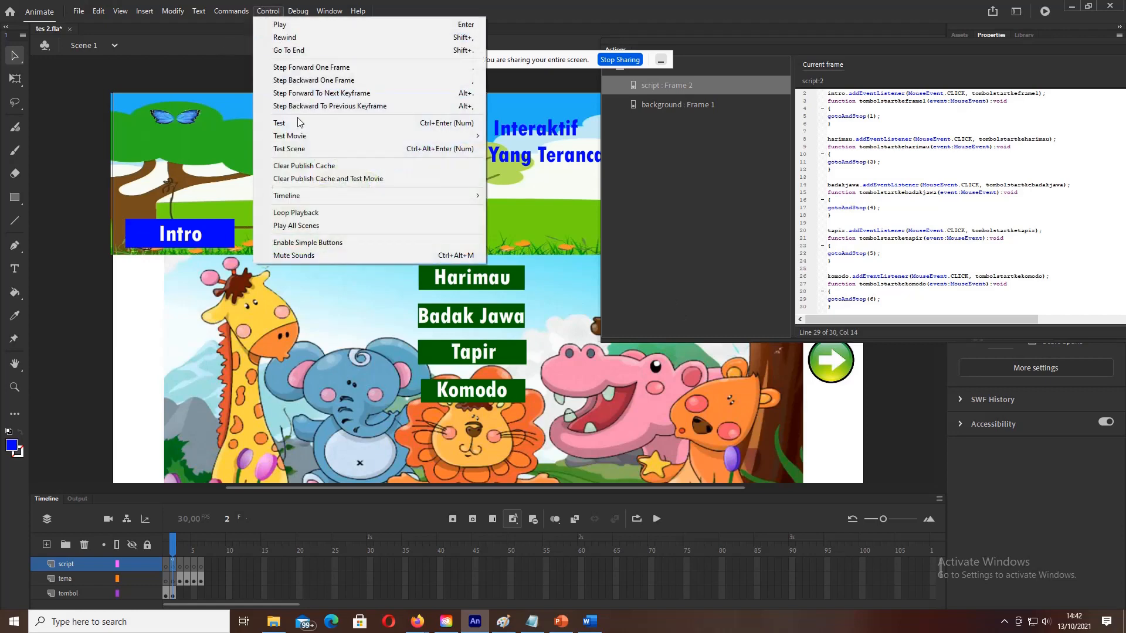
{"action": "left_click", "coordinate": [446, 121]}
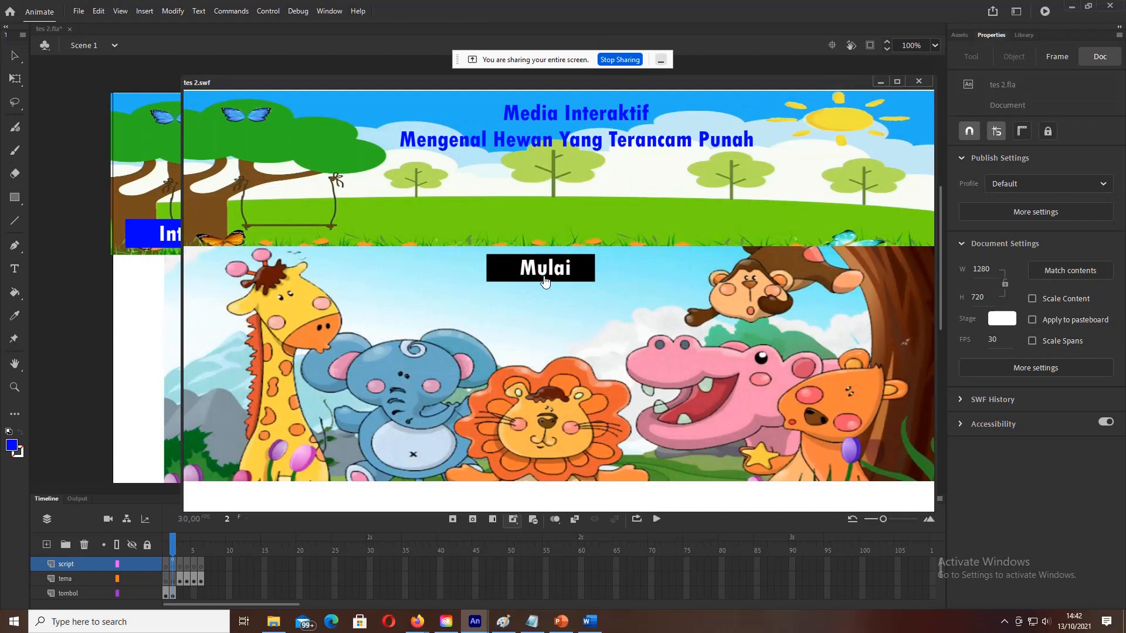
{"action": "left_click", "coordinate": [544, 277]}
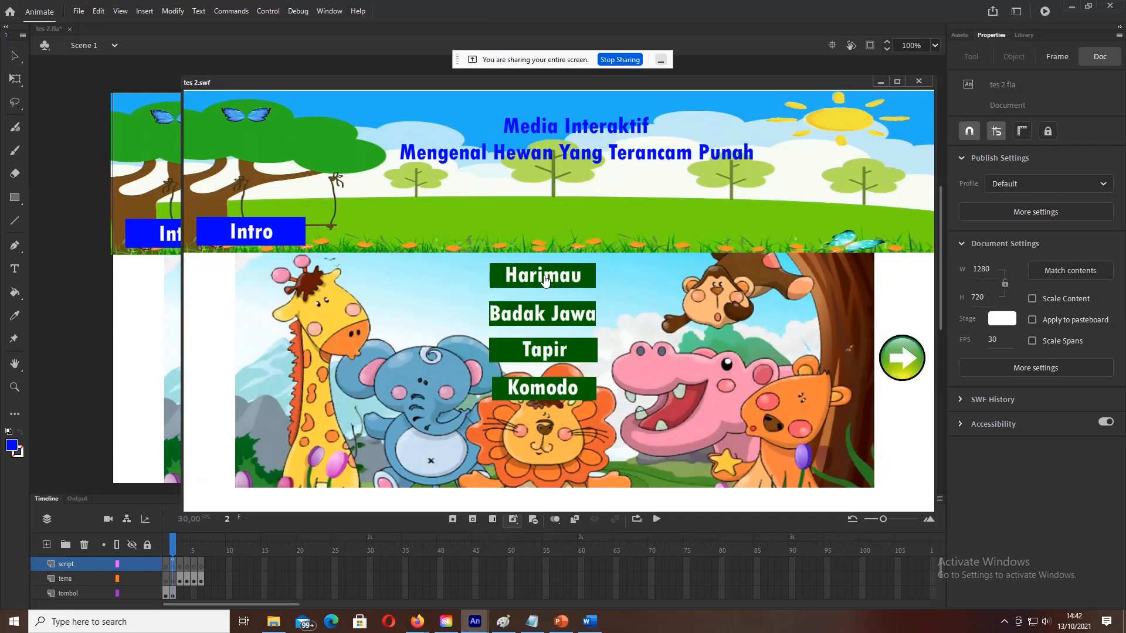
{"action": "left_click", "coordinate": [554, 390]}
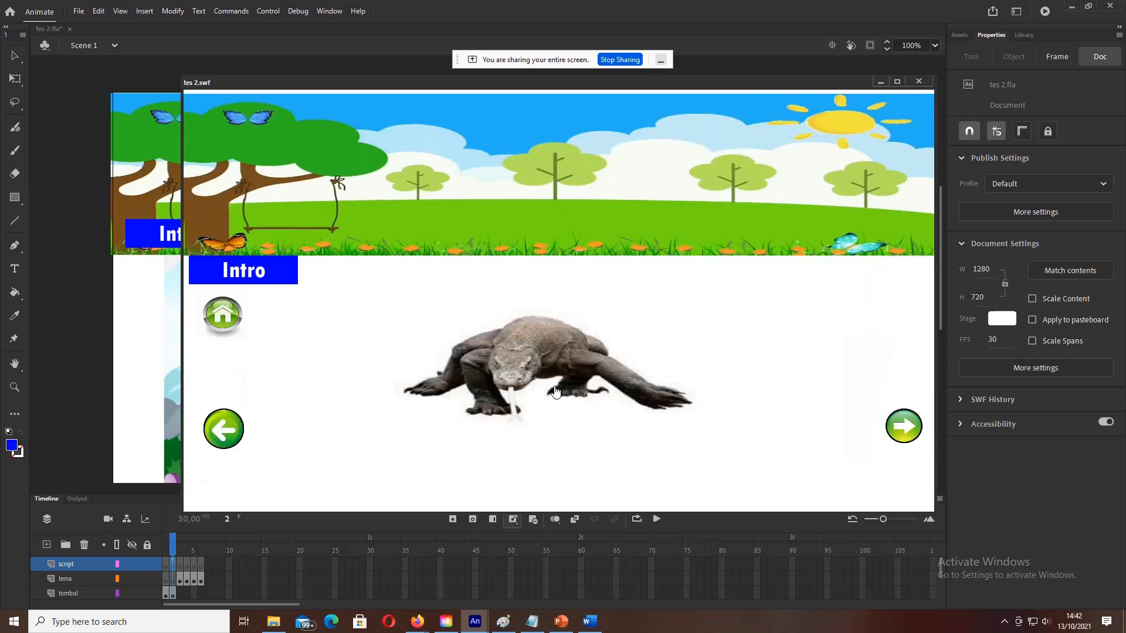
{"action": "left_click", "coordinate": [919, 82]}
{"action": "key", "text": "F9"}
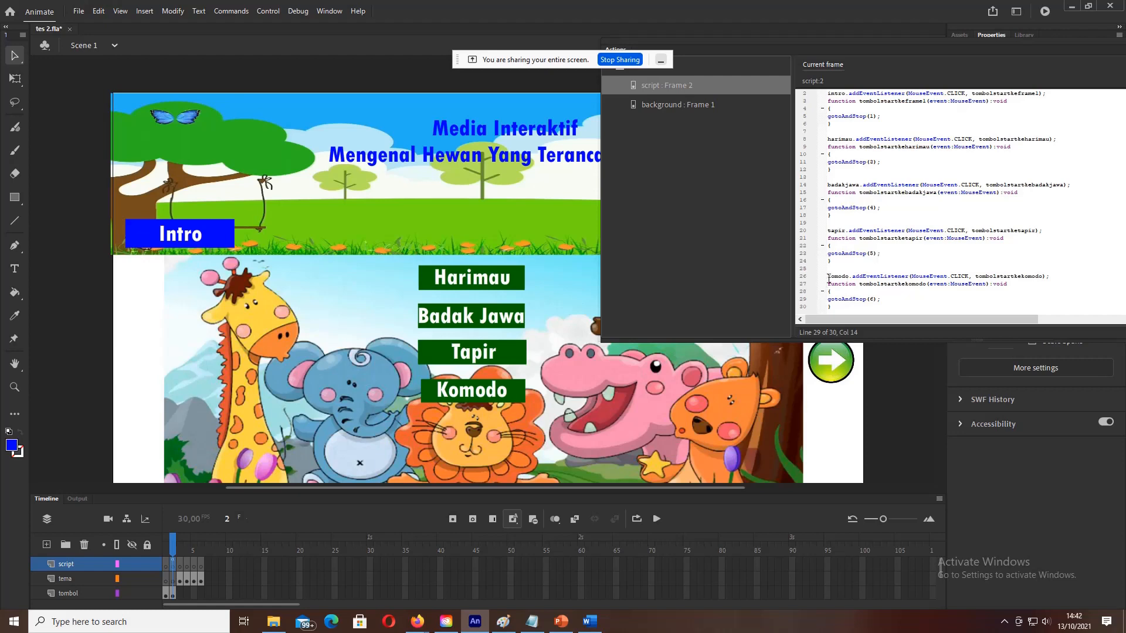
Step: Paste a copy of the komodo listener block below the existing code
{"action": "left_click_drag", "start_coordinate": [828, 279], "coordinate": [863, 323]}
{"action": "key", "text": "ctrl+c"}
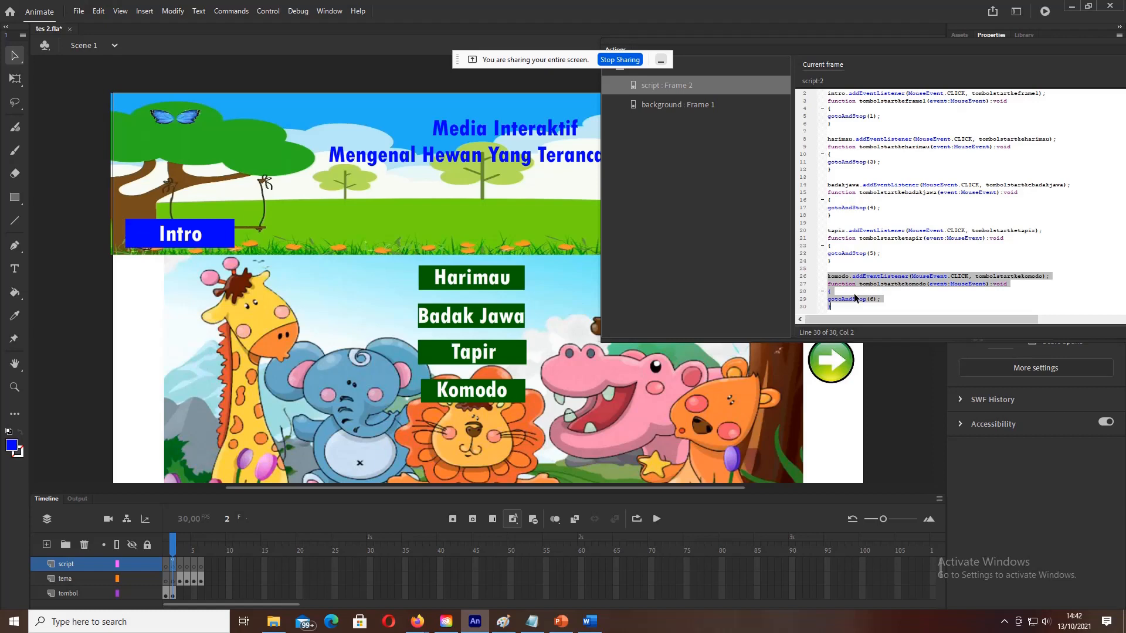
{"action": "left_click", "coordinate": [857, 305]}
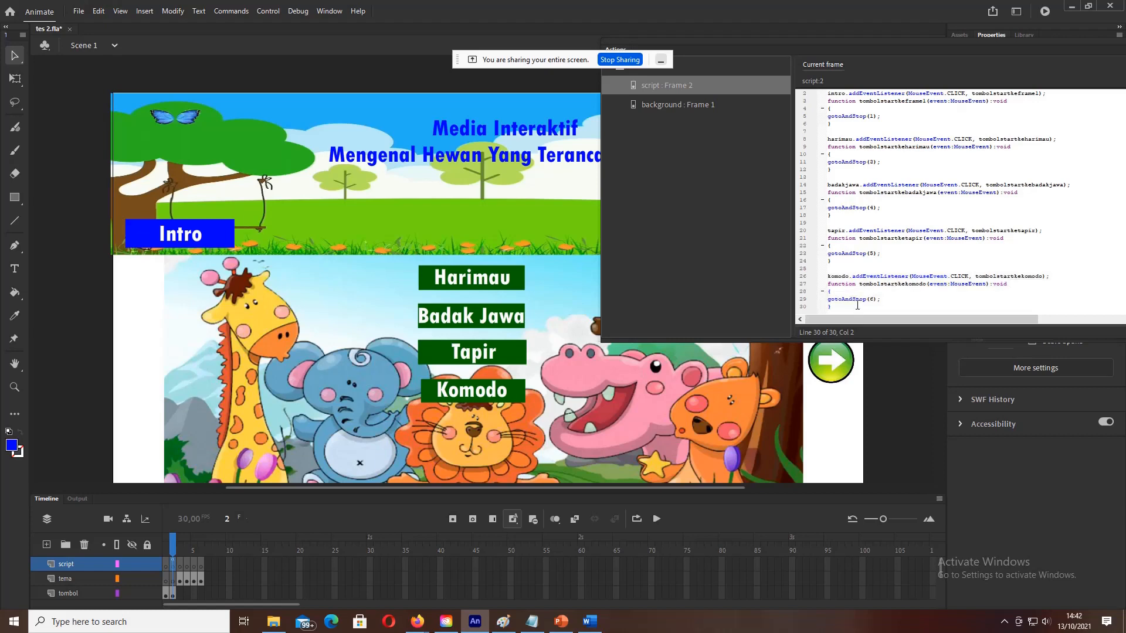
{"action": "key", "text": "Return"}
{"action": "key", "text": "Return"}
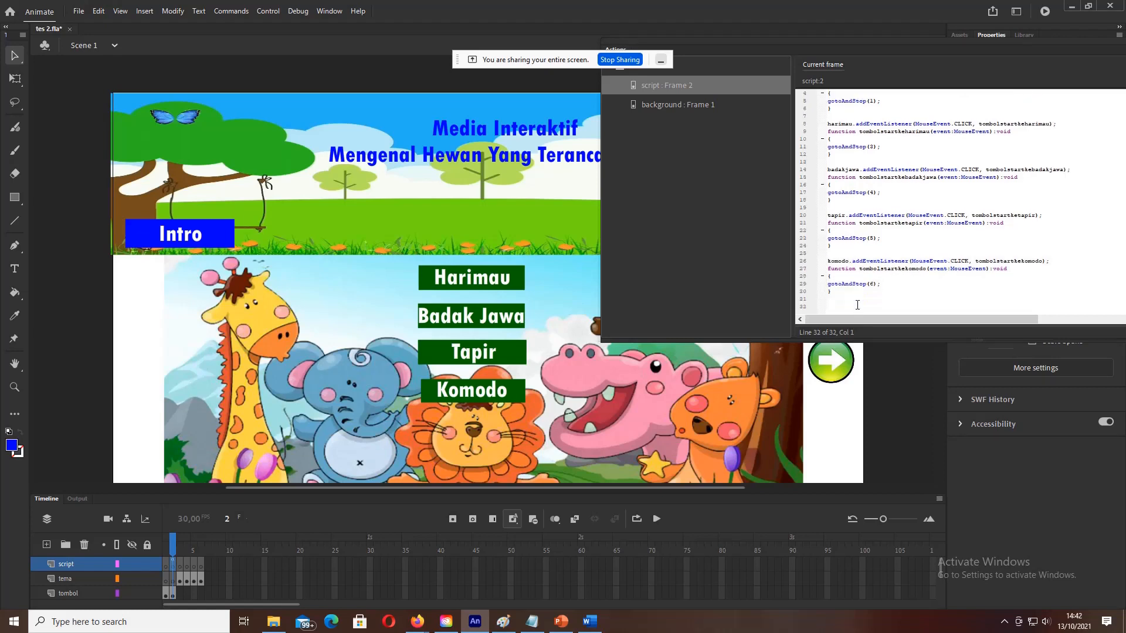
{"action": "key", "text": "ctrl+v"}
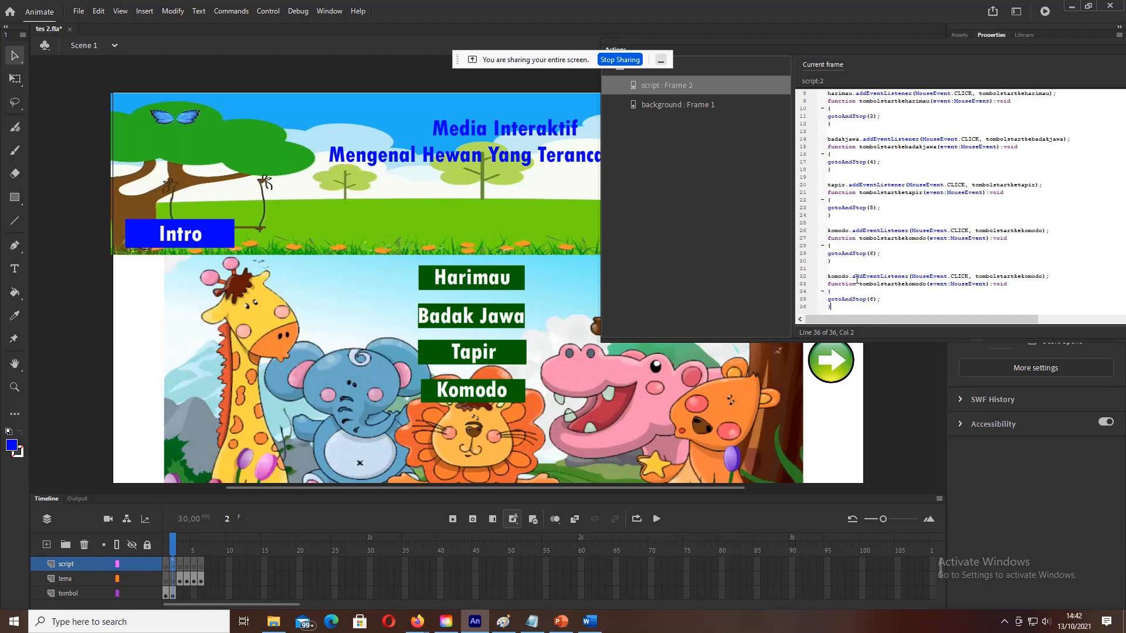
Step: Rename komodo to kanan in the copied listener, making its handler tombolstartkekanan
{"action": "left_click", "coordinate": [851, 277]}
{"action": "key", "text": "BackSpace"}
{"action": "key", "text": "BackSpace"}
{"action": "key", "text": "BackSpace"}
{"action": "key", "text": "BackSpace"}
{"action": "key", "text": "BackSpace"}
{"action": "type", "text": "anan"}
{"action": "key", "text": "BackSpace"}
{"action": "type", "text": "n"}
{"action": "key", "text": "BackSpace"}
{"action": "key", "text": "BackSpace"}
{"action": "key", "text": "BackSpace"}
{"action": "key", "text": "BackSpace"}
{"action": "key", "text": "BackSpace"}
{"action": "type", "text": "anan"}
{"action": "key", "text": "BackSpace"}
{"action": "key", "text": "BackSpace"}
{"action": "key", "text": "BackSpace"}
{"action": "key", "text": "BackSpace"}
{"action": "key", "text": "BackSpace"}
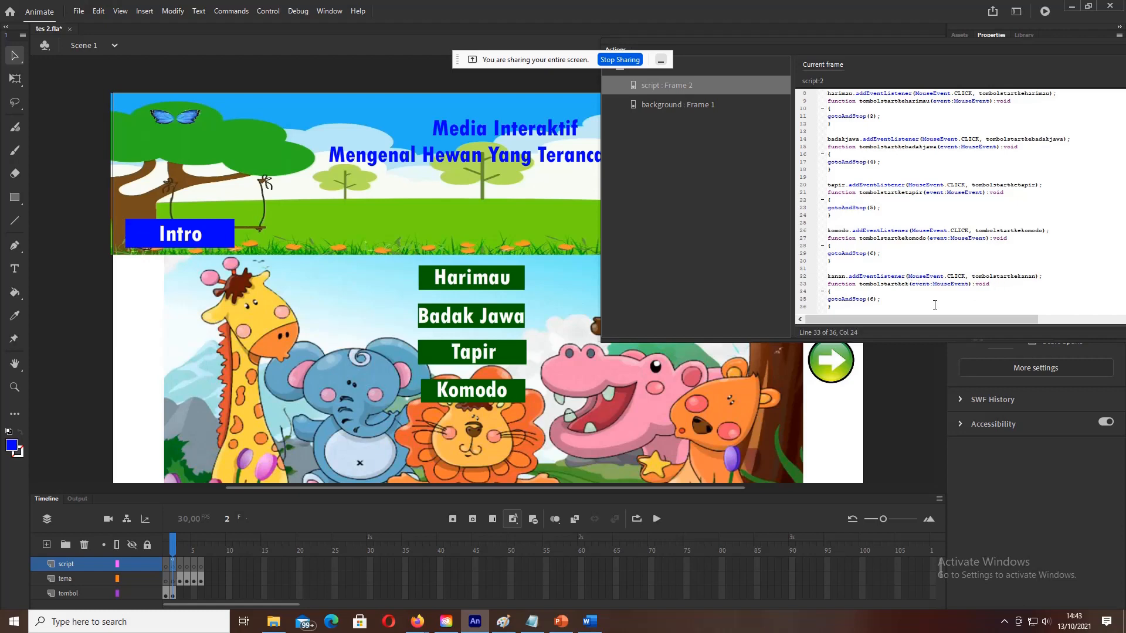
{"action": "type", "text": "anan"}
Step: Test the movie; after Mulai, the next arrow still jumps to the Komodo page
{"action": "left_click", "coordinate": [265, 12]}
{"action": "left_click", "coordinate": [280, 121]}
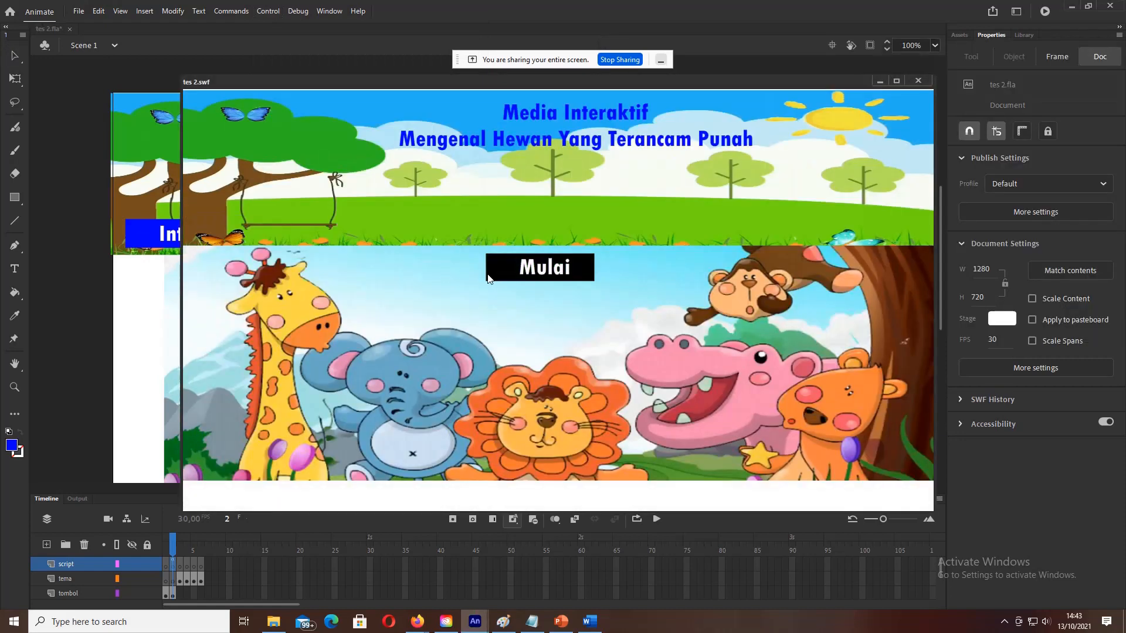
{"action": "left_click", "coordinate": [506, 279]}
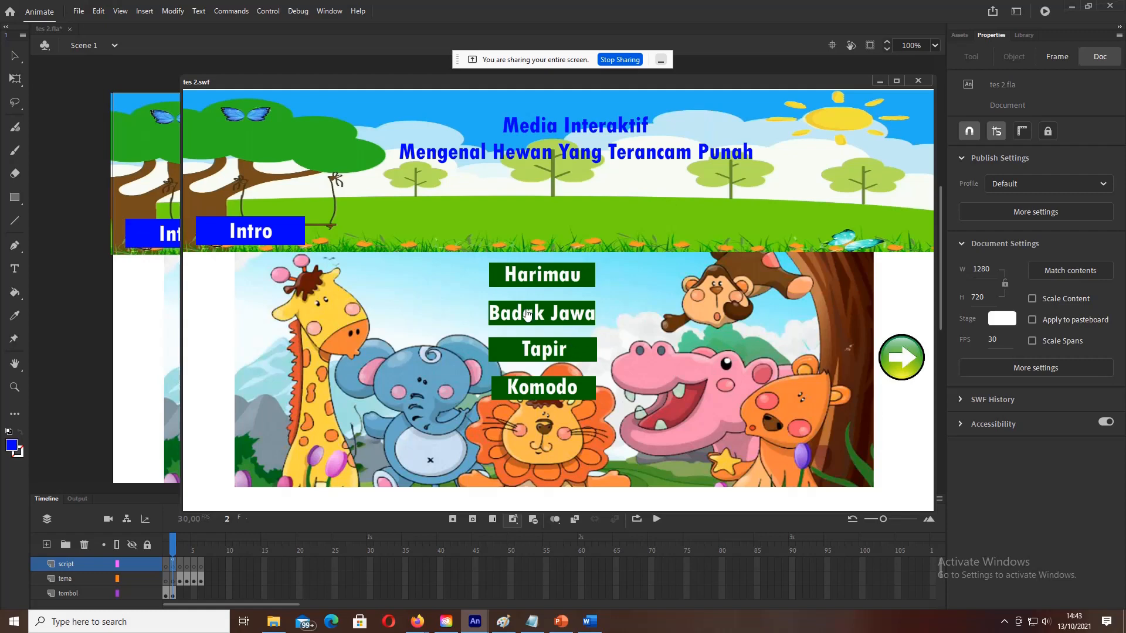
{"action": "left_click", "coordinate": [907, 361]}
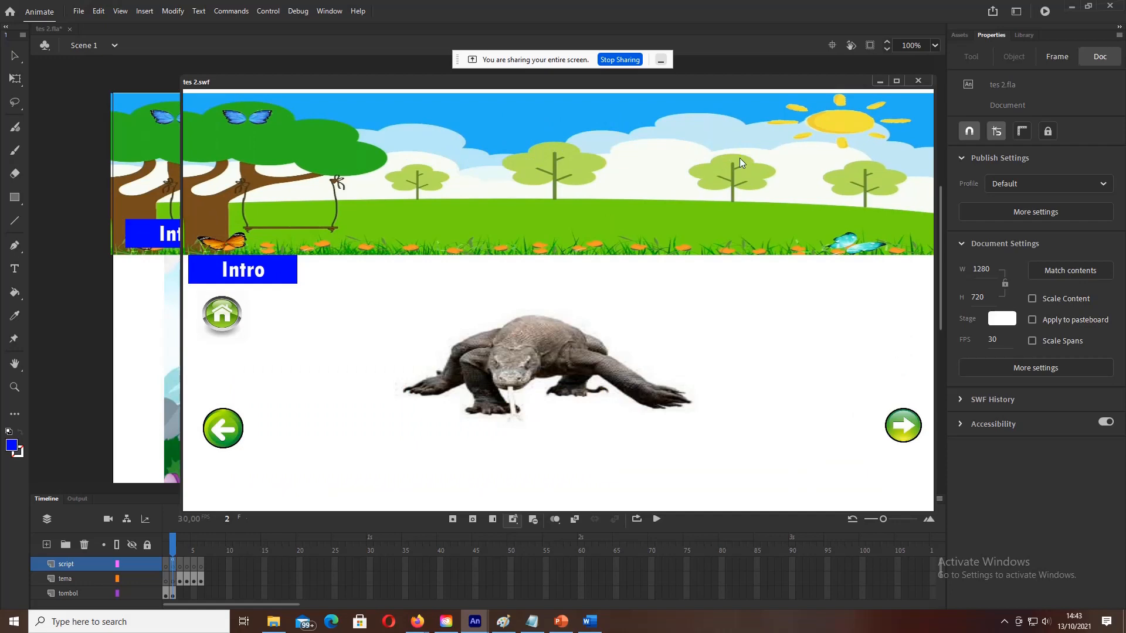
{"action": "left_click", "coordinate": [918, 82]}
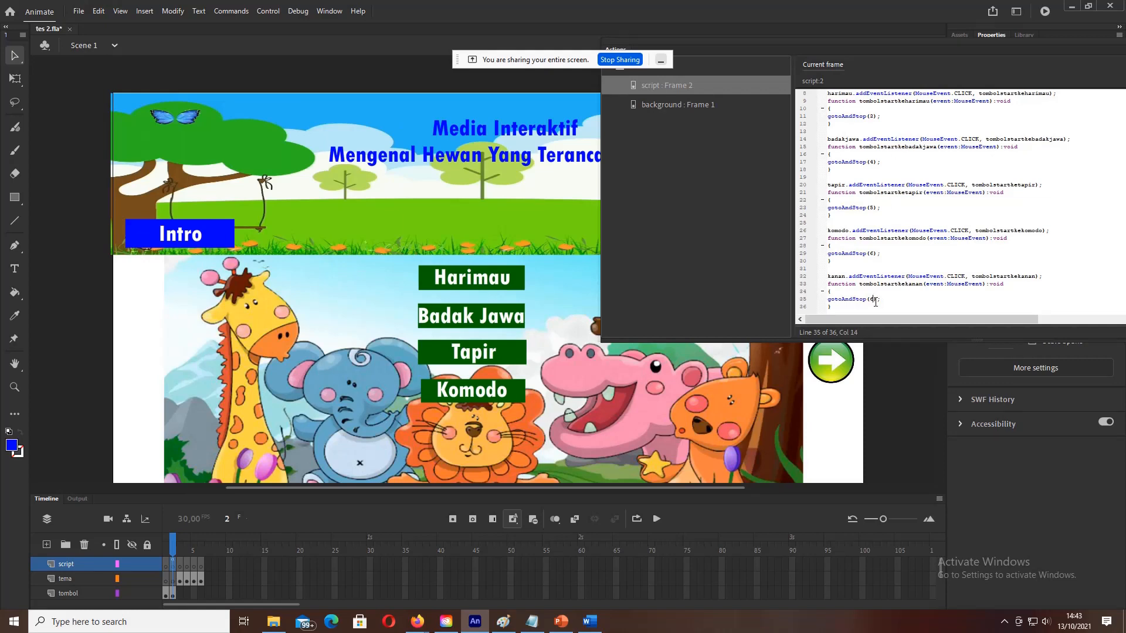
Step: Change the kanan handler from gotoAndStop(6) to gotoAndStop(3) and launch a test movie
{"action": "key", "text": "BackSpace"}
{"action": "type", "text": "3"}
{"action": "left_click", "coordinate": [260, 13]}
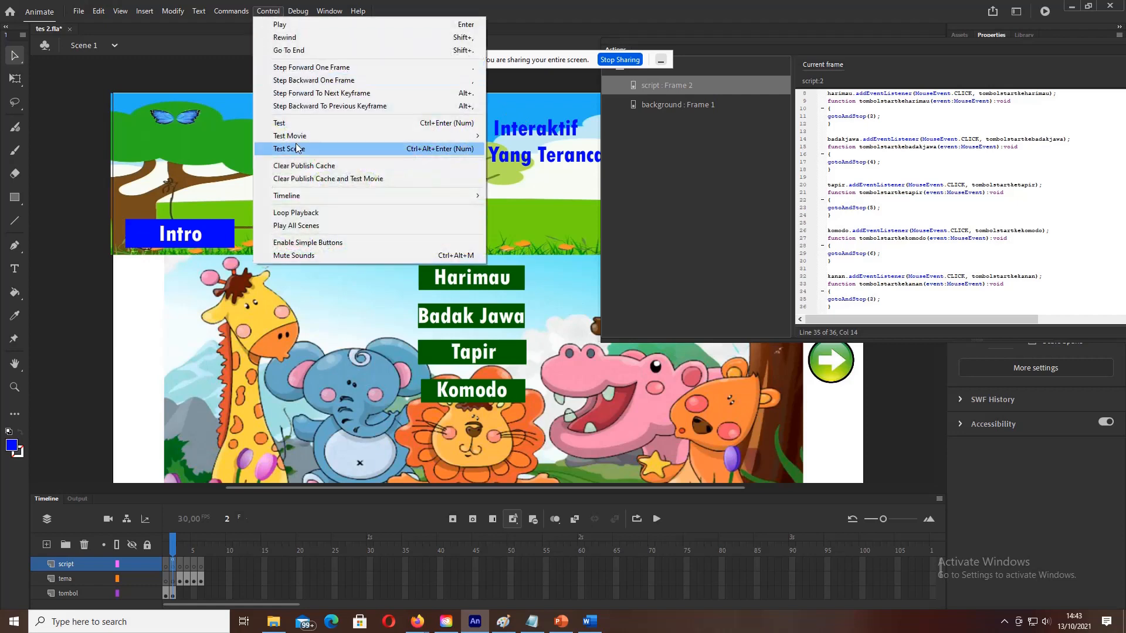
{"action": "left_click", "coordinate": [295, 125]}
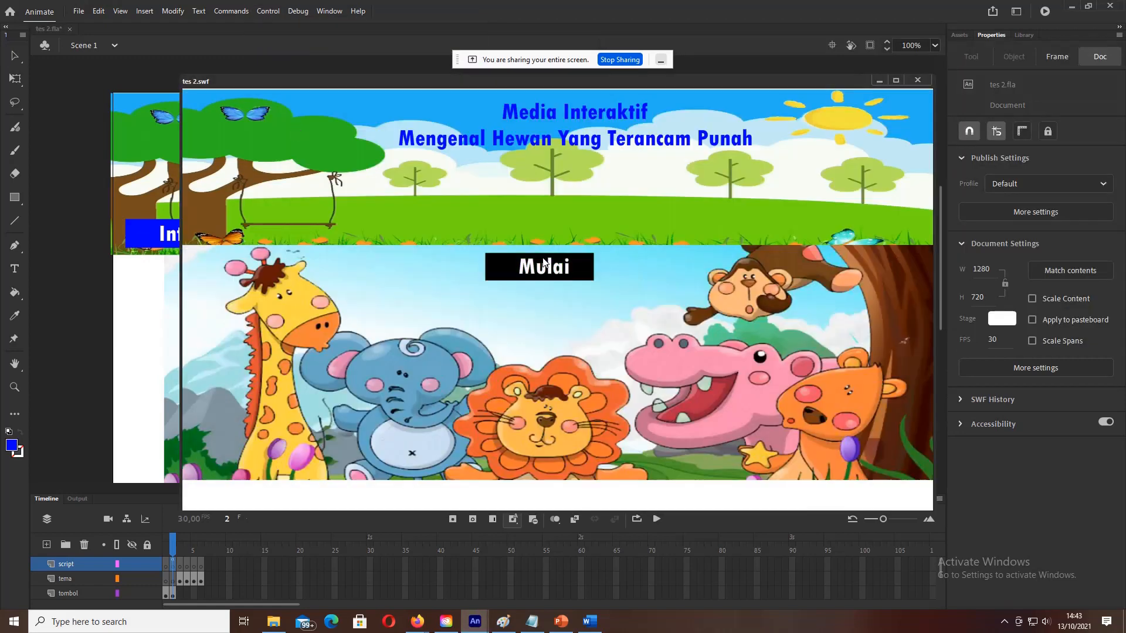
Step: Confirm the next arrow reaches the tiger page, then select frame 3 of the script layer
{"action": "left_click", "coordinate": [544, 262]}
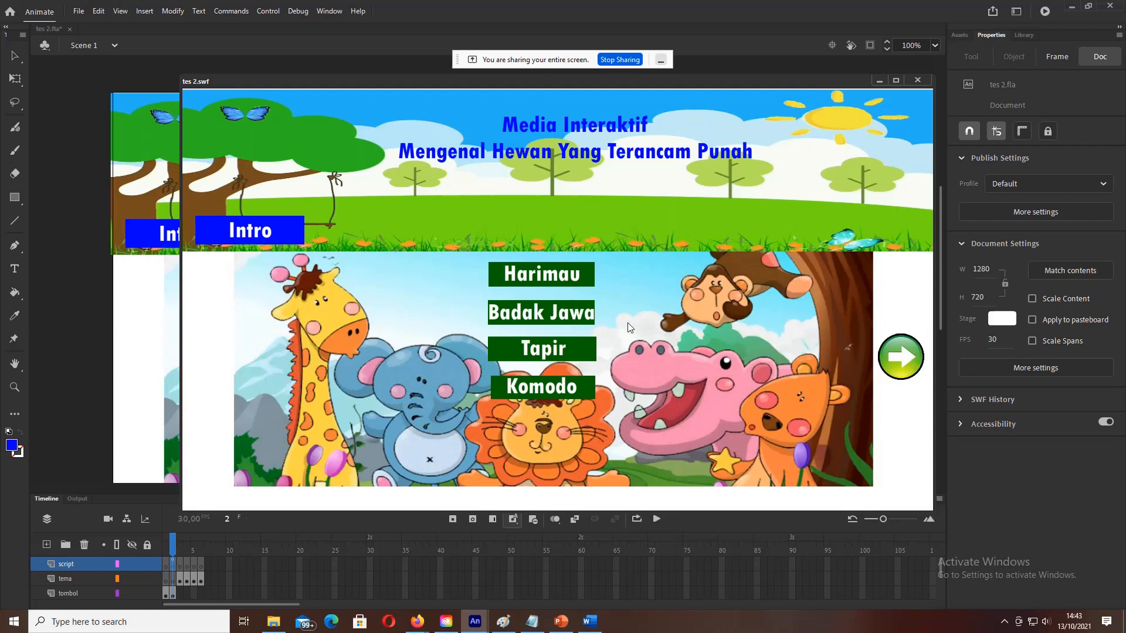
{"action": "left_click", "coordinate": [906, 359]}
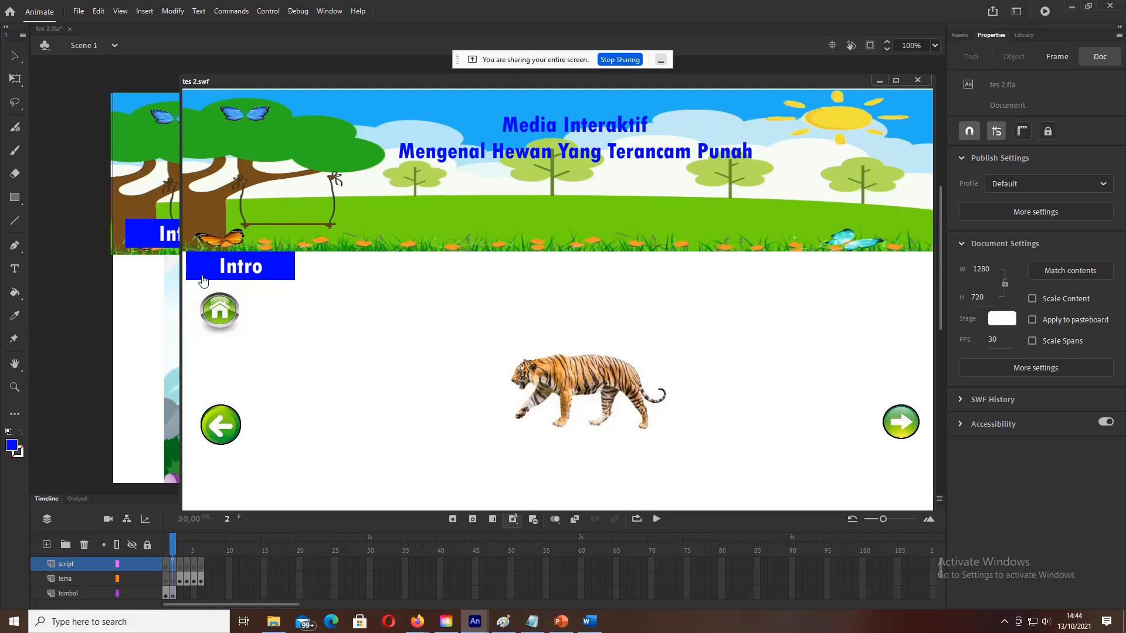
{"action": "left_click", "coordinate": [918, 80]}
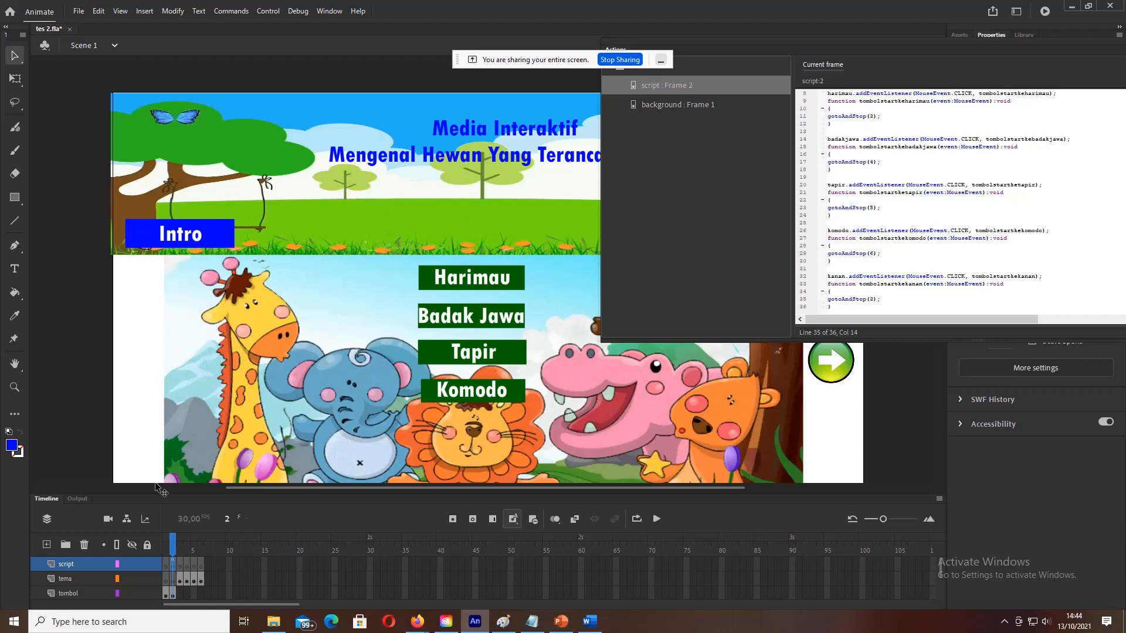
{"action": "left_click", "coordinate": [179, 569]}
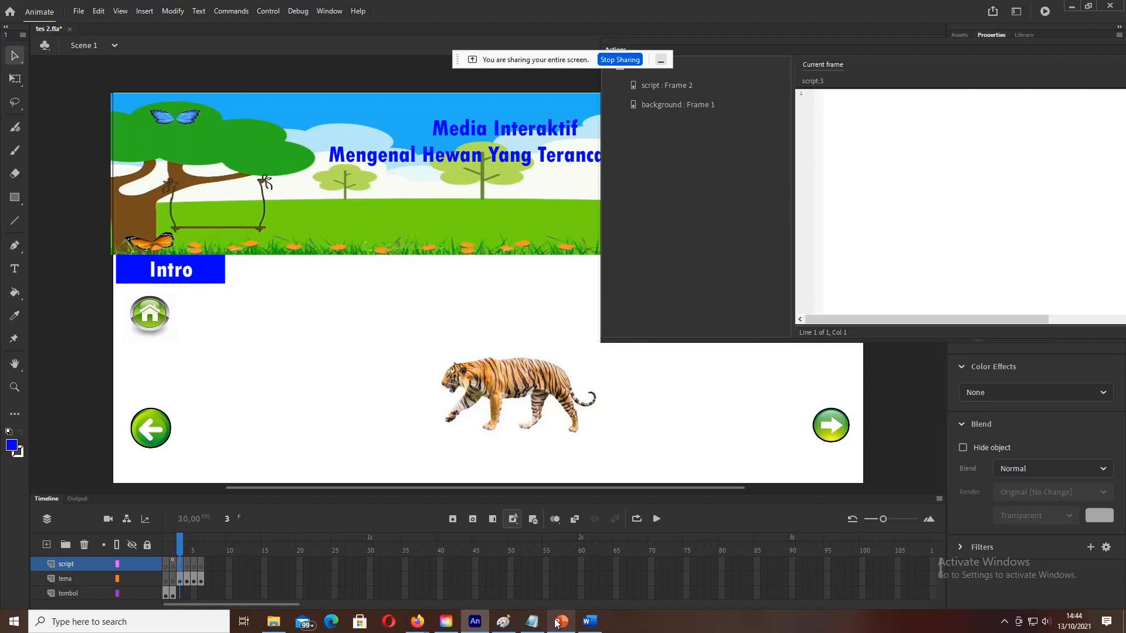
Step: Copy the Notepad 'Script frame-3' code from stop(); through the kanan1 handler
{"action": "left_click", "coordinate": [532, 622]}
{"action": "scroll", "coordinate": [88, 252], "scroll_direction": "down", "scroll_amount": 4}
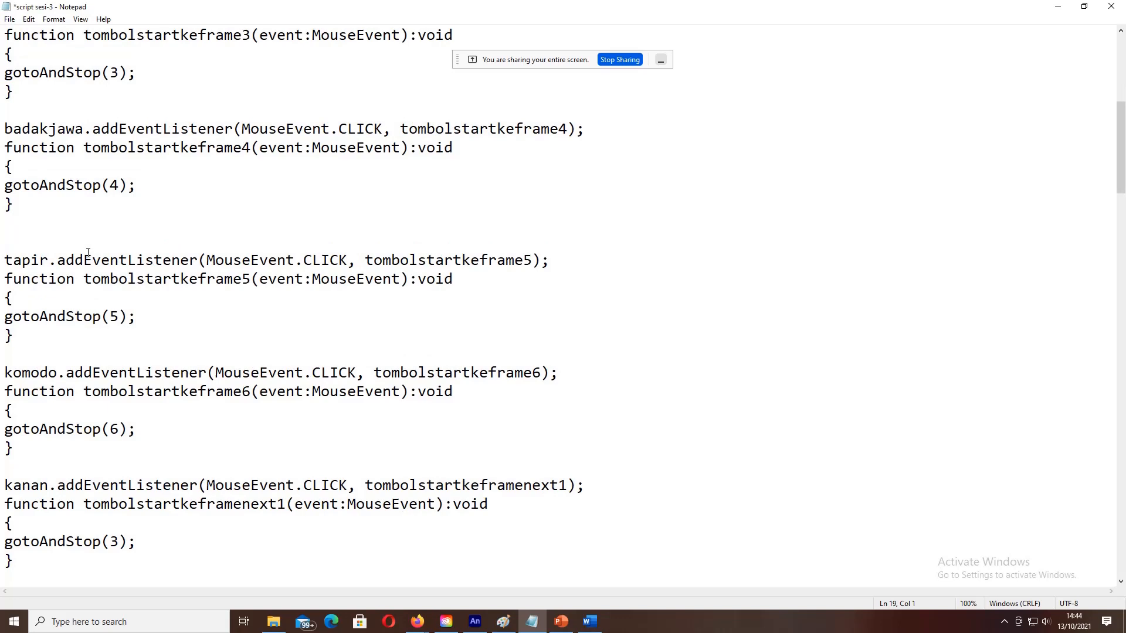
{"action": "scroll", "coordinate": [88, 252], "scroll_direction": "down", "scroll_amount": 9}
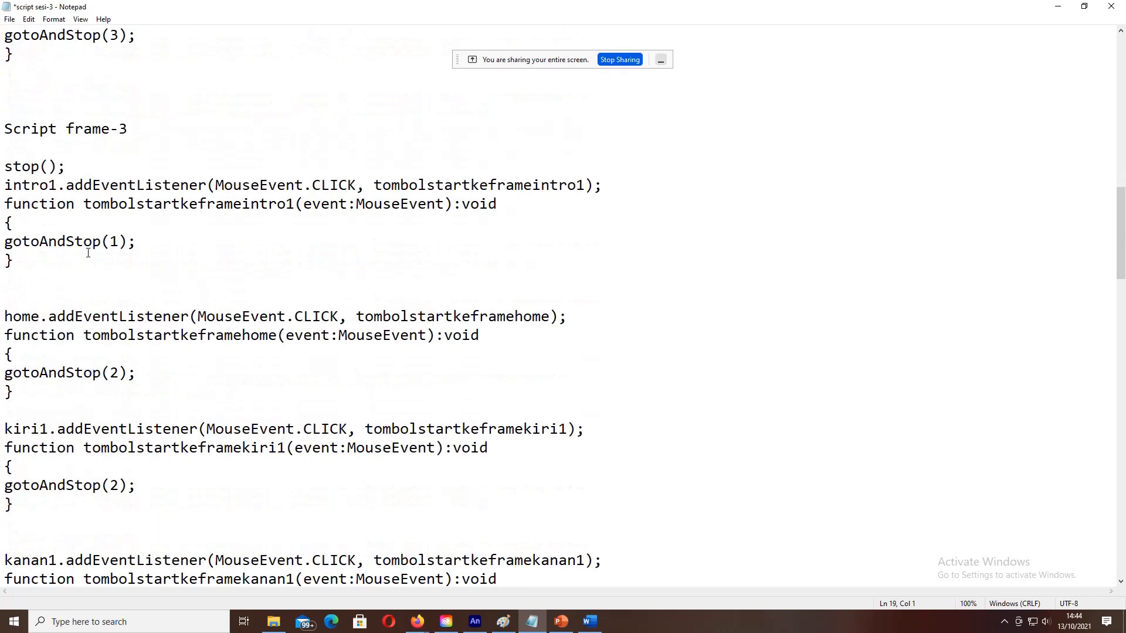
{"action": "scroll", "coordinate": [156, 207], "scroll_direction": "down", "scroll_amount": 1}
{"action": "left_click_drag", "start_coordinate": [5, 110], "coordinate": [253, 431]}
{"action": "scroll", "coordinate": [217, 269], "scroll_direction": "down", "scroll_amount": 2}
{"action": "scroll", "coordinate": [234, 316], "scroll_direction": "down", "scroll_amount": 1}
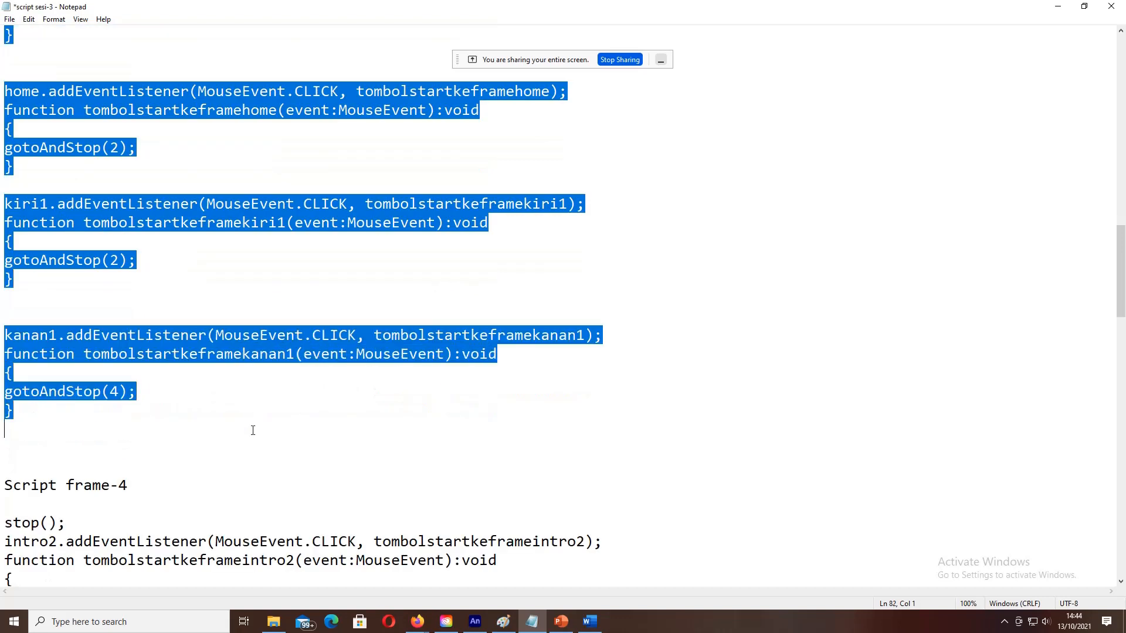
{"action": "right_click", "coordinate": [246, 338]}
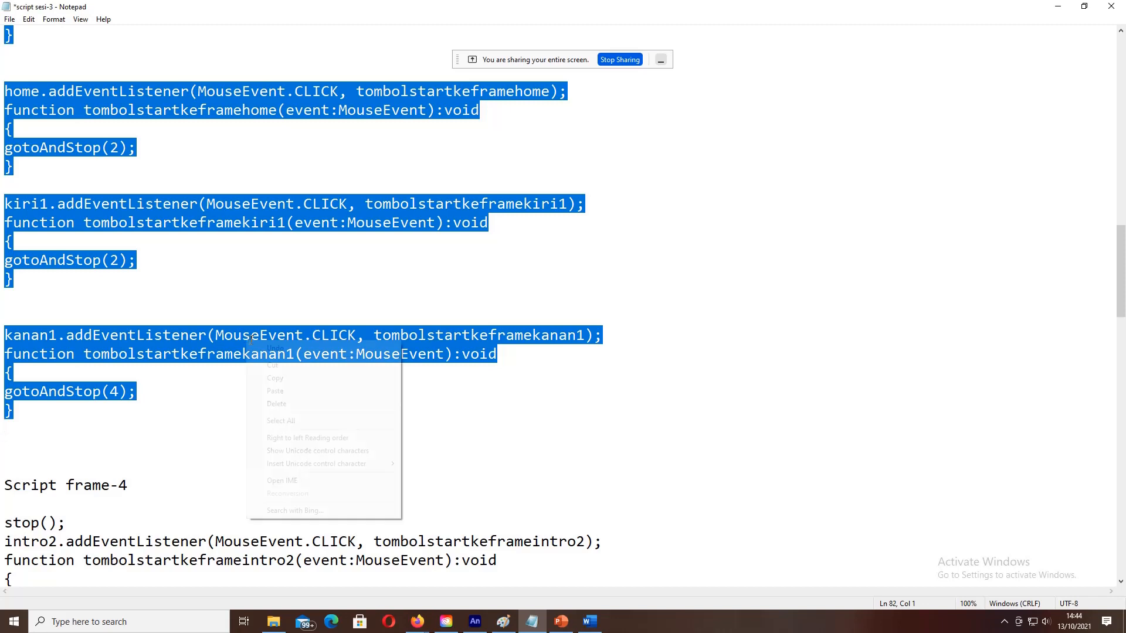
{"action": "left_click", "coordinate": [292, 382]}
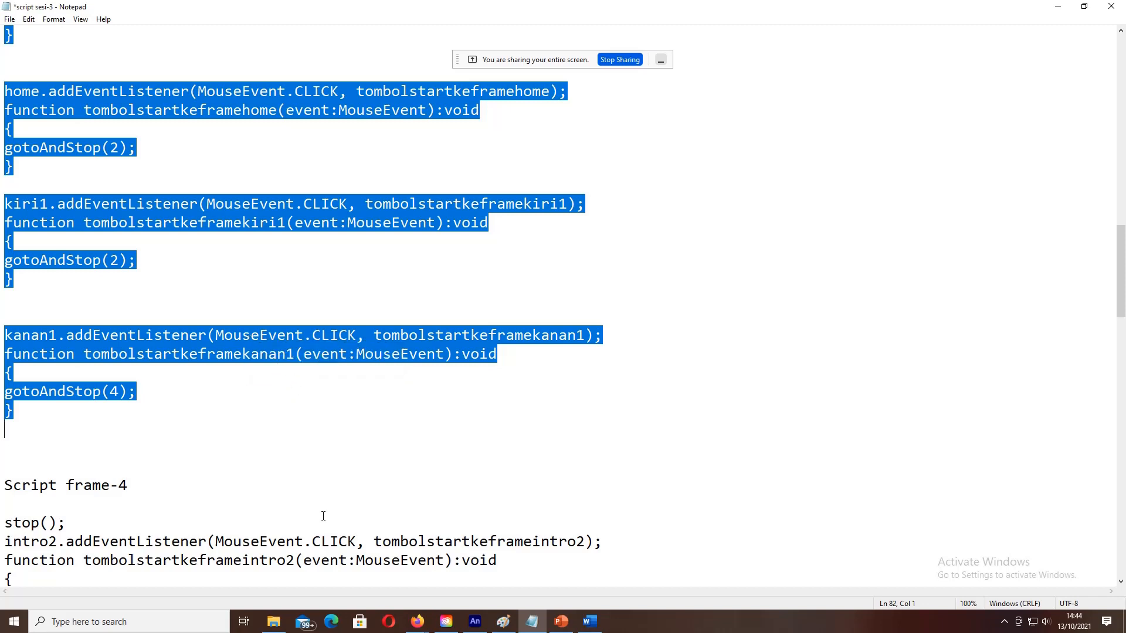
Step: Paste the 27-line navigation script into frame 3 and launch a test movie
{"action": "left_click", "coordinate": [480, 622]}
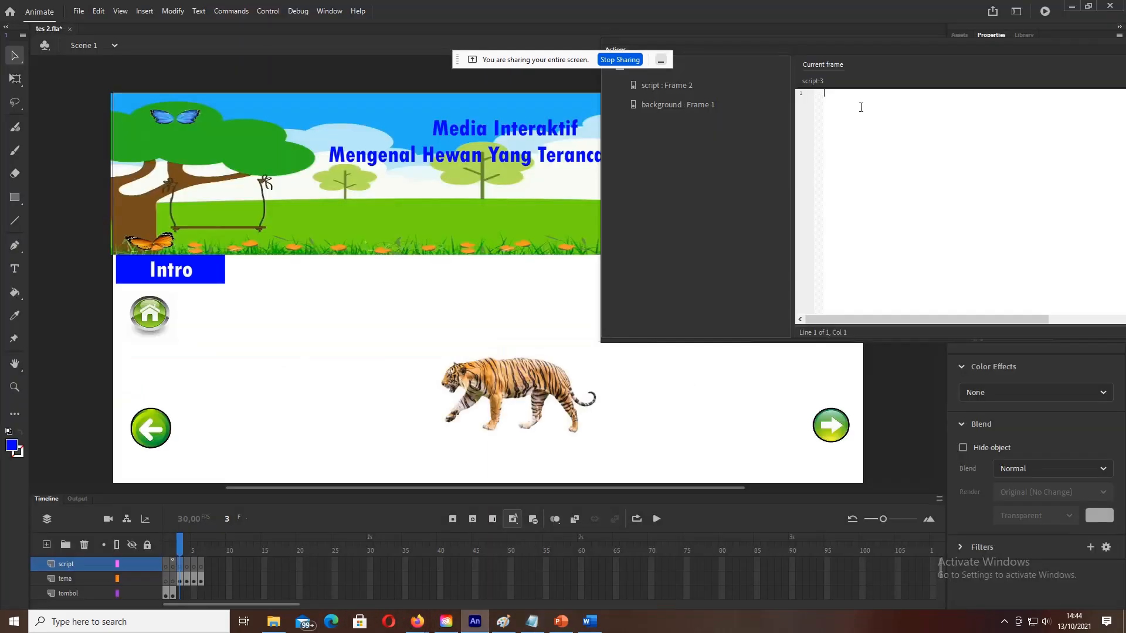
{"action": "key", "text": "ctrl+v"}
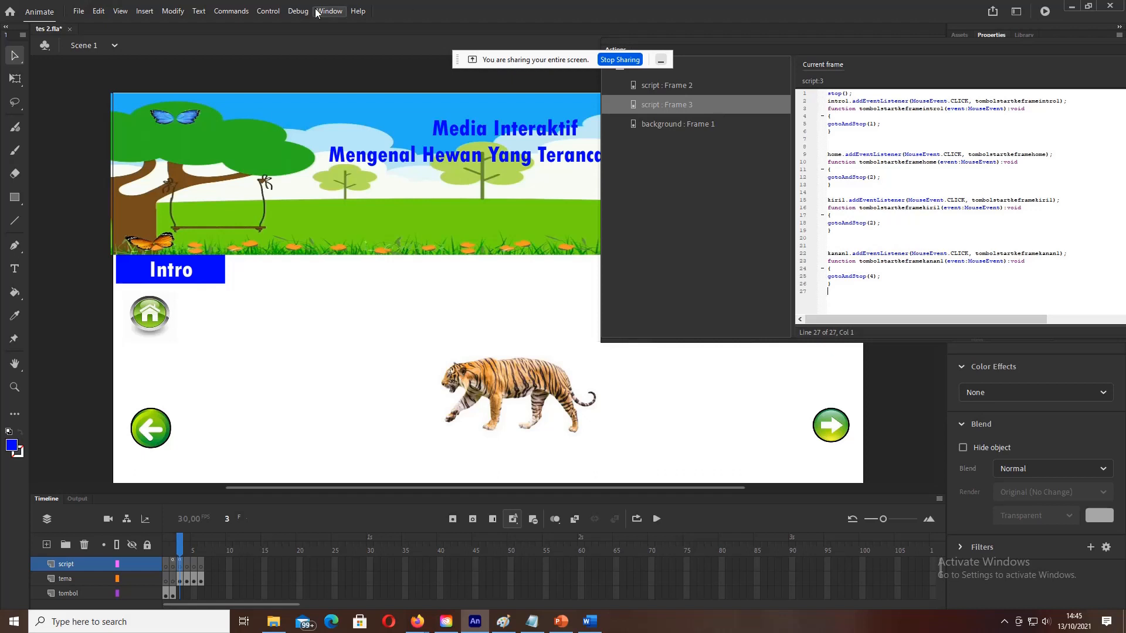
{"action": "left_click", "coordinate": [258, 14]}
{"action": "left_click", "coordinate": [287, 124]}
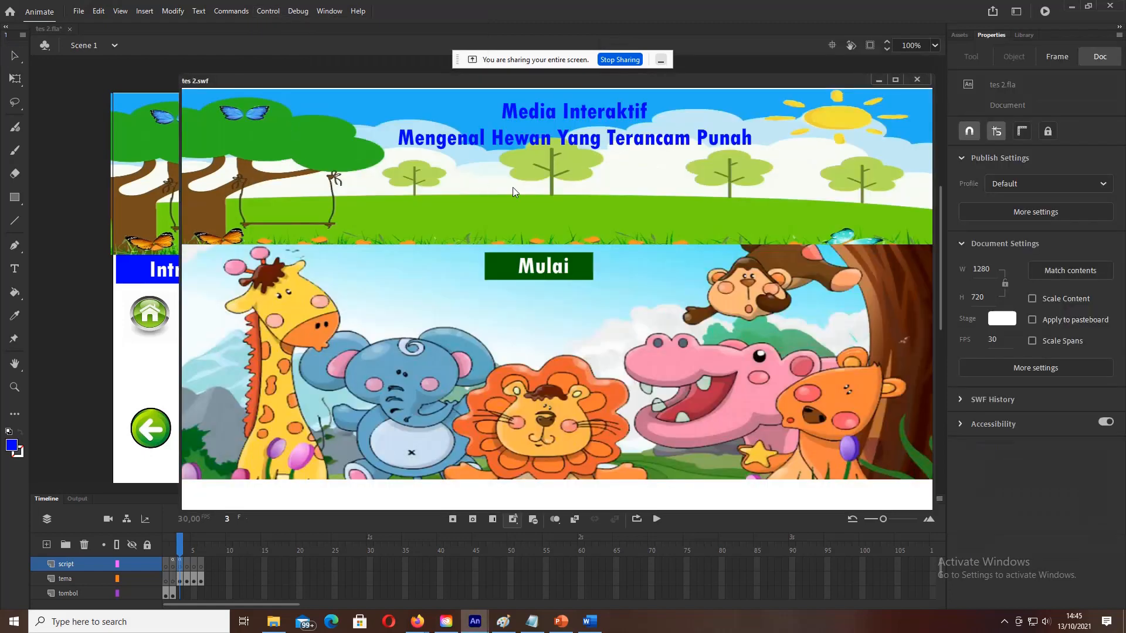
Step: Test the Harimau page's home, back and intro buttons, then reopen the frame-3 script
{"action": "left_click", "coordinate": [558, 273]}
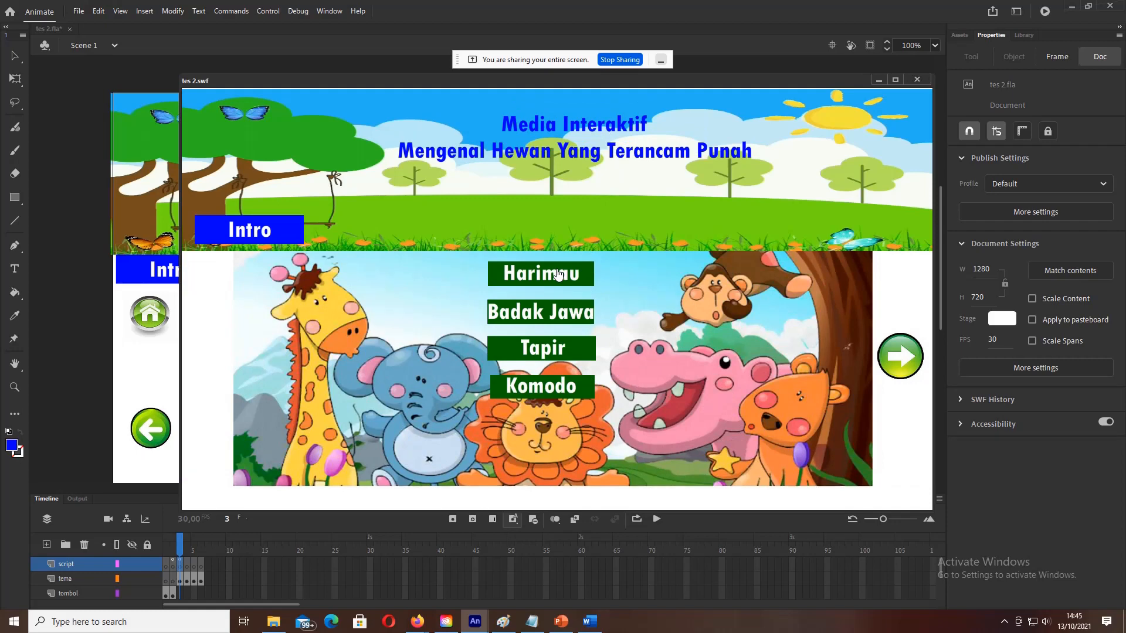
{"action": "left_click", "coordinate": [557, 274]}
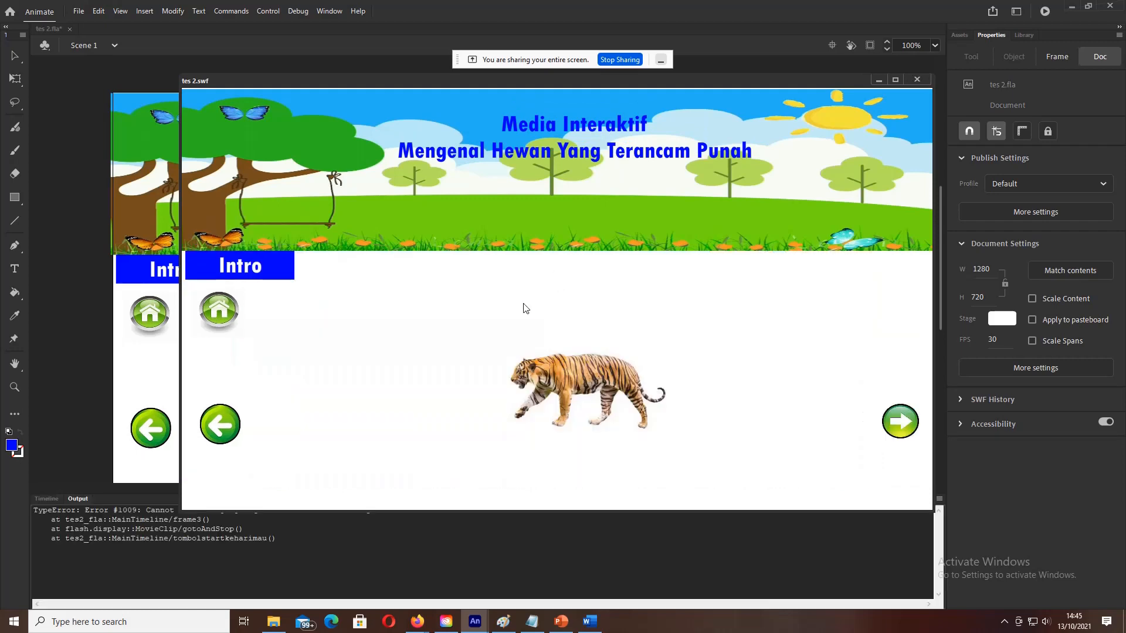
{"action": "left_click", "coordinate": [219, 267]}
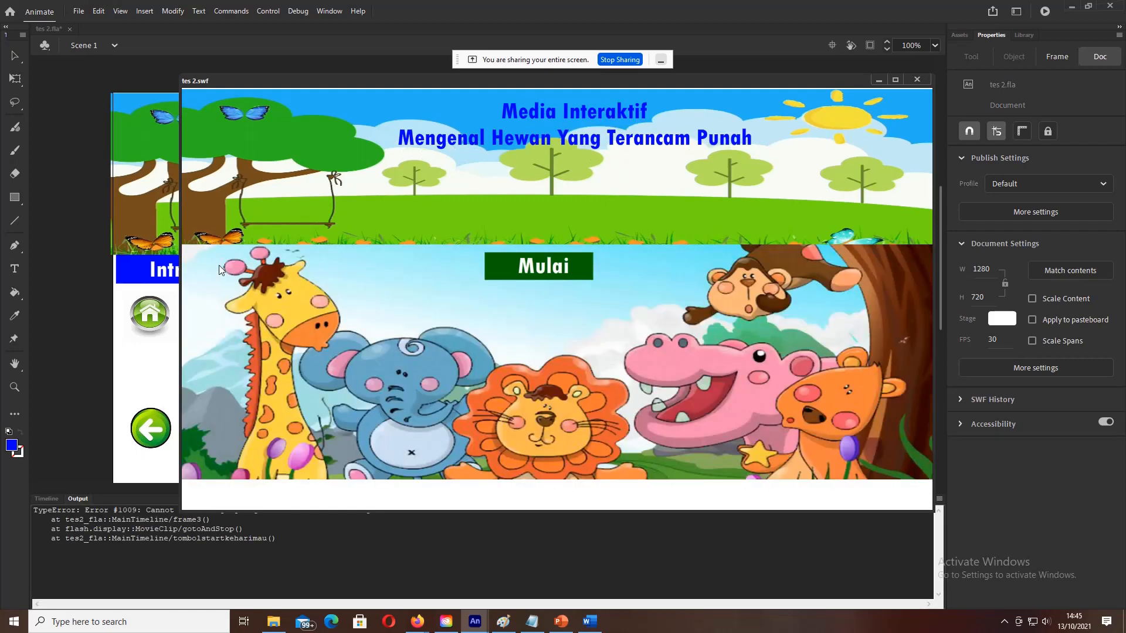
{"action": "left_click", "coordinate": [571, 277]}
{"action": "left_click", "coordinate": [552, 277]}
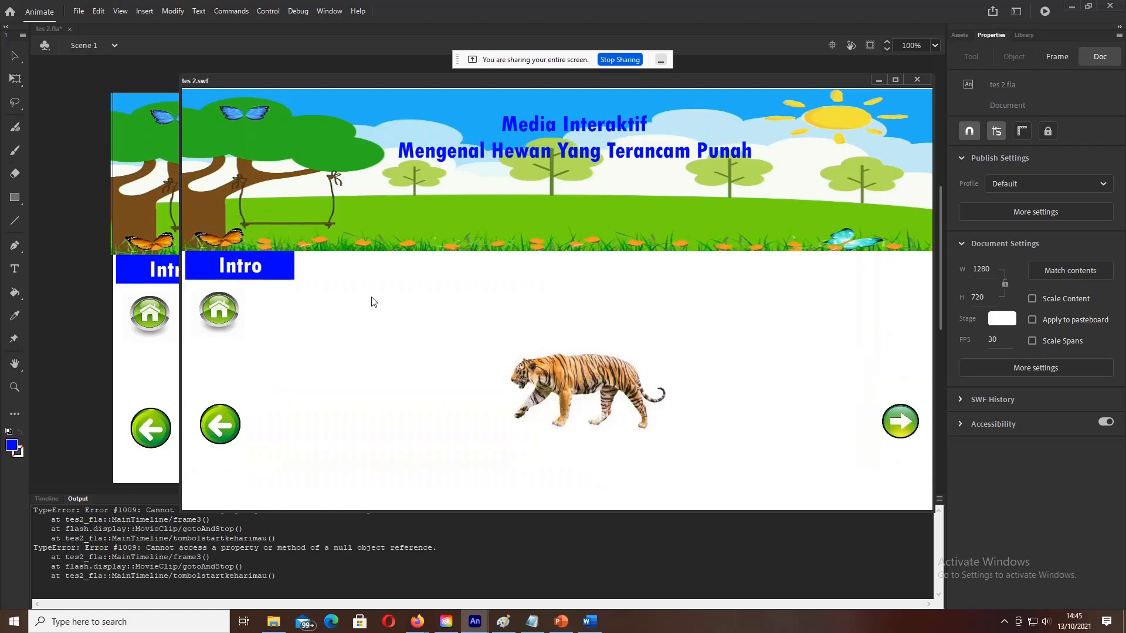
{"action": "left_click", "coordinate": [221, 312]}
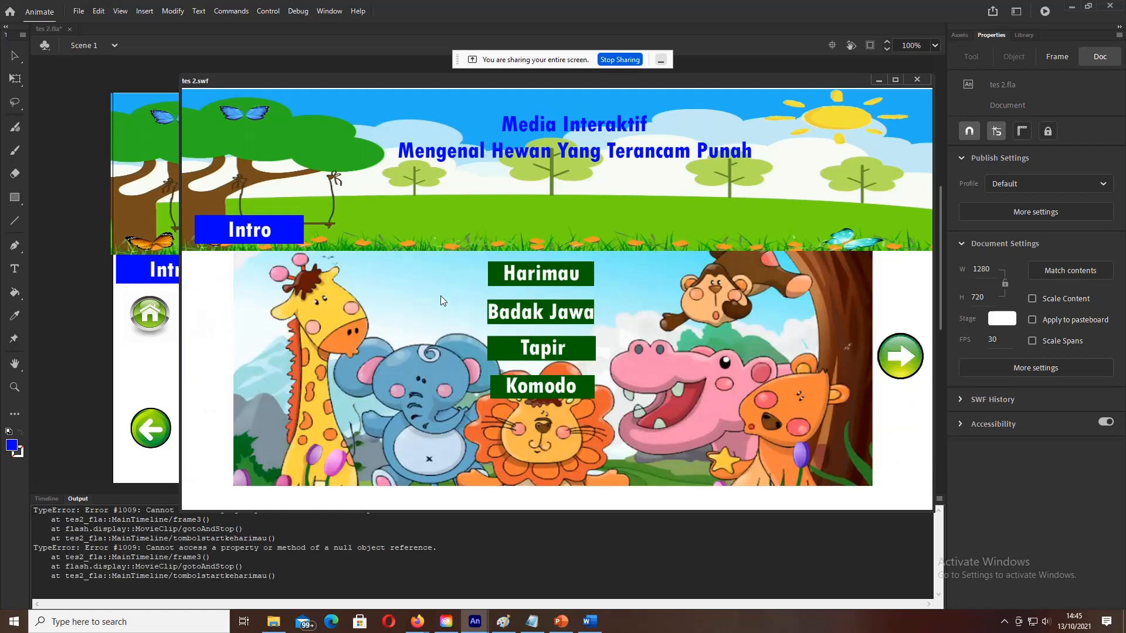
{"action": "left_click", "coordinate": [578, 277]}
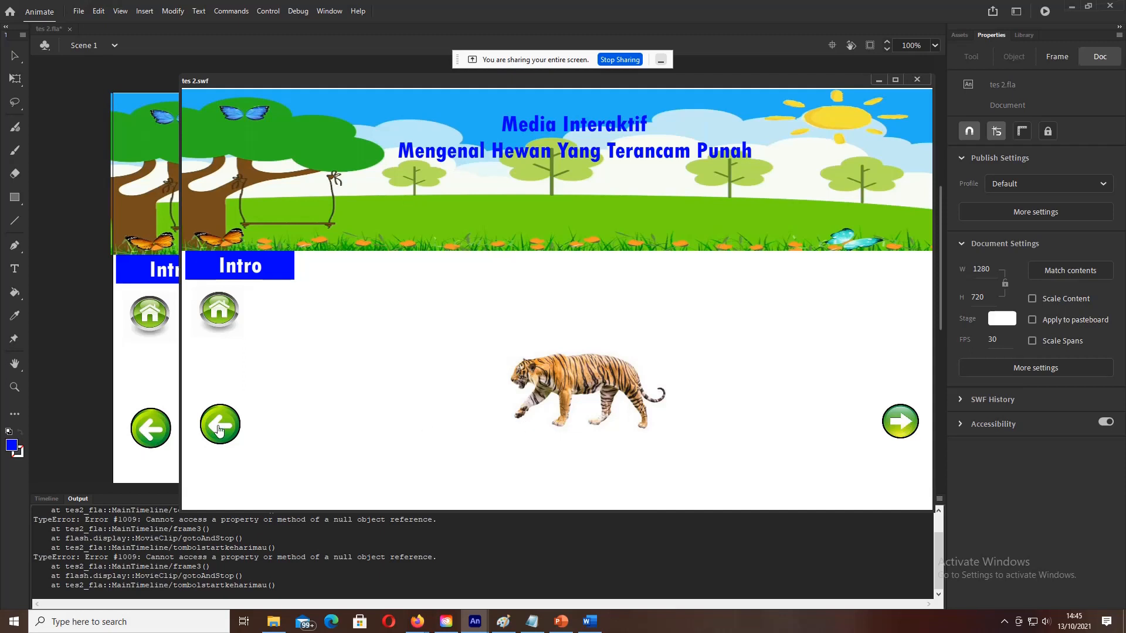
{"action": "left_click", "coordinate": [221, 313]}
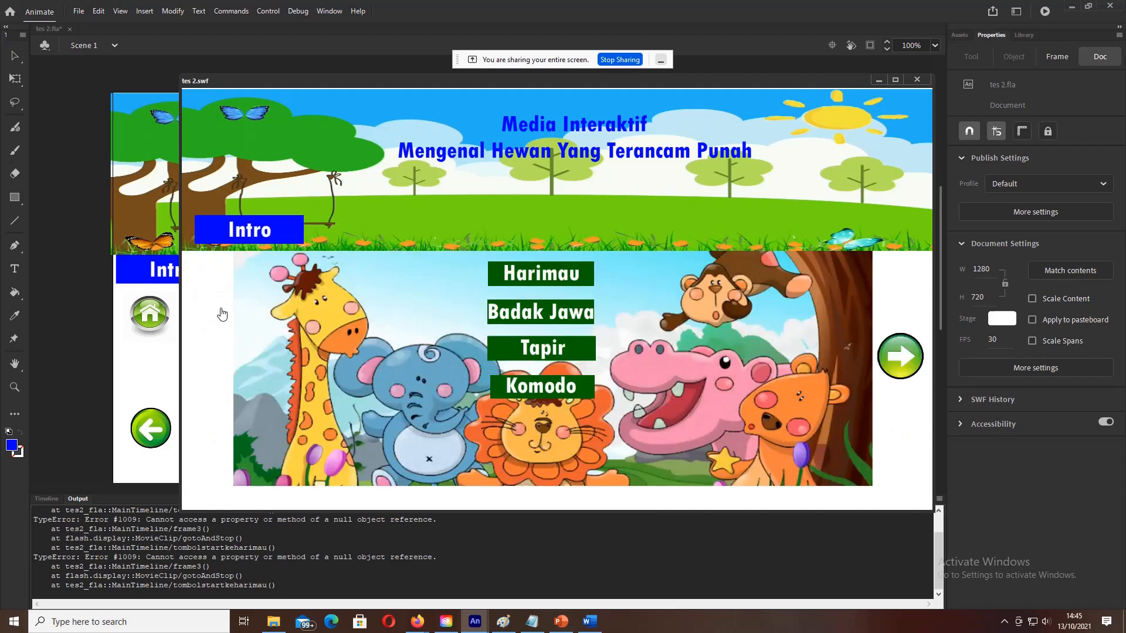
{"action": "left_click", "coordinate": [554, 285]}
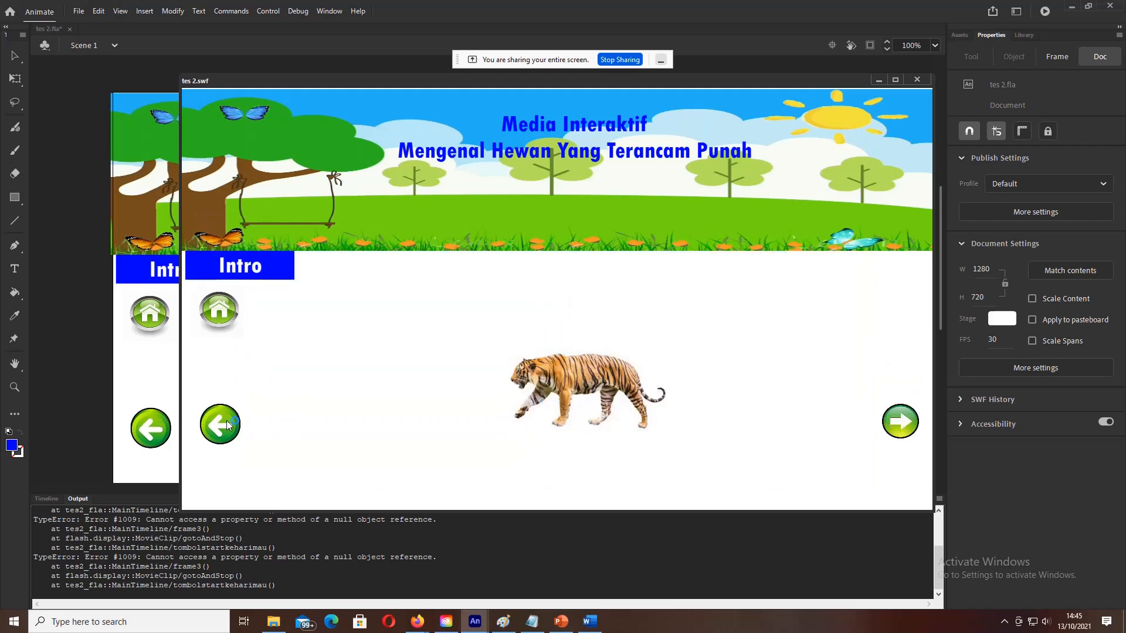
{"action": "left_click", "coordinate": [226, 304]}
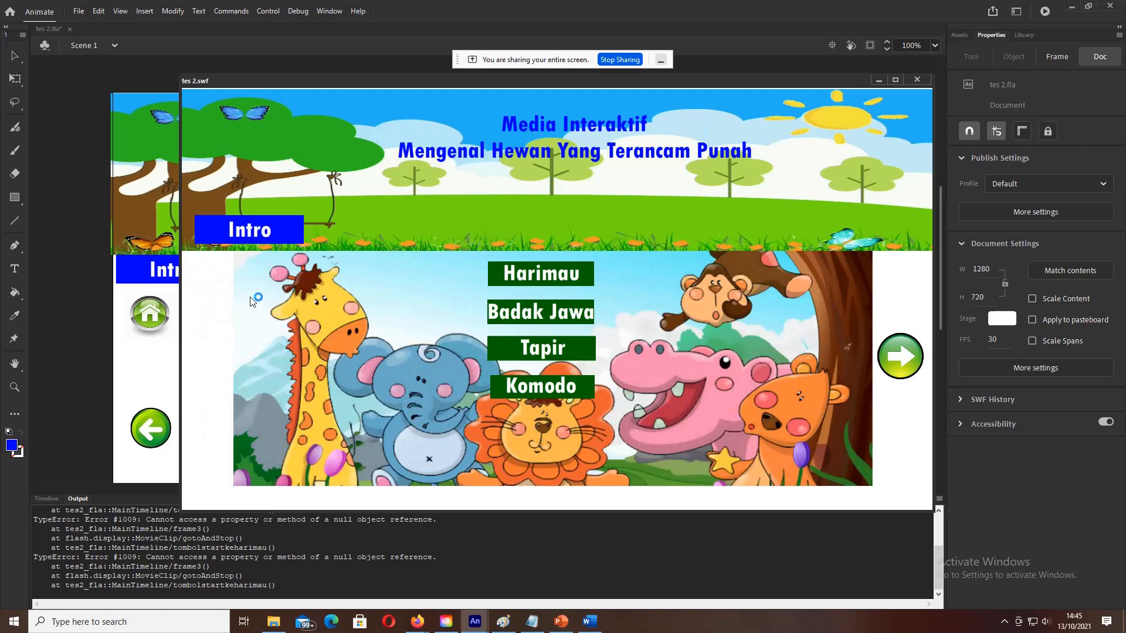
{"action": "left_click", "coordinate": [531, 279]}
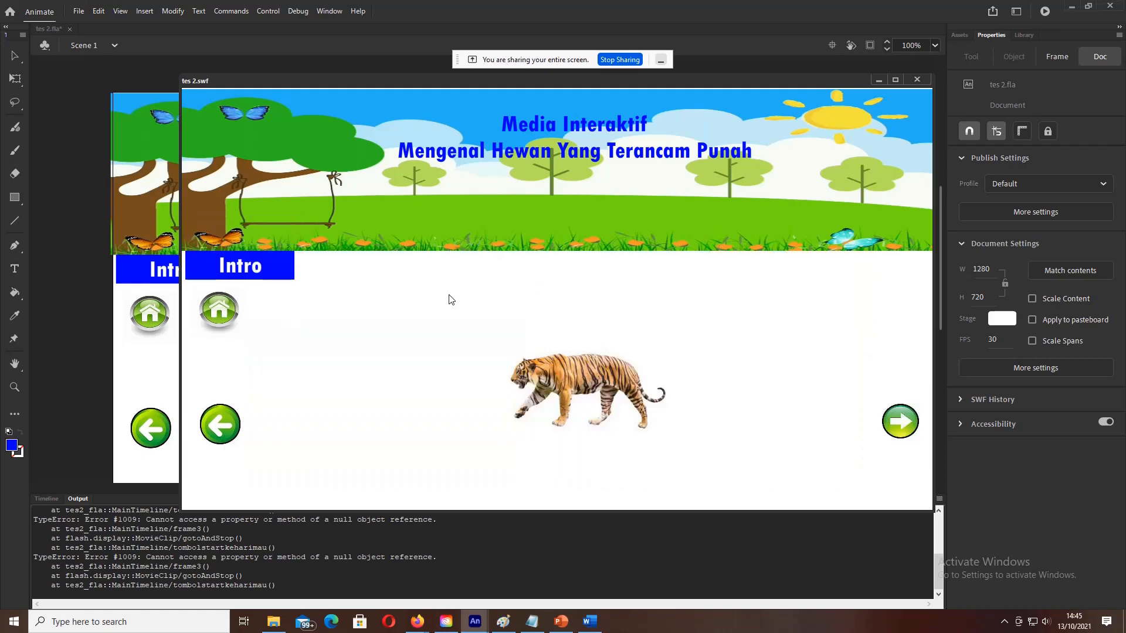
{"action": "left_click", "coordinate": [234, 276]}
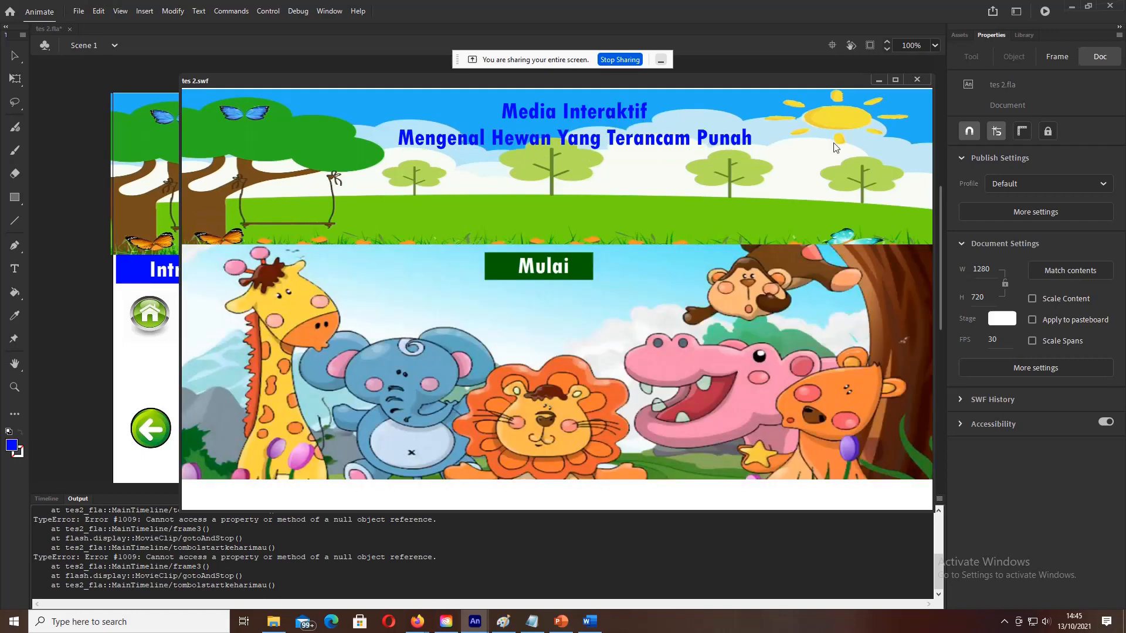
{"action": "left_click", "coordinate": [924, 83]}
{"action": "key", "text": "F9"}
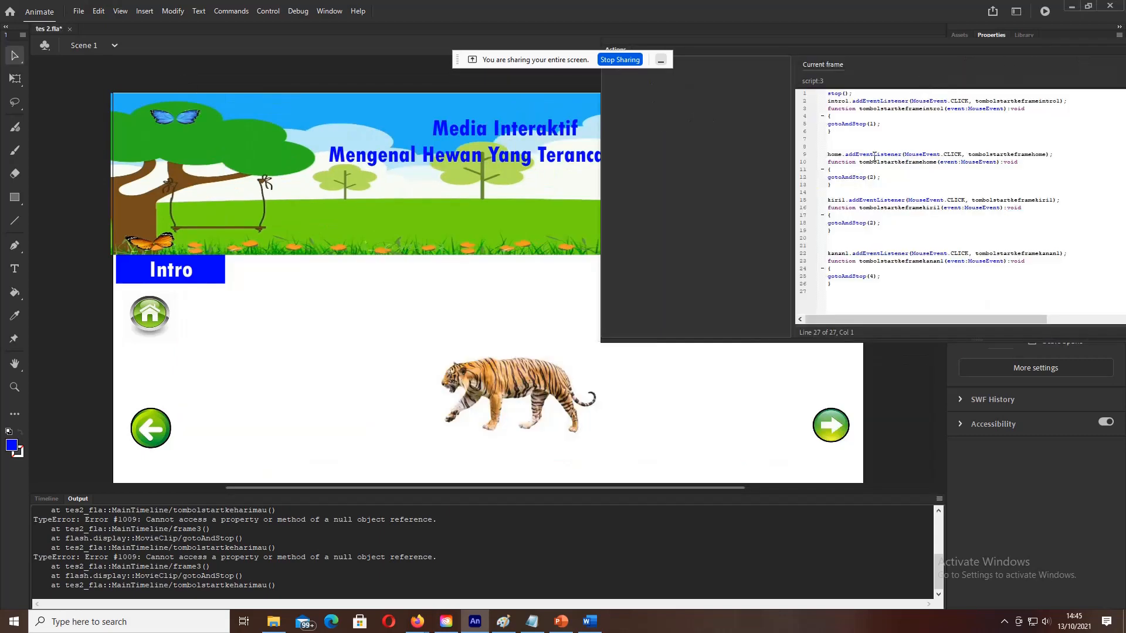
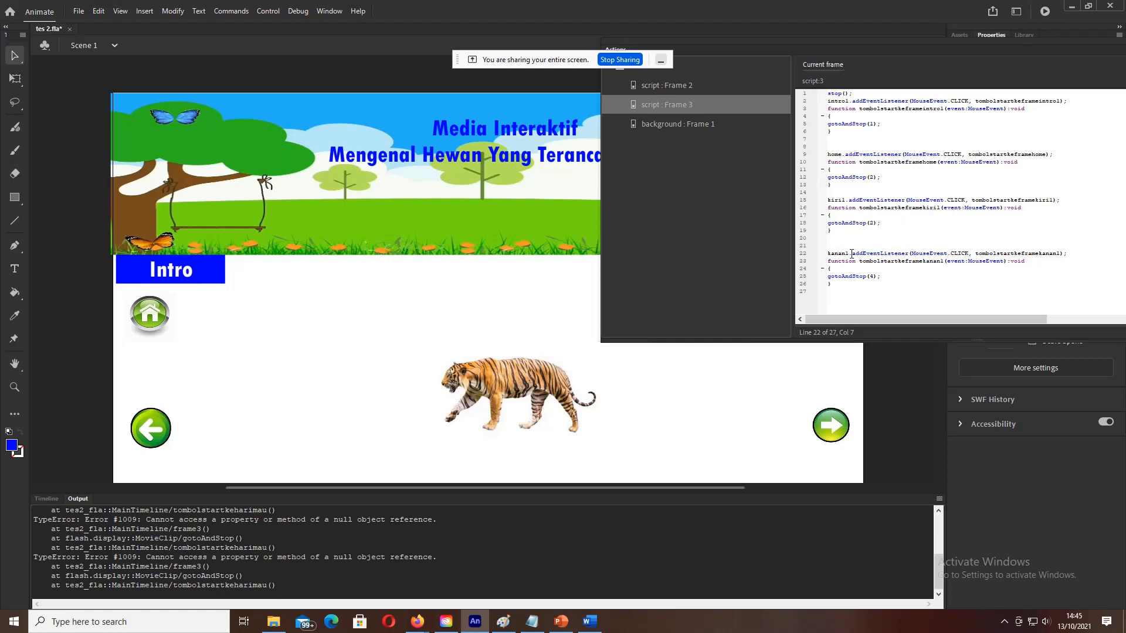
Step: Check the arrow buttons' instance names on stage, confirming the left arrow is kiri
{"action": "left_click_drag", "start_coordinate": [851, 253], "coordinate": [831, 253]}
{"action": "left_click_drag", "start_coordinate": [845, 200], "coordinate": [829, 201]}
{"action": "left_click", "coordinate": [149, 427]}
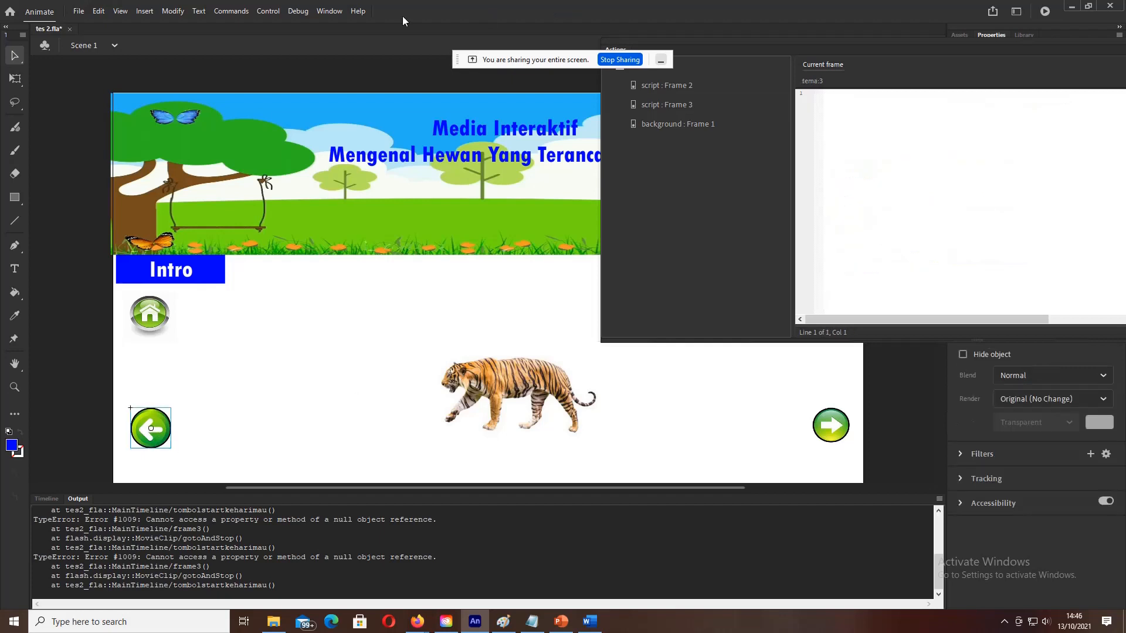
{"action": "left_click", "coordinate": [329, 11]}
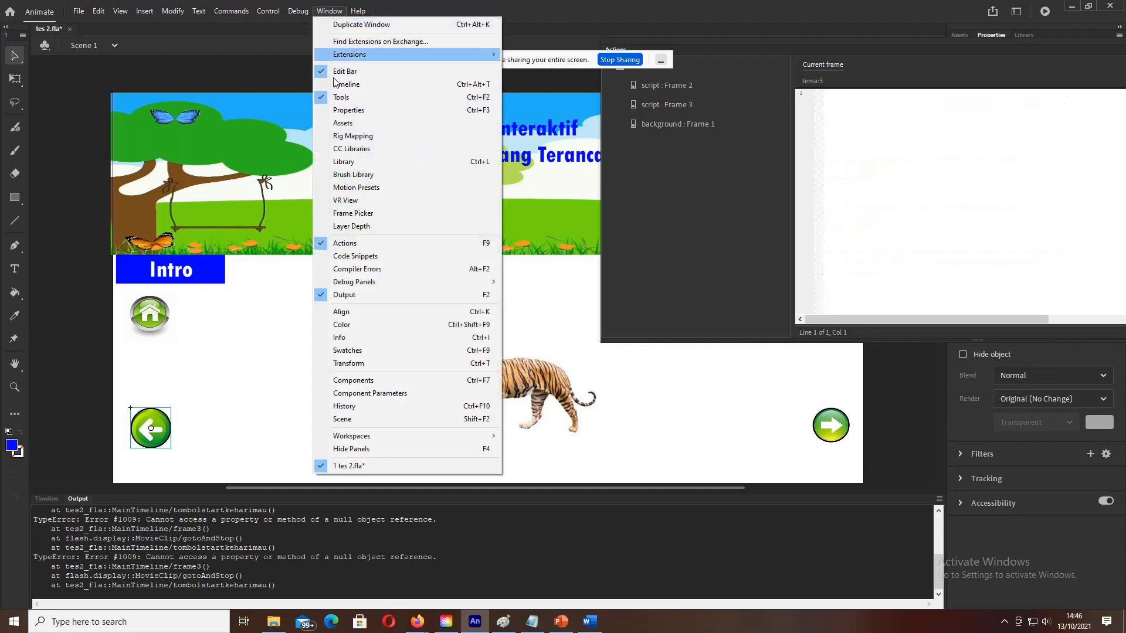
{"action": "left_click", "coordinate": [344, 245]}
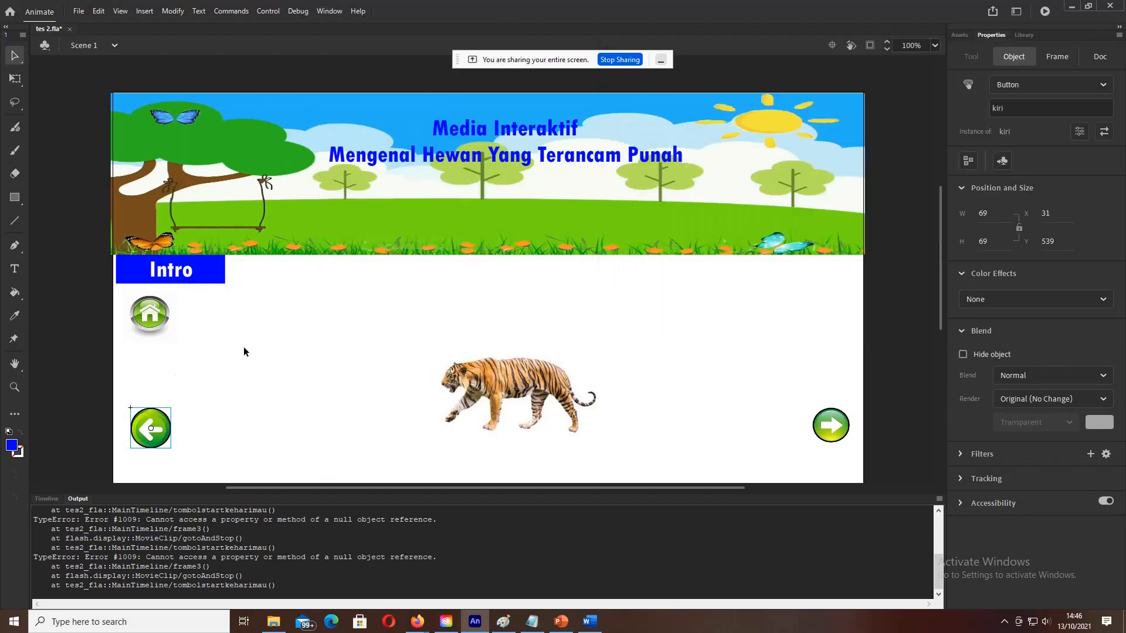
{"action": "left_click", "coordinate": [69, 389]}
{"action": "left_click", "coordinate": [144, 419]}
{"action": "left_click", "coordinate": [1017, 111]}
{"action": "left_click", "coordinate": [835, 430]}
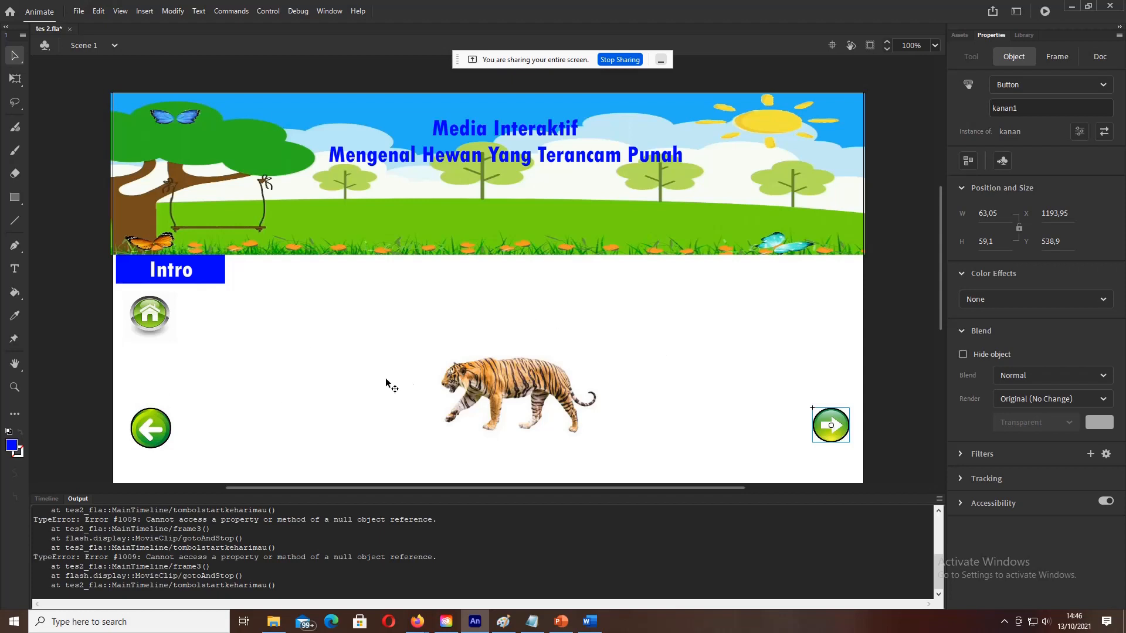
Step: Reopen frame 3's script and correct 'kiril' to 'kiri' on line 15
{"action": "left_click", "coordinate": [329, 12]}
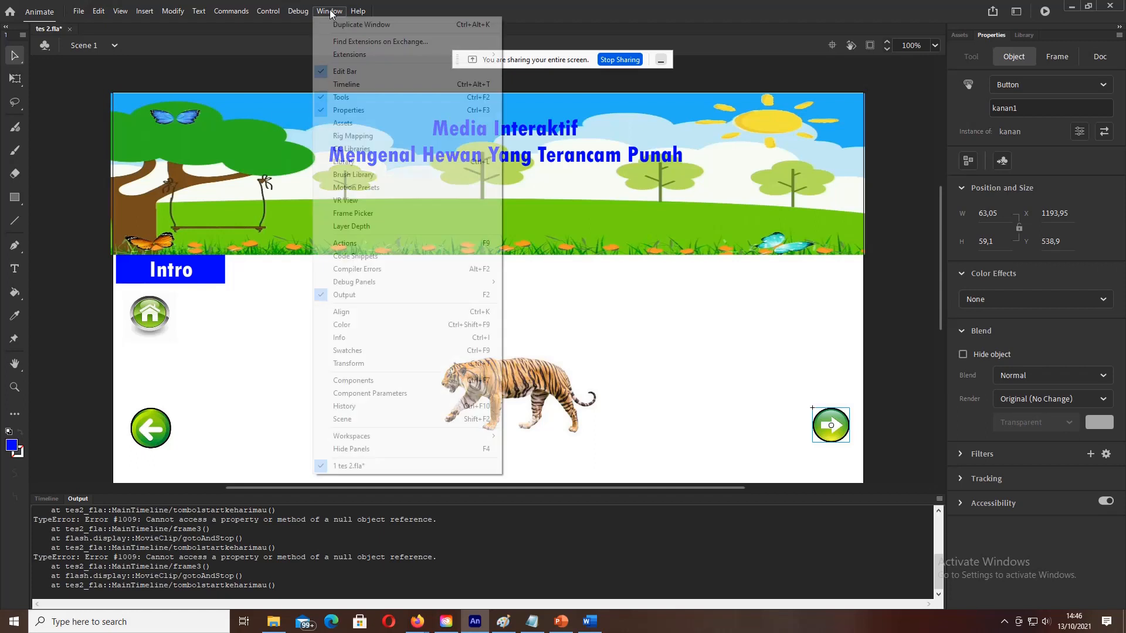
{"action": "left_click", "coordinate": [345, 243]}
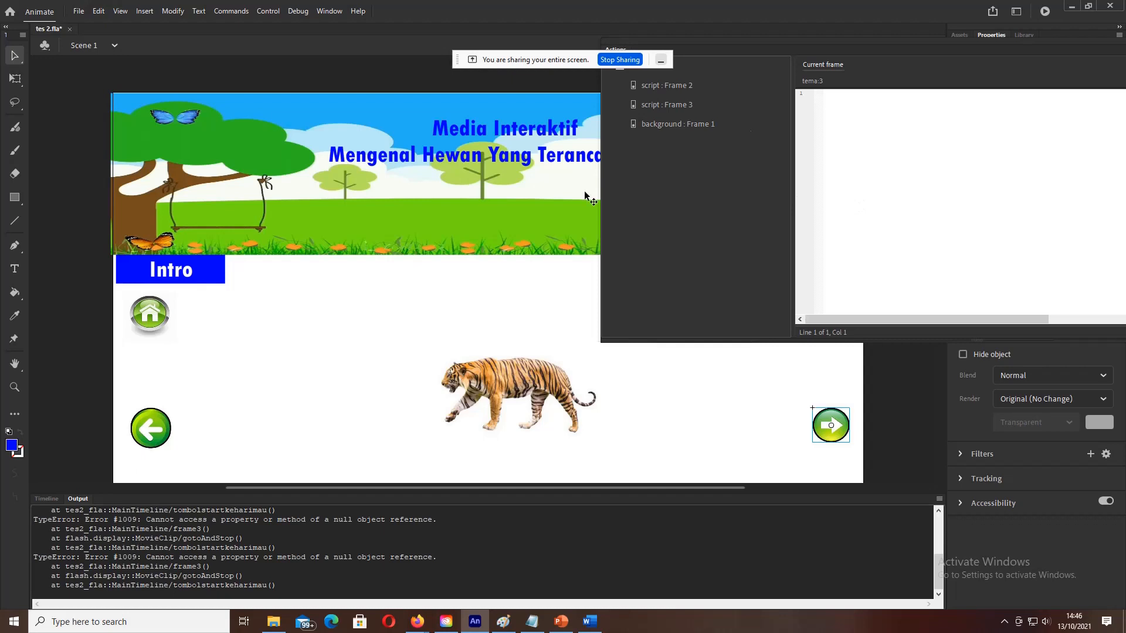
{"action": "scroll", "coordinate": [194, 520], "scroll_direction": "up", "scroll_amount": 6}
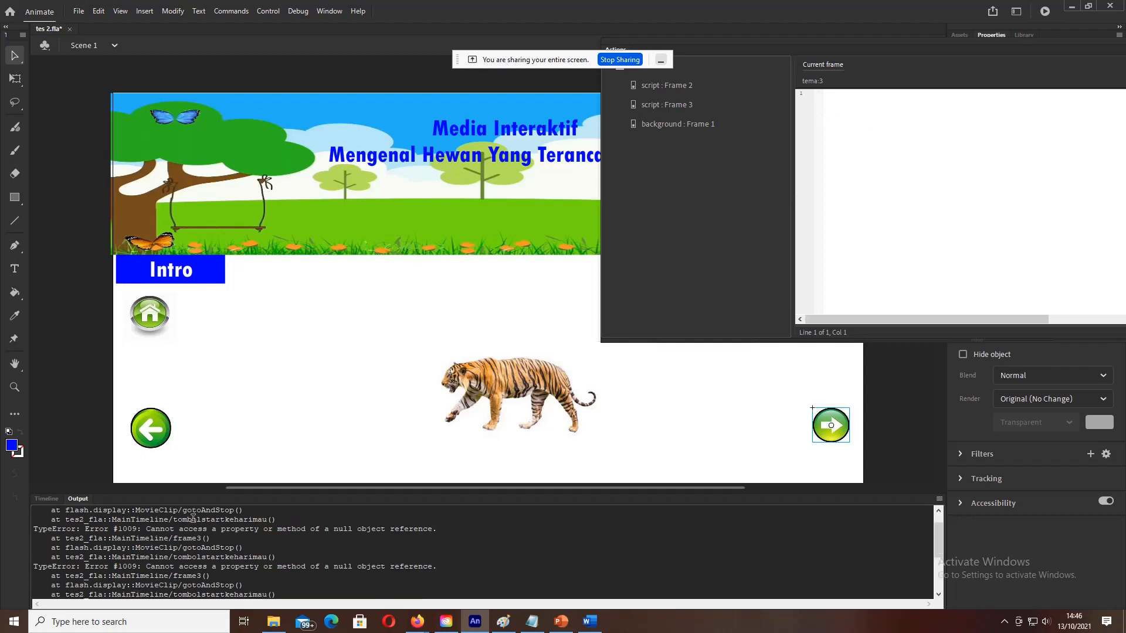
{"action": "left_click", "coordinate": [42, 499]}
{"action": "left_click", "coordinate": [179, 565]}
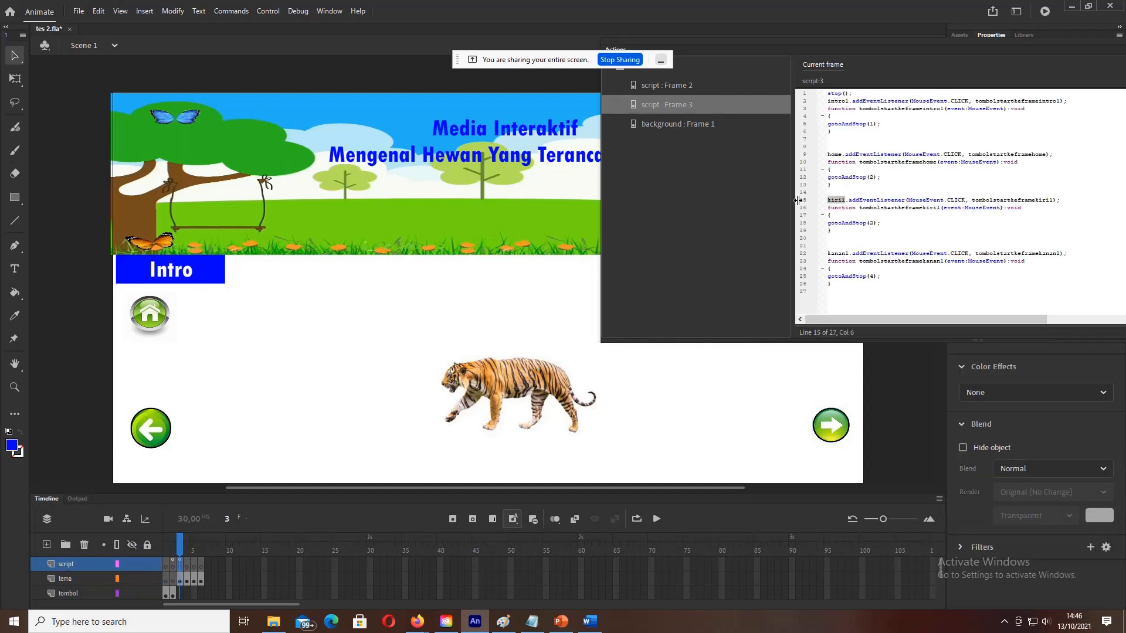
{"action": "left_click", "coordinate": [845, 201]}
{"action": "key", "text": "BackSpace"}
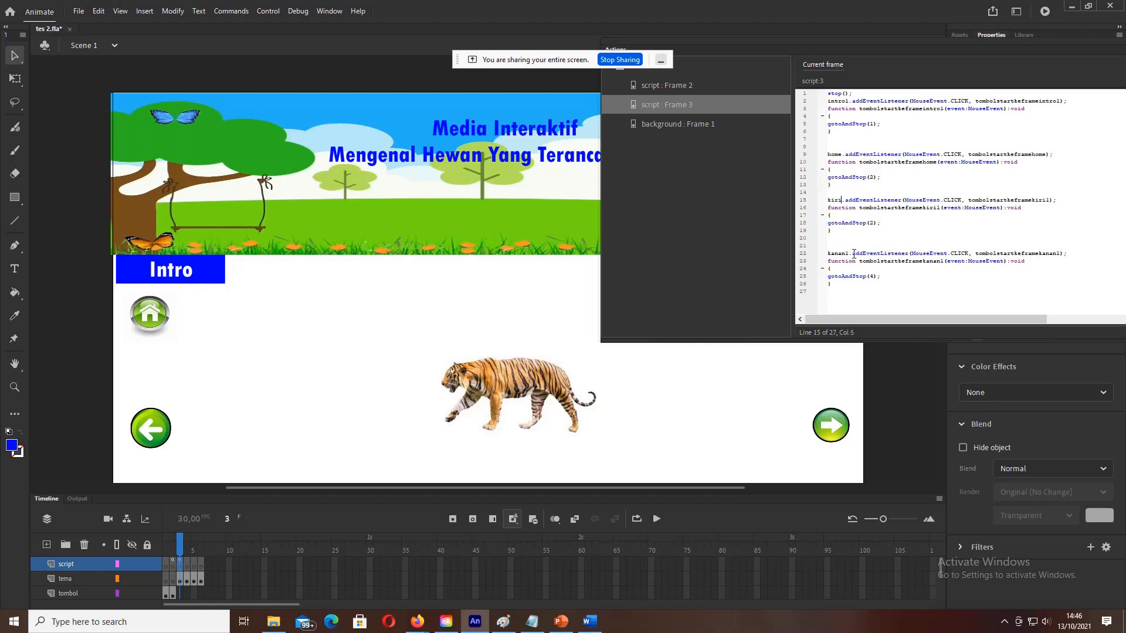
{"action": "left_click", "coordinate": [268, 12]}
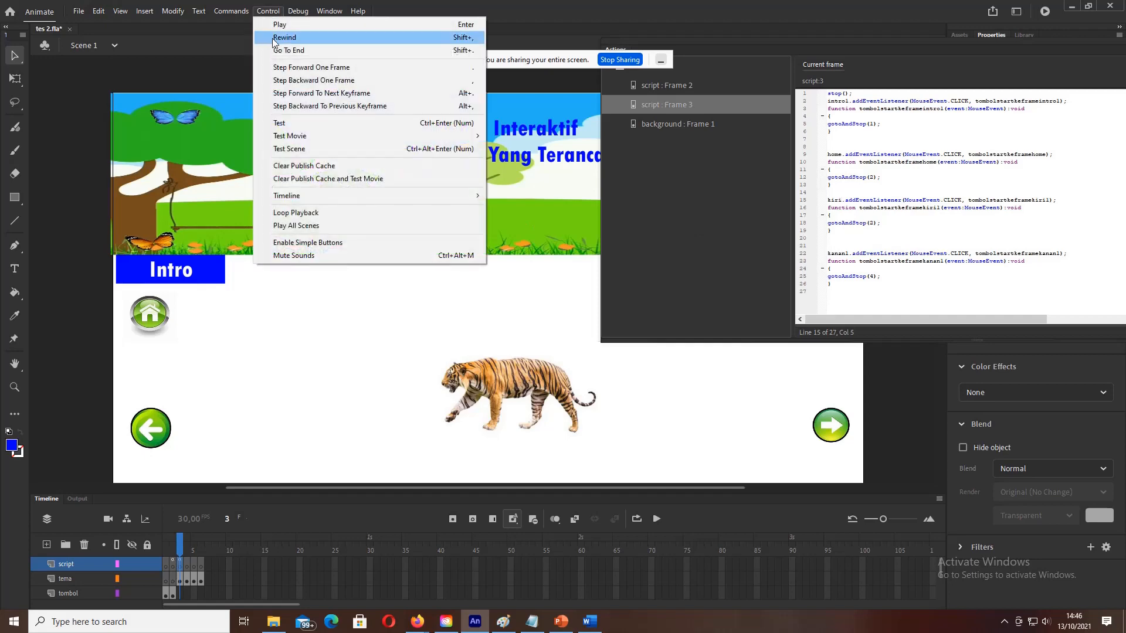
{"action": "left_click", "coordinate": [282, 122]}
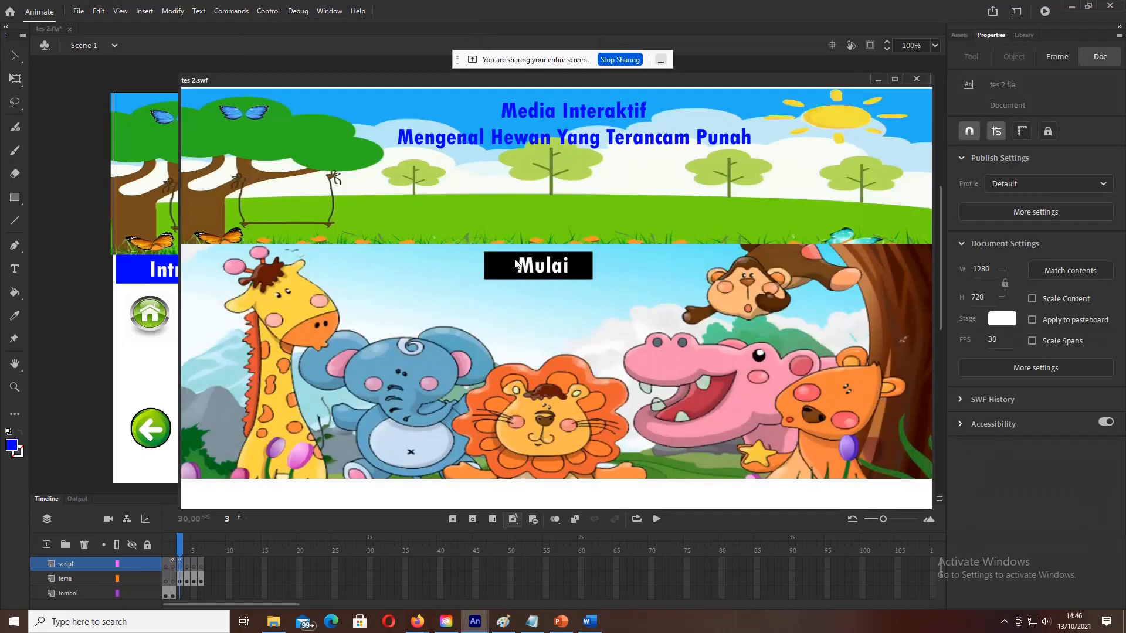
{"action": "left_click", "coordinate": [519, 270]}
{"action": "left_click", "coordinate": [518, 270]}
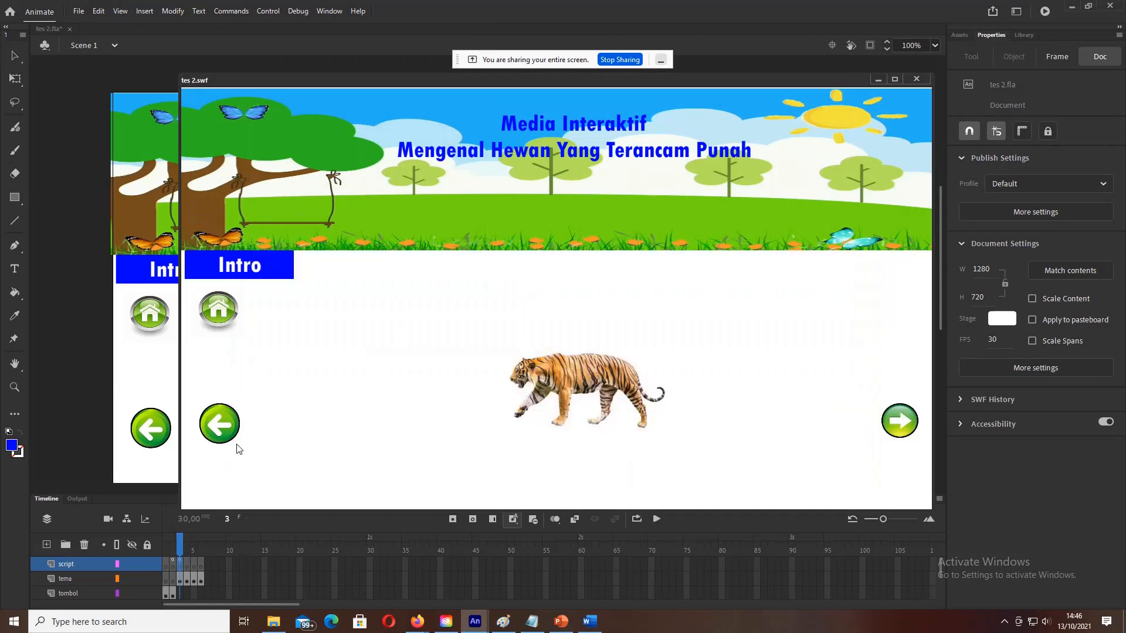
{"action": "left_click", "coordinate": [217, 432]}
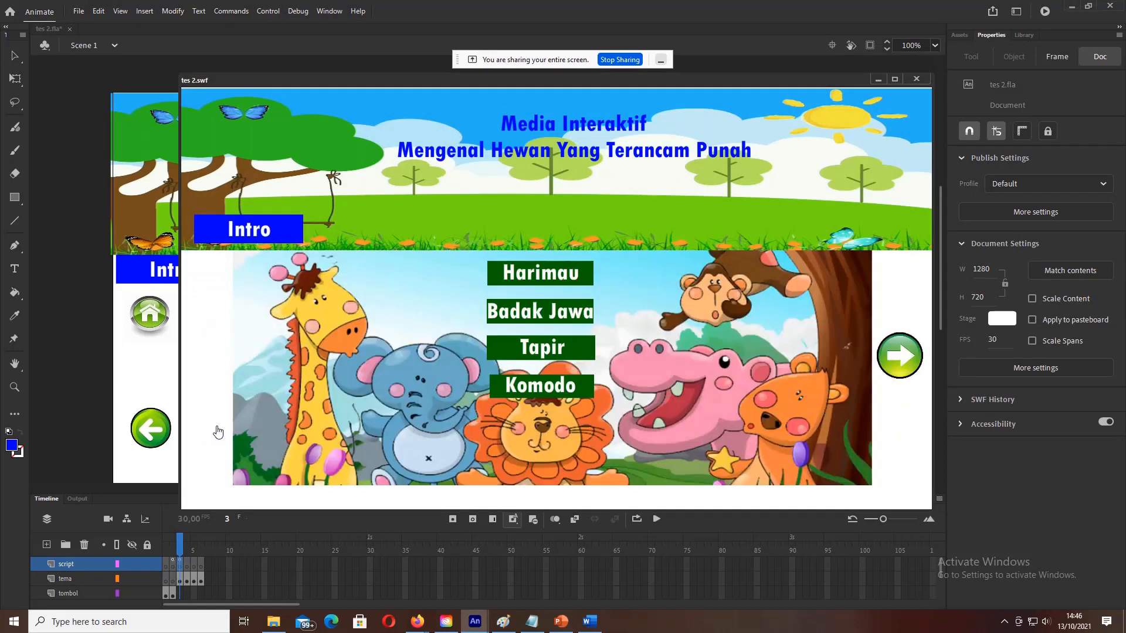
{"action": "left_click", "coordinate": [556, 275]}
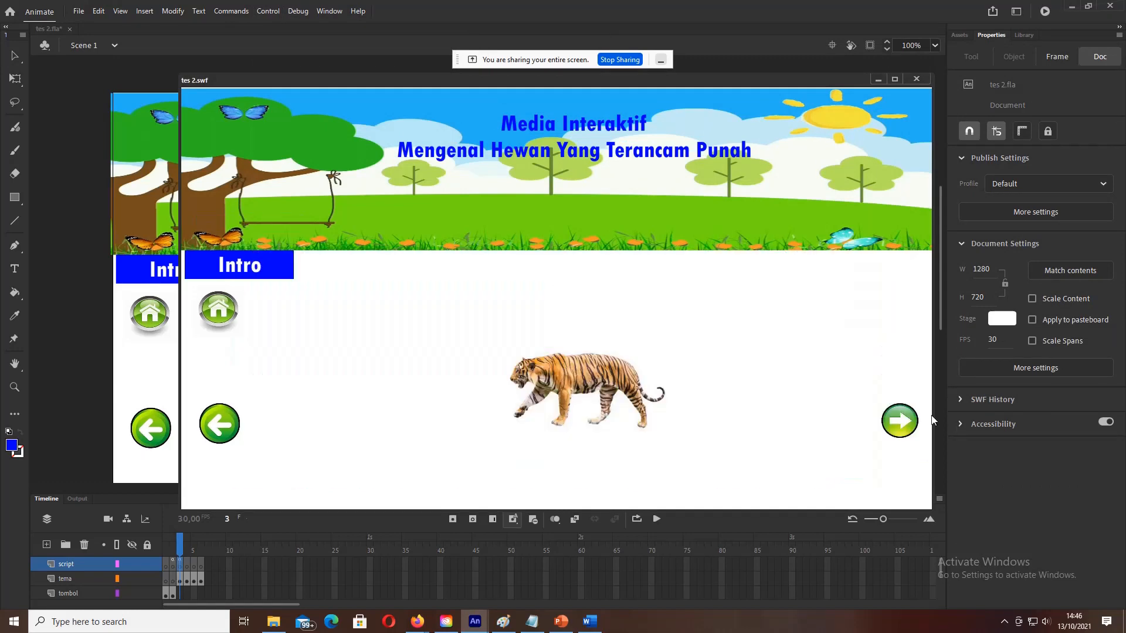
{"action": "left_click", "coordinate": [903, 423]}
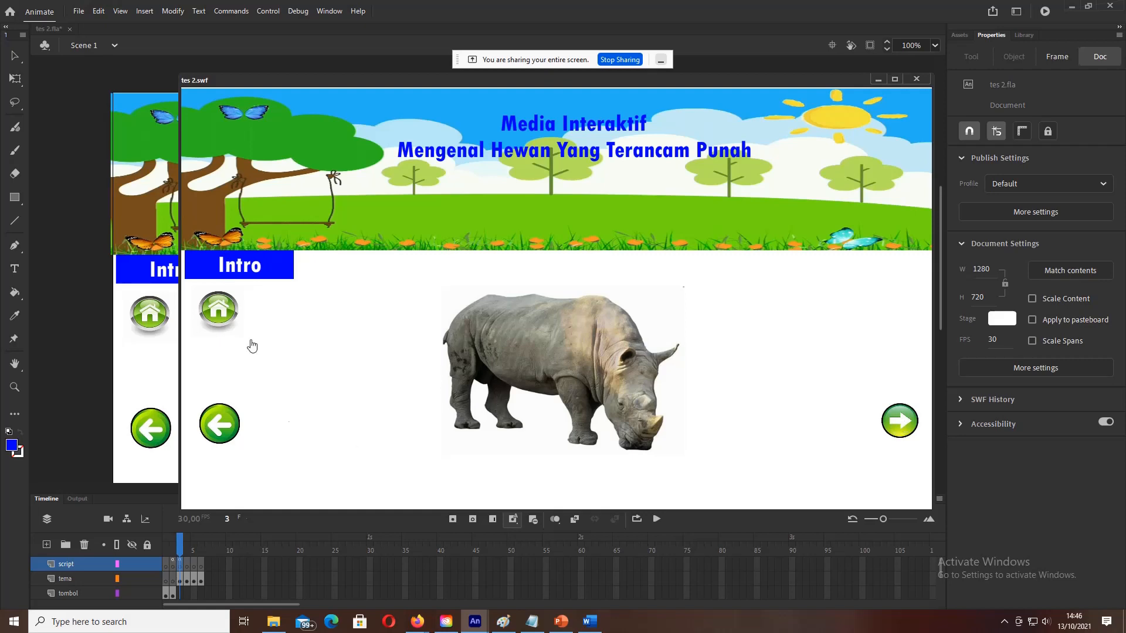
{"action": "left_click", "coordinate": [918, 78]}
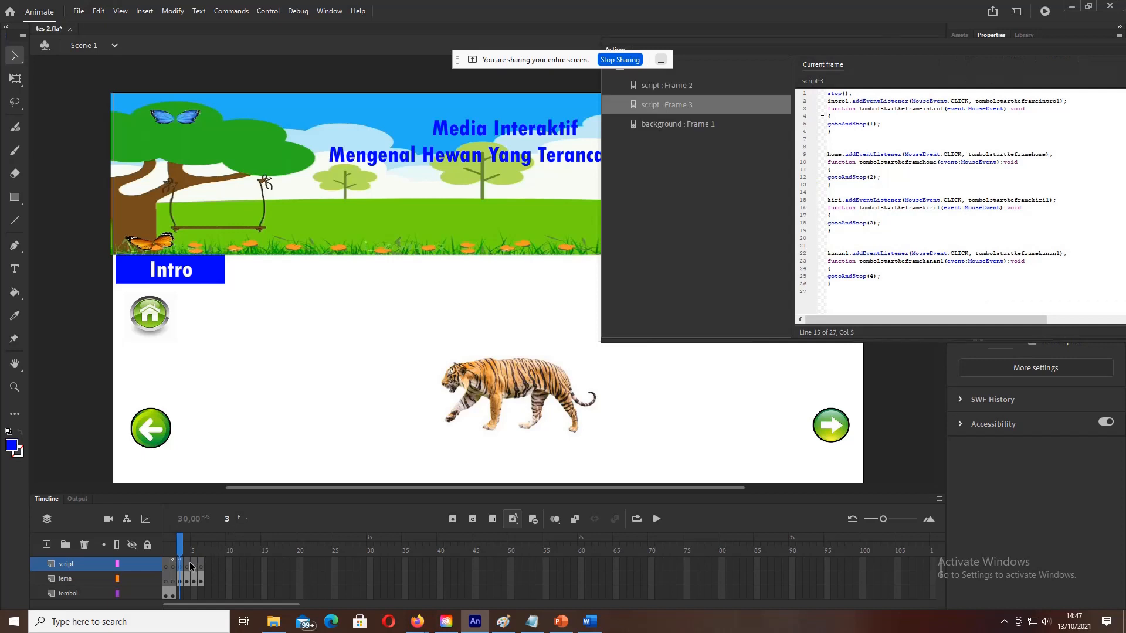
Step: Copy the Notepad Script frame-4 code and paste it into frame 4's Actions script
{"action": "left_click", "coordinate": [189, 564]}
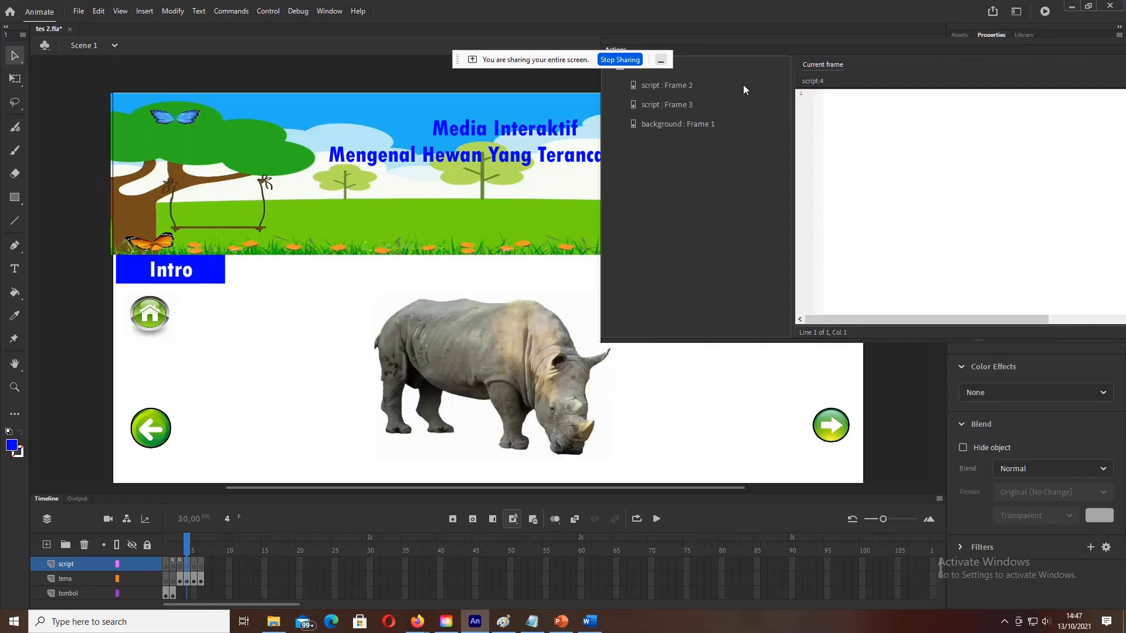
{"action": "left_click", "coordinate": [532, 622]}
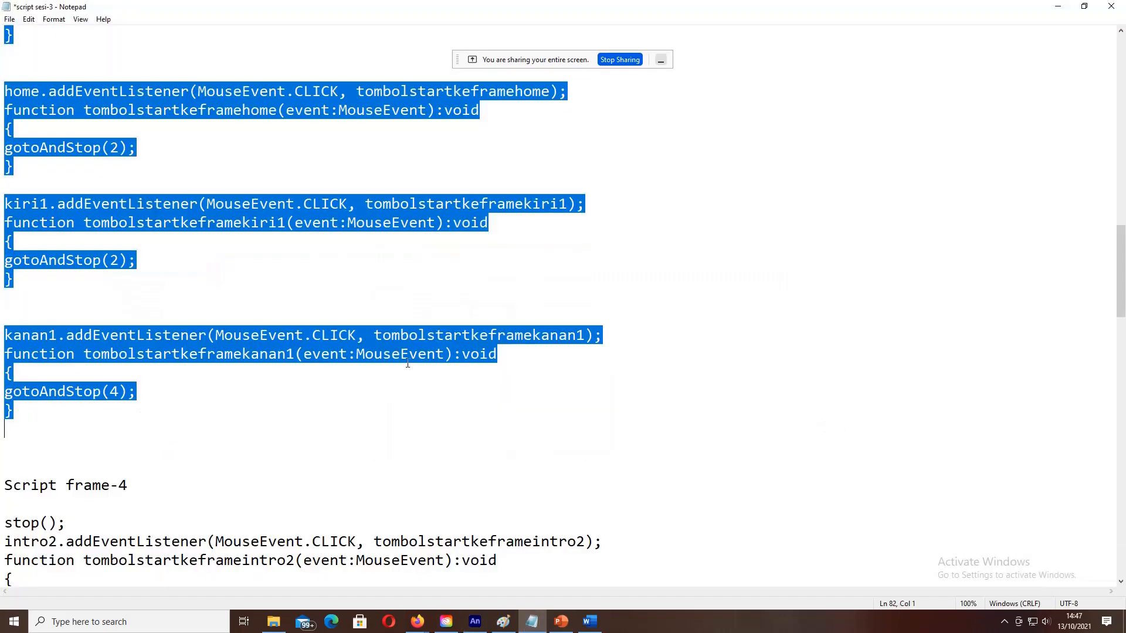
{"action": "scroll", "coordinate": [379, 352], "scroll_direction": "down", "scroll_amount": 3}
{"action": "scroll", "coordinate": [379, 352], "scroll_direction": "down", "scroll_amount": 3}
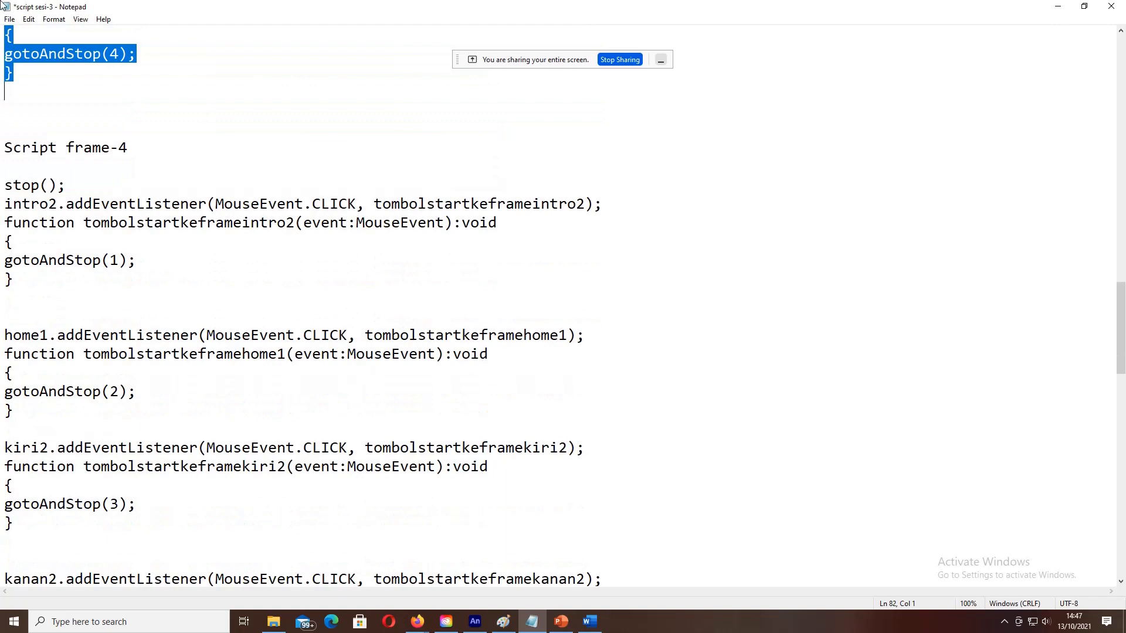
{"action": "left_click_drag", "start_coordinate": [5, 185], "coordinate": [146, 516]}
{"action": "scroll", "coordinate": [294, 485], "scroll_direction": "down", "scroll_amount": 2}
{"action": "scroll", "coordinate": [232, 505], "scroll_direction": "down", "scroll_amount": 1}
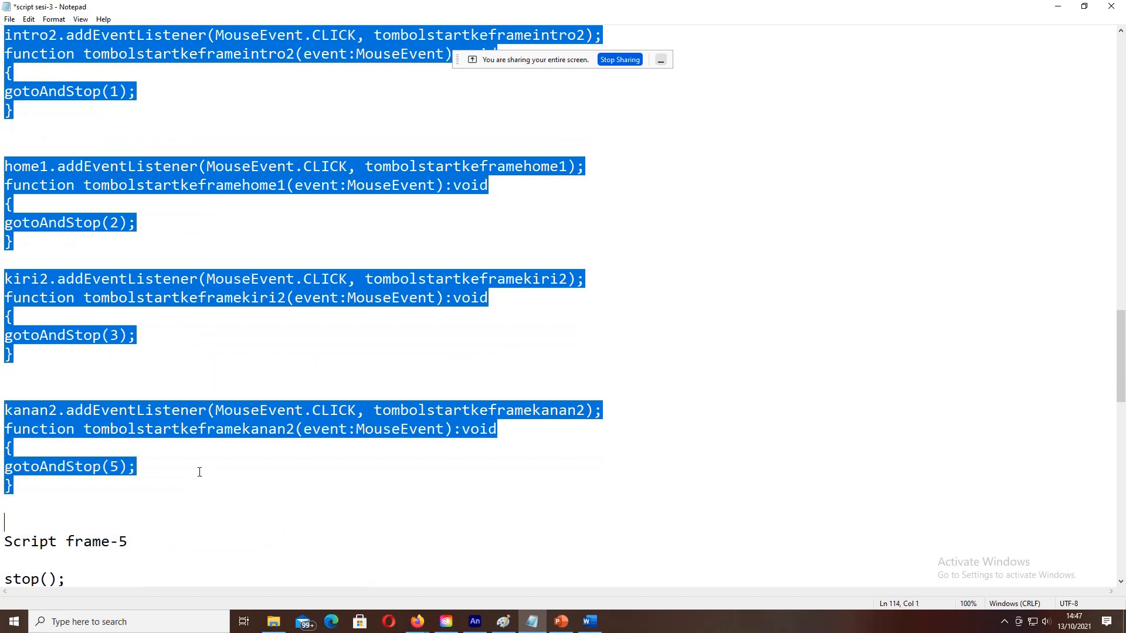
{"action": "left_click", "coordinate": [475, 622]}
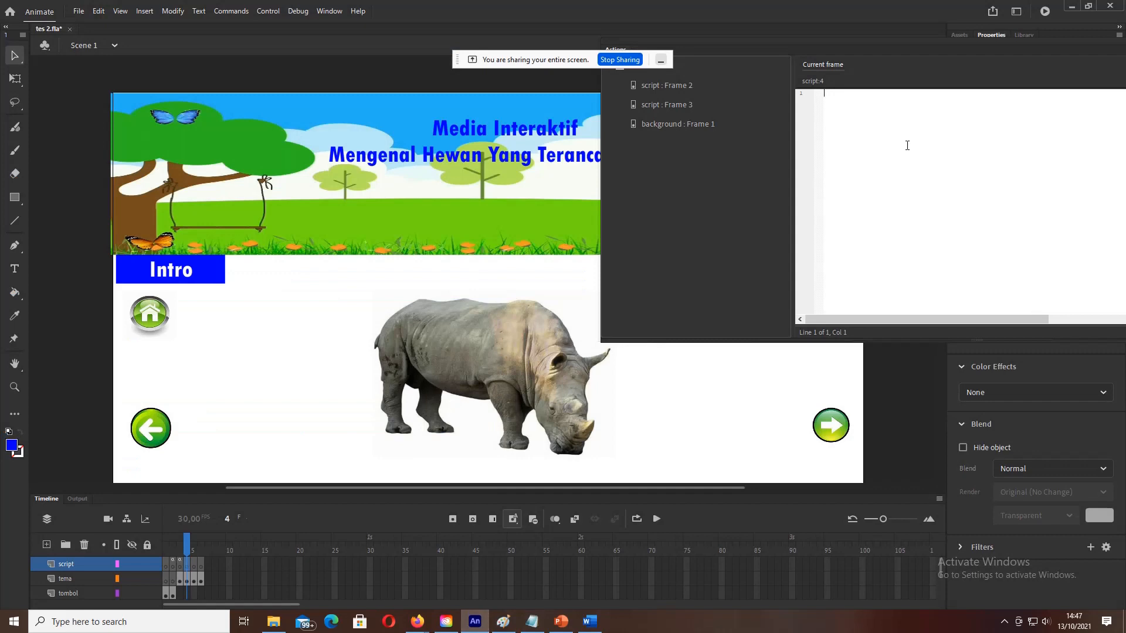
{"action": "type", "text": "stop(); intro2.addEventListener(MouseEvent.CLICK, tombolstartkeframeintro2); function tombolstartkeframeintro2(event:MouseEvent):void { gotoAndStop(1); }   home1.addEventListener(MouseEvent.CLICK, tombolstartkeframehome1); function tombolstartkeframehome1(event:MouseEvent):void { gotoAndStop(2); }  kiri2.addEventListener(MouseEvent.CLICK, tombolstartkeframekiri2); function tombolstartkeframekiri2(event:MouseEvent):void { gotoAndStop(3); }   kanan2.addEventListener(MouseEvent.CLICK, tombolstartkeframekanan2); function tombolstartkeframekanan2(event:MouseEvent):void { gotoAndStop(5); }"}
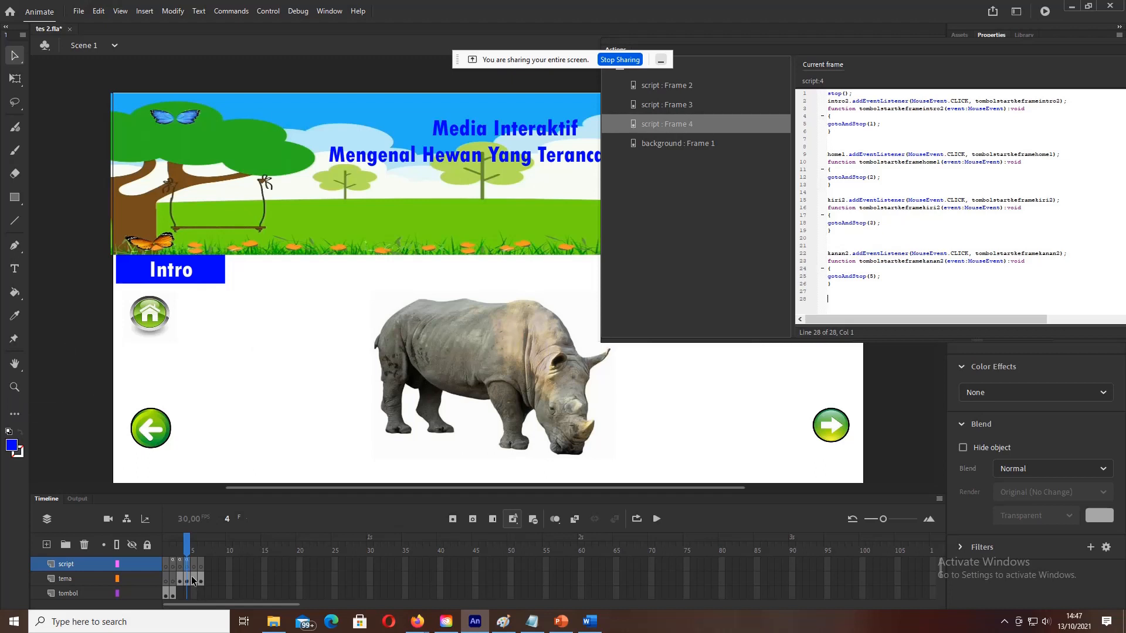
Step: Check the rhino page's Intro, home, left-arrow and right-arrow instance names on stage
{"action": "left_click", "coordinate": [54, 353]}
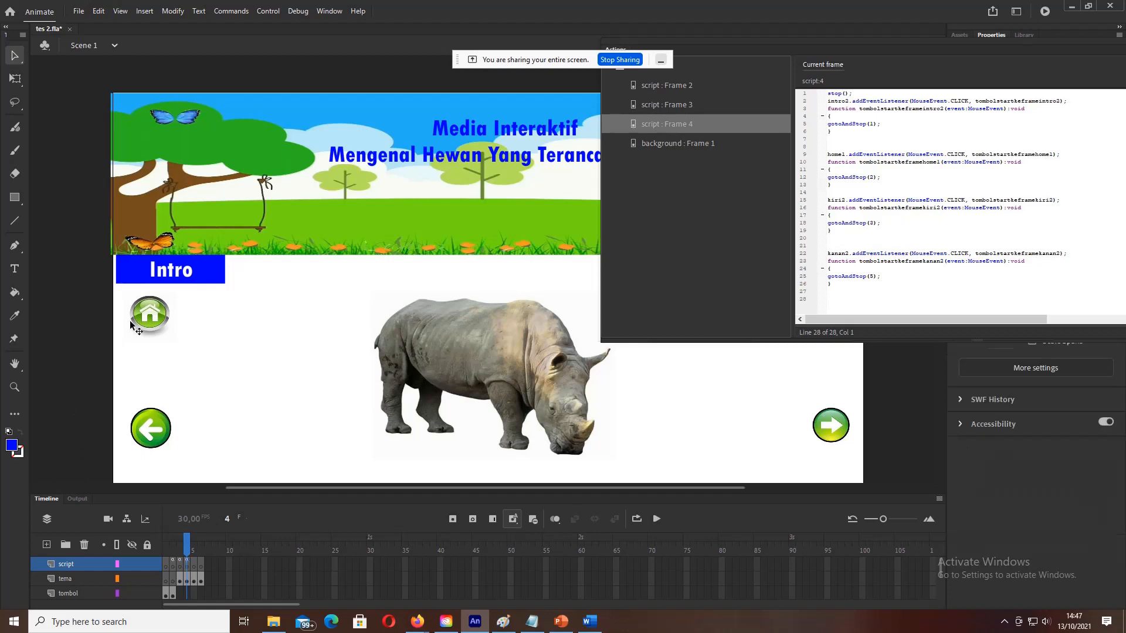
{"action": "left_click", "coordinate": [188, 269]}
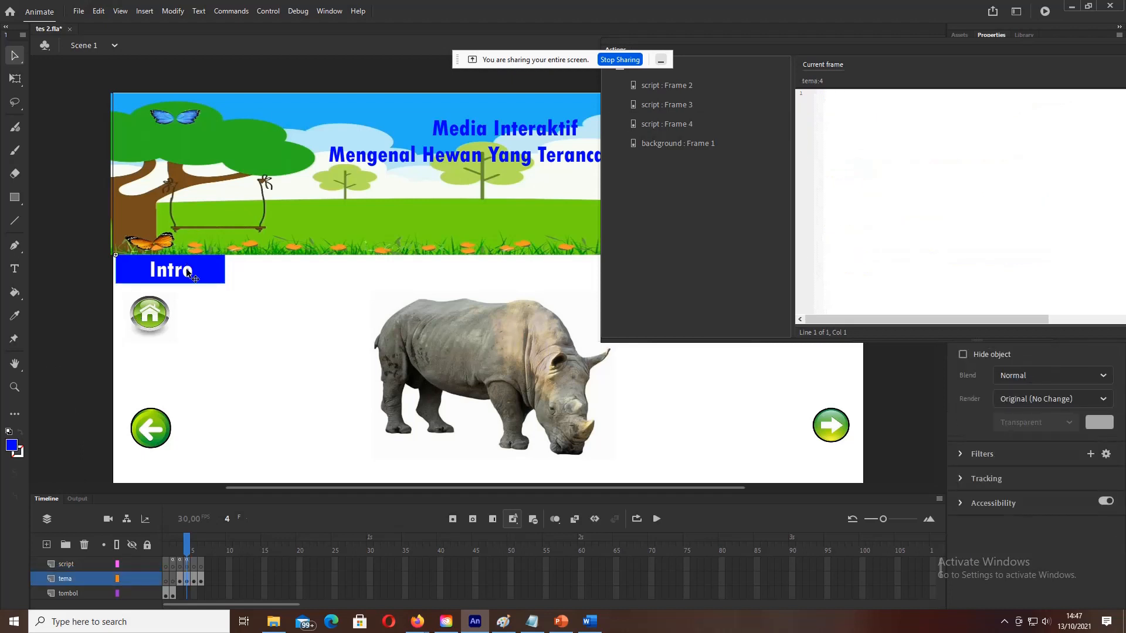
{"action": "left_click", "coordinate": [329, 11]}
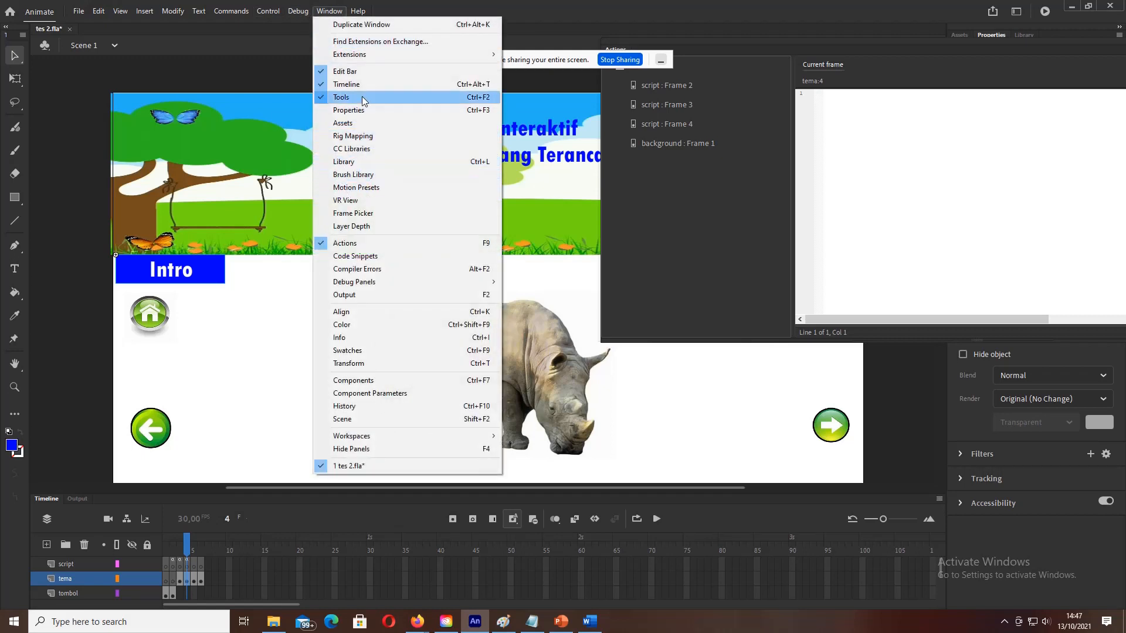
{"action": "left_click", "coordinate": [355, 244]}
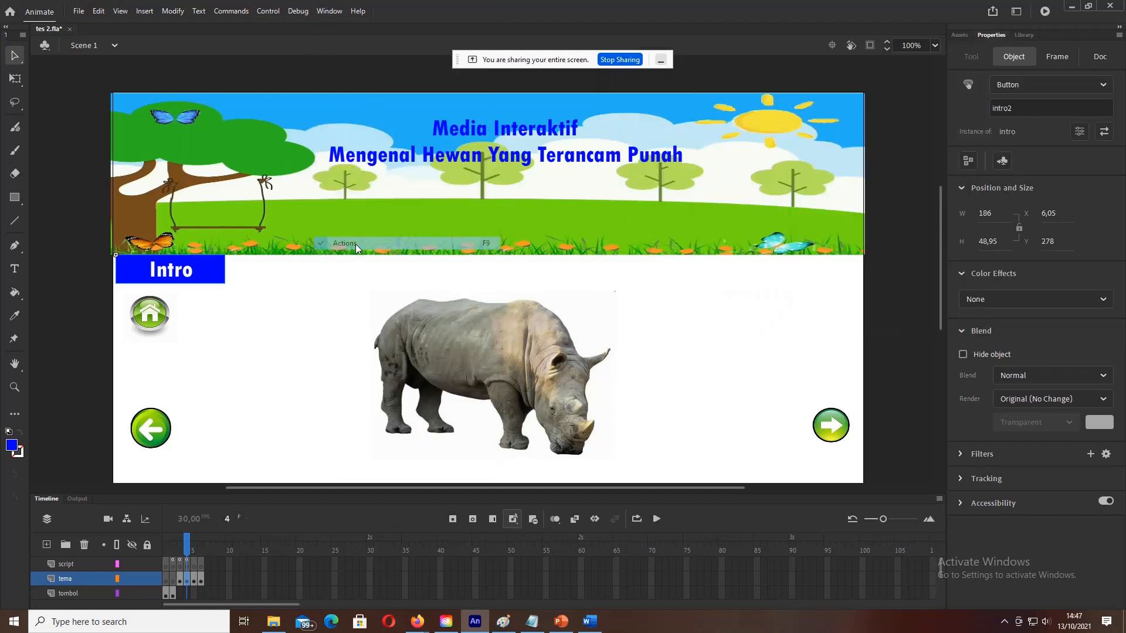
{"action": "left_click", "coordinate": [103, 265]}
{"action": "left_click", "coordinate": [173, 267]}
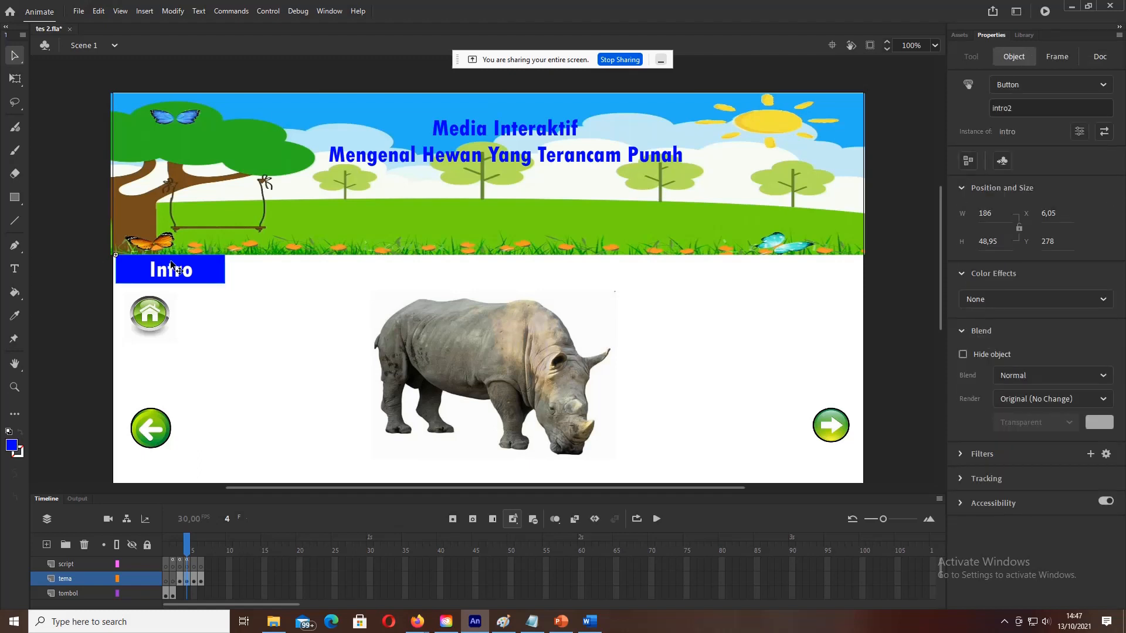
{"action": "left_click", "coordinate": [151, 316]}
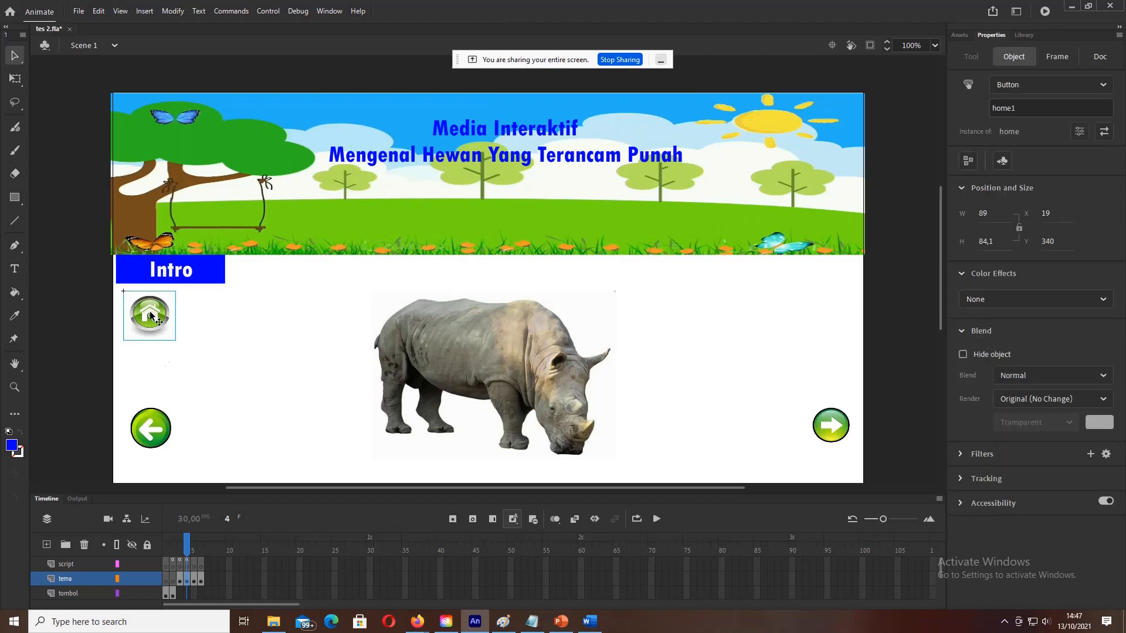
{"action": "left_click", "coordinate": [159, 433]}
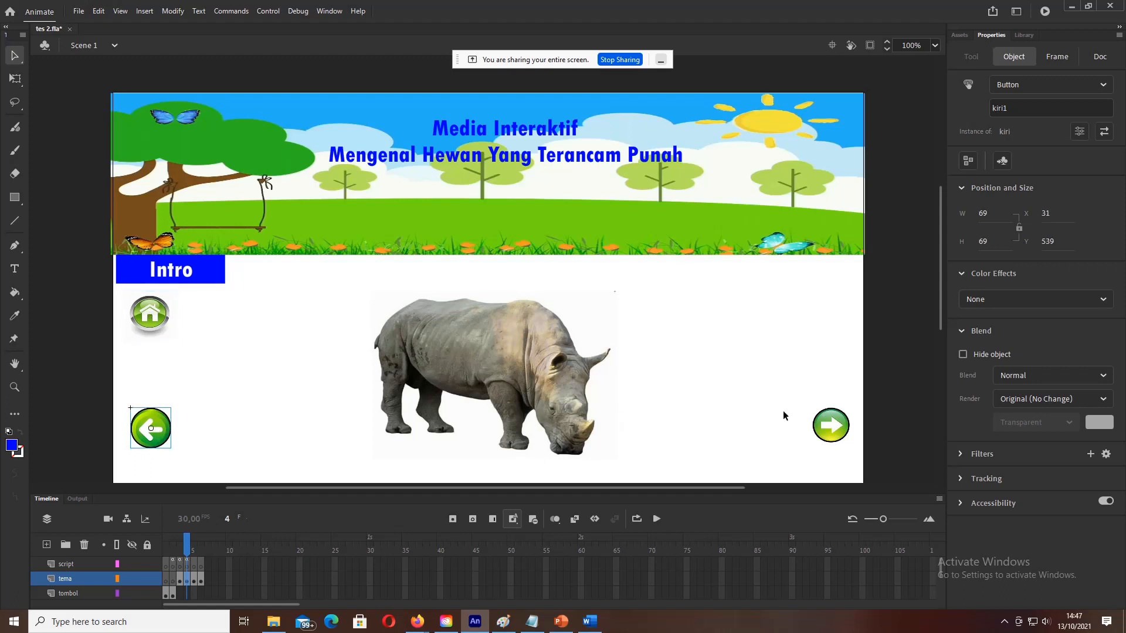
{"action": "left_click", "coordinate": [838, 430]}
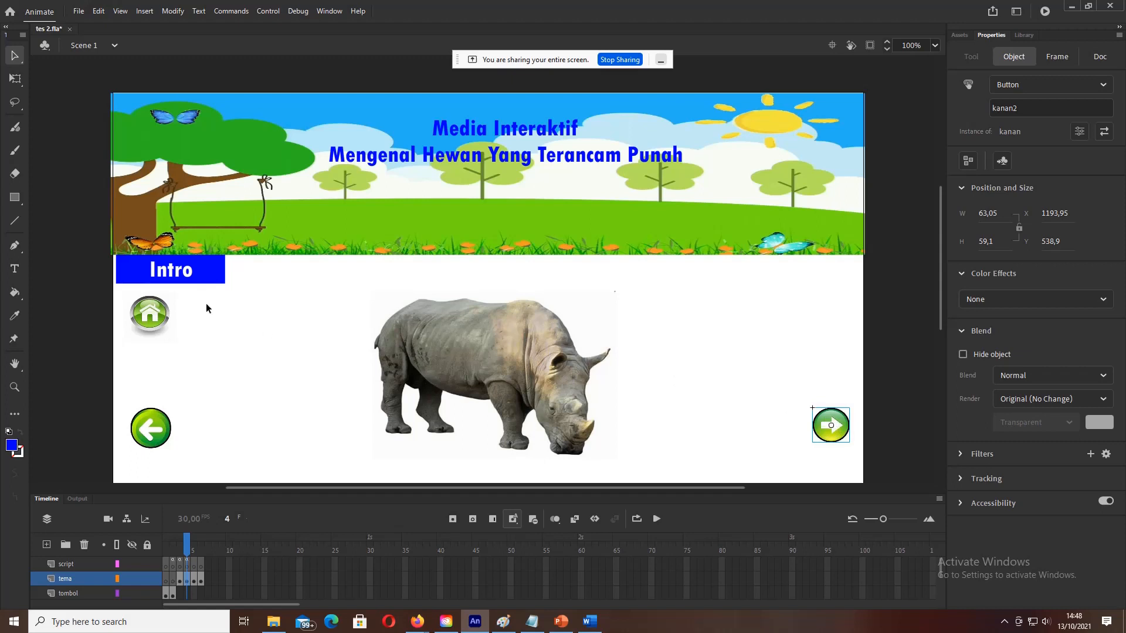
{"action": "left_click", "coordinate": [195, 281]}
{"action": "left_click", "coordinate": [840, 427]}
Step: Reopen frame 4's script and change kiri2 to kiri1 on line 15
{"action": "left_click", "coordinate": [329, 11]}
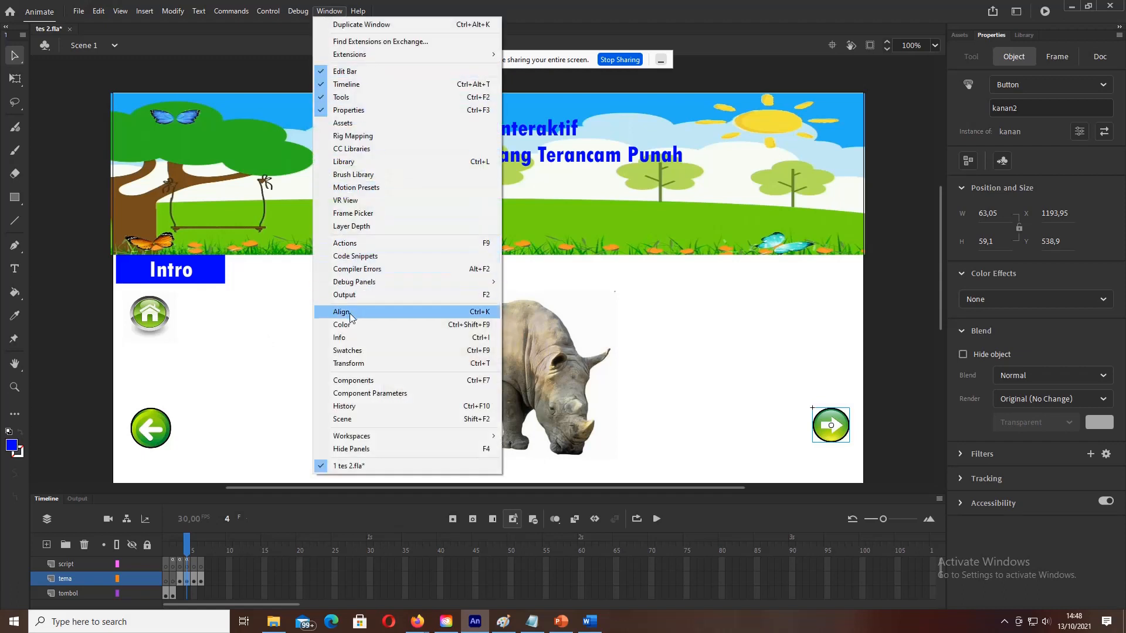
{"action": "left_click", "coordinate": [346, 243]}
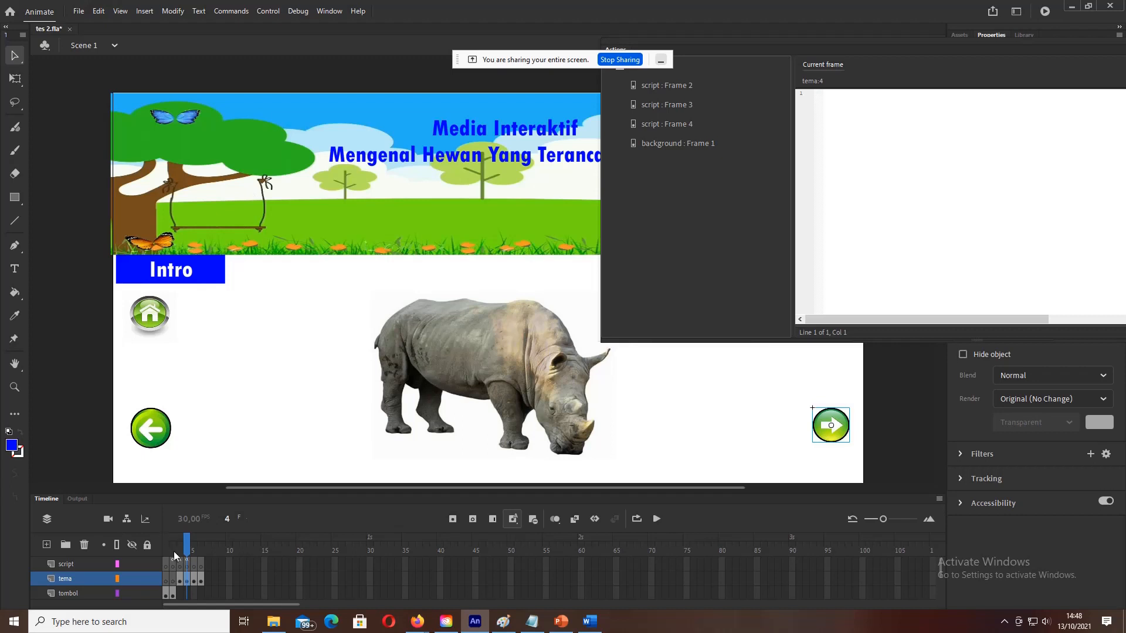
{"action": "left_click", "coordinate": [667, 123]}
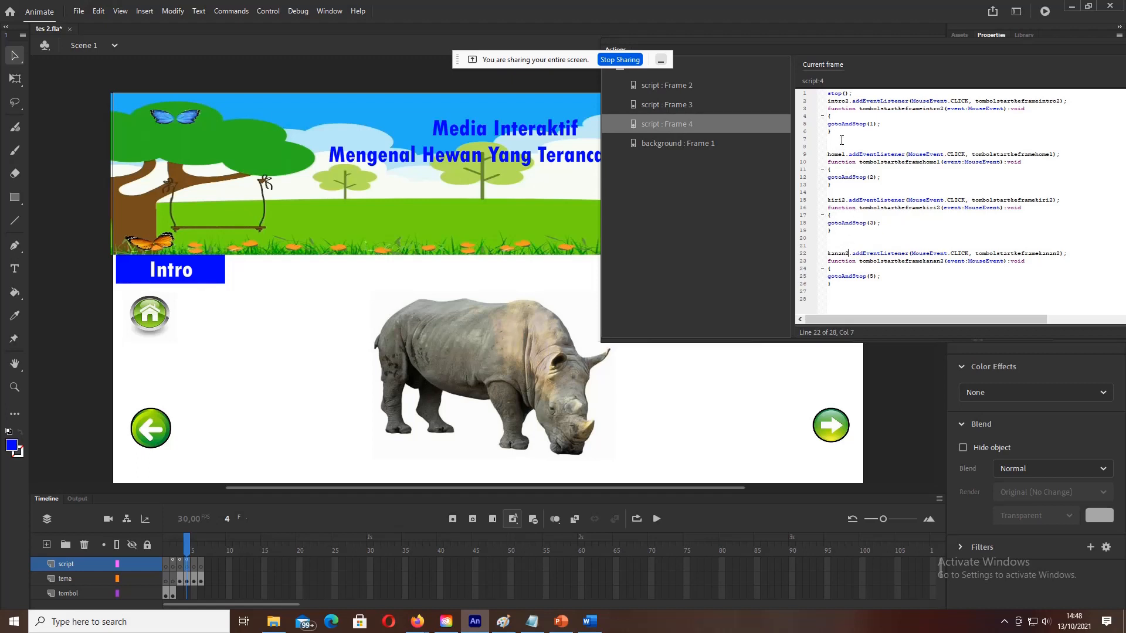
{"action": "left_click", "coordinate": [848, 102]}
{"action": "left_click", "coordinate": [848, 201]}
{"action": "key", "text": "BackSpace"}
{"action": "type", "text": "1"}
{"action": "left_click", "coordinate": [269, 11]}
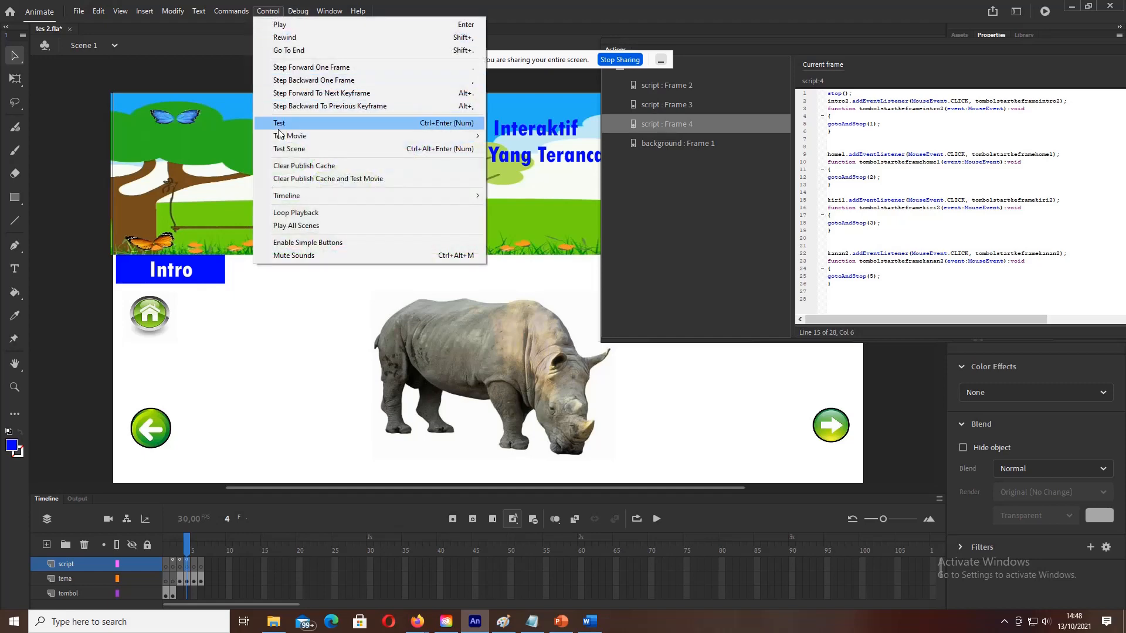
{"action": "left_click", "coordinate": [279, 124]}
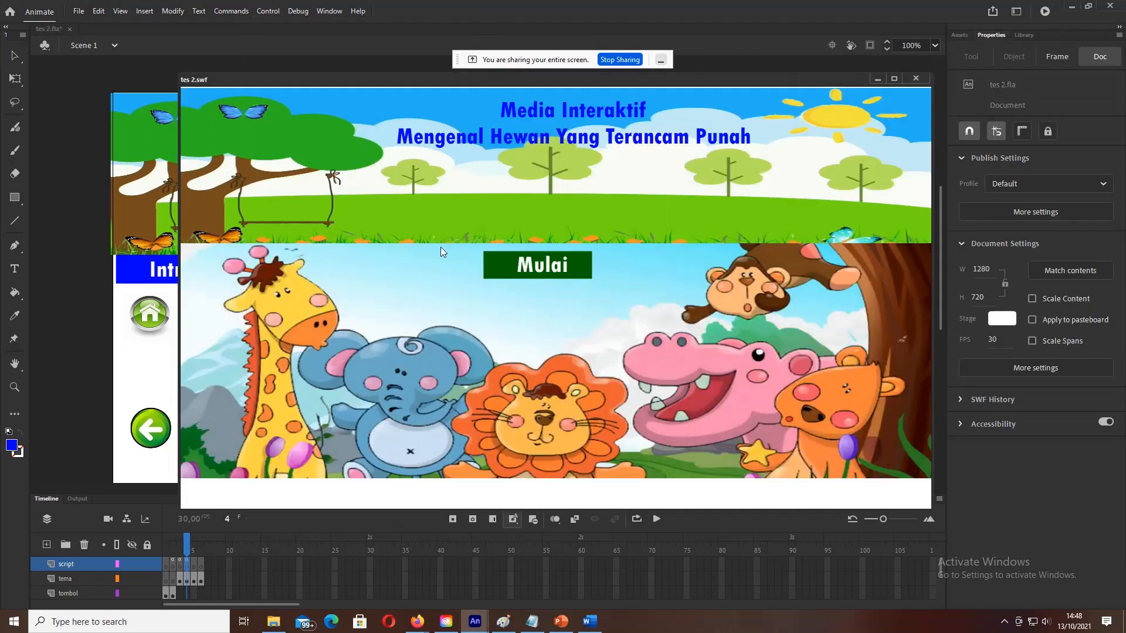
{"action": "left_click", "coordinate": [502, 264]}
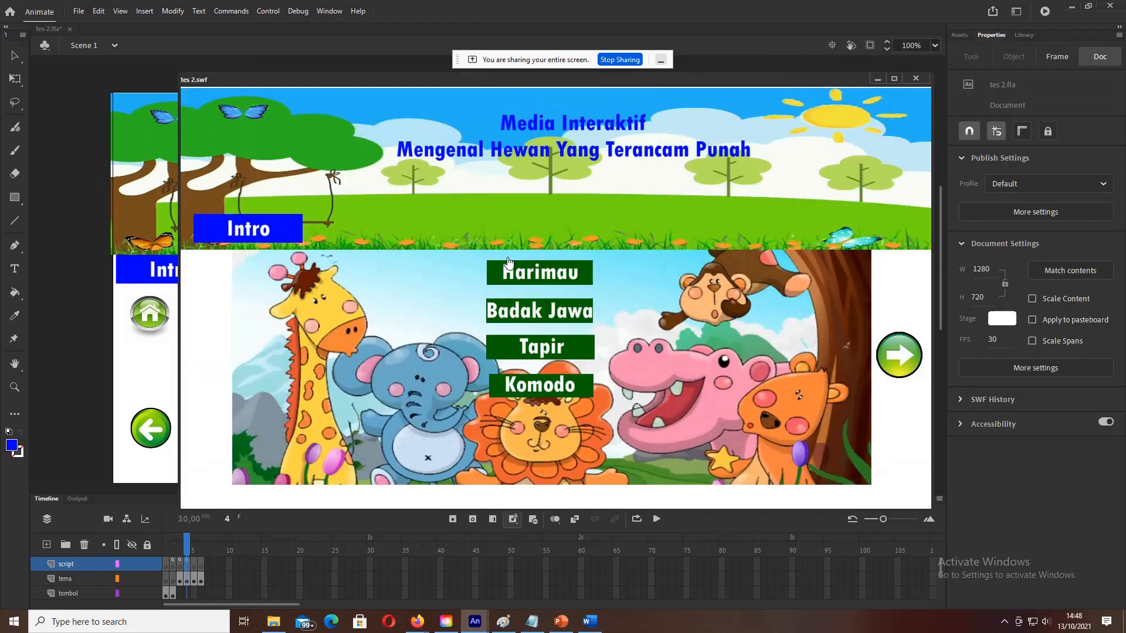
{"action": "left_click", "coordinate": [534, 309]}
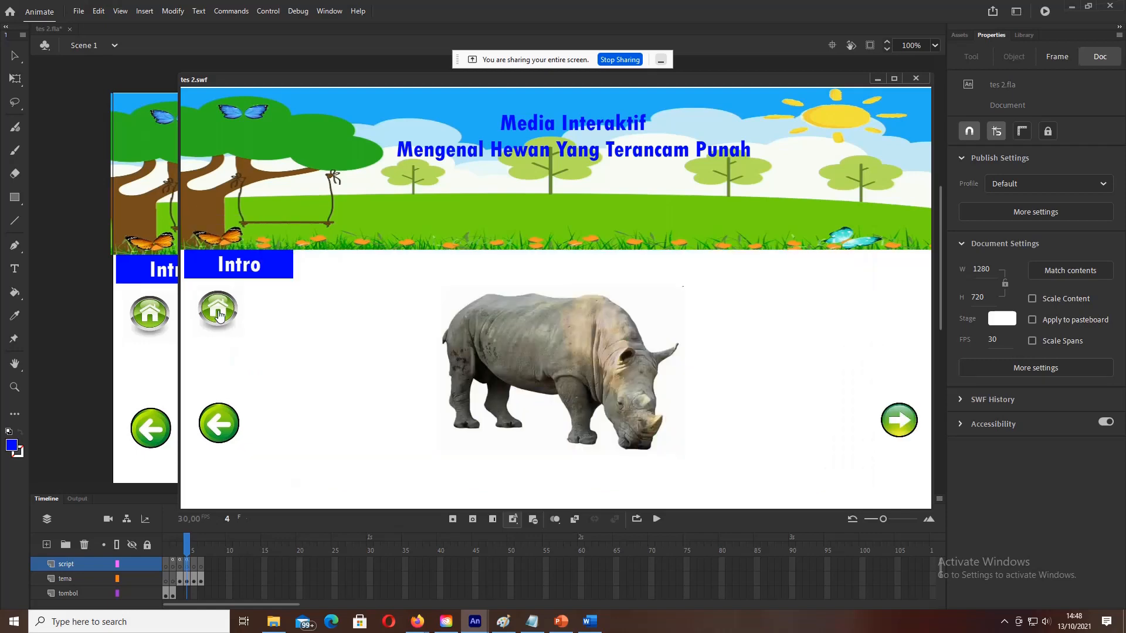
{"action": "left_click", "coordinate": [253, 264]}
{"action": "left_click", "coordinate": [519, 267]}
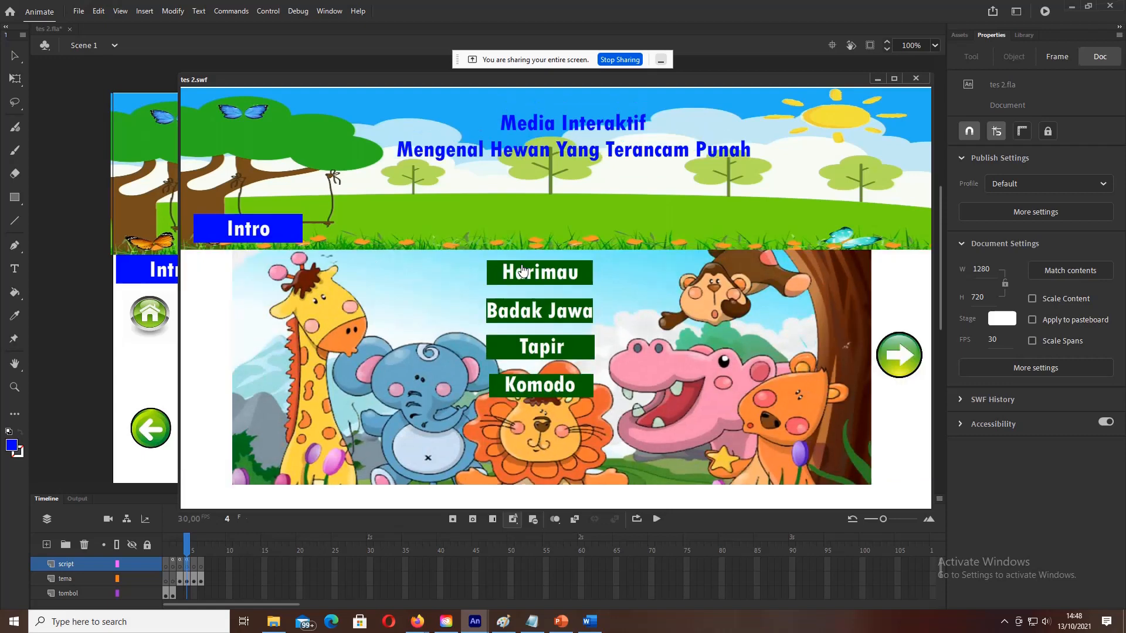
{"action": "left_click", "coordinate": [524, 310]}
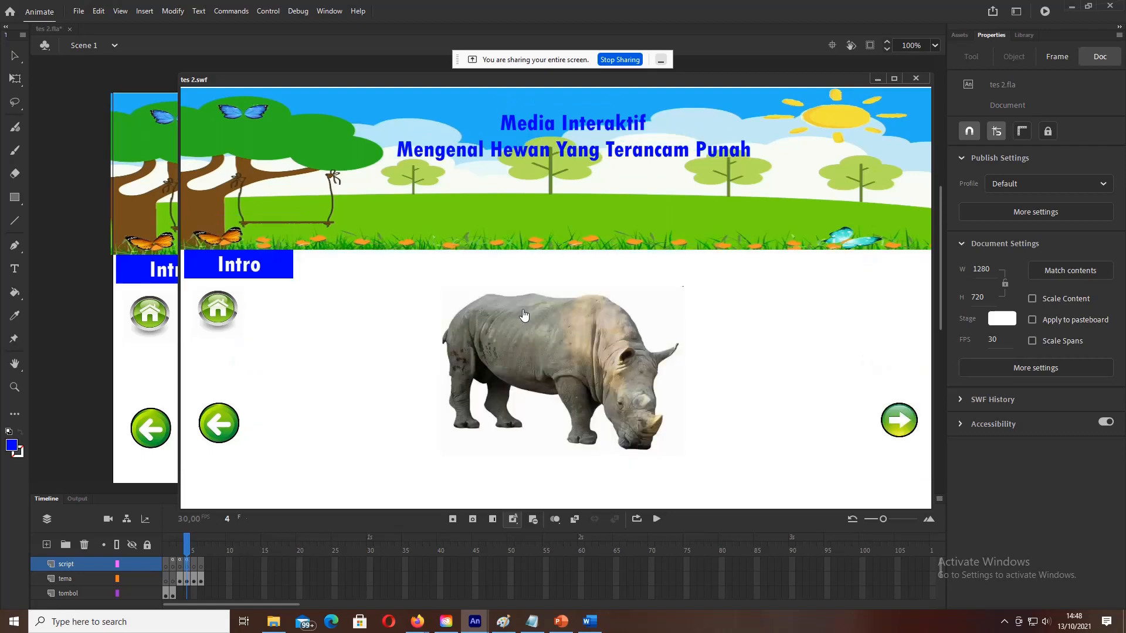
{"action": "left_click", "coordinate": [209, 318]}
{"action": "left_click", "coordinate": [557, 317]}
{"action": "left_click", "coordinate": [221, 429]}
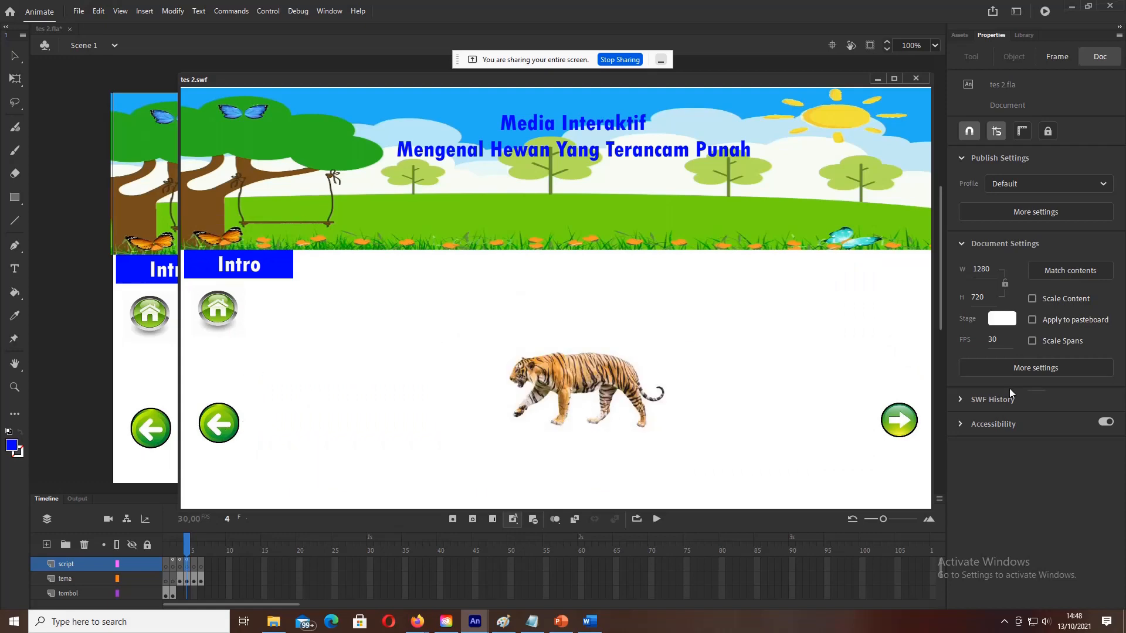
{"action": "left_click", "coordinate": [900, 421]}
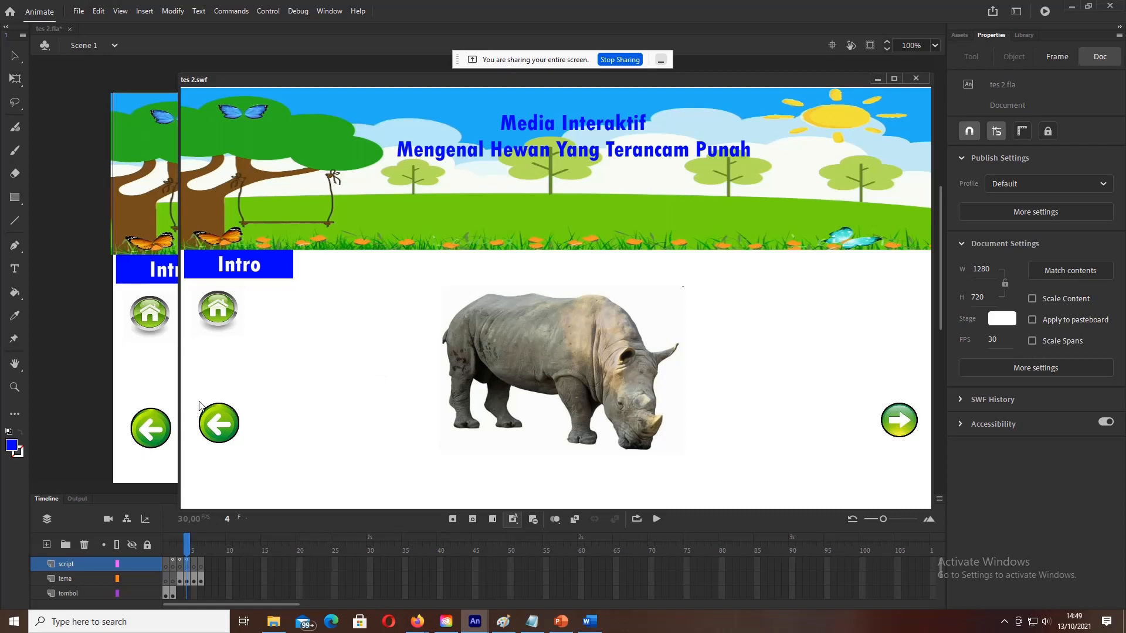
{"action": "left_click", "coordinate": [222, 427]}
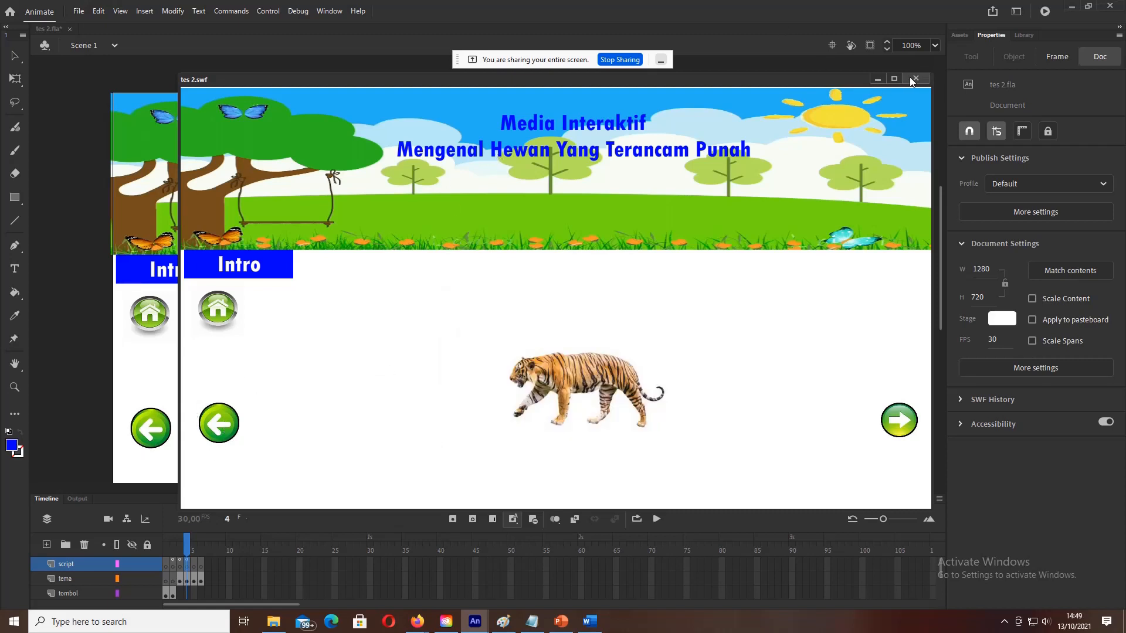
{"action": "left_click", "coordinate": [258, 273]}
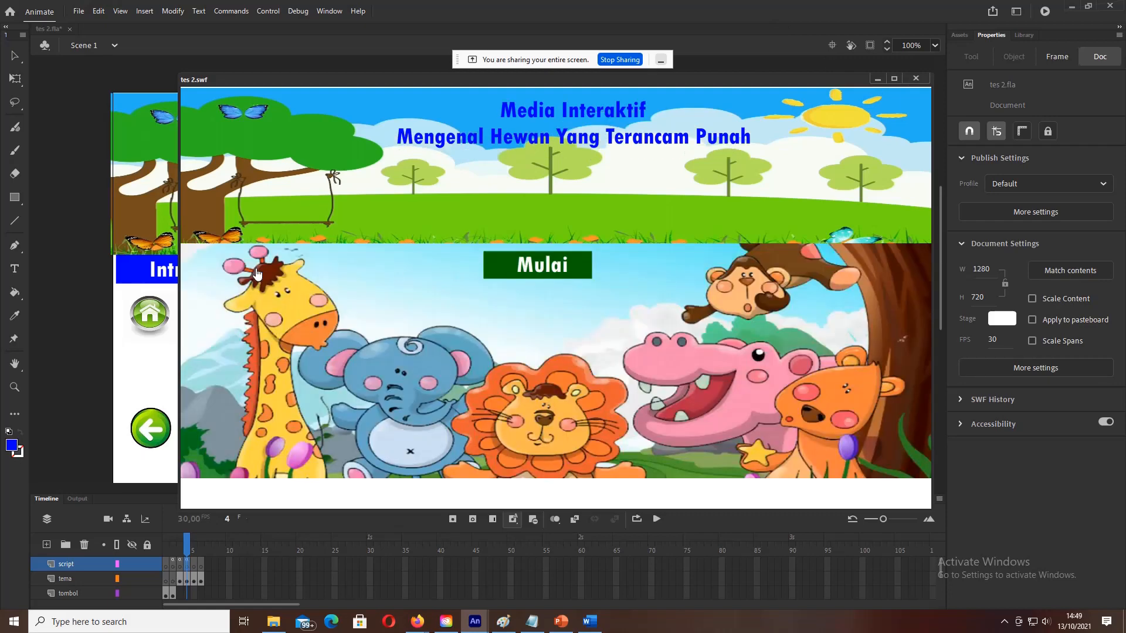
{"action": "left_click", "coordinate": [495, 274]}
{"action": "left_click", "coordinate": [514, 275]}
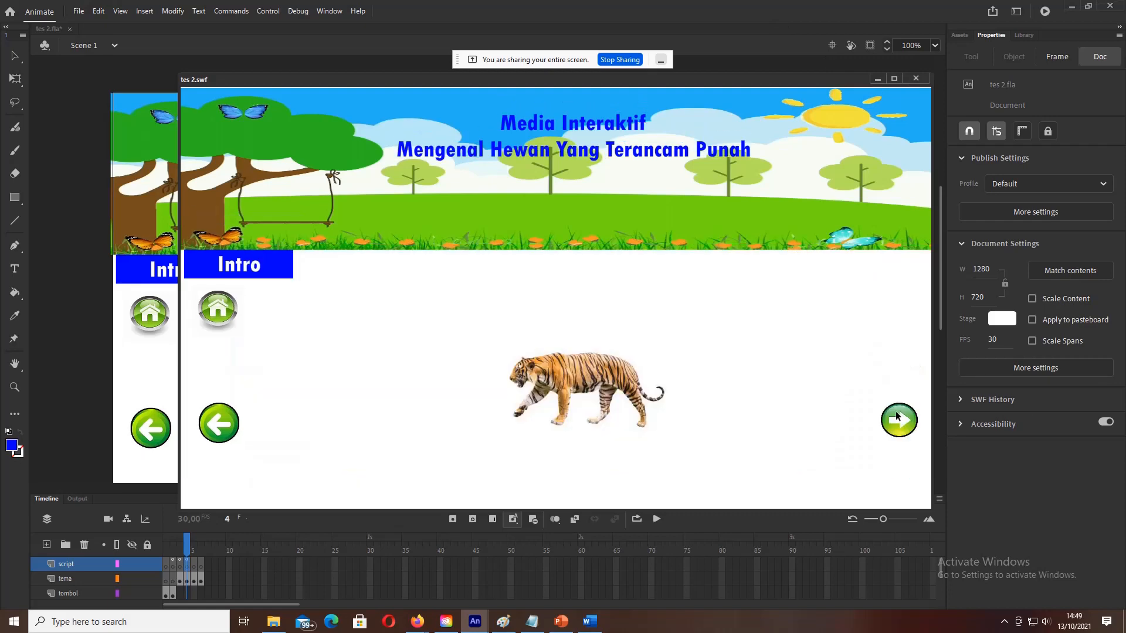
{"action": "left_click", "coordinate": [261, 271]}
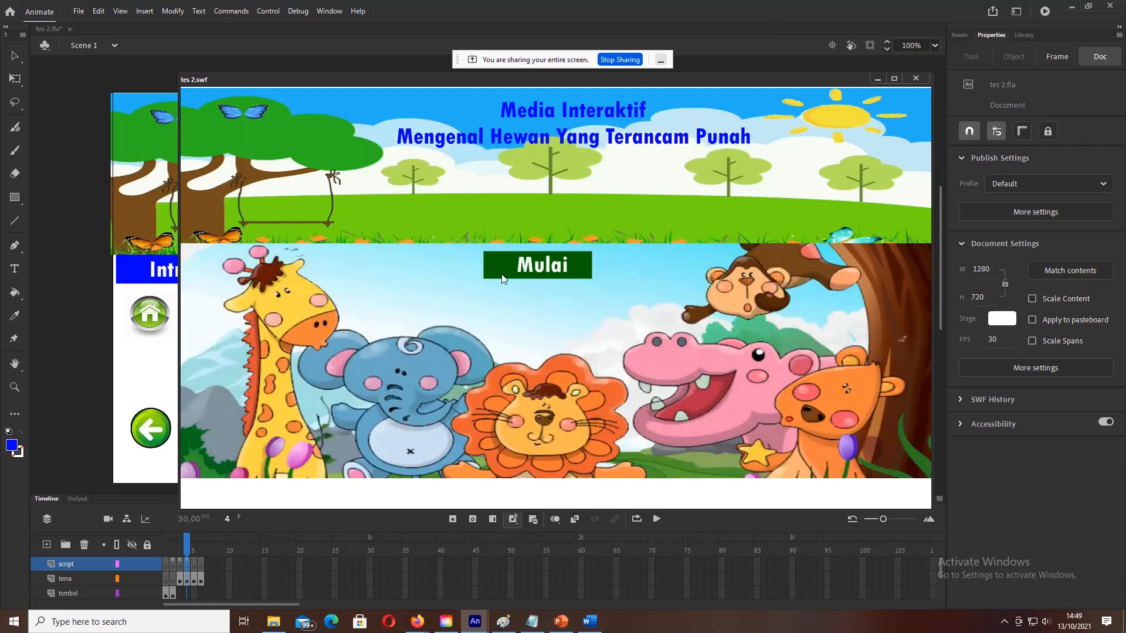
{"action": "left_click", "coordinate": [516, 268]}
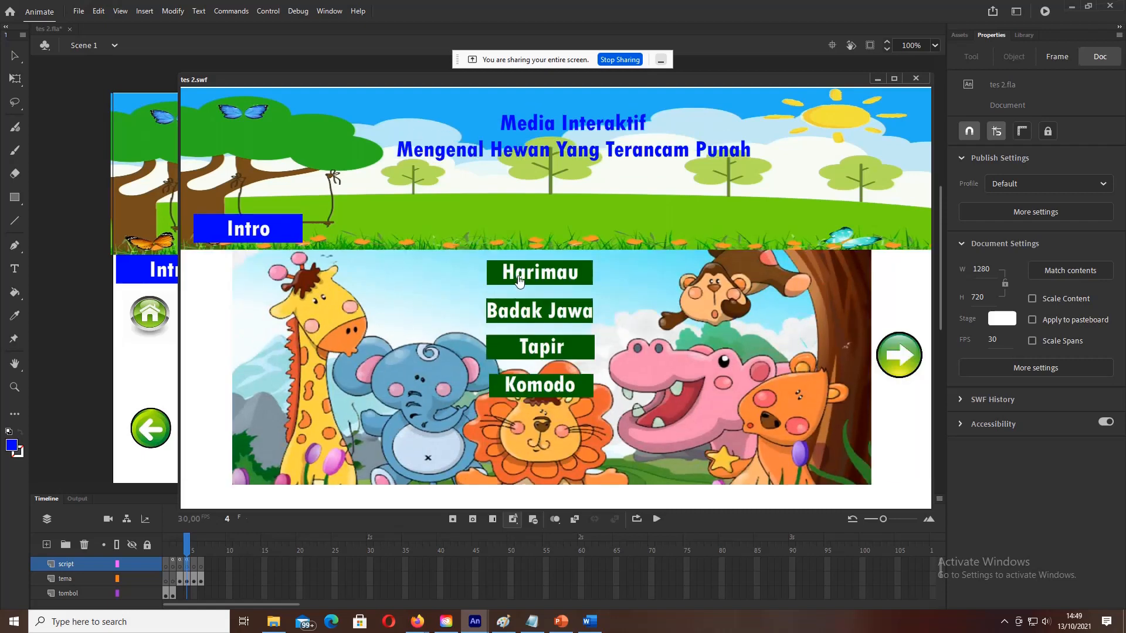
{"action": "left_click", "coordinate": [519, 281]}
{"action": "left_click", "coordinate": [221, 312]}
{"action": "left_click", "coordinate": [901, 366]}
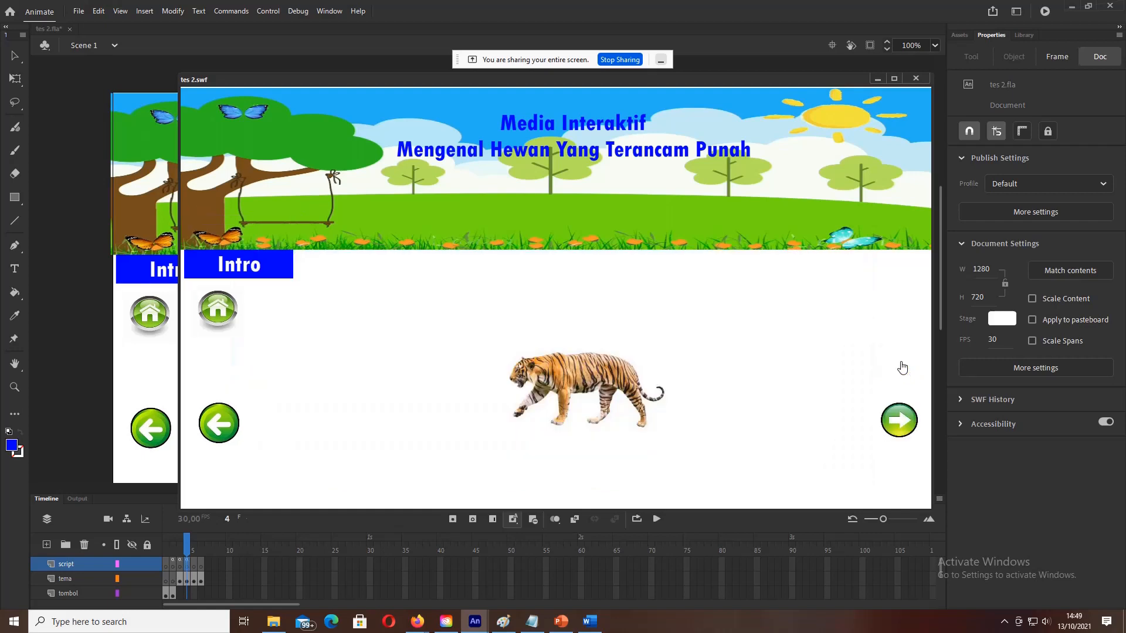
{"action": "left_click", "coordinate": [906, 420]}
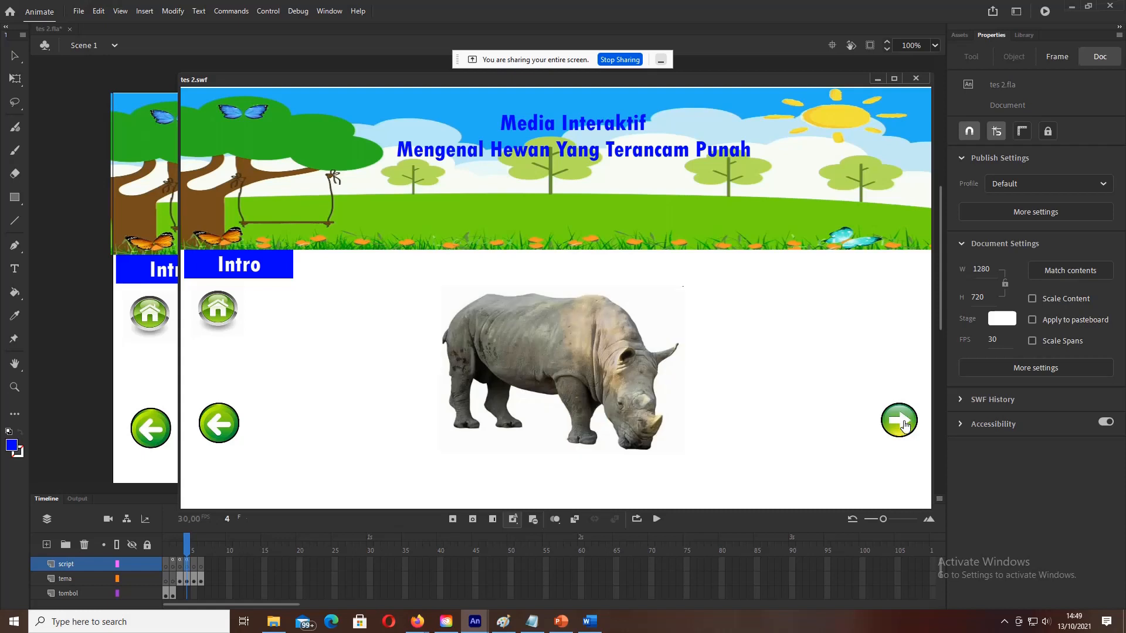
{"action": "left_click", "coordinate": [906, 422]}
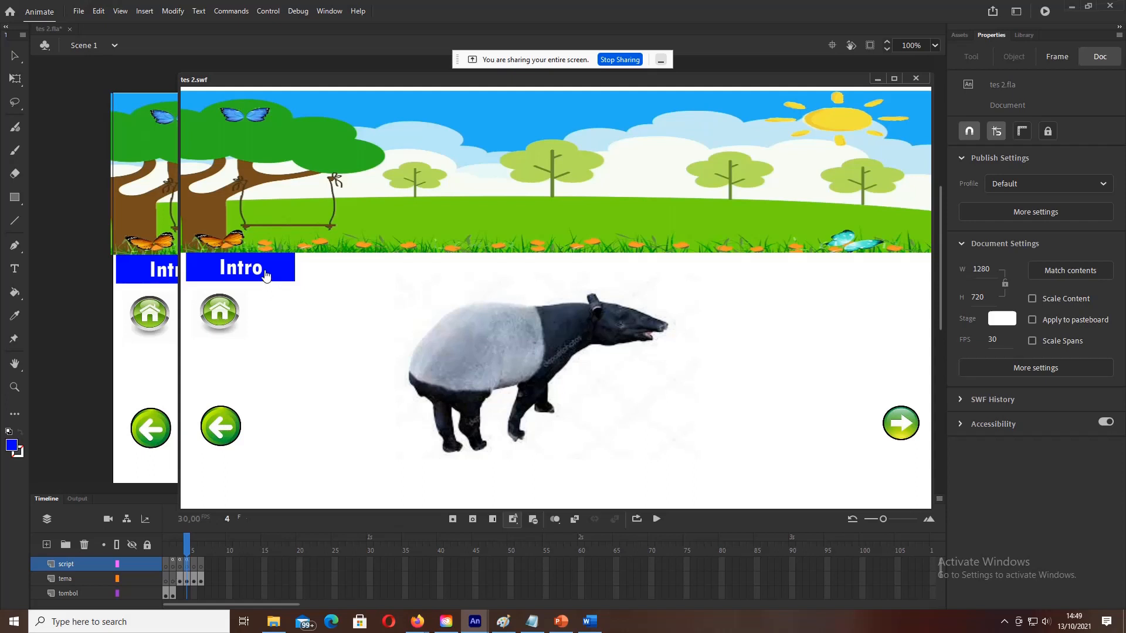
{"action": "left_click", "coordinate": [919, 79]}
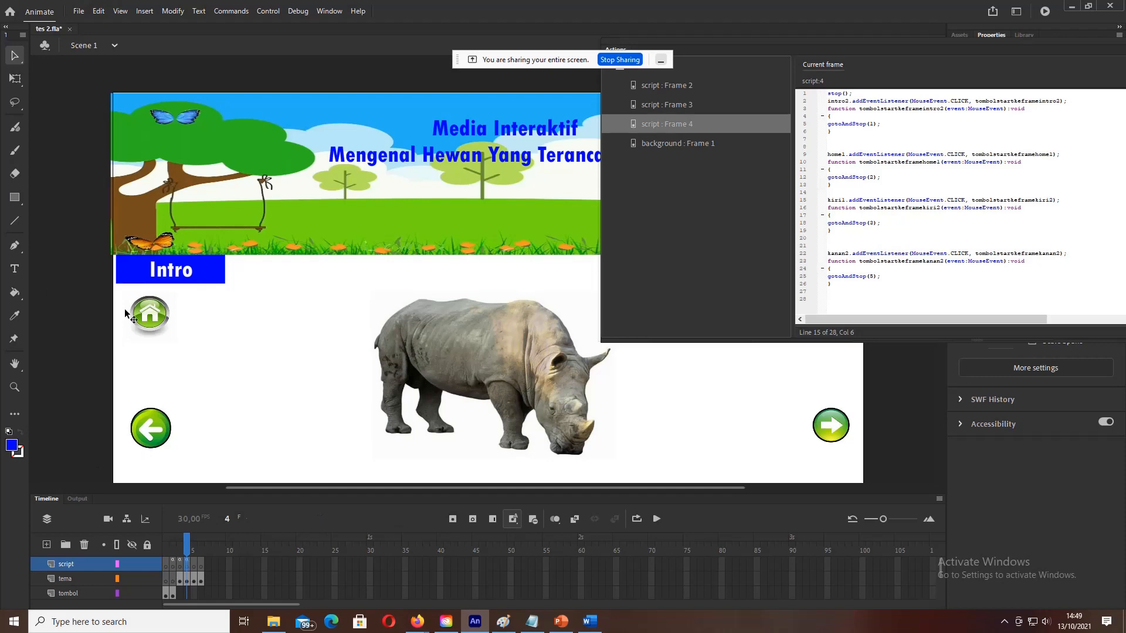
Step: With the code panel hidden, check frame 4's home, Intro and arrow button instance names
{"action": "left_click", "coordinate": [155, 323]}
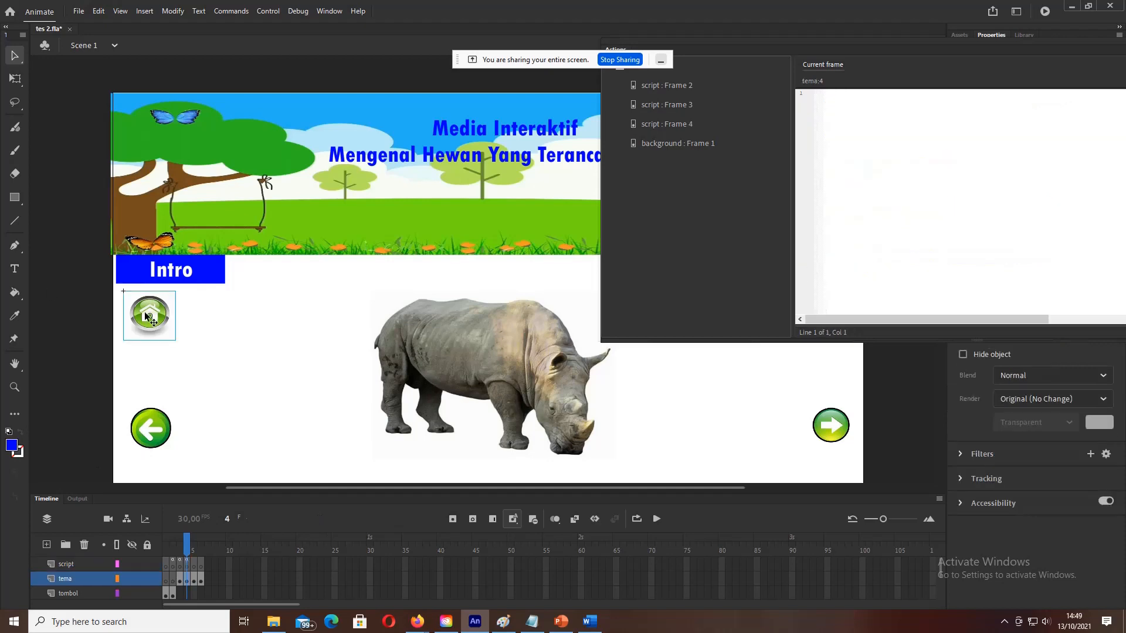
{"action": "left_click", "coordinate": [106, 322]}
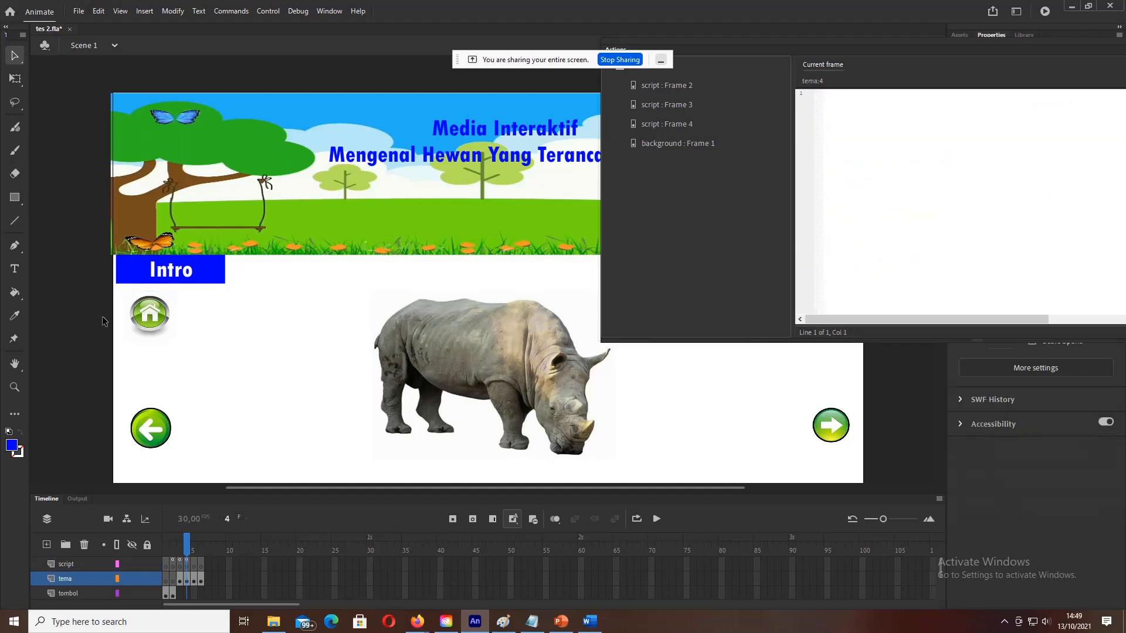
{"action": "left_click", "coordinate": [320, 13]}
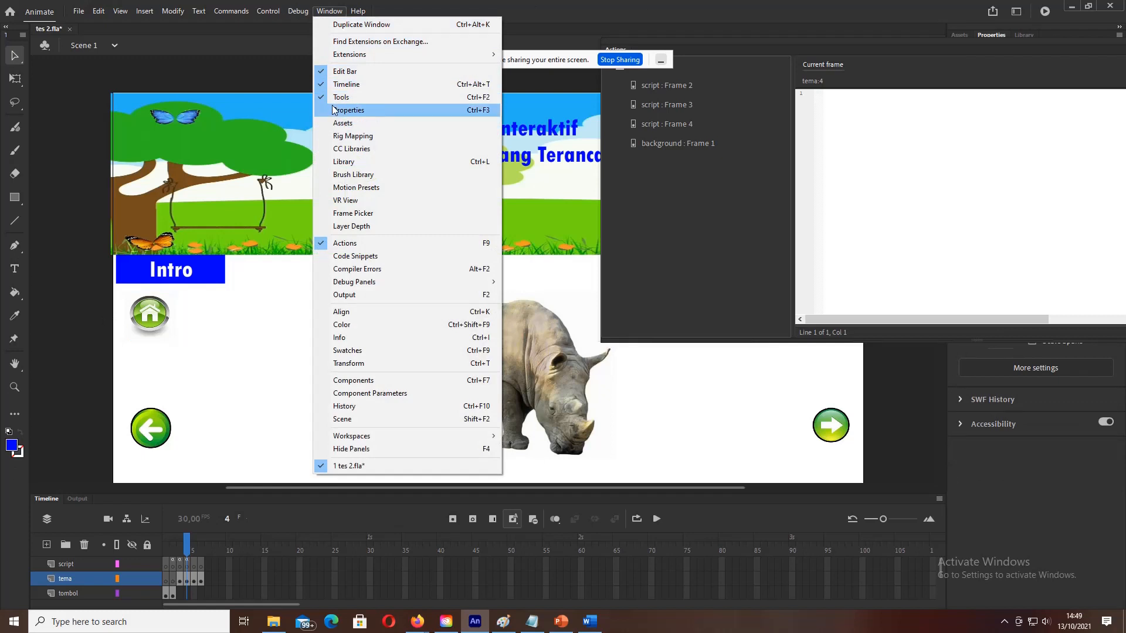
{"action": "left_click", "coordinate": [354, 243]}
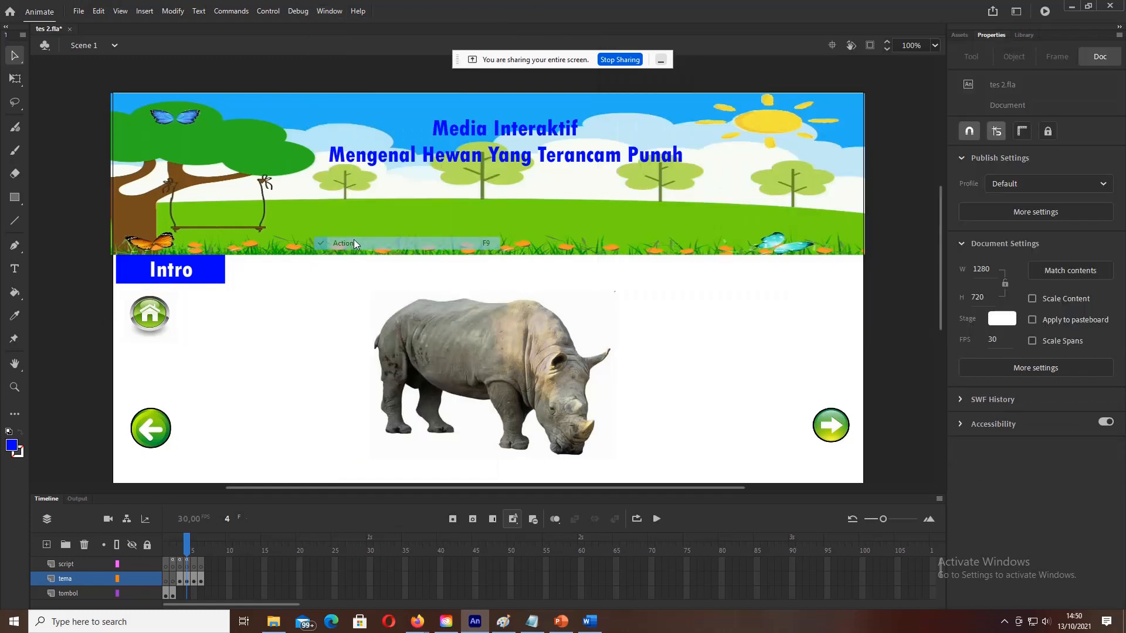
{"action": "left_click", "coordinate": [161, 312]}
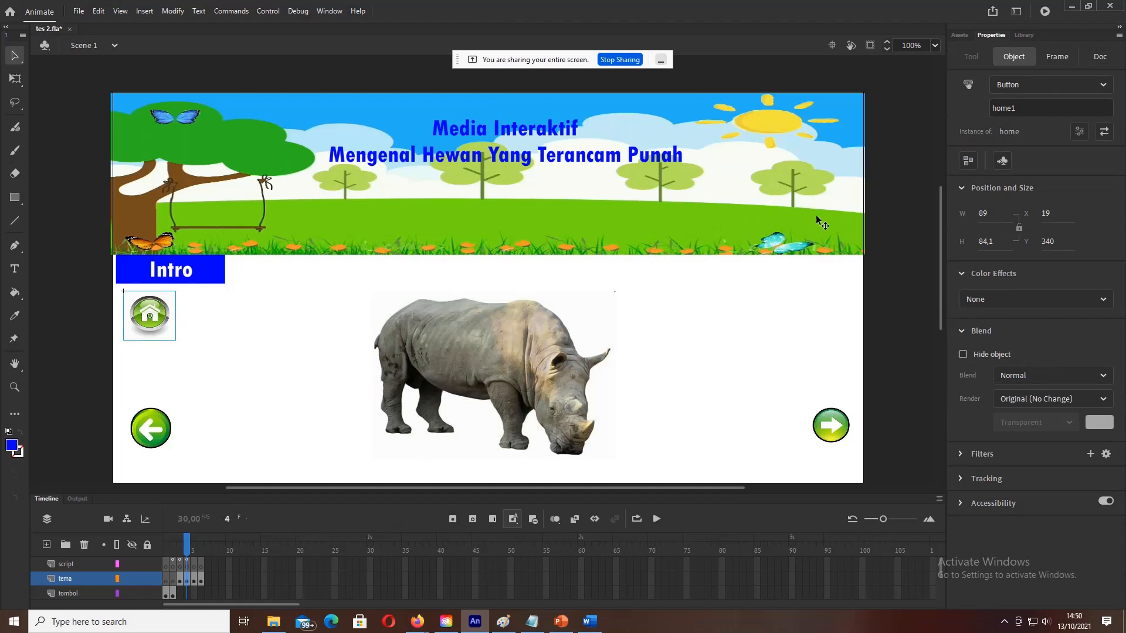
{"action": "left_click", "coordinate": [188, 564]}
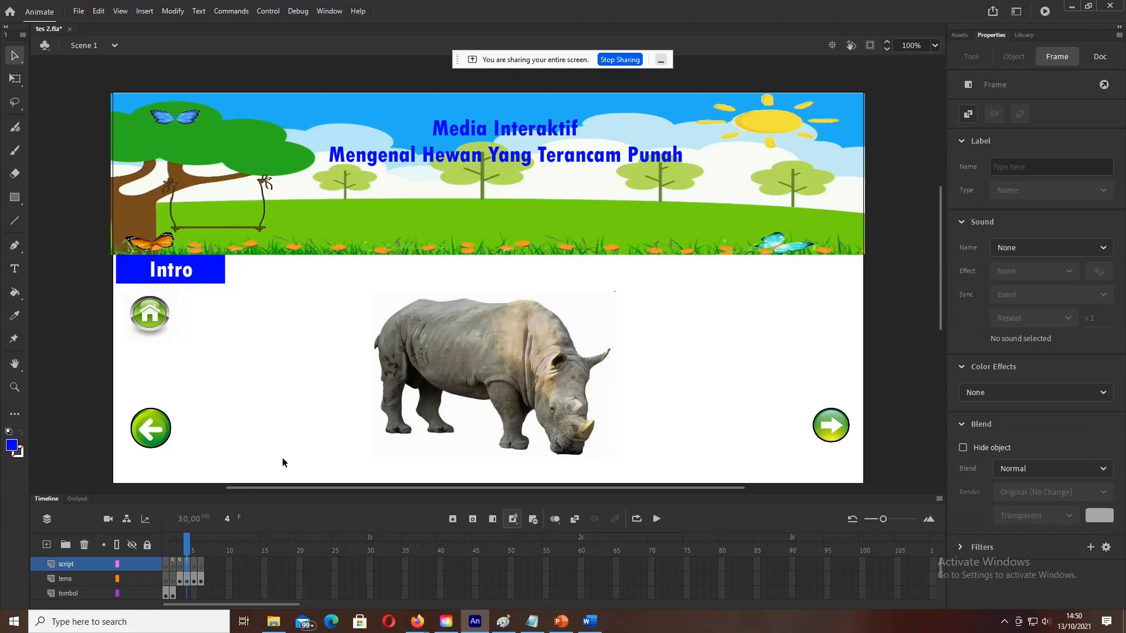
{"action": "left_click", "coordinate": [213, 285]}
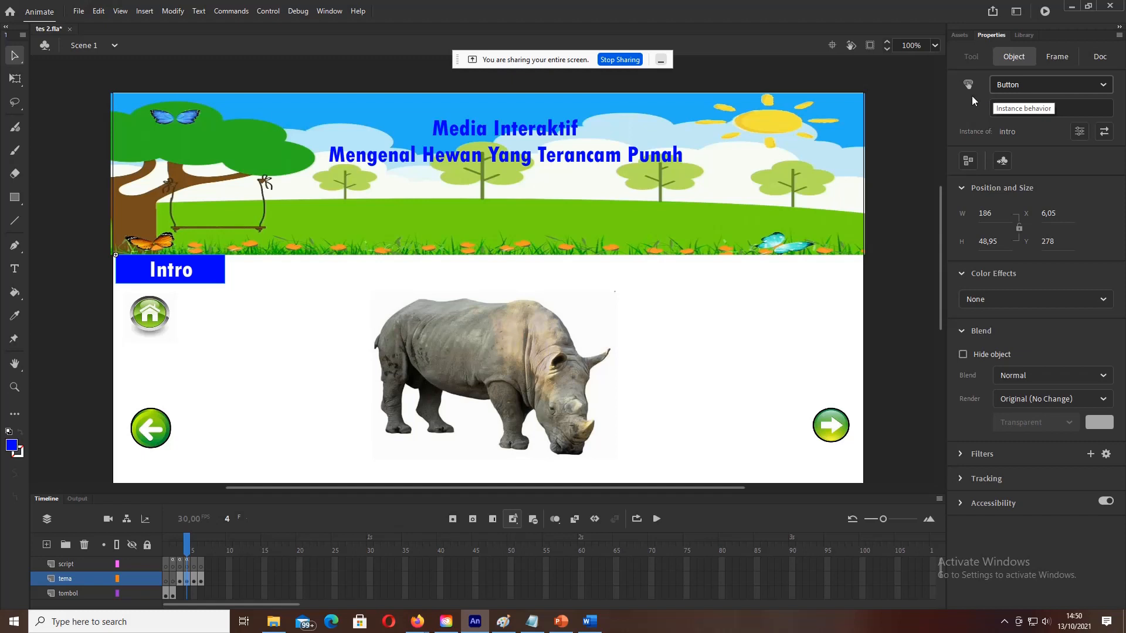
{"action": "left_click", "coordinate": [159, 313]}
{"action": "left_click", "coordinate": [148, 420]}
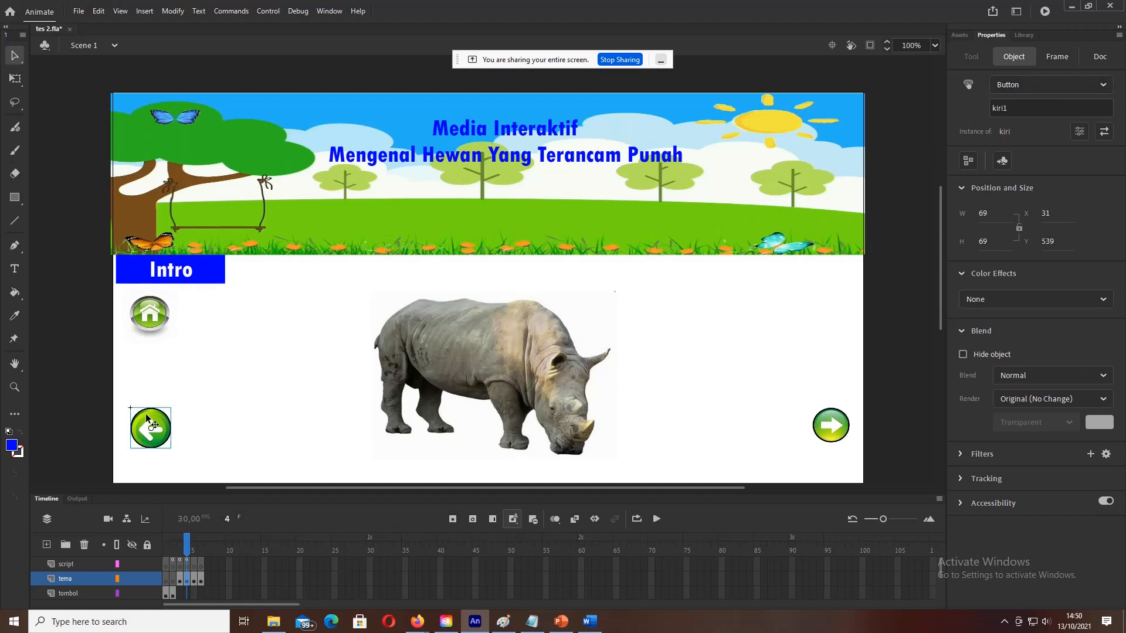
{"action": "left_click", "coordinate": [825, 428]}
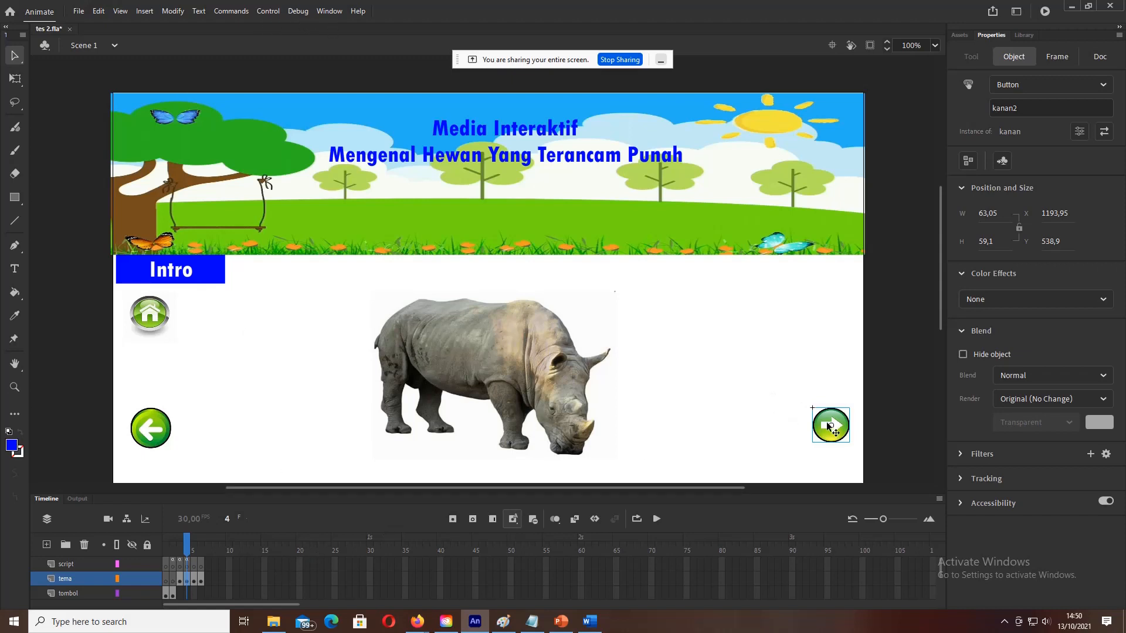
Step: Reopen frame 4's script in the code editor, then move to frame 5, the tapir page
{"action": "left_click", "coordinate": [322, 10]}
{"action": "left_click", "coordinate": [345, 243]}
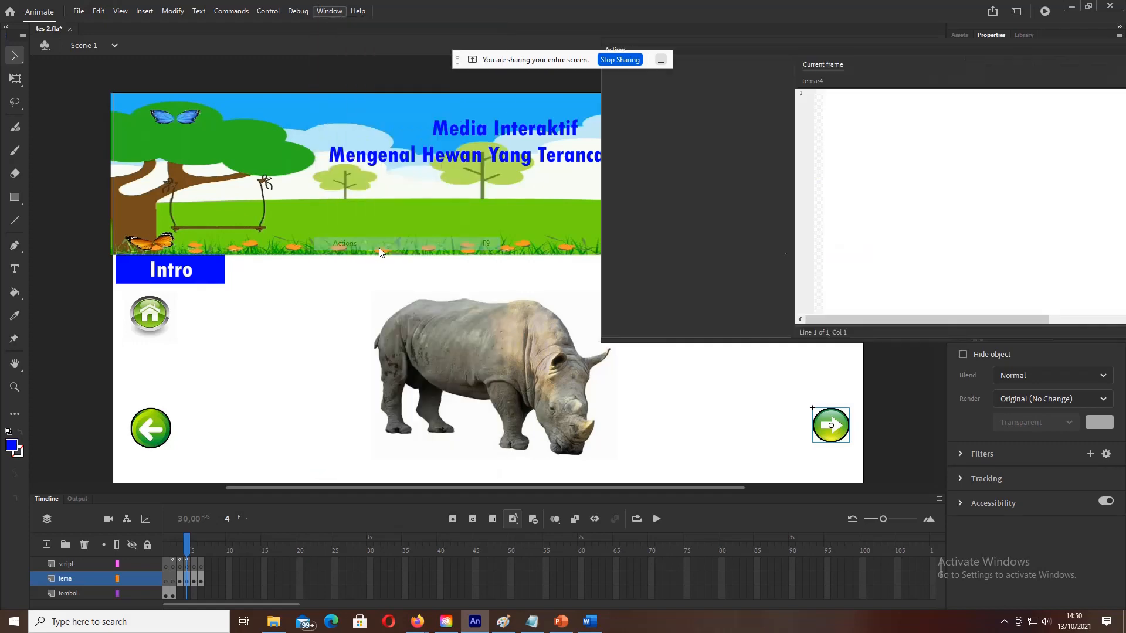
{"action": "left_click", "coordinate": [187, 566]}
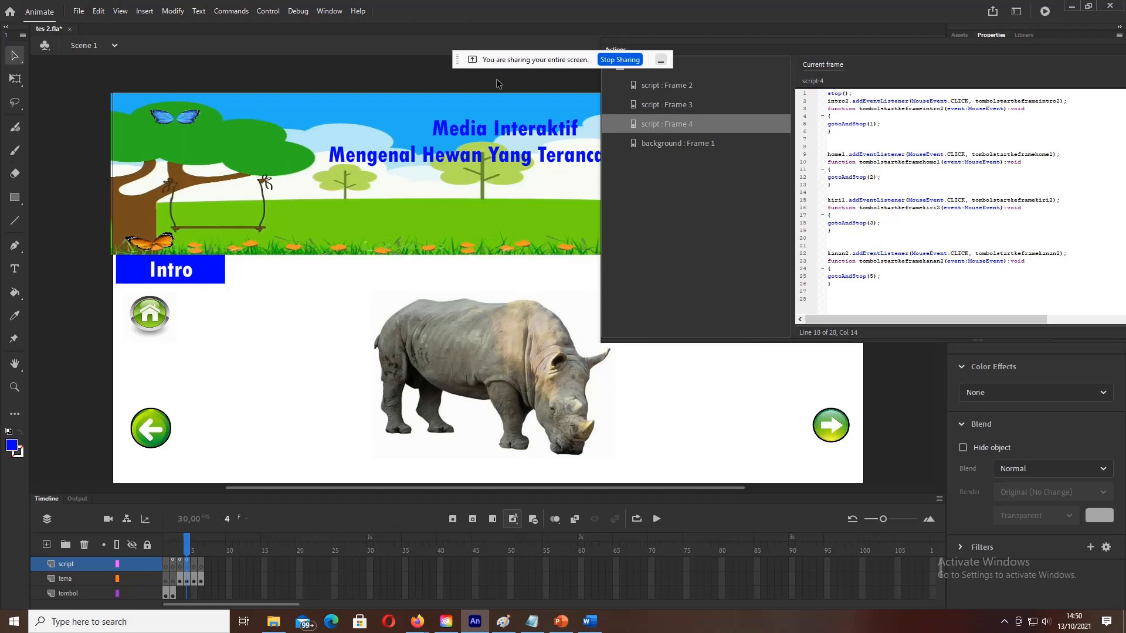
{"action": "left_click", "coordinate": [193, 566]}
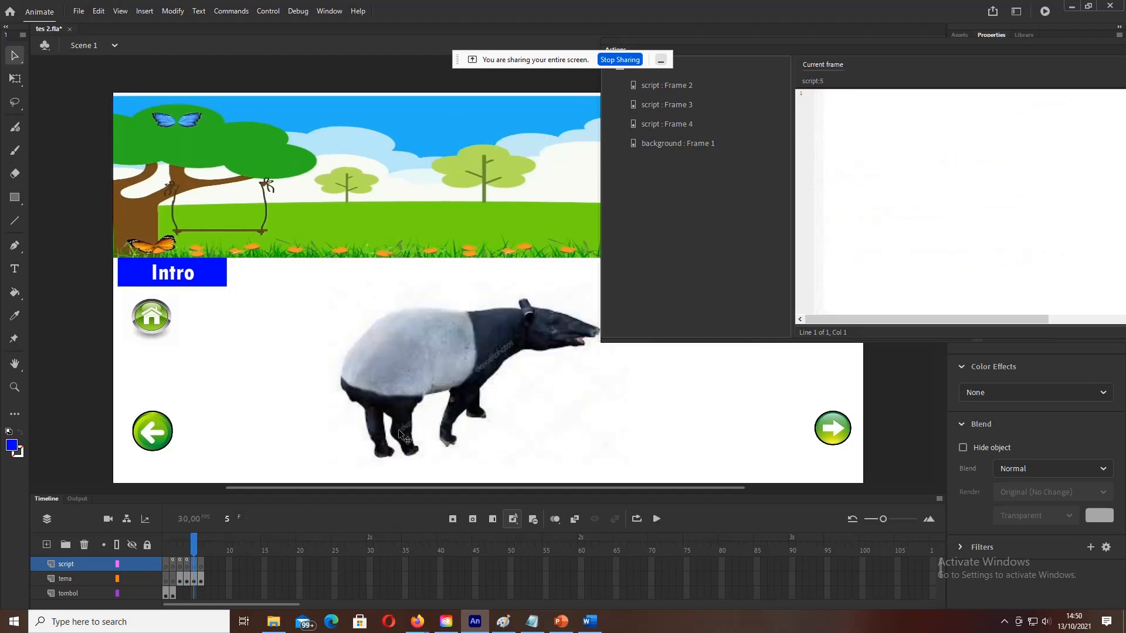
Step: Copy the Notepad Script frame-5 block with intro3, home2, kiri3 and kanan3 handlers
{"action": "left_click", "coordinate": [532, 621]}
{"action": "scroll", "coordinate": [291, 287], "scroll_direction": "down", "scroll_amount": 5}
{"action": "scroll", "coordinate": [290, 287], "scroll_direction": "down", "scroll_amount": 2}
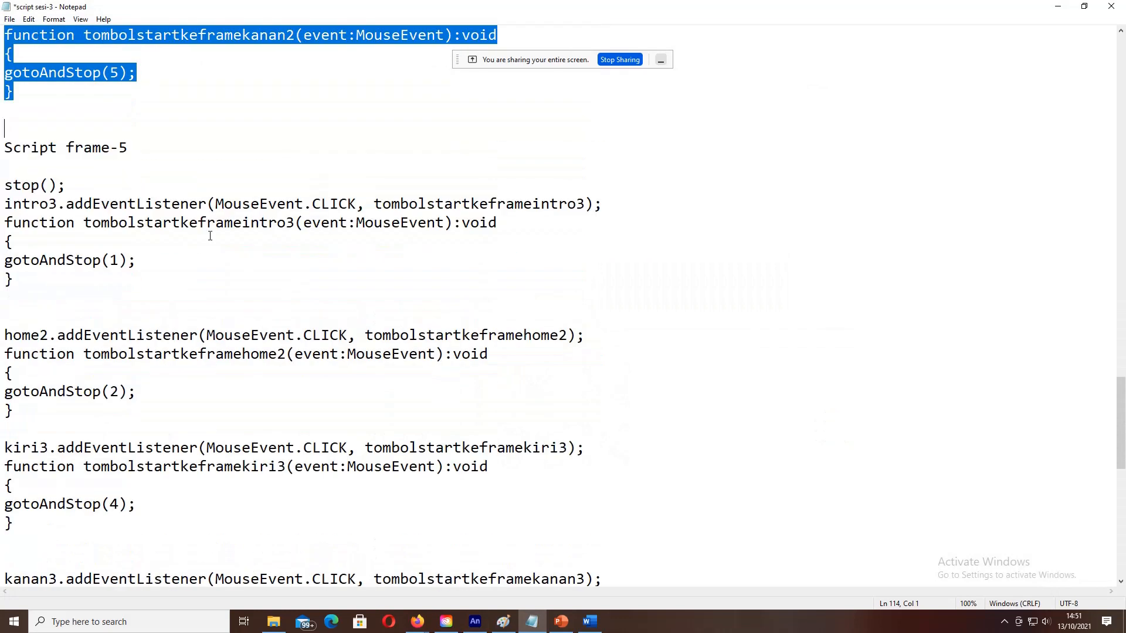
{"action": "left_click_drag", "start_coordinate": [5, 185], "coordinate": [239, 477]}
{"action": "key", "text": "ctrl+c"}
{"action": "scroll", "coordinate": [227, 350], "scroll_direction": "down", "scroll_amount": 3}
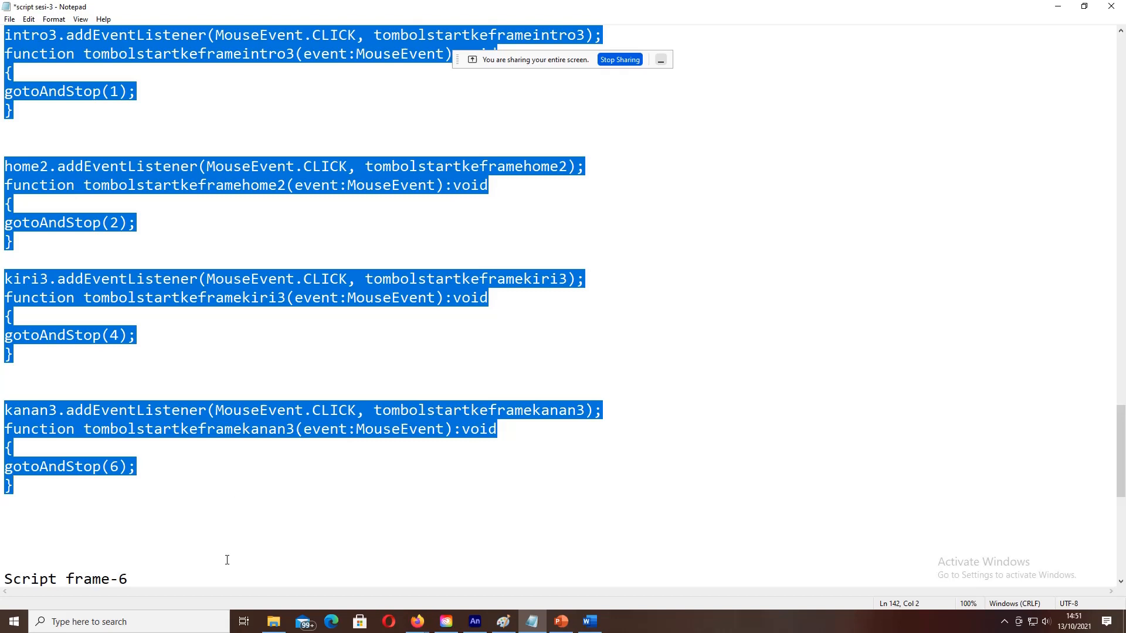
{"action": "left_click", "coordinate": [475, 622]}
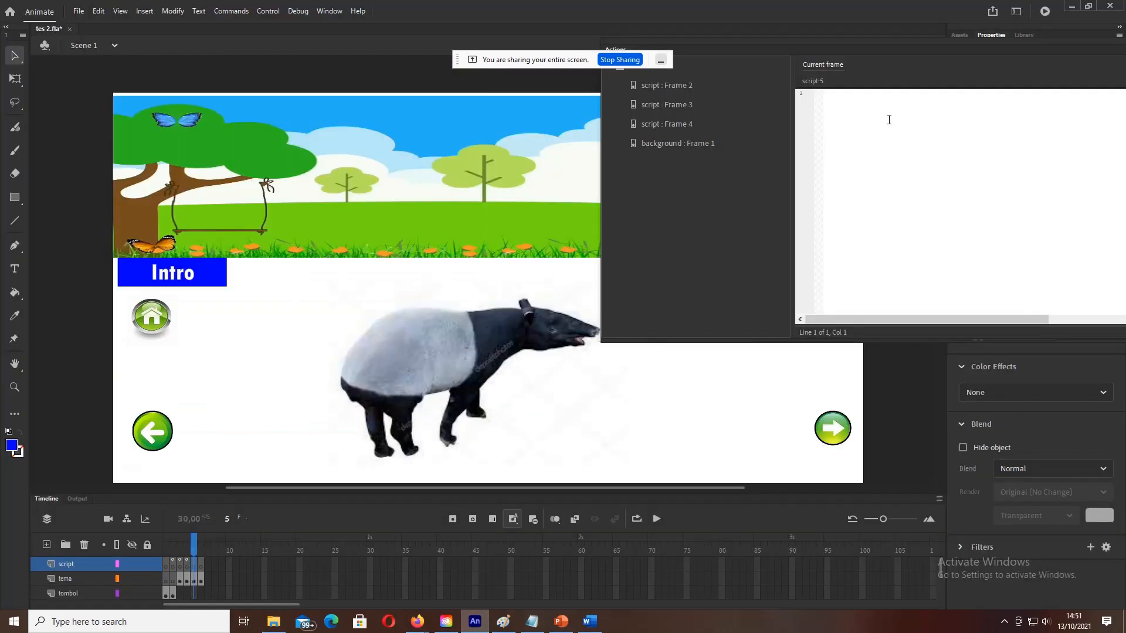
Step: Paste the code into frame 5's script and check the Intro, home and arrow instance names
{"action": "key", "text": "ctrl+v"}
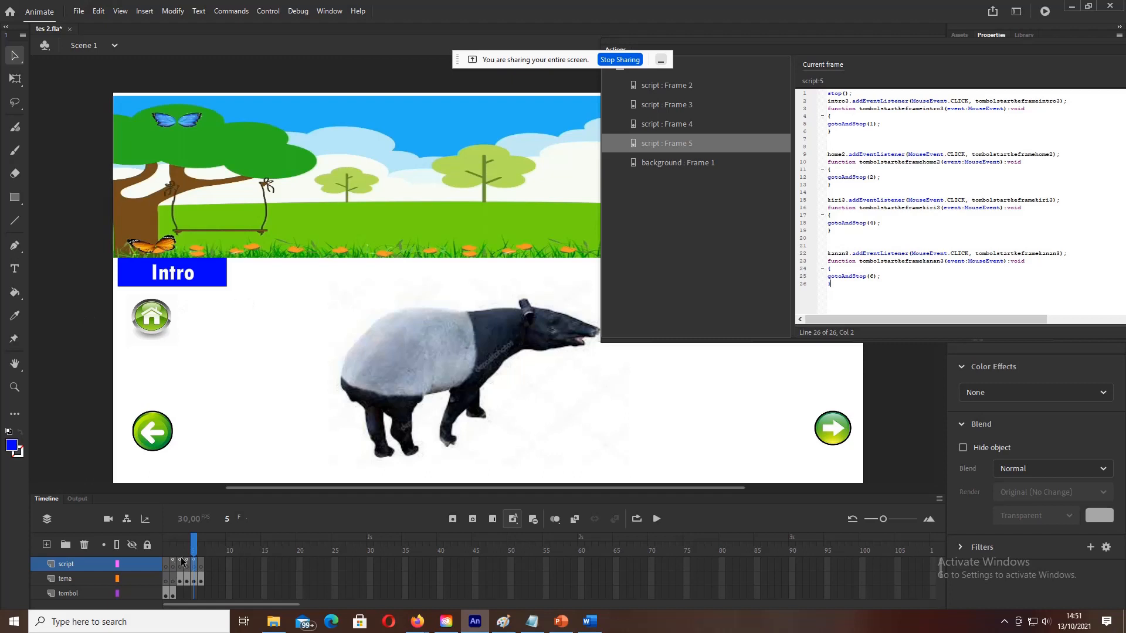
{"action": "left_click", "coordinate": [320, 10]}
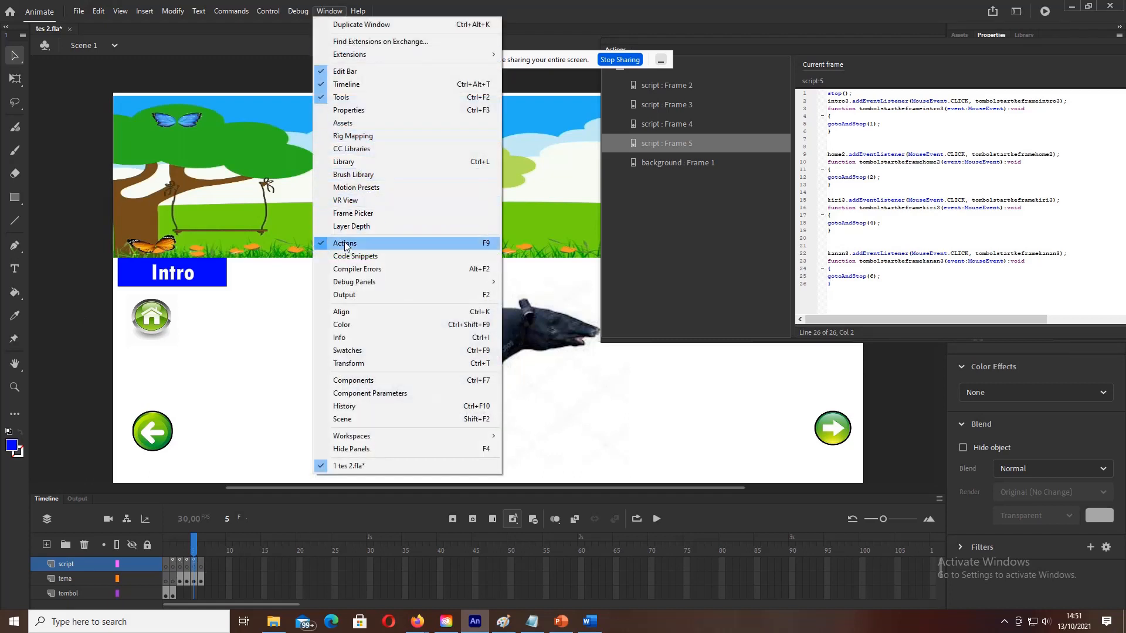
{"action": "left_click", "coordinate": [346, 245]}
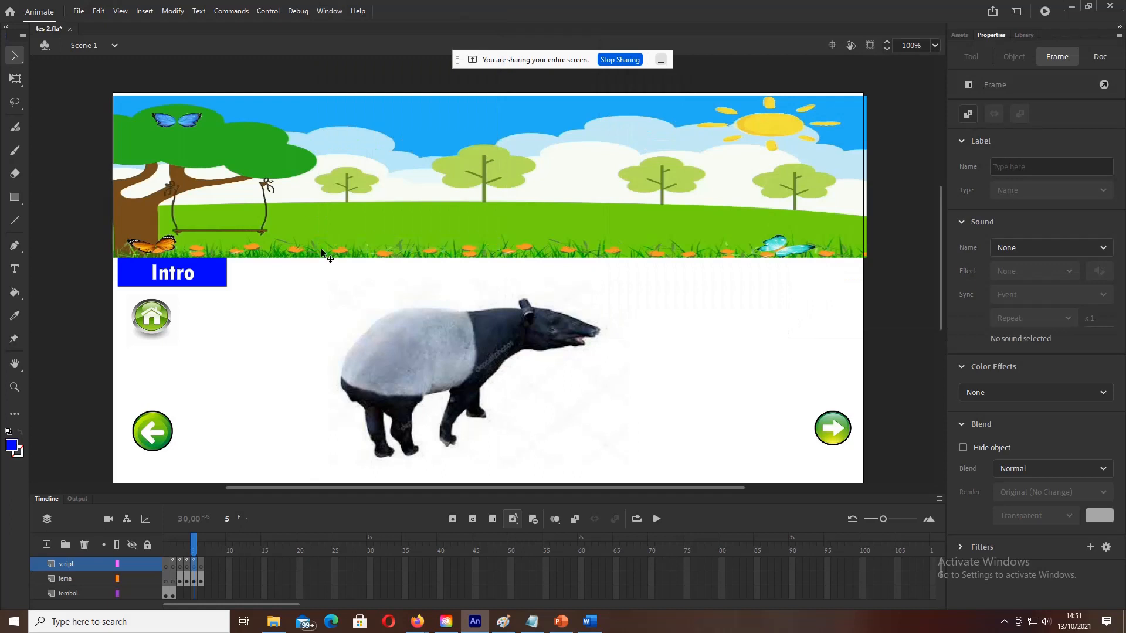
{"action": "left_click", "coordinate": [144, 275]}
{"action": "left_click", "coordinate": [159, 317]}
{"action": "left_click", "coordinate": [164, 448]}
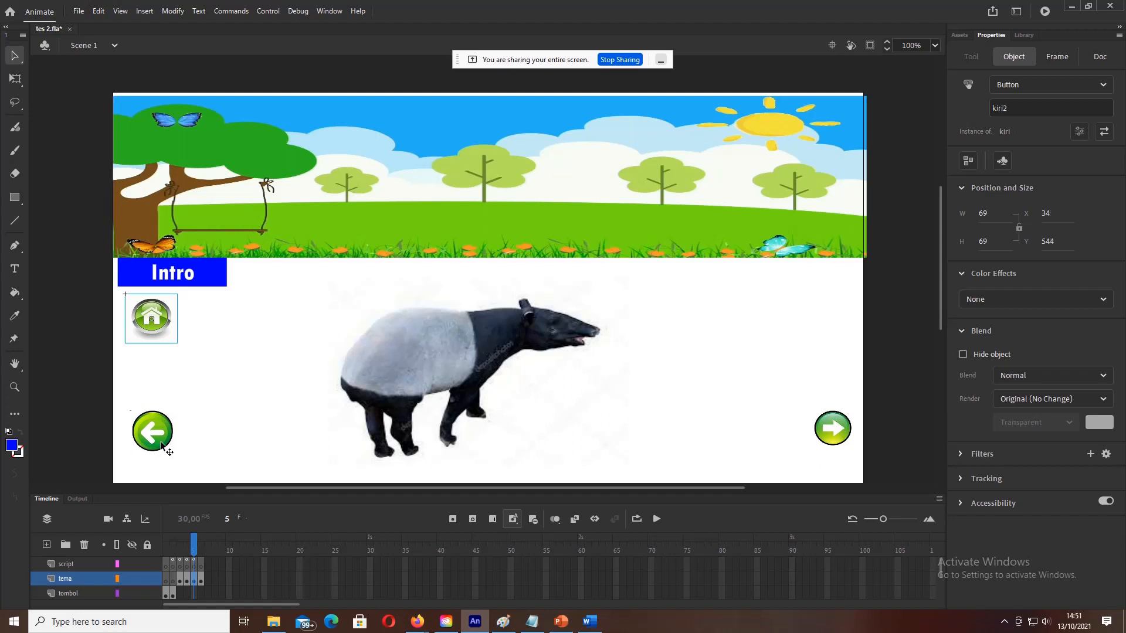
{"action": "left_click", "coordinate": [836, 429]}
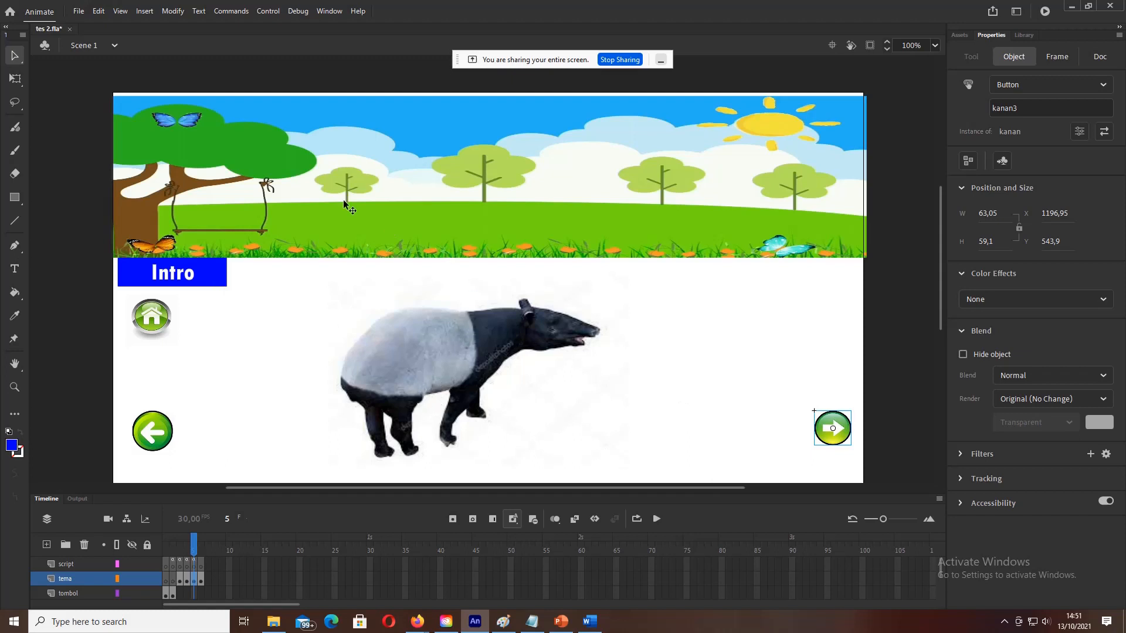
{"action": "left_click", "coordinate": [322, 12]}
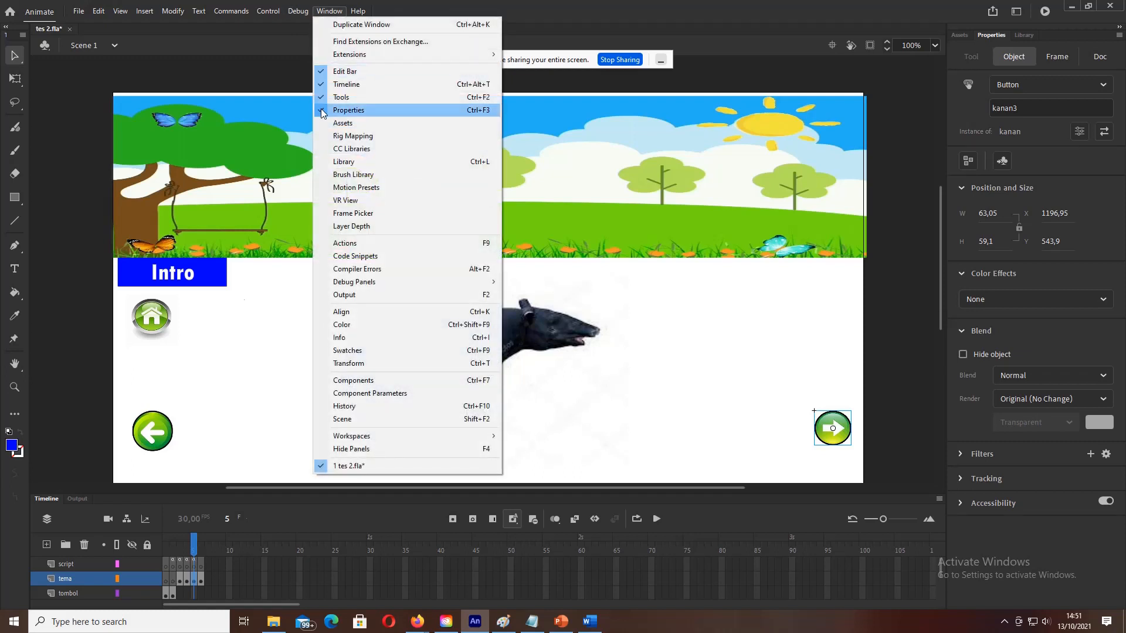
{"action": "left_click", "coordinate": [120, 282]}
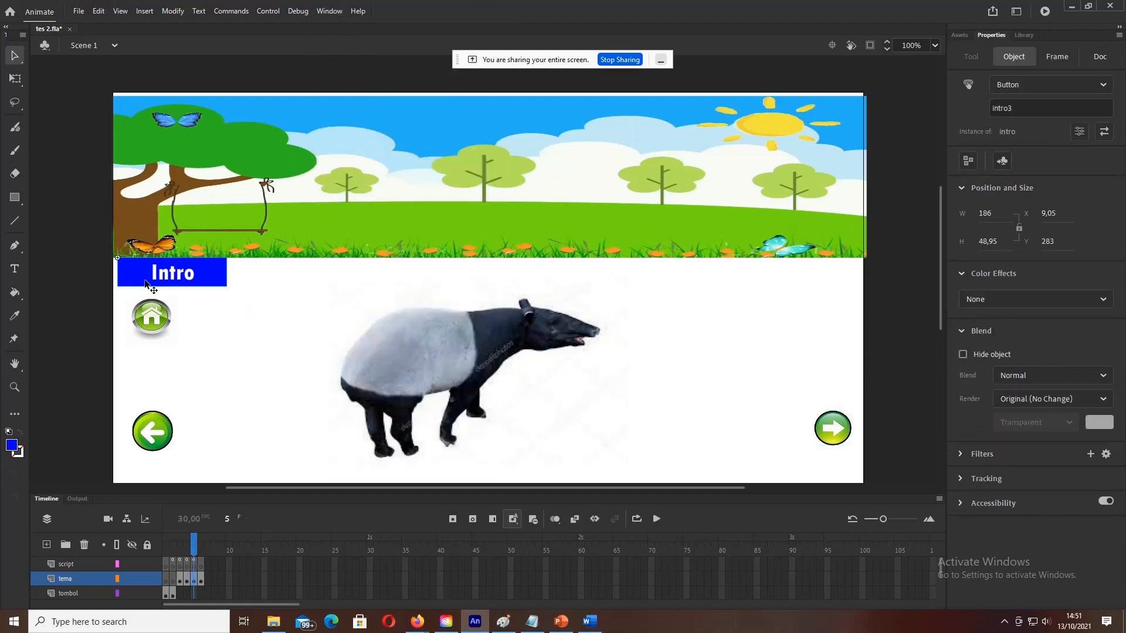
{"action": "left_click", "coordinate": [834, 416]}
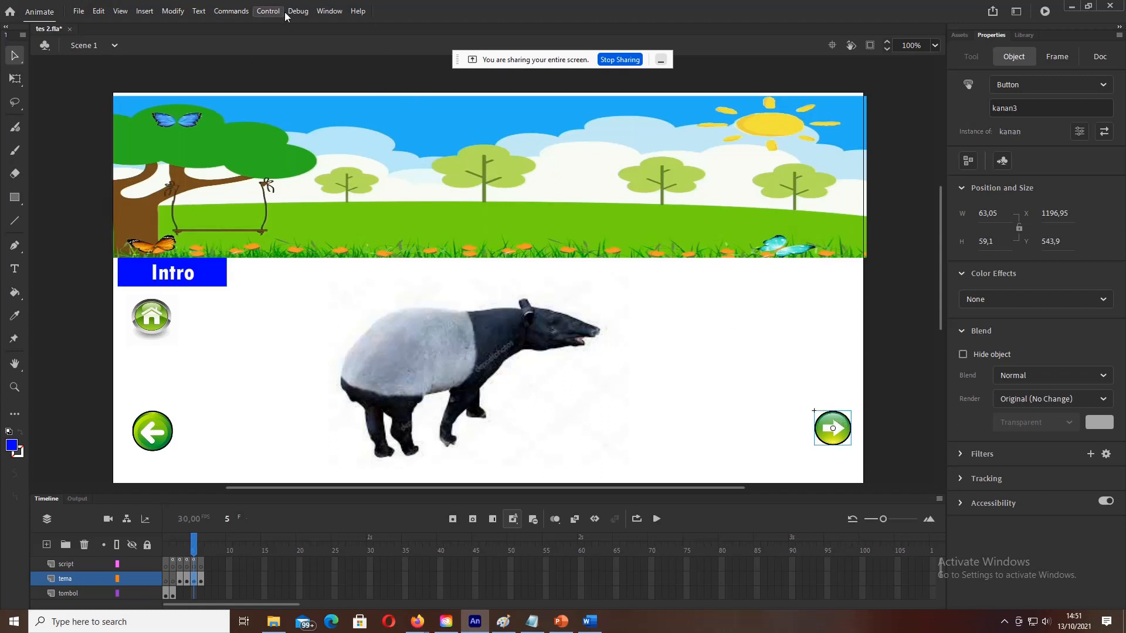
Step: Reopen frame 5's script and inspect the intro3 line 2 and kanan3 line 22 listeners
{"action": "left_click", "coordinate": [315, 13]}
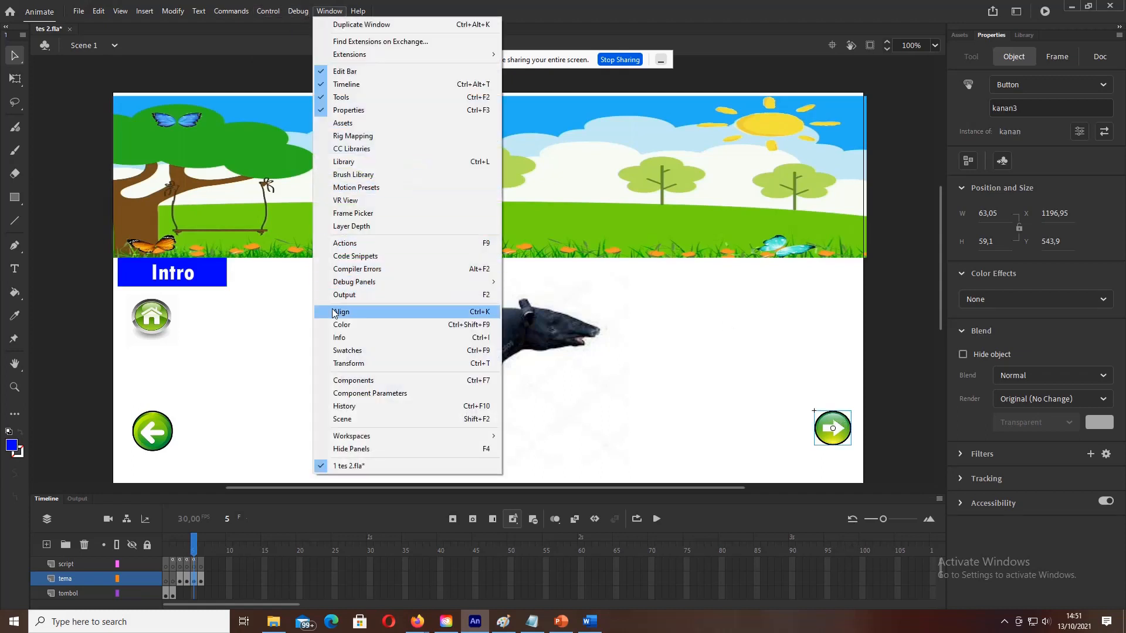
{"action": "left_click", "coordinate": [349, 244]}
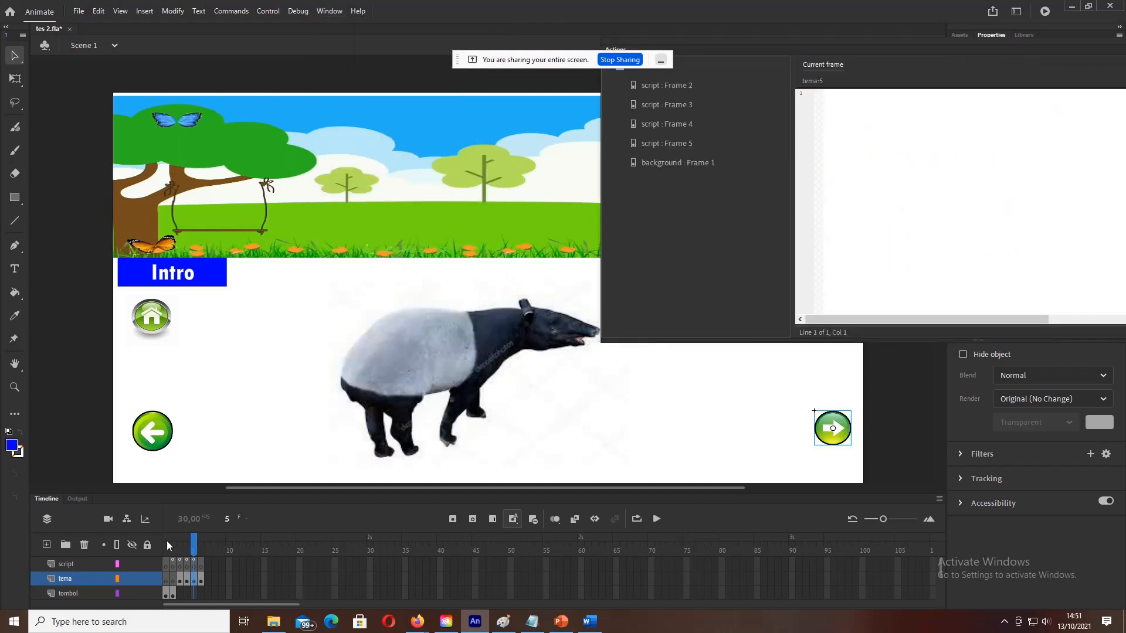
{"action": "left_click", "coordinate": [195, 565]}
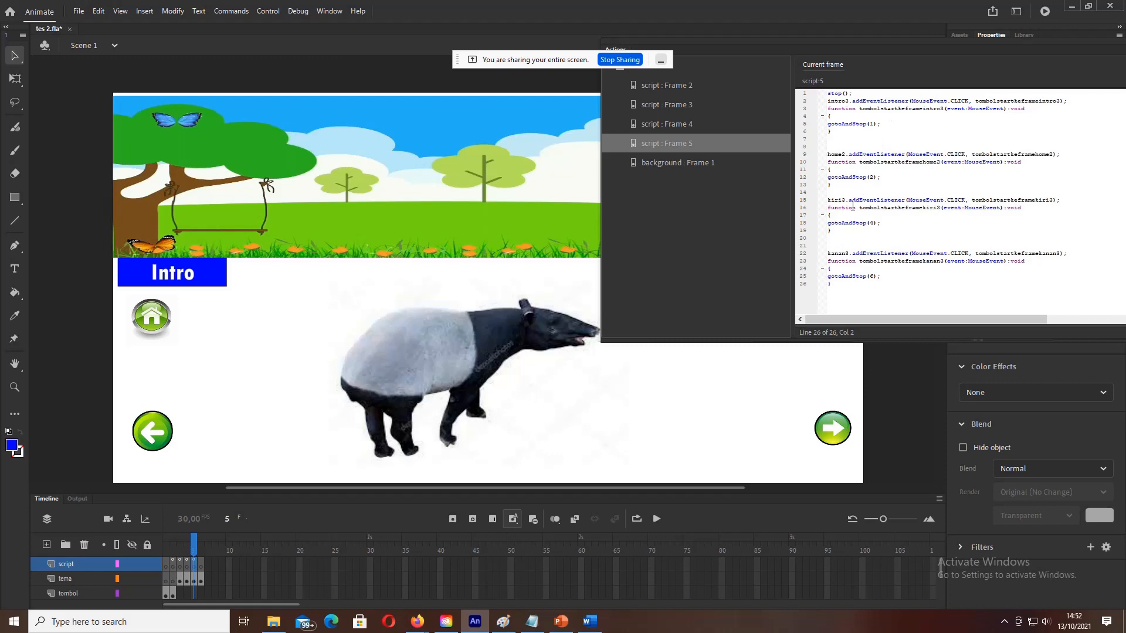
{"action": "left_click", "coordinate": [849, 101]}
{"action": "left_click", "coordinate": [848, 253]}
Step: Test the movie through Mulai, Tapir, home and Intro, then close the test window
{"action": "left_click", "coordinate": [268, 11]}
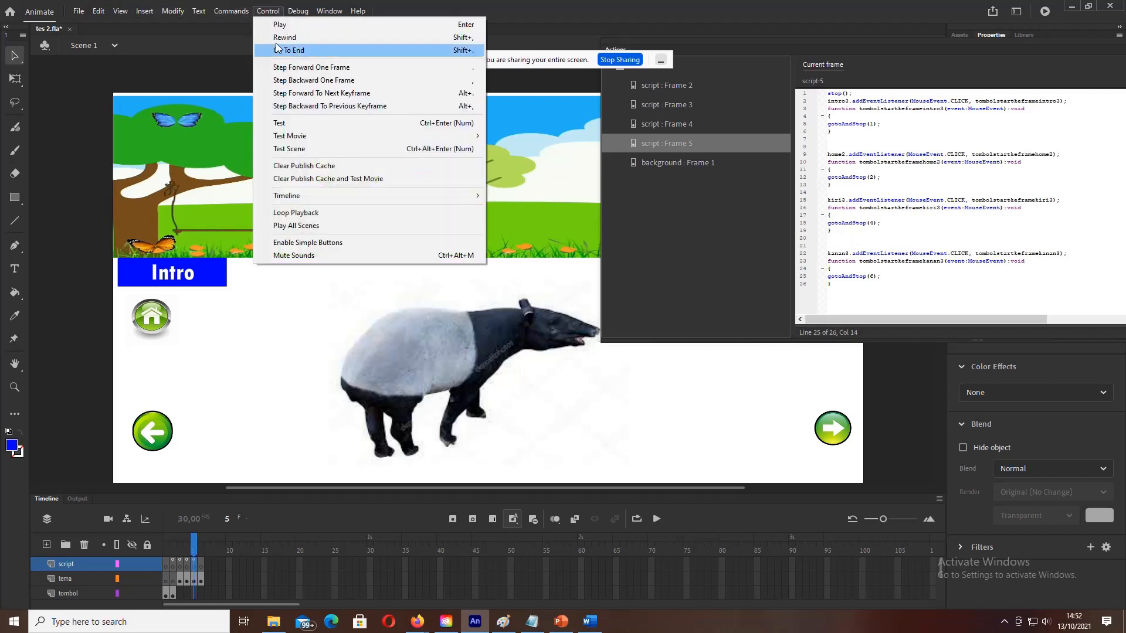
{"action": "left_click", "coordinate": [281, 124]}
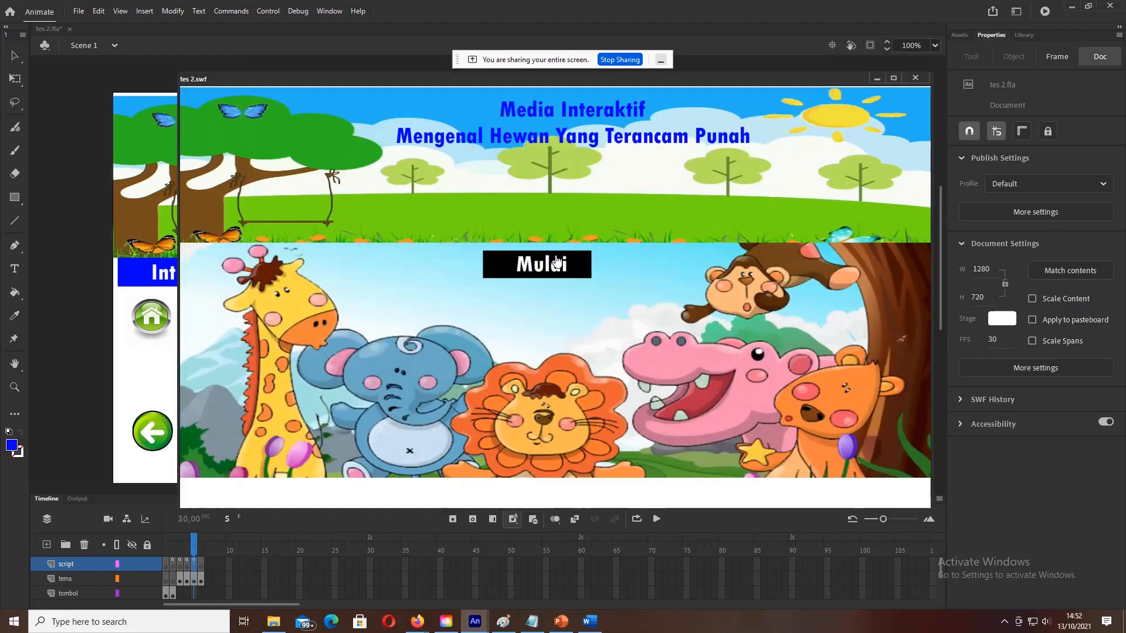
{"action": "left_click", "coordinate": [554, 261]}
{"action": "left_click", "coordinate": [544, 351]}
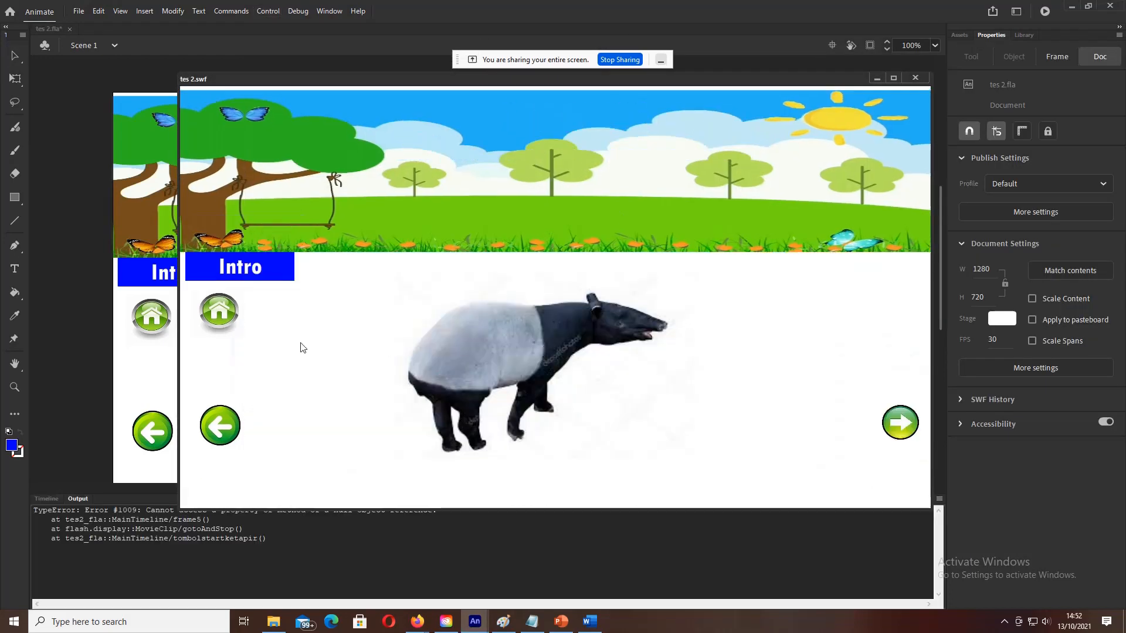
{"action": "left_click", "coordinate": [222, 311]}
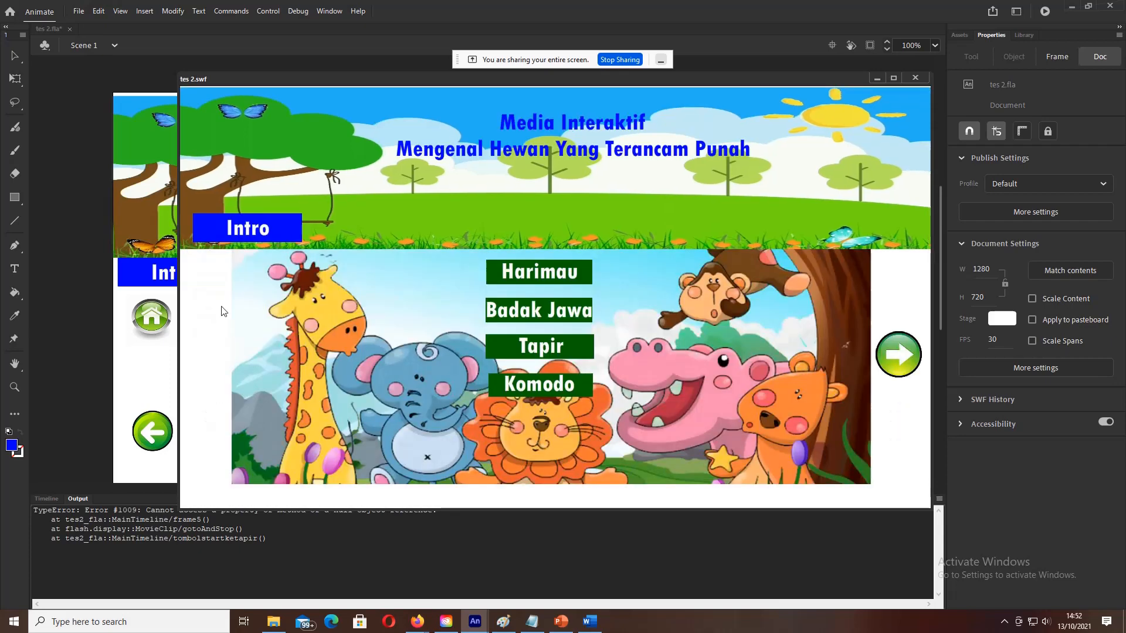
{"action": "left_click", "coordinate": [521, 347]}
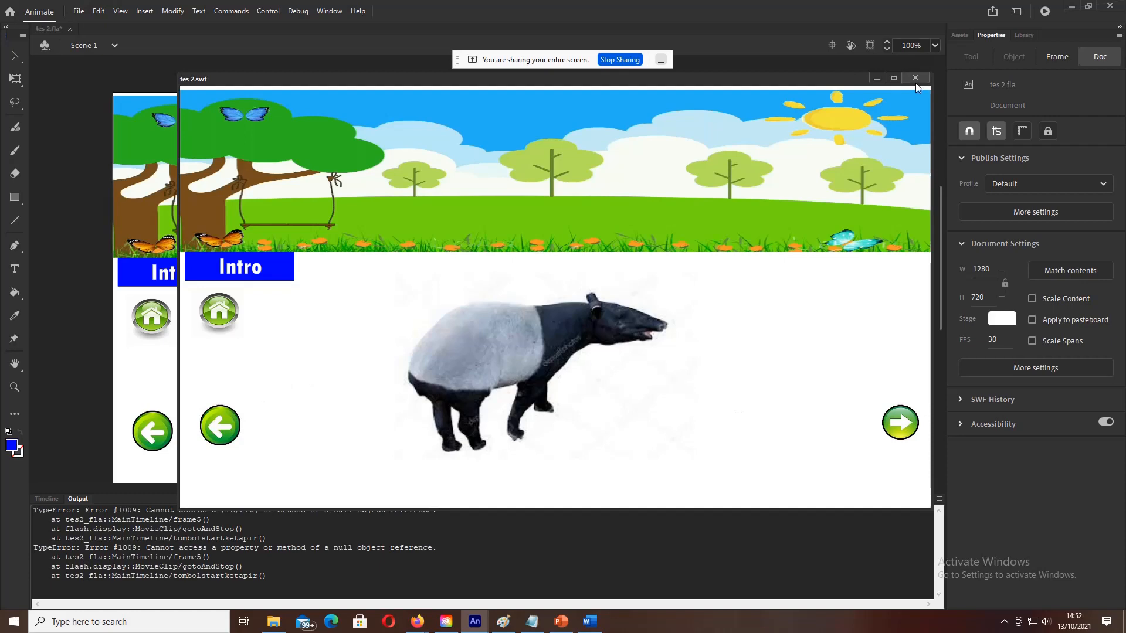
{"action": "left_click", "coordinate": [217, 314]}
{"action": "left_click", "coordinate": [234, 233]}
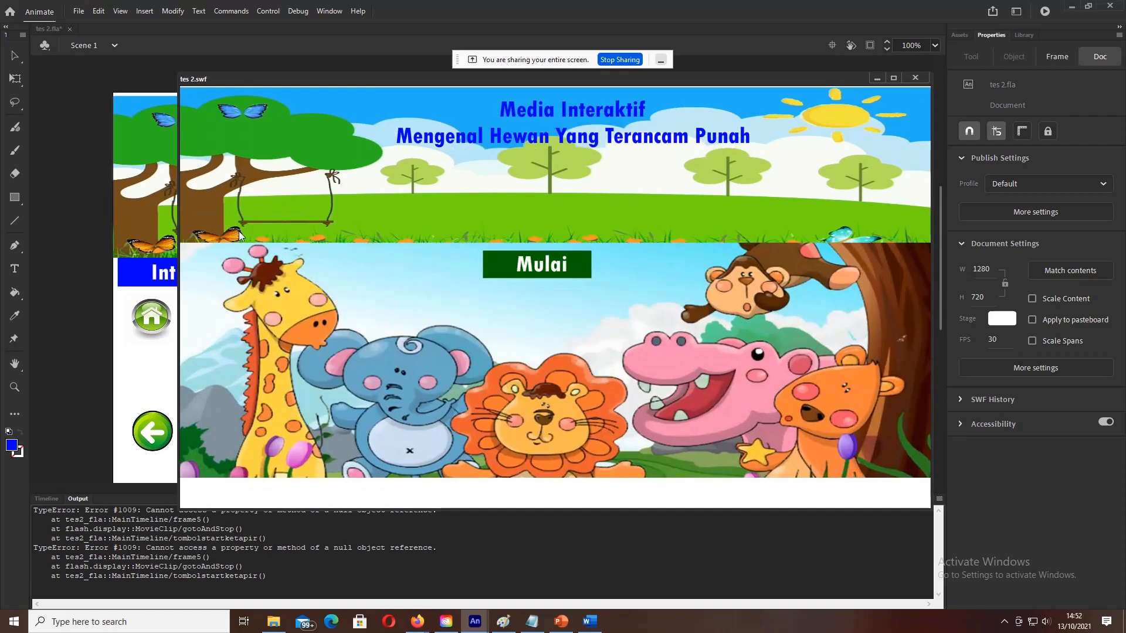
{"action": "left_click", "coordinate": [568, 276]}
{"action": "left_click", "coordinate": [559, 352]}
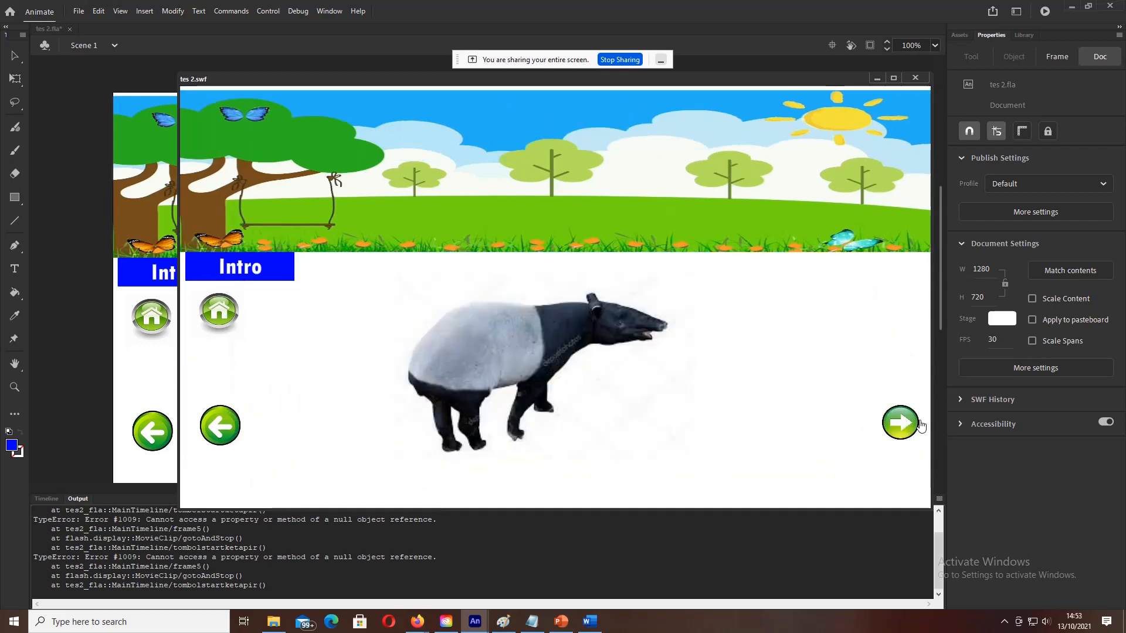
{"action": "left_click", "coordinate": [915, 77]}
Step: Rename the frame 5 kanan3 handler to kanan4 on lines 22 and 23
{"action": "key", "text": "F9"}
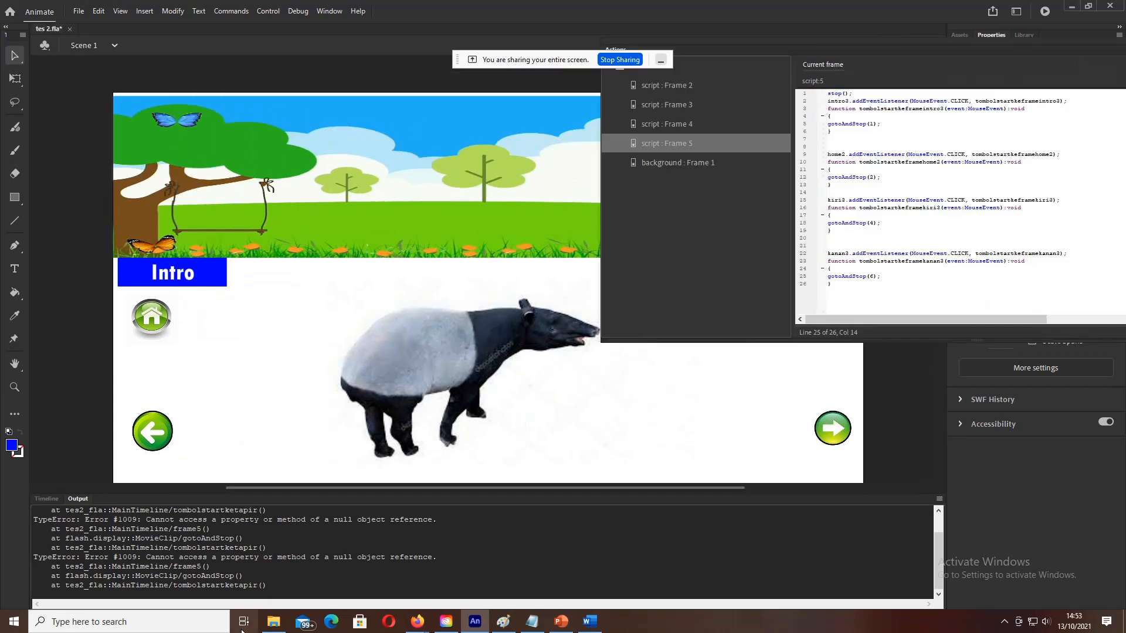
{"action": "left_click", "coordinate": [47, 499]}
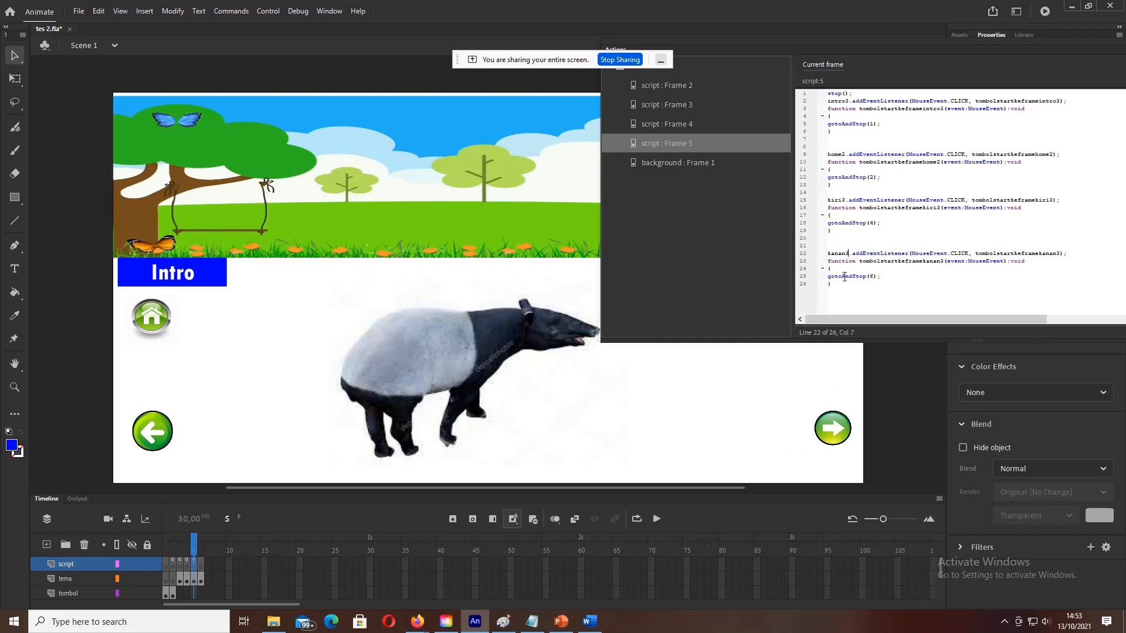
{"action": "left_click", "coordinate": [1060, 253]}
{"action": "key", "text": "BackSpace"}
{"action": "type", "text": "4"}
{"action": "left_click", "coordinate": [946, 262]}
{"action": "key", "text": "BackSpace"}
{"action": "type", "text": "4"}
Step: Rename the kiri3 handler to kiri10 on lines 15 and 16
{"action": "left_click", "coordinate": [1053, 201]}
{"action": "key", "text": "BackSpace"}
{"action": "type", "text": "10"}
{"action": "left_click", "coordinate": [940, 208]}
{"action": "key", "text": "BackSpace"}
{"action": "type", "text": "10"}
Step: Retest the movie through Mulai, Tapir, home and start pages, then reopen frame 5's code
{"action": "left_click", "coordinate": [269, 12]}
{"action": "left_click", "coordinate": [309, 122]}
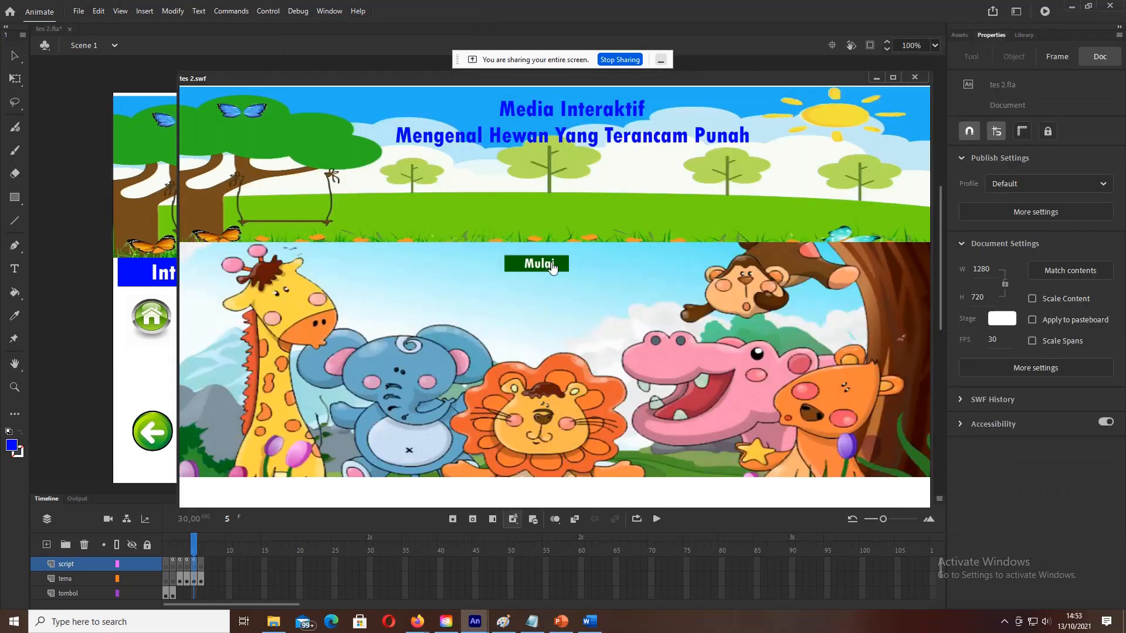
{"action": "left_click", "coordinate": [551, 267]}
{"action": "left_click", "coordinate": [544, 352]}
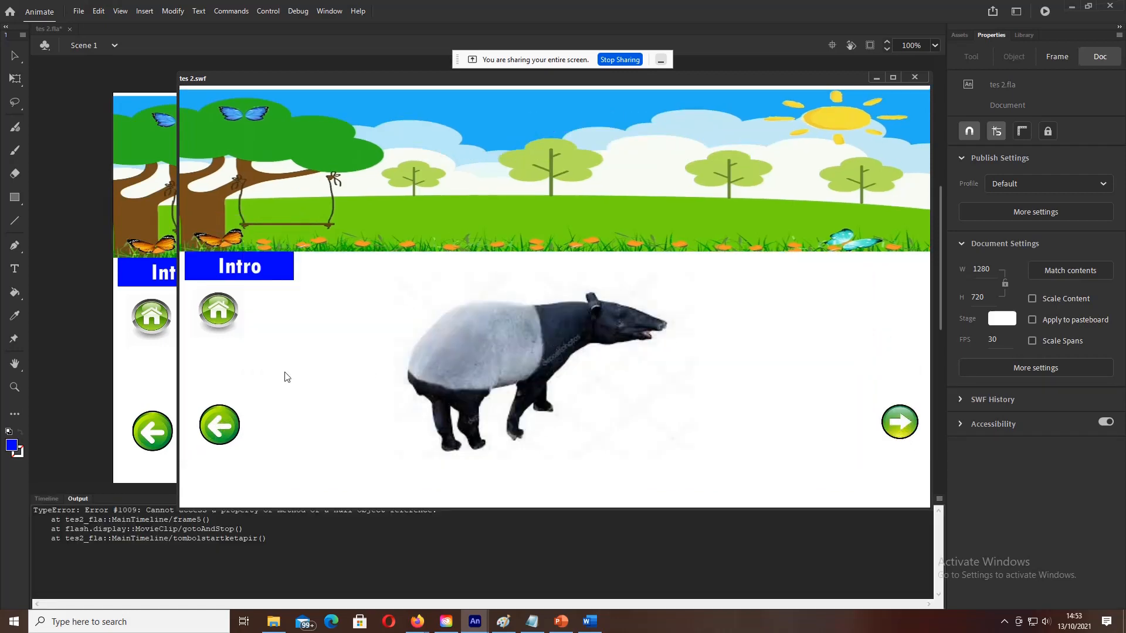
{"action": "left_click", "coordinate": [212, 315]}
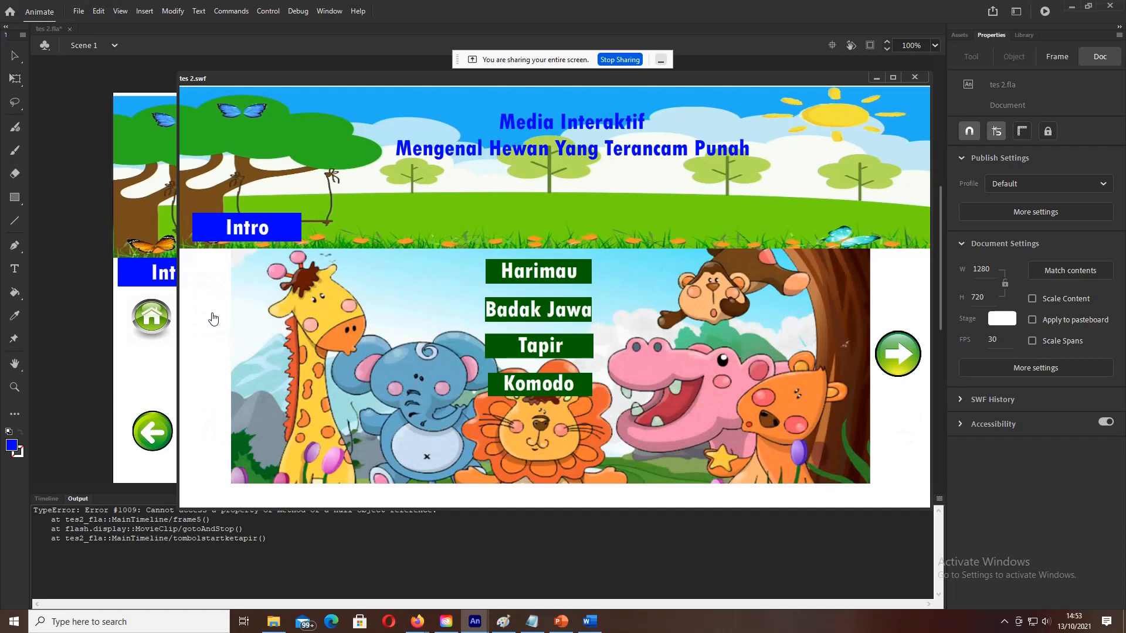
{"action": "left_click", "coordinate": [539, 355]}
{"action": "left_click", "coordinate": [272, 275]}
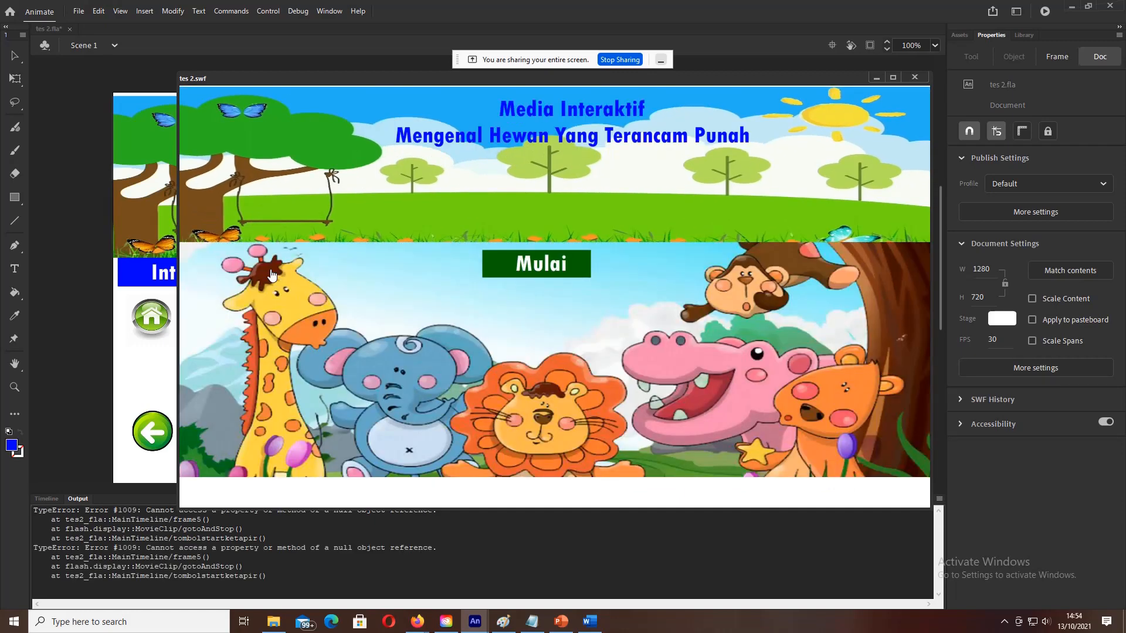
{"action": "left_click", "coordinate": [558, 280]}
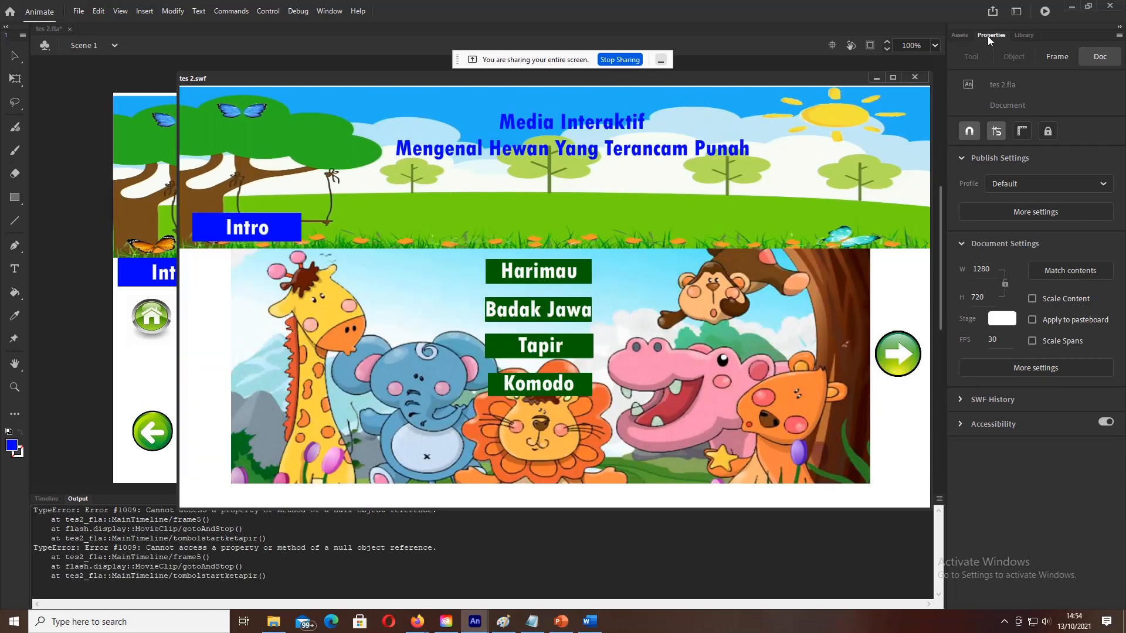
{"action": "left_click", "coordinate": [914, 78]}
{"action": "key", "text": "F9"}
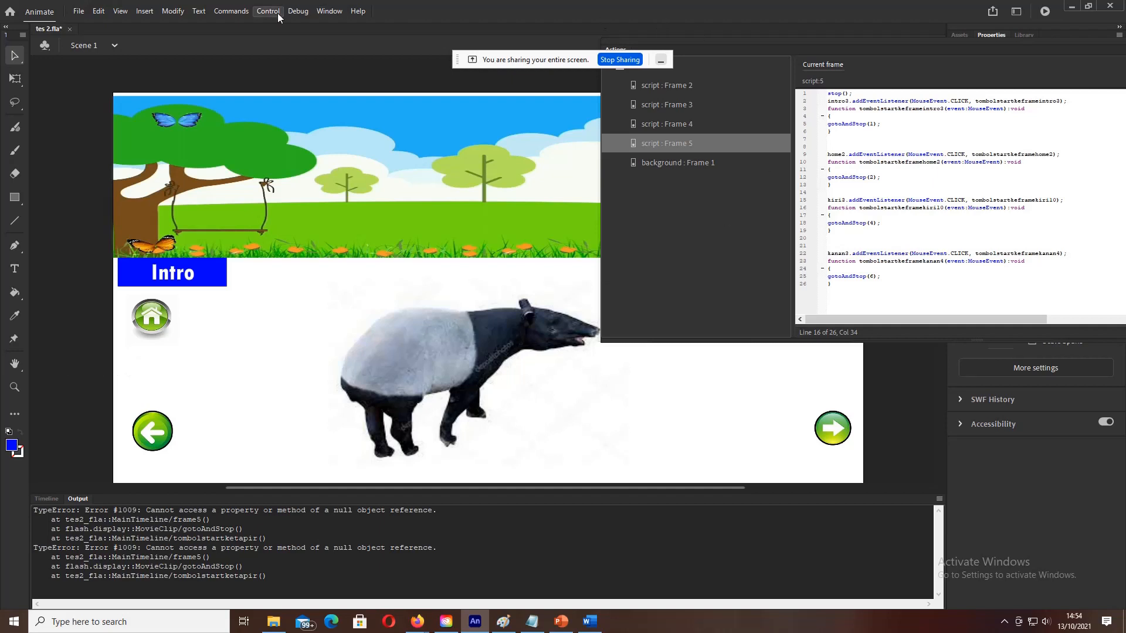
Step: Hide the code panel and read the tapir page arrows' instance names, kiri2 and kanan3
{"action": "left_click", "coordinate": [320, 12]}
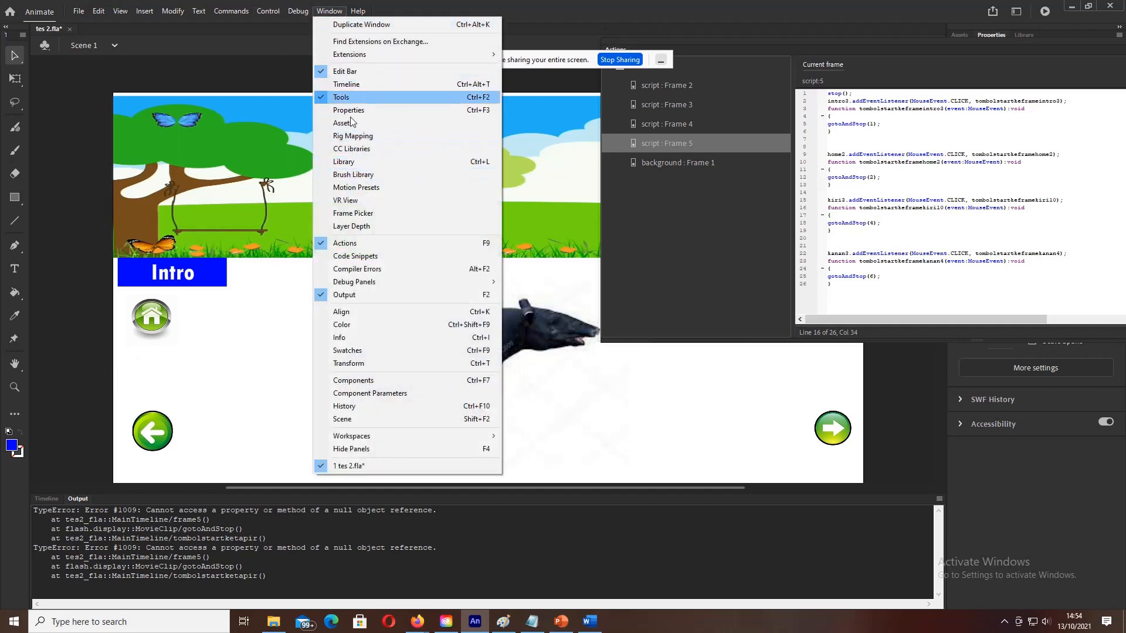
{"action": "left_click", "coordinate": [351, 243]}
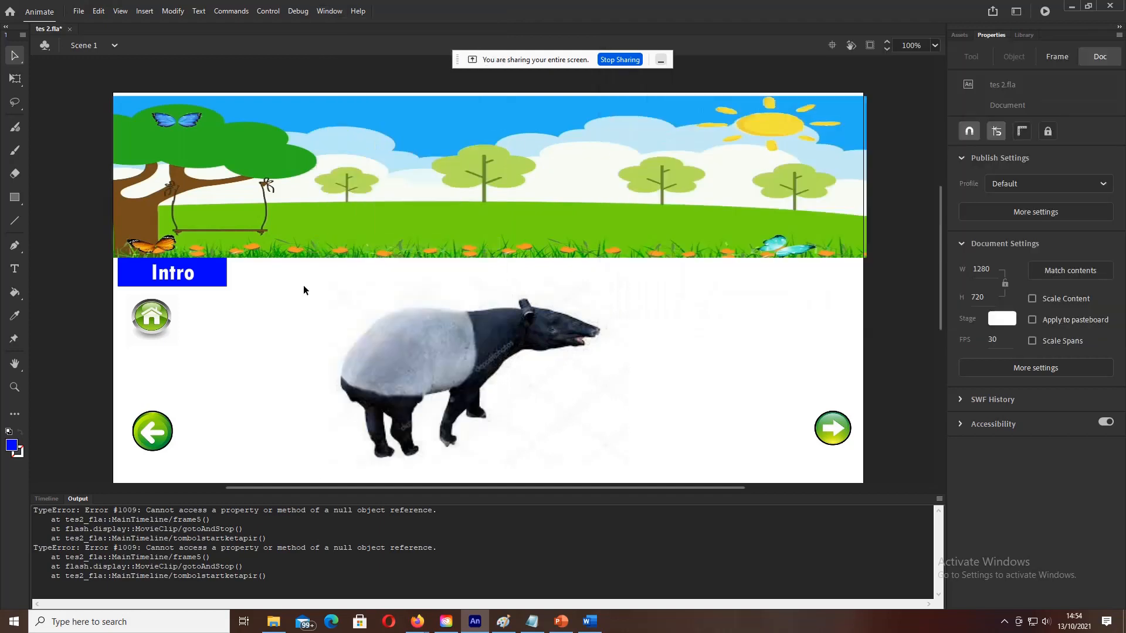
{"action": "left_click", "coordinate": [149, 431]}
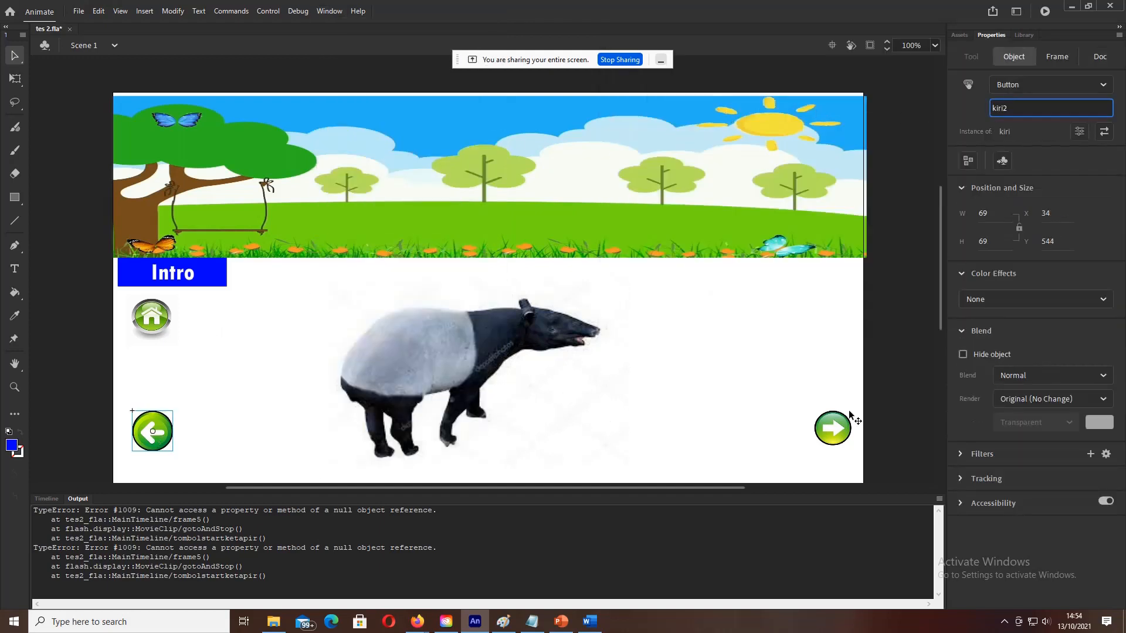
{"action": "left_click", "coordinate": [839, 428]}
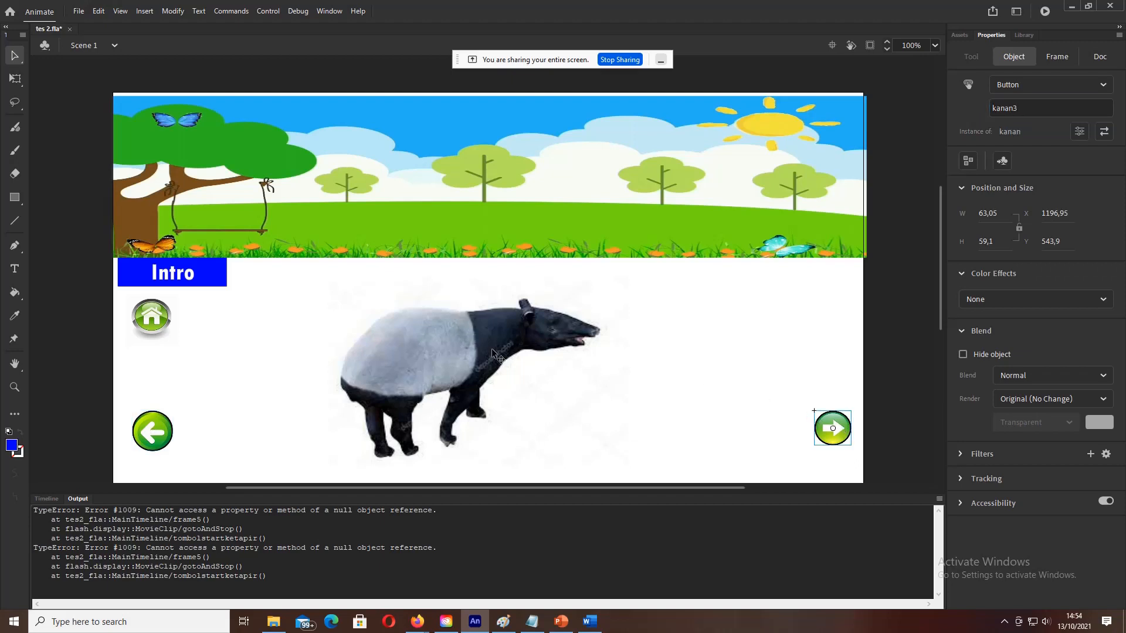
{"action": "left_click", "coordinate": [320, 13]}
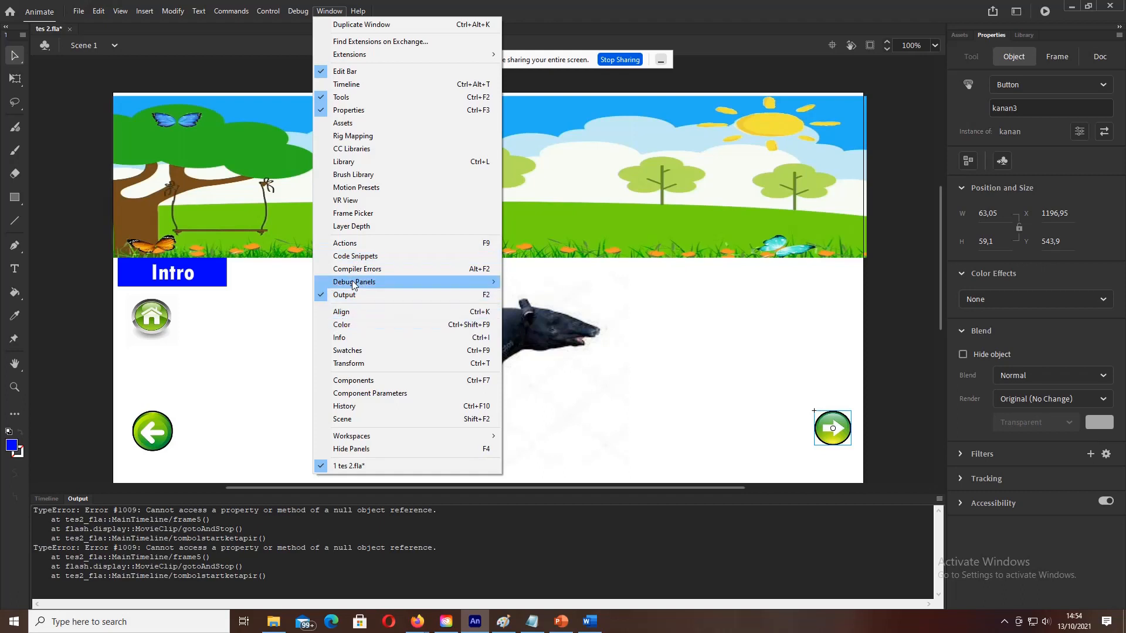
Step: In frame 5's script, change kiri3 to kiri2 on line 15 and retype kanan3 on line 22
{"action": "left_click", "coordinate": [354, 243]}
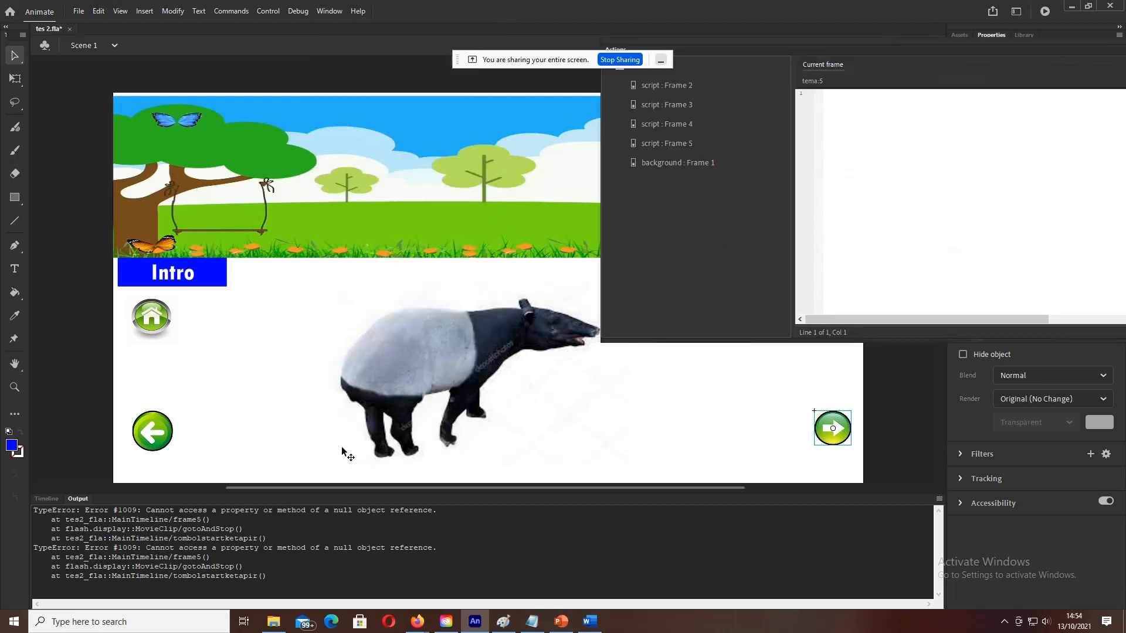
{"action": "left_click", "coordinate": [51, 502]}
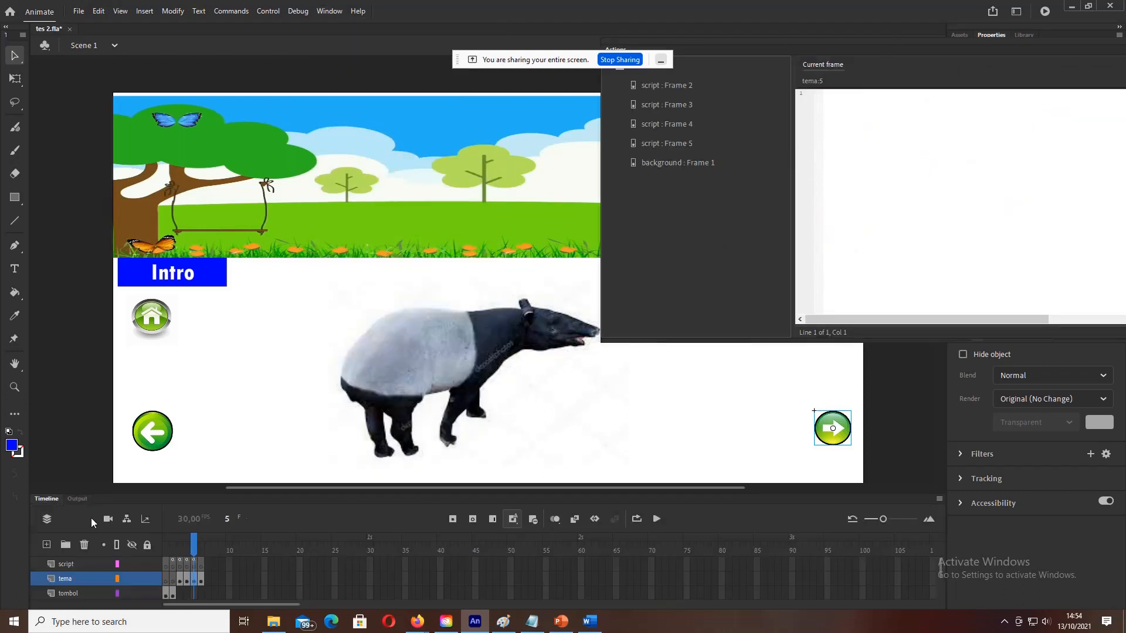
{"action": "left_click", "coordinate": [193, 563]}
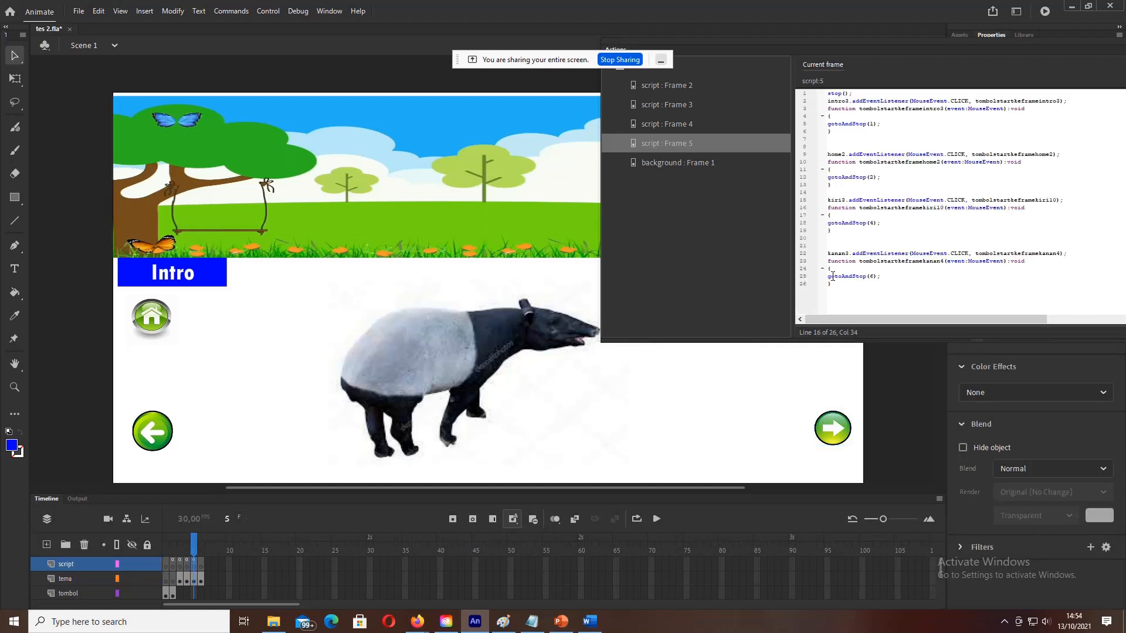
{"action": "left_click", "coordinate": [847, 199]}
{"action": "key", "text": "BackSpace"}
{"action": "type", "text": "2"}
{"action": "left_click", "coordinate": [851, 252]}
{"action": "key", "text": "BackSpace"}
{"action": "type", "text": "3"}
Step: Test the movie, stepping from Mulai to Tapir, back to rhino, then forward to Komodo
{"action": "left_click", "coordinate": [258, 16]}
{"action": "left_click", "coordinate": [276, 124]}
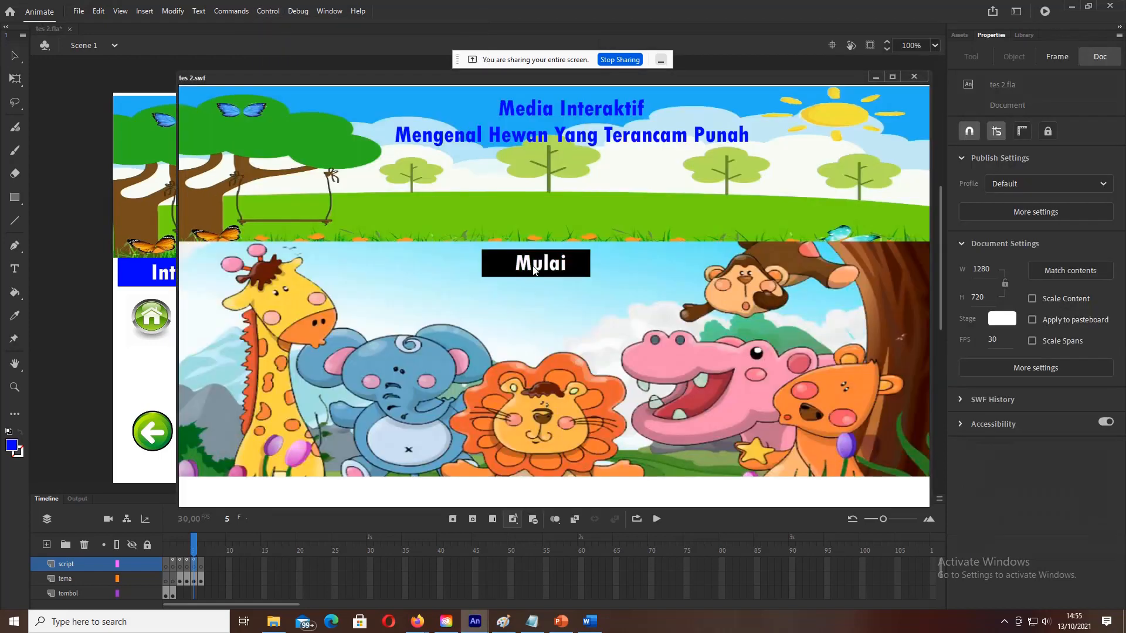
{"action": "left_click", "coordinate": [534, 270]}
{"action": "left_click", "coordinate": [533, 348]}
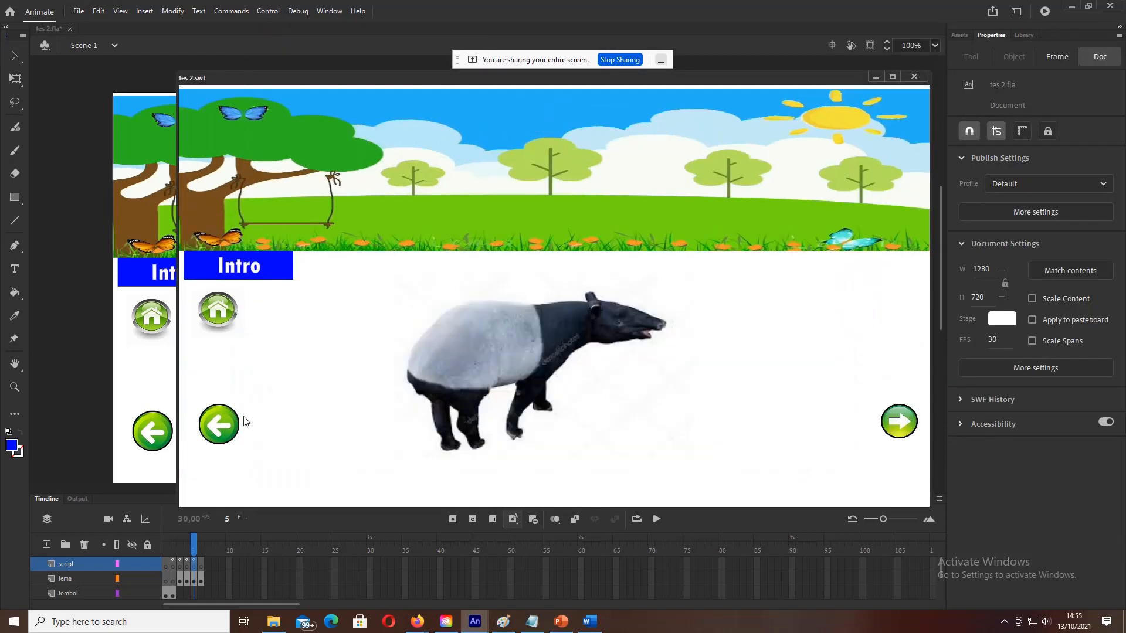
{"action": "left_click", "coordinate": [226, 428]}
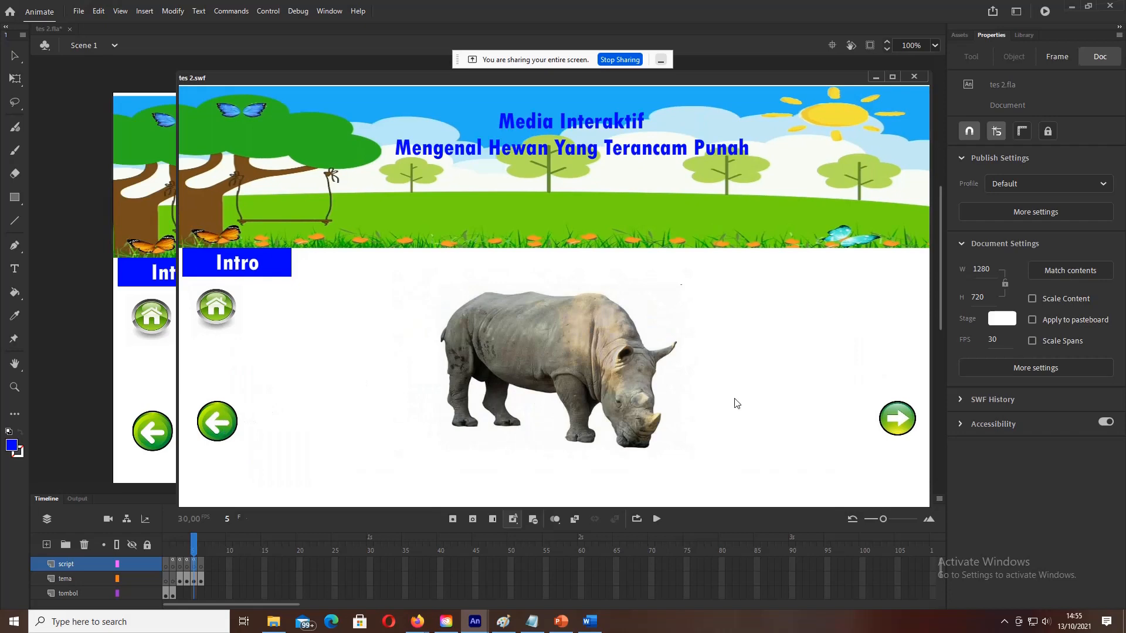
{"action": "left_click", "coordinate": [898, 434]}
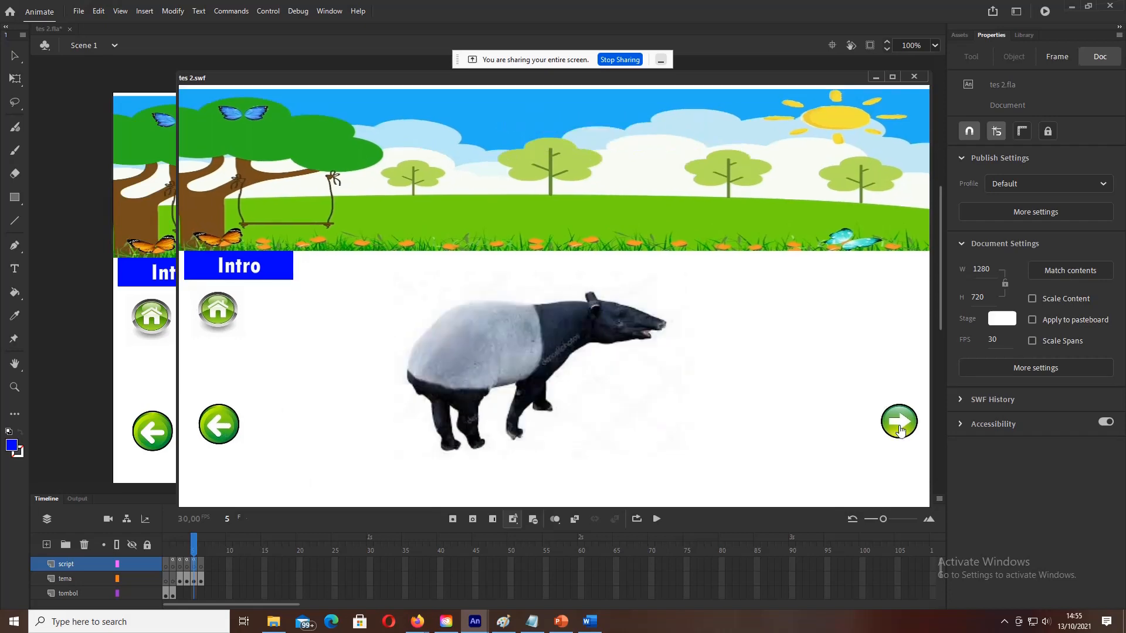
{"action": "left_click", "coordinate": [901, 432]}
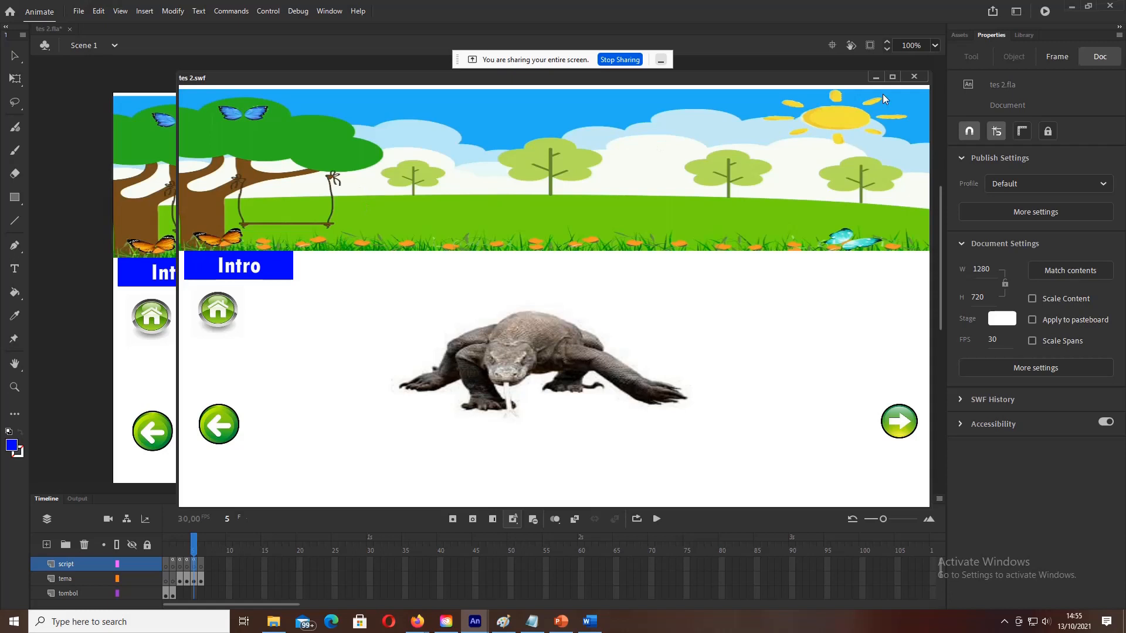
{"action": "left_click", "coordinate": [914, 77]}
Step: Delete the forward-arrow button from the Komodo page on frame 6
{"action": "key", "text": "F9"}
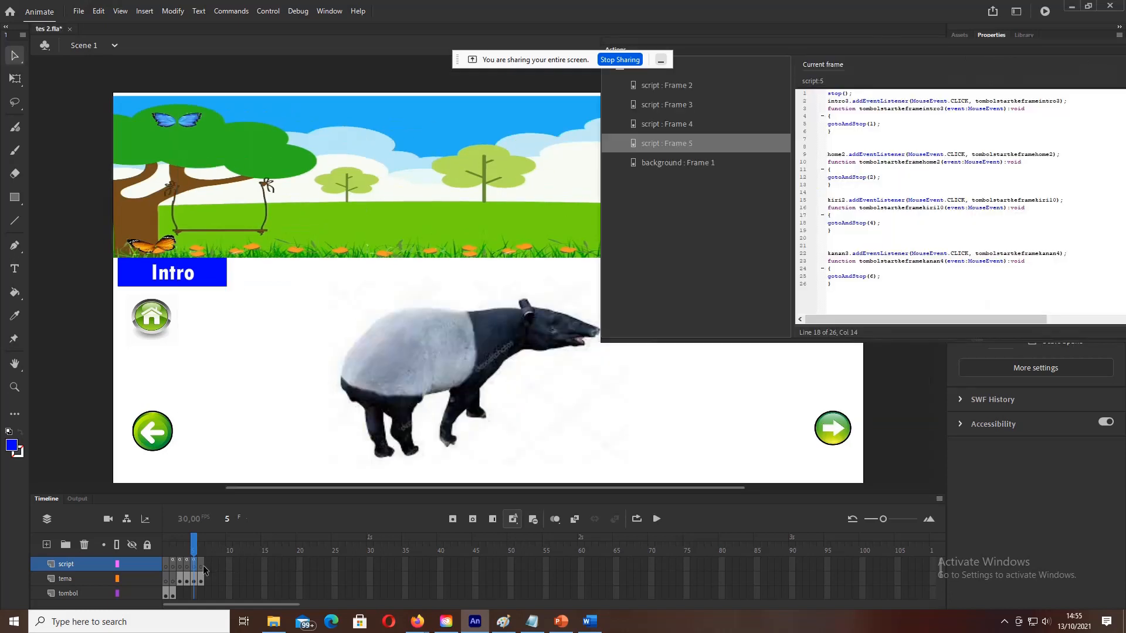
{"action": "left_click", "coordinate": [202, 566]}
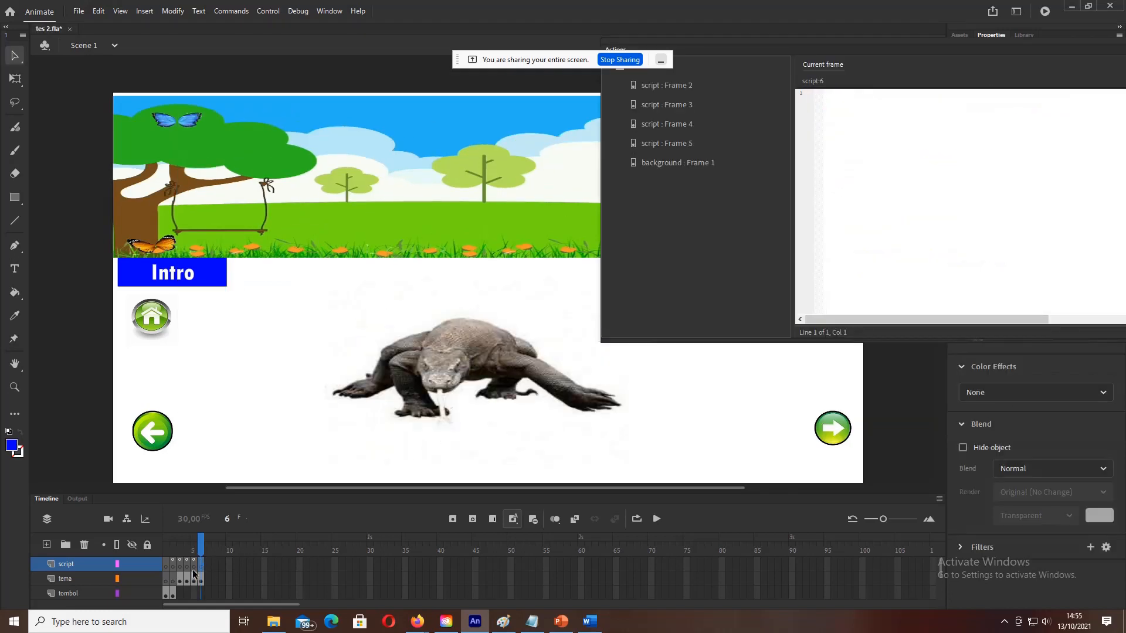
{"action": "left_click", "coordinate": [824, 427]}
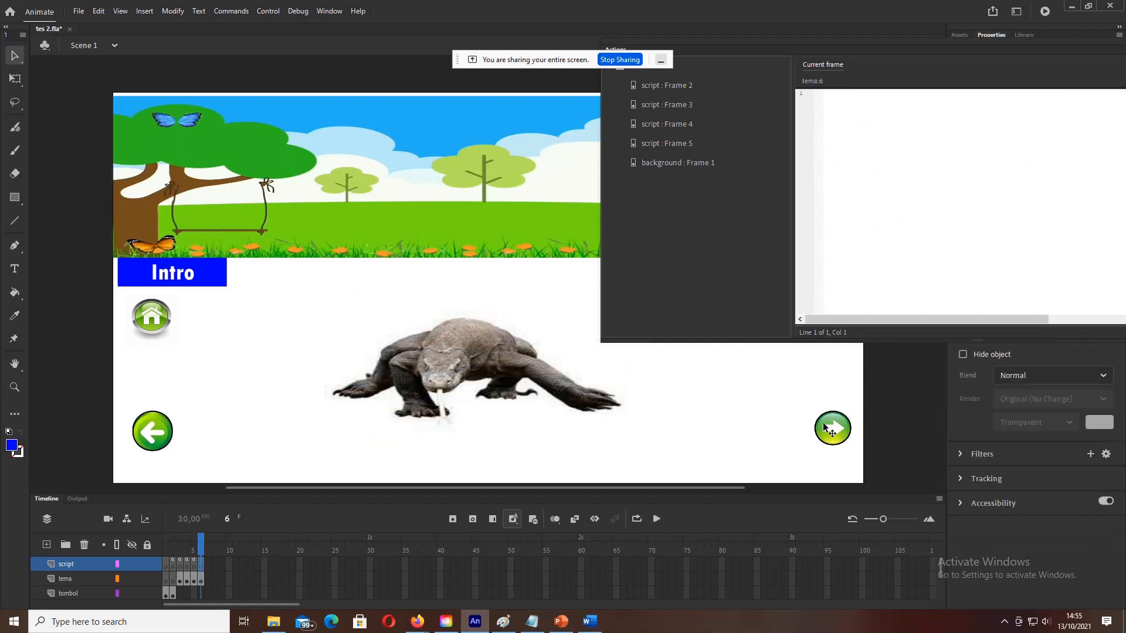
{"action": "key", "text": "Delete"}
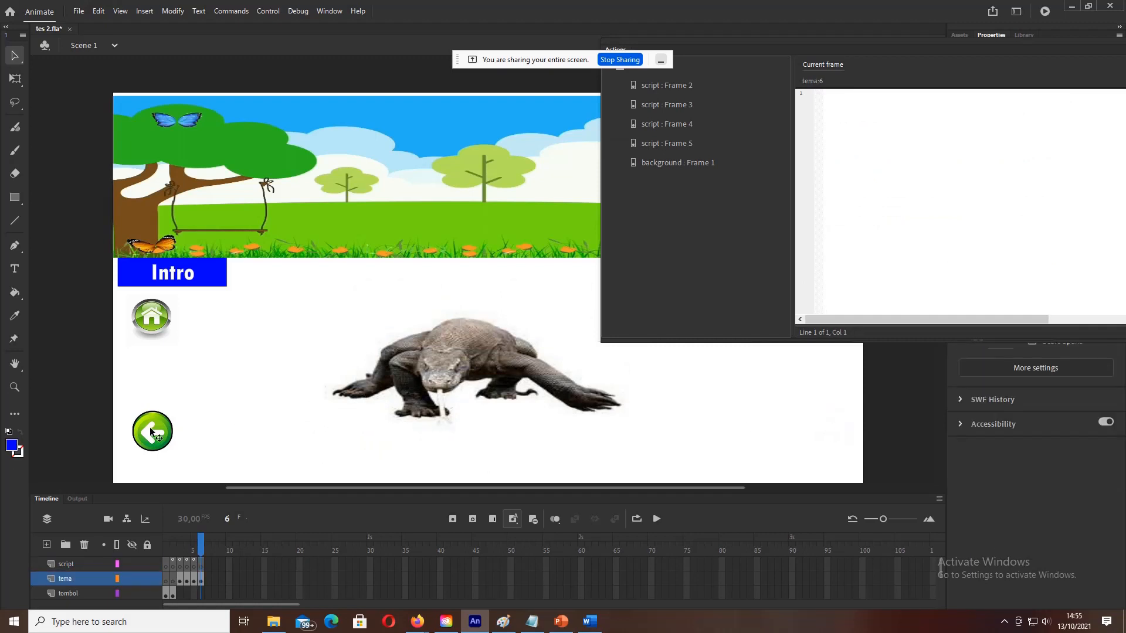
Step: Copy Notepad's Script frame-6 block with stop, intro4, home3 and kiri4 handlers, then return to Animate
{"action": "left_click", "coordinate": [532, 622]}
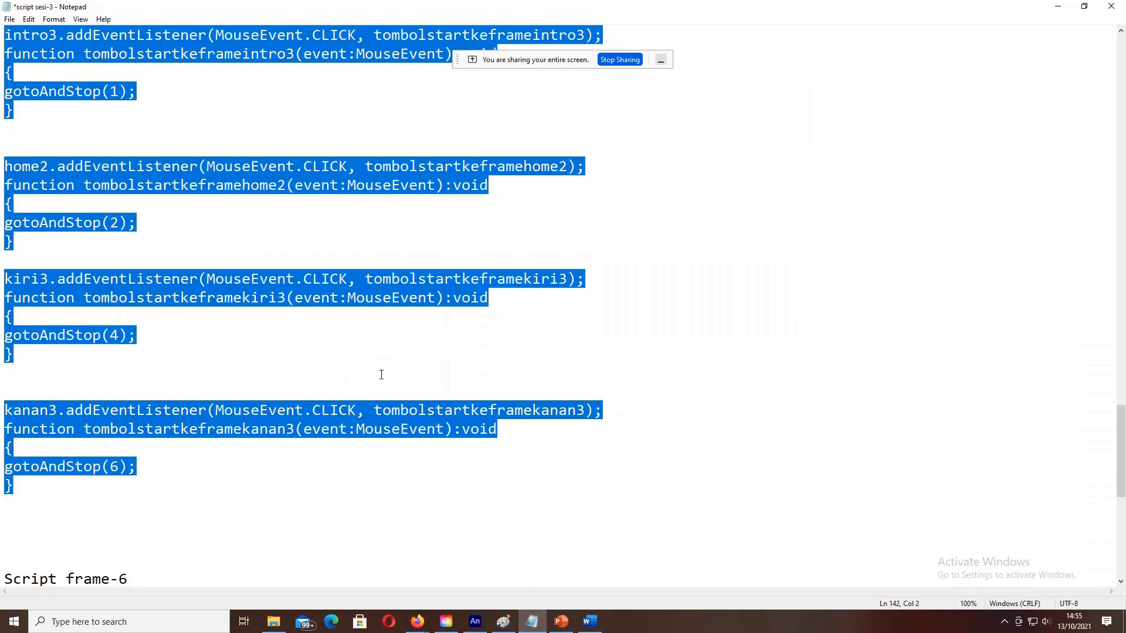
{"action": "scroll", "coordinate": [196, 409], "scroll_direction": "down", "scroll_amount": 5}
{"action": "scroll", "coordinate": [197, 409], "scroll_direction": "down", "scroll_amount": 2}
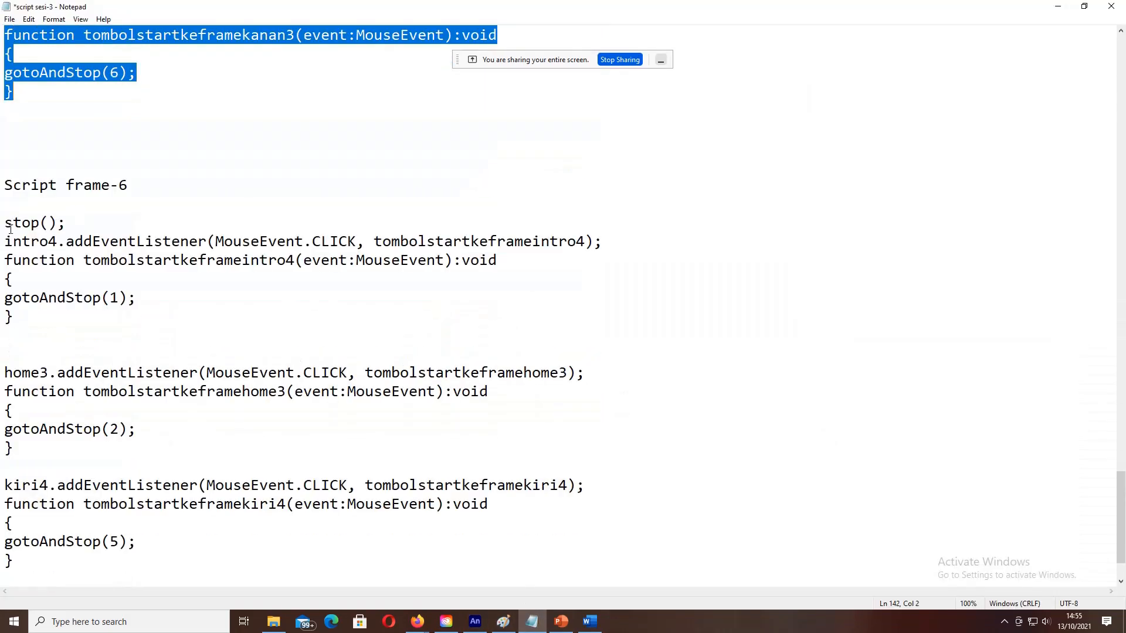
{"action": "left_click_drag", "start_coordinate": [5, 224], "coordinate": [13, 448]}
{"action": "key", "text": "ctrl+c"}
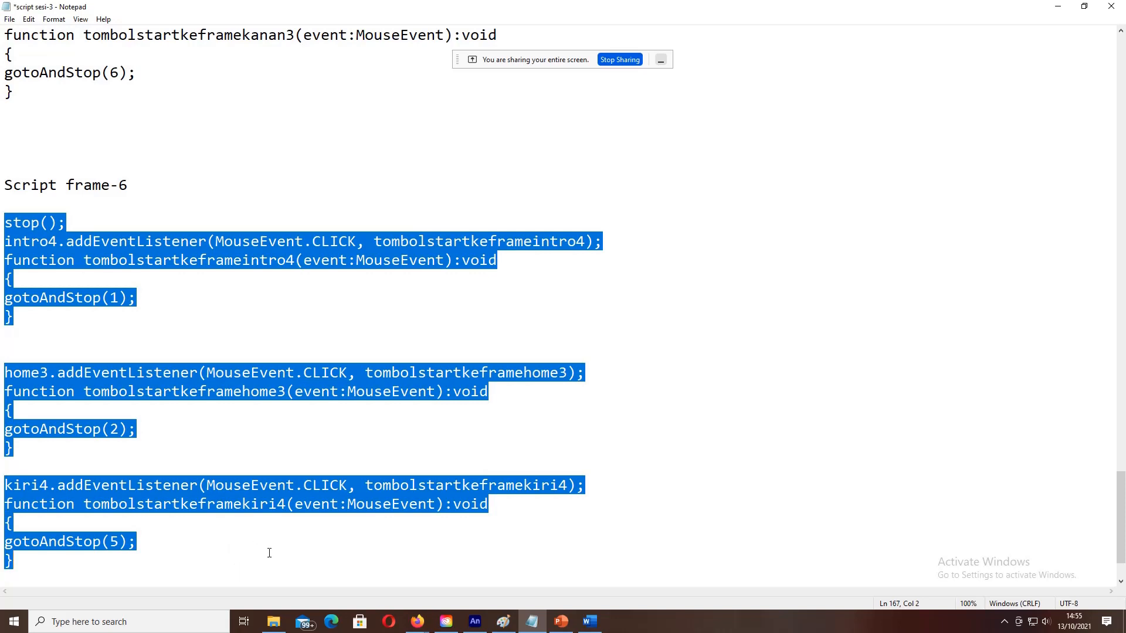
{"action": "left_click", "coordinate": [475, 622]}
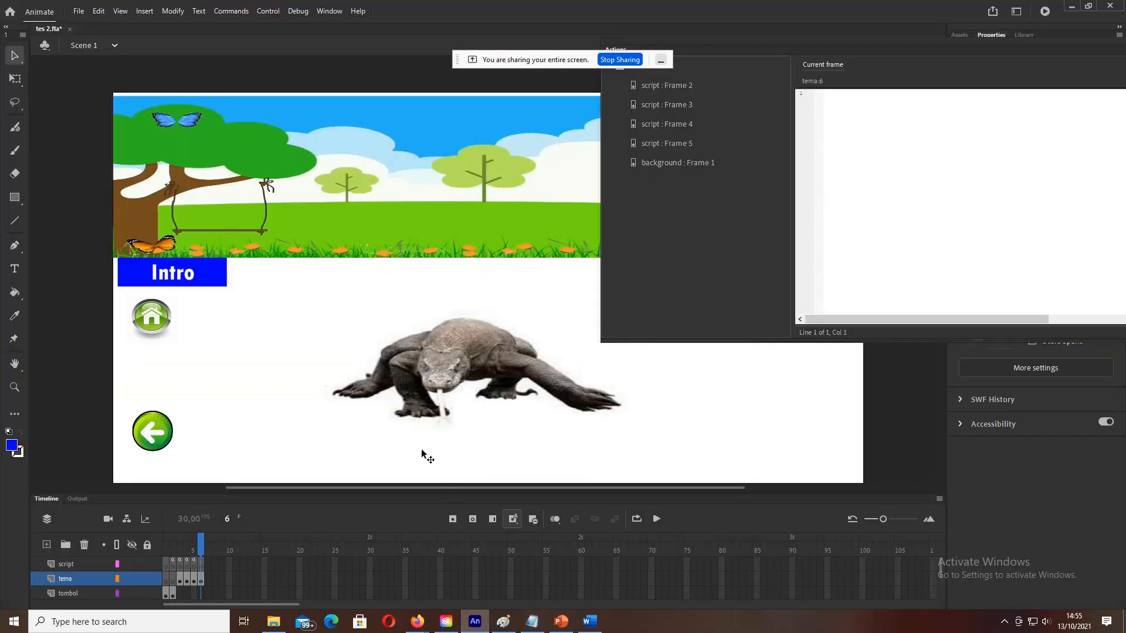
Step: Paste the copied code into frame 6's script and test, yielding error 1120 for kiri4
{"action": "left_click", "coordinate": [201, 564]}
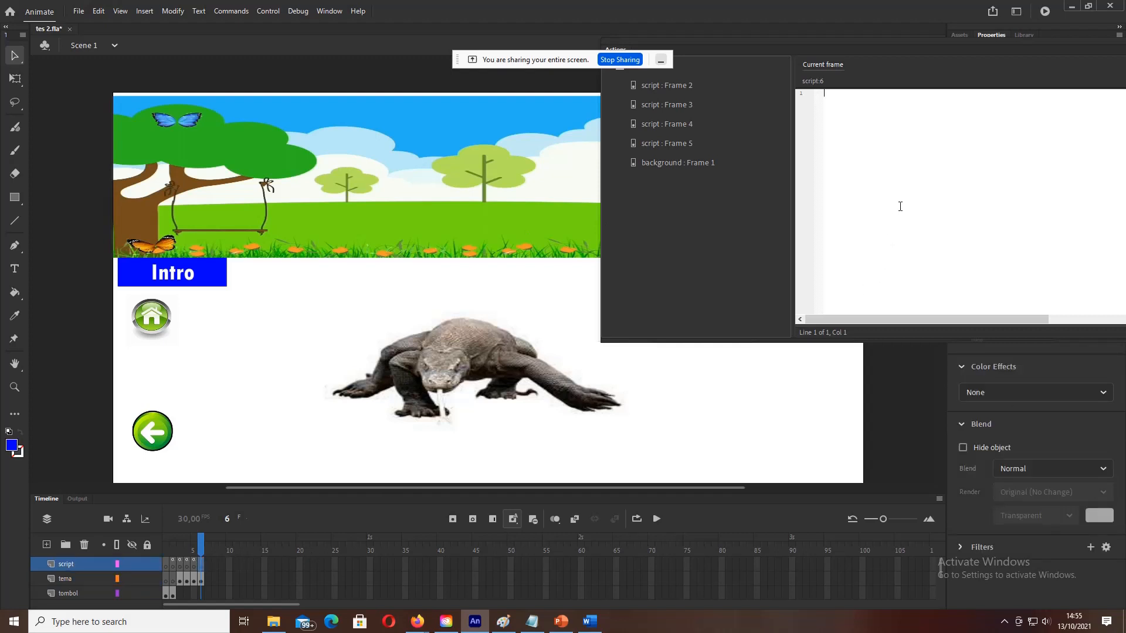
{"action": "key", "text": "ctrl+v"}
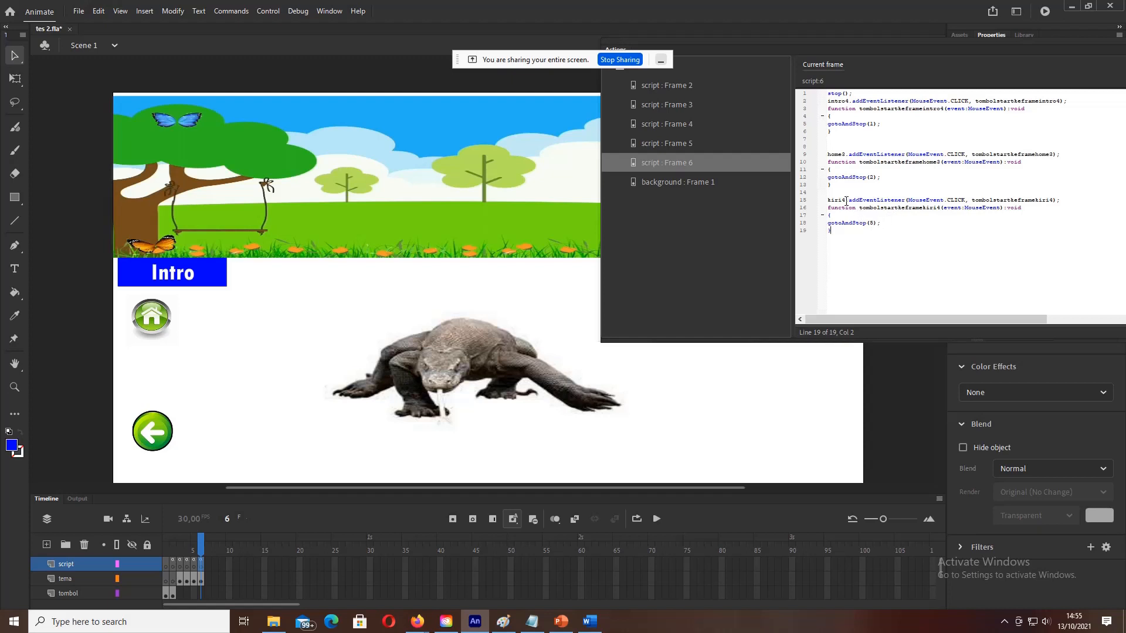
{"action": "left_click", "coordinate": [268, 11]}
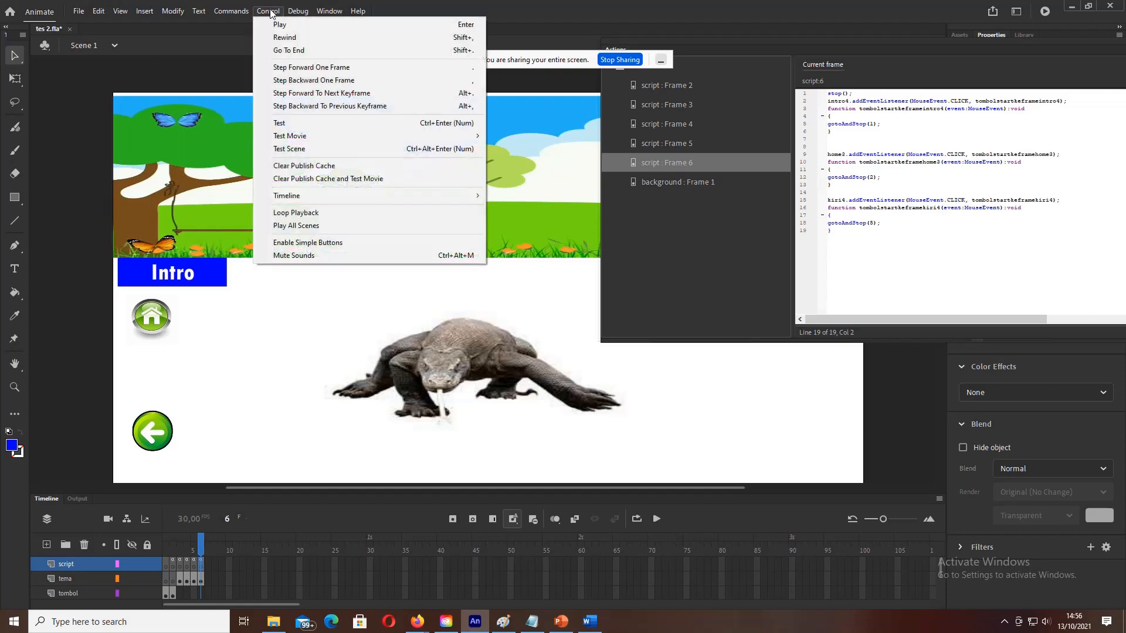
{"action": "left_click", "coordinate": [276, 125]}
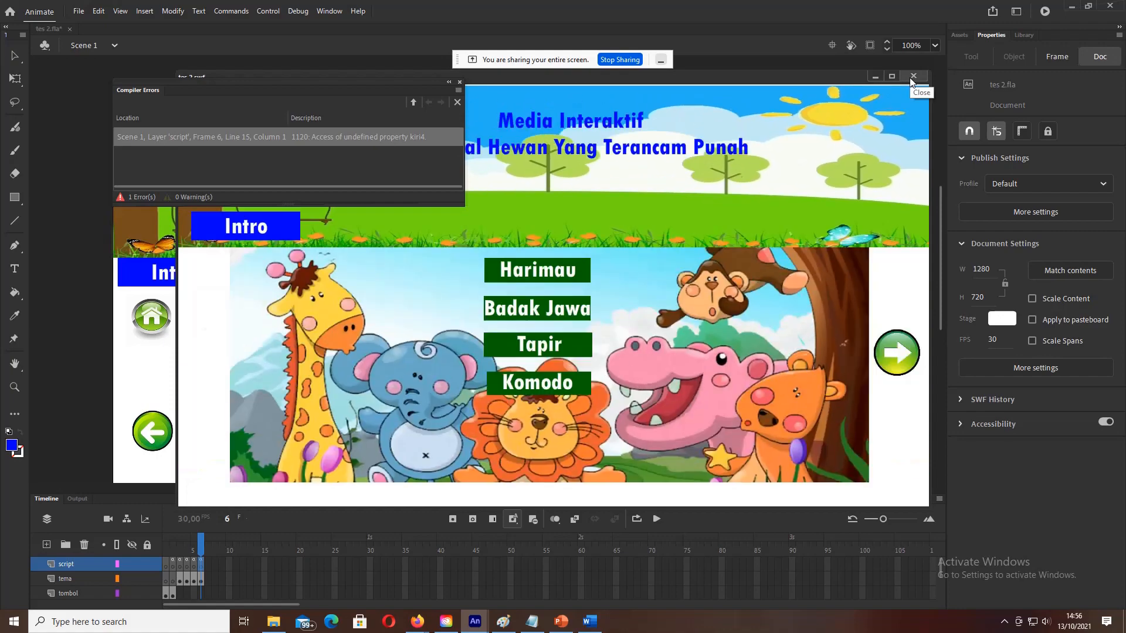
Step: Trace the kiri4 error, check the back arrow's instance name, and change line 15 to kiri3
{"action": "left_click", "coordinate": [911, 78]}
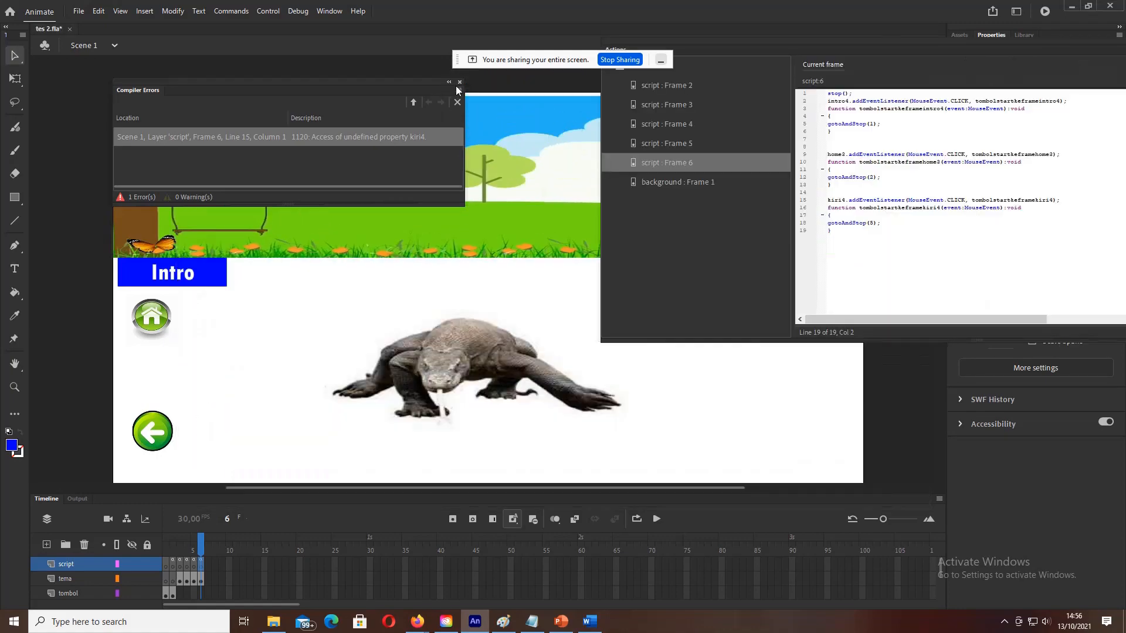
{"action": "double_click", "coordinate": [321, 136]}
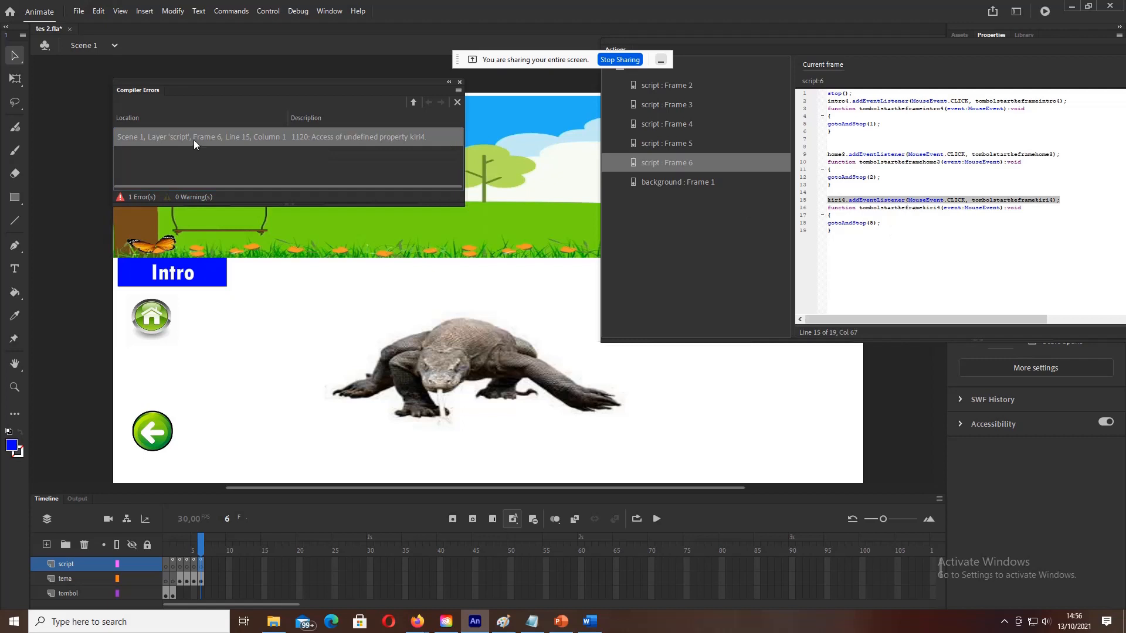
{"action": "left_click", "coordinate": [846, 201]}
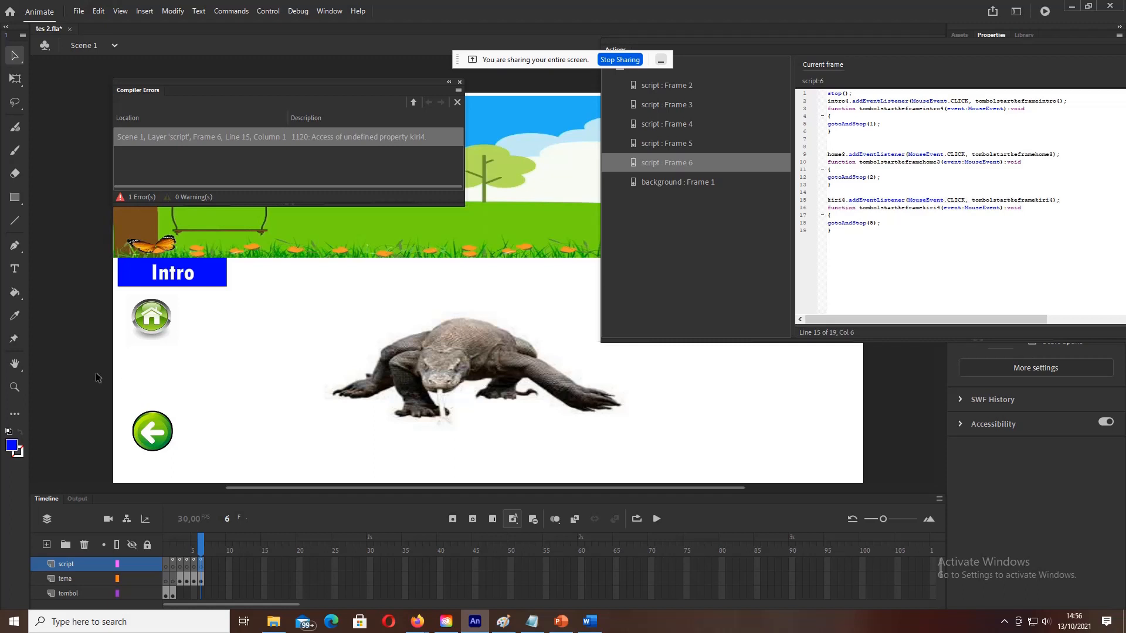
{"action": "left_click", "coordinate": [327, 12]}
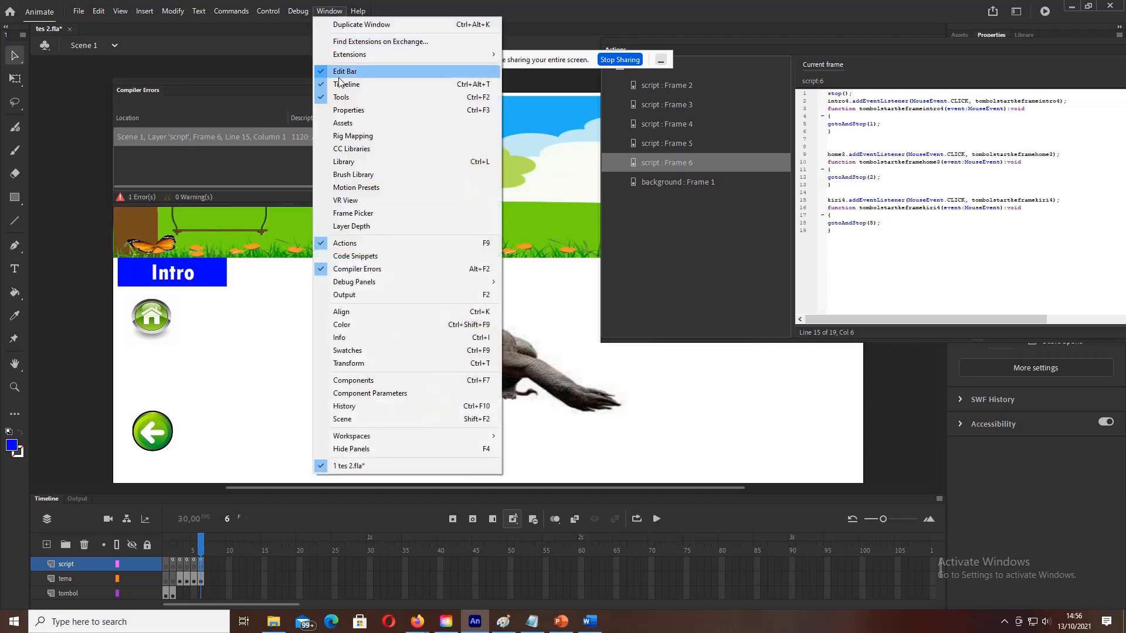
{"action": "left_click", "coordinate": [369, 245]}
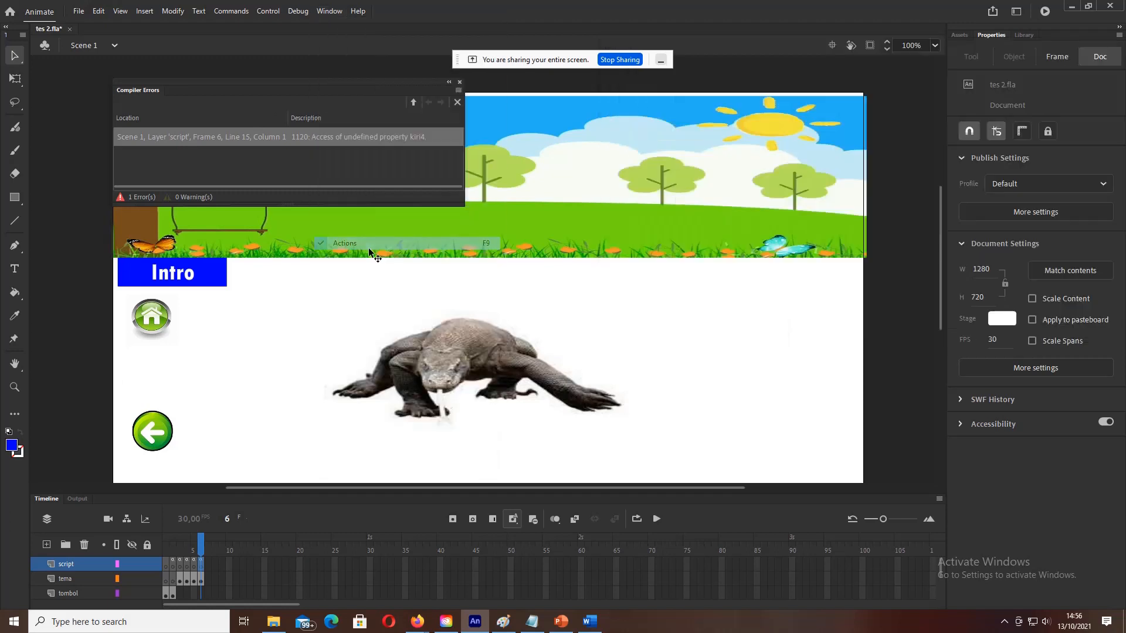
{"action": "left_click", "coordinate": [158, 436]}
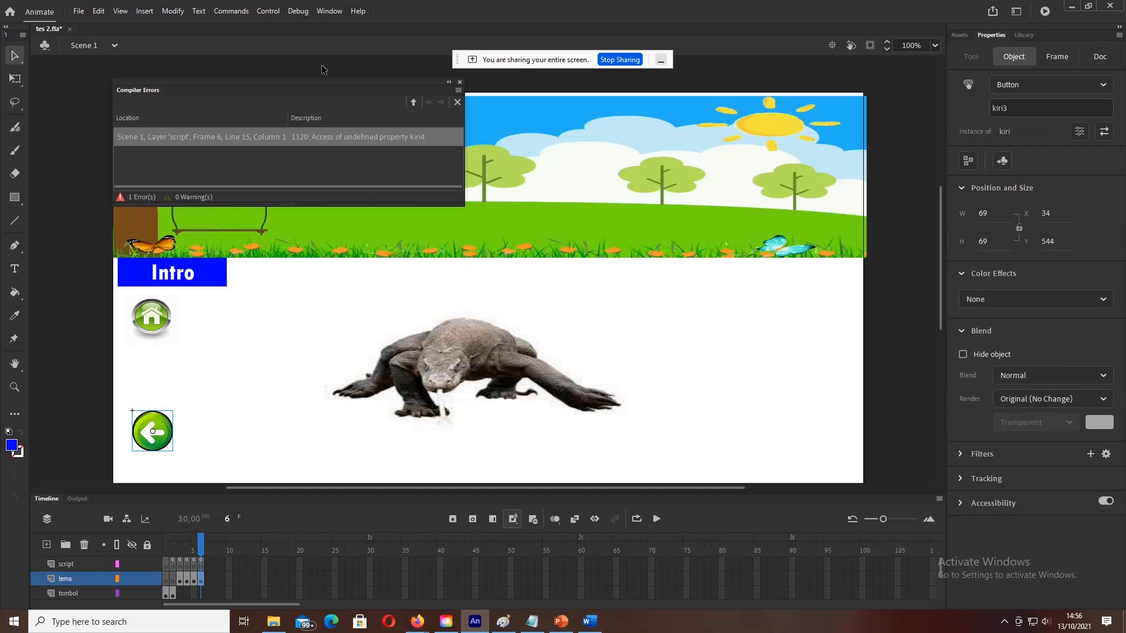
{"action": "left_click", "coordinate": [329, 11]}
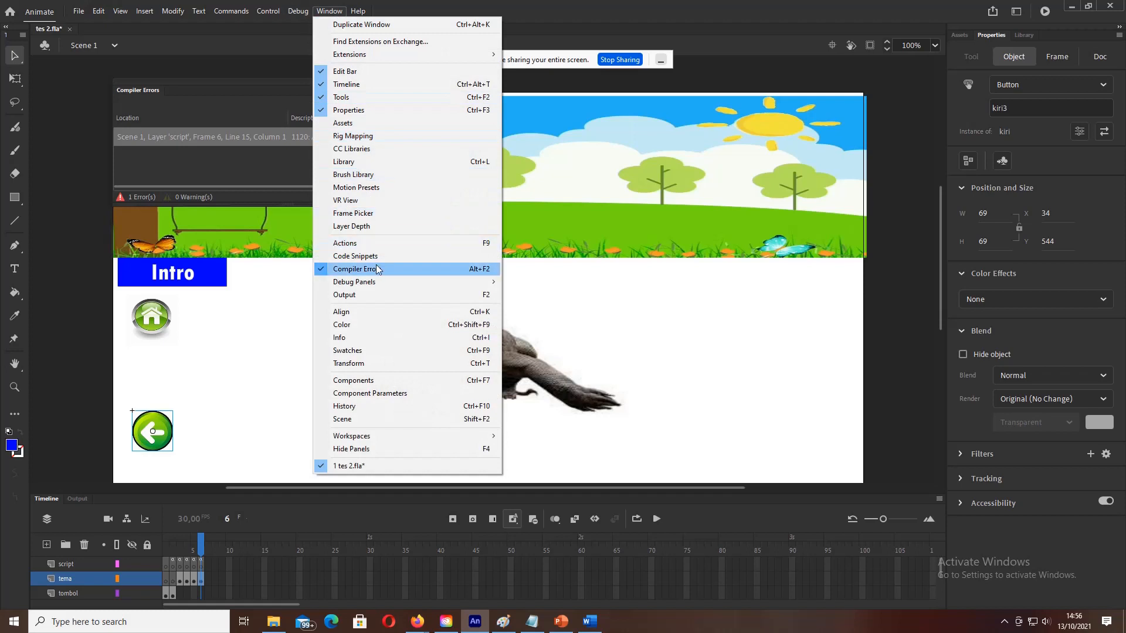
{"action": "left_click", "coordinate": [351, 247]}
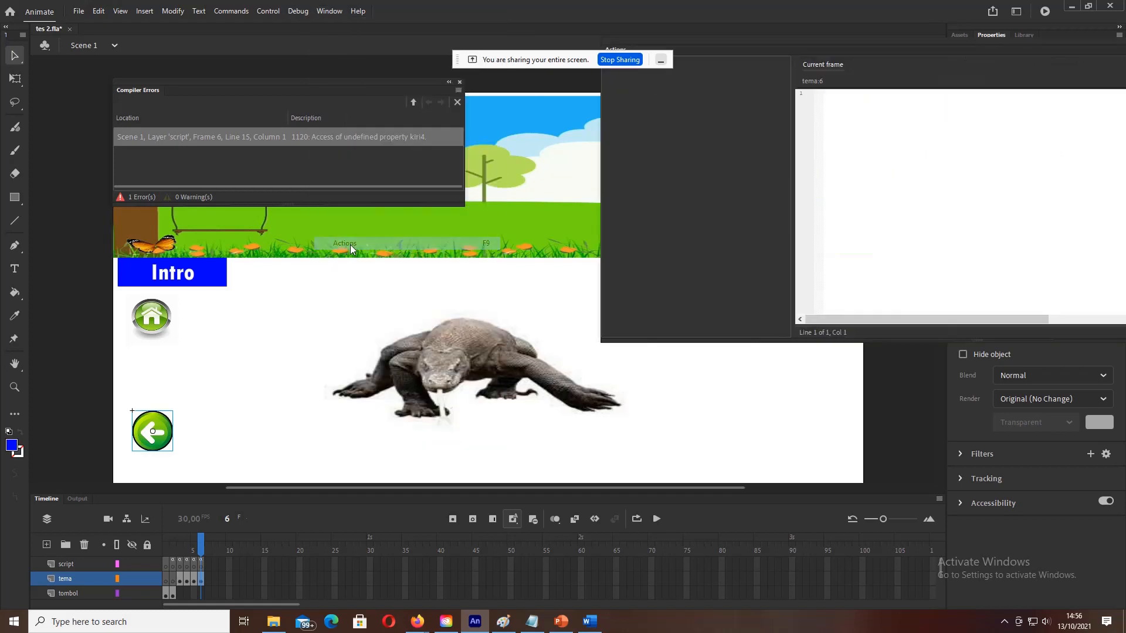
{"action": "left_click", "coordinate": [200, 564]}
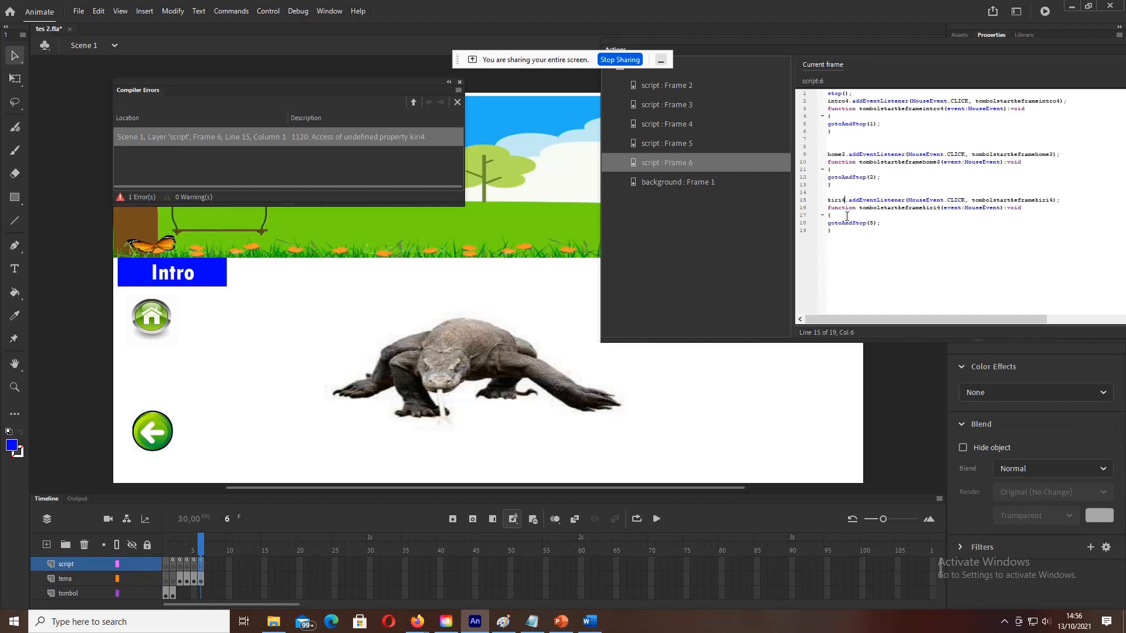
{"action": "key", "text": "BackSpace"}
{"action": "type", "text": "3"}
Step: Test the movie and check the Komodo scene's back, forward and home buttons
{"action": "left_click", "coordinate": [267, 12]}
{"action": "left_click", "coordinate": [280, 123]}
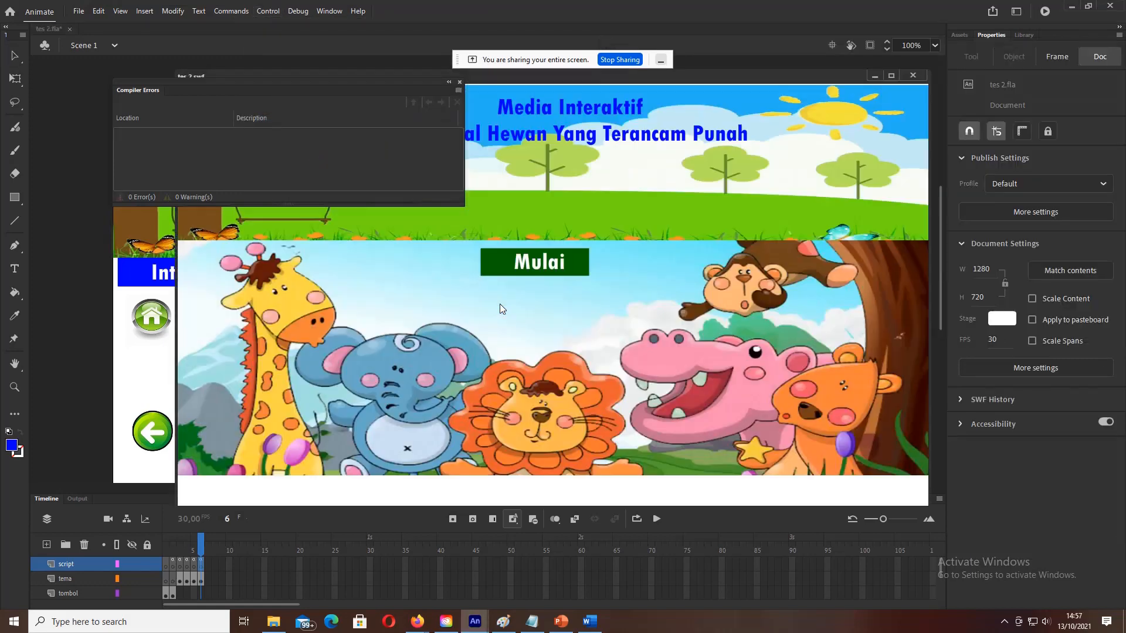
{"action": "left_click", "coordinate": [583, 264]}
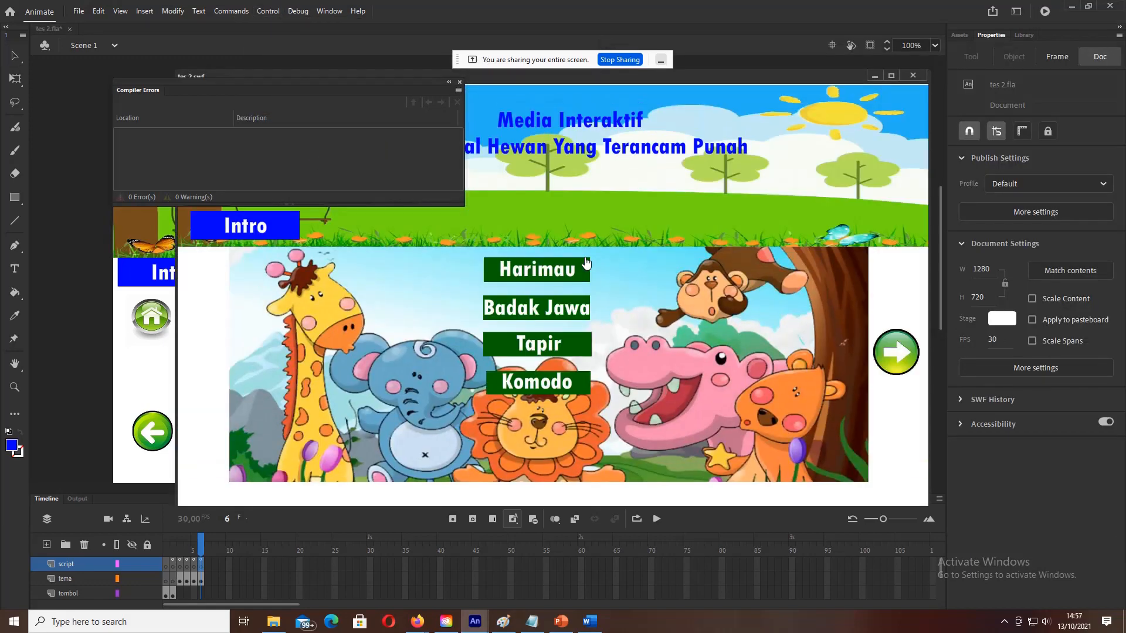
{"action": "left_click", "coordinate": [537, 382]}
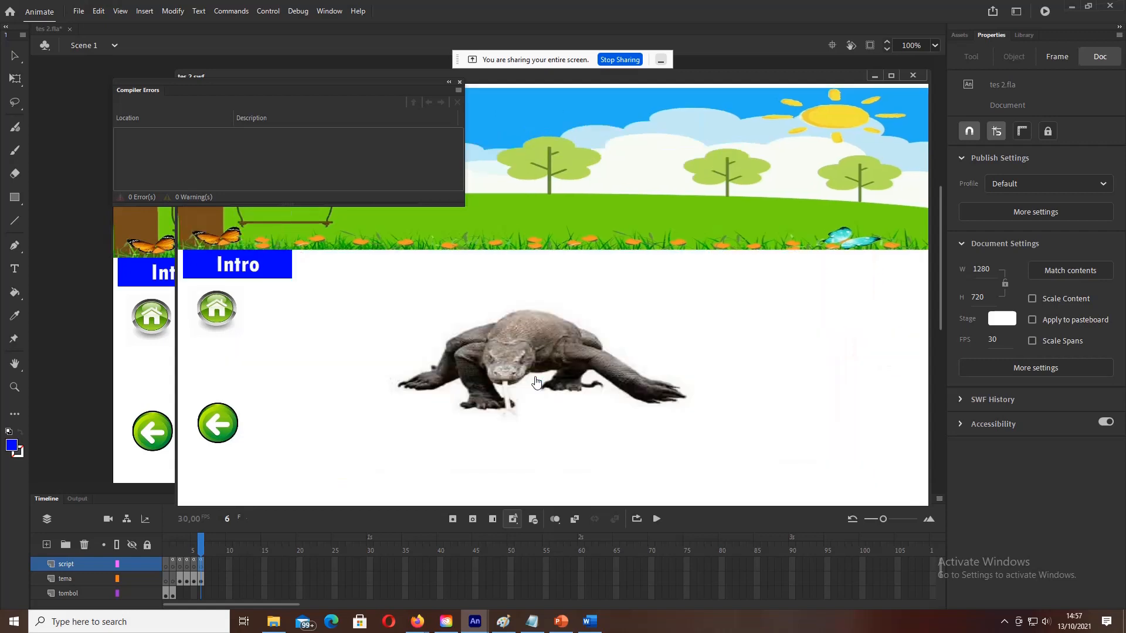
{"action": "left_click", "coordinate": [220, 435]}
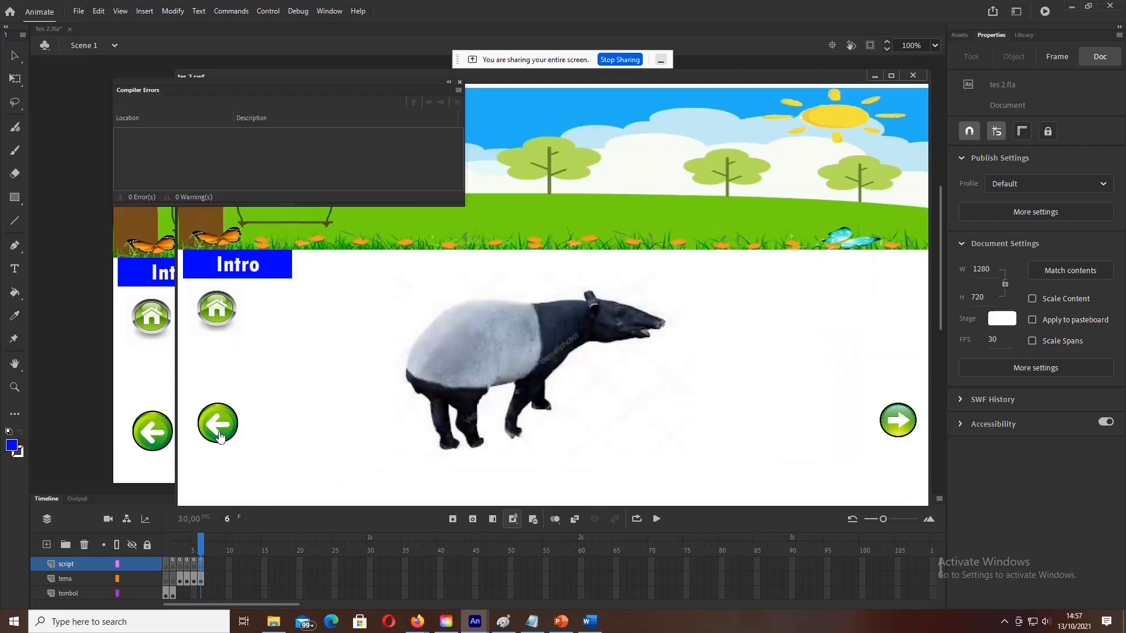
{"action": "left_click", "coordinate": [894, 420]}
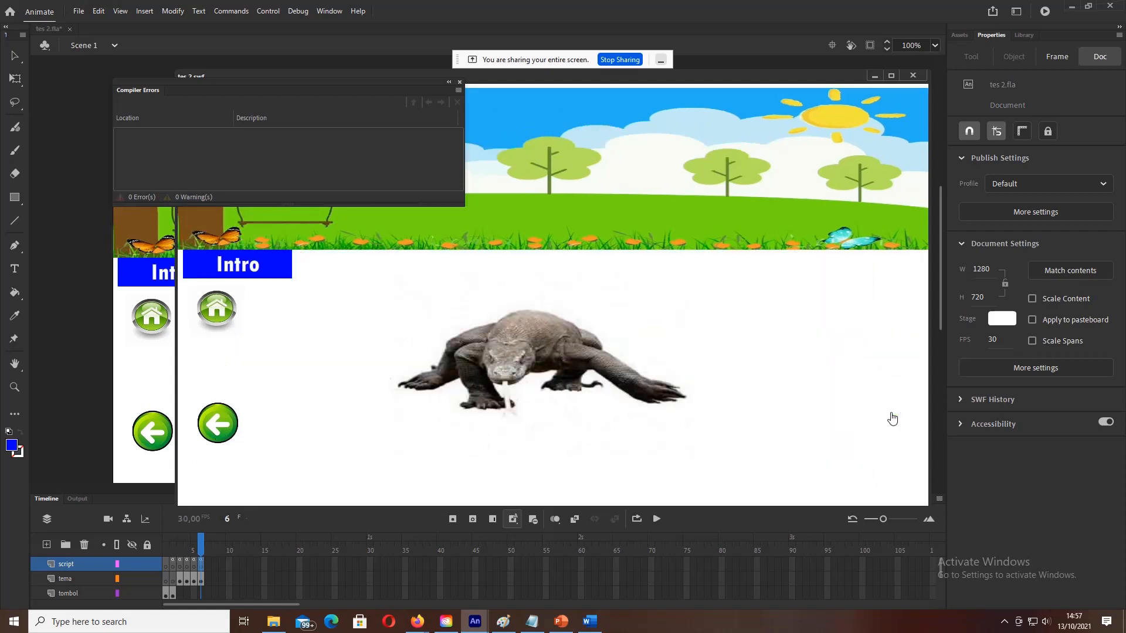
{"action": "left_click", "coordinate": [212, 311]}
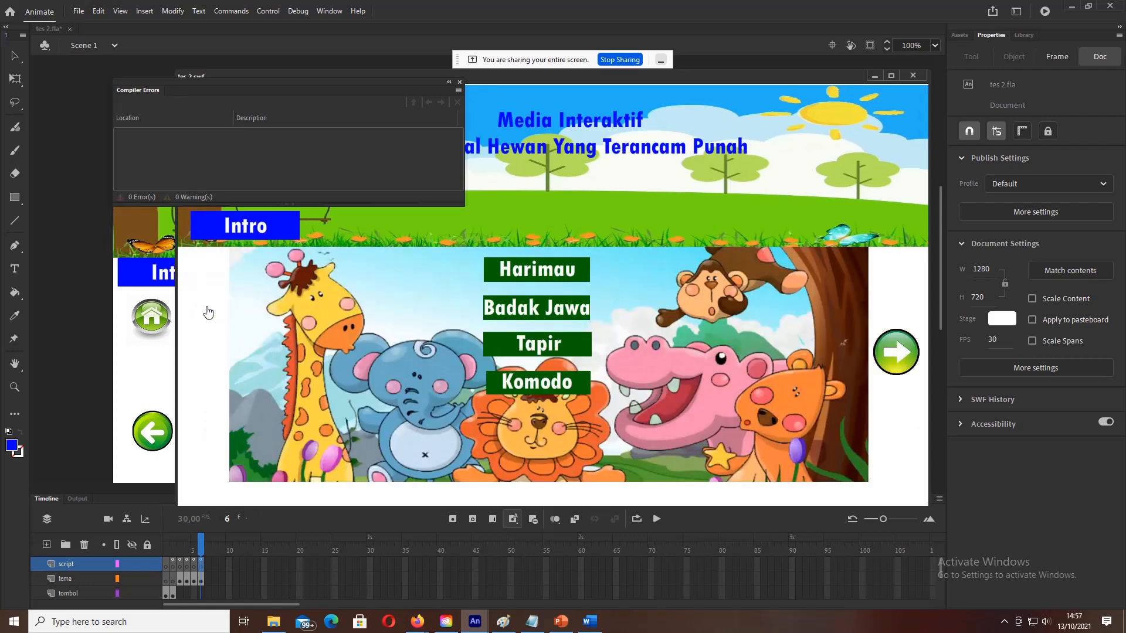
{"action": "left_click", "coordinate": [545, 378]}
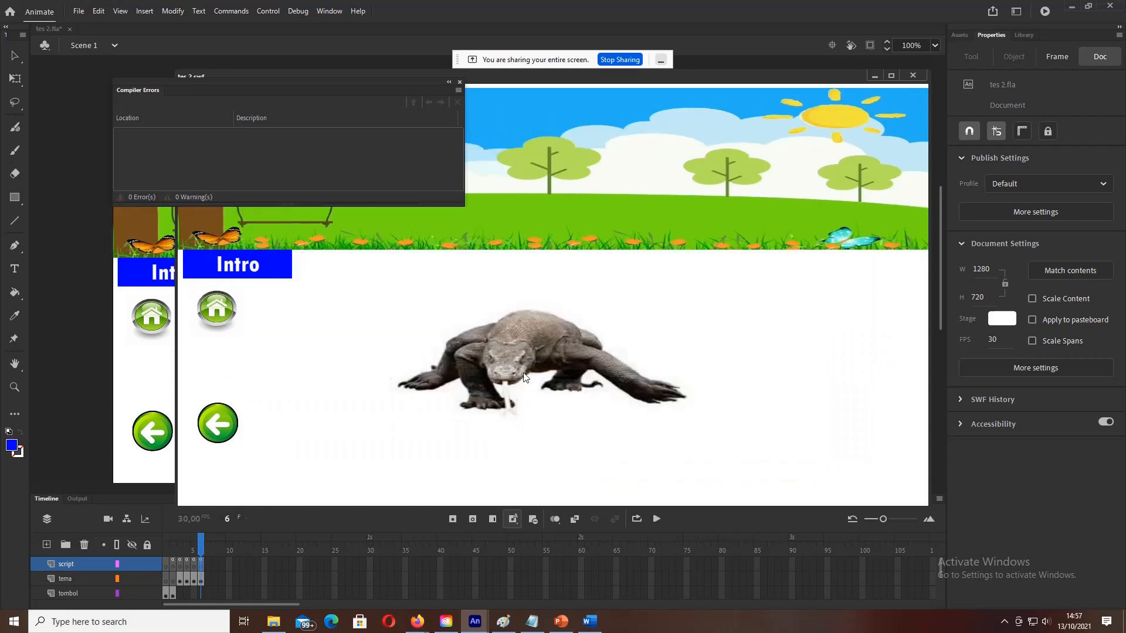
Step: Verify intro, home, back and forward navigation across the Tapir, rhino and Komodo scenes
{"action": "left_click", "coordinate": [226, 266]}
{"action": "left_click", "coordinate": [541, 267]}
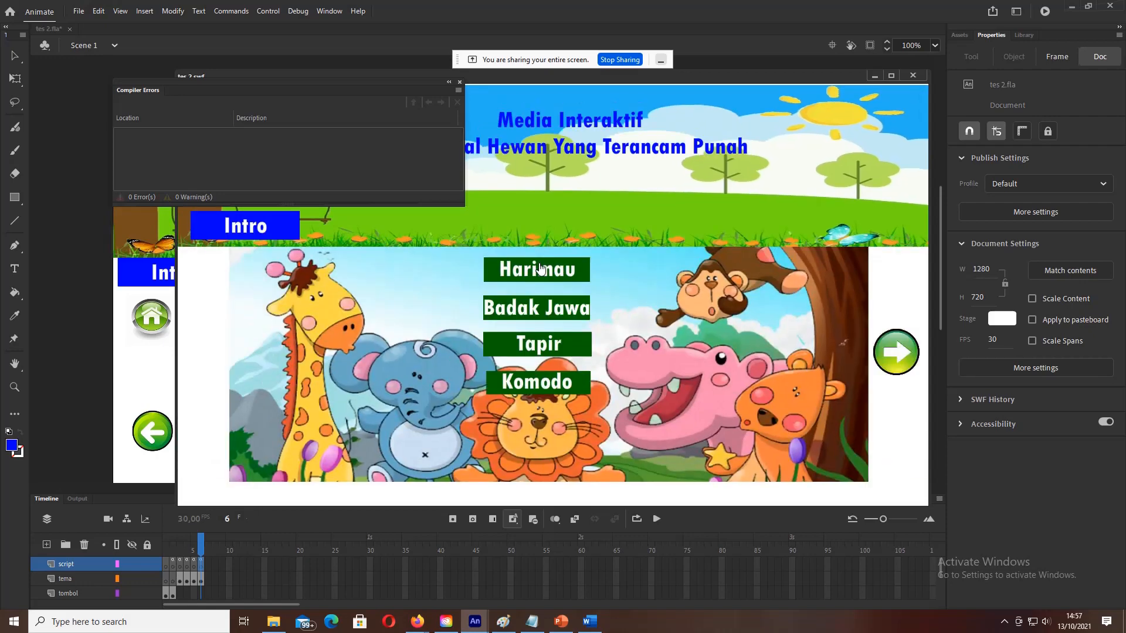
{"action": "left_click", "coordinate": [540, 351]}
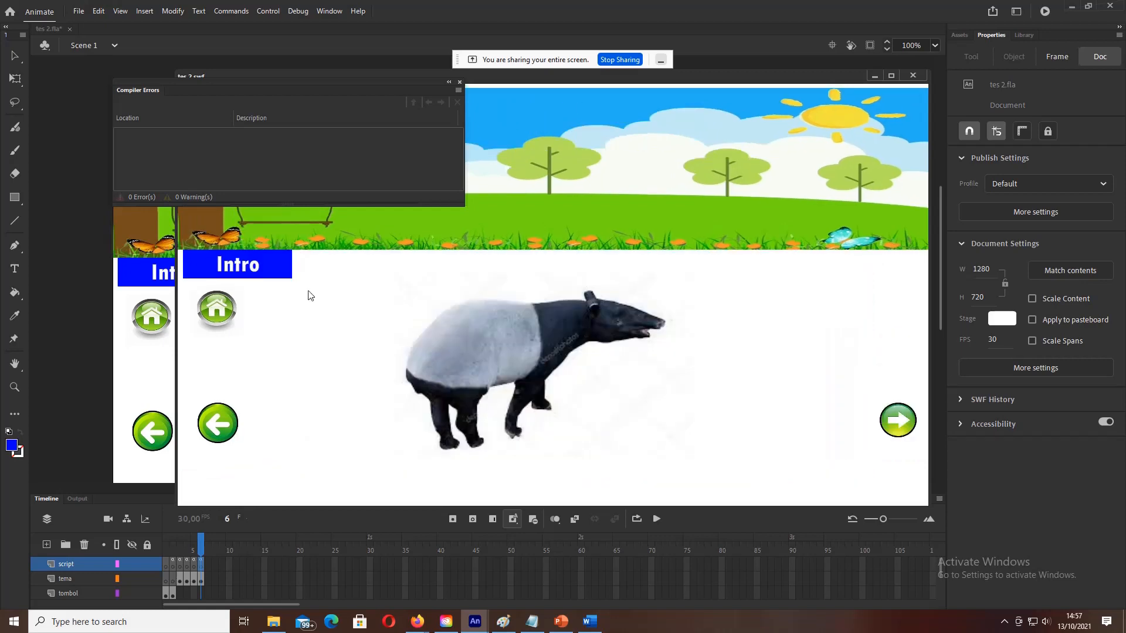
{"action": "left_click", "coordinate": [244, 266]}
{"action": "left_click", "coordinate": [542, 268]}
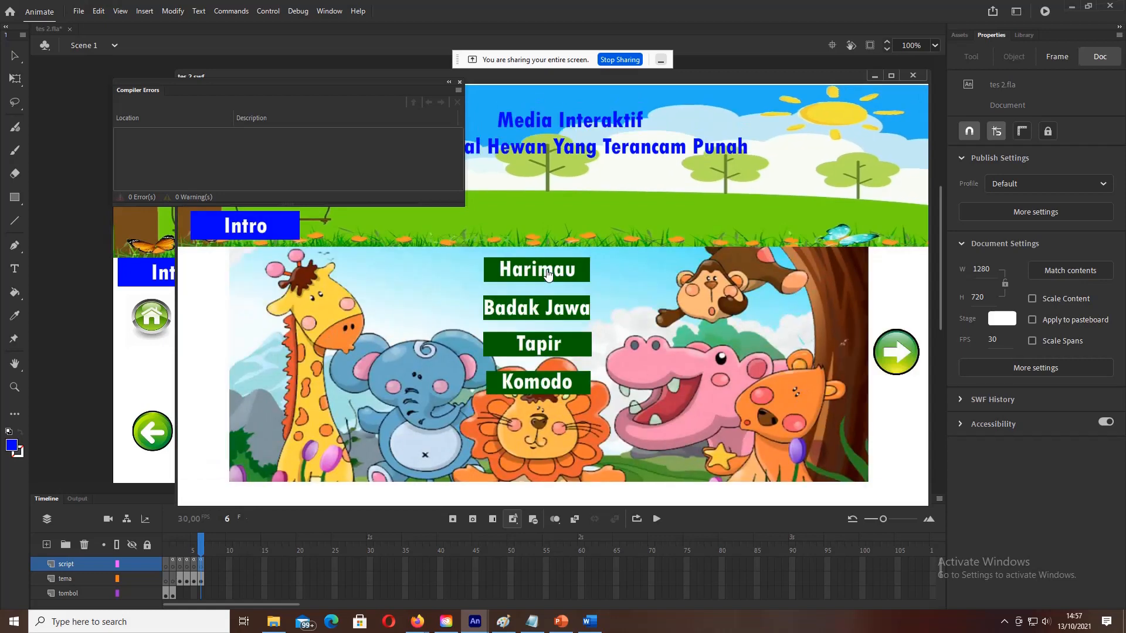
{"action": "left_click", "coordinate": [543, 359]}
{"action": "left_click", "coordinate": [218, 308]}
{"action": "left_click", "coordinate": [523, 349]}
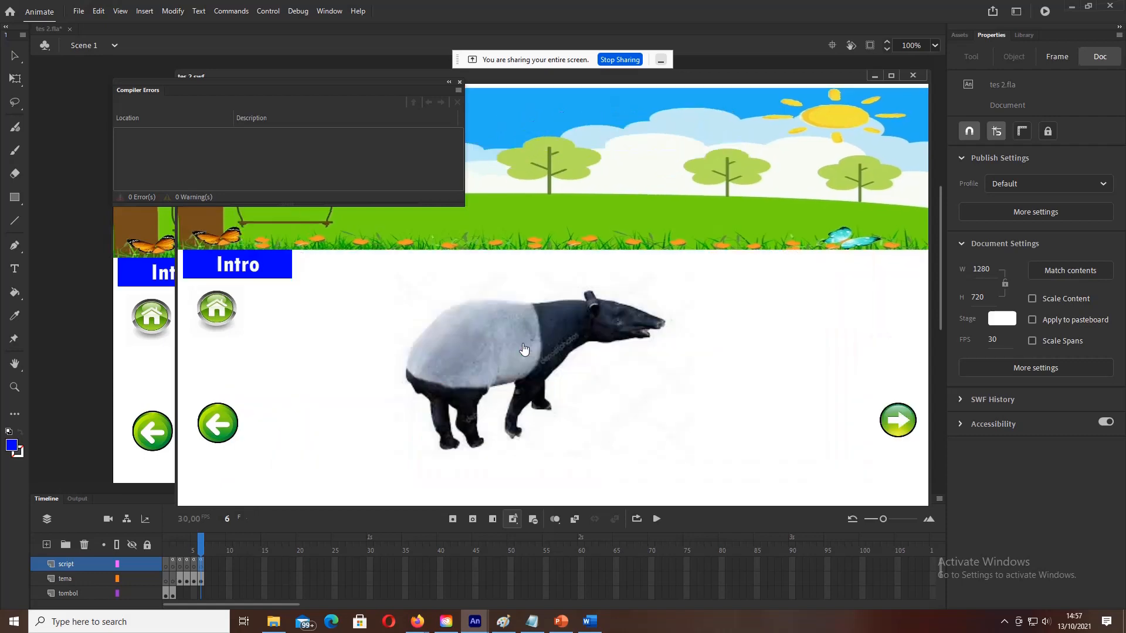
{"action": "left_click", "coordinate": [221, 433]}
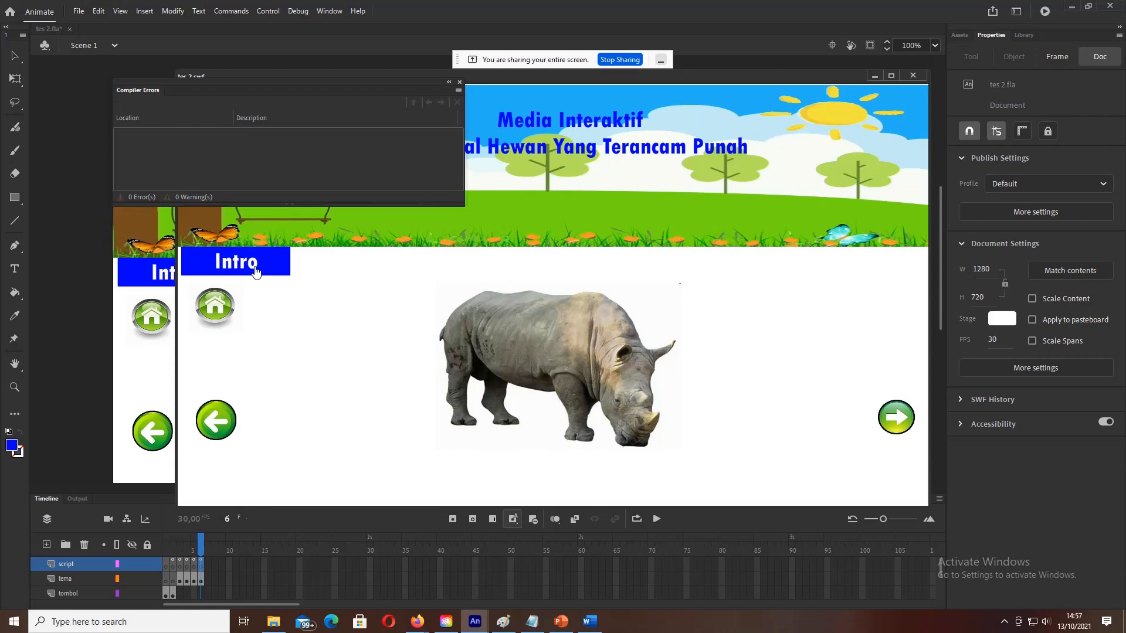
{"action": "left_click", "coordinate": [219, 306]}
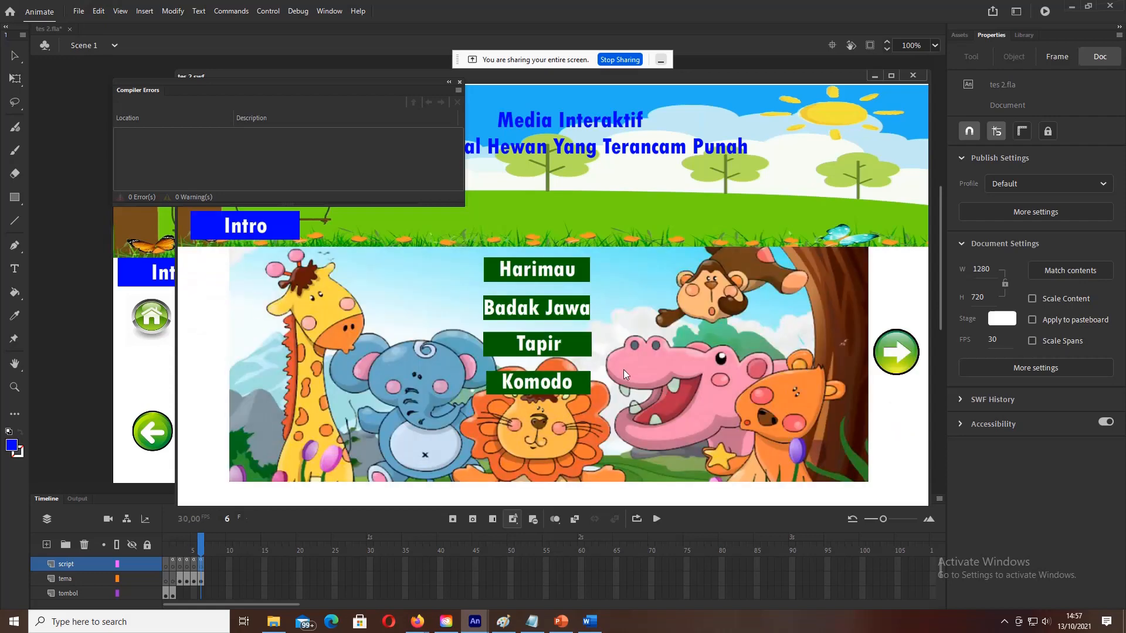
{"action": "left_click", "coordinate": [562, 349]}
{"action": "left_click", "coordinate": [903, 424]}
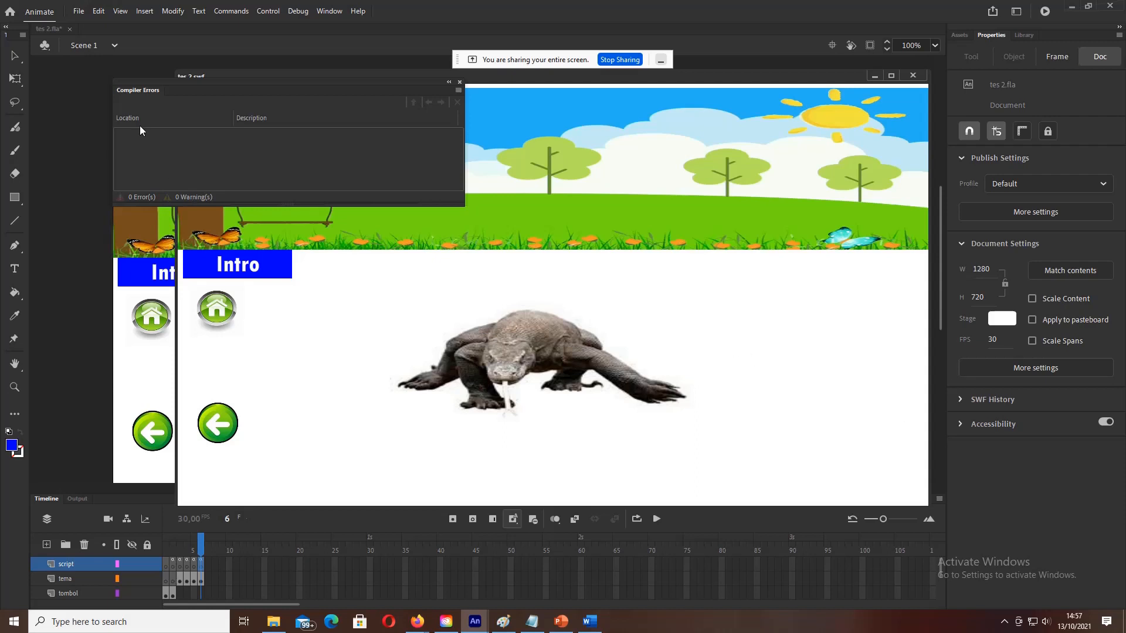
{"action": "left_click", "coordinate": [78, 11]}
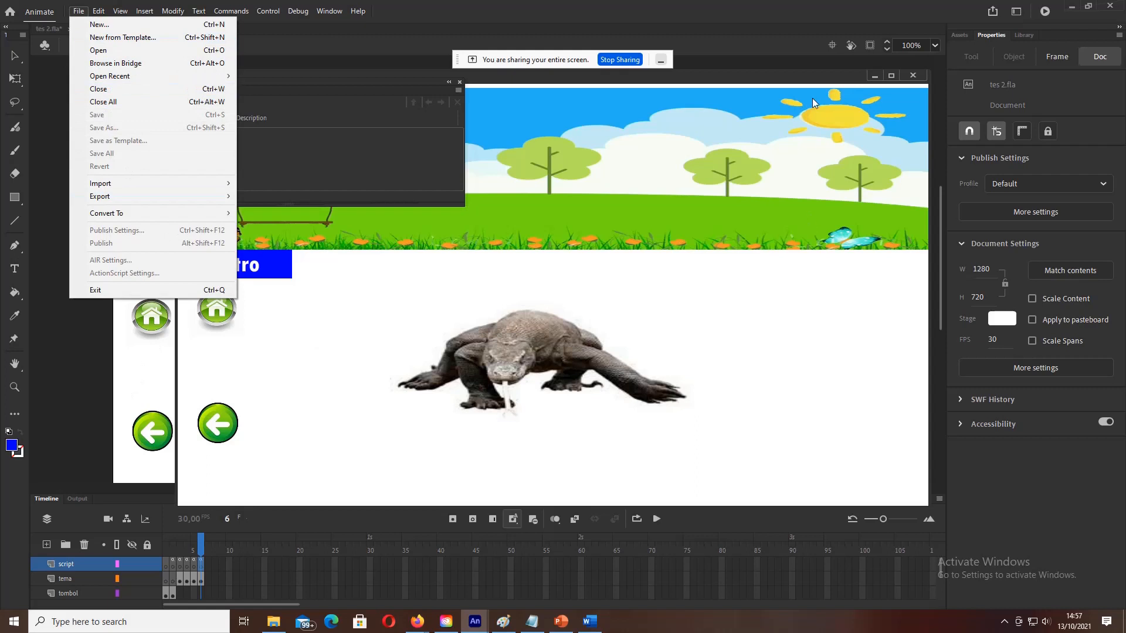
Step: Close the test movie window and save tes 2.fla
{"action": "left_click", "coordinate": [810, 81]}
{"action": "left_click", "coordinate": [915, 79]}
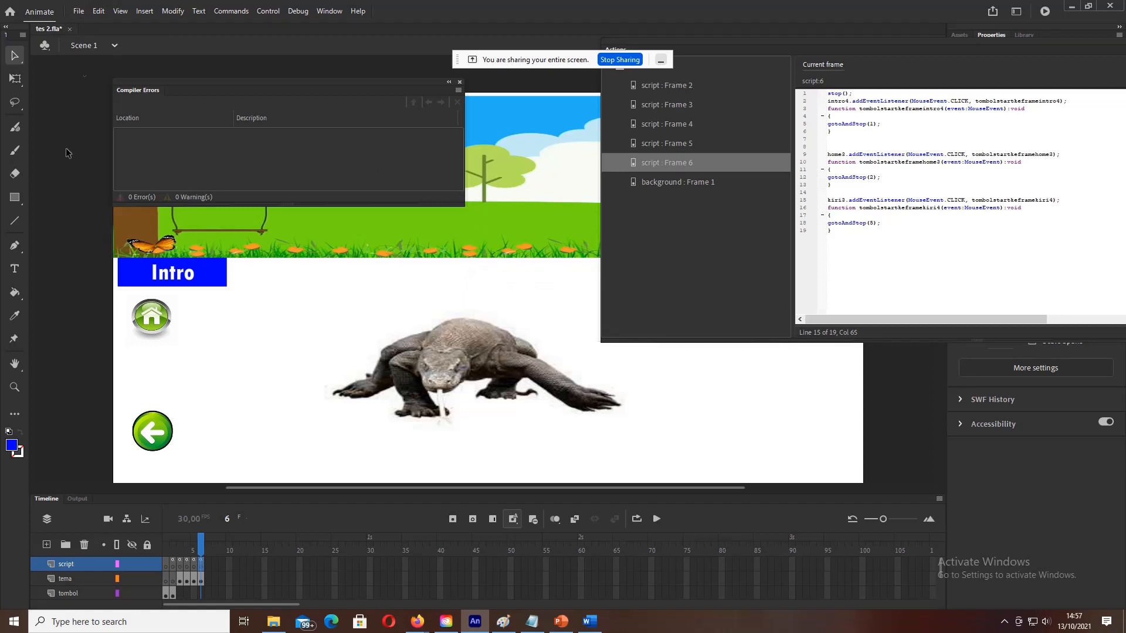
{"action": "left_click", "coordinate": [81, 10]}
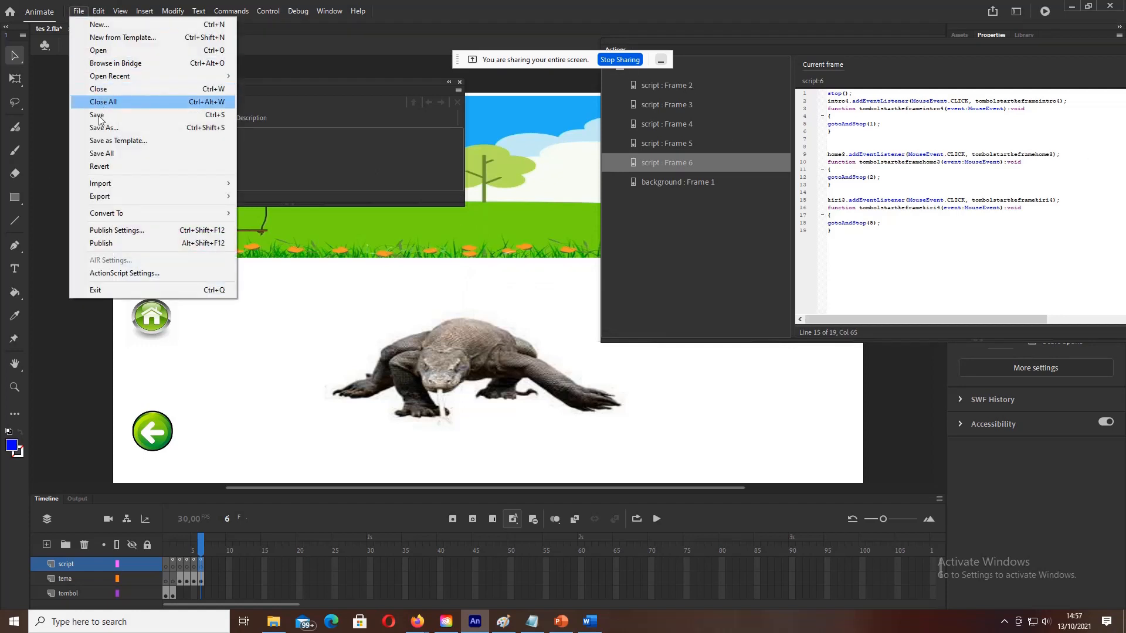
{"action": "left_click", "coordinate": [98, 115]}
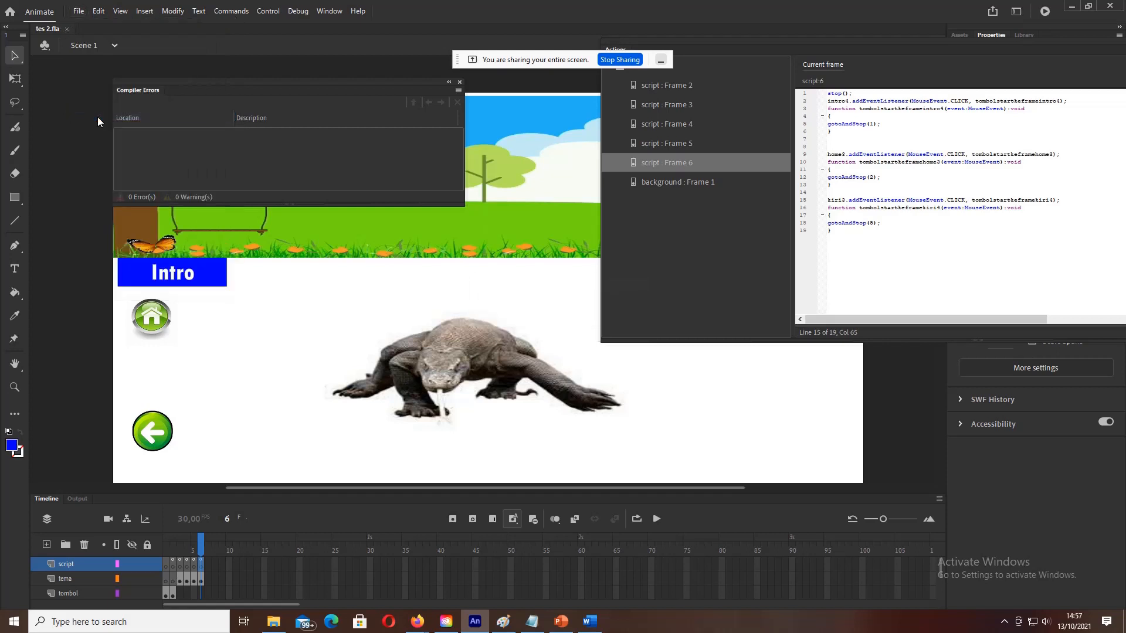